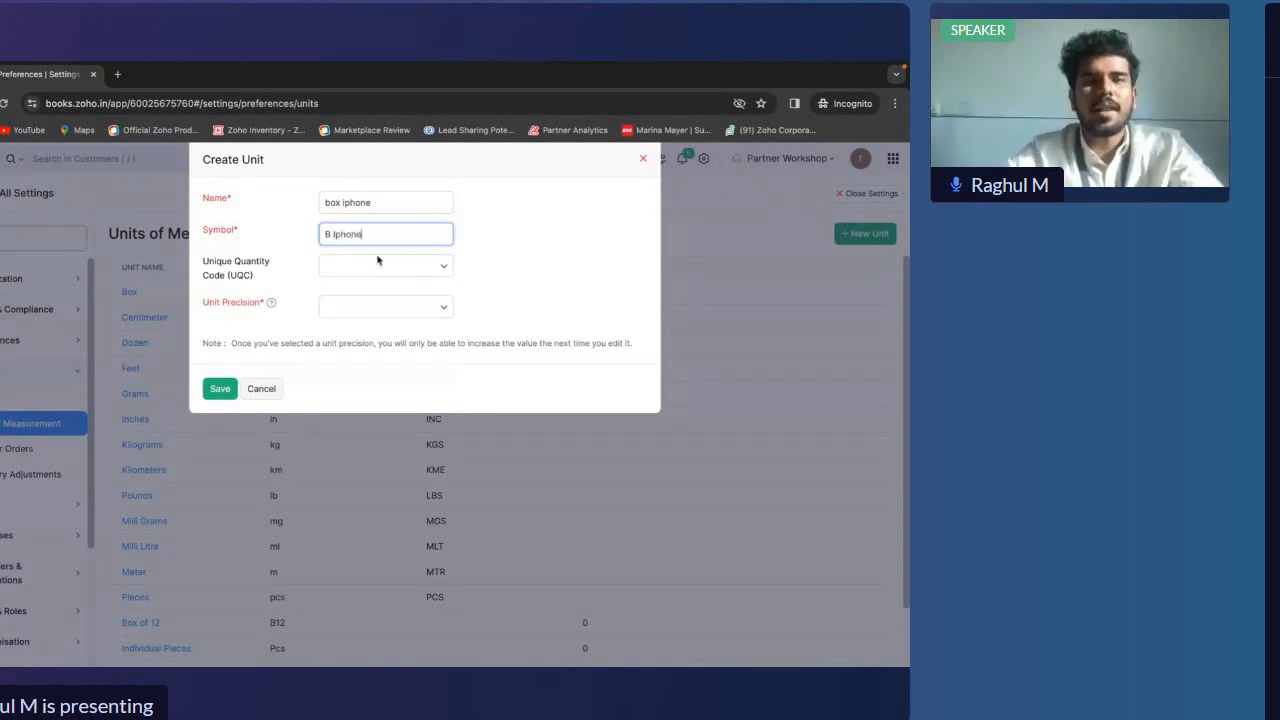
Set the unit precision of the 'box iphone' unit to 0 and save the new unit
click(353, 310)
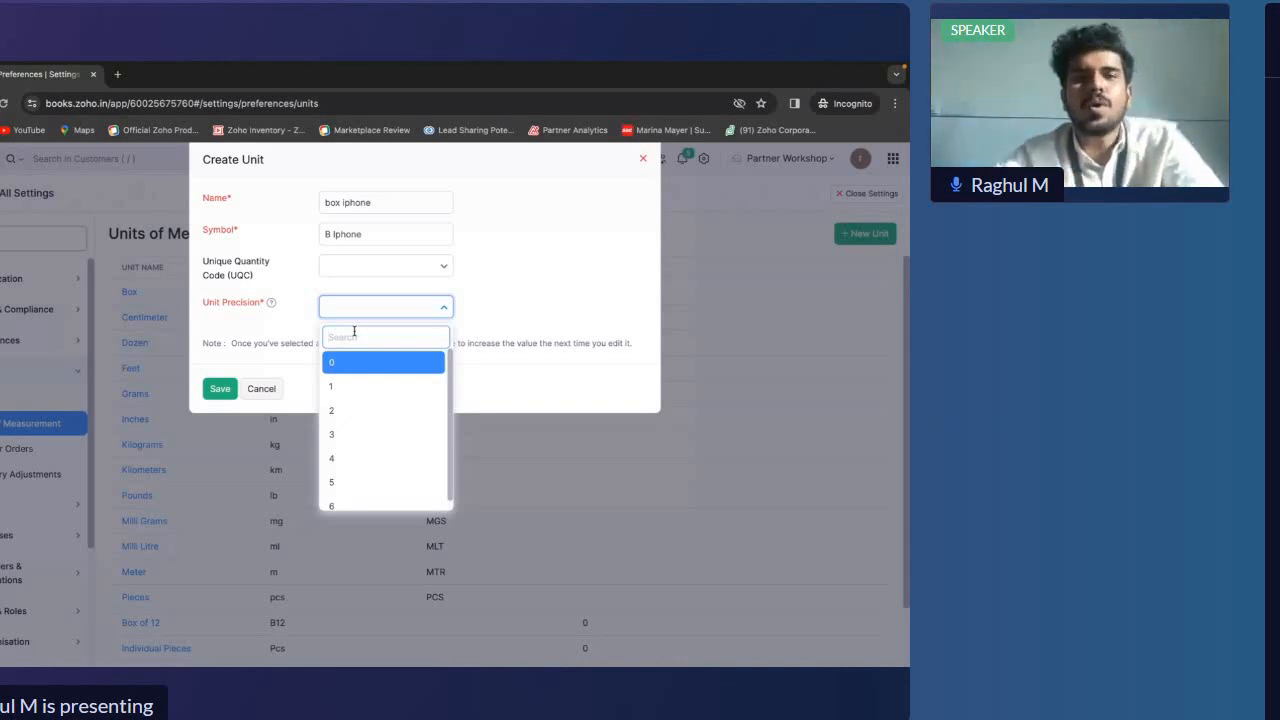
click(354, 368)
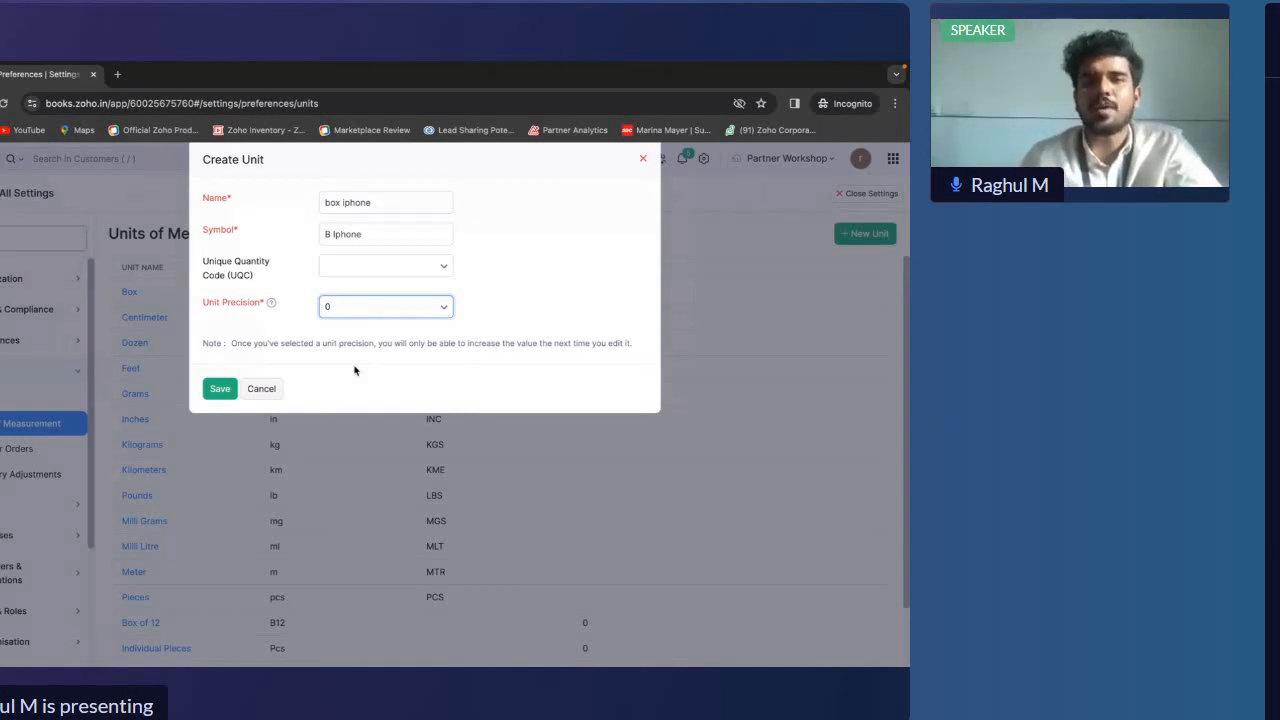
click(380, 307)
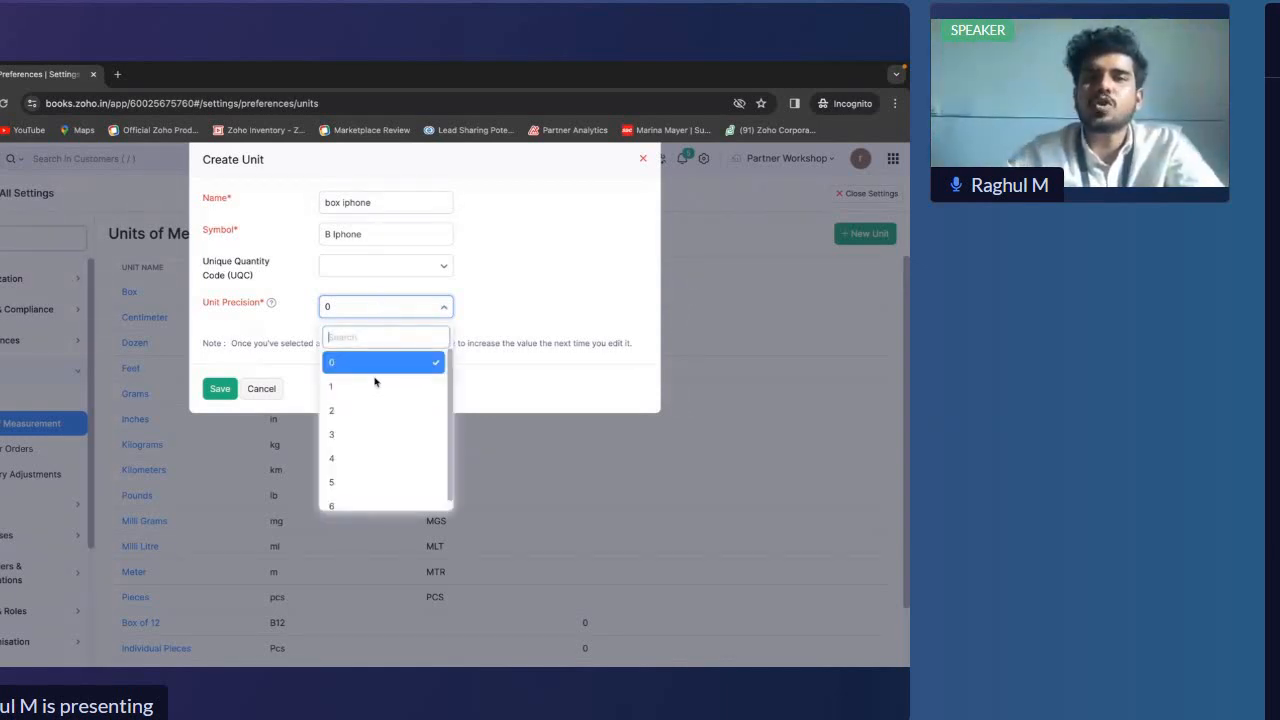
click(367, 420)
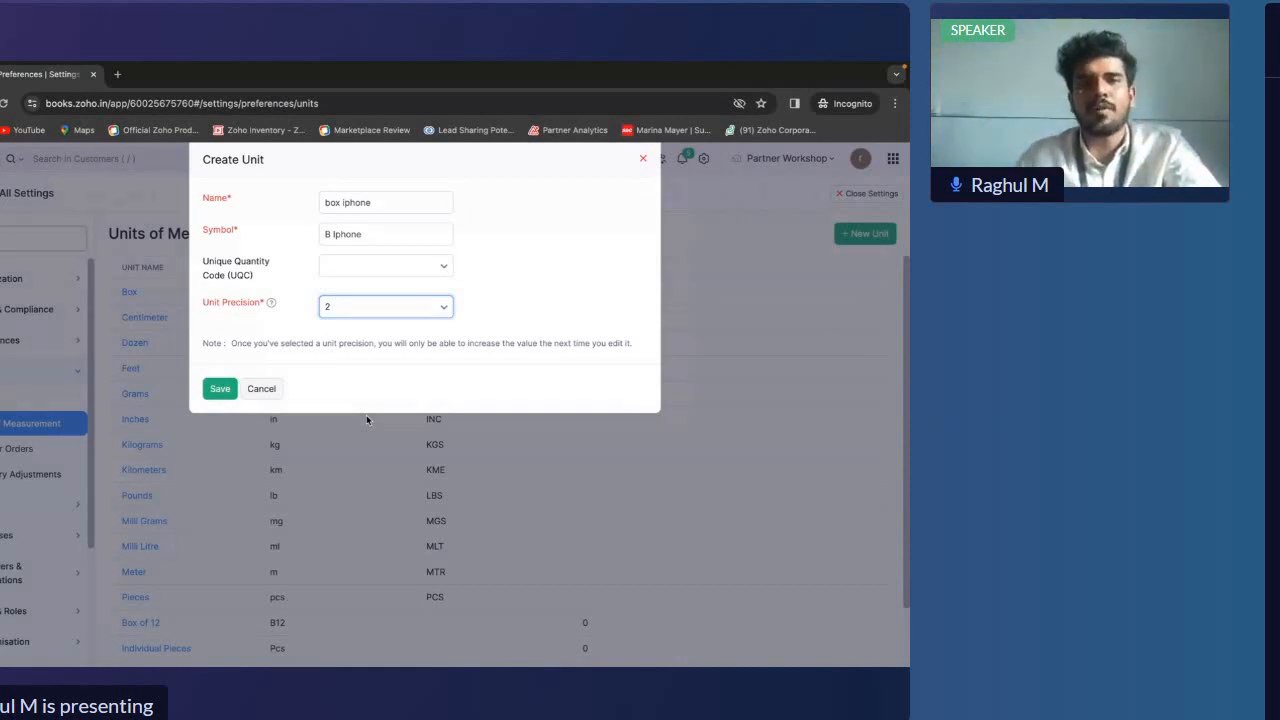
click(366, 312)
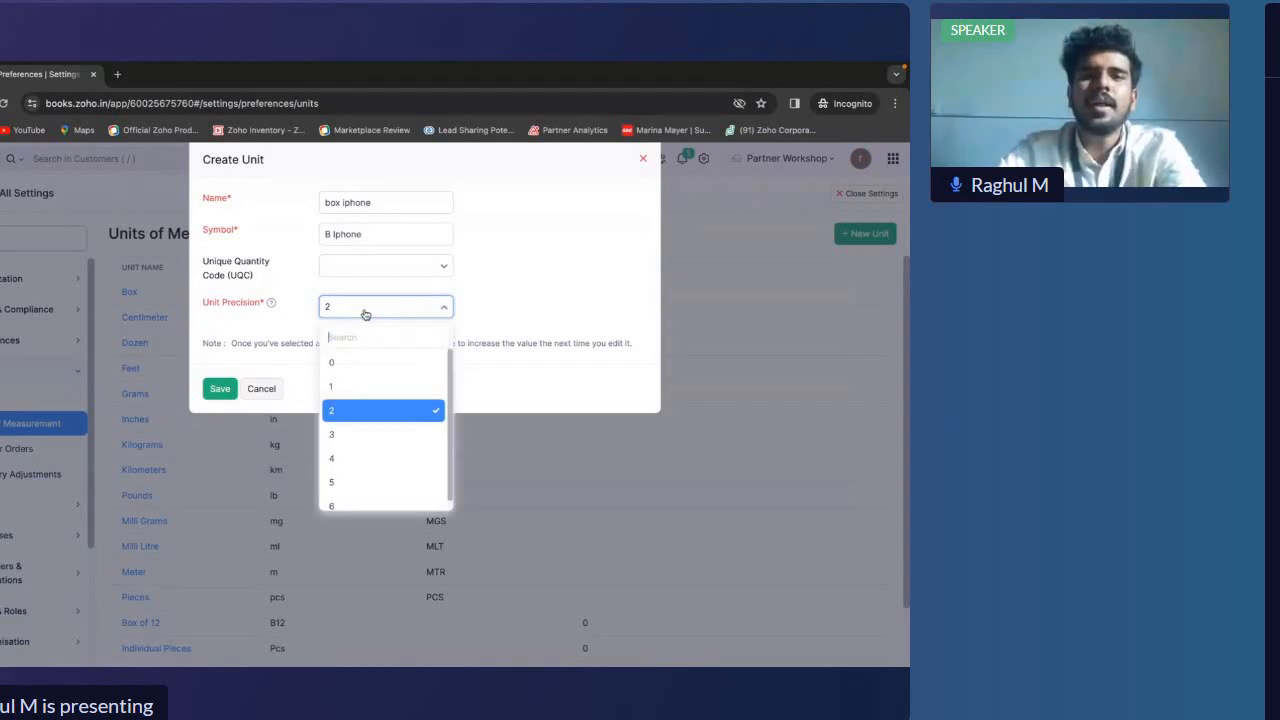
click(366, 370)
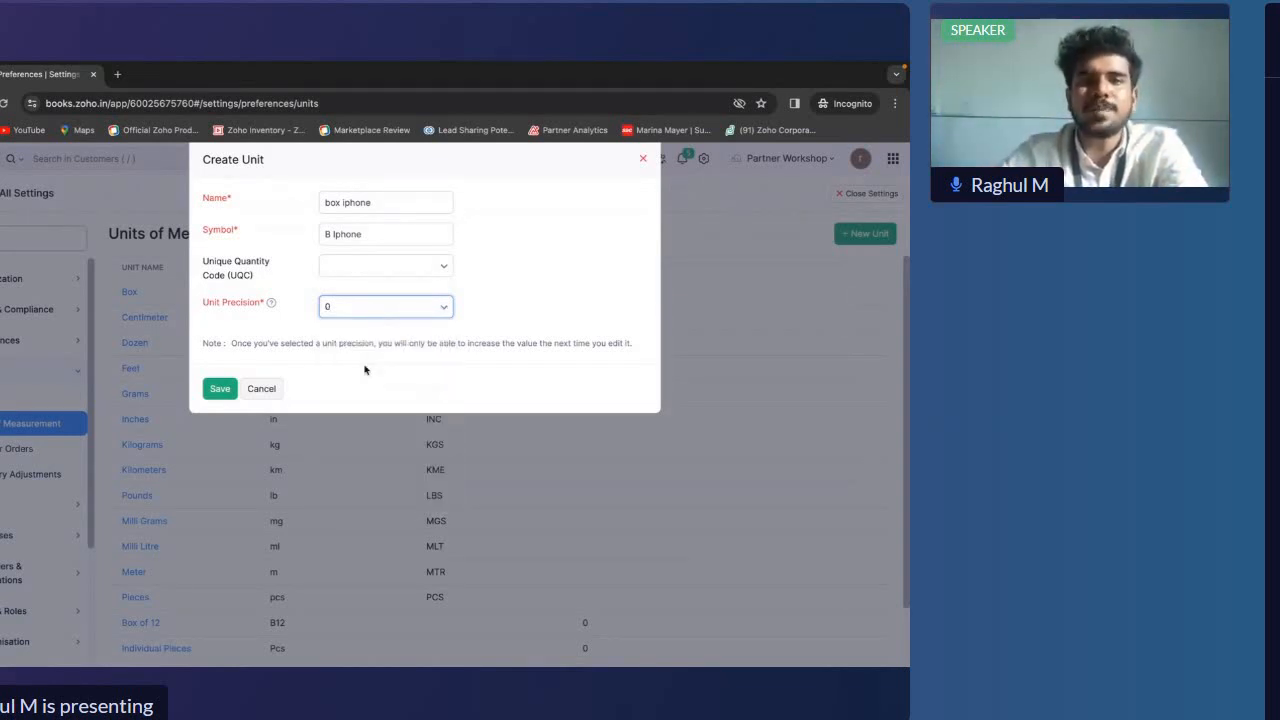
click(215, 390)
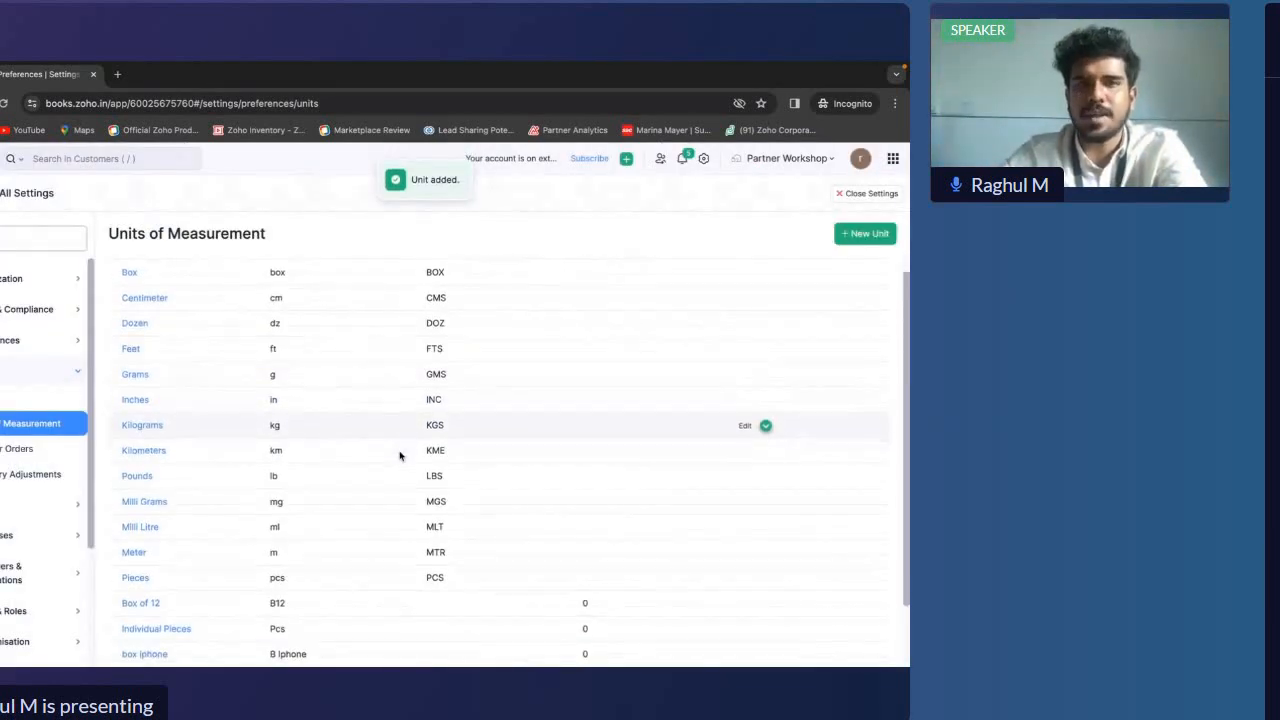
Start another new unit and name it 'pieces Iphone'
scroll(400, 453, down, 2)
click(865, 233)
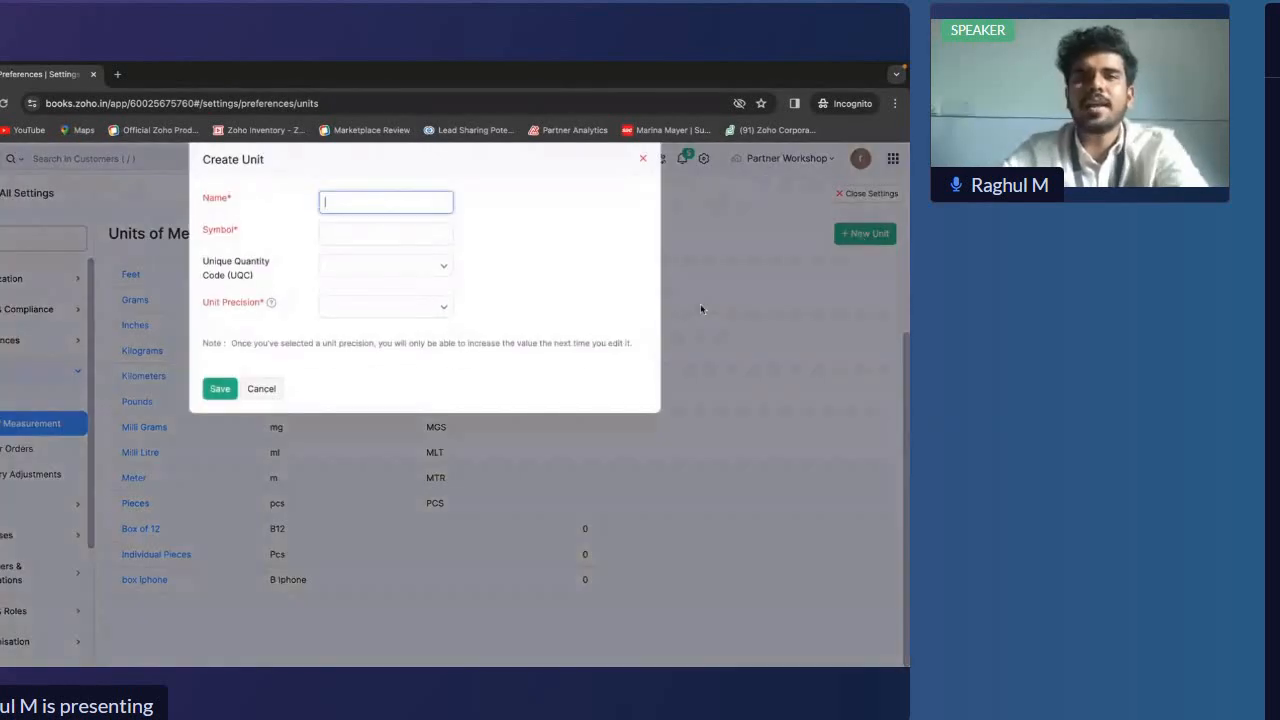
text(piece)
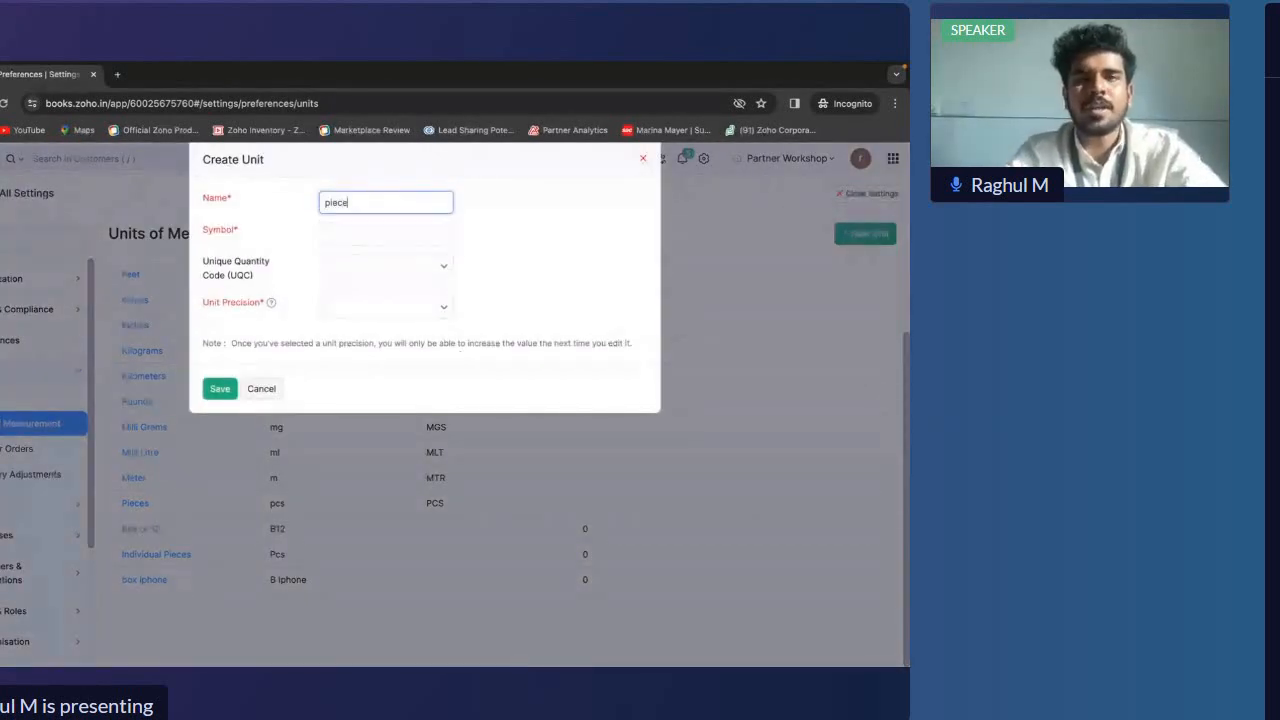
text(s)
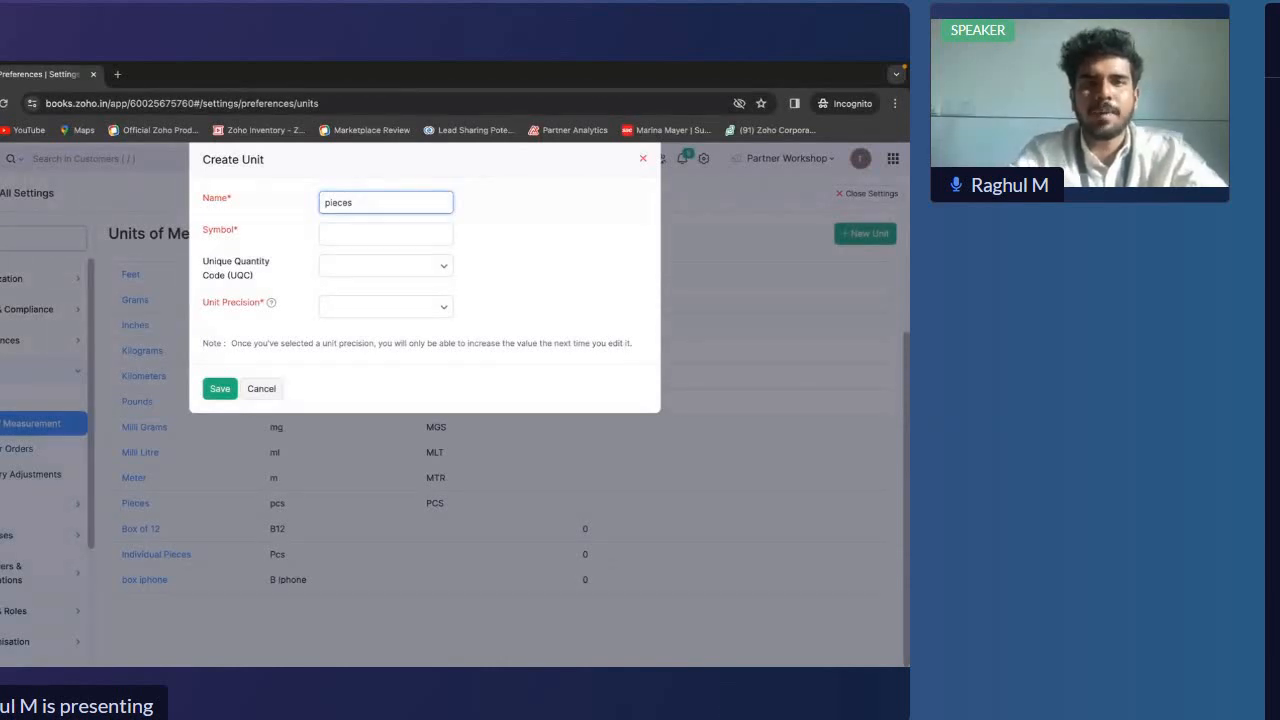
text( Boiphomne)
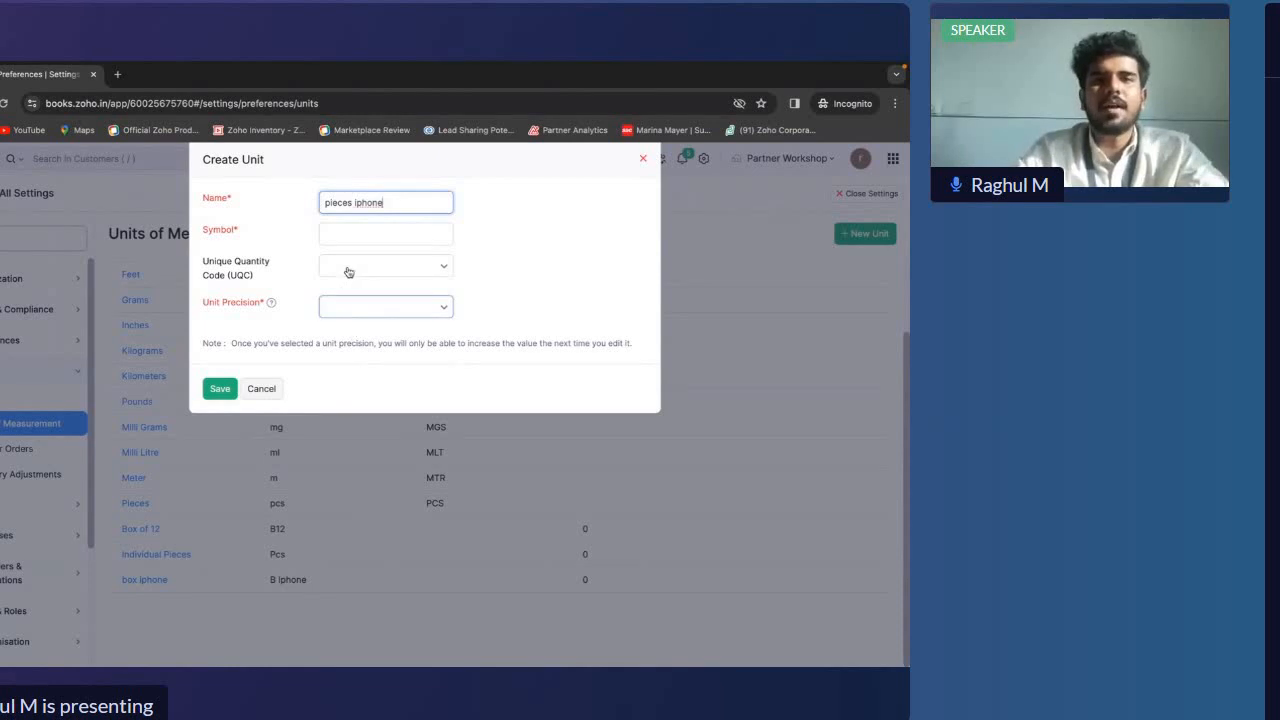
Give the unit the symbol 'Pcs Iphone', set its precision to 0, and save it
click(341, 231)
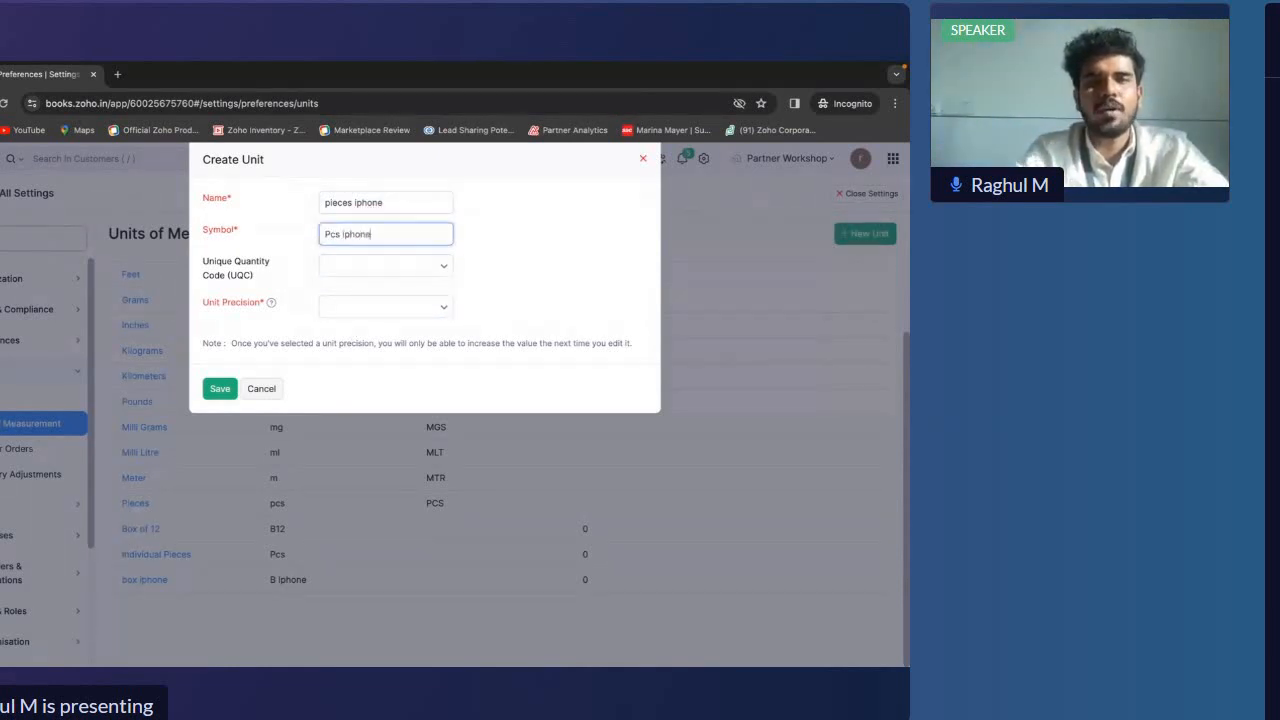
click(371, 307)
click(375, 370)
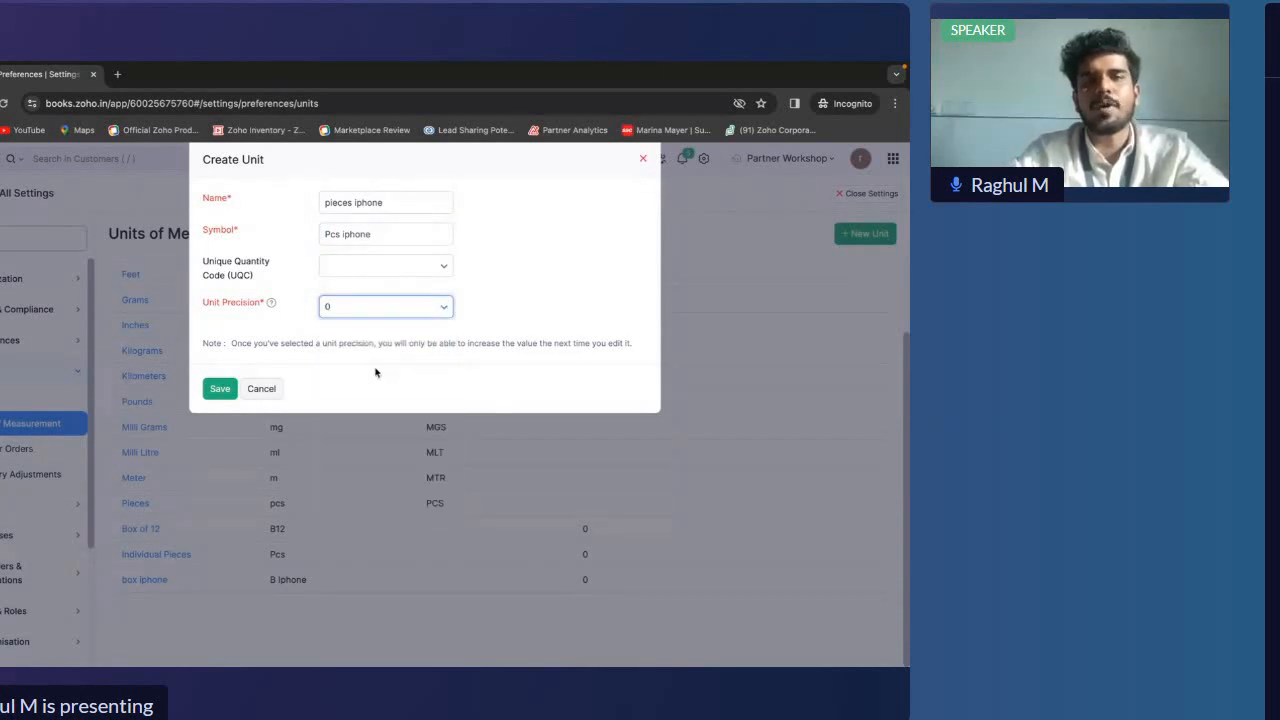
click(217, 389)
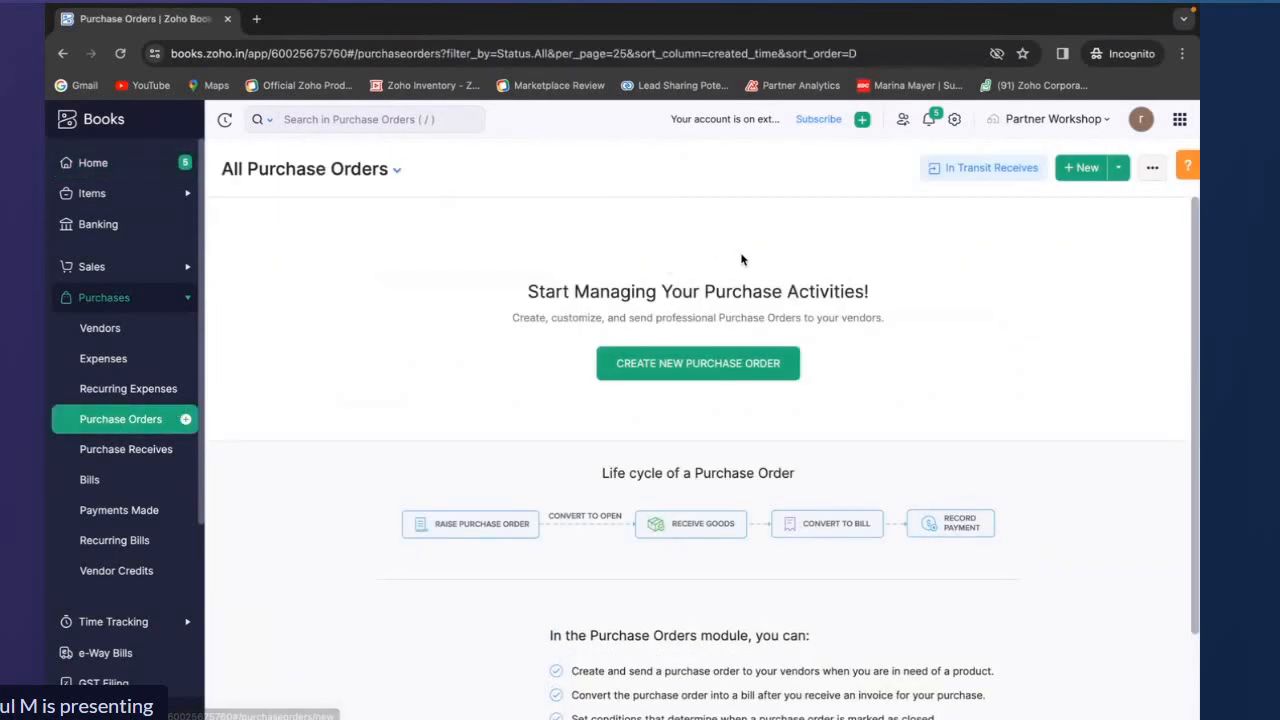
Create a new purchase order and choose the vendor from the vendor list
click(709, 372)
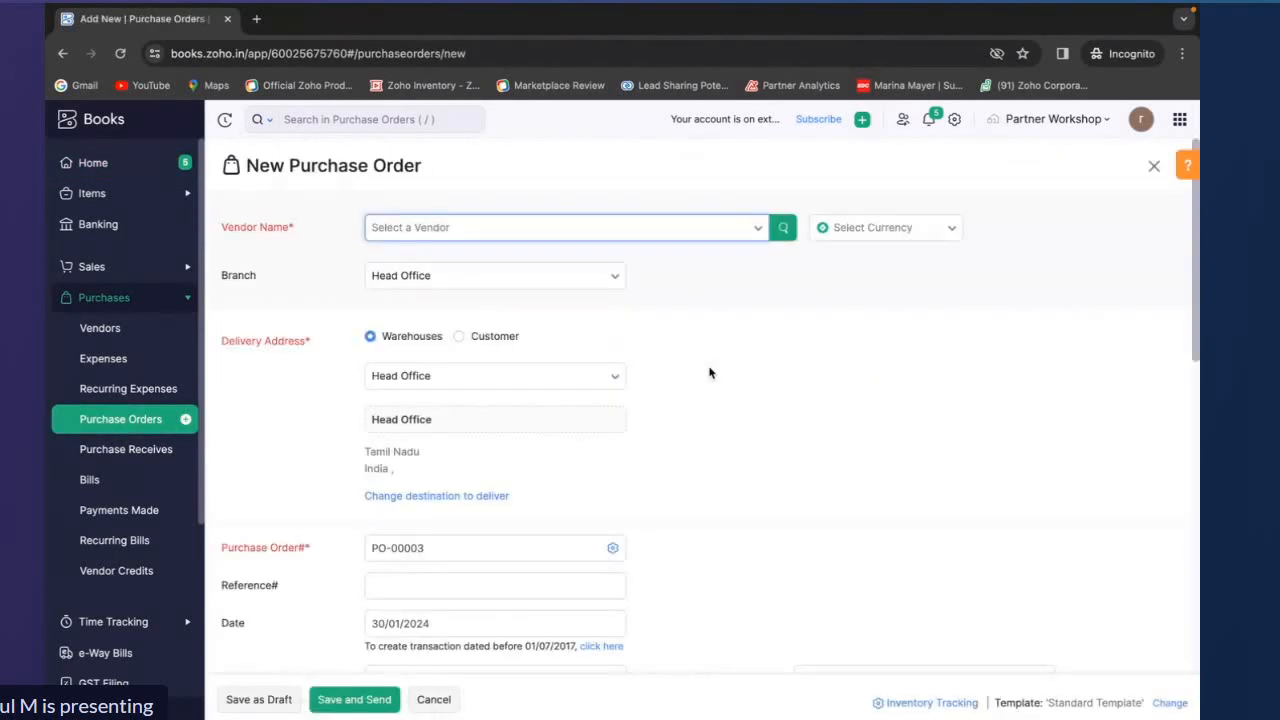
click(678, 237)
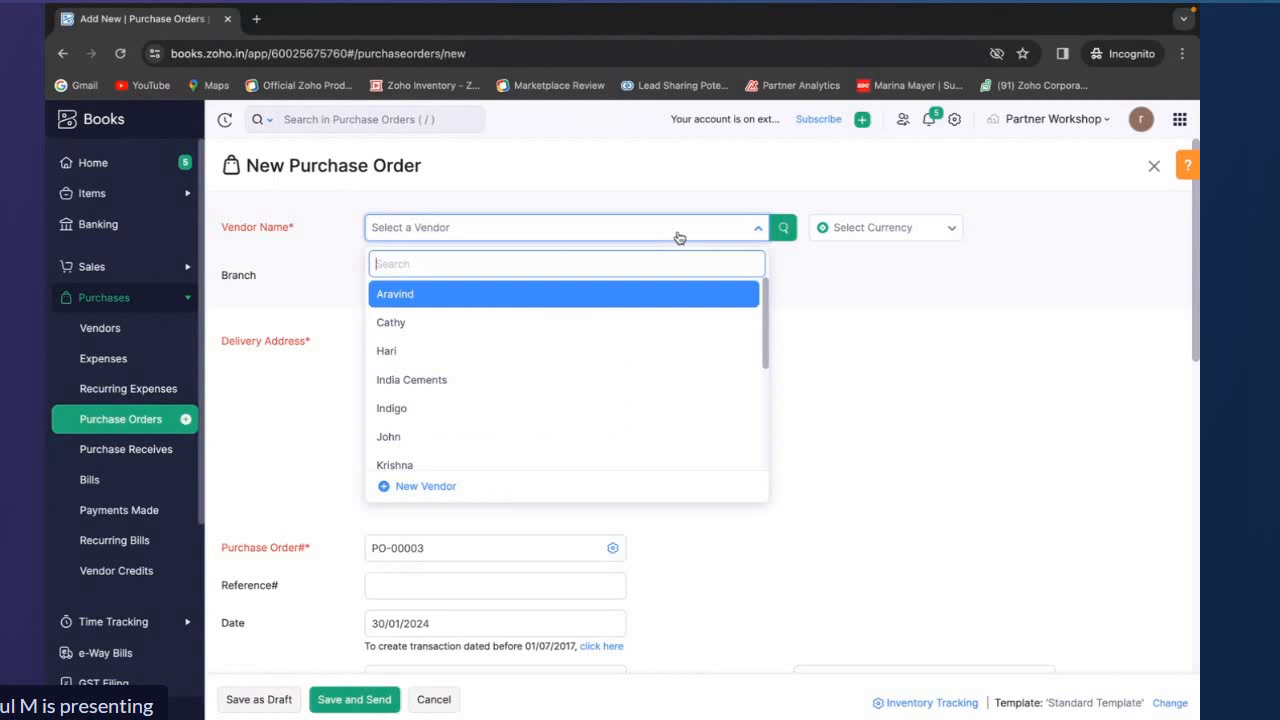
click(633, 296)
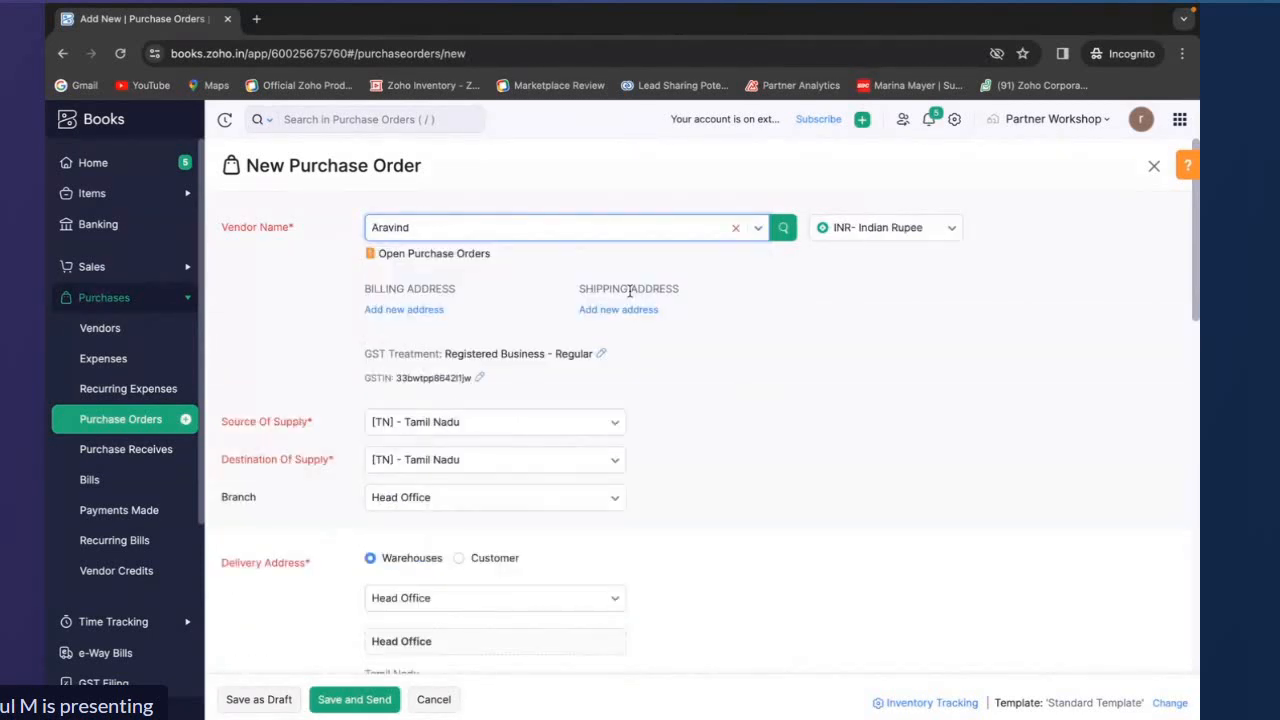
Add the item 'iphone 15' to the item table with a quantity of 5
scroll(495, 377, down, 8)
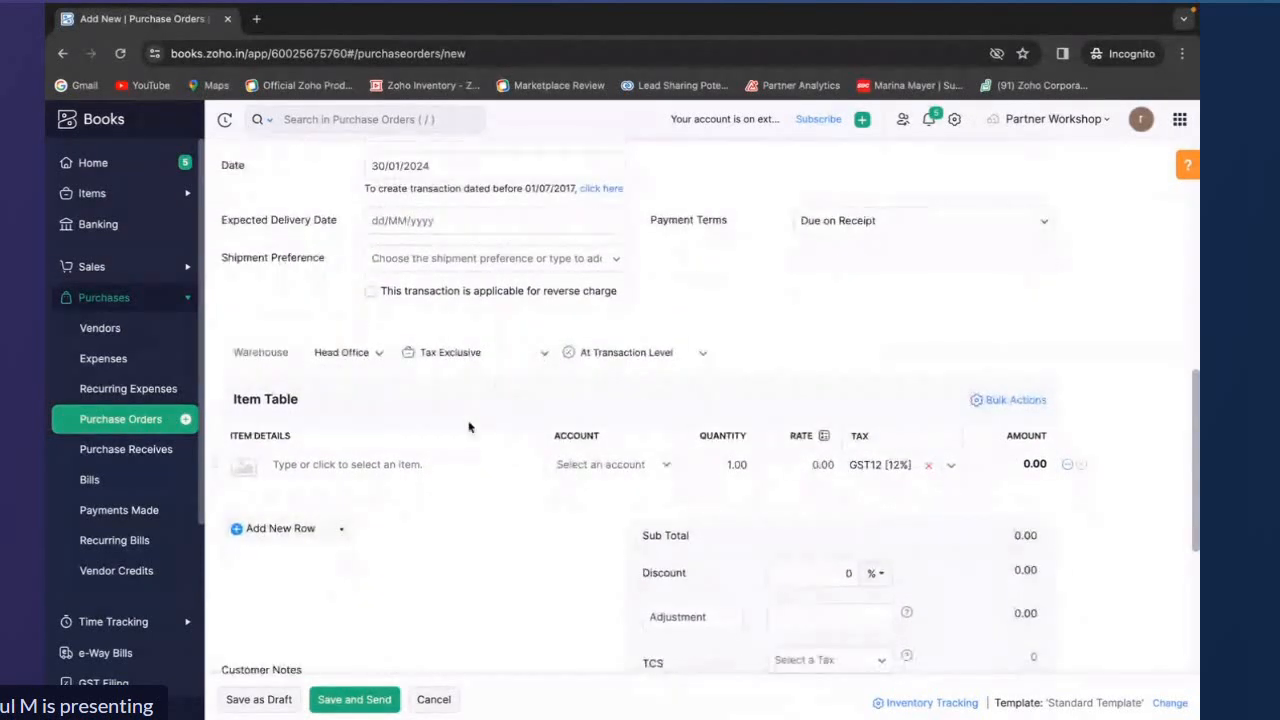
click(437, 464)
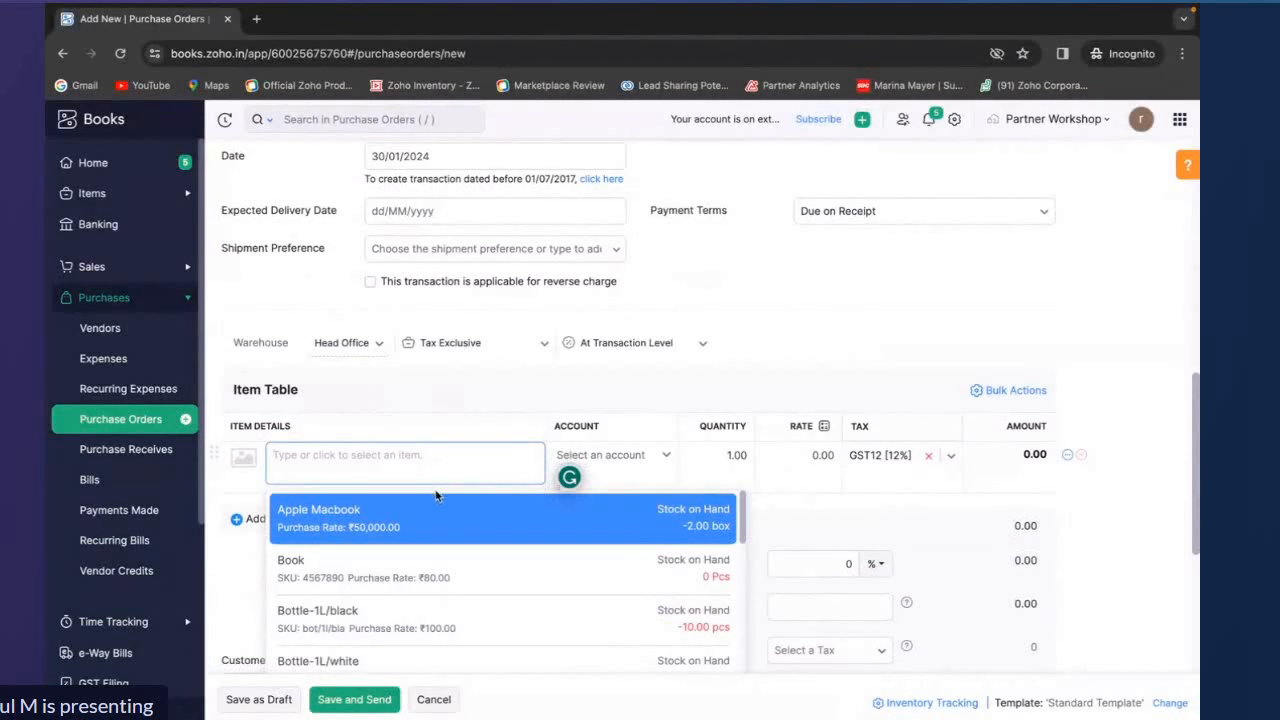
text(iphone)
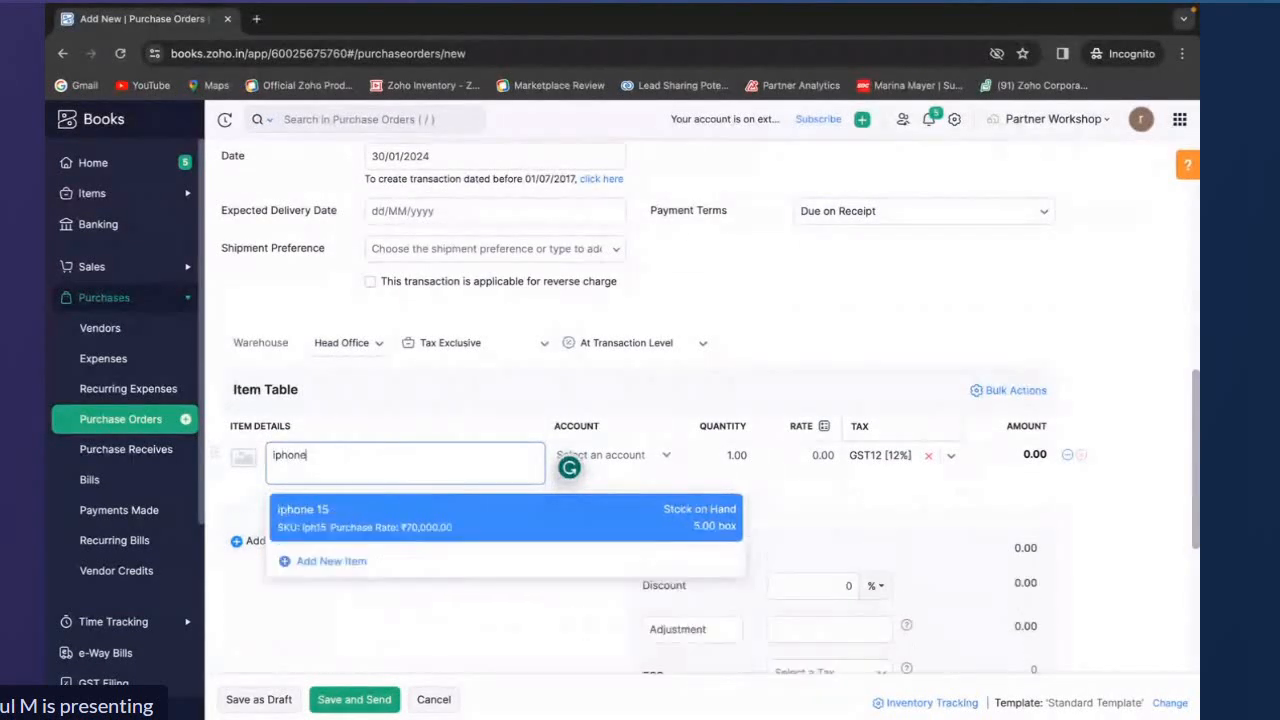
click(436, 505)
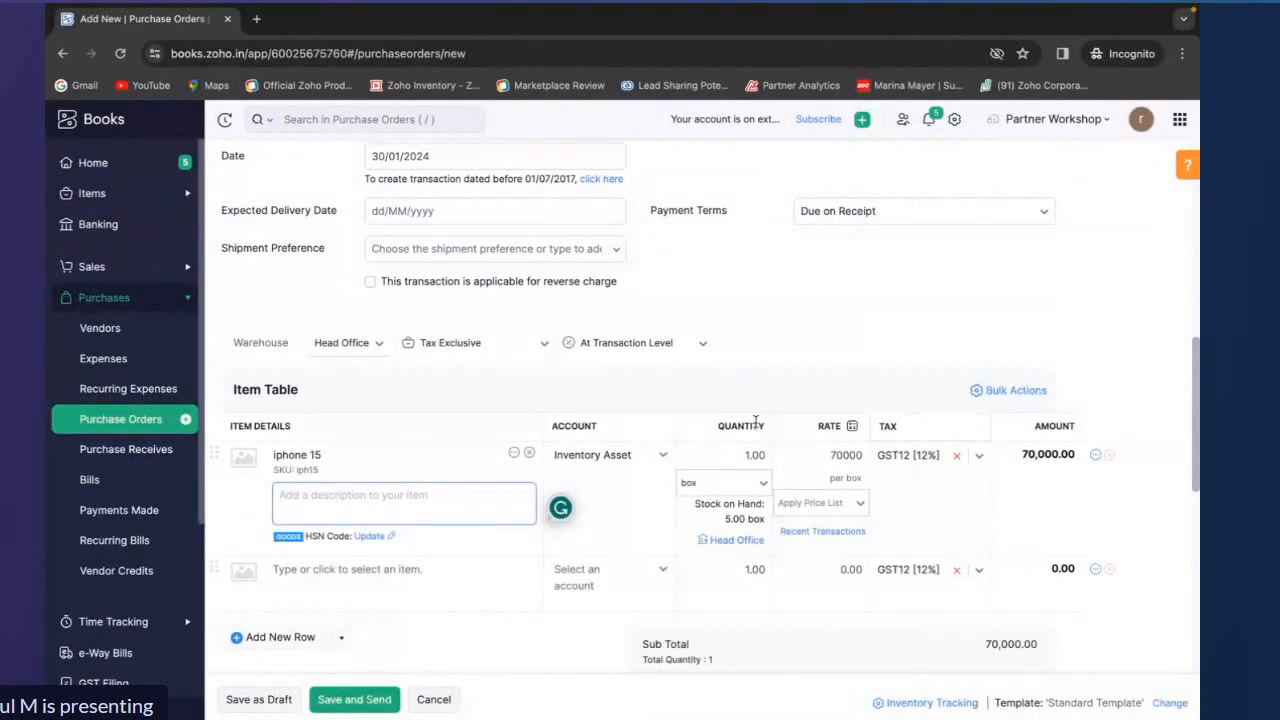
click(749, 456)
key(BackSpace)
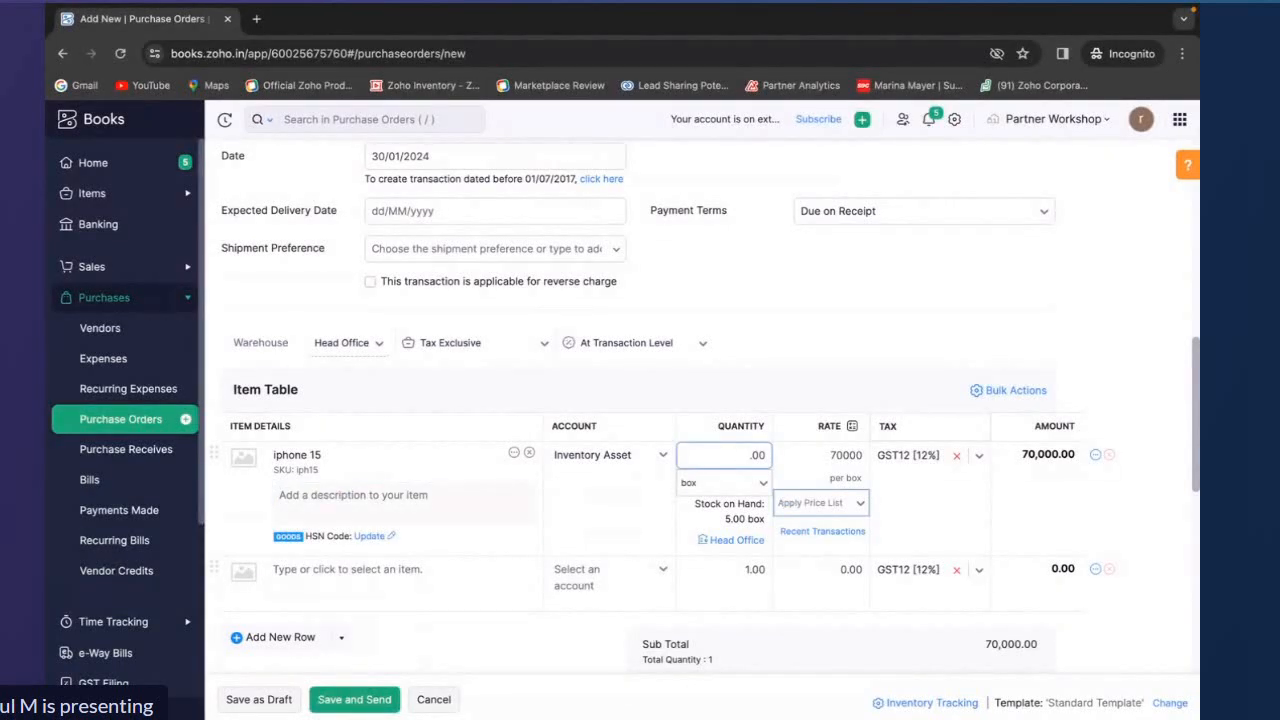
text(5)
Search and browse the item list for the empty second item row
scroll(624, 513, down, 1)
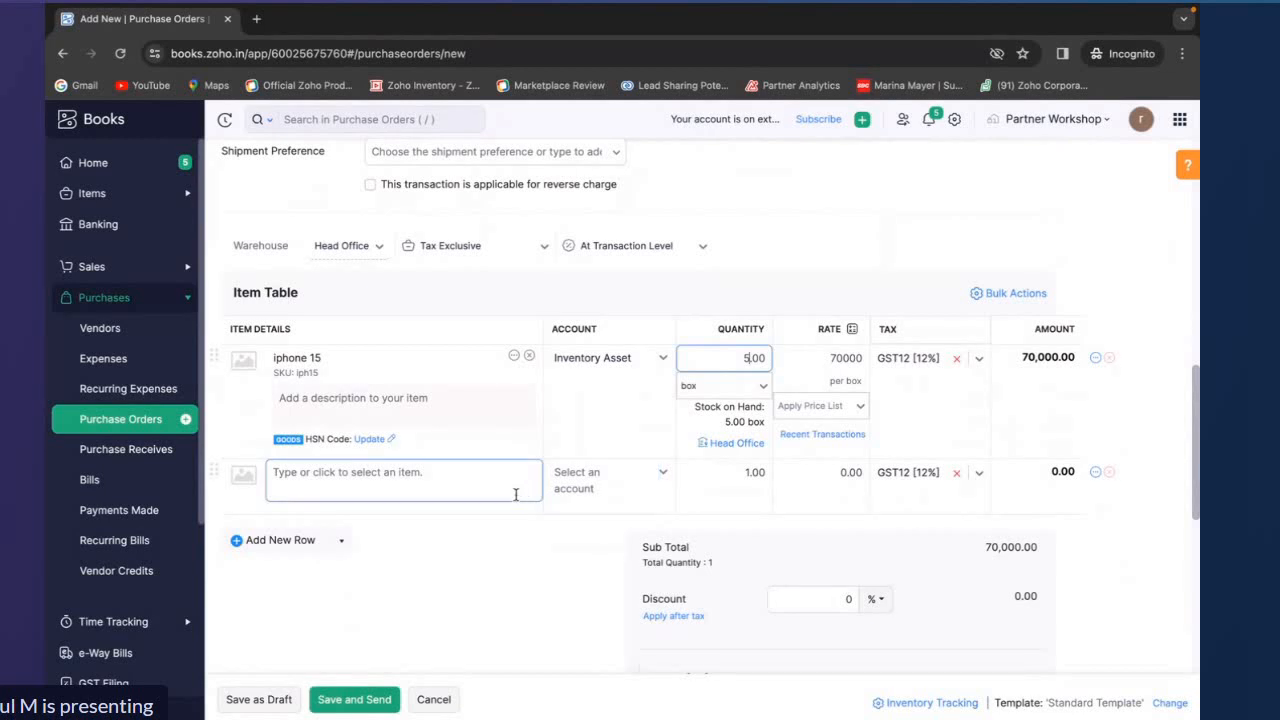
scroll(469, 560, down, 1)
click(414, 400)
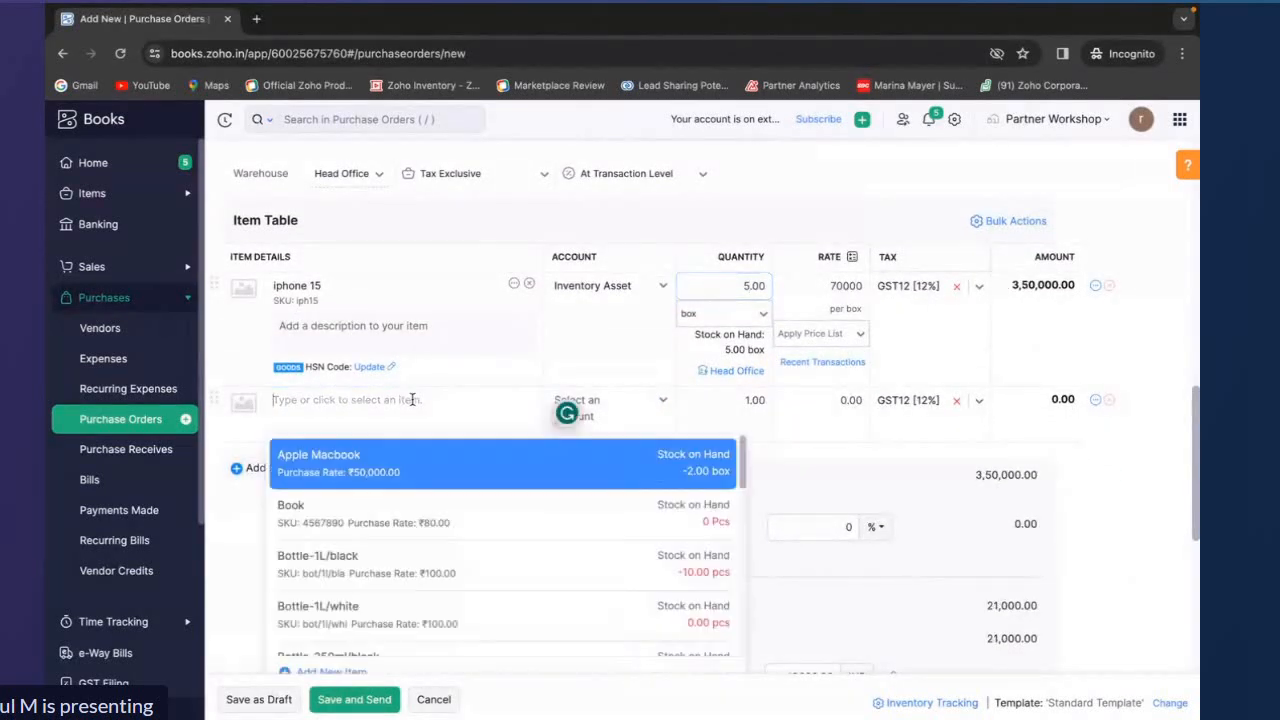
text(ba)
key(BackSpace)
key(BackSpace)
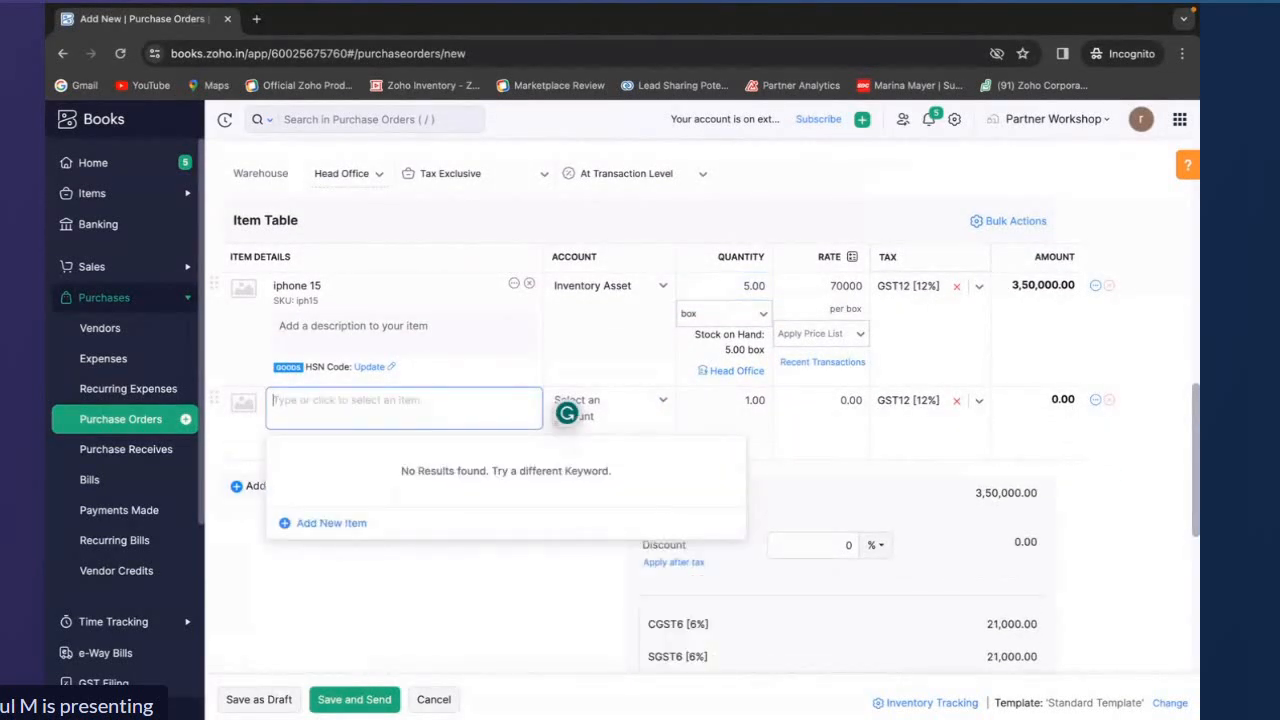
scroll(405, 515, down, 3)
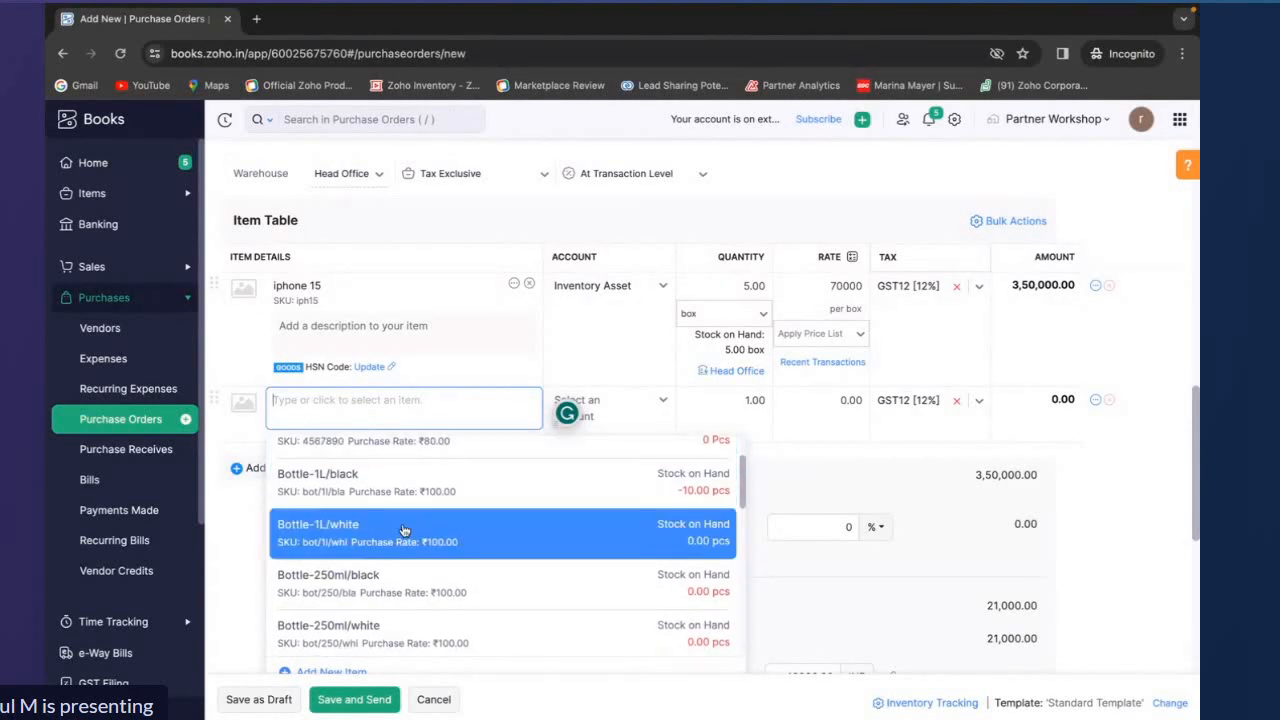
scroll(404, 530, down, 3)
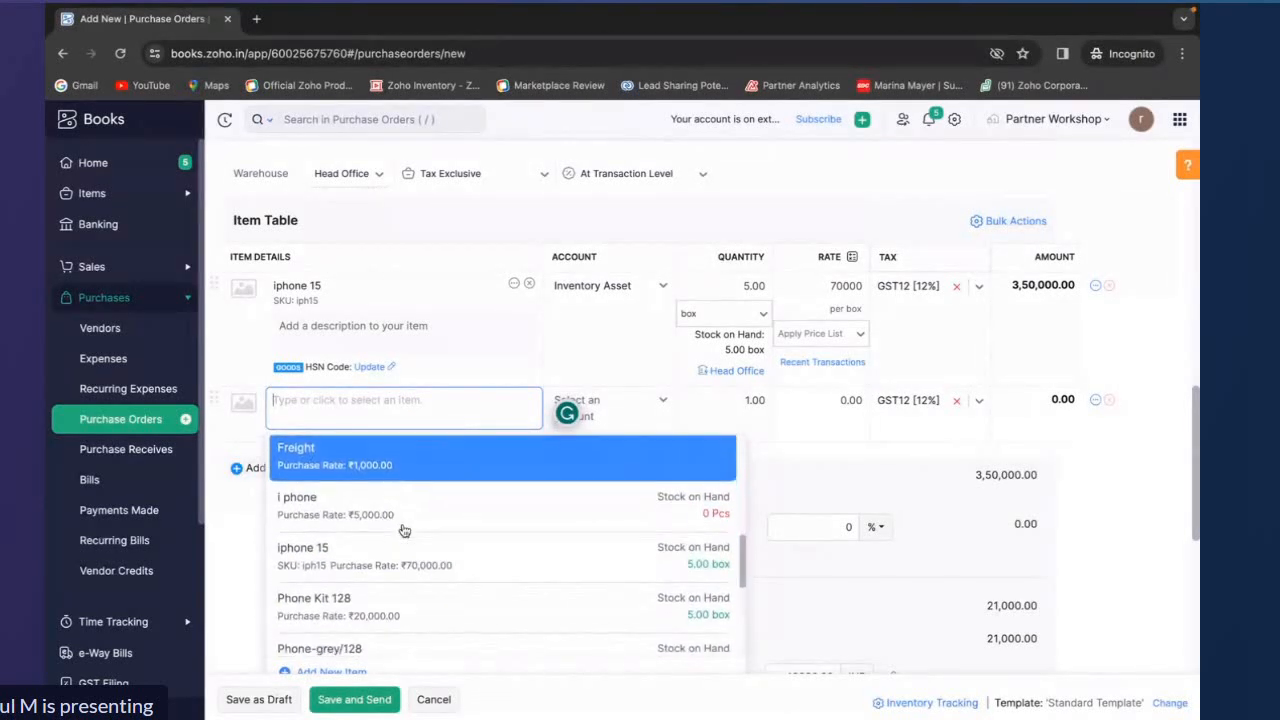
scroll(404, 530, down, 5)
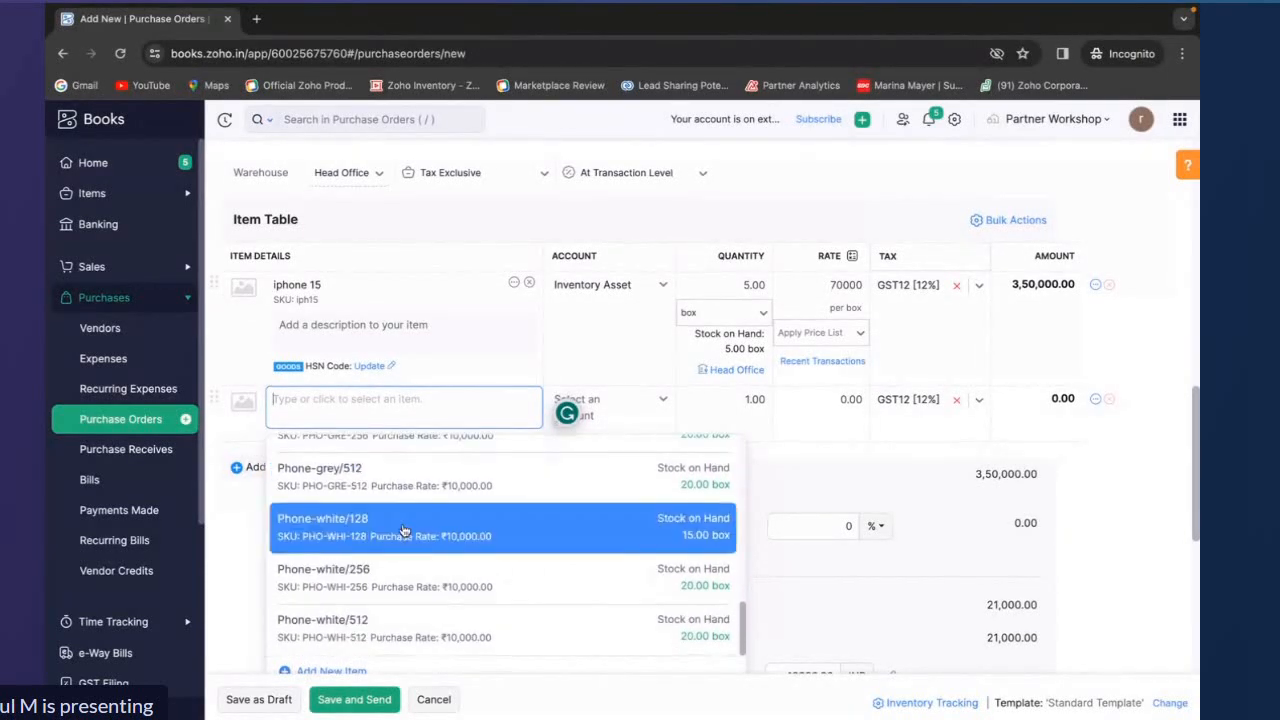
scroll(395, 465, up, 5)
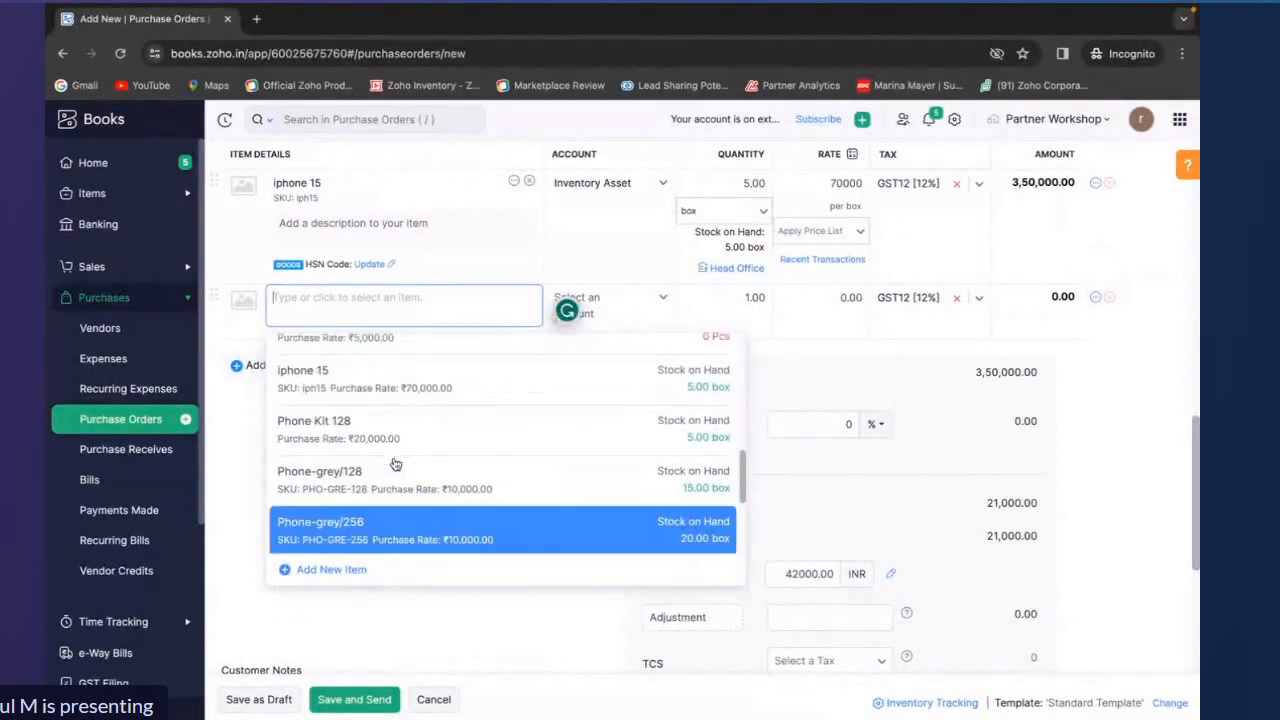
scroll(395, 465, up, 5)
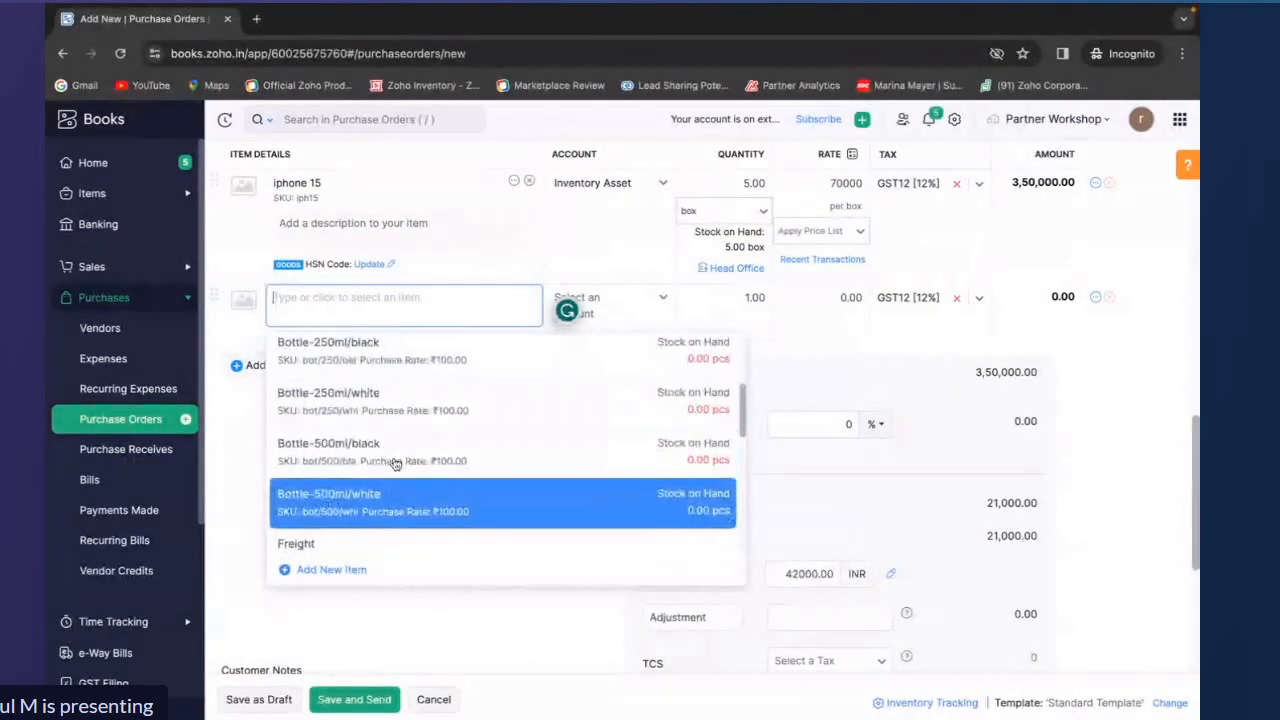
scroll(395, 465, up, 5)
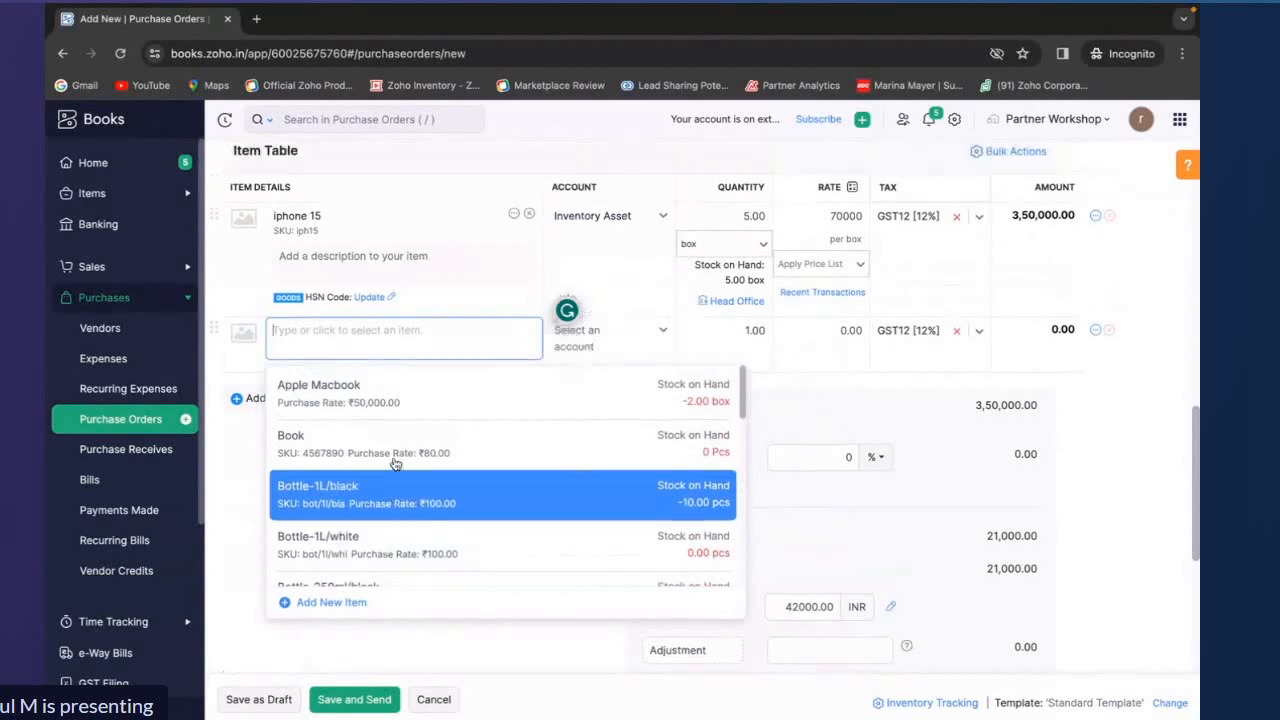
Save the purchase order as a draft and mark it as issued
click(183, 479)
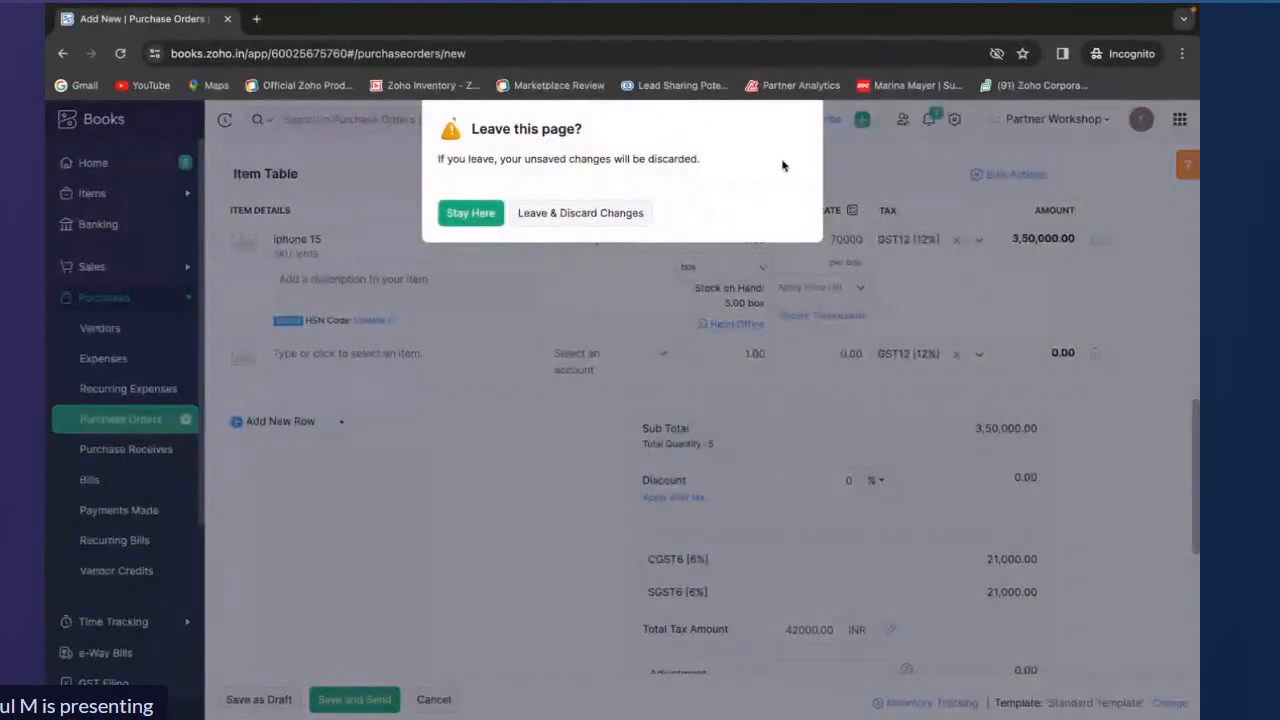
click(490, 218)
scroll(457, 509, down, 2)
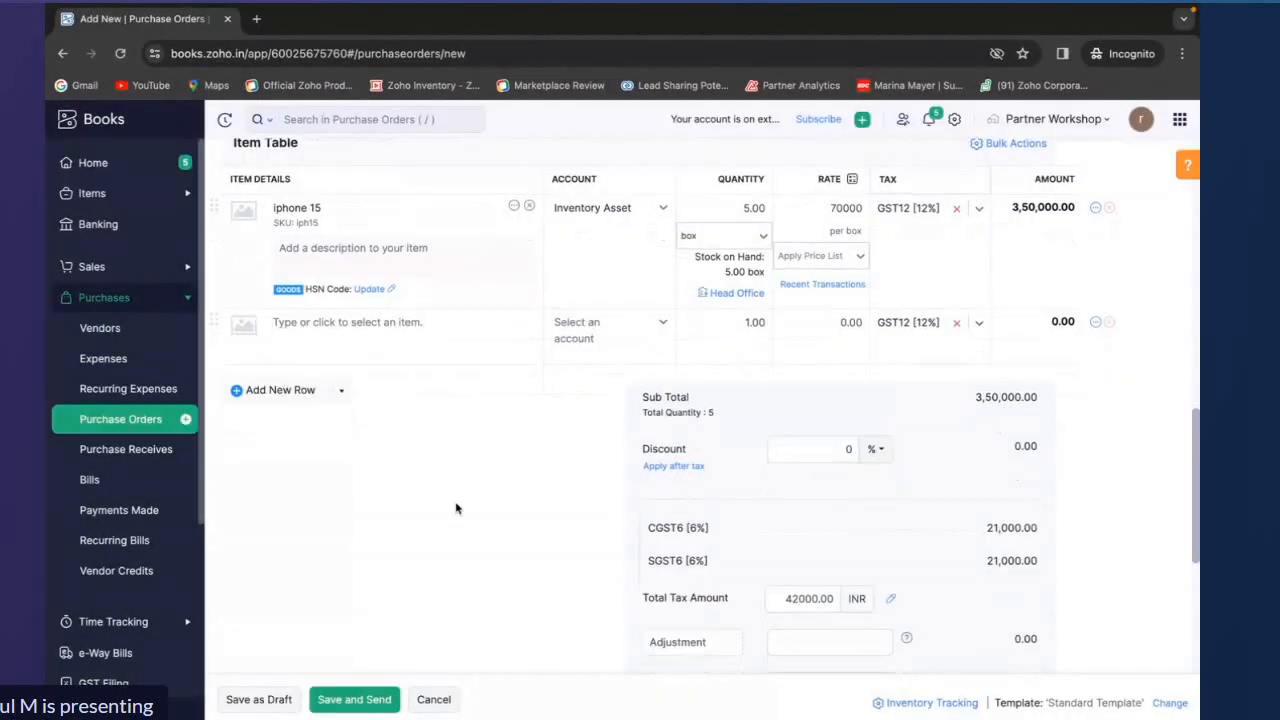
click(288, 699)
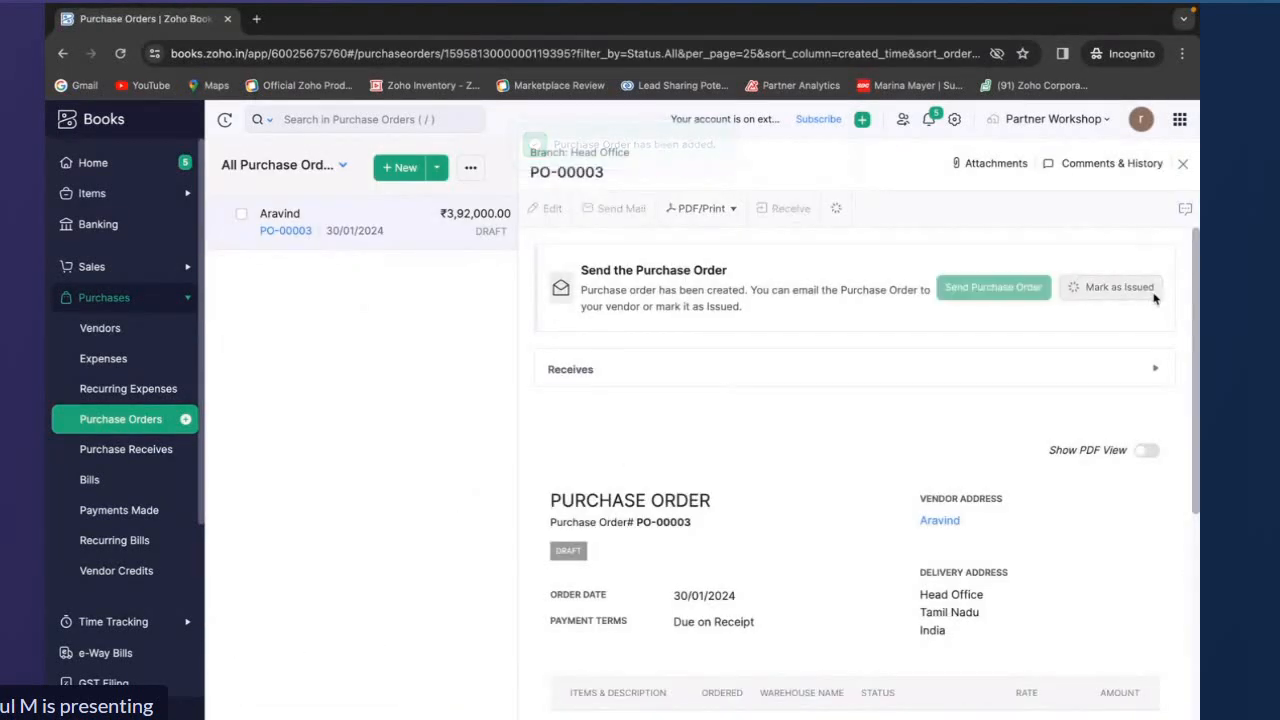
click(1074, 290)
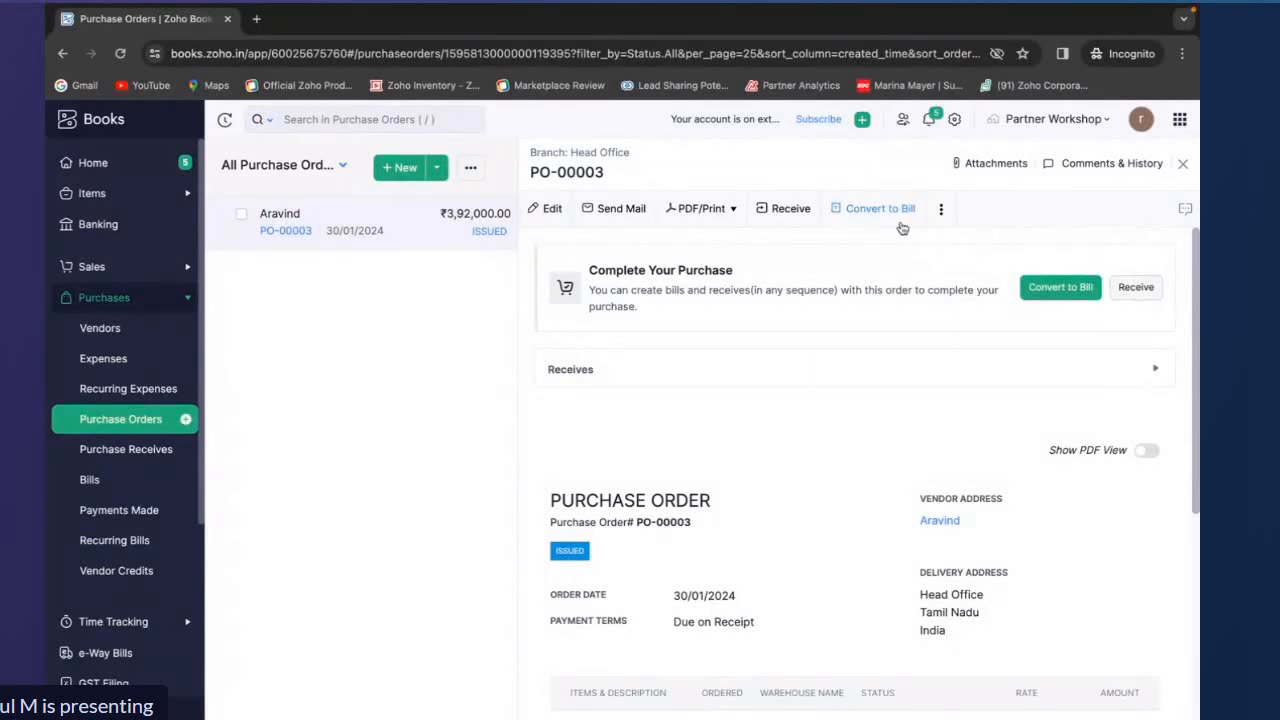
Turn on the PDF view of purchase order PO-00003 and review the document
click(733, 213)
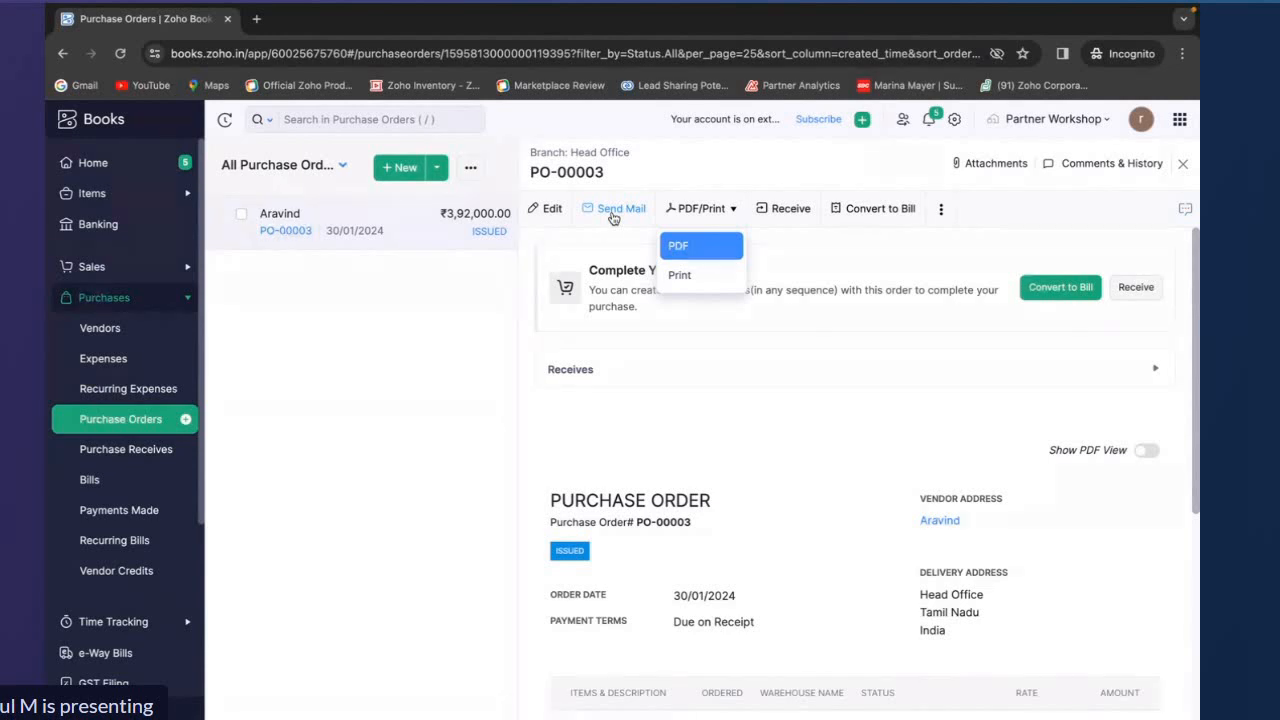
click(676, 424)
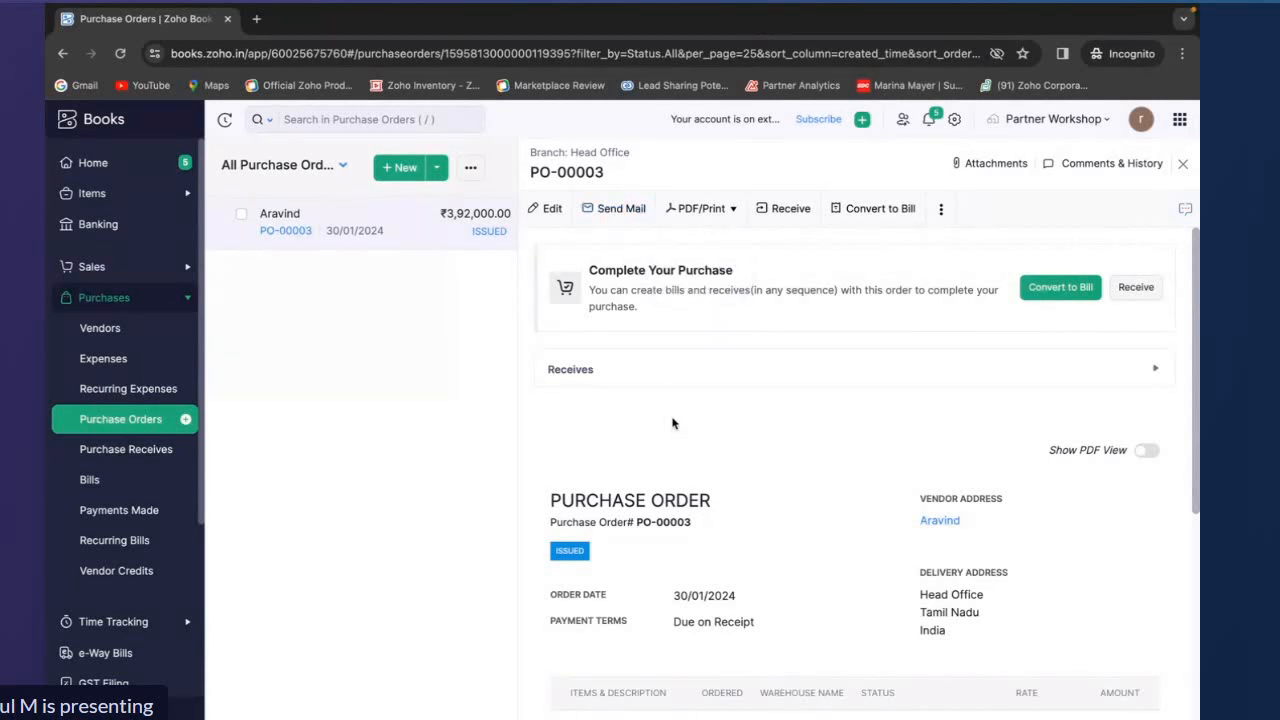
click(1146, 450)
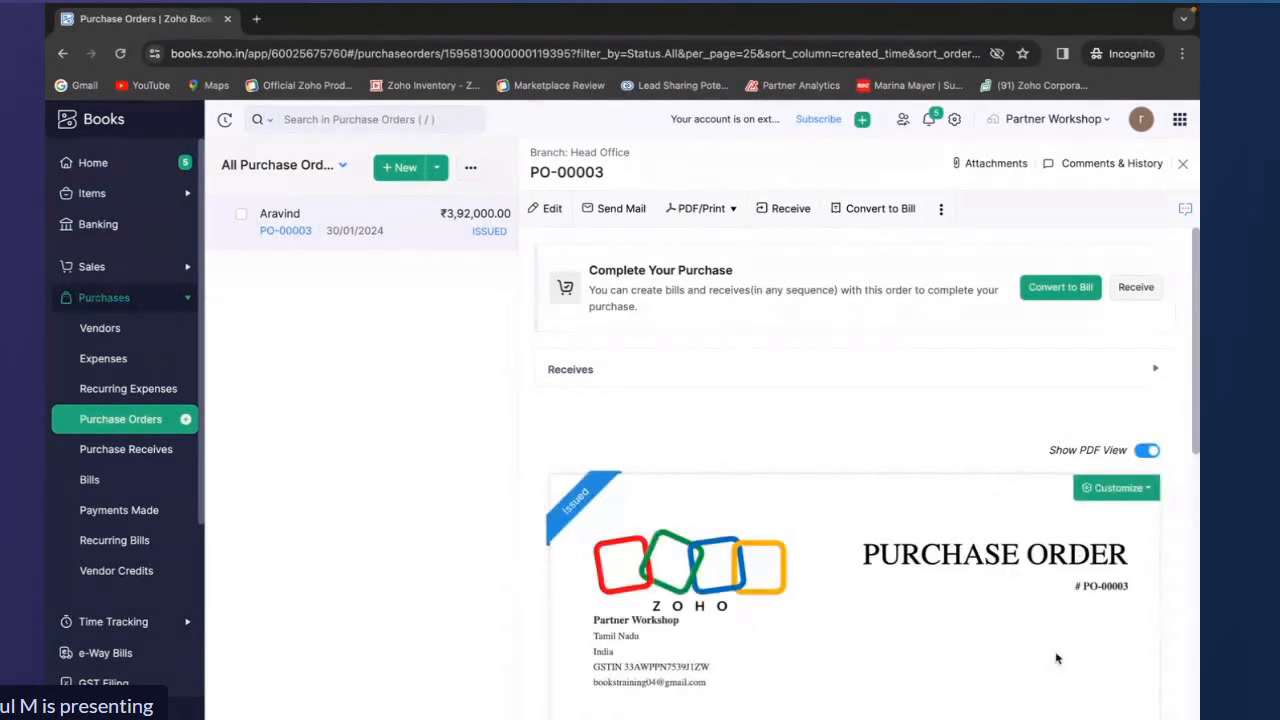
drag(1044, 452, 1127, 456)
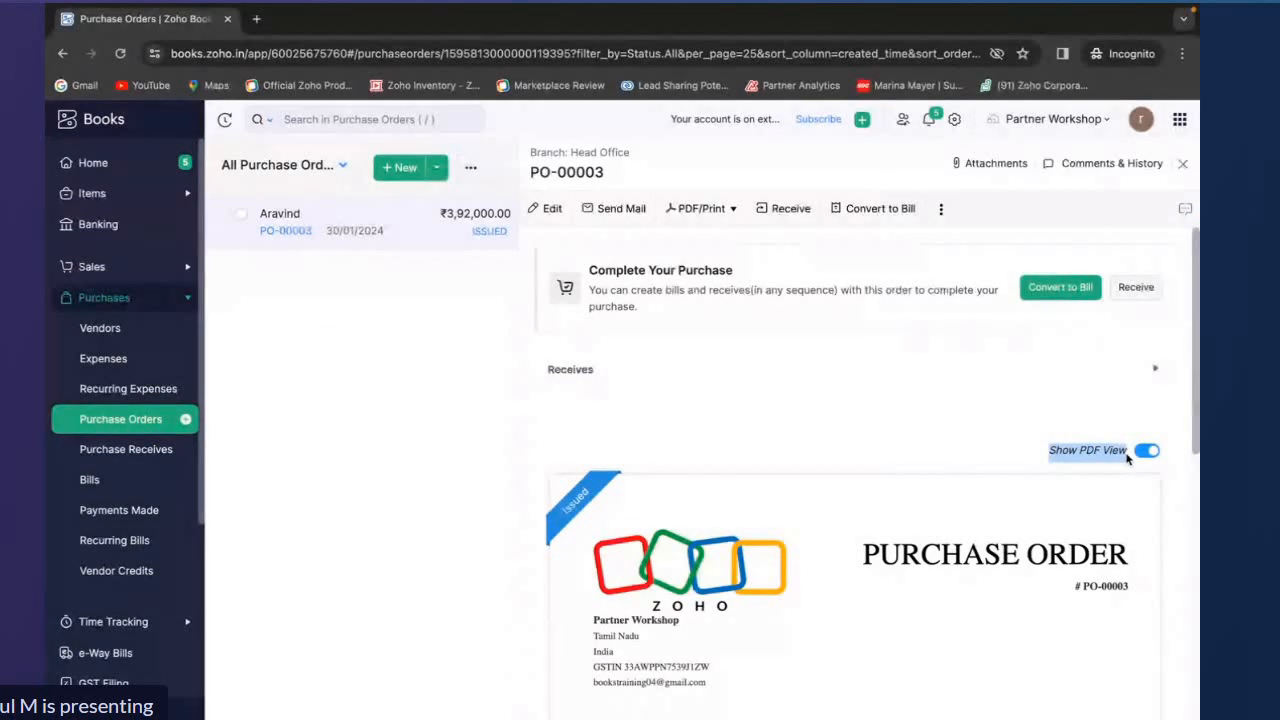
scroll(1127, 456, down, 5)
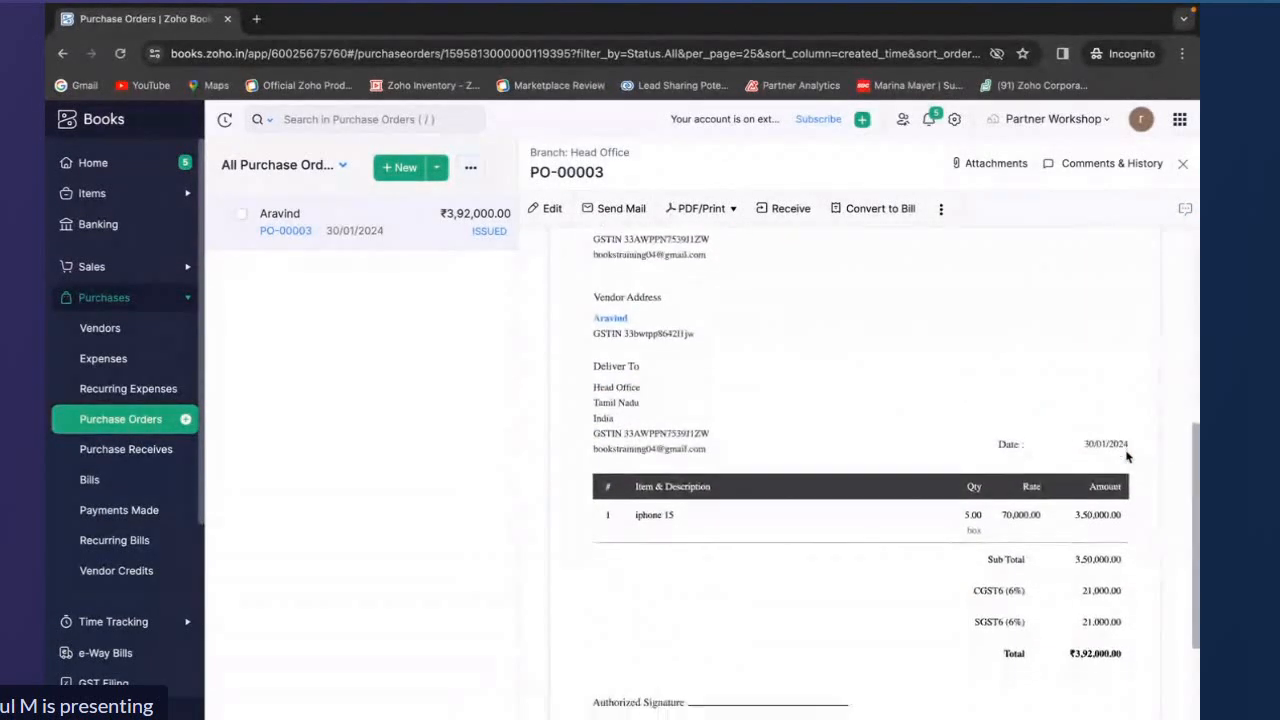
scroll(1127, 456, down, 1)
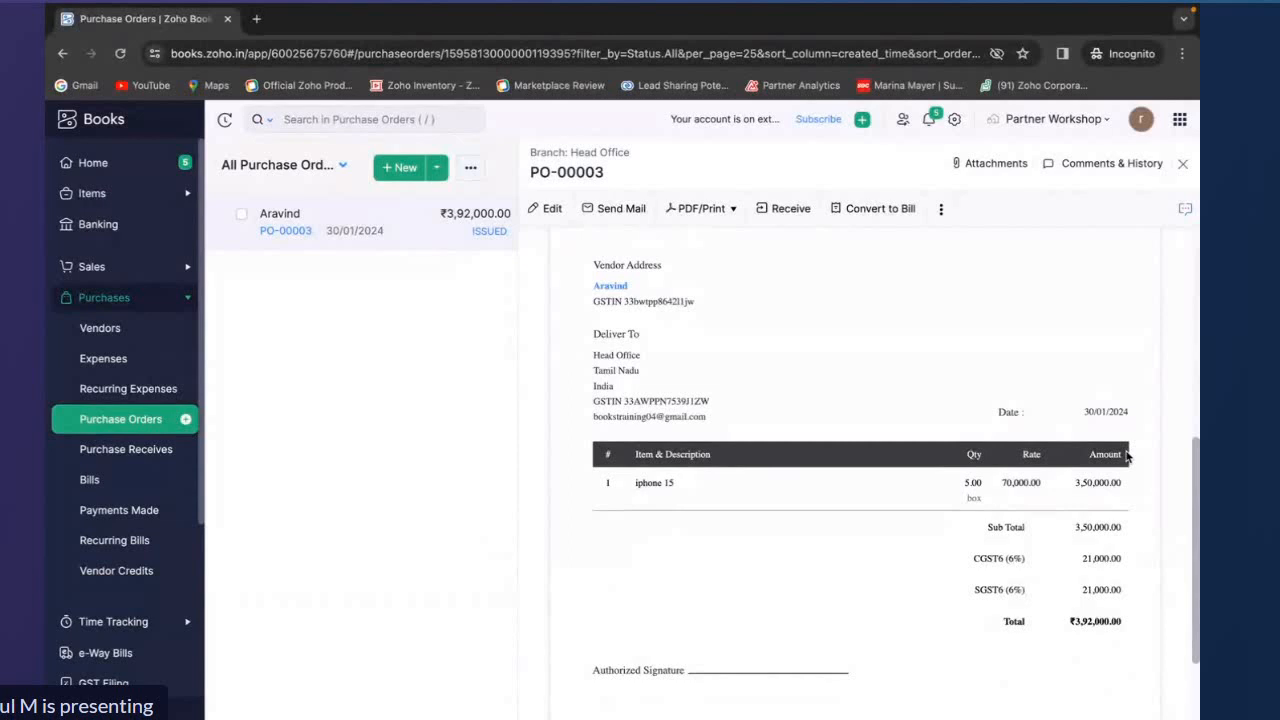
scroll(1127, 456, up, 4)
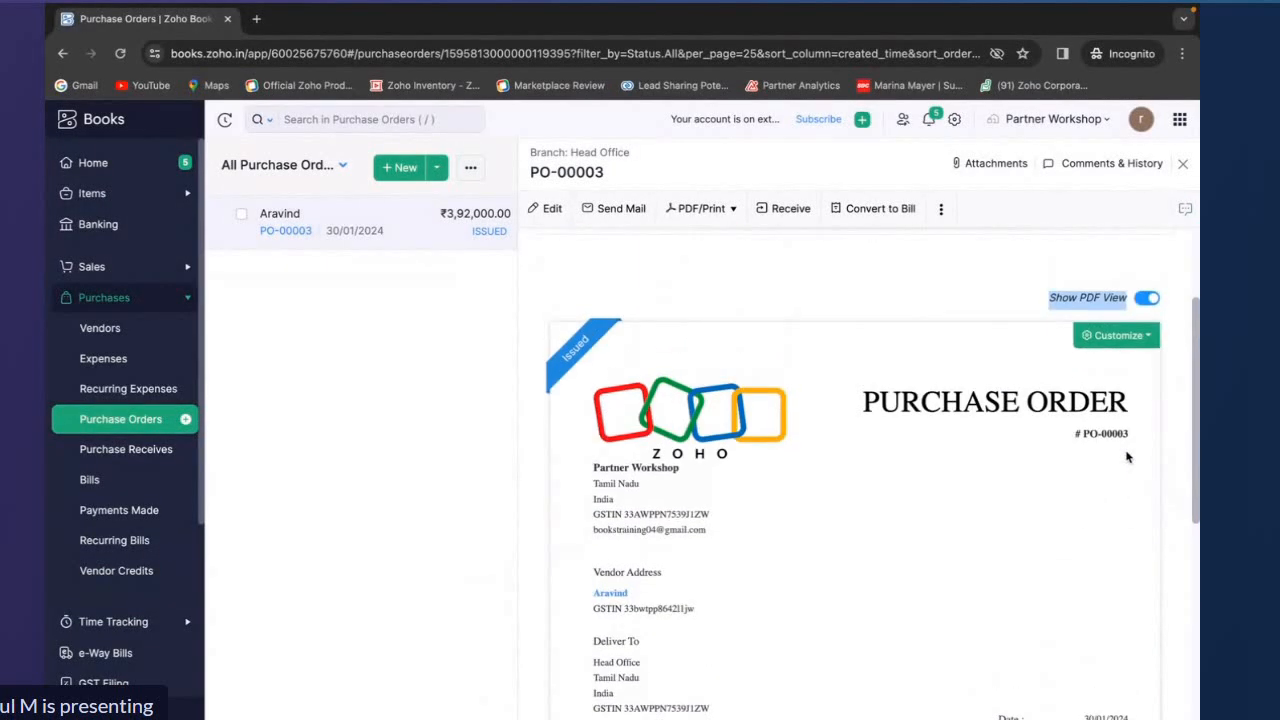
scroll(1127, 456, up, 2)
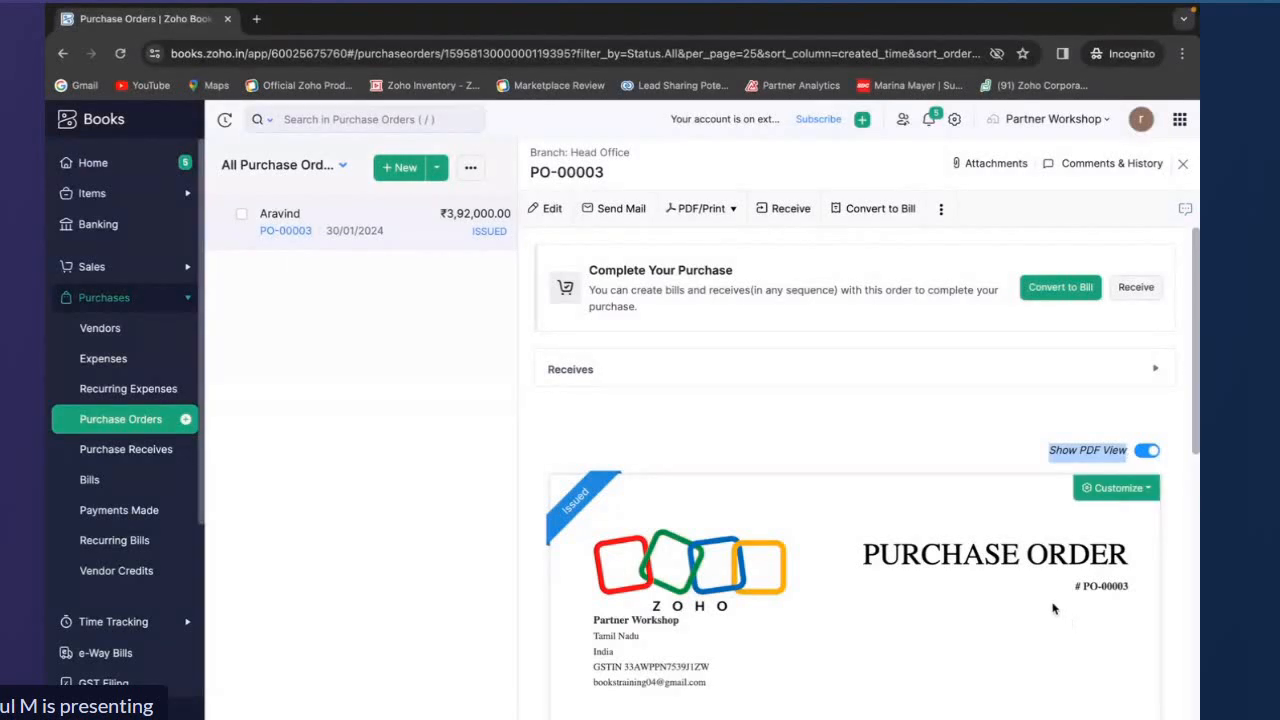
scroll(1052, 607, down, 5)
scroll(1052, 607, down, 2)
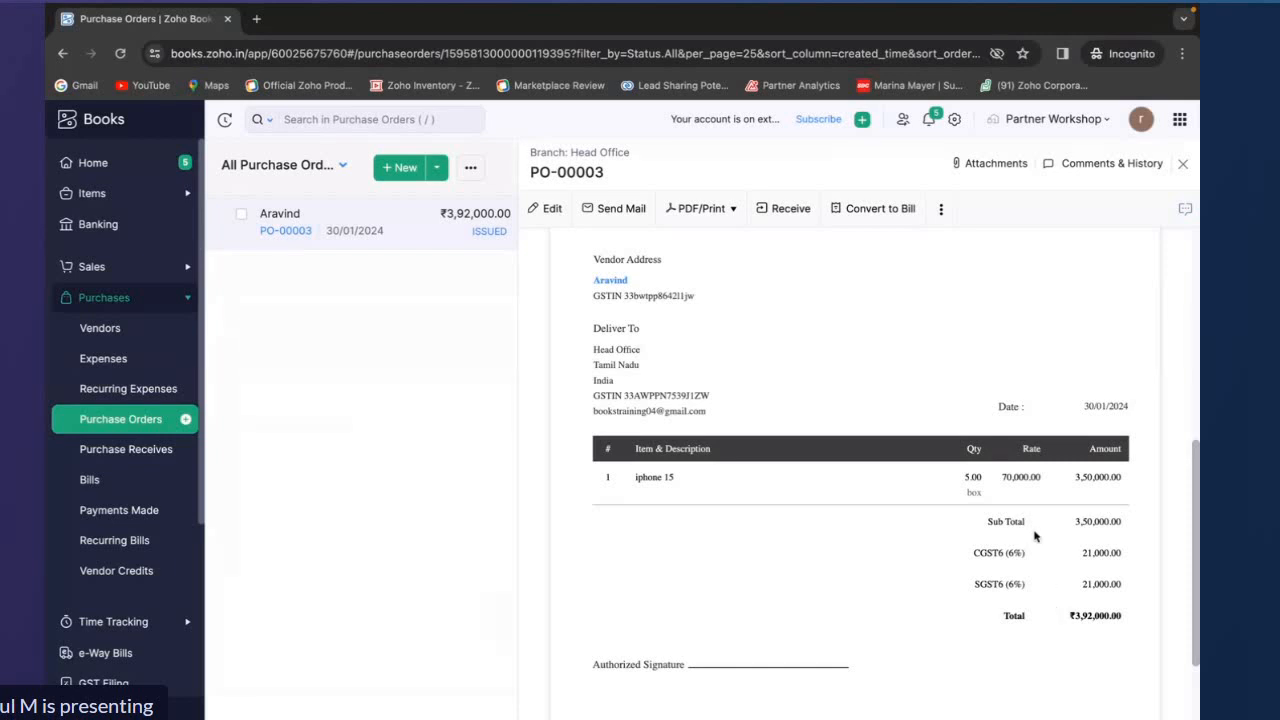
scroll(1036, 537, up, 5)
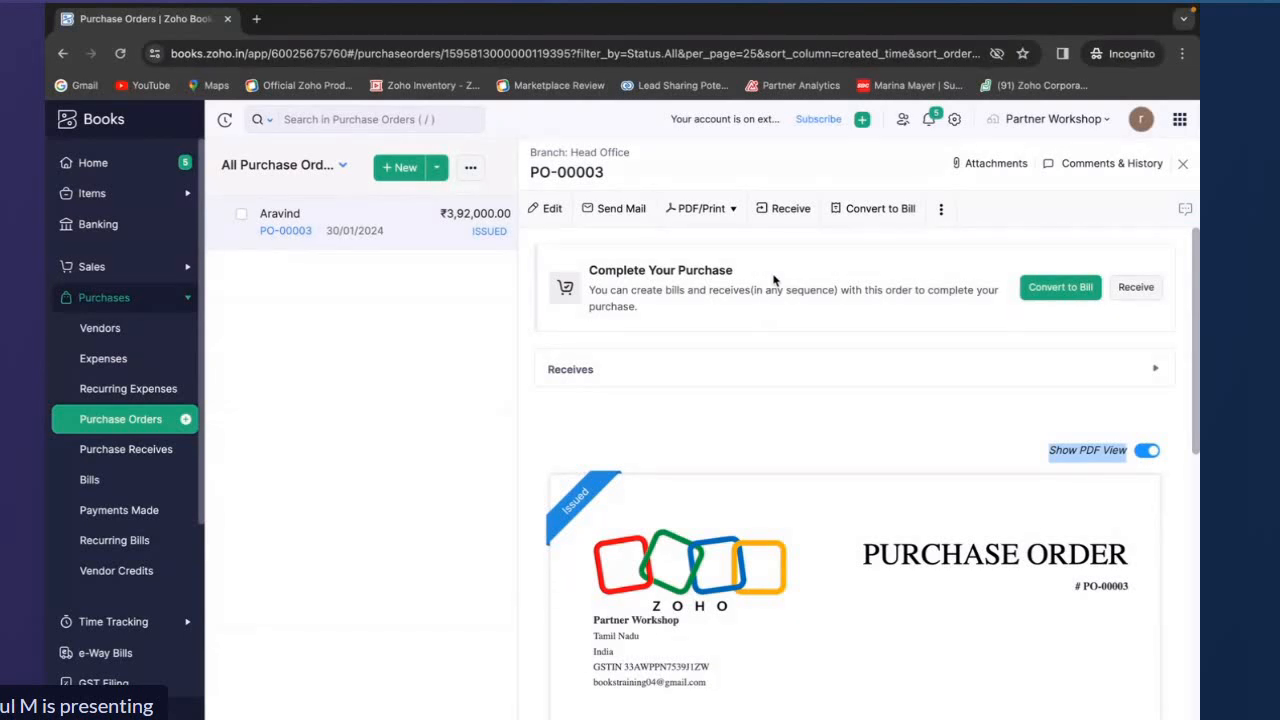
Receive the purchase order, setting the quantity to receive for iphone 15 to 5, and save it as received
click(782, 212)
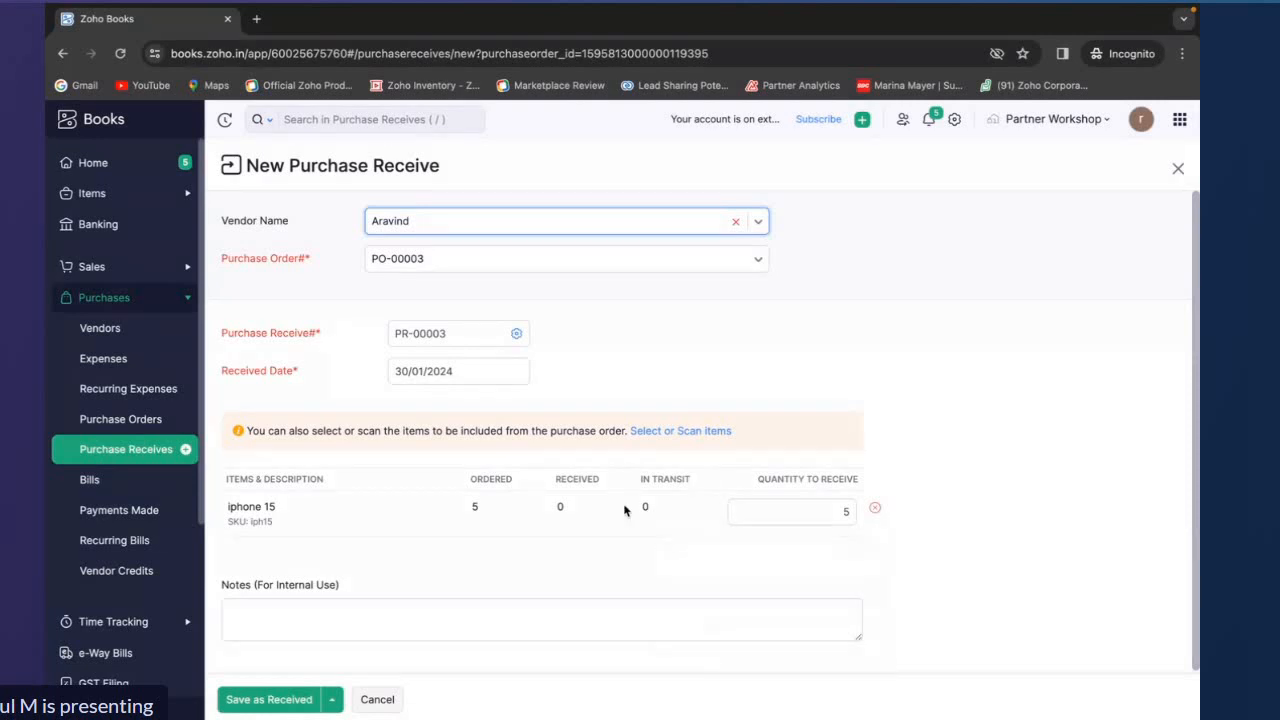
click(803, 510)
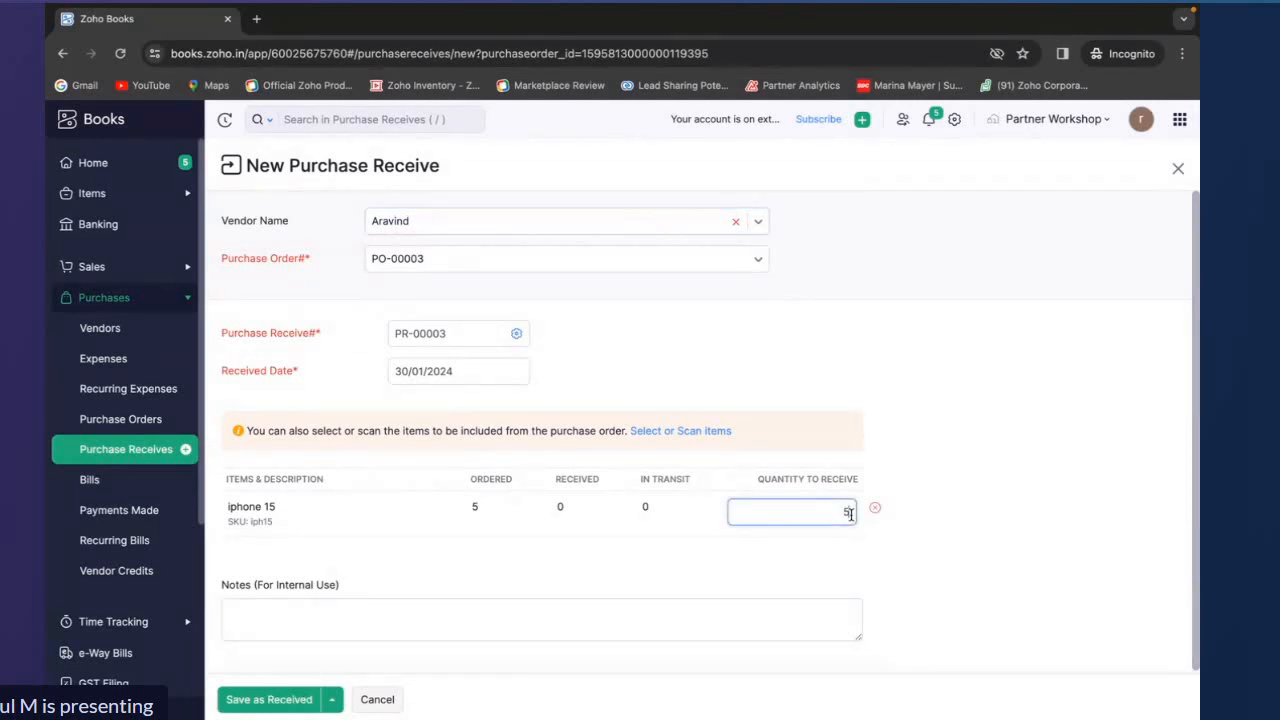
key(BackSpace)
text(3)
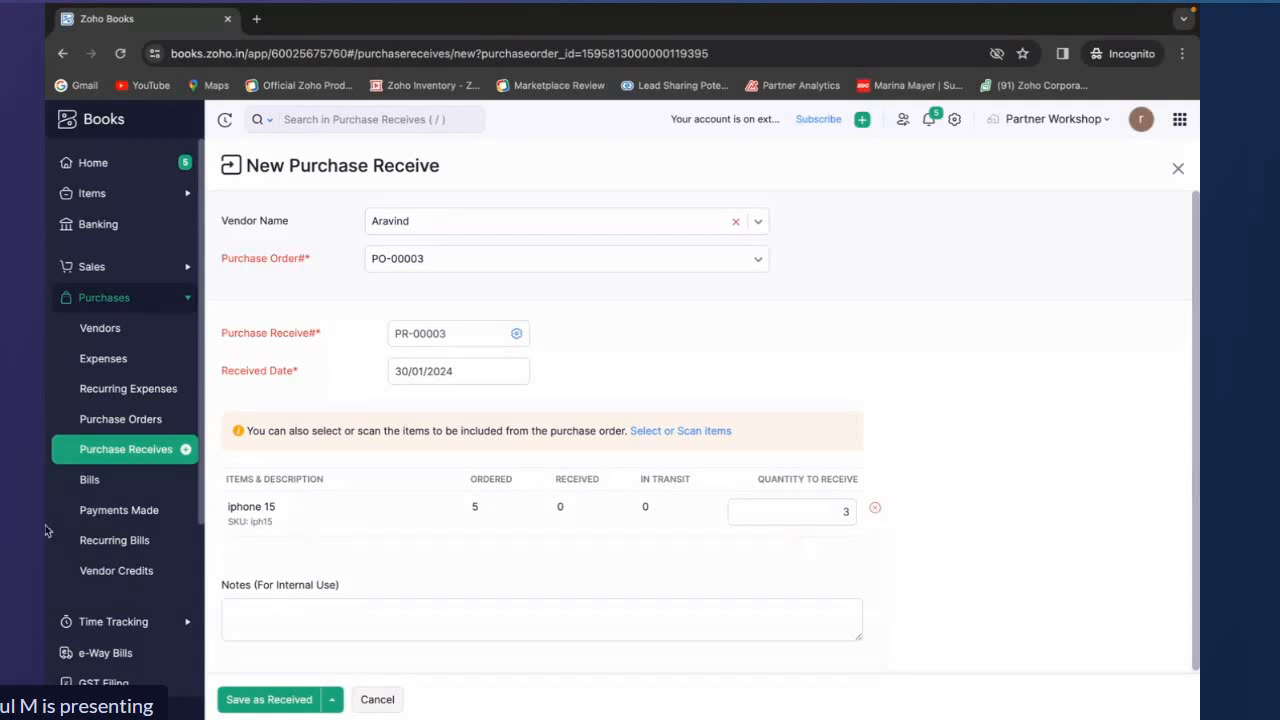
drag(217, 512, 302, 527)
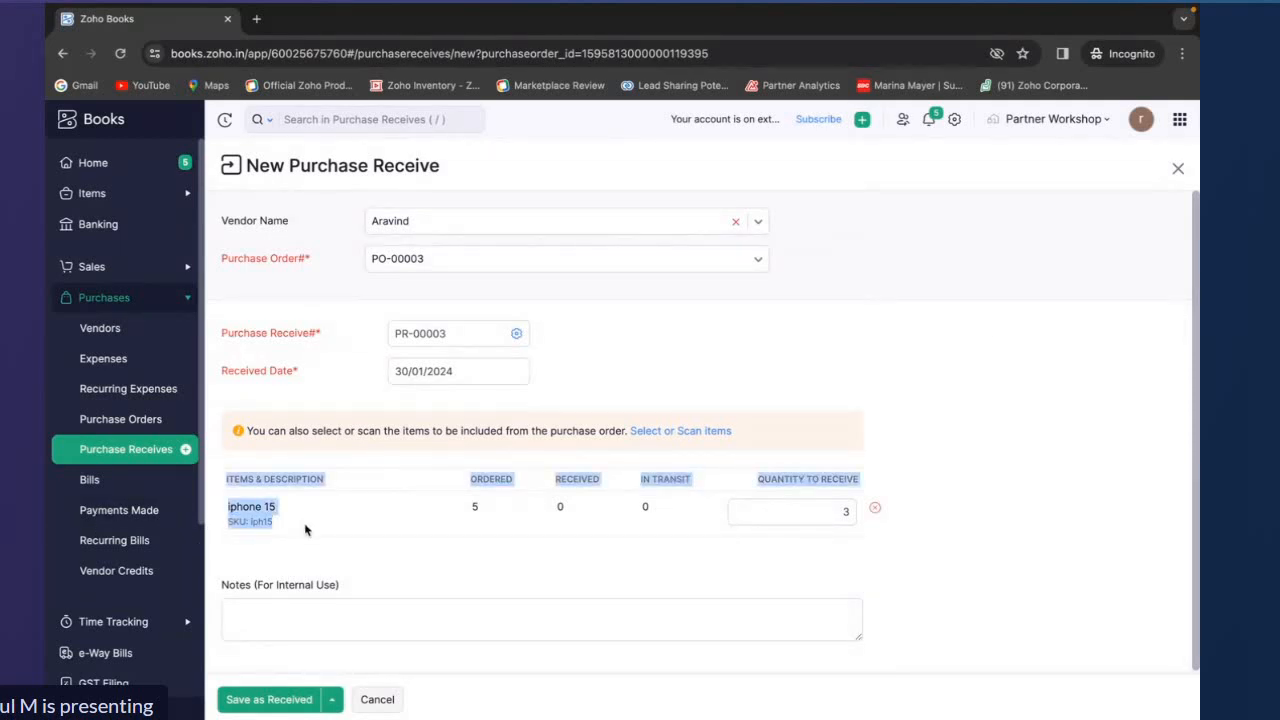
click(1115, 316)
scroll(1000, 400, down, 1)
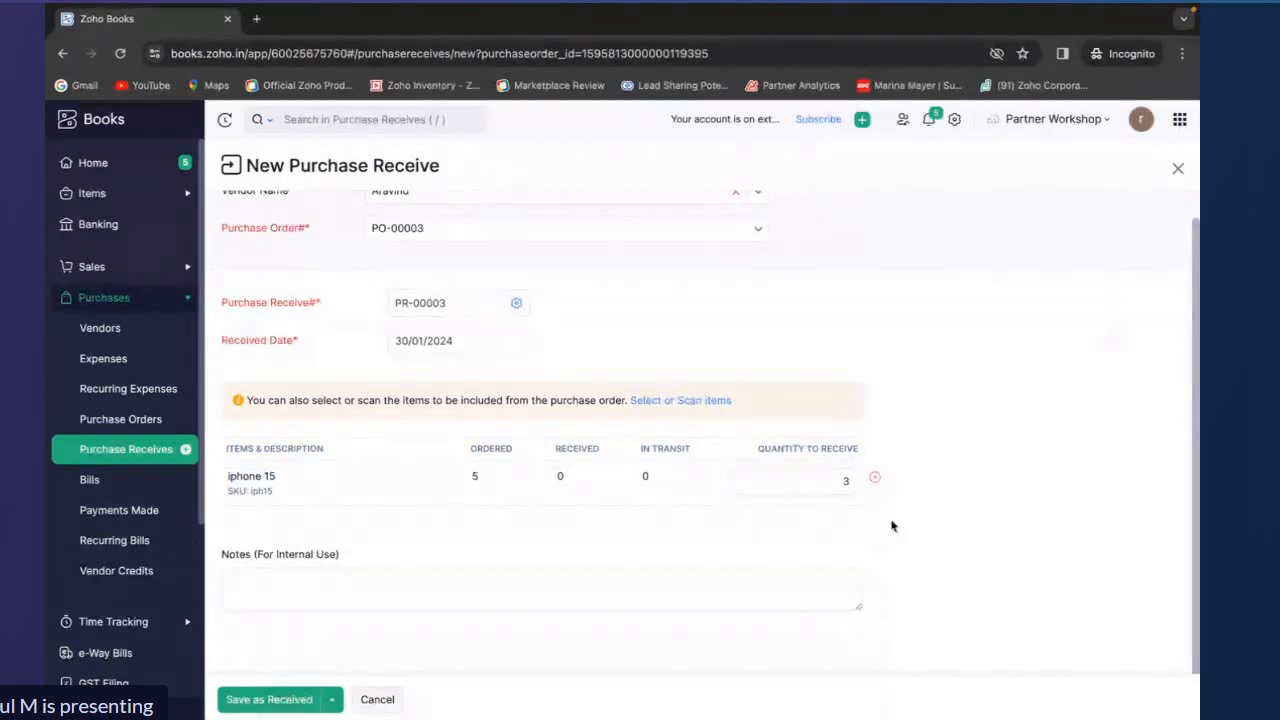
click(846, 484)
key(BackSpace)
text(5)
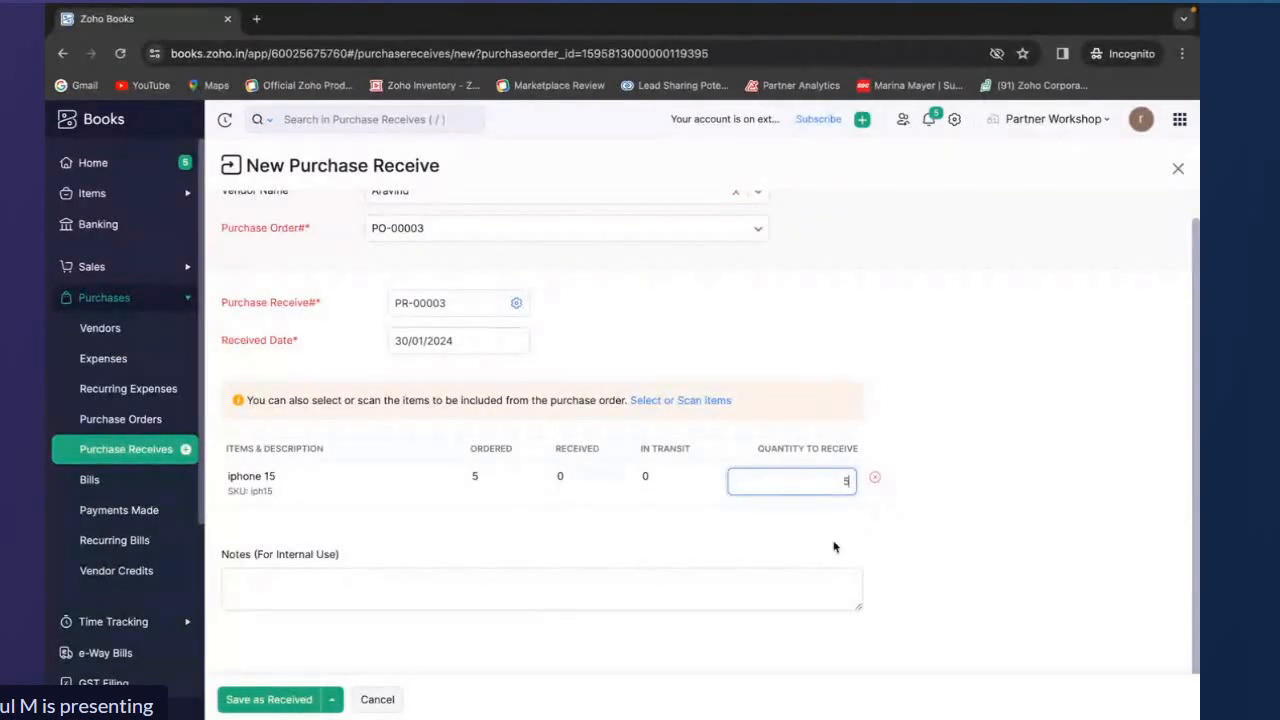
click(289, 698)
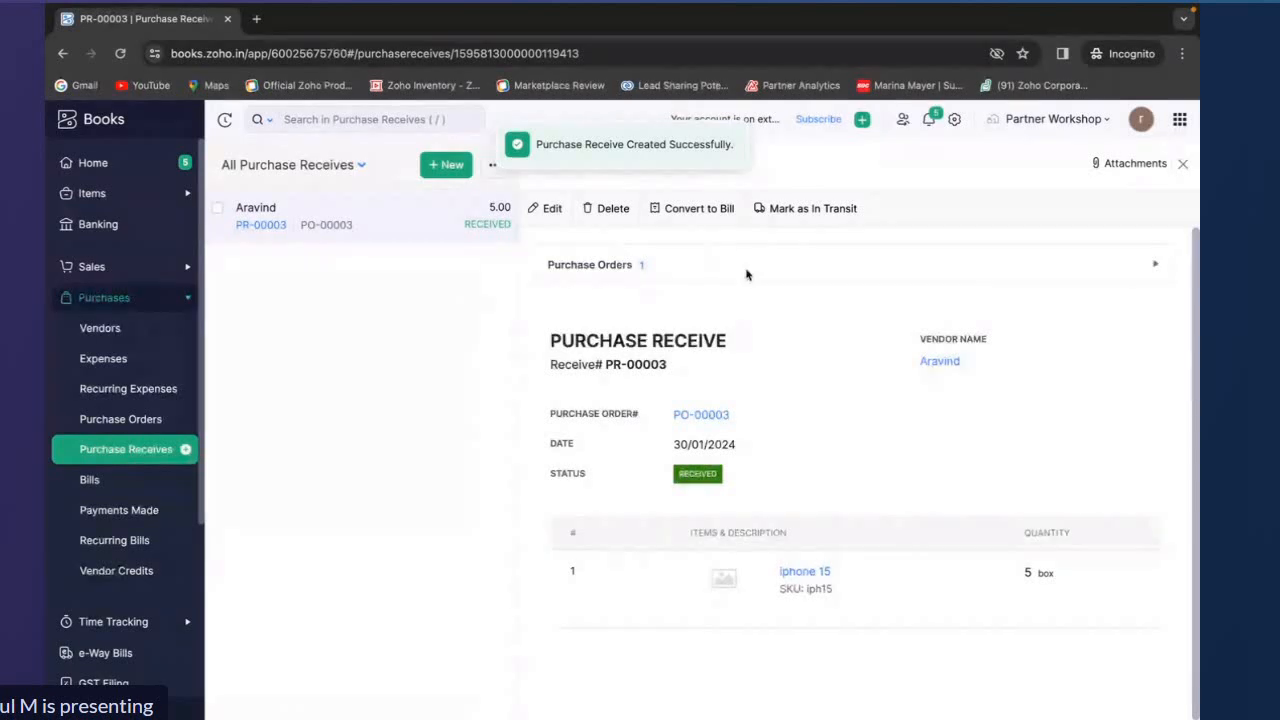
click(729, 210)
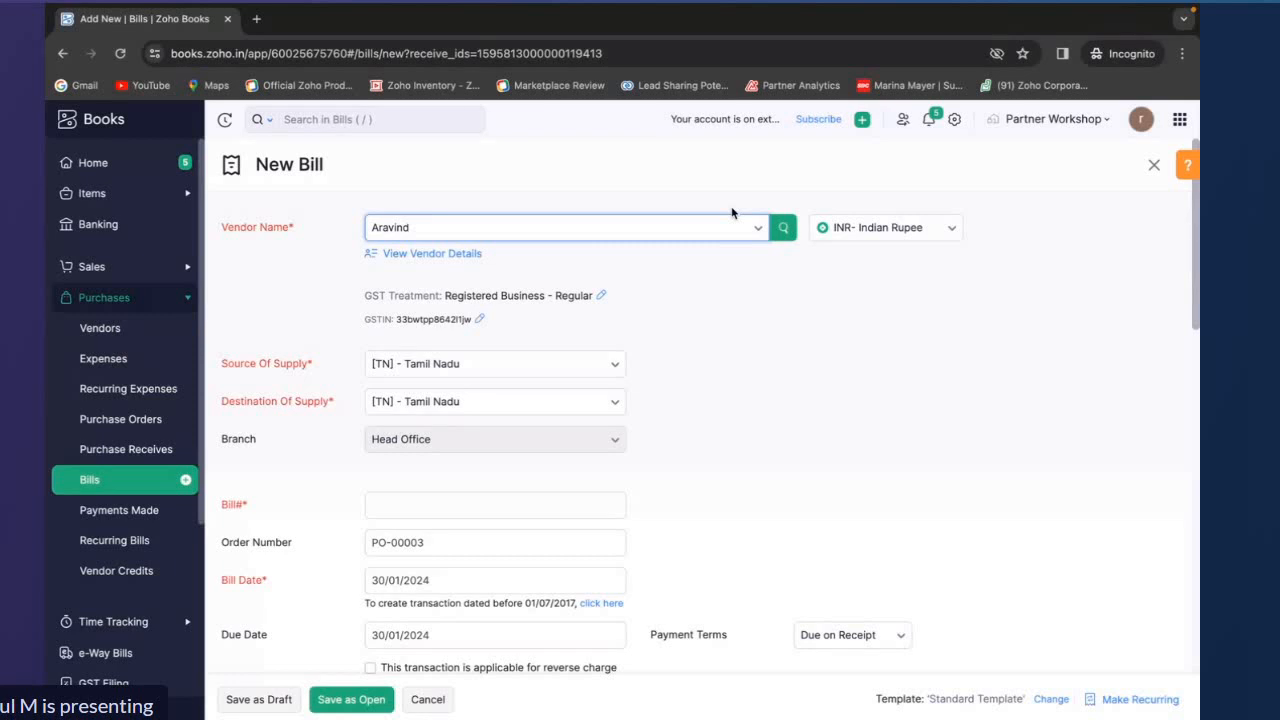
click(378, 510)
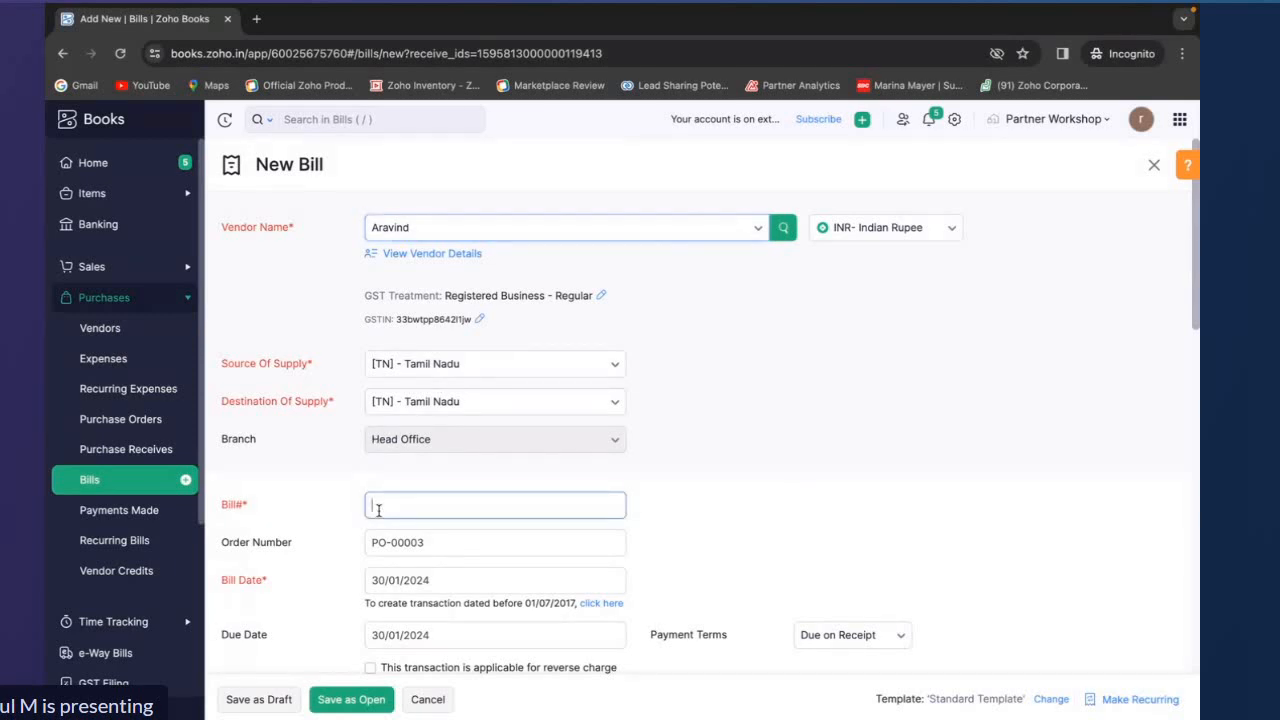
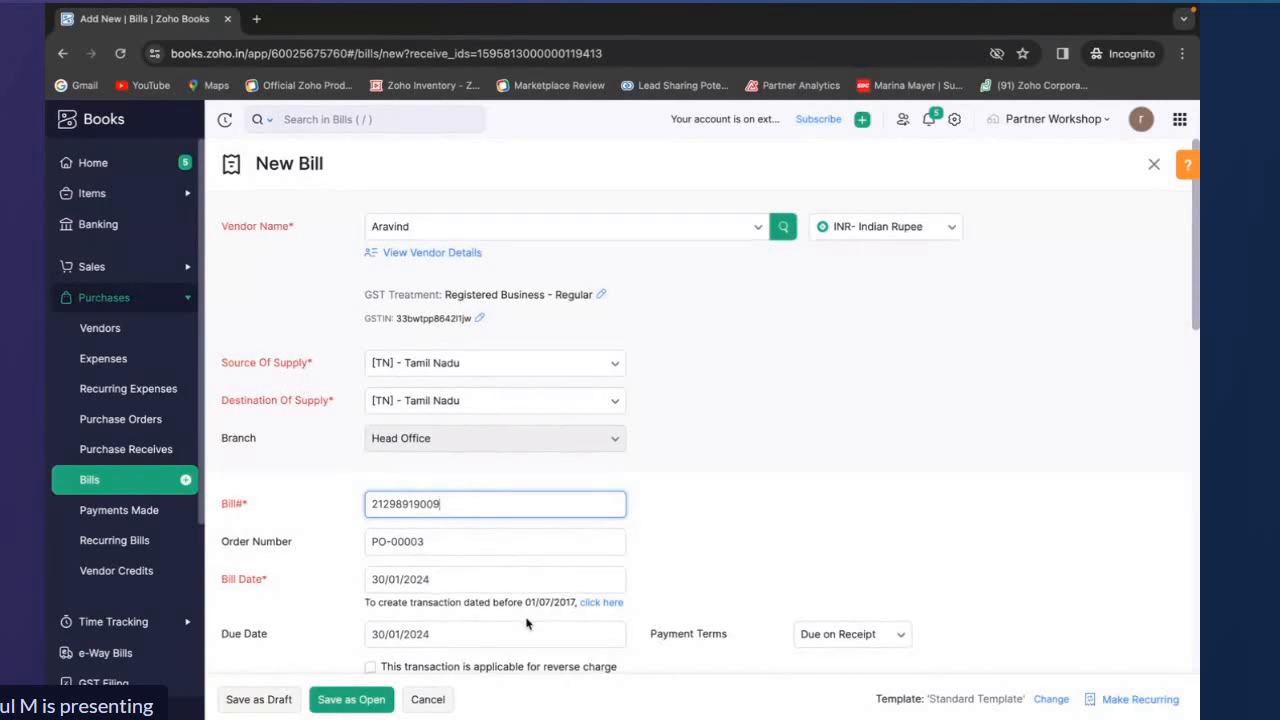
Add serial numbers 6, 7, 8, 9 and 10 to the iphone 15 line and save the bill as open
scroll(528, 624, down, 4)
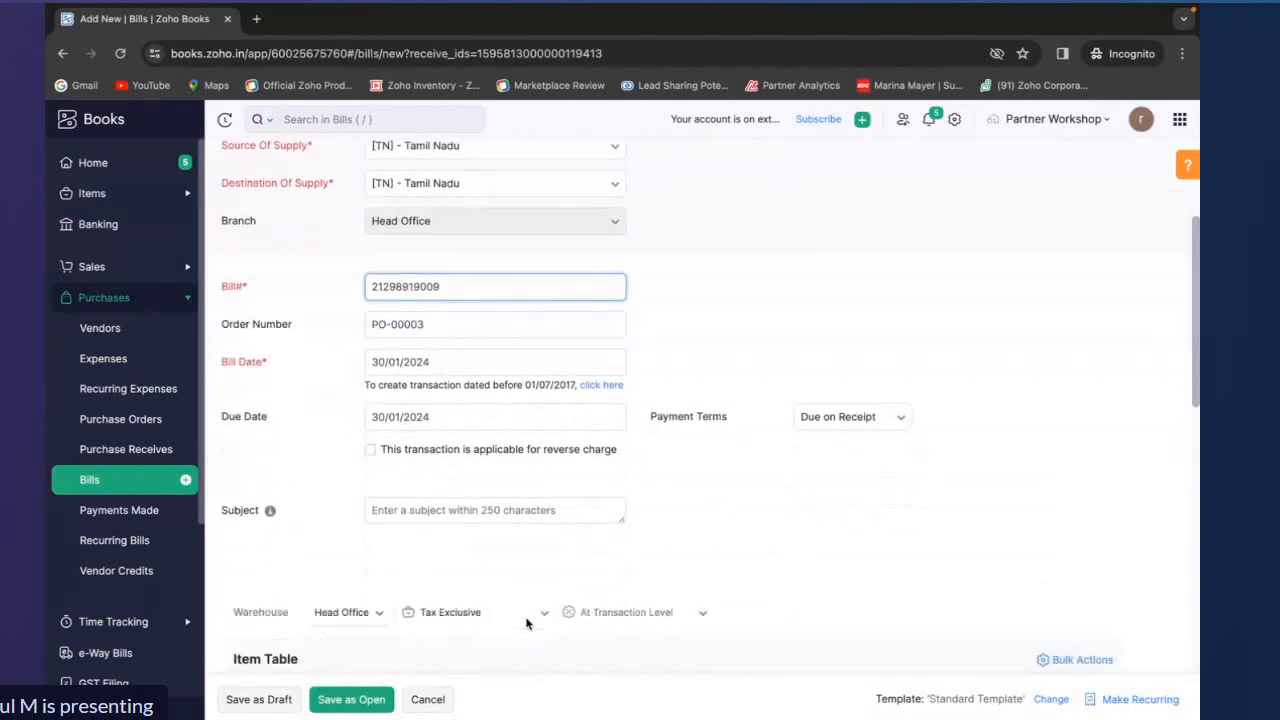
scroll(528, 624, down, 1)
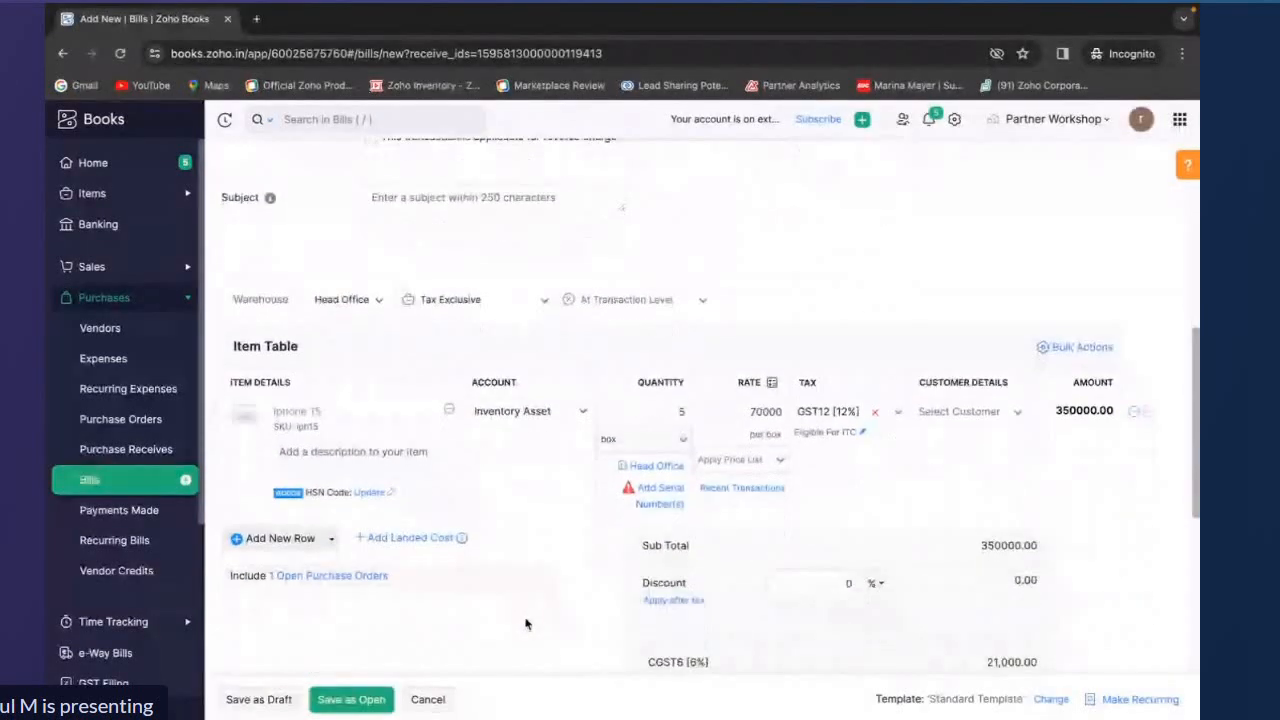
click(659, 490)
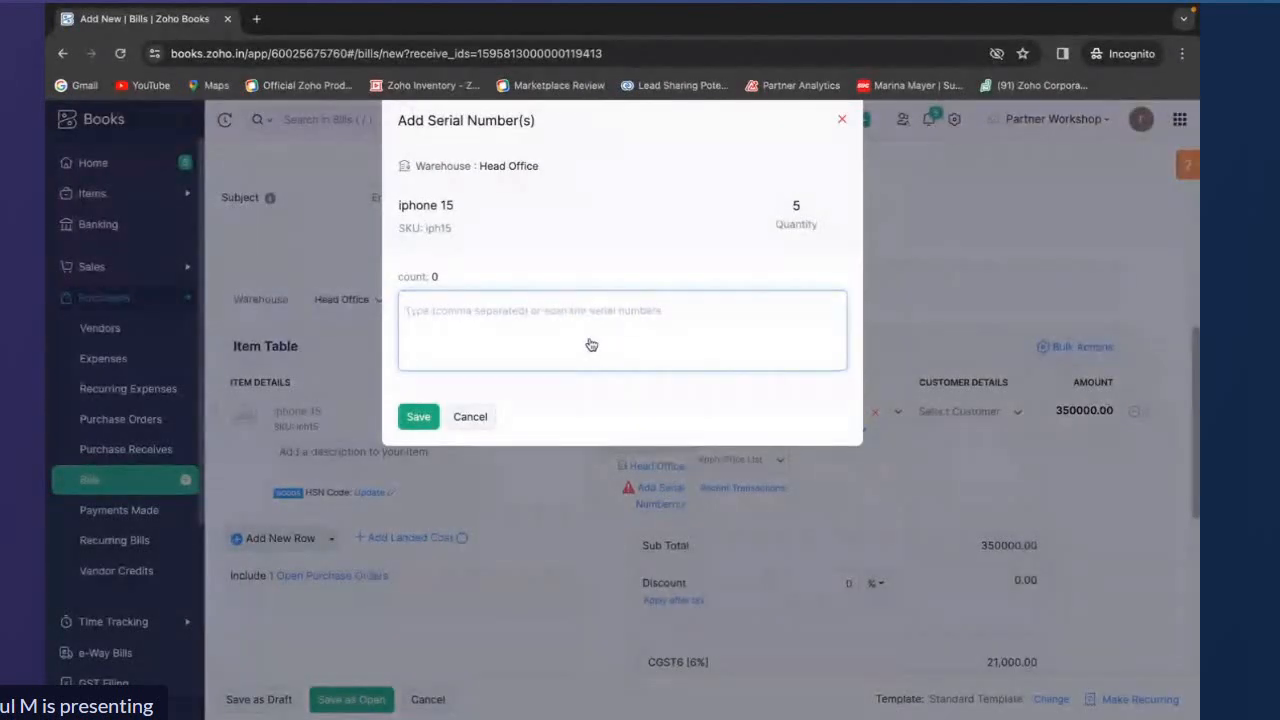
text(6)
key(Return)
text(7)
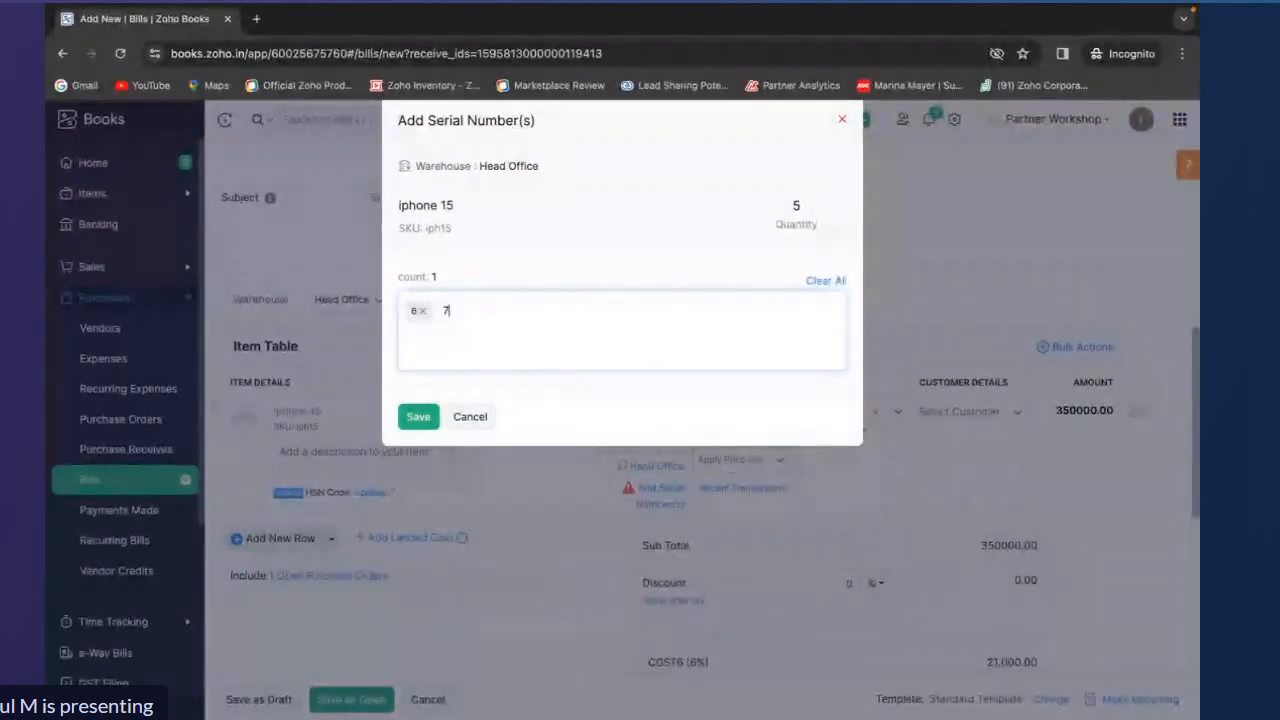
key(Return)
text(8)
key(Return)
text(9)
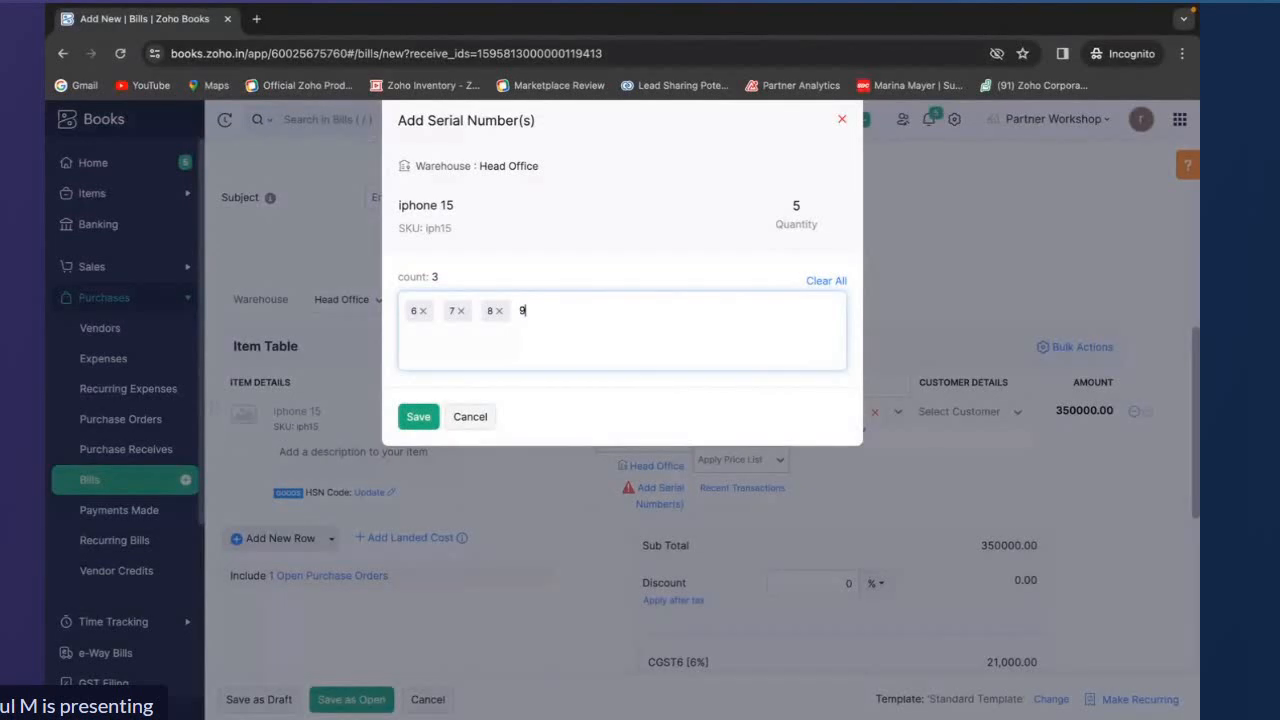
key(Return)
text(10)
key(Return)
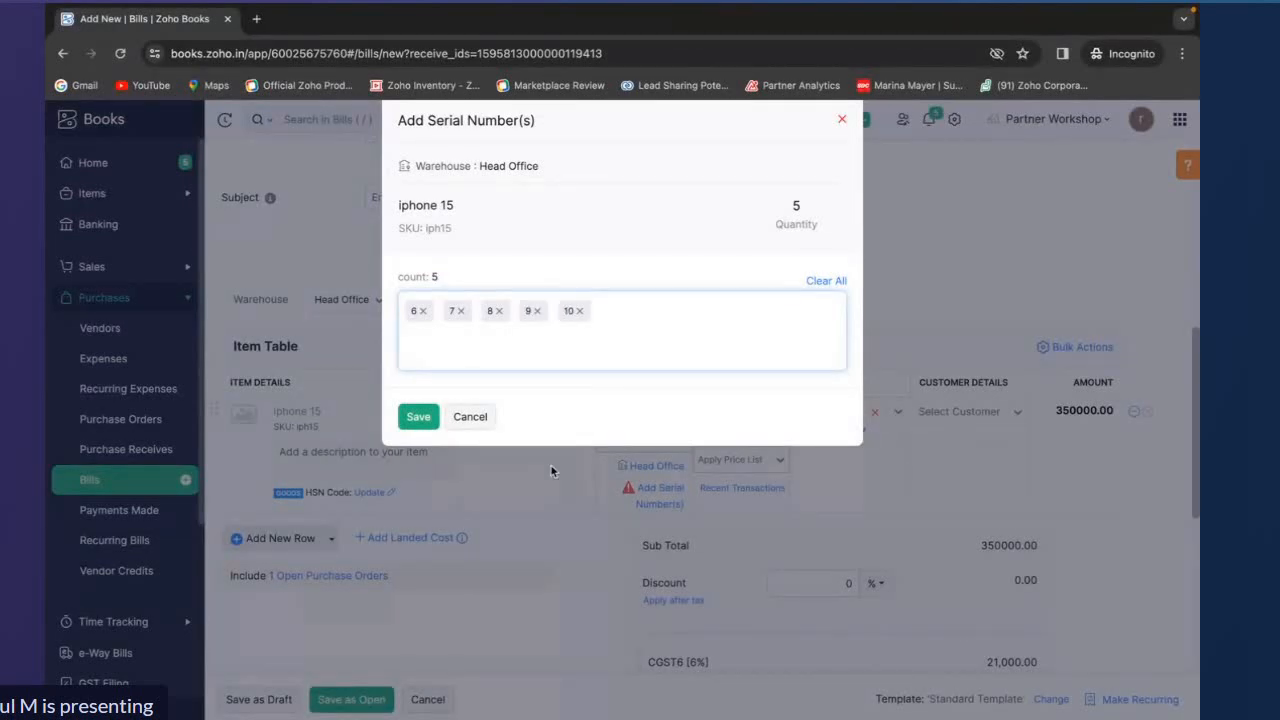
click(417, 424)
click(361, 708)
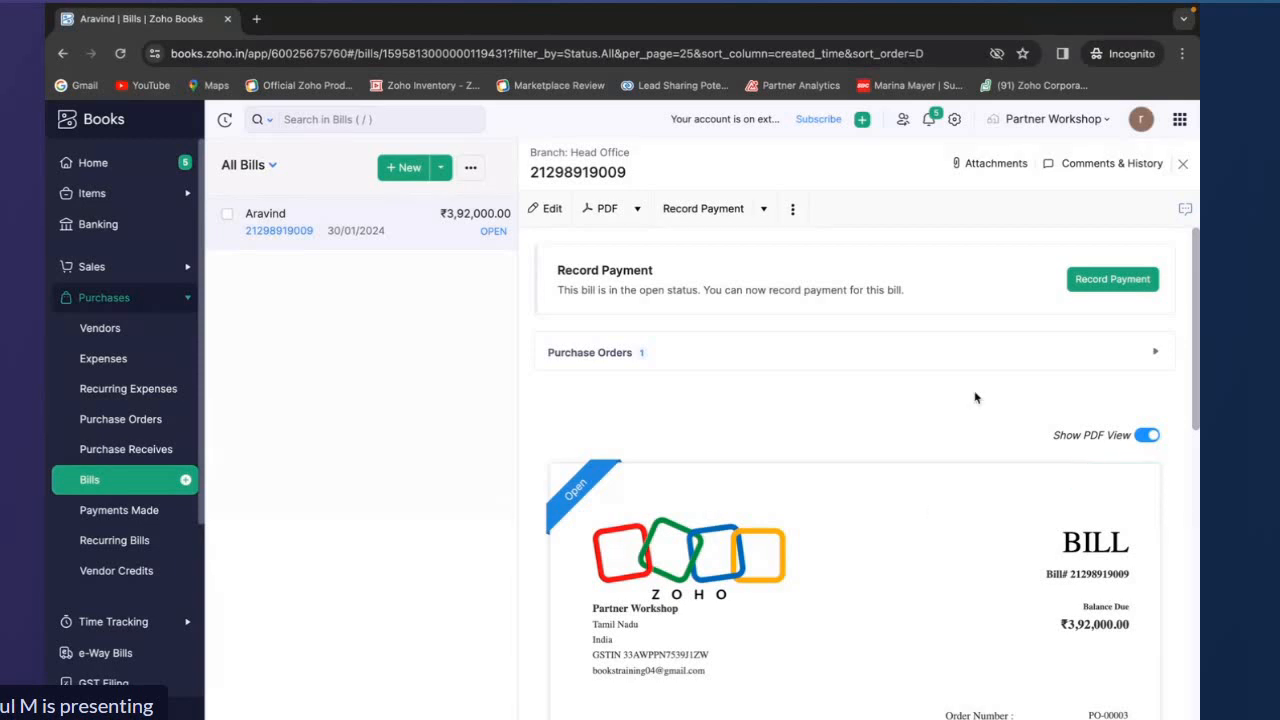
Close the bill and open the iphone 15 item from the items list
click(1183, 164)
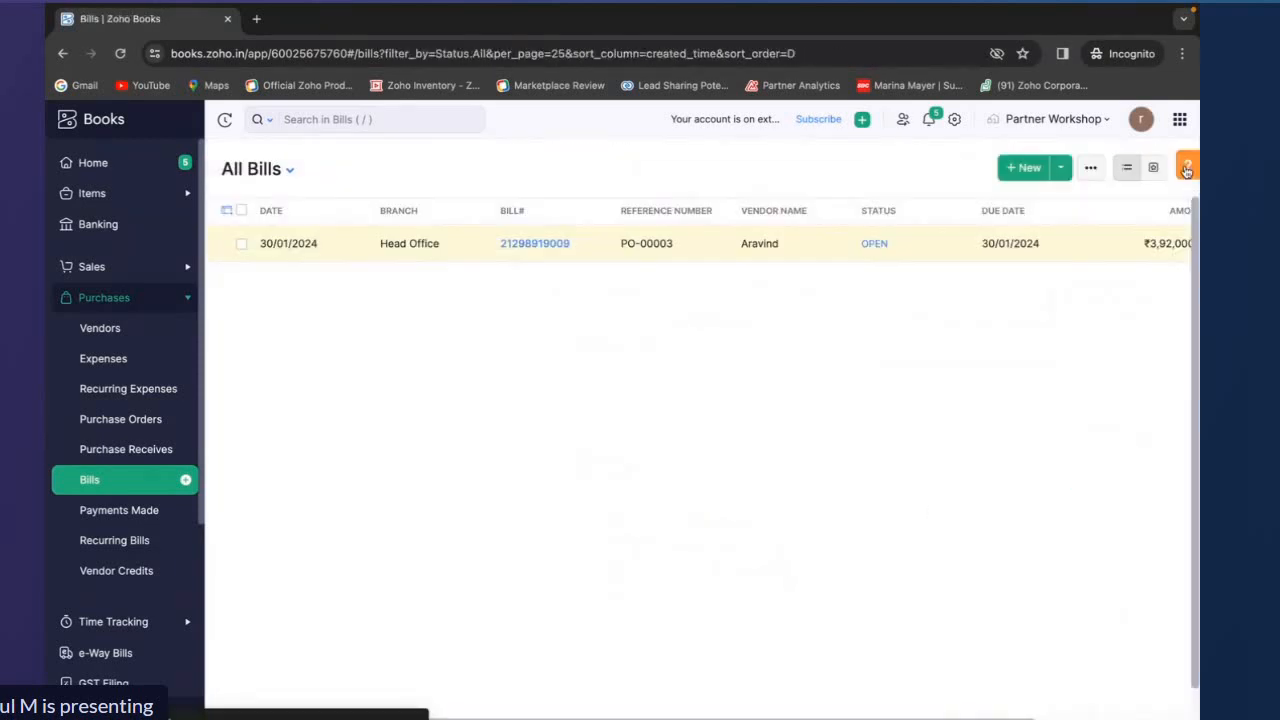
click(157, 198)
click(143, 222)
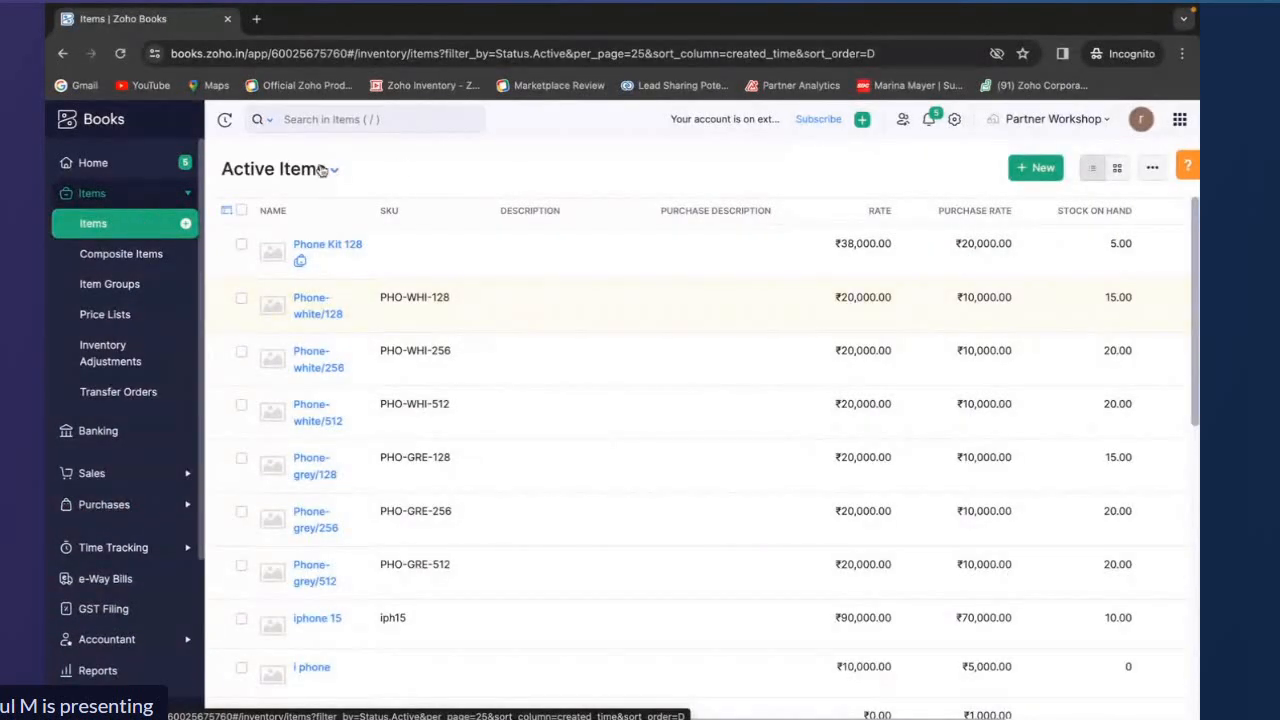
scroll(391, 346, down, 2)
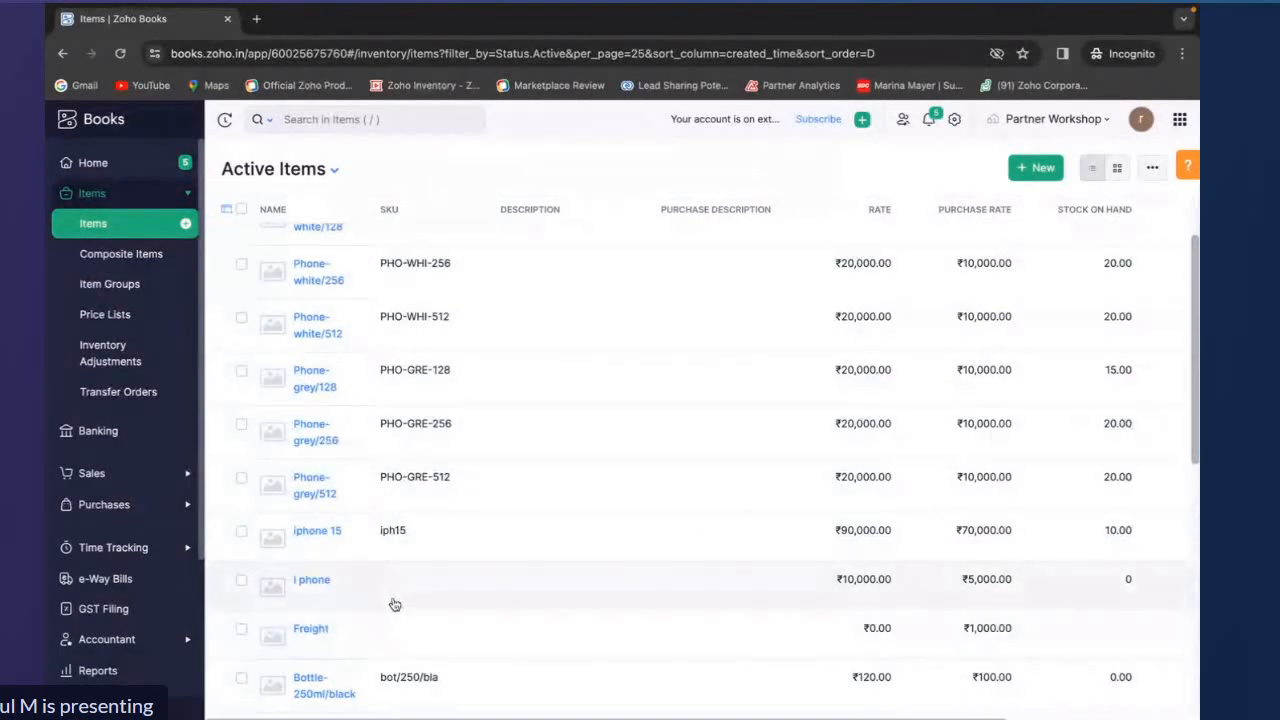
click(399, 538)
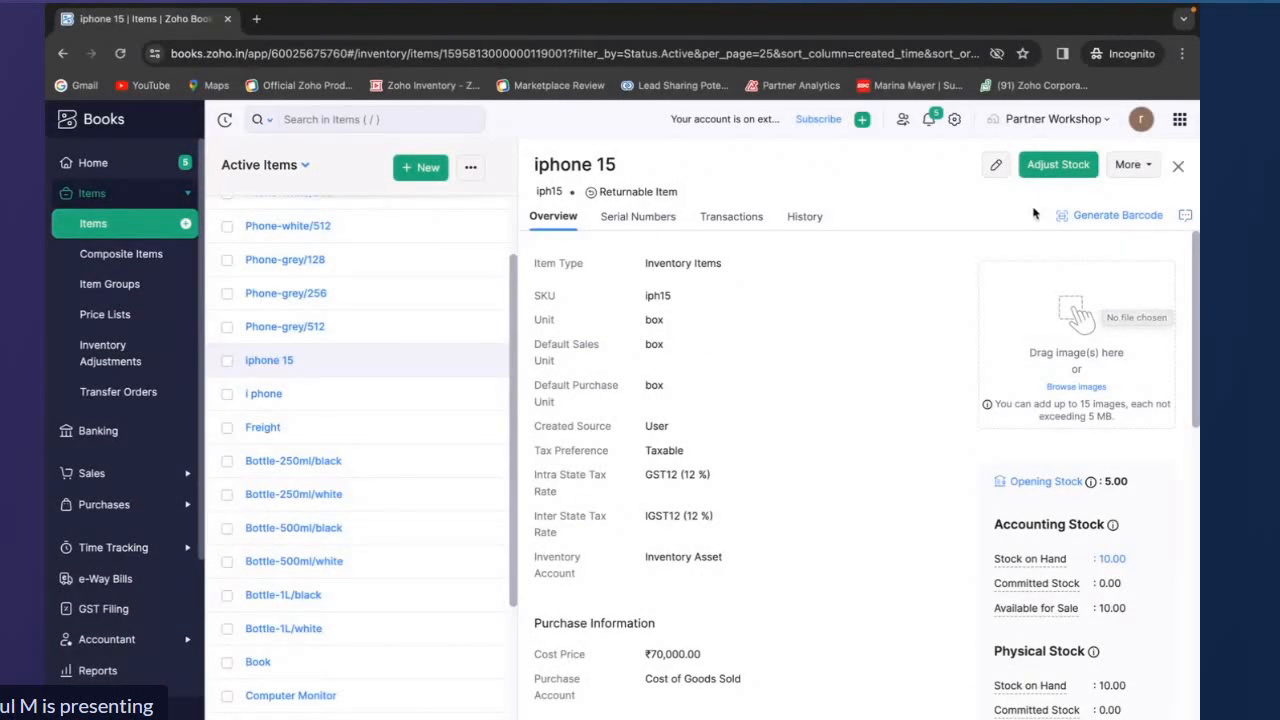
Generate and save an SKU barcode for iphone 15 and print 10 barcode copies
drag(1038, 213, 1172, 218)
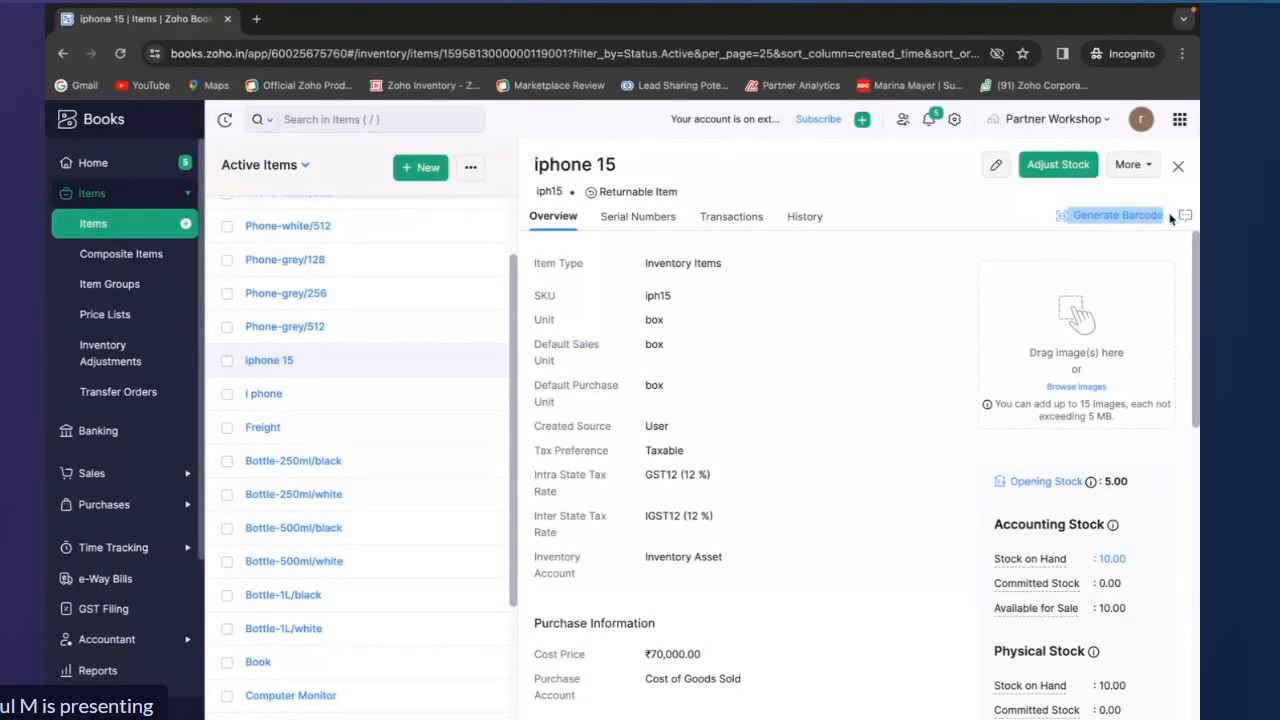
click(1134, 216)
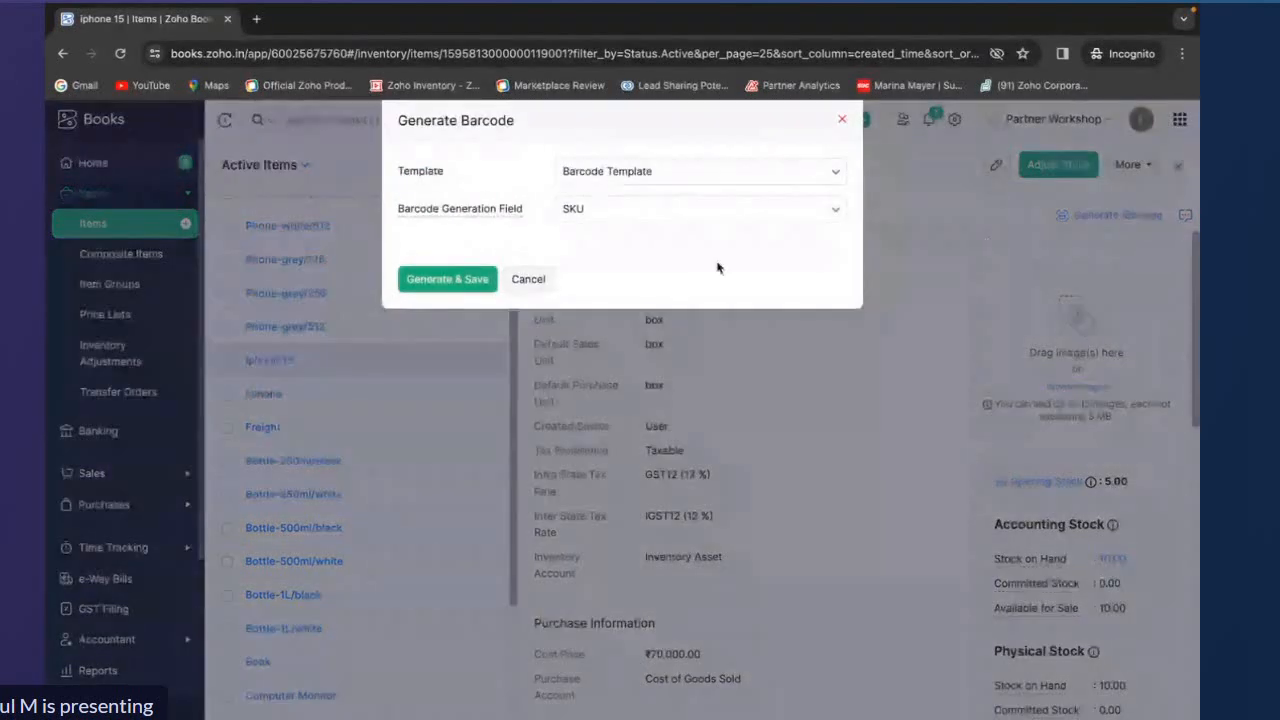
click(447, 279)
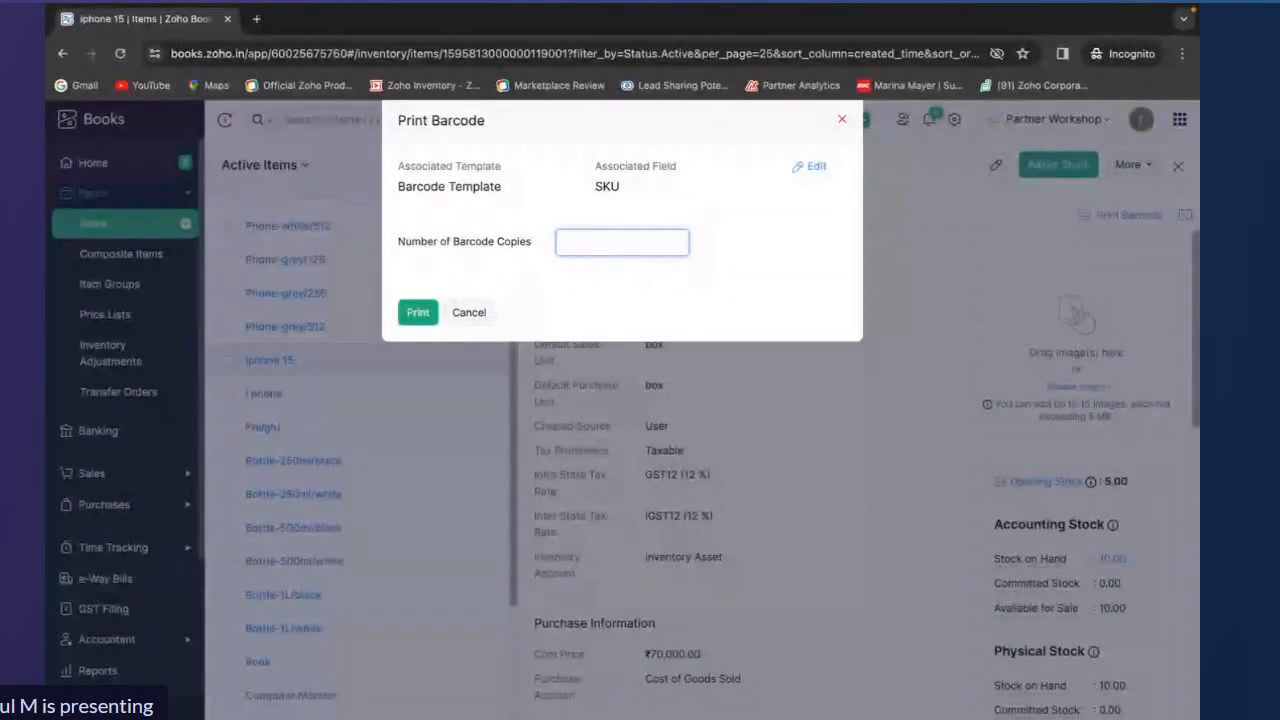
text(10)
click(427, 322)
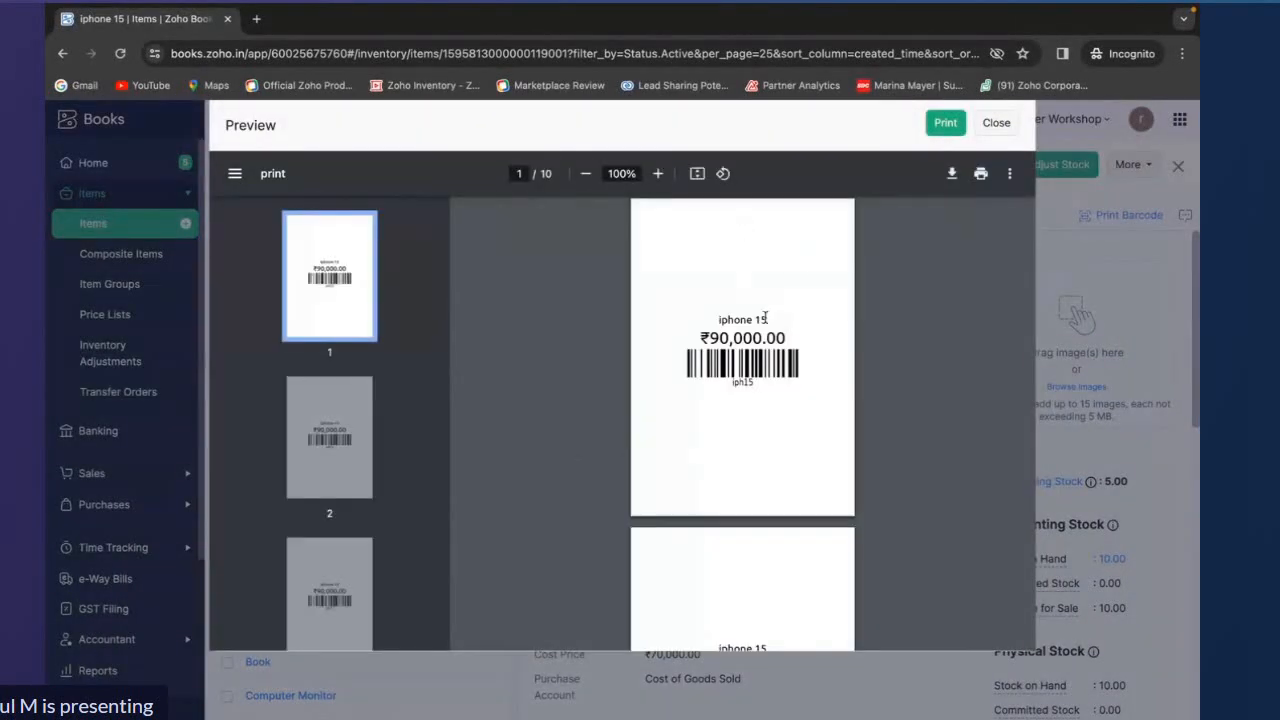
Close the barcode preview and examine the Item Barcodes templates in settings before returning to the dashboard
click(1000, 124)
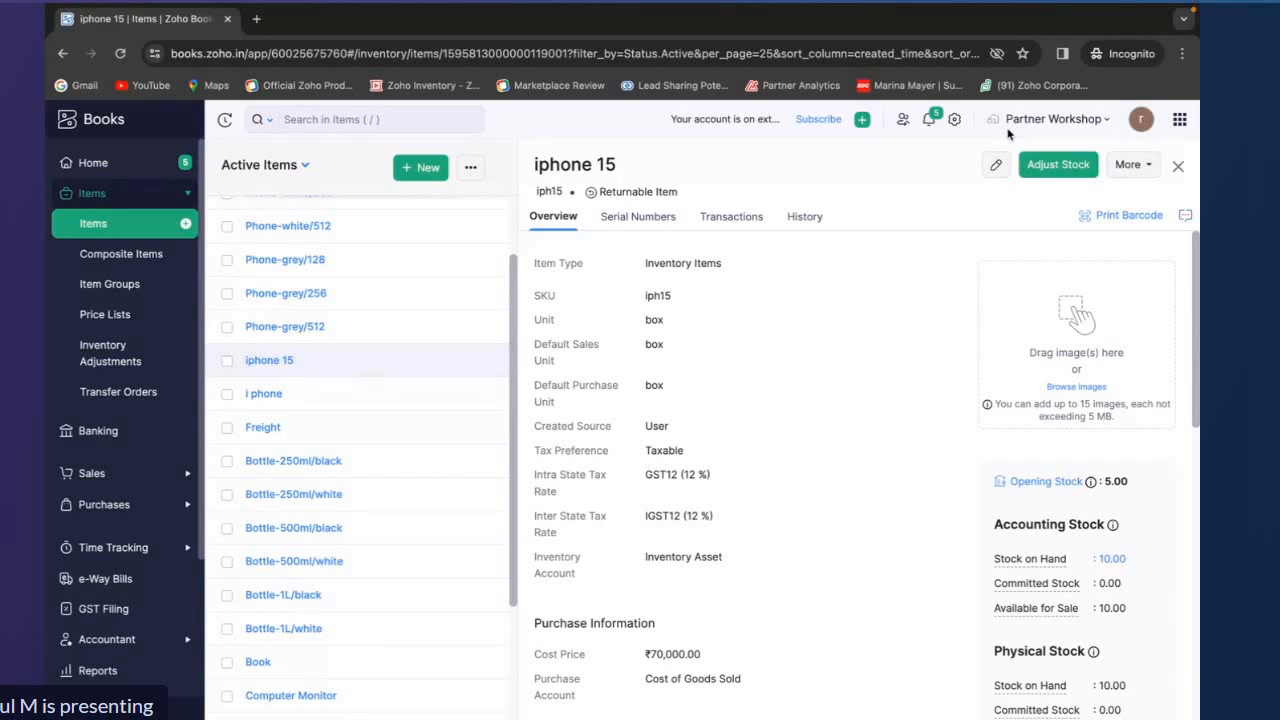
click(954, 119)
scroll(625, 446, down, 1)
scroll(624, 449, down, 4)
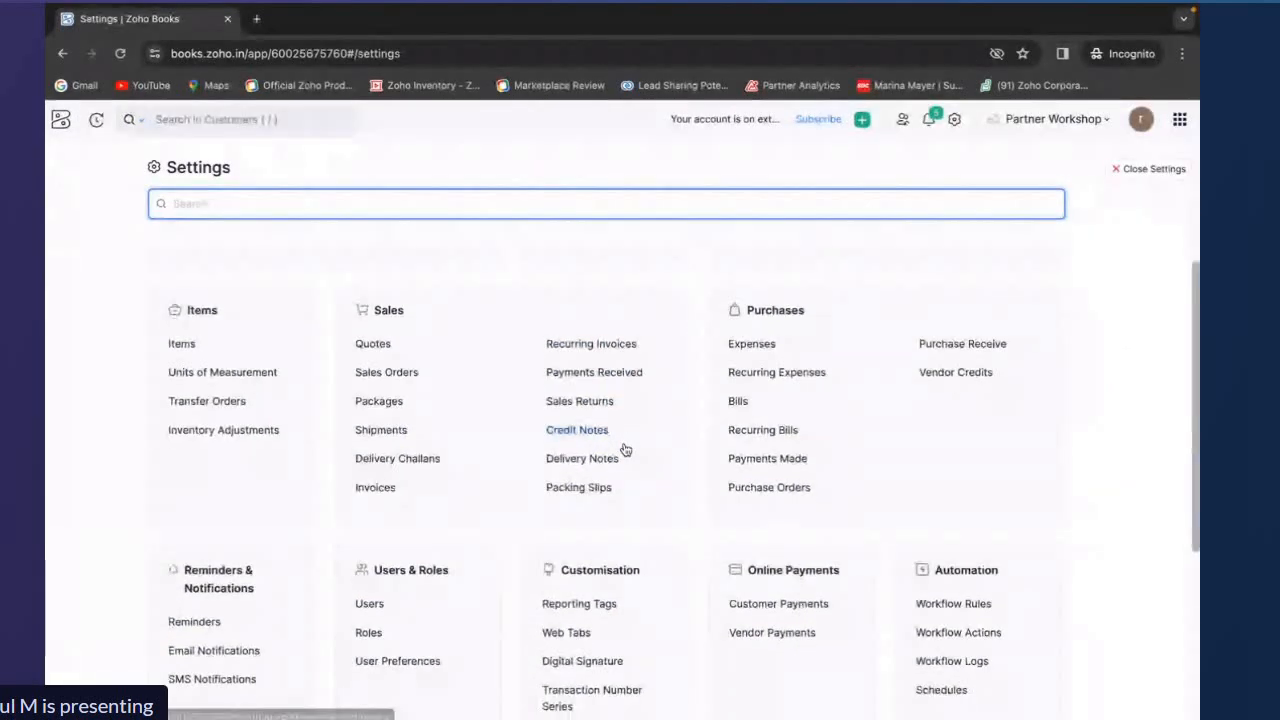
drag(538, 410, 634, 580)
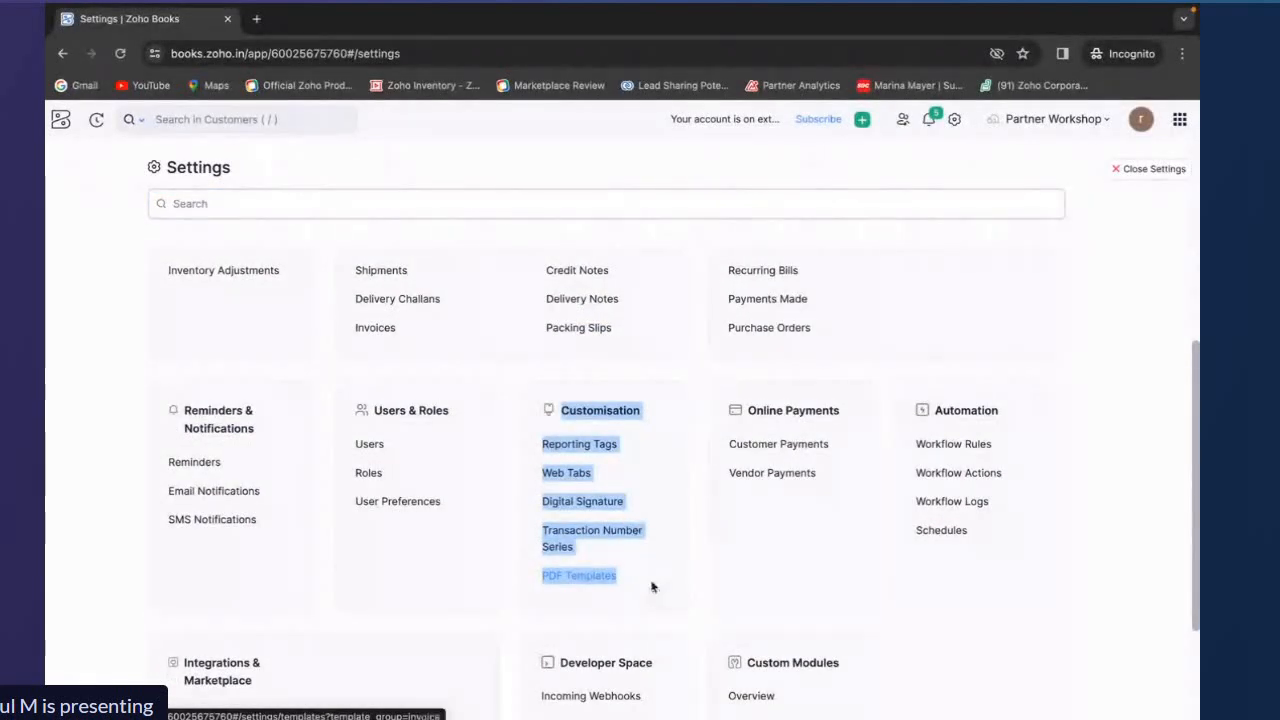
click(636, 580)
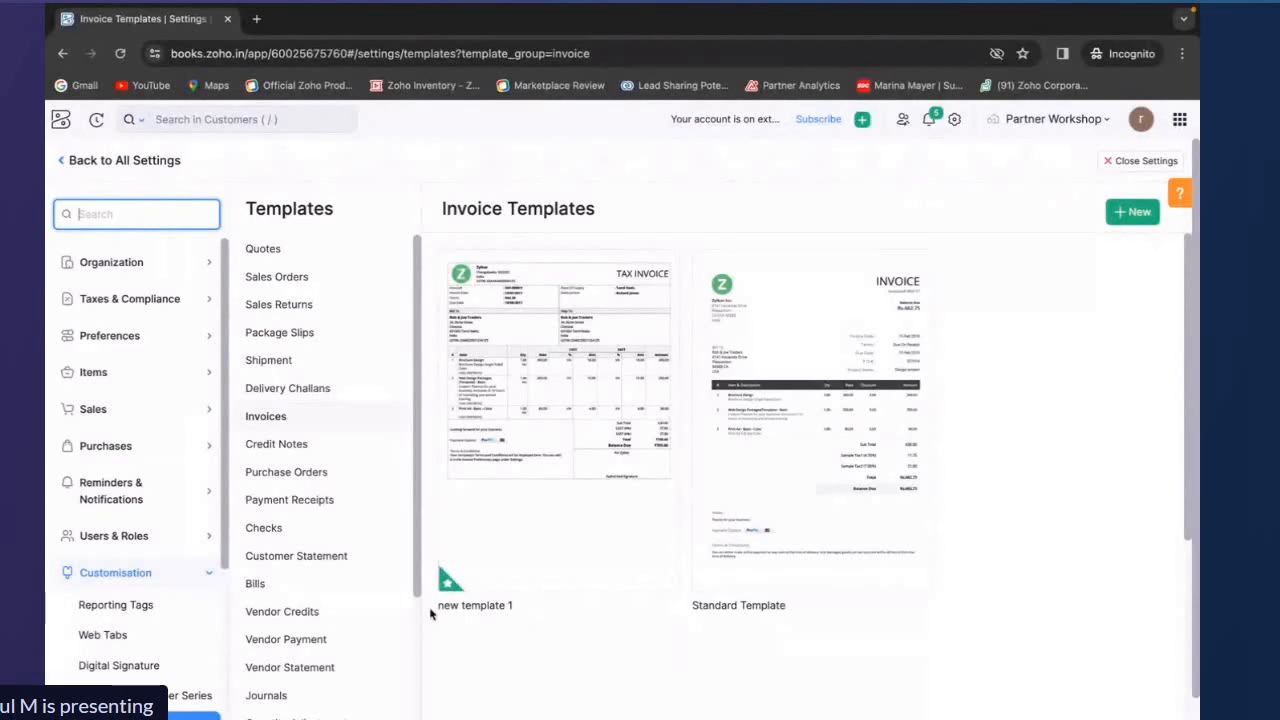
scroll(386, 614, down, 3)
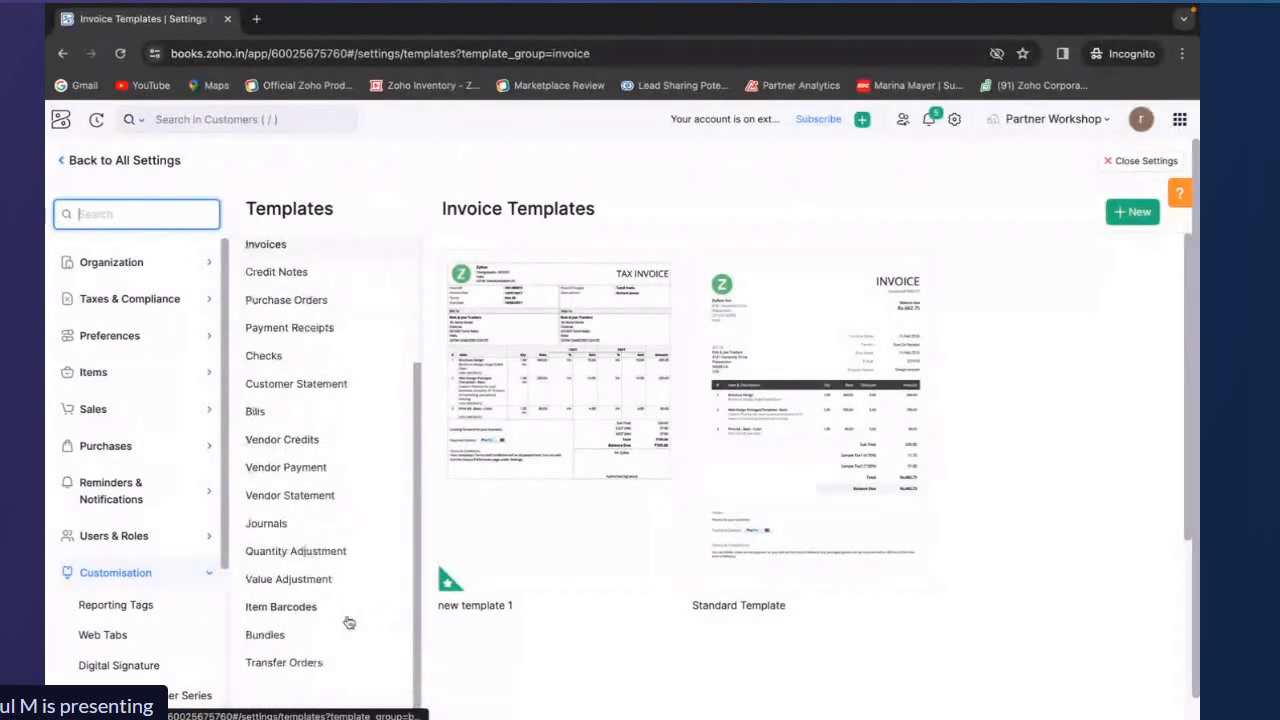
click(348, 618)
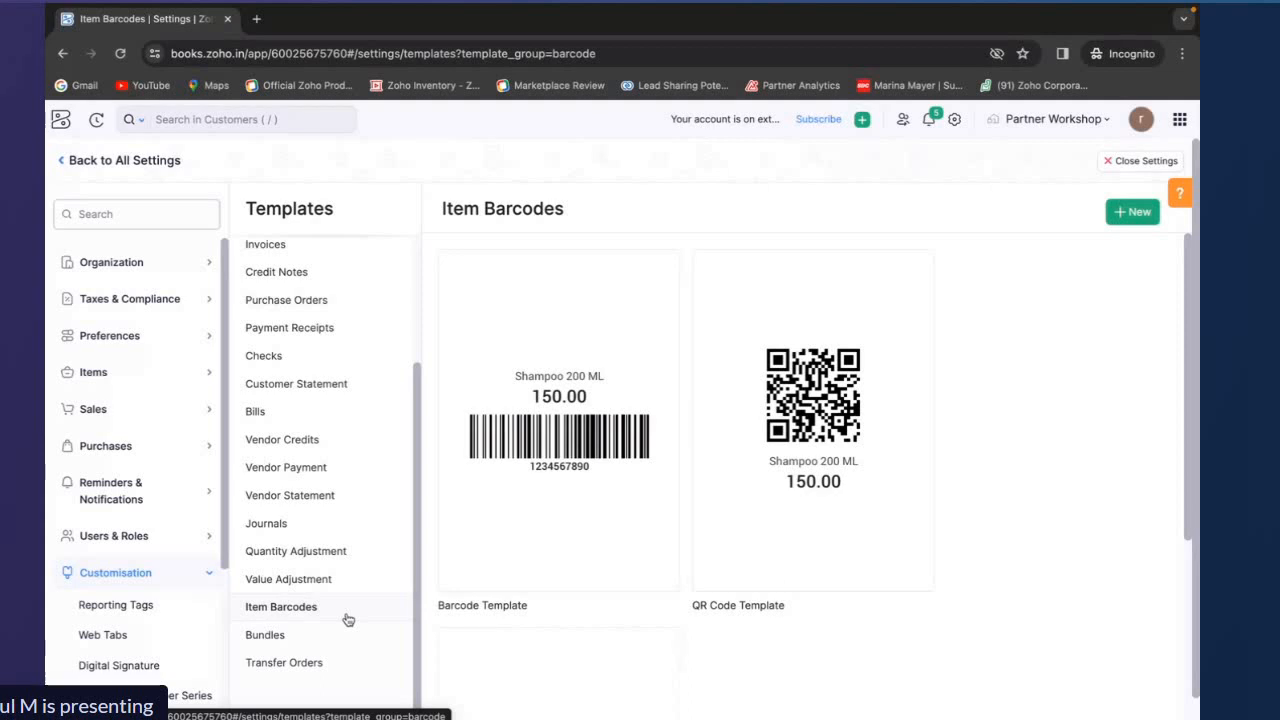
click(110, 162)
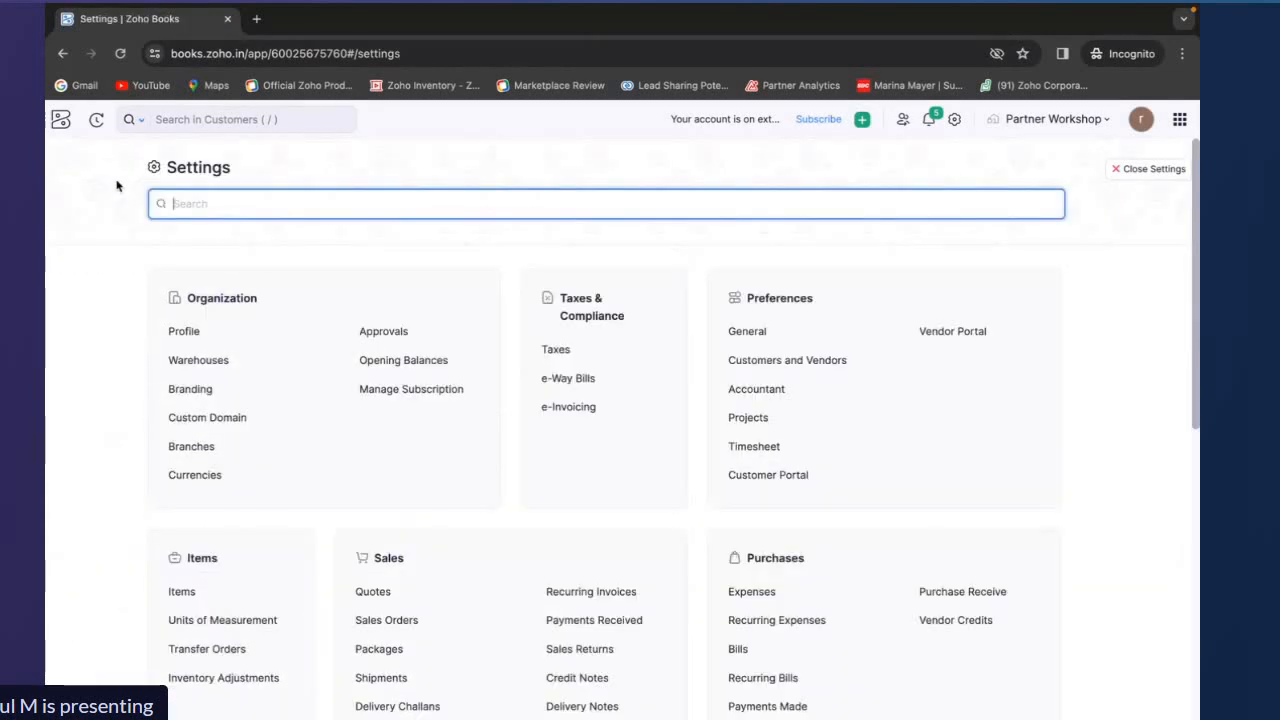
click(70, 123)
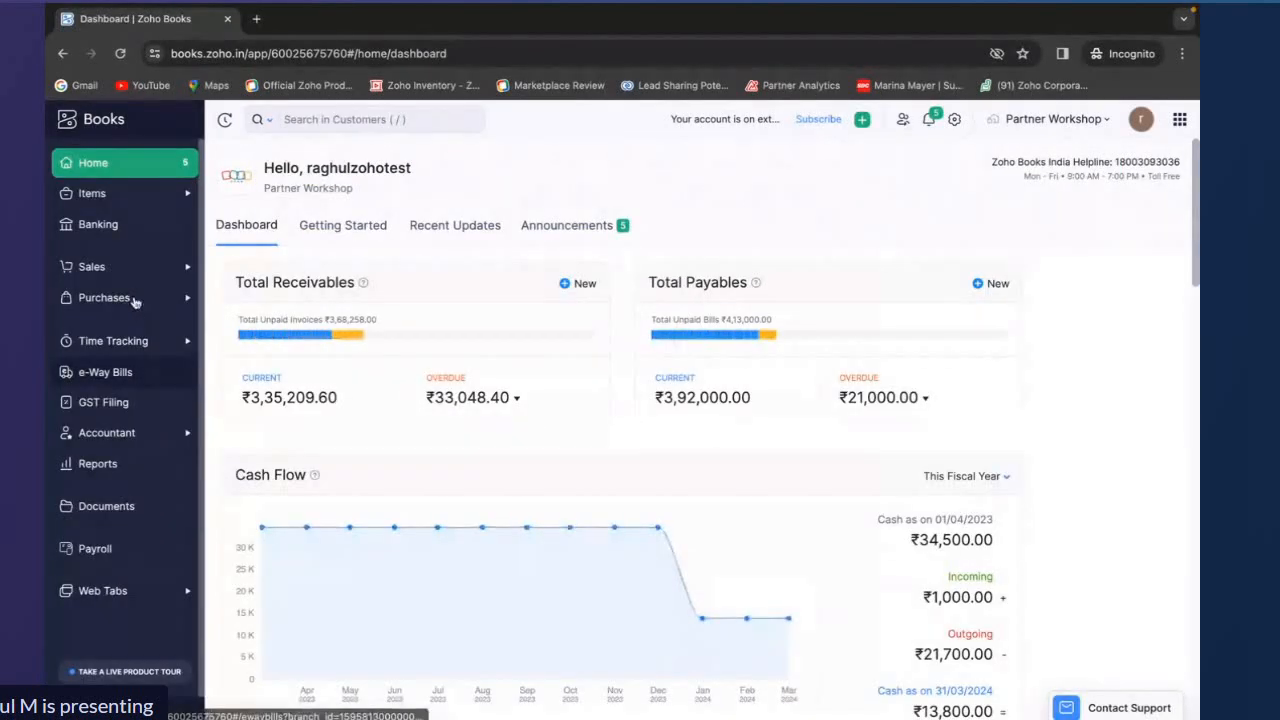
Open purchase order PO-00003 from the purchase orders list to review its status
click(132, 300)
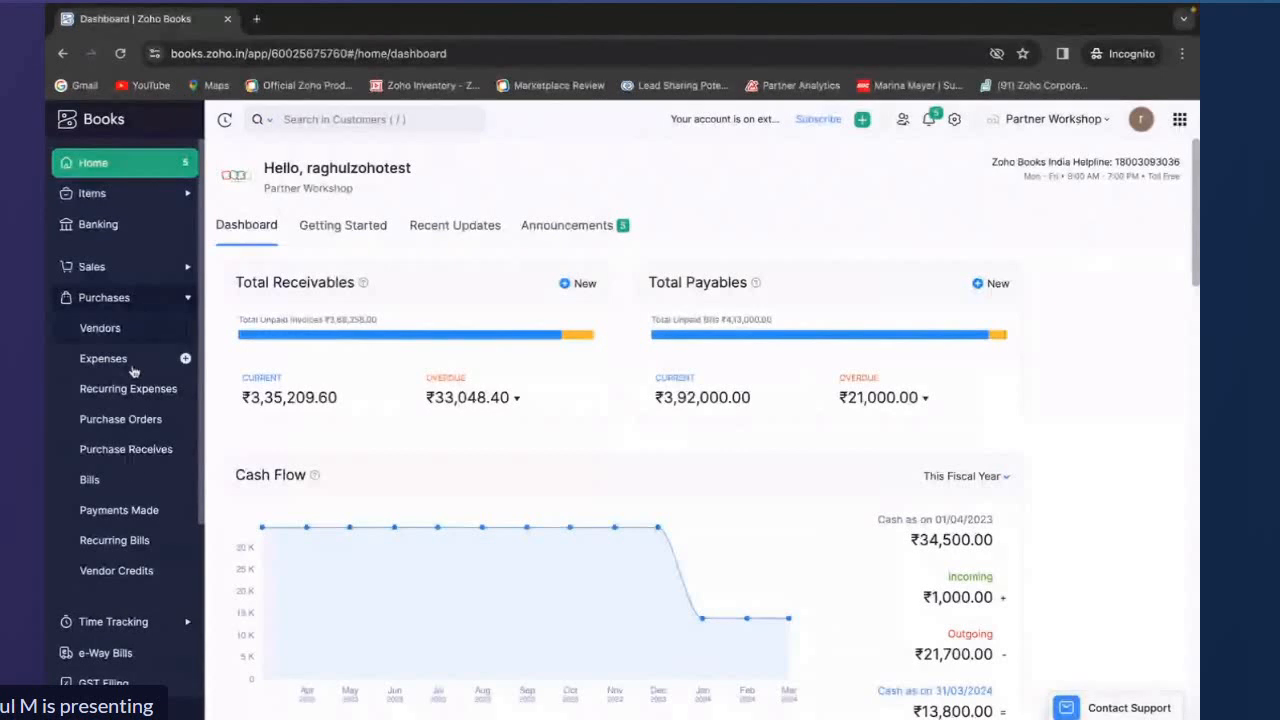
click(132, 421)
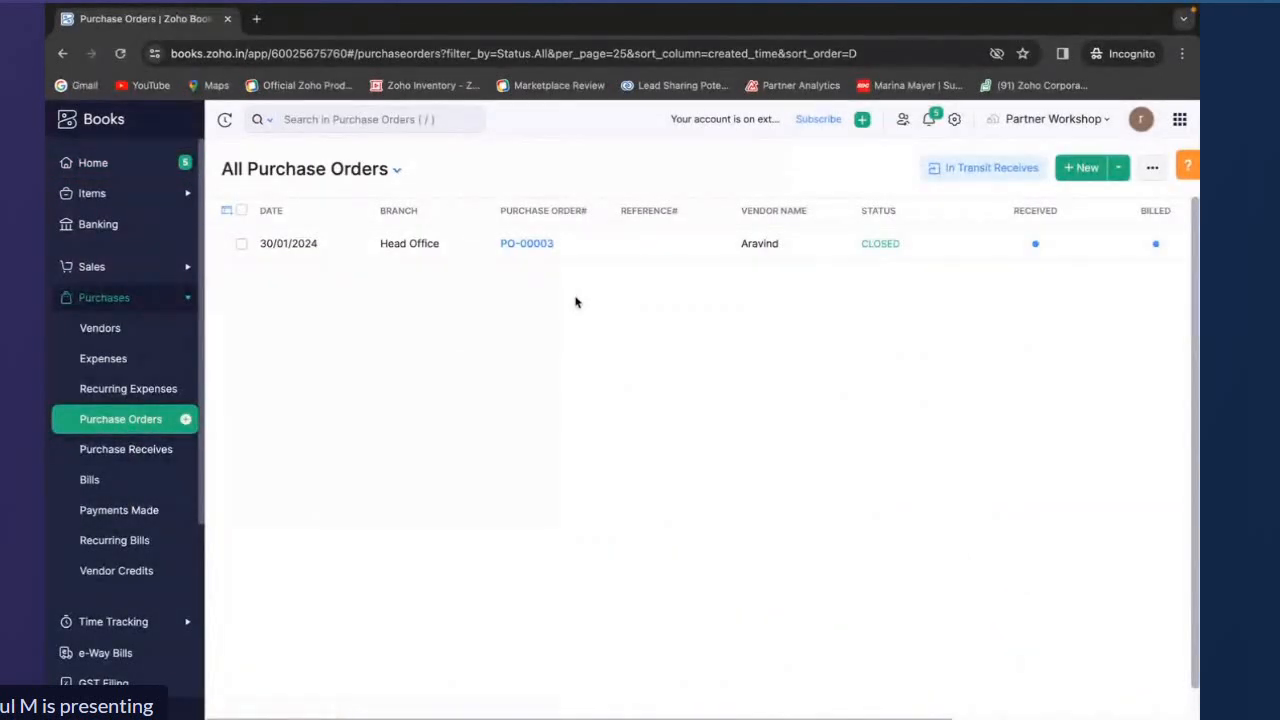
click(585, 259)
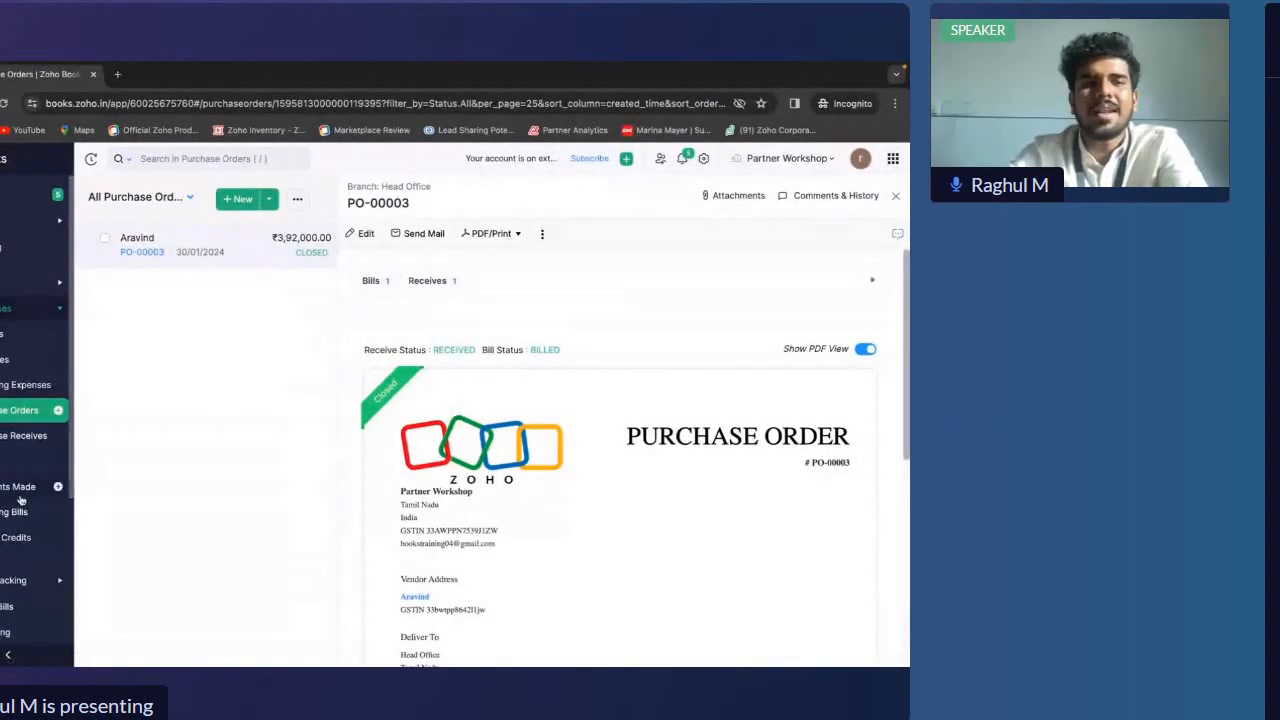
click(20, 461)
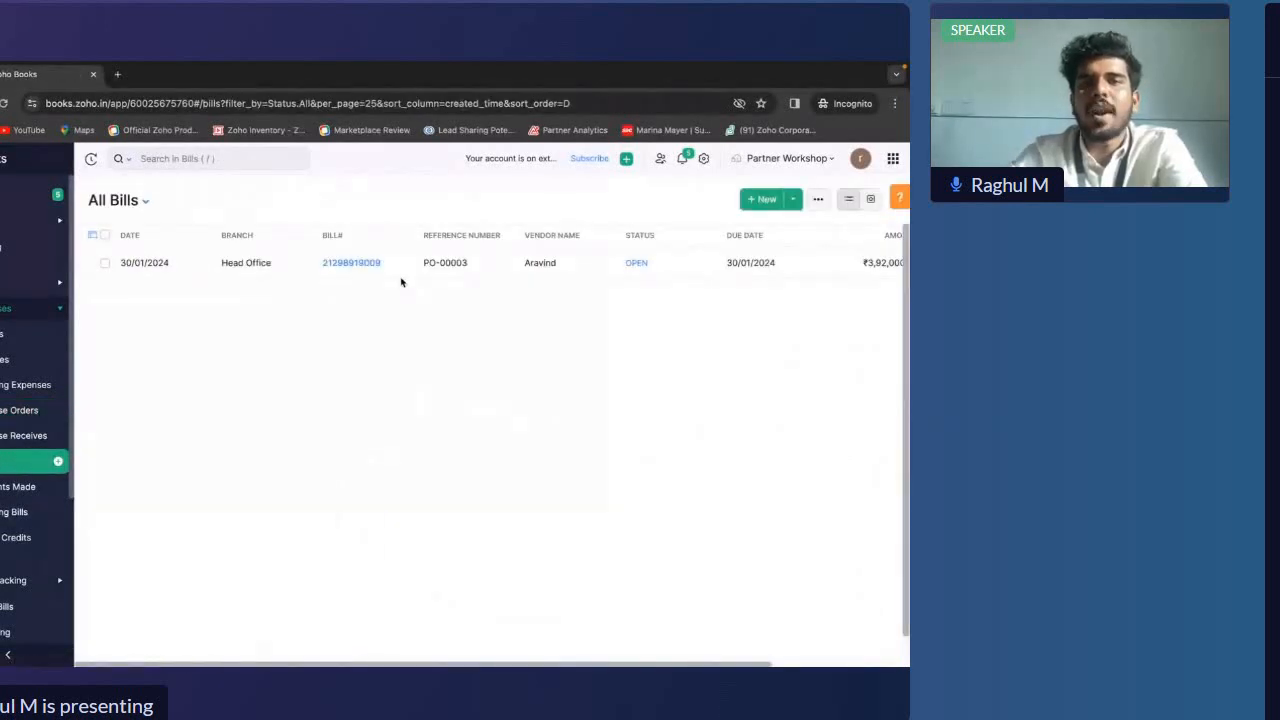
click(401, 268)
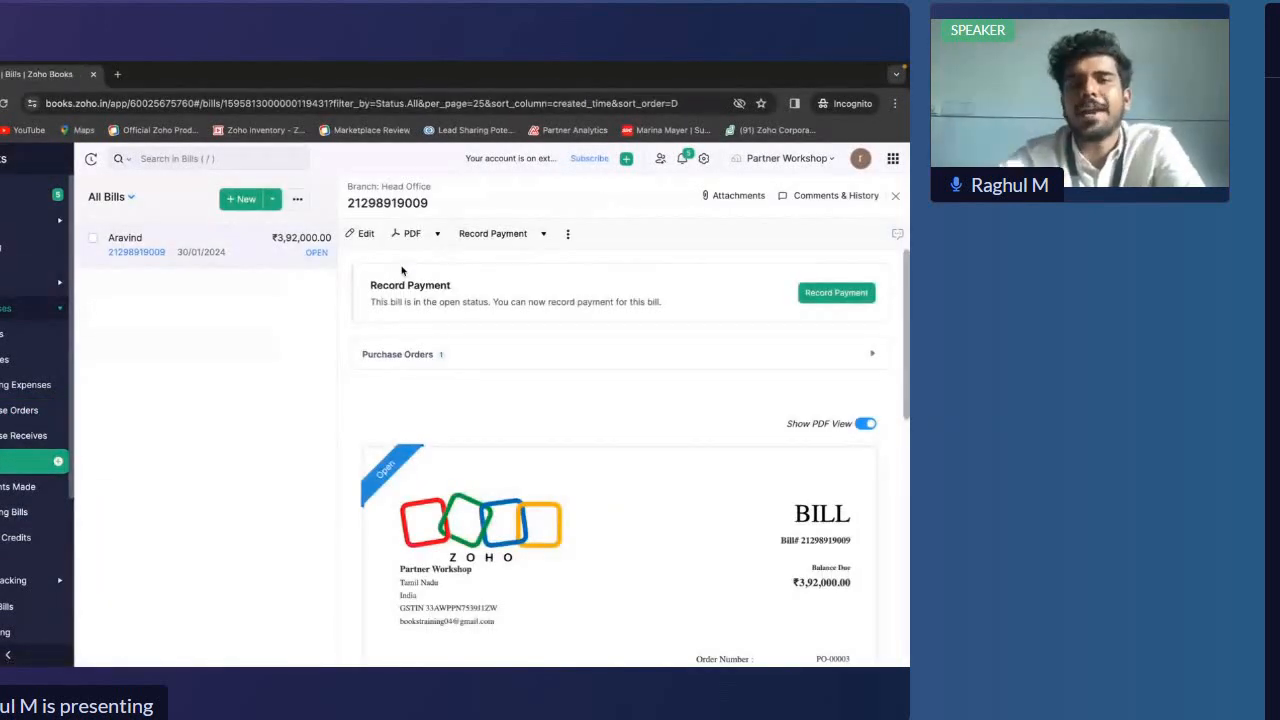
click(806, 292)
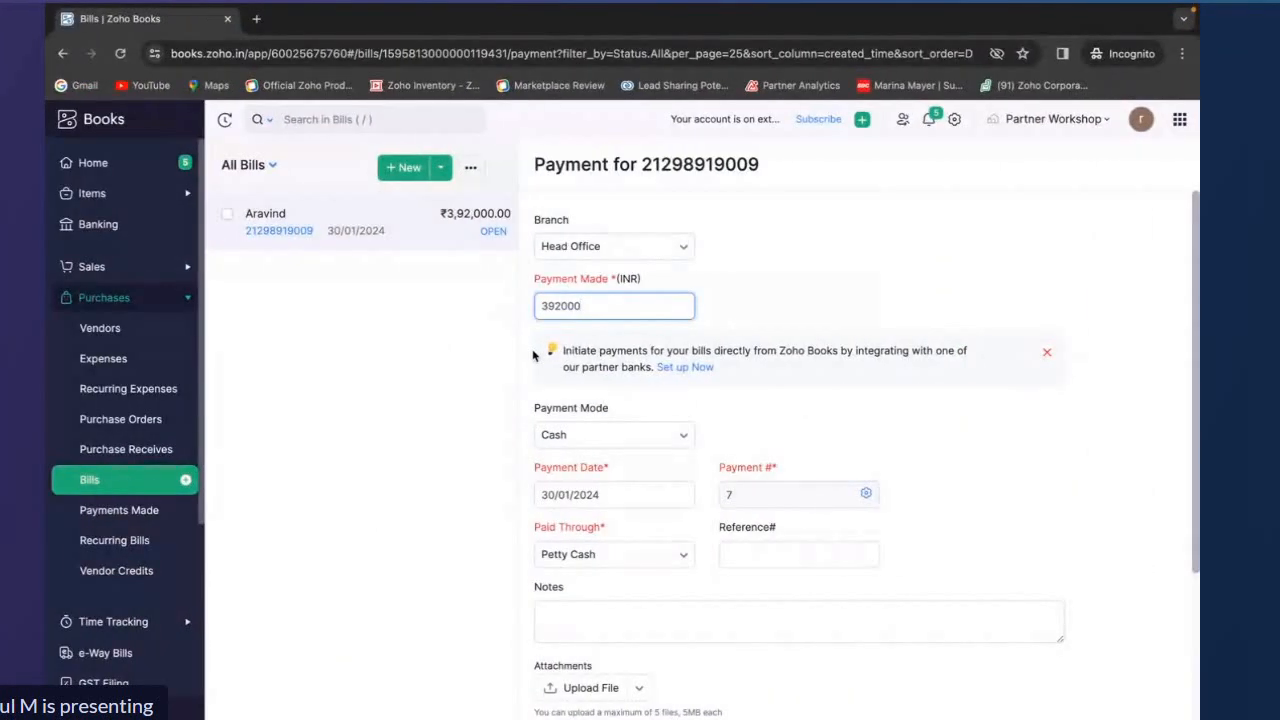
click(591, 446)
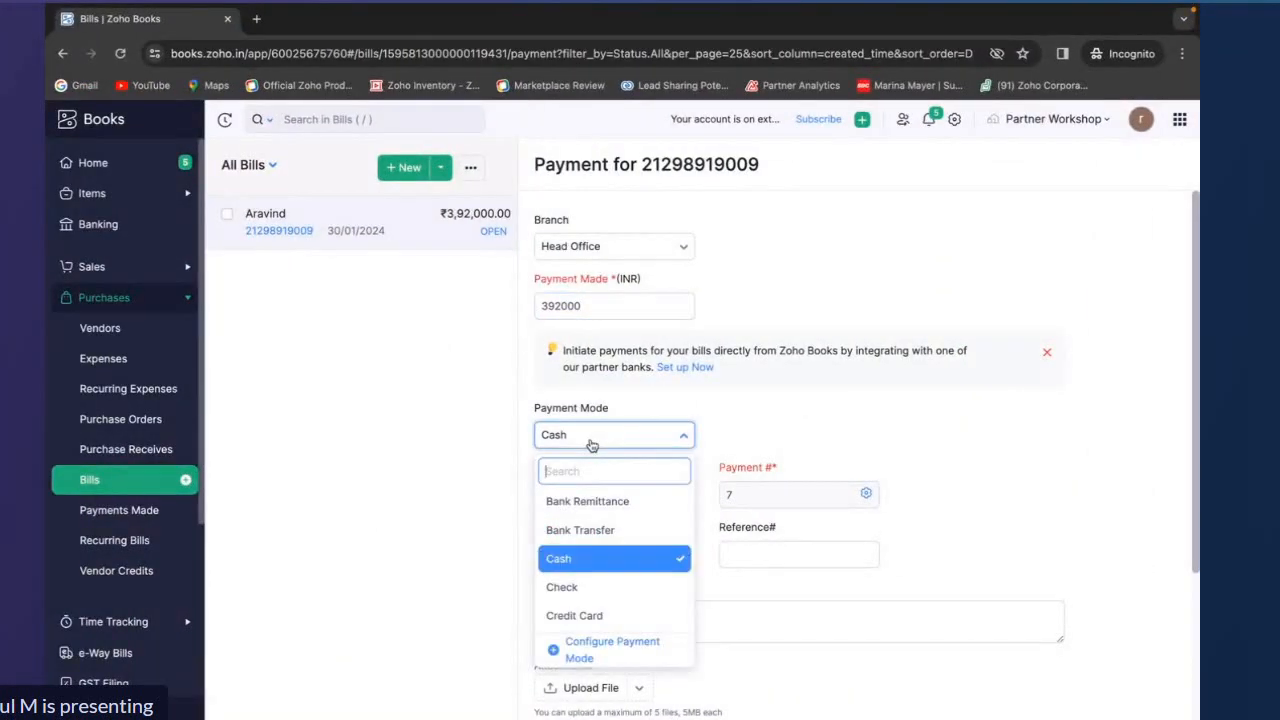
click(786, 463)
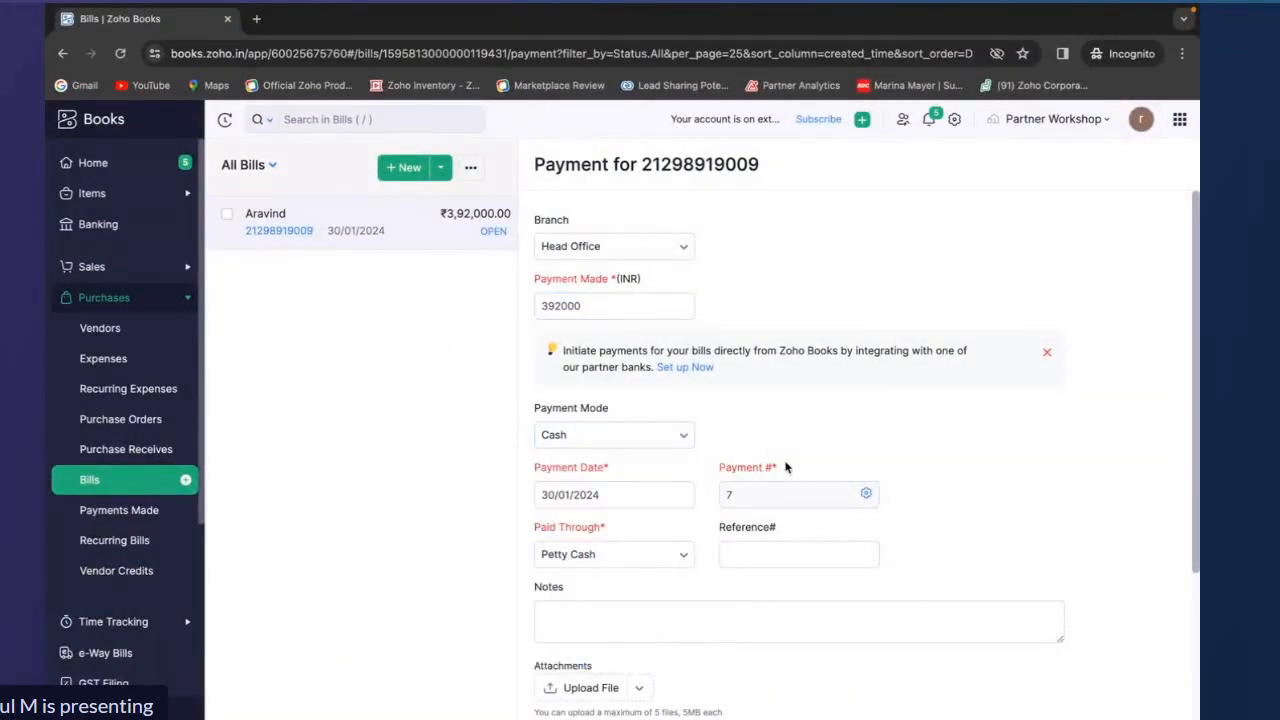
scroll(786, 465, down, 1)
drag(530, 596, 703, 641)
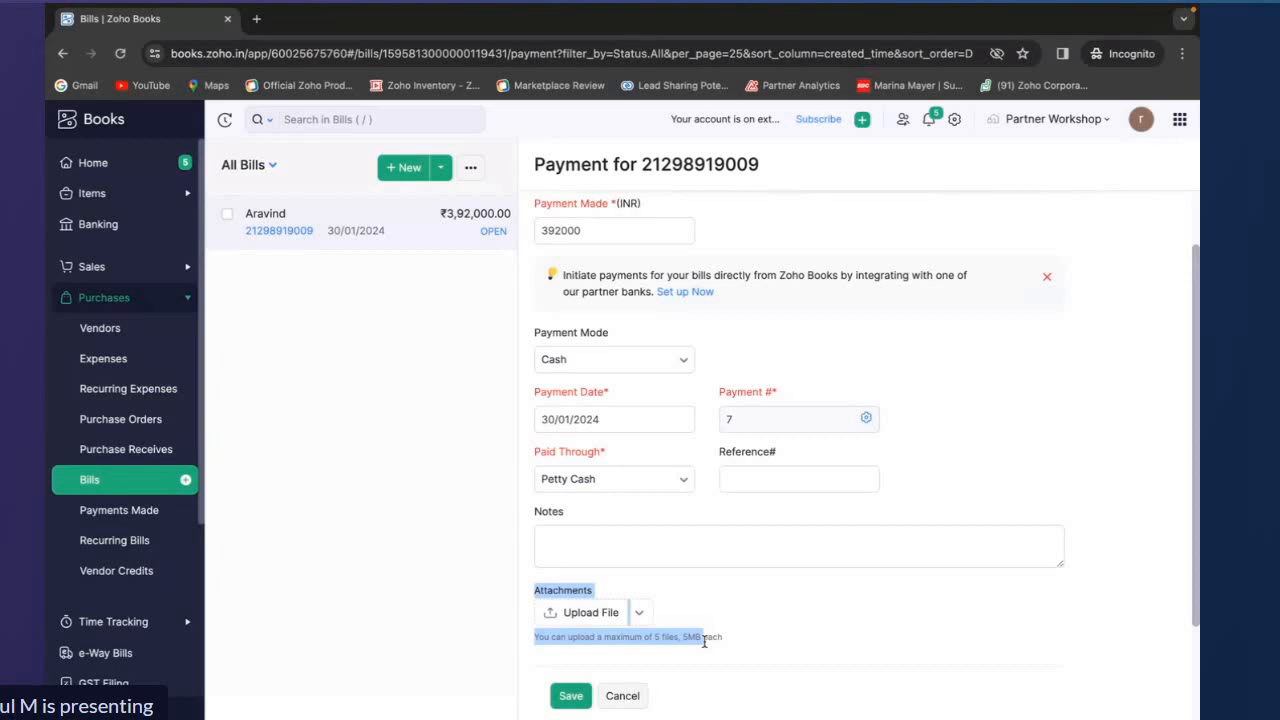
click(704, 641)
scroll(674, 454, down, 1)
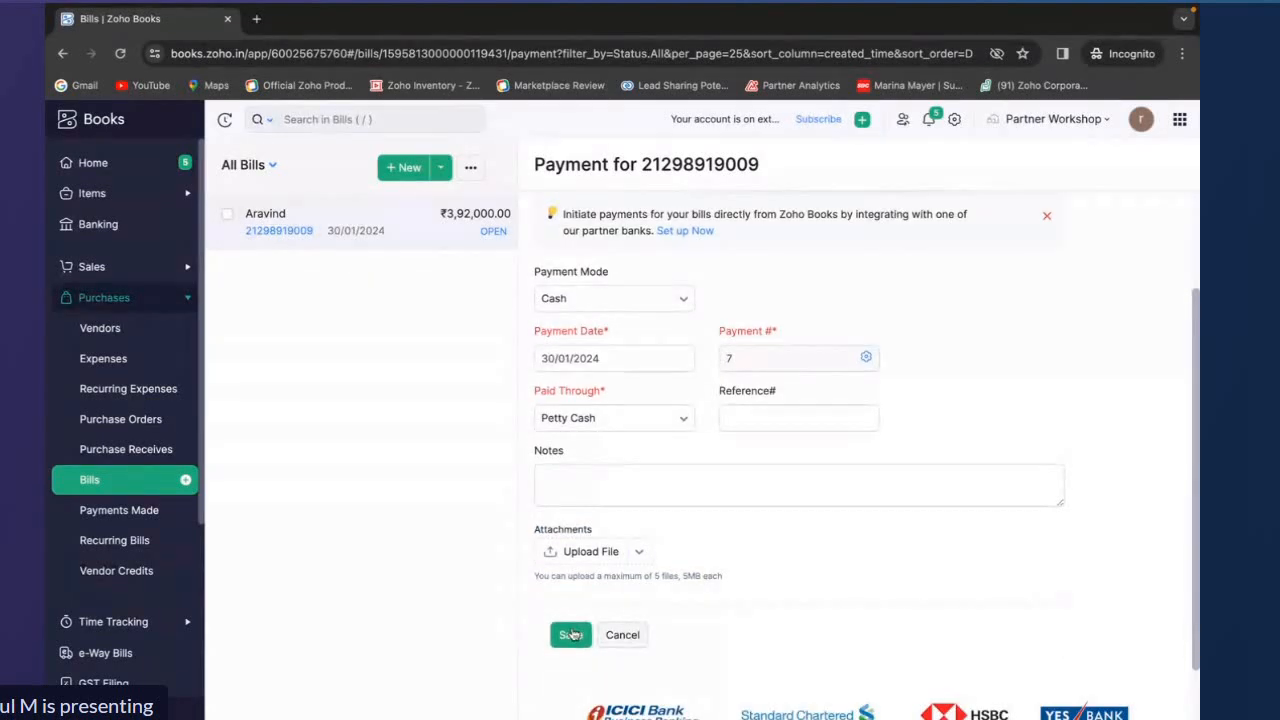
click(573, 633)
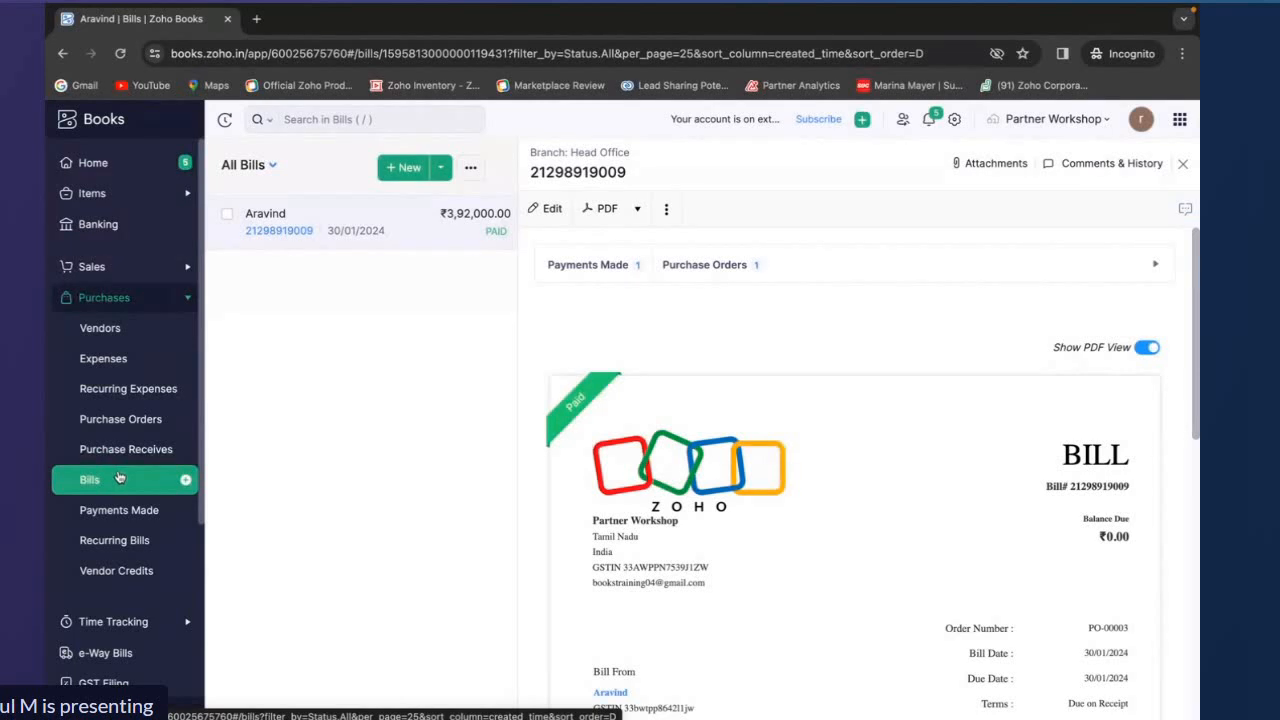
Start a new sales order and choose the existing customer from the customer list
click(124, 418)
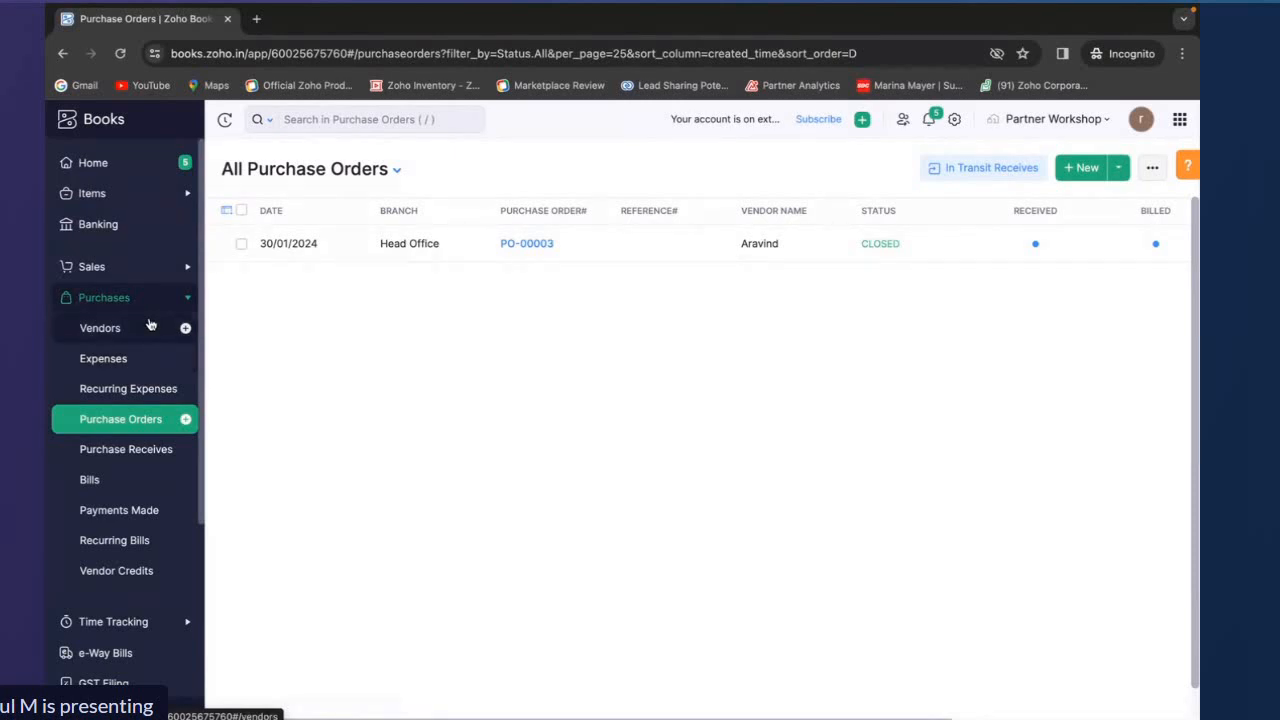
click(143, 274)
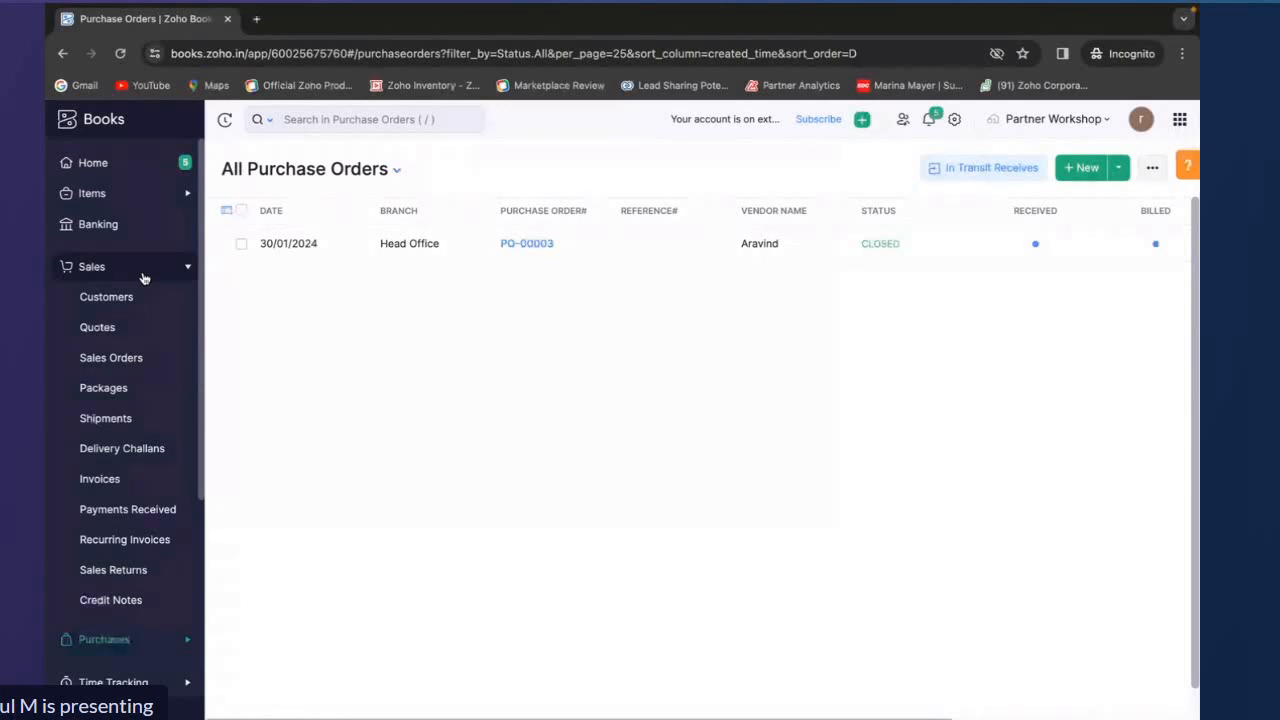
click(129, 368)
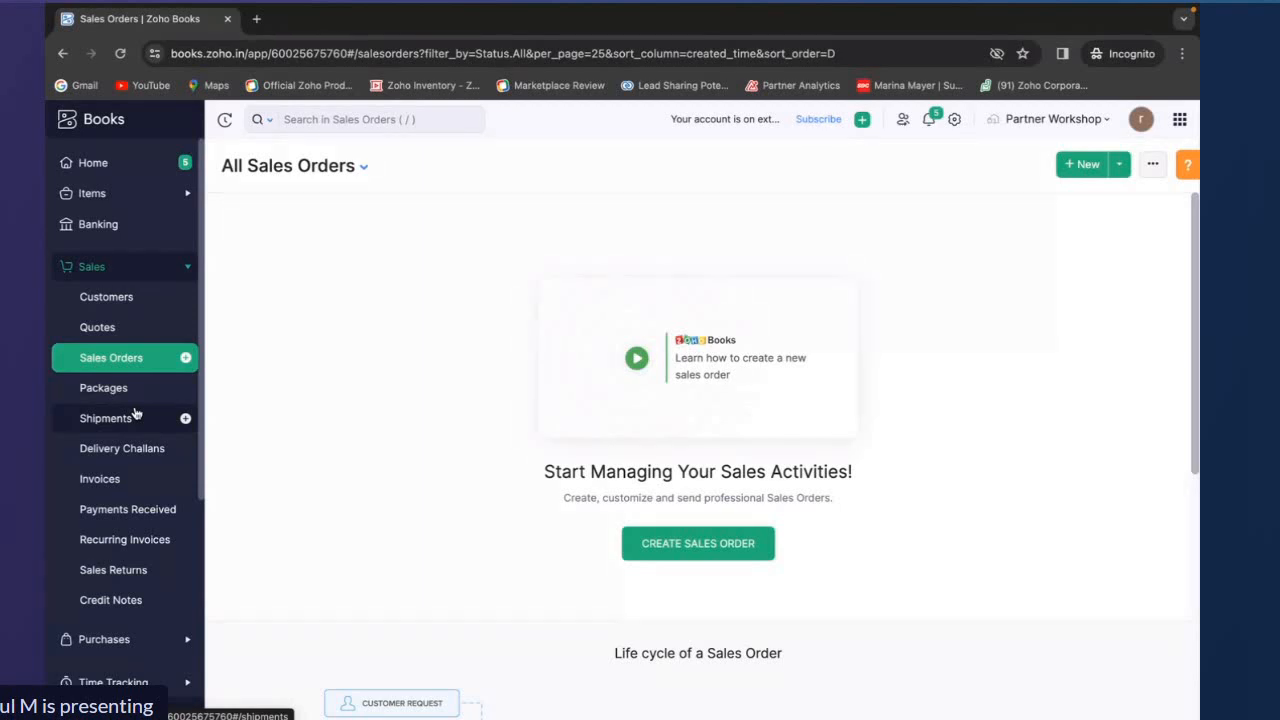
scroll(135, 413, down, 3)
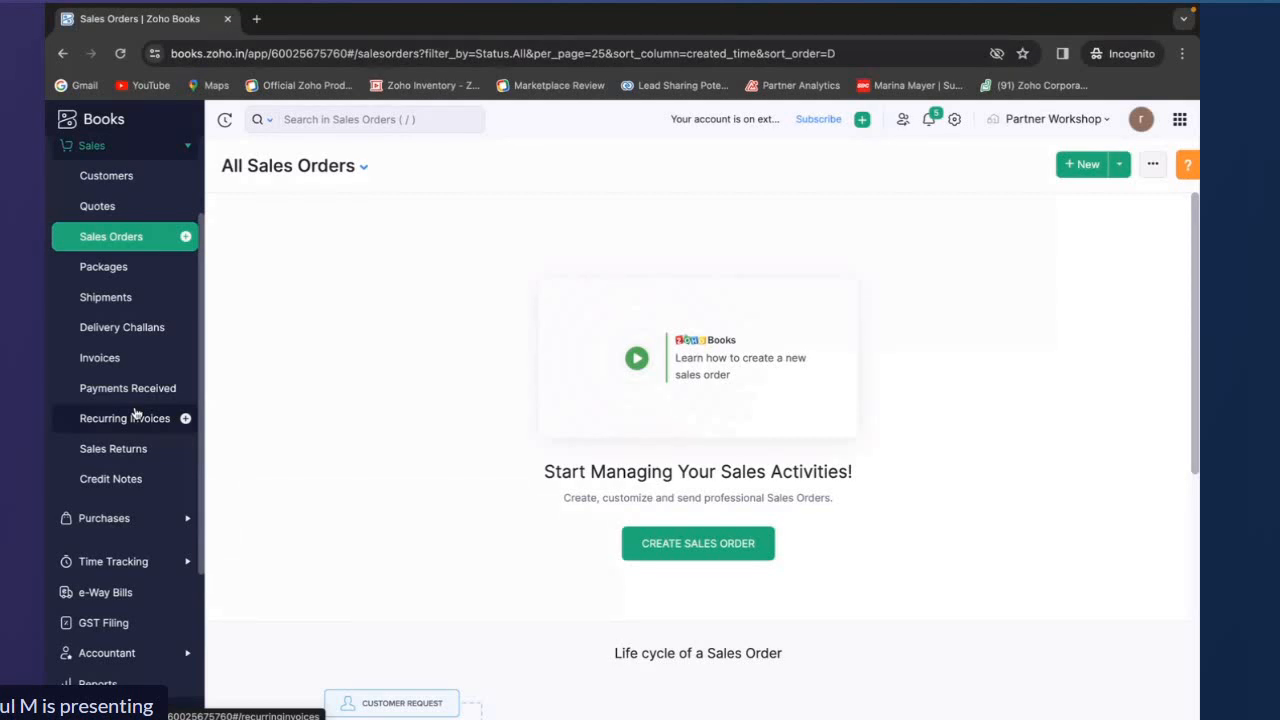
click(665, 542)
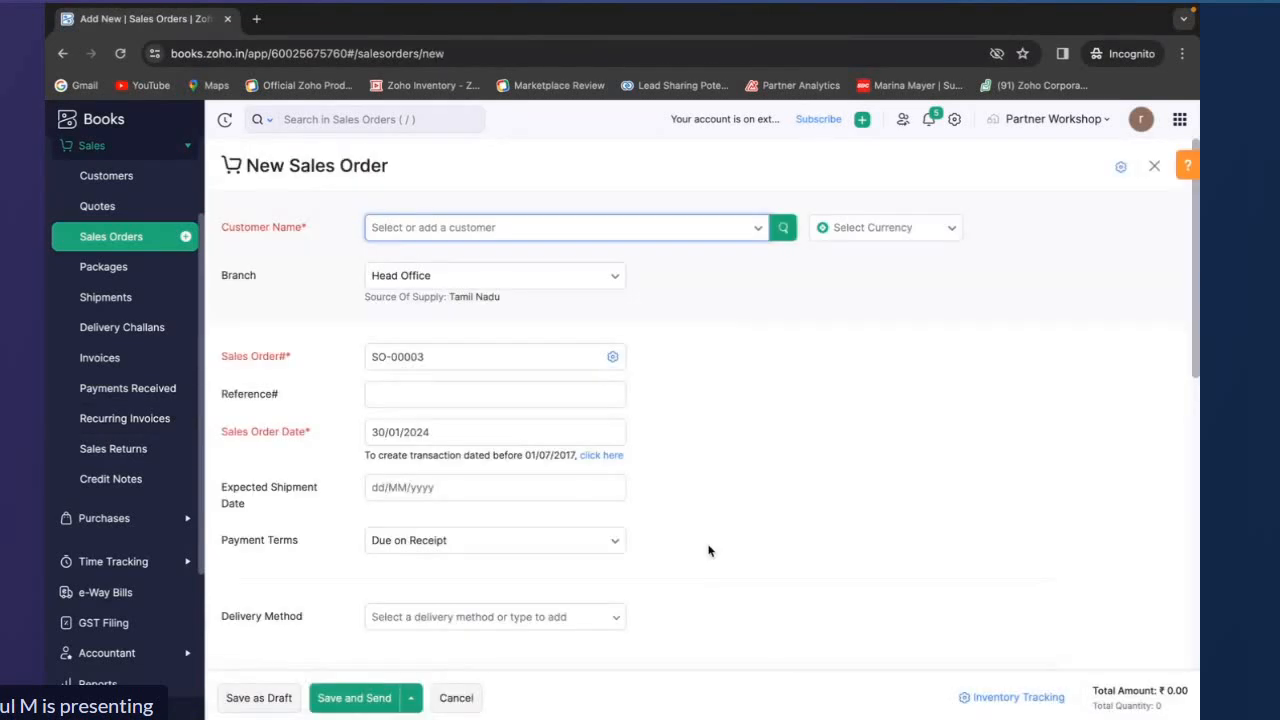
click(614, 236)
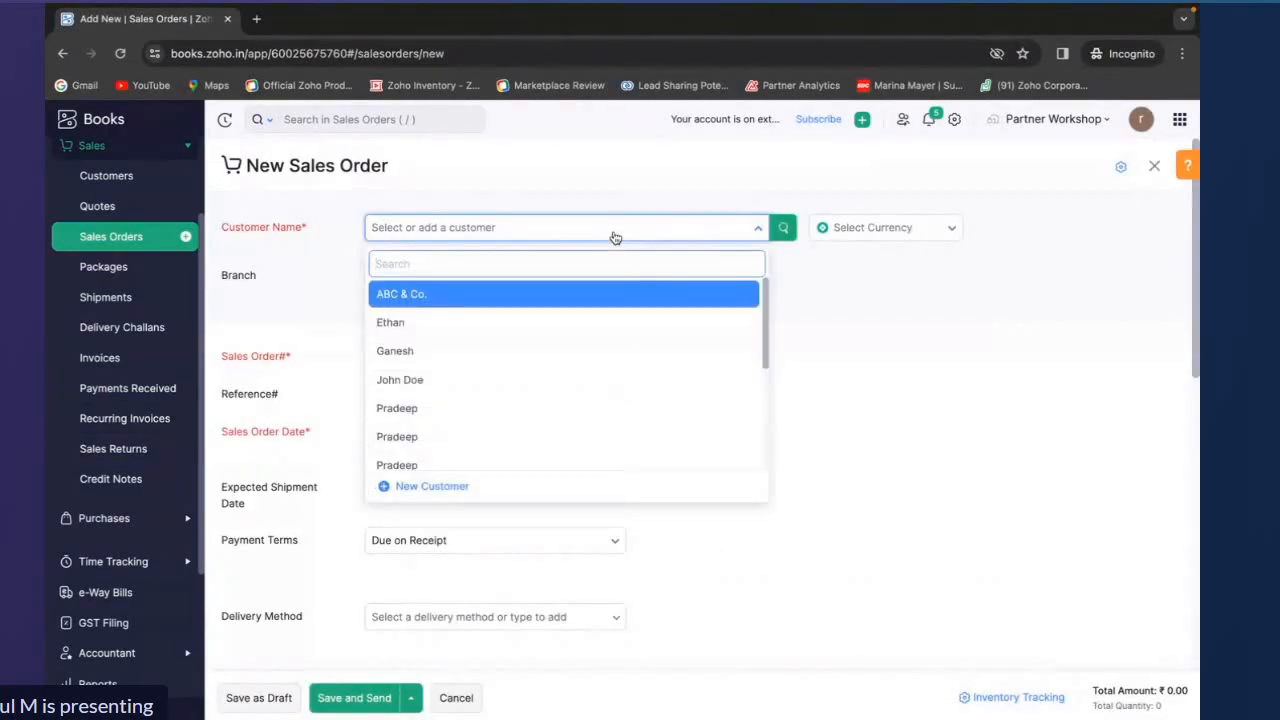
click(580, 323)
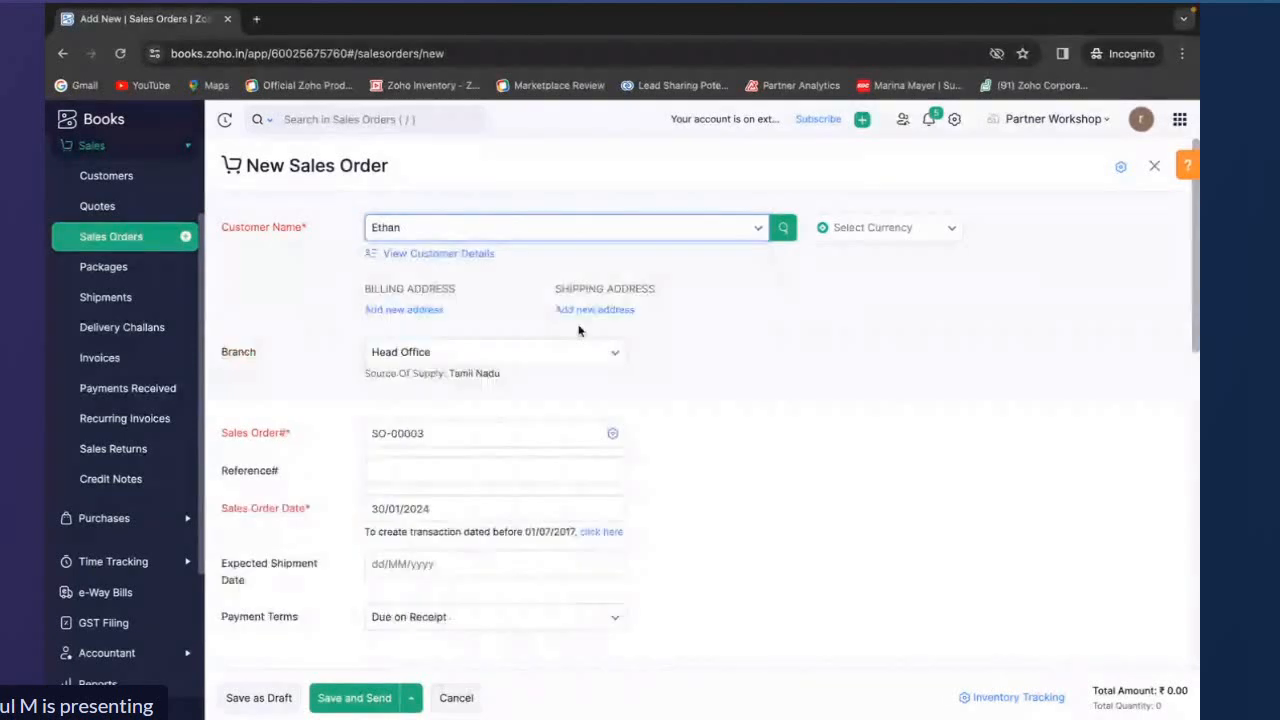
scroll(578, 325, down, 1)
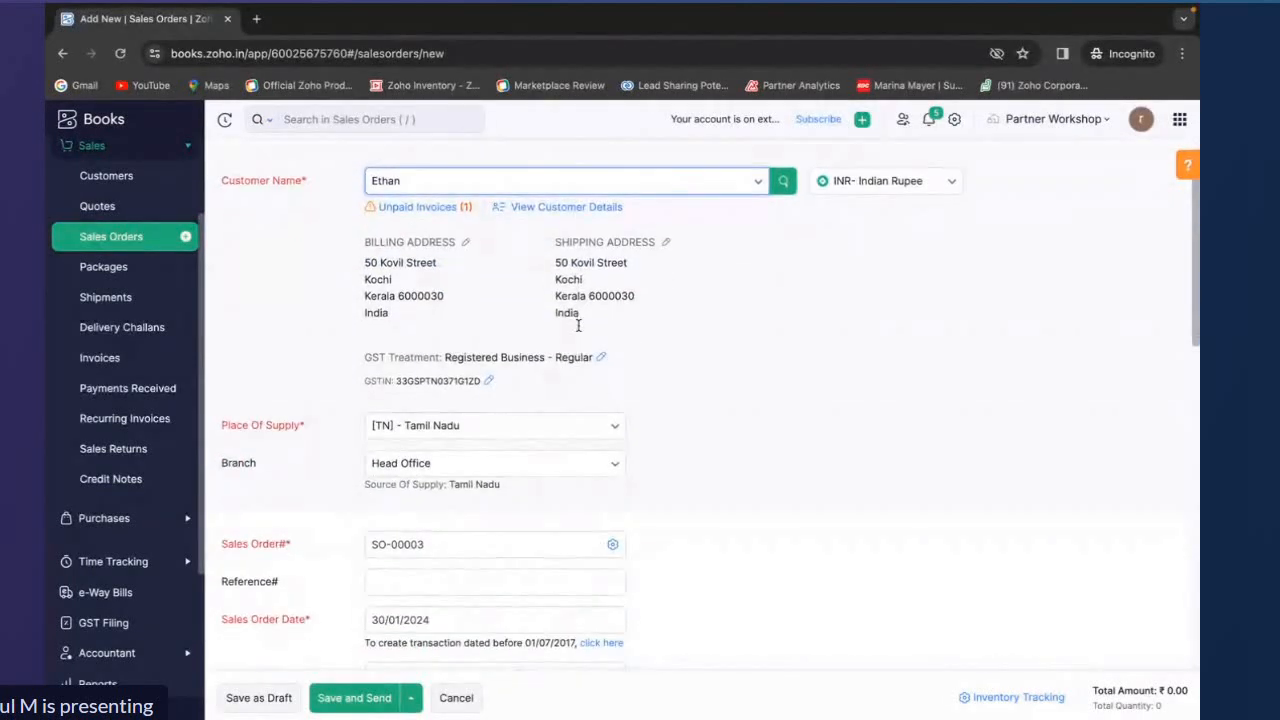
click(567, 190)
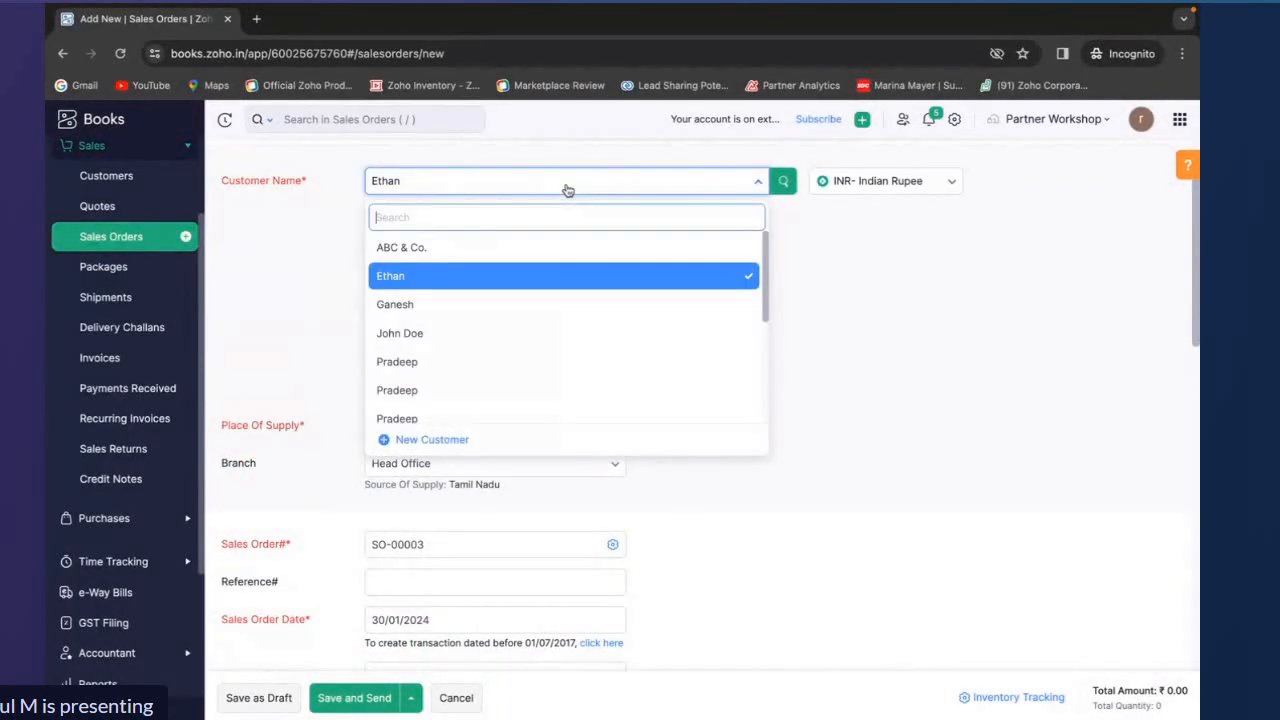
click(490, 279)
scroll(491, 280, down, 5)
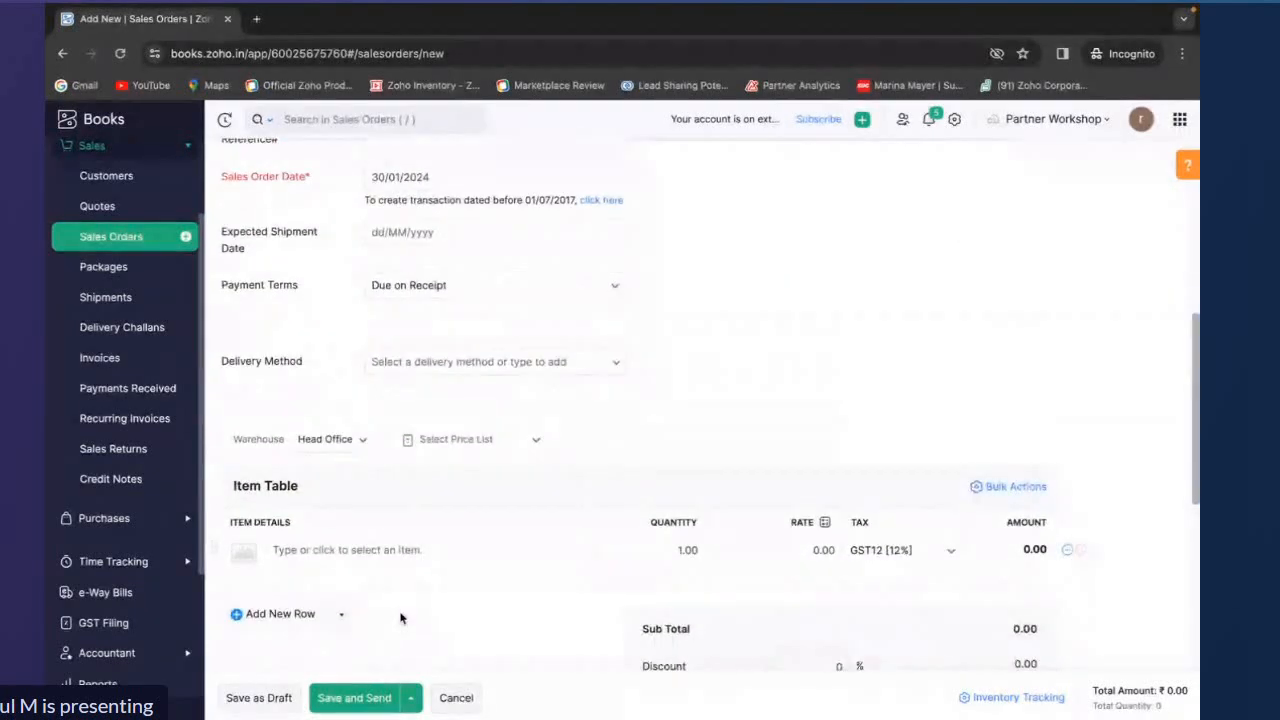
Add the iphone 15 item to the sales order's item table
click(381, 563)
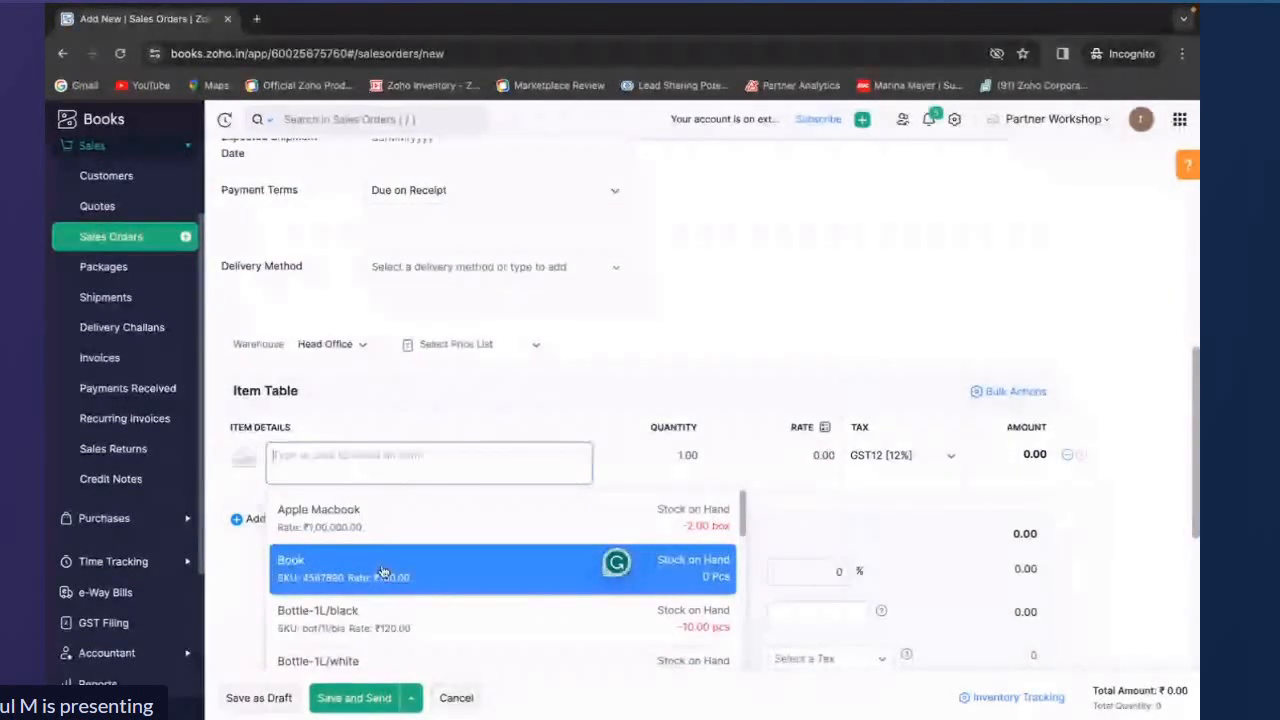
text(iphomn)
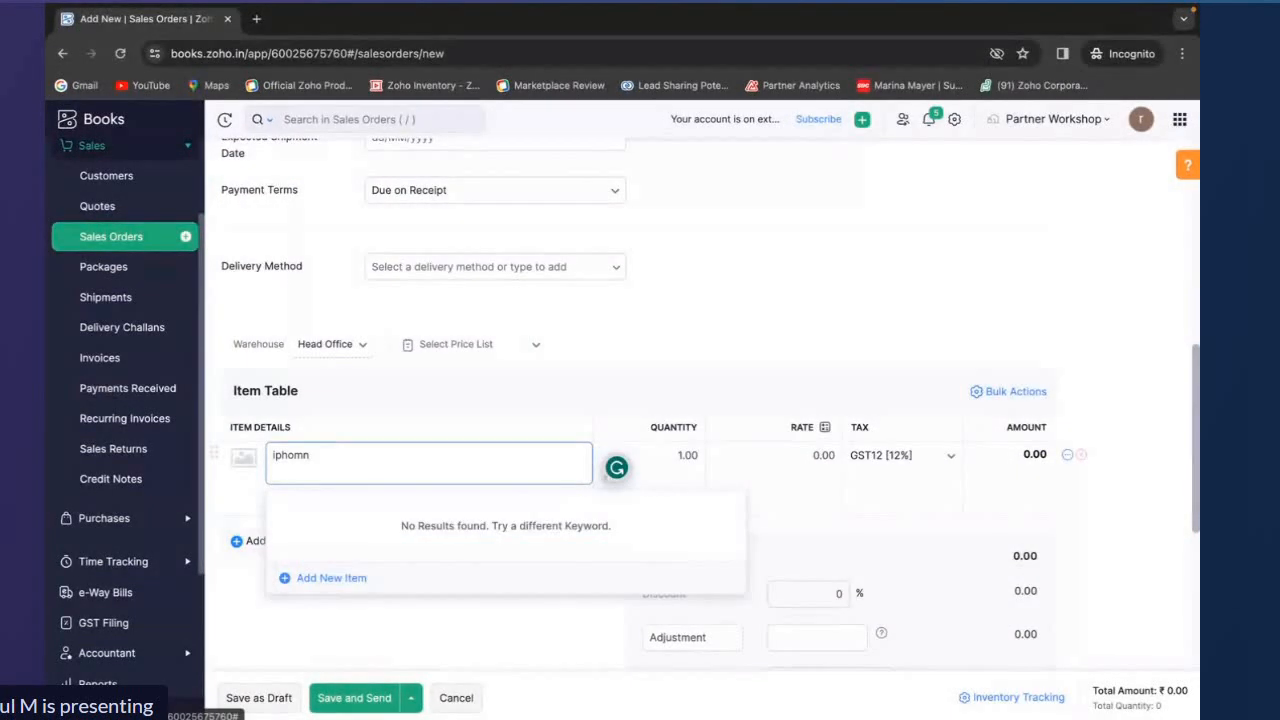
key(BackSpace)
key(BackSpace)
text(ne)
click(350, 530)
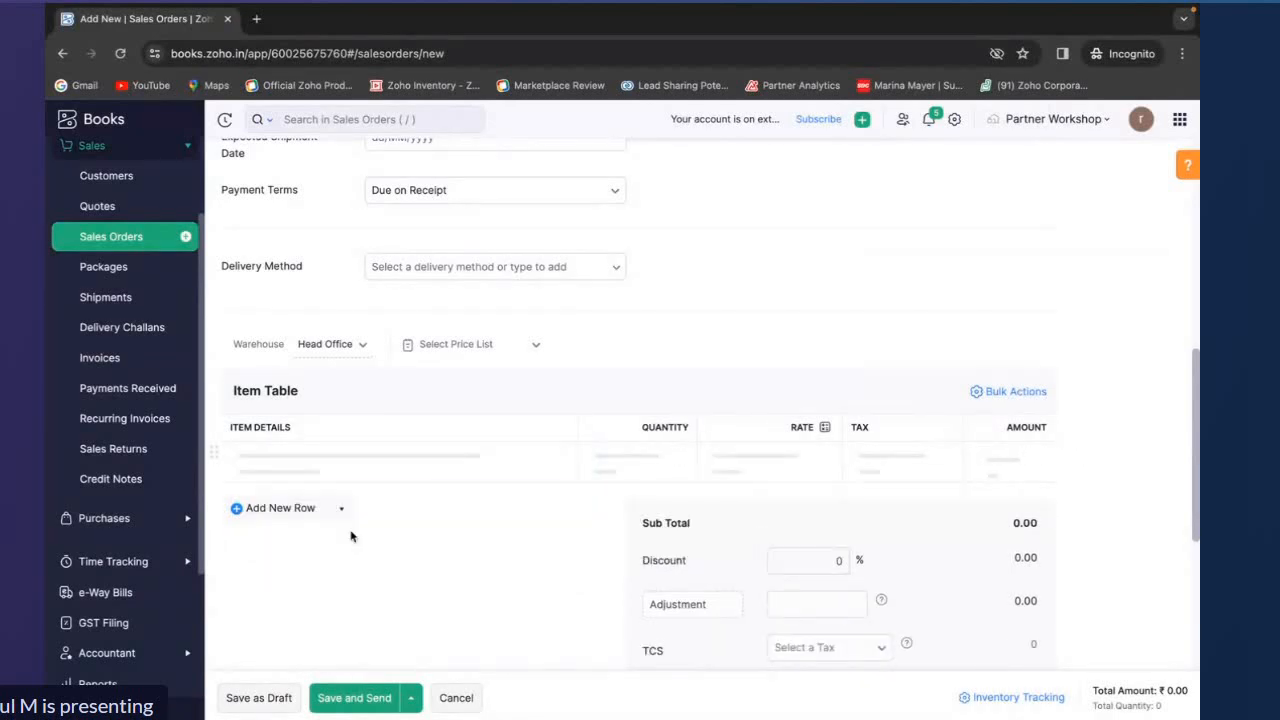
scroll(350, 537, down, 1)
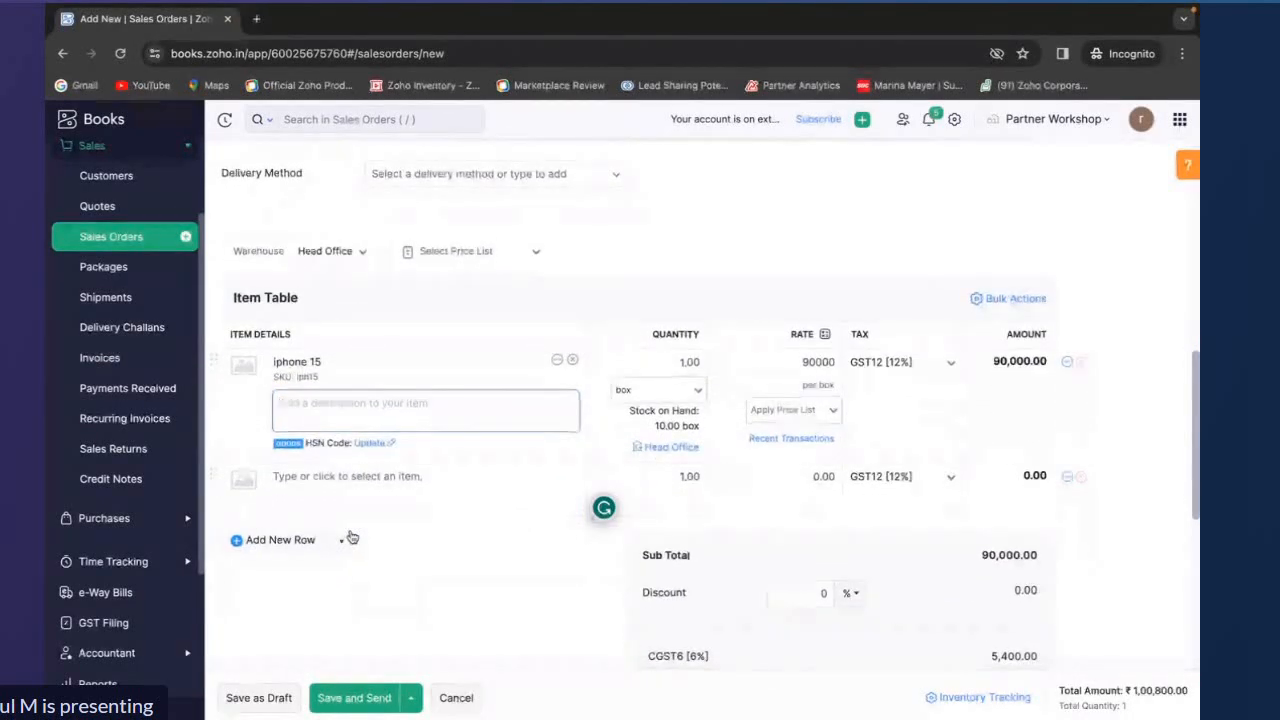
scroll(351, 538, down, 1)
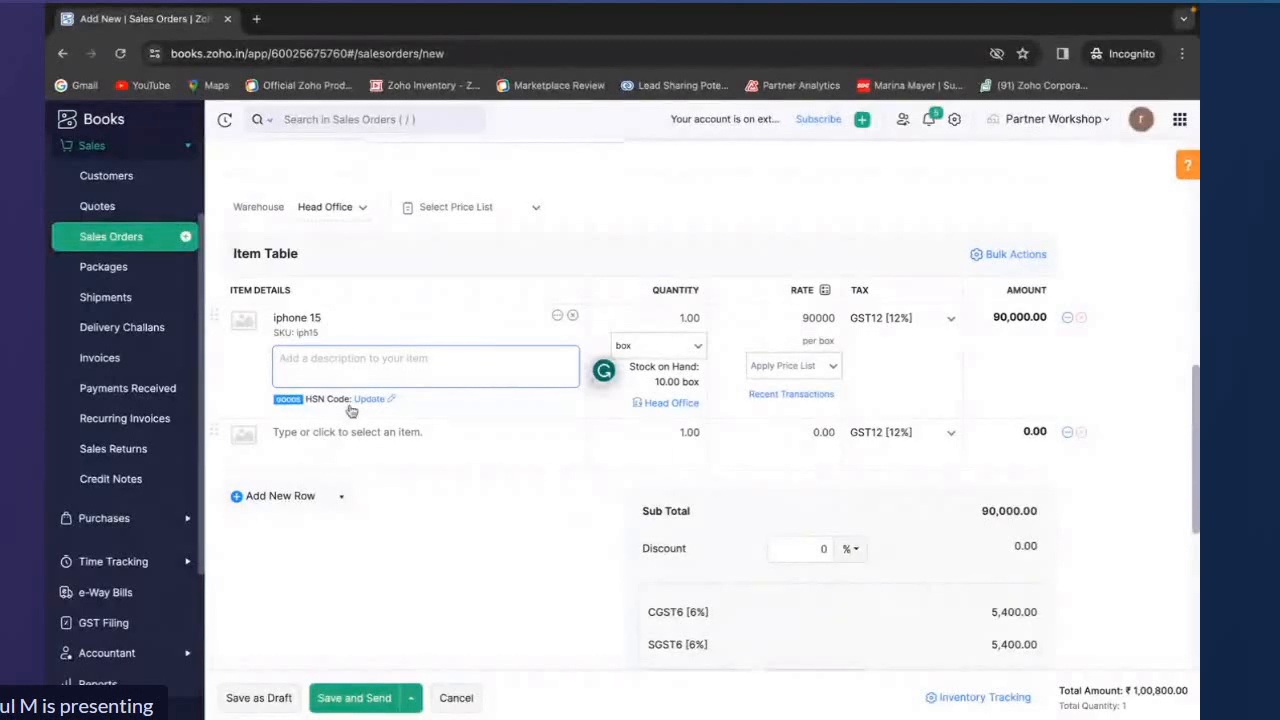
scroll(353, 420, up, 7)
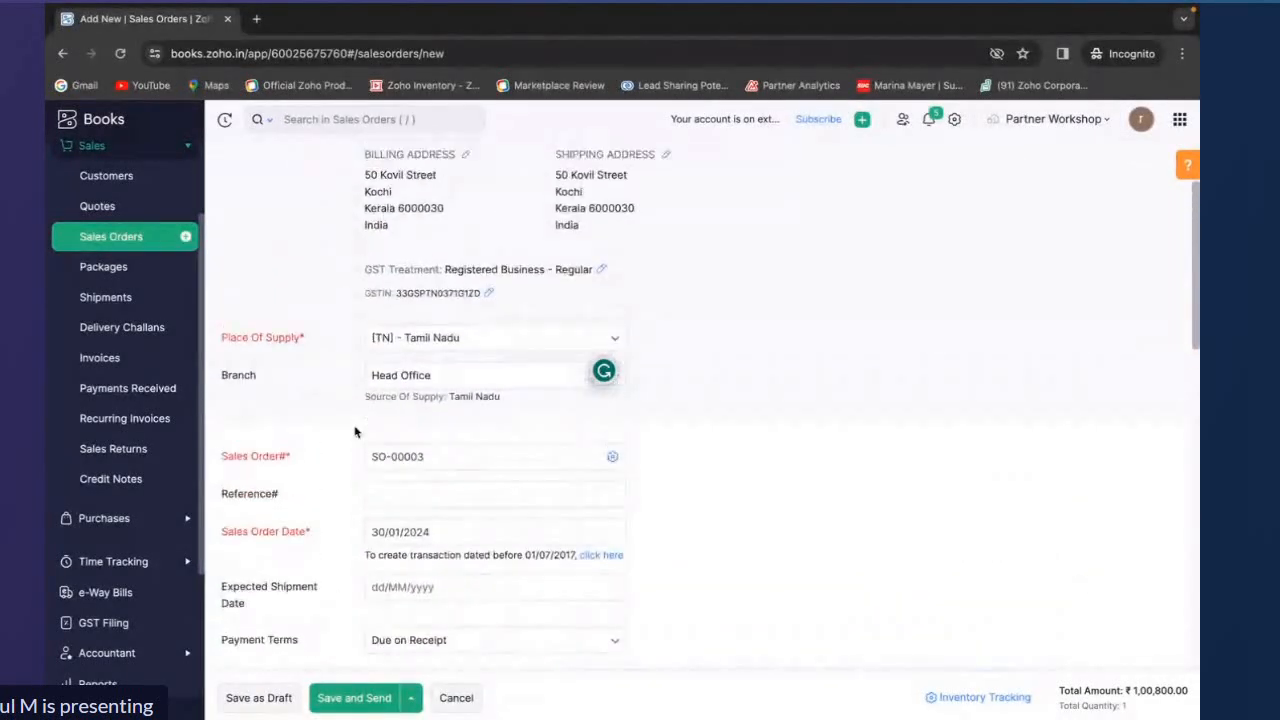
Set the iphone 15 quantity to 2 on the sales order and try to save and confirm it
scroll(355, 432, up, 2)
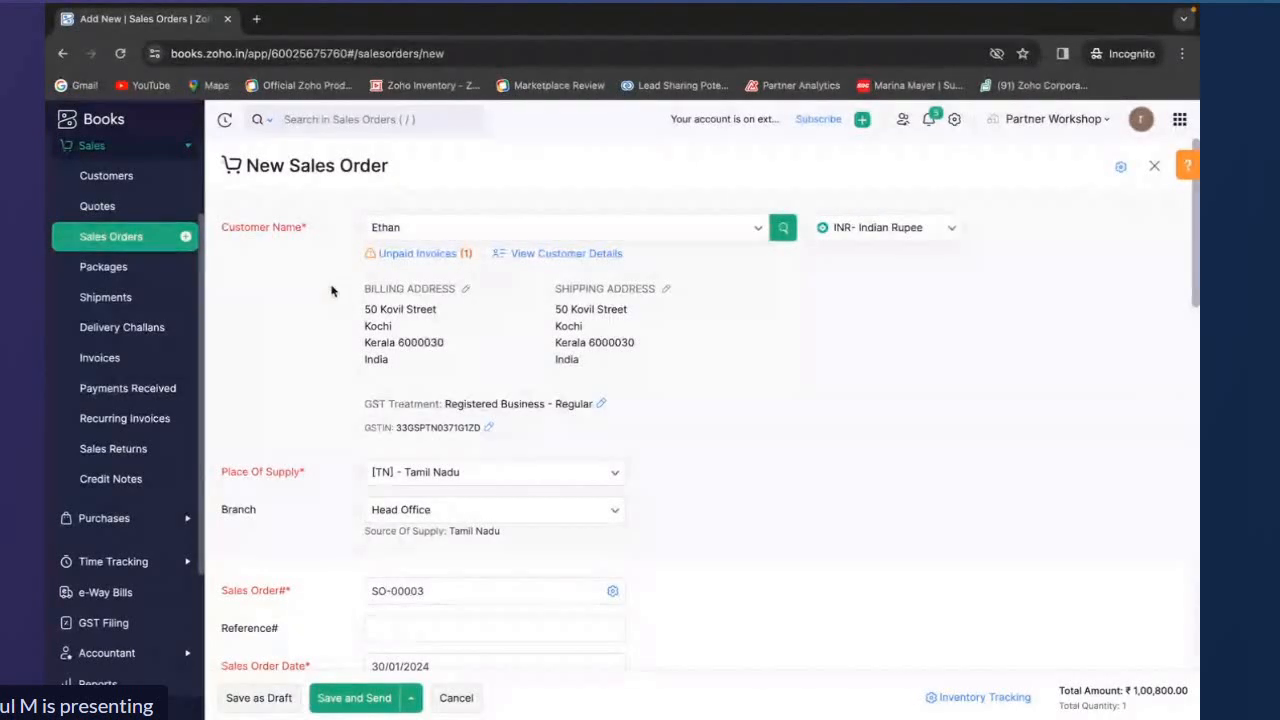
scroll(381, 247, down, 1)
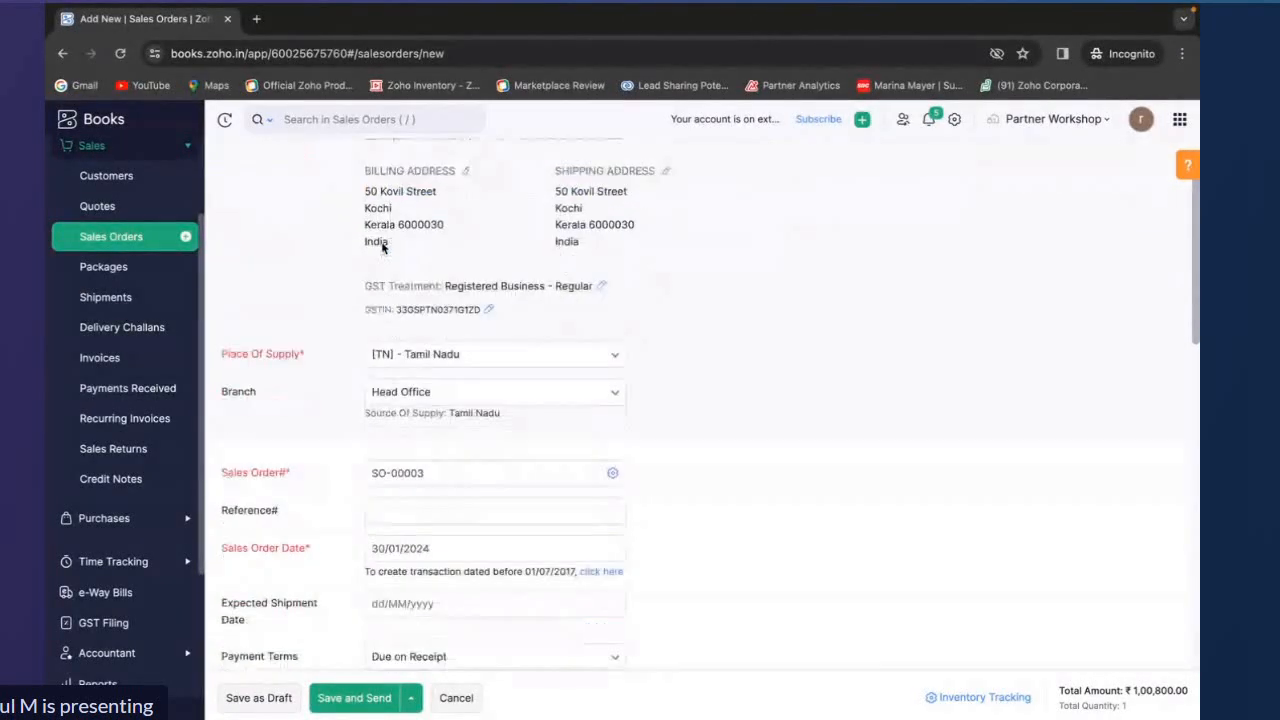
scroll(381, 247, down, 5)
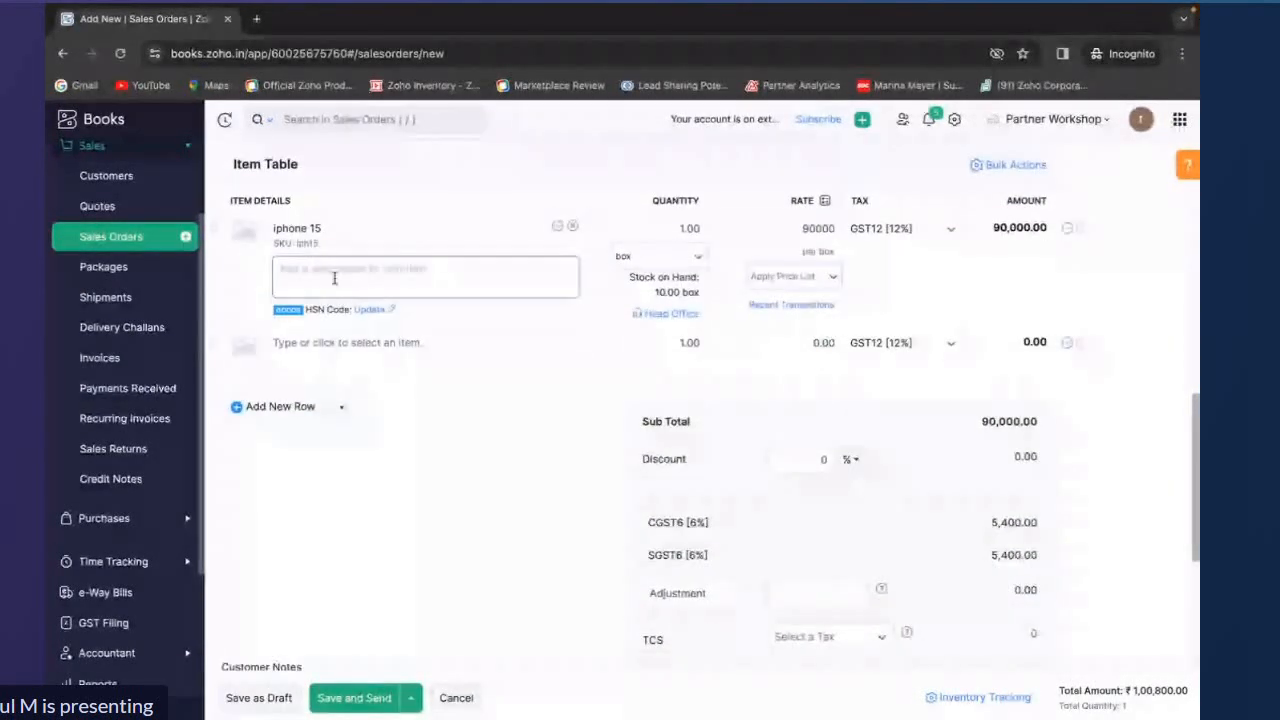
click(684, 230)
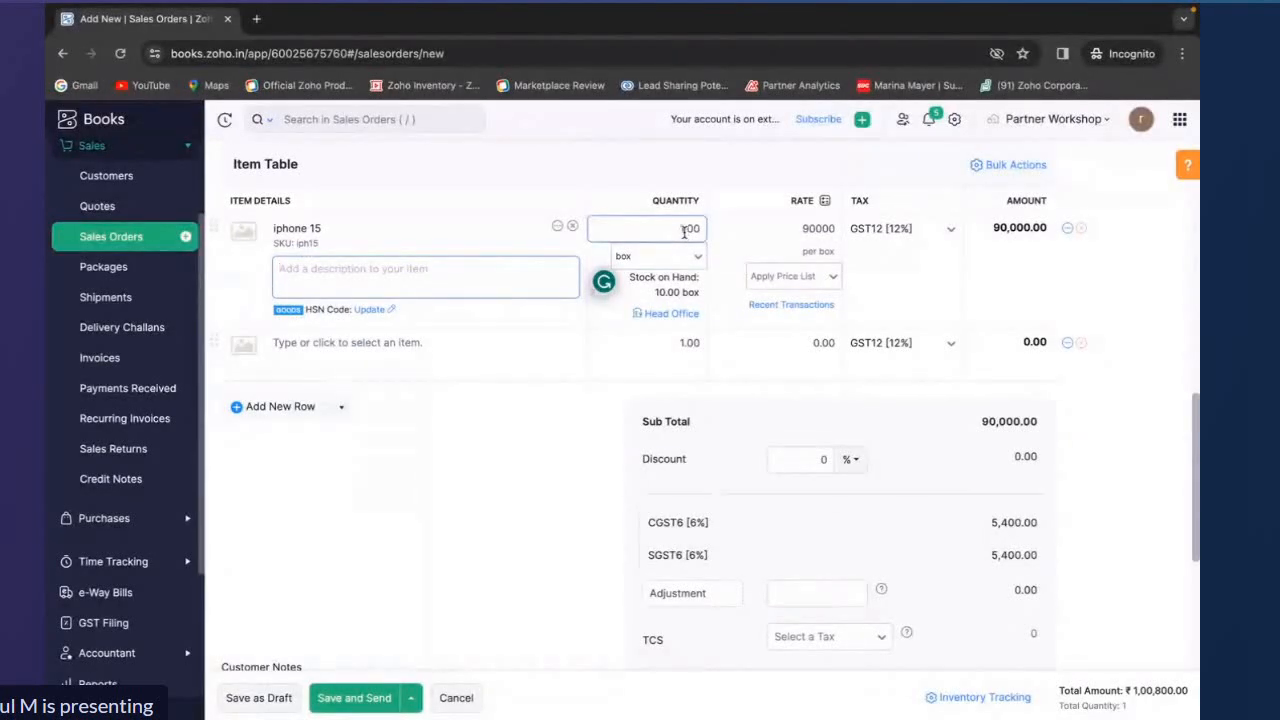
text(2)
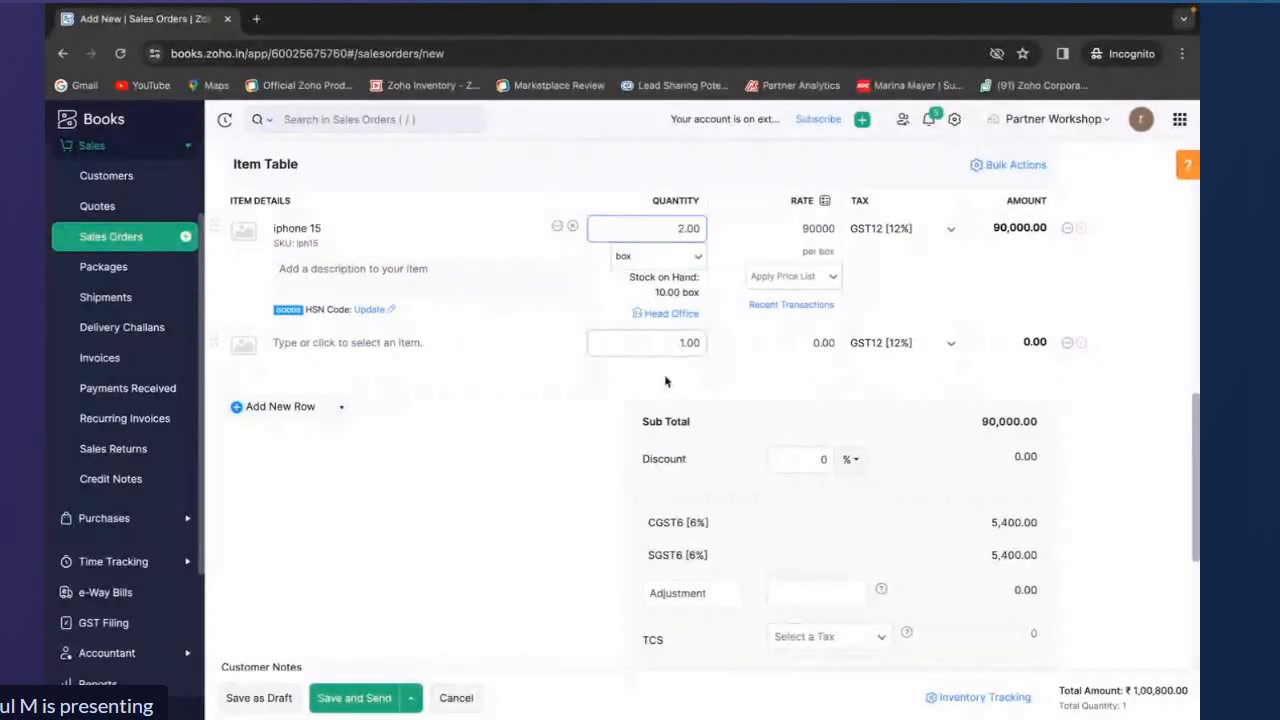
click(411, 695)
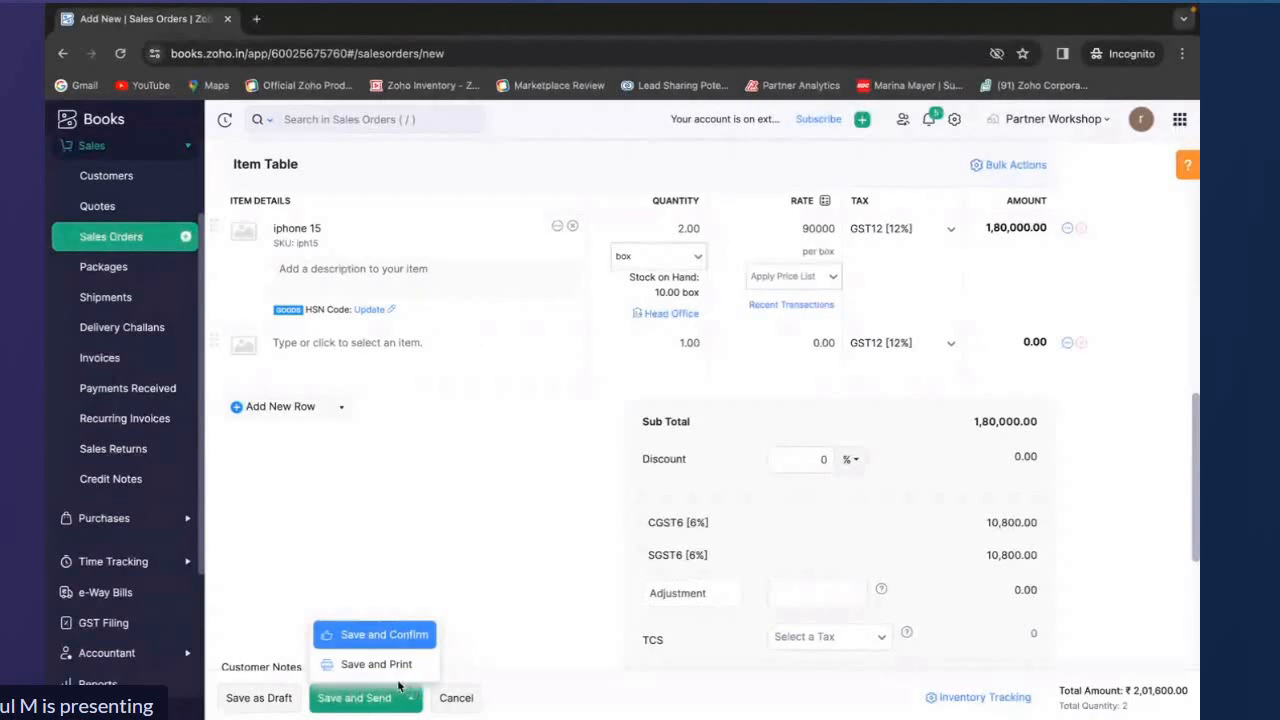
click(388, 640)
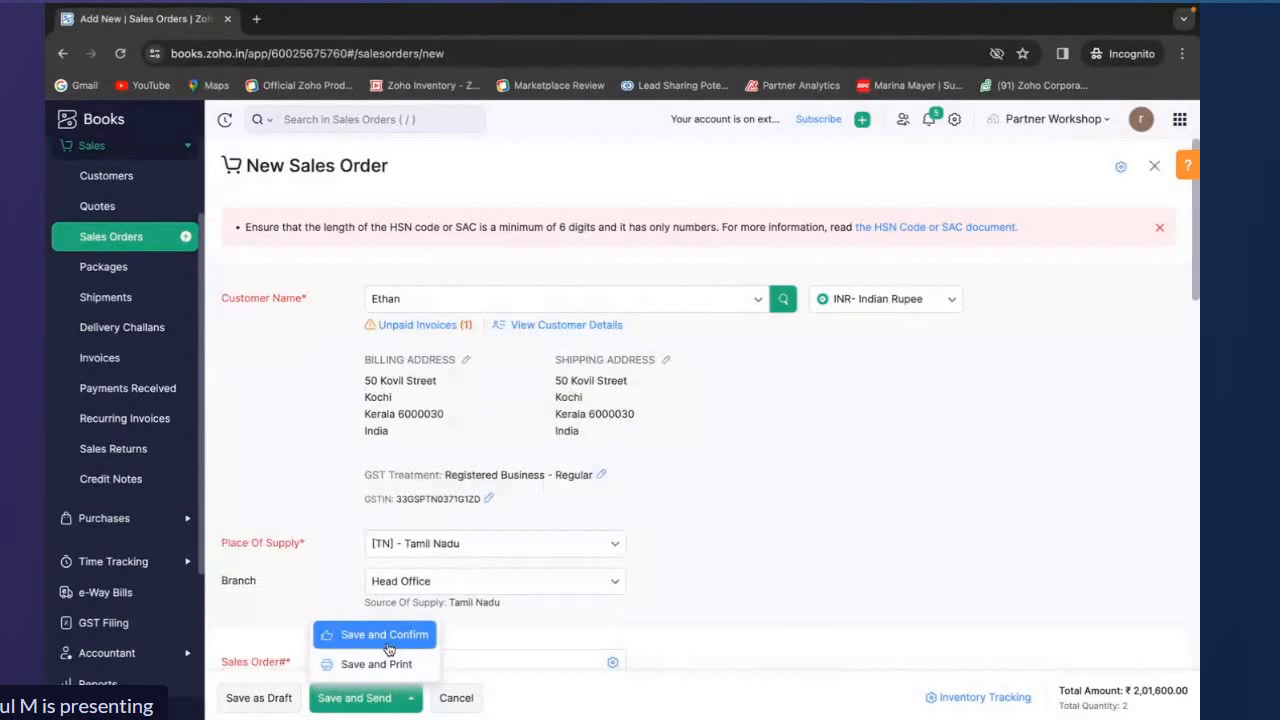
Set the iphone 15 HSN code to 123456 and save and confirm the sales order
scroll(393, 480, down, 8)
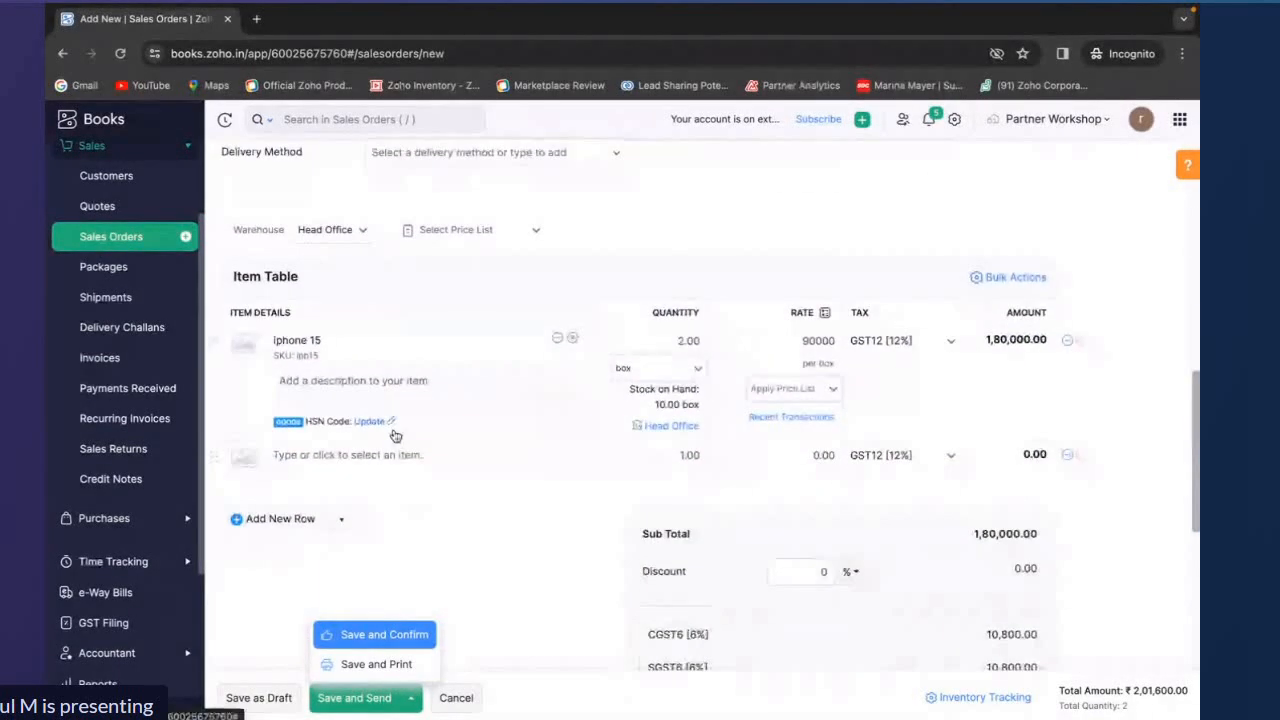
click(380, 421)
click(378, 478)
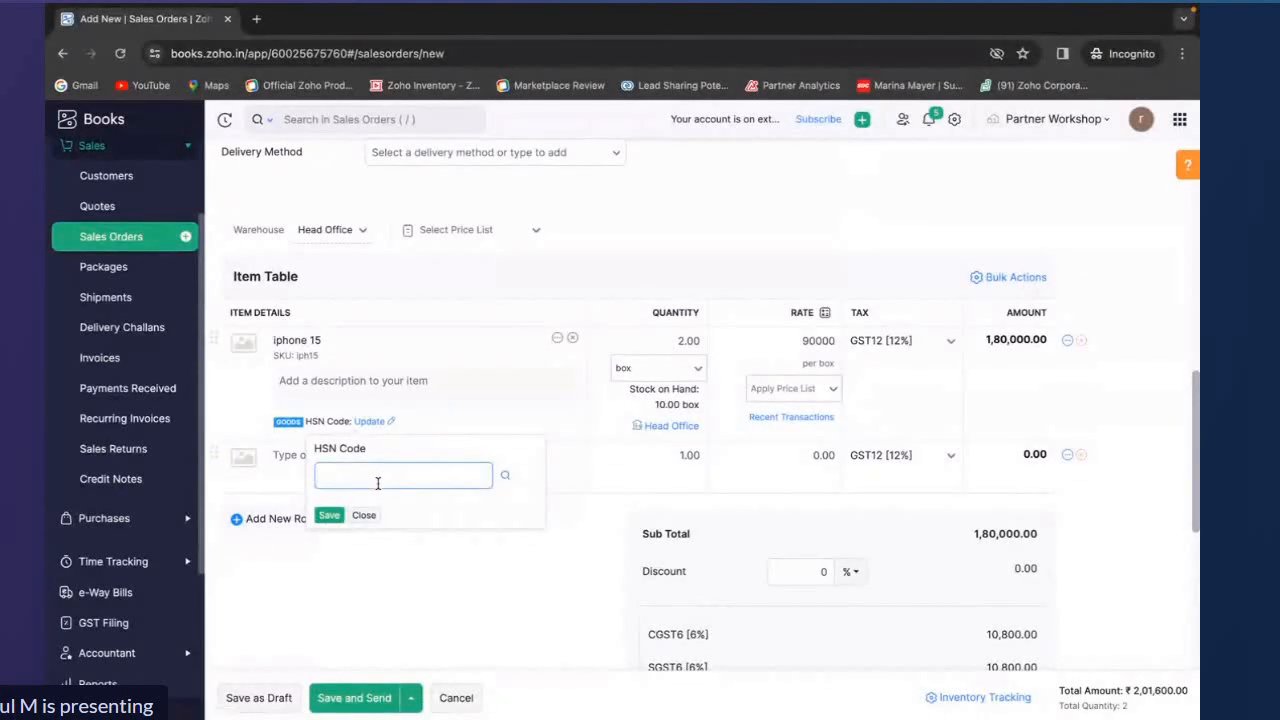
text(123456)
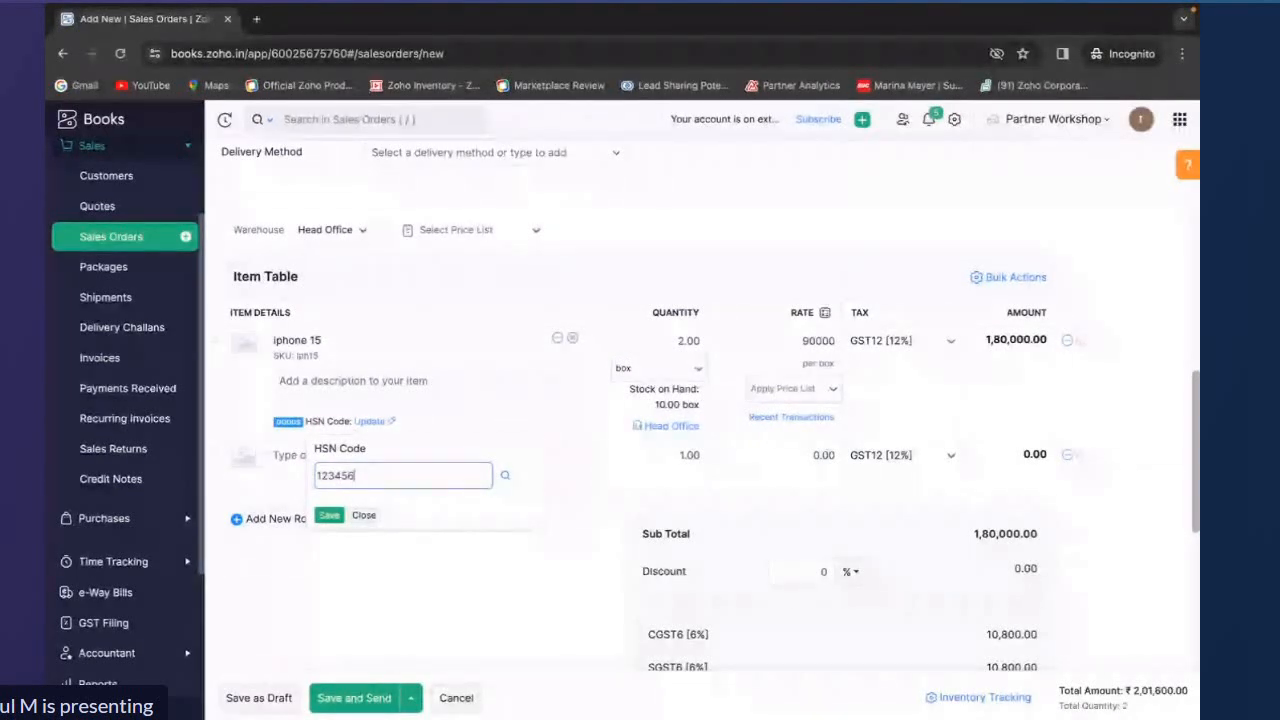
click(329, 515)
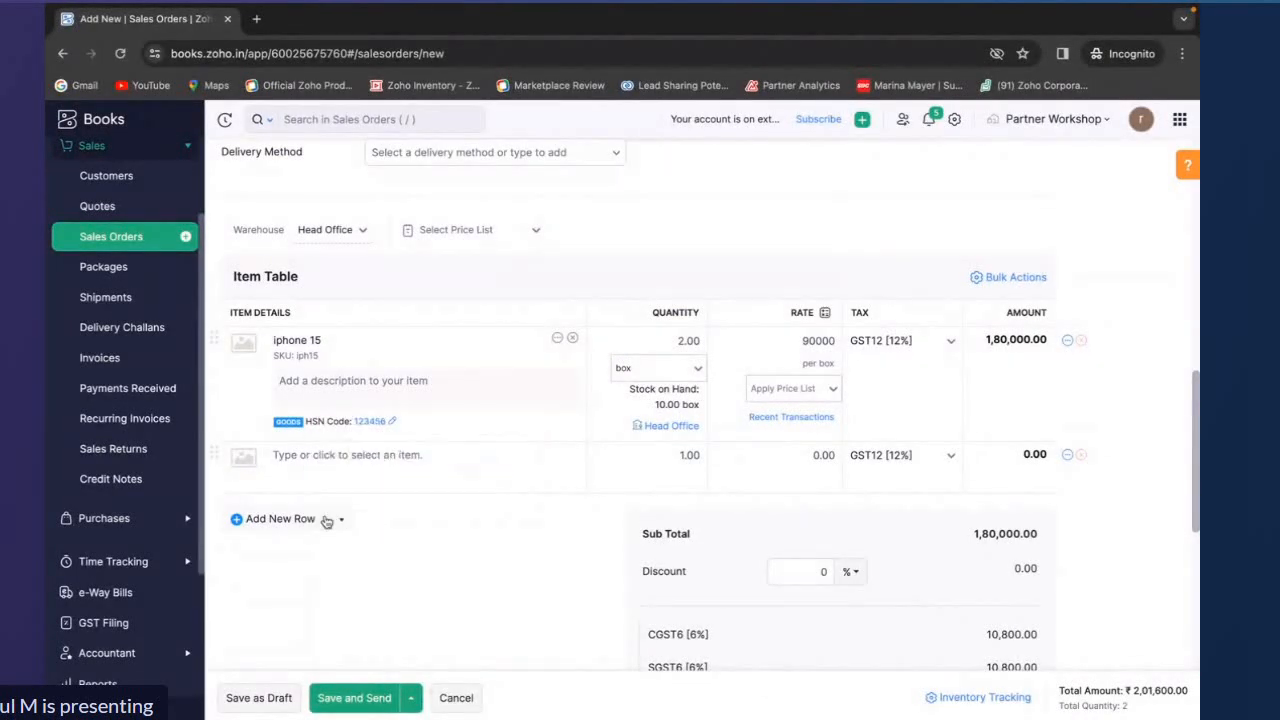
click(418, 705)
click(408, 636)
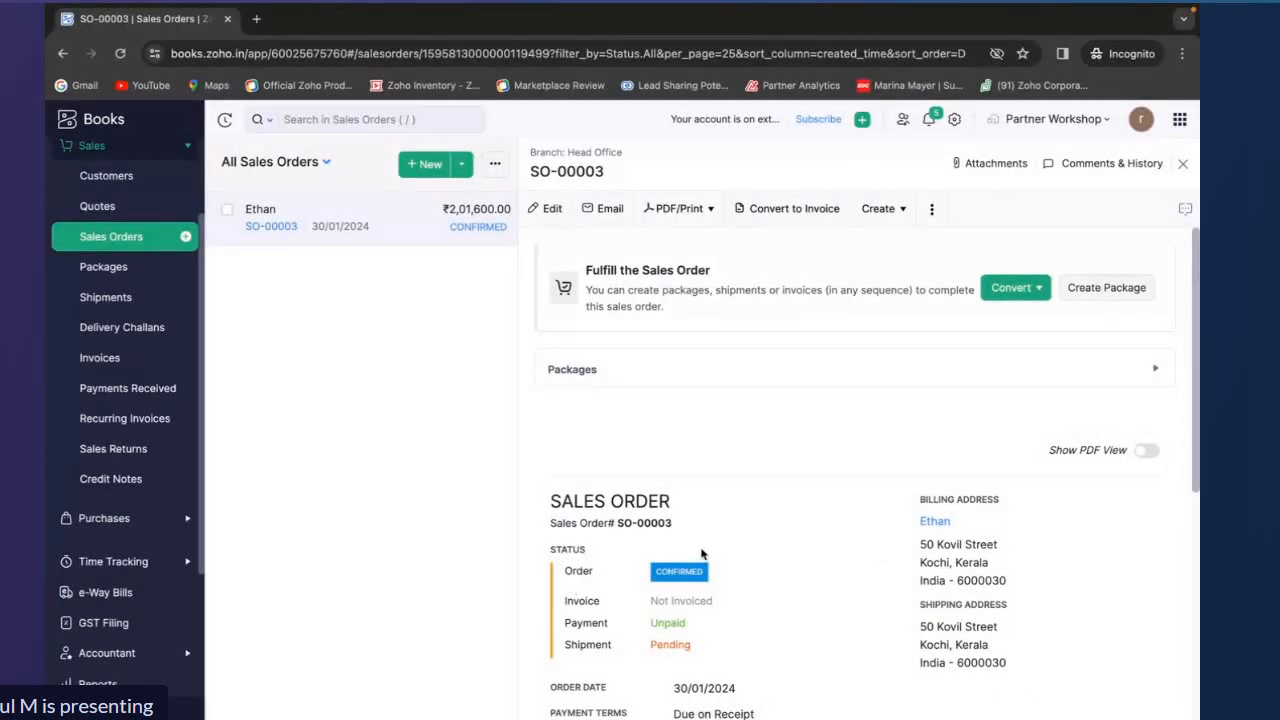
Review the confirmed sales order SO-00003, switching on its PDF view
scroll(708, 555, down, 2)
scroll(708, 555, down, 4)
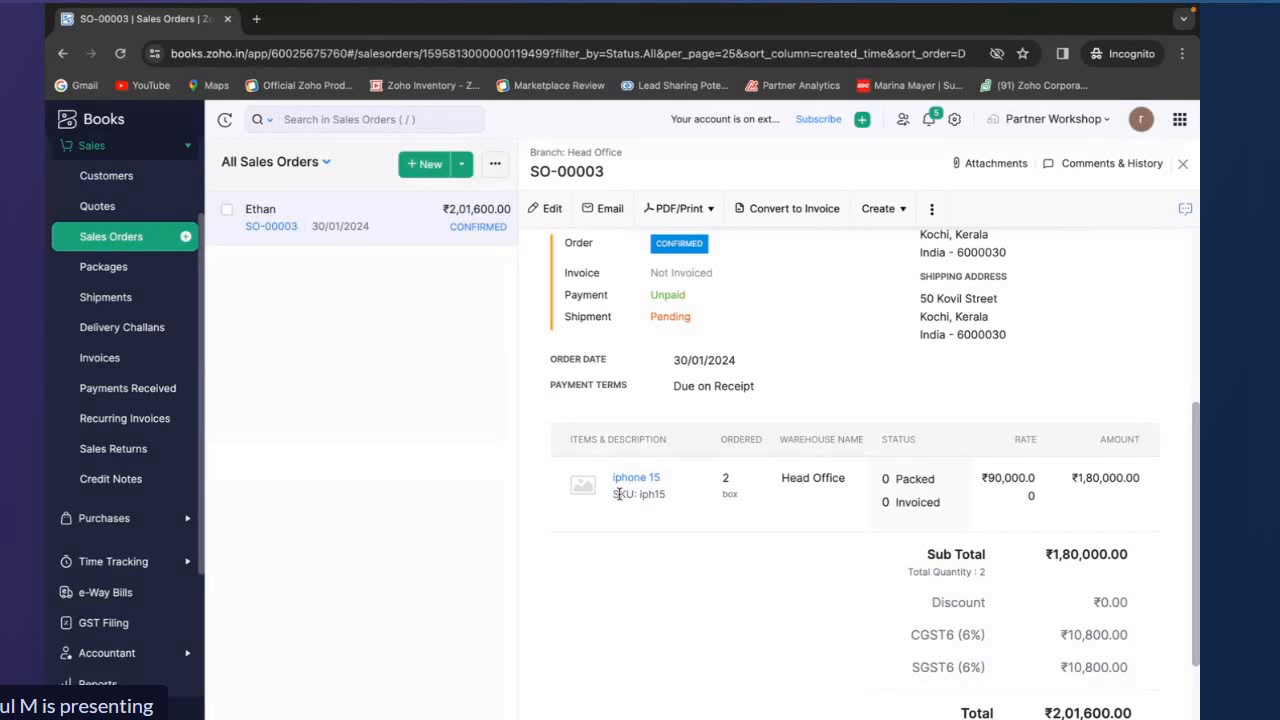
scroll(654, 410, up, 5)
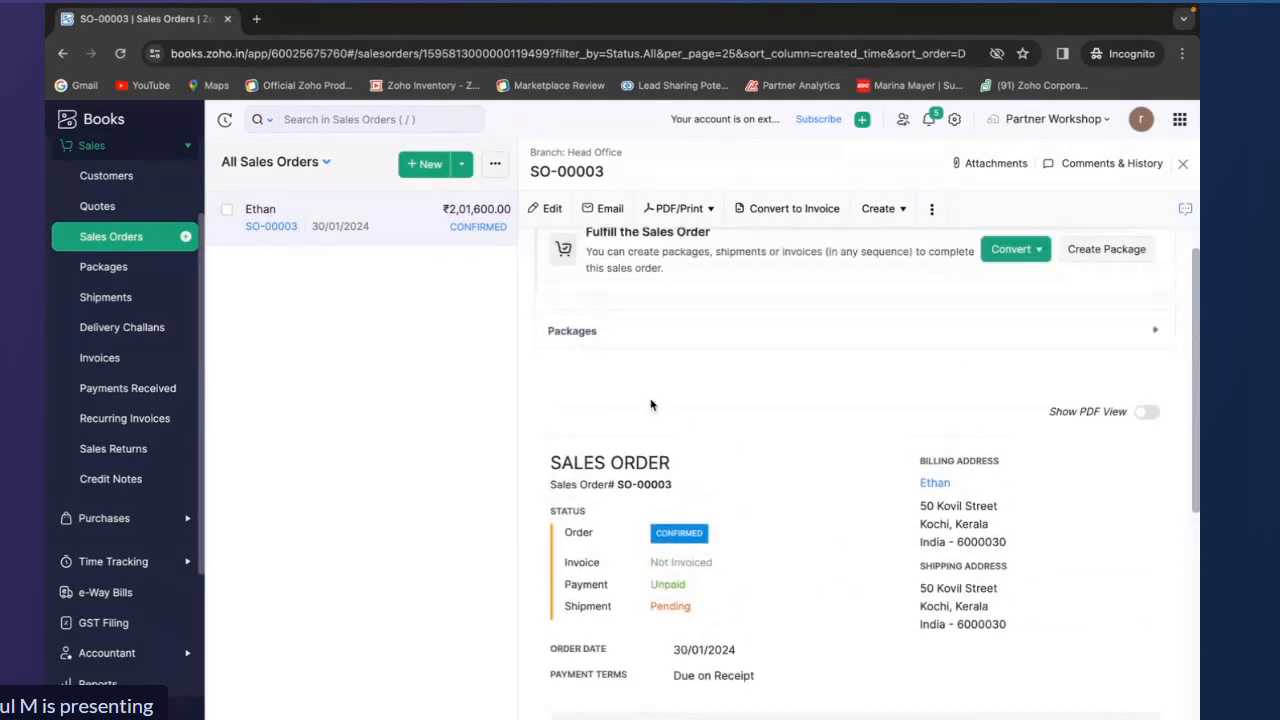
click(1142, 427)
scroll(925, 622, down, 5)
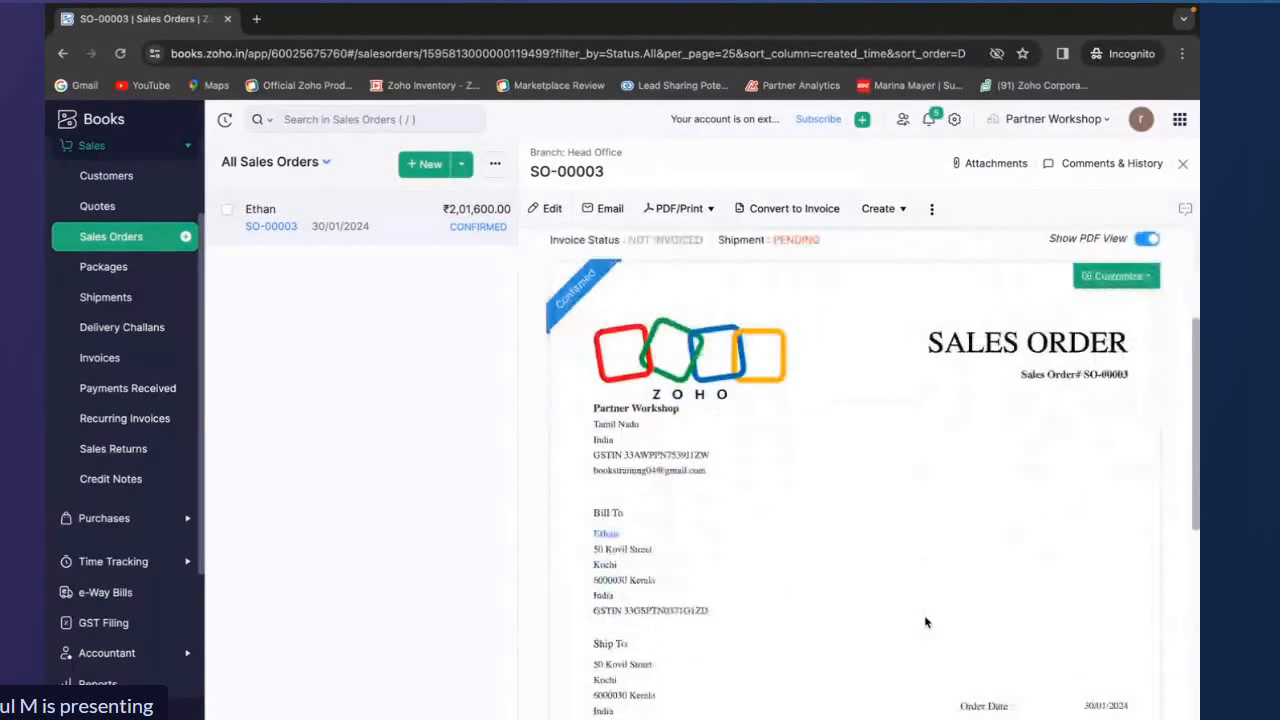
scroll(925, 622, up, 5)
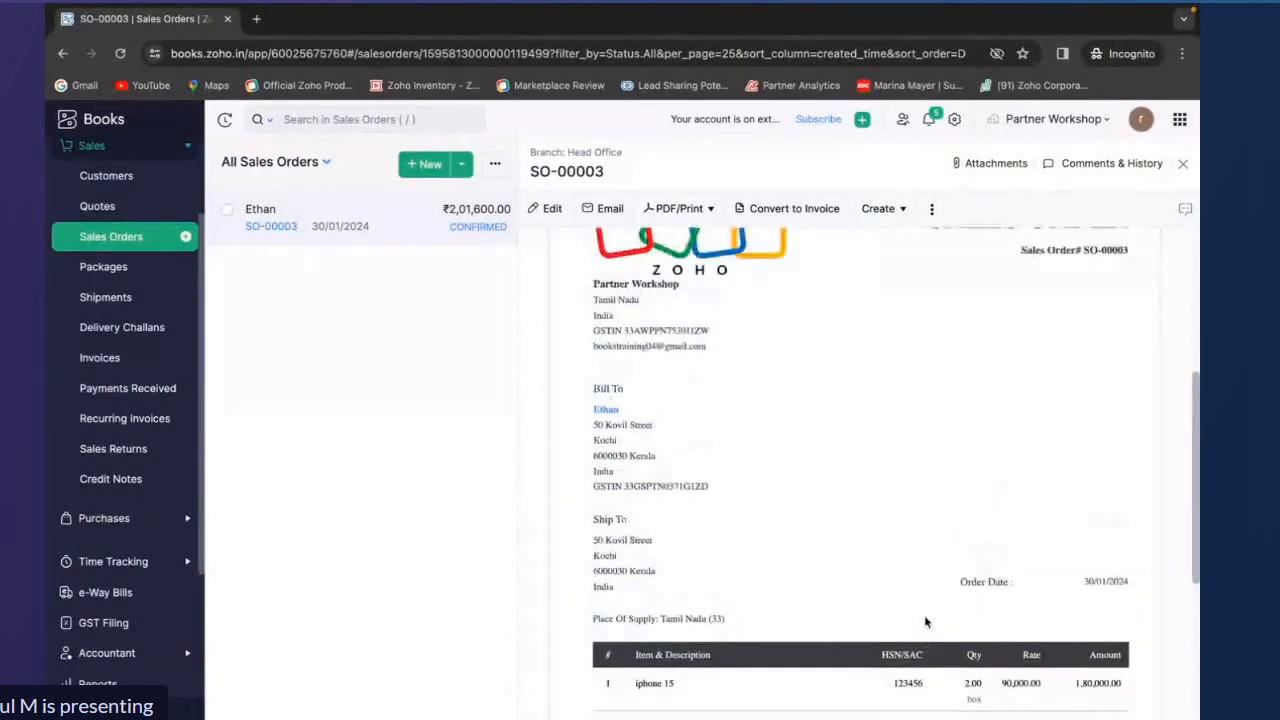
scroll(925, 622, up, 1)
scroll(925, 622, up, 1)
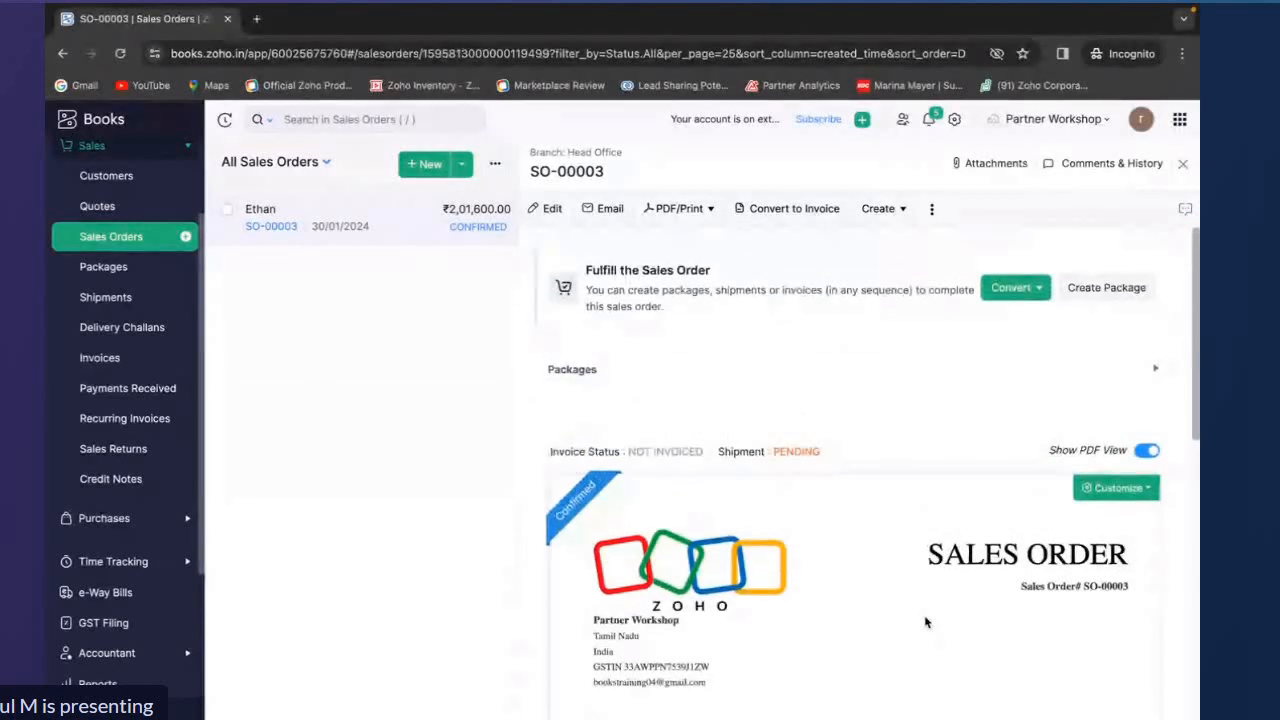
mouse_move(570, 500)
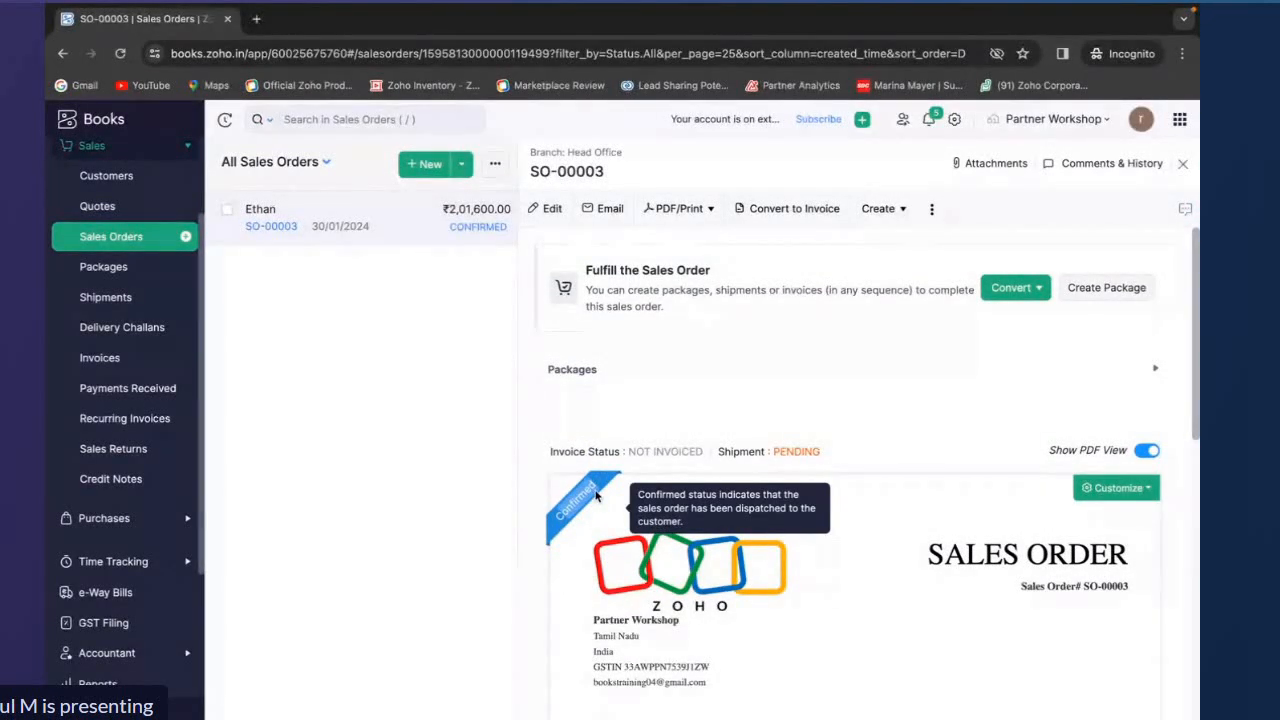
Start creating a new package from the sales order
click(880, 208)
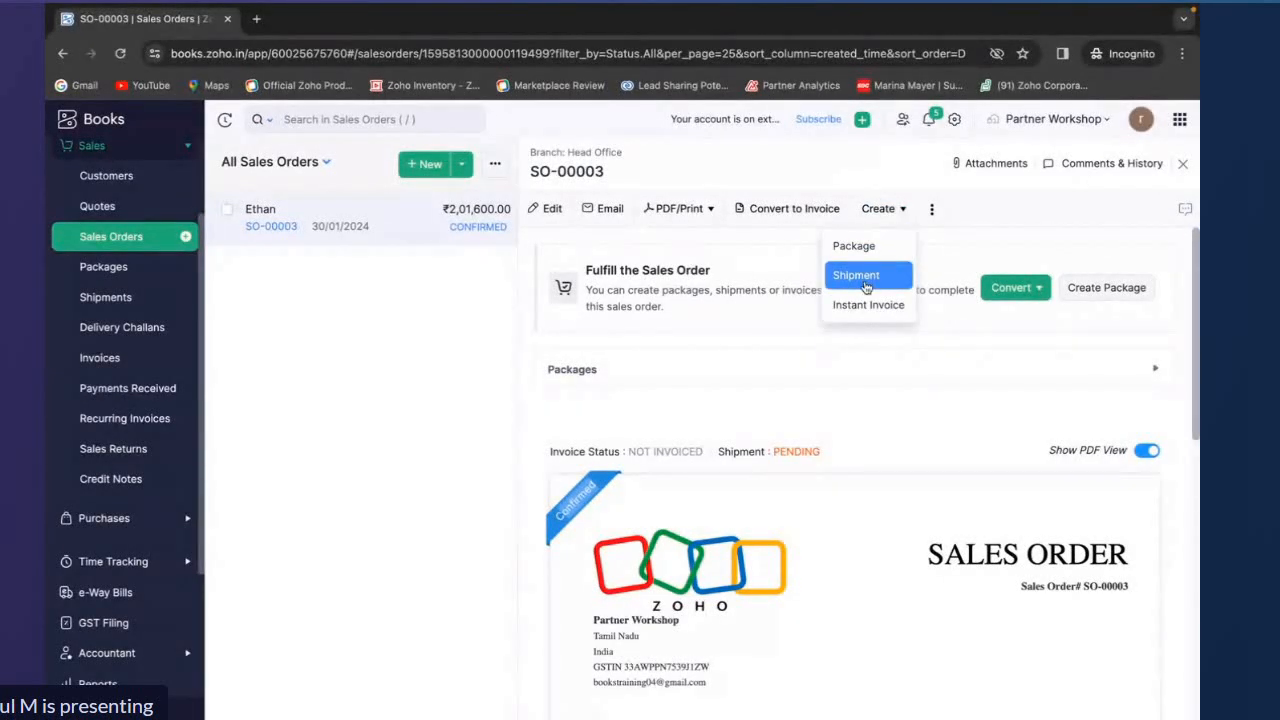
click(853, 247)
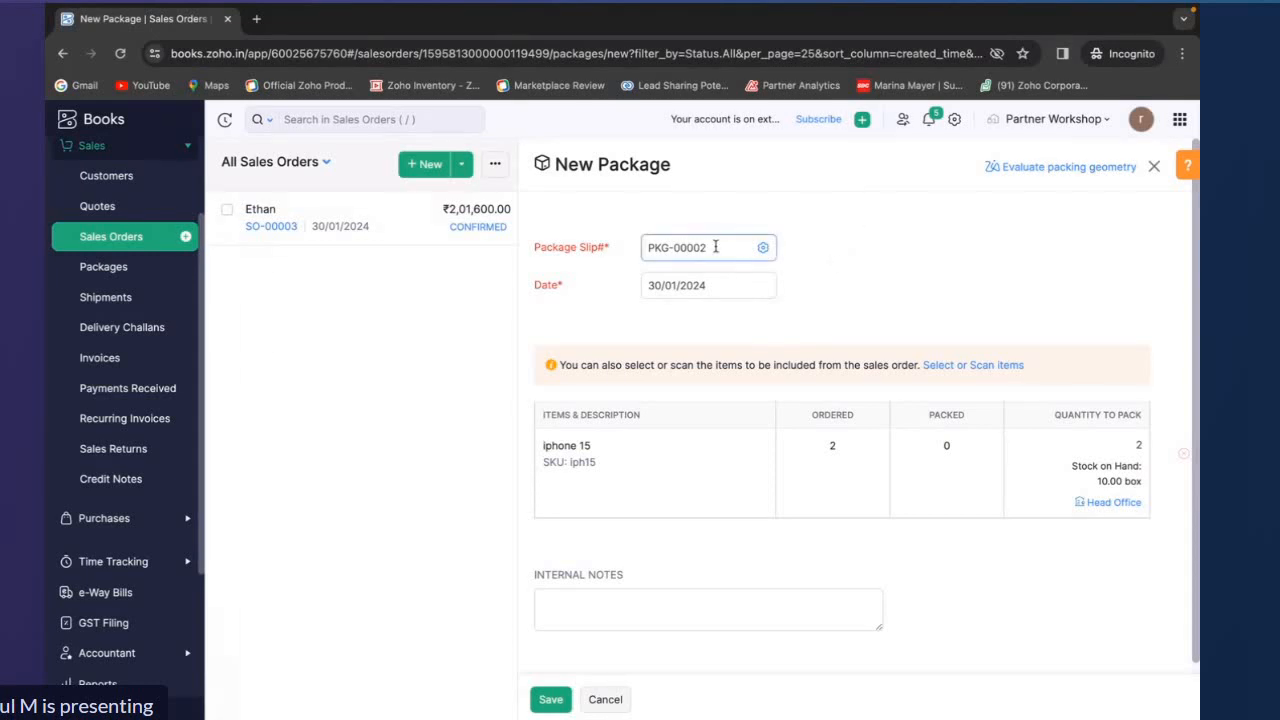
drag(717, 247, 640, 247)
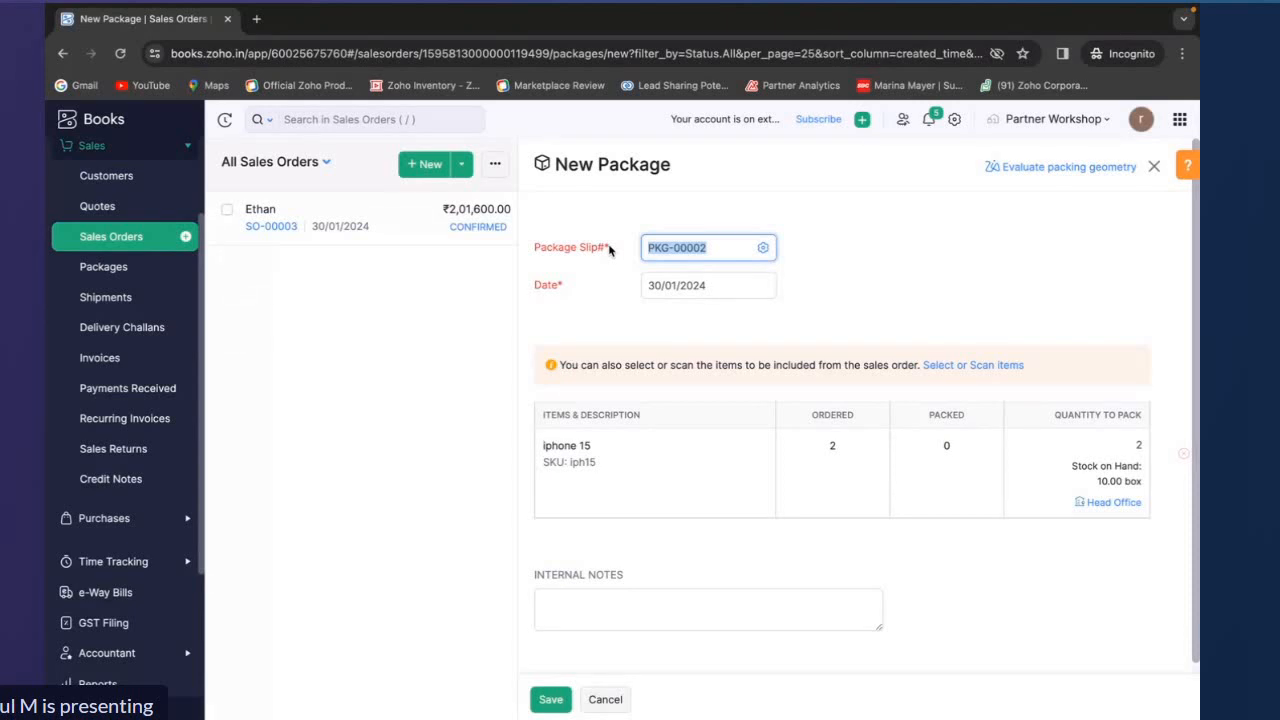
Open the packing geometry evaluation and enter iphone 15 dimensions of 10 × 10 × 10 cm and weight 0.5 kg
click(1043, 174)
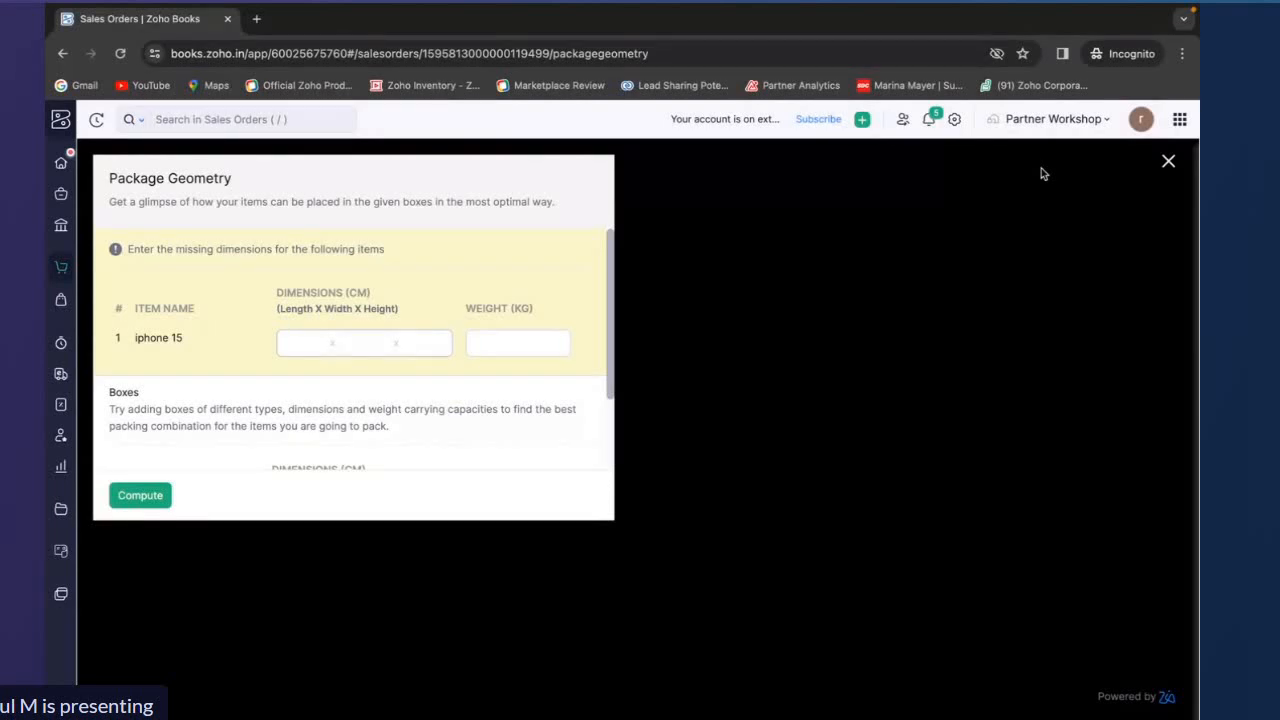
click(312, 342)
text(10)
click(364, 342)
text(10)
click(406, 346)
text(10)
click(509, 340)
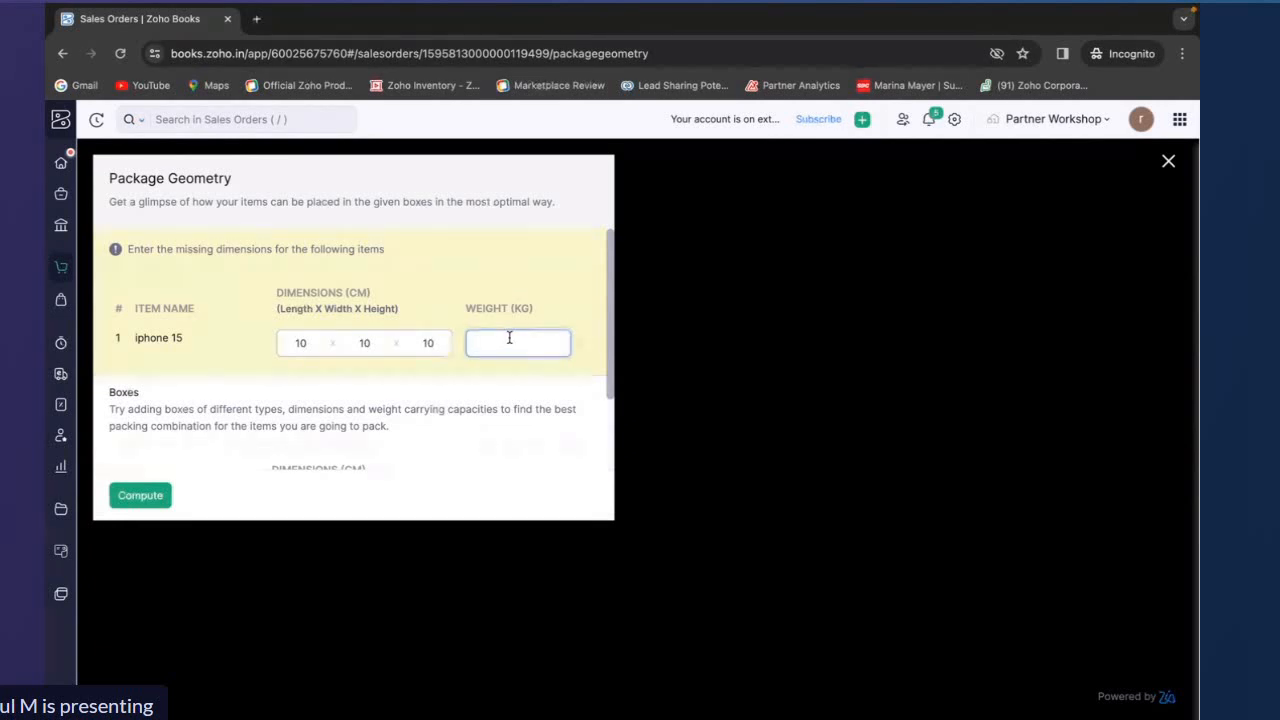
text(1)
scroll(561, 450, down, 2)
scroll(495, 318, down, 1)
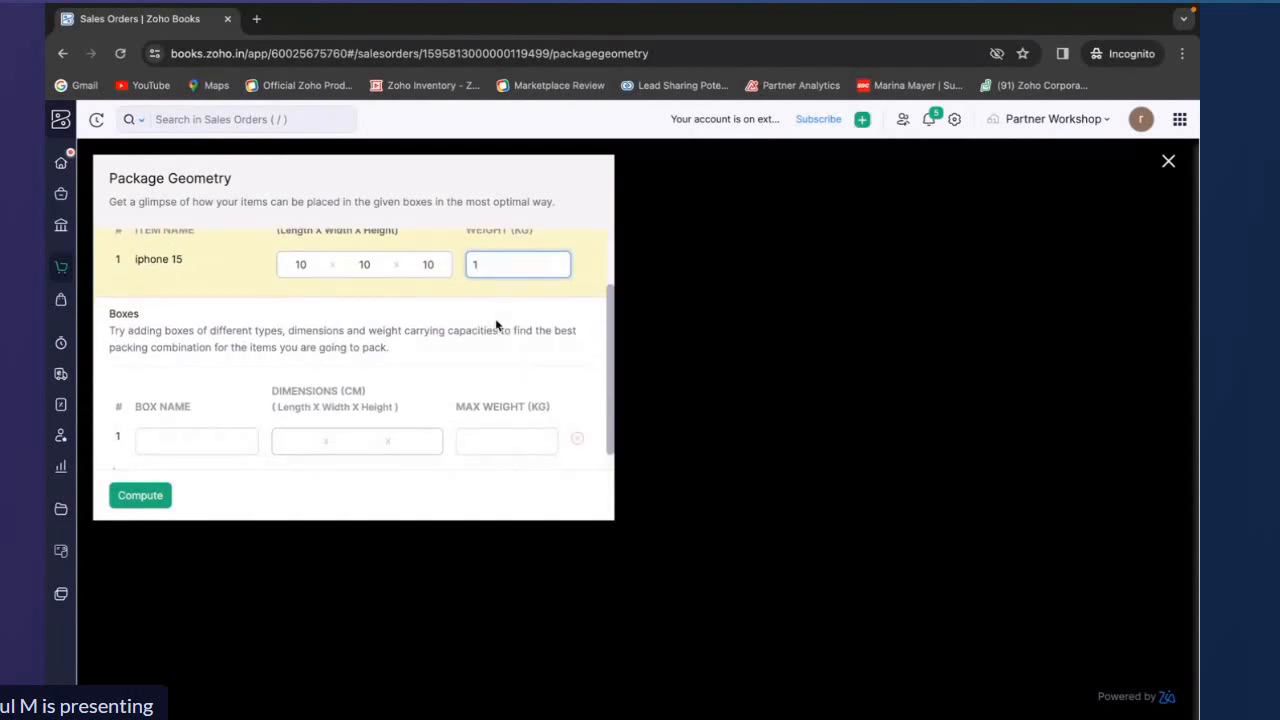
key(BackSpace)
text(0.5)
Add box A measuring 20 × 20 × 20 cm with 2 kg maximum weight and compute the packing
click(234, 442)
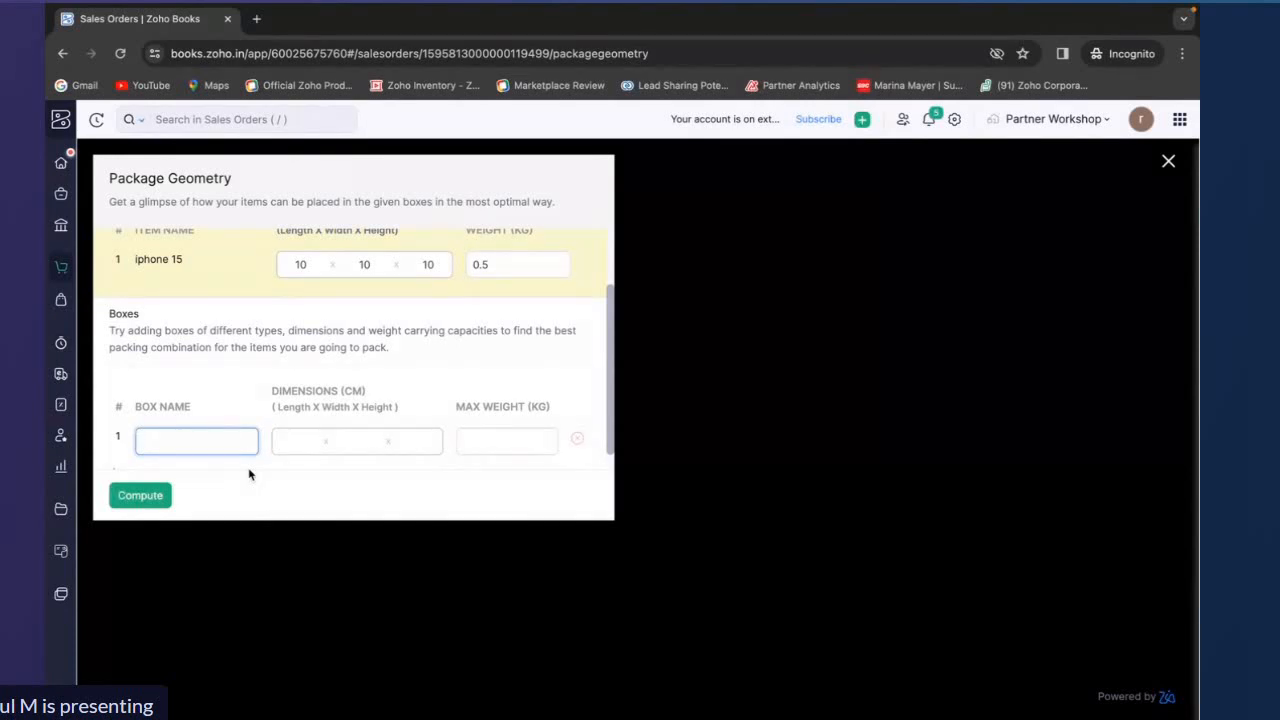
text(A)
click(297, 440)
text(2)
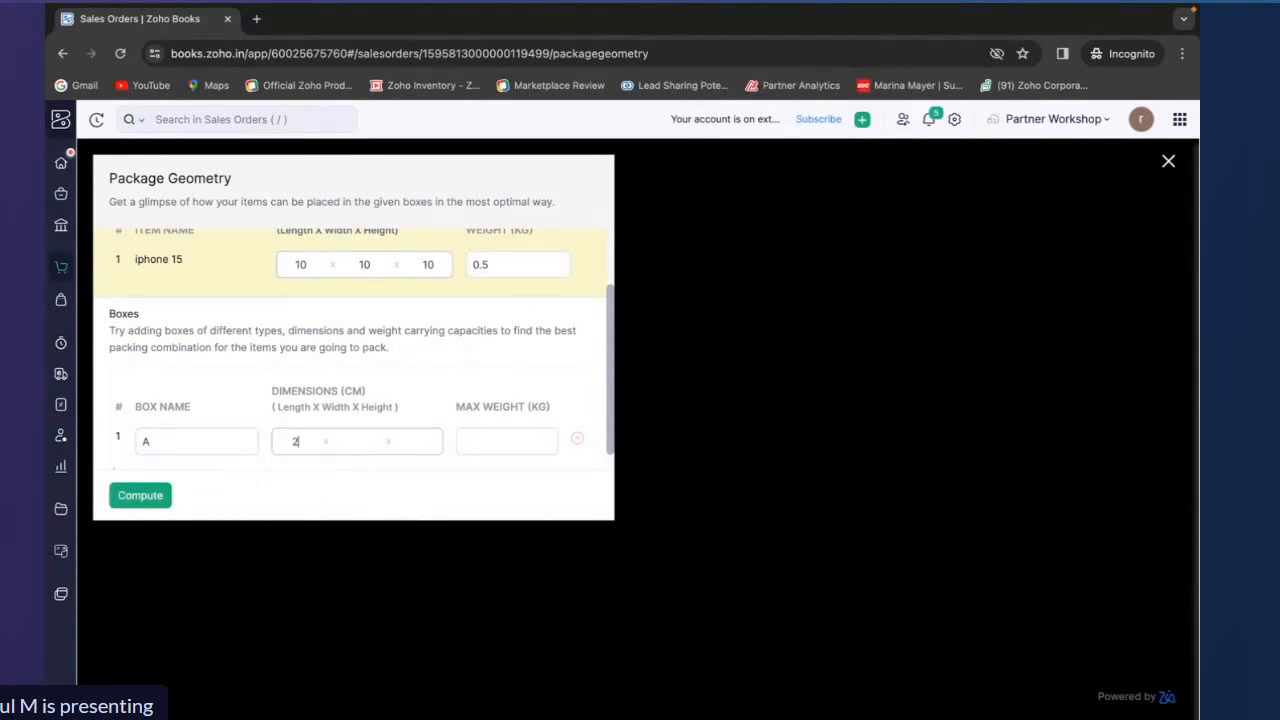
text(0)
click(338, 441)
text(20)
click(420, 443)
text(20)
click(545, 452)
text(2)
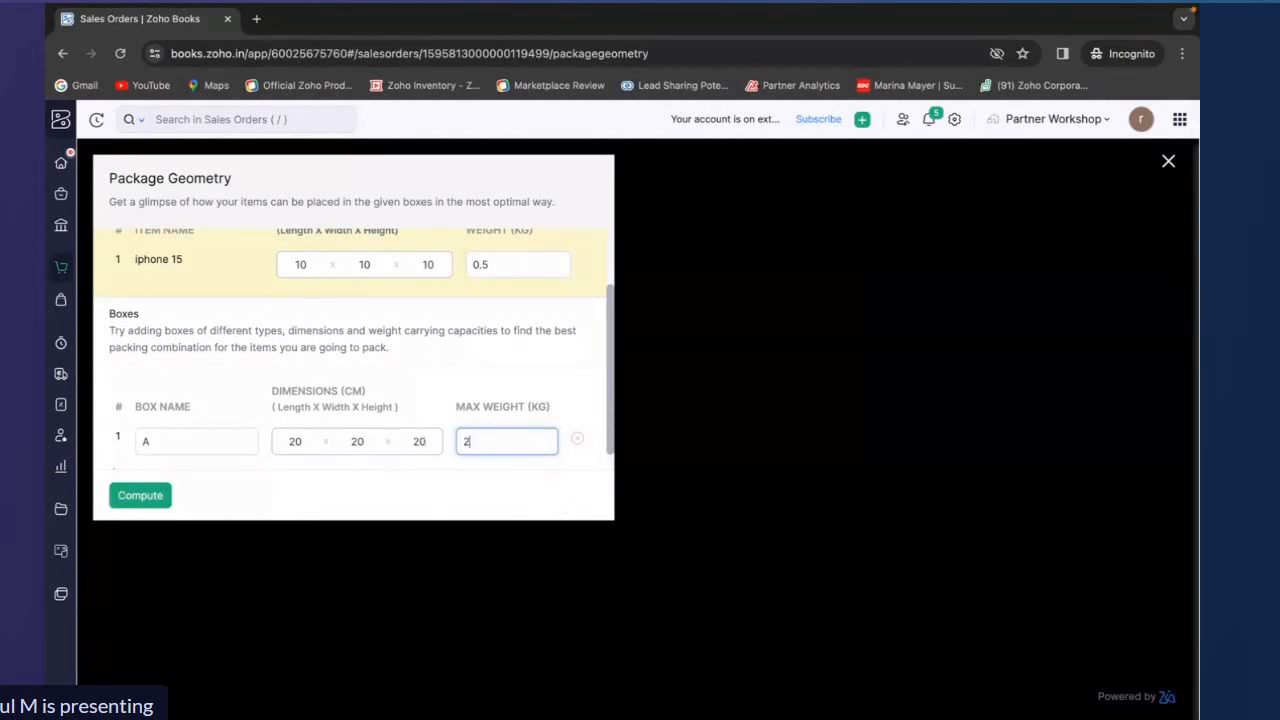
click(157, 503)
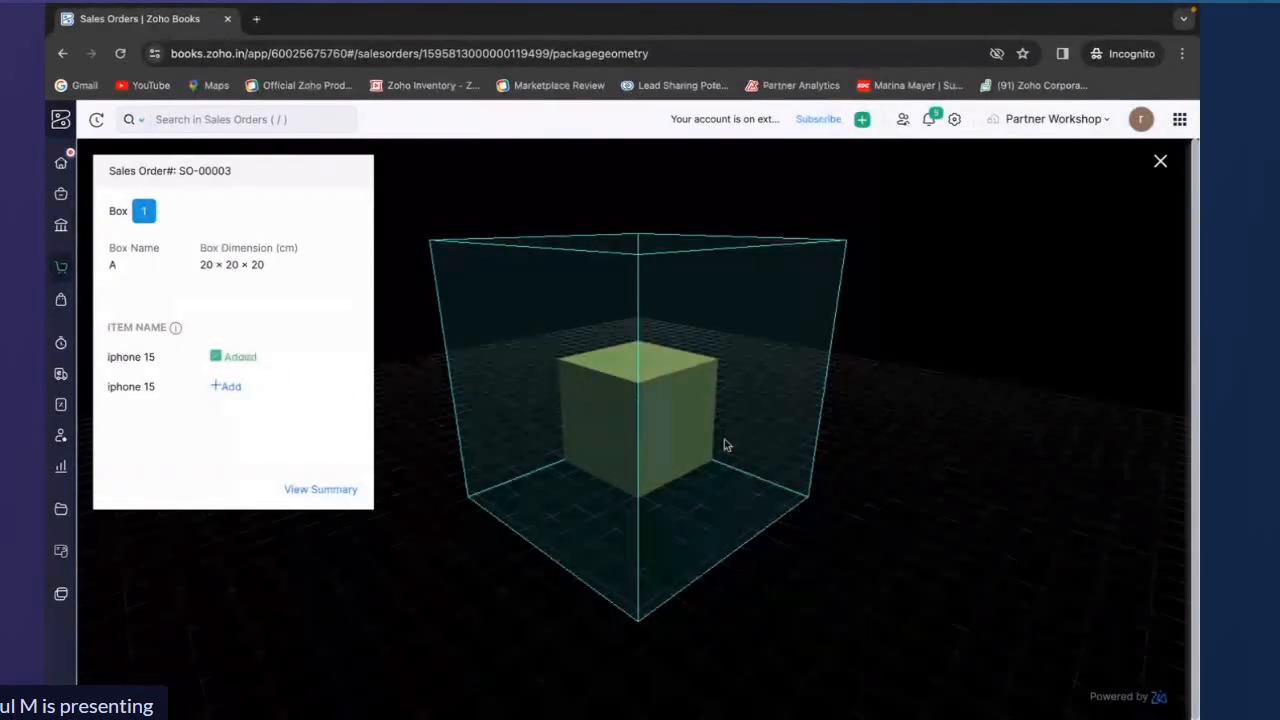
Place the second iphone 15 into box A in the 3D packing view, then leave the view discarding changes
mouse_move(723, 443)
mouse_down()
mouse_move(574, 420)
mouse_move(587, 445)
mouse_move(737, 514)
mouse_move(705, 500)
mouse_move(703, 449)
mouse_up()
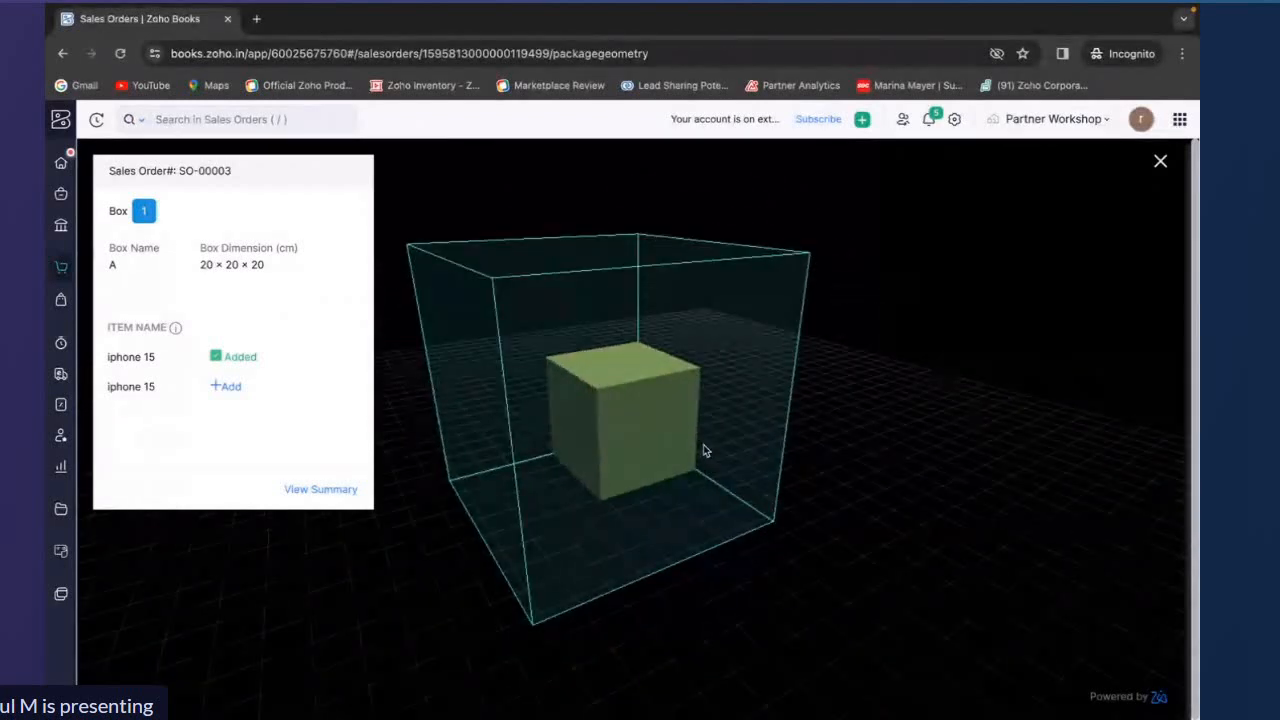
click(228, 387)
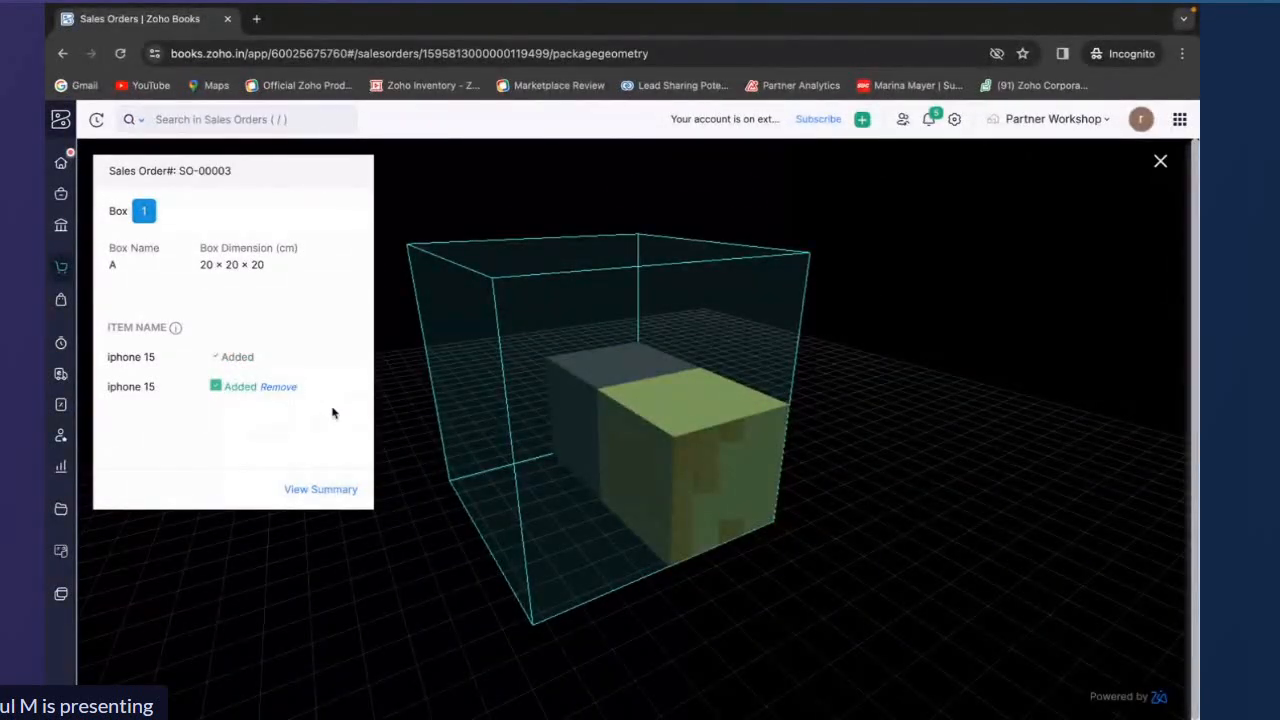
drag(705, 462, 743, 457)
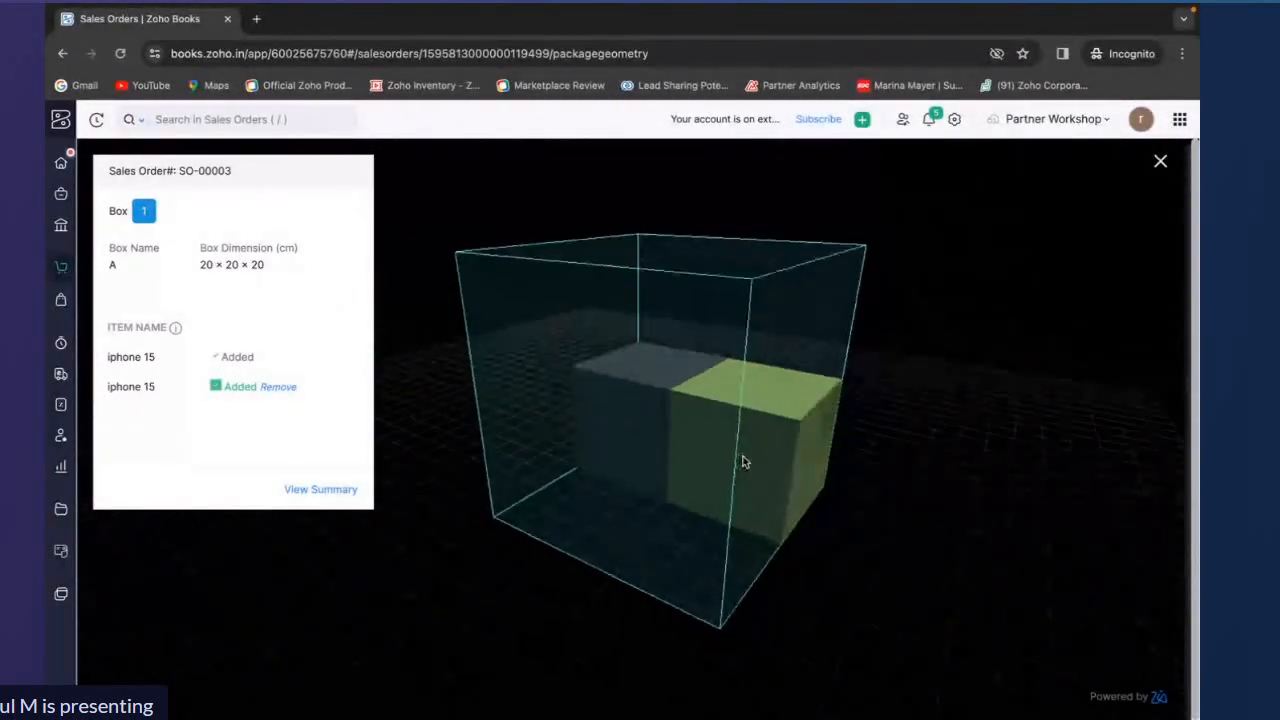
click(1160, 161)
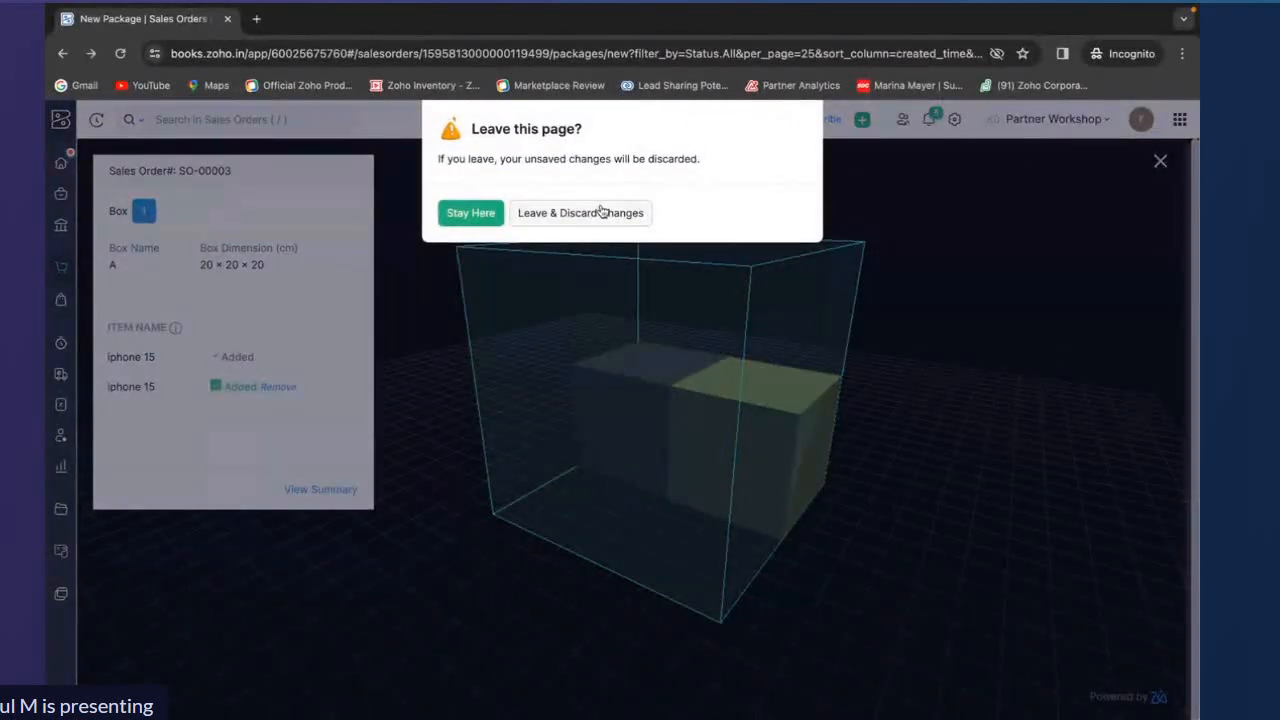
click(600, 211)
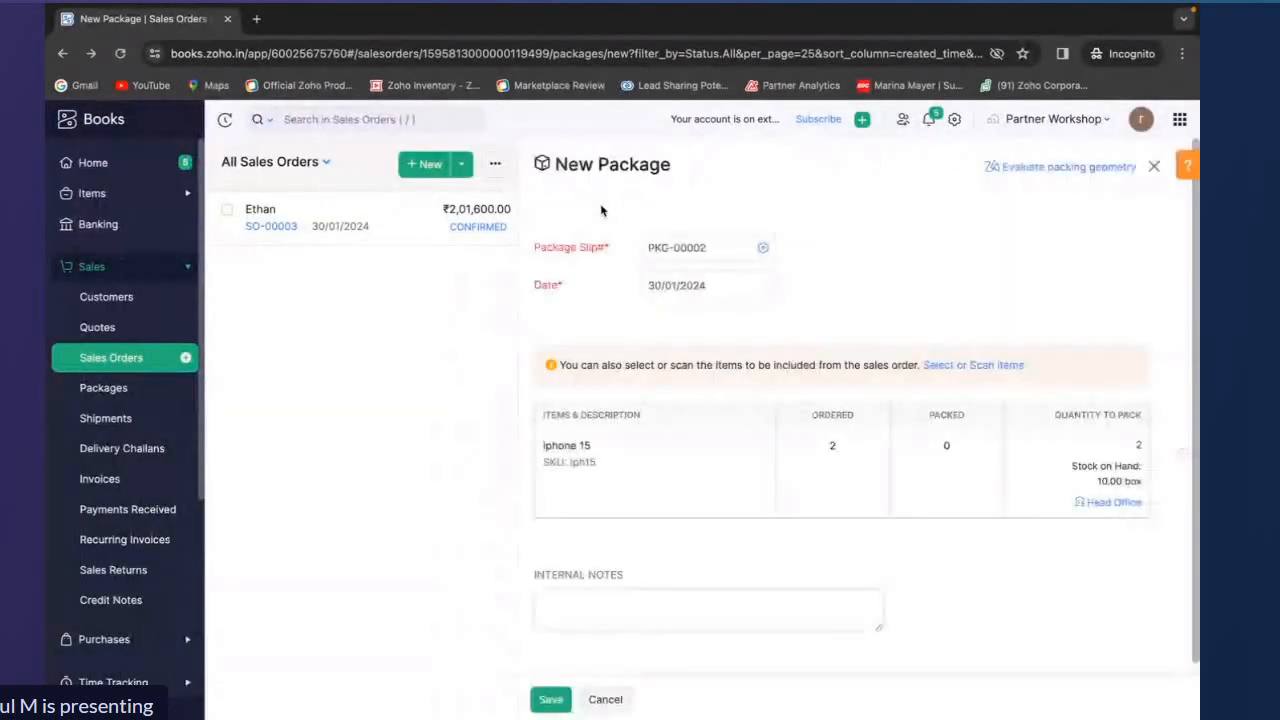
Save the new package PKG-00002 for the sales order
click(557, 703)
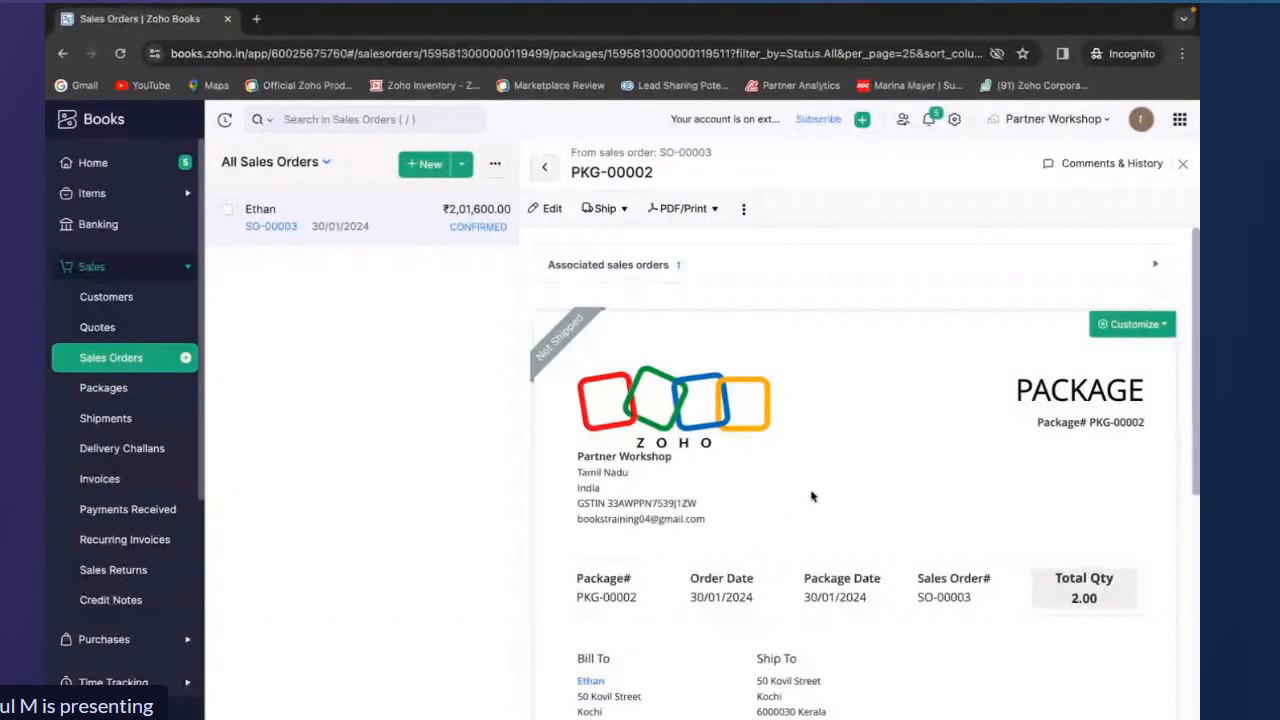
scroll(811, 496, down, 5)
scroll(811, 496, up, 5)
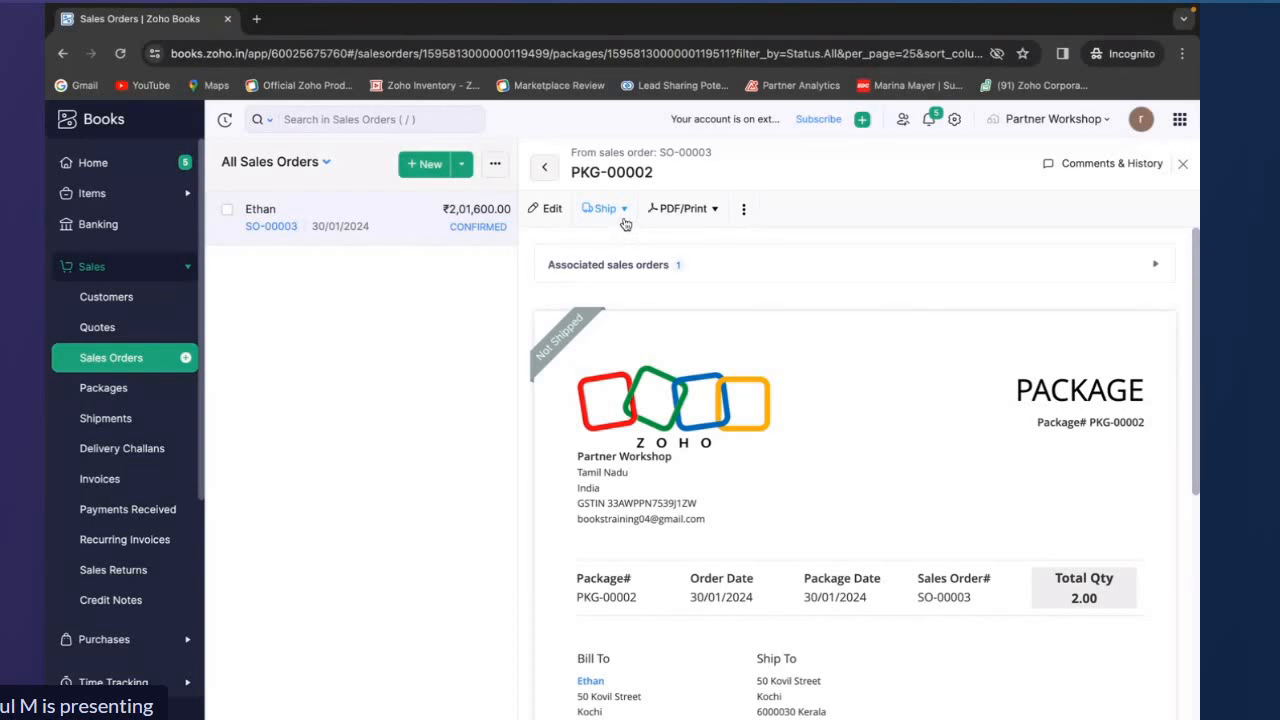
Start a manual shipment for package PKG-00002 and set shipment order numbers to continue auto-generating
click(622, 216)
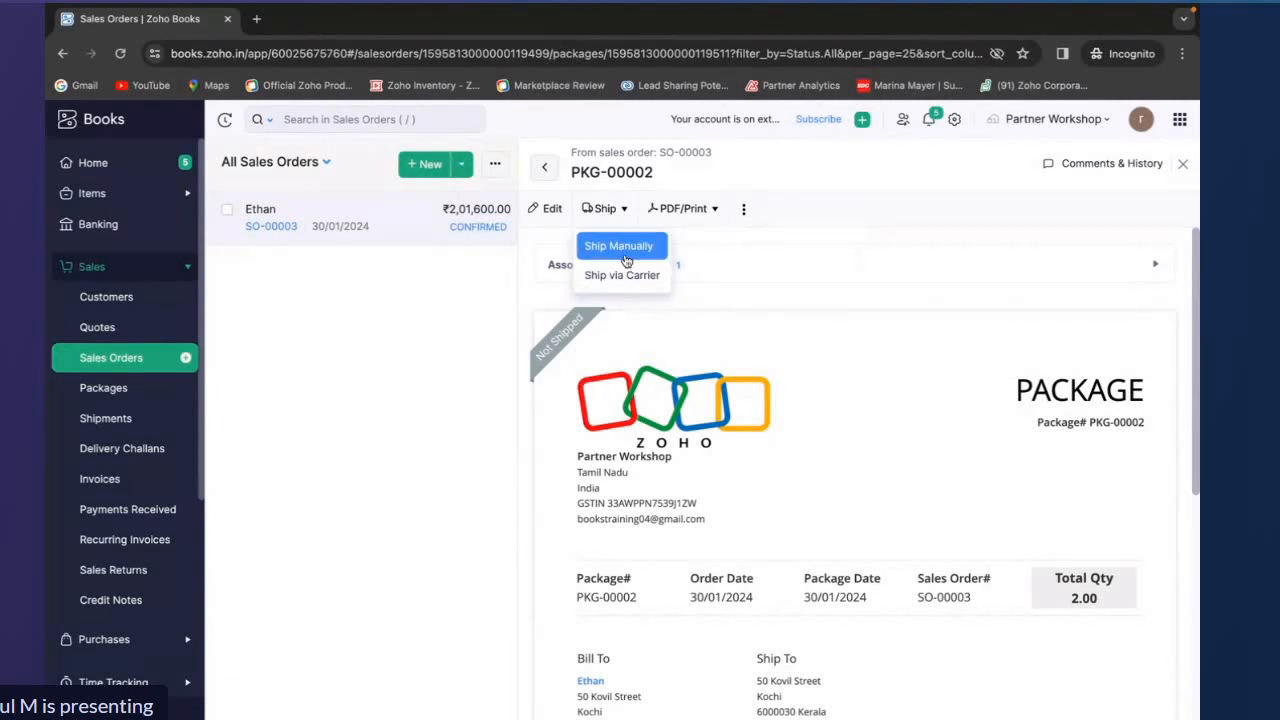
click(626, 247)
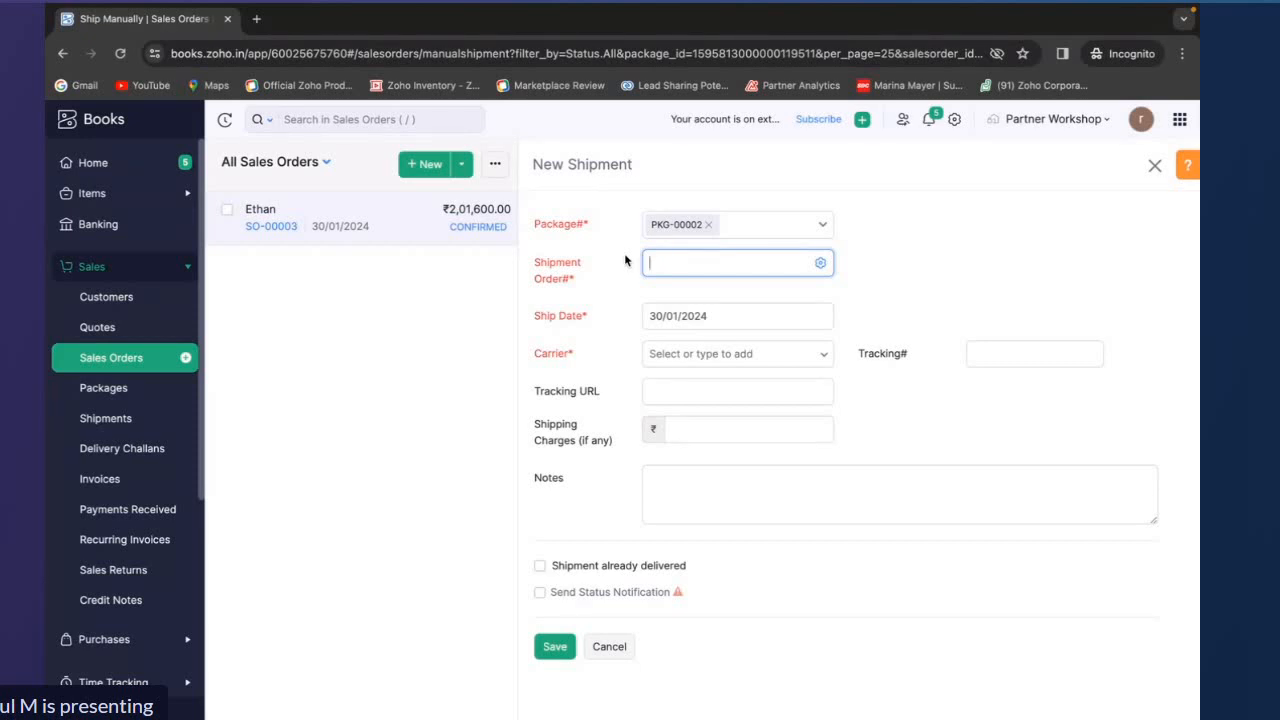
click(819, 264)
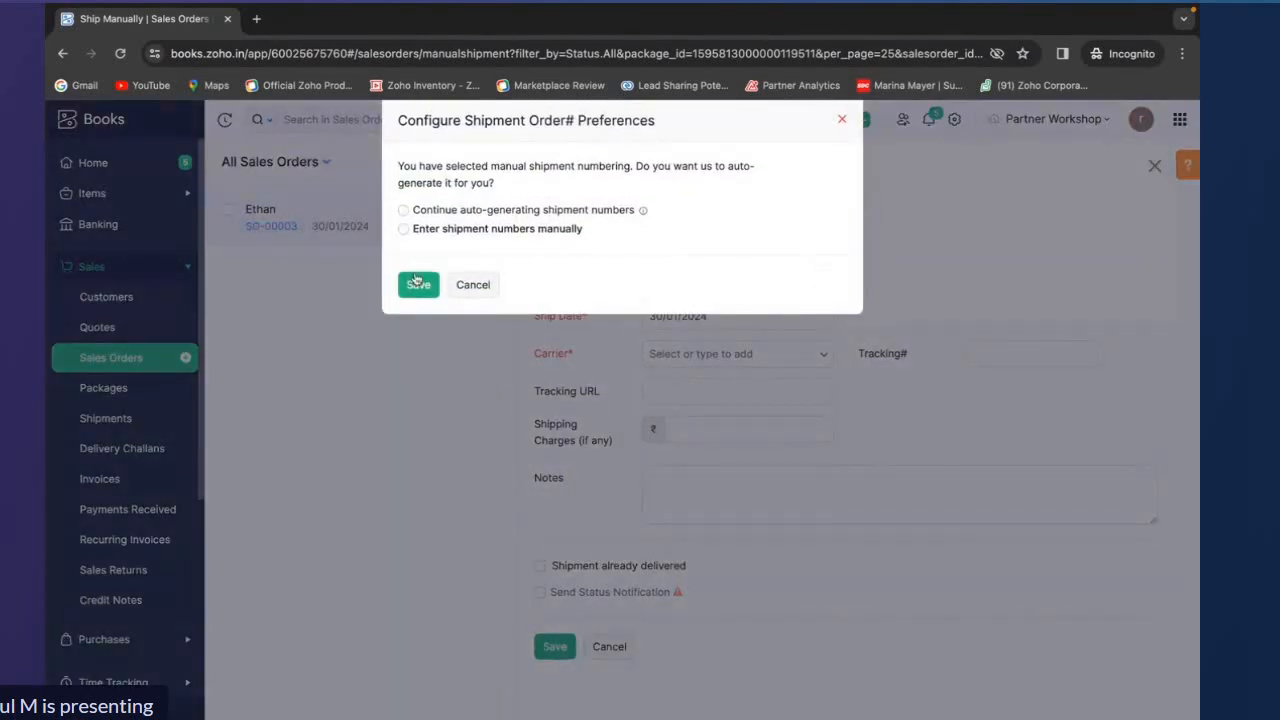
click(403, 210)
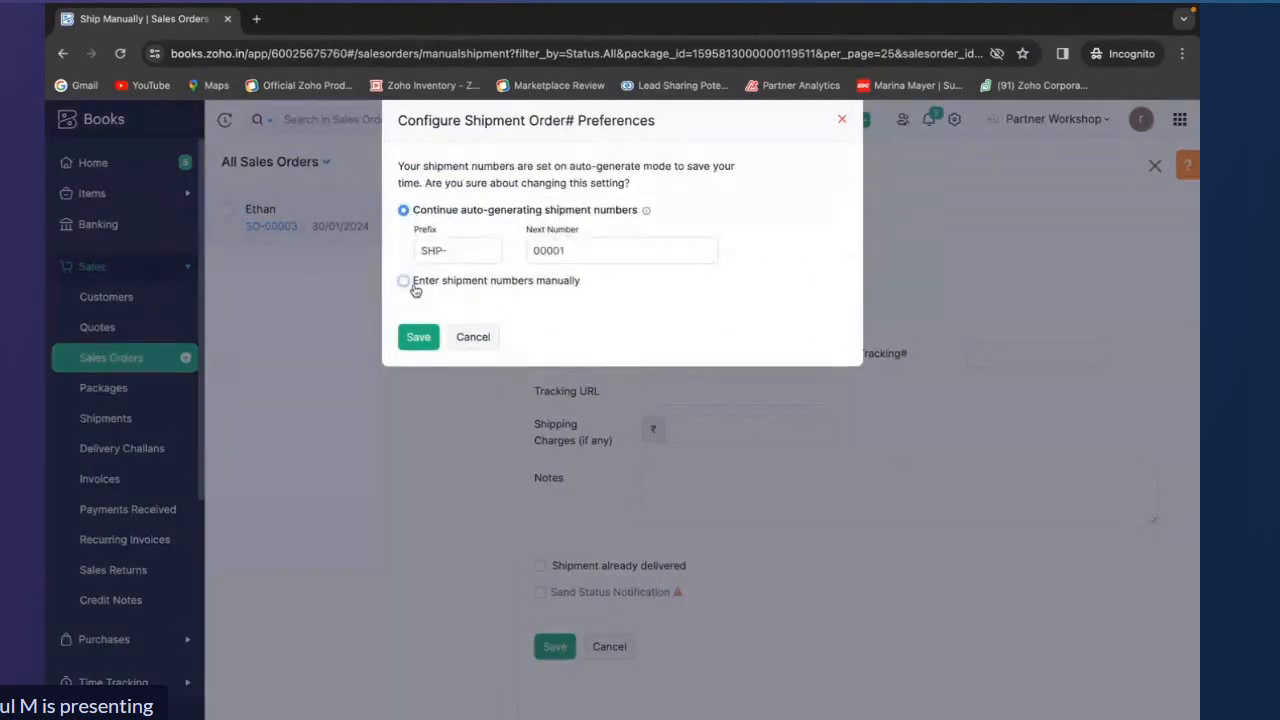
click(416, 338)
Set the shipment carrier to ABC and save the shipment
click(658, 350)
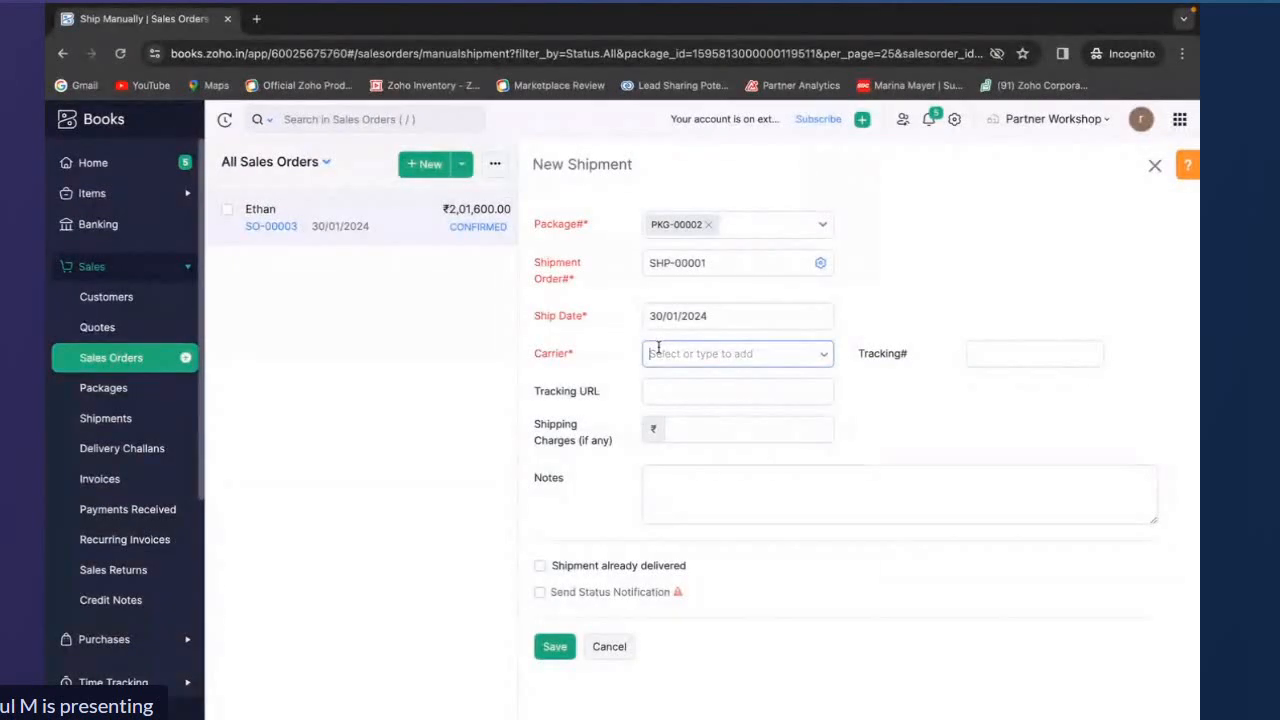
click(660, 390)
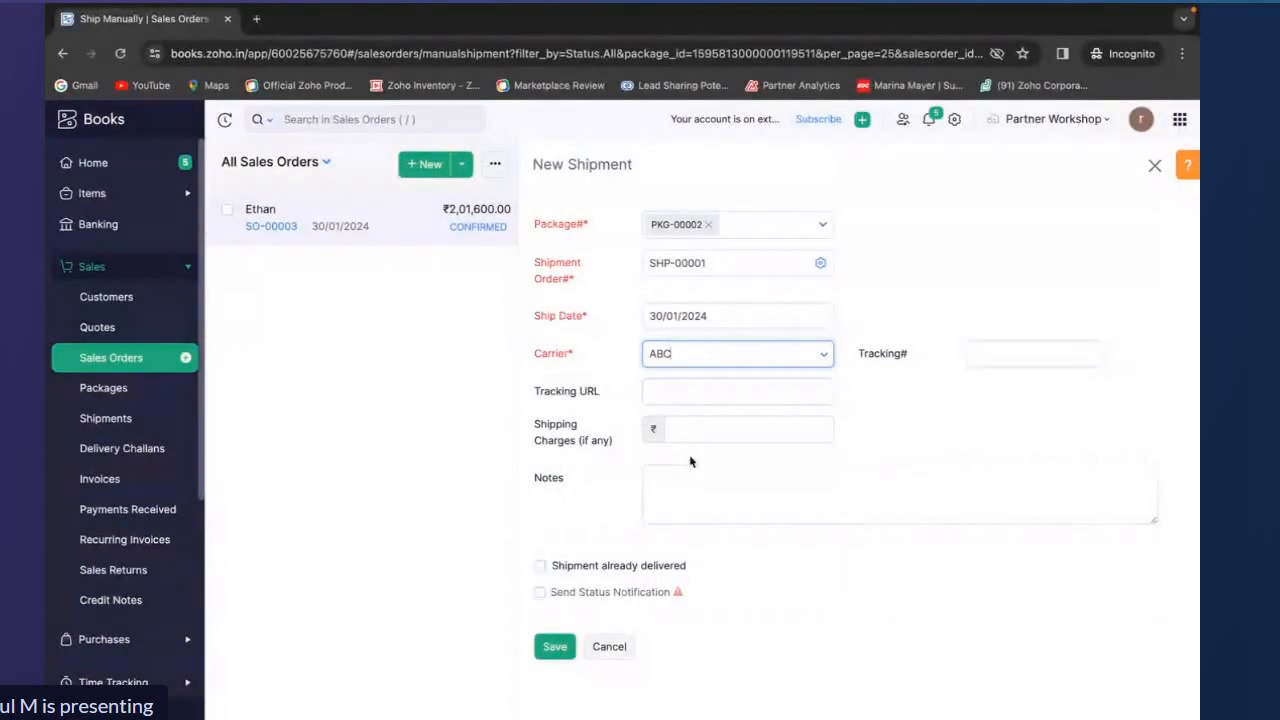
click(569, 650)
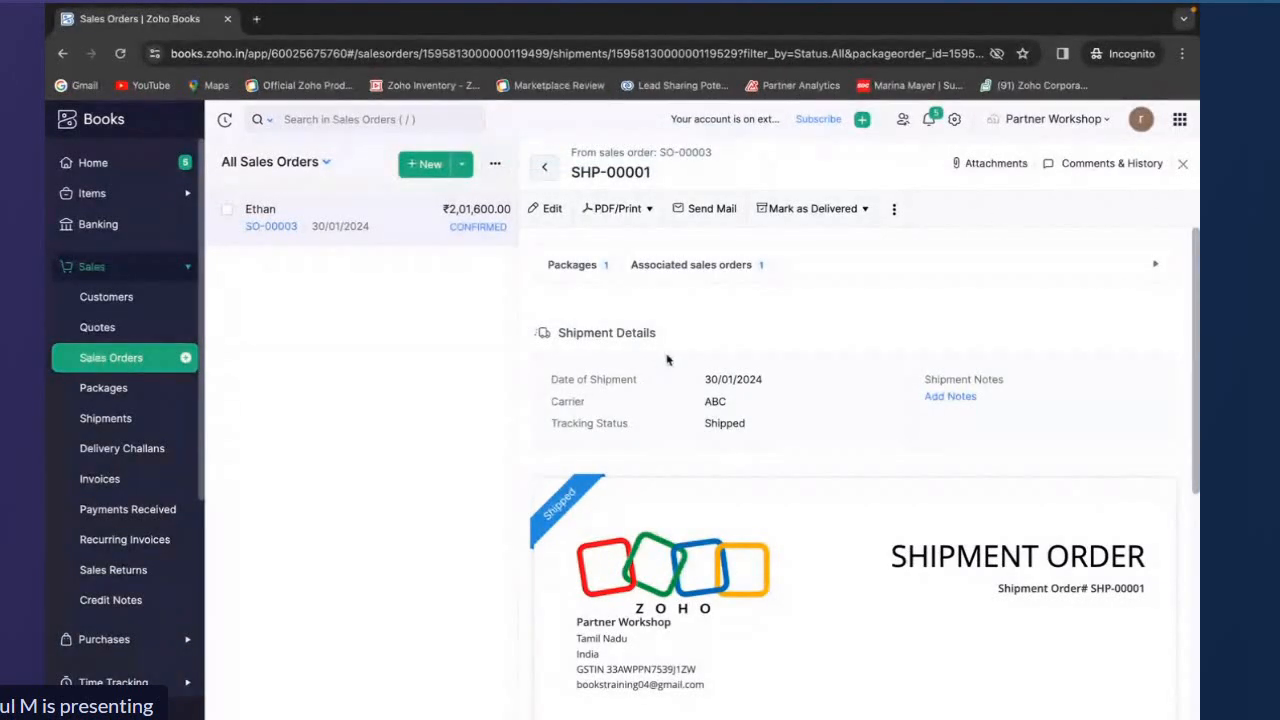
Go back to sales order SO-00003 and start creating an invoice from it
click(555, 184)
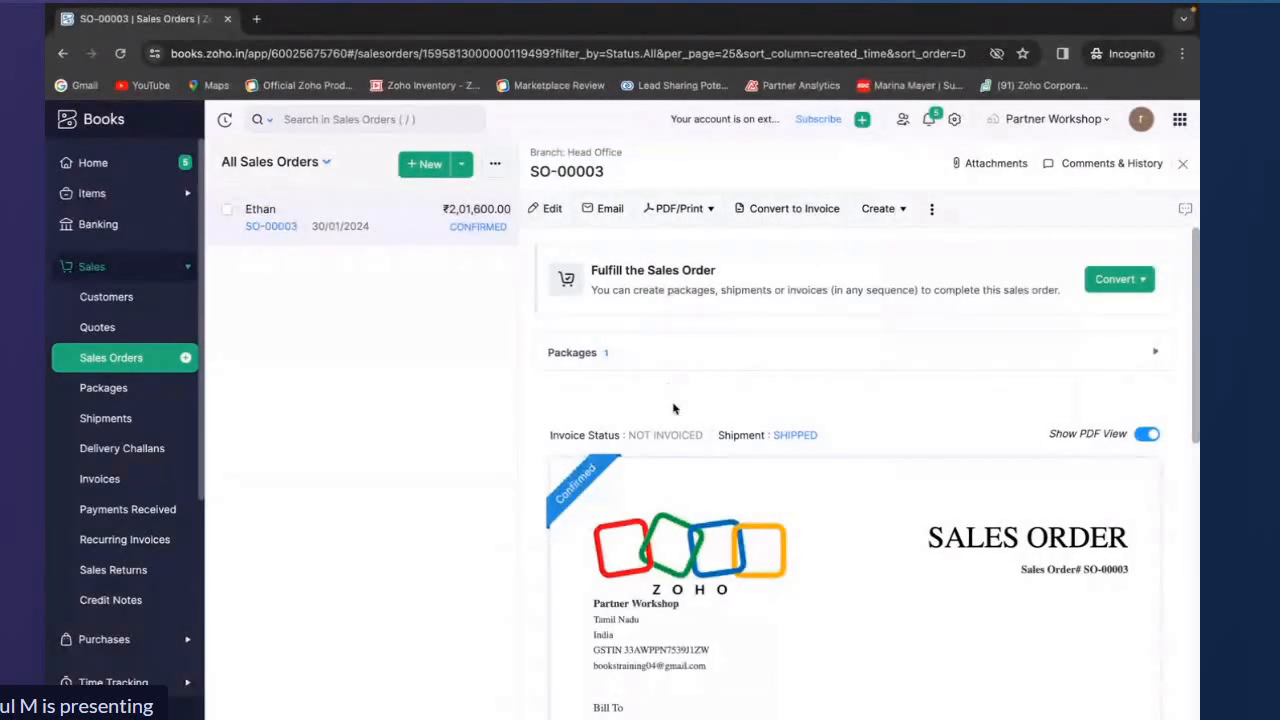
click(878, 218)
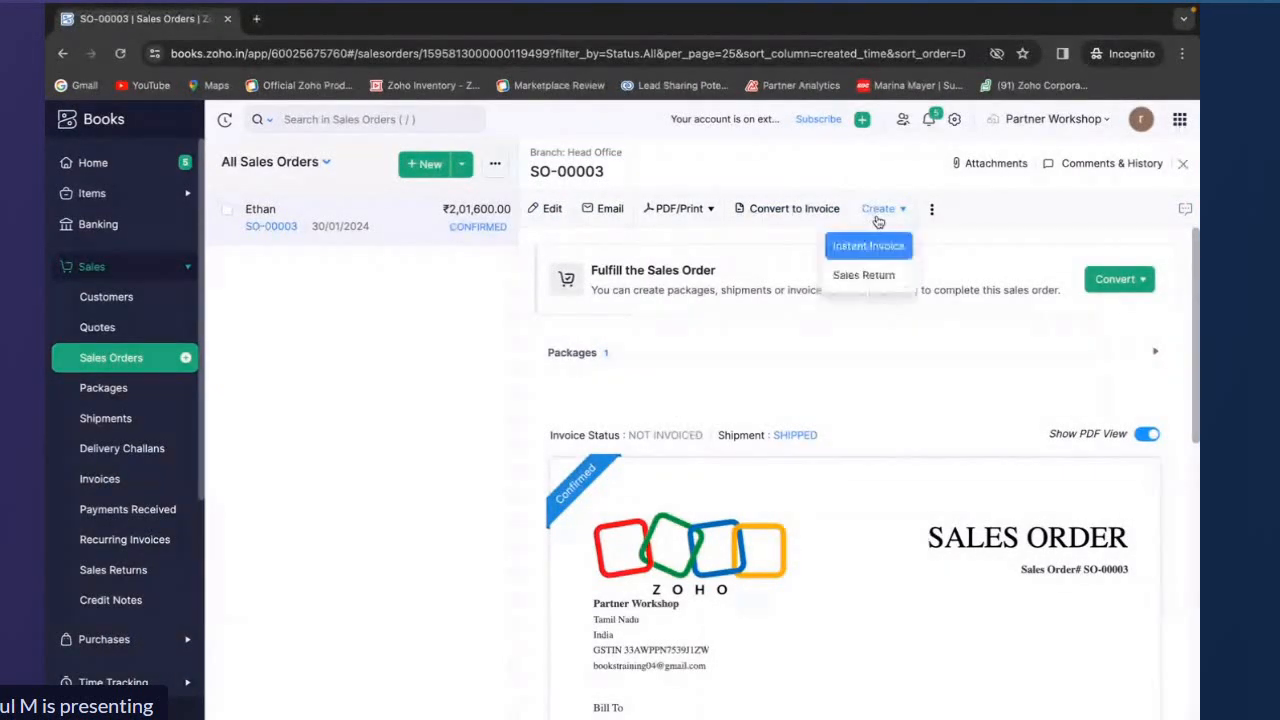
click(868, 245)
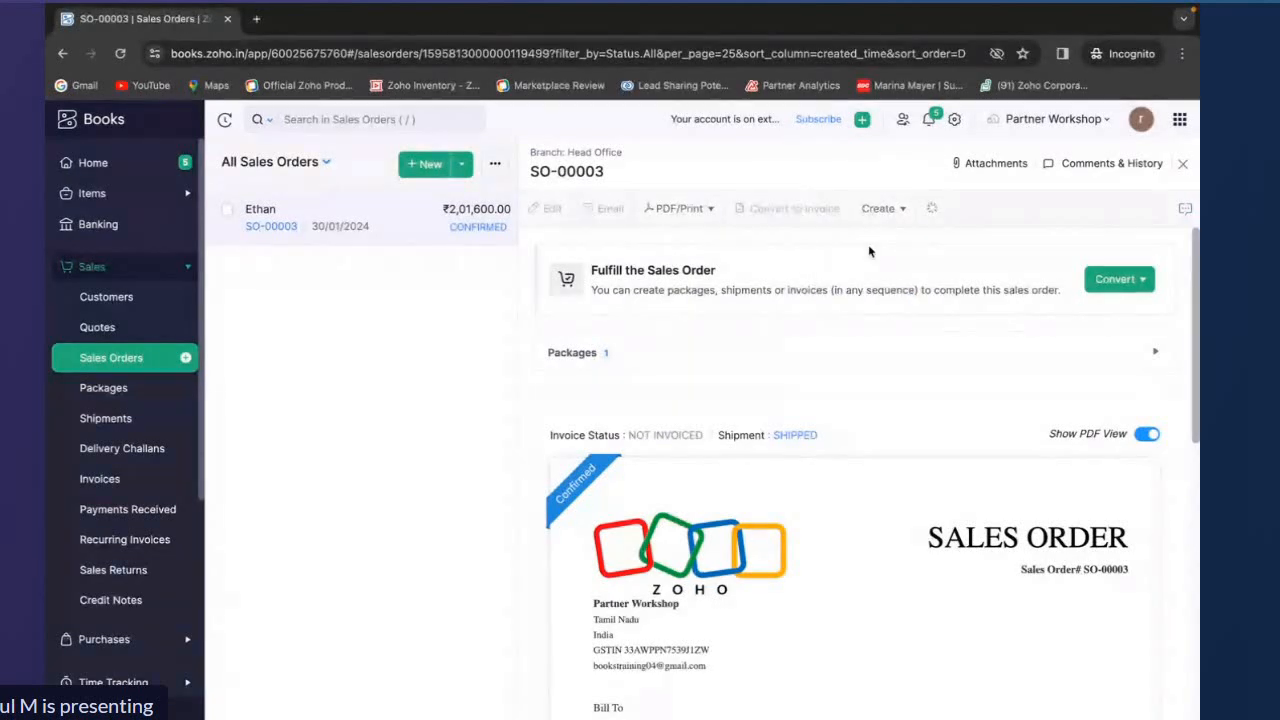
click(803, 209)
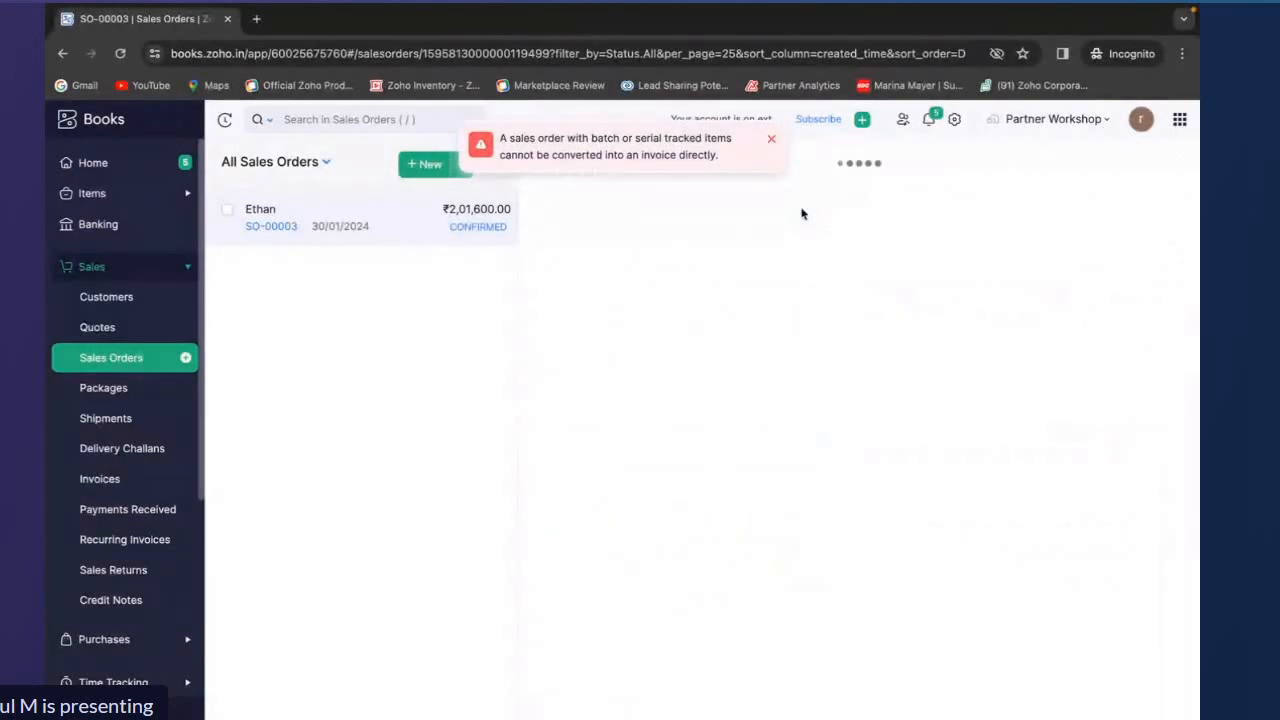
click(771, 140)
Select serial numbers 10 and 6 for the two iphone 15 units on the invoice
scroll(679, 352, down, 1)
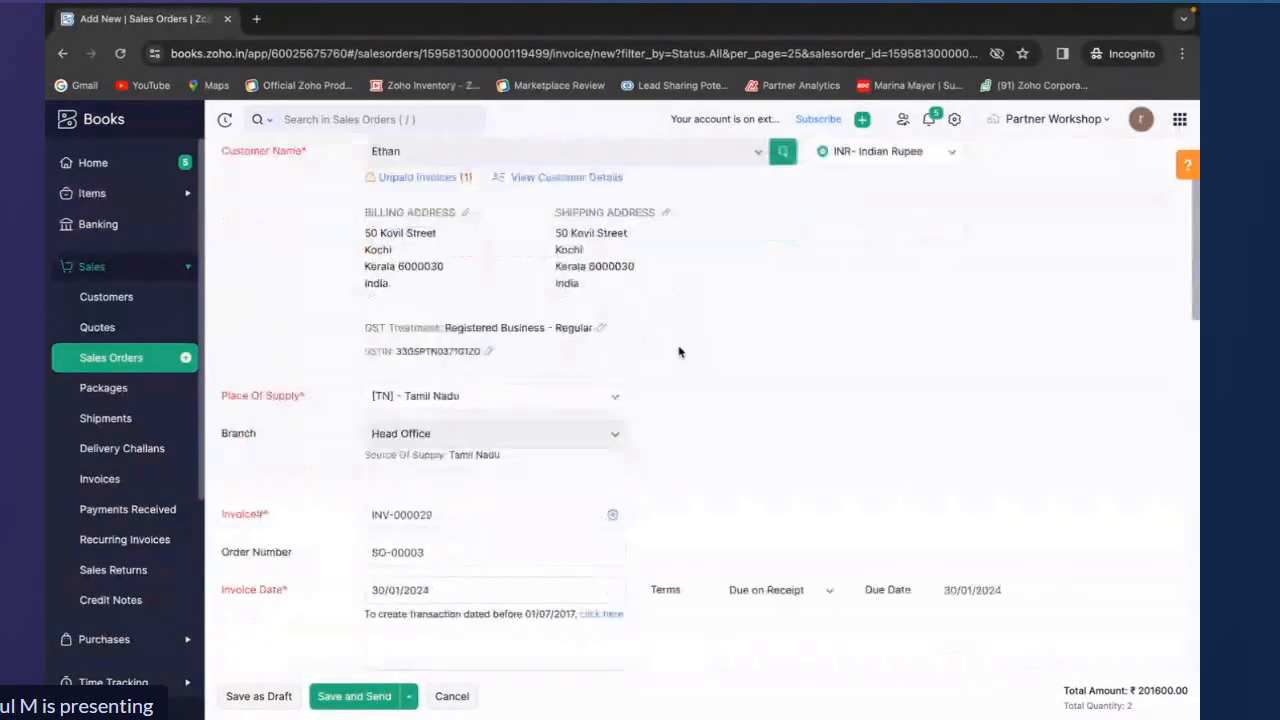
scroll(679, 352, down, 8)
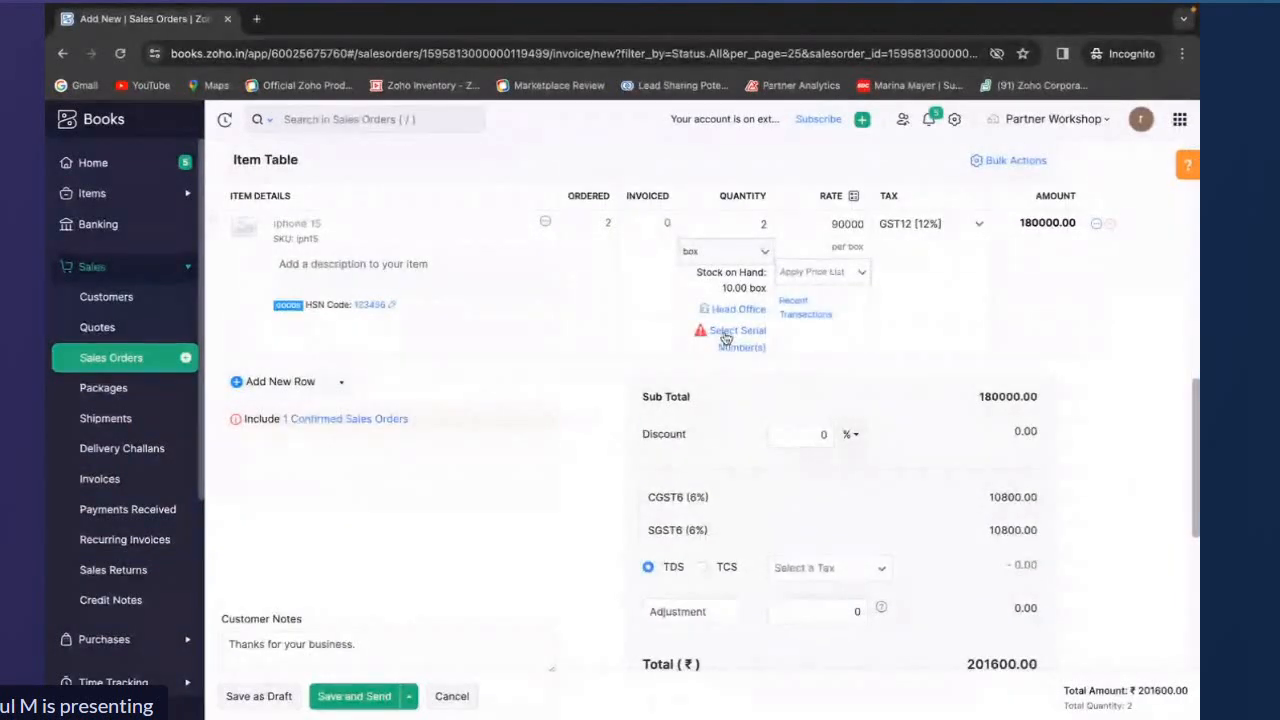
click(726, 336)
click(560, 334)
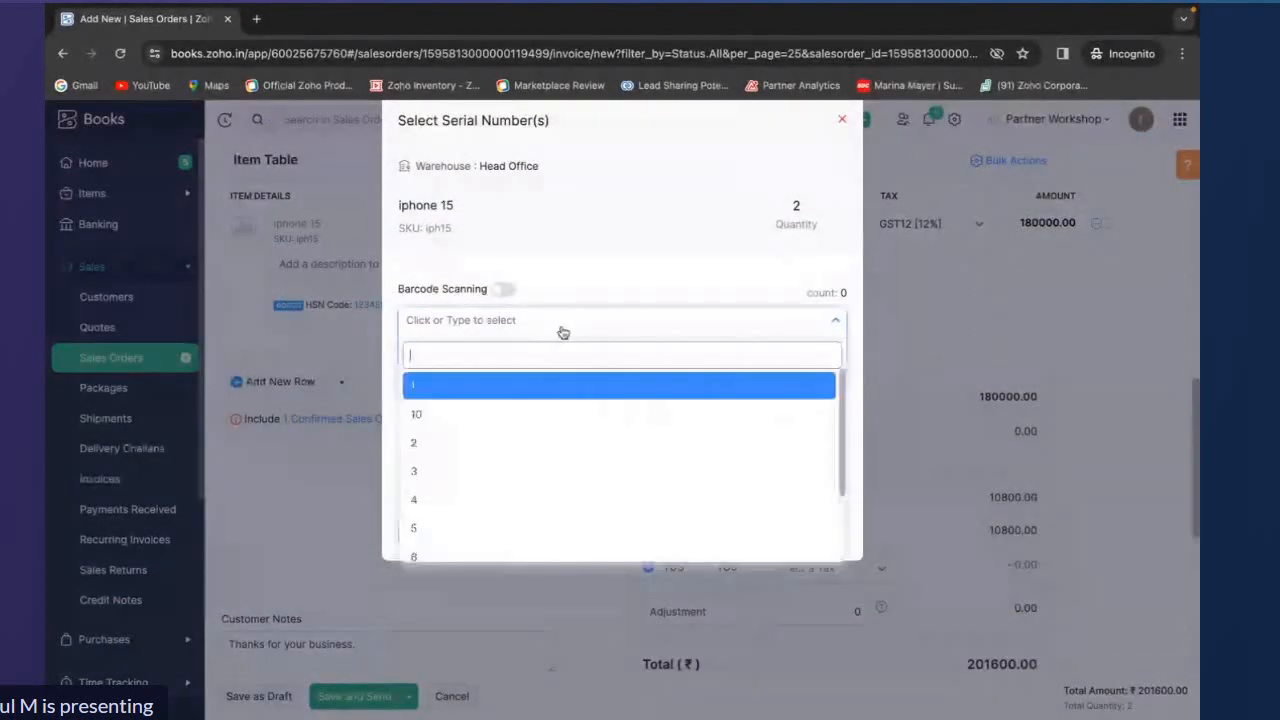
click(499, 420)
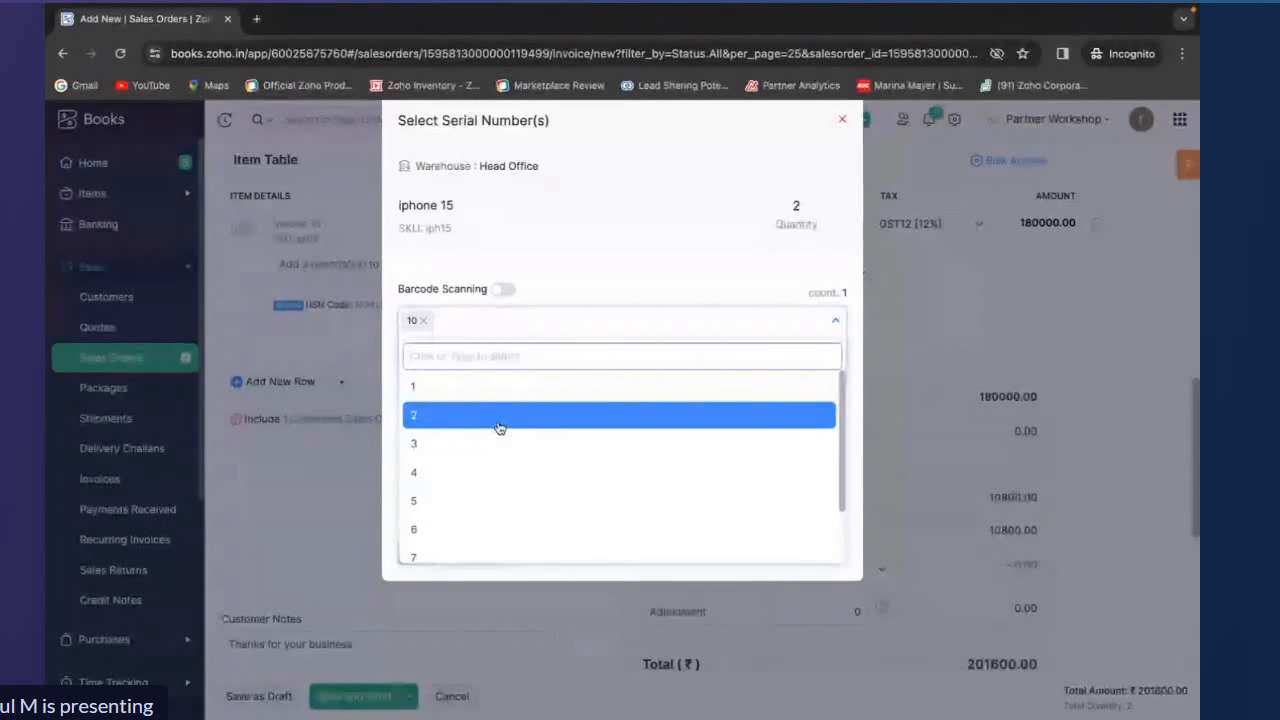
click(489, 512)
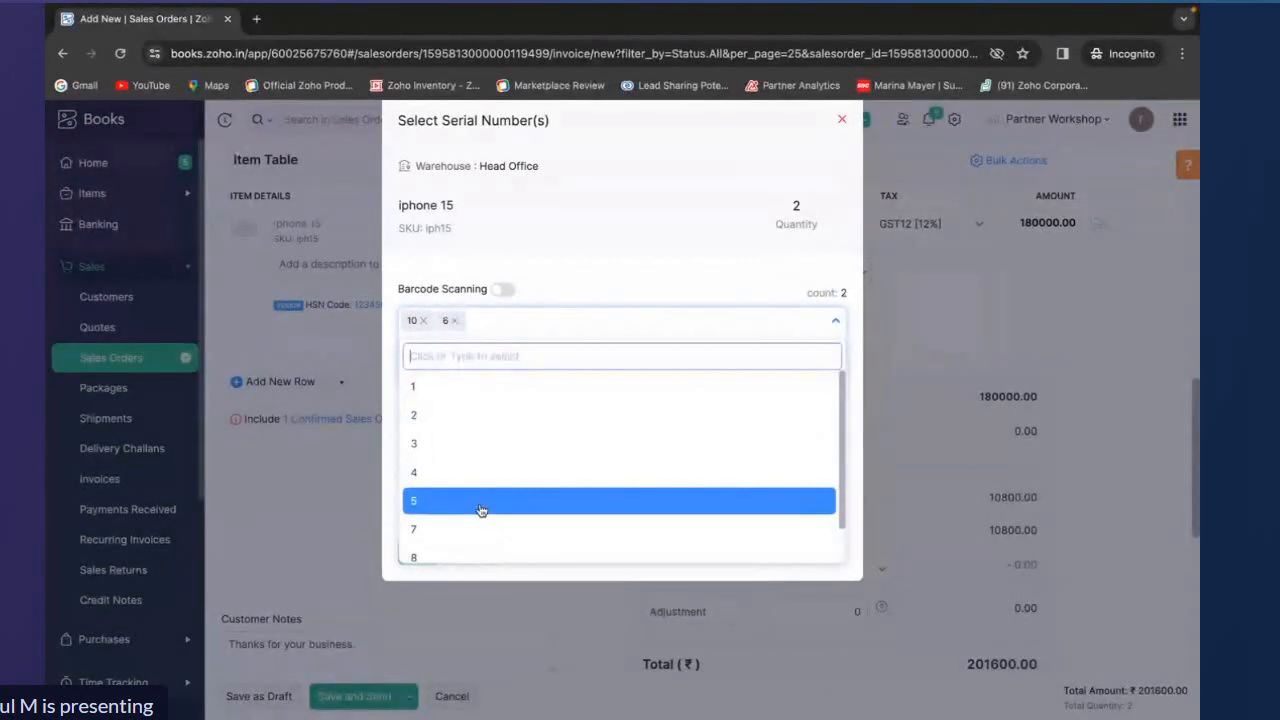
click(312, 489)
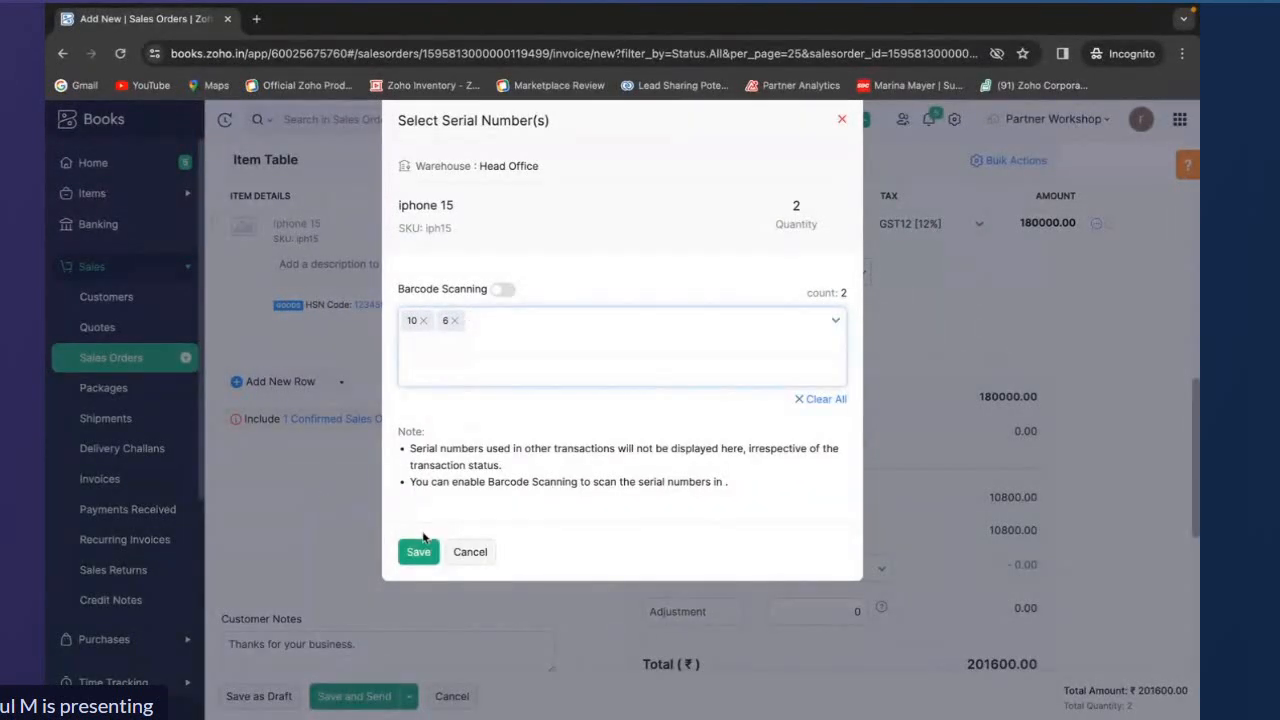
click(420, 552)
Save the invoice and record its payment with the default cash settings
click(282, 703)
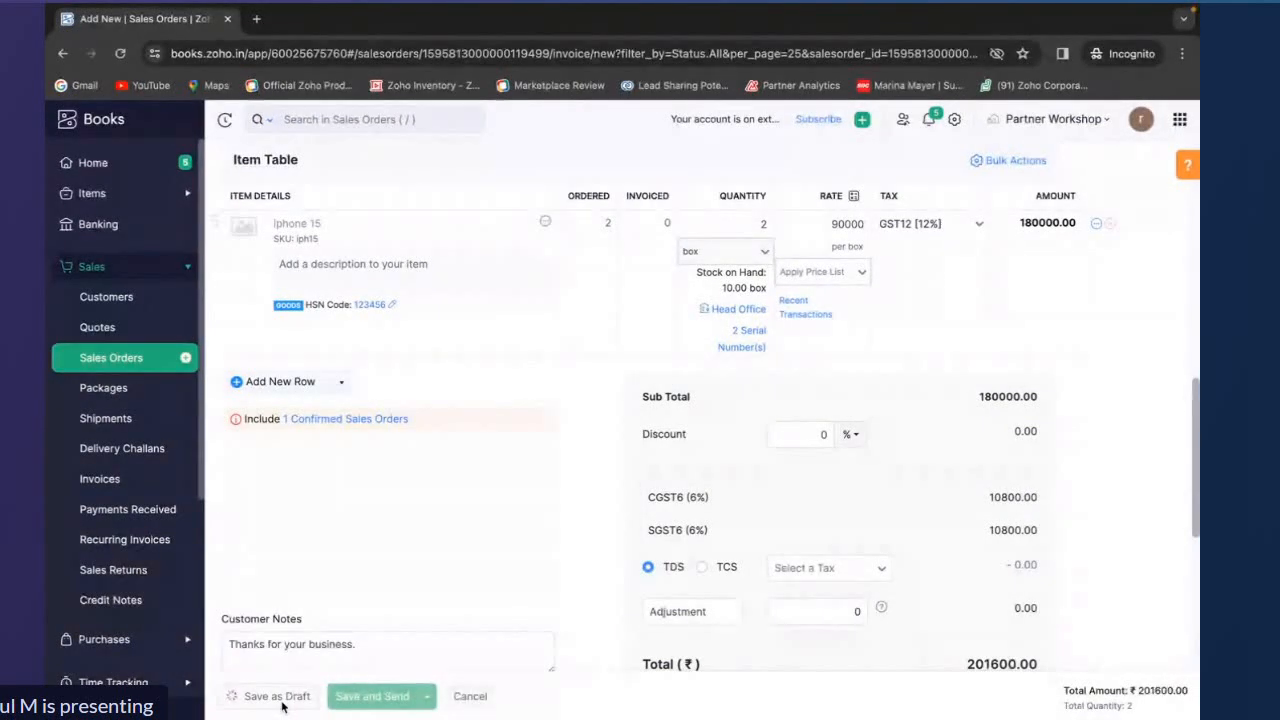
click(1153, 279)
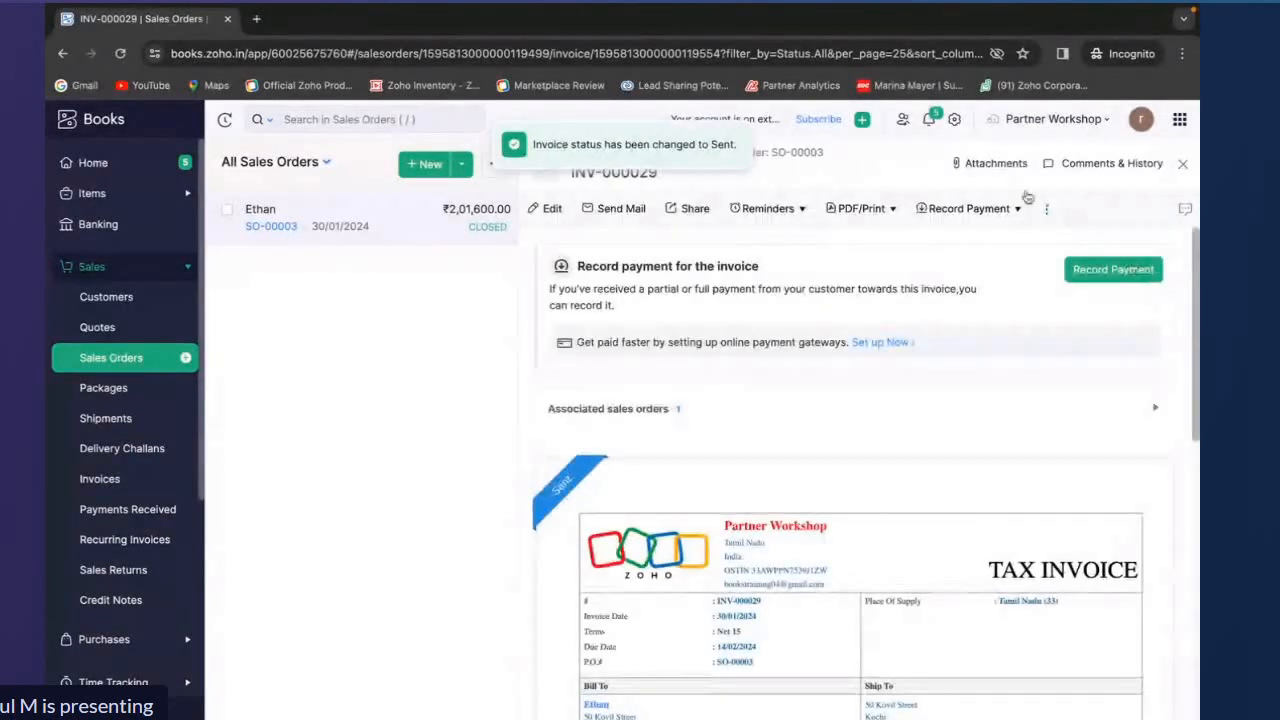
click(966, 208)
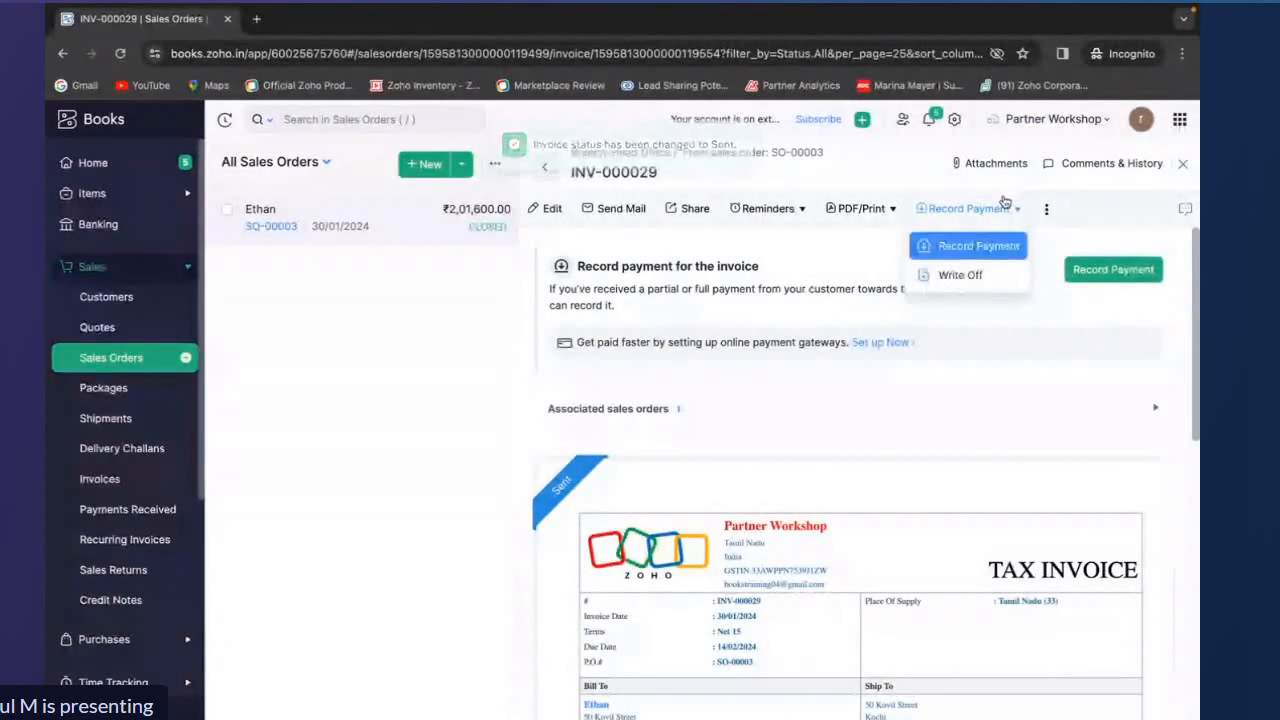
click(988, 248)
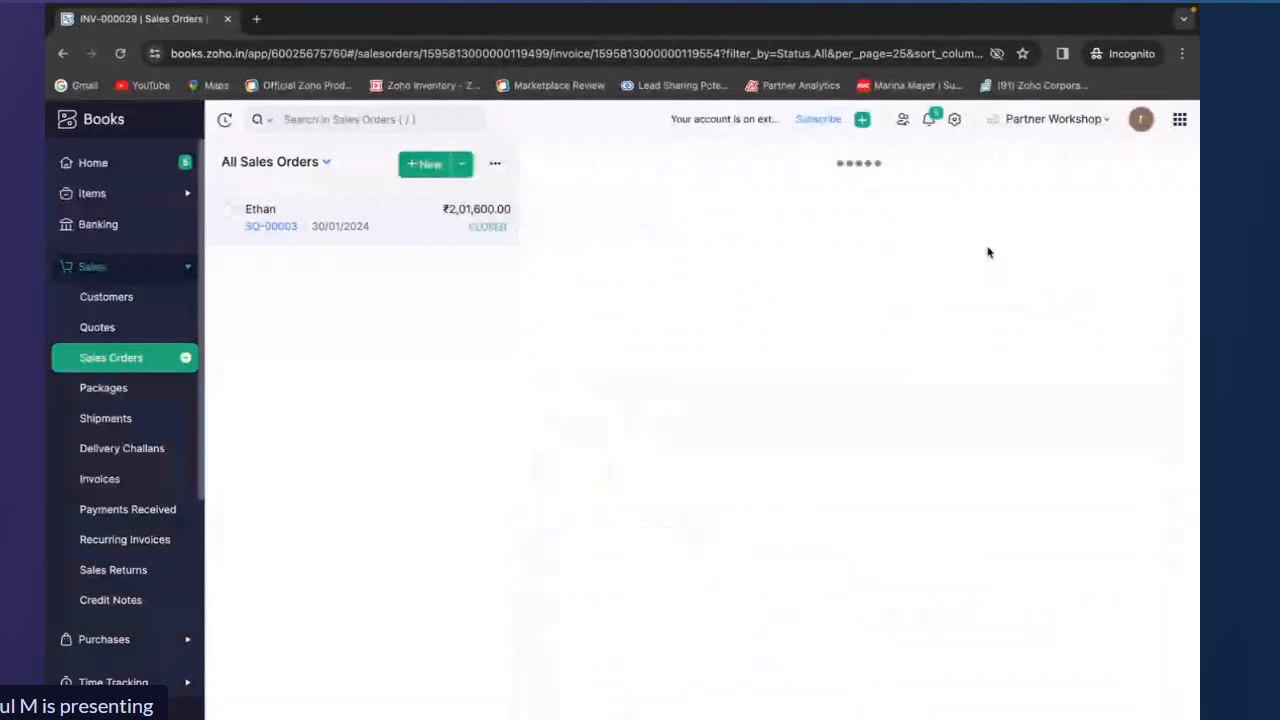
scroll(937, 390, down, 3)
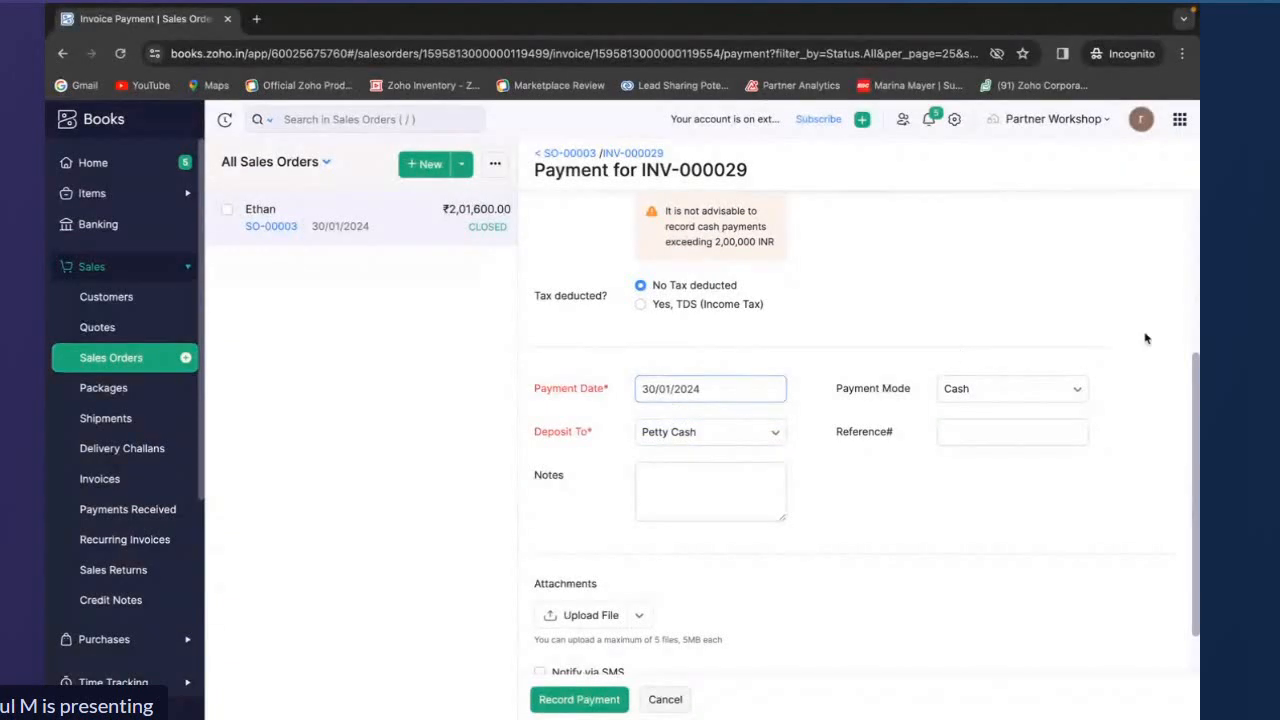
click(643, 472)
scroll(643, 475, down, 1)
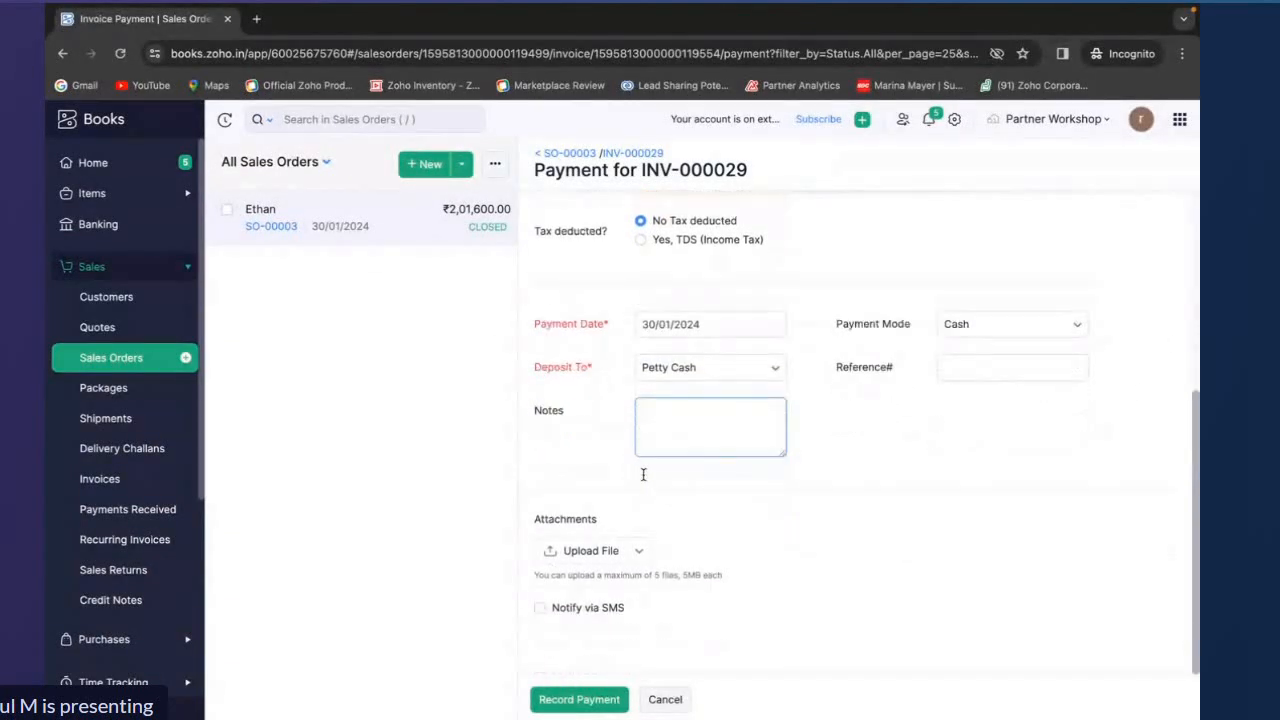
click(586, 700)
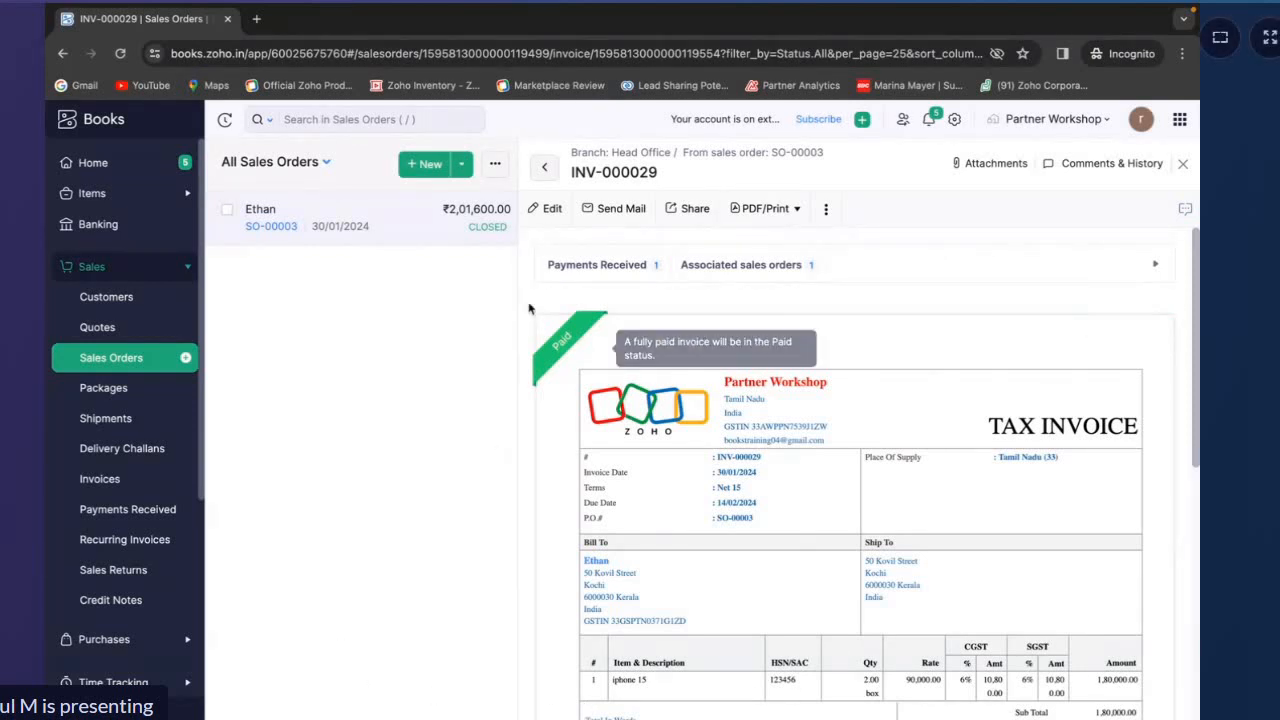
Return to sales order SO-00003 and check its invoice and shipment status
click(540, 170)
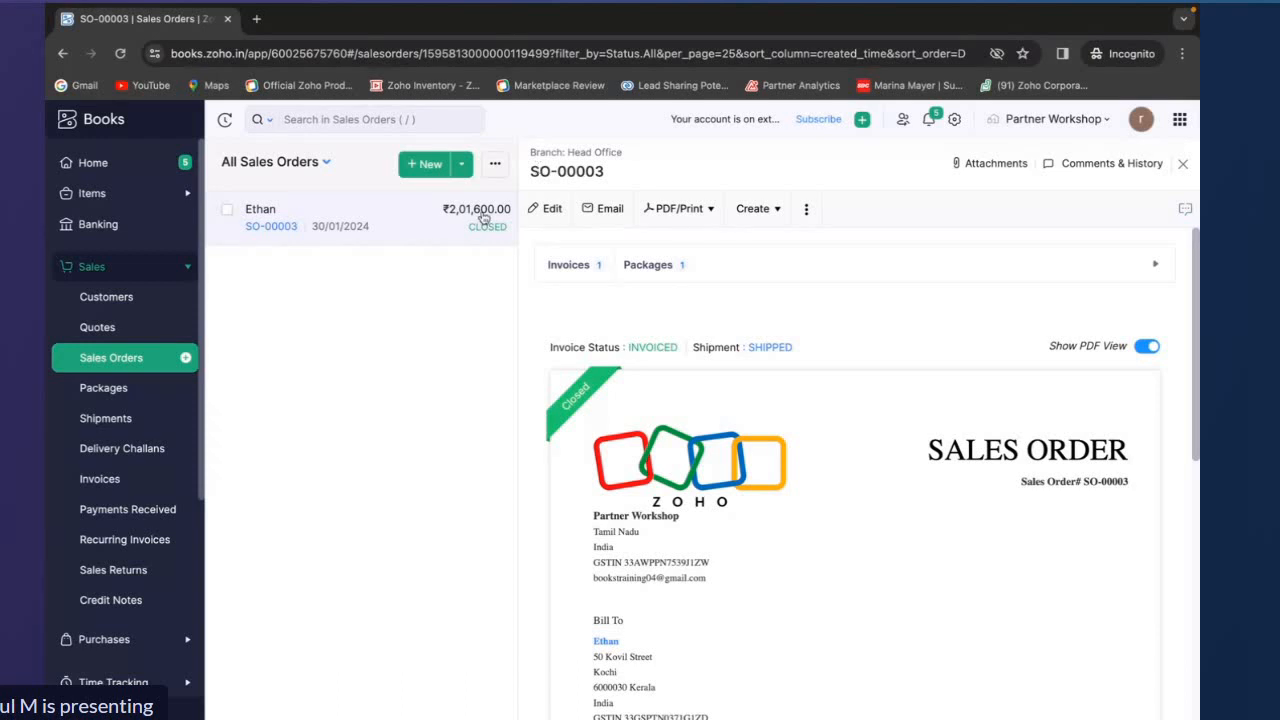
click(1182, 165)
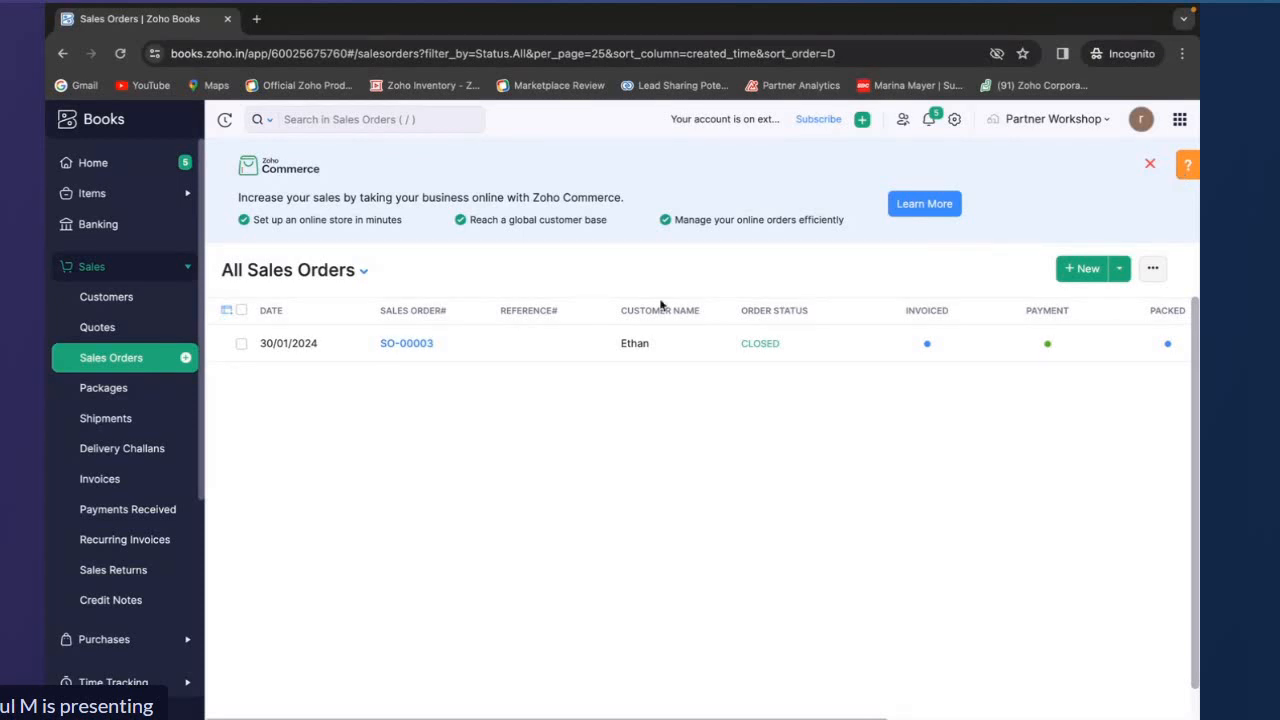
click(532, 340)
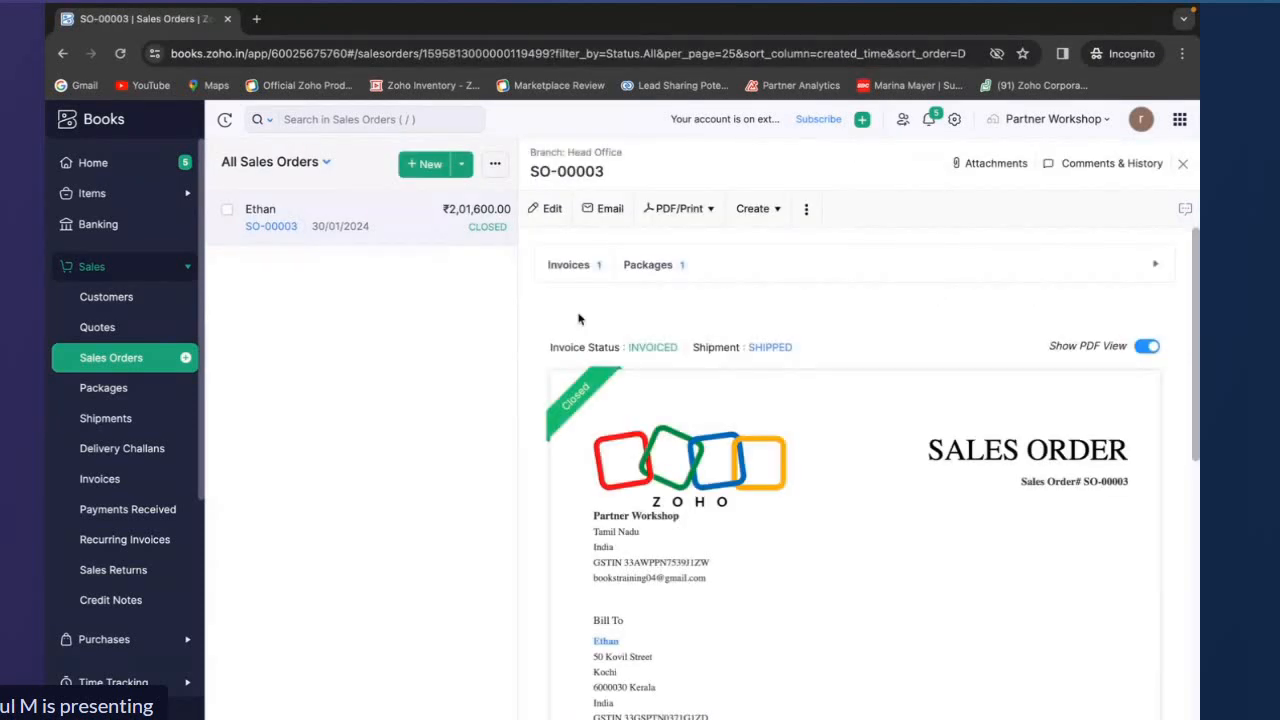
Create a sales return from sales order SO-00003 and enter the reason "Damaged during shipping"
click(751, 212)
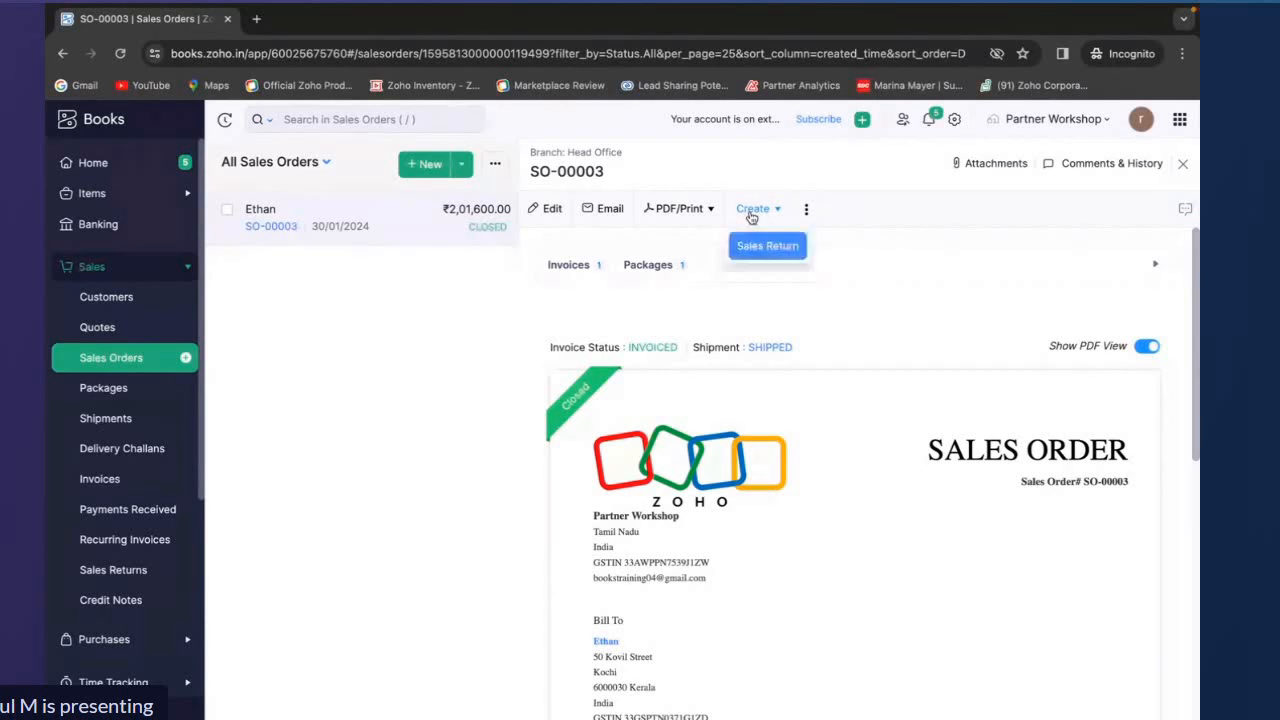
click(764, 243)
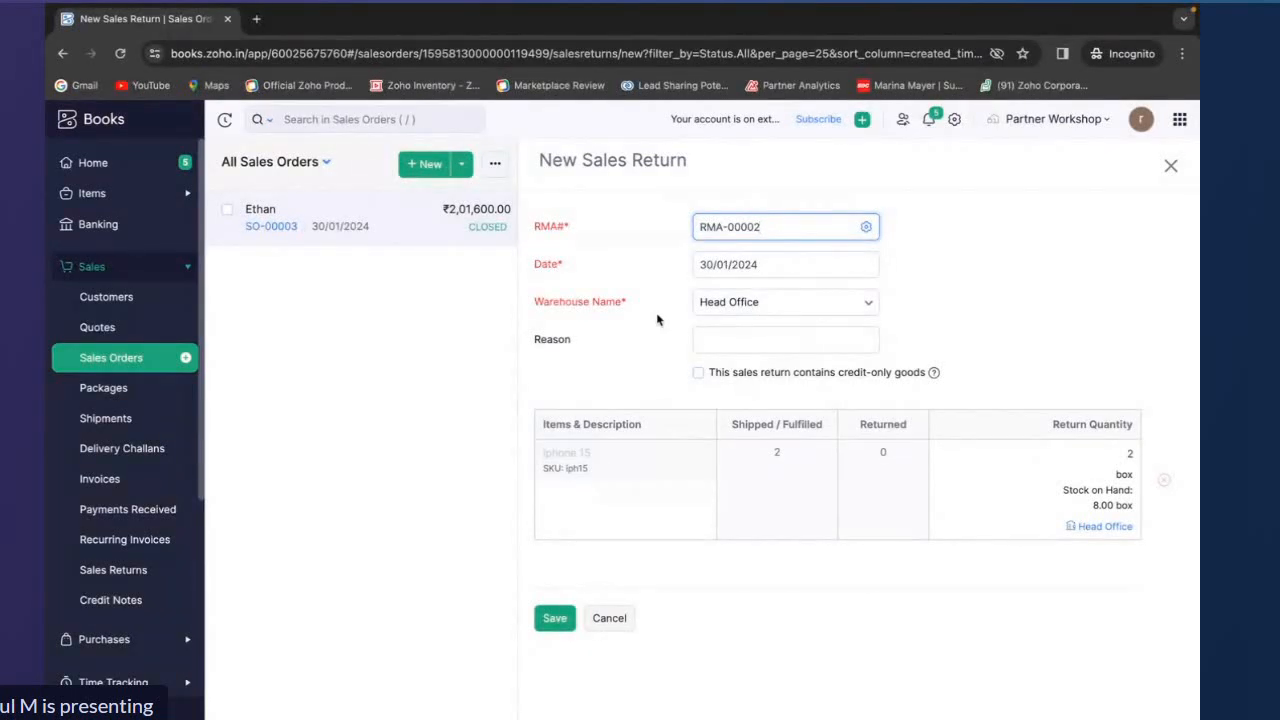
drag(530, 244, 577, 267)
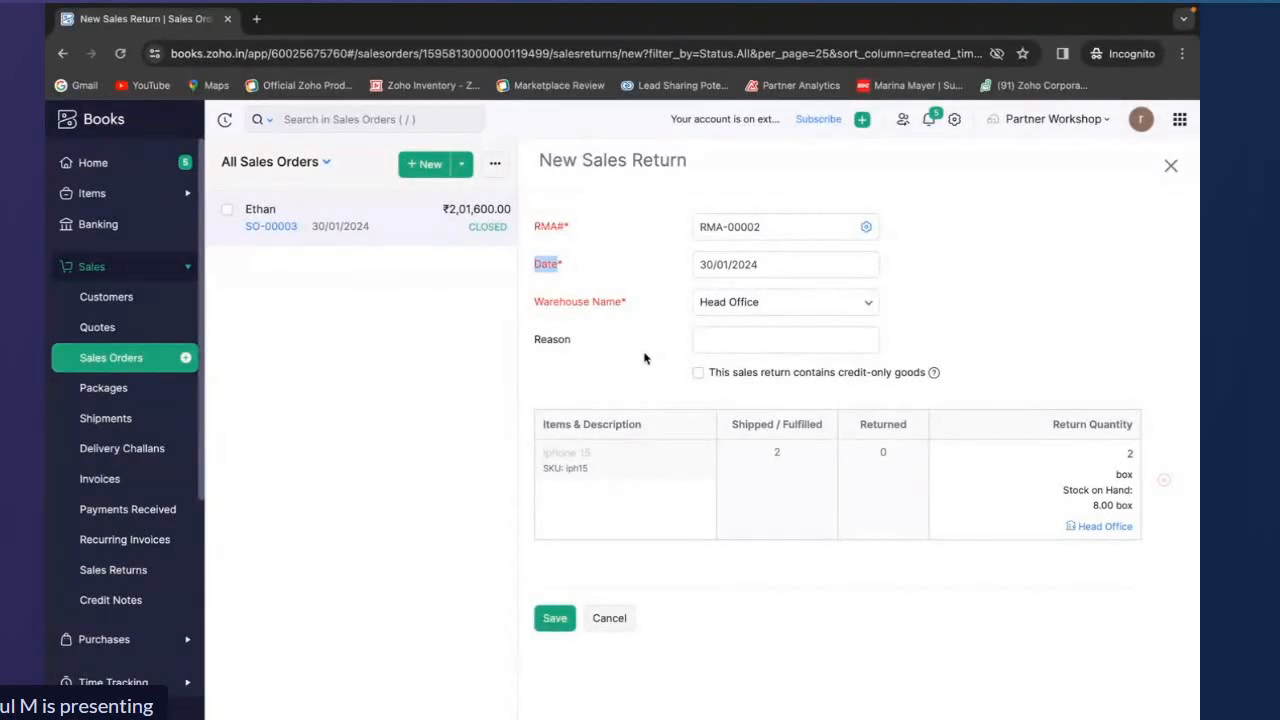
drag(520, 340, 605, 342)
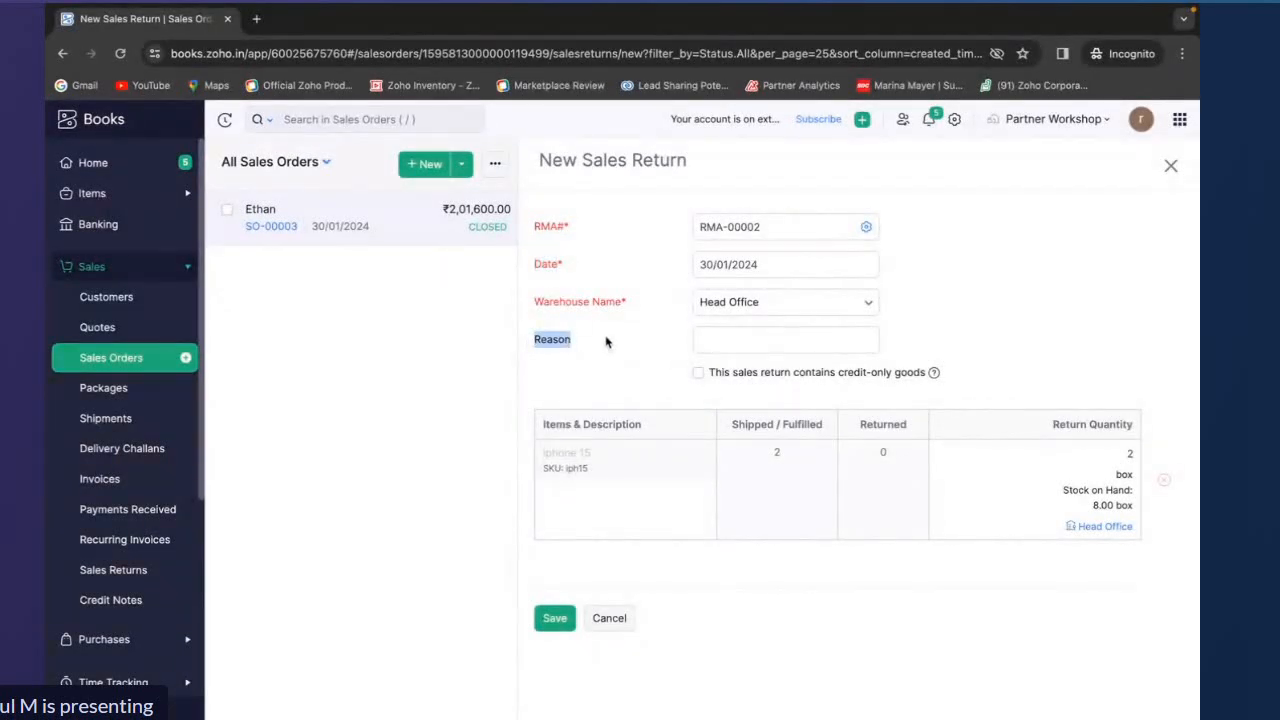
click(757, 335)
text(Dam)
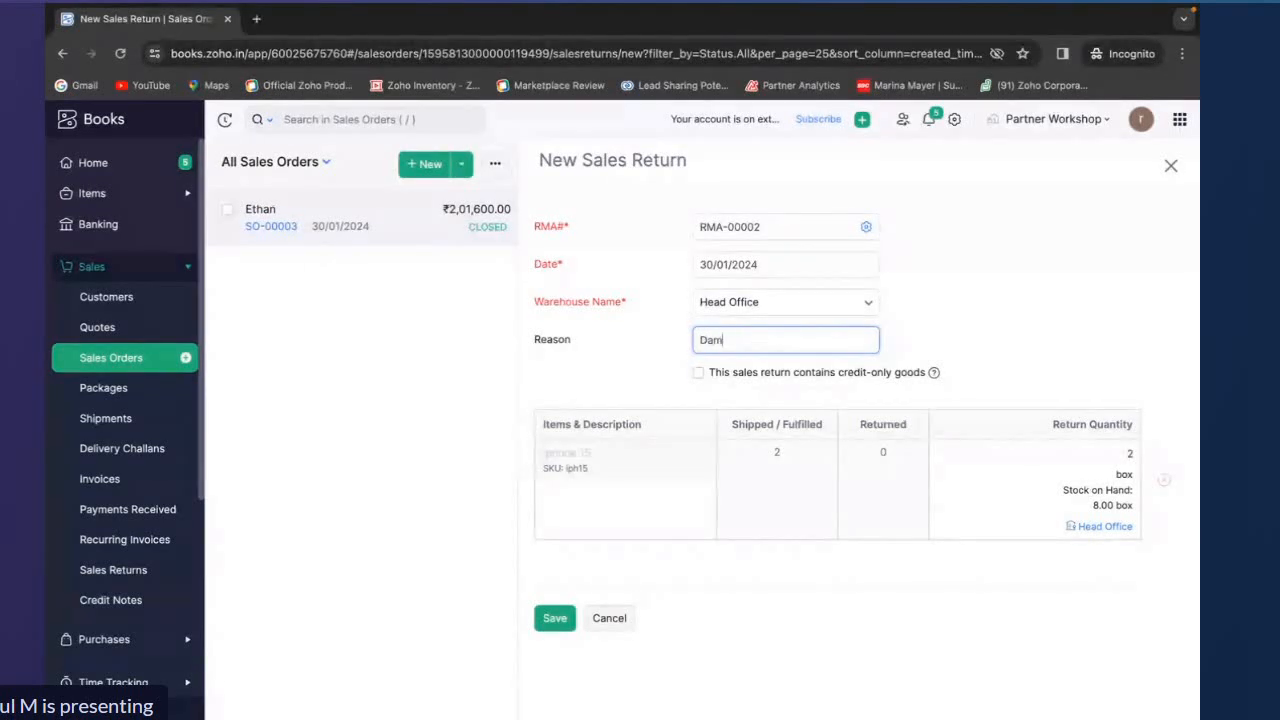
text(aged f)
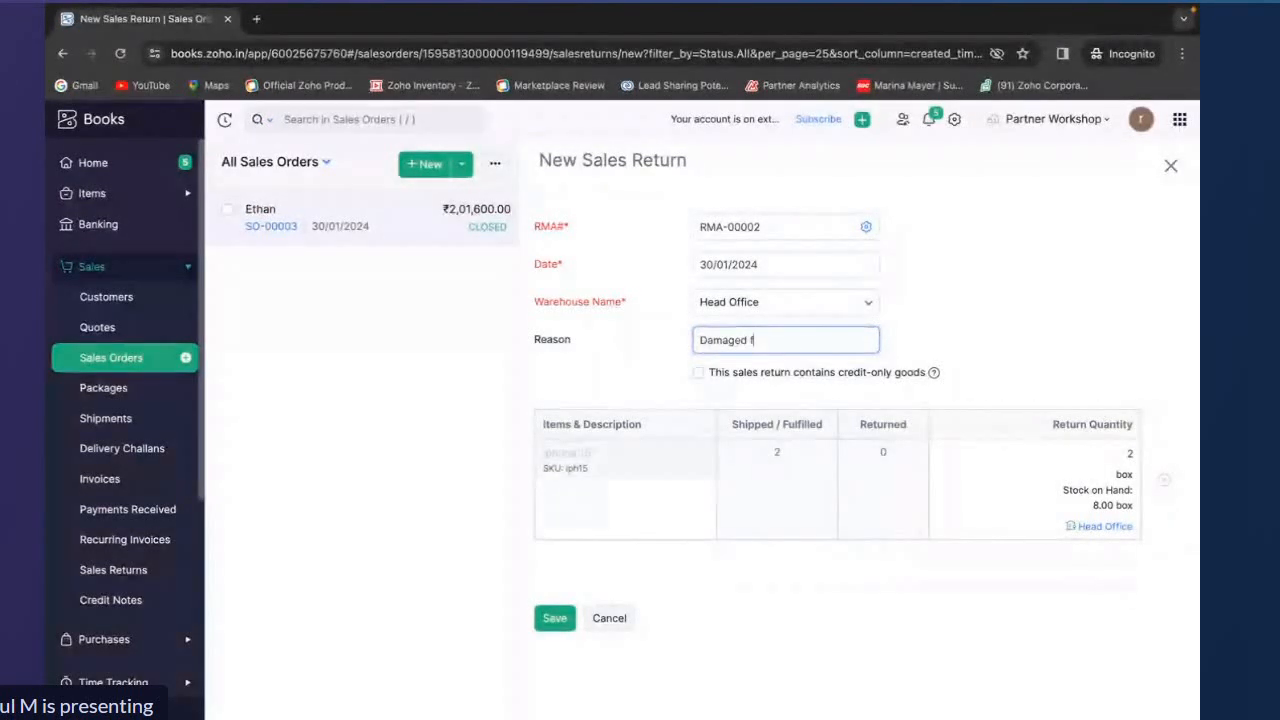
key(BackSpace)
text(during )
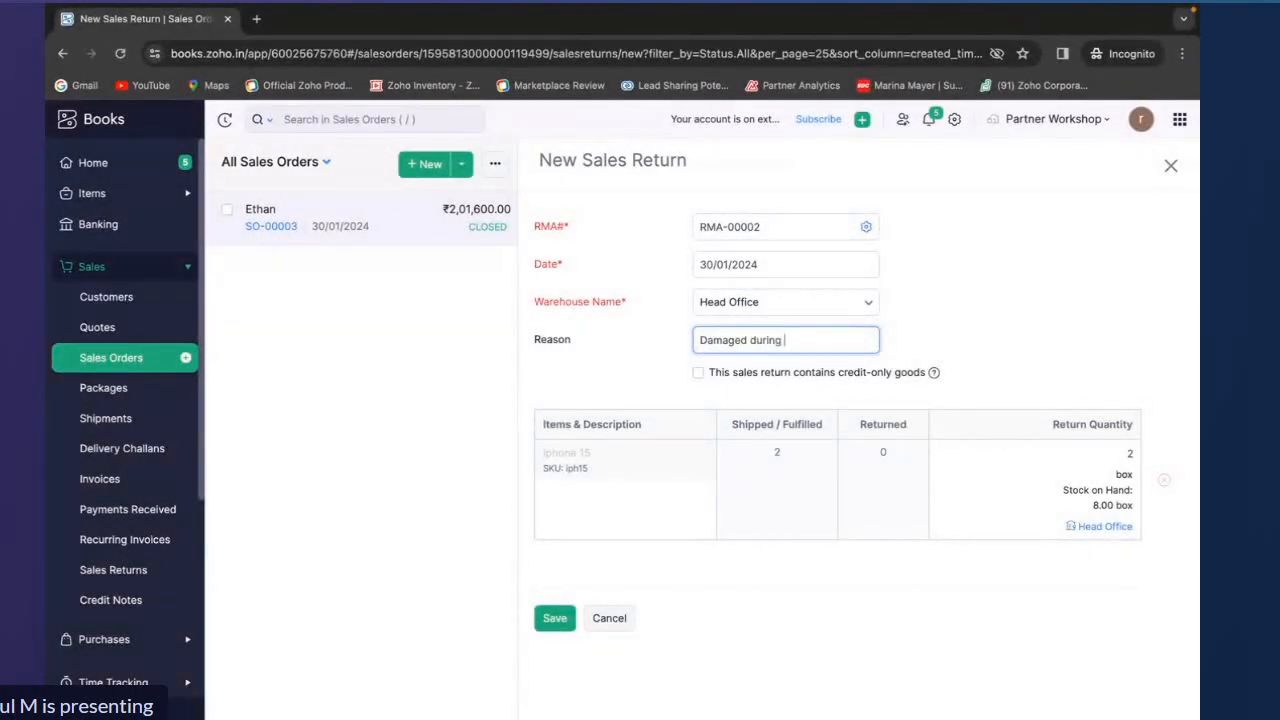
text(shipping)
drag(705, 374, 947, 382)
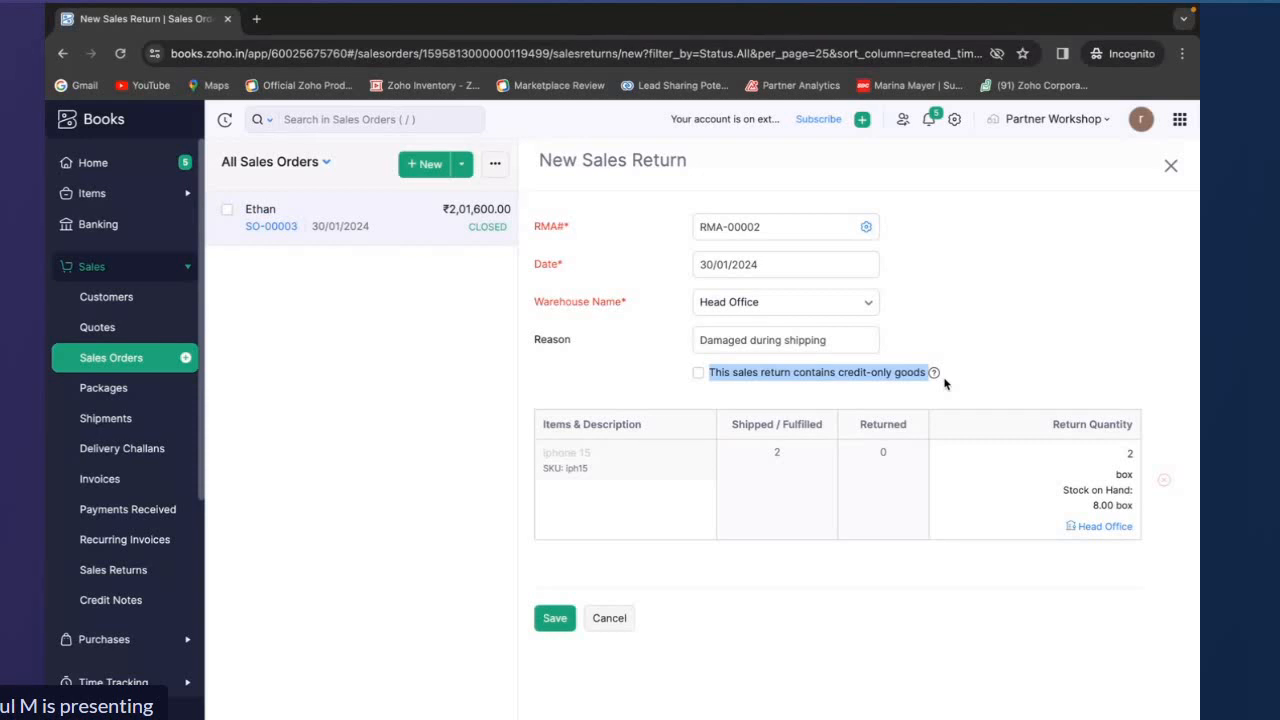
click(699, 373)
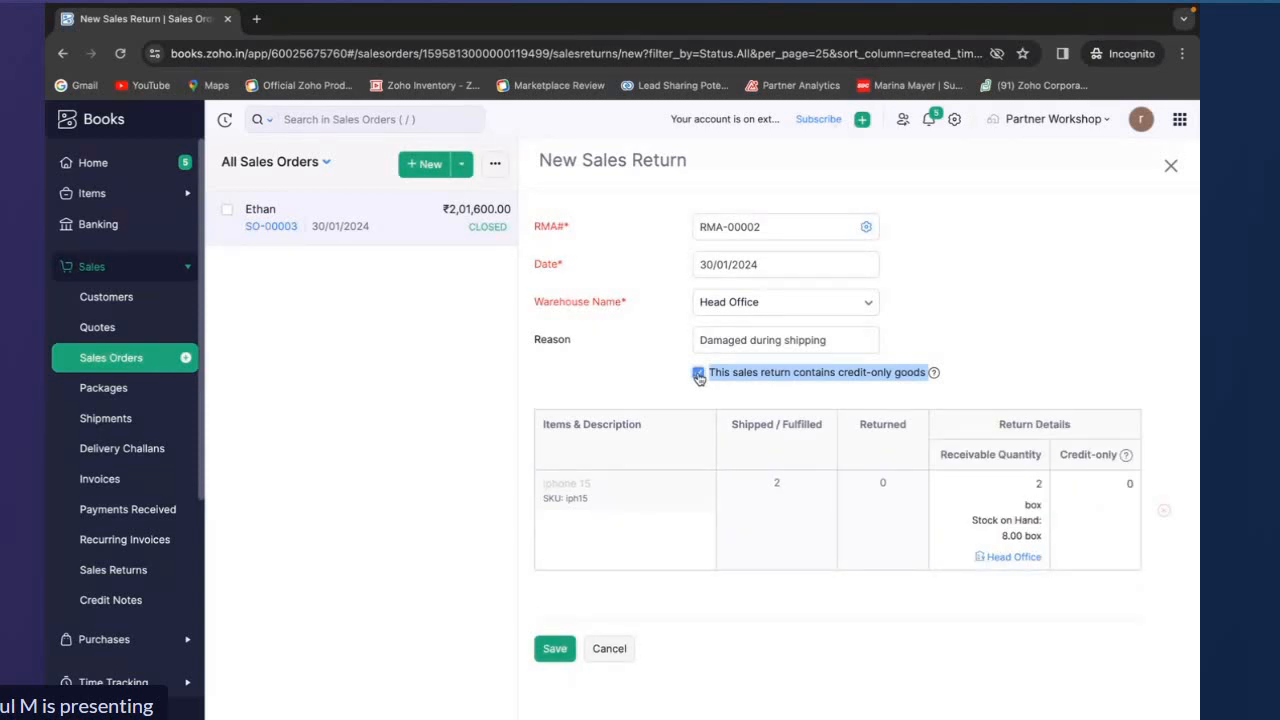
click(699, 374)
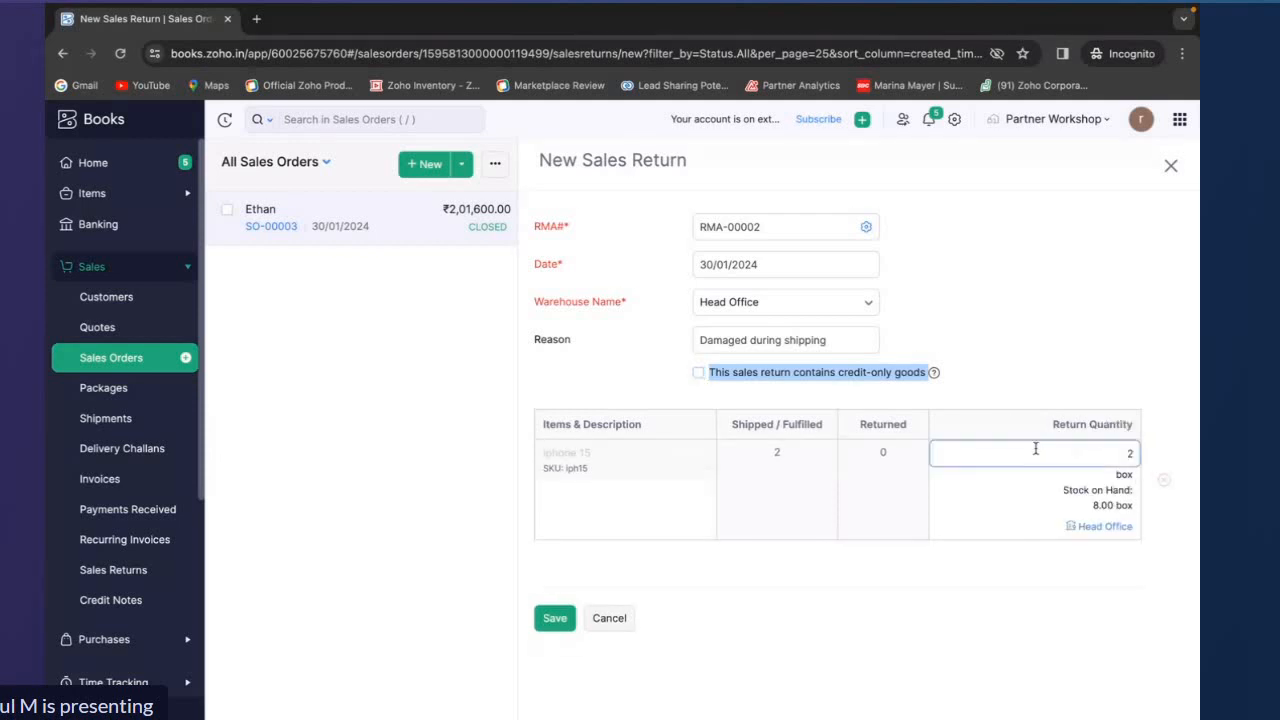
Set the iphone 15 return quantity to 1 and save the sales return
click(1130, 452)
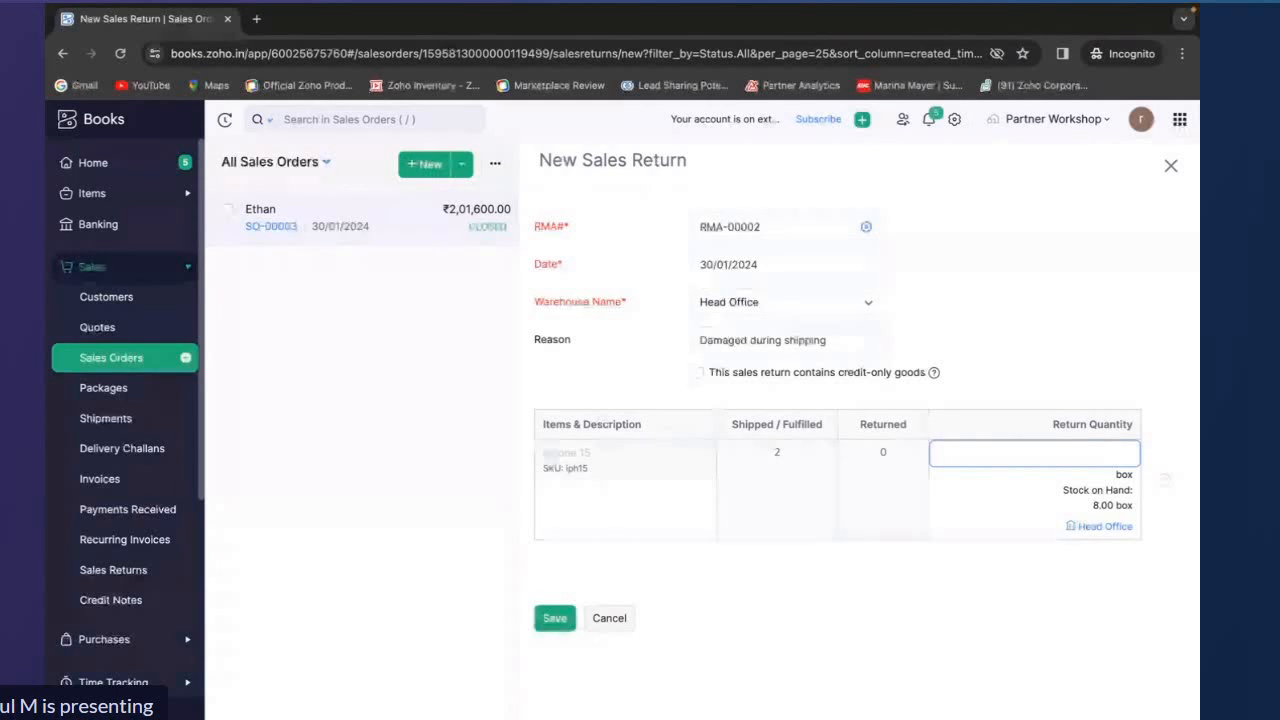
text(1)
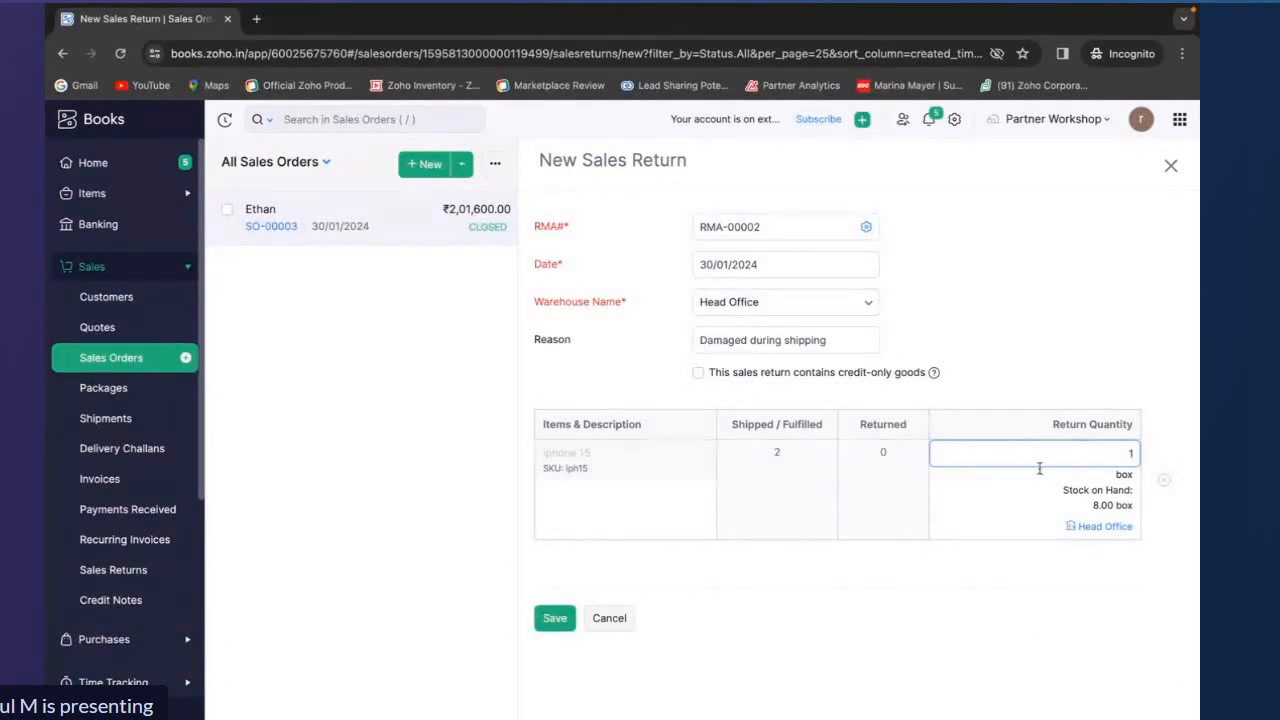
click(552, 622)
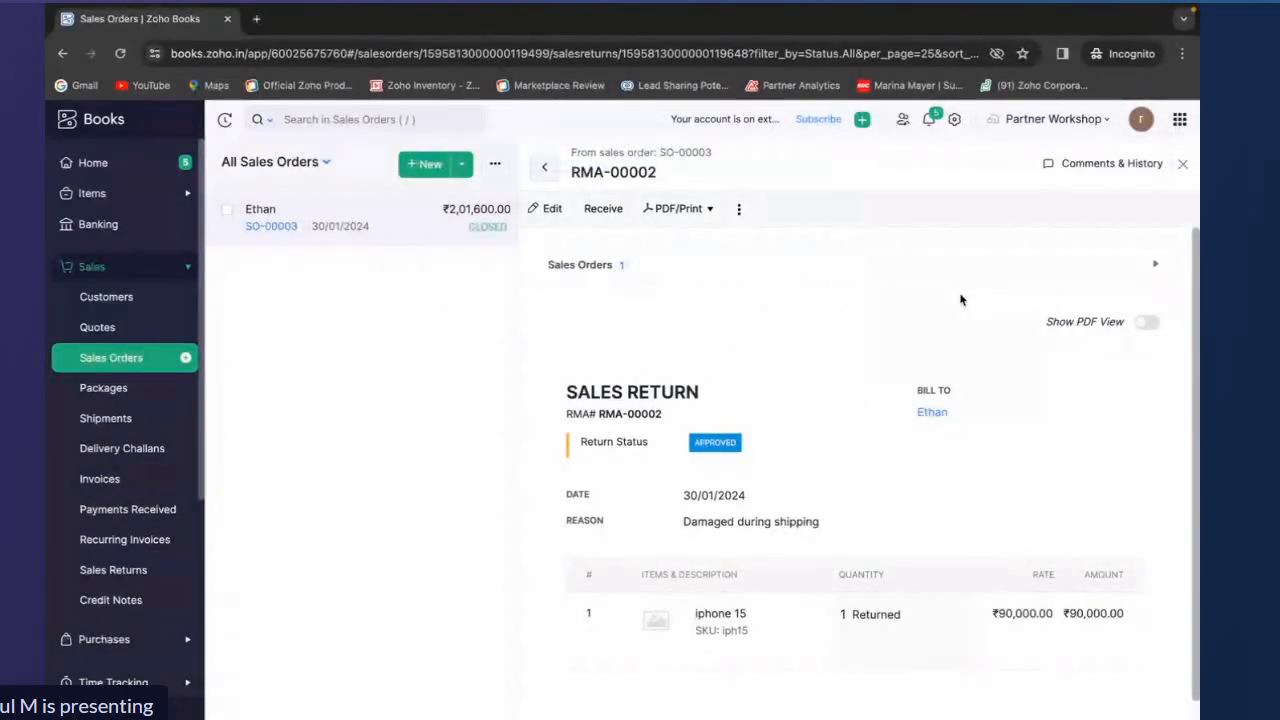
Receive the returned iphone 15 unit for RMA-00002 and close the return receipt
click(604, 210)
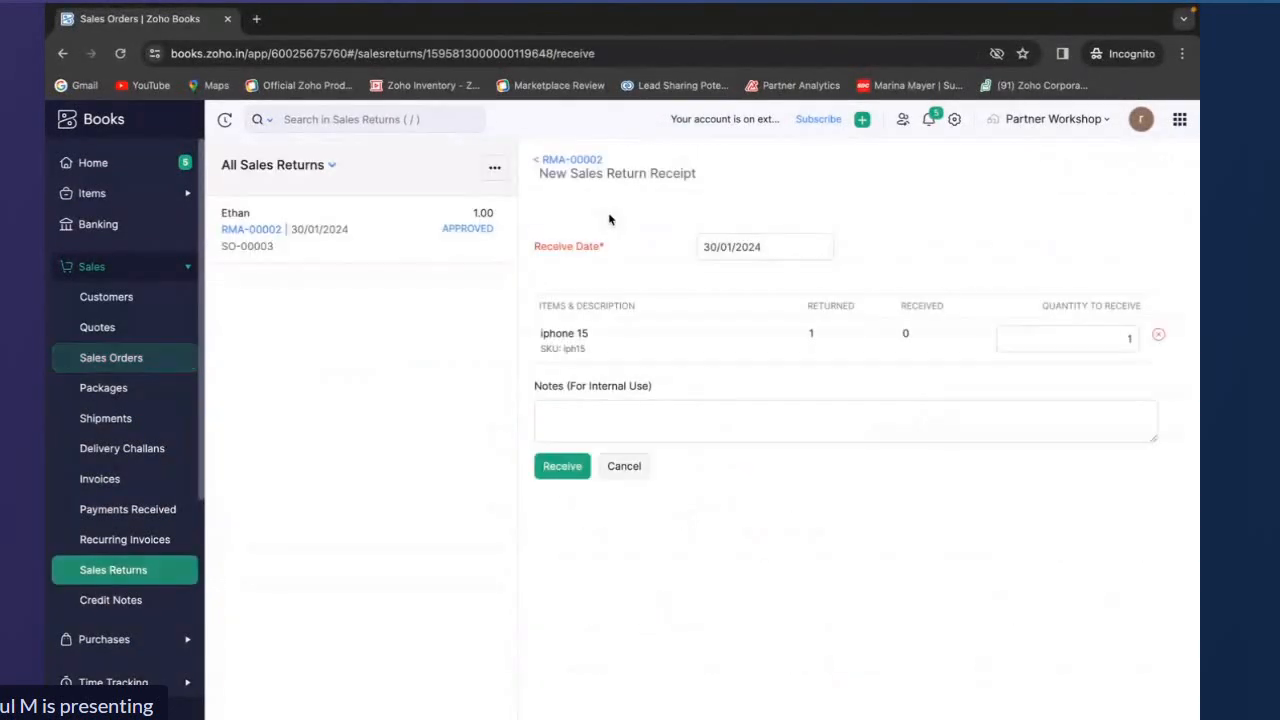
click(566, 467)
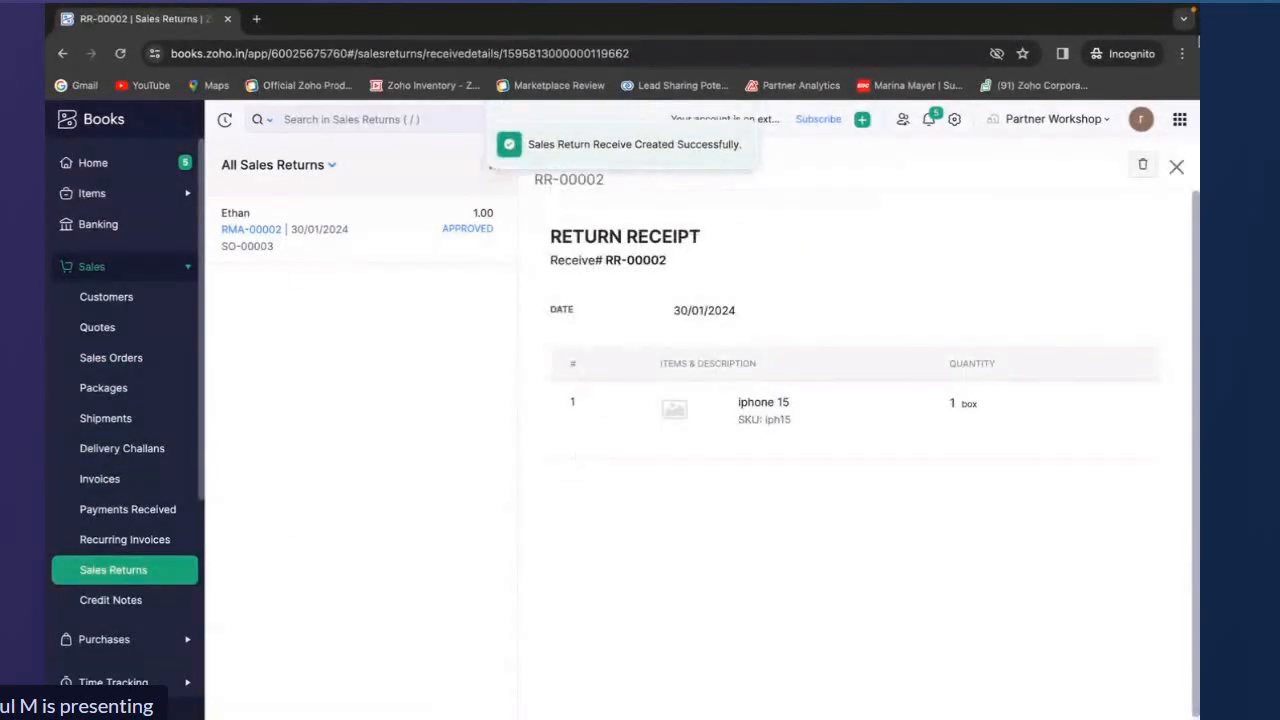
click(1177, 165)
Create a credit note from the sales return, add serial number 10 to the iphone 15, and save it as open
click(645, 210)
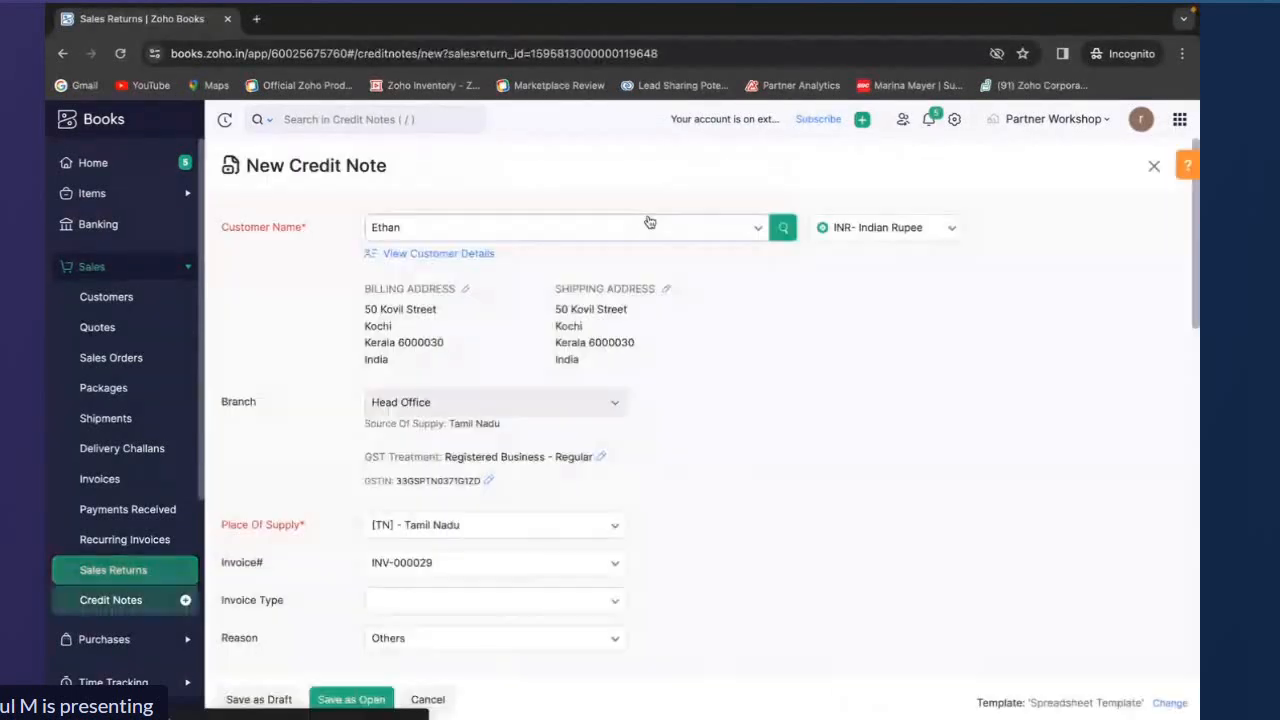
scroll(630, 445, down, 4)
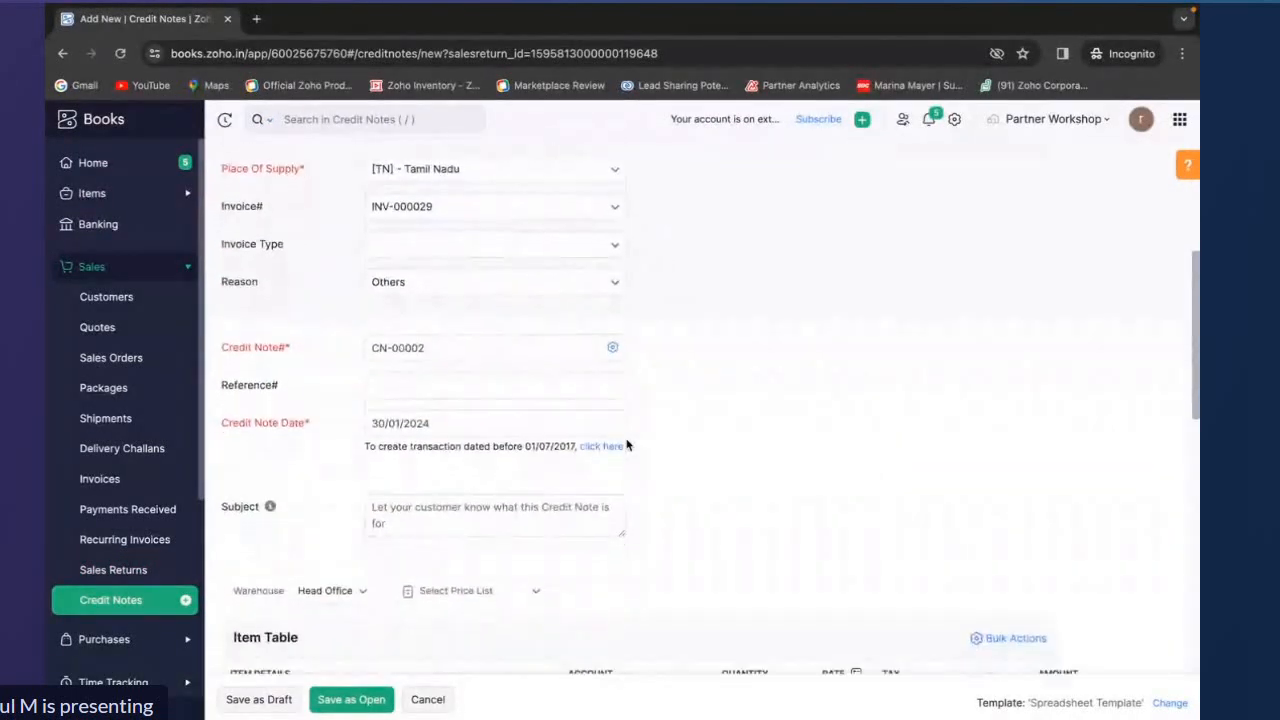
scroll(627, 444, down, 3)
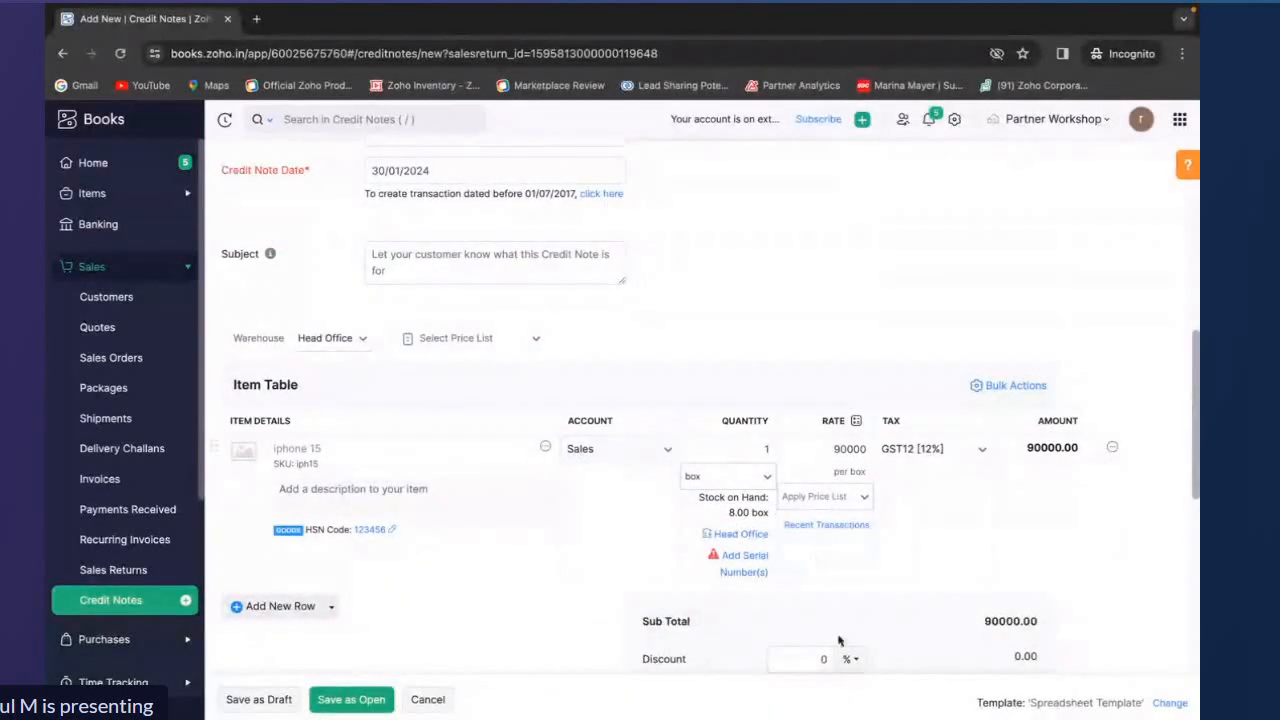
click(742, 557)
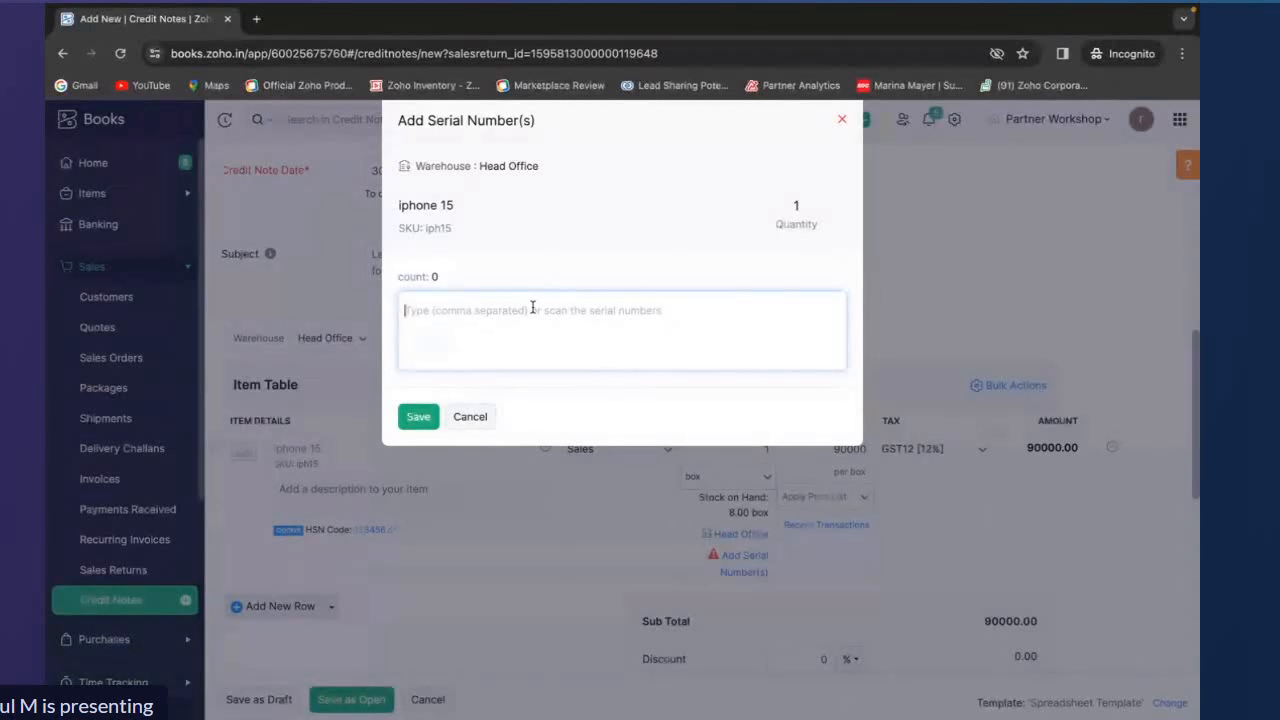
click(532, 307)
text(10)
key(Return)
click(418, 416)
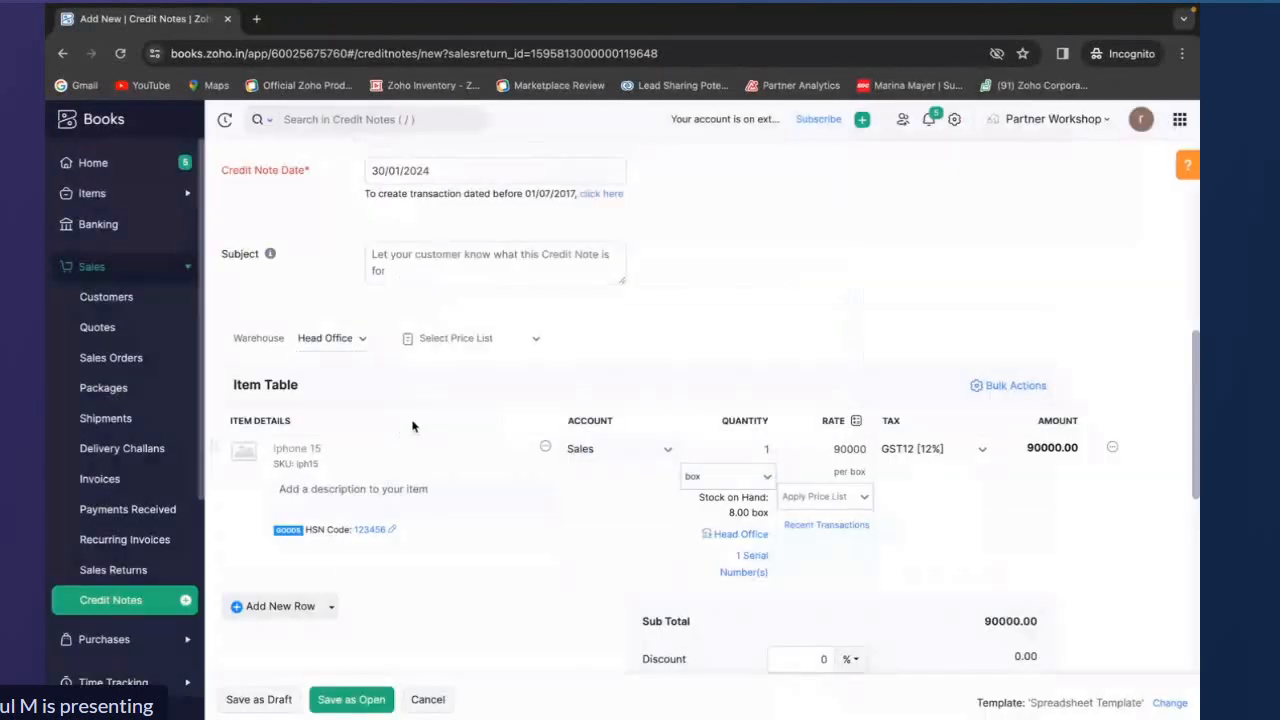
click(370, 701)
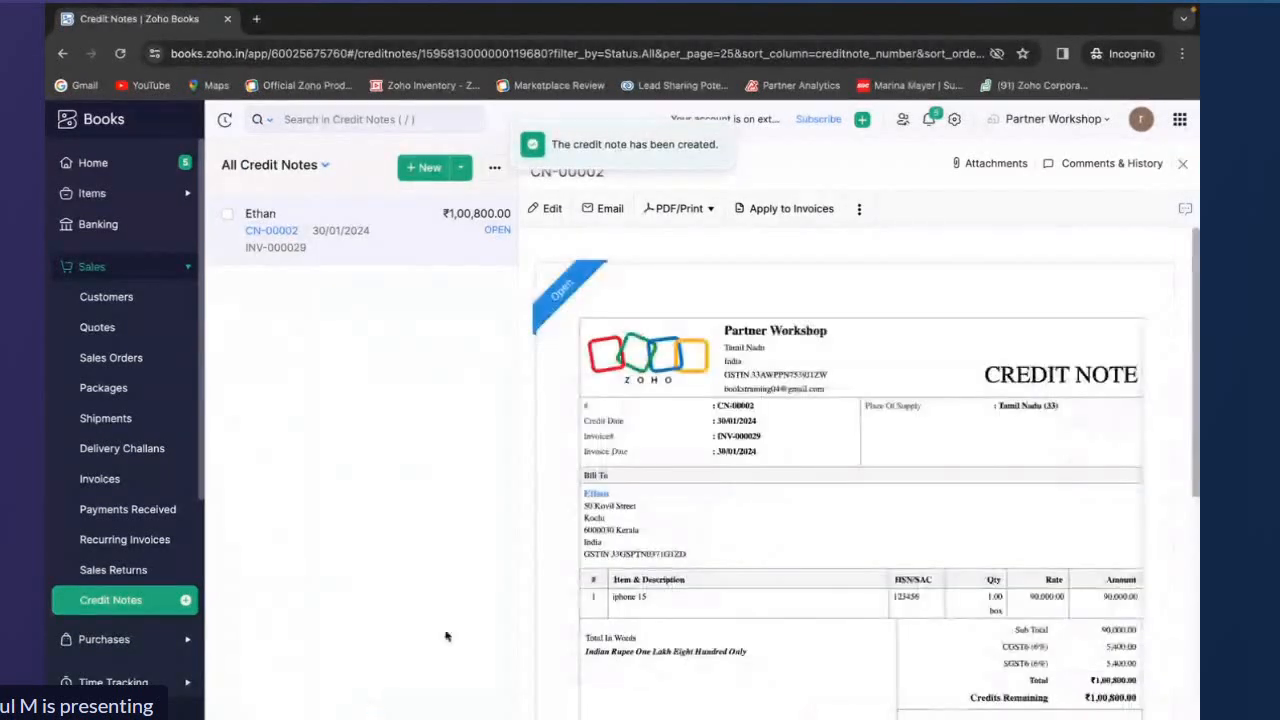
Review the credit note's remaining credits and the invoices available to apply them to
scroll(899, 400, down, 2)
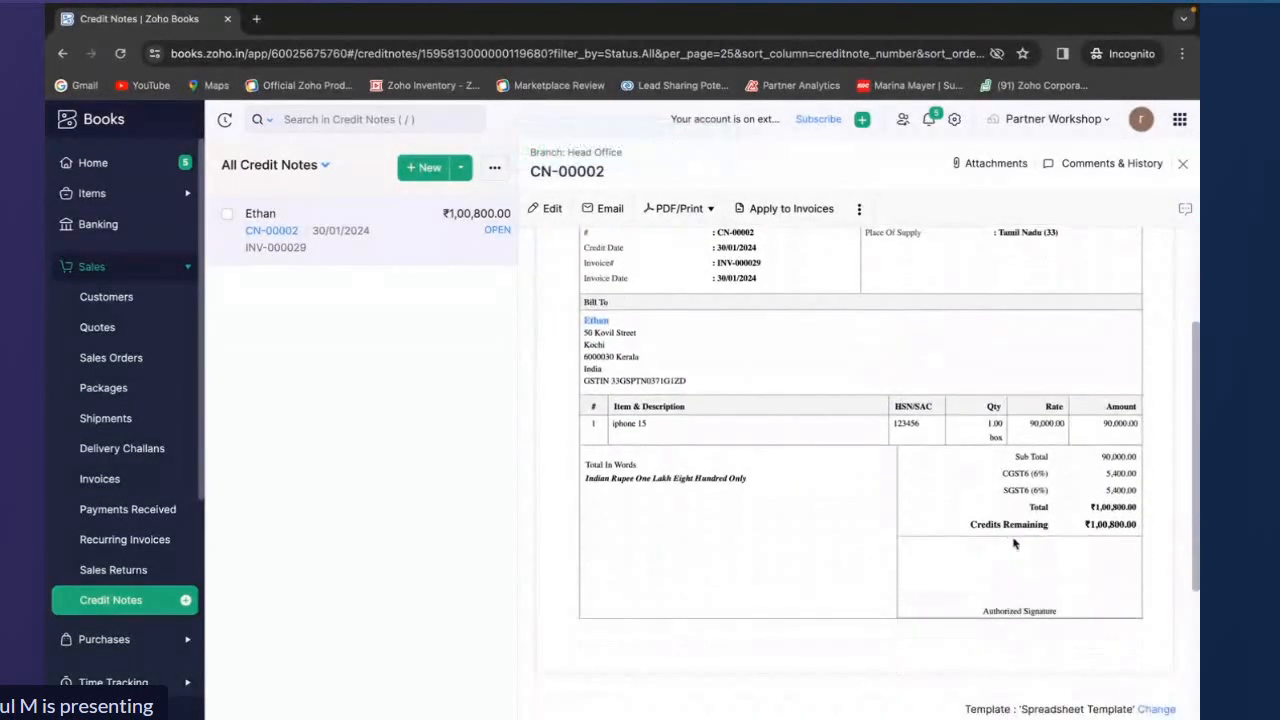
drag(958, 531, 1138, 531)
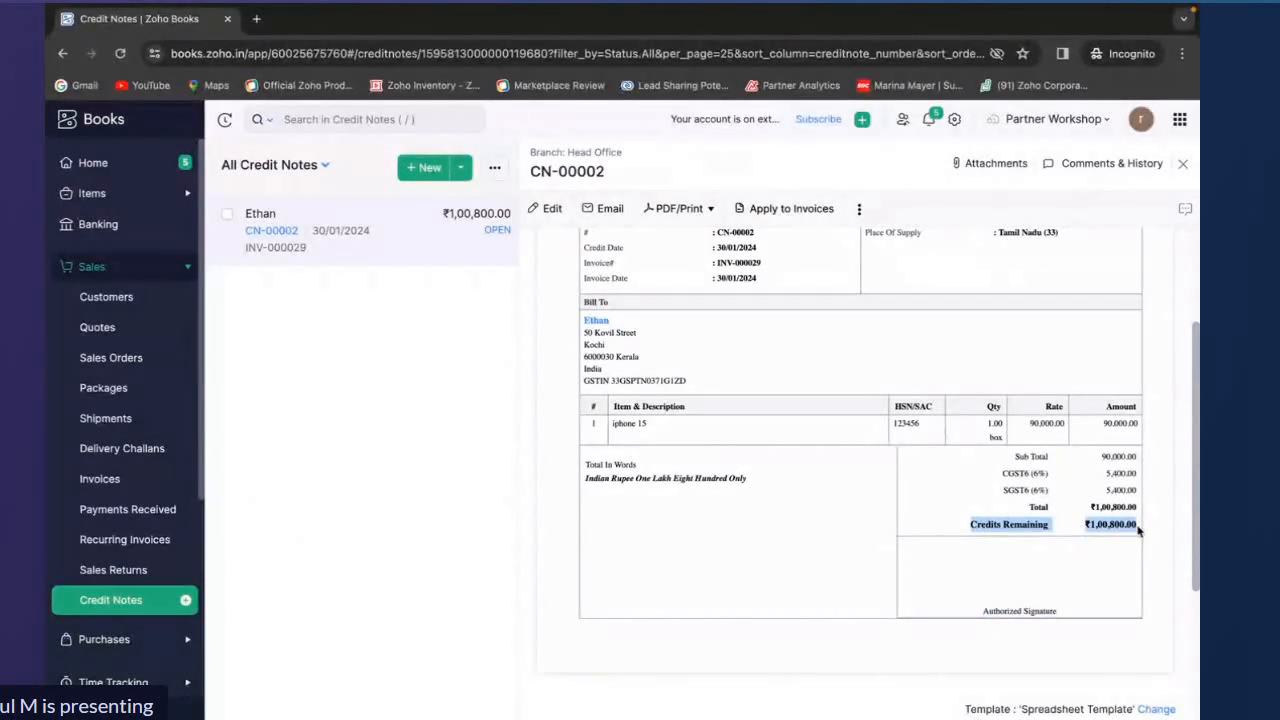
scroll(1138, 531, up, 2)
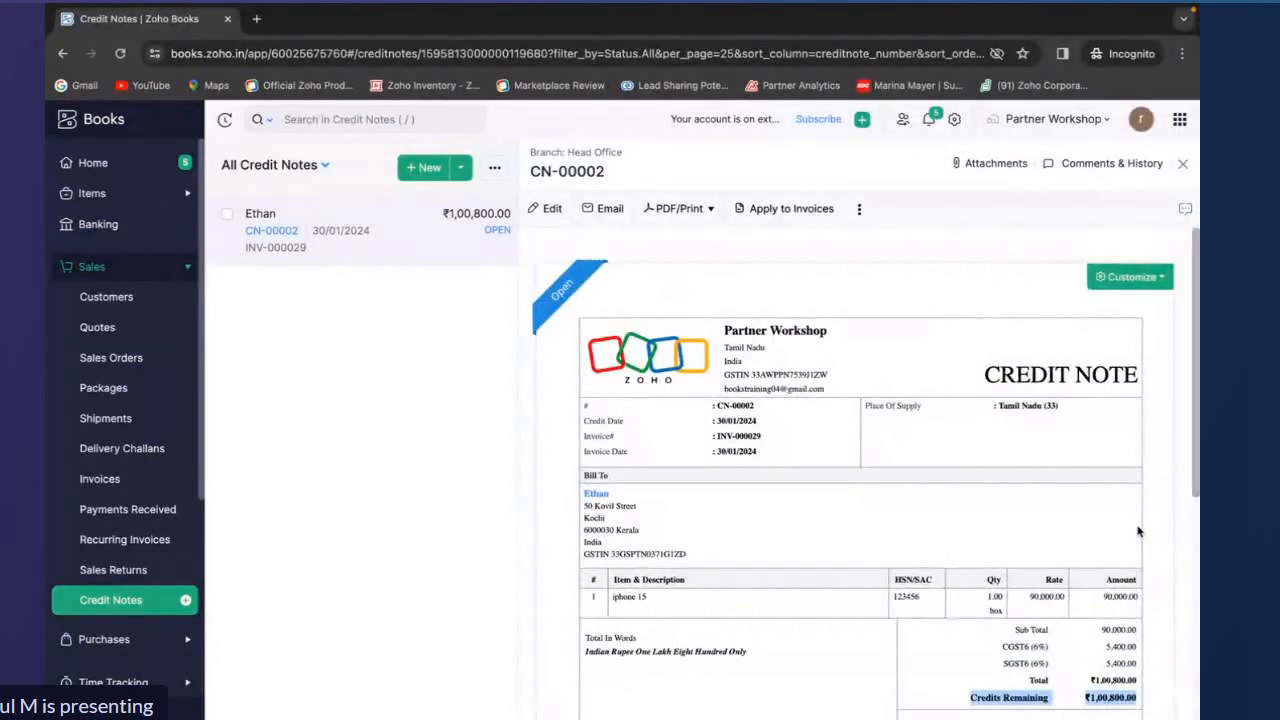
scroll(1138, 531, down, 1)
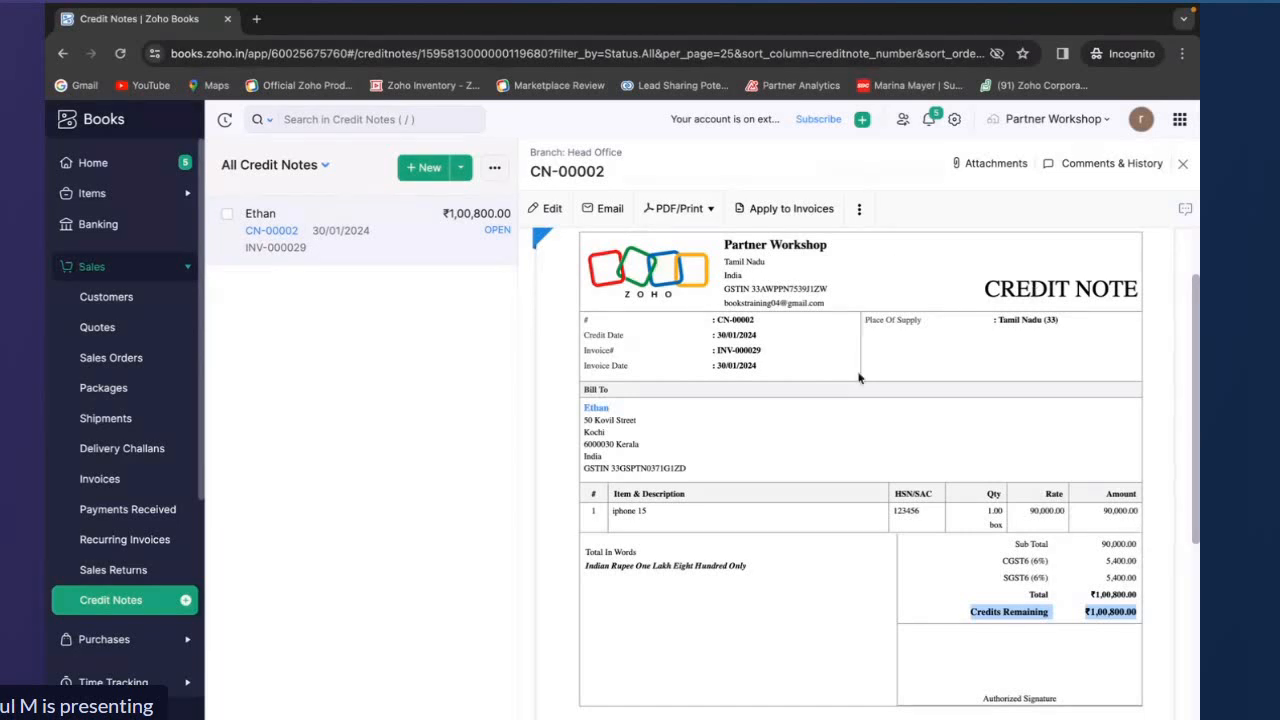
click(790, 208)
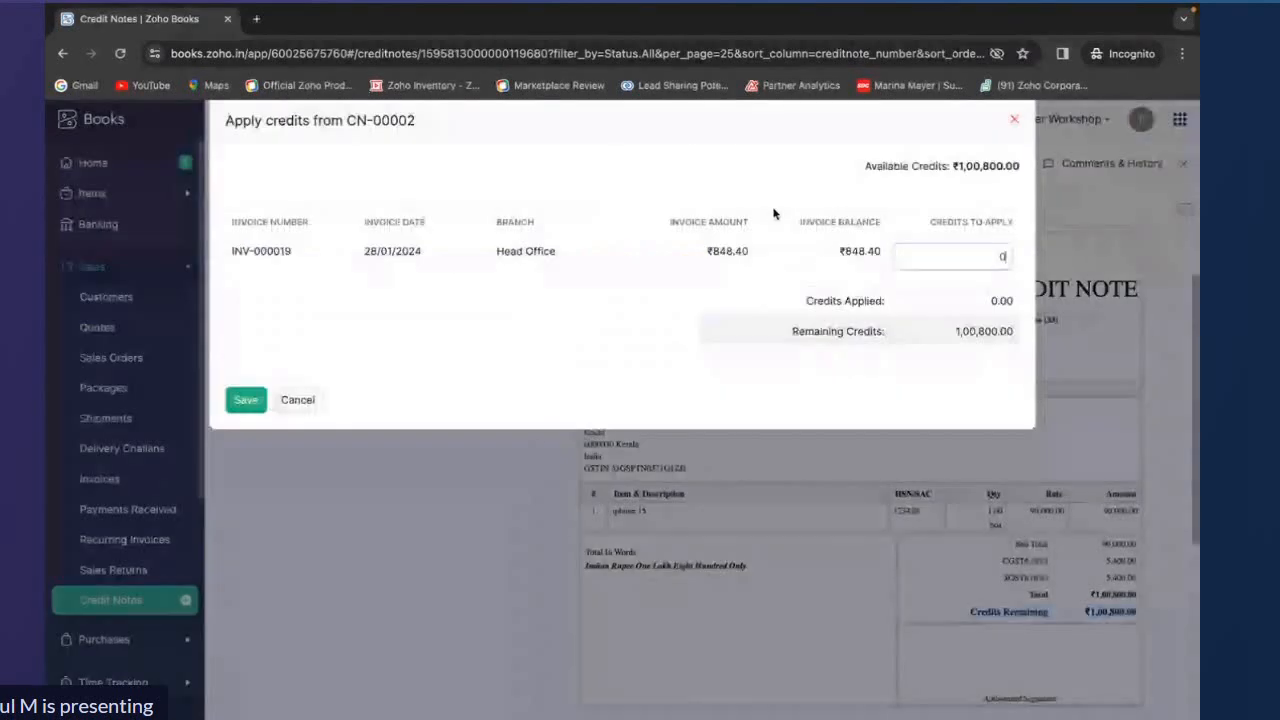
click(1015, 118)
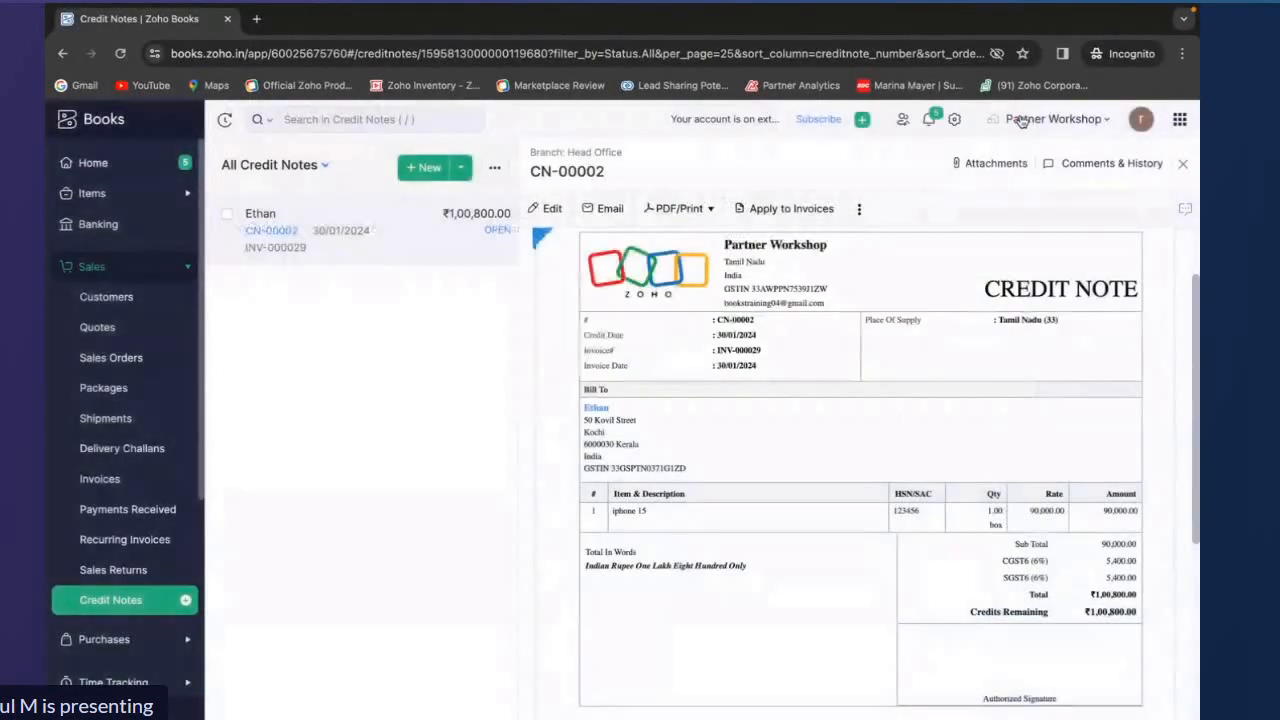
Refund the credit note's full balance with the default cash payment settings
click(859, 210)
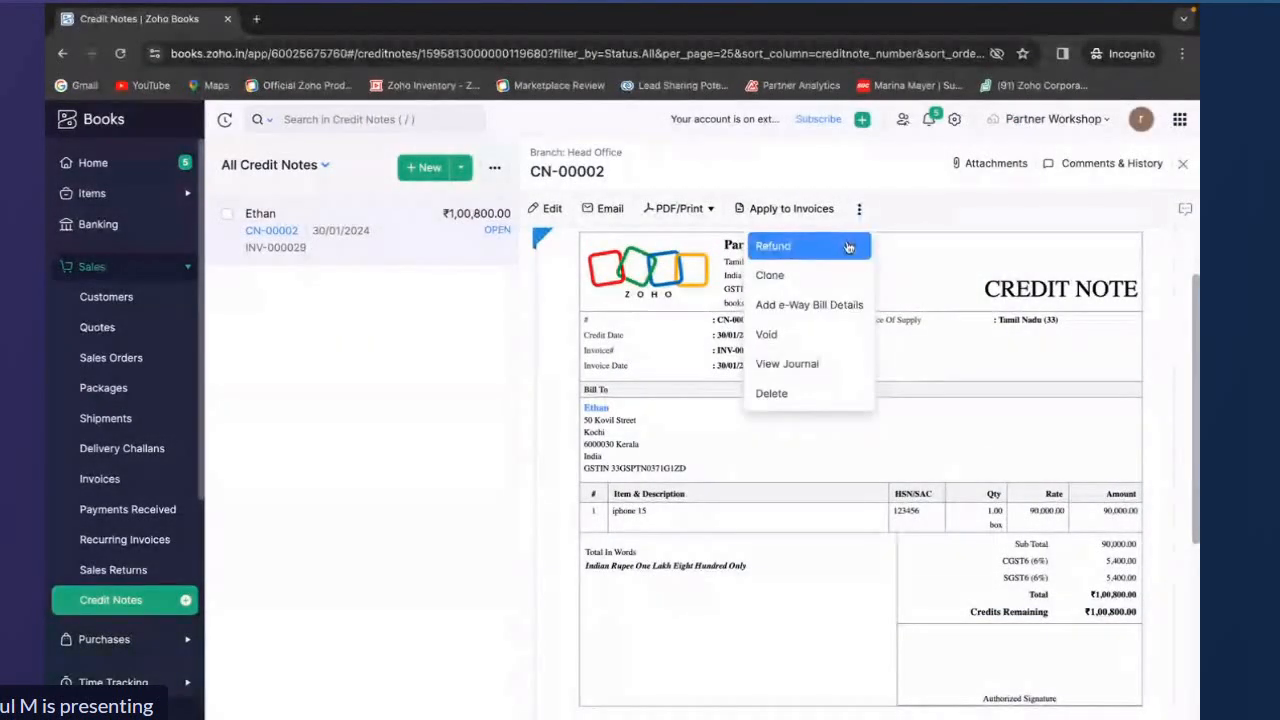
click(762, 247)
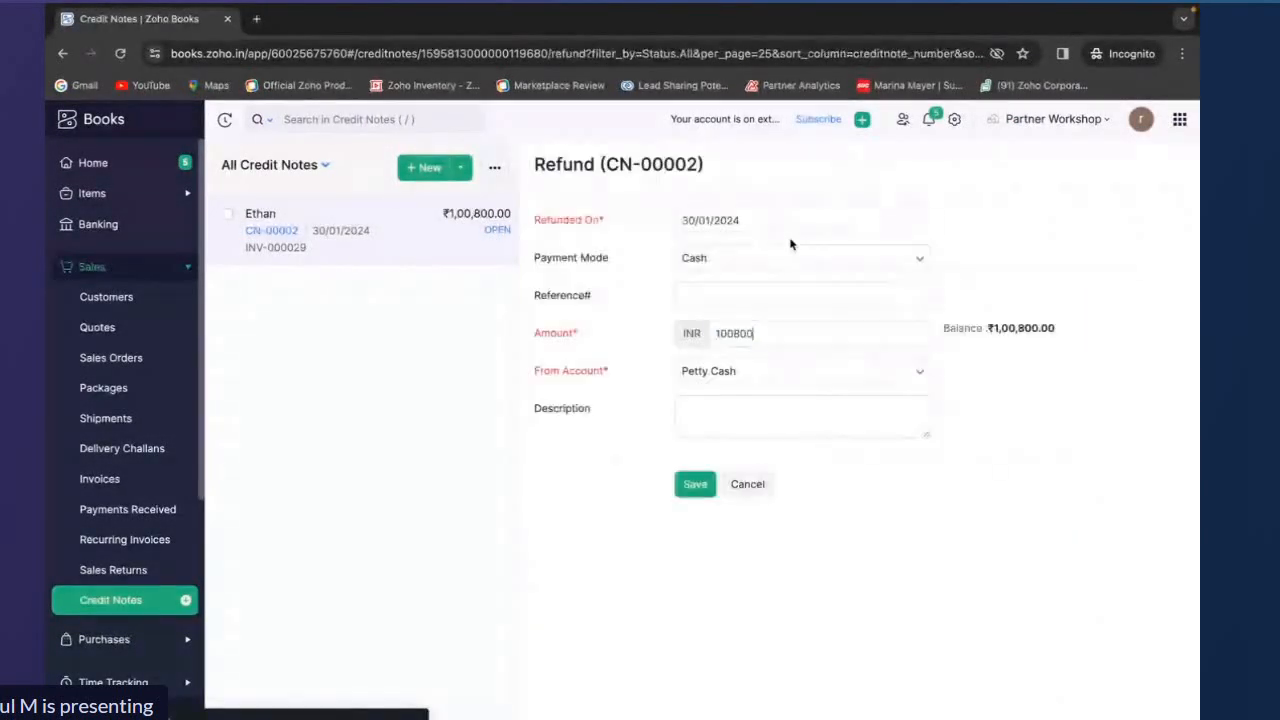
click(689, 488)
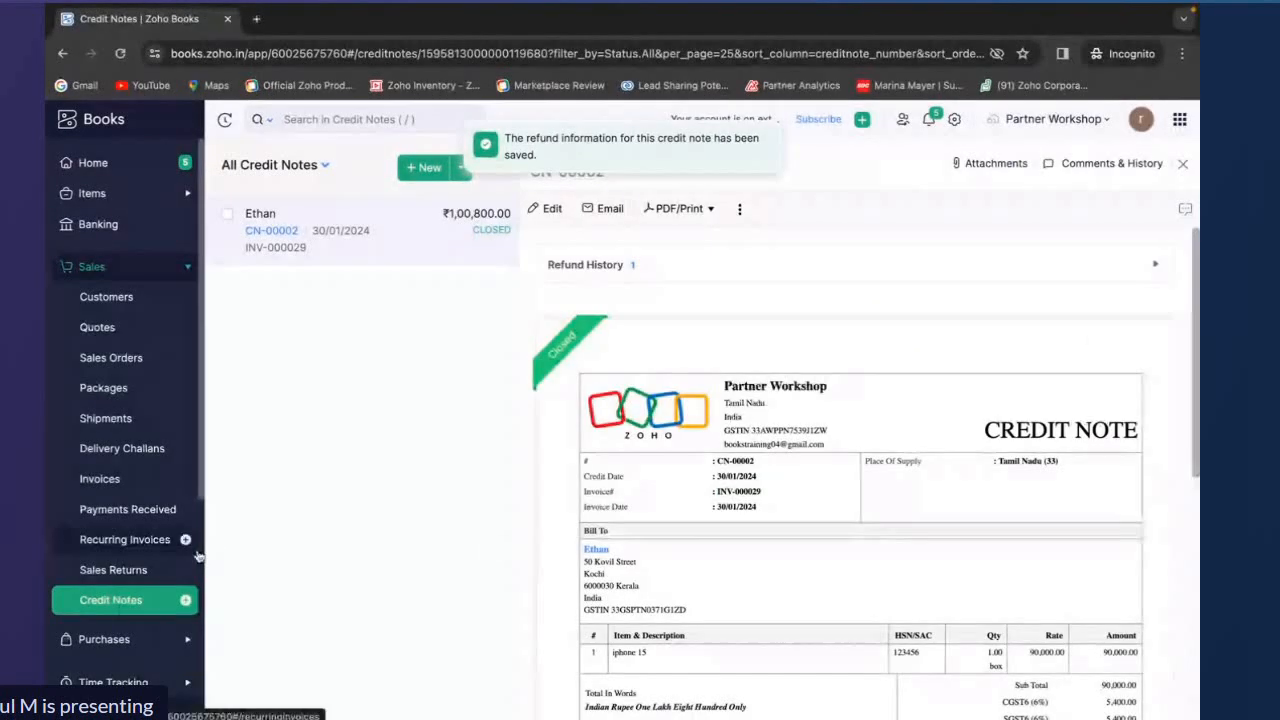
Open the list of all credit notes
click(113, 600)
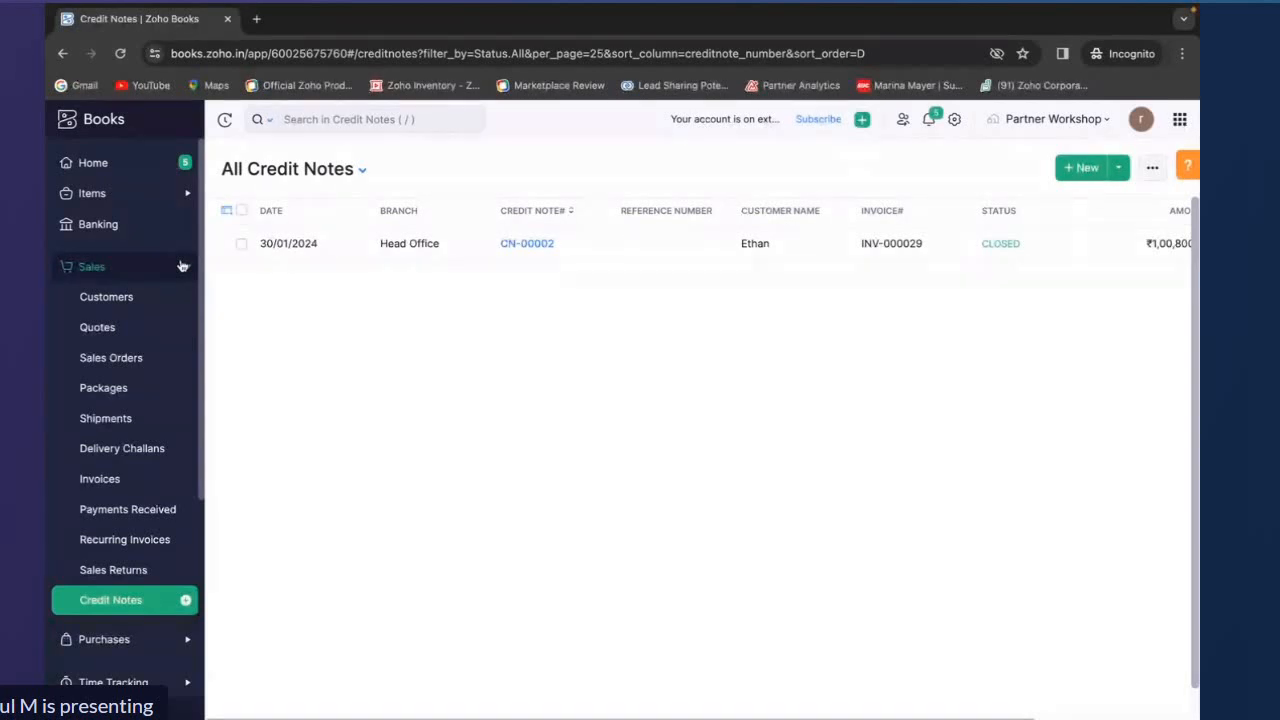
click(182, 265)
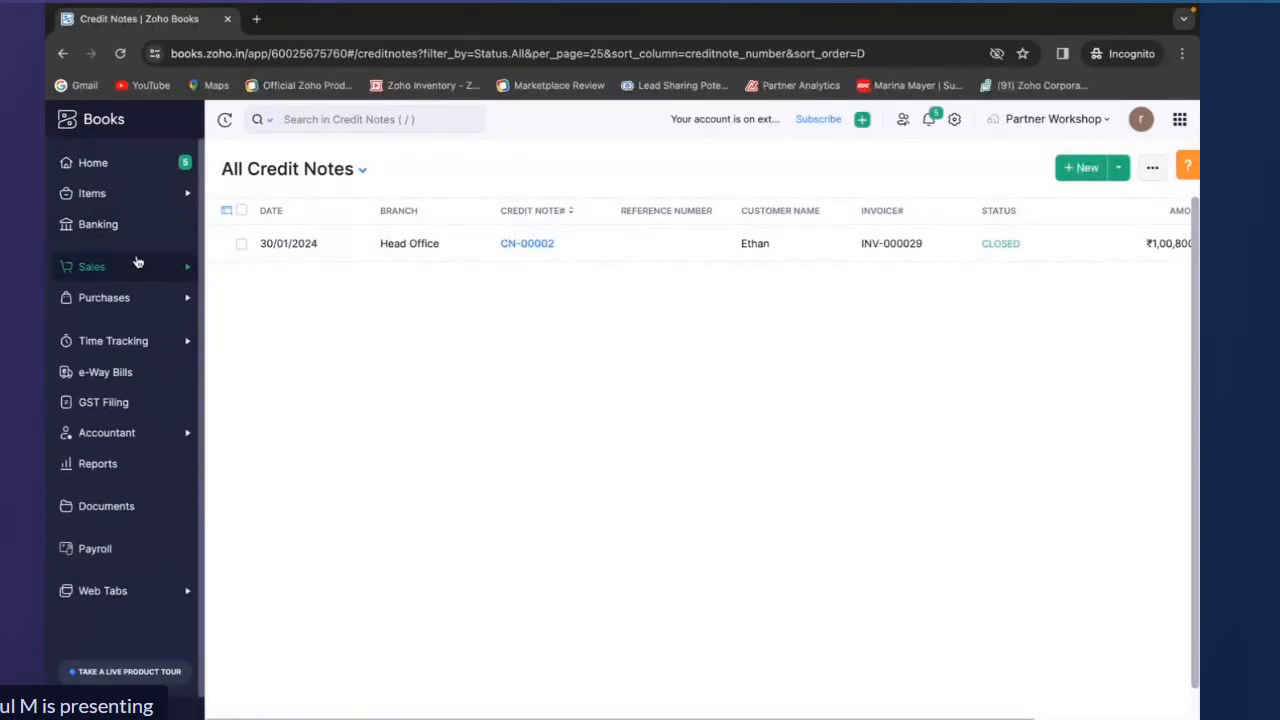
key(ctrl+Left)
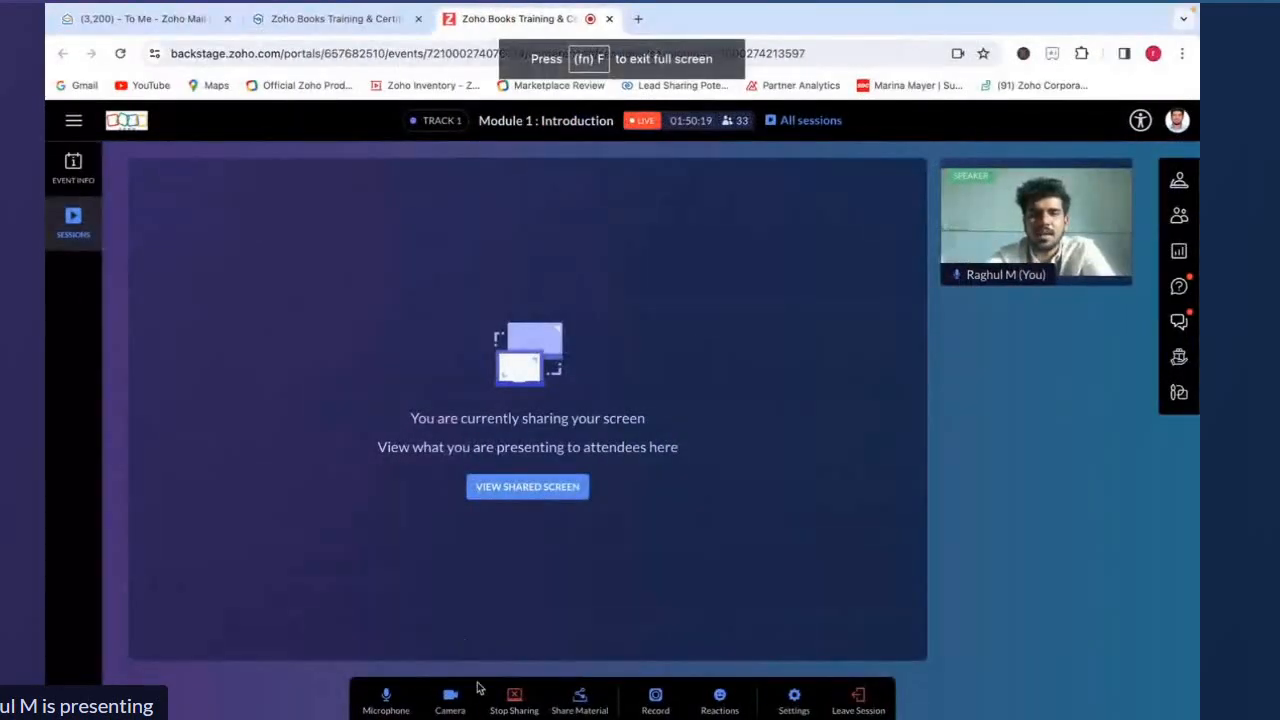
click(512, 697)
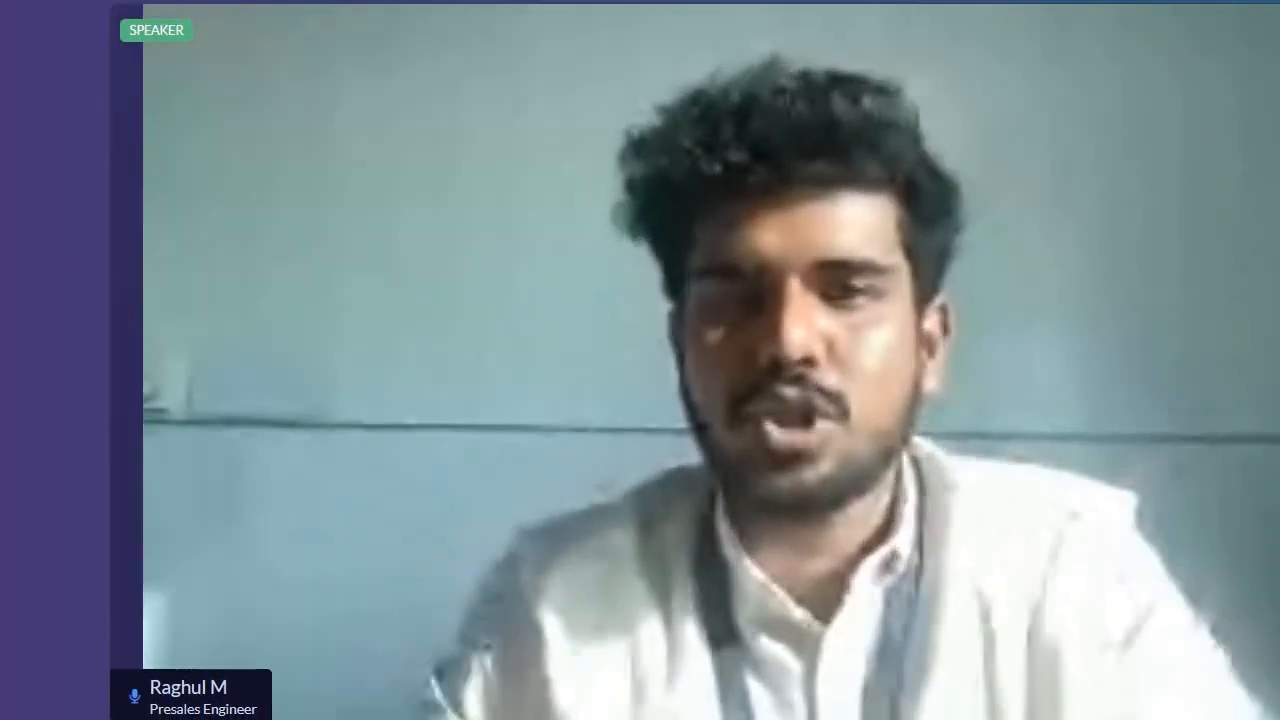
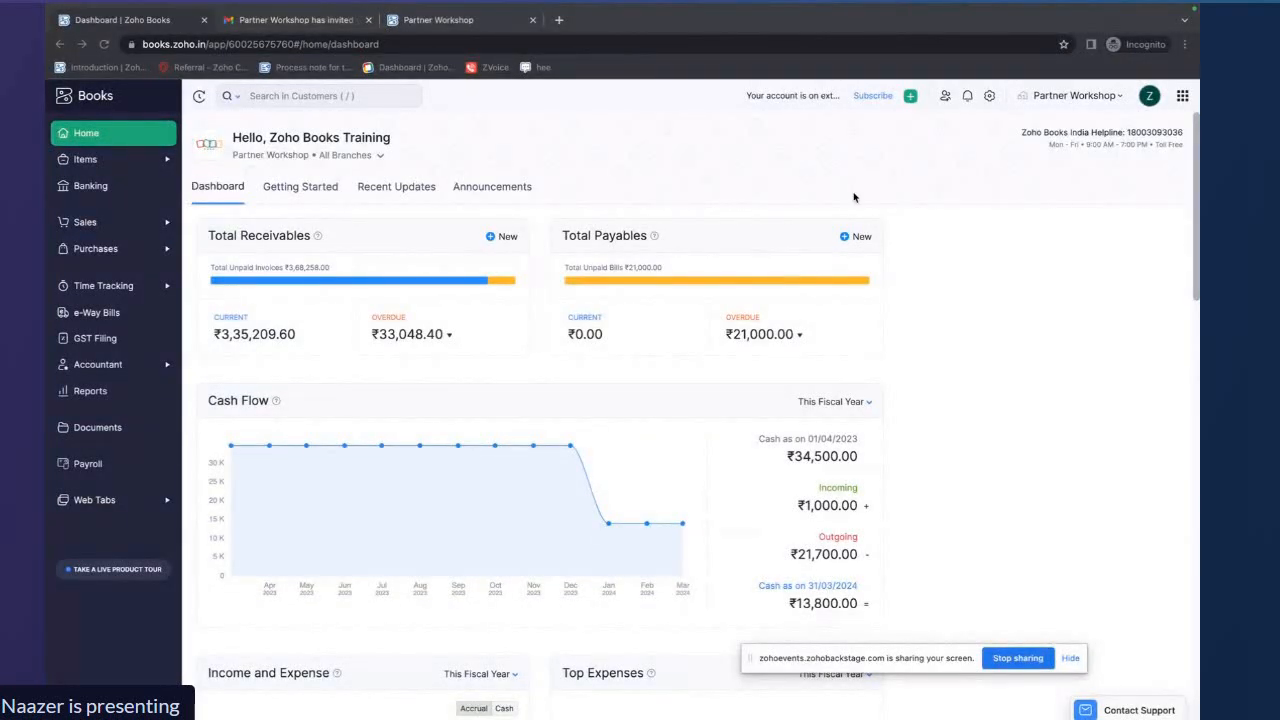
Open the general preferences and save the enabled modules with Time Tracking turned on
click(989, 96)
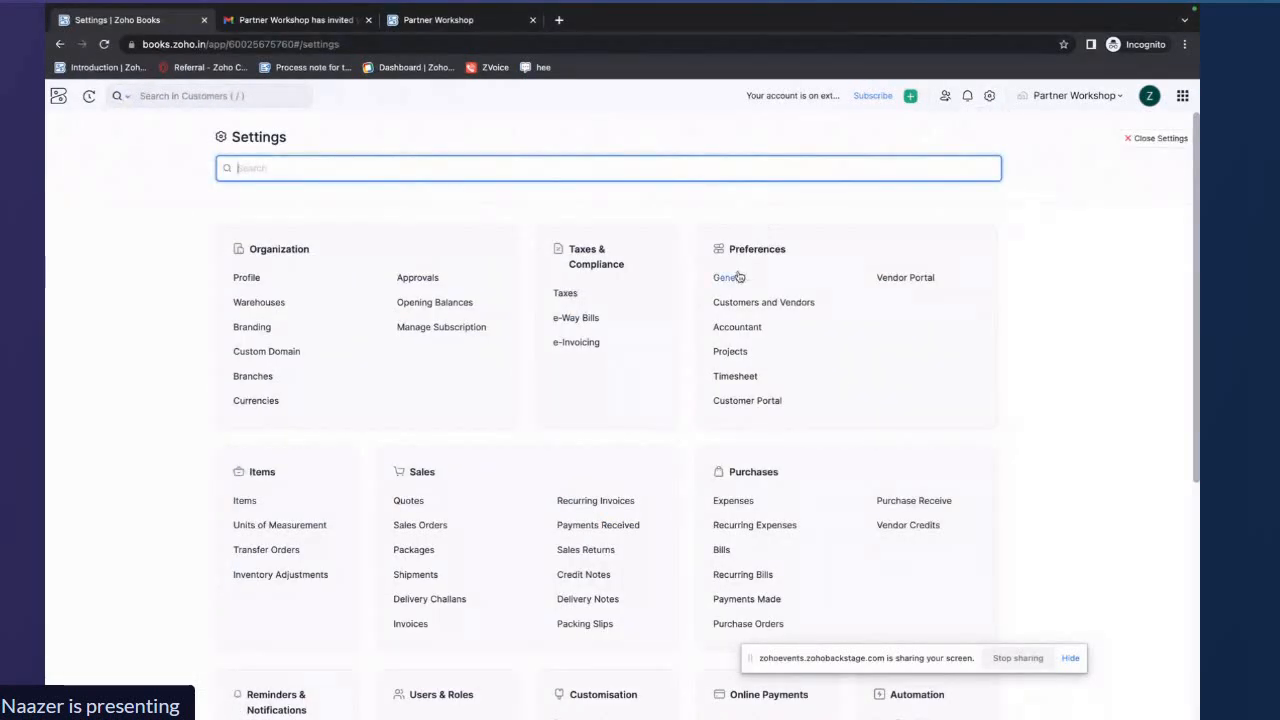
click(736, 277)
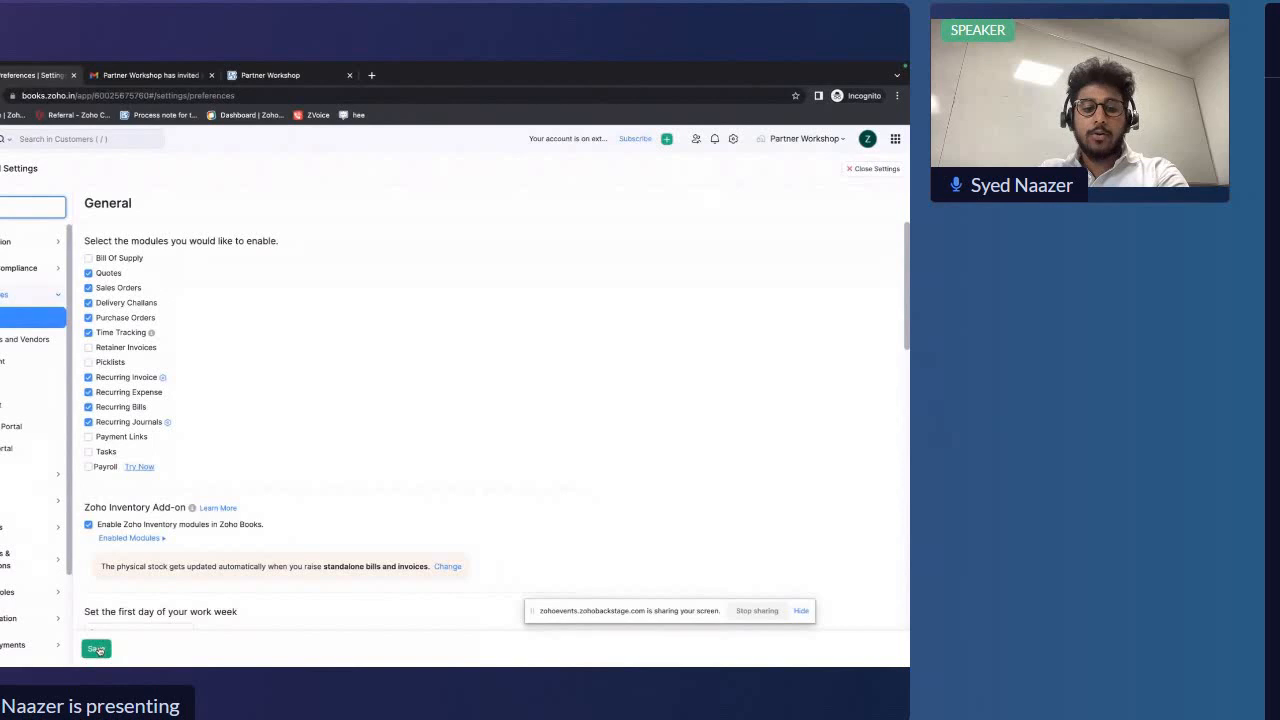
click(96, 649)
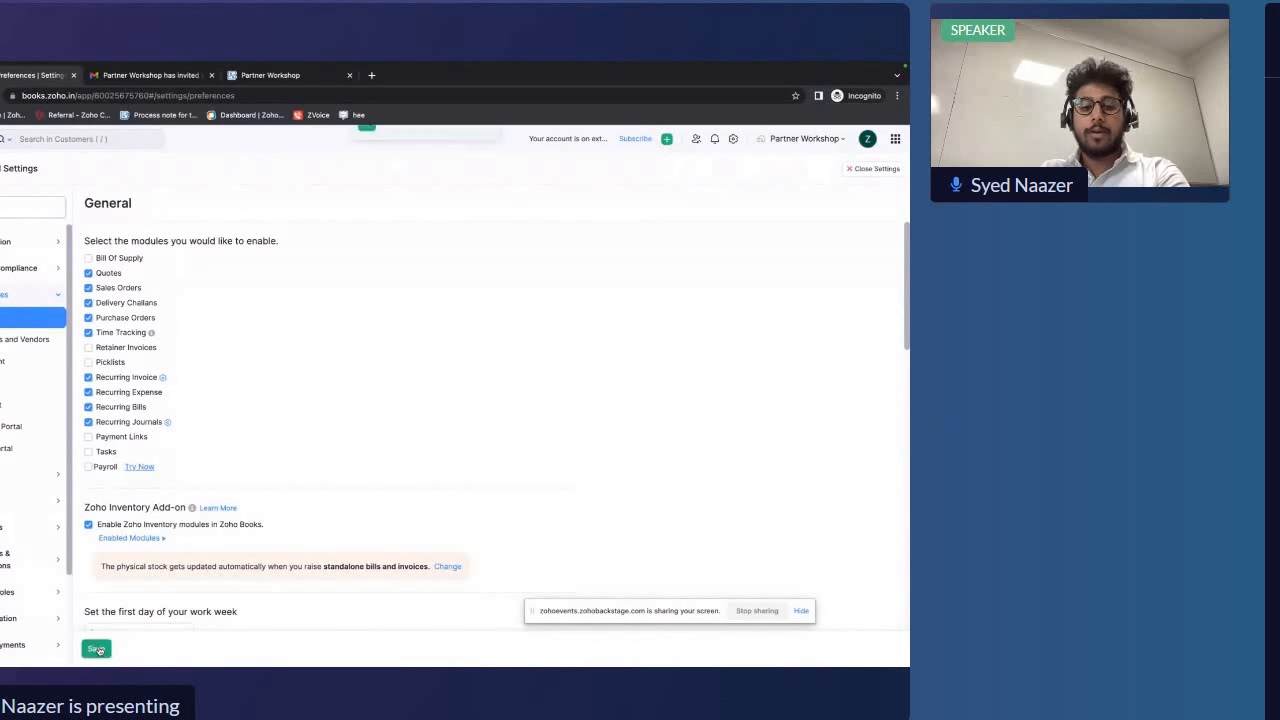
Close settings and open the list of time-tracking projects
click(871, 168)
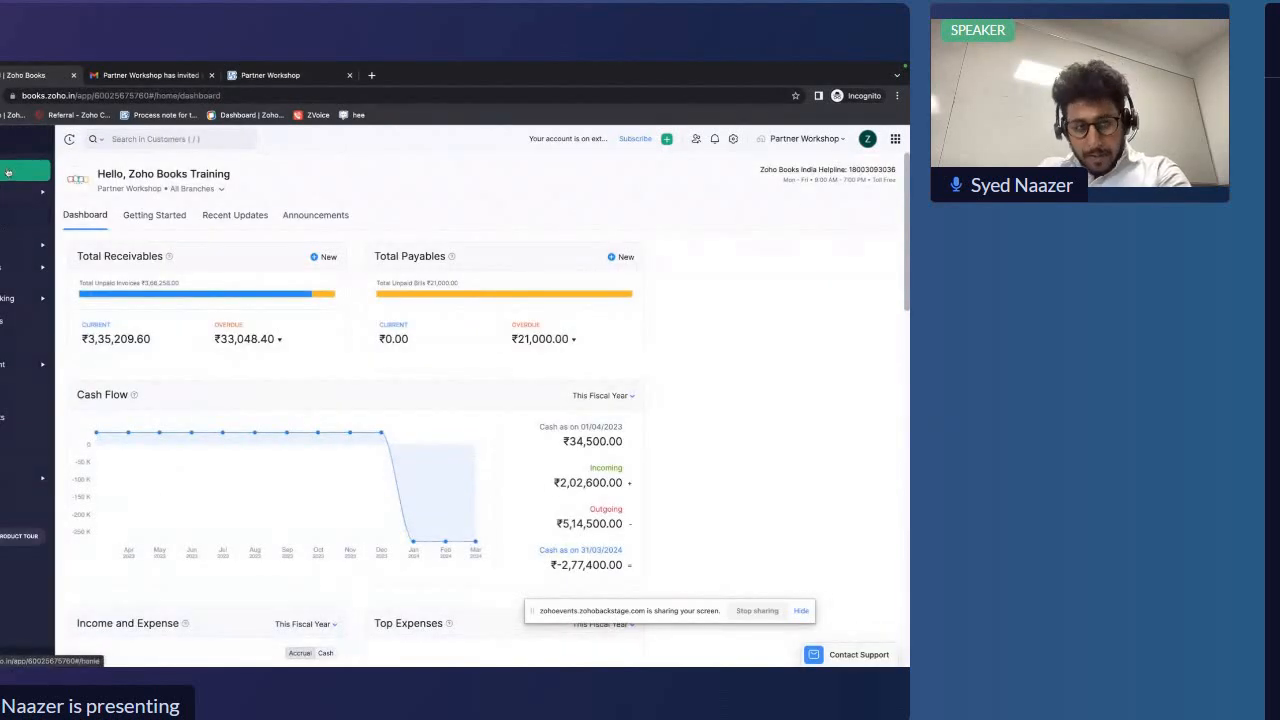
click(5, 302)
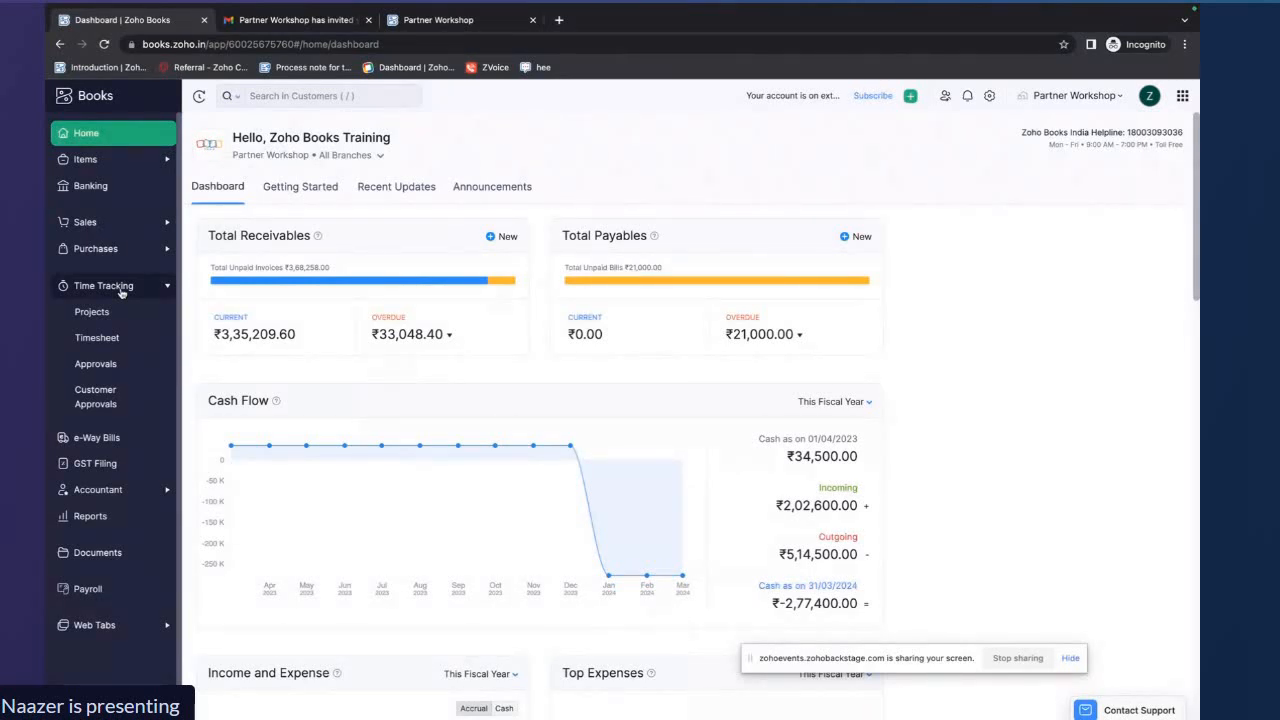
click(100, 312)
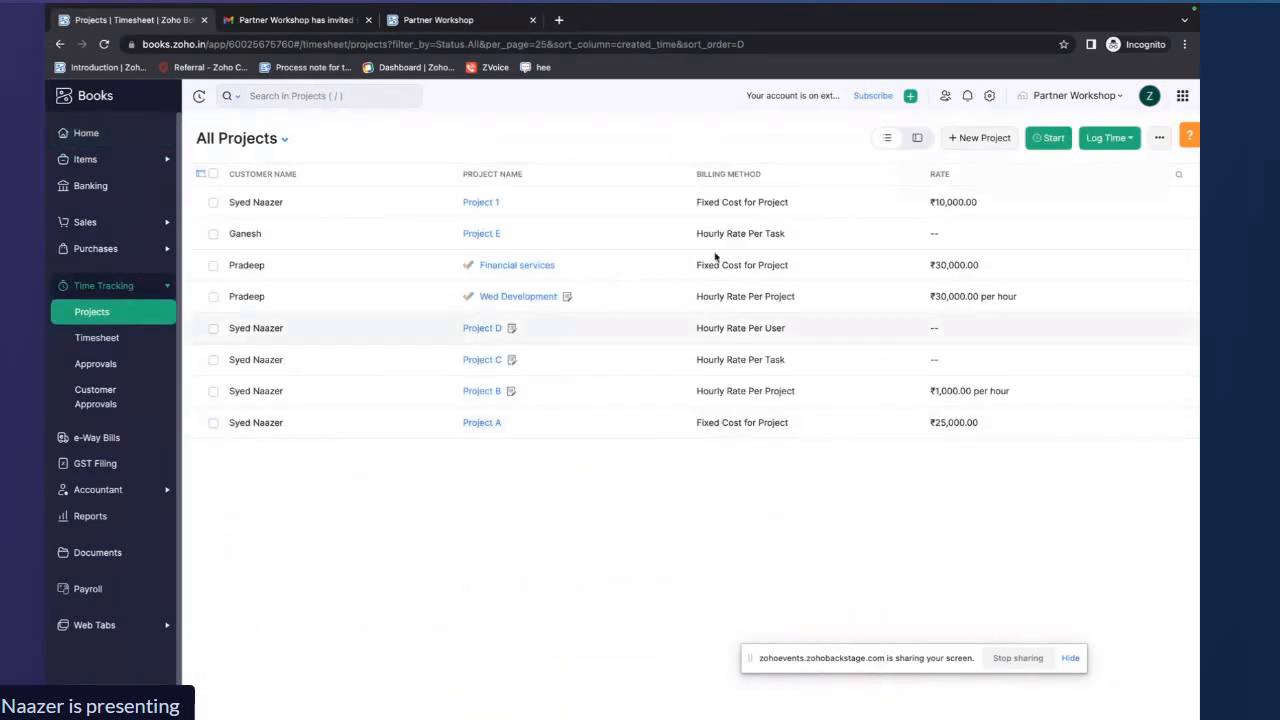
Start a new project and browse the customer and project currency options
click(983, 140)
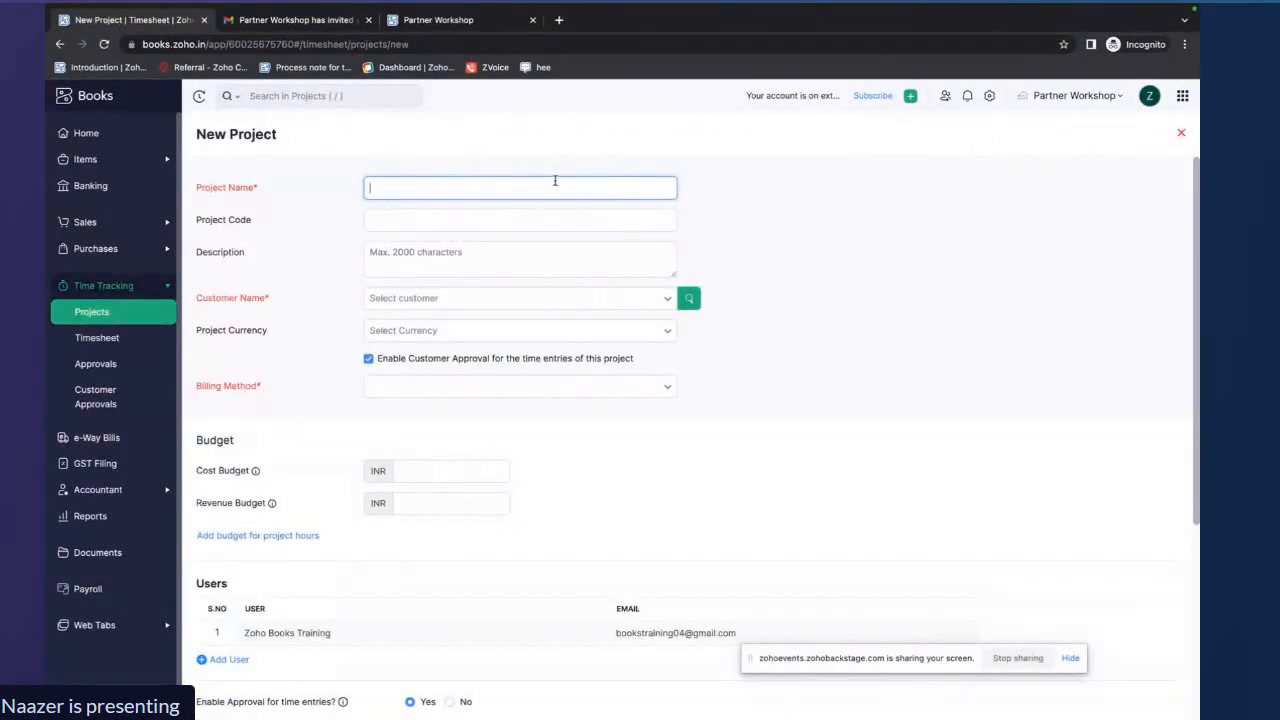
click(484, 212)
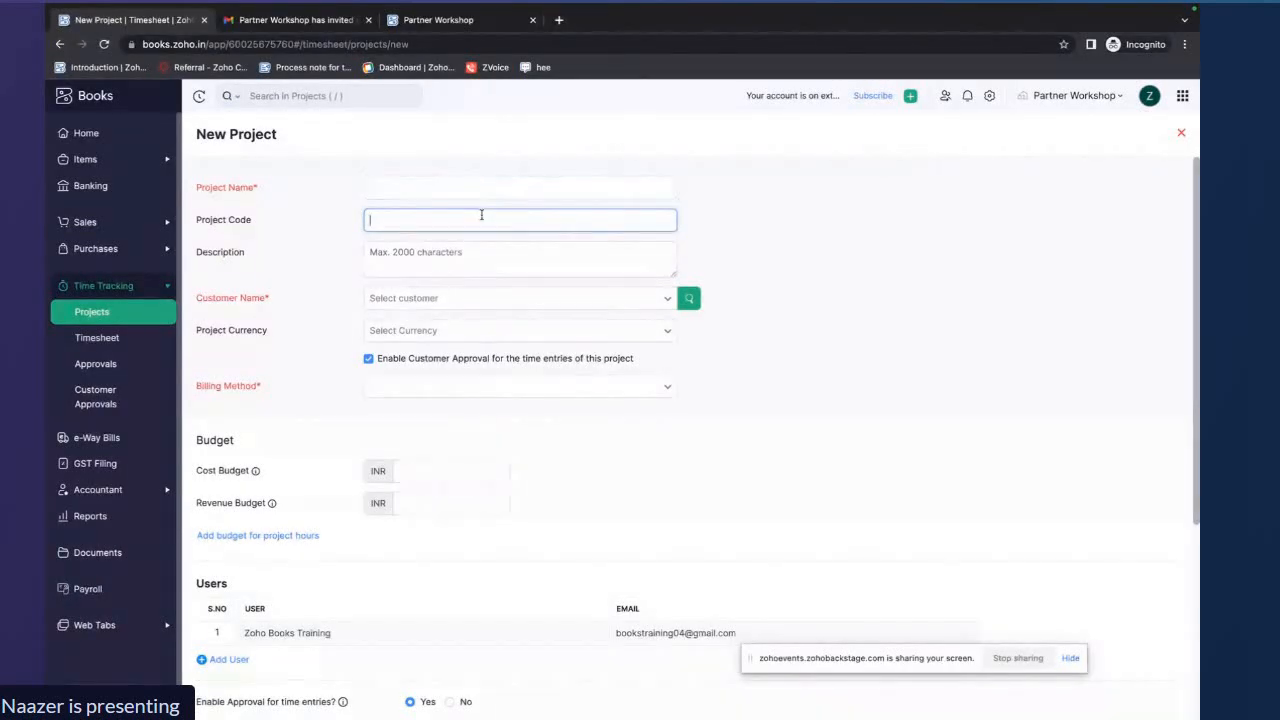
click(468, 250)
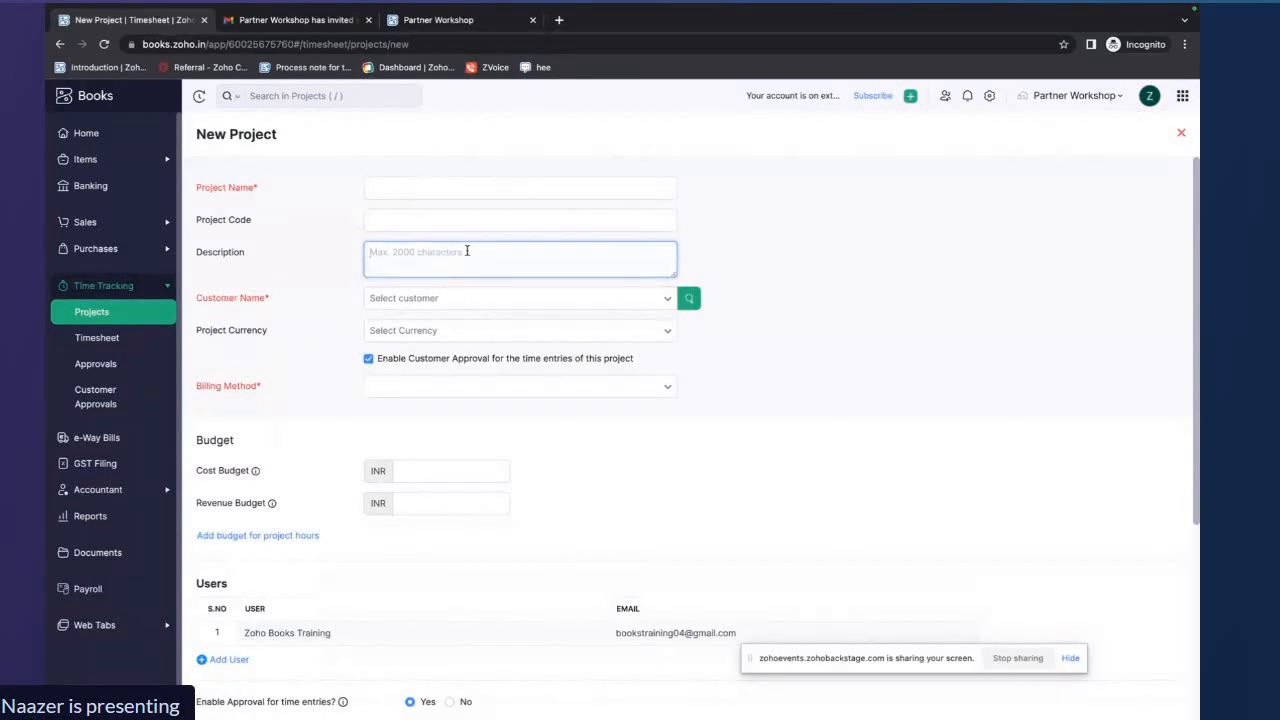
click(610, 298)
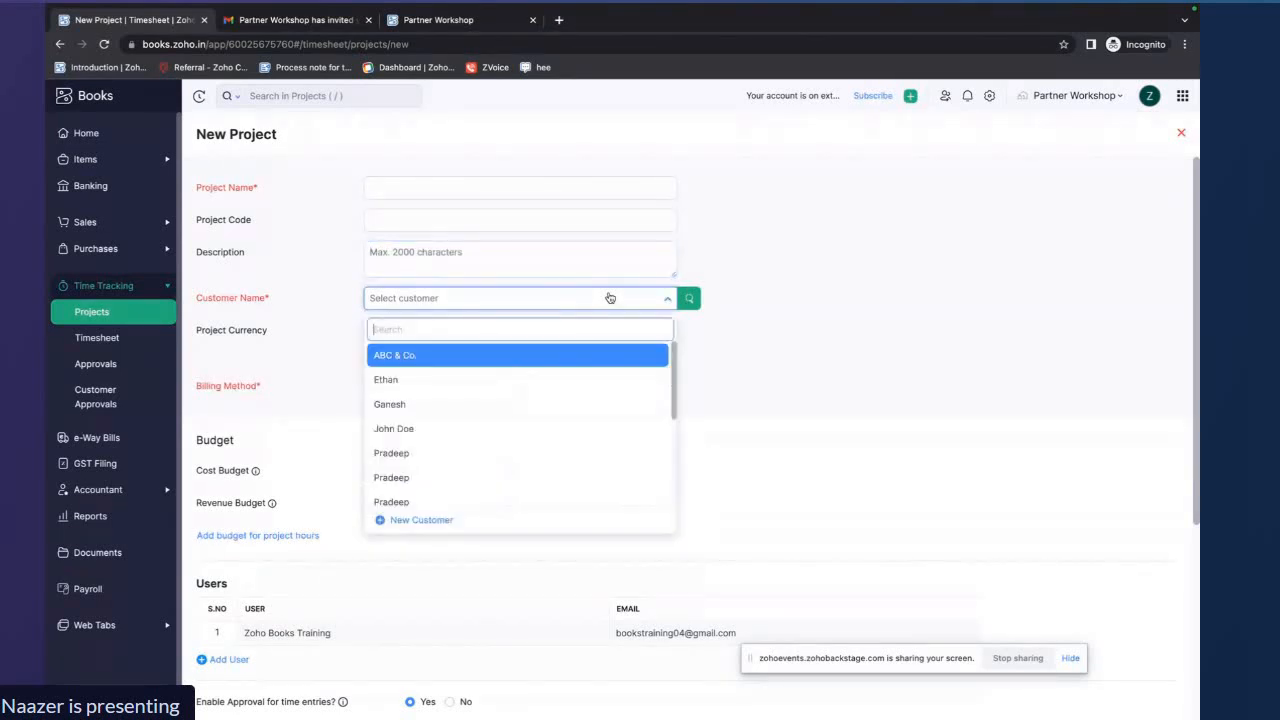
click(669, 300)
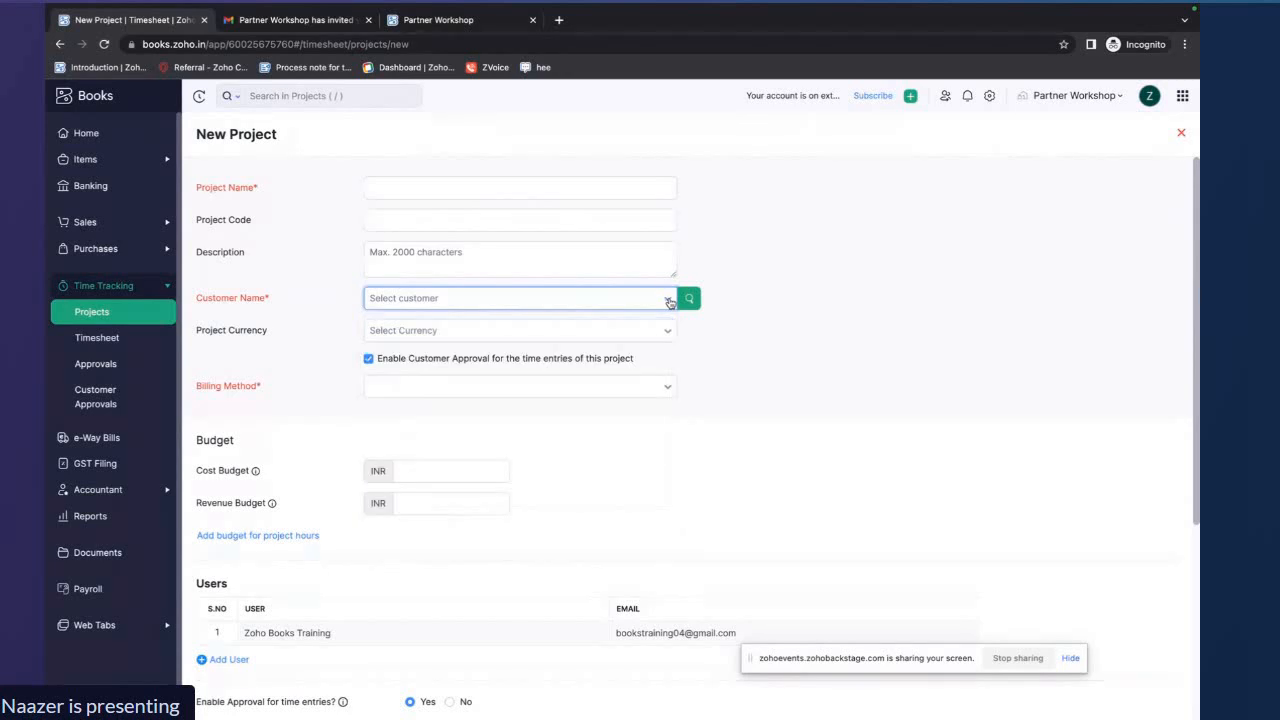
click(669, 300)
scroll(598, 416, down, 3)
scroll(598, 415, down, 1)
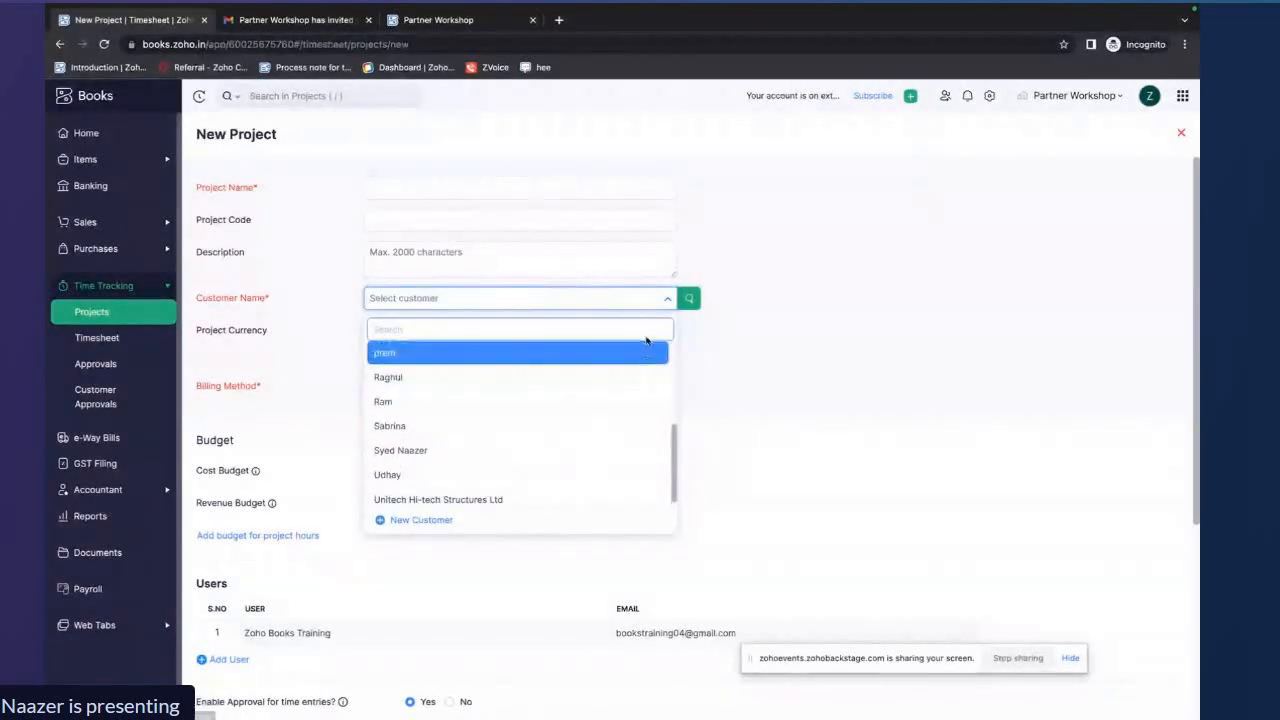
click(665, 300)
scroll(697, 372, down, 1)
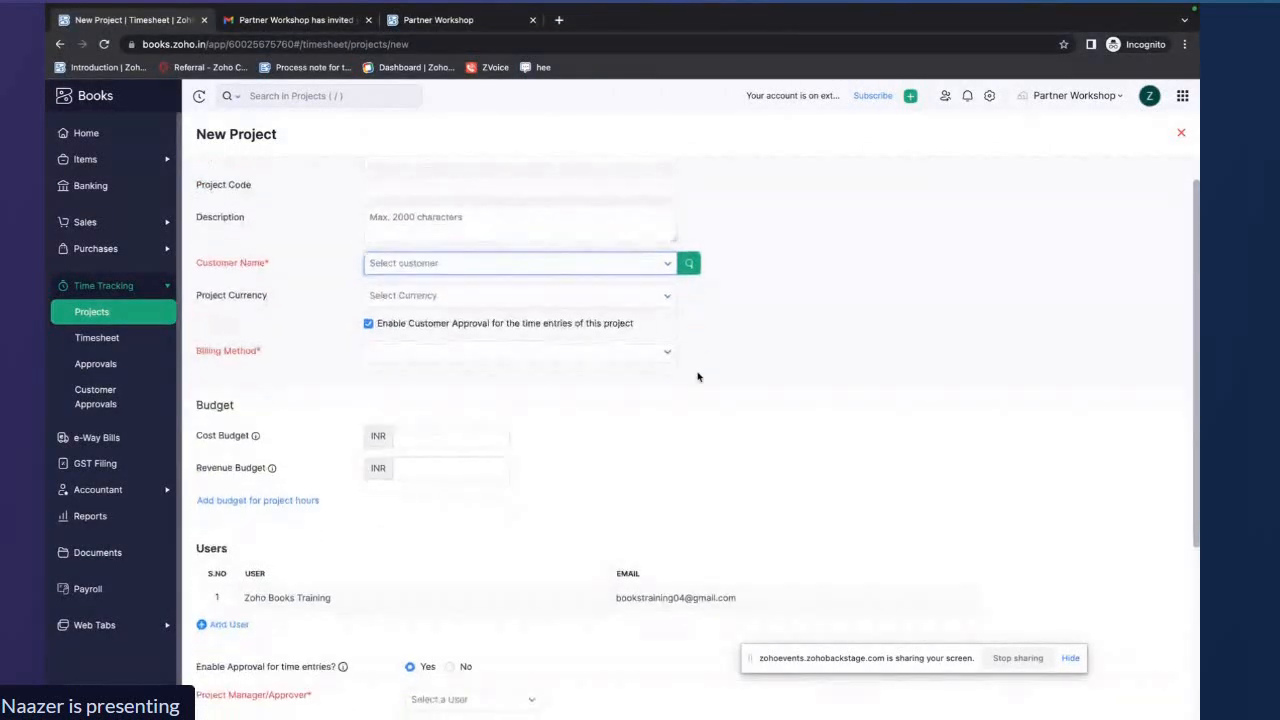
click(668, 267)
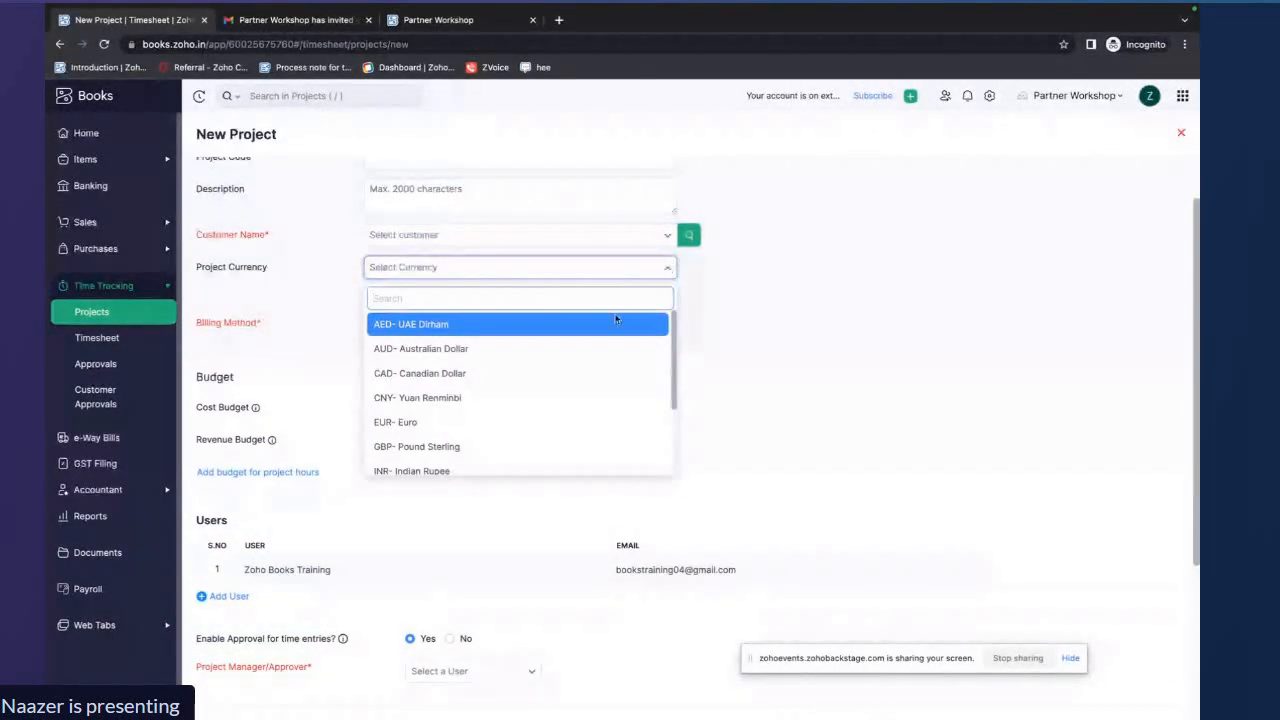
Browse the billing method options and close the new project form without saving
scroll(594, 369, down, 3)
scroll(594, 369, up, 3)
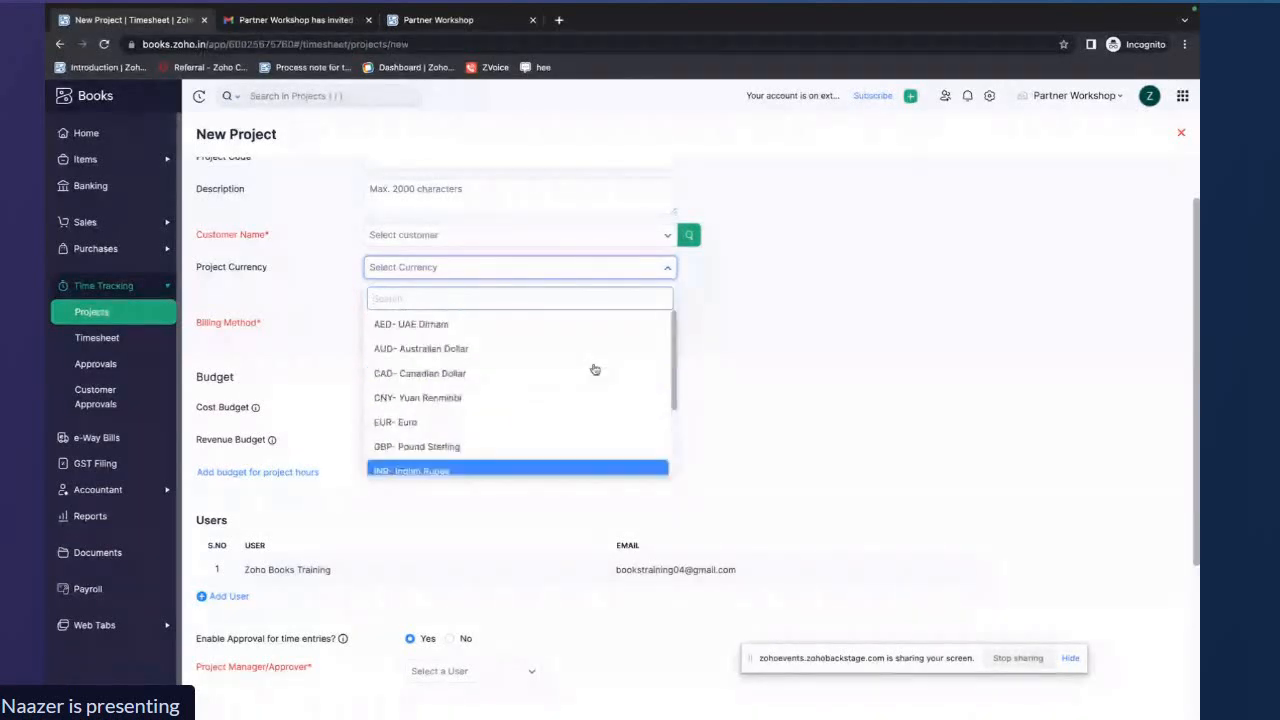
click(695, 314)
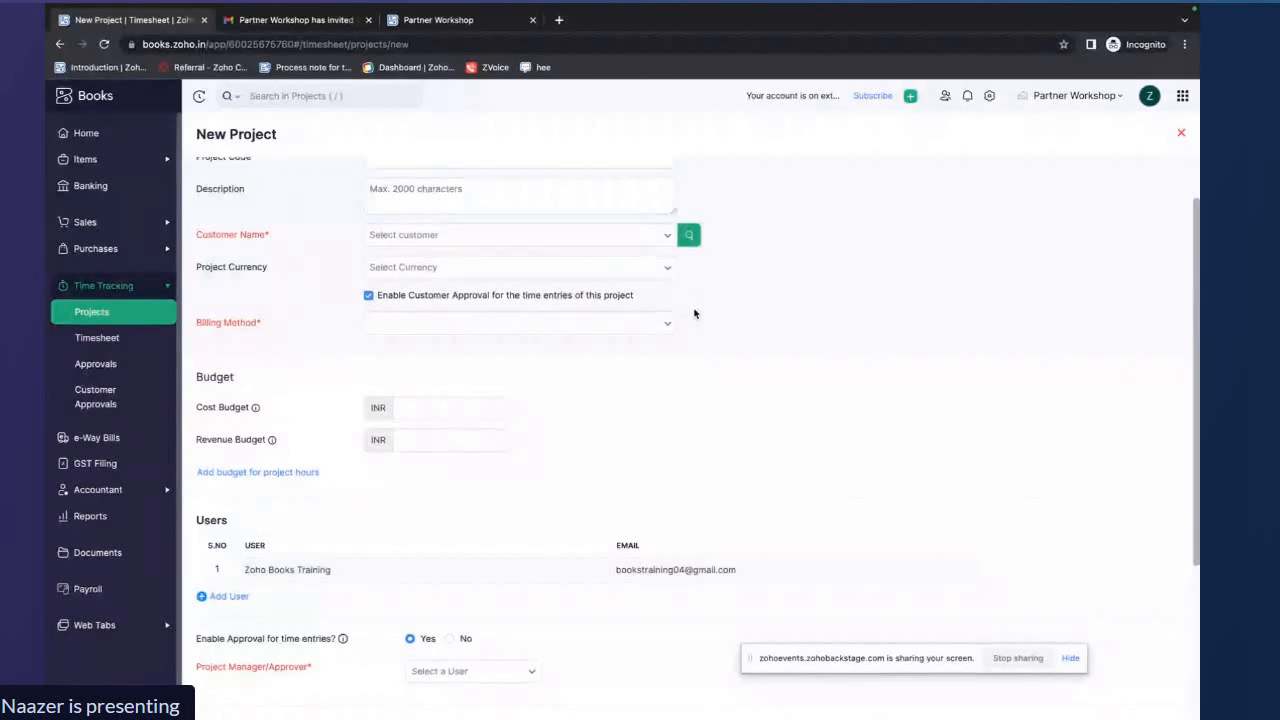
scroll(695, 314, up, 1)
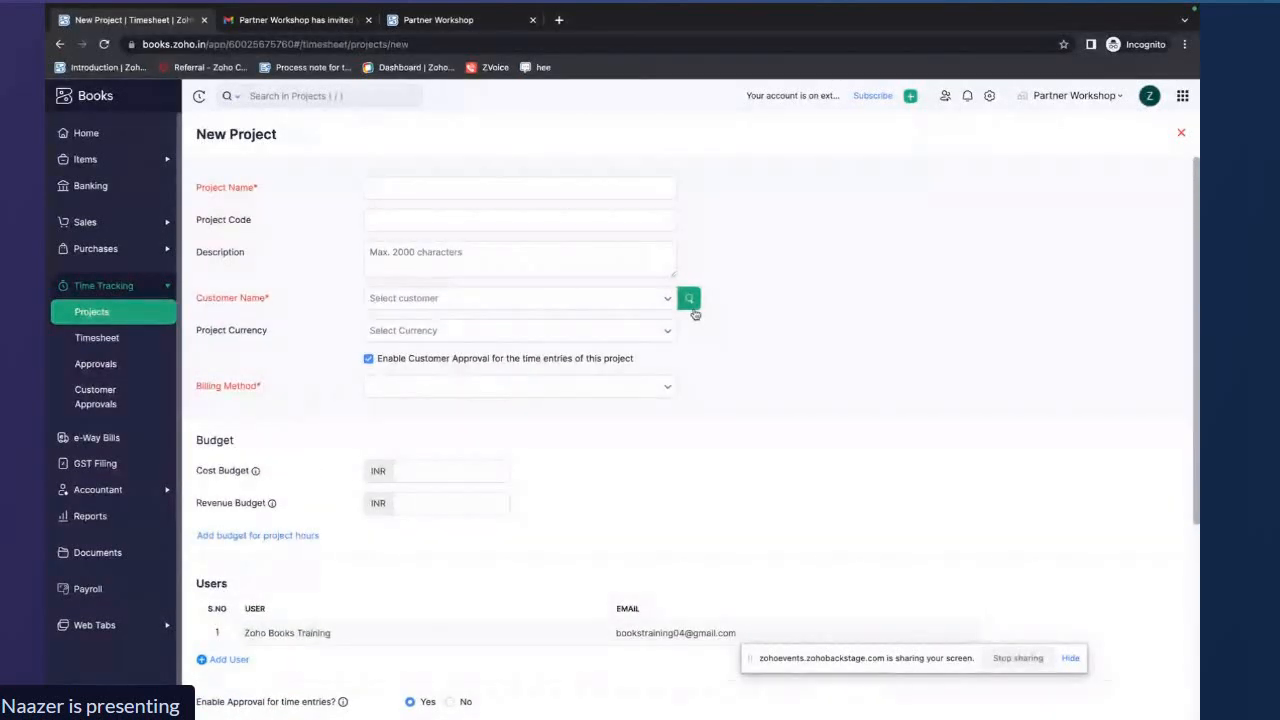
scroll(695, 314, down, 2)
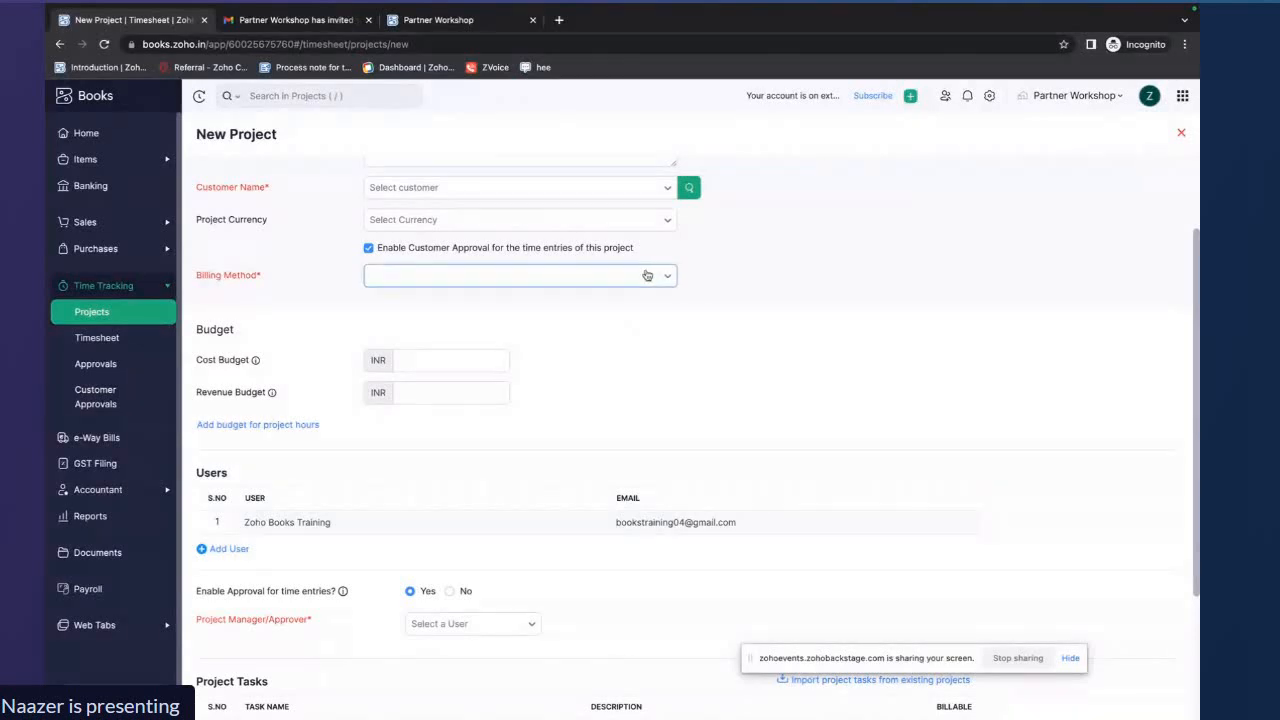
click(660, 277)
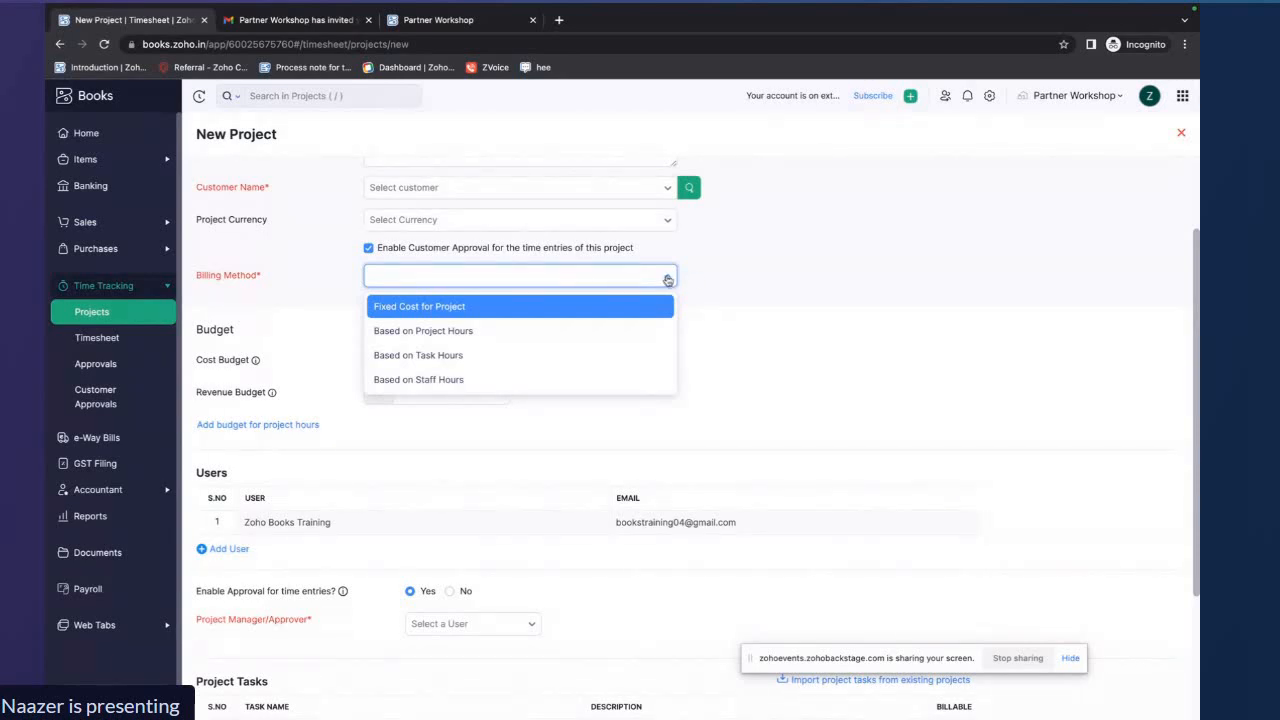
click(664, 278)
scroll(708, 363, down, 1)
scroll(708, 363, down, 2)
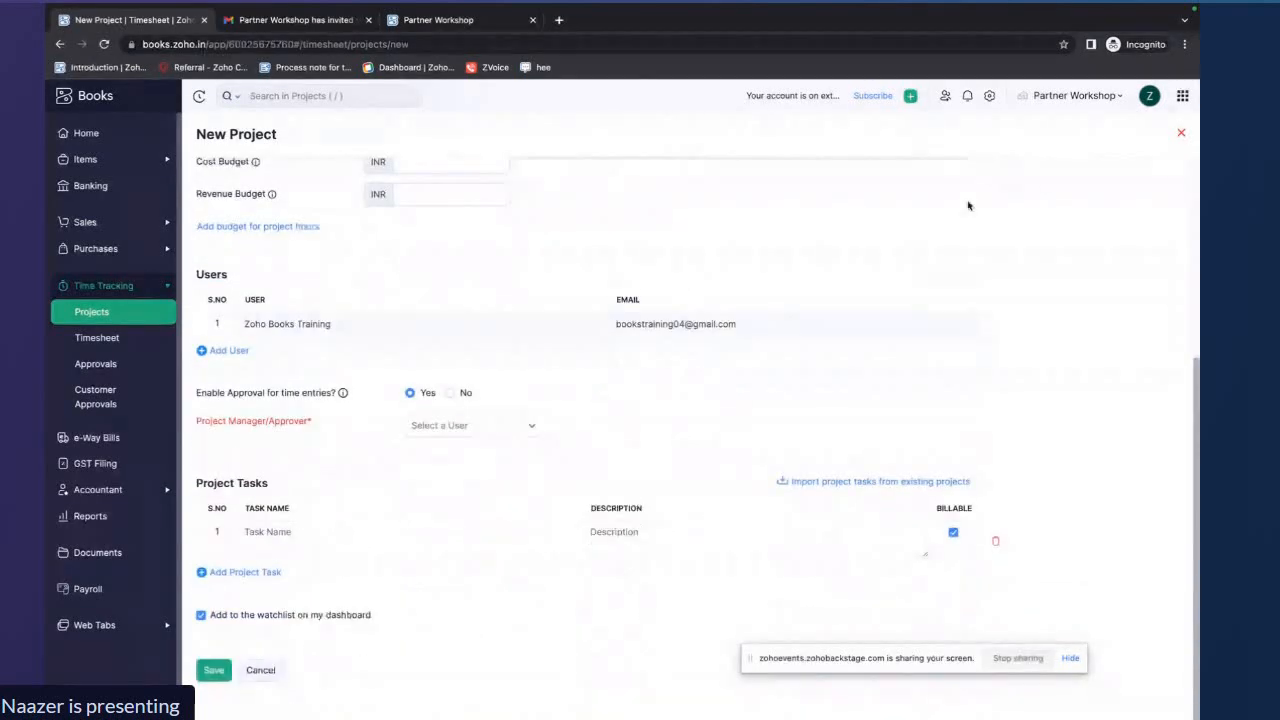
click(1182, 133)
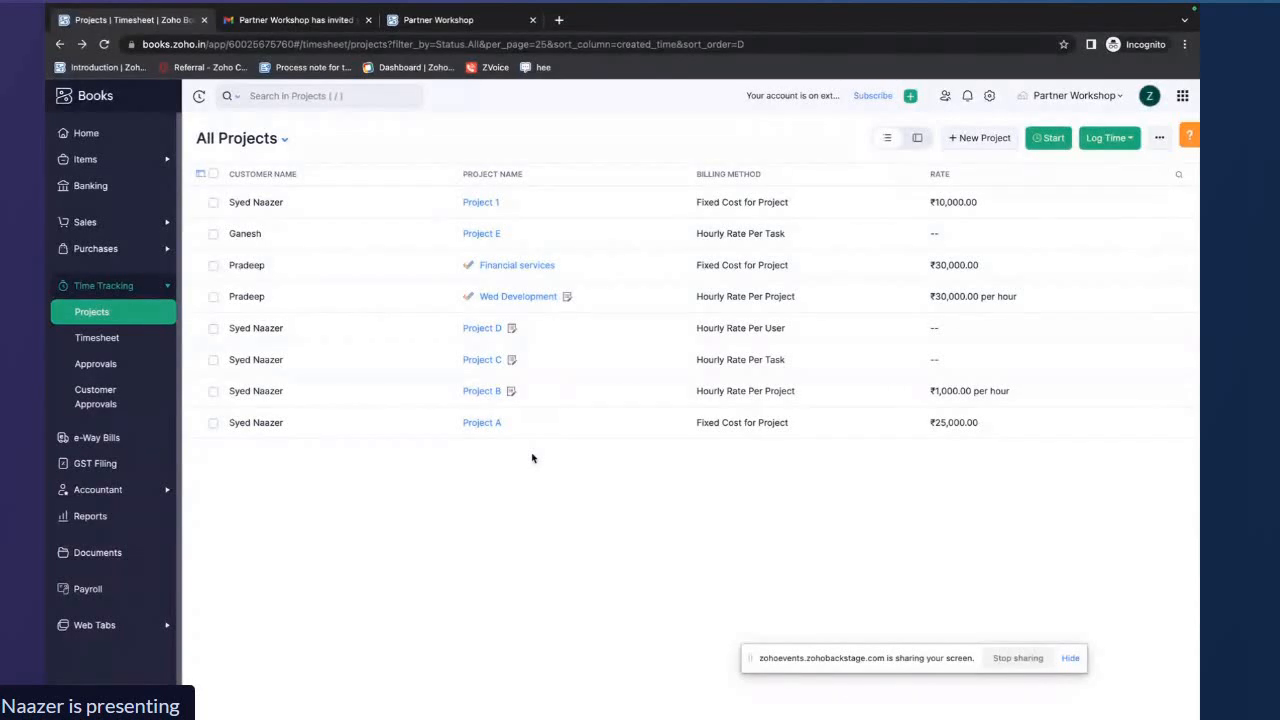
Open Project A for editing and review its name, customer and currency
click(497, 425)
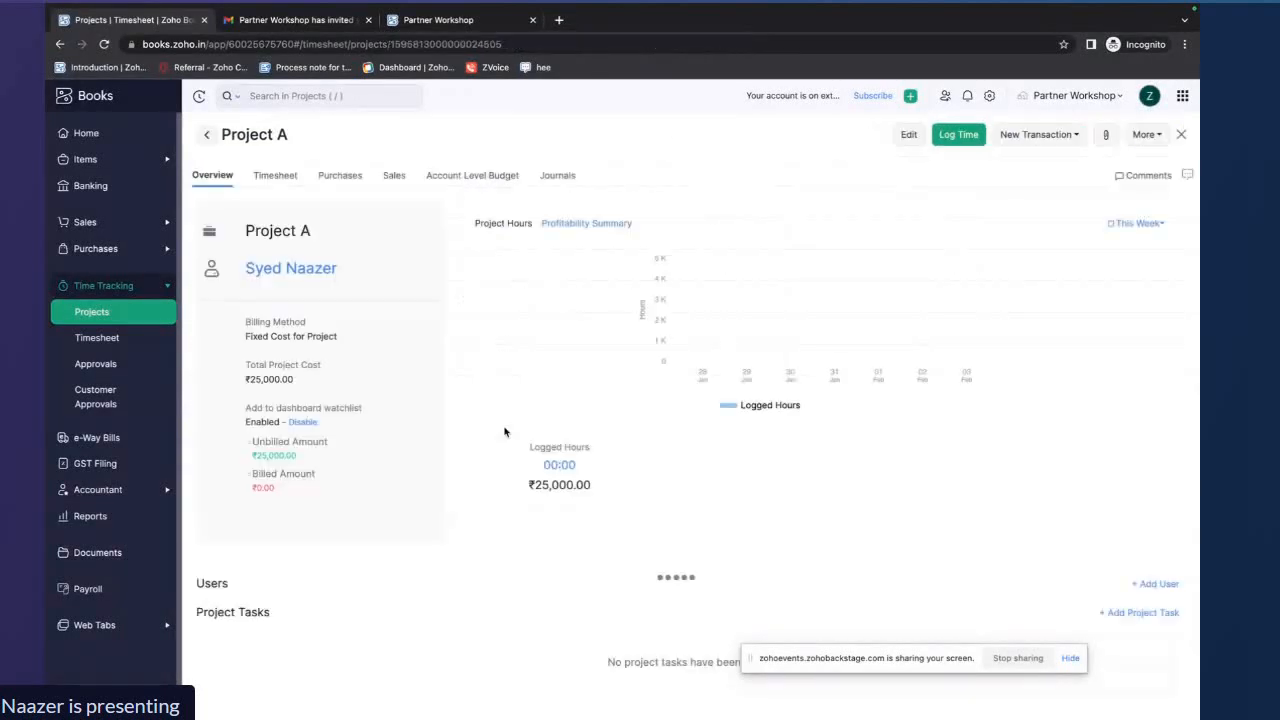
click(905, 135)
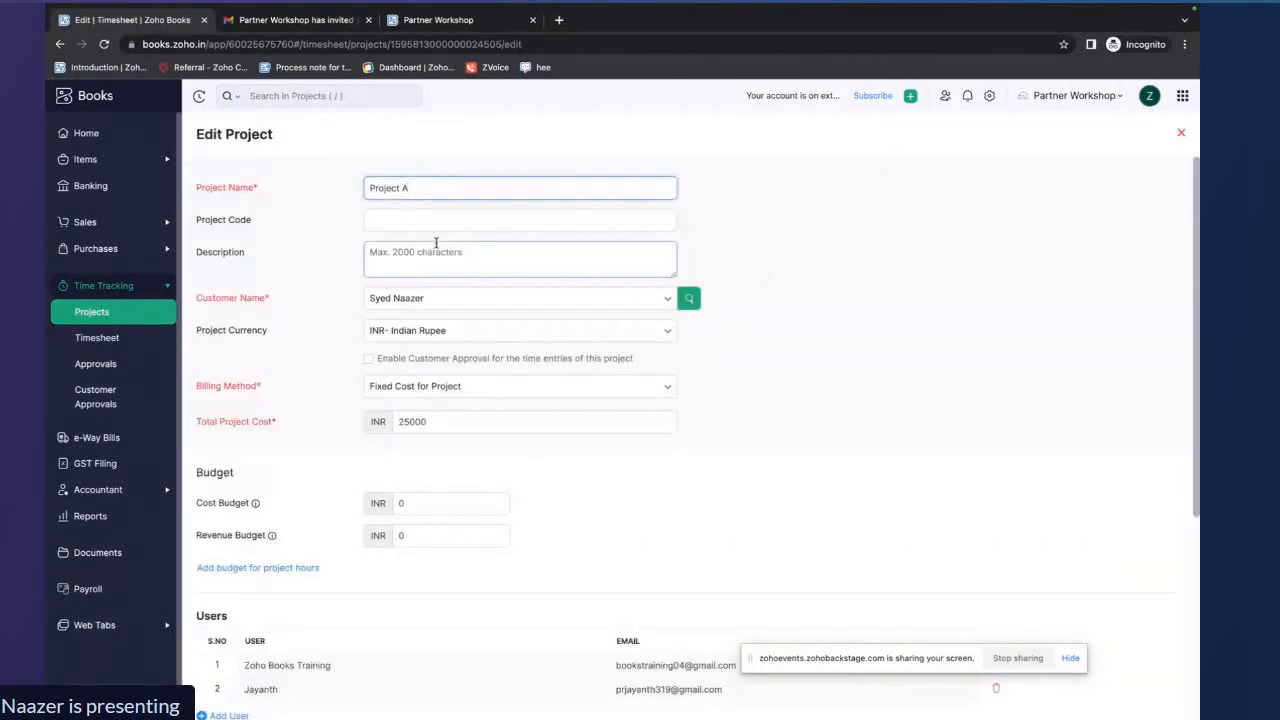
drag(412, 188, 357, 196)
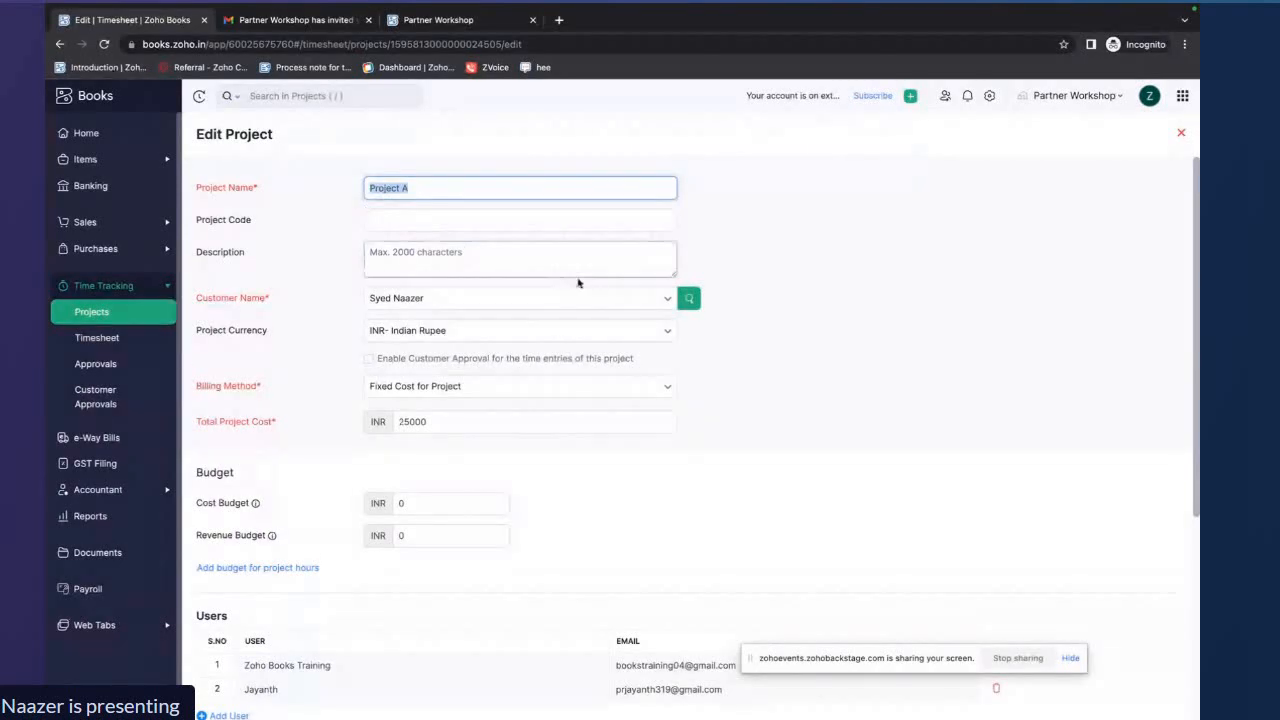
click(794, 278)
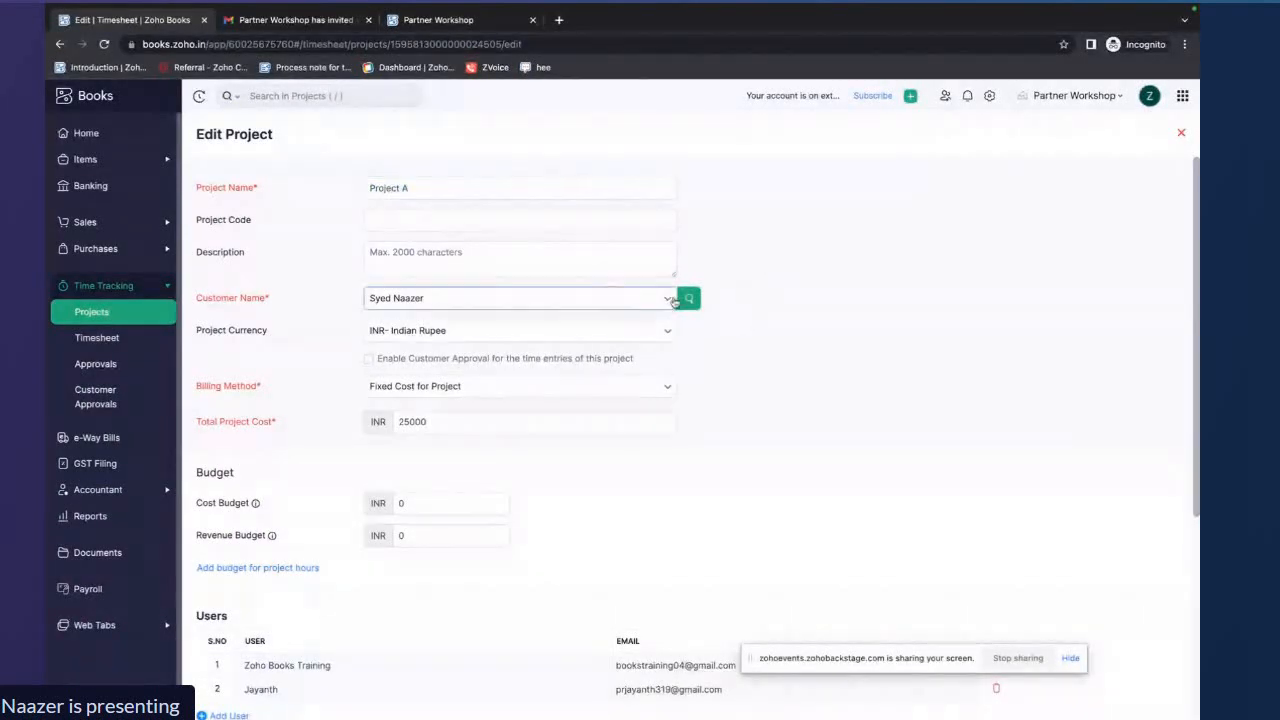
click(673, 302)
click(670, 300)
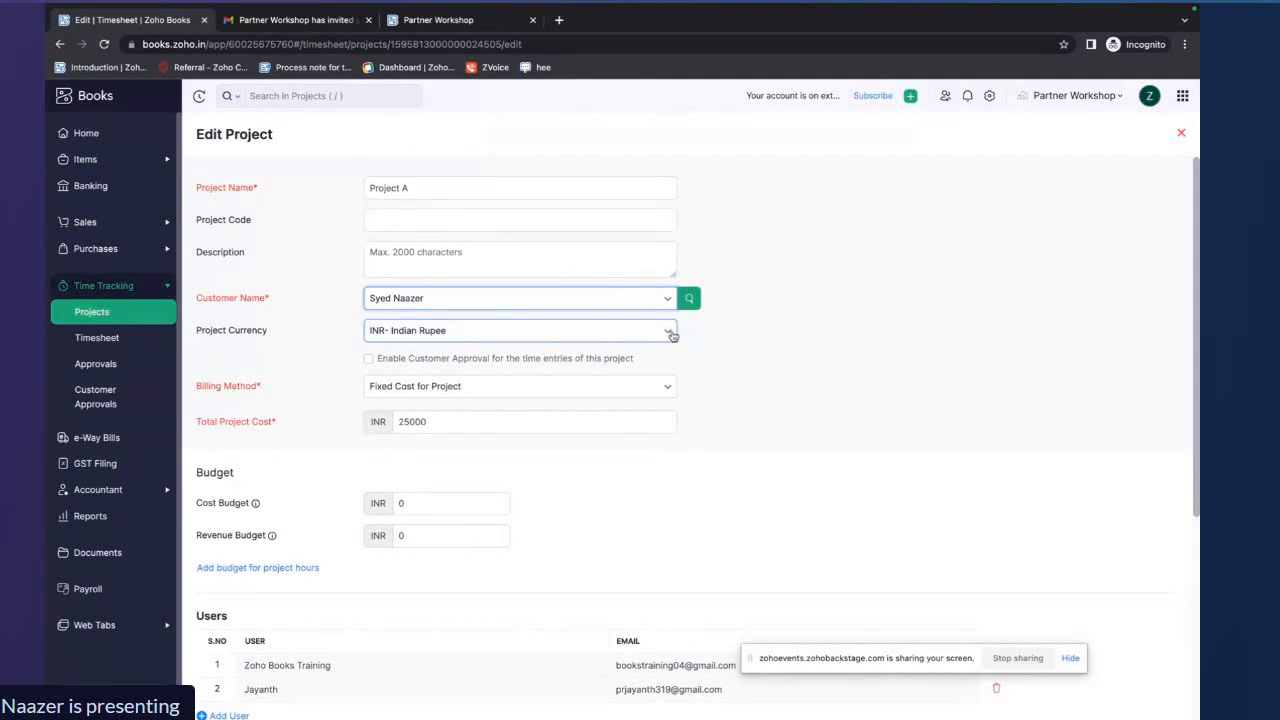
Review Project A's total cost, budget and users, then save the project
scroll(710, 380, down, 1)
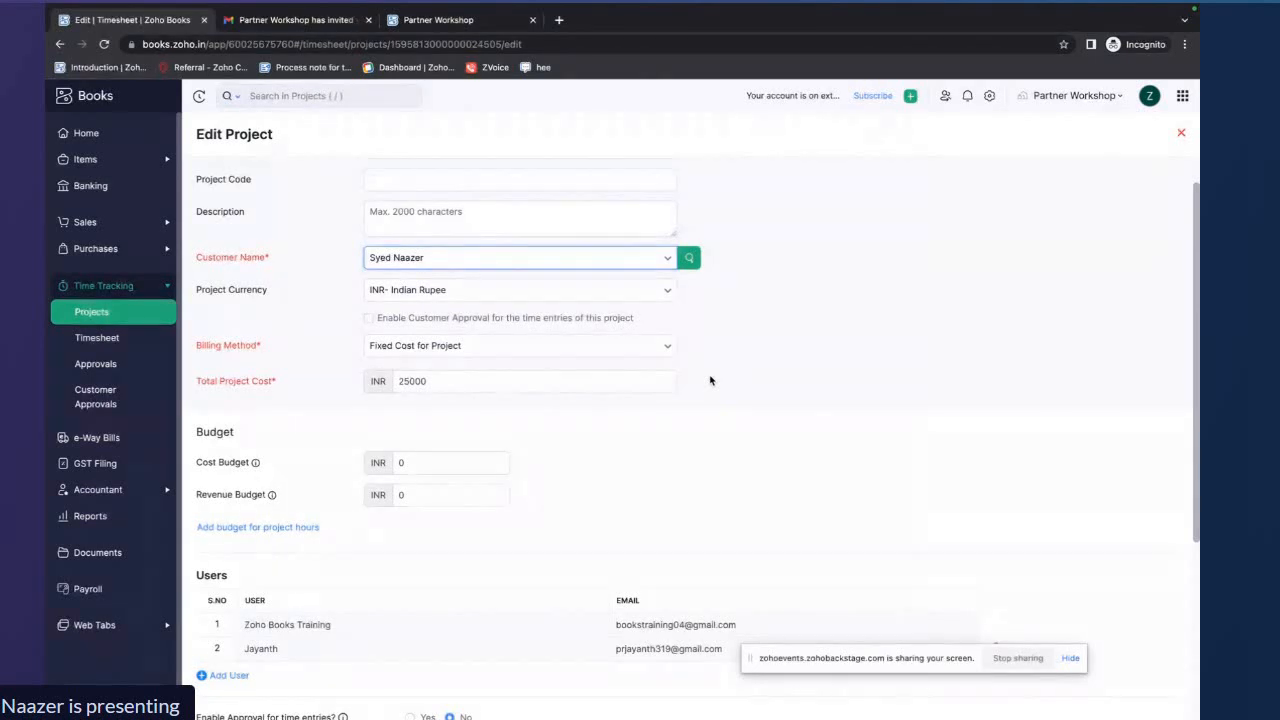
click(594, 381)
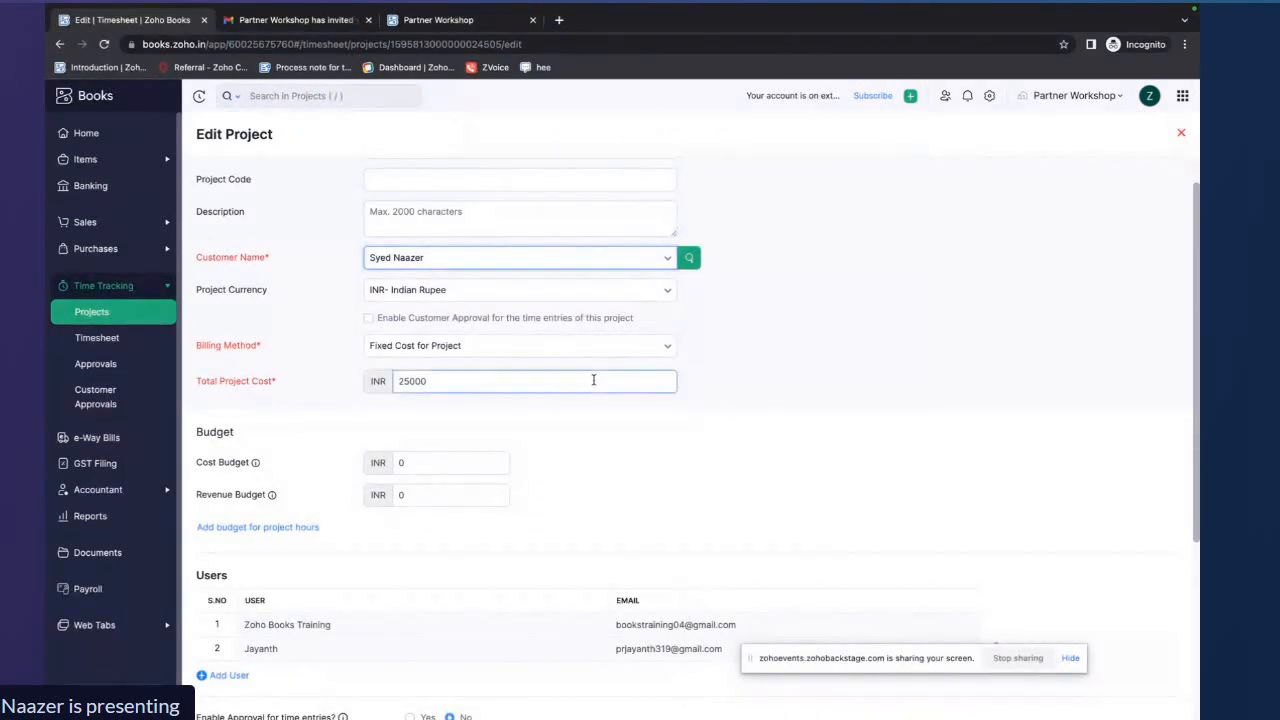
drag(439, 381, 393, 381)
click(601, 423)
scroll(707, 413, up, 1)
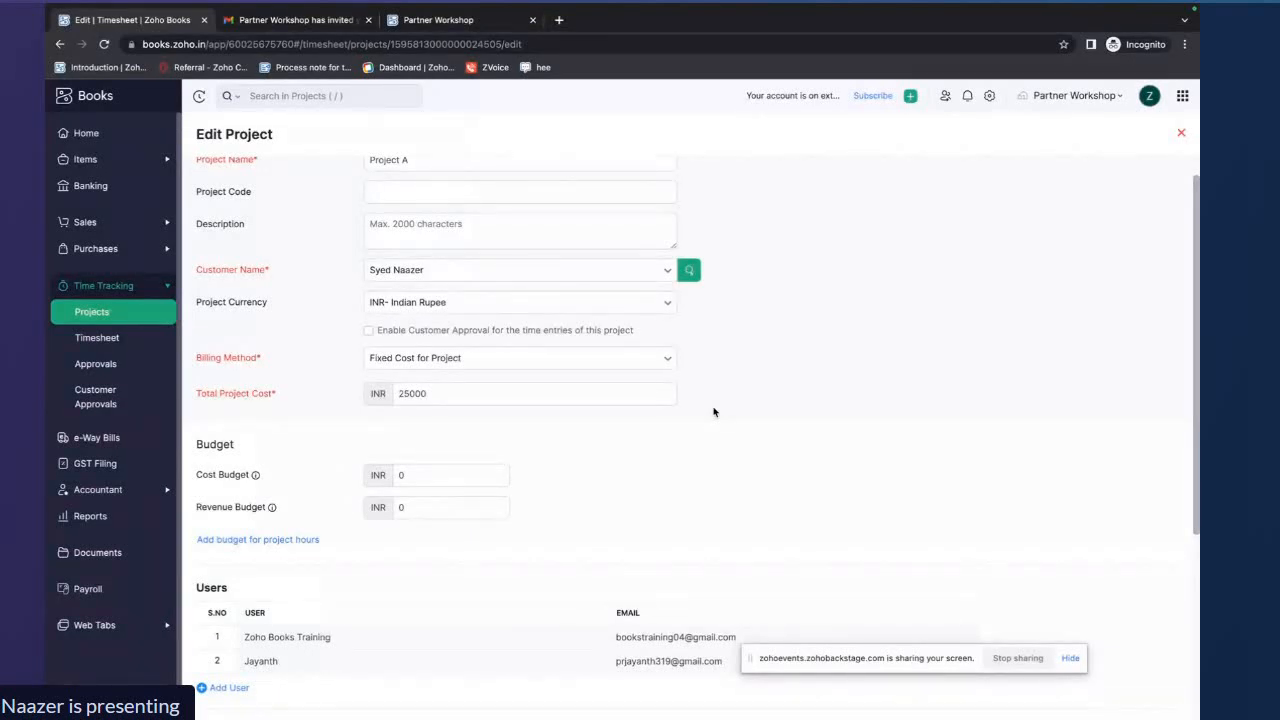
scroll(714, 412, up, 2)
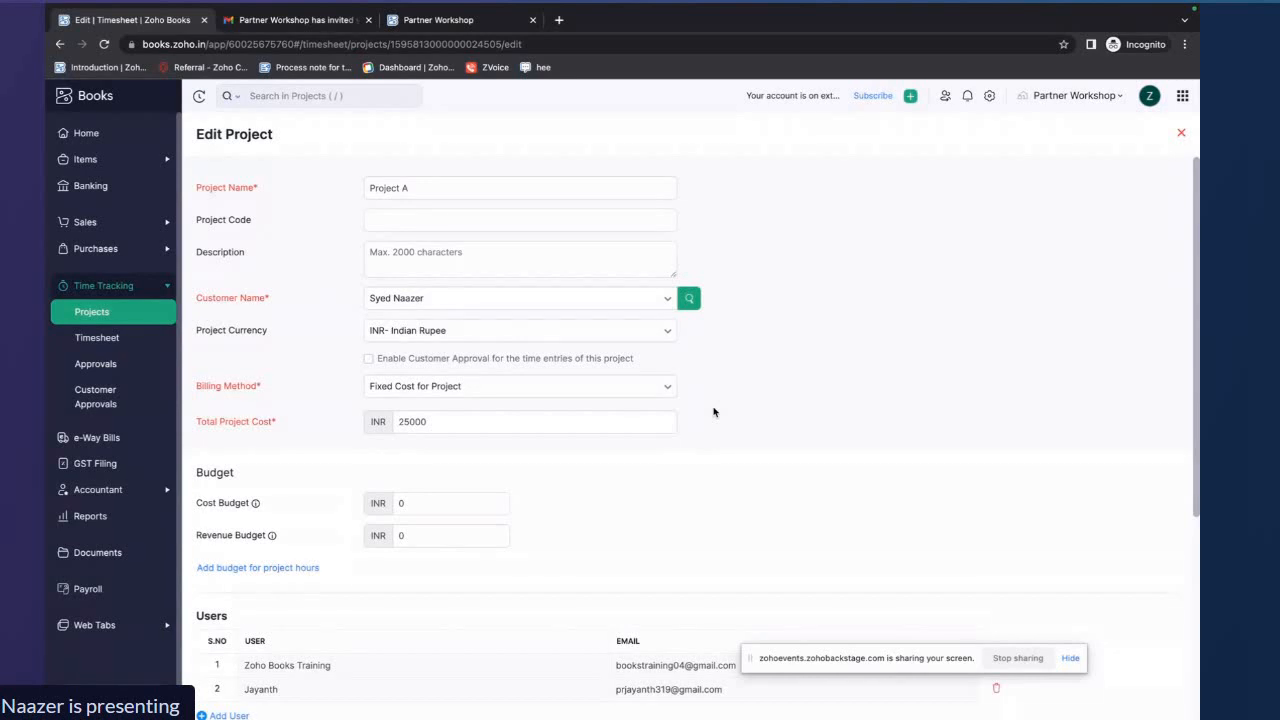
scroll(680, 420, down, 3)
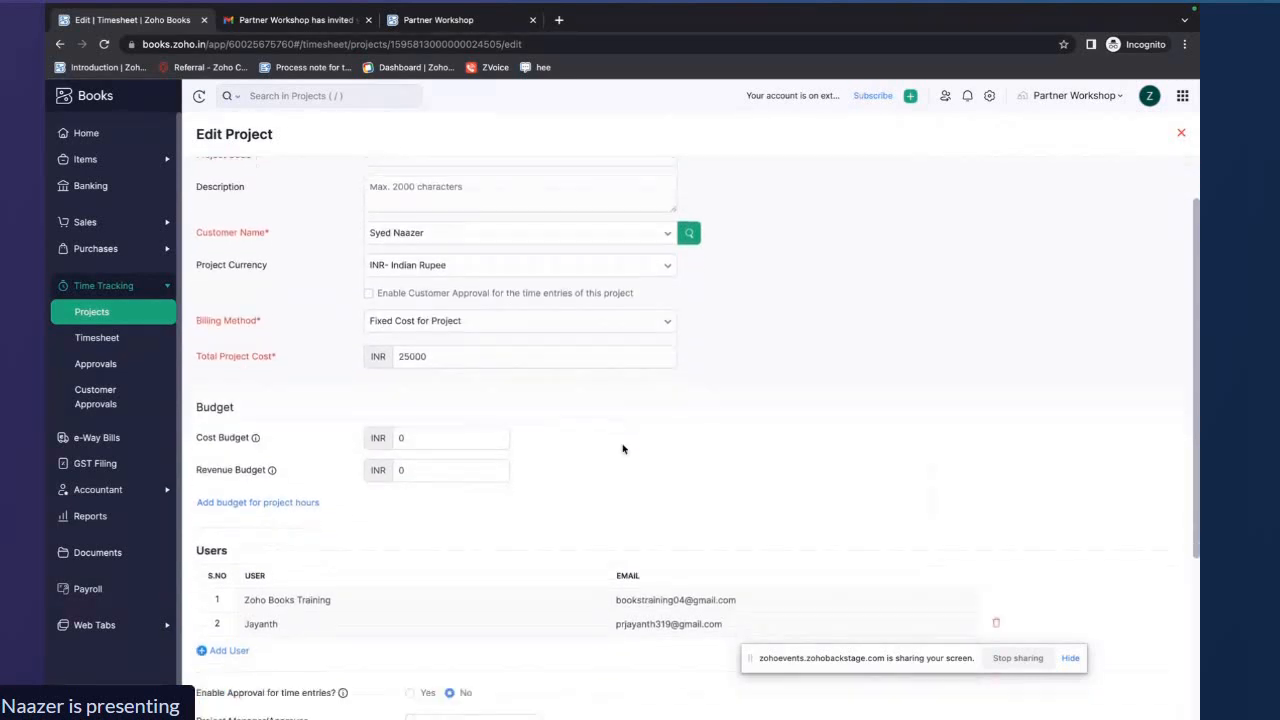
scroll(622, 449, down, 3)
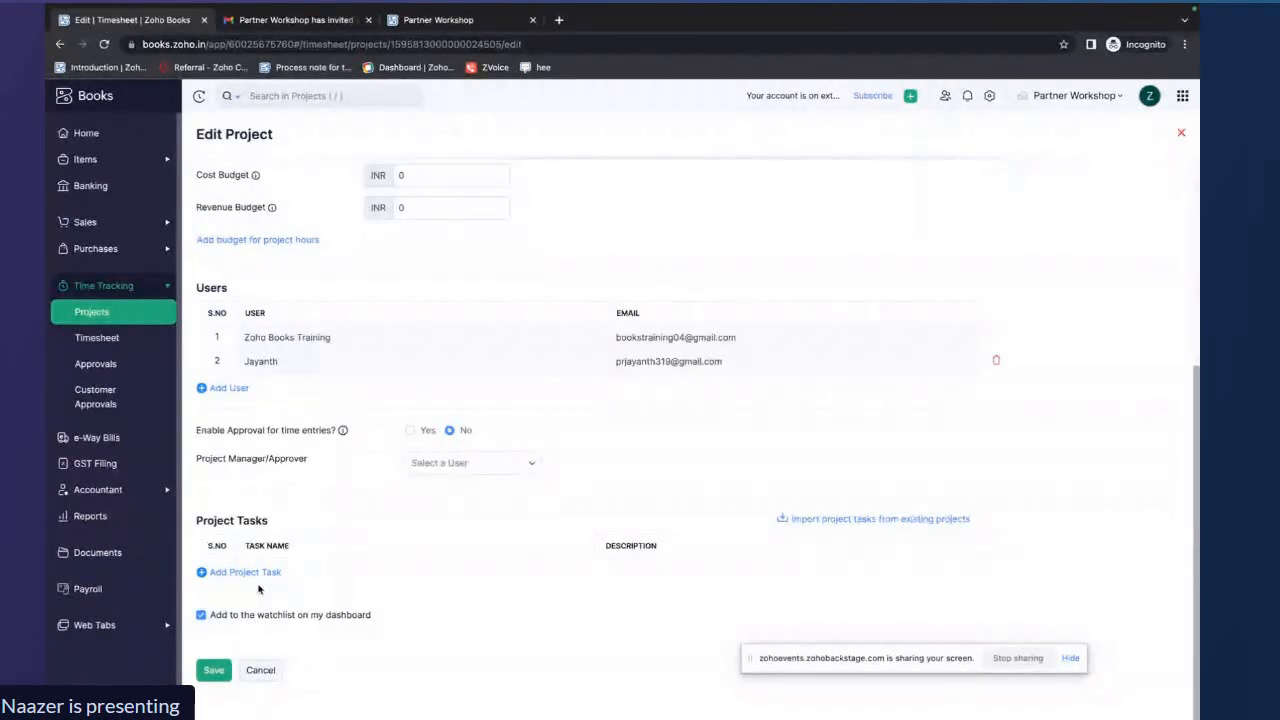
click(213, 670)
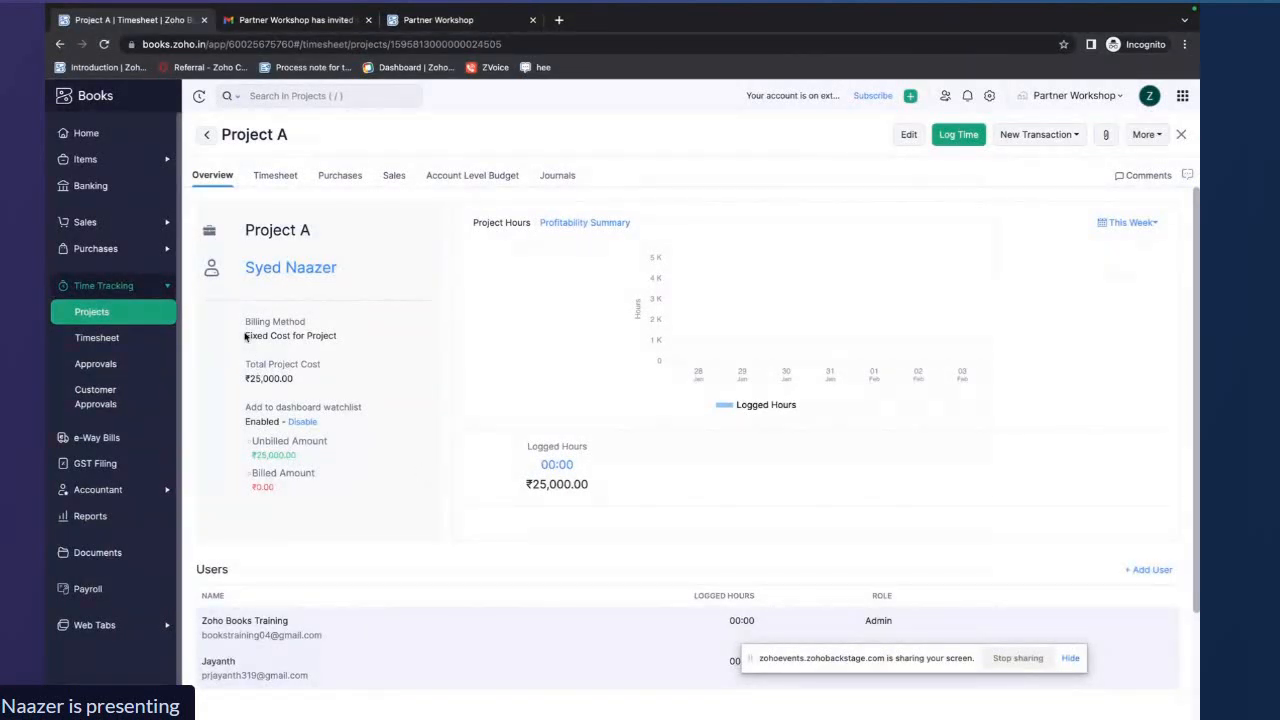
Review Project A's billing method and total cost, then open the list of all timesheets
drag(244, 336, 342, 336)
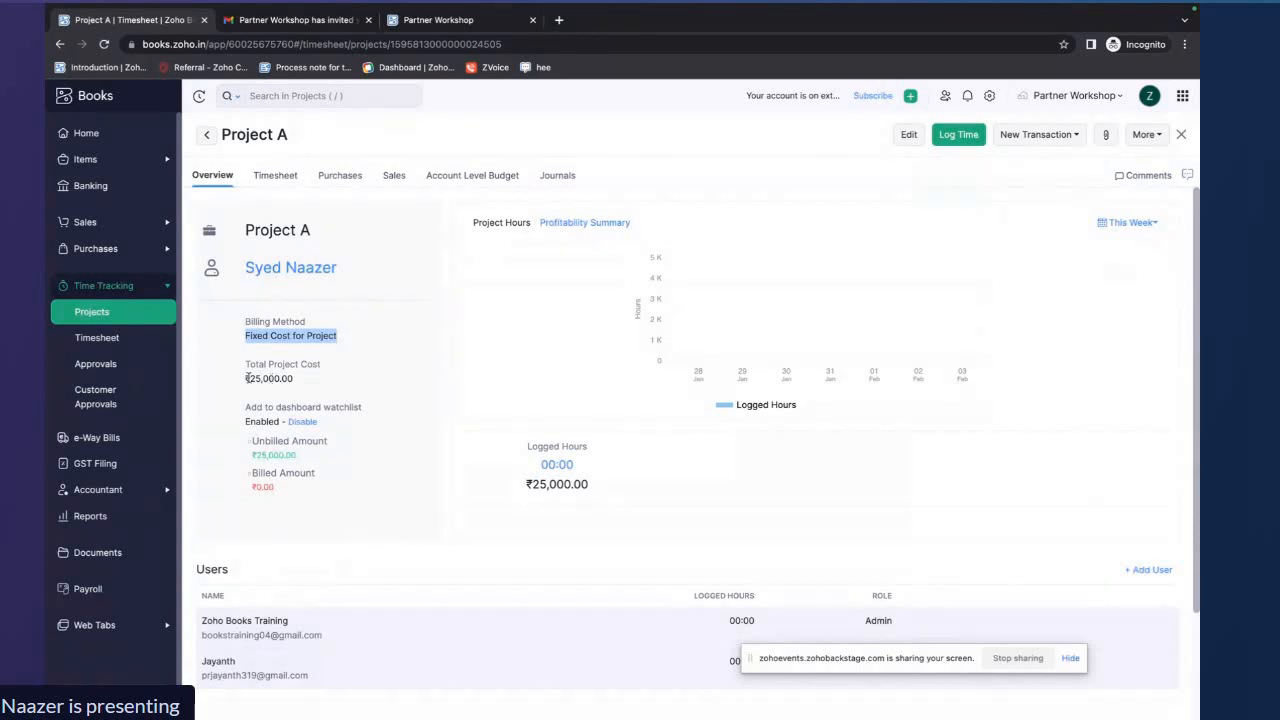
drag(244, 379, 300, 380)
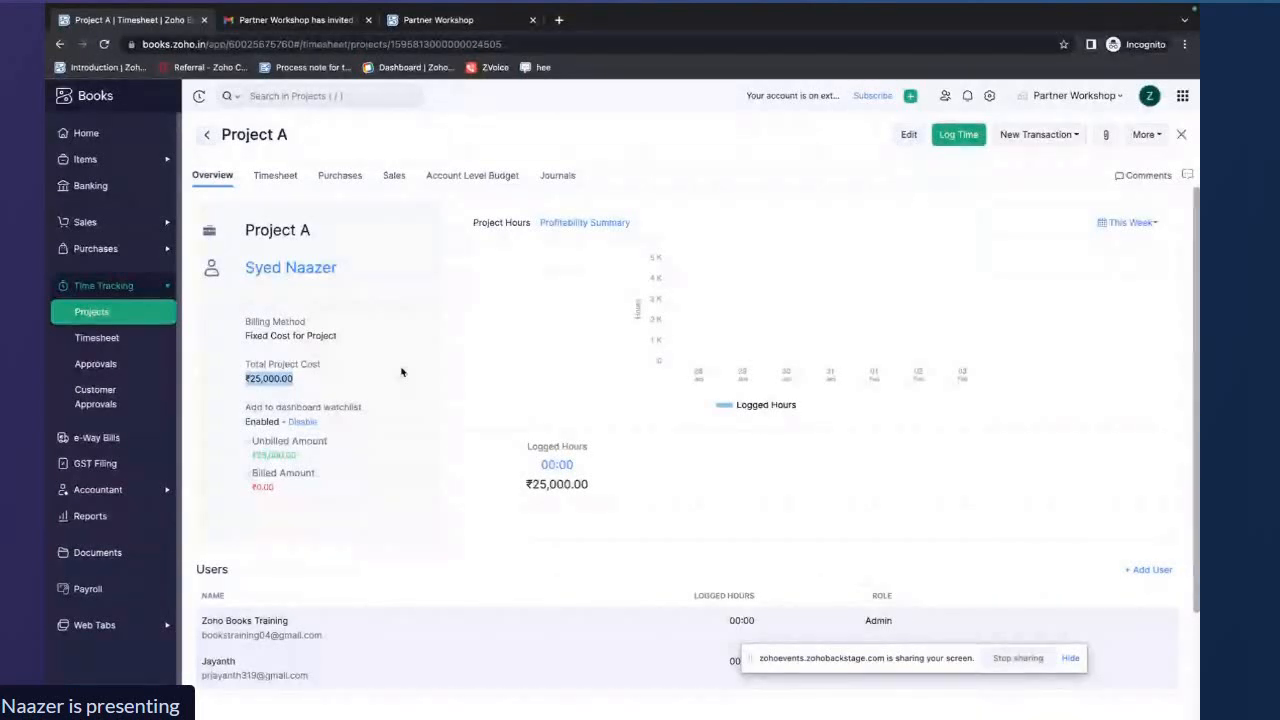
click(97, 338)
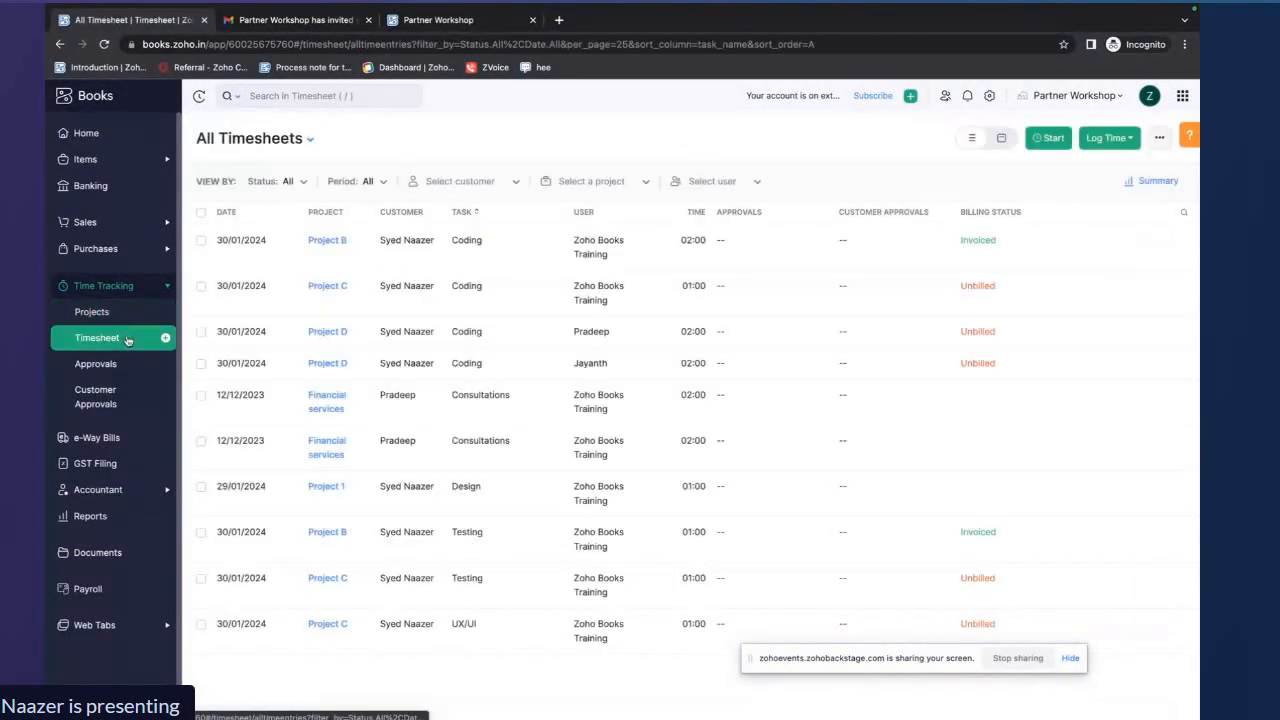
Open Project A and log 2 hours for a new task named Designing
click(125, 313)
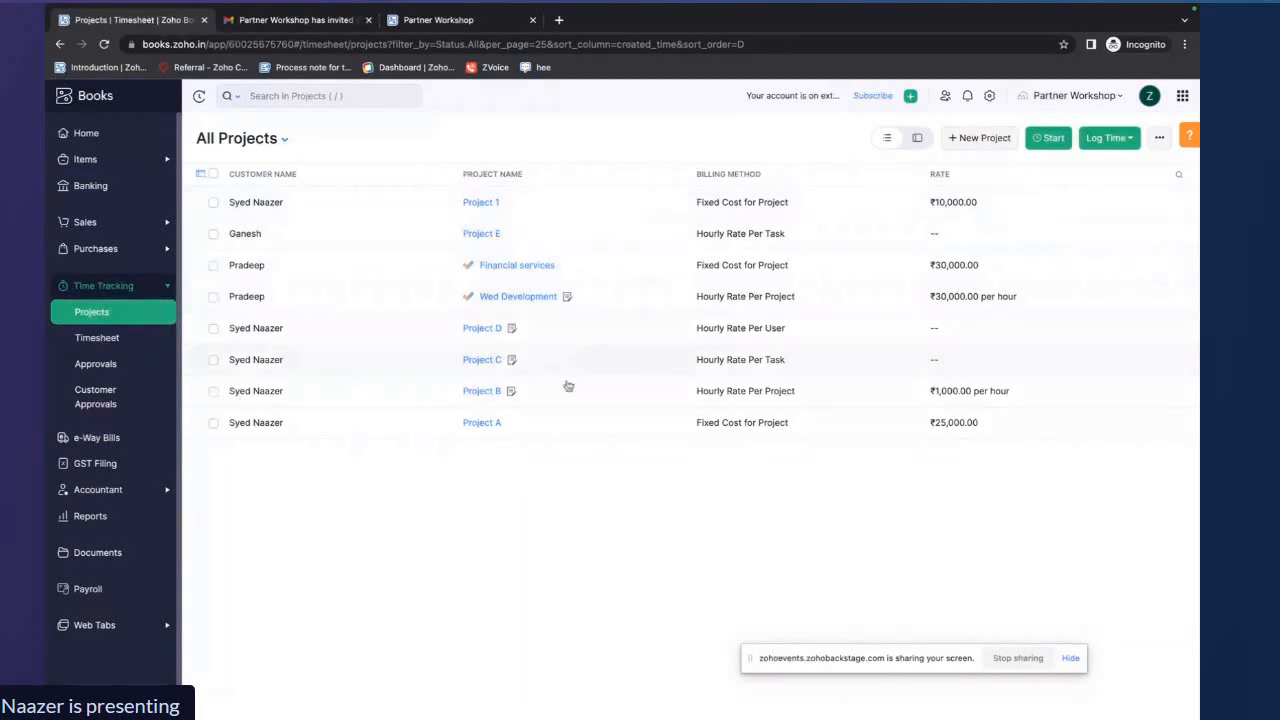
click(543, 422)
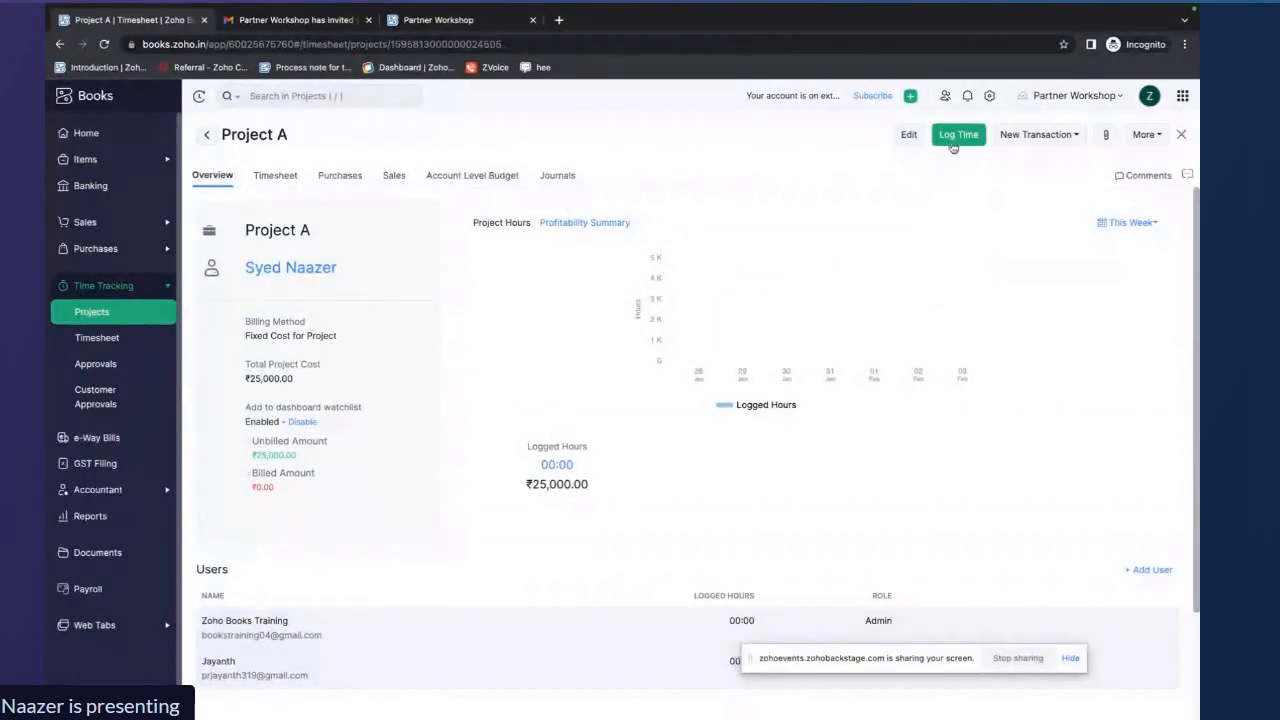
click(953, 136)
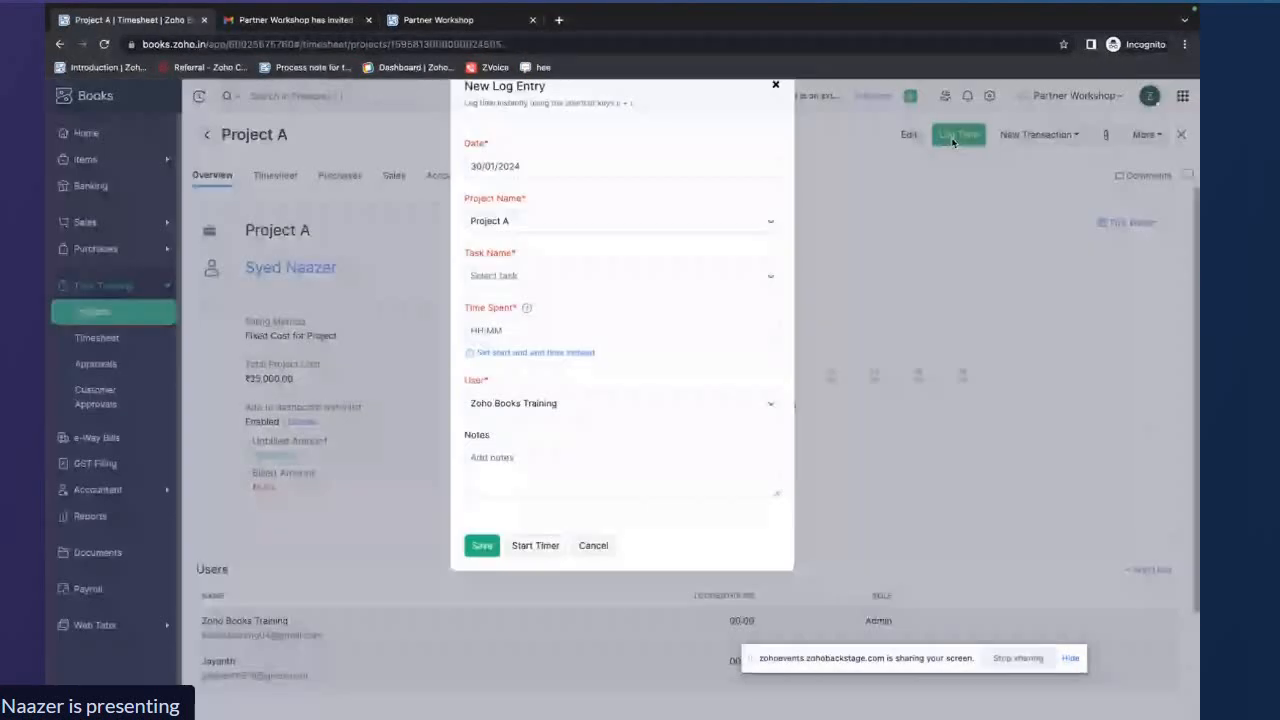
click(677, 287)
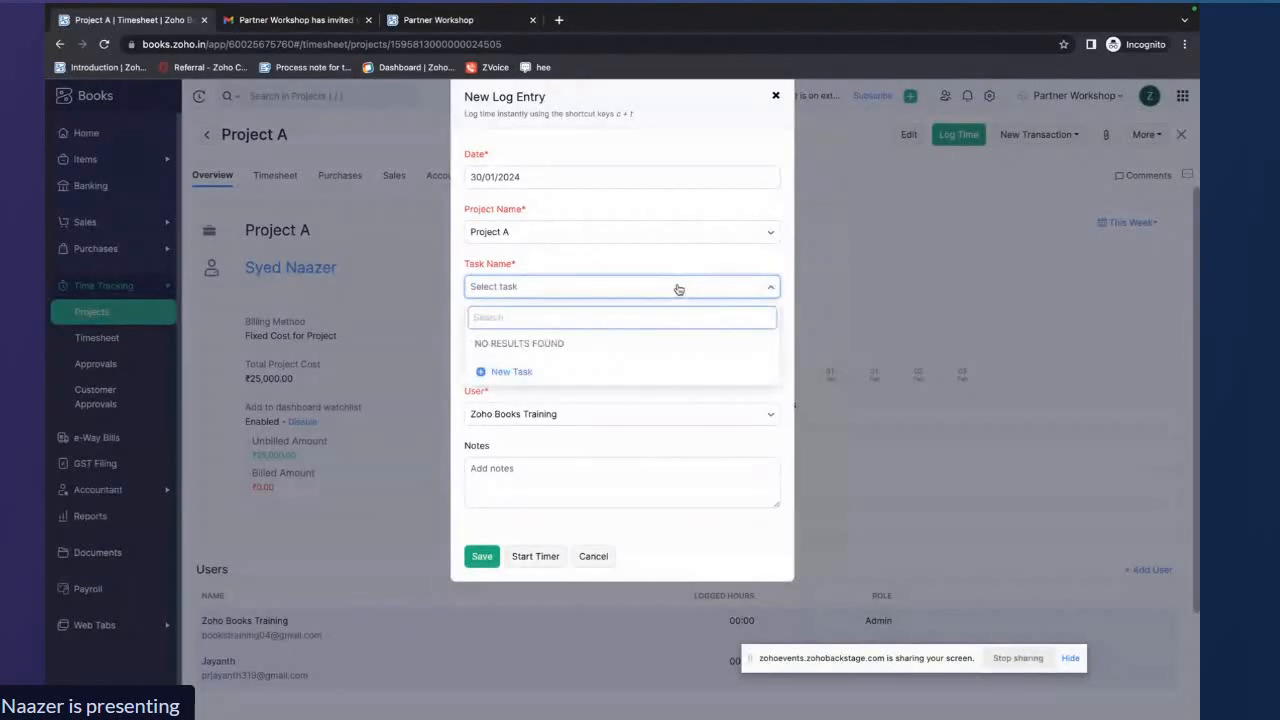
click(555, 374)
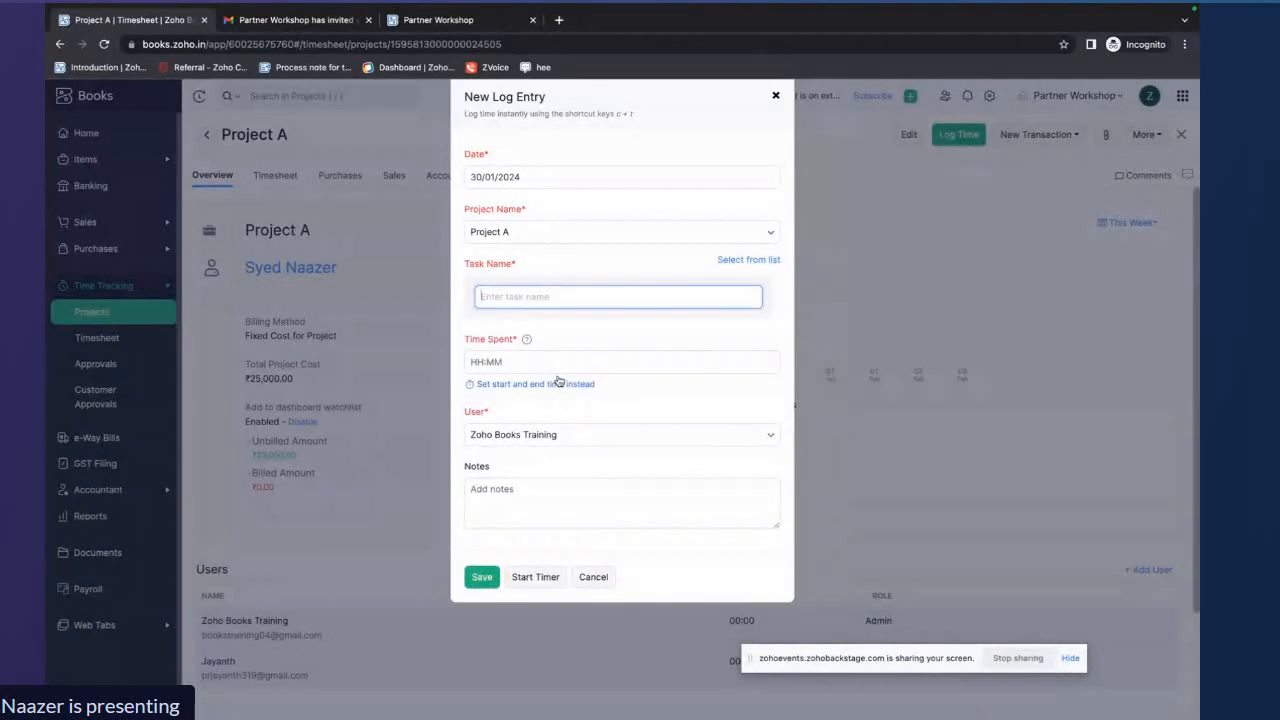
text(Designing)
click(574, 326)
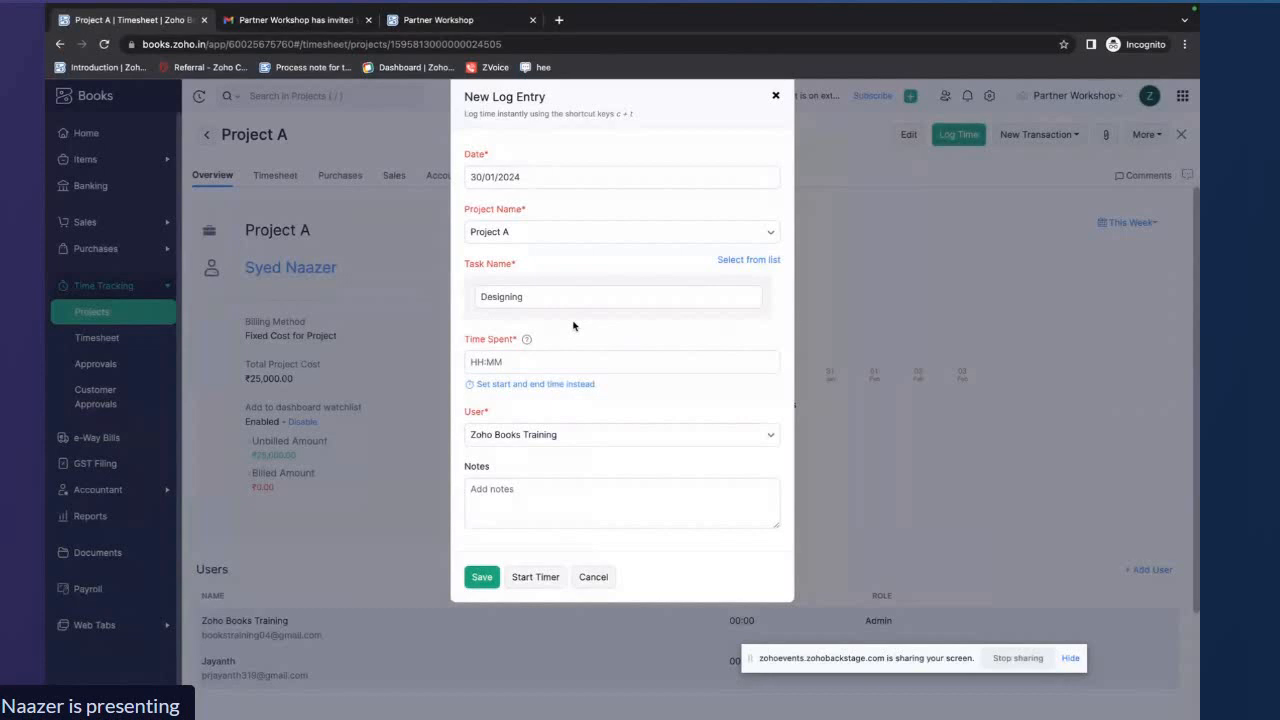
click(534, 356)
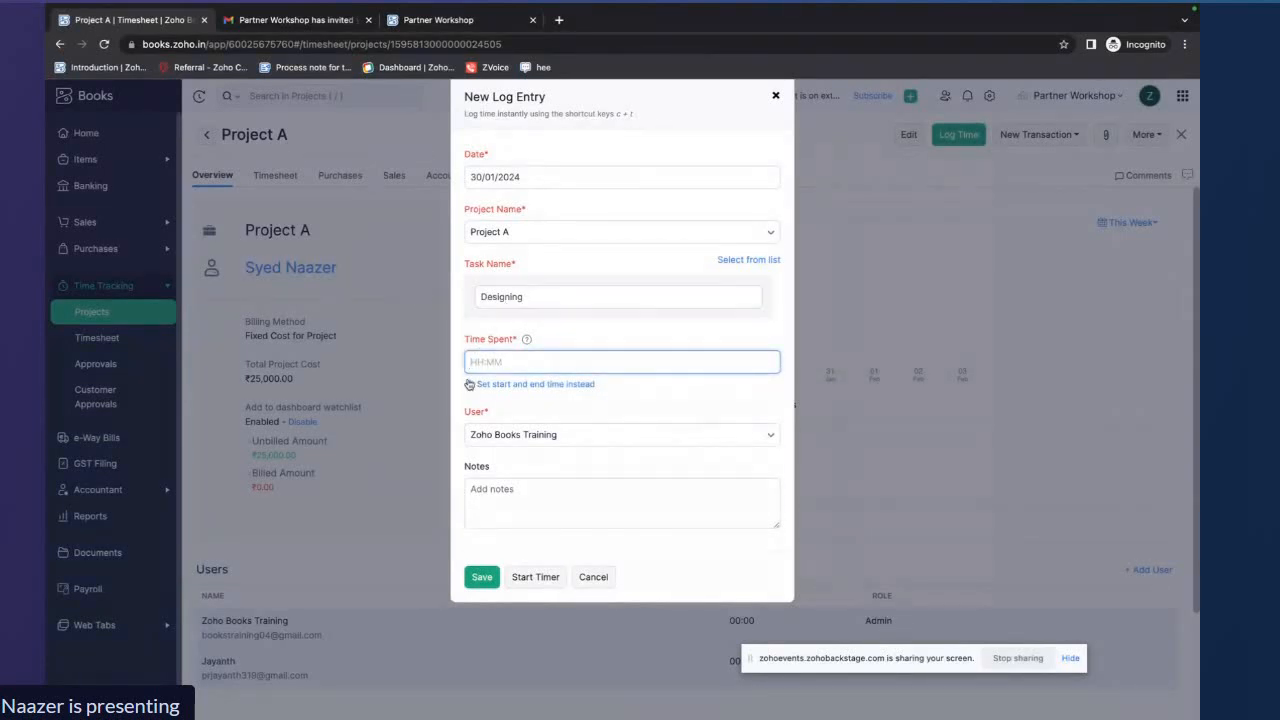
text(2)
click(479, 584)
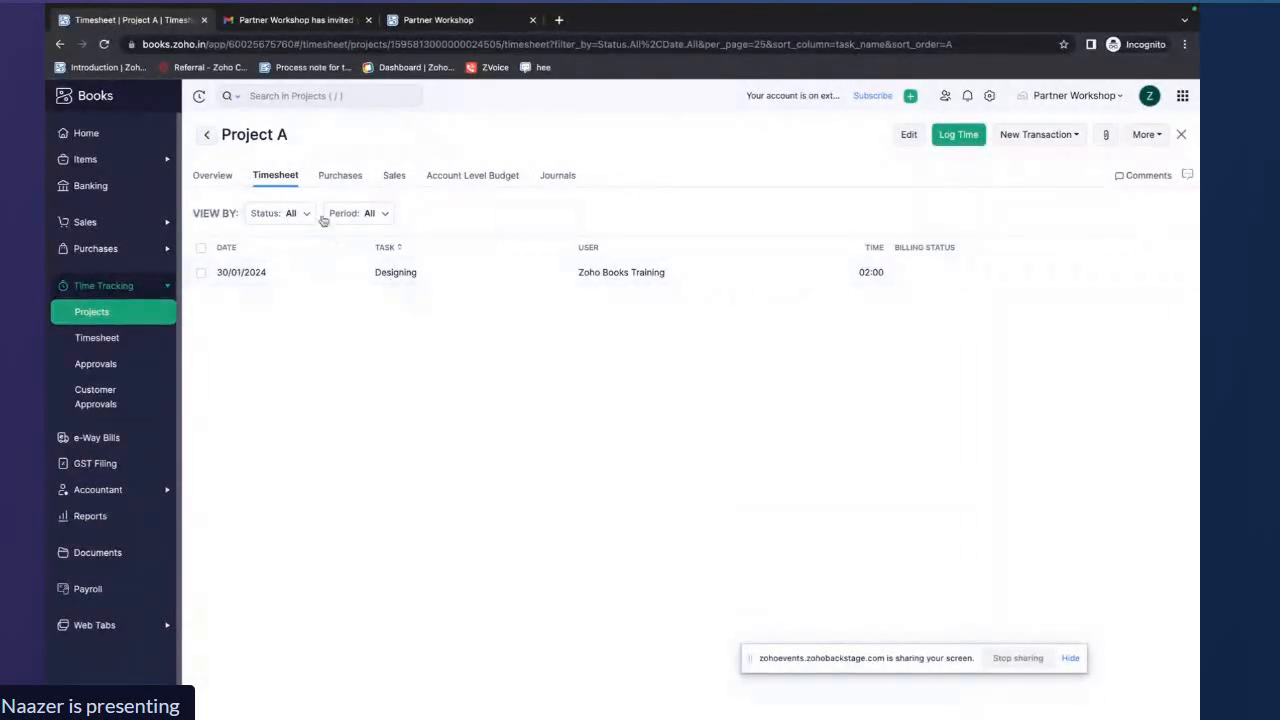
Review Project A's overview of logged hours and its timesheet entries
click(216, 176)
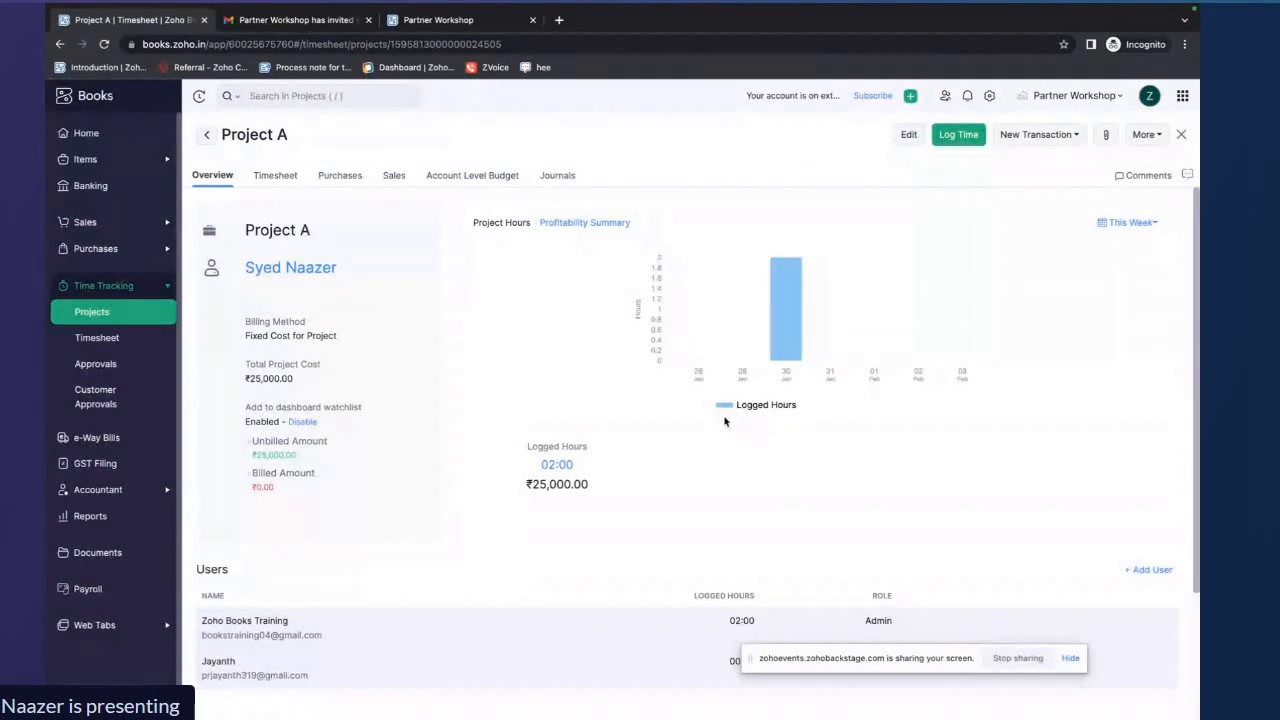
mouse_move(784, 334)
scroll(629, 507, down, 1)
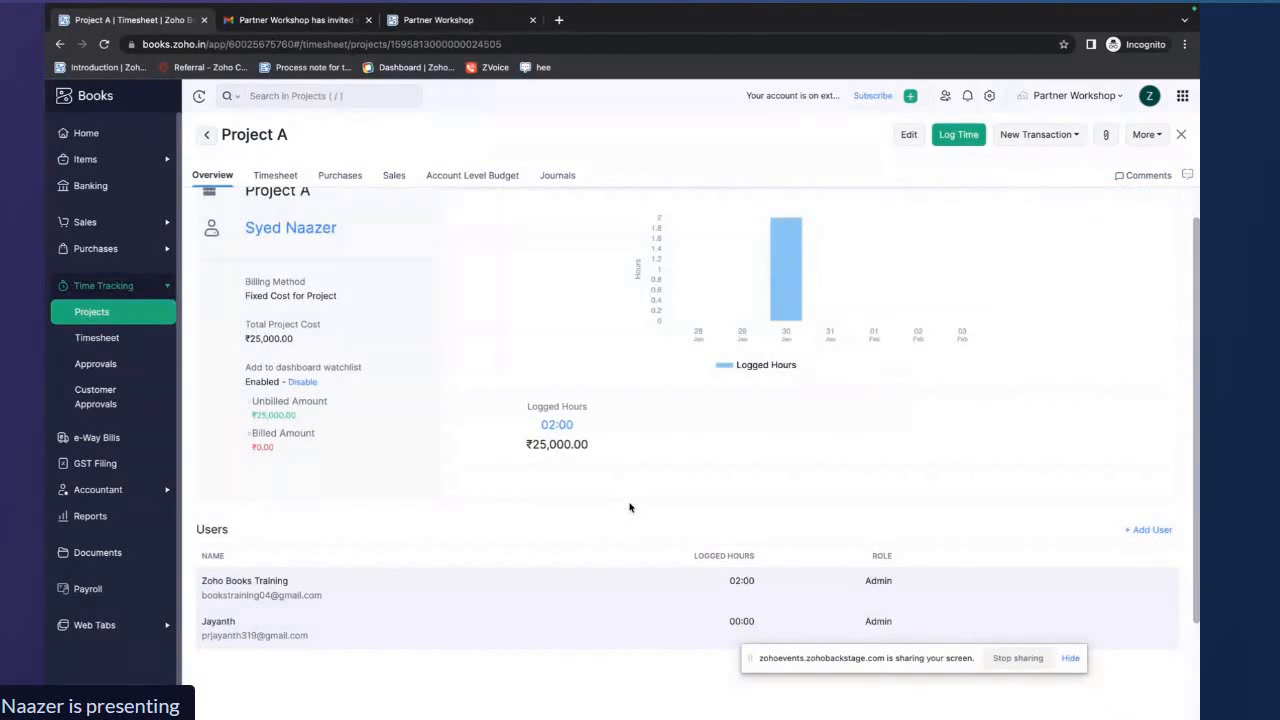
scroll(629, 507, up, 1)
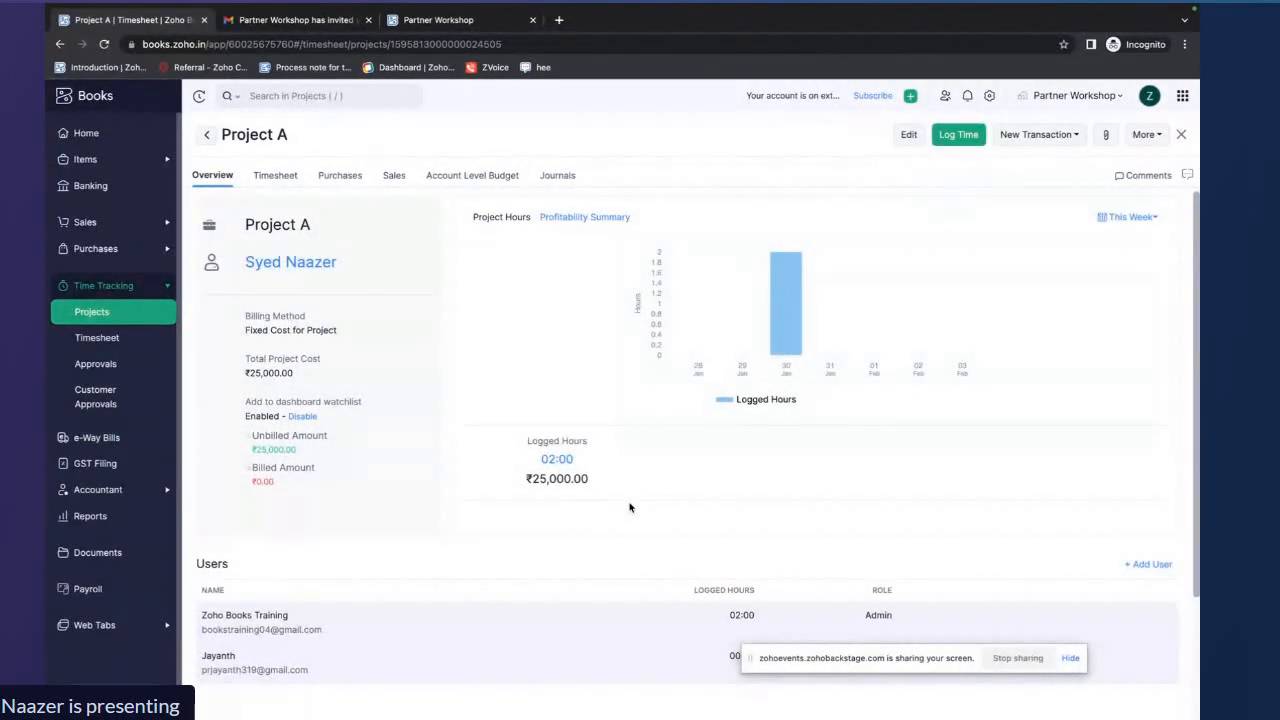
click(275, 175)
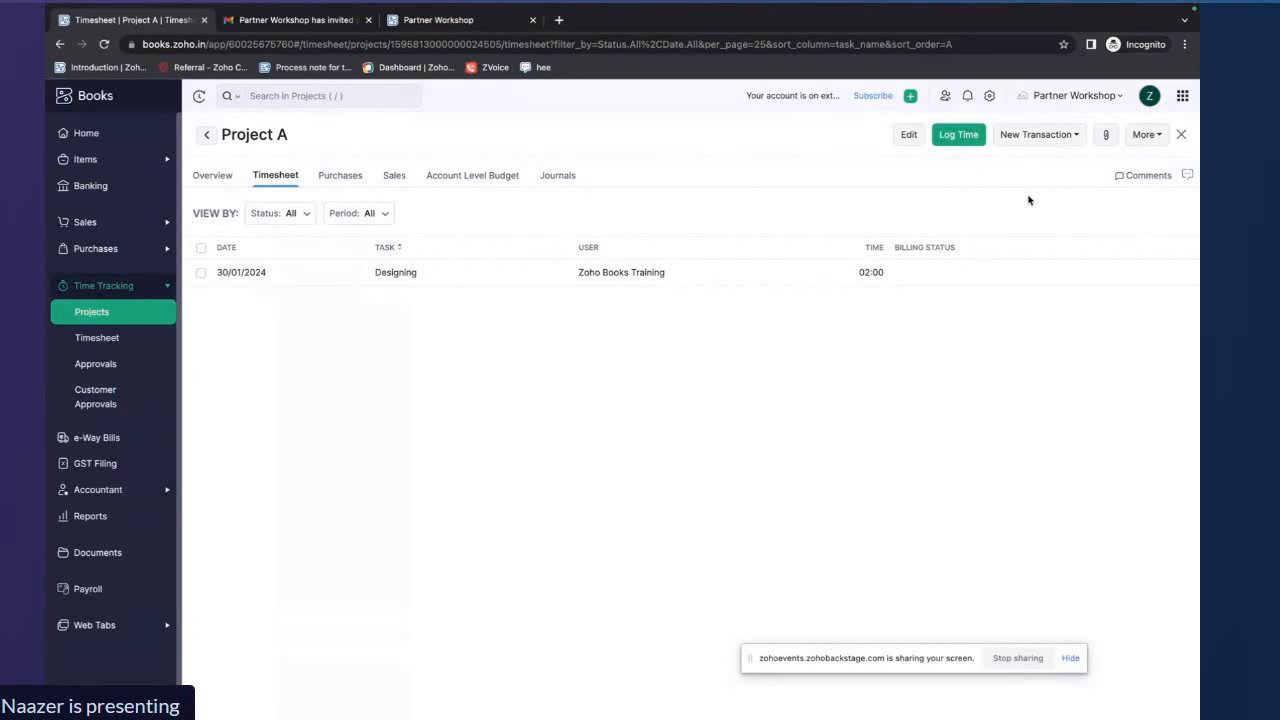
Create an invoice from Project A with all time entries as a single line showing project name and description
click(1064, 142)
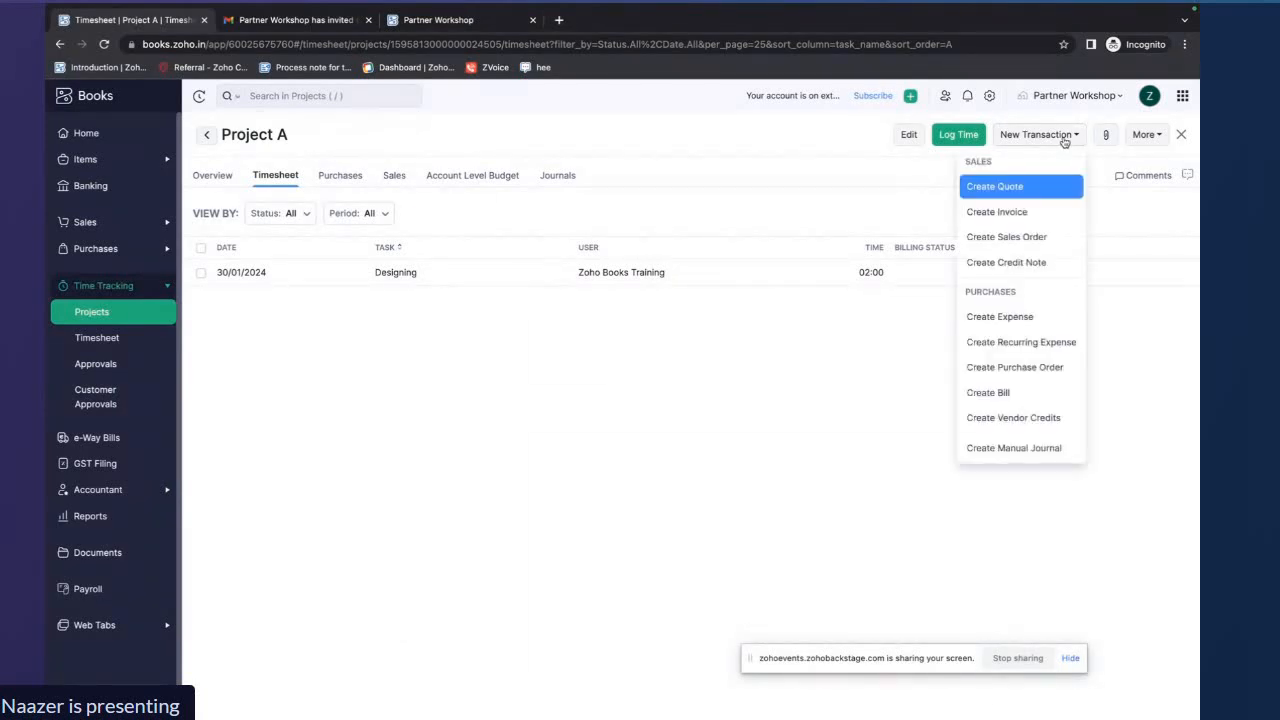
click(1029, 210)
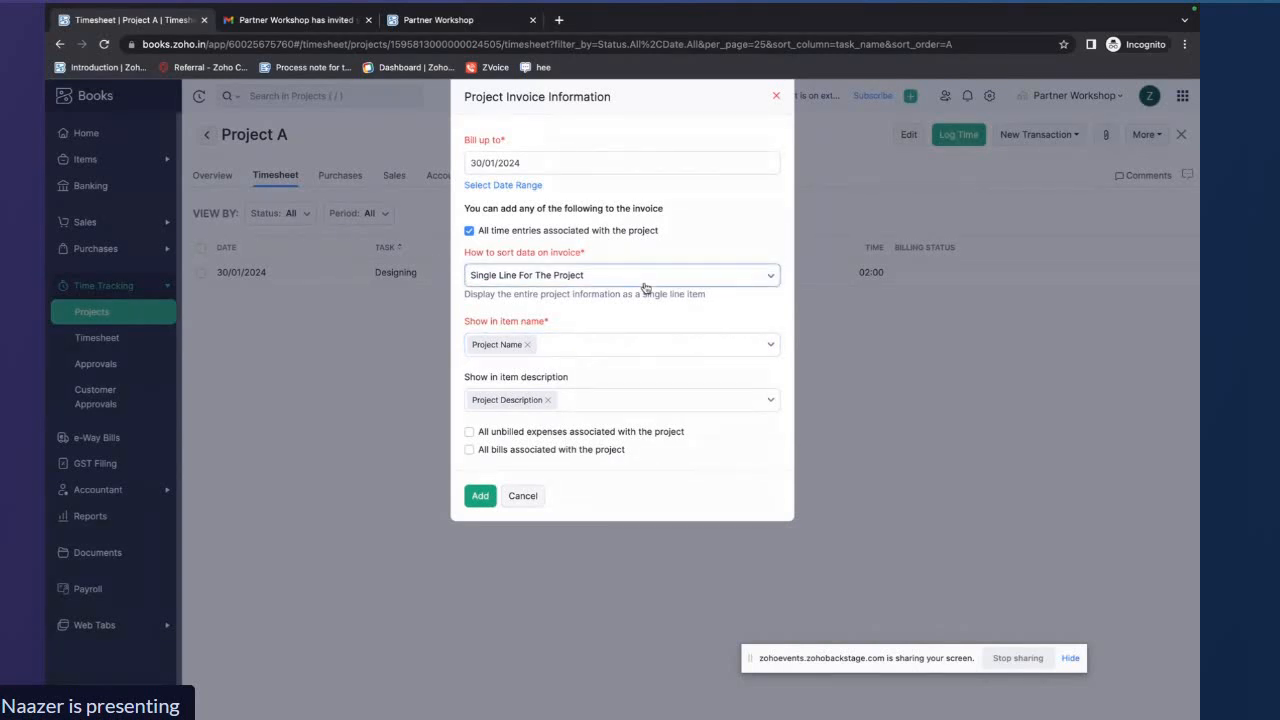
click(639, 350)
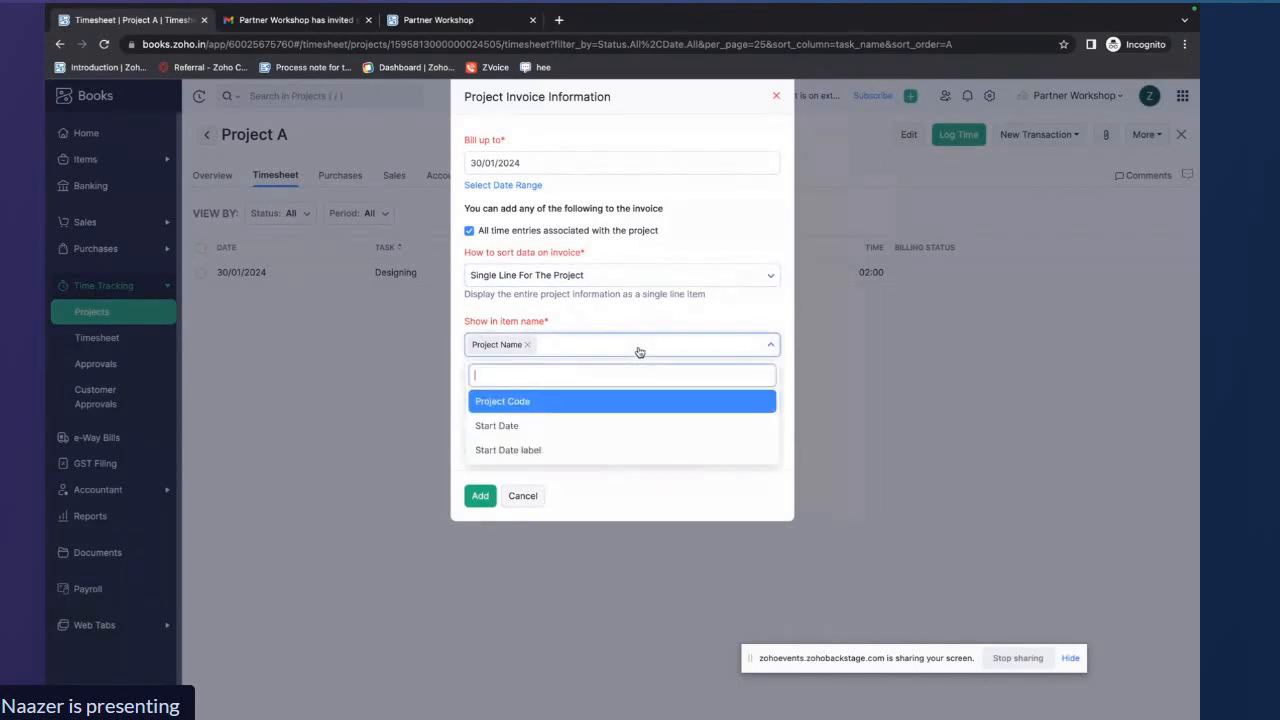
click(638, 350)
click(637, 351)
click(637, 351)
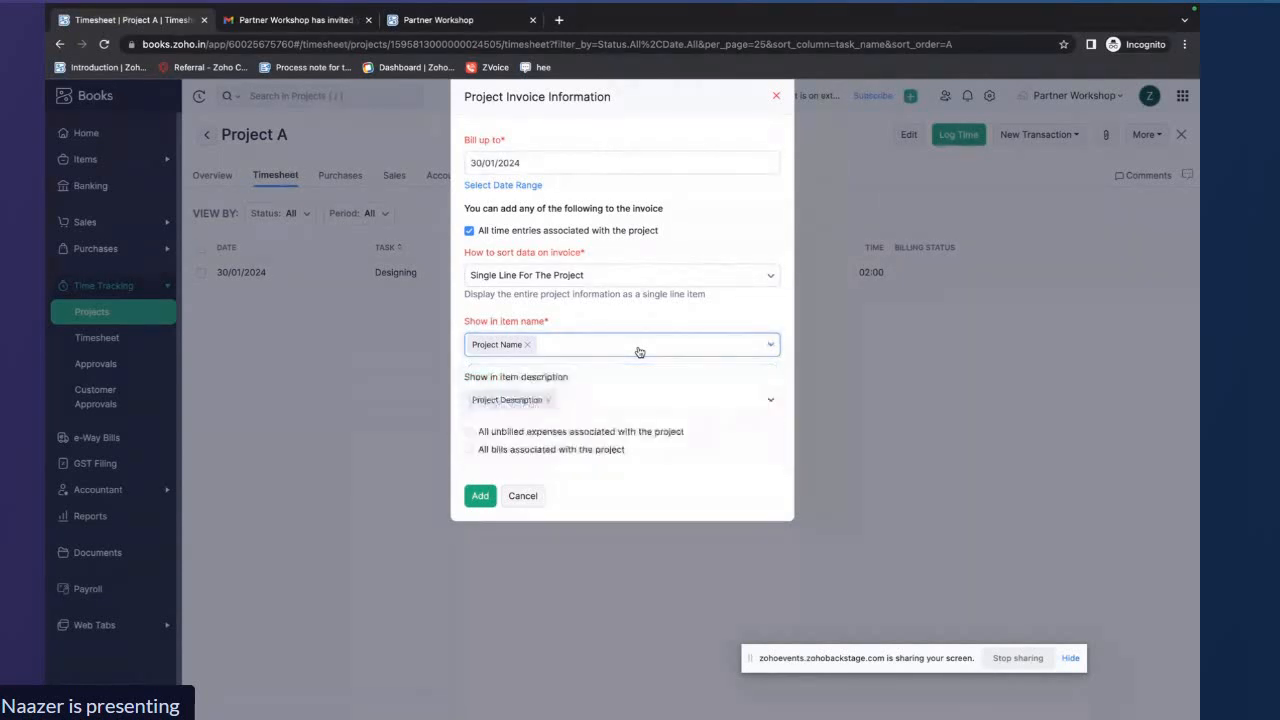
click(620, 406)
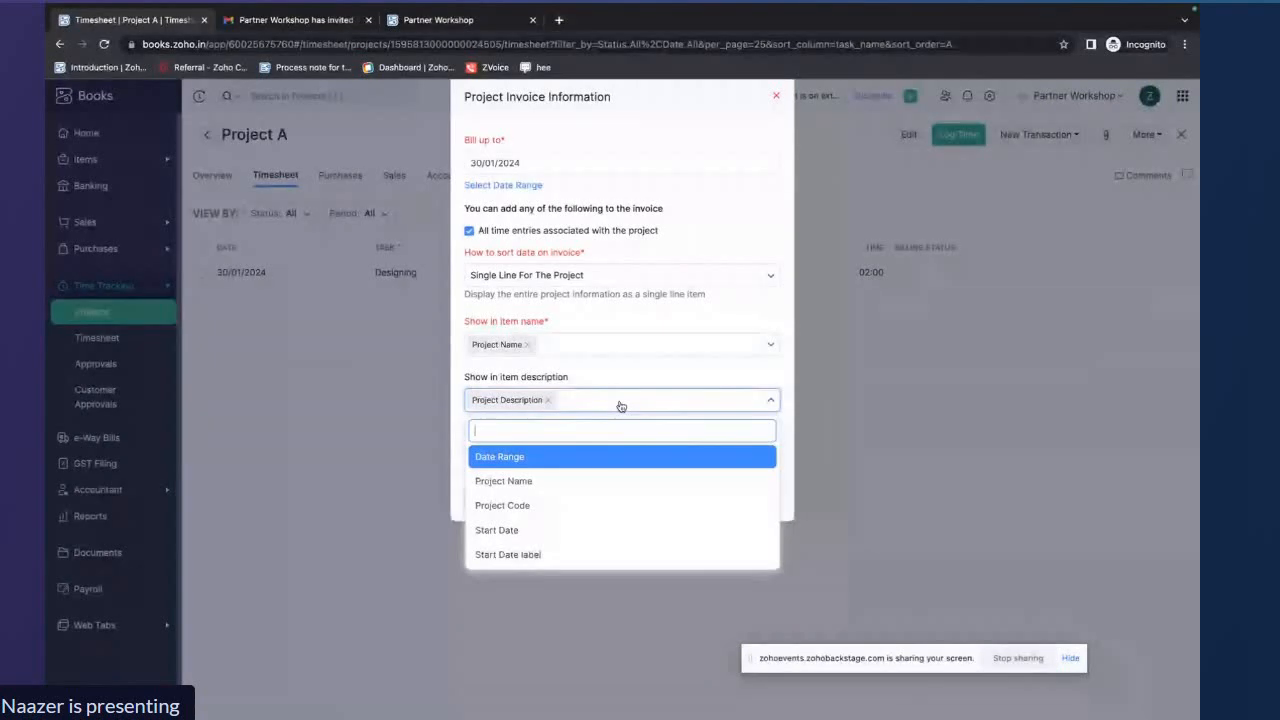
click(620, 406)
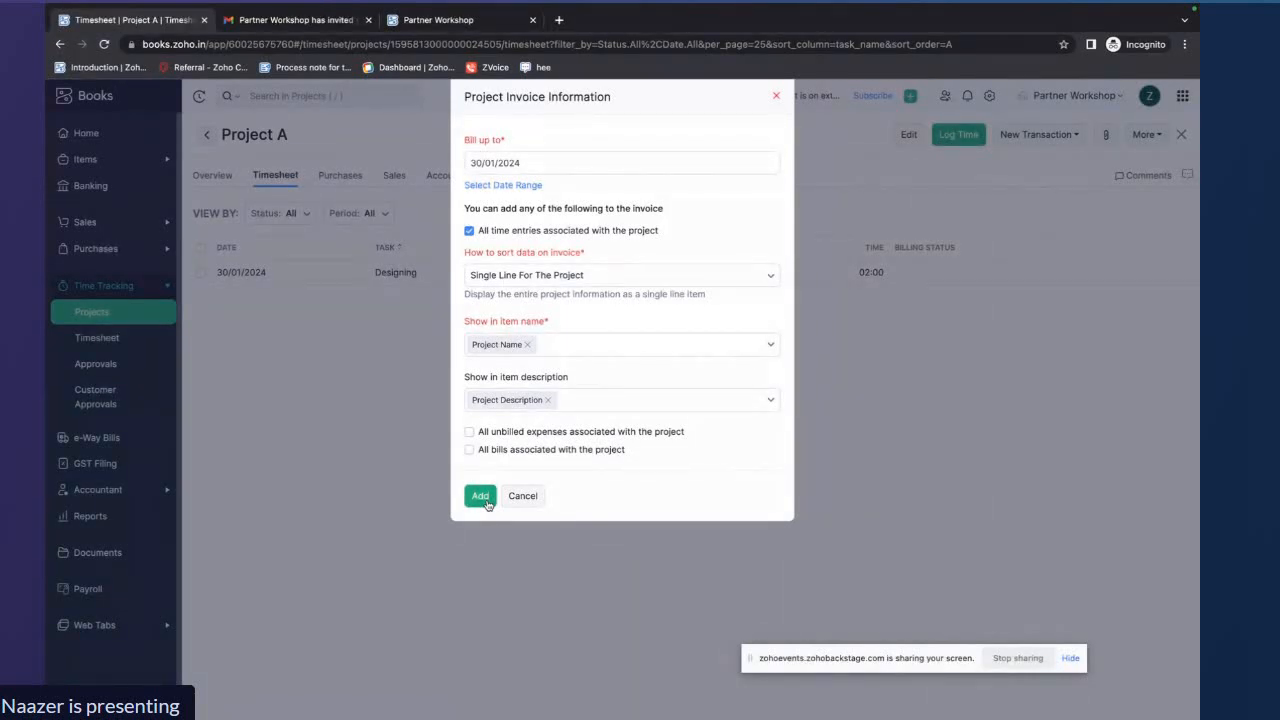
click(486, 502)
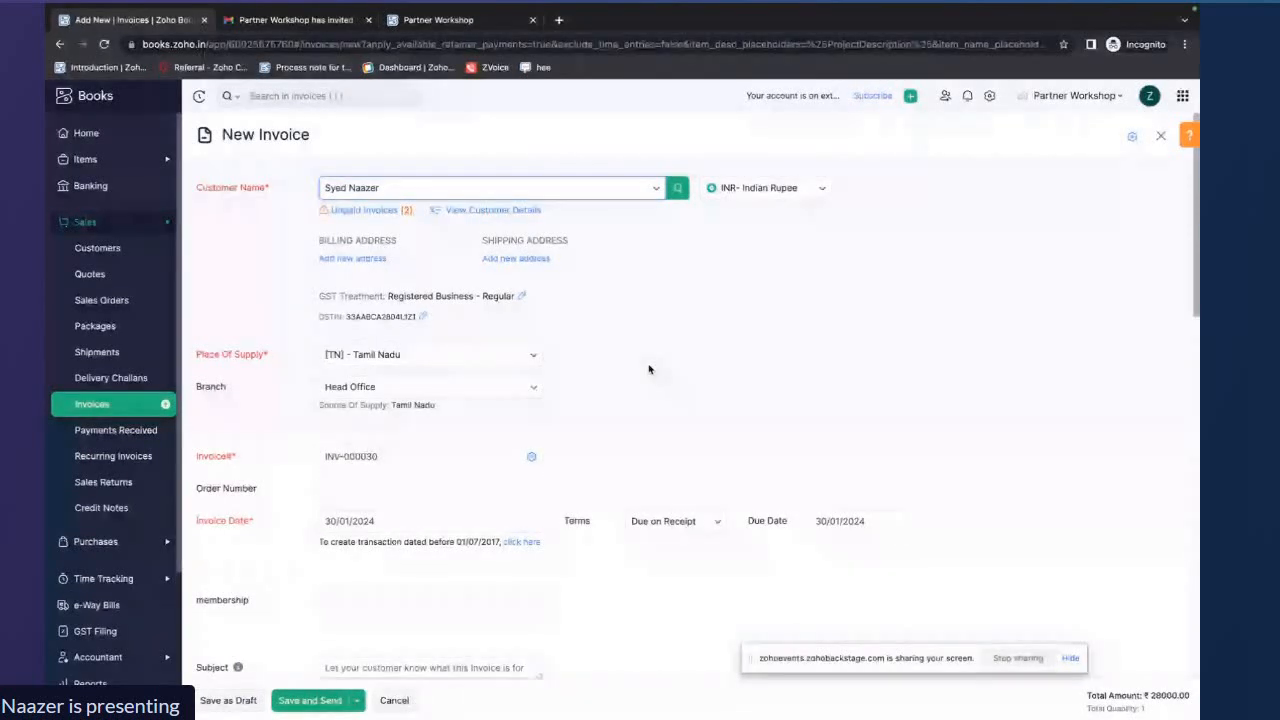
Remove the empty item row and set the project line's SAC code to 123412
scroll(649, 367, down, 5)
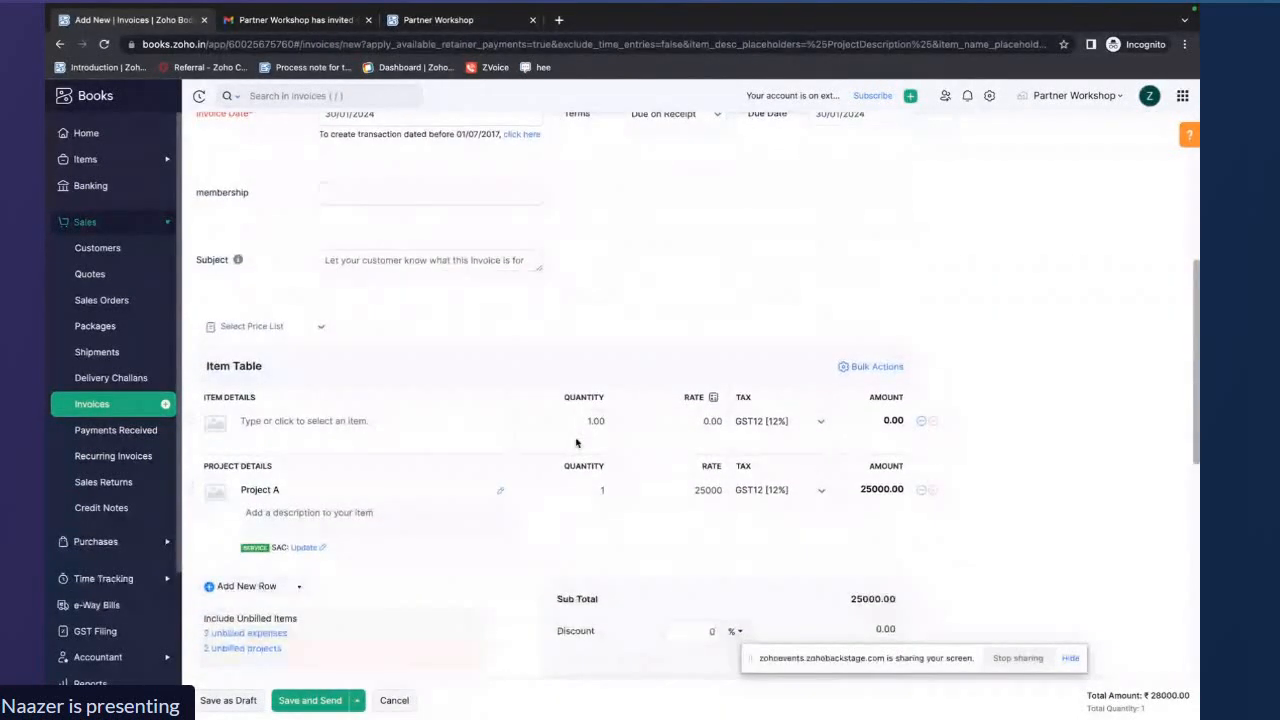
click(932, 395)
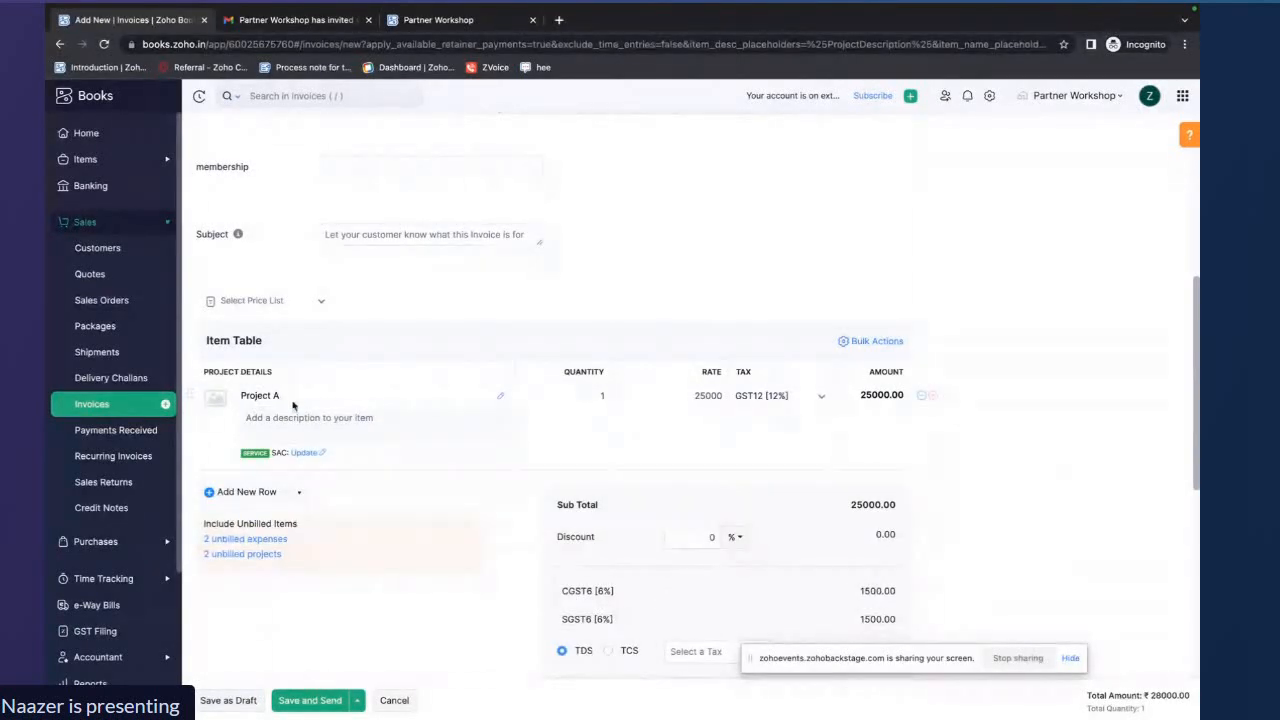
click(304, 452)
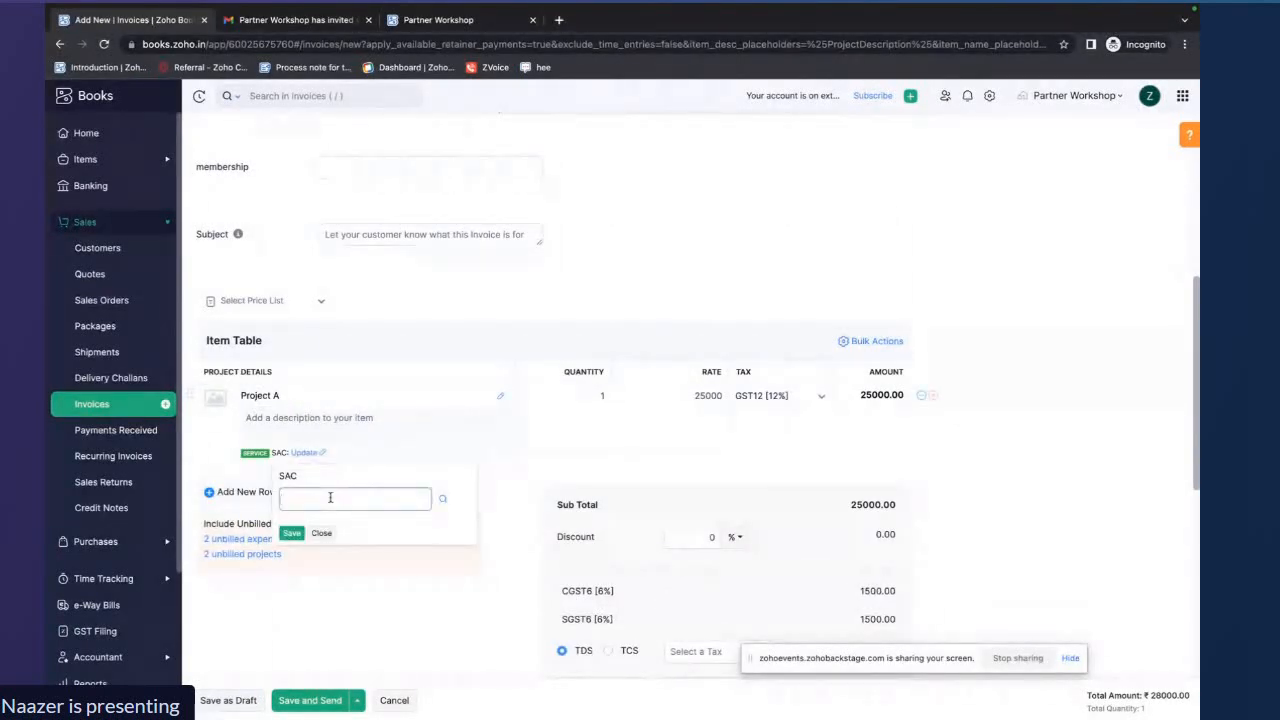
text(123412)
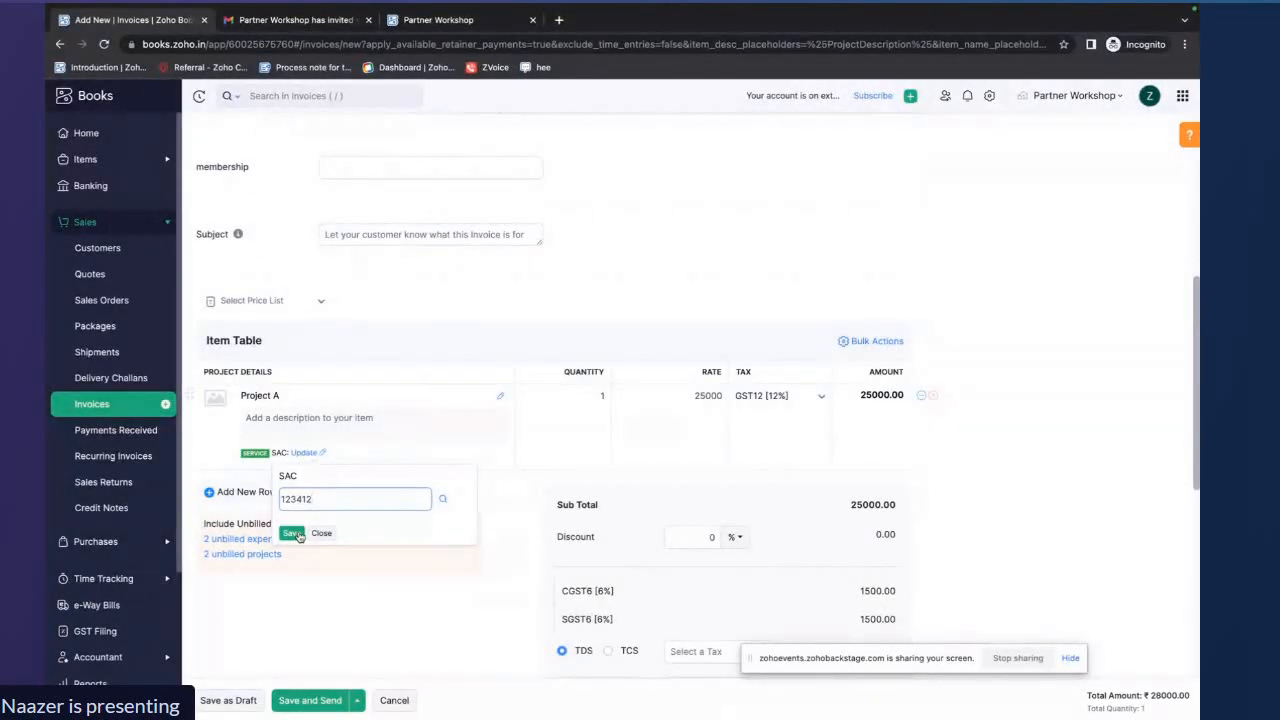
click(298, 535)
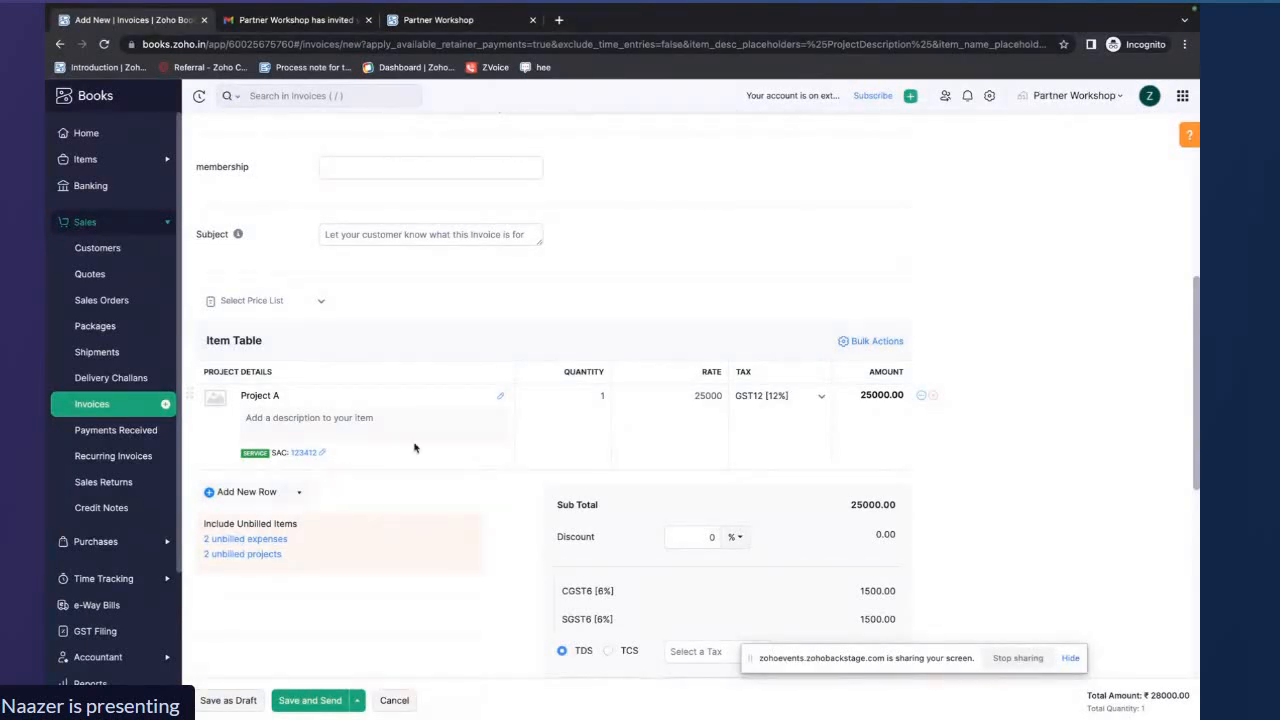
Re-enter the project line quantity as 1 and save the invoice as a draft
click(604, 397)
key(BackSpace)
text(1)
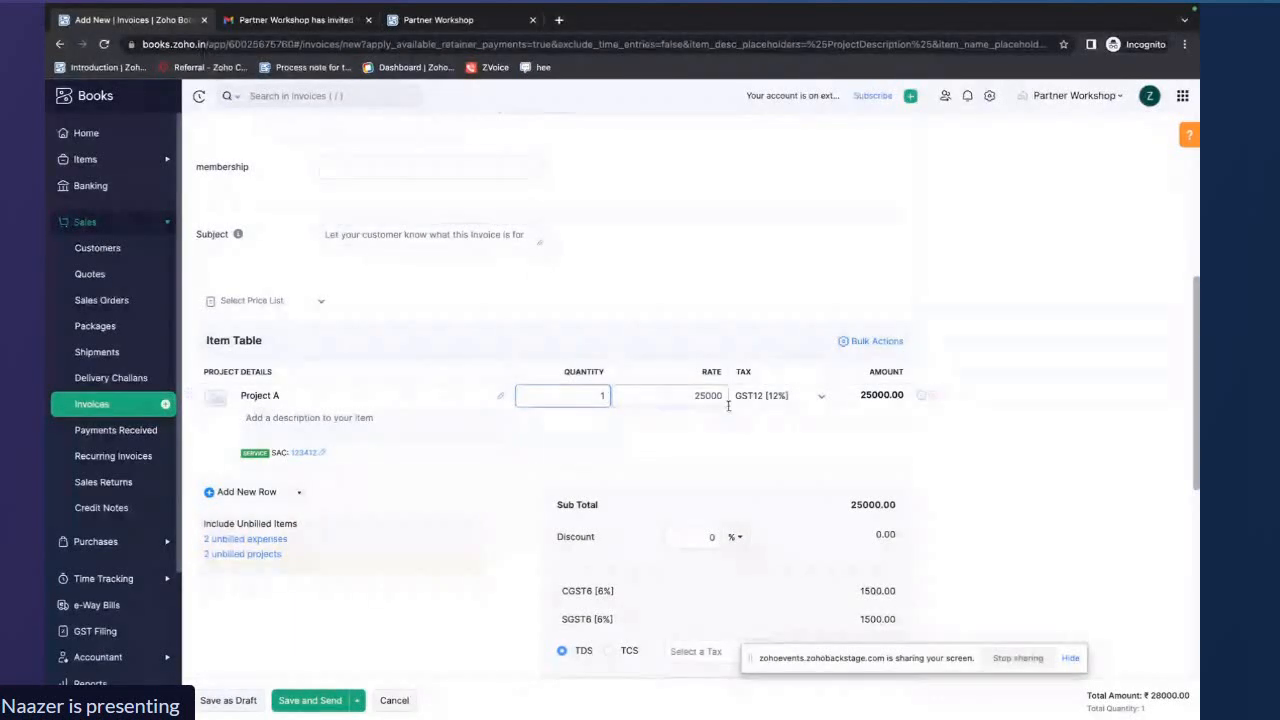
click(694, 397)
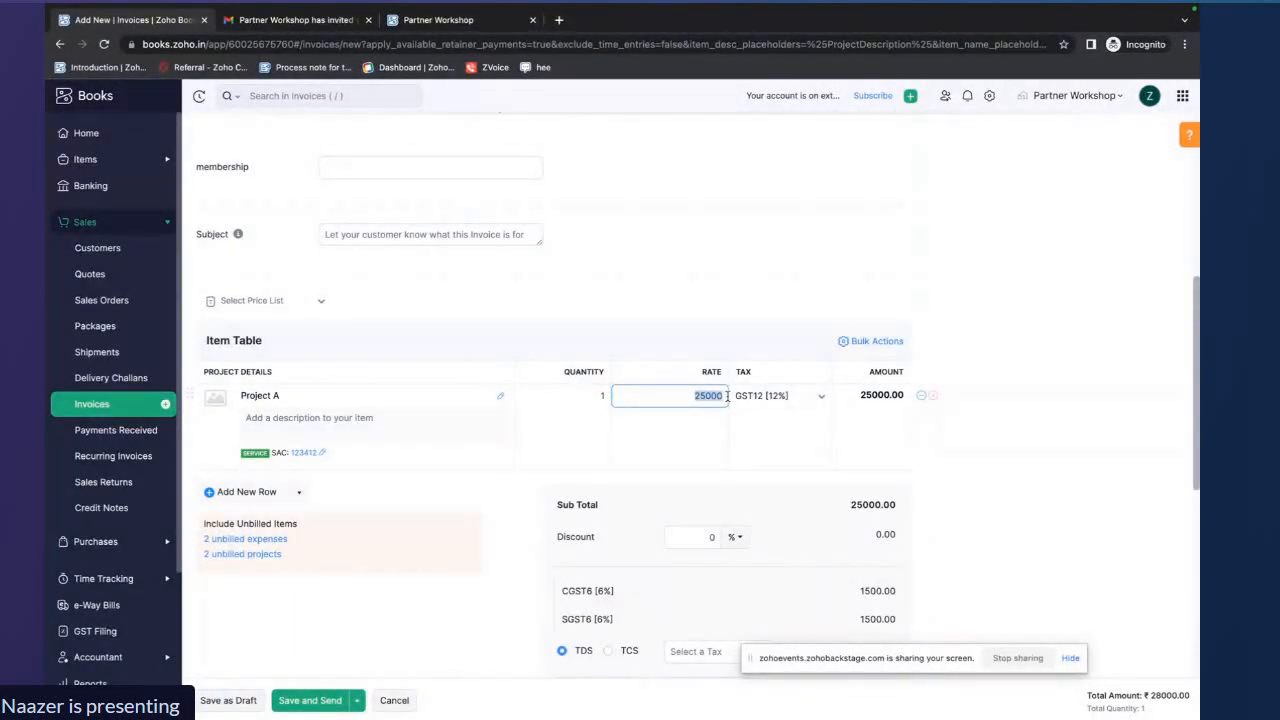
scroll(1028, 450, down, 1)
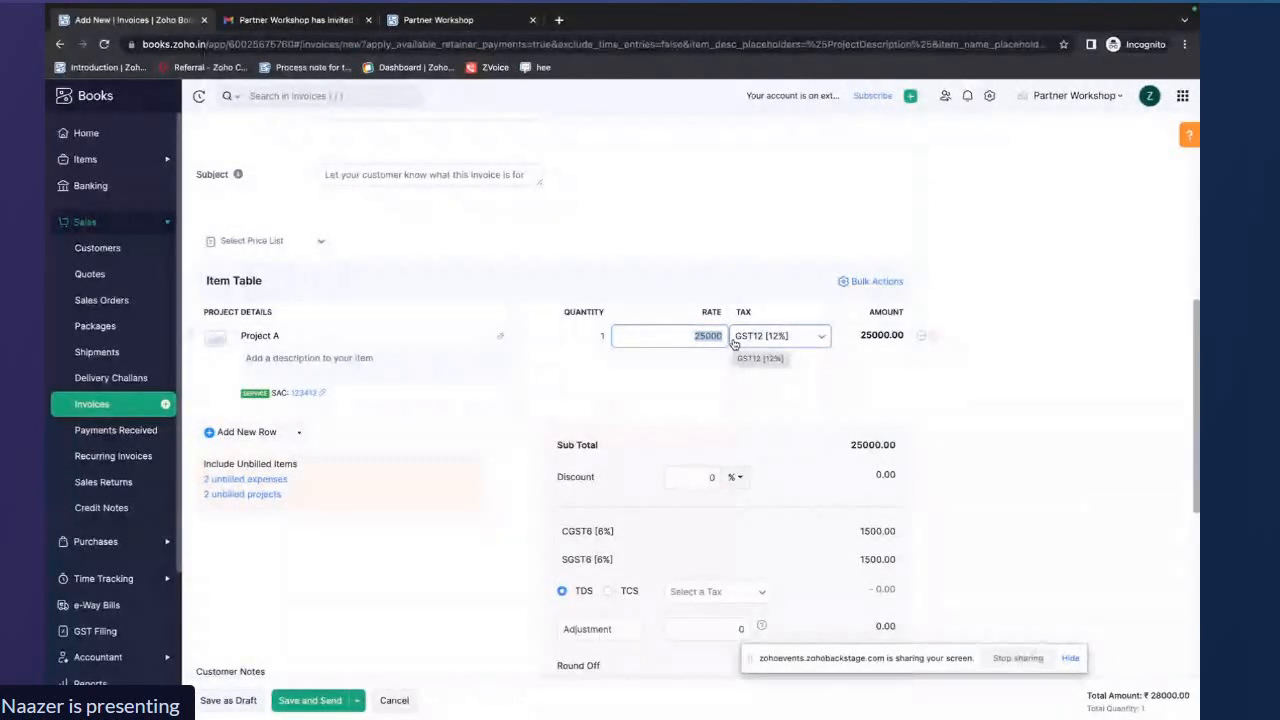
drag(860, 340, 884, 342)
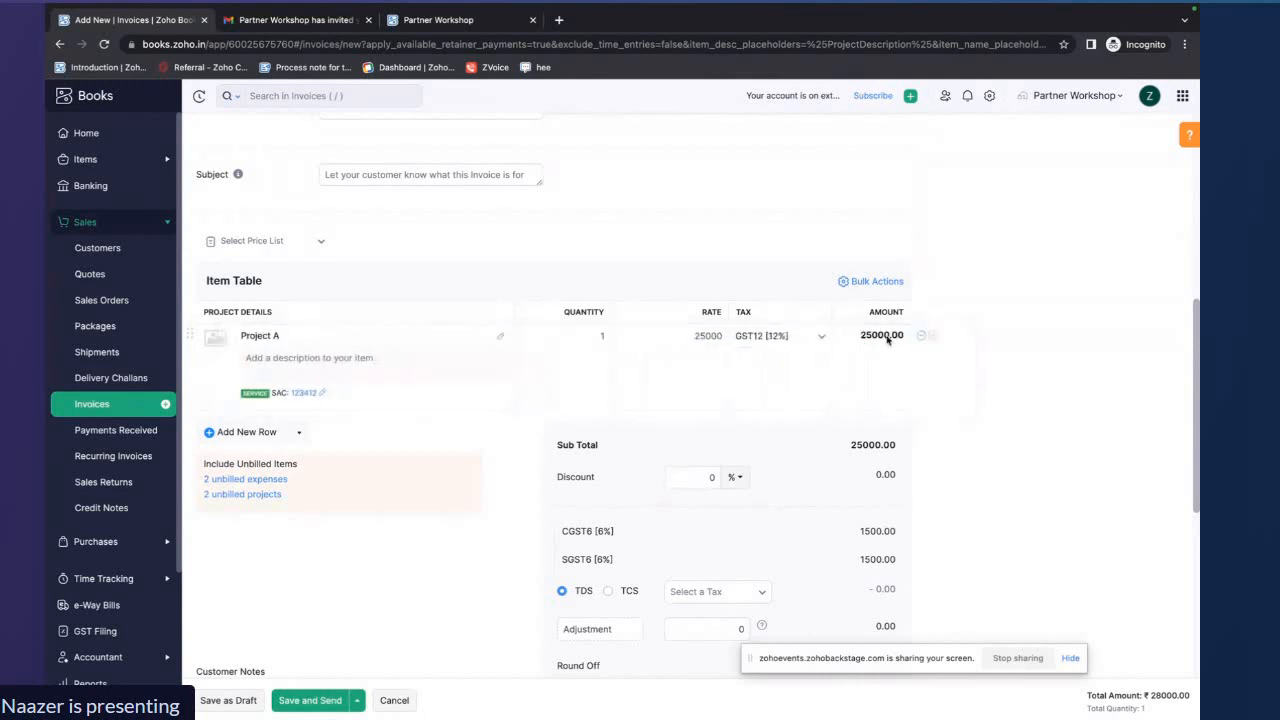
click(243, 703)
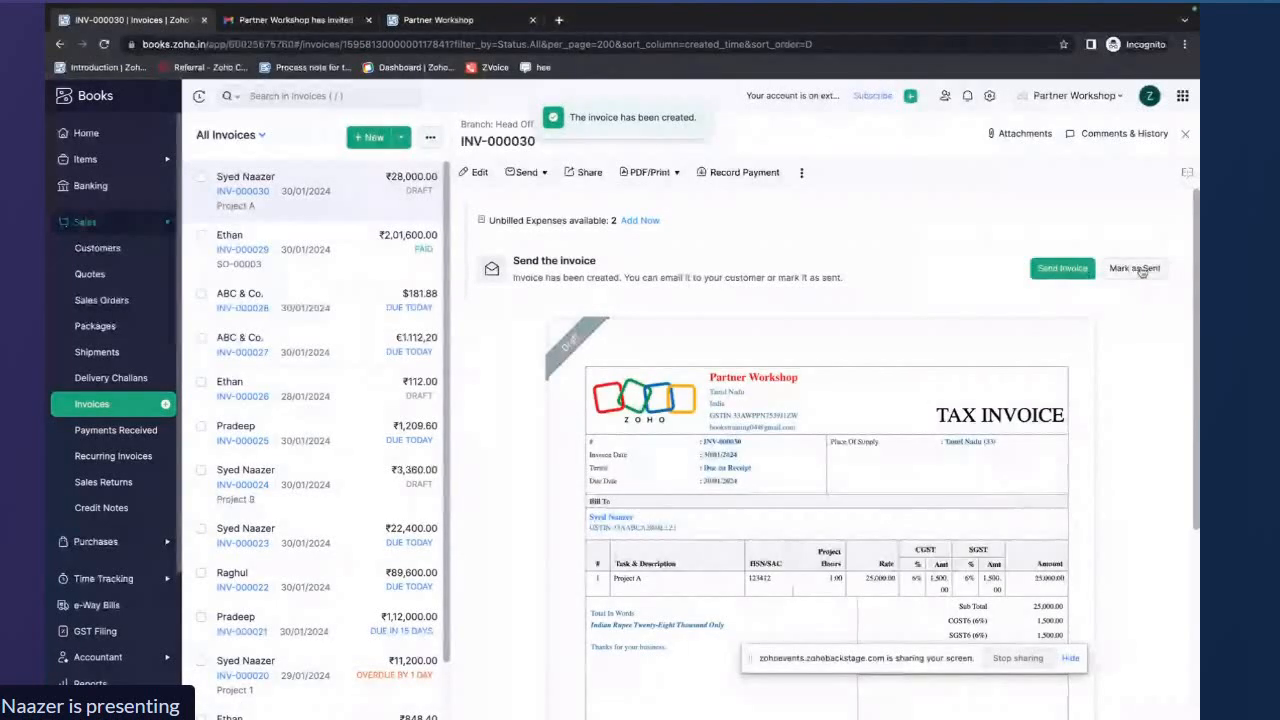
Mark the invoice as sent
click(1136, 269)
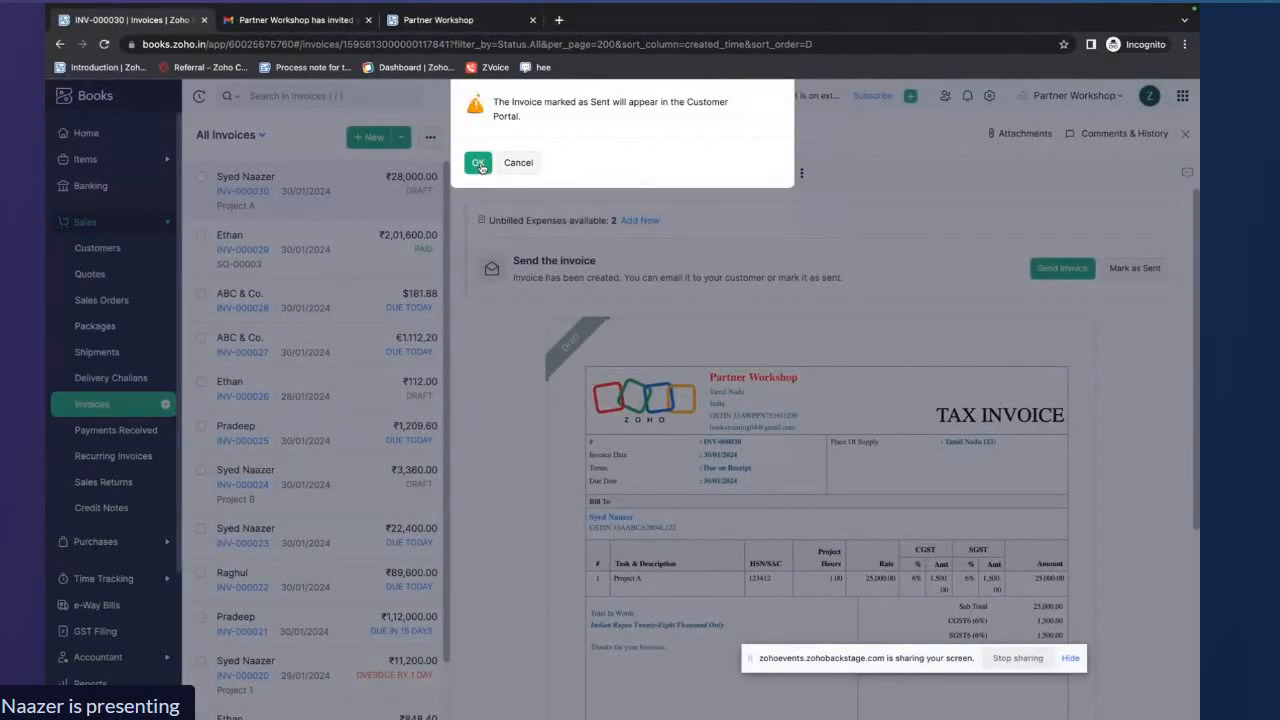
click(479, 164)
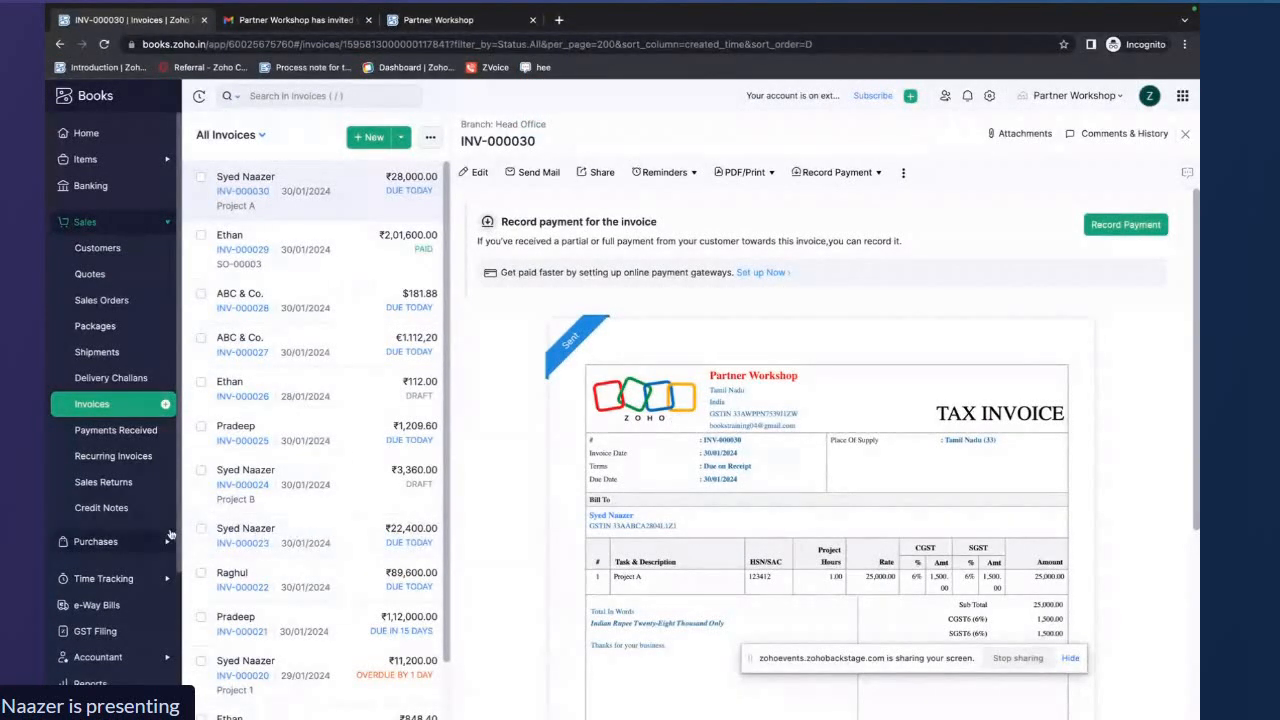
Reopen Project A to review its billed amount and timesheet
scroll(127, 430, down, 3)
click(108, 395)
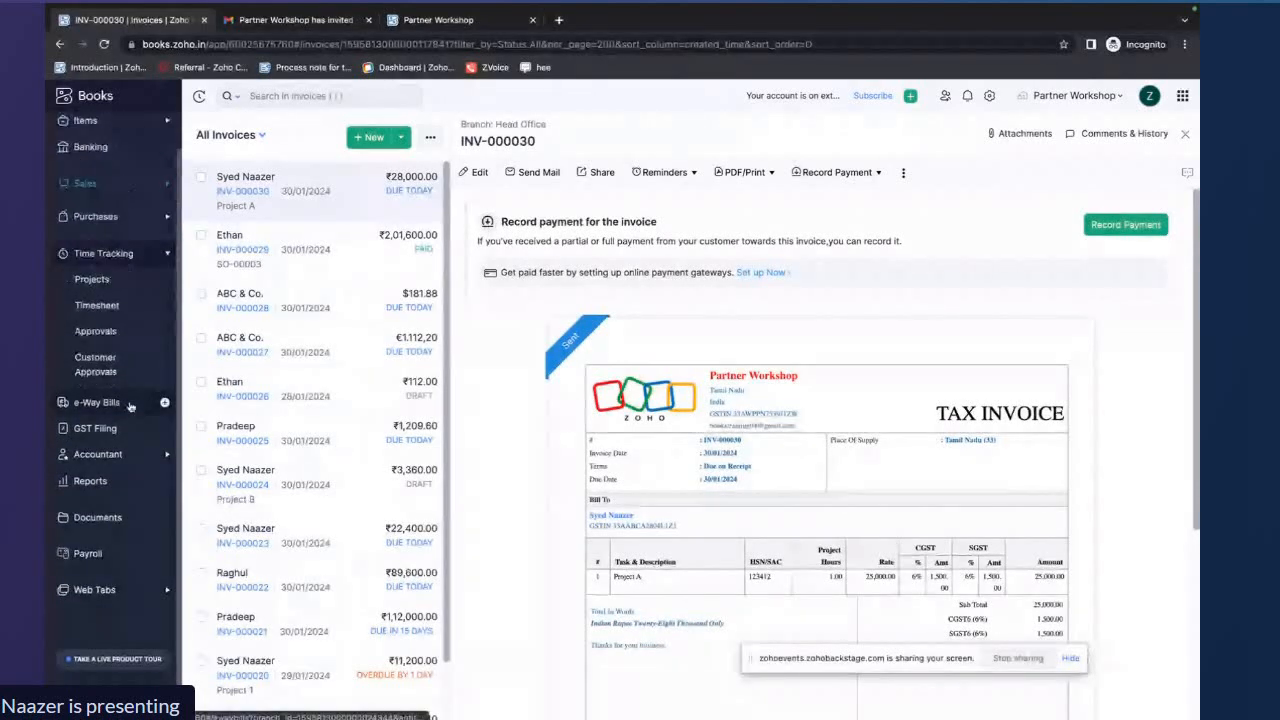
click(92, 277)
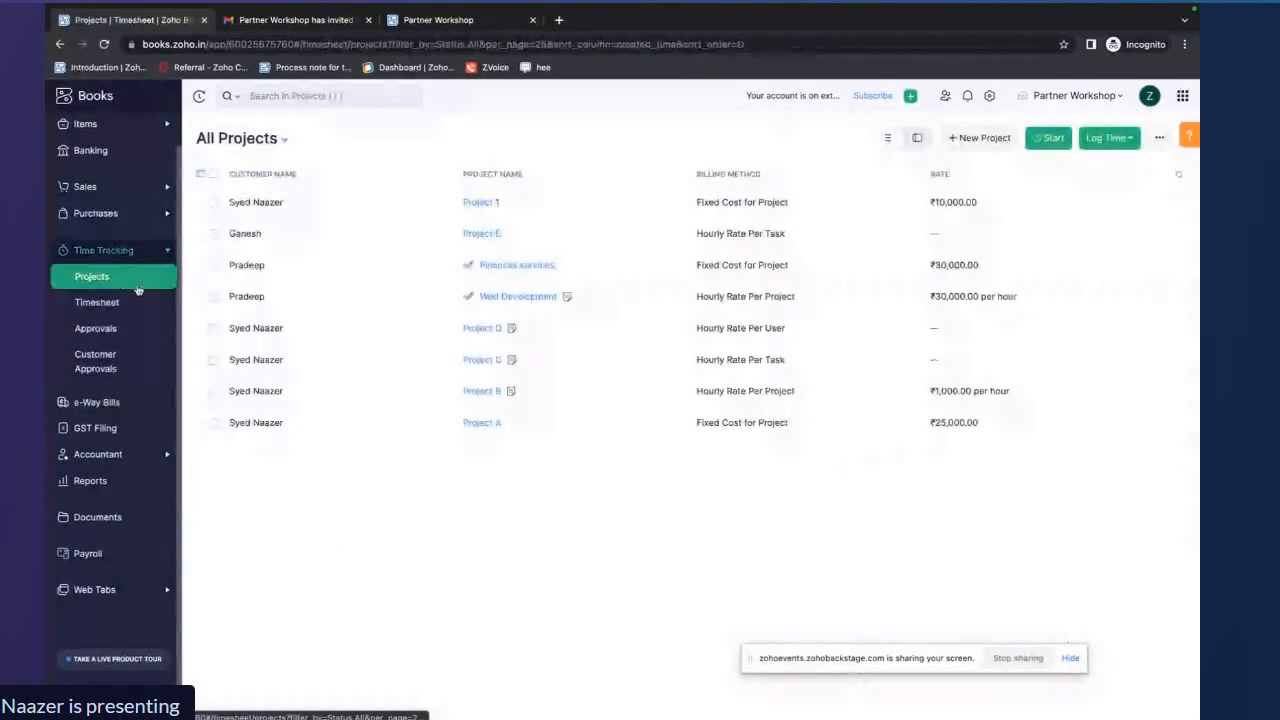
click(449, 424)
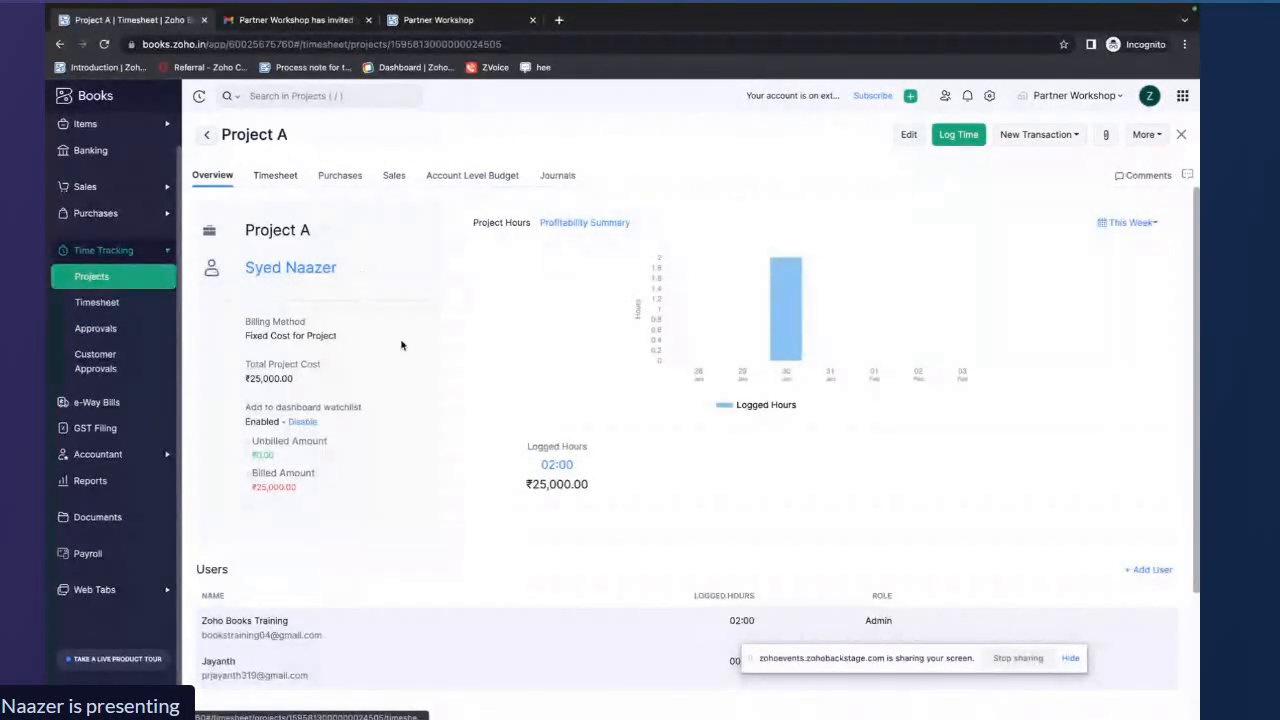
scroll(400, 343, down, 2)
click(280, 178)
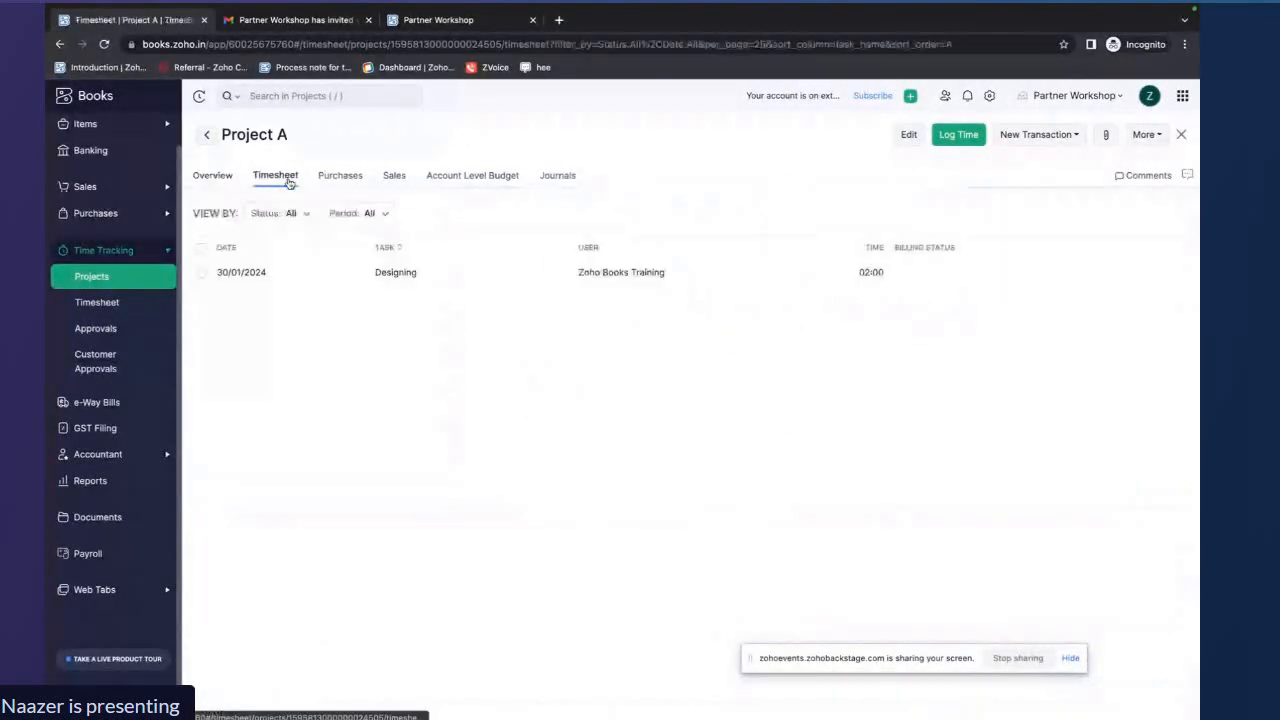
Review Project A's purchases, sales transactions and profitability summary
click(338, 177)
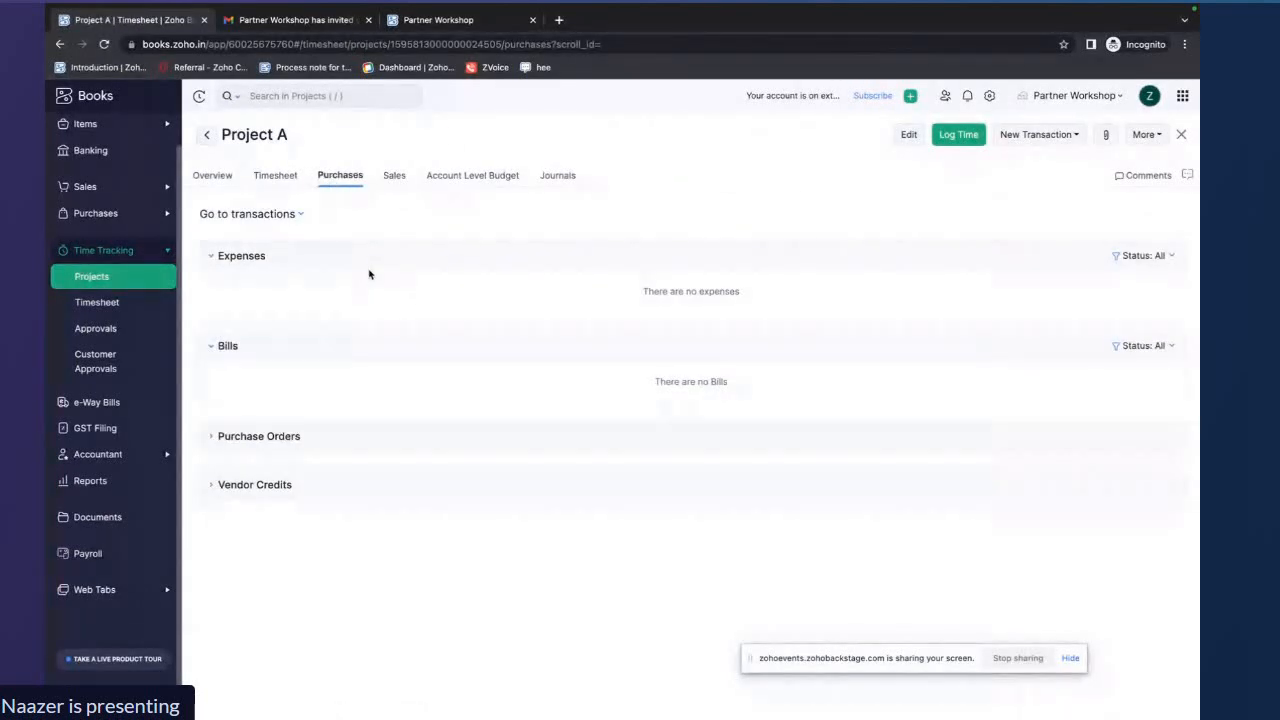
click(394, 177)
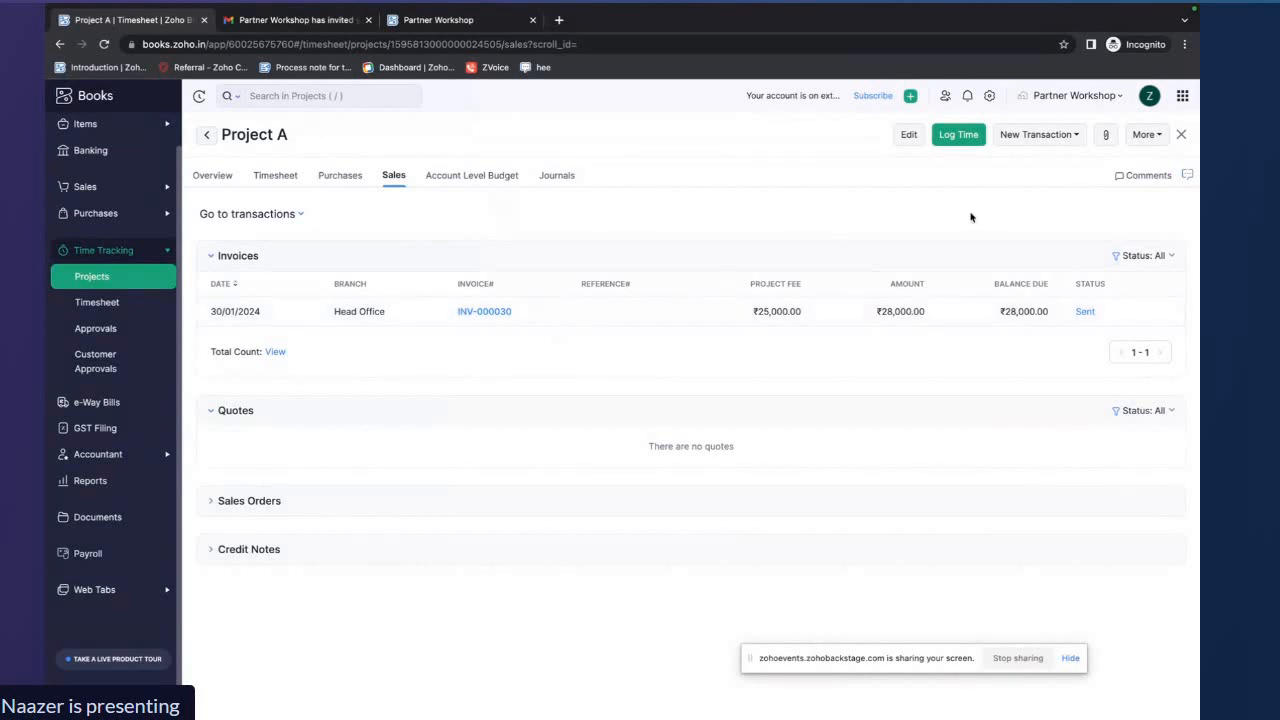
click(1146, 136)
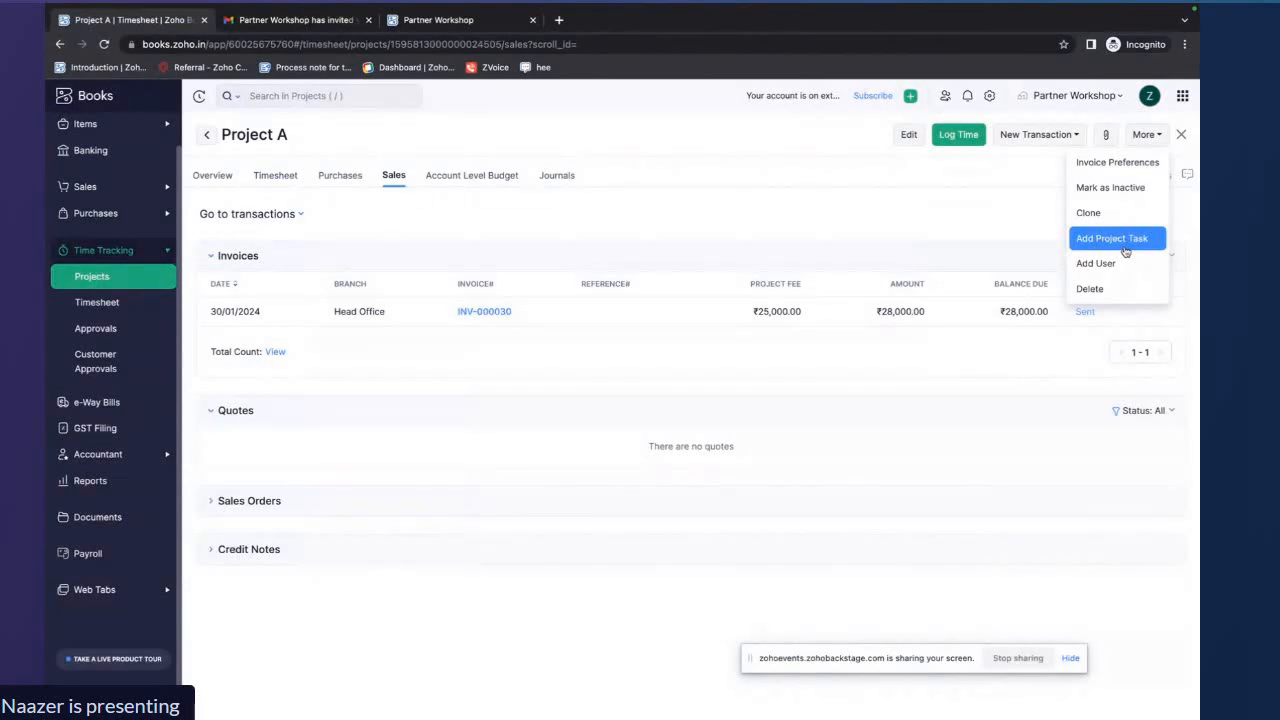
click(1001, 247)
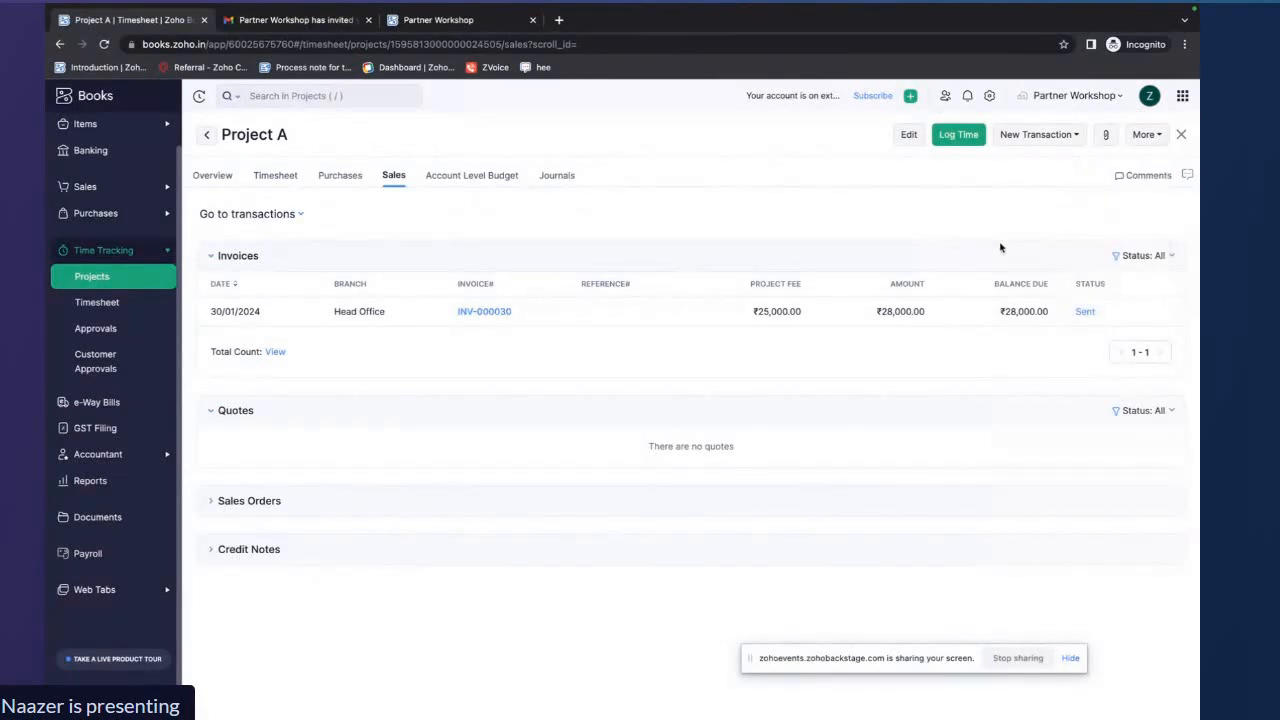
click(214, 176)
scroll(666, 389, down, 3)
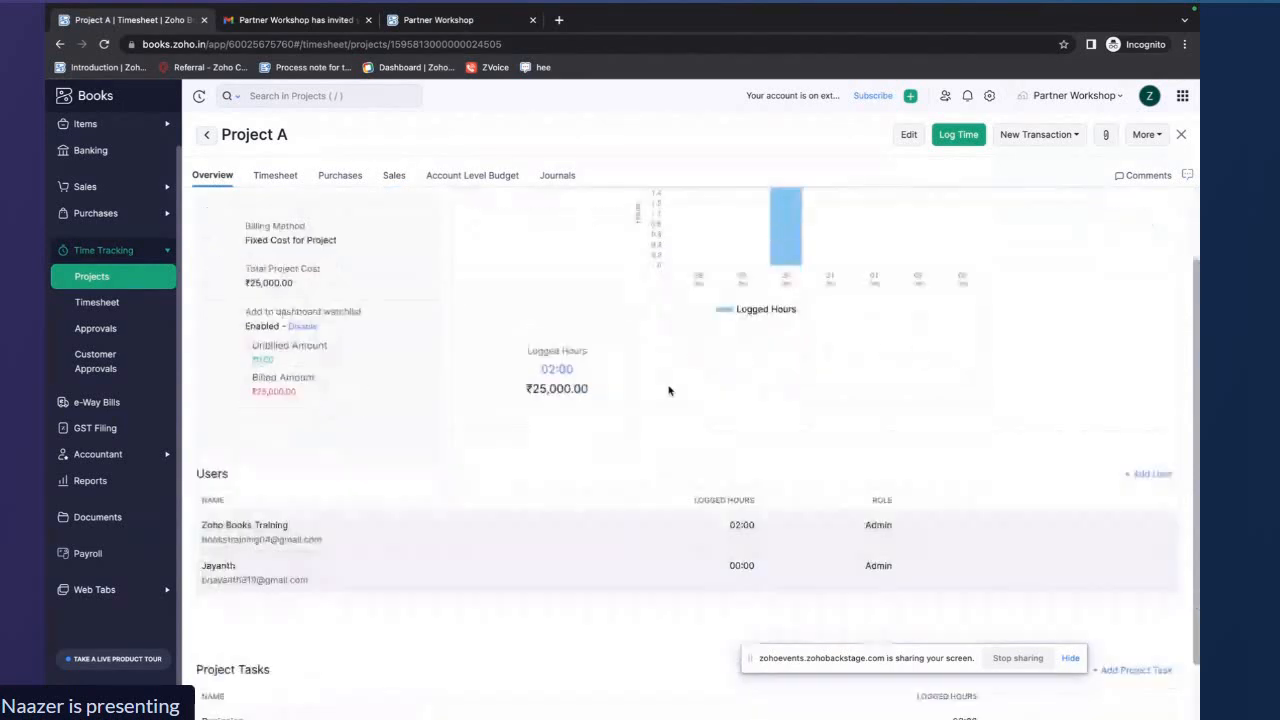
scroll(669, 391, up, 4)
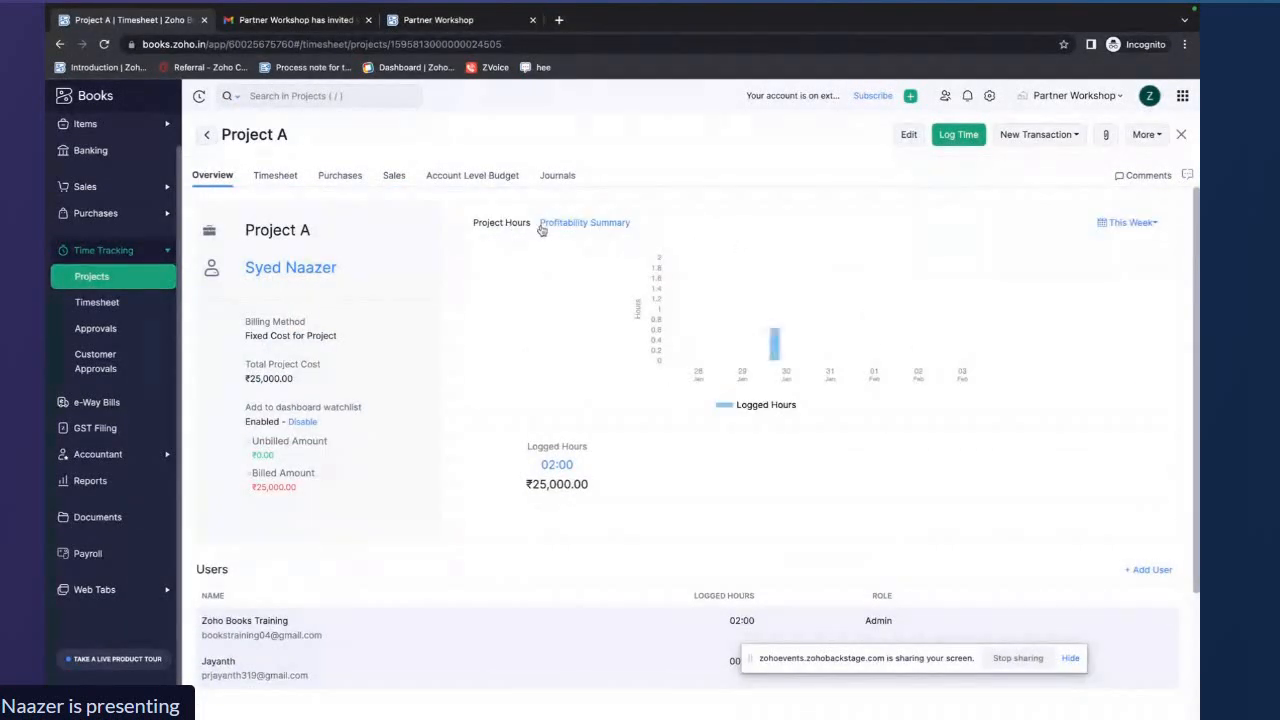
click(599, 228)
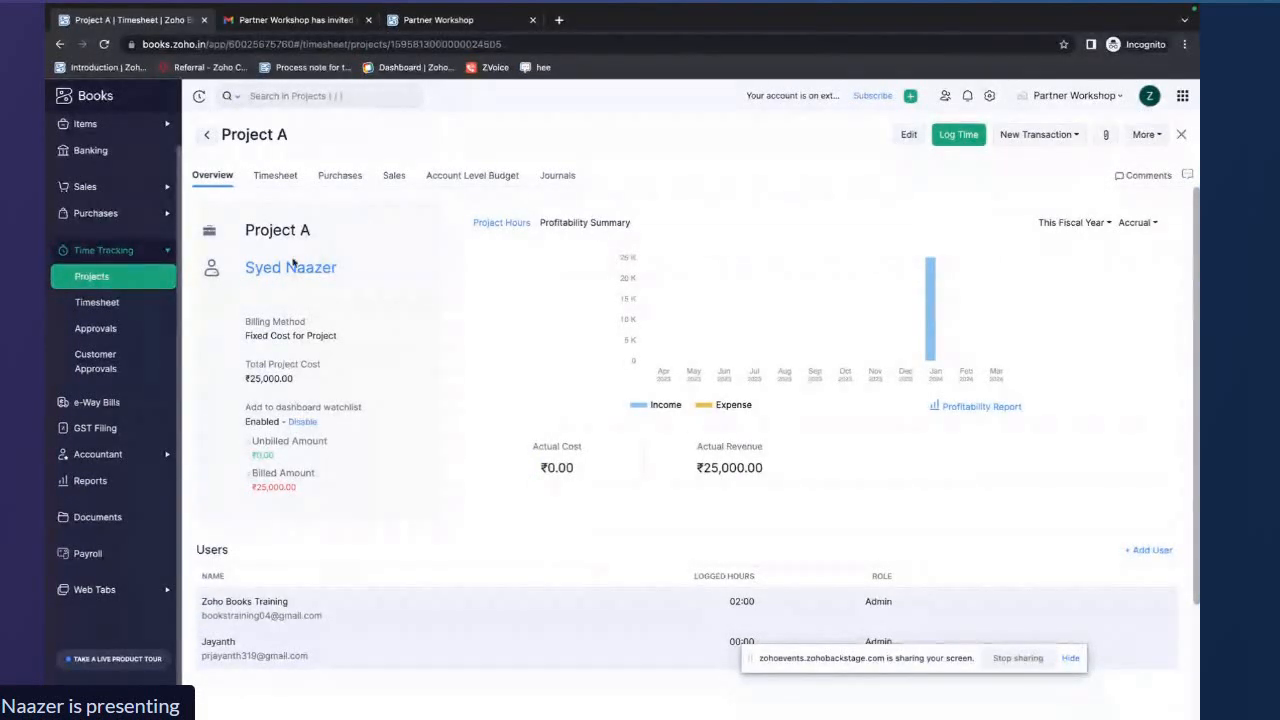
Review the full list of timesheet entries across all projects
click(118, 302)
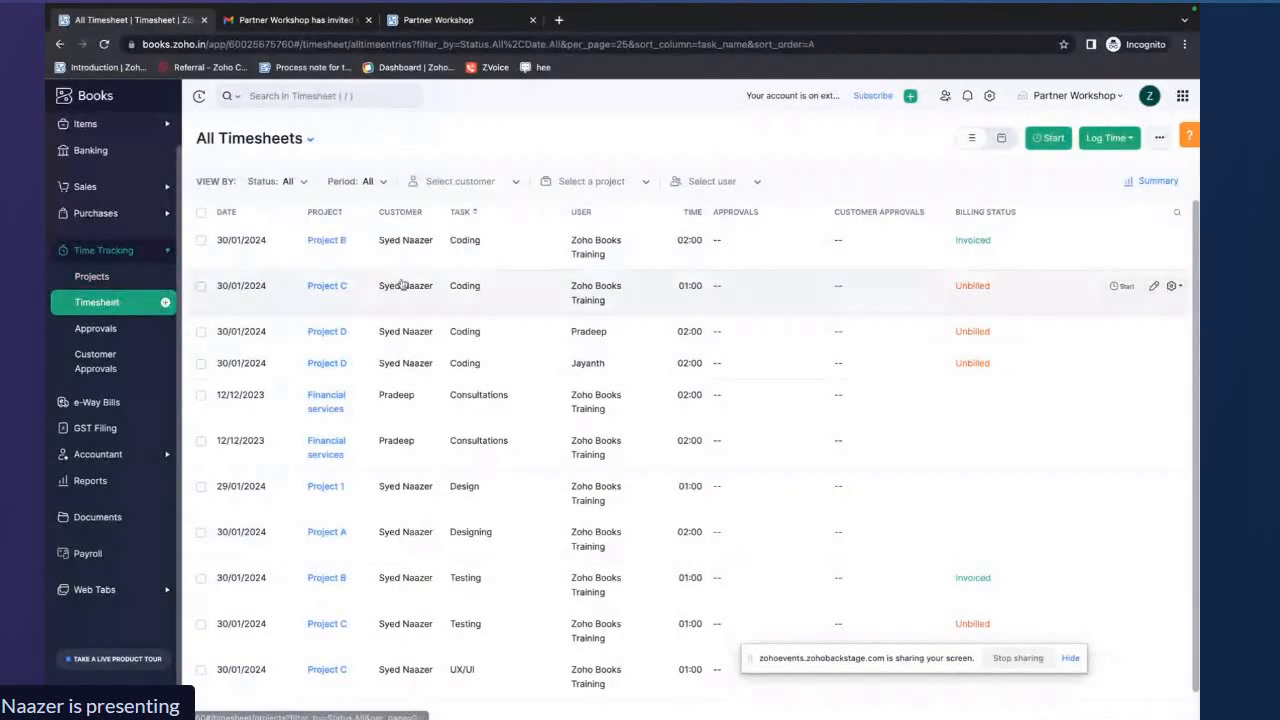
scroll(402, 300, down, 1)
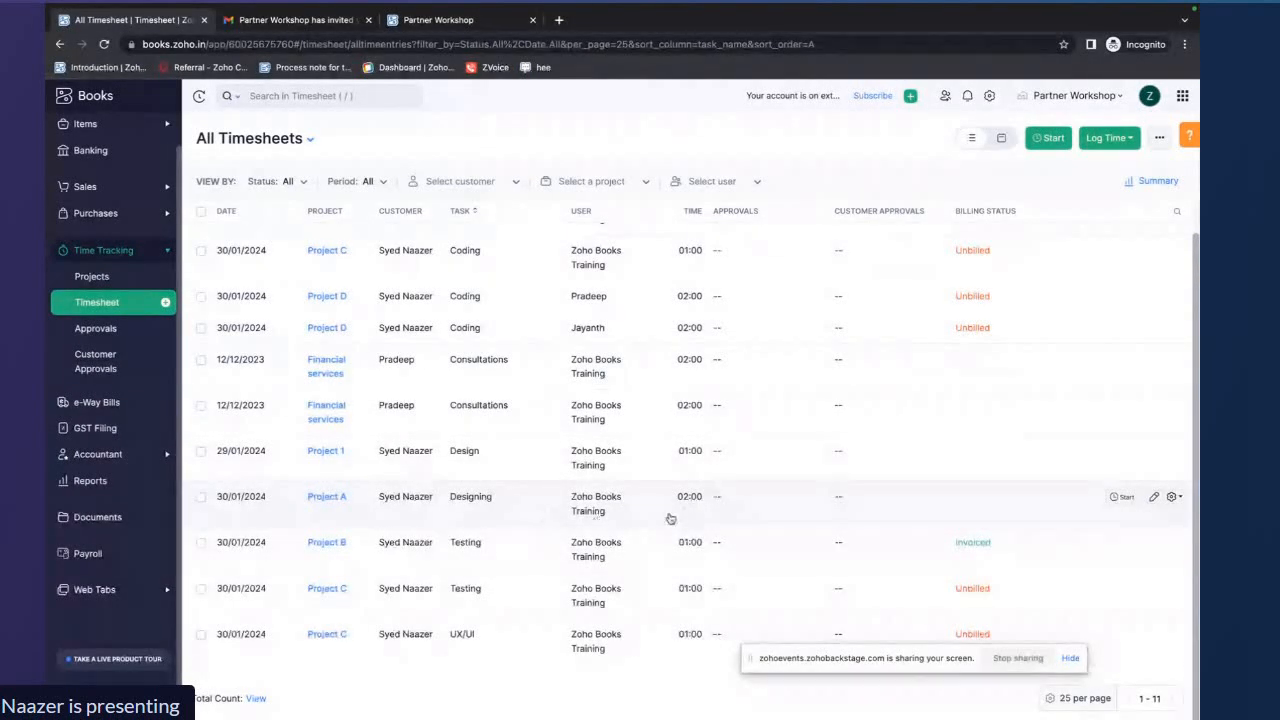
click(105, 283)
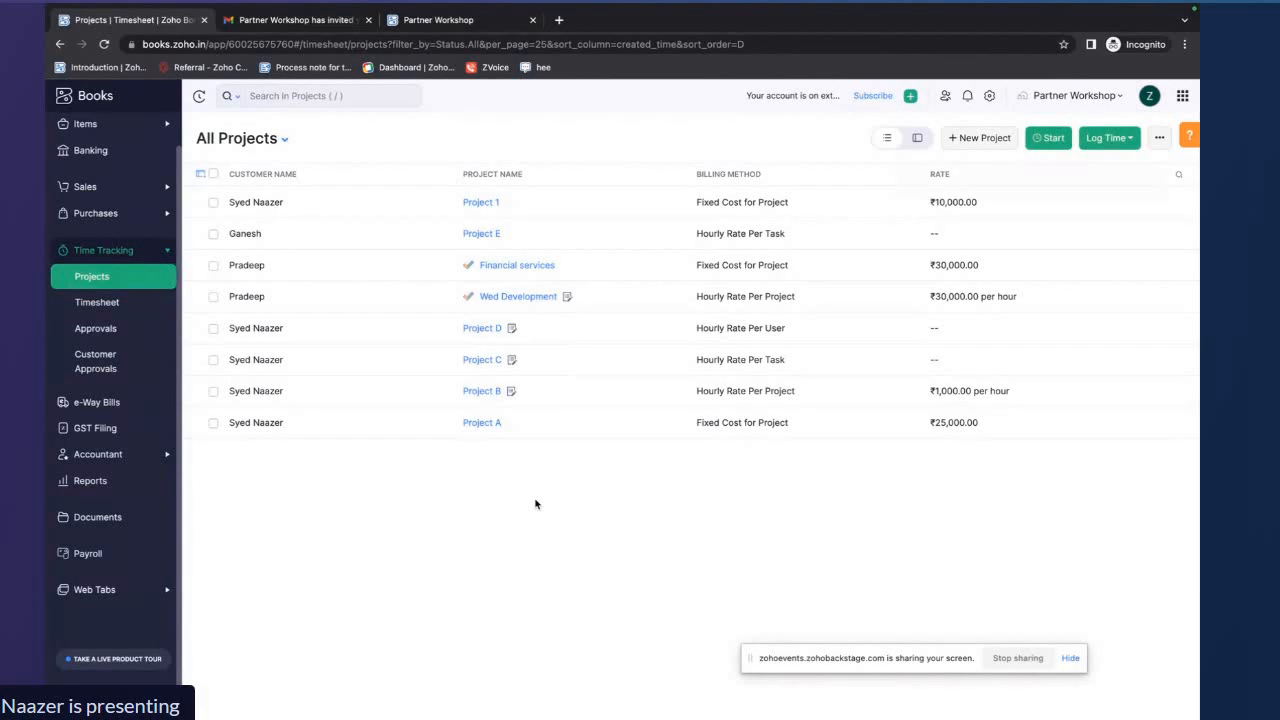
Open Project B for editing and set its project code to 1000
click(483, 391)
click(908, 132)
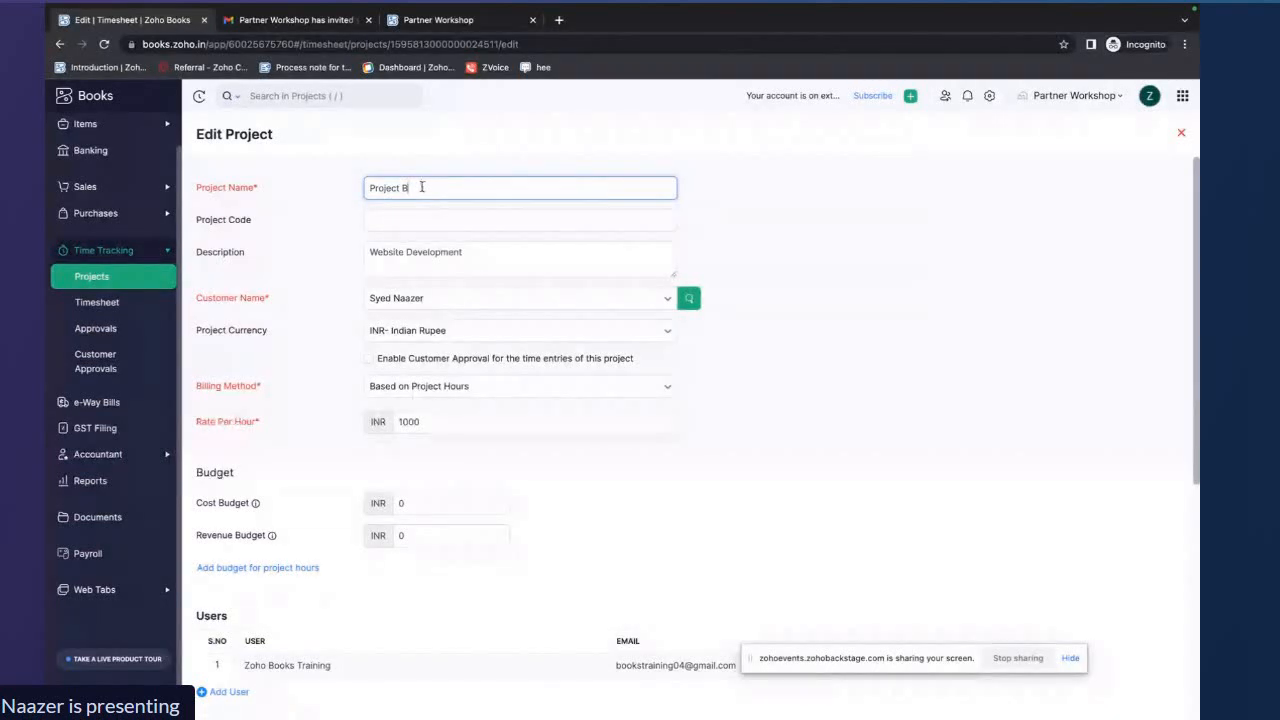
drag(421, 186, 368, 188)
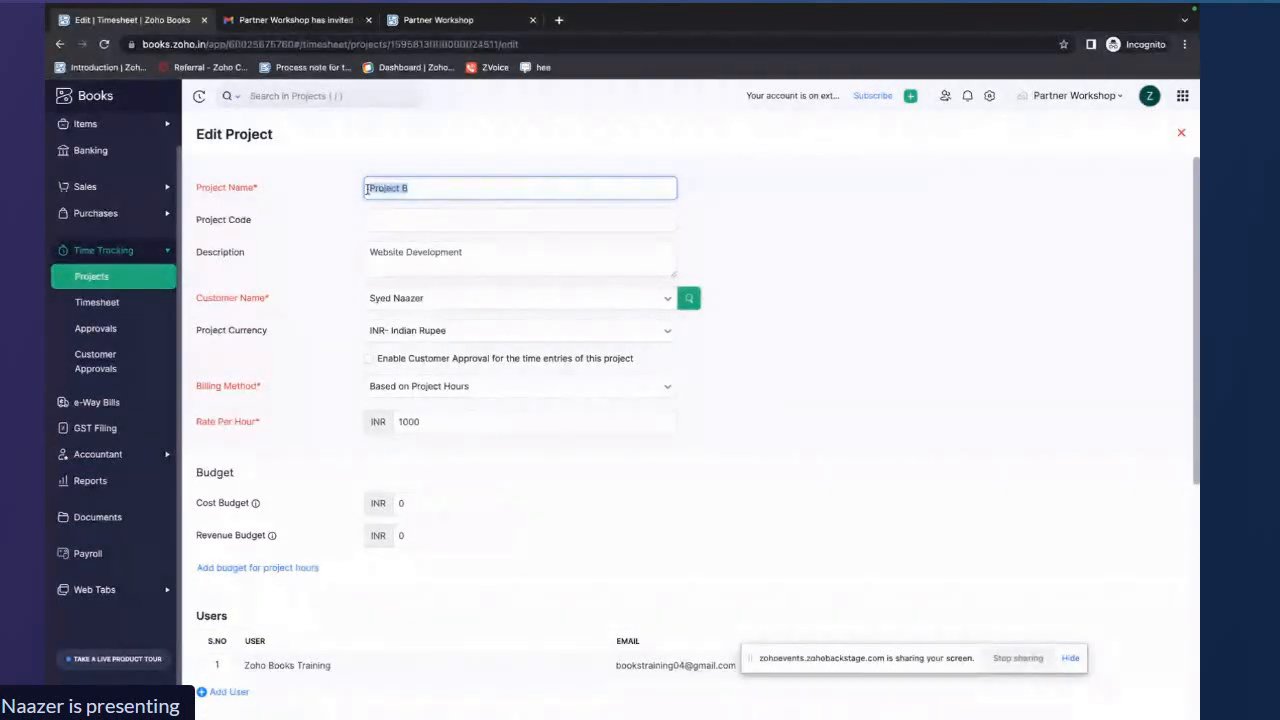
click(400, 220)
text(1000)
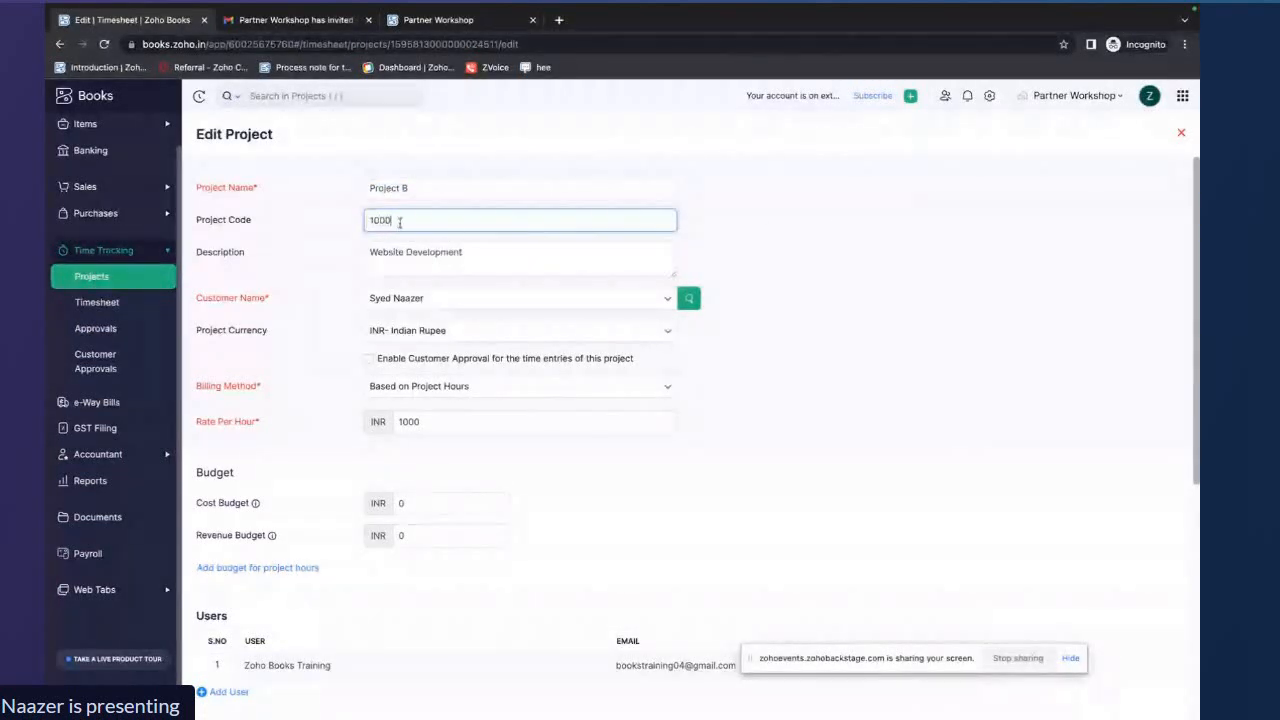
click(690, 209)
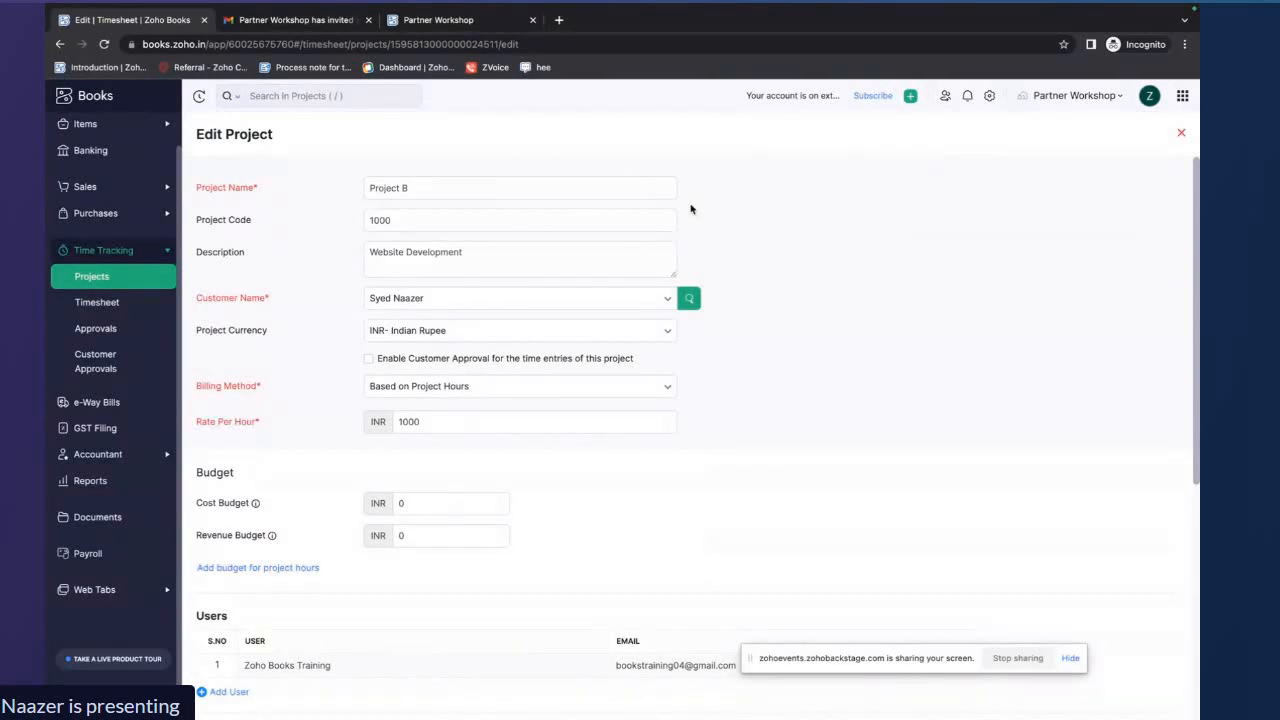
Examine Project B's customer, billing method, budget, users and task settings in the edit form
scroll(716, 303, down, 1)
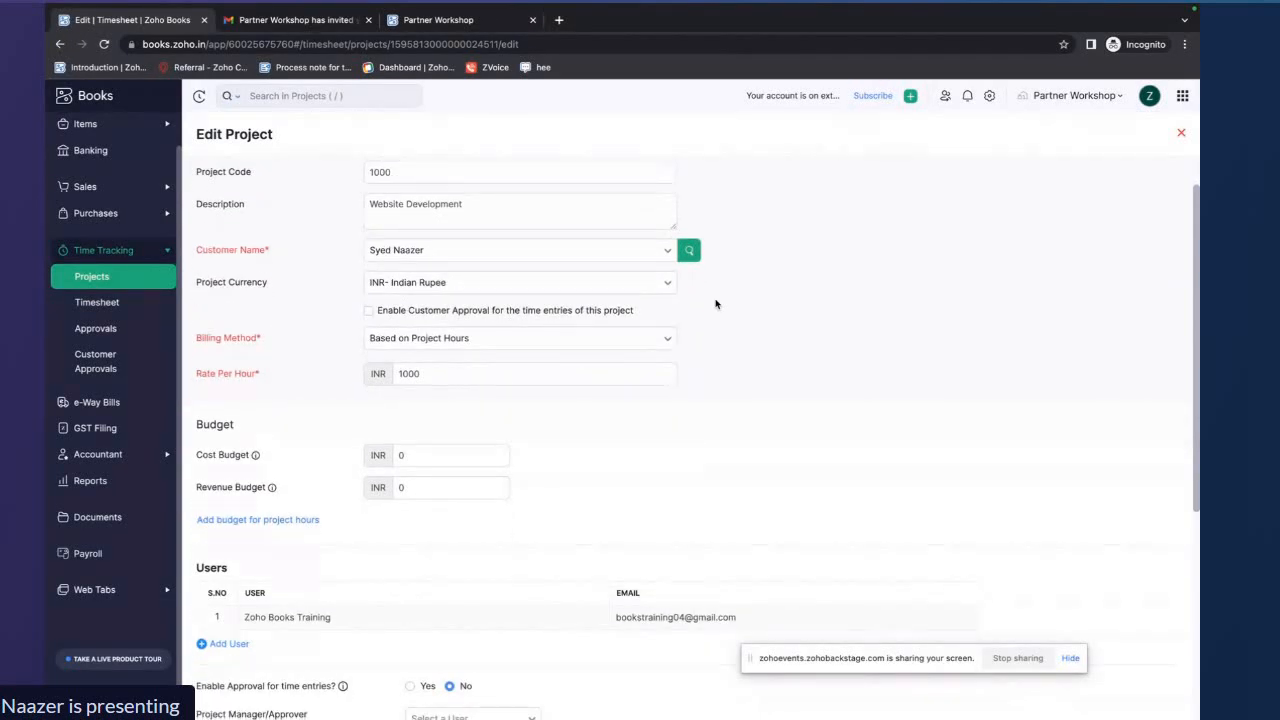
scroll(716, 303, up, 1)
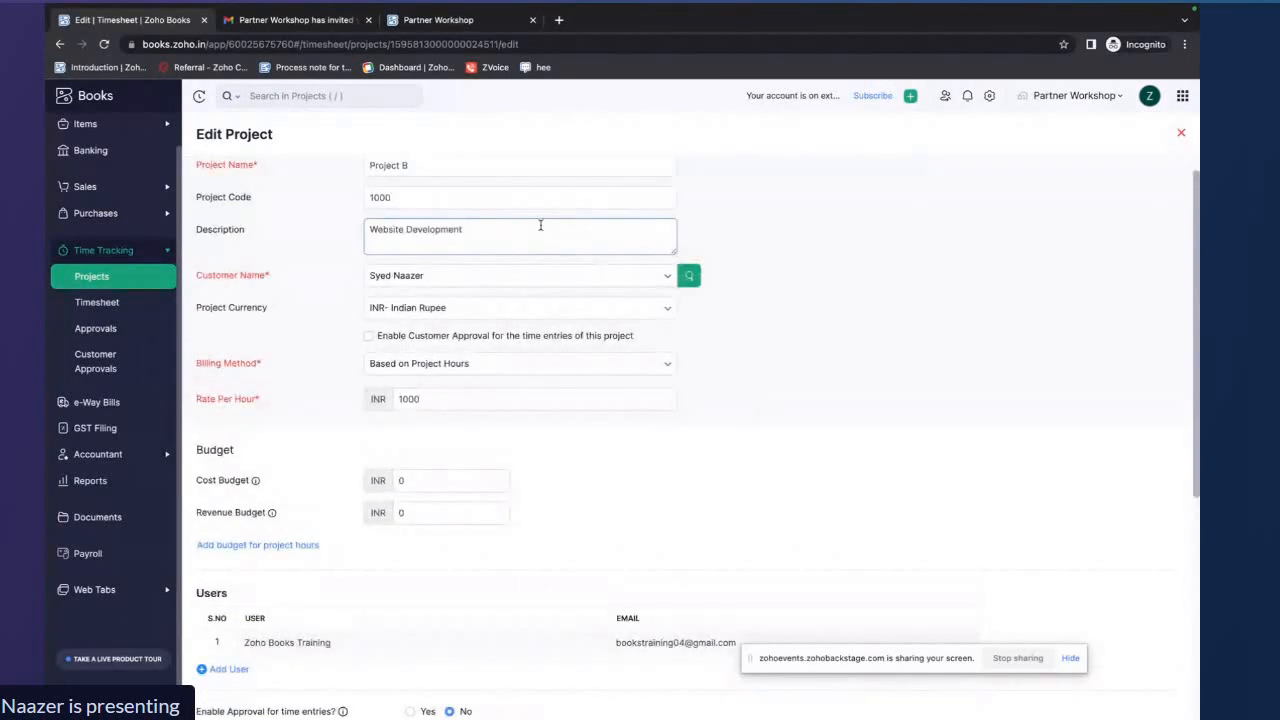
click(560, 283)
click(563, 283)
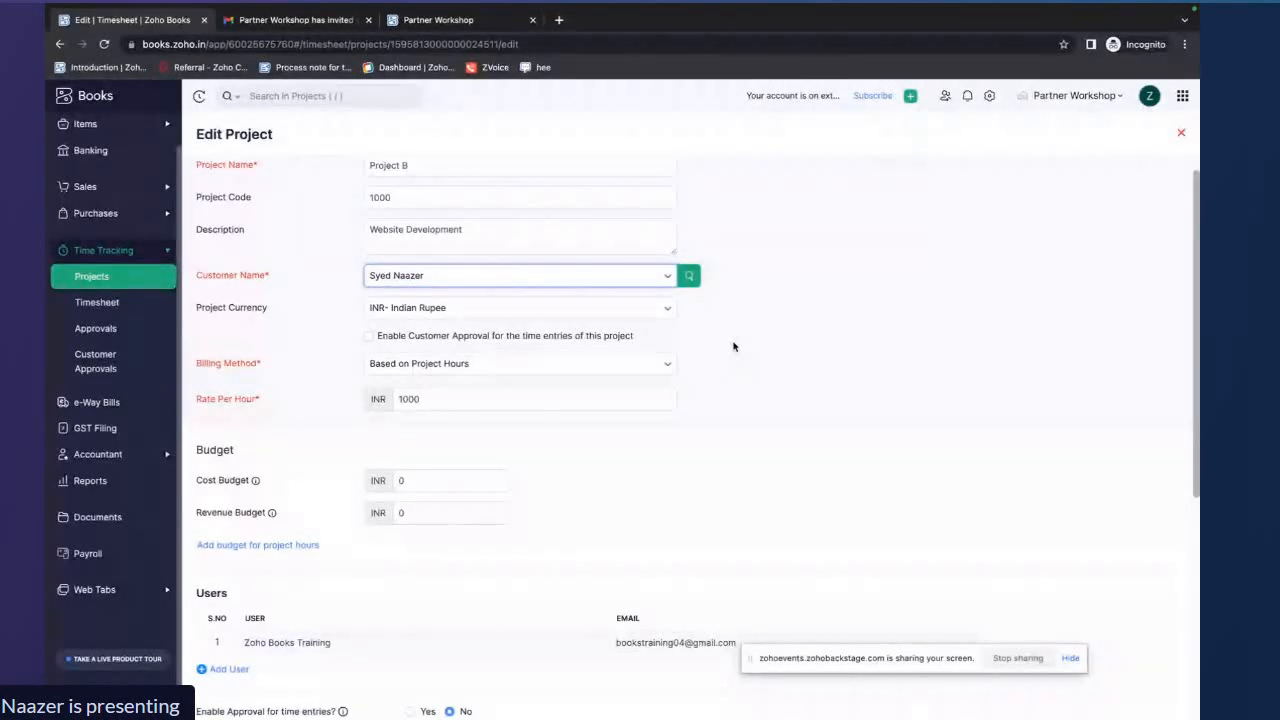
scroll(733, 346, down, 1)
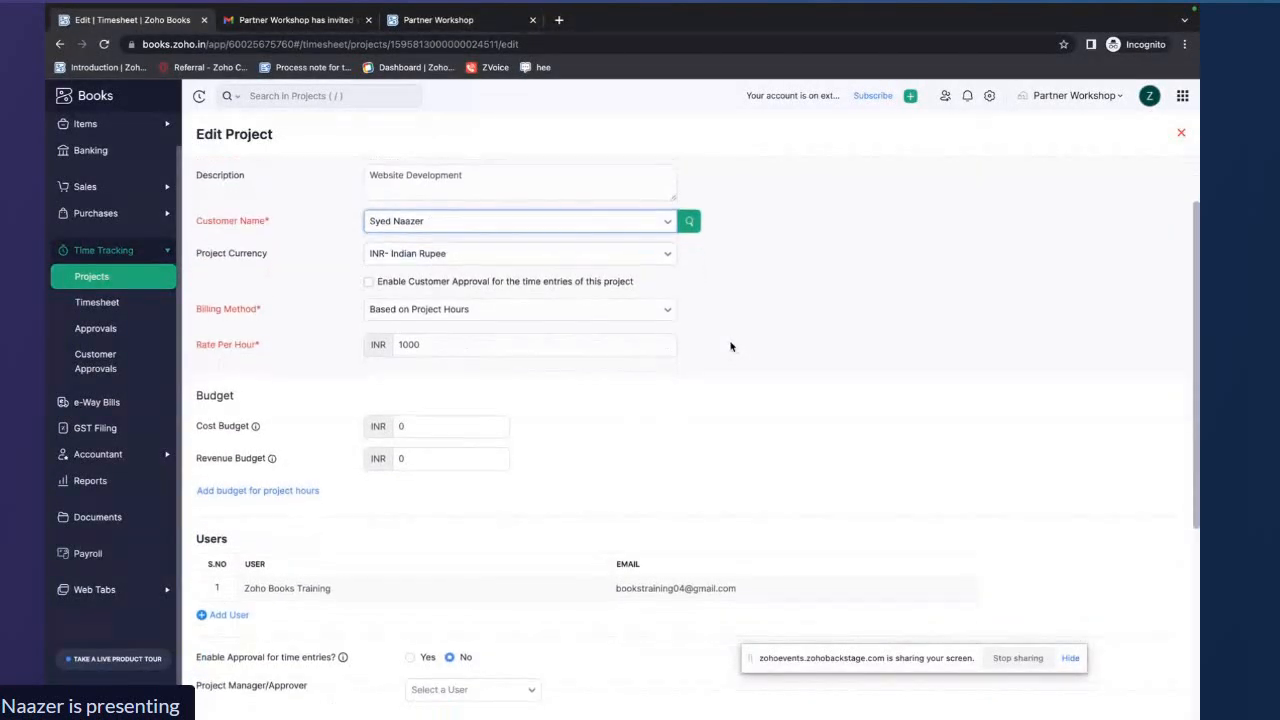
click(670, 315)
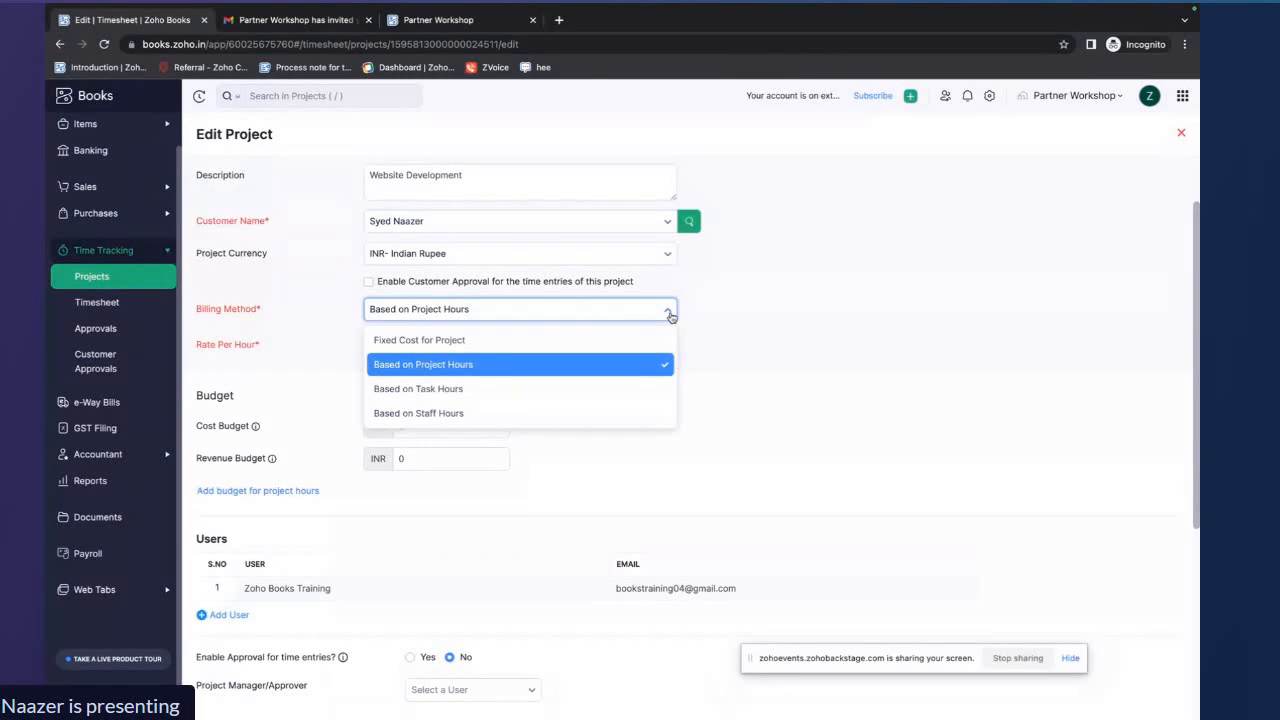
click(670, 315)
scroll(753, 394, up, 1)
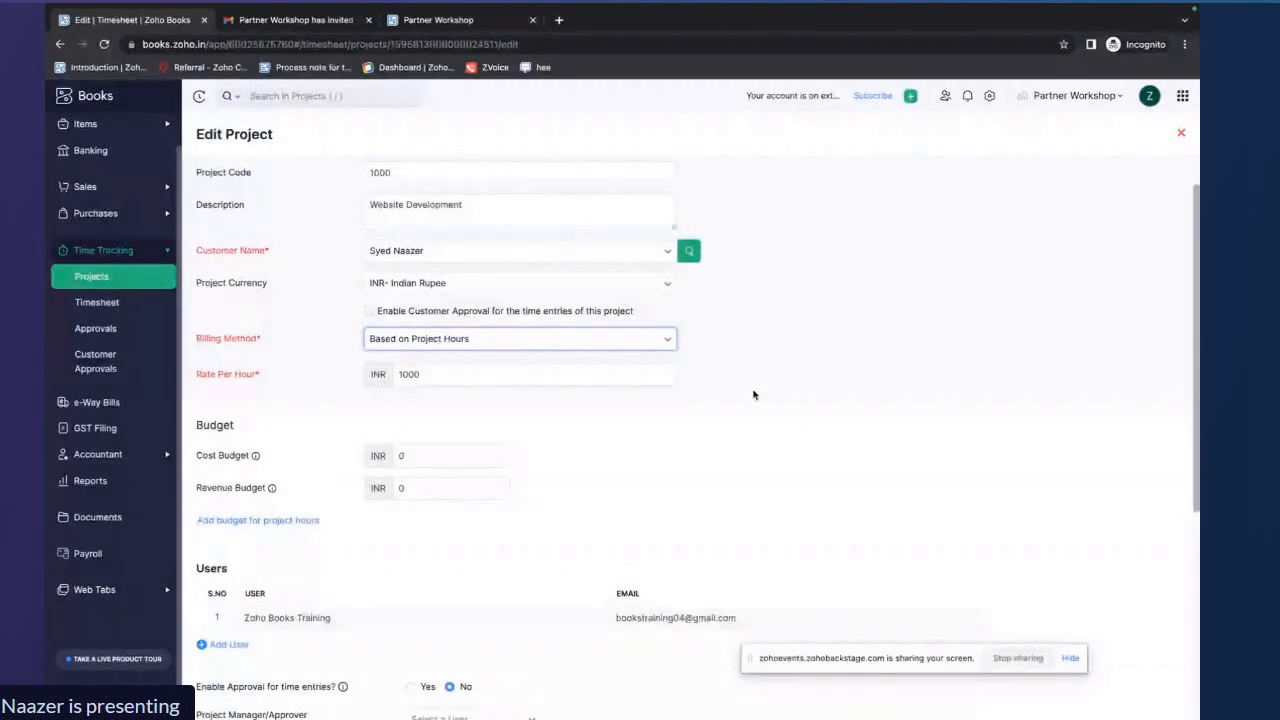
scroll(753, 394, up, 1)
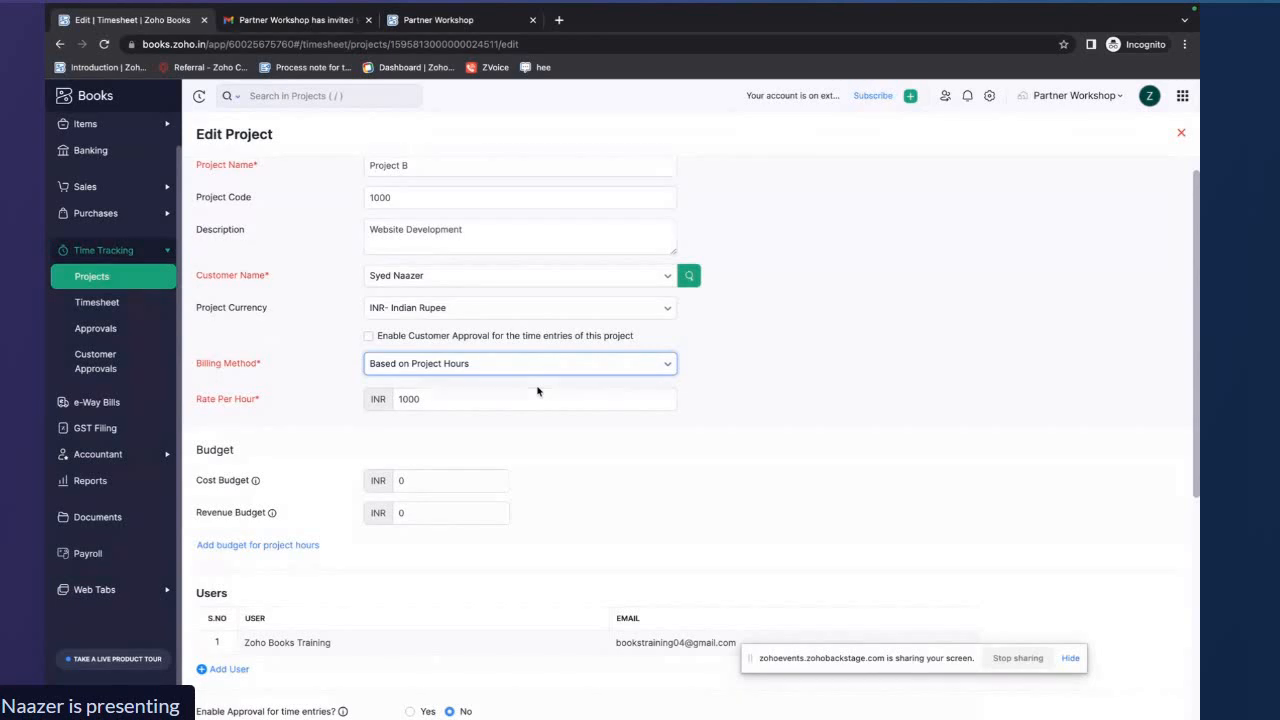
scroll(537, 391, down, 5)
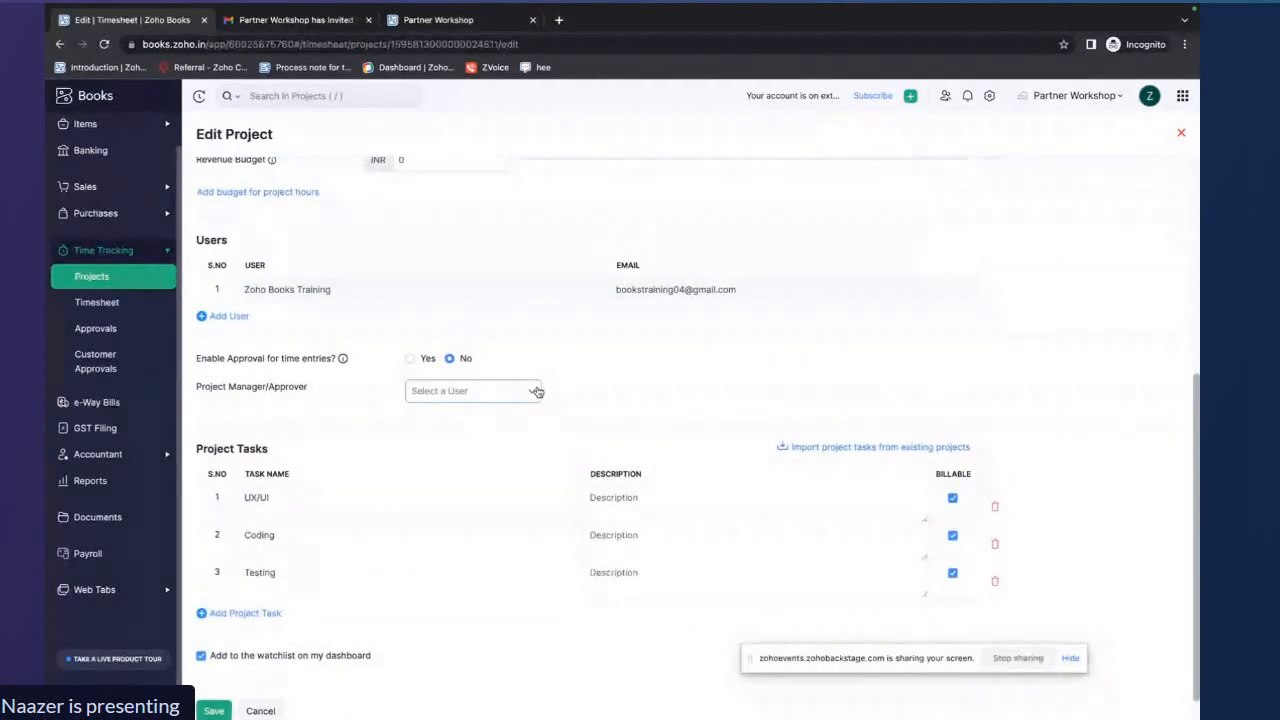
scroll(491, 459, up, 1)
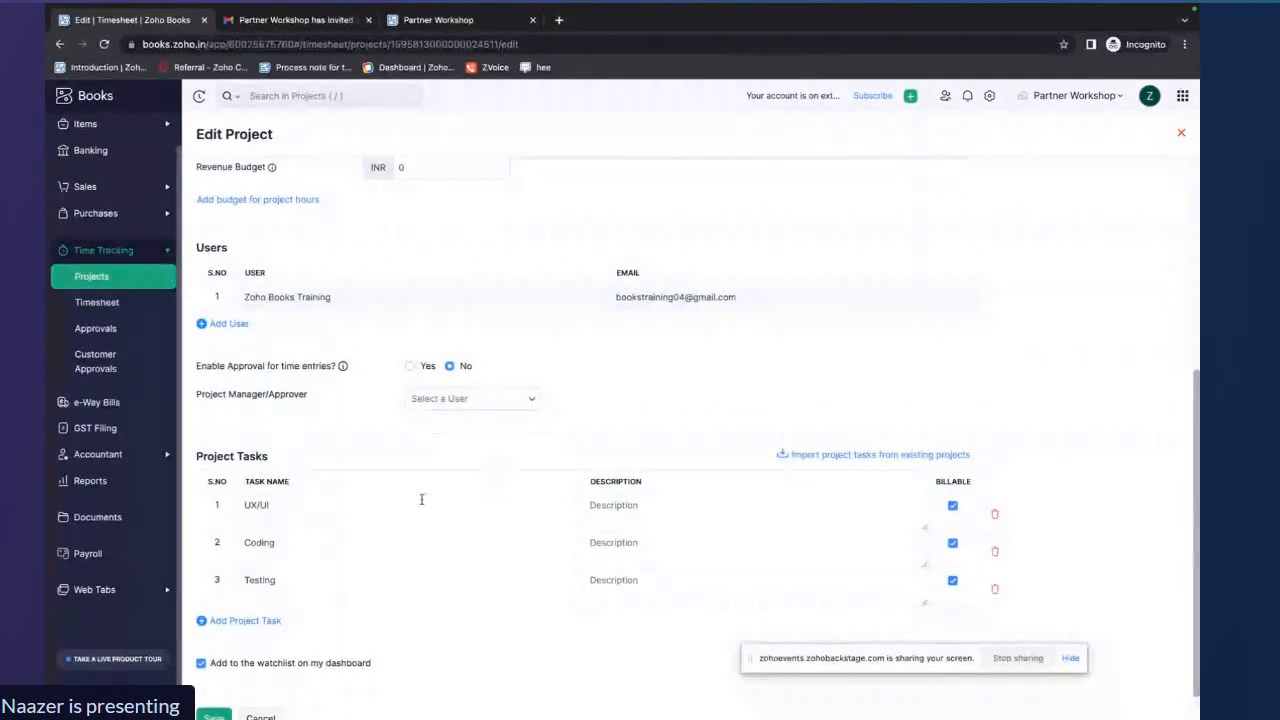
click(263, 621)
scroll(366, 566, down, 1)
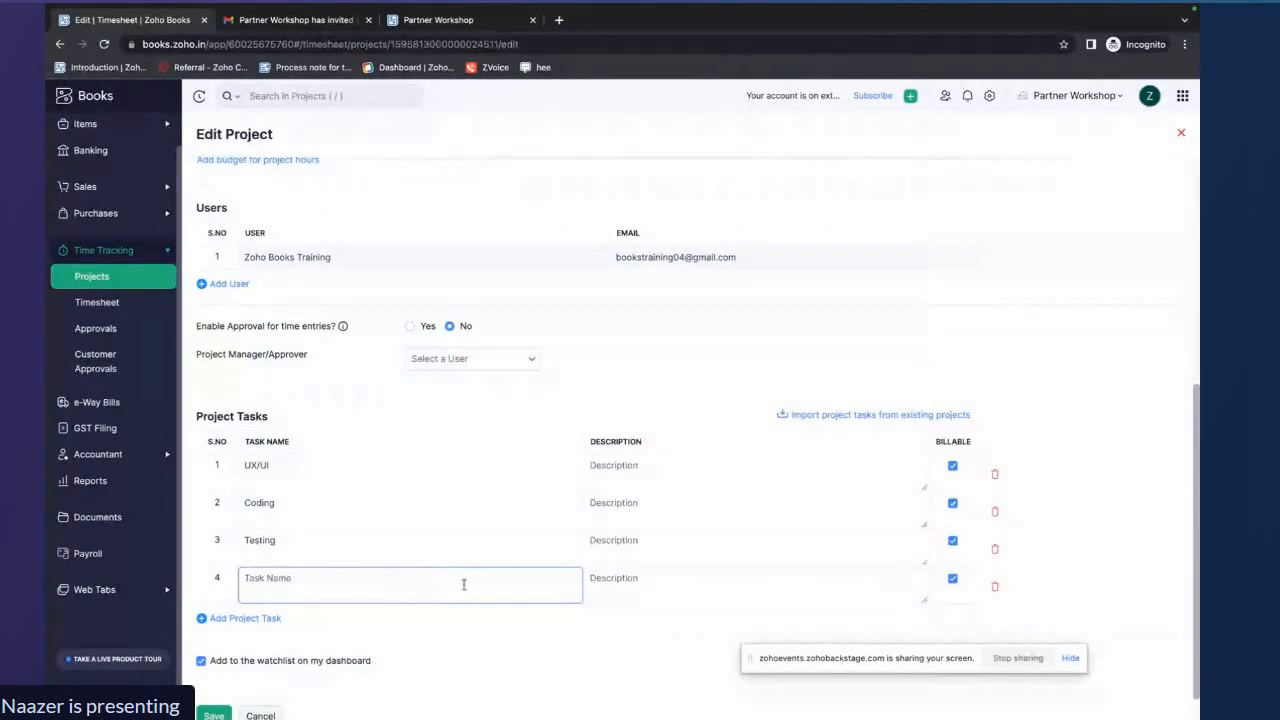
click(618, 578)
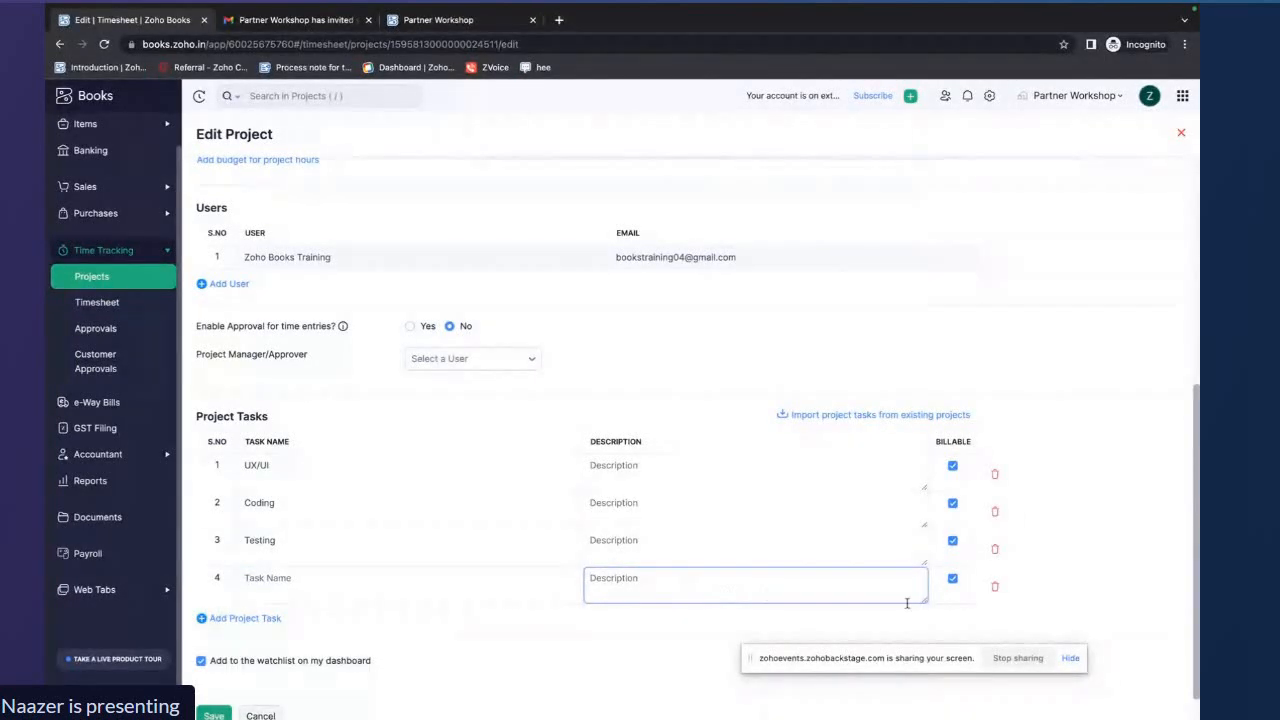
click(993, 588)
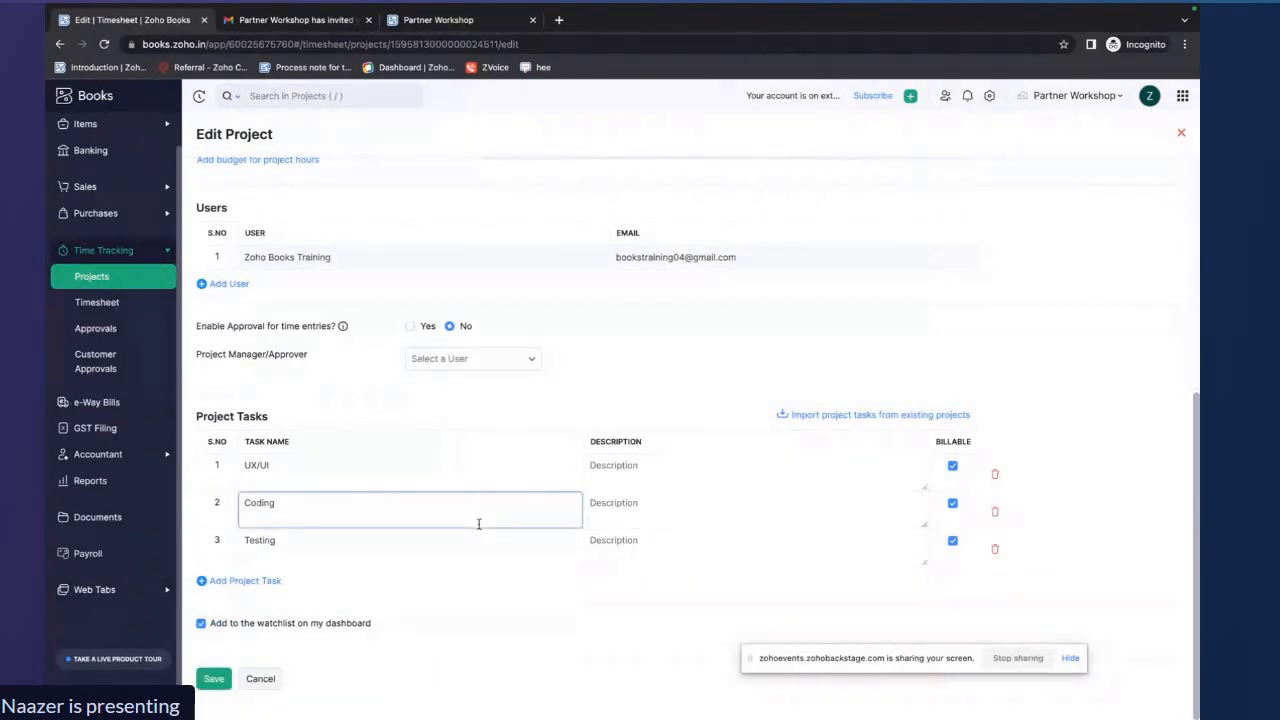
Enter the description desigining for the UX/UI project task
scroll(479, 524, up, 1)
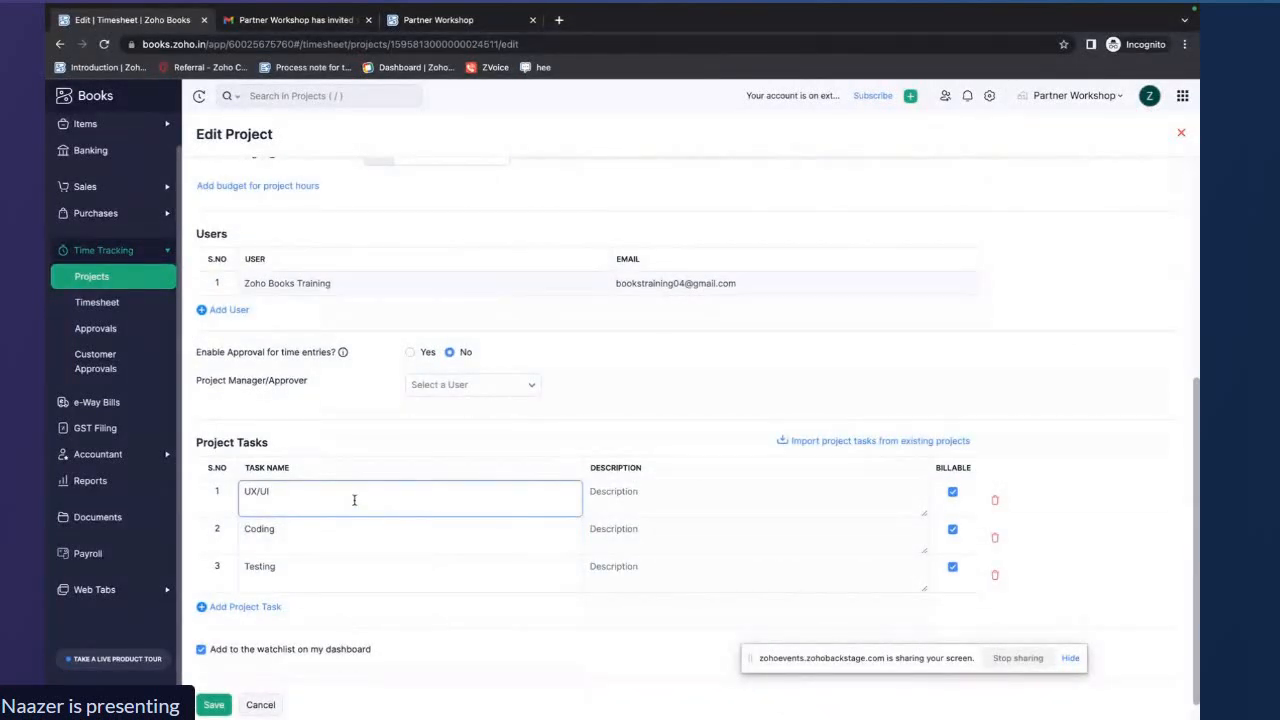
click(659, 501)
text(d)
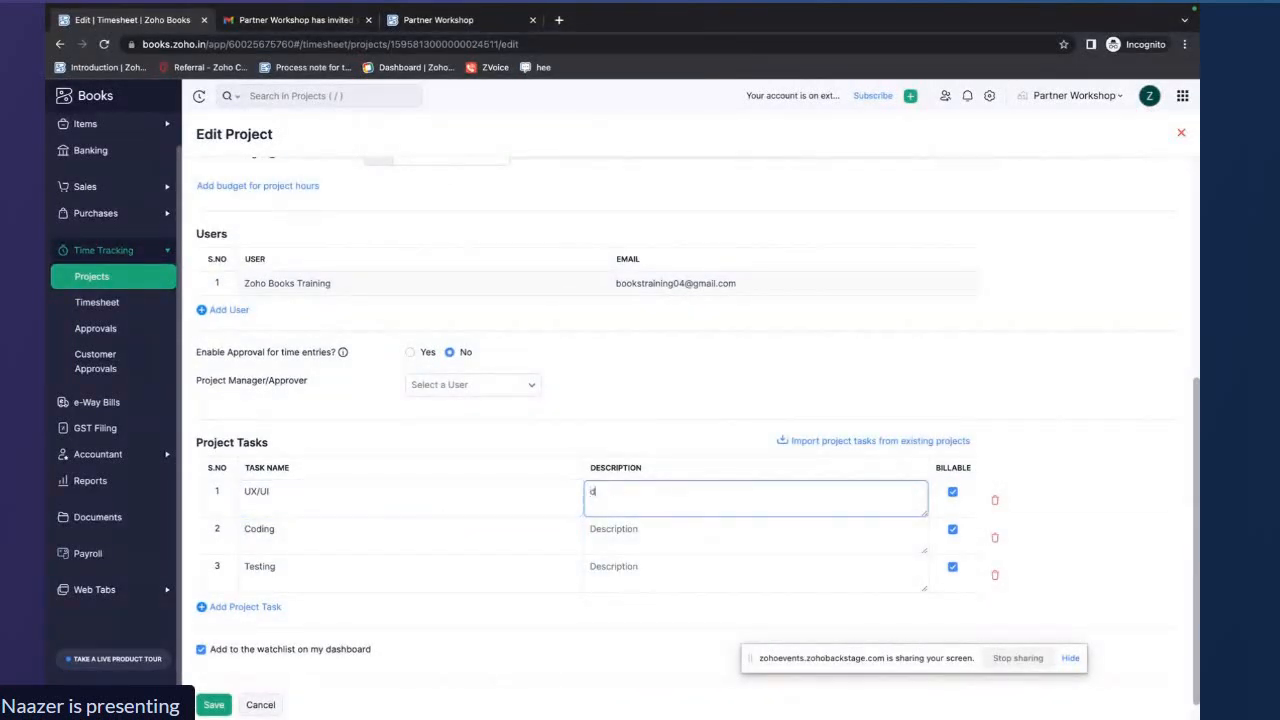
text(esigining)
click(697, 539)
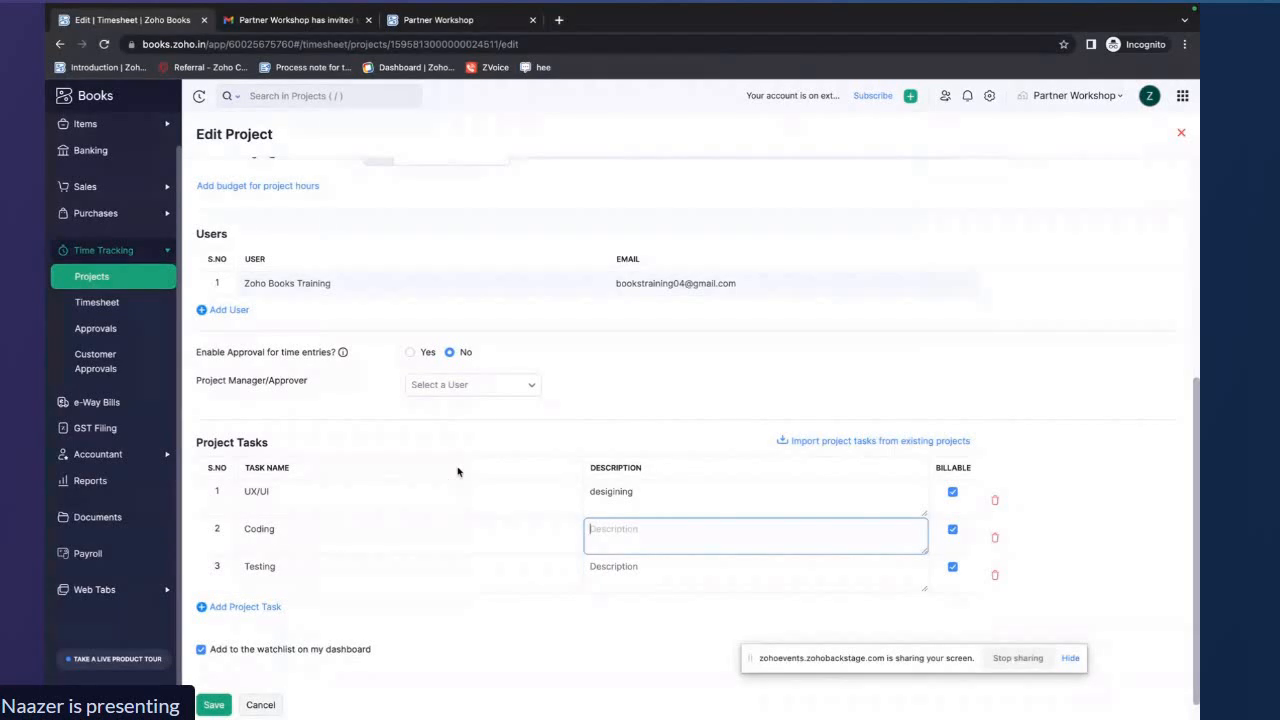
Save the edited Project B and confirm proceeding with reports based on the current rate
scroll(460, 460, up, 5)
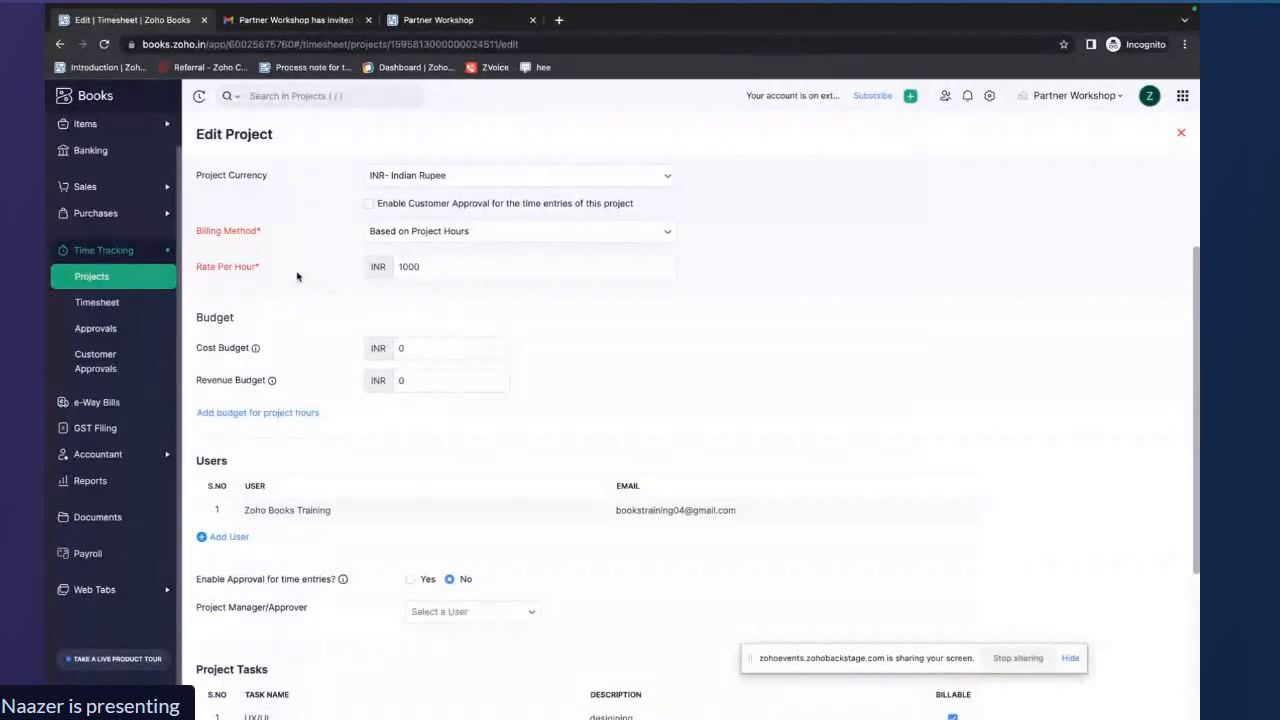
drag(263, 271, 198, 272)
scroll(563, 289, down, 3)
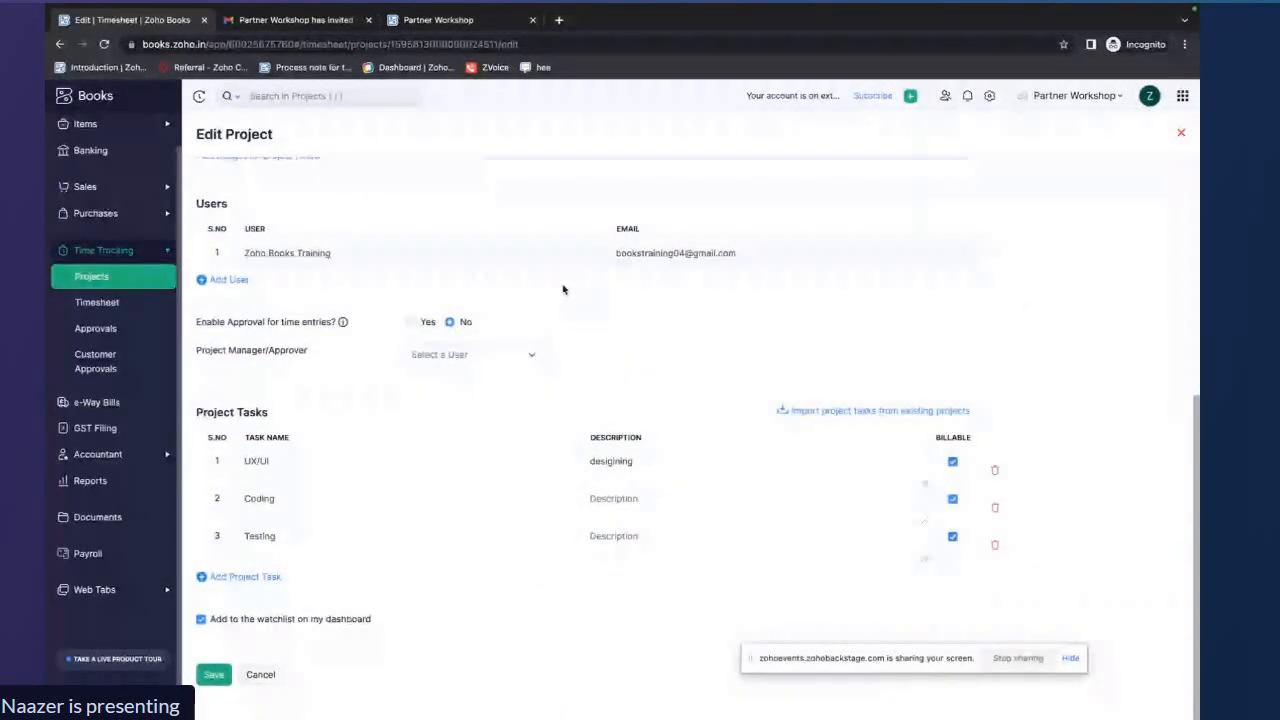
click(213, 675)
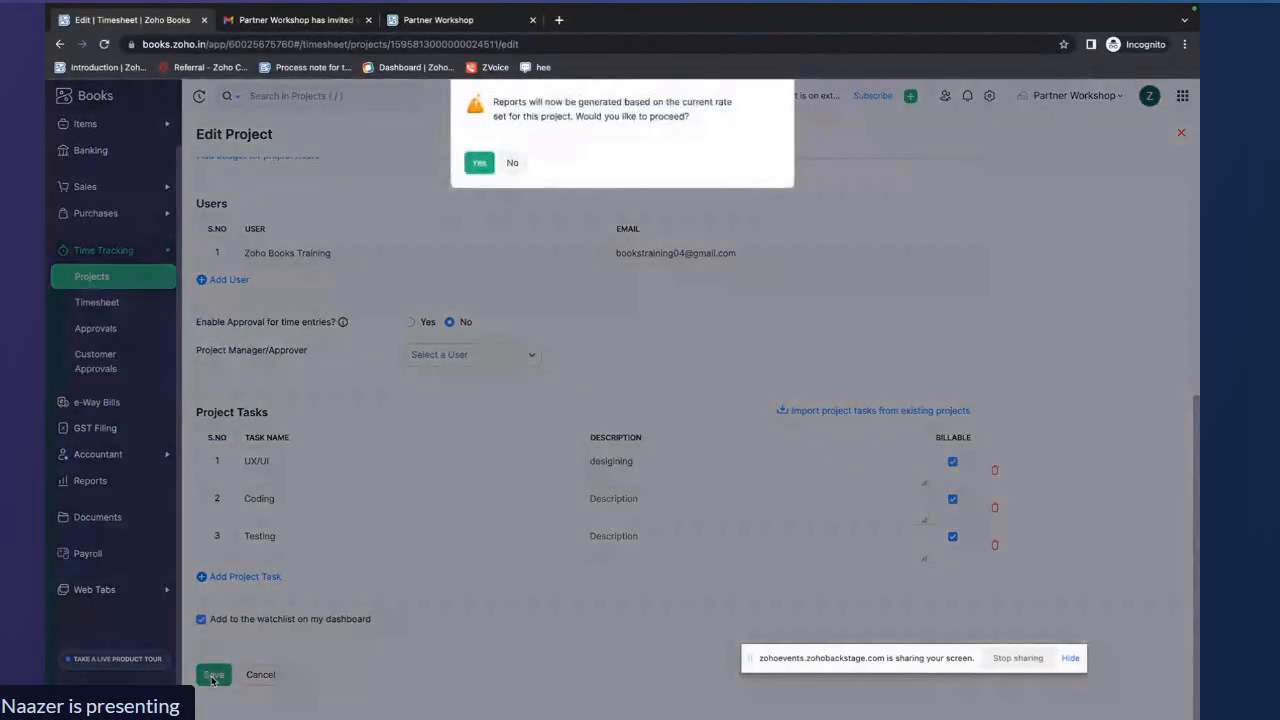
click(478, 164)
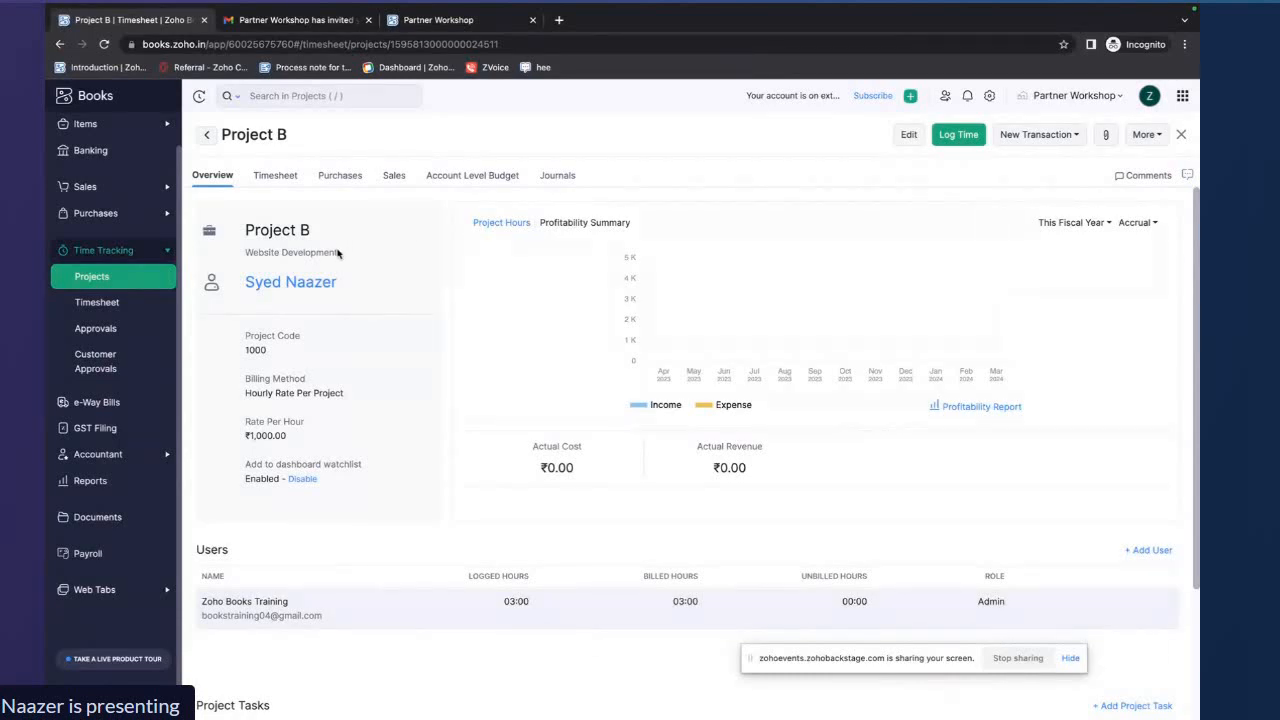
drag(338, 253, 245, 256)
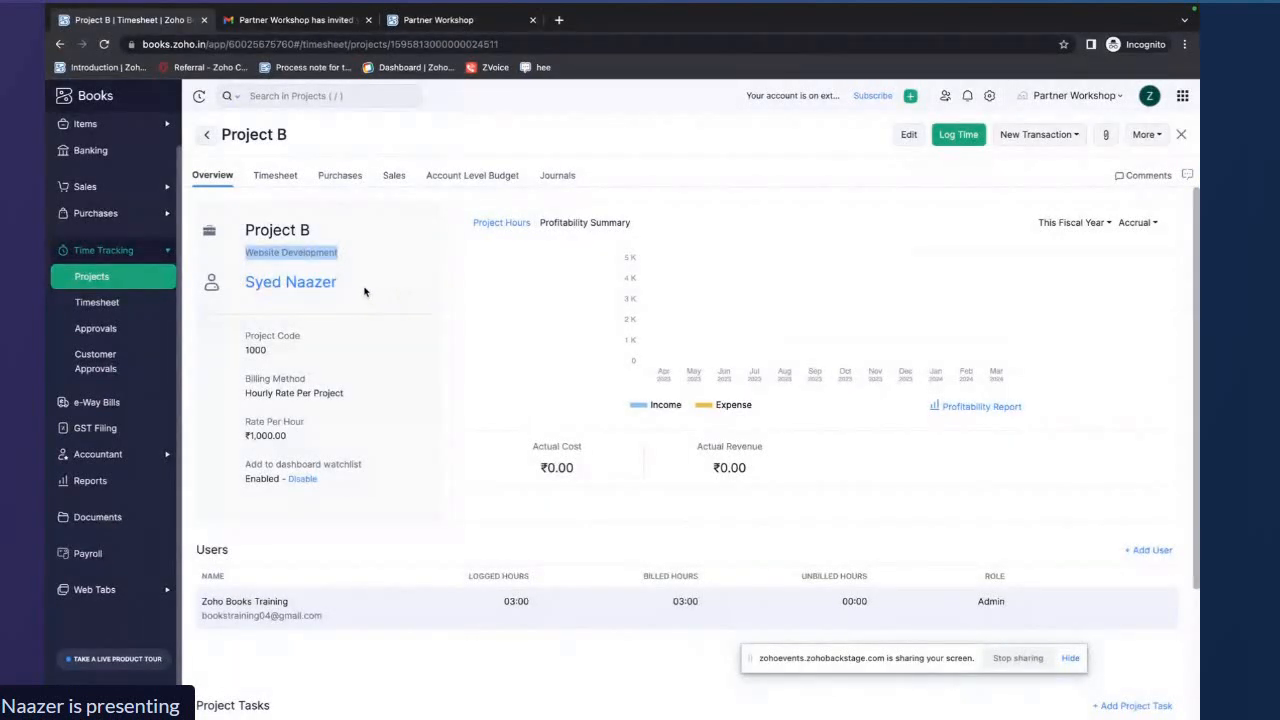
drag(364, 290, 246, 287)
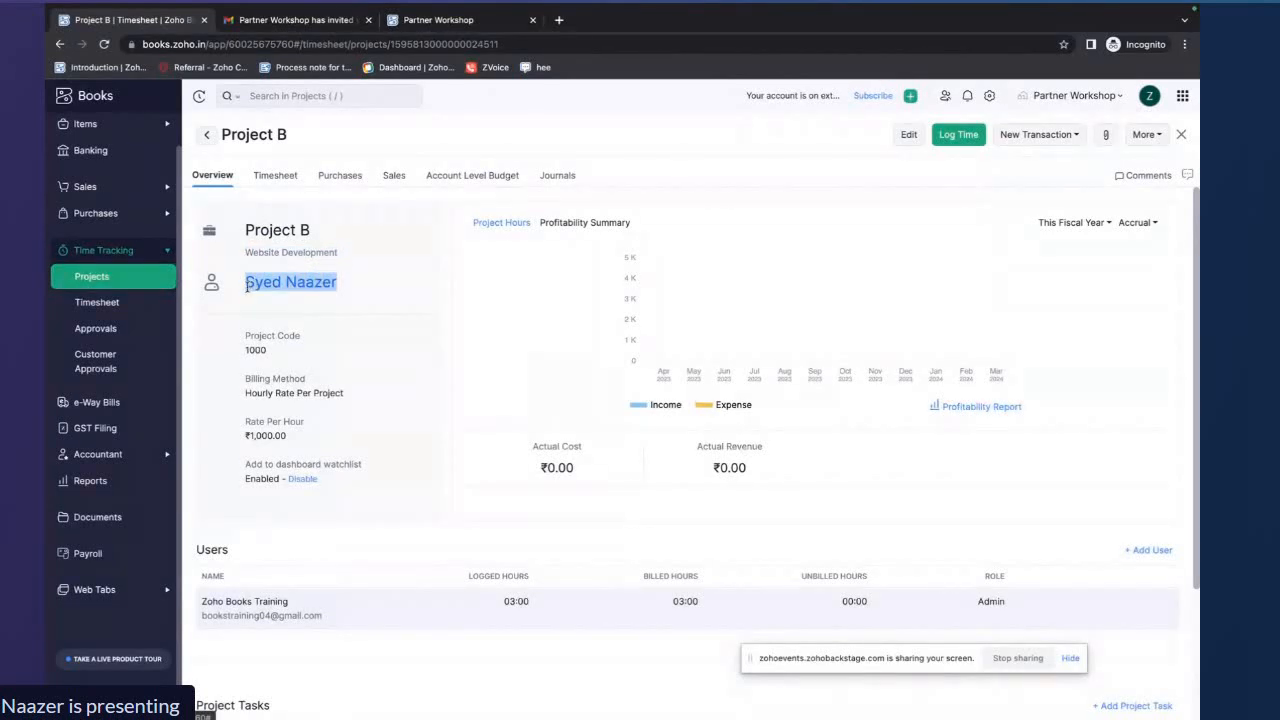
Highlight Project B's customer, billing method and rate per hour in its overview
click(355, 397)
drag(355, 397, 244, 394)
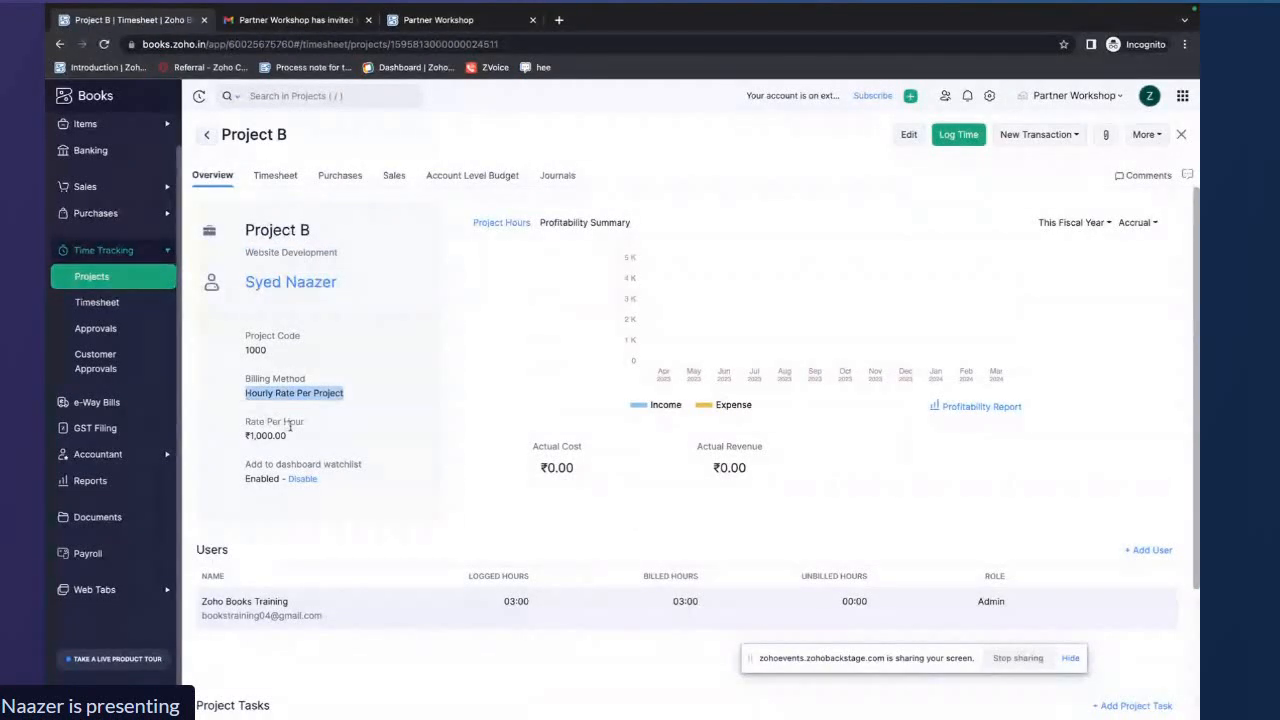
drag(295, 437, 250, 444)
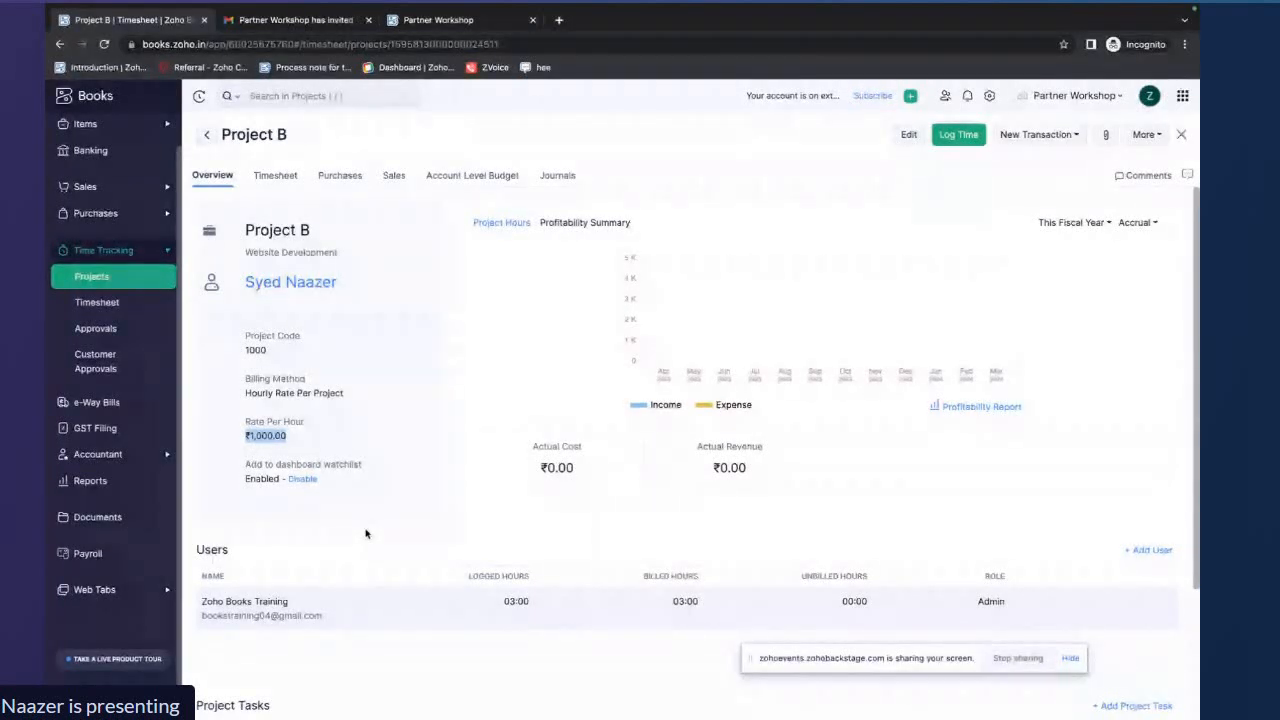
Open and dismiss a new time log entry, then switch Project B's chart to Project Hours
click(958, 136)
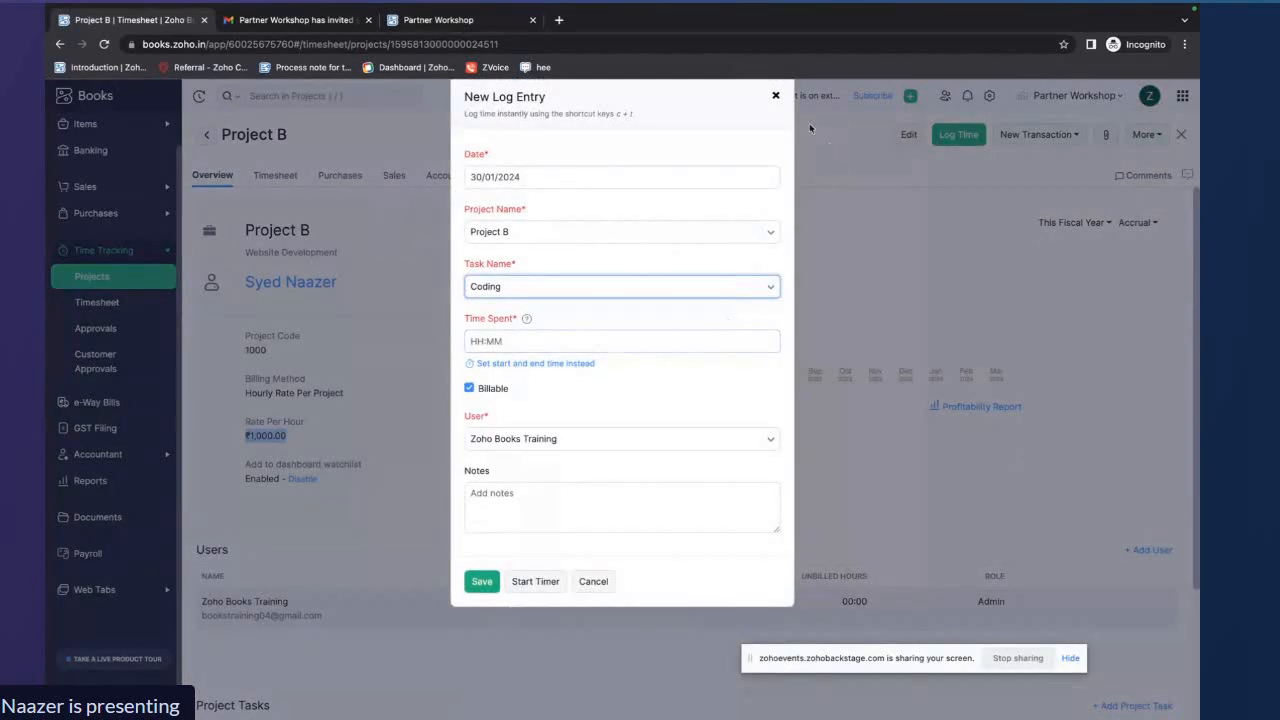
click(776, 97)
click(512, 225)
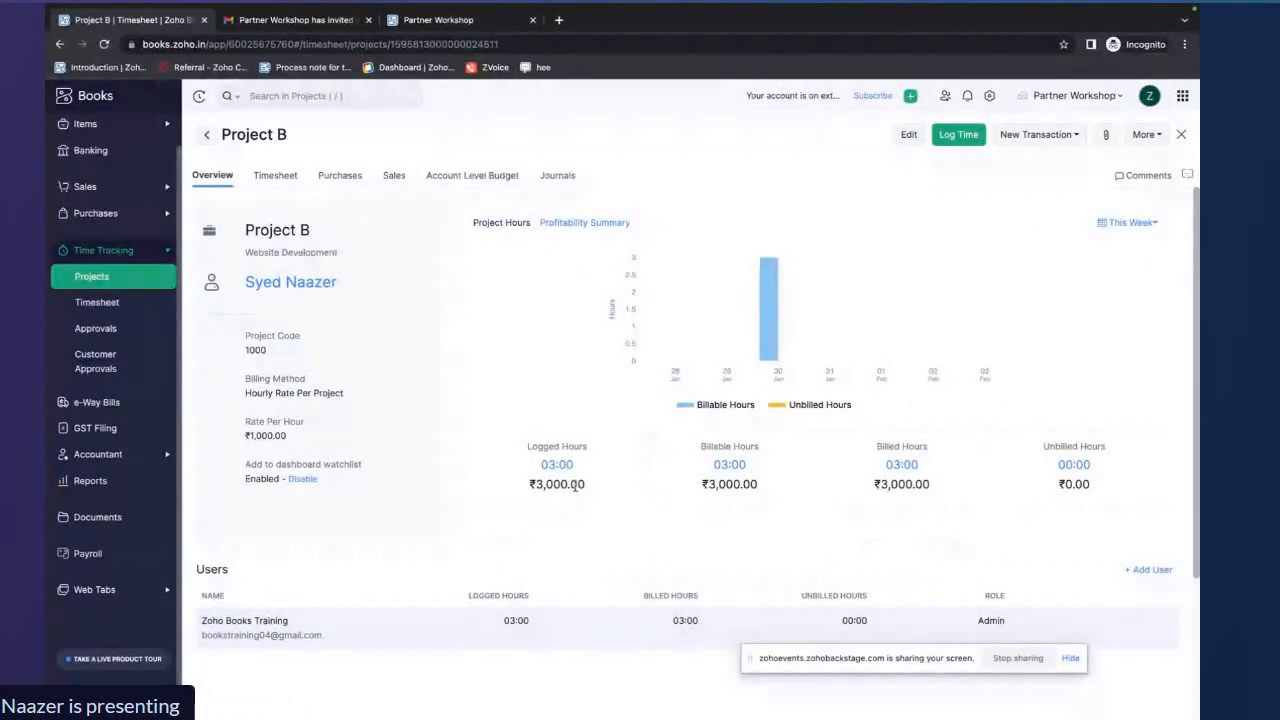
Examine Project B's tasks and its logged, billable and billed hours
scroll(575, 487, down, 1)
scroll(548, 362, down, 1)
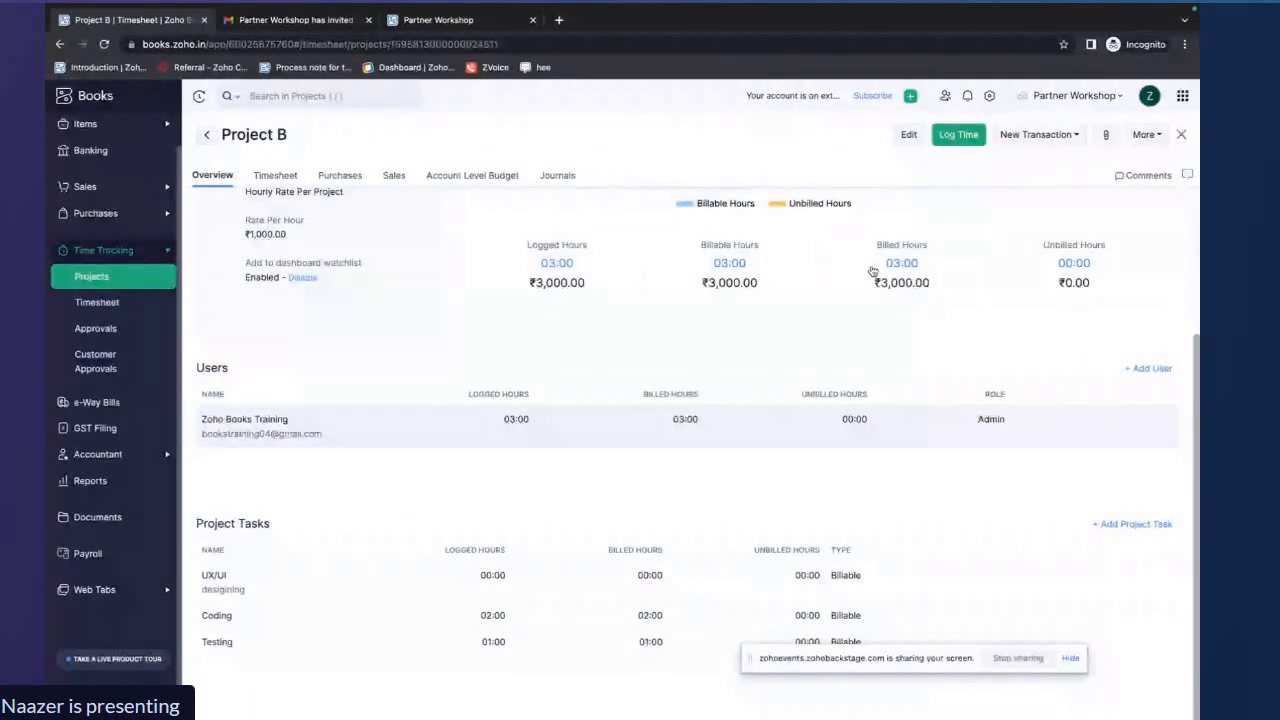
drag(856, 658, 856, 704)
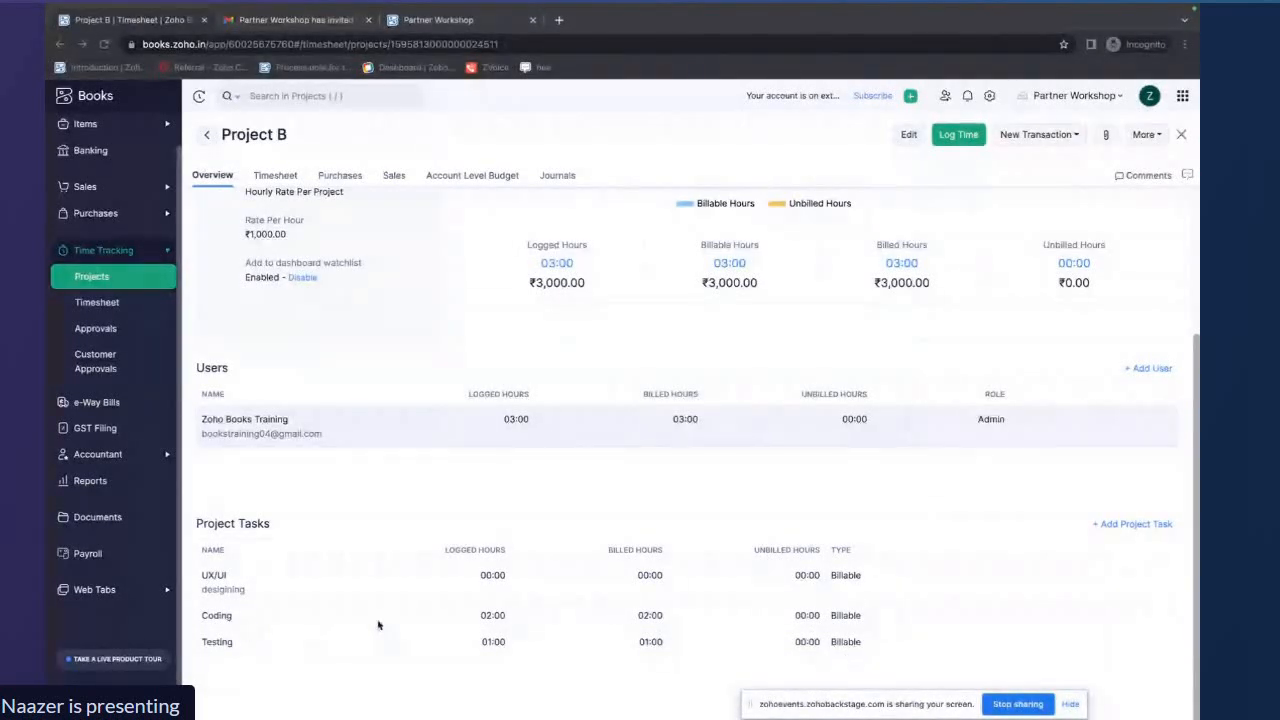
click(216, 624)
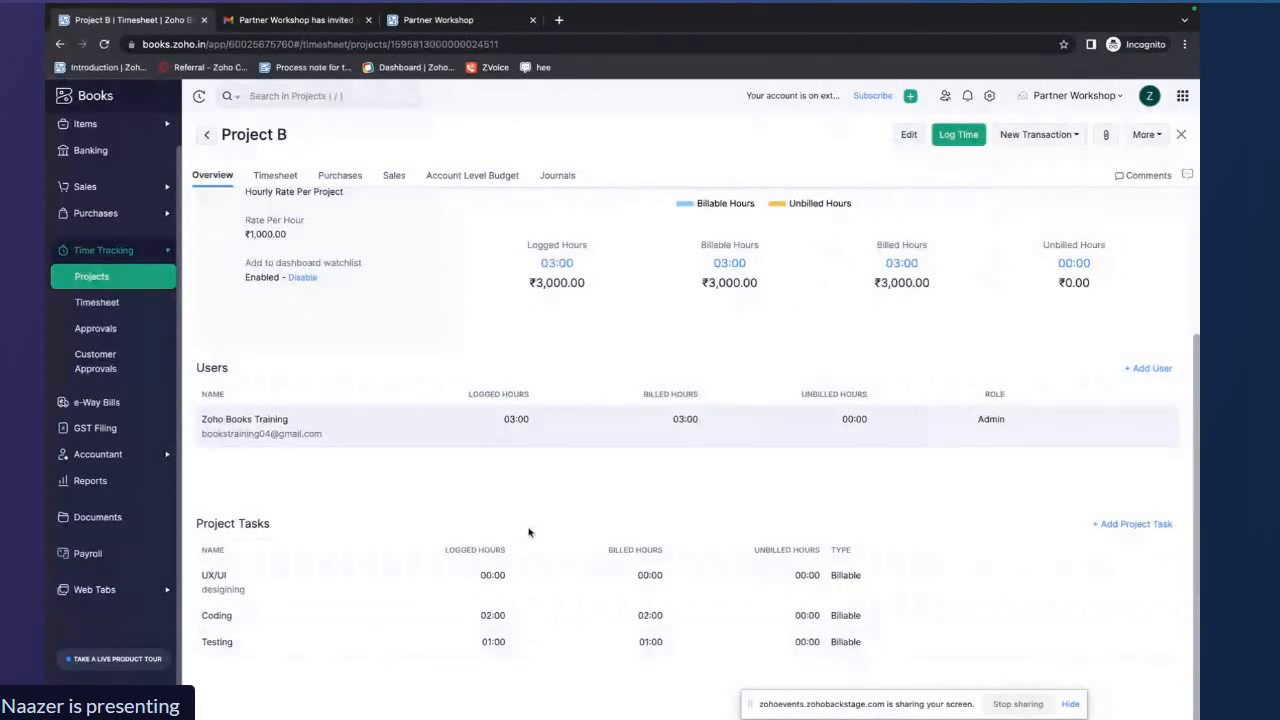
scroll(598, 495, up, 2)
scroll(599, 496, up, 1)
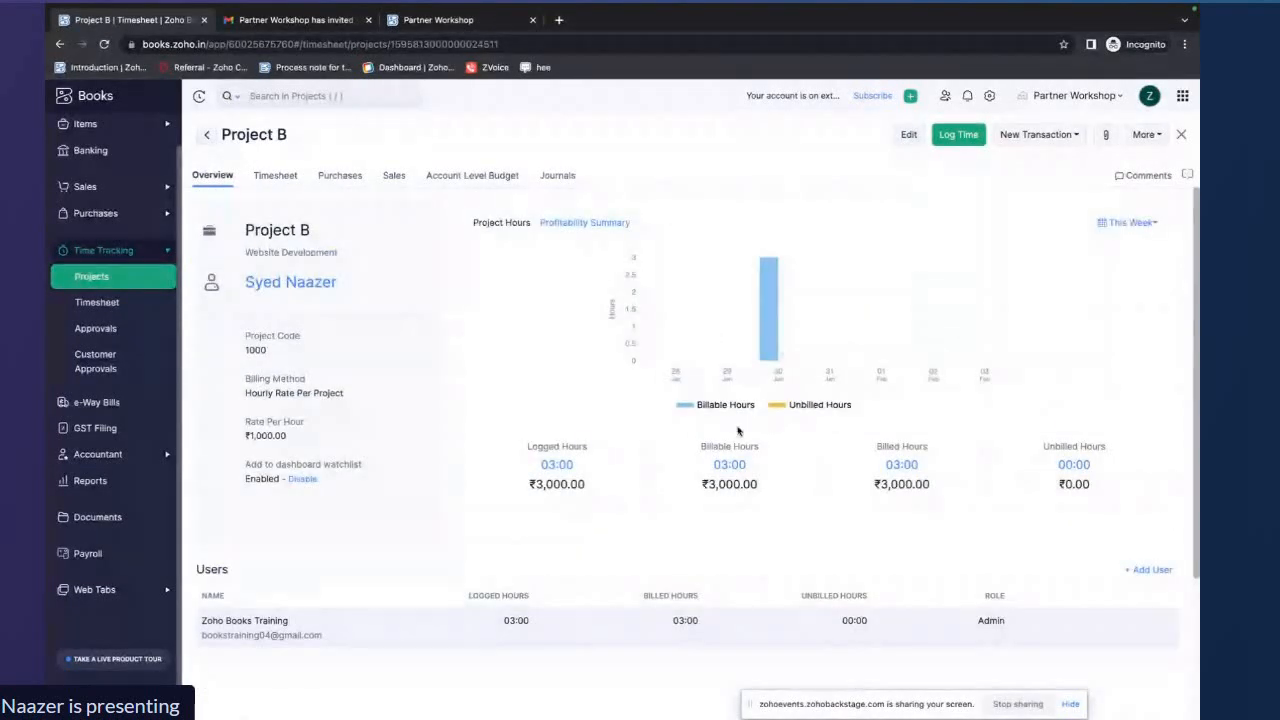
drag(584, 466, 537, 466)
drag(779, 466, 716, 464)
drag(930, 466, 872, 468)
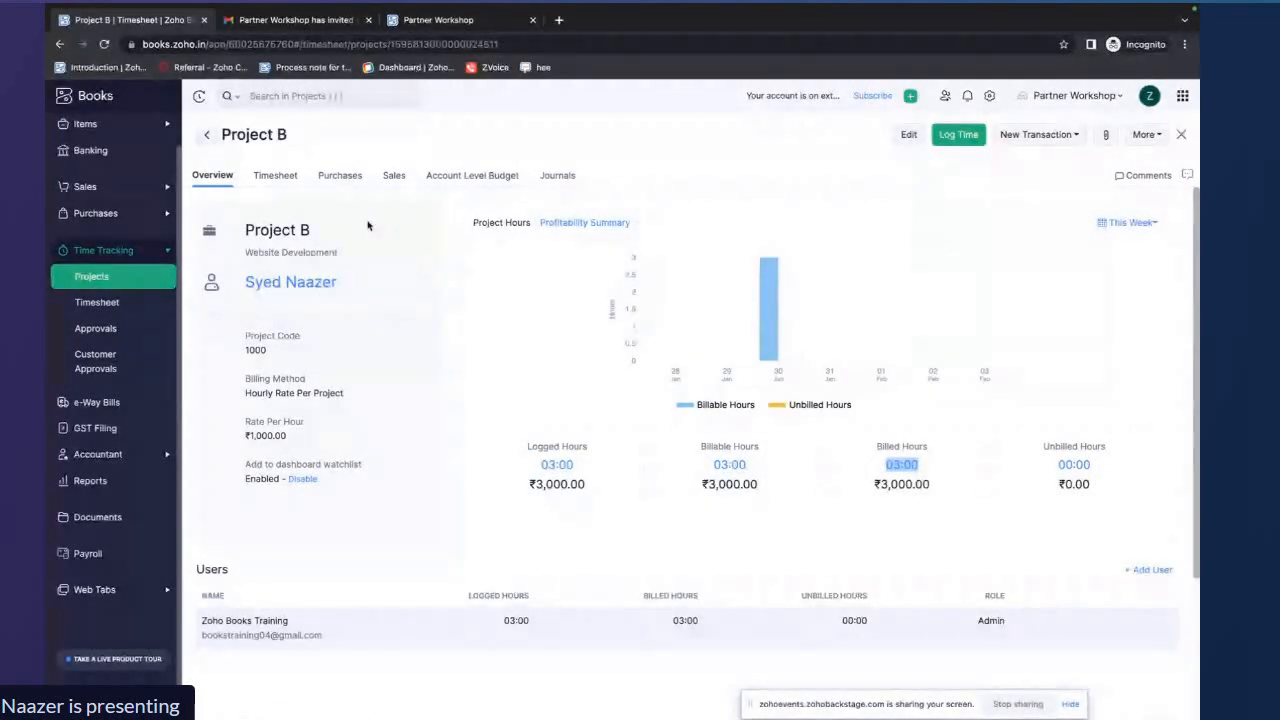
Open Project B's invoice from its Sales tab
click(391, 177)
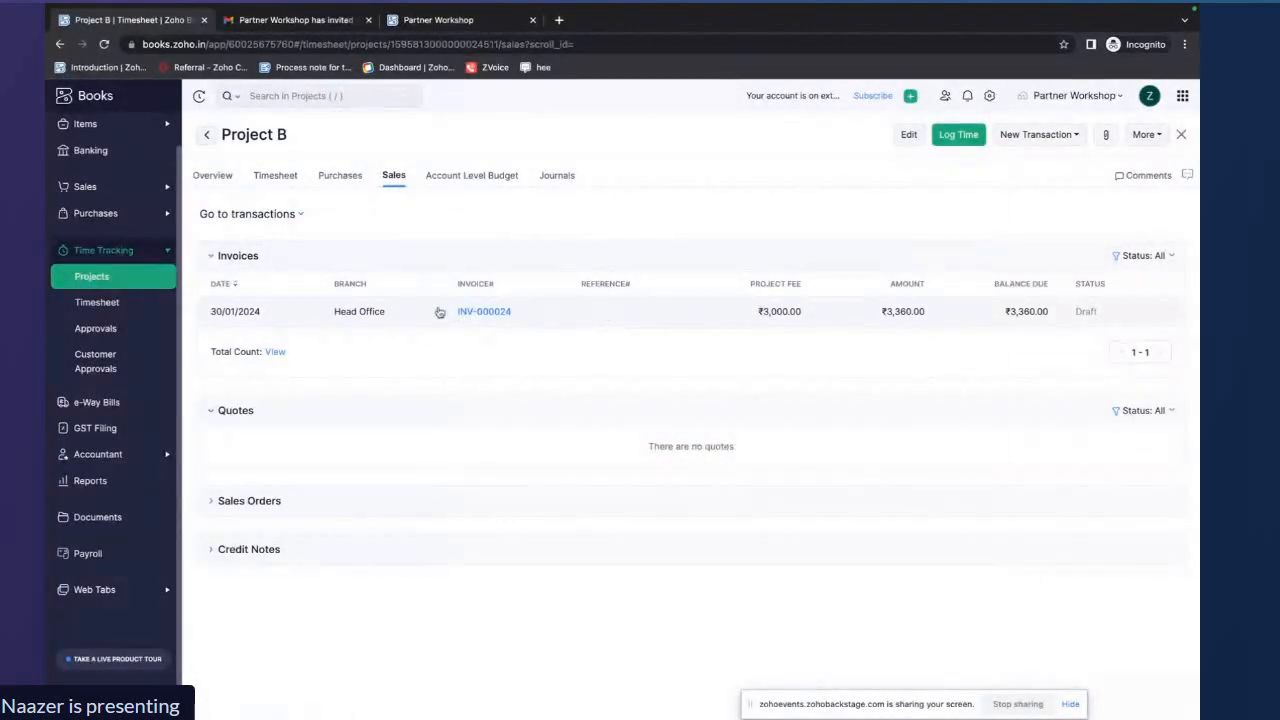
click(220, 176)
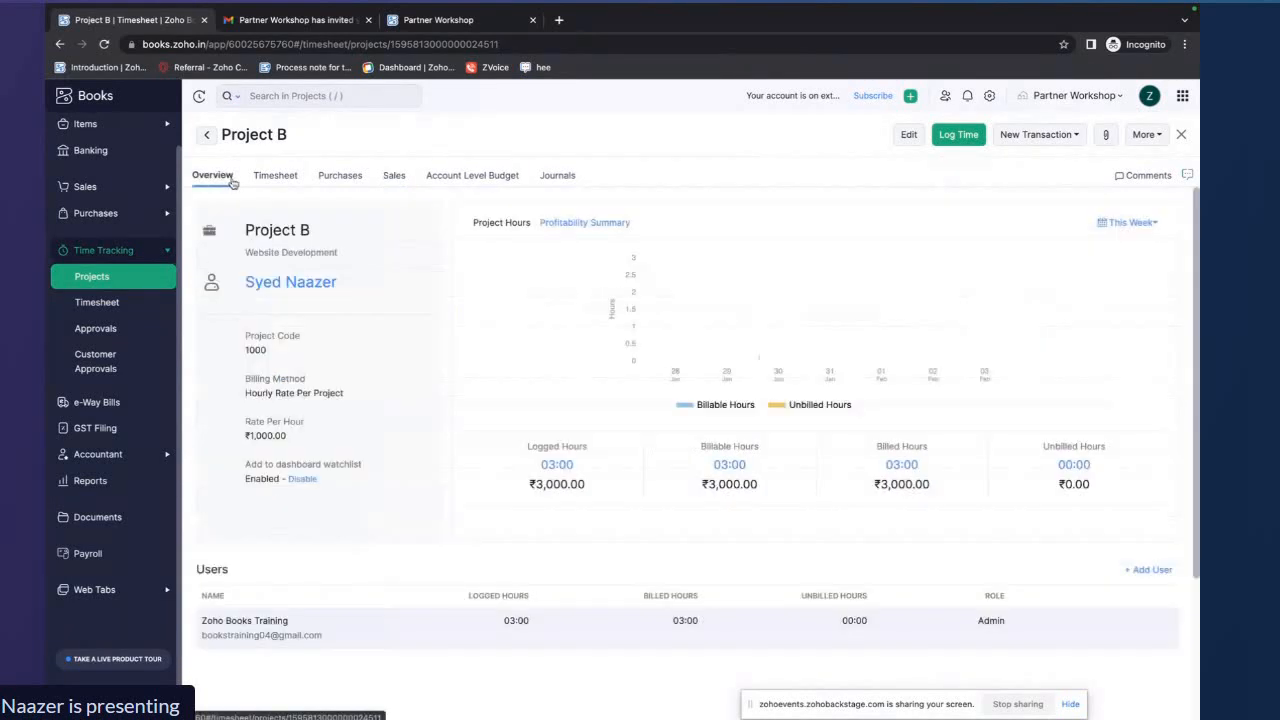
click(273, 176)
click(393, 177)
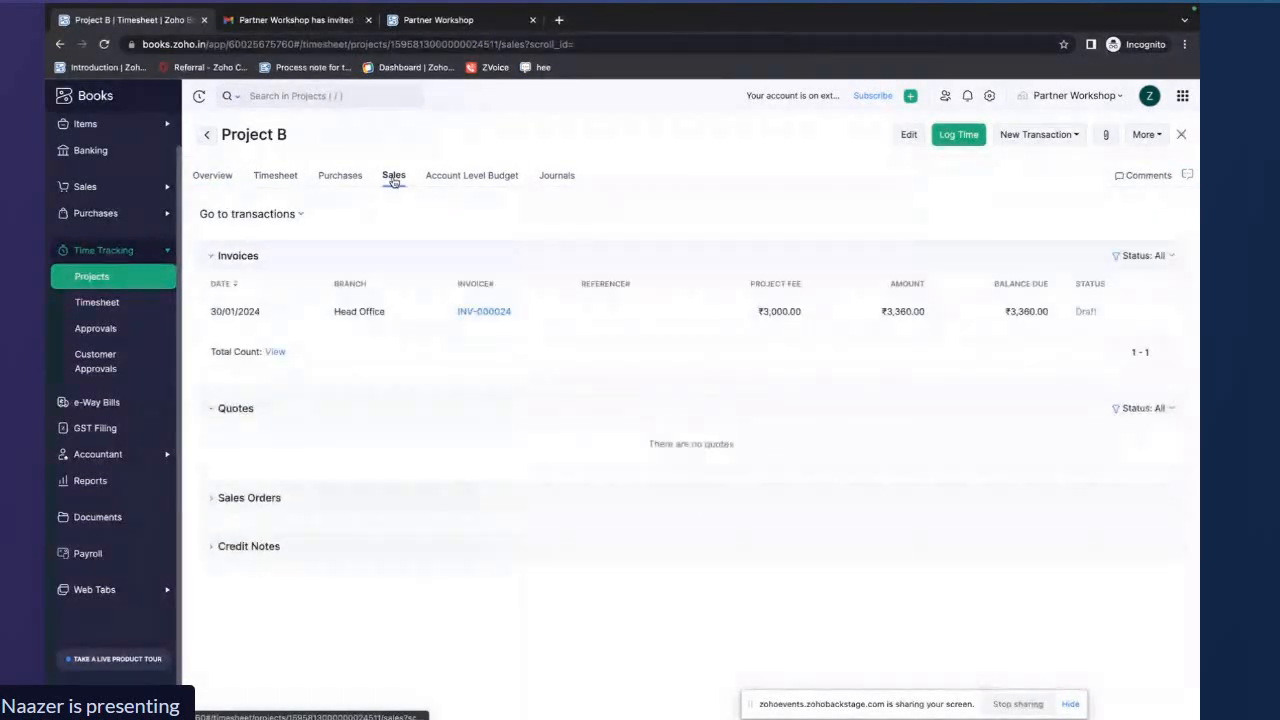
click(432, 317)
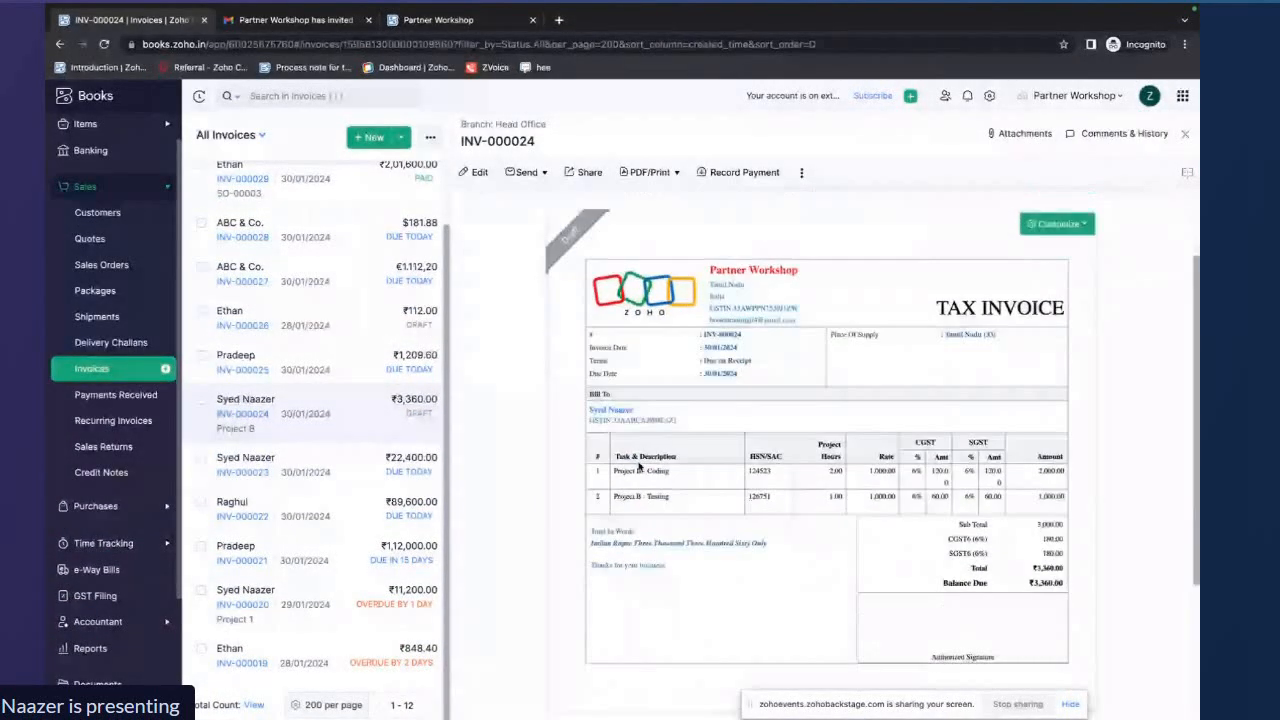
Open the invoice for editing, review the Coding and Testing quantities and rates, and save it
click(476, 172)
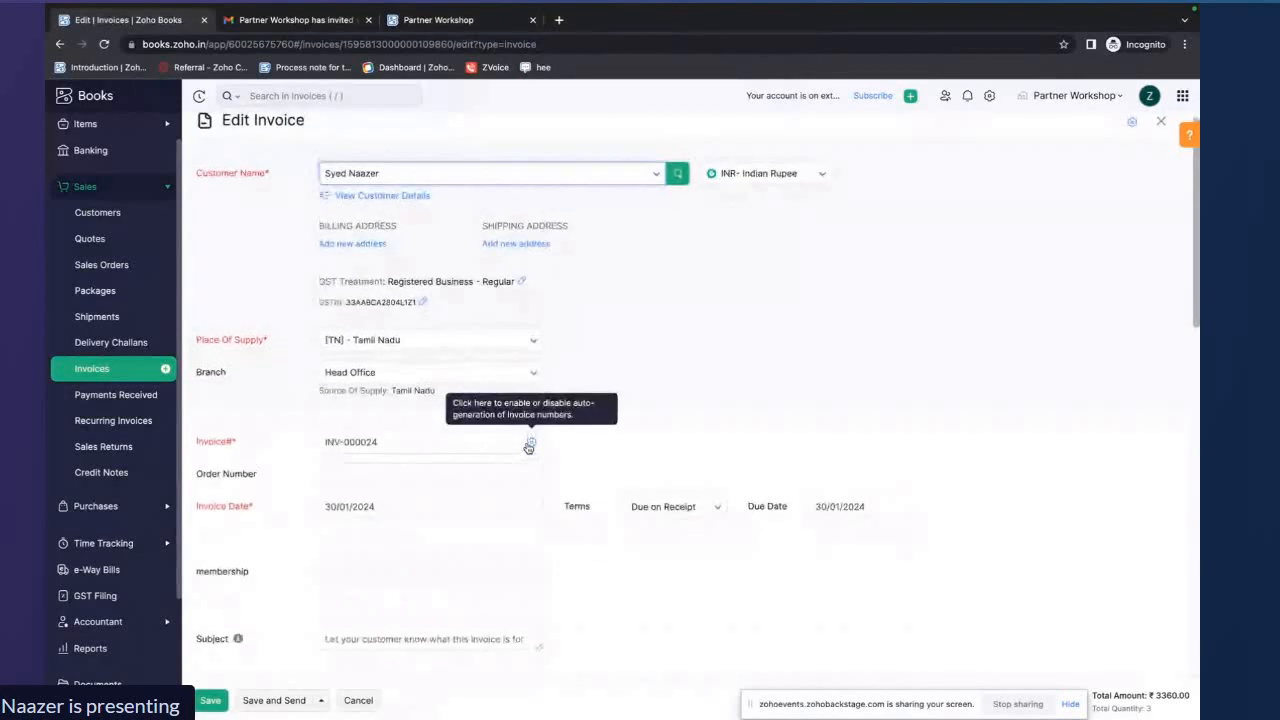
scroll(528, 447, down, 4)
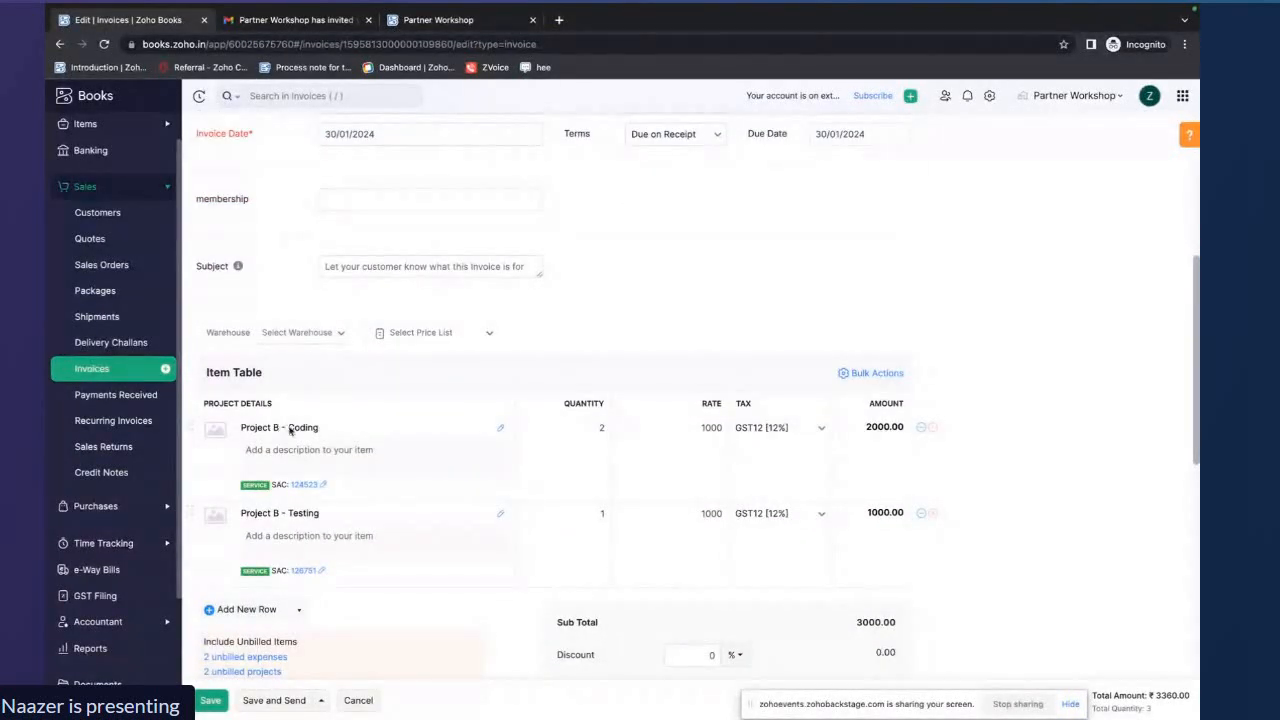
scroll(315, 430, down, 1)
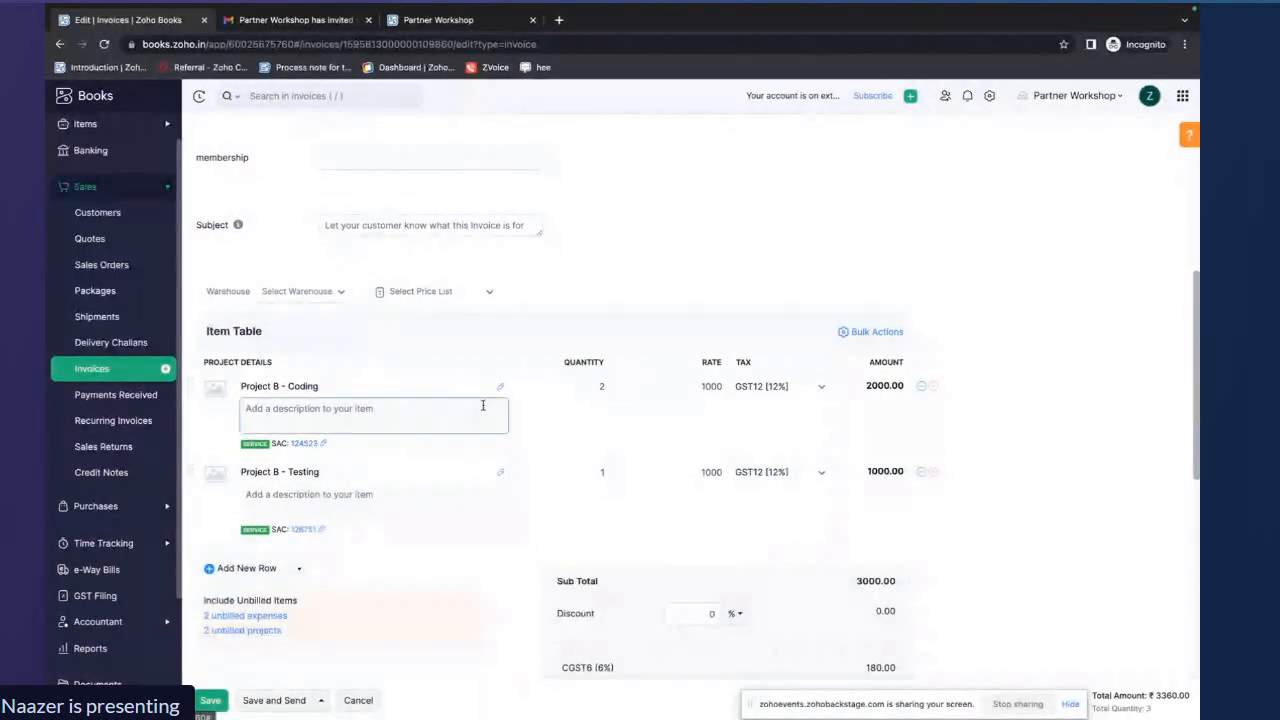
click(599, 386)
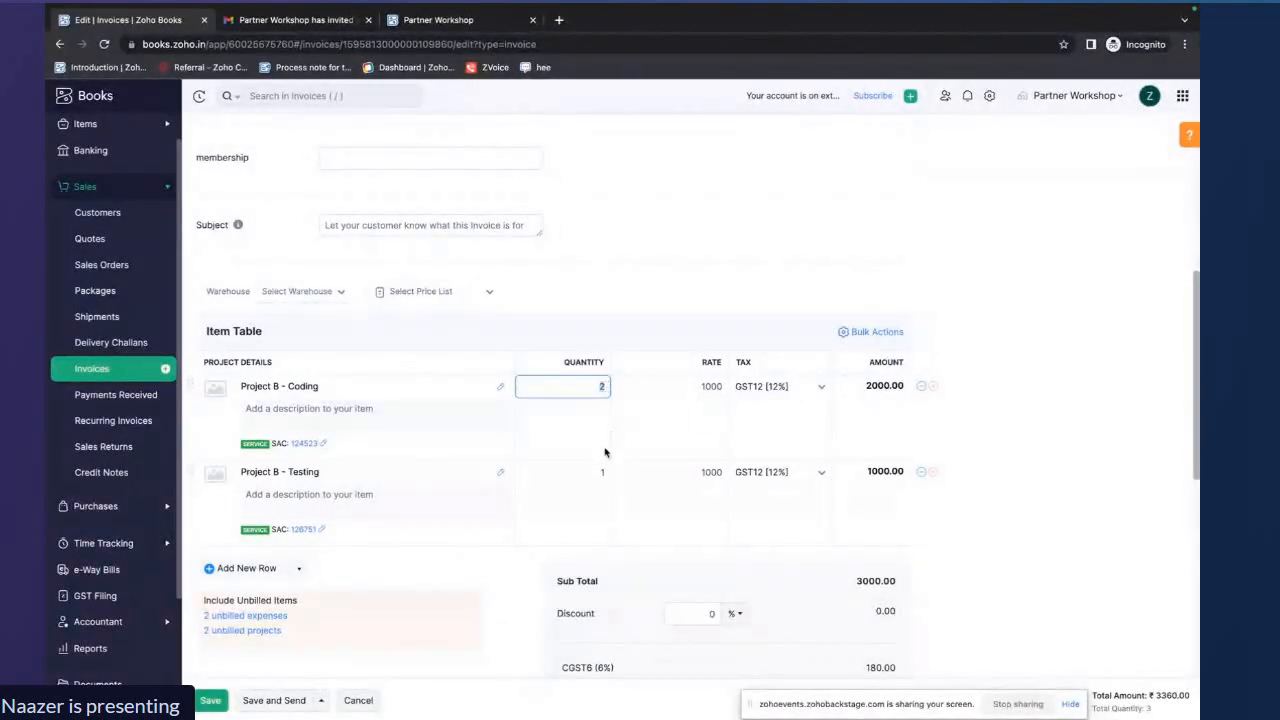
drag(695, 388, 723, 386)
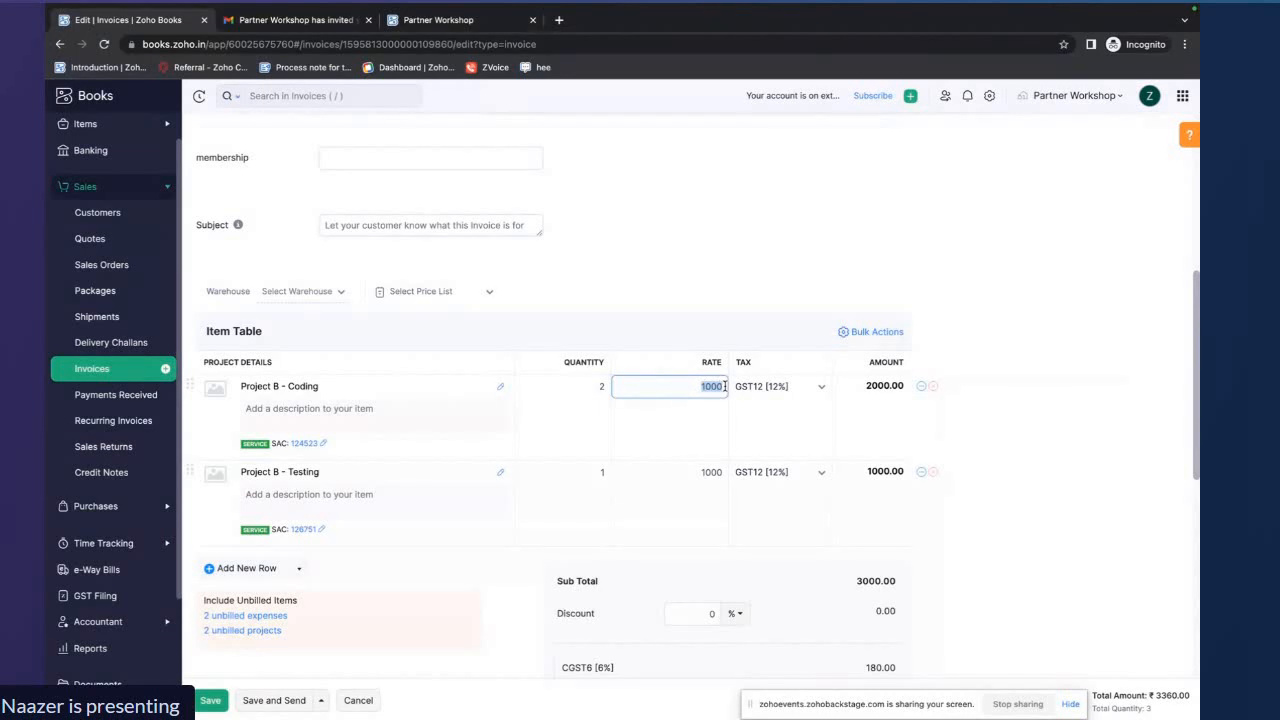
drag(865, 387, 888, 388)
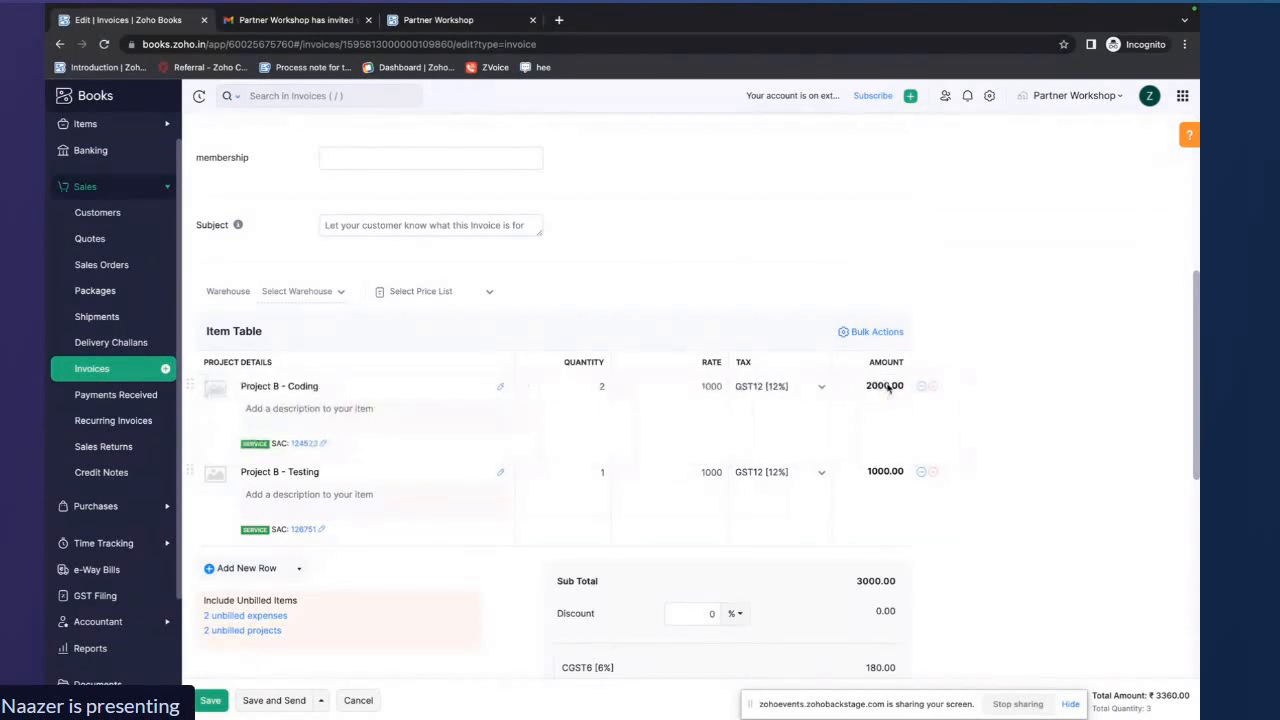
scroll(409, 489, down, 2)
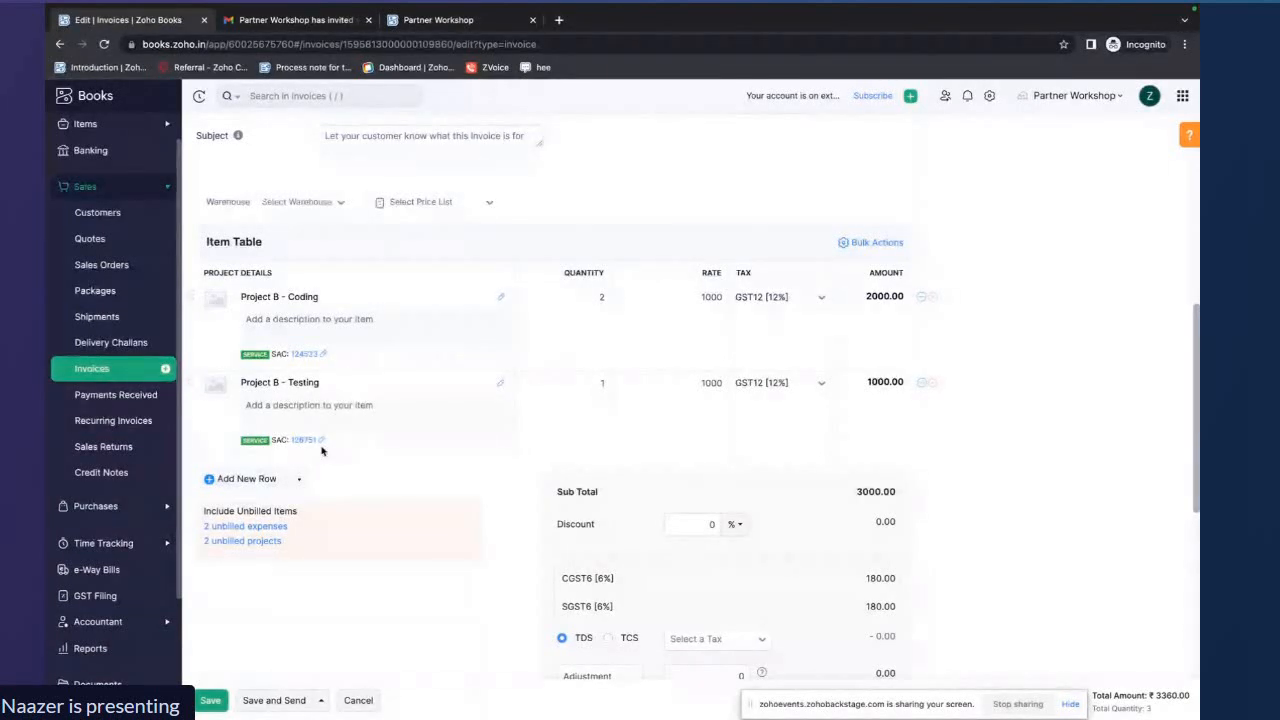
click(700, 382)
drag(699, 382, 724, 381)
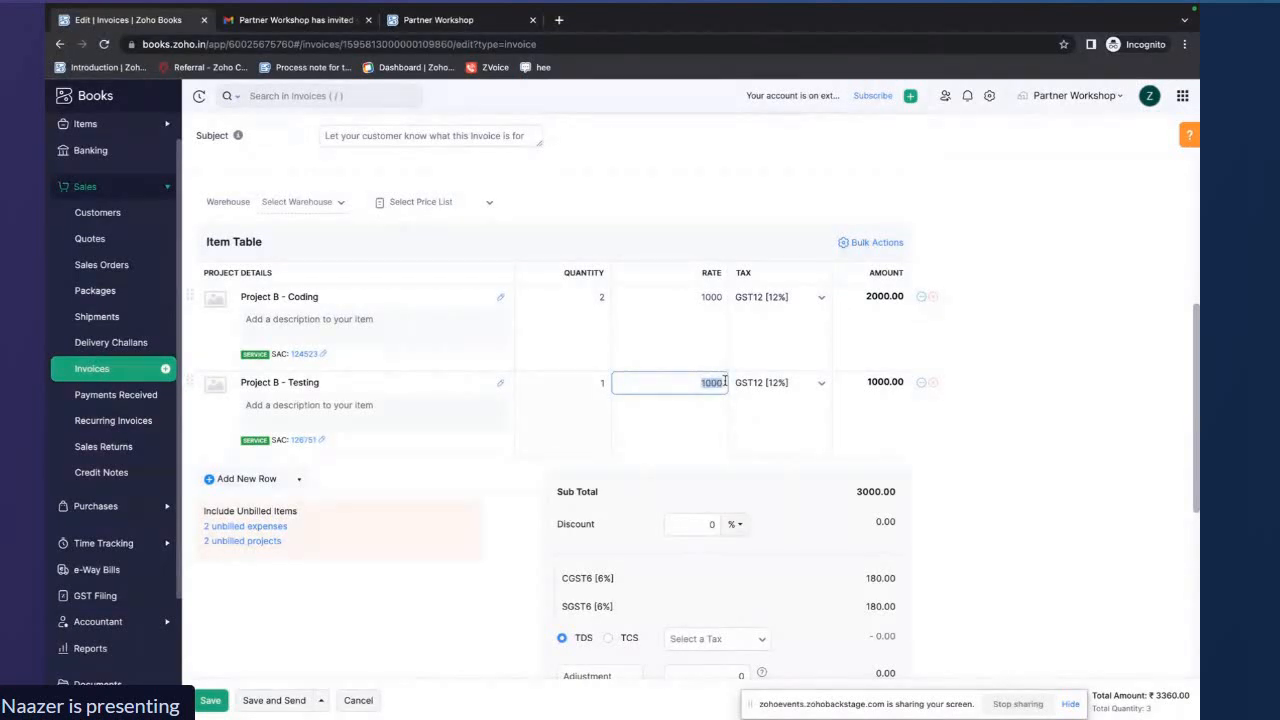
click(602, 382)
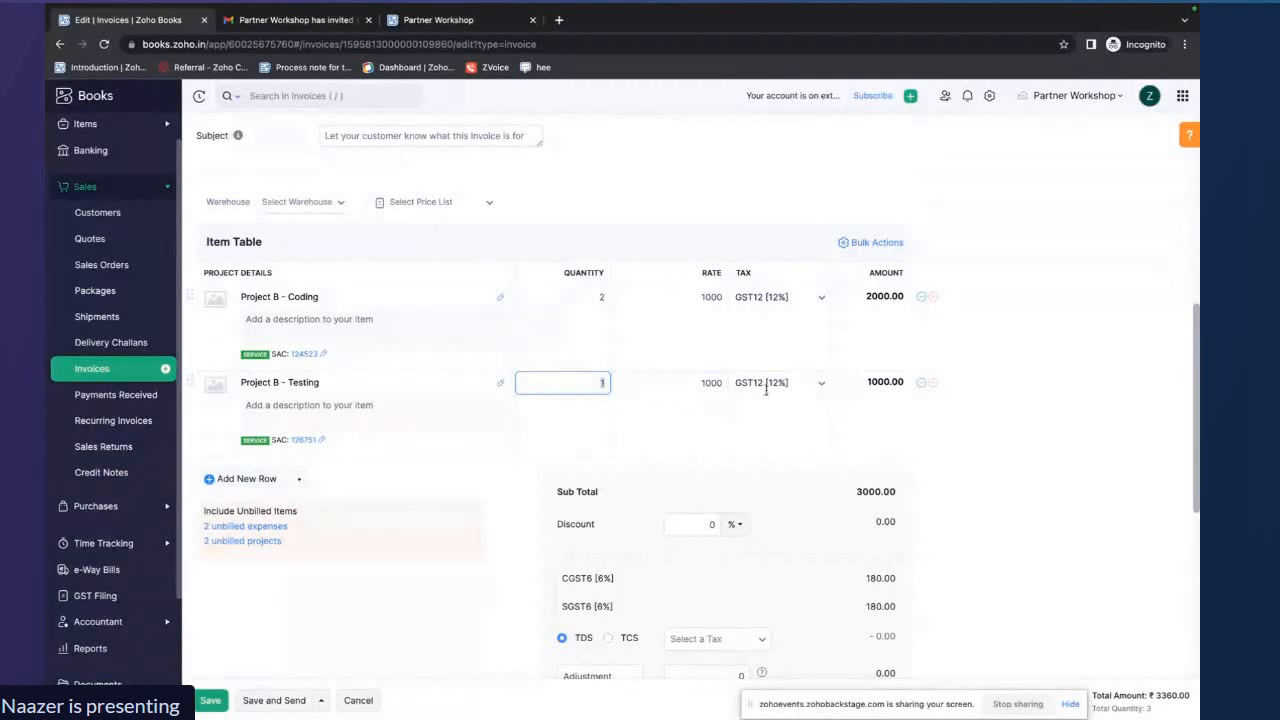
click(212, 701)
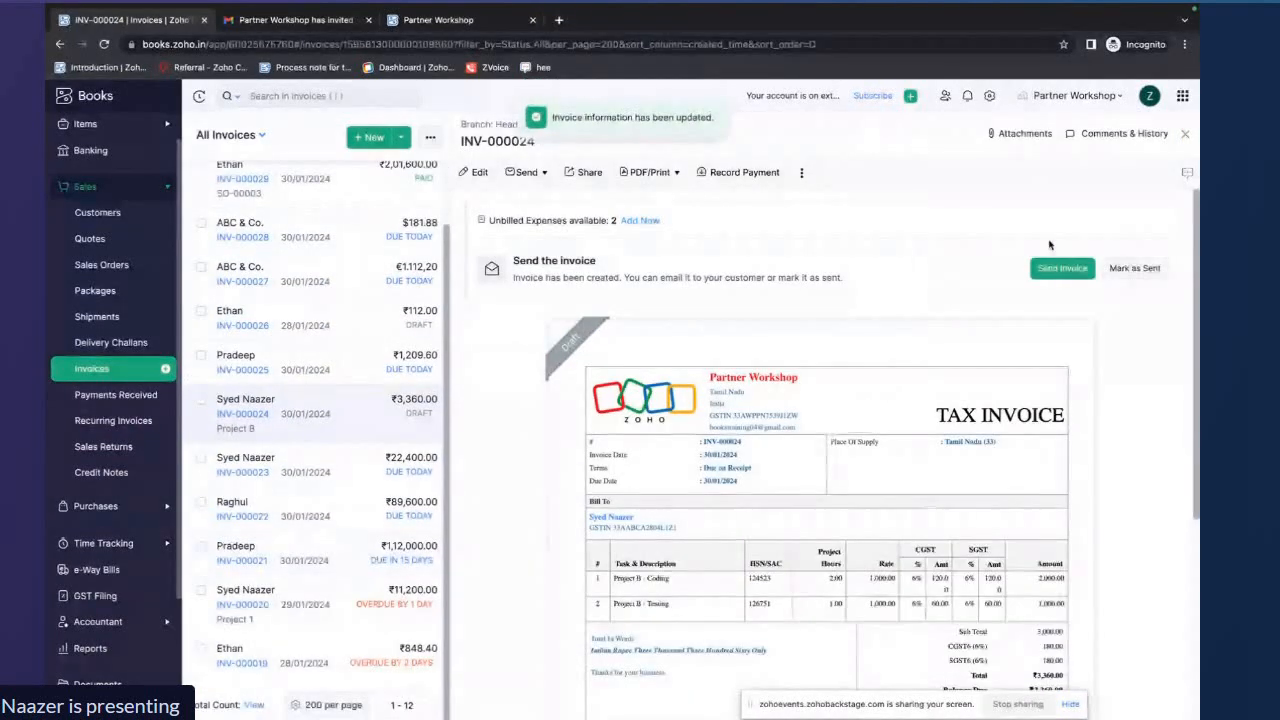
Mark the invoice as sent and confirm
click(1118, 267)
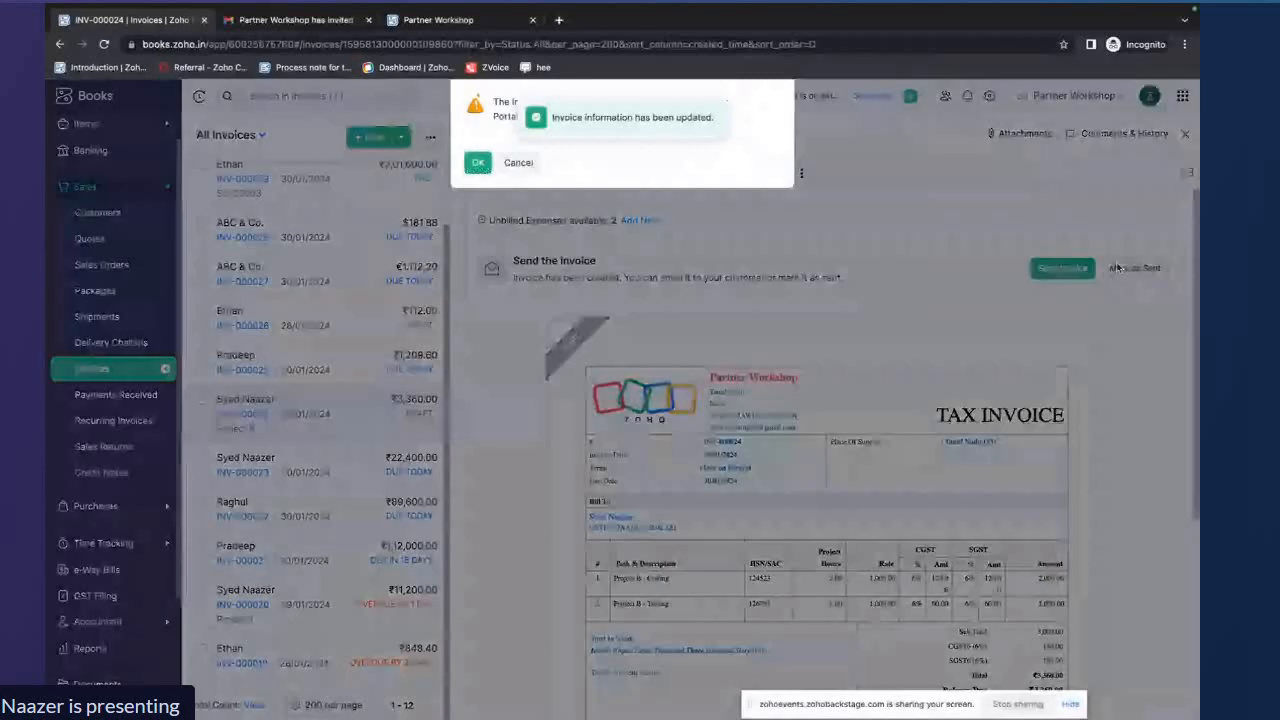
click(478, 162)
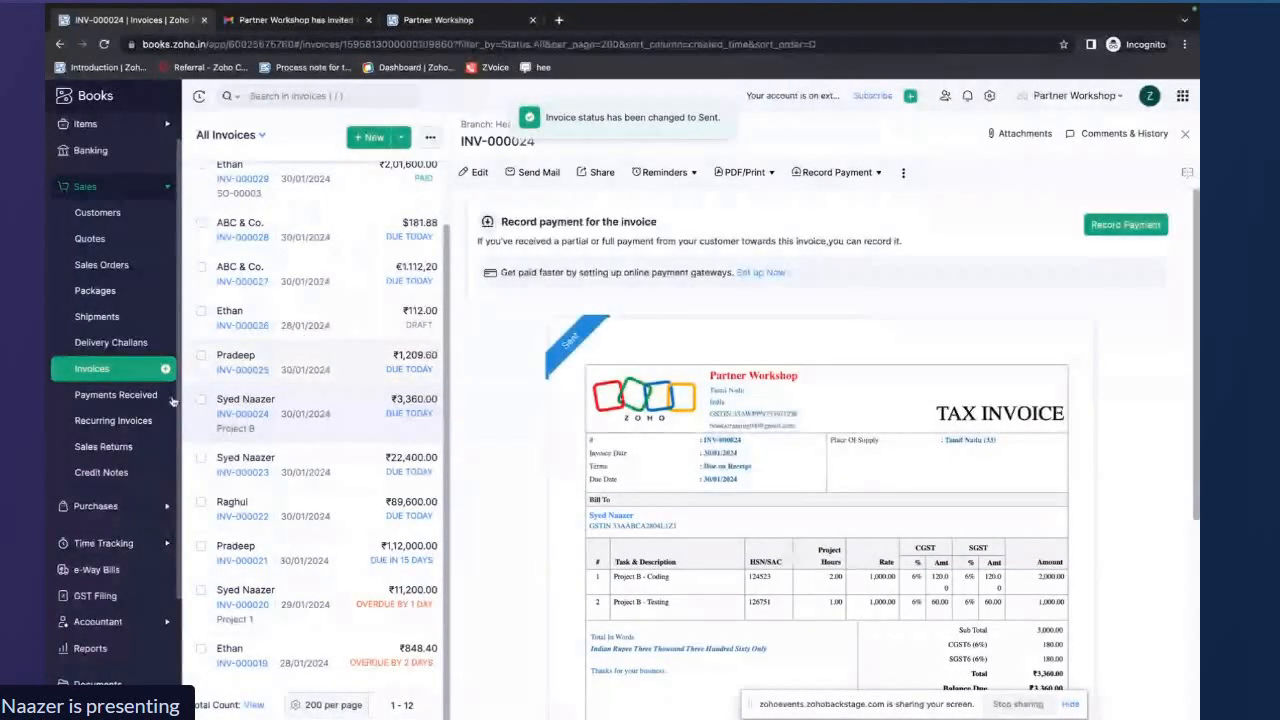
Return to Project B and review its Sales, Timesheet and Purchases tabs
click(90, 545)
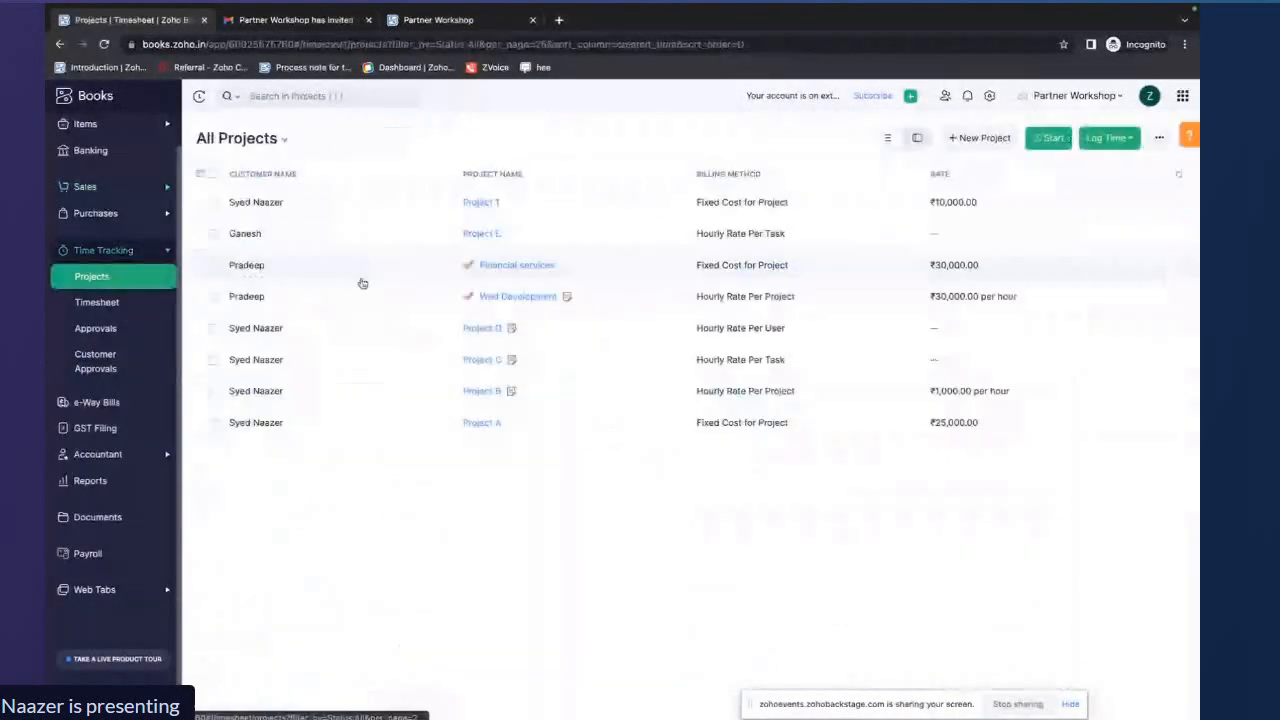
click(443, 237)
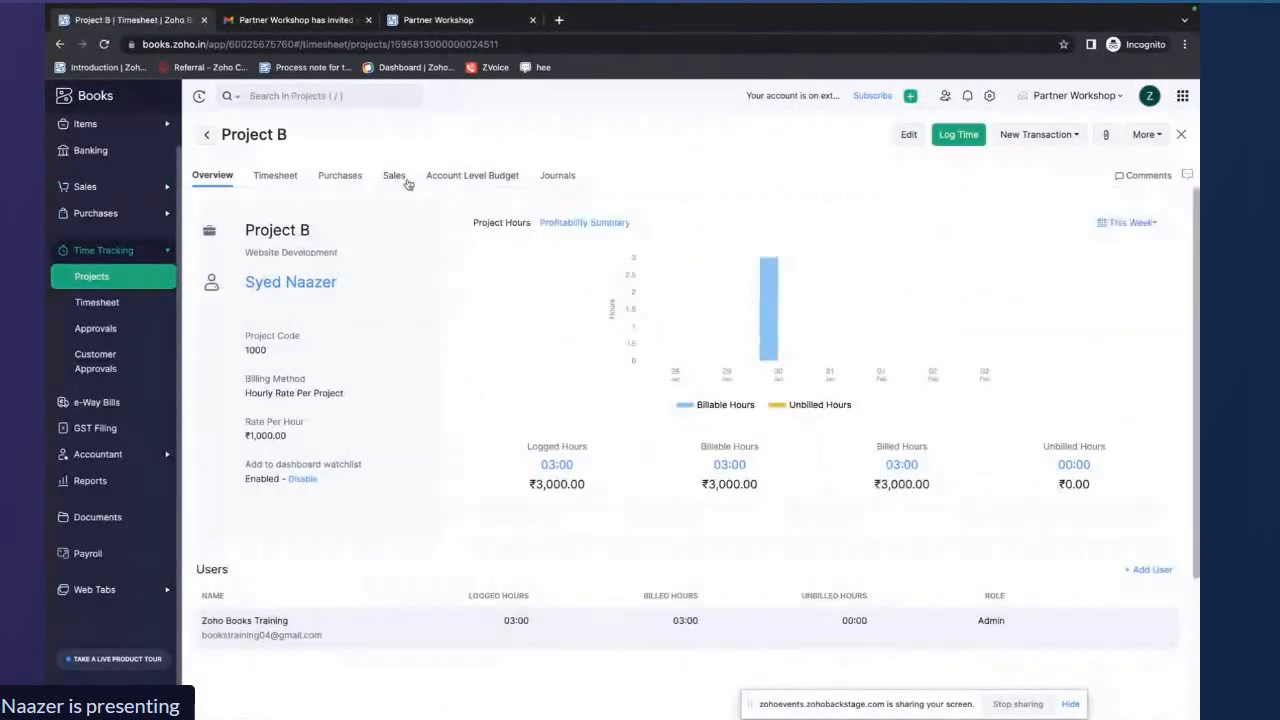
click(394, 176)
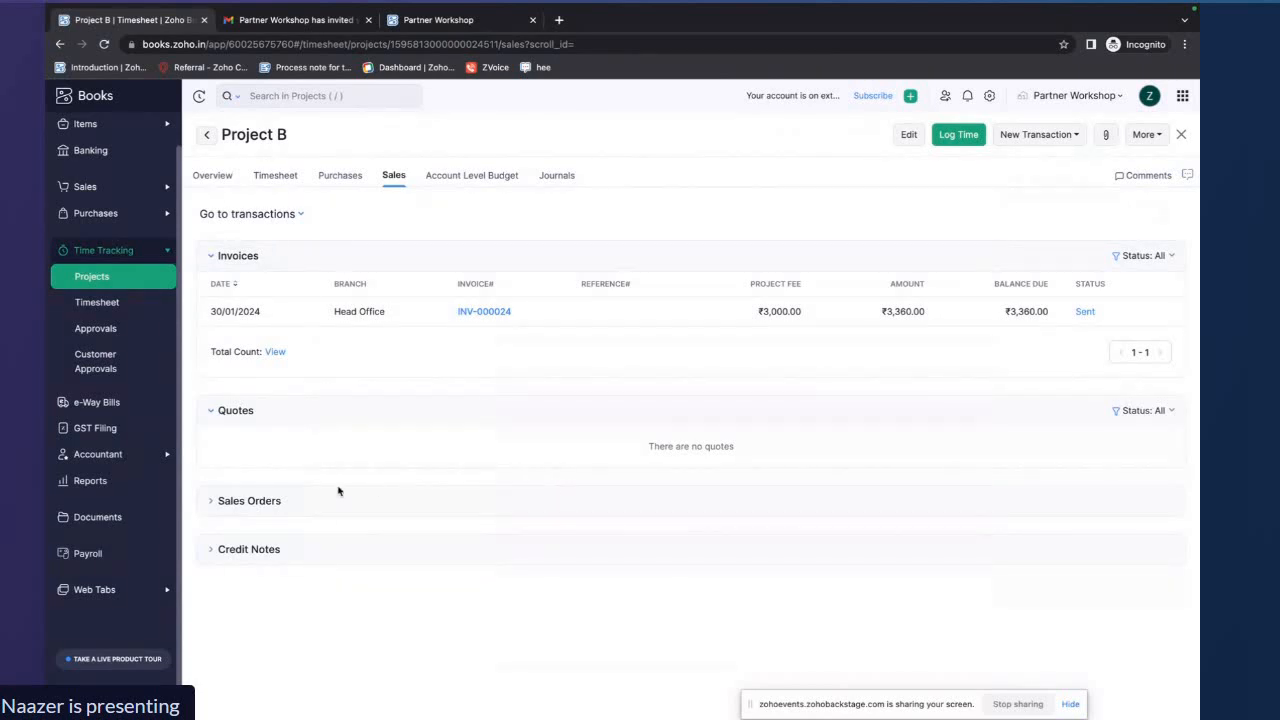
click(286, 178)
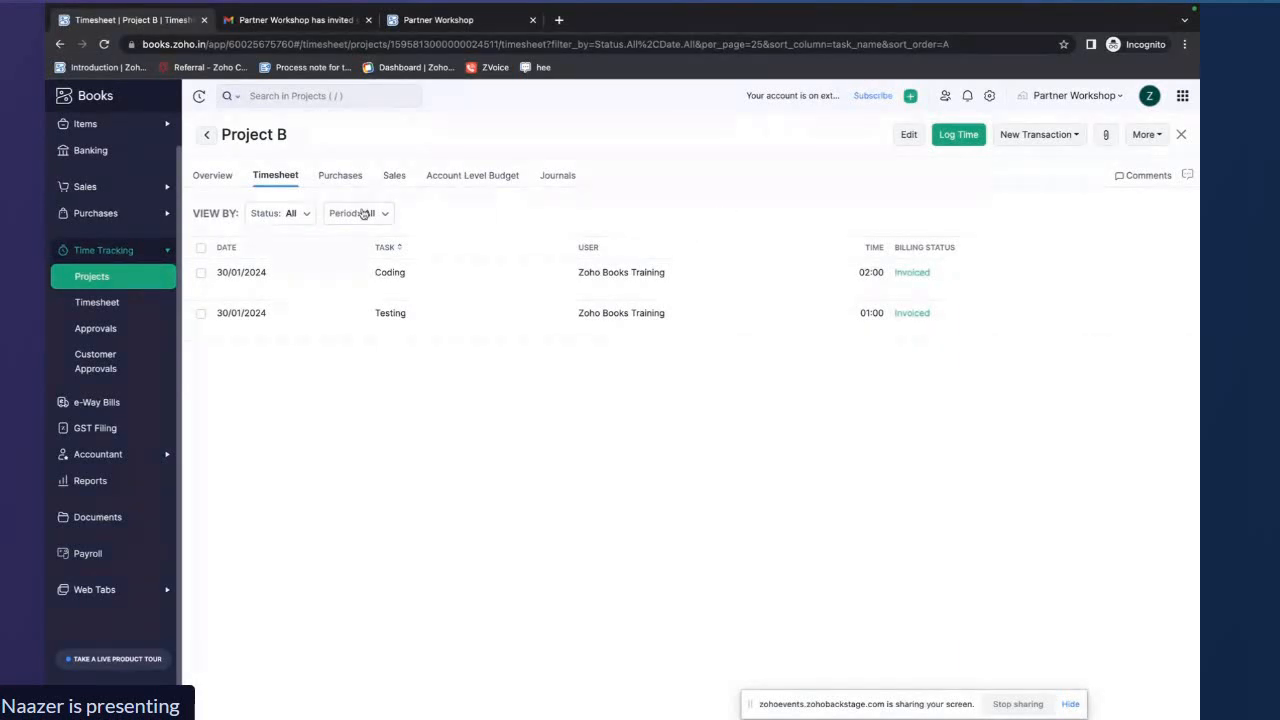
click(344, 177)
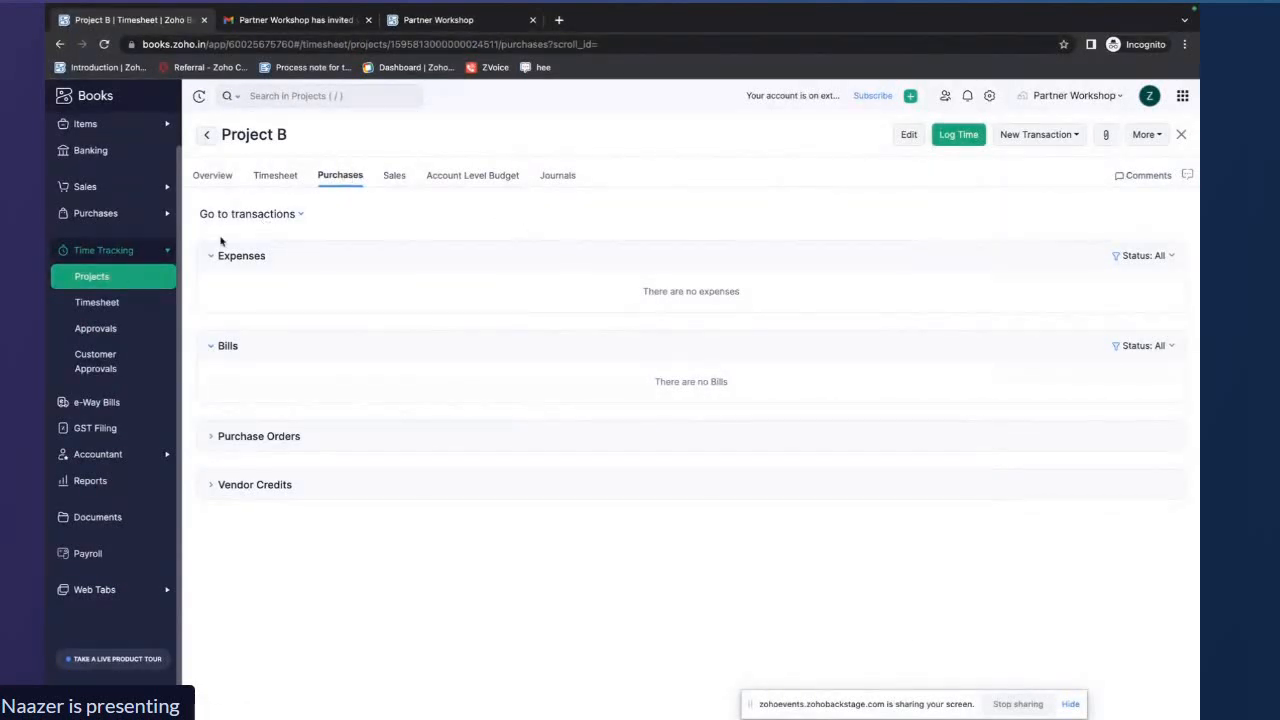
click(100, 282)
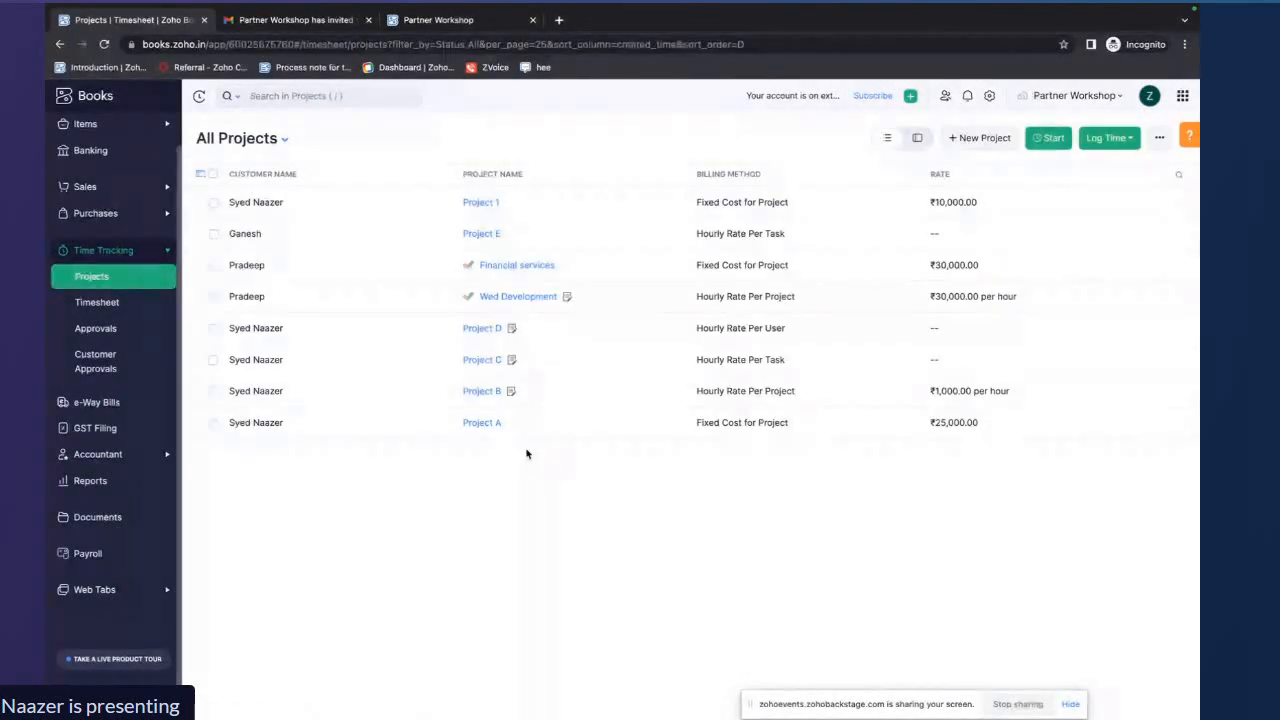
Open Project C for editing, review its description, billing method and task rates, and save the project
click(485, 360)
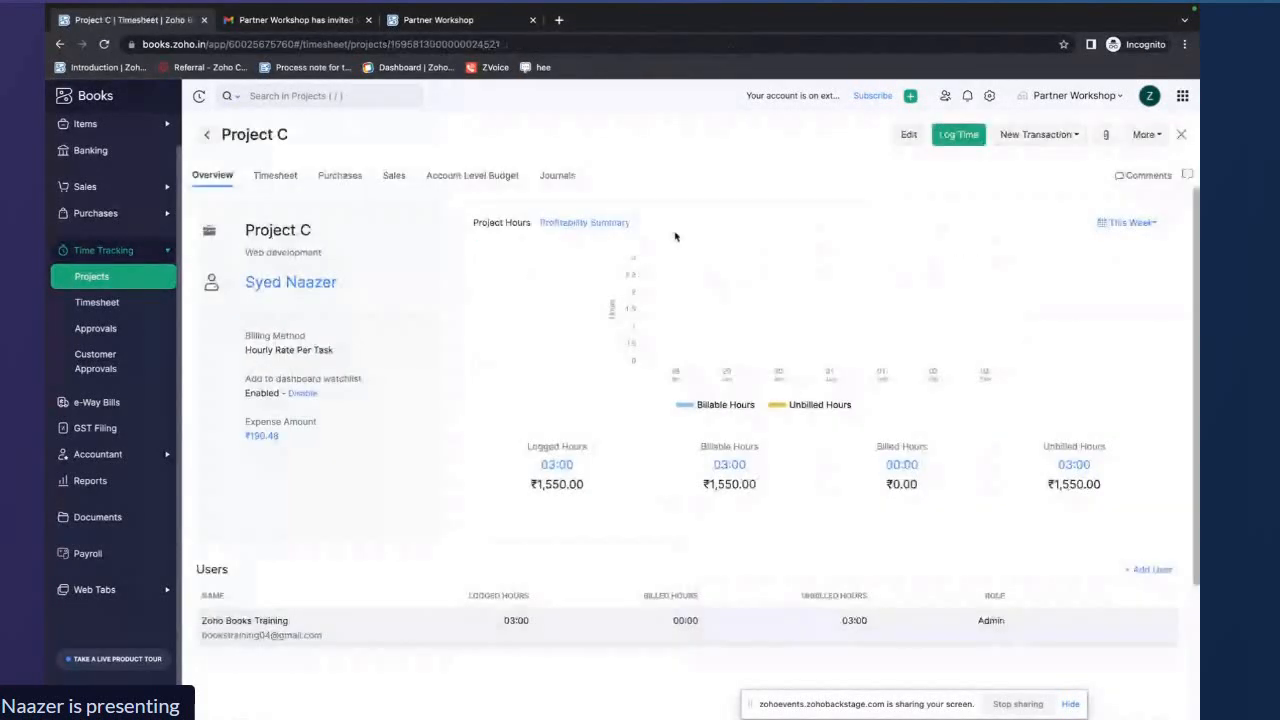
click(908, 135)
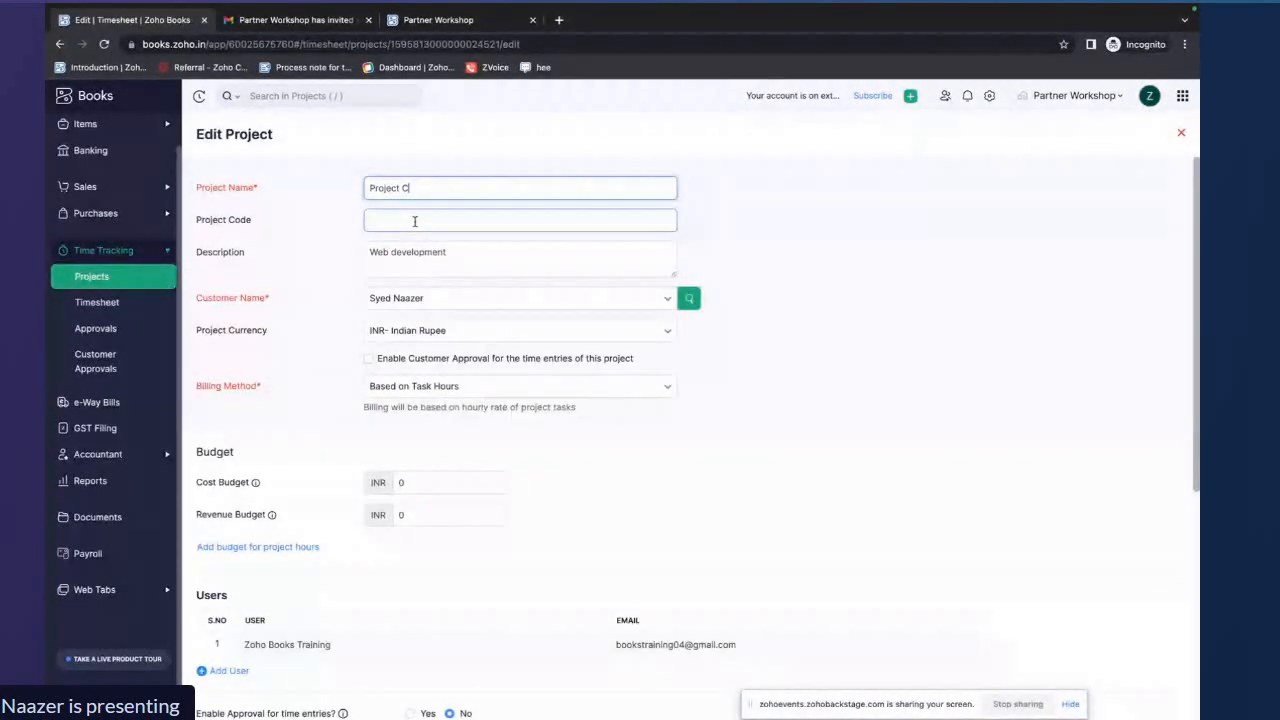
drag(484, 254, 362, 257)
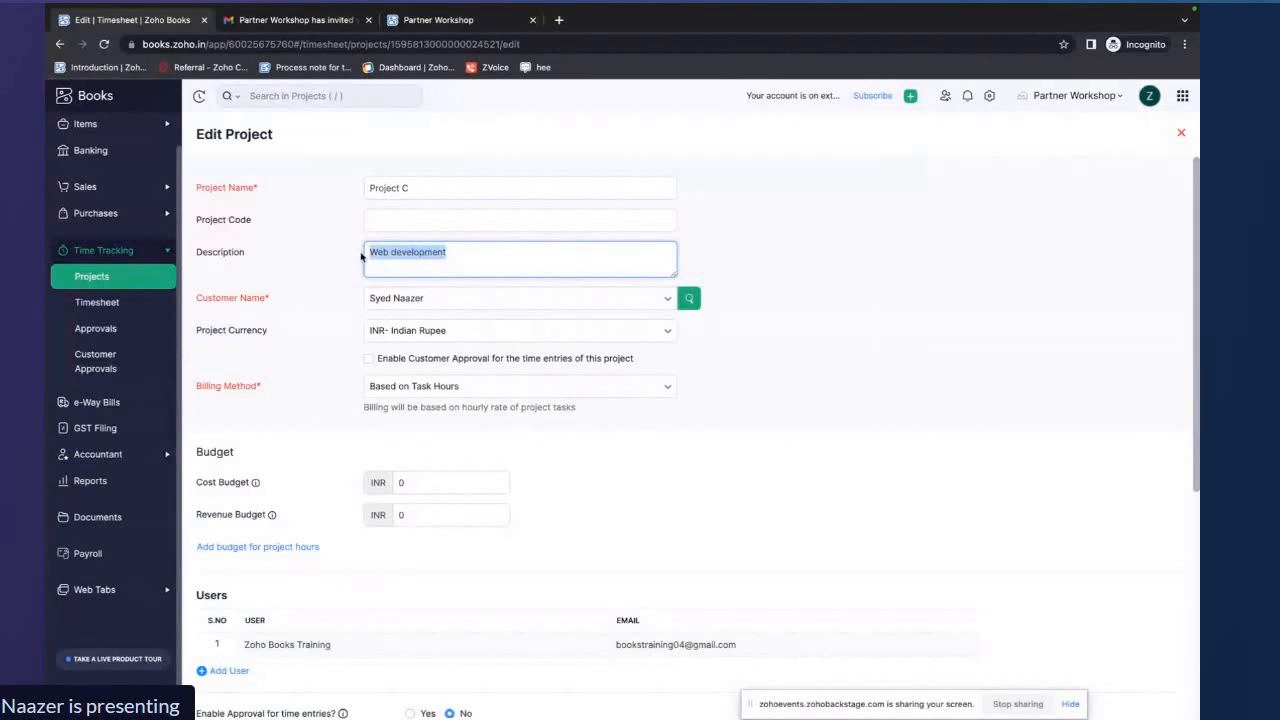
click(532, 265)
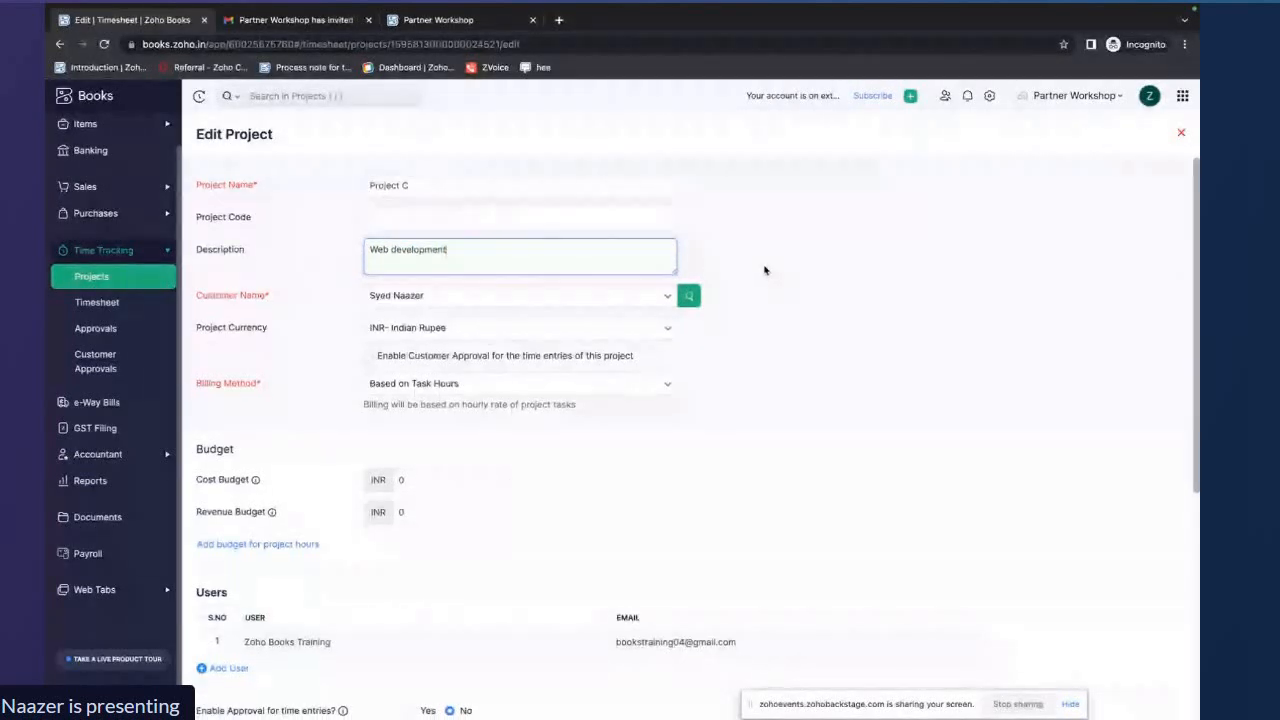
scroll(764, 270, down, 1)
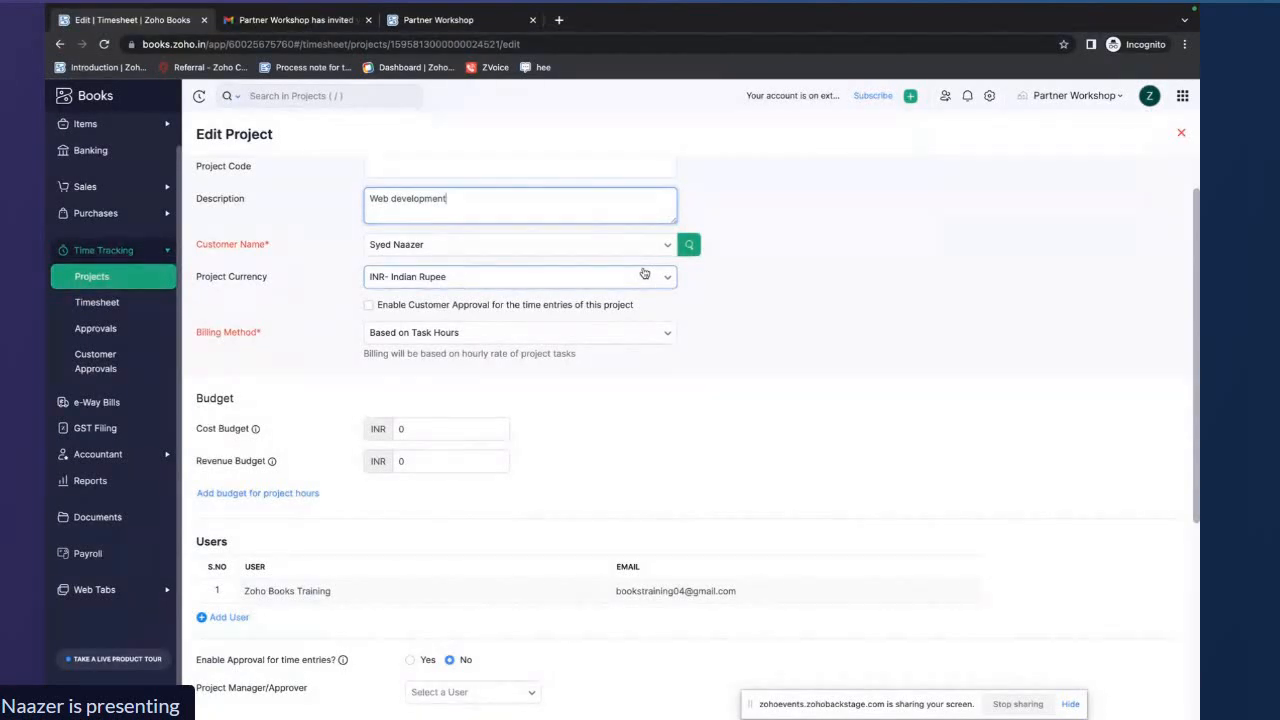
click(668, 335)
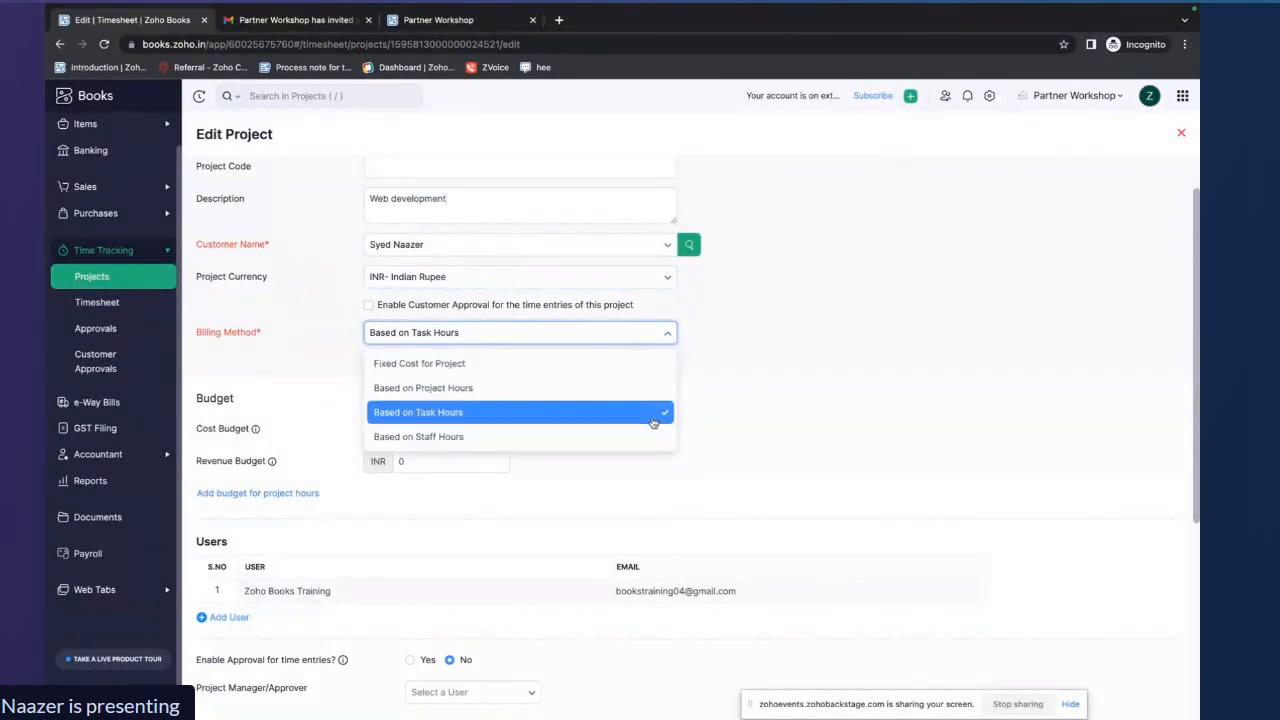
click(652, 418)
scroll(740, 420, down, 1)
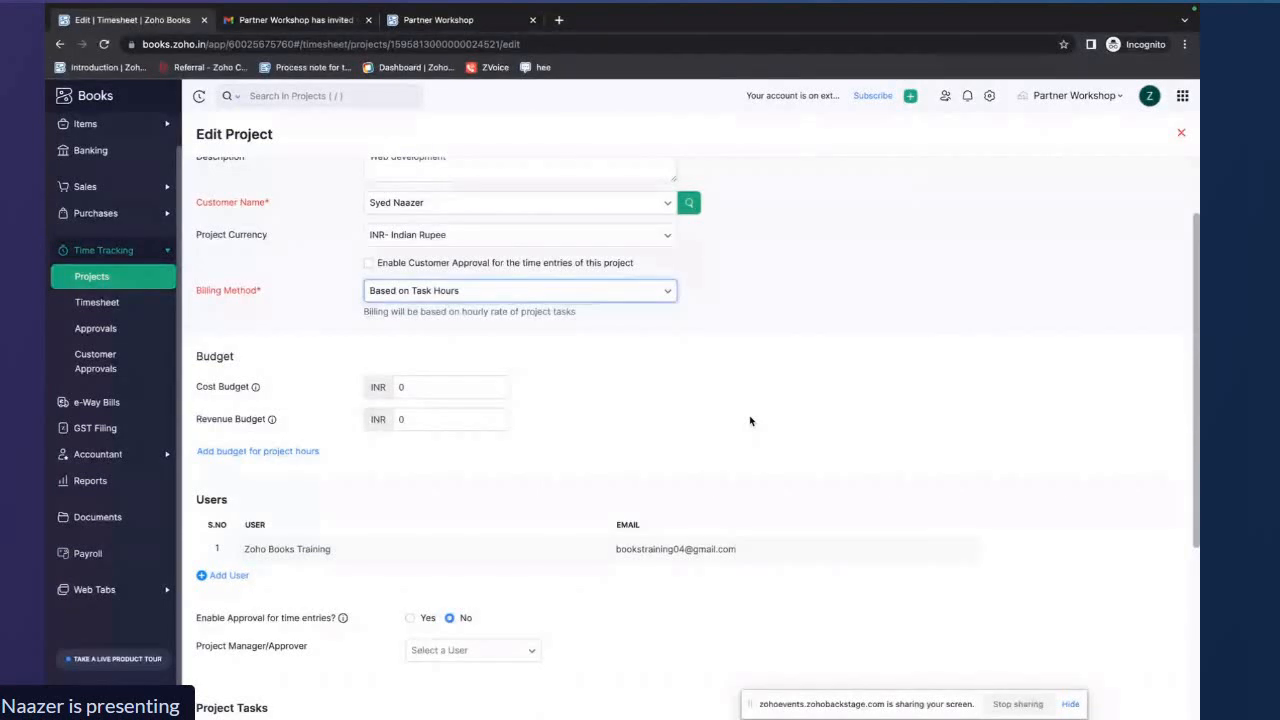
scroll(750, 421, down, 4)
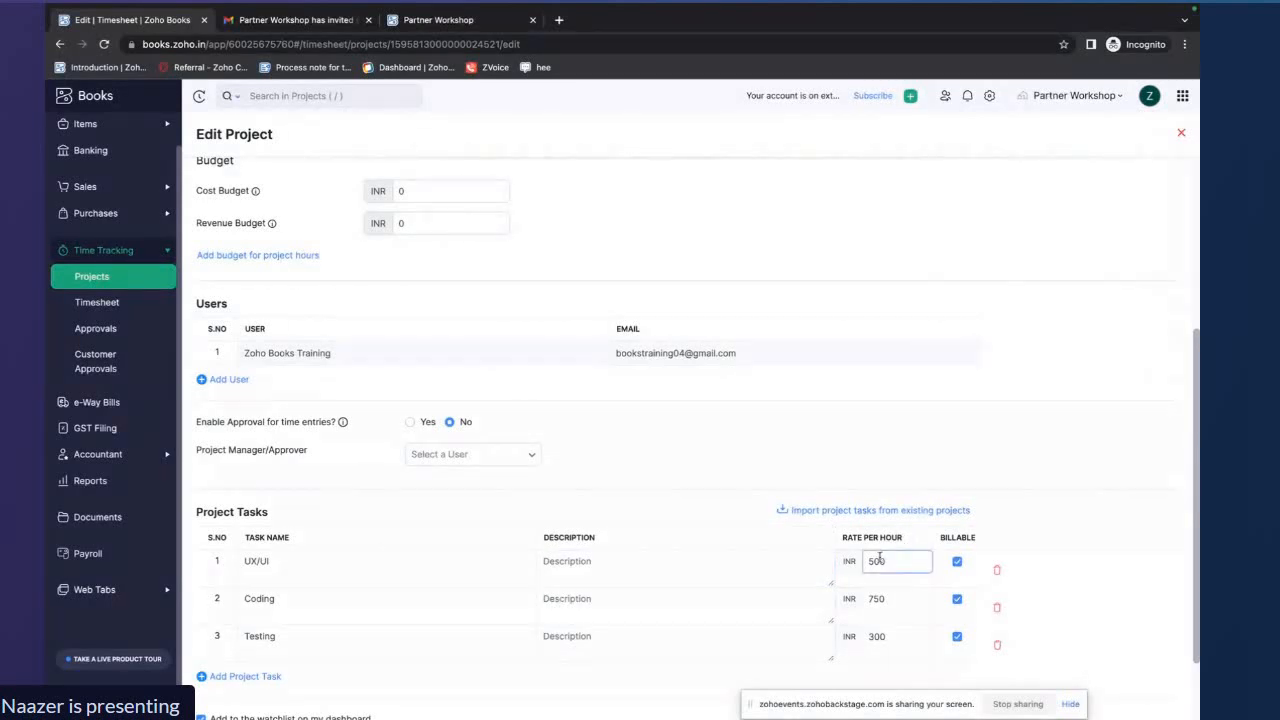
drag(887, 560, 869, 560)
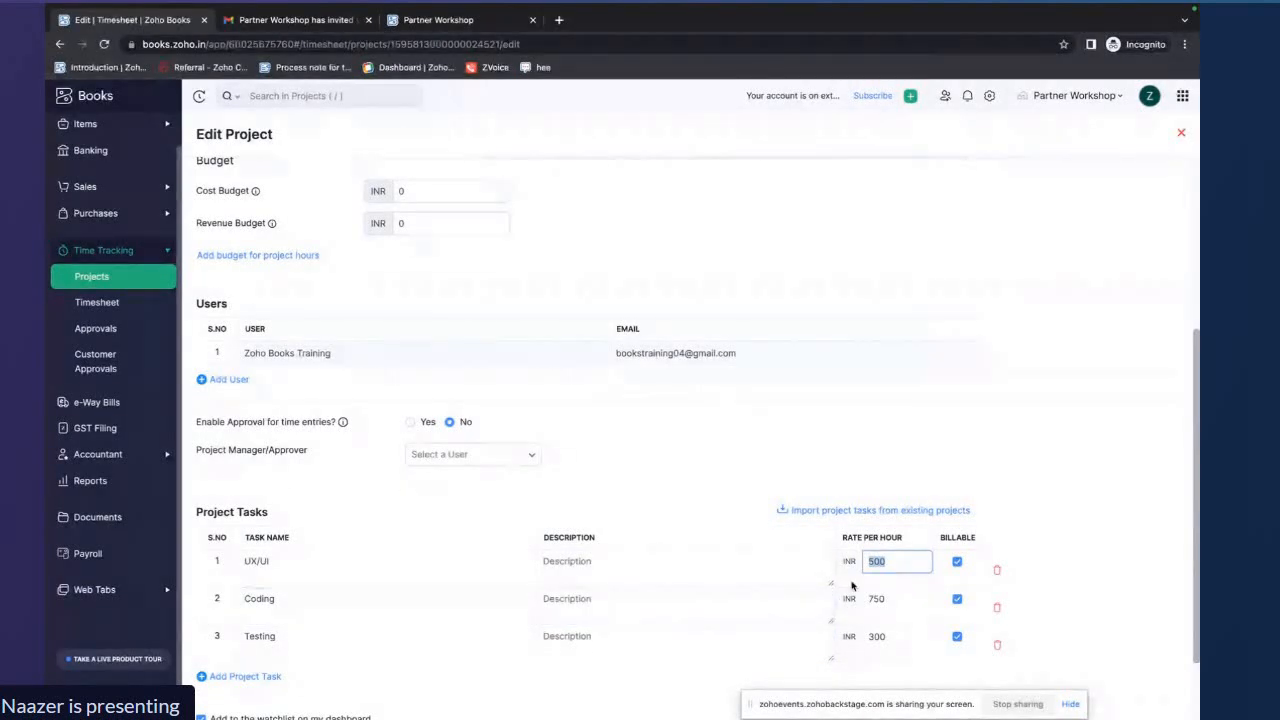
drag(887, 599, 868, 600)
scroll(747, 467, up, 3)
scroll(747, 467, down, 2)
scroll(747, 467, down, 3)
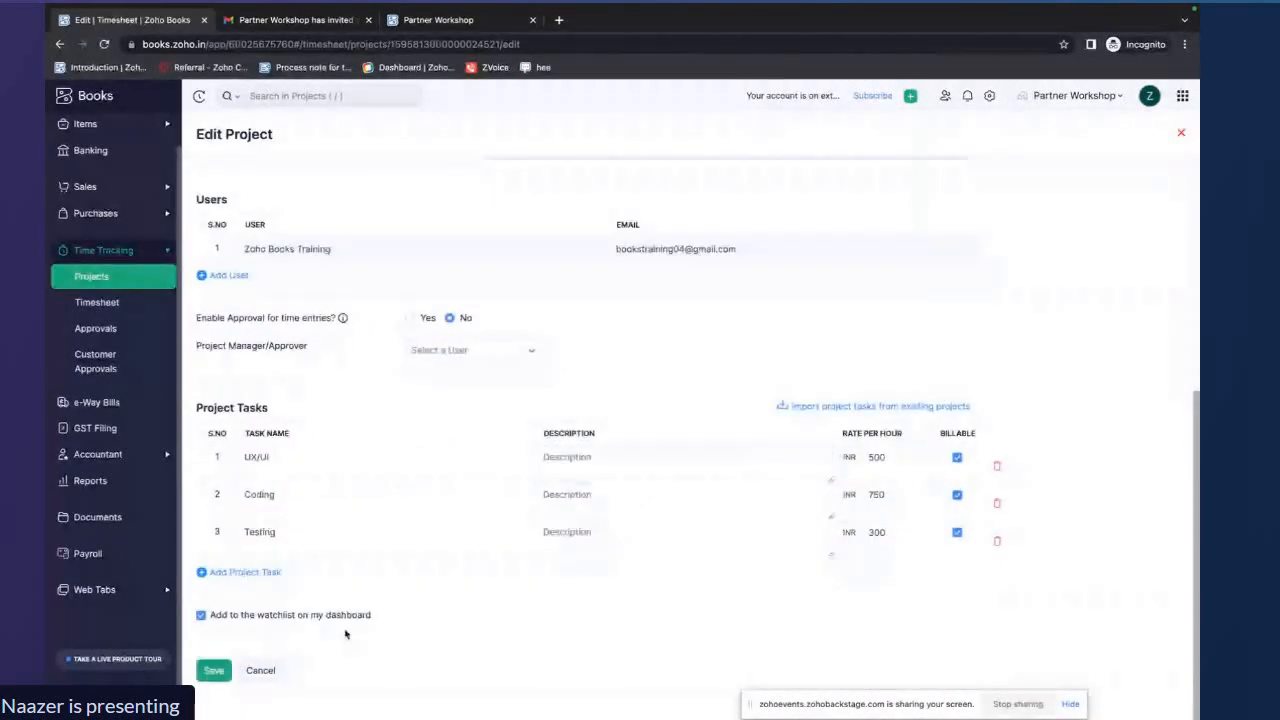
click(222, 670)
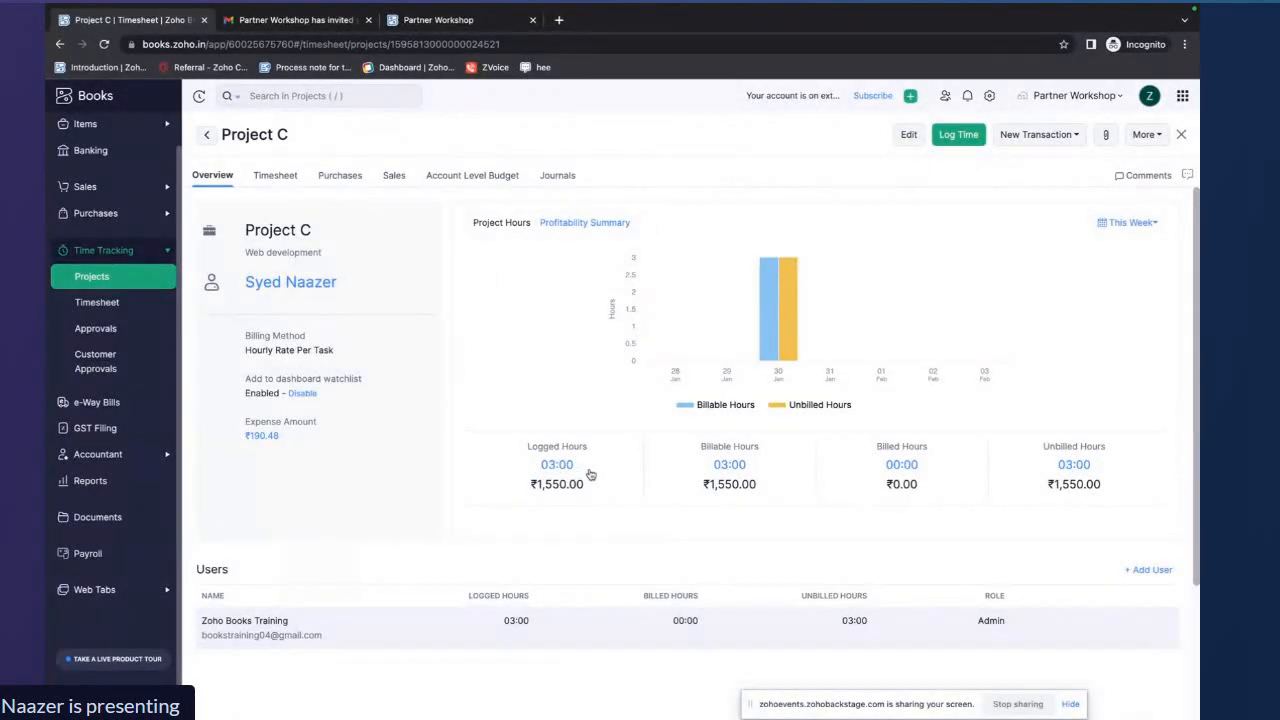
Review Project C's overview of logged, billable, billed and unbilled hours and amounts
drag(700, 487, 756, 490)
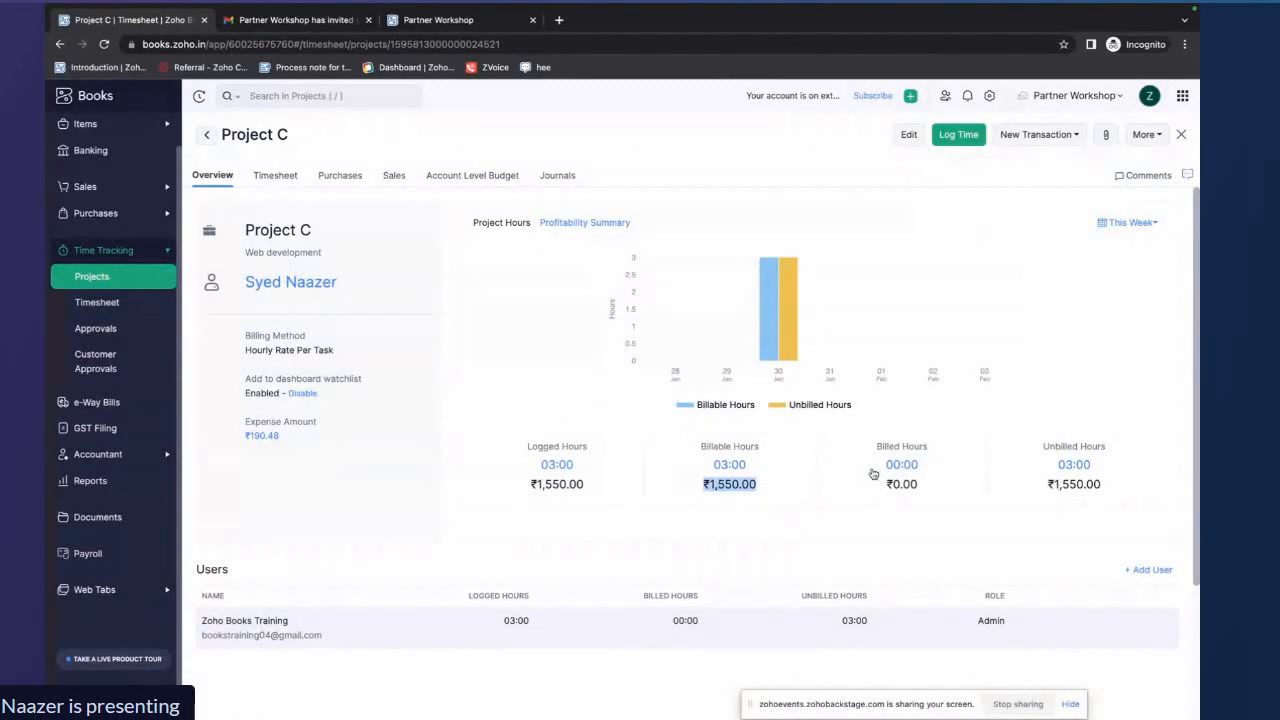
click(1006, 489)
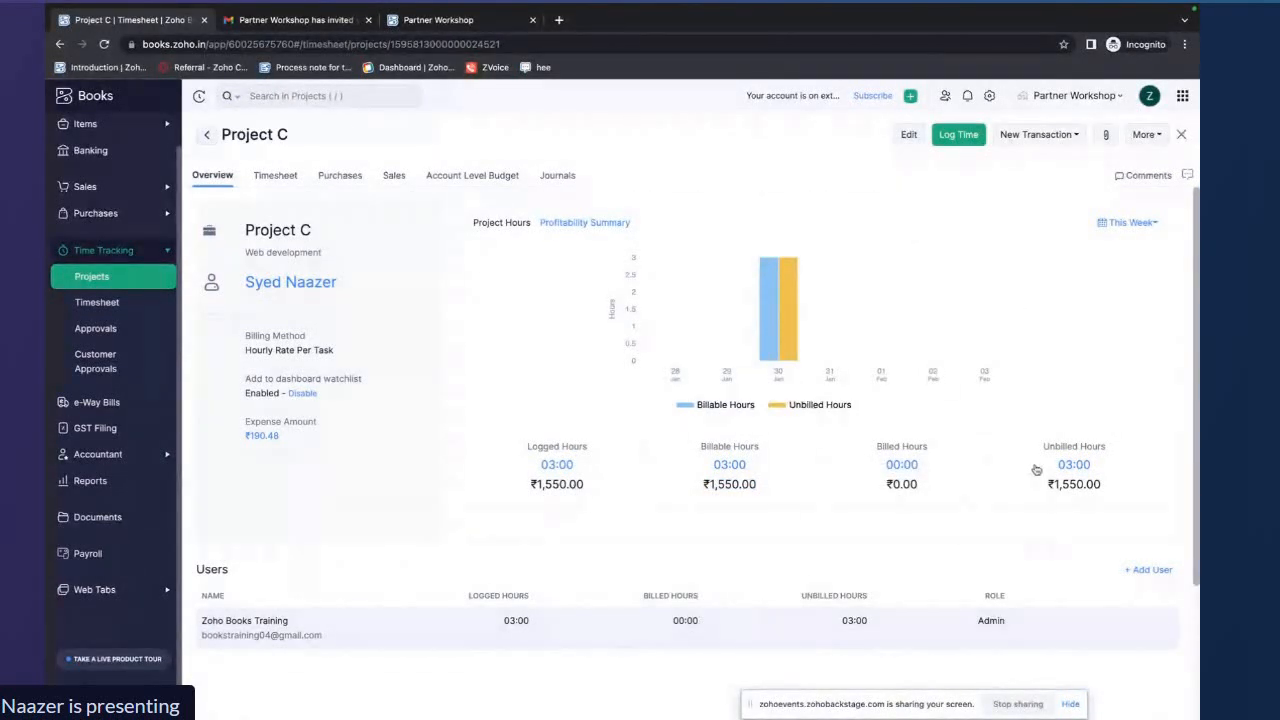
scroll(1090, 459, down, 1)
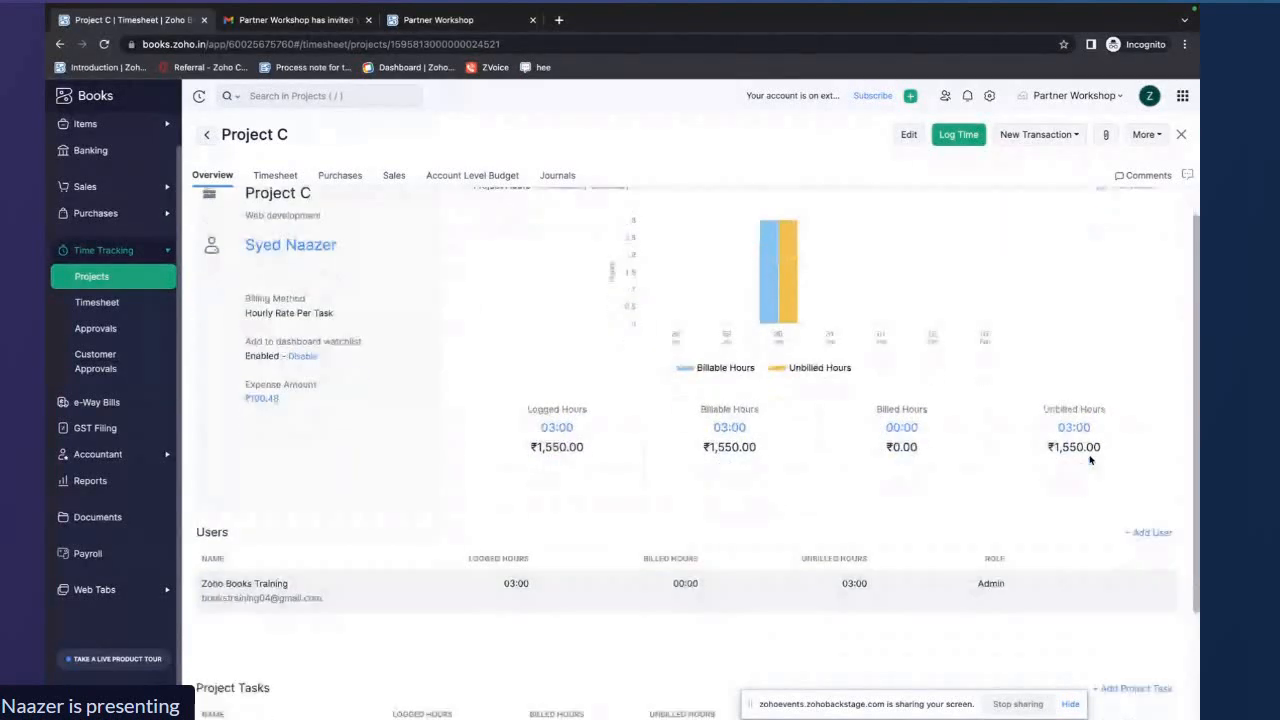
scroll(1090, 459, down, 3)
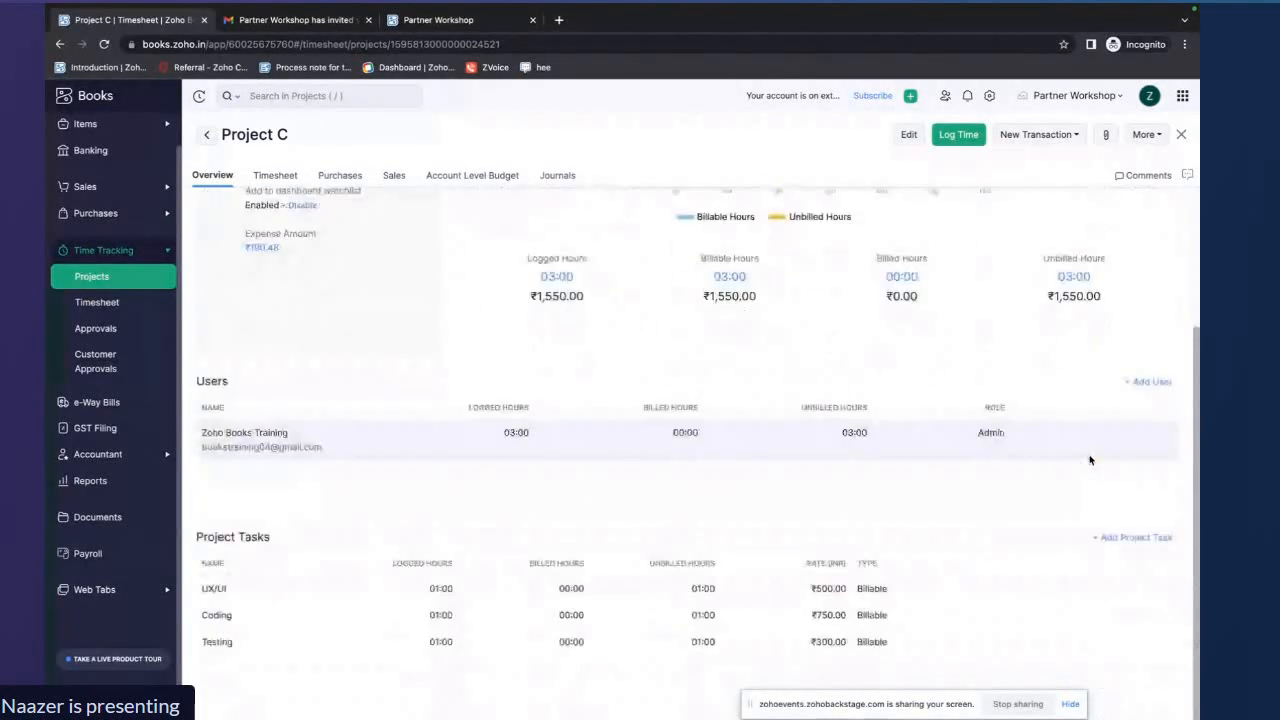
Log 2 hours of billable time on the UX/UI task for Project C
click(958, 135)
click(637, 286)
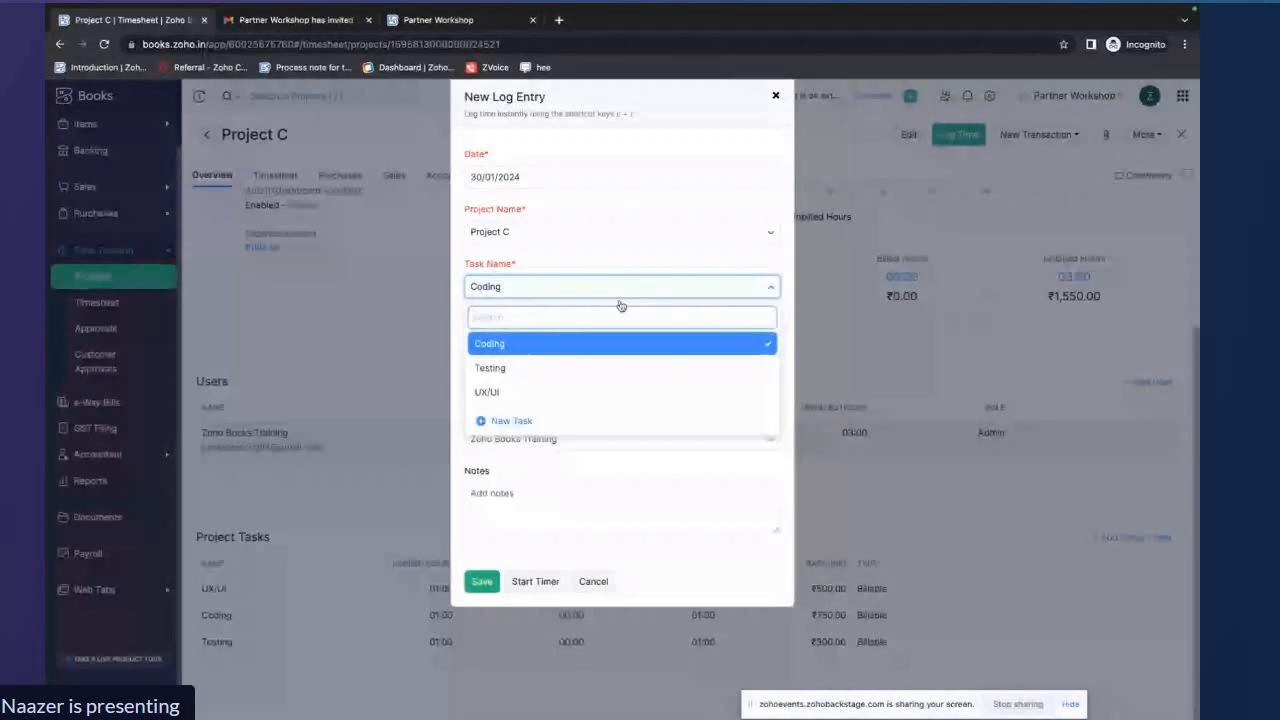
click(551, 391)
click(478, 341)
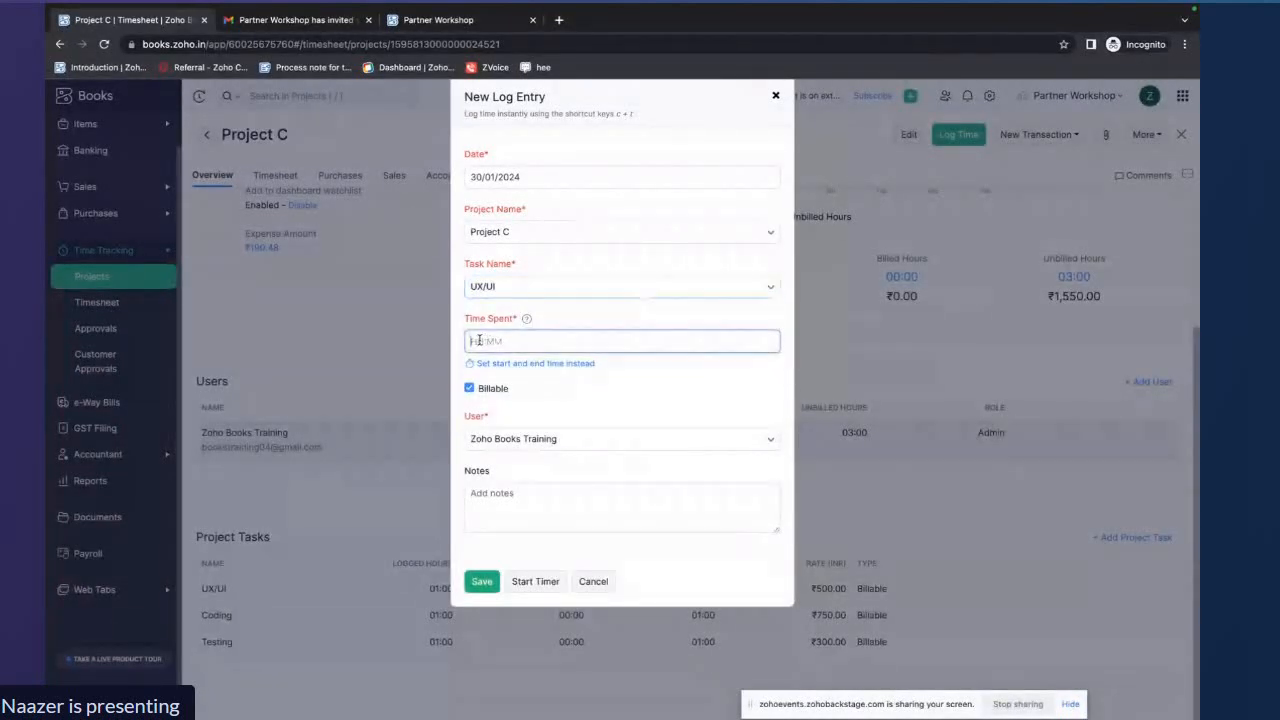
text(2)
click(590, 393)
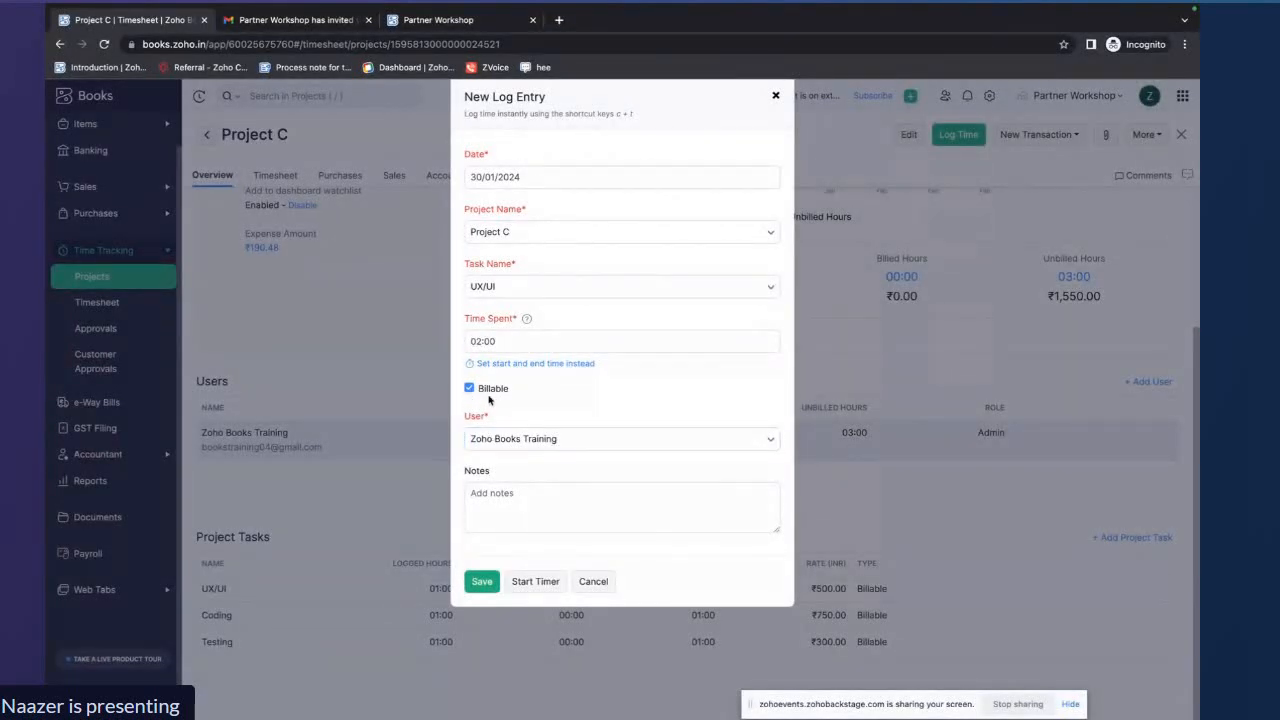
click(480, 584)
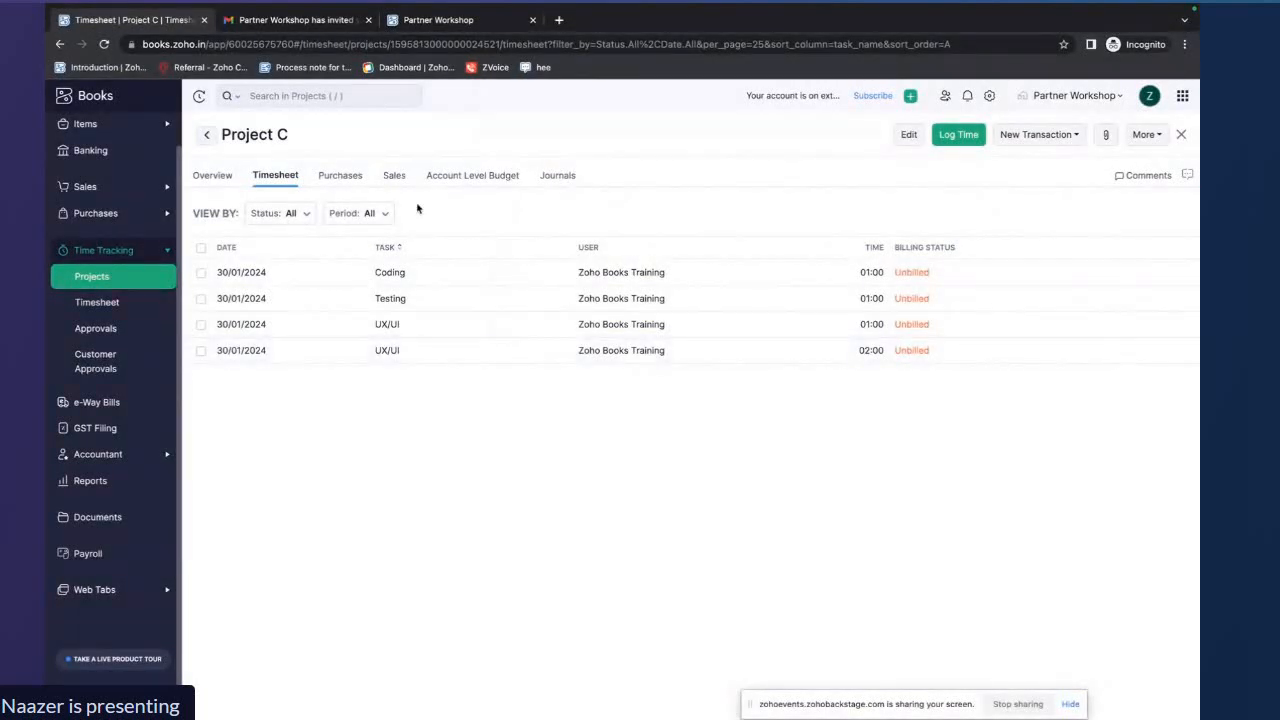
Review Project C's updated overview and project task hours
click(215, 175)
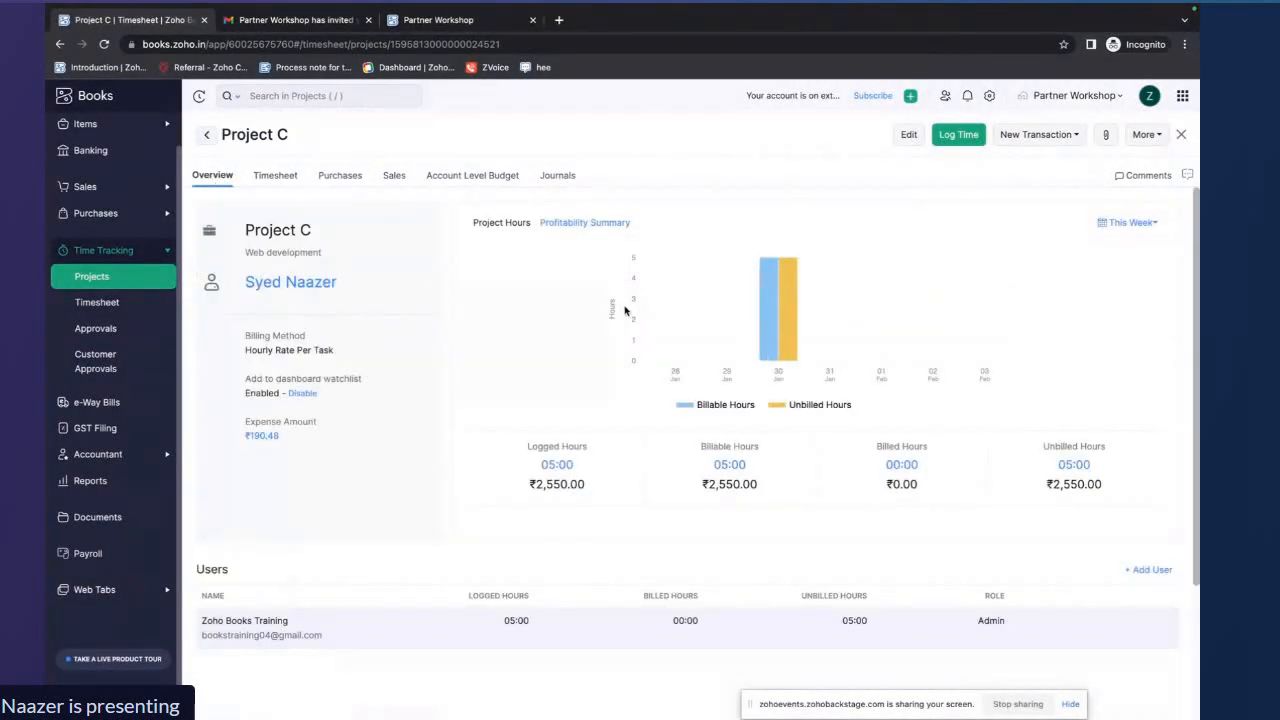
scroll(590, 354, down, 3)
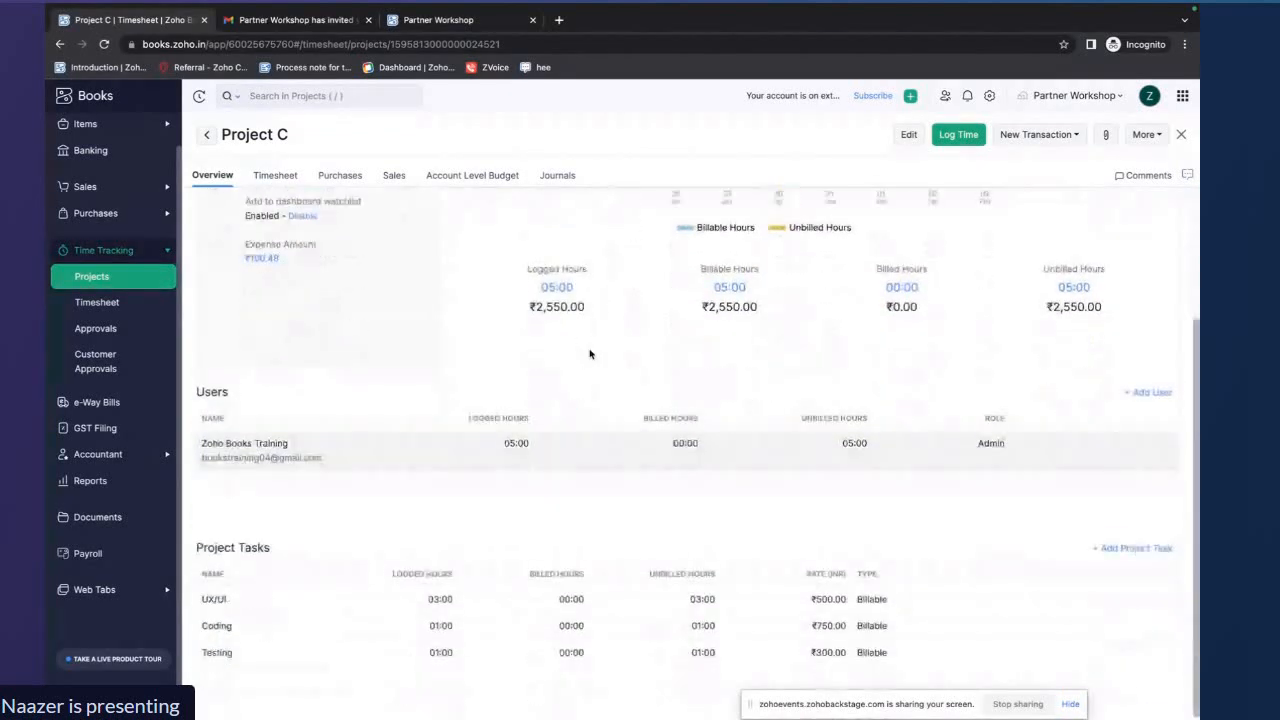
scroll(590, 354, down, 1)
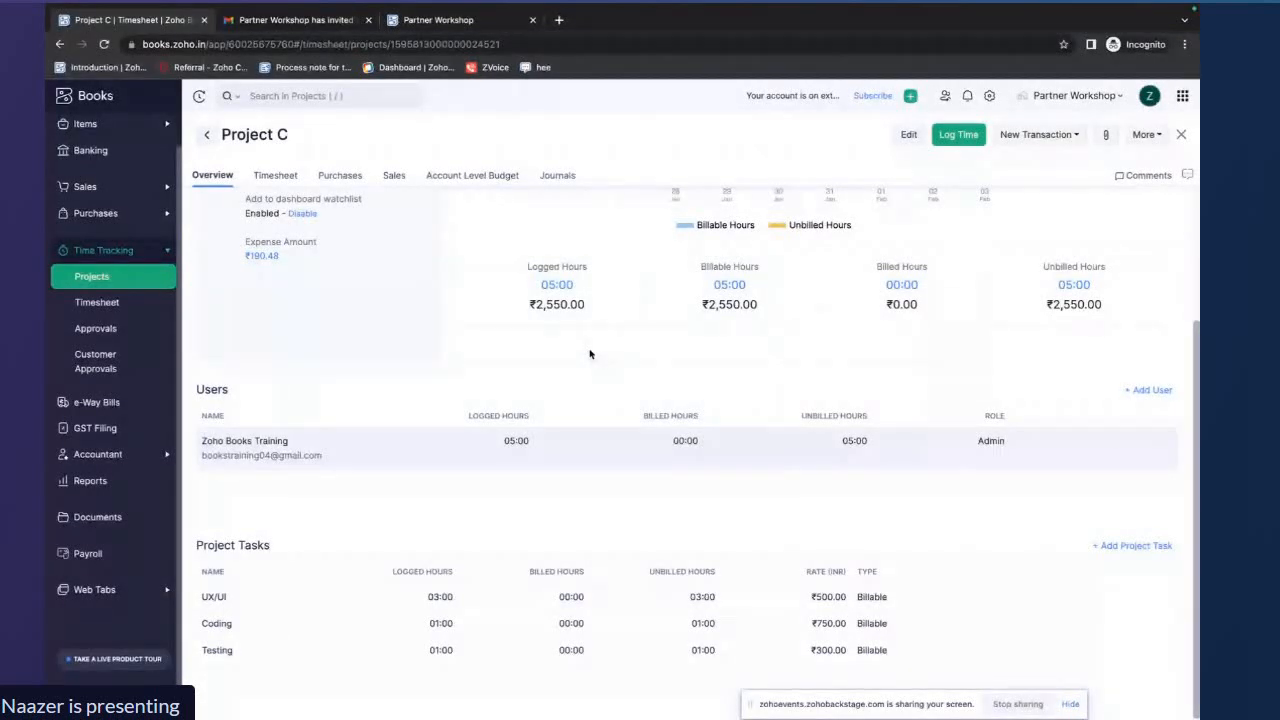
Create a new expense for Project C with Other Expenses as the expense account
click(1067, 136)
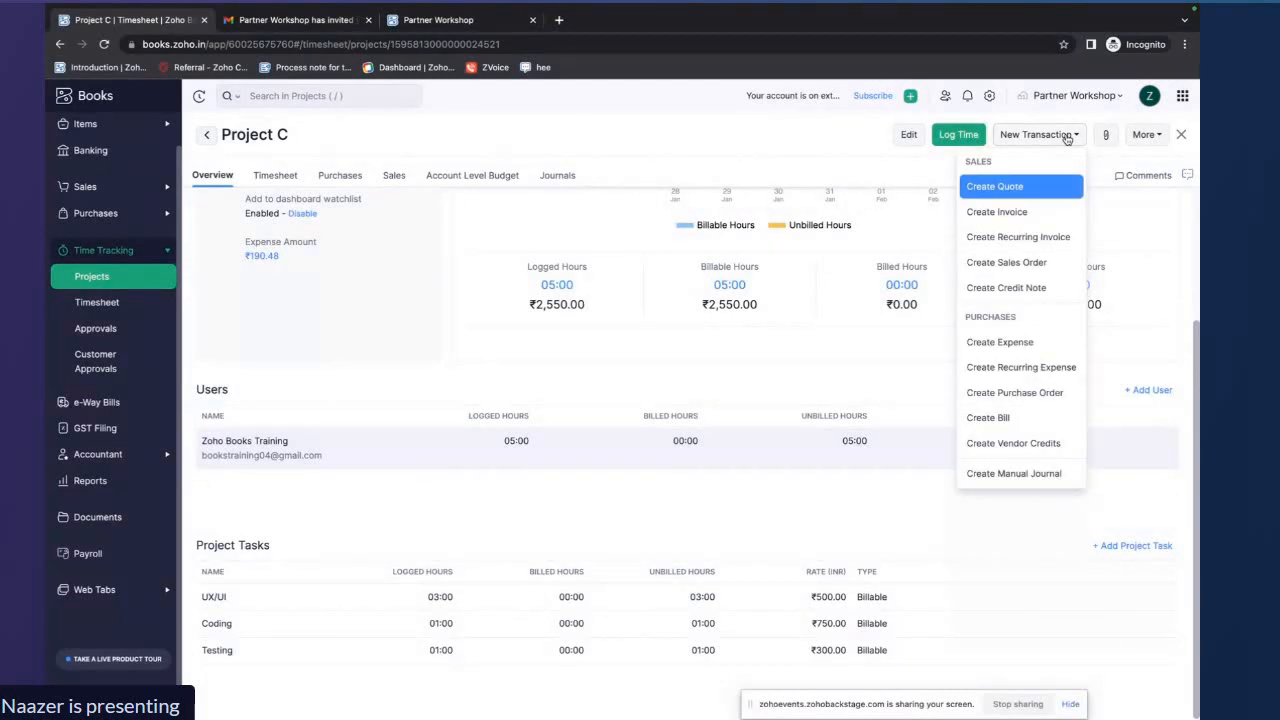
click(1038, 342)
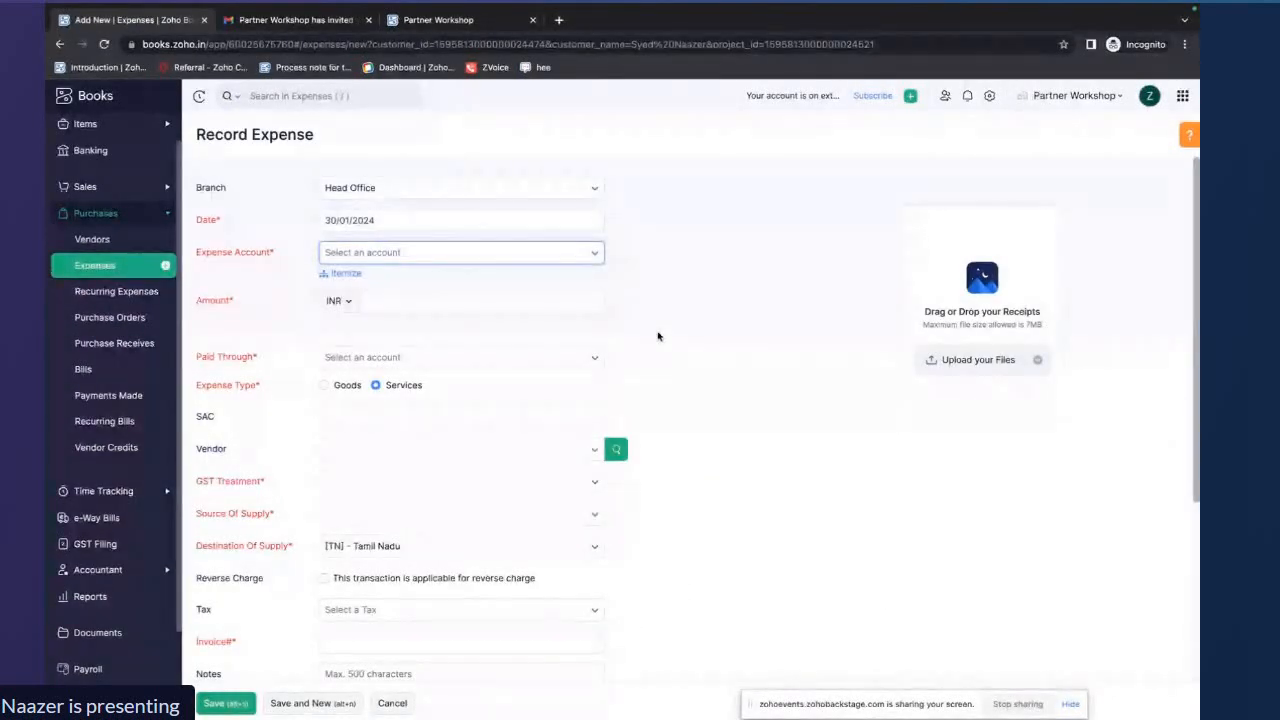
click(595, 253)
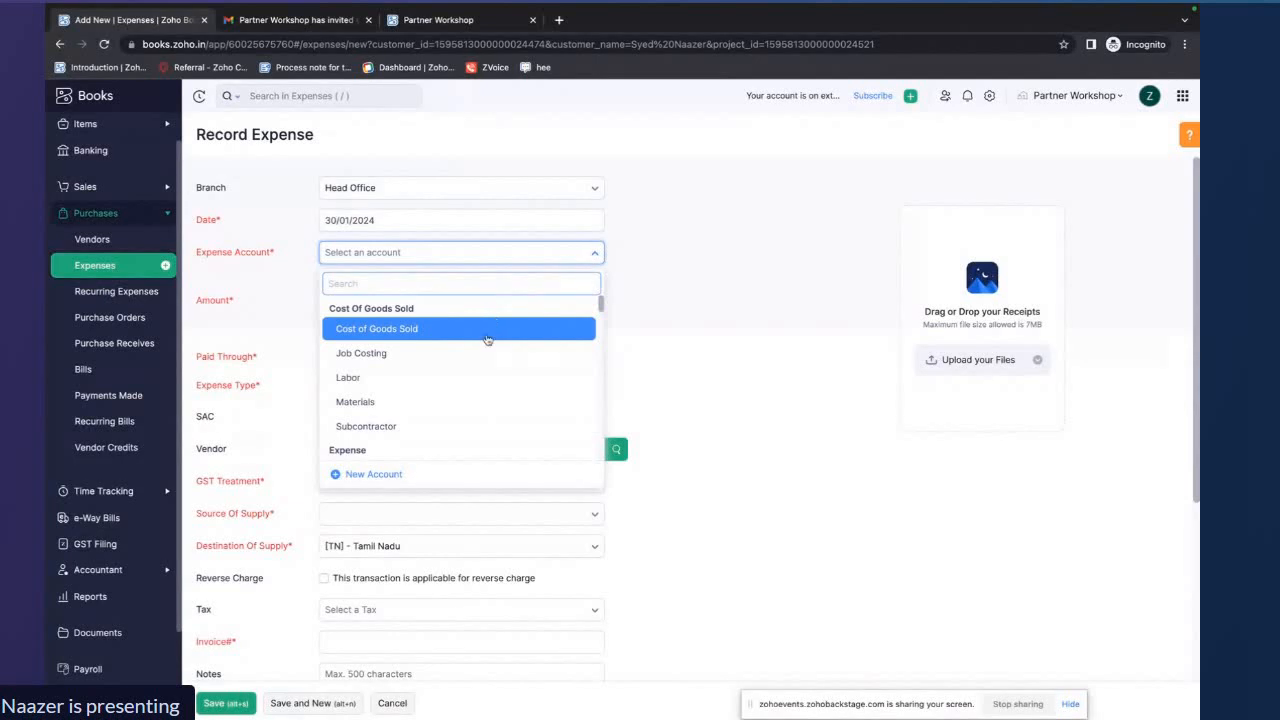
scroll(487, 340, down, 5)
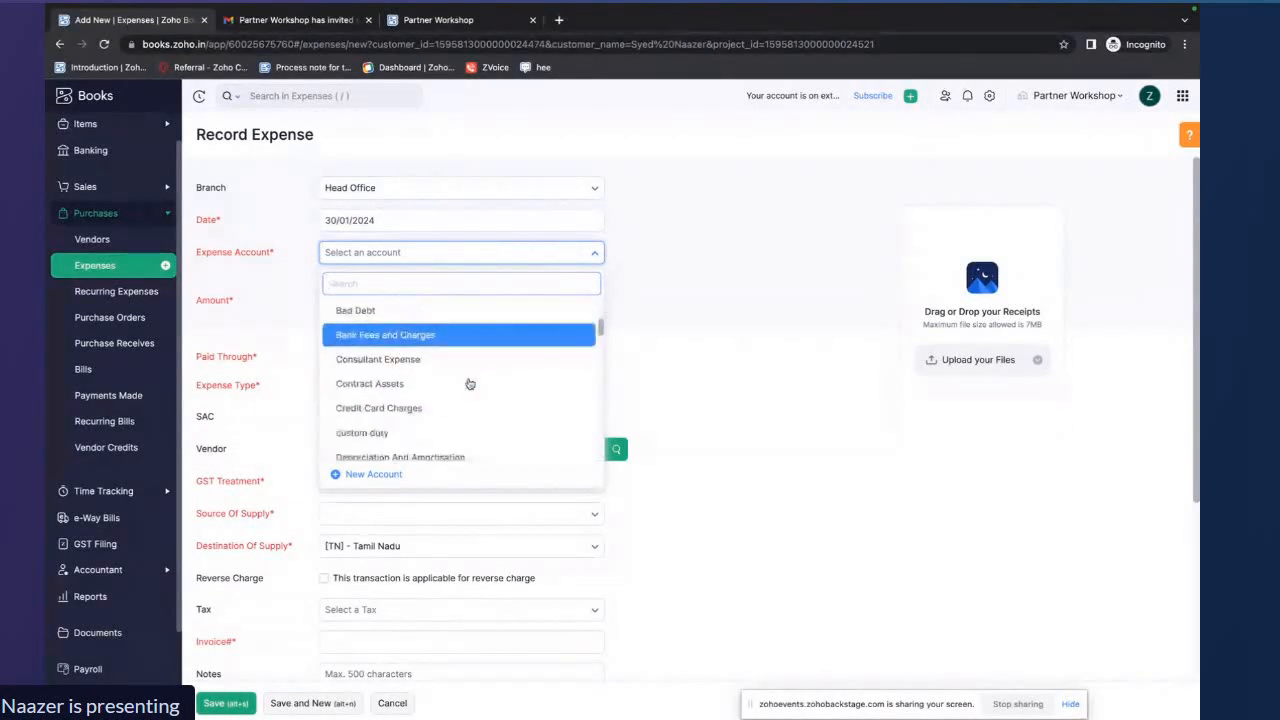
scroll(469, 383, down, 5)
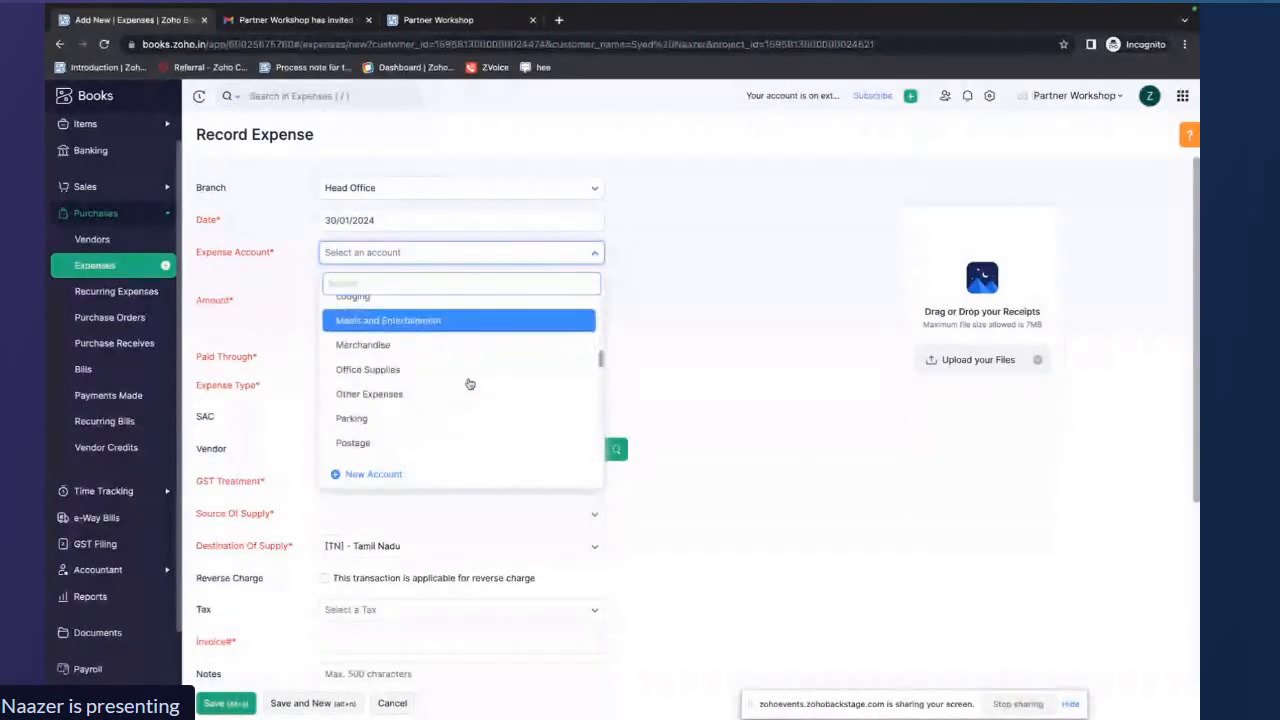
scroll(469, 383, down, 6)
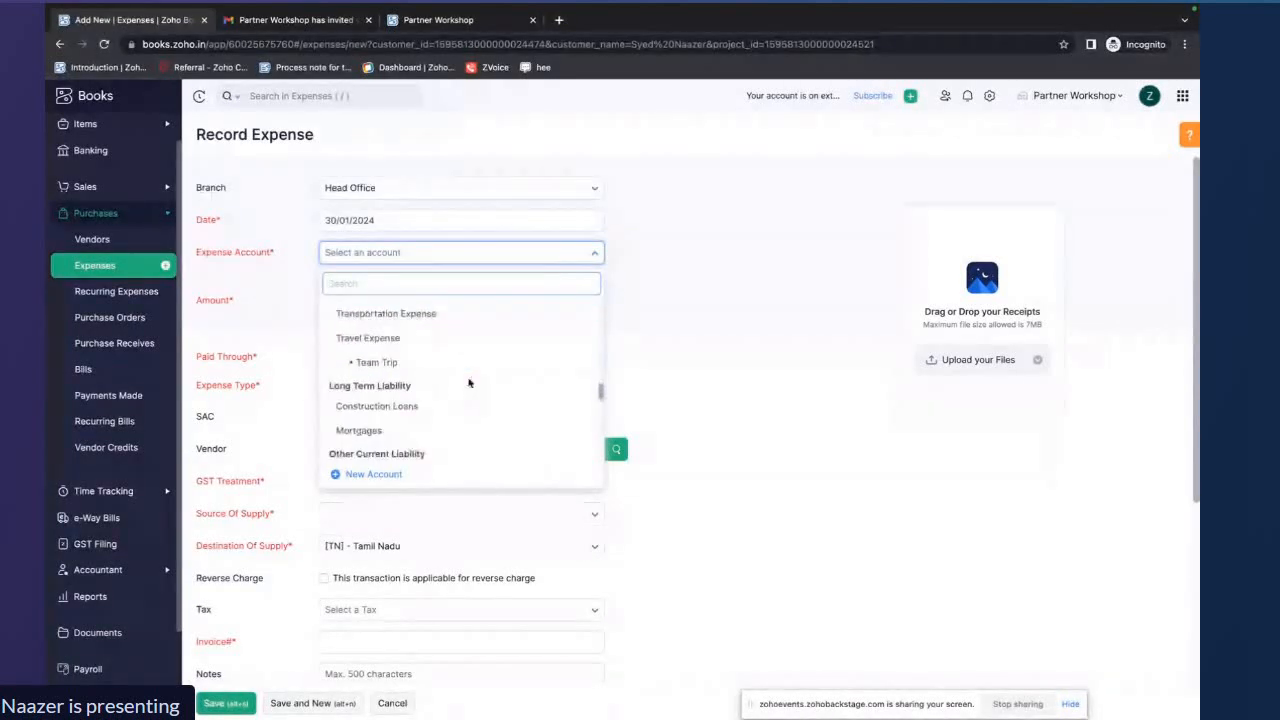
scroll(469, 383, down, 1)
text(othe)
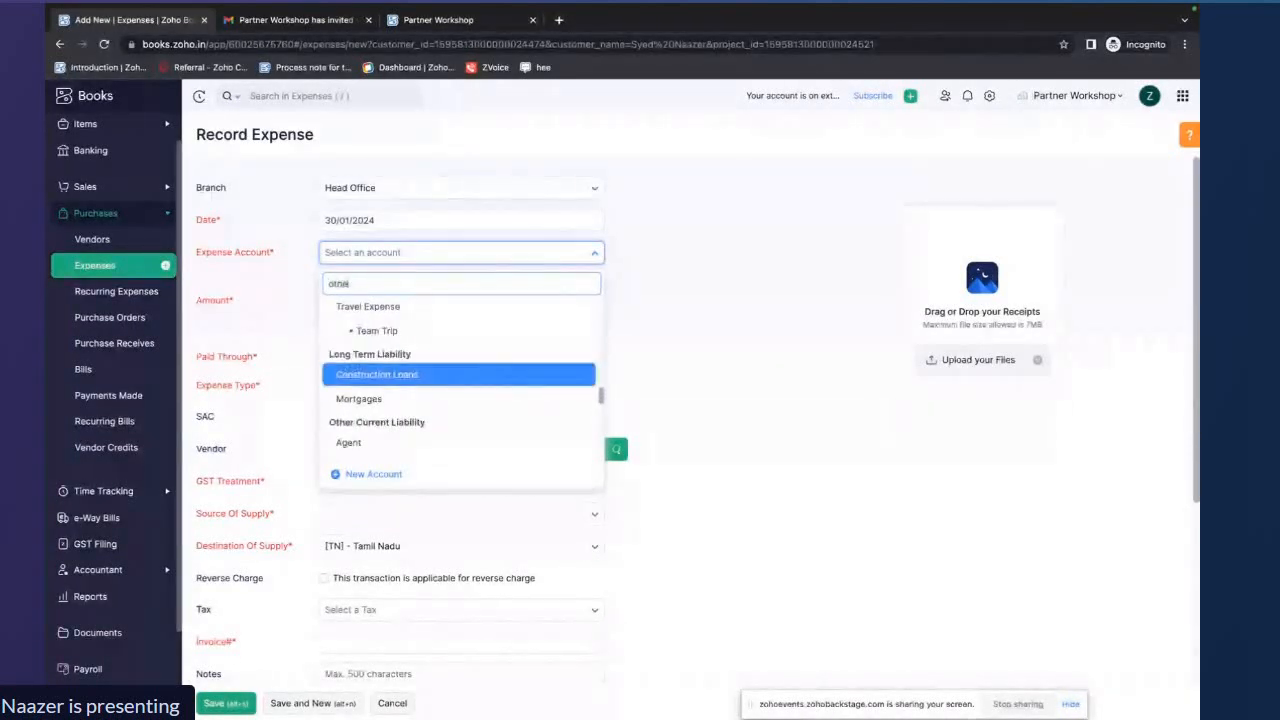
click(400, 326)
click(409, 298)
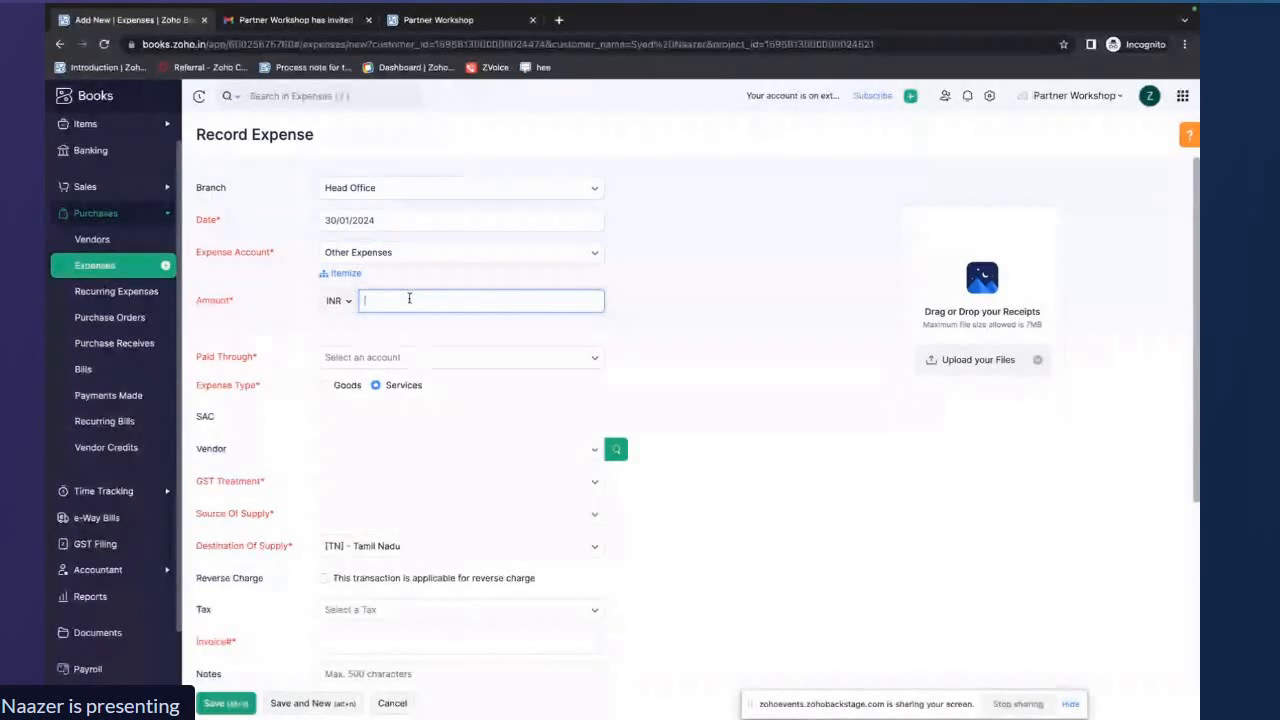
Set the expense amount to 500 INR, paid through Petty Cash
text(500)
click(610, 335)
click(573, 358)
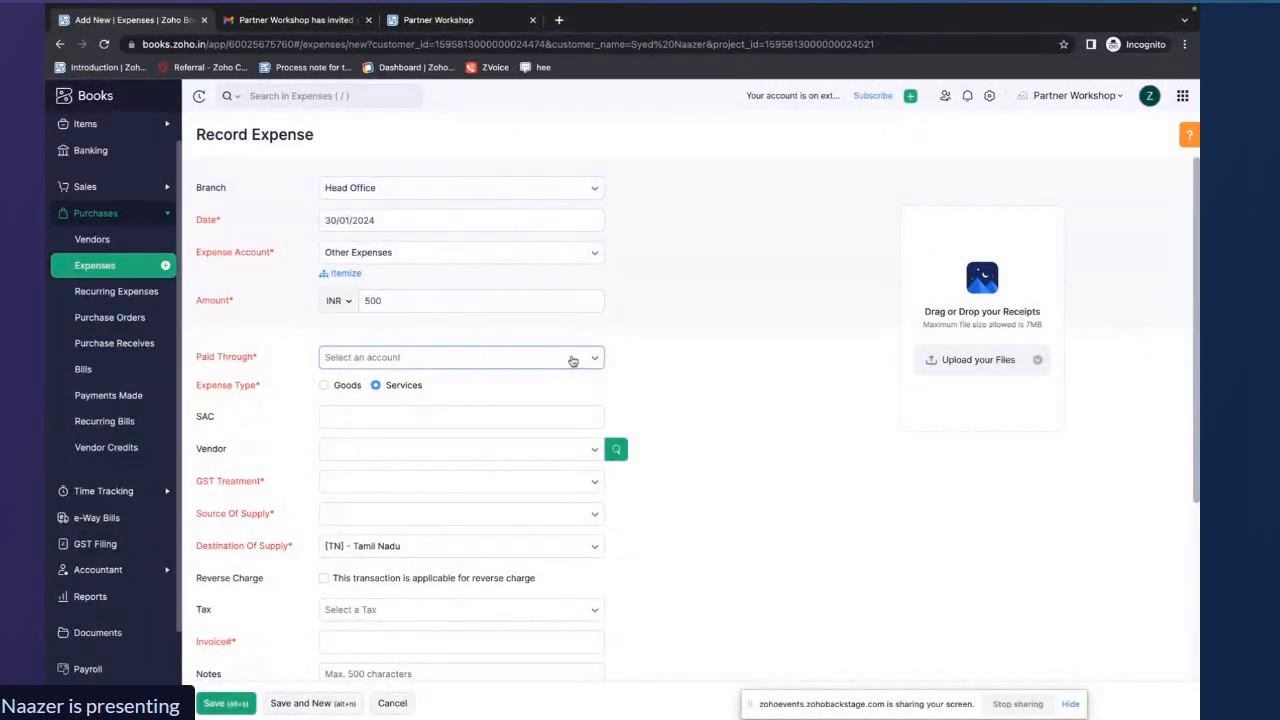
text(p)
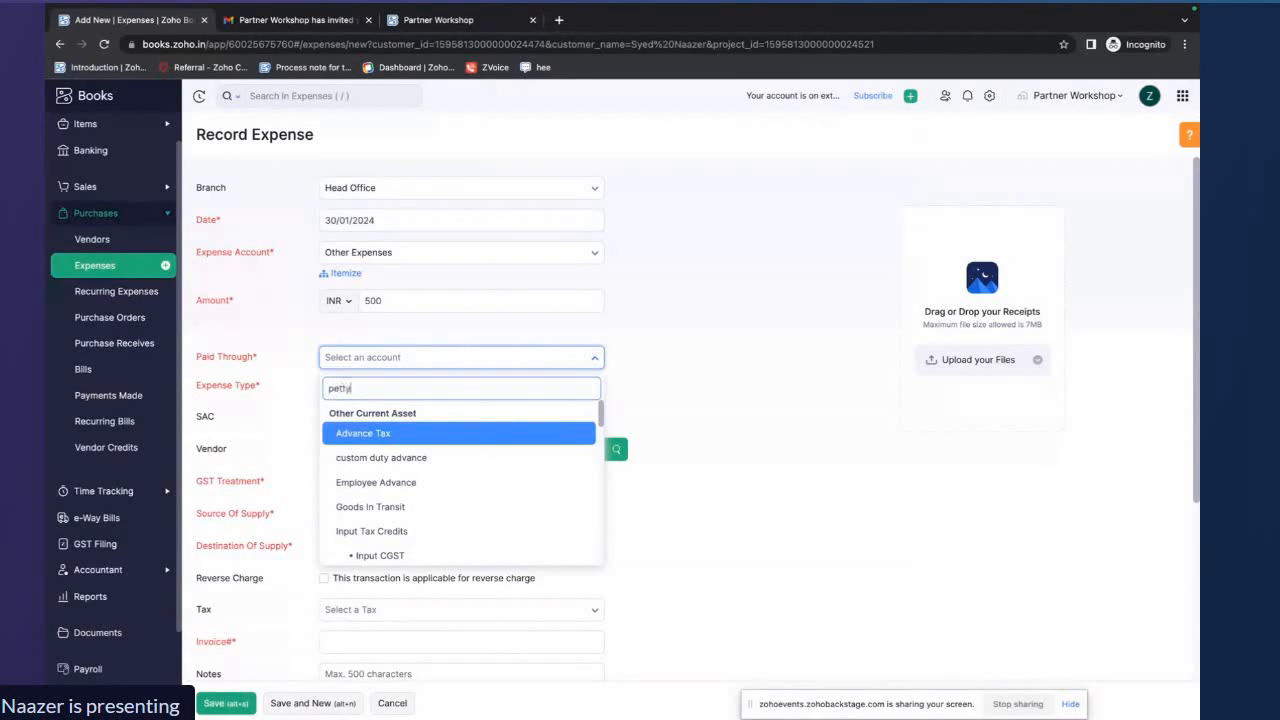
text(etty)
click(486, 430)
Choose the expense's vendor from the vendor list
scroll(636, 409, down, 1)
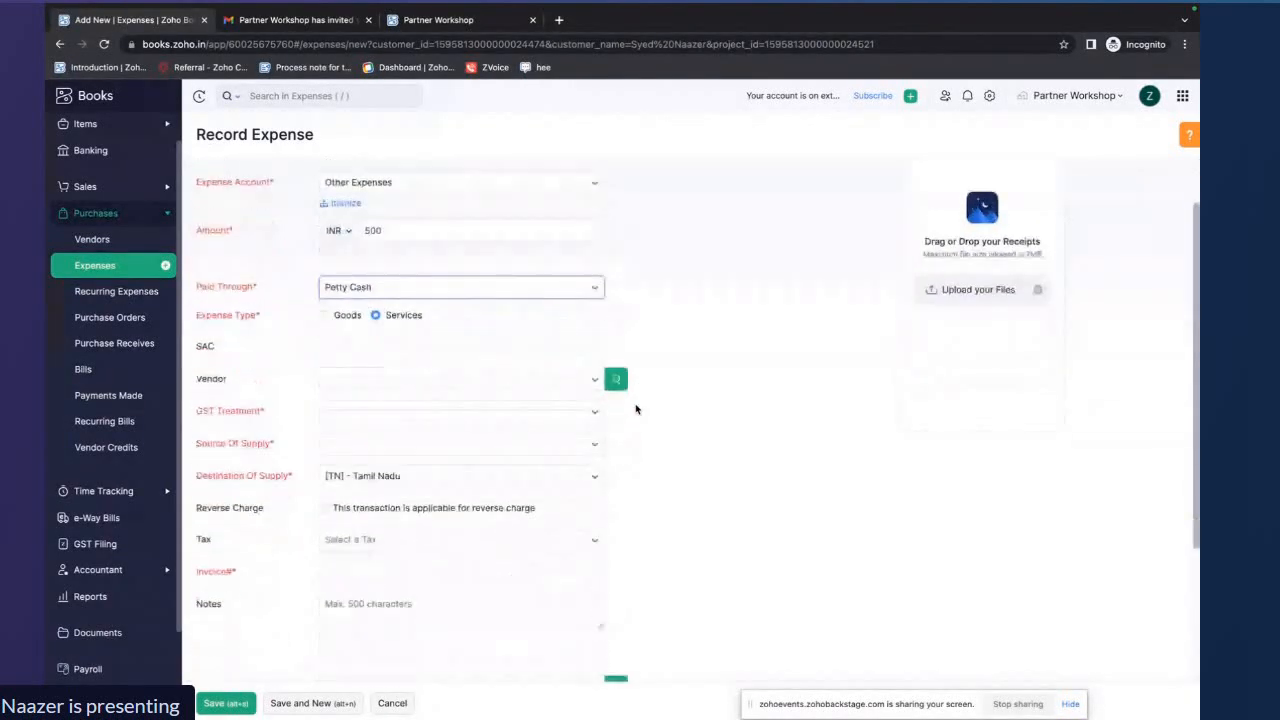
click(580, 362)
scroll(521, 395, down, 1)
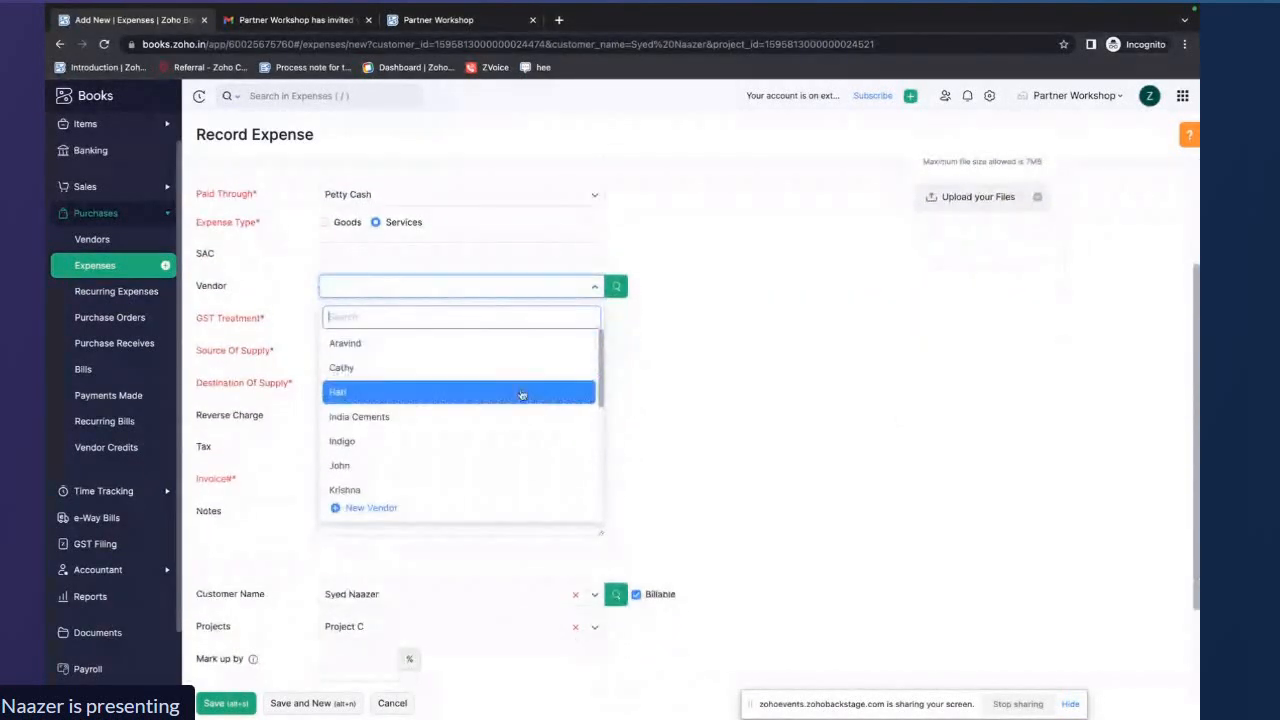
click(439, 391)
scroll(578, 379, down, 1)
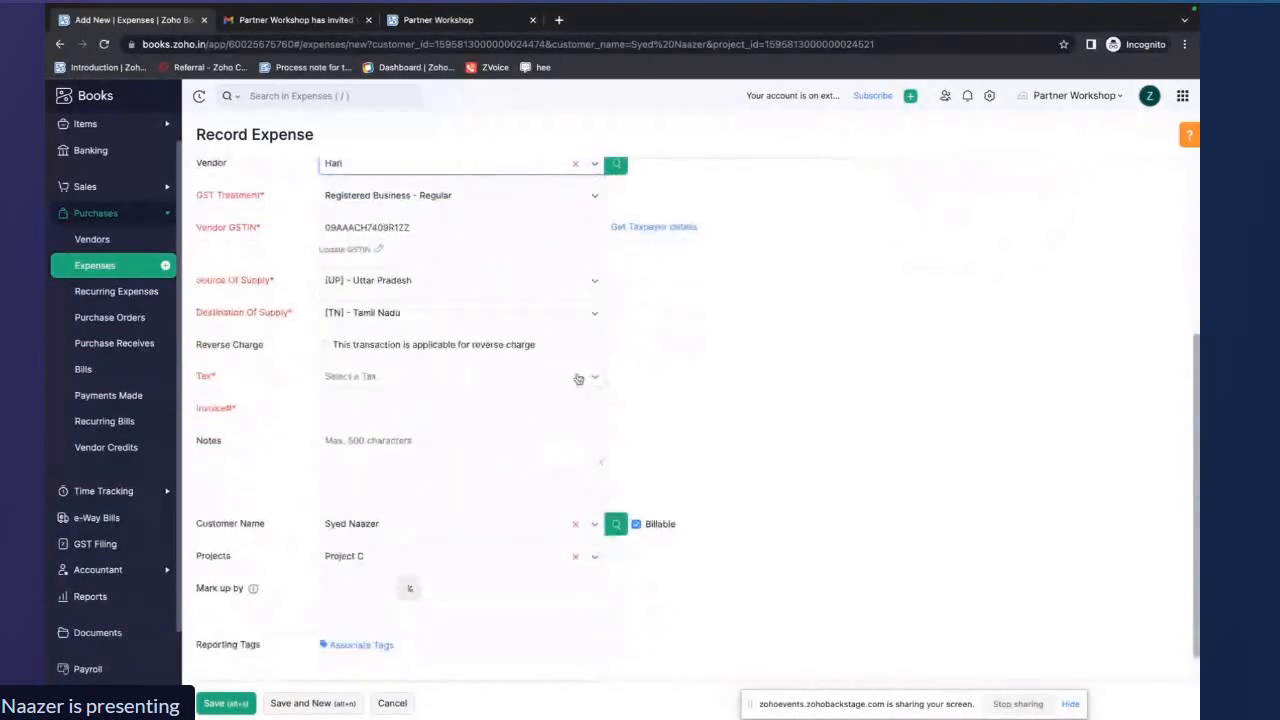
Set the expense's tax to IGST5 [5%] and mark the amount as tax inclusive
click(471, 376)
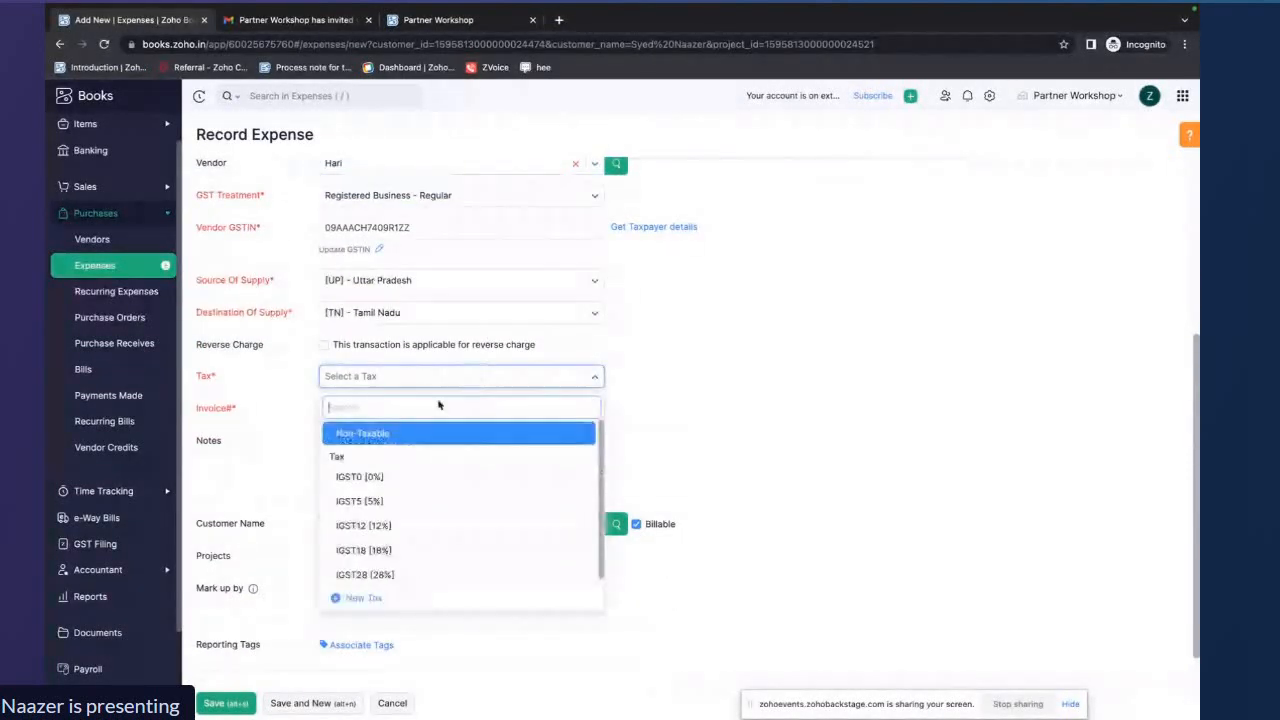
click(365, 501)
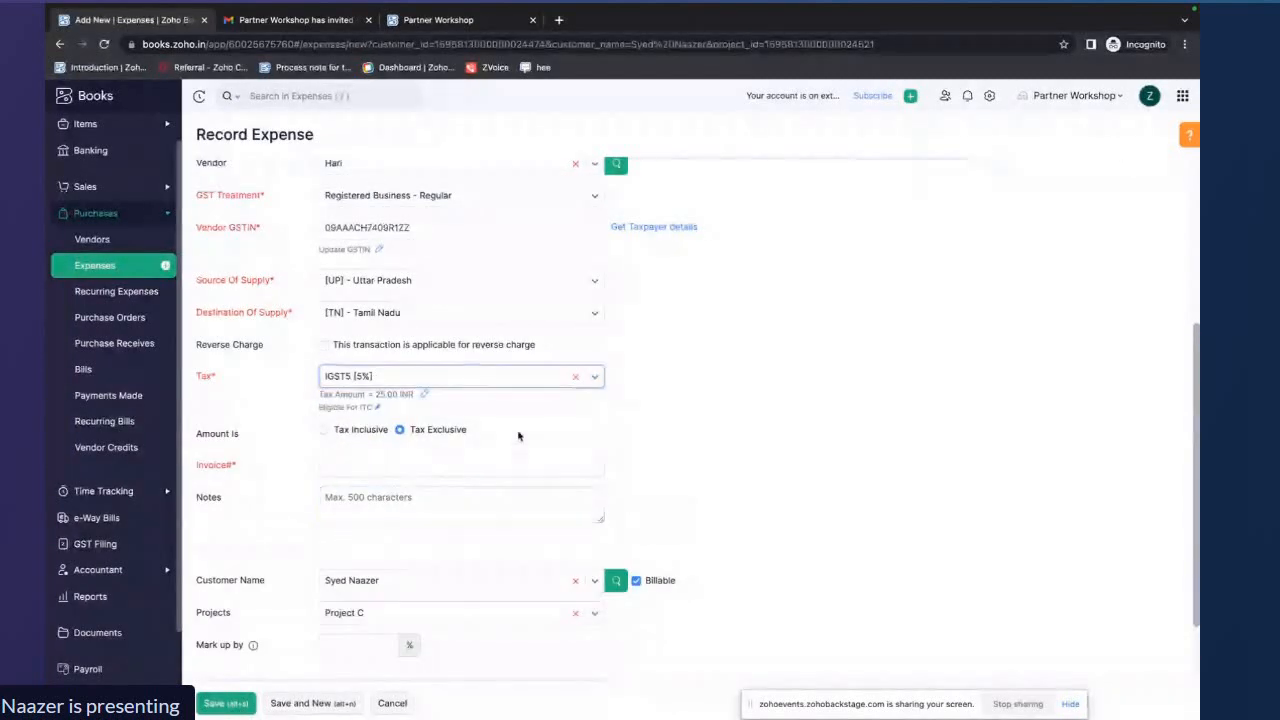
scroll(518, 436, down, 1)
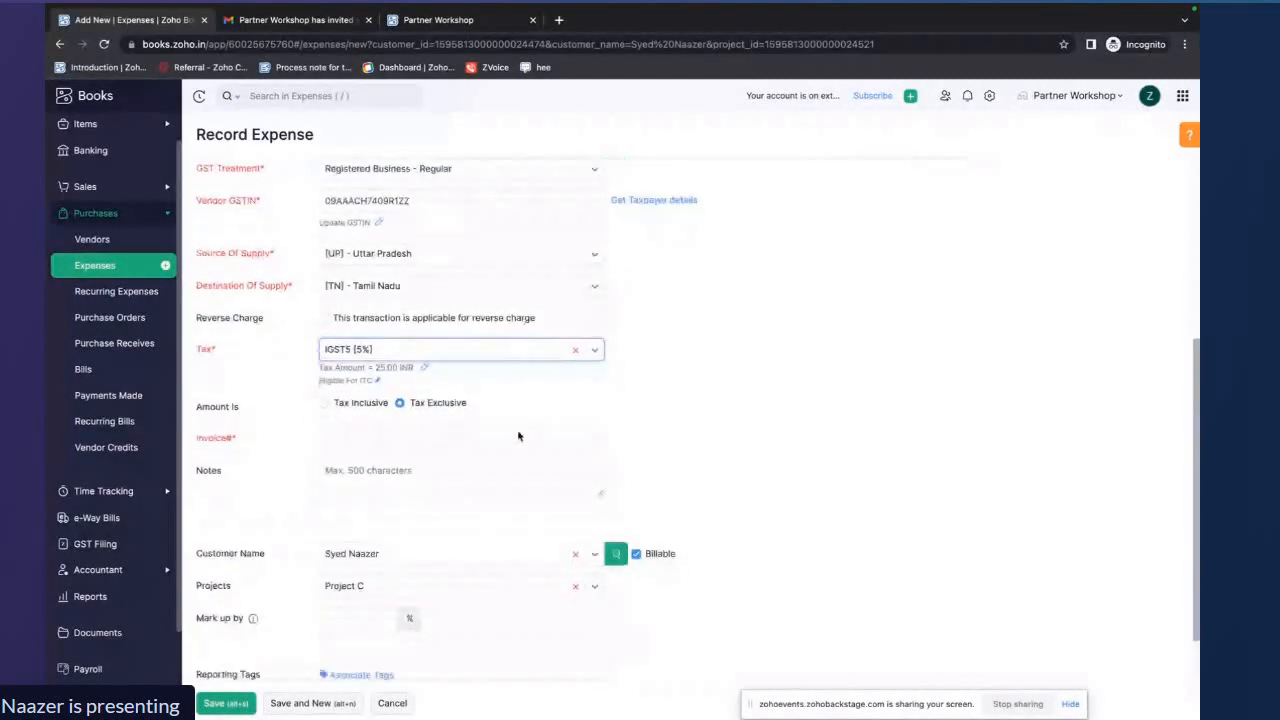
click(323, 403)
Enter 1111 as the expense's invoice number and save the expense
click(366, 437)
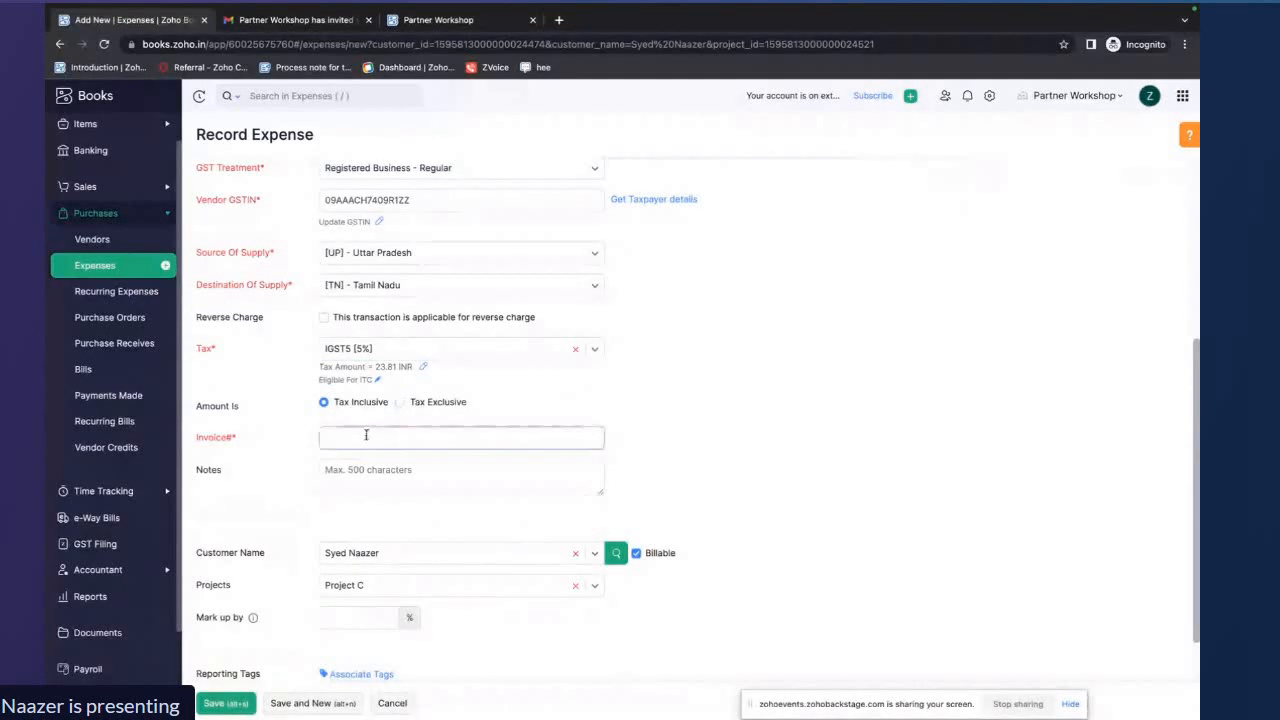
text(1111)
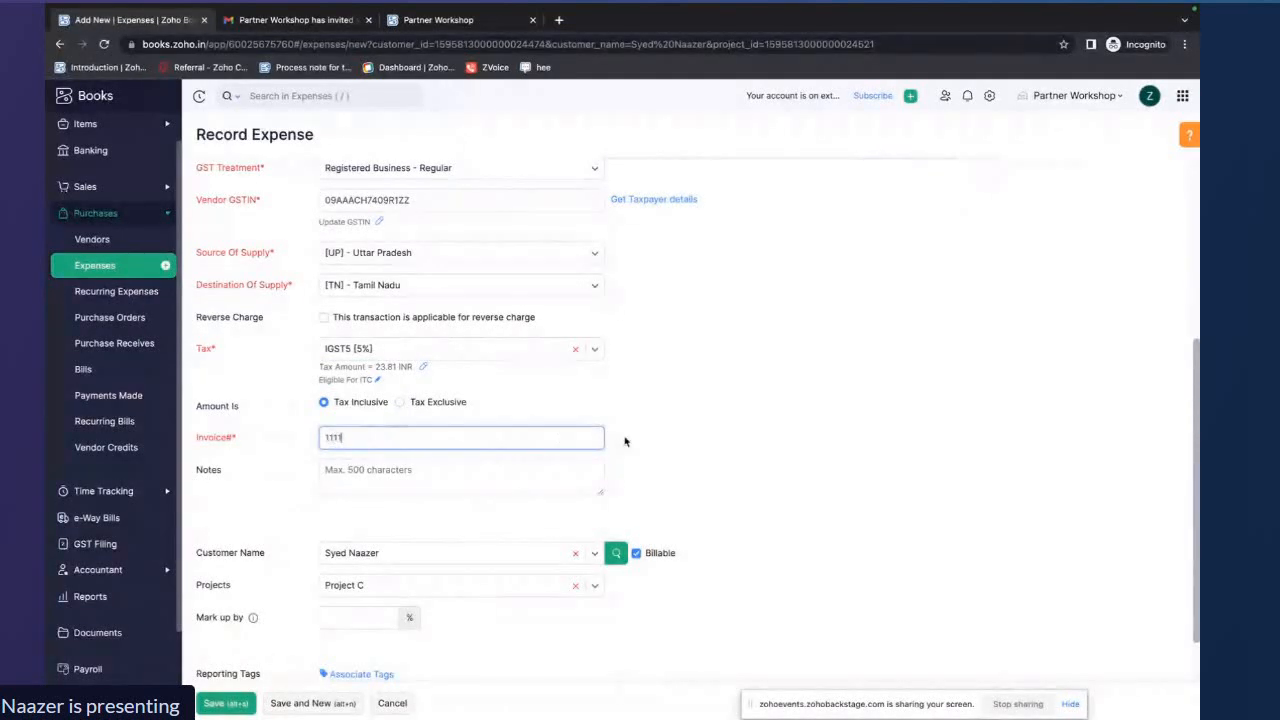
click(626, 440)
scroll(629, 441, down, 2)
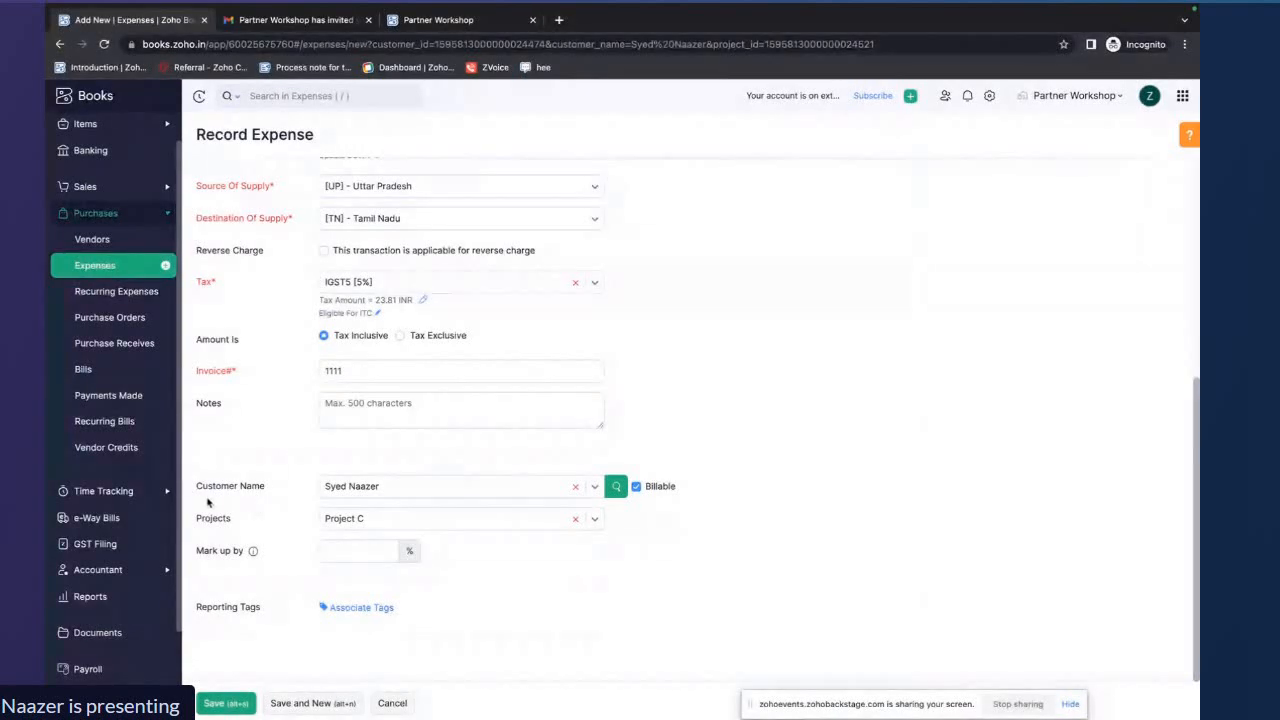
drag(197, 486, 234, 488)
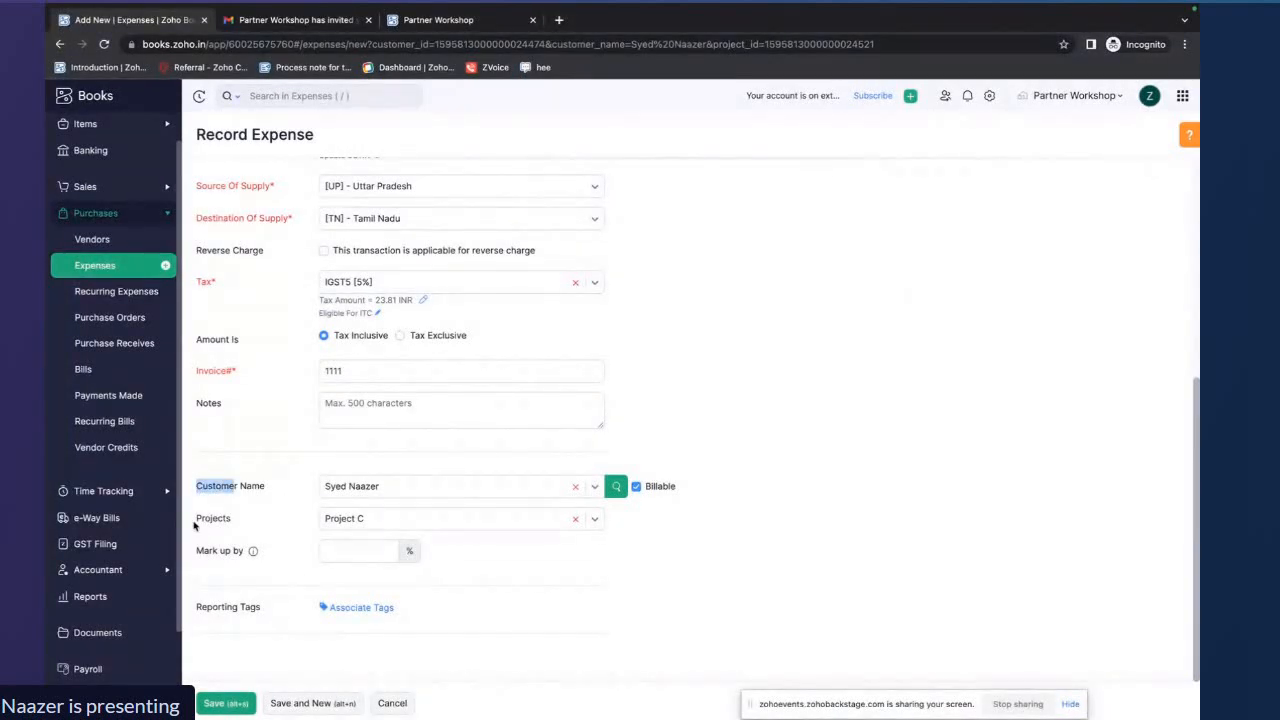
drag(196, 526, 247, 524)
click(220, 704)
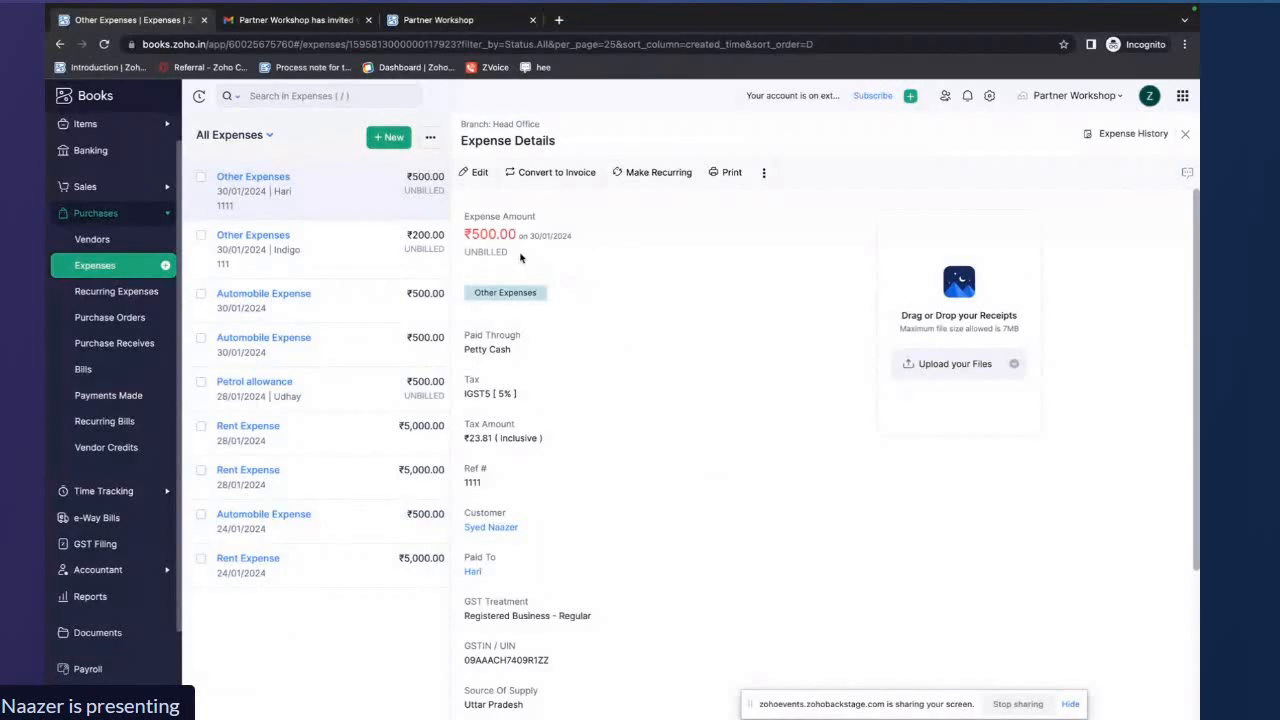
Open Project C from the projects list and review its logged, billable and unbilled hours
drag(508, 257, 470, 254)
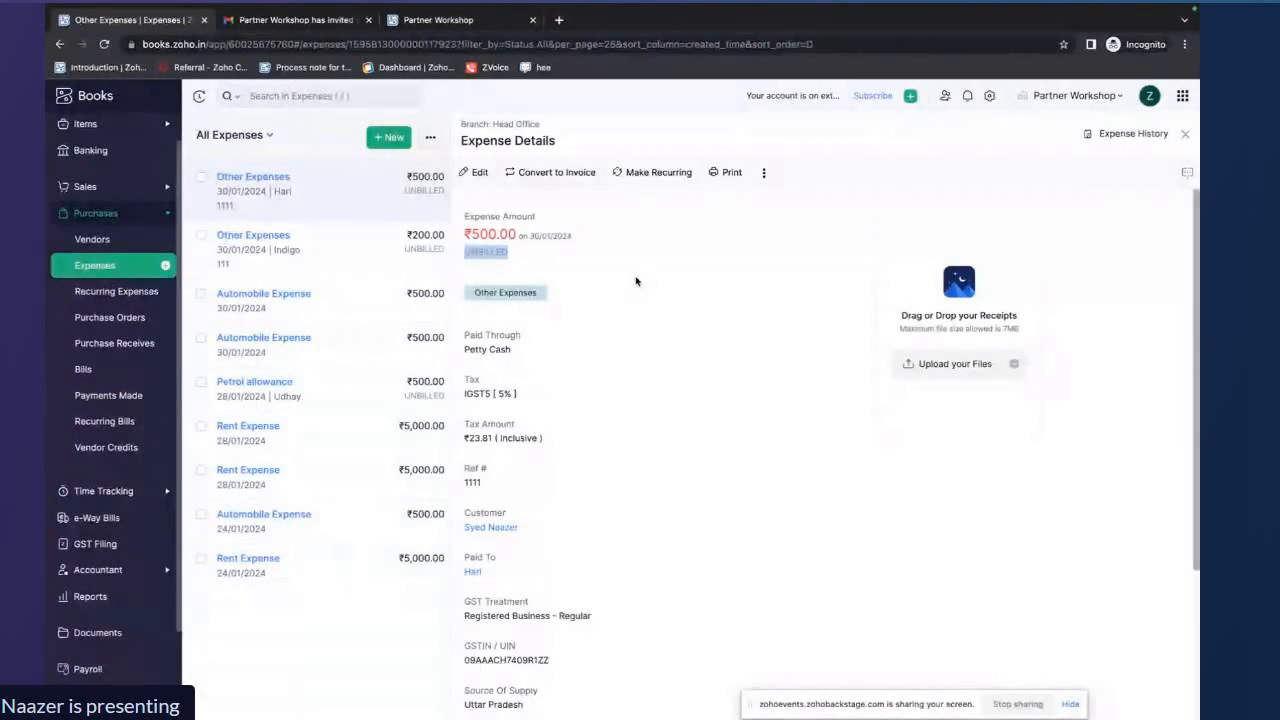
click(103, 491)
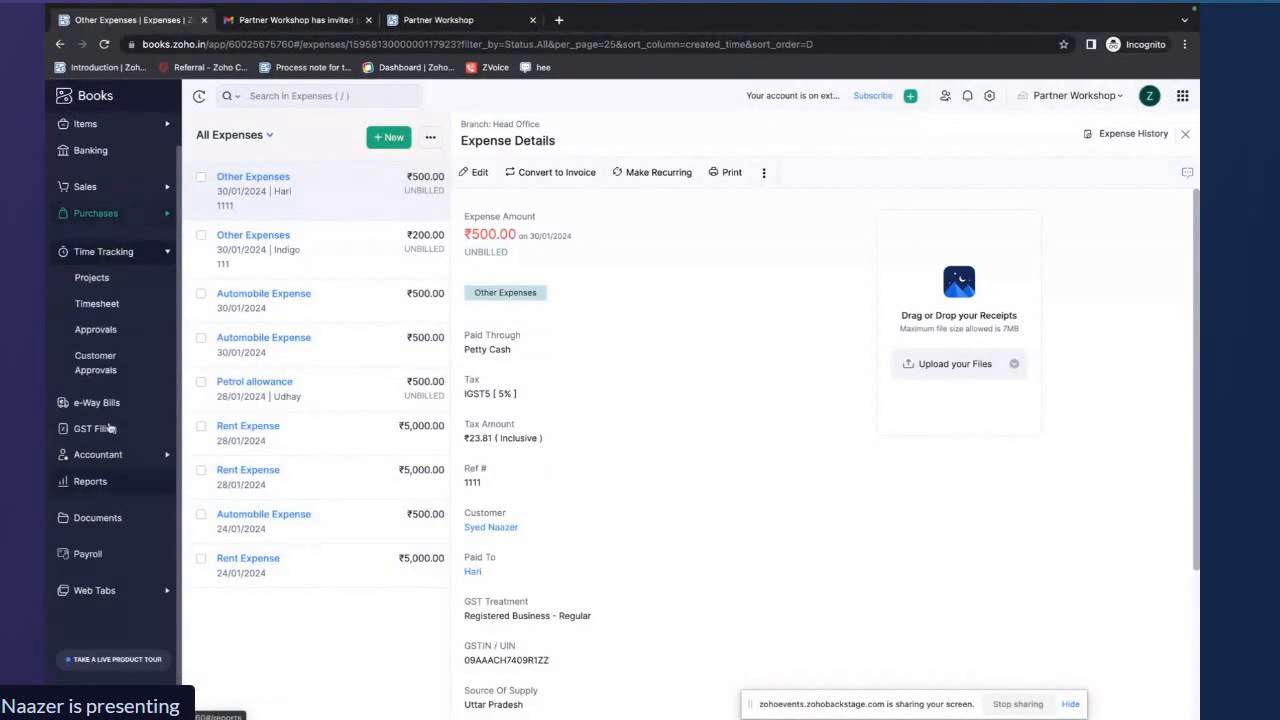
click(112, 284)
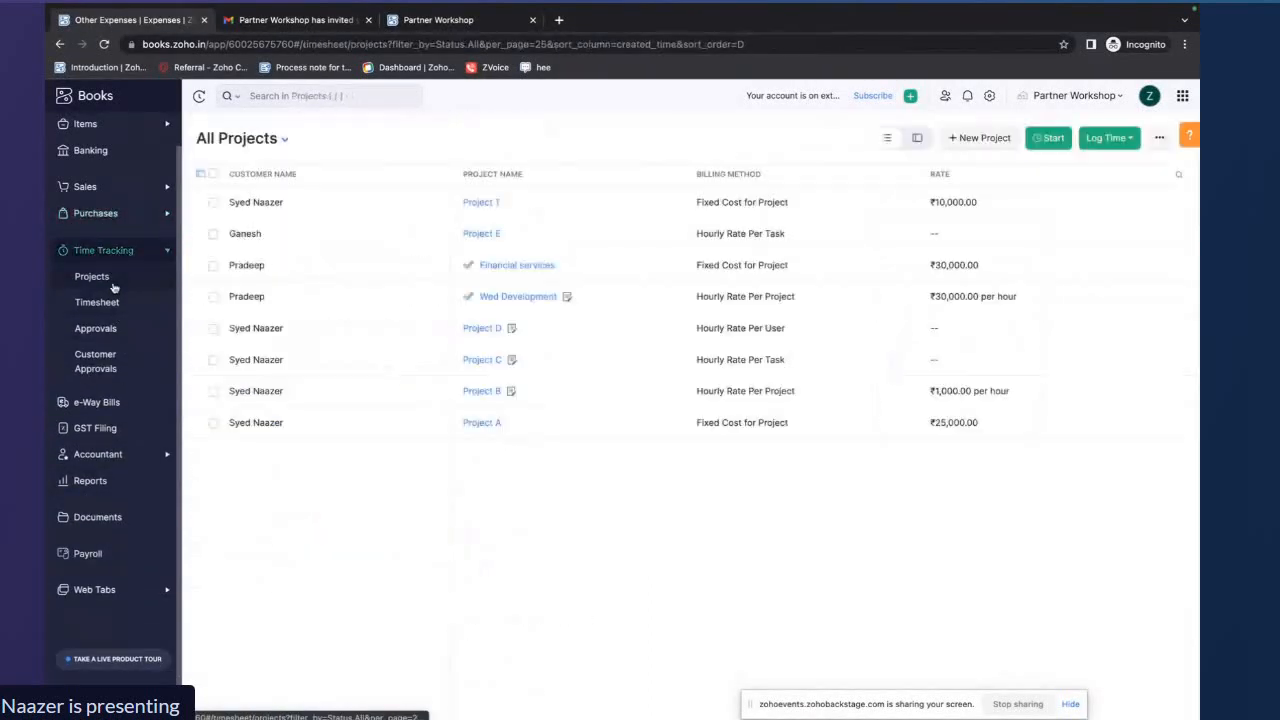
click(466, 366)
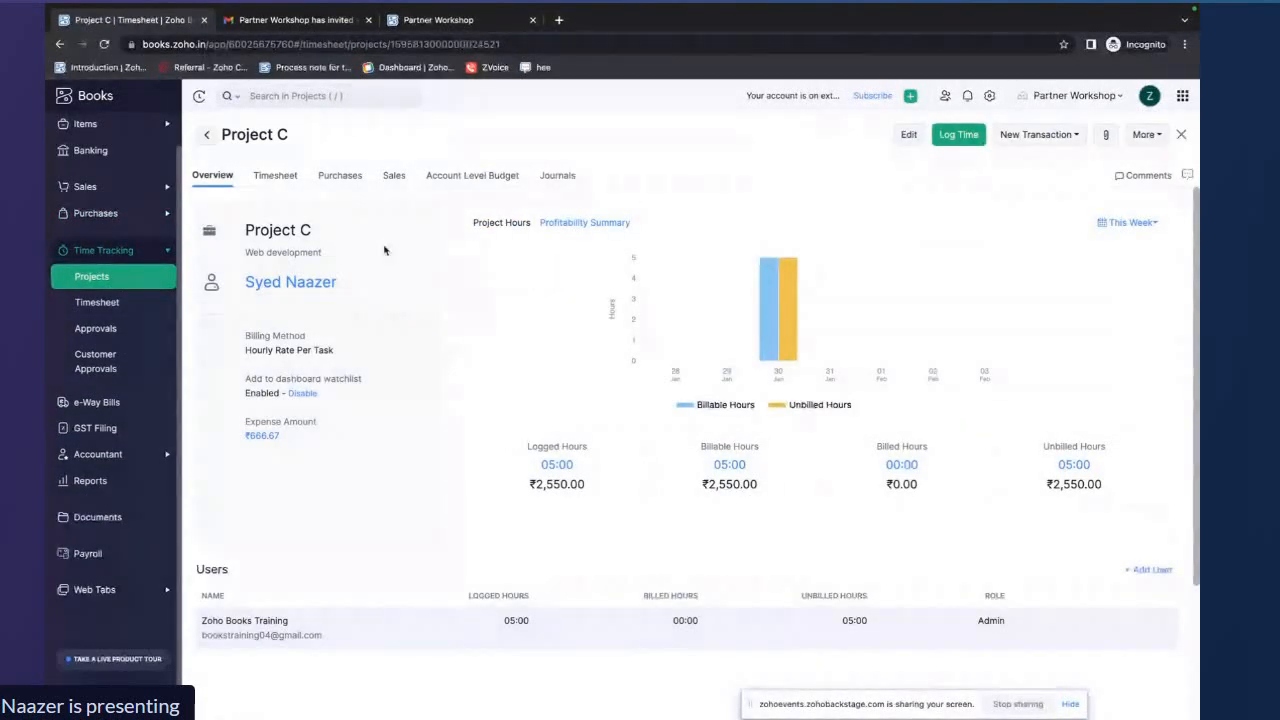
scroll(384, 250, down, 1)
drag(531, 399, 576, 399)
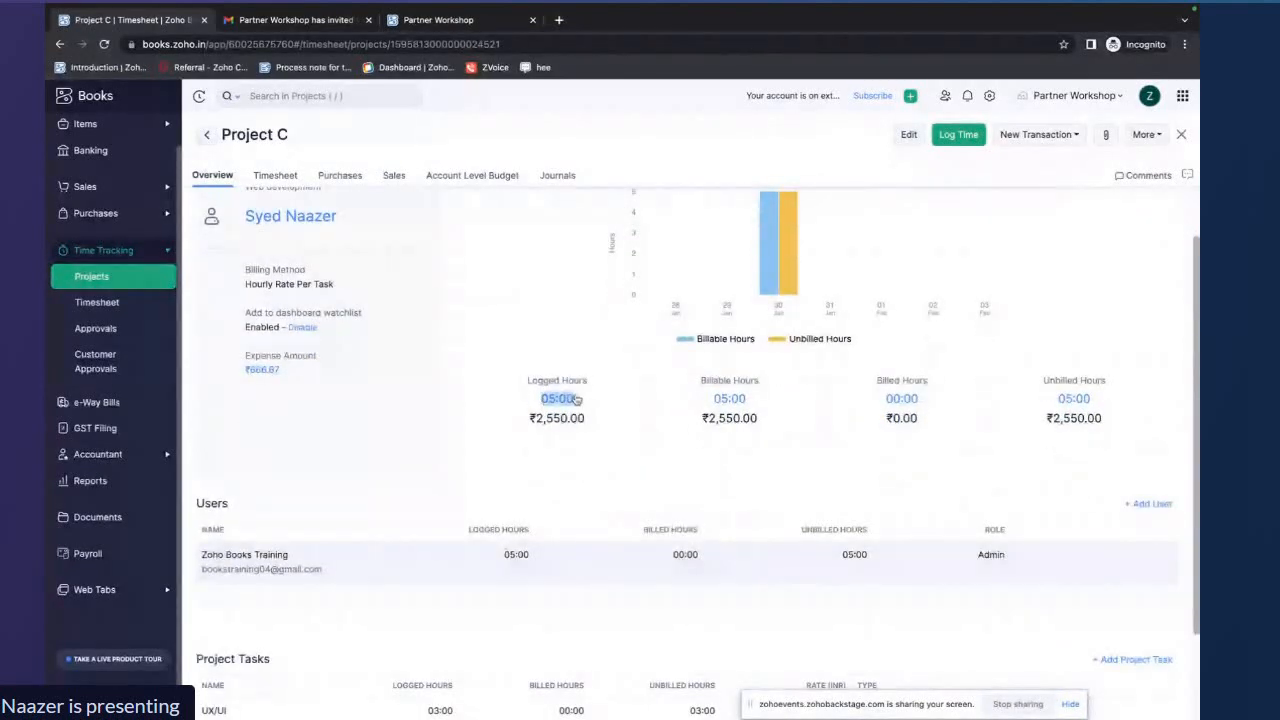
click(719, 405)
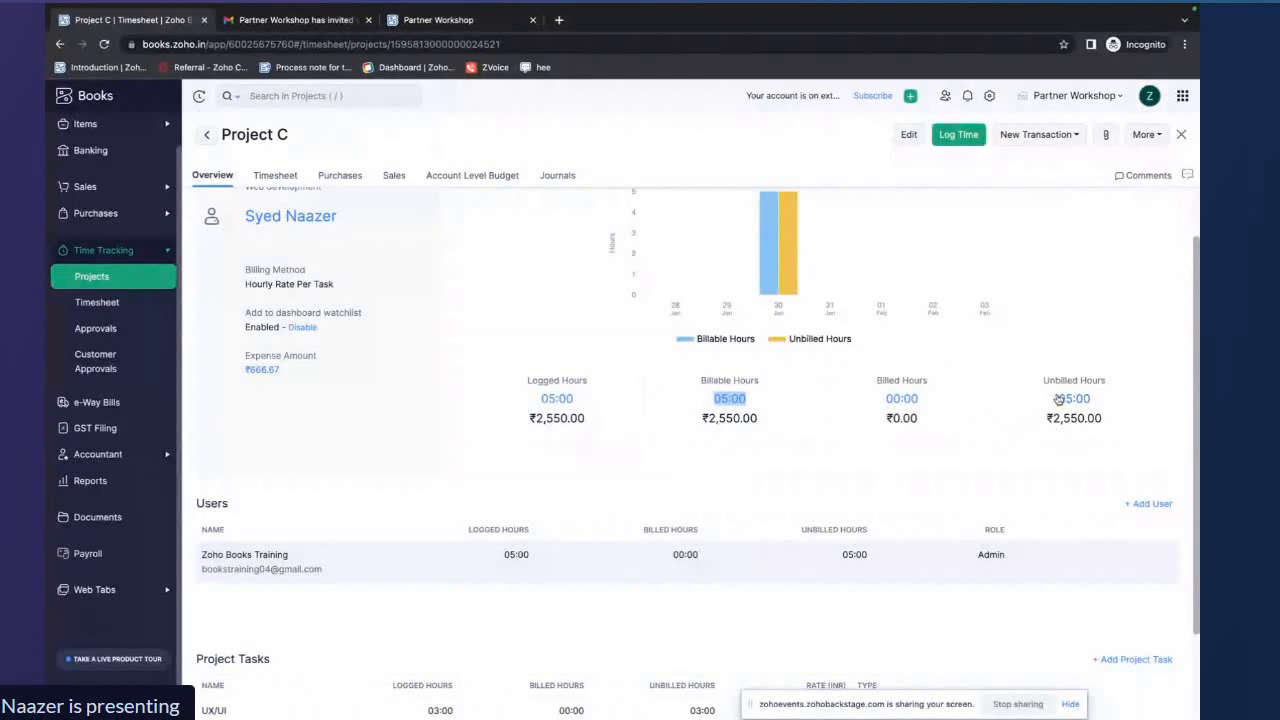
drag(1057, 400, 1095, 400)
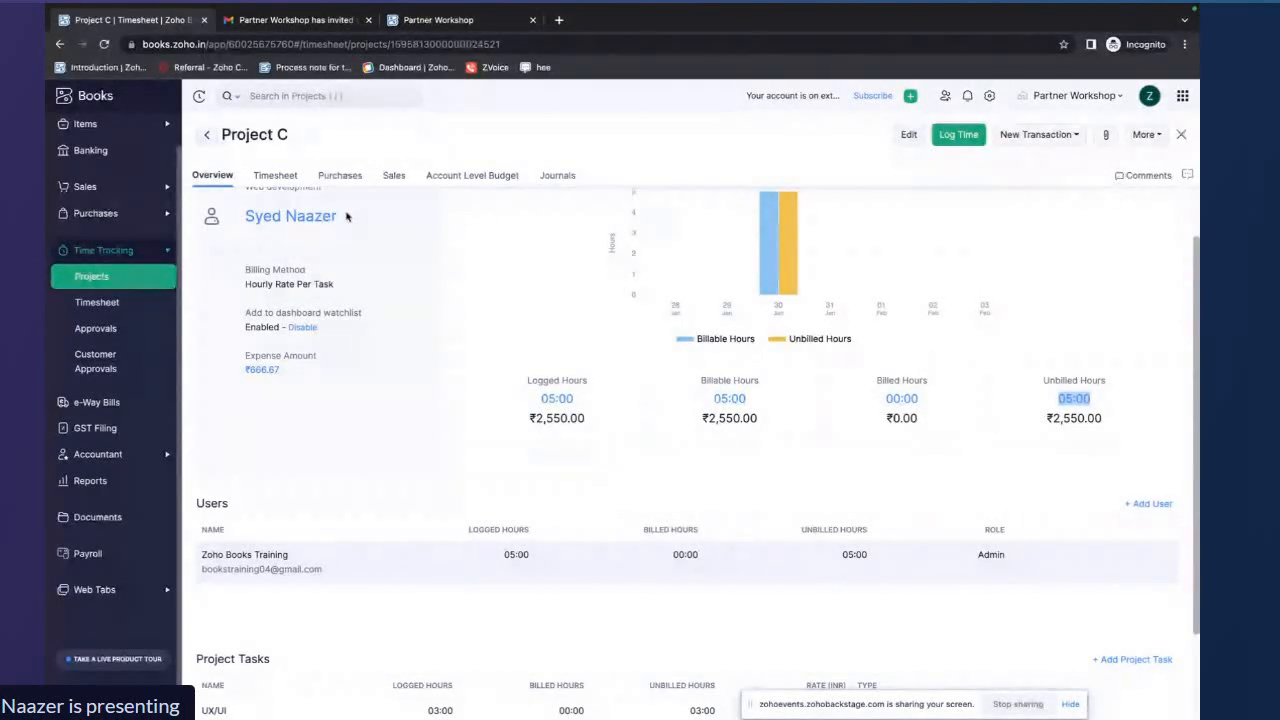
Check Project C's Sales and Purchases tabs, then return to its overview
click(392, 176)
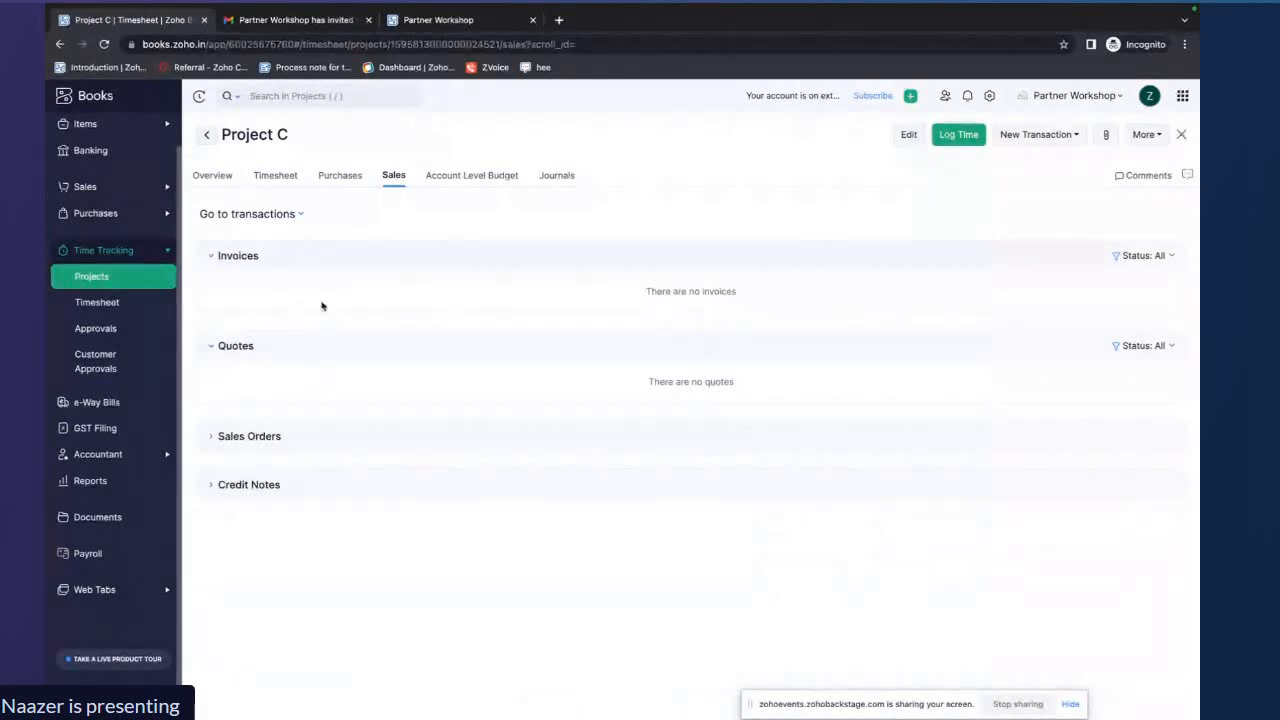
click(342, 177)
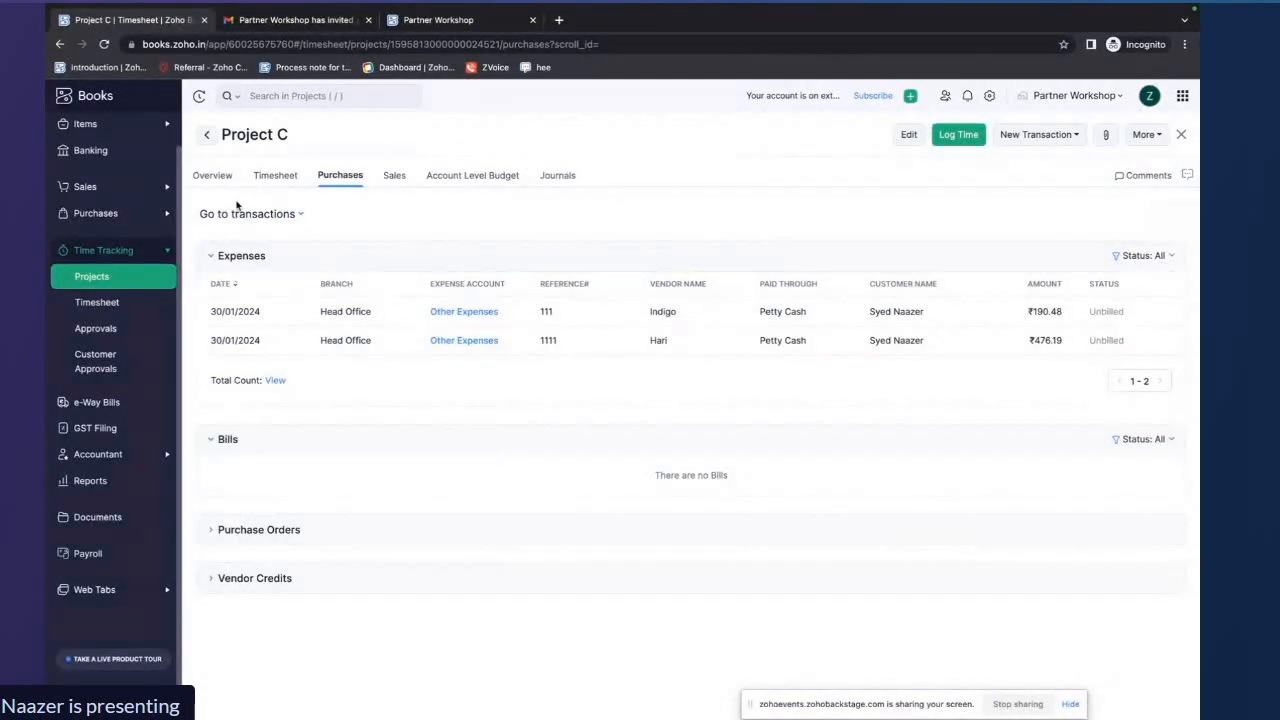
click(212, 175)
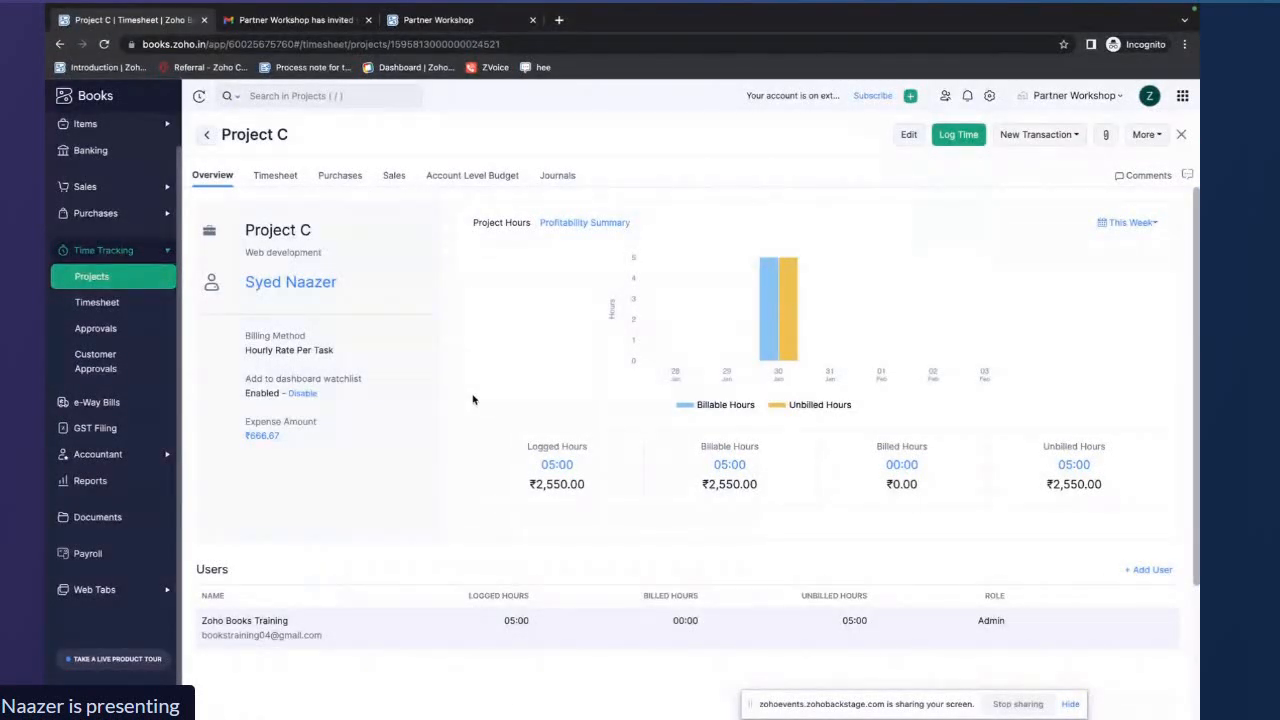
Create an invoice for Project C showing all timesheet entries individually and including all unbilled expenses
click(1047, 137)
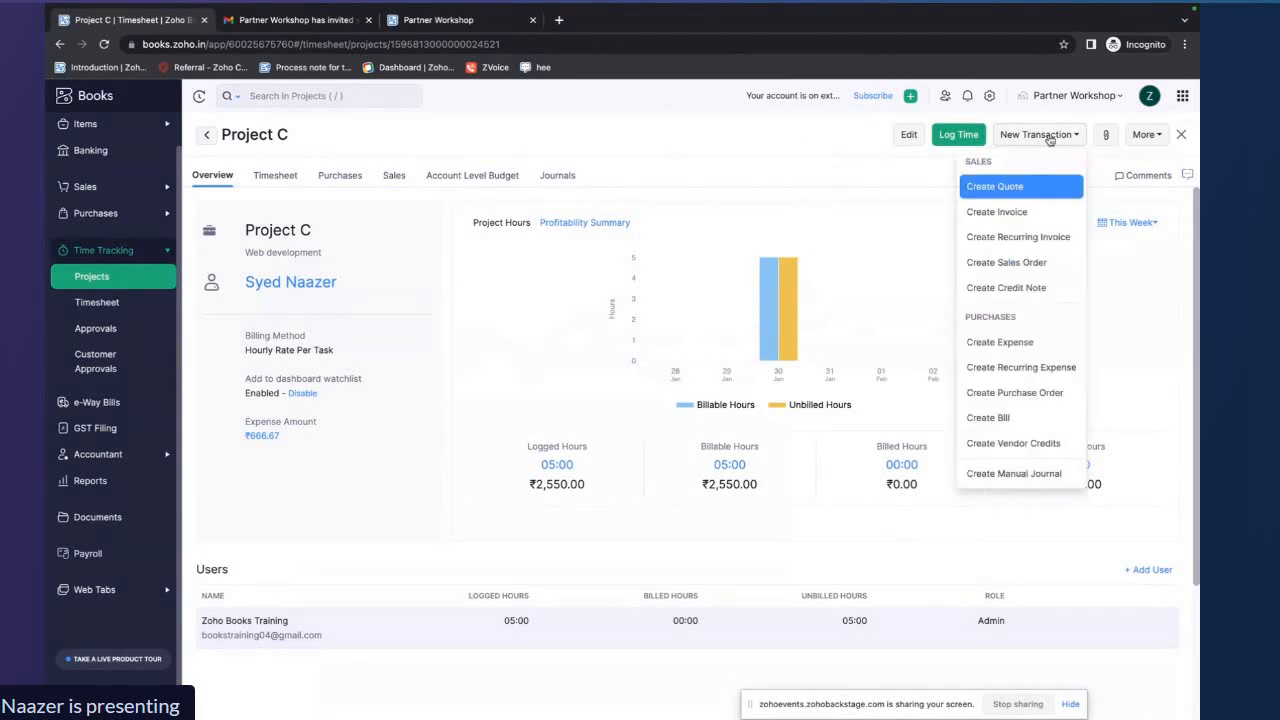
click(1012, 210)
click(646, 280)
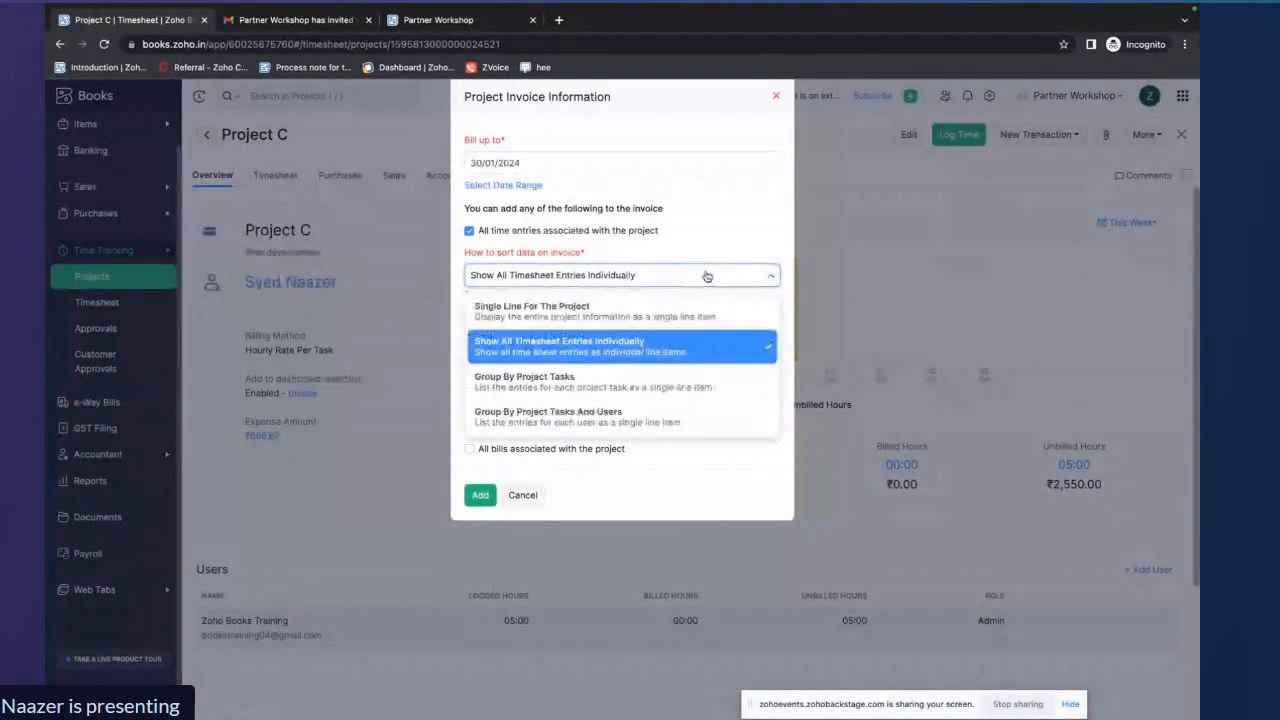
click(663, 272)
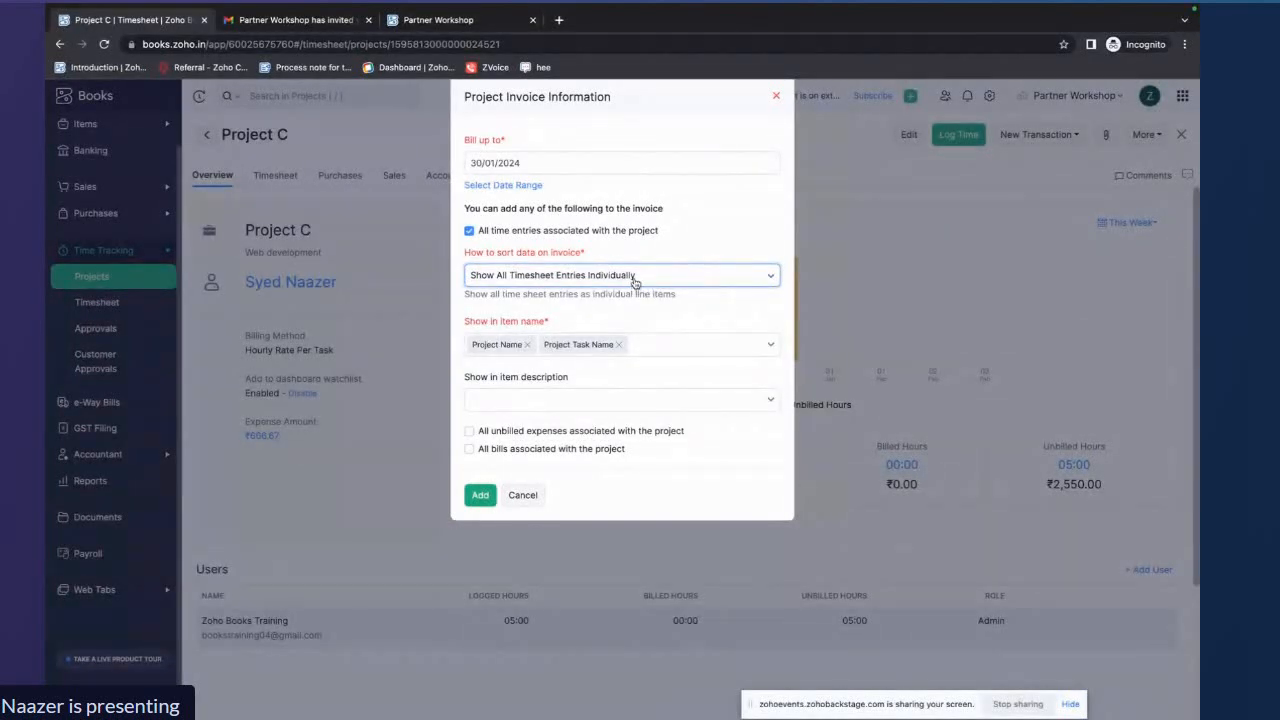
click(634, 283)
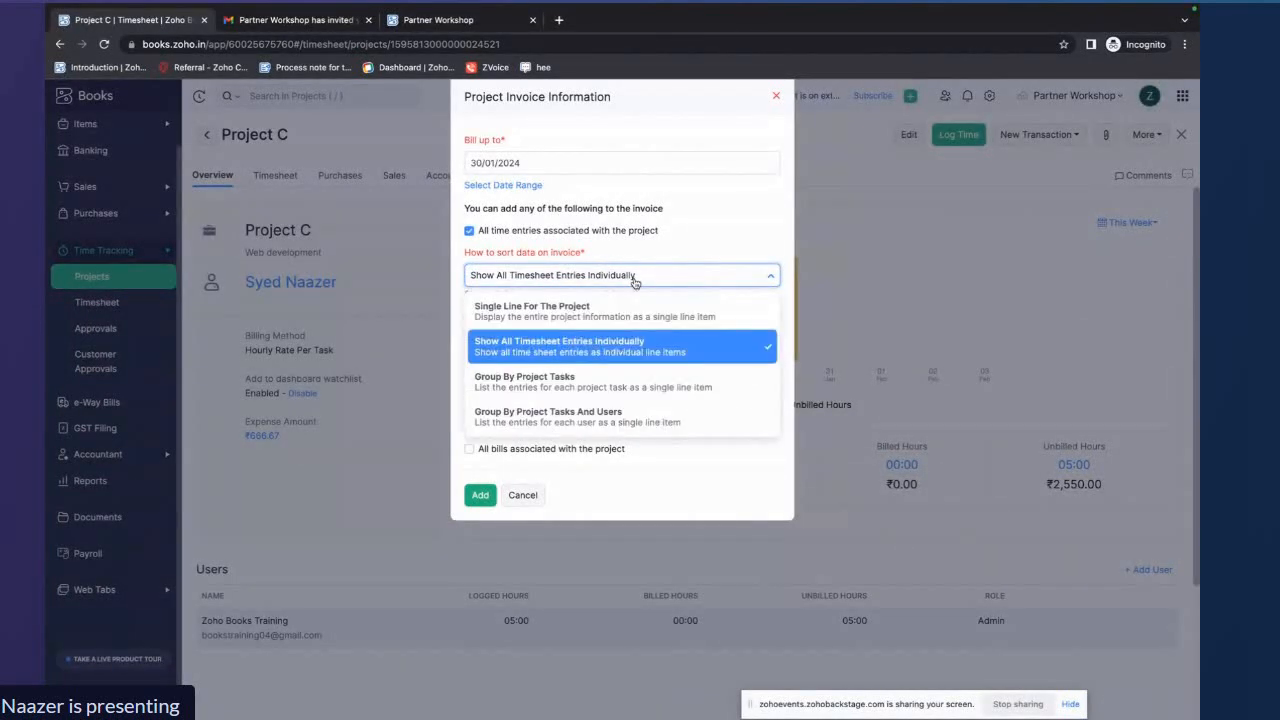
click(617, 352)
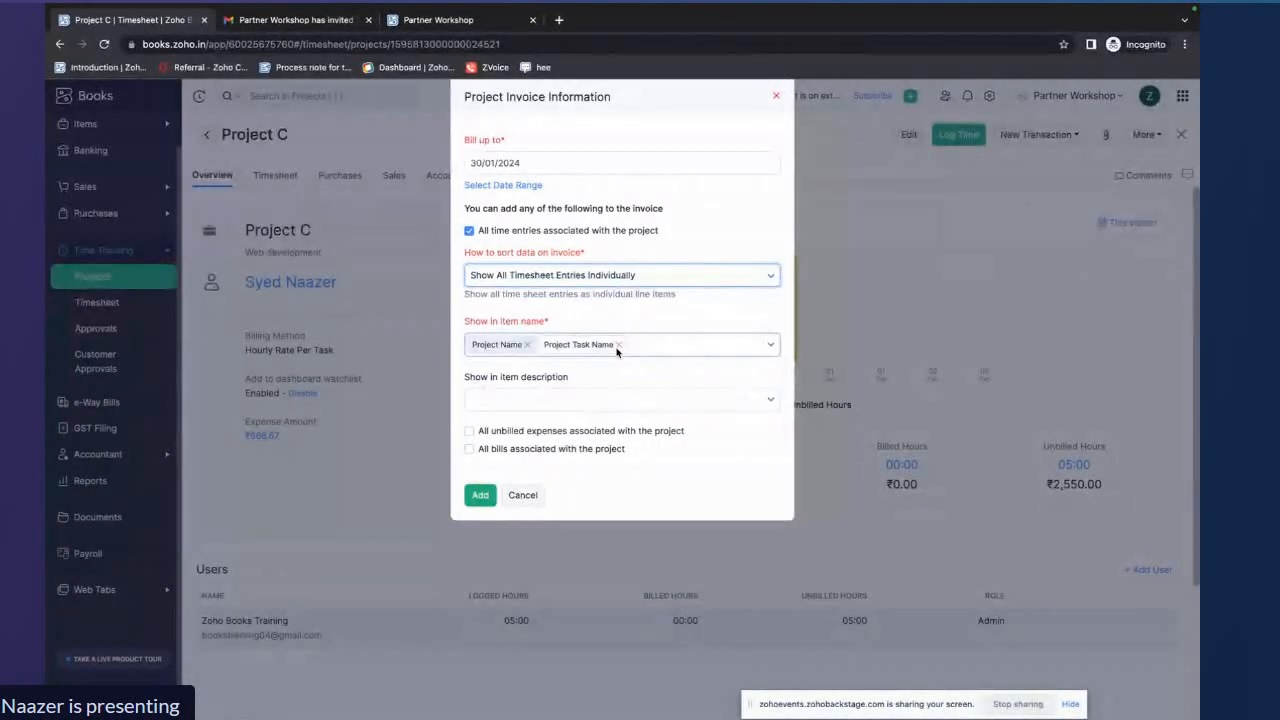
click(680, 346)
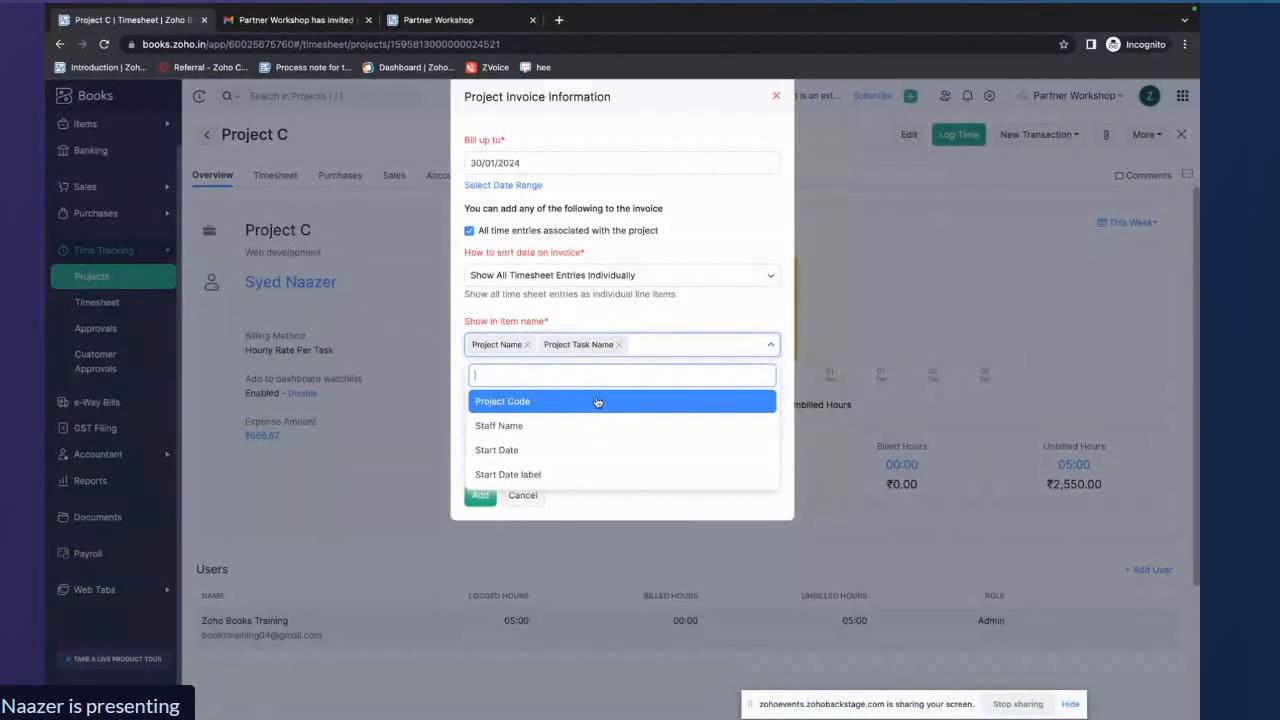
click(708, 324)
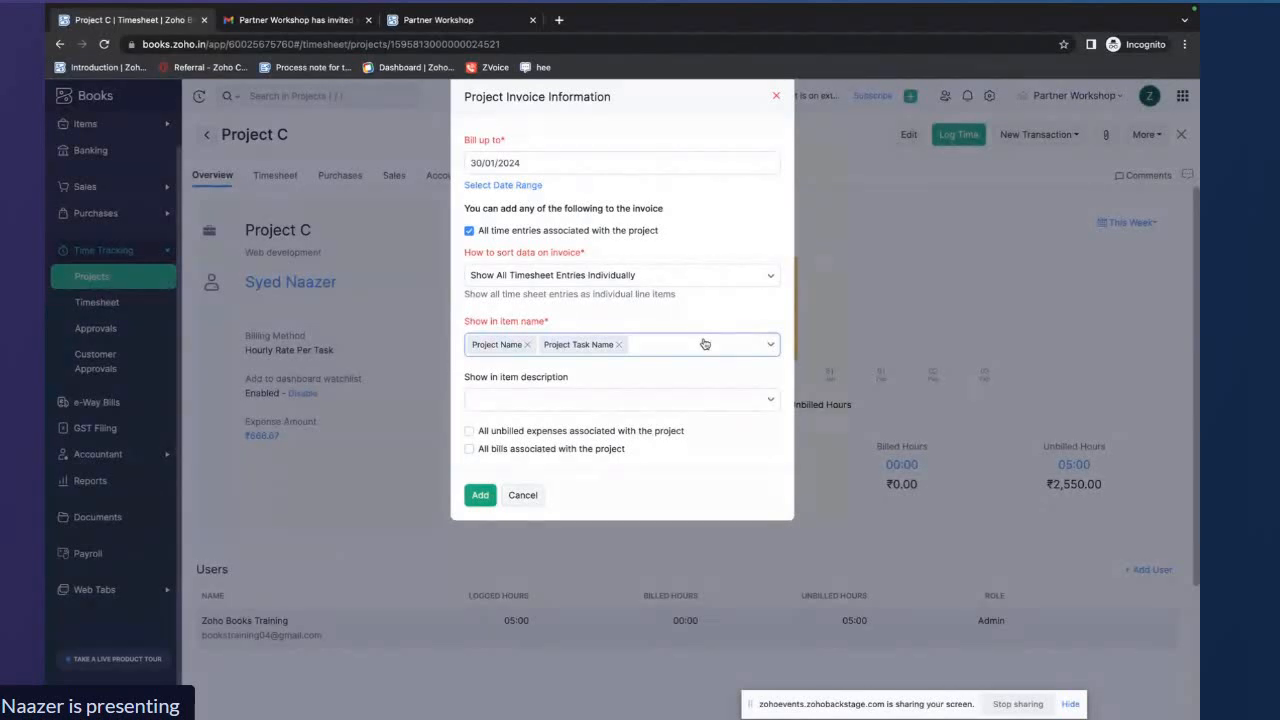
click(470, 432)
click(480, 494)
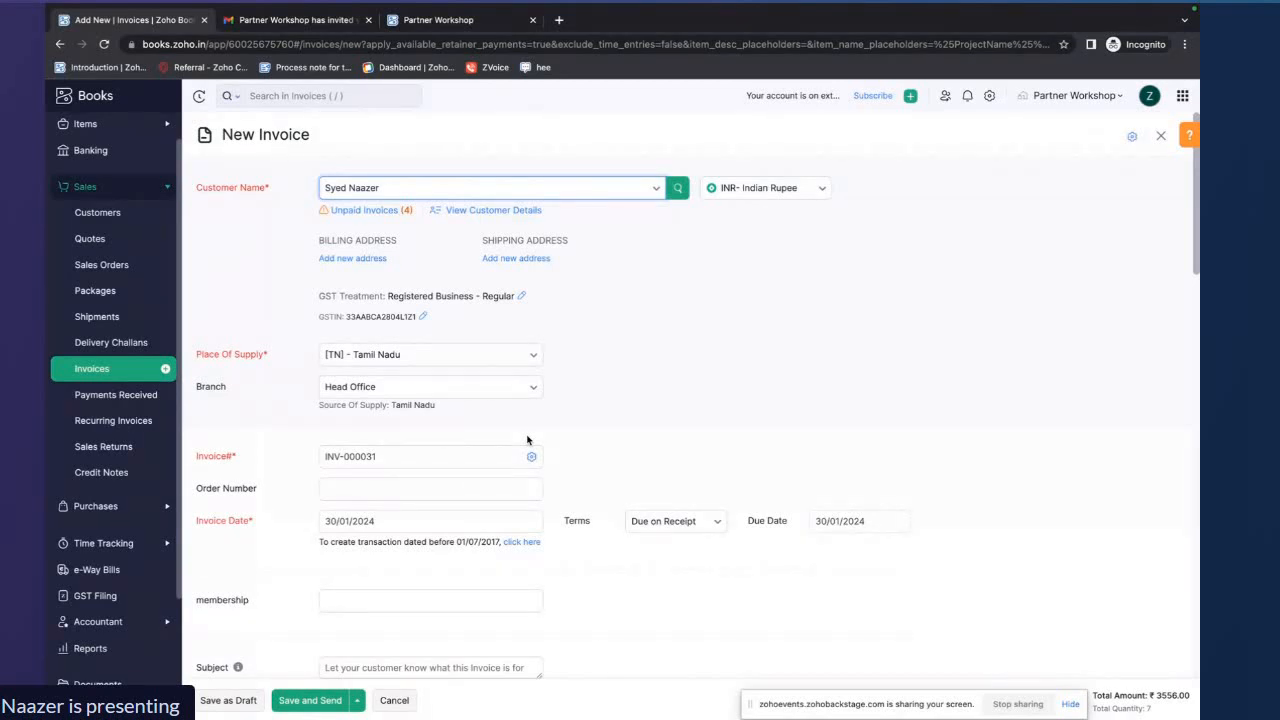
Review the new invoice's expense items and project detail lines
scroll(527, 440, down, 5)
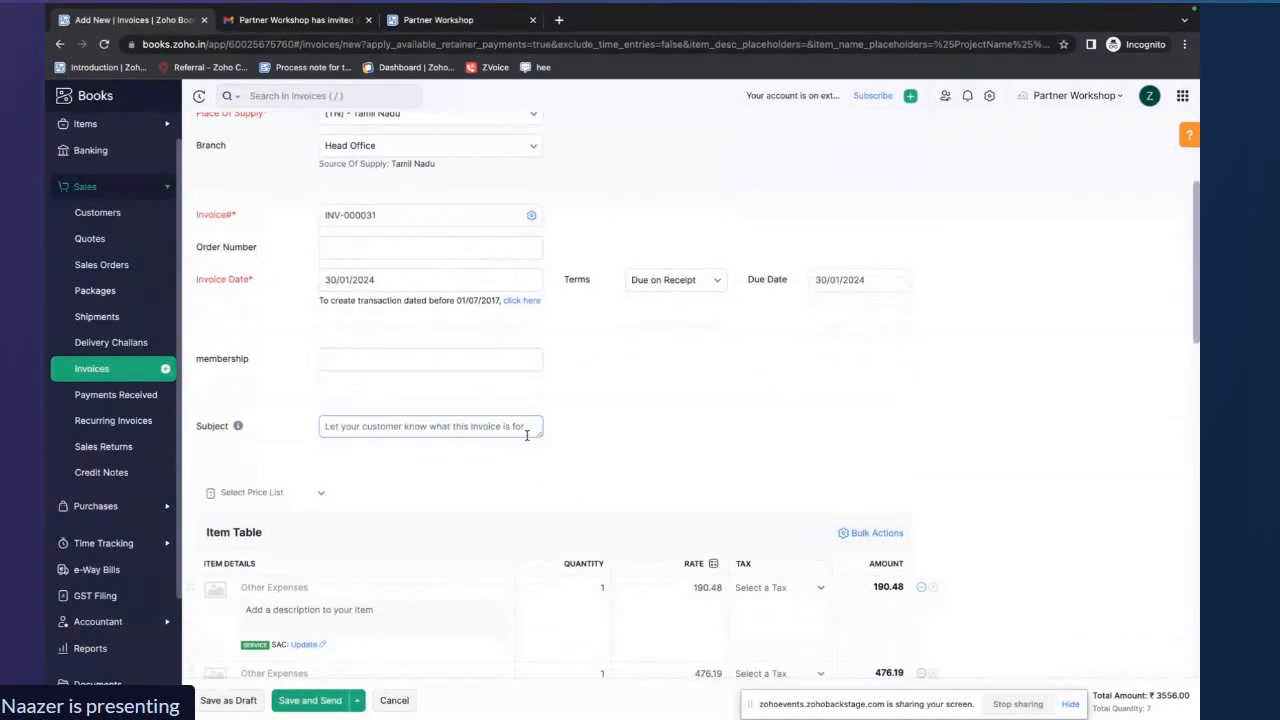
scroll(527, 440, down, 2)
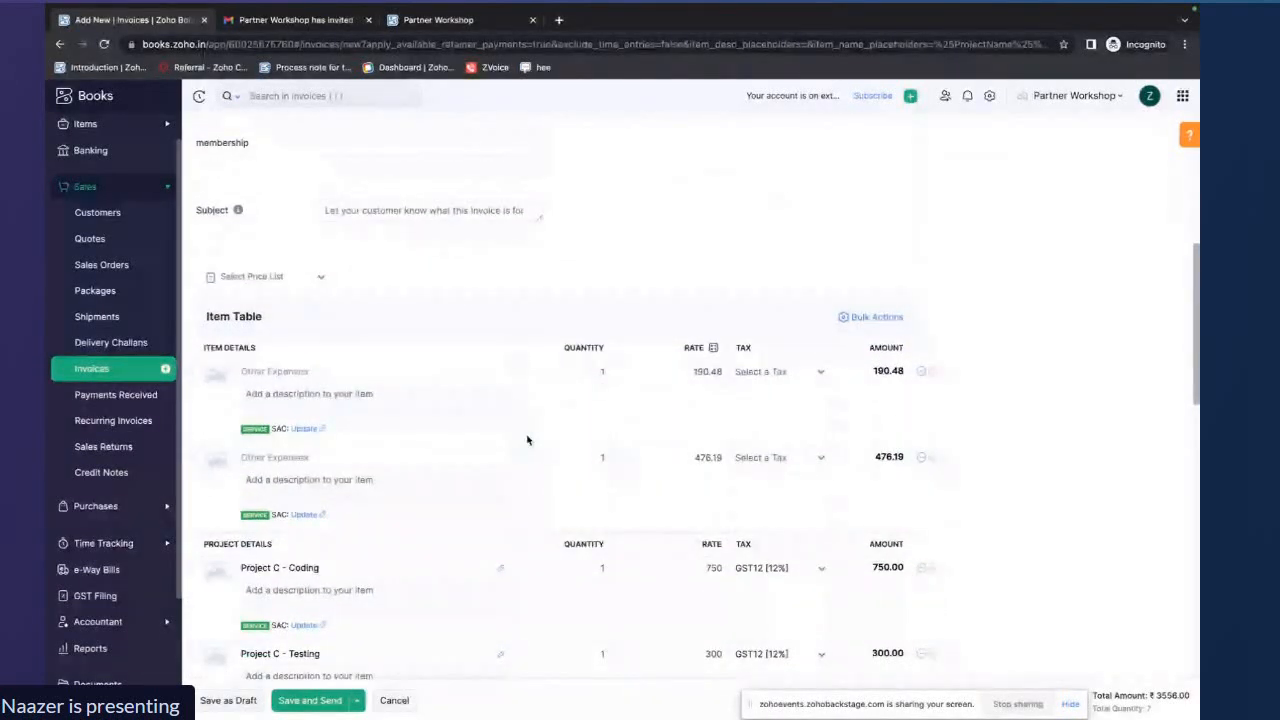
scroll(527, 440, down, 2)
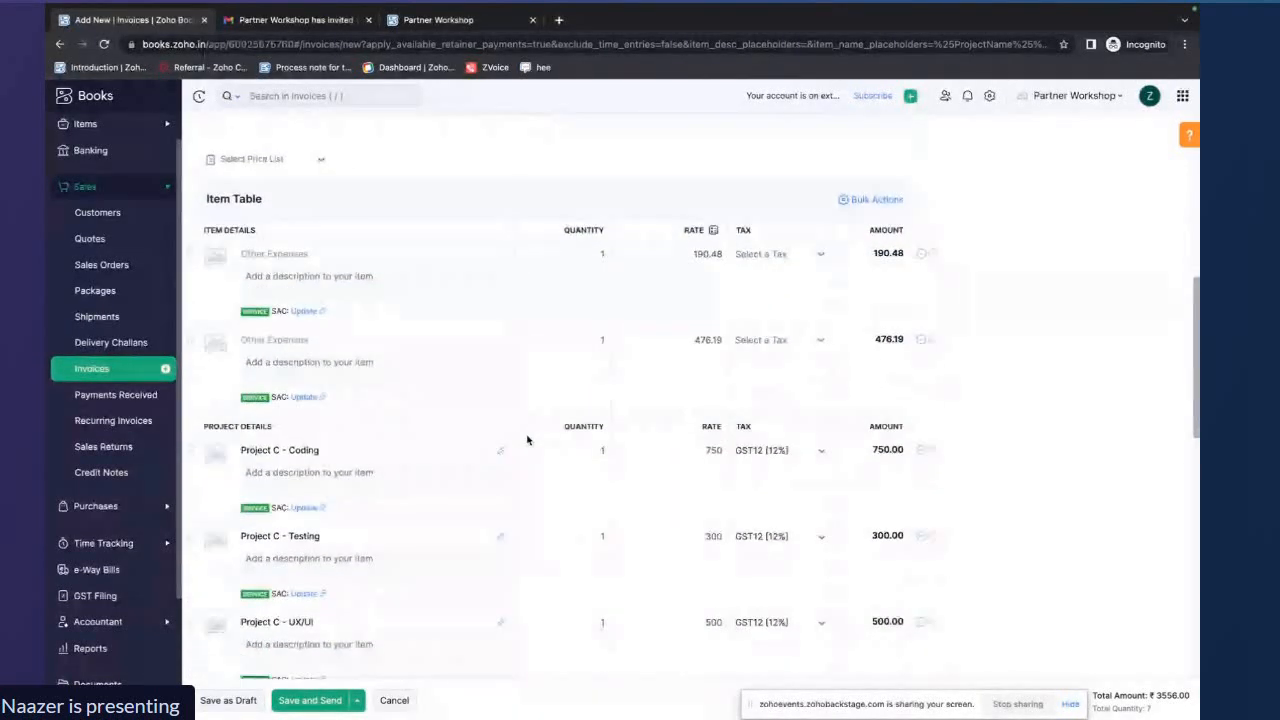
scroll(527, 440, down, 1)
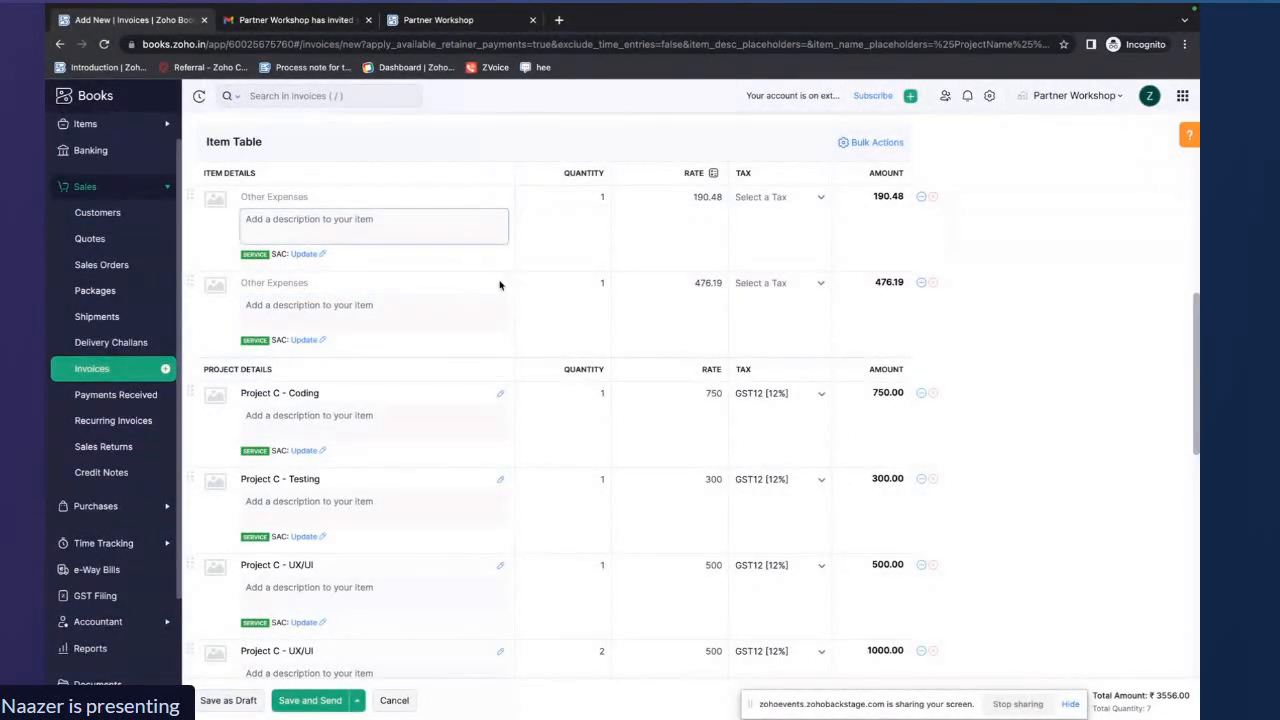
scroll(502, 276, down, 1)
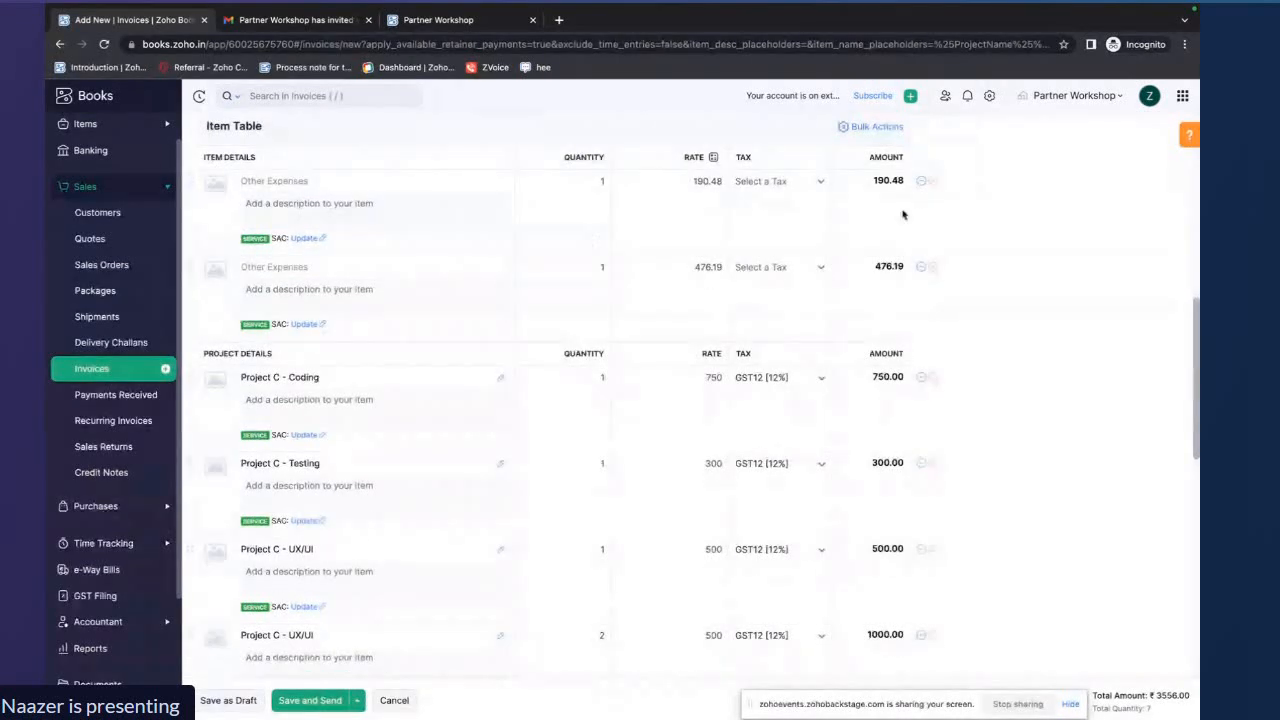
scroll(895, 243, down, 3)
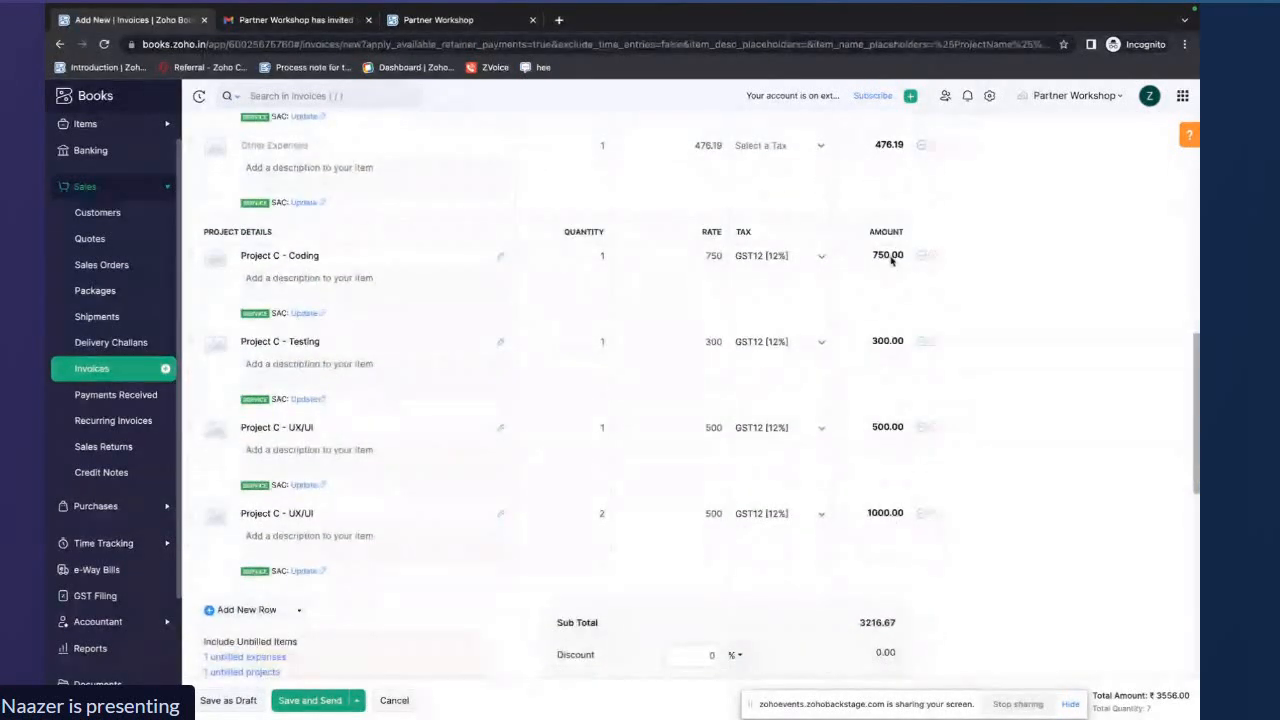
drag(204, 231, 318, 234)
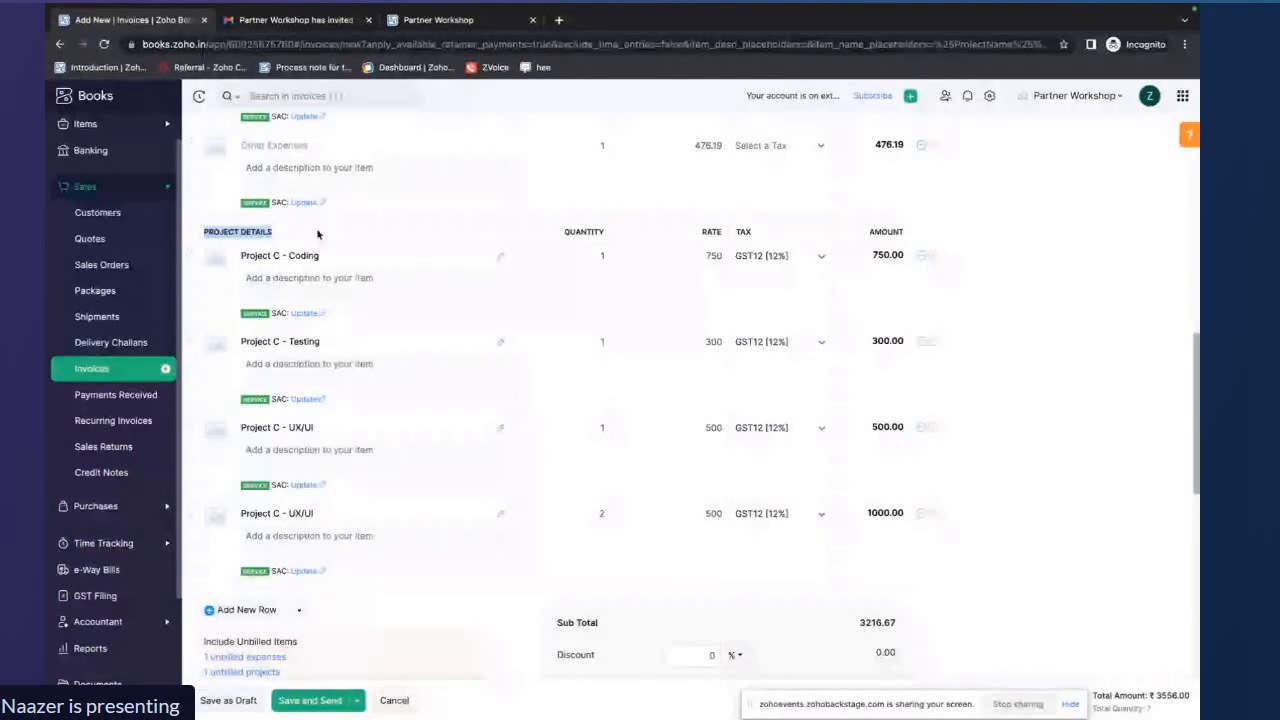
scroll(318, 234, down, 1)
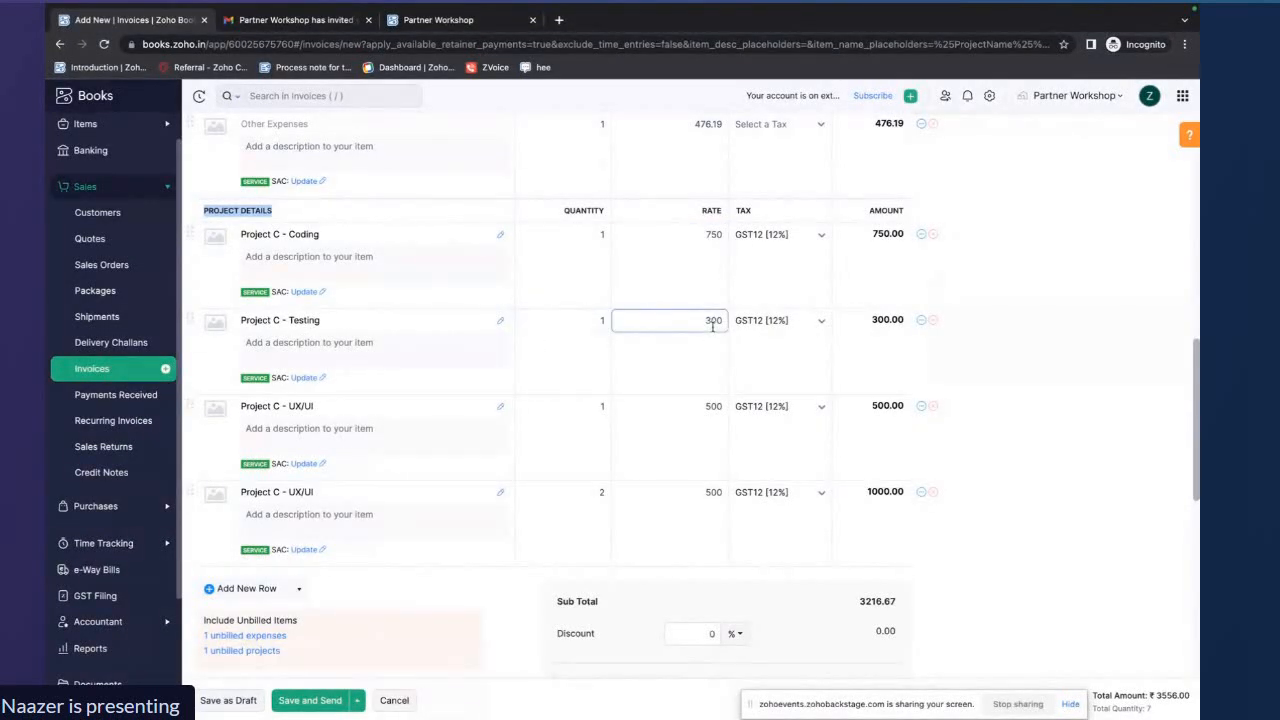
scroll(391, 513, down, 1)
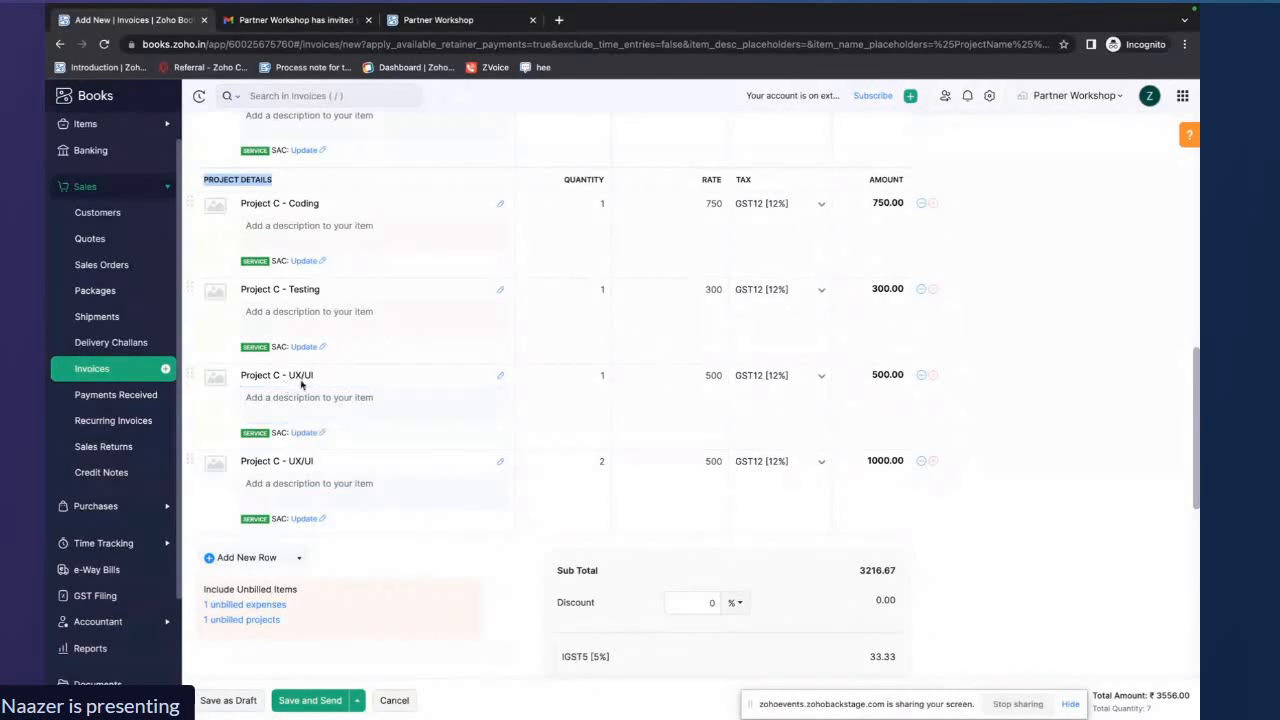
Review the invoice's project lines, then open the remaining unbilled expenses list and close it without adding any
click(706, 375)
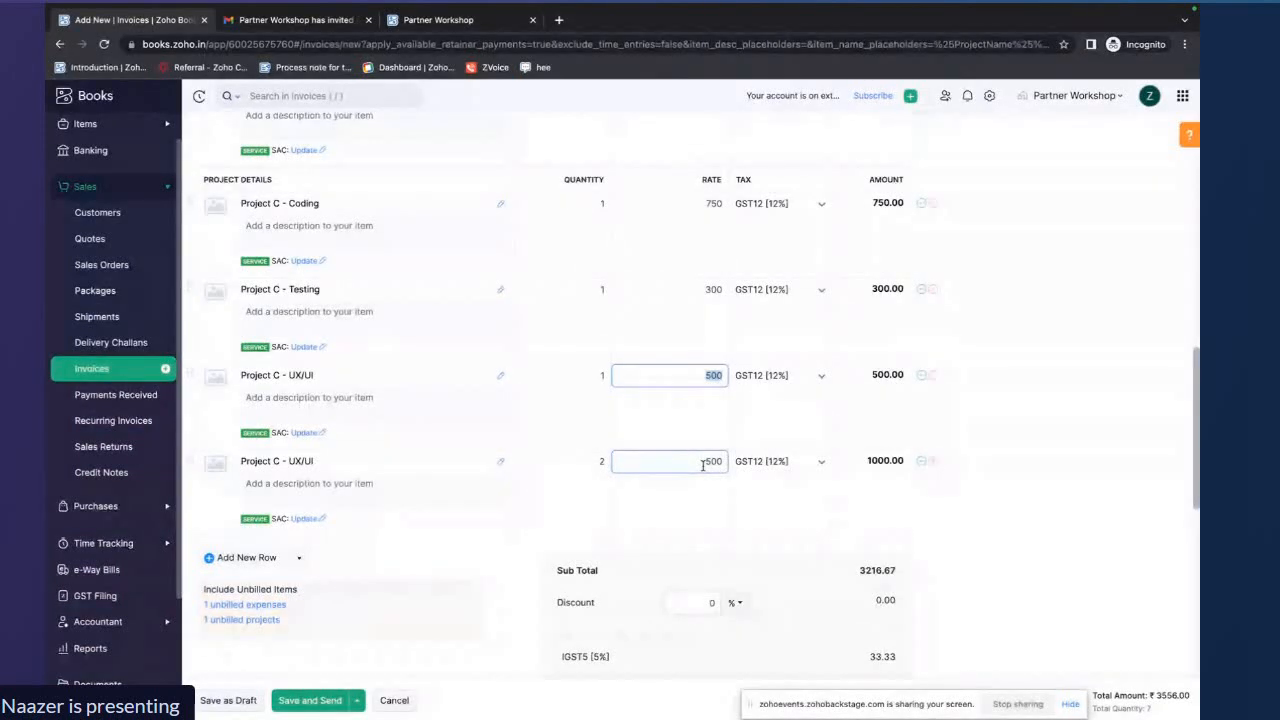
scroll(832, 333, down, 1)
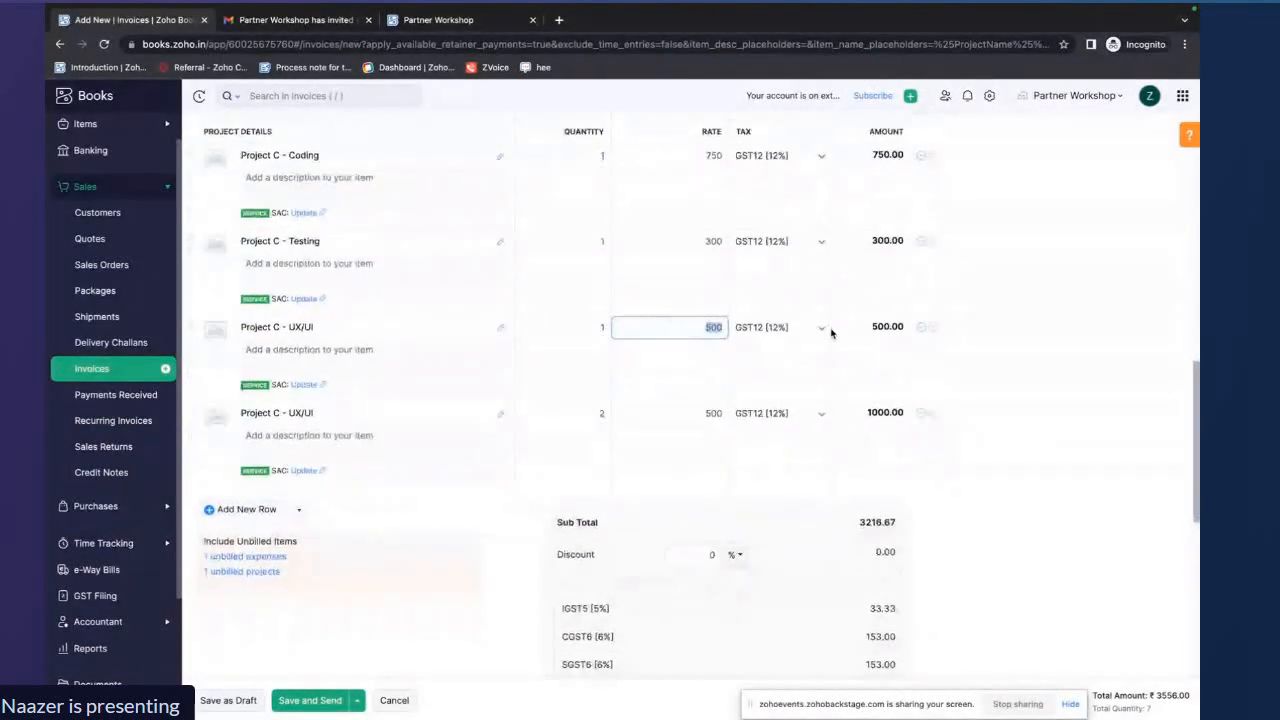
scroll(832, 334, up, 1)
scroll(832, 334, up, 1)
scroll(831, 333, down, 1)
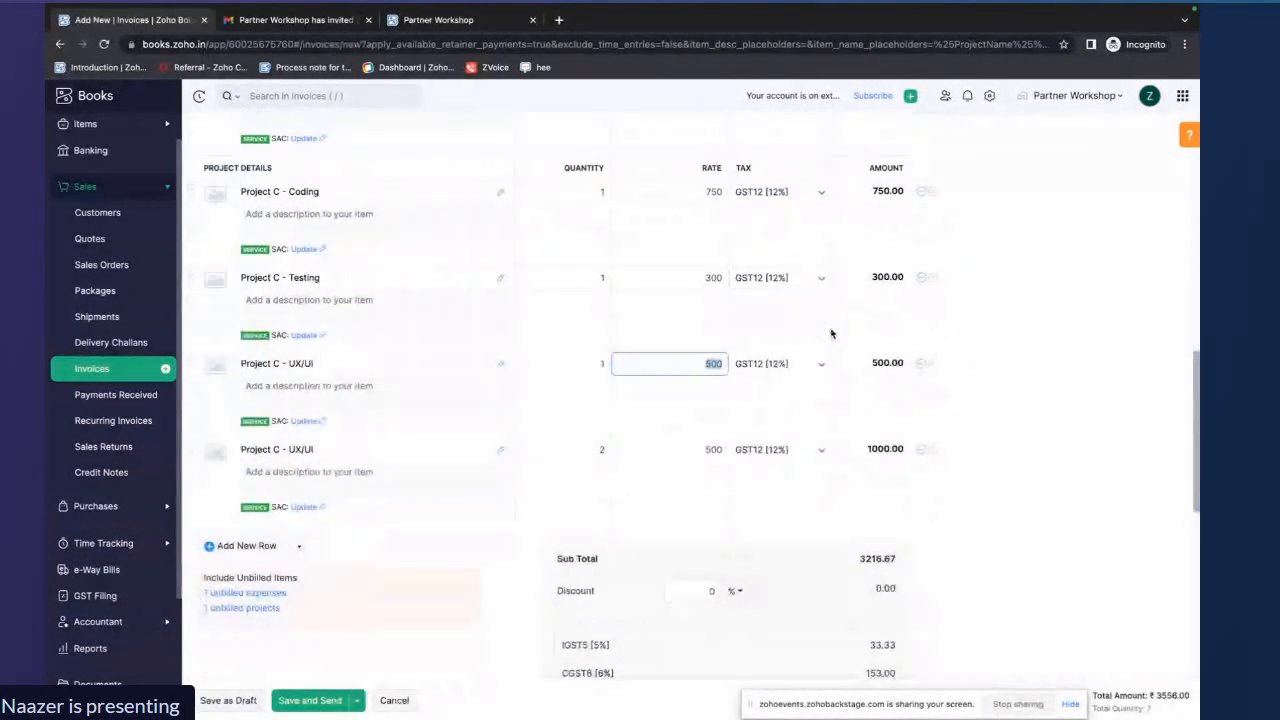
scroll(880, 445, down, 1)
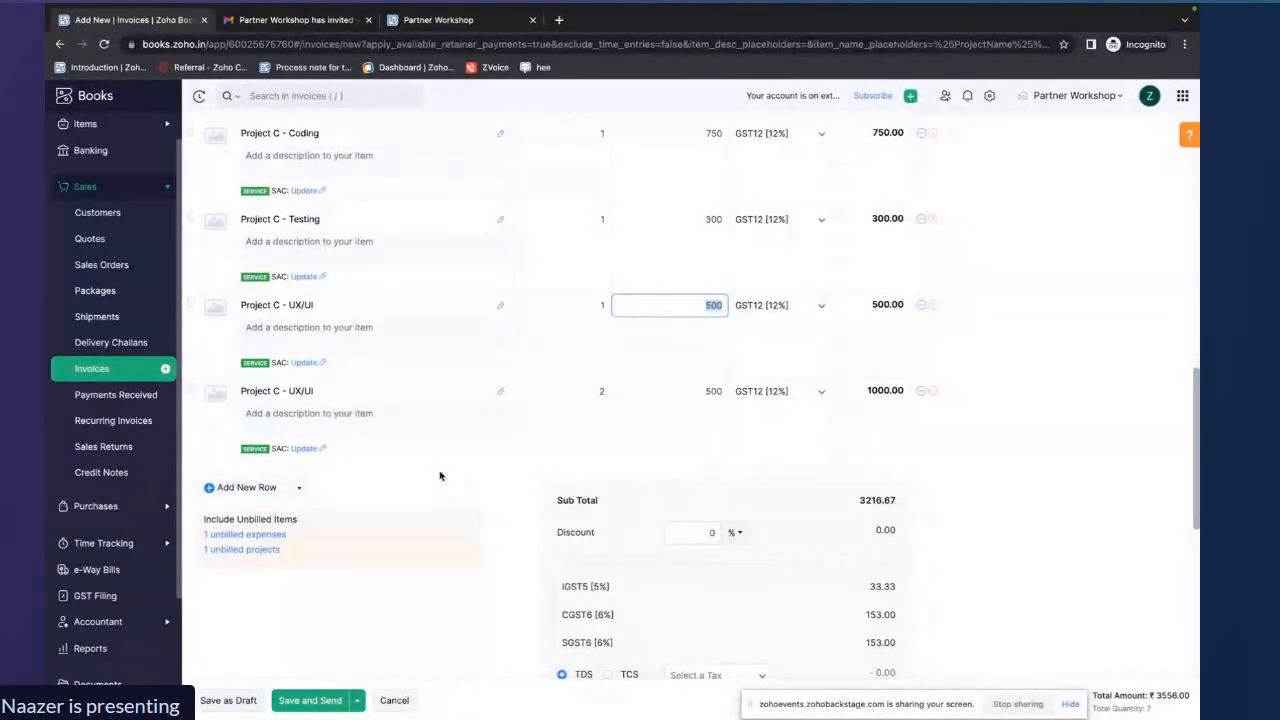
click(257, 536)
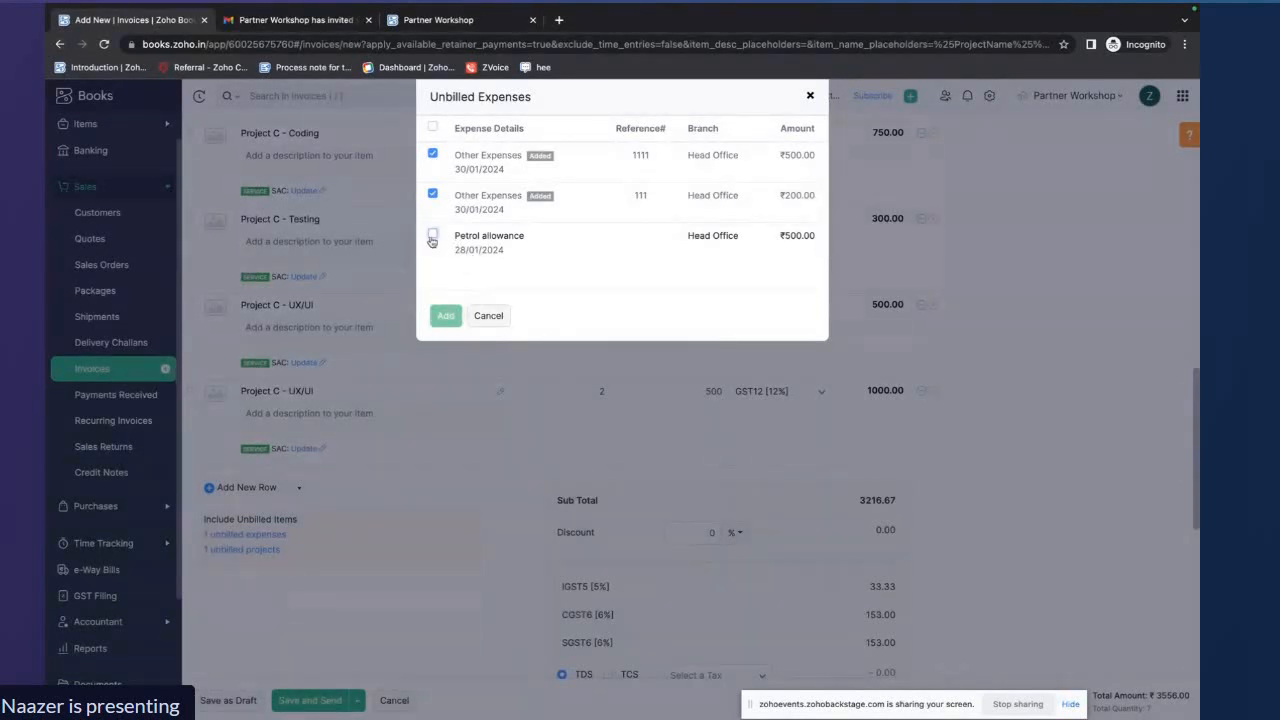
click(507, 322)
Review the invoice items and total, then try to save the invoice as a draft
scroll(452, 529, up, 2)
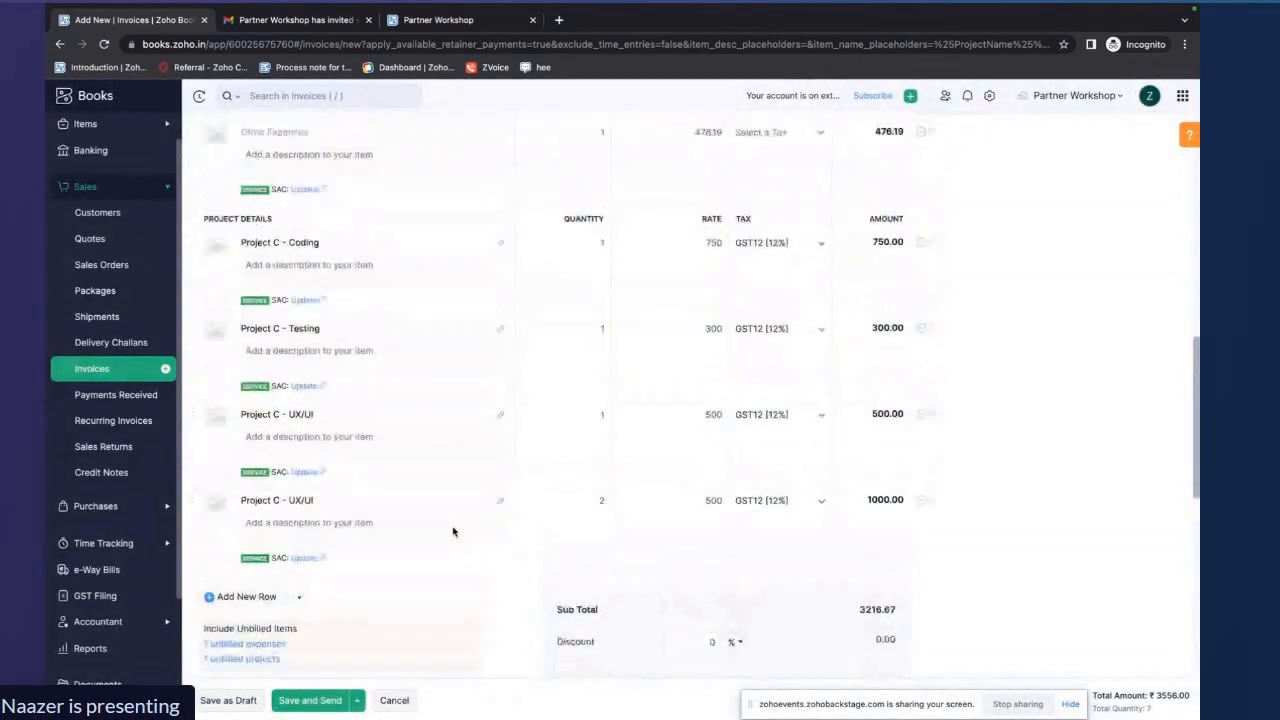
scroll(452, 531, up, 1)
scroll(713, 551, up, 4)
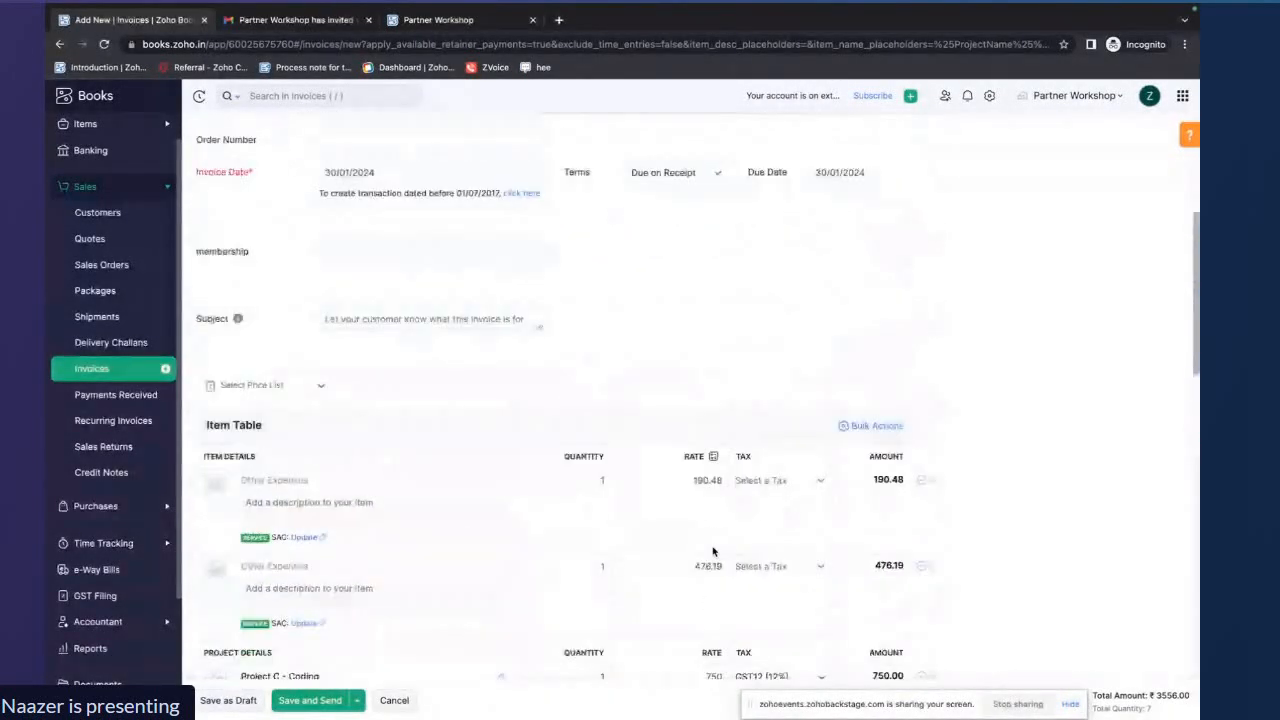
scroll(713, 551, down, 1)
scroll(713, 551, down, 5)
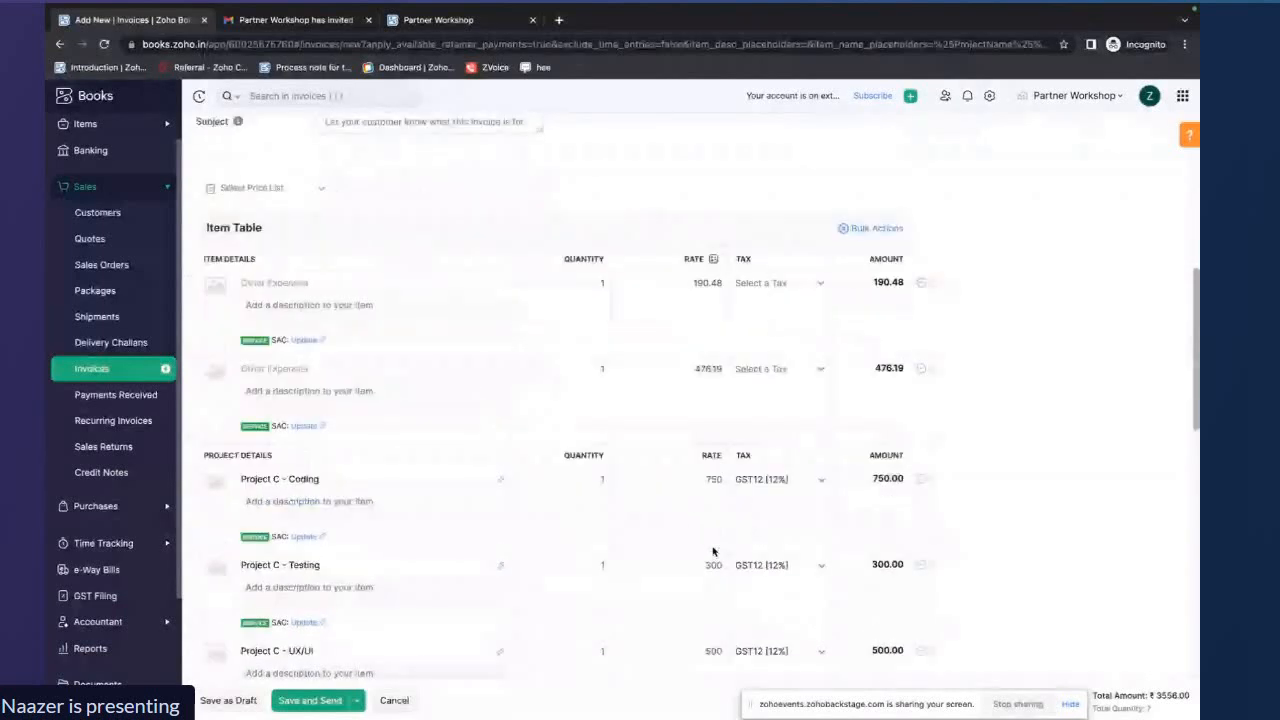
scroll(713, 551, down, 5)
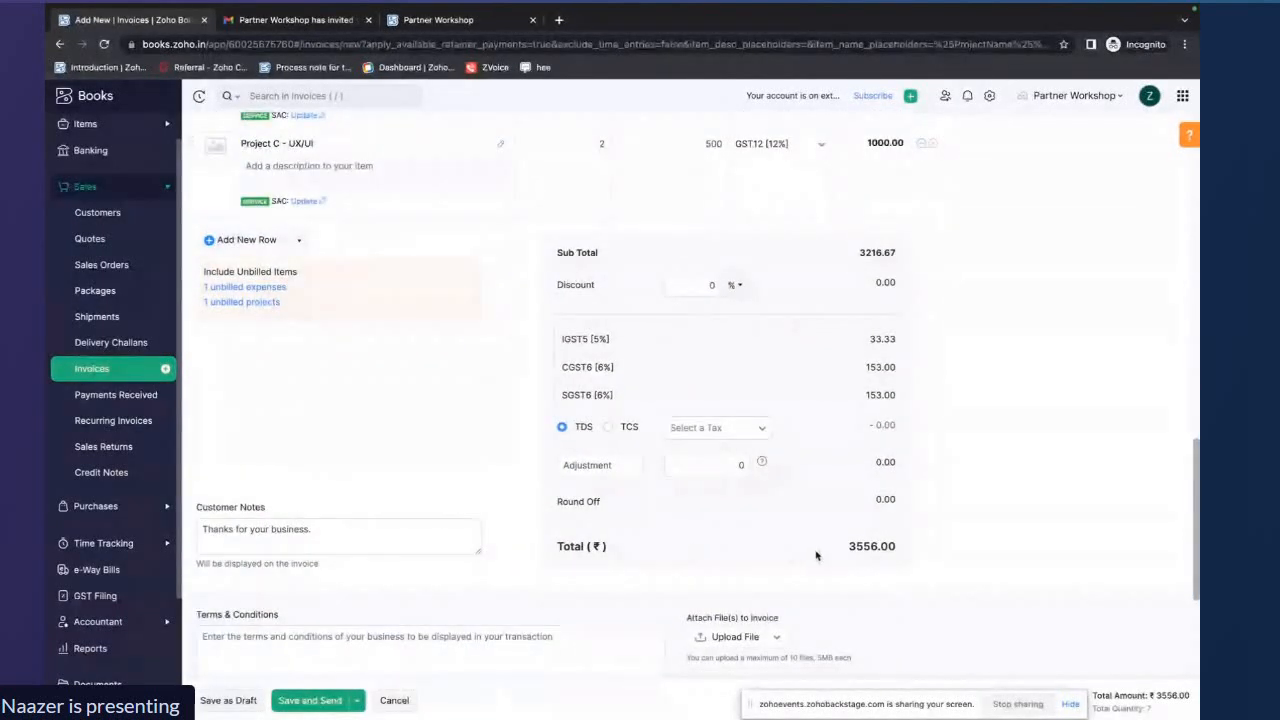
drag(849, 546, 896, 546)
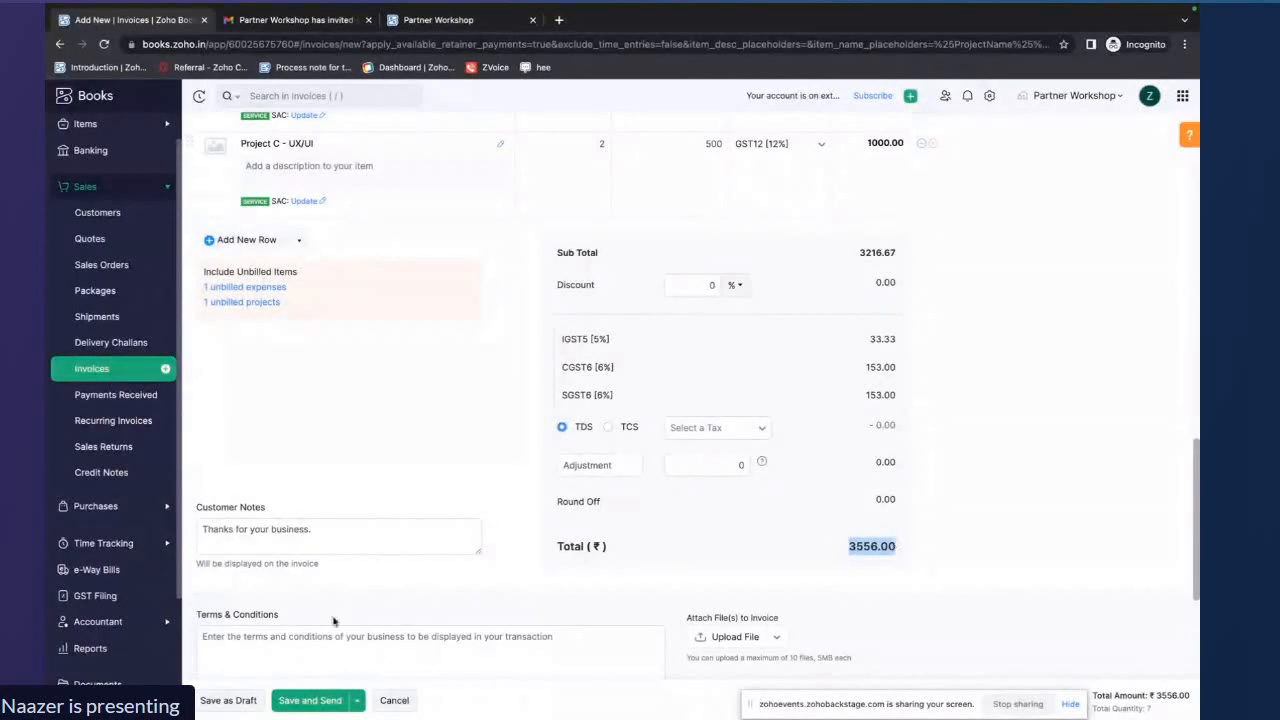
click(248, 700)
Set the SAC codes of the two Other Expenses lines to 128790 and 123425
scroll(361, 458, down, 3)
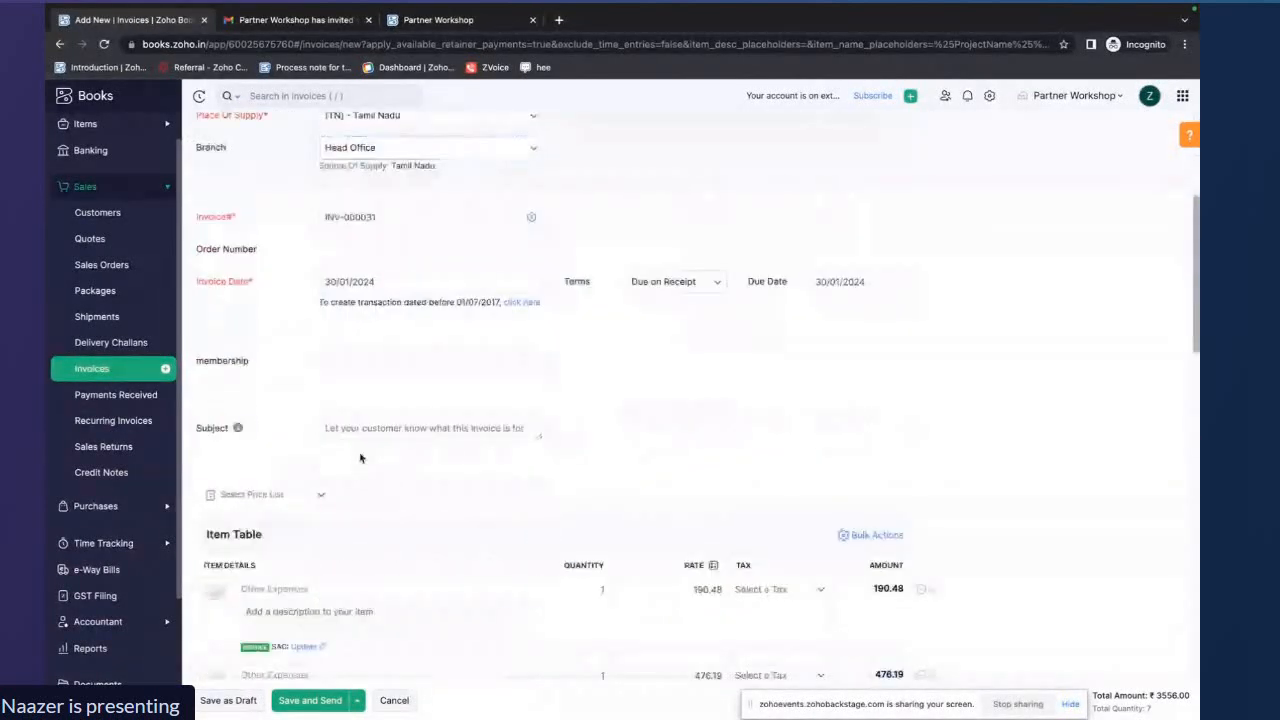
scroll(361, 458, up, 3)
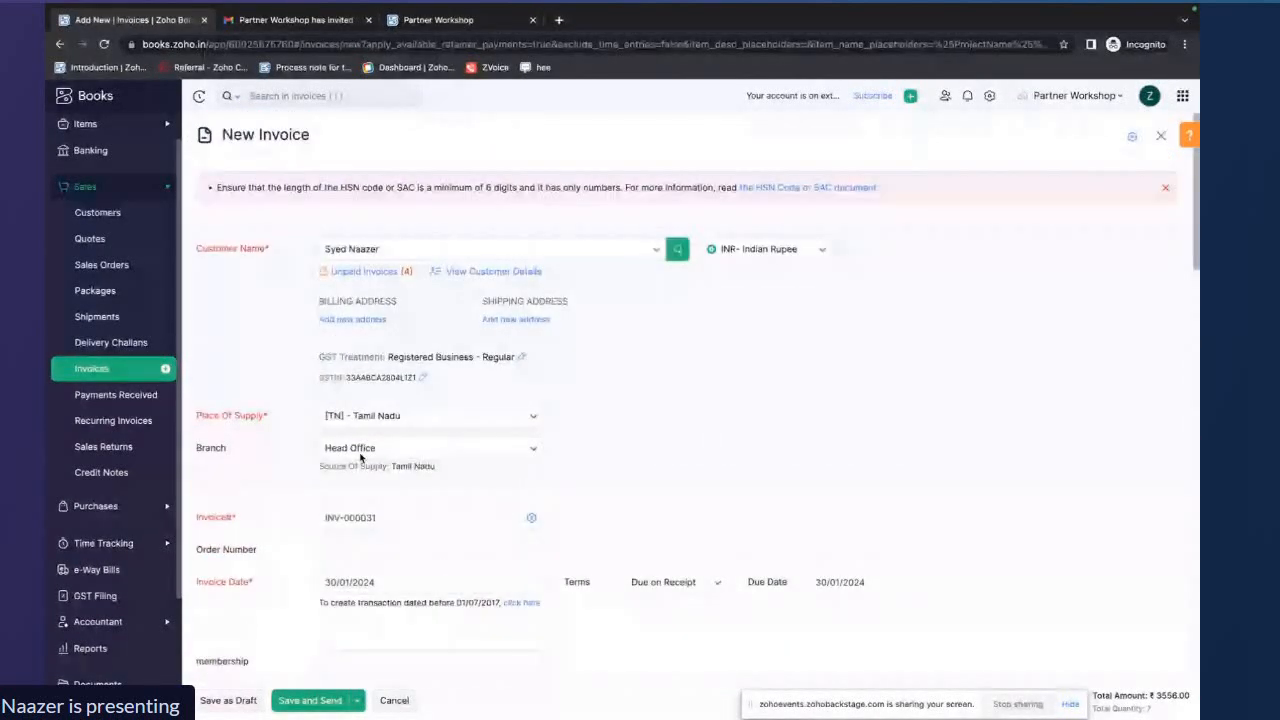
scroll(361, 458, down, 6)
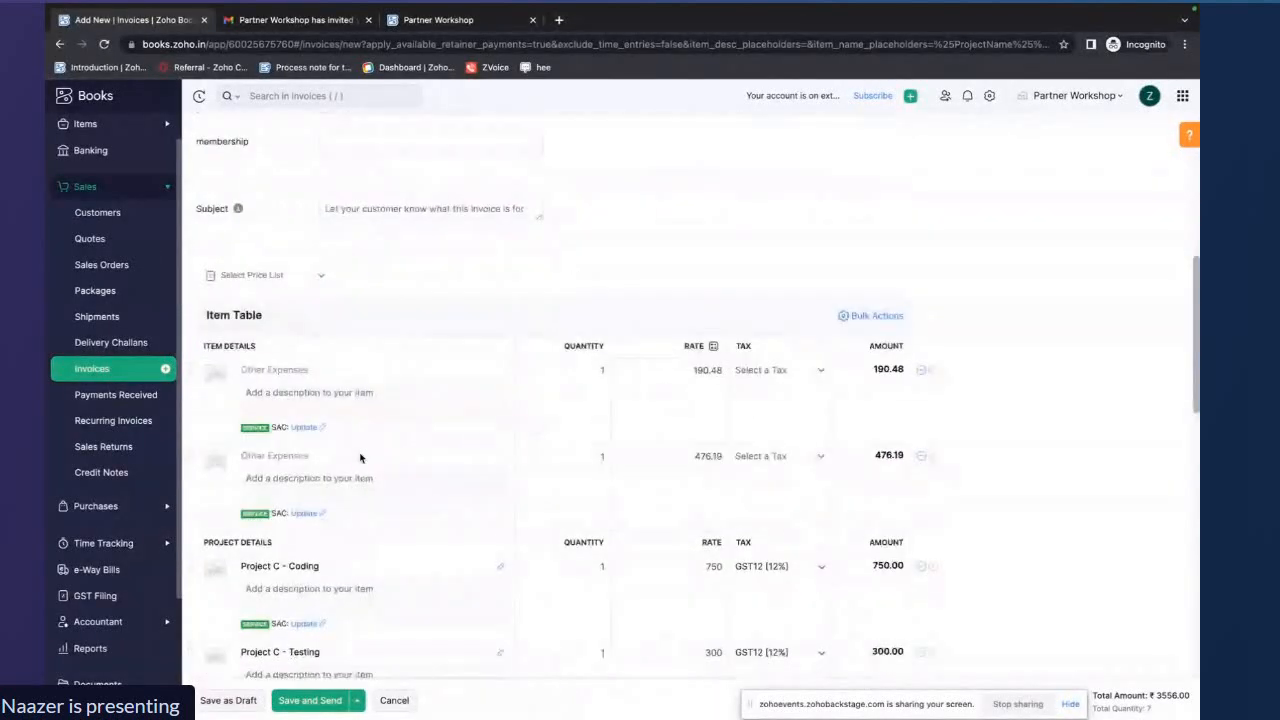
click(303, 387)
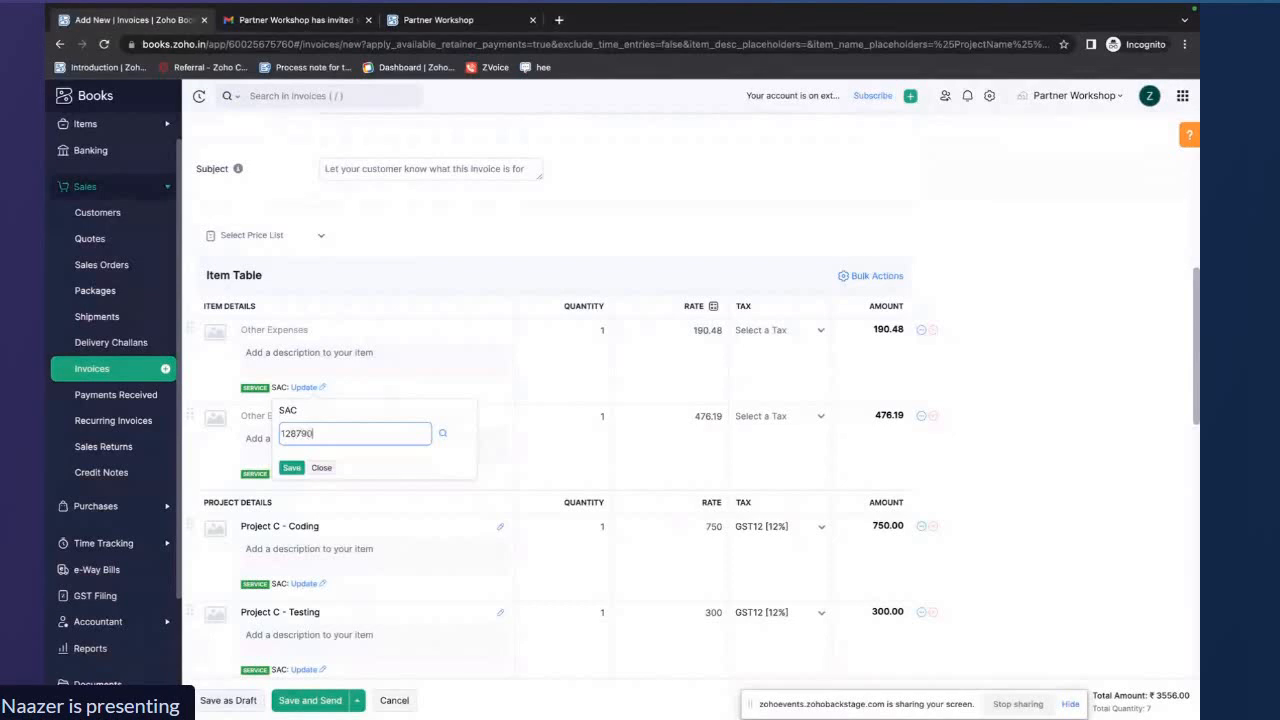
click(291, 467)
click(305, 473)
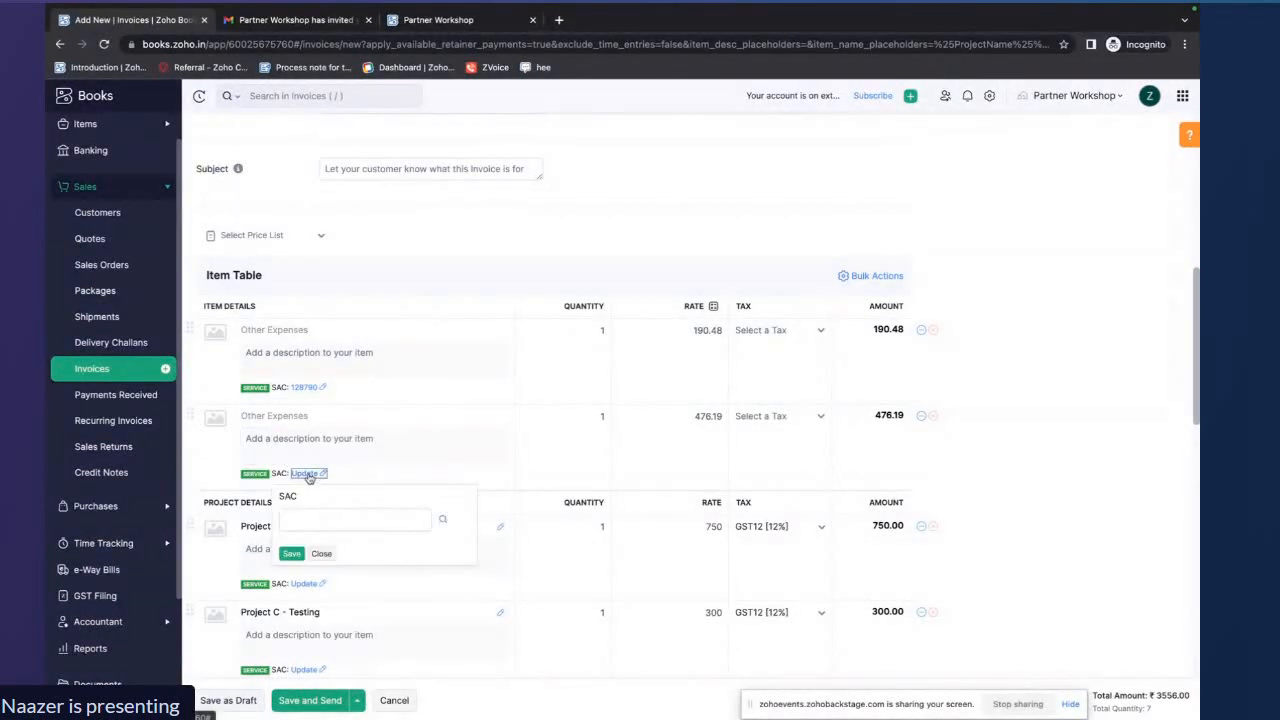
click(297, 518)
text(123425)
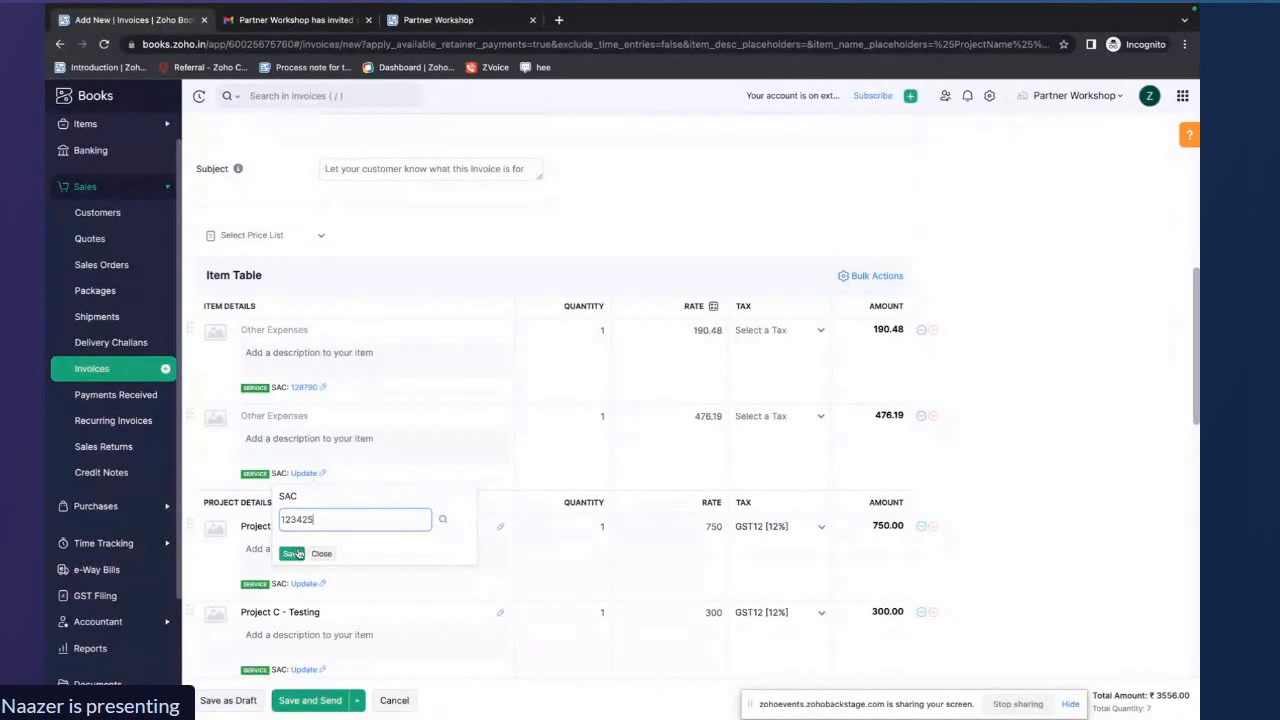
click(297, 553)
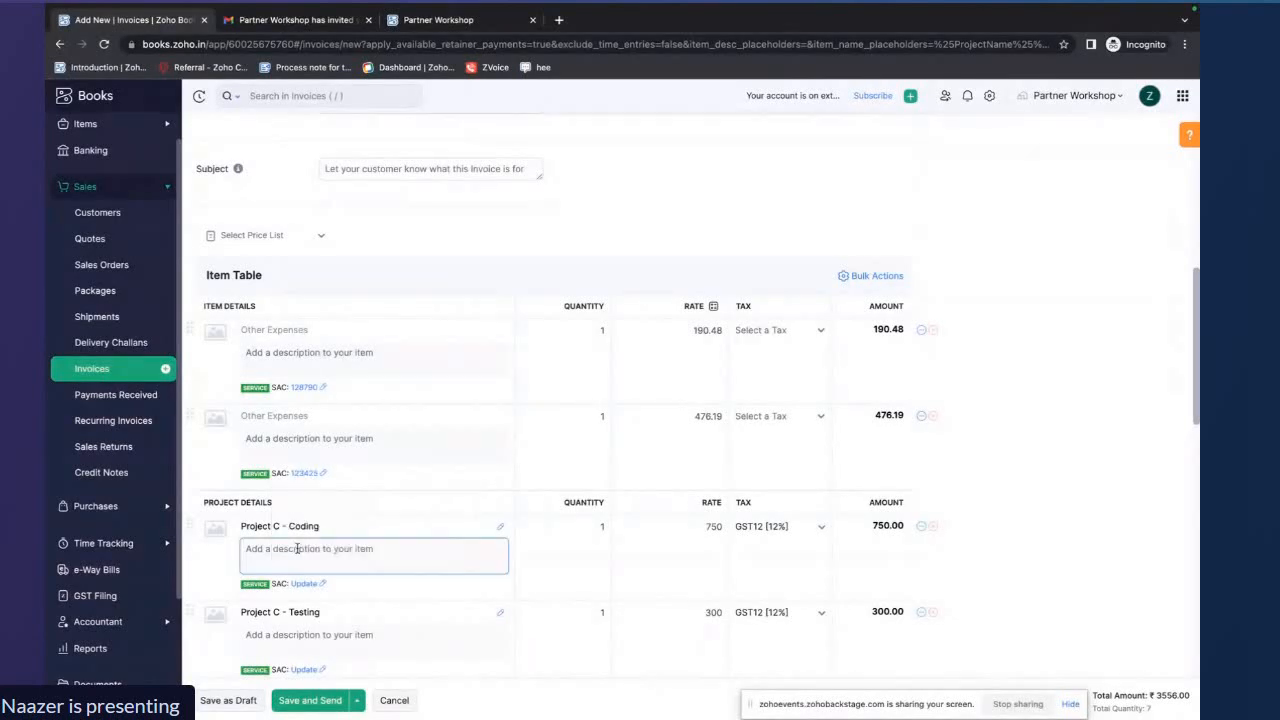
Set the SAC code of the Project C - Coding line to 378167
scroll(440, 440, down, 1)
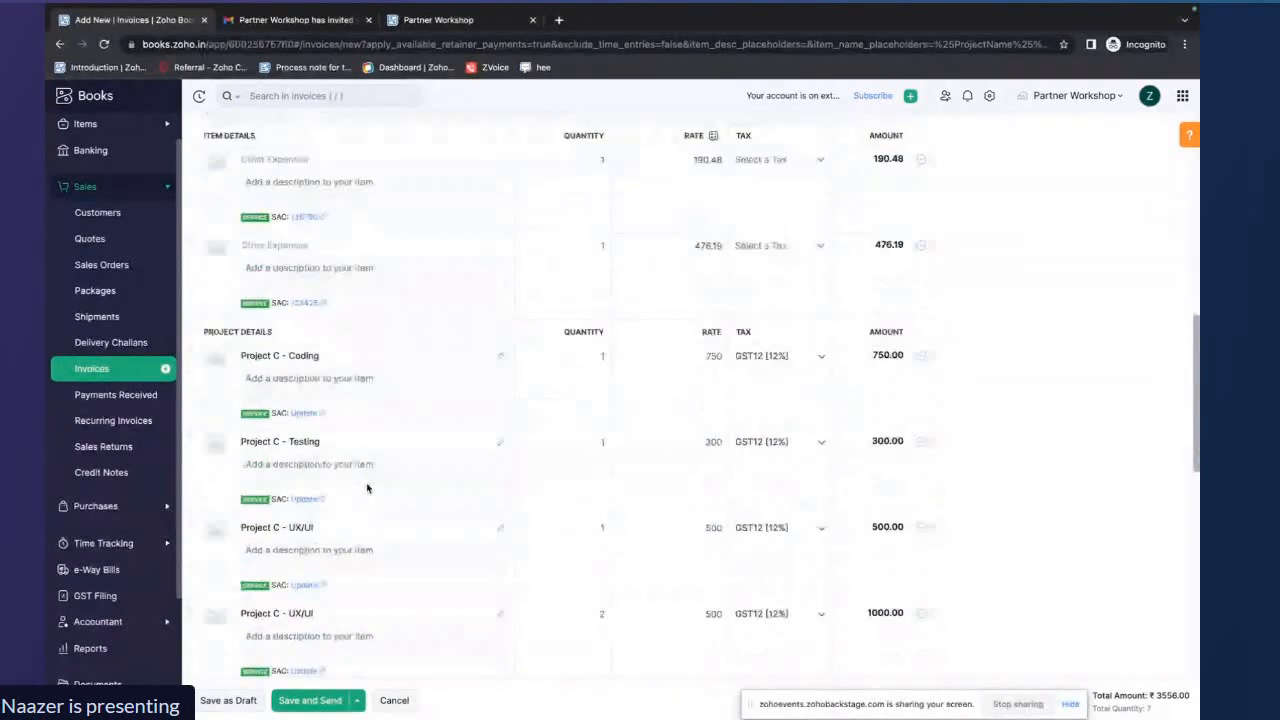
scroll(350, 440, down, 2)
click(315, 358)
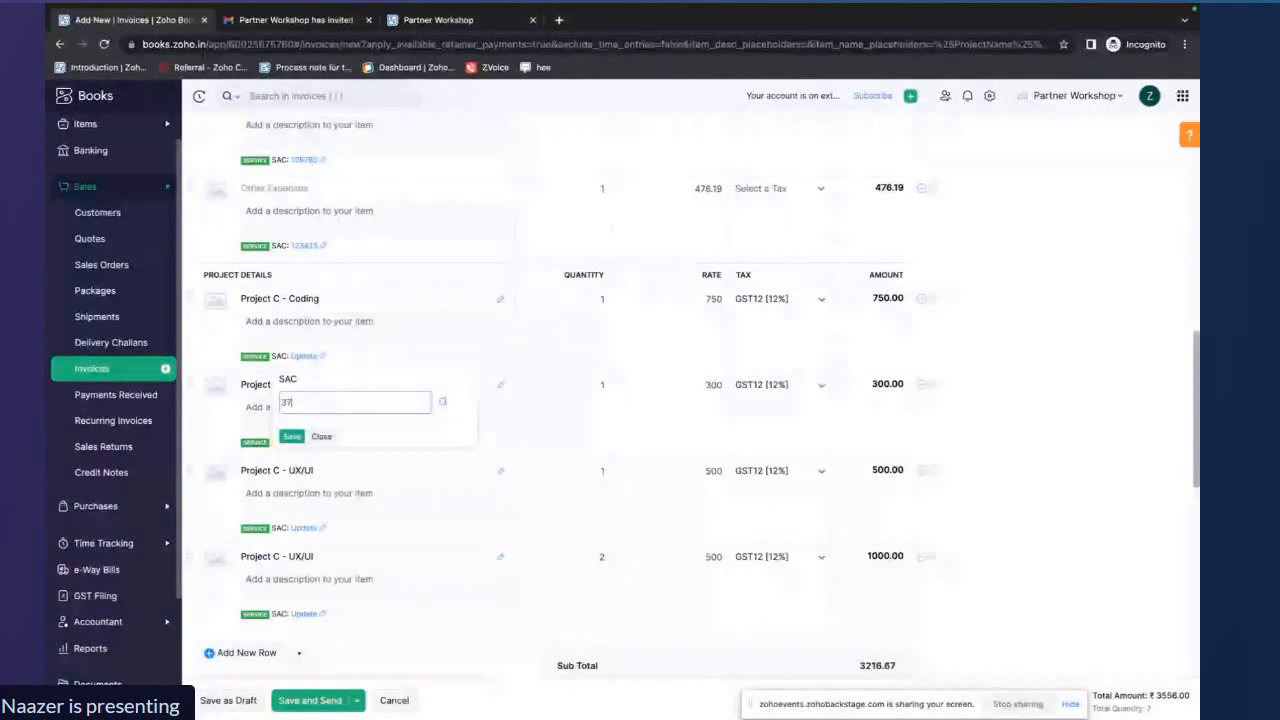
text(378167)
click(292, 437)
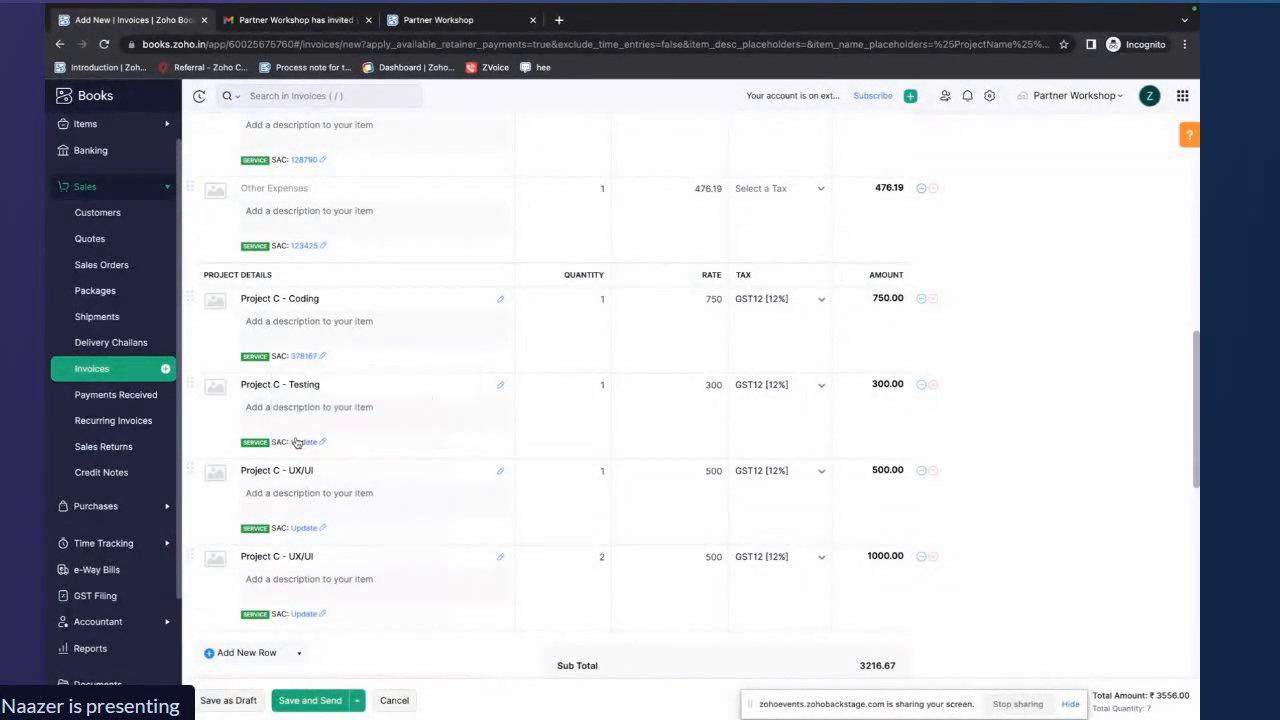
Set the SAC codes of the Project C - Testing line and first UX/UI line to 241351 and 231908
click(302, 442)
text(241351)
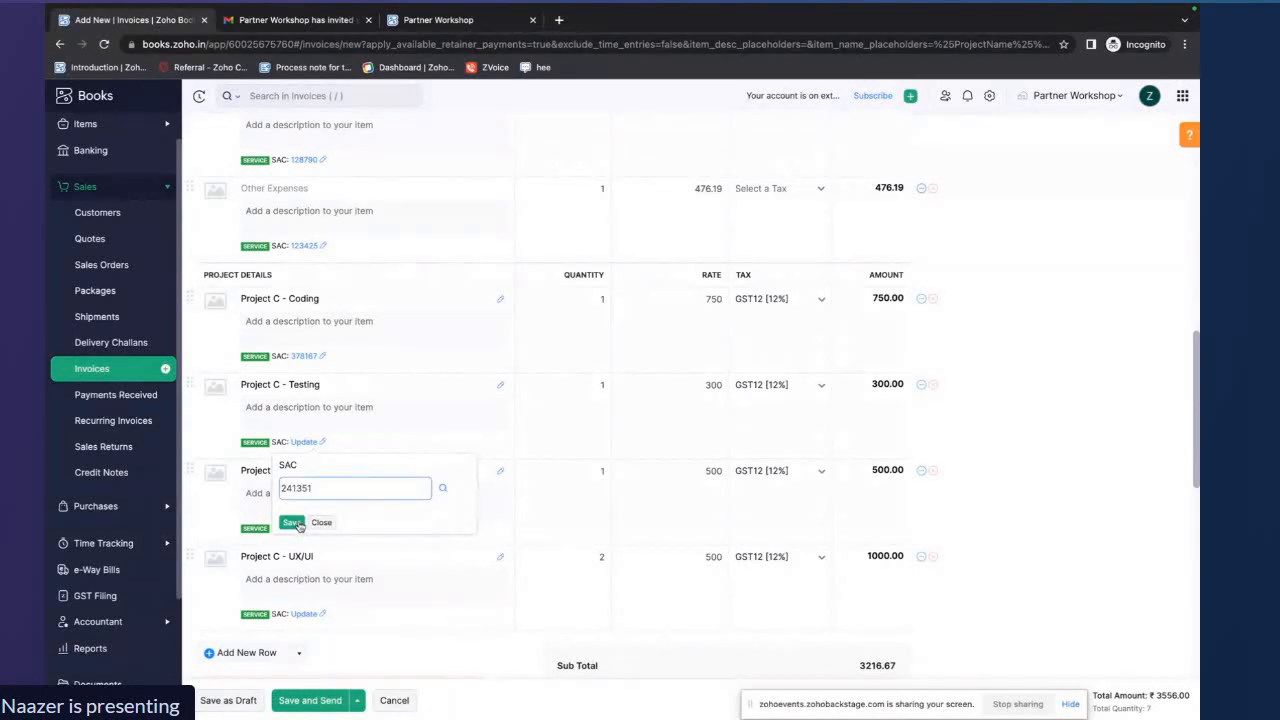
click(297, 524)
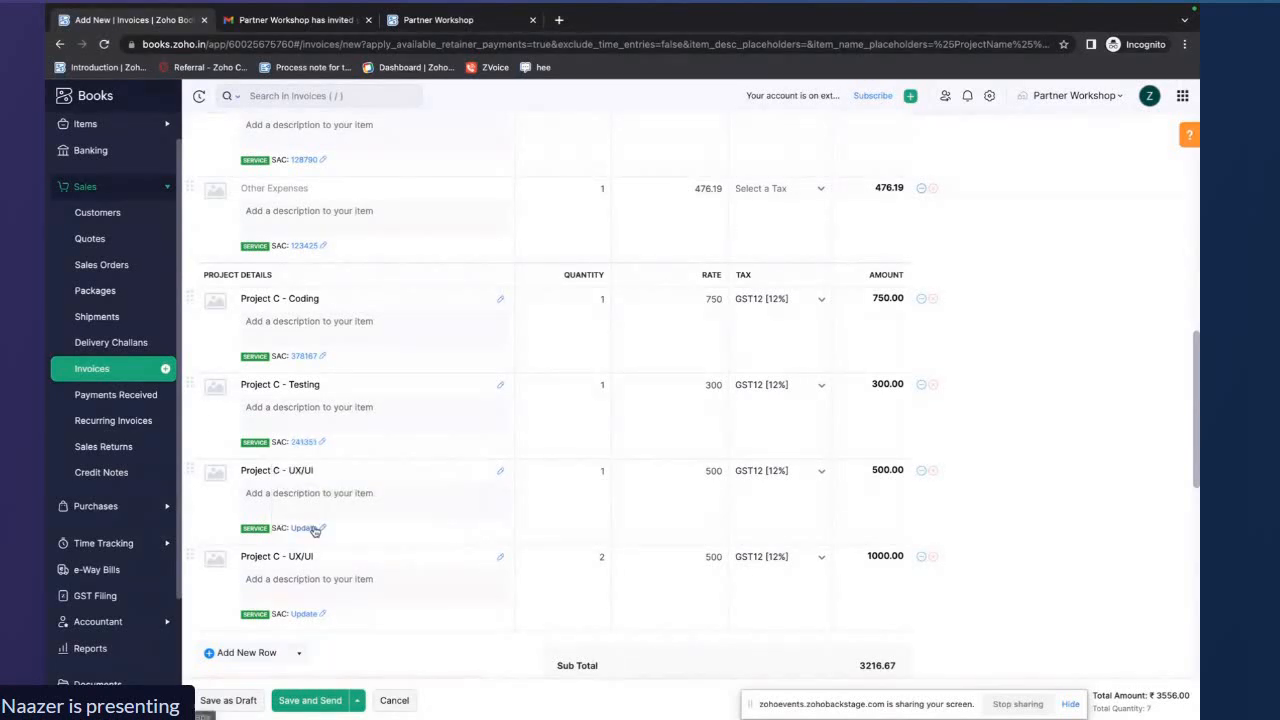
click(304, 528)
click(313, 570)
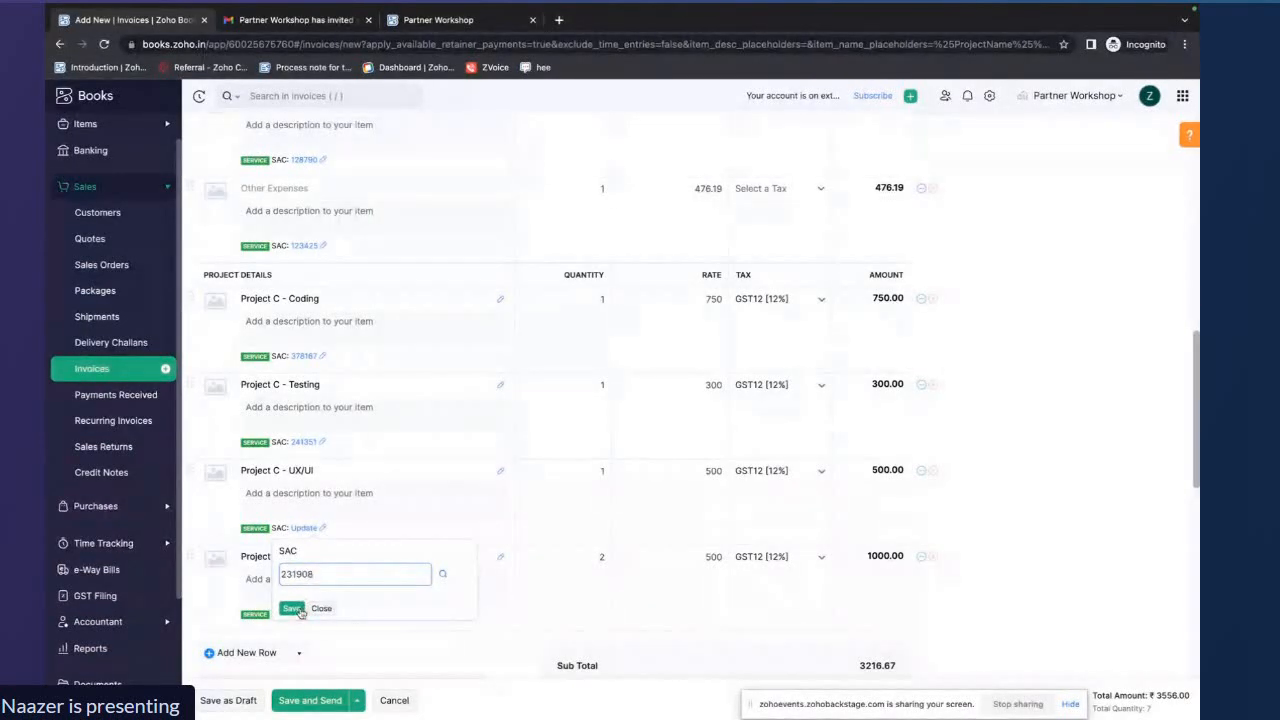
click(292, 609)
Search the SAC finder for mobile and apply code 998413 to the Project C - Coding line
click(304, 614)
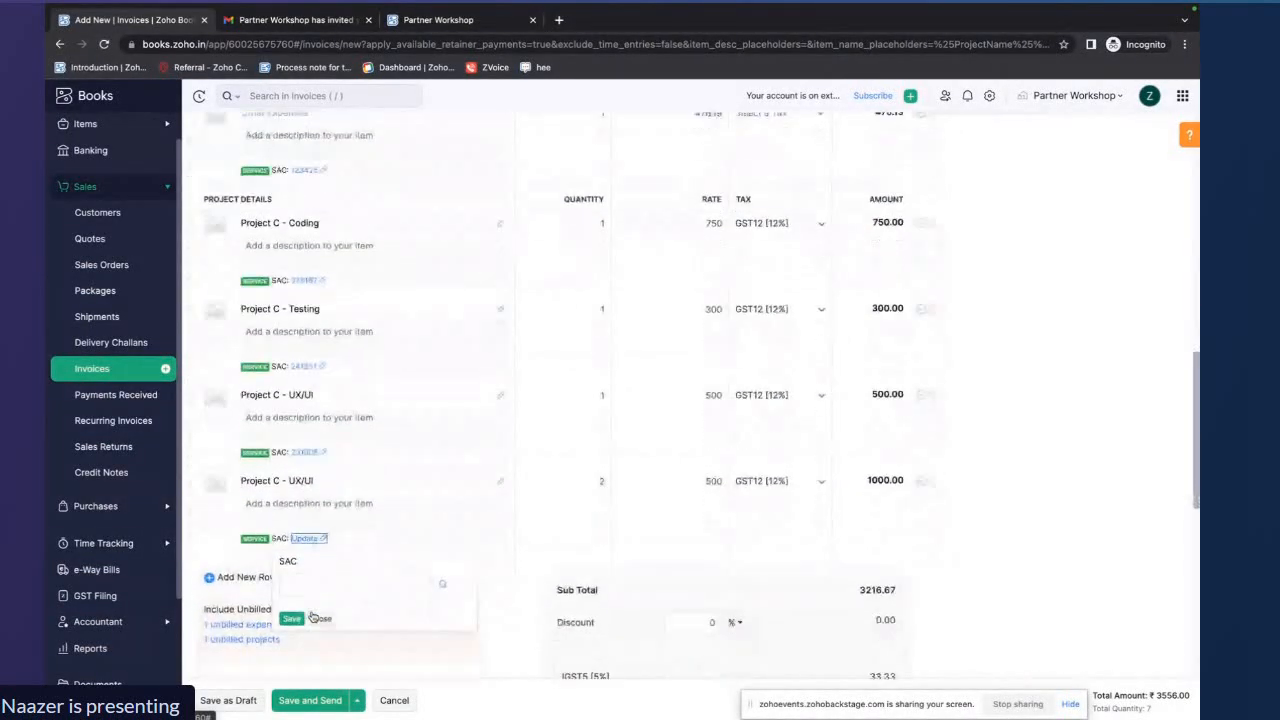
click(445, 568)
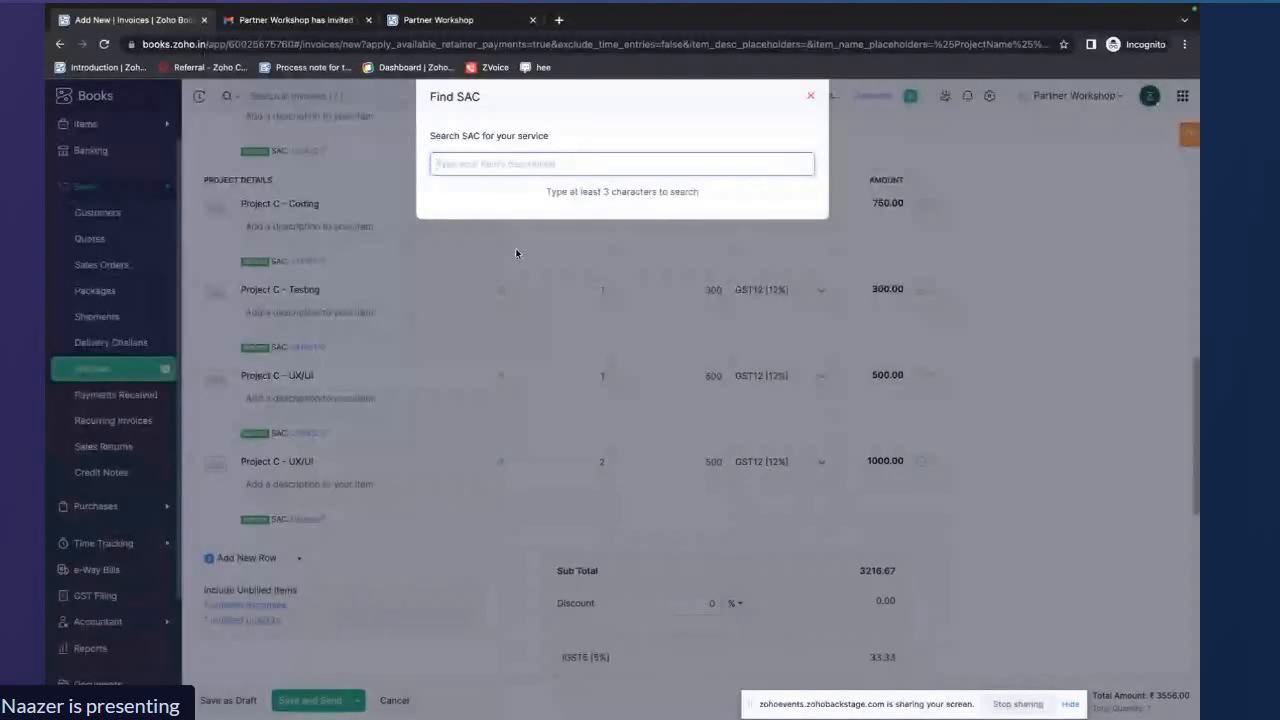
text(c)
key(BackSpace)
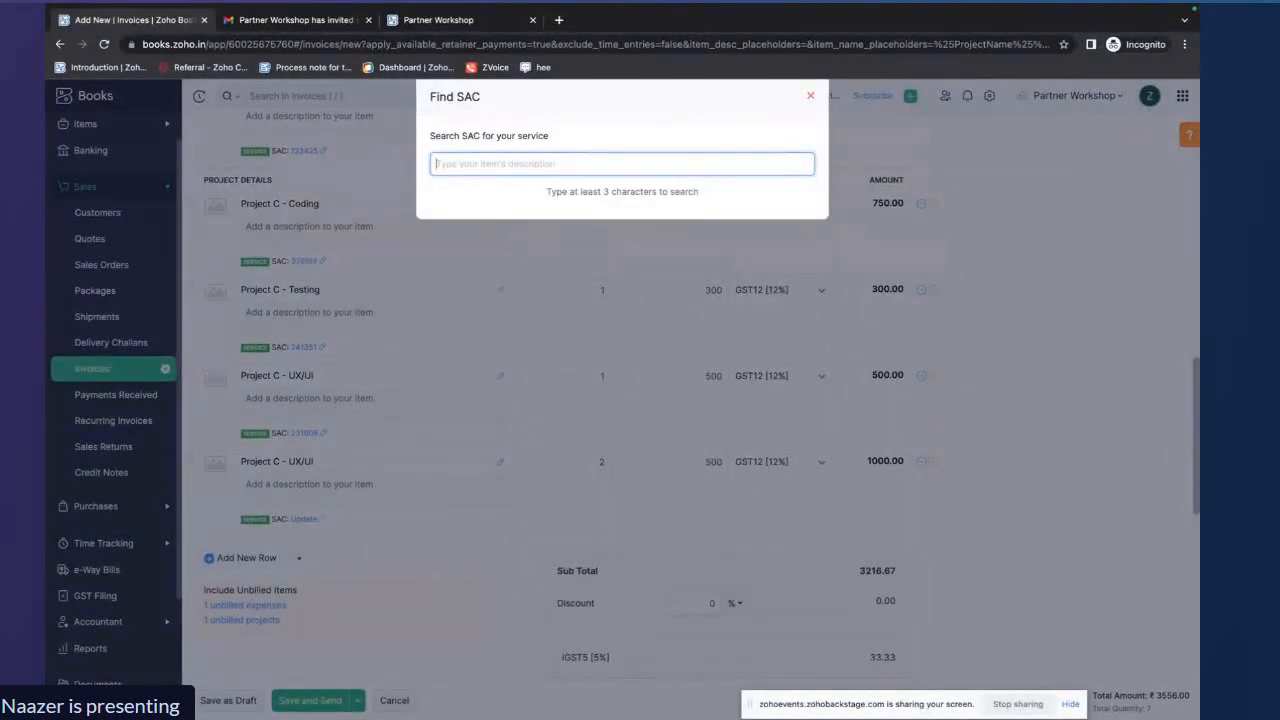
text(mobile)
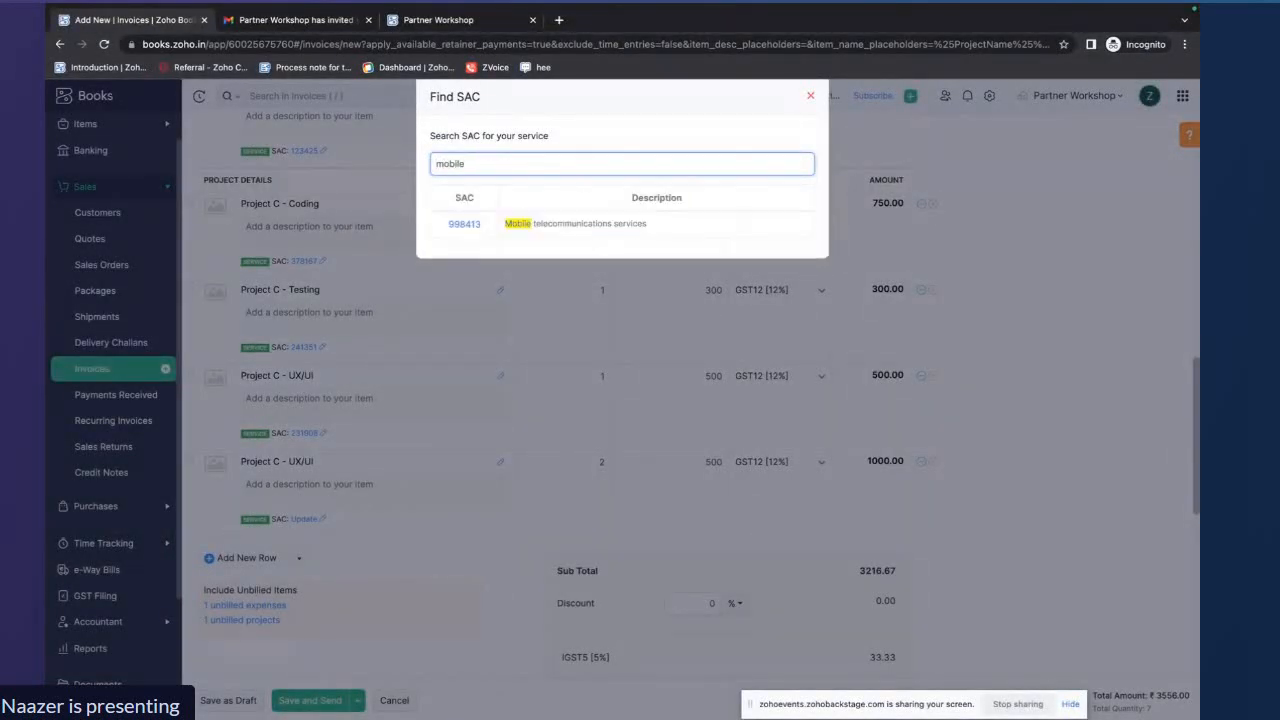
click(462, 224)
Set the SAC code of the second Project C - UX/UI line to 213452
click(304, 519)
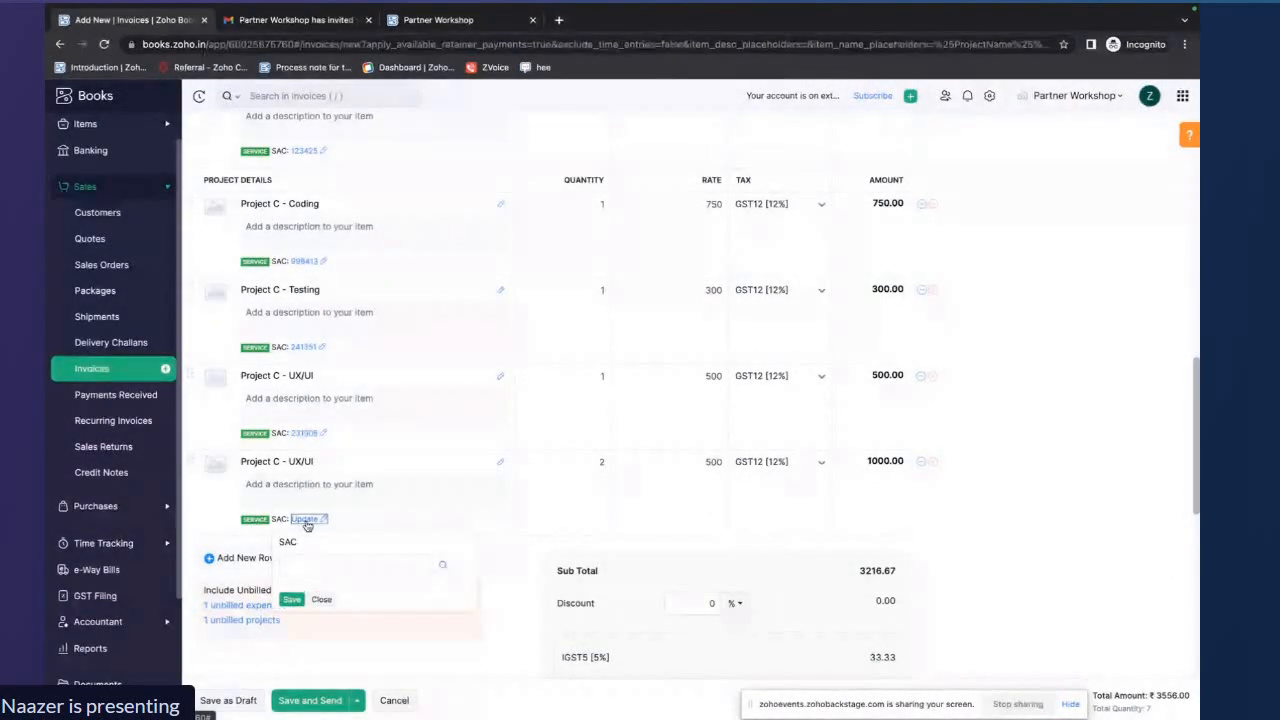
click(315, 563)
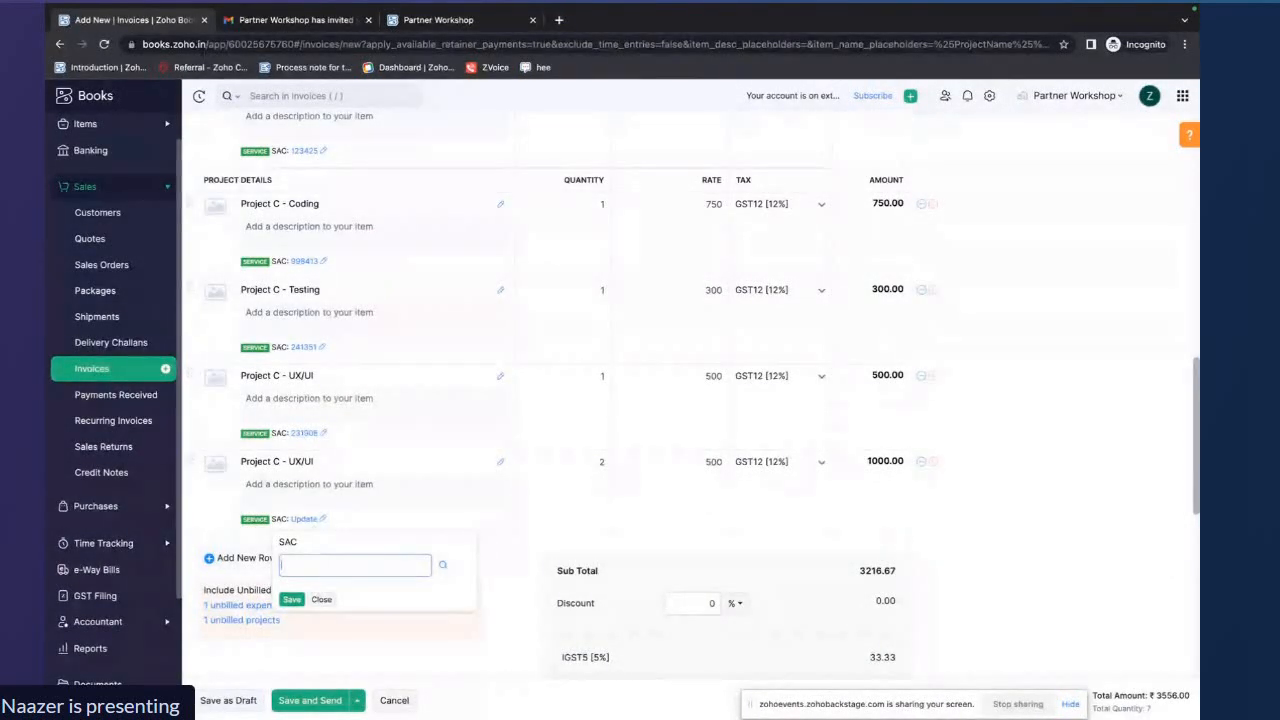
text(213452)
click(292, 600)
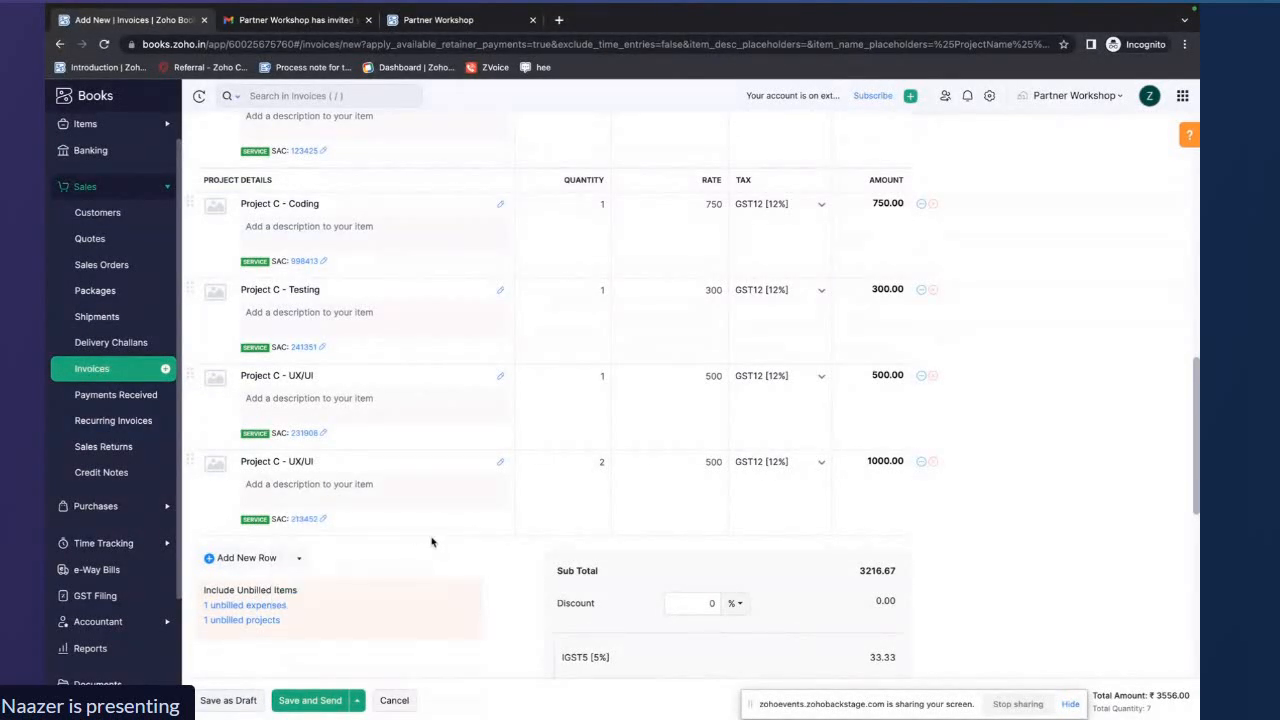
Try again to save the invoice as a draft and scroll through the form
scroll(432, 526, up, 5)
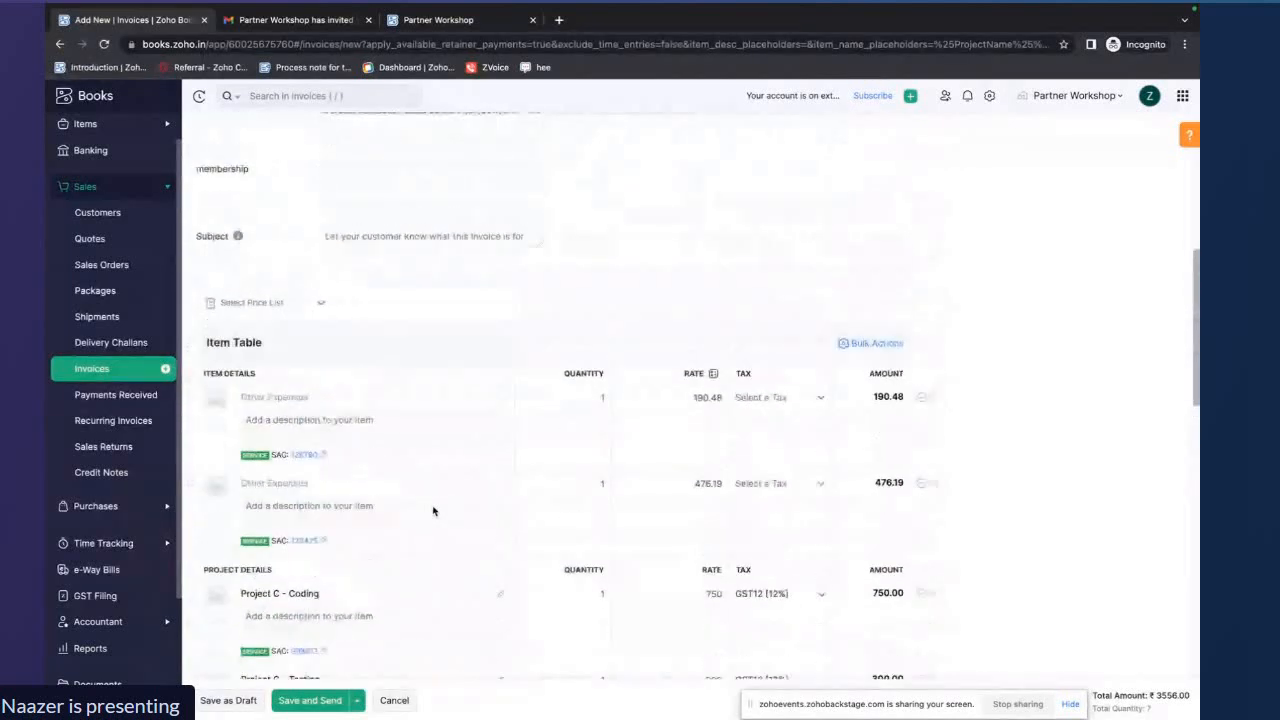
scroll(433, 511, up, 5)
scroll(433, 511, down, 6)
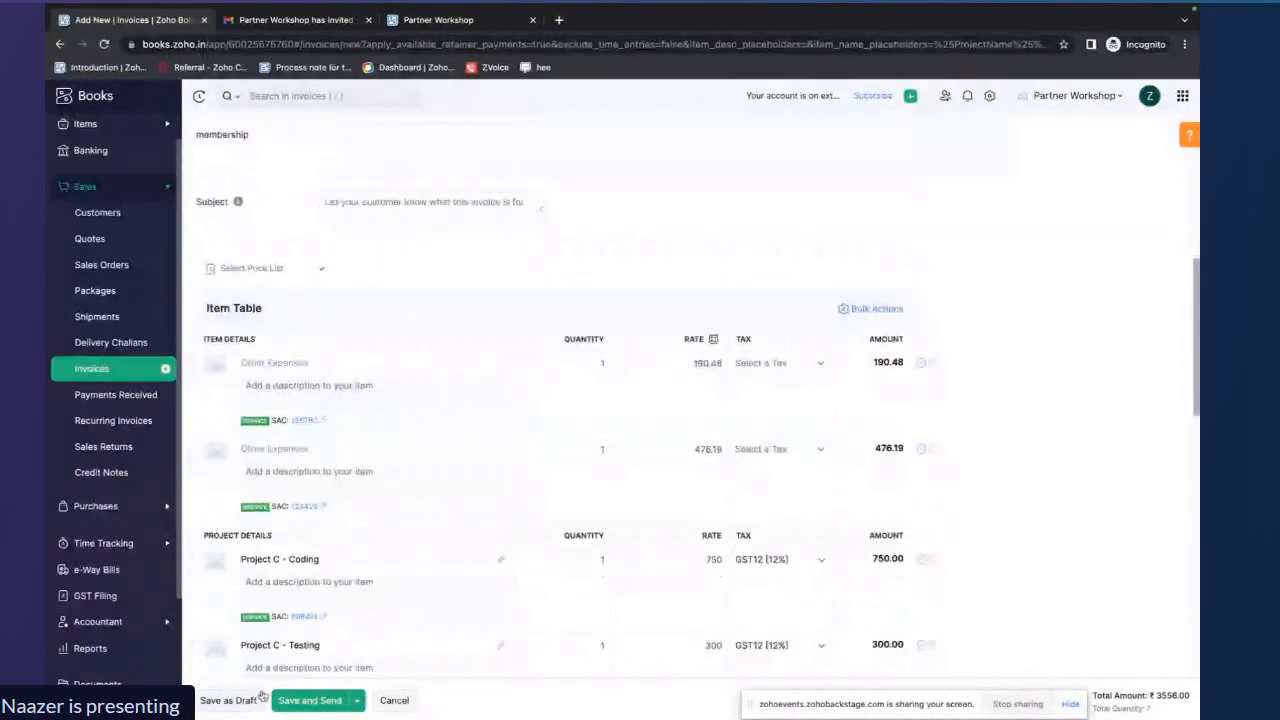
click(238, 702)
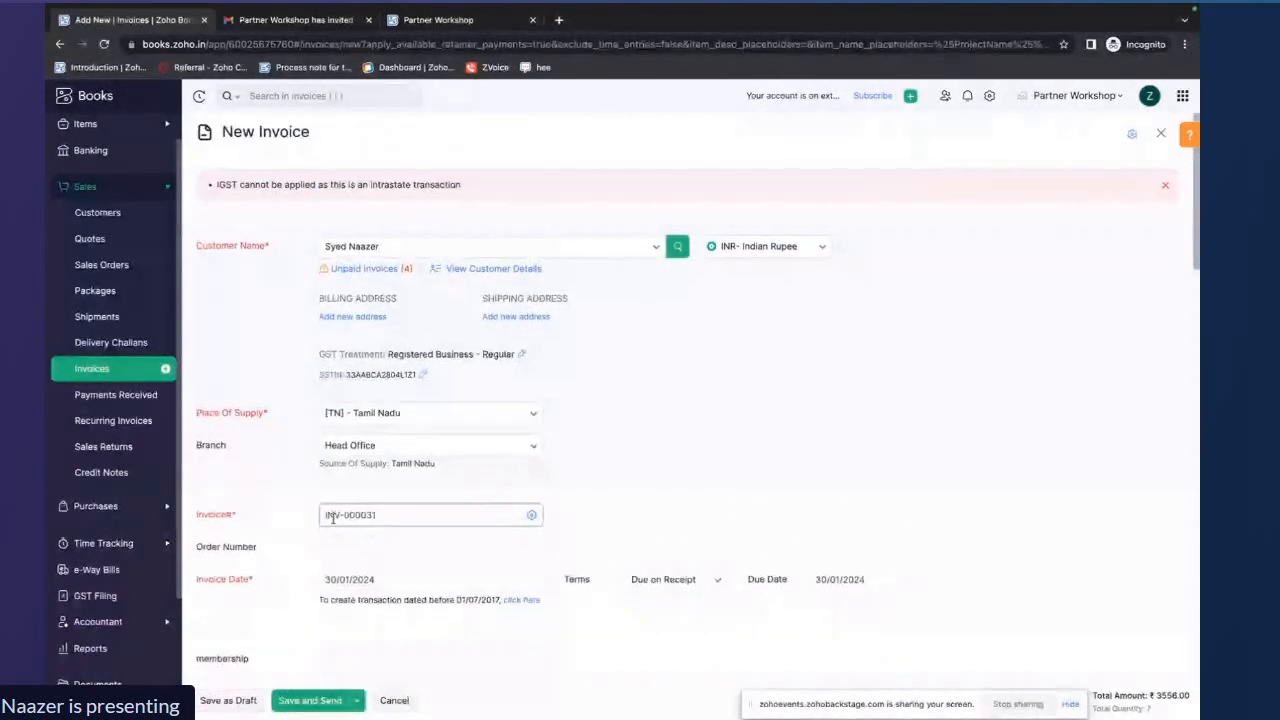
scroll(333, 518, down, 4)
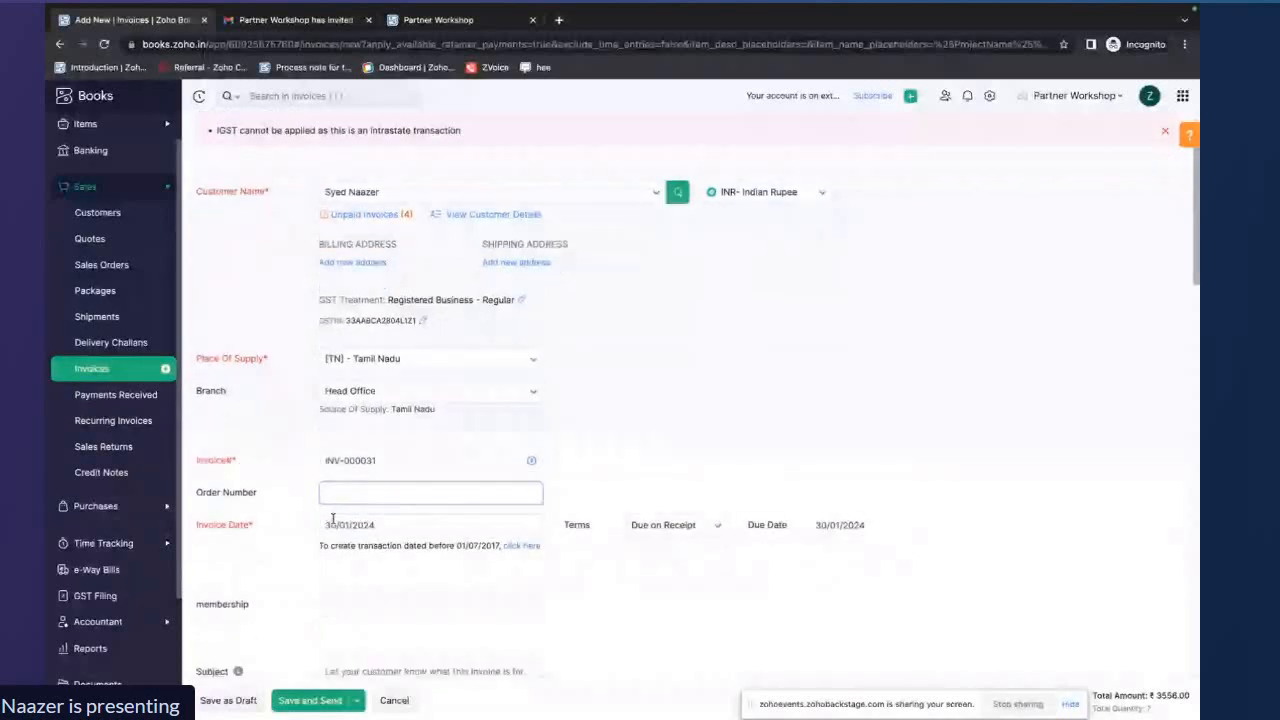
scroll(333, 518, down, 3)
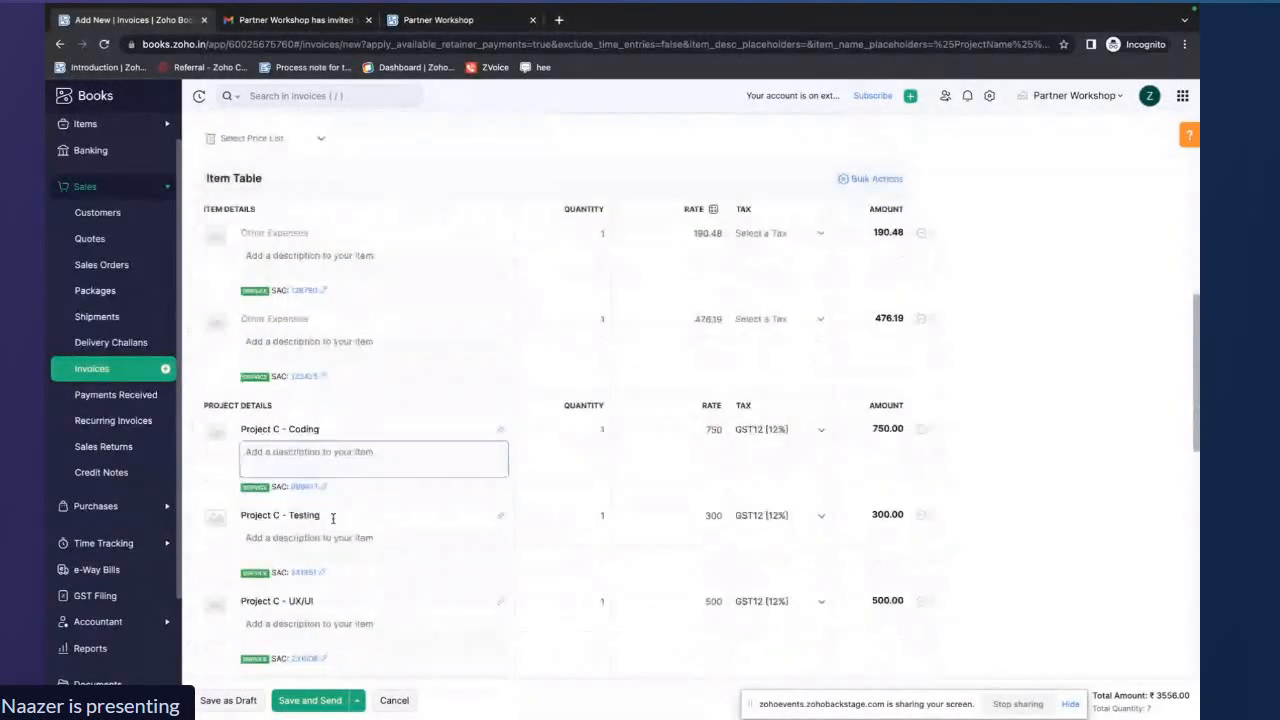
Set the tax of the Project C - Coding line to Out of Scope
scroll(333, 518, up, 4)
scroll(333, 523, up, 1)
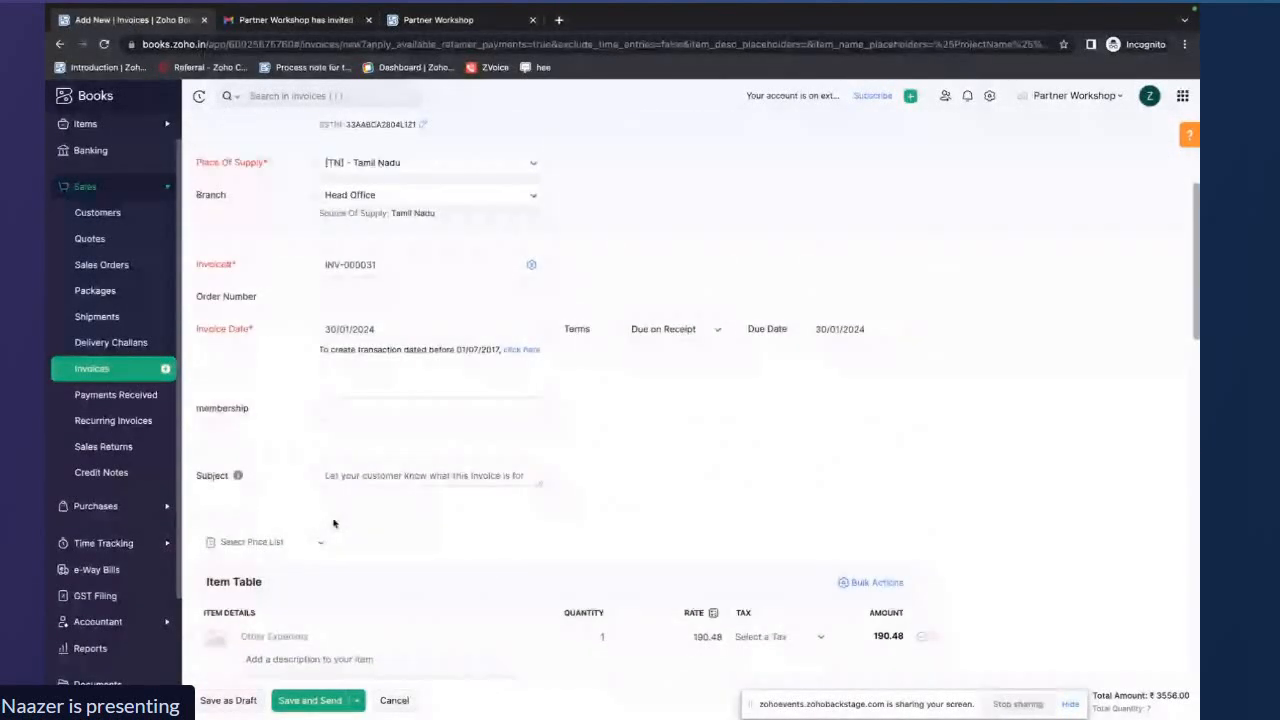
scroll(333, 523, up, 1)
scroll(333, 520, down, 8)
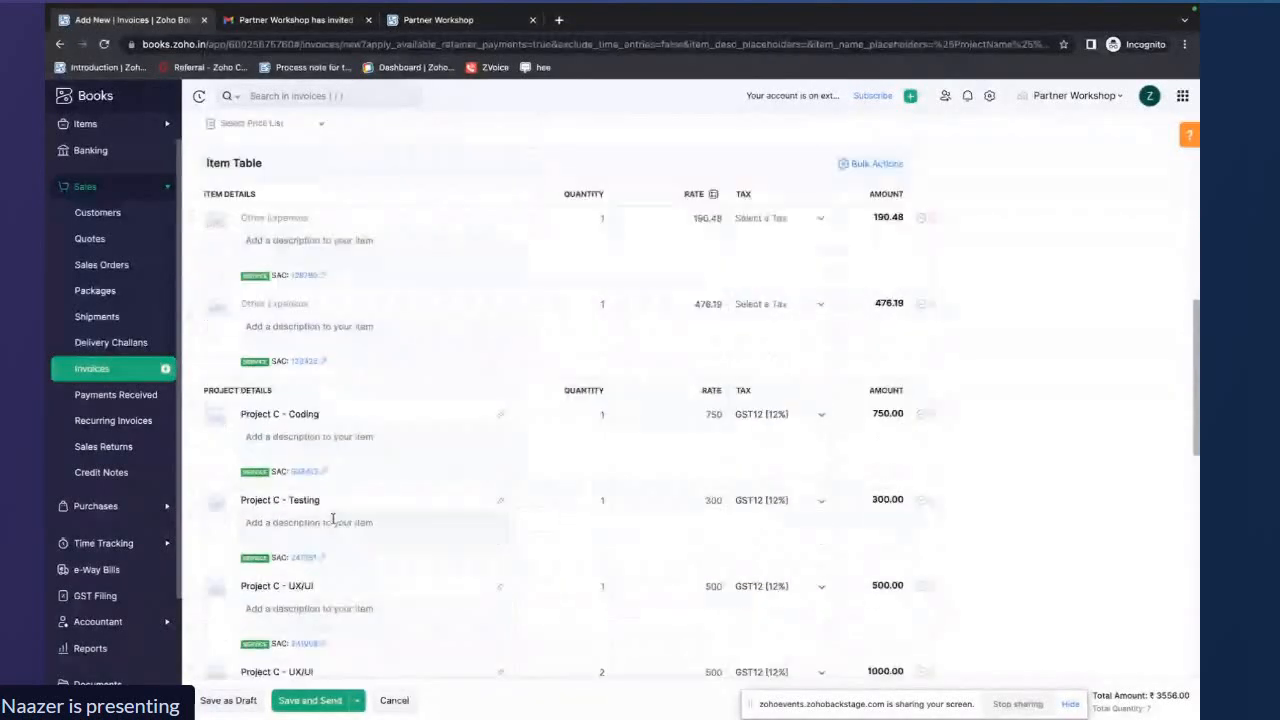
scroll(335, 520, down, 2)
click(819, 271)
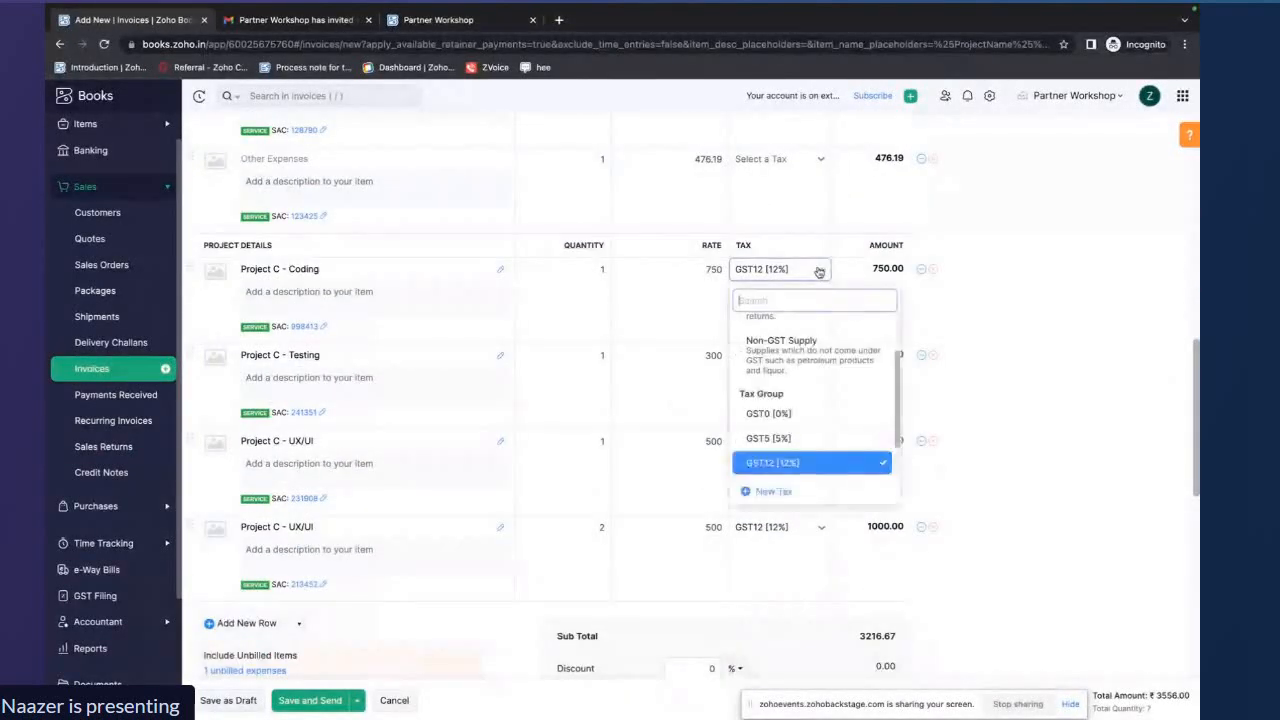
scroll(800, 366, up, 1)
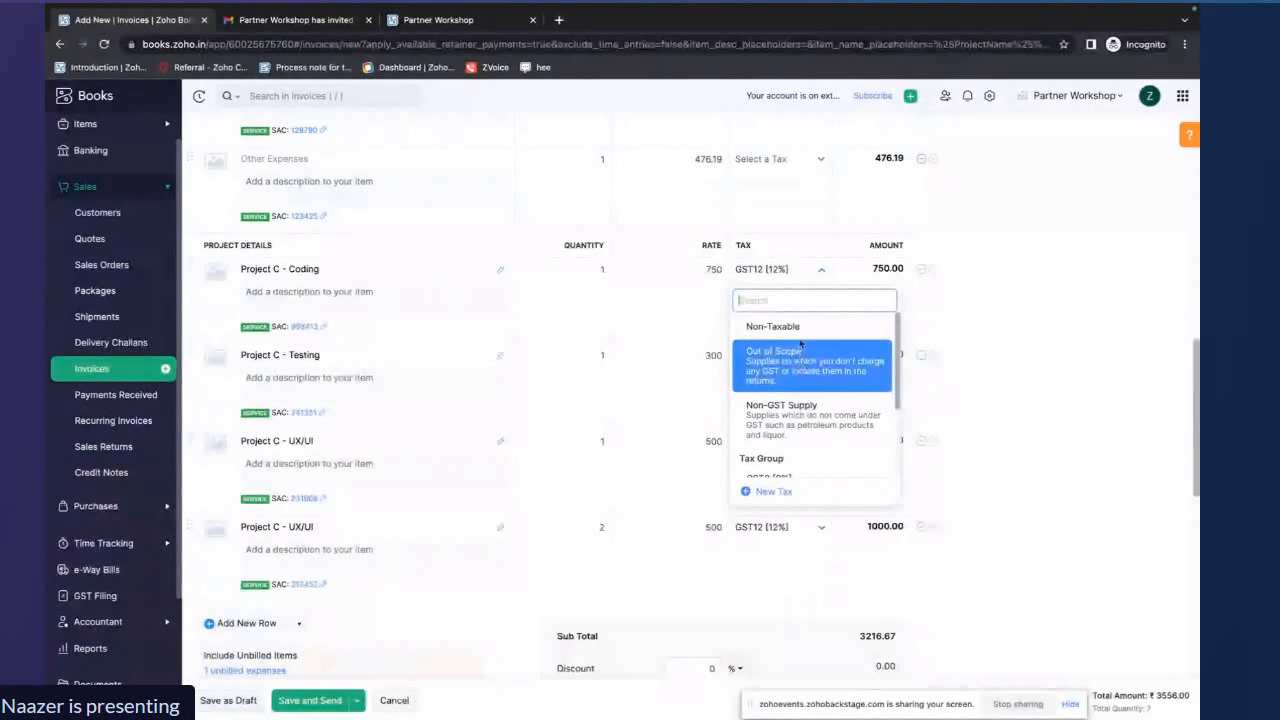
click(773, 326)
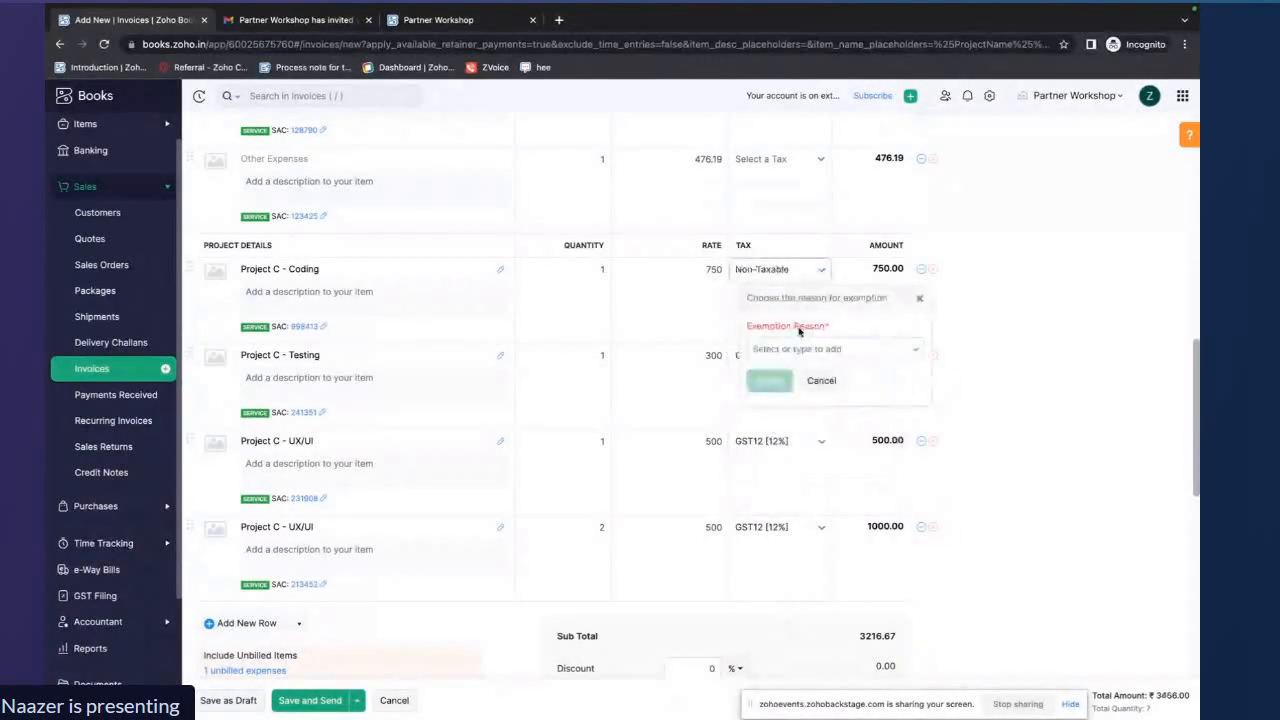
click(921, 302)
click(818, 270)
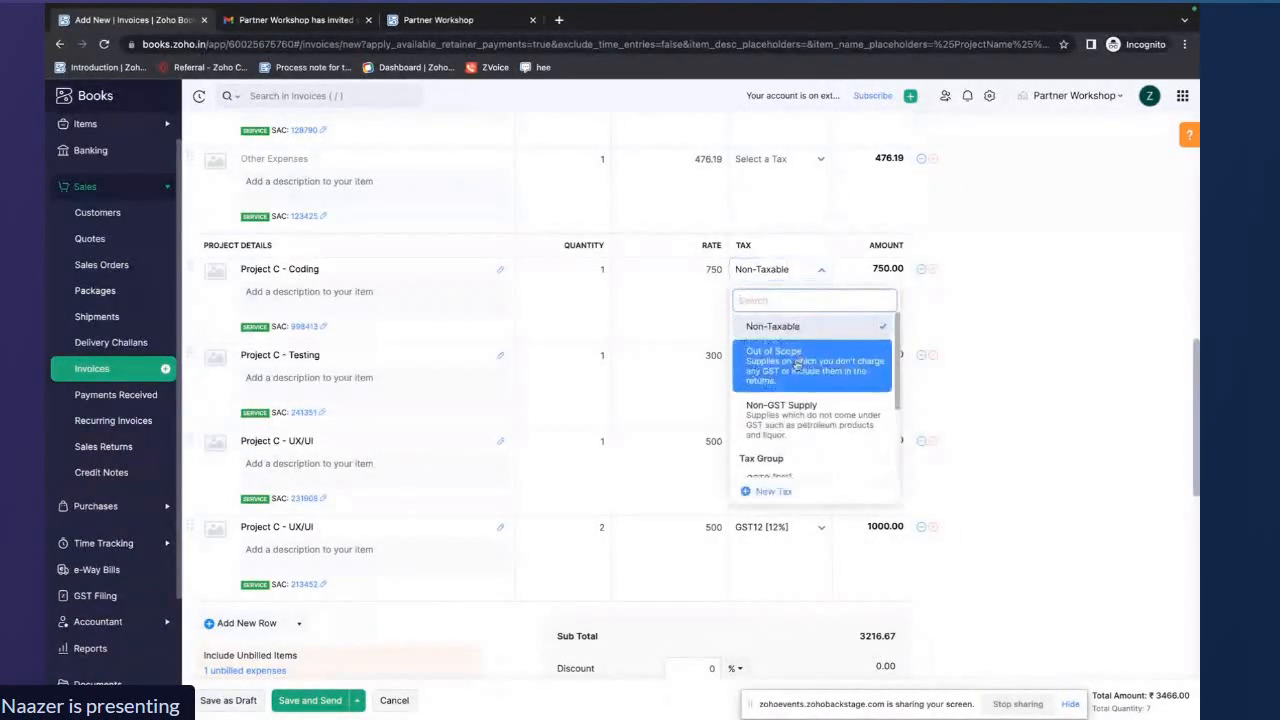
click(797, 360)
Set the tax of the Testing line and both UX/UI lines to Out of Scope, and try saving the invoice as a draft
click(820, 357)
scroll(800, 440, up, 3)
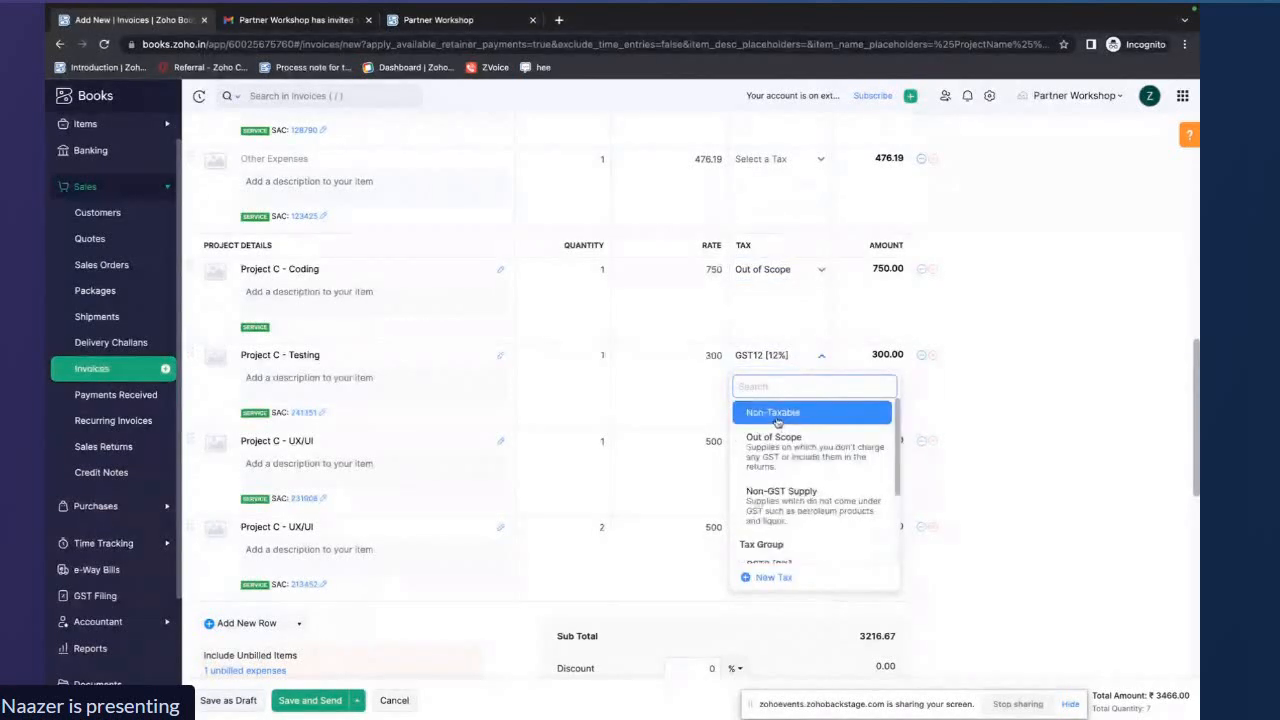
click(783, 478)
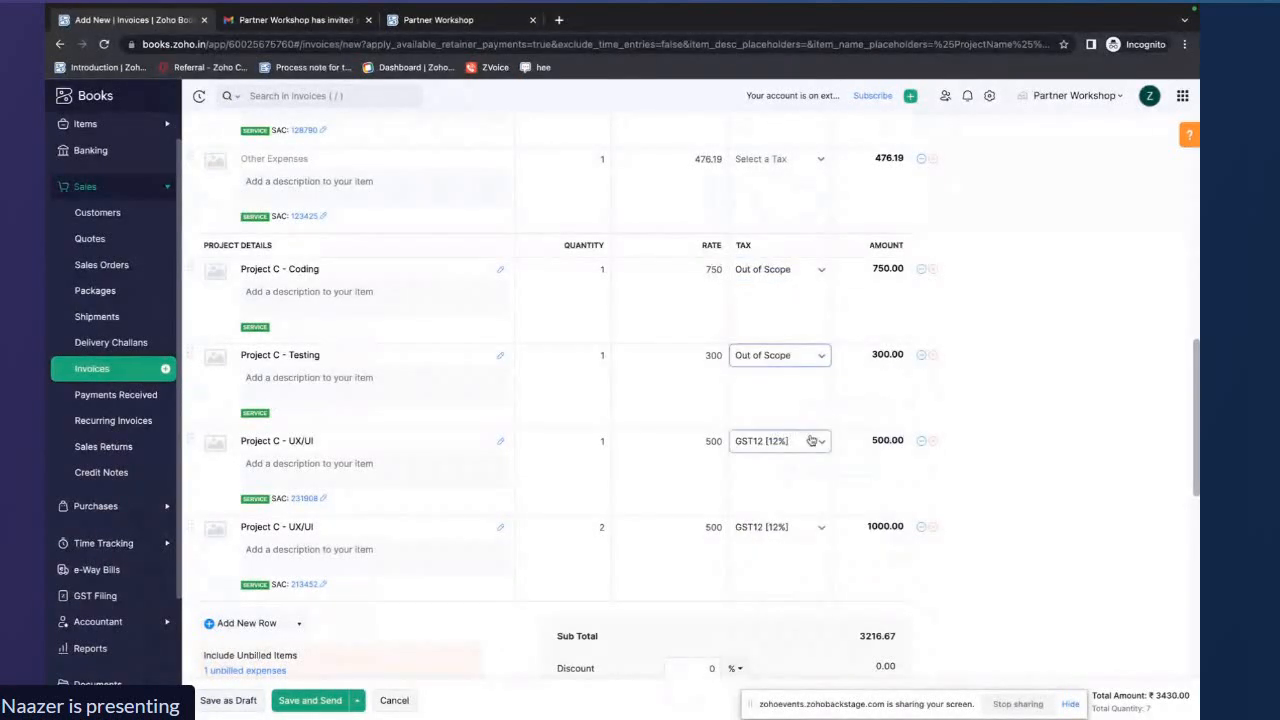
click(800, 443)
scroll(777, 518, up, 2)
click(777, 524)
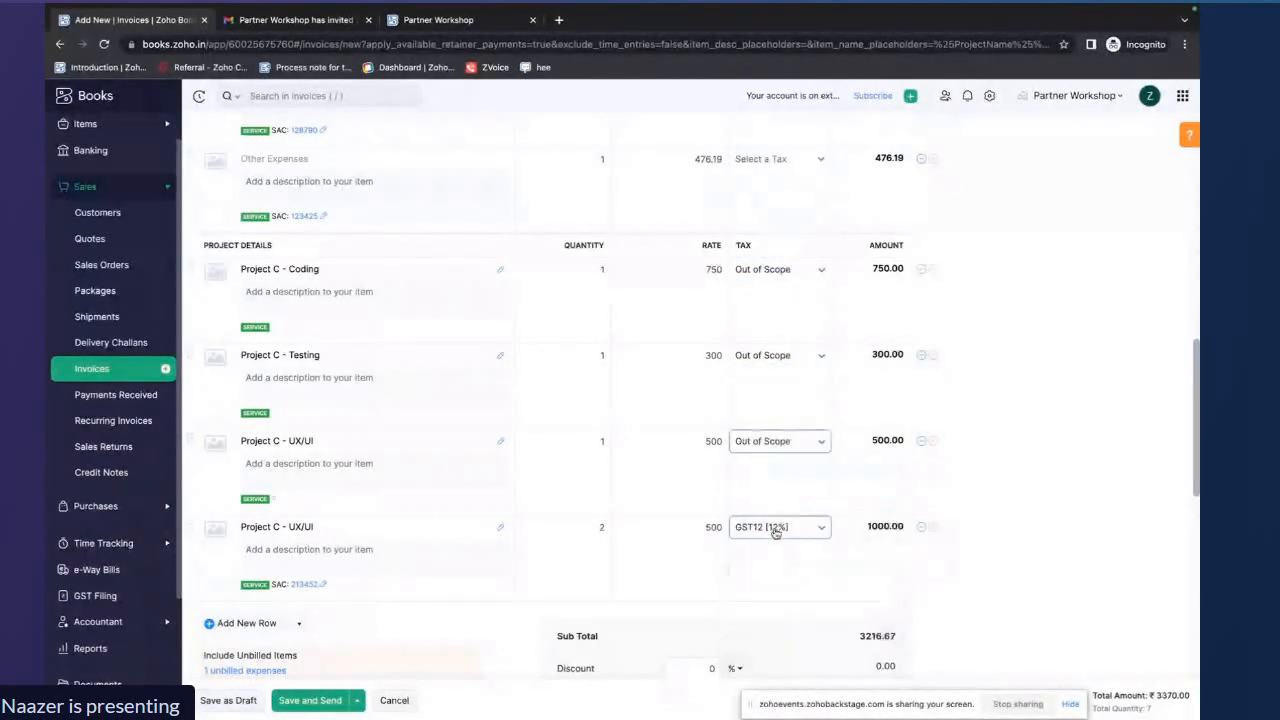
click(820, 527)
scroll(778, 600, up, 2)
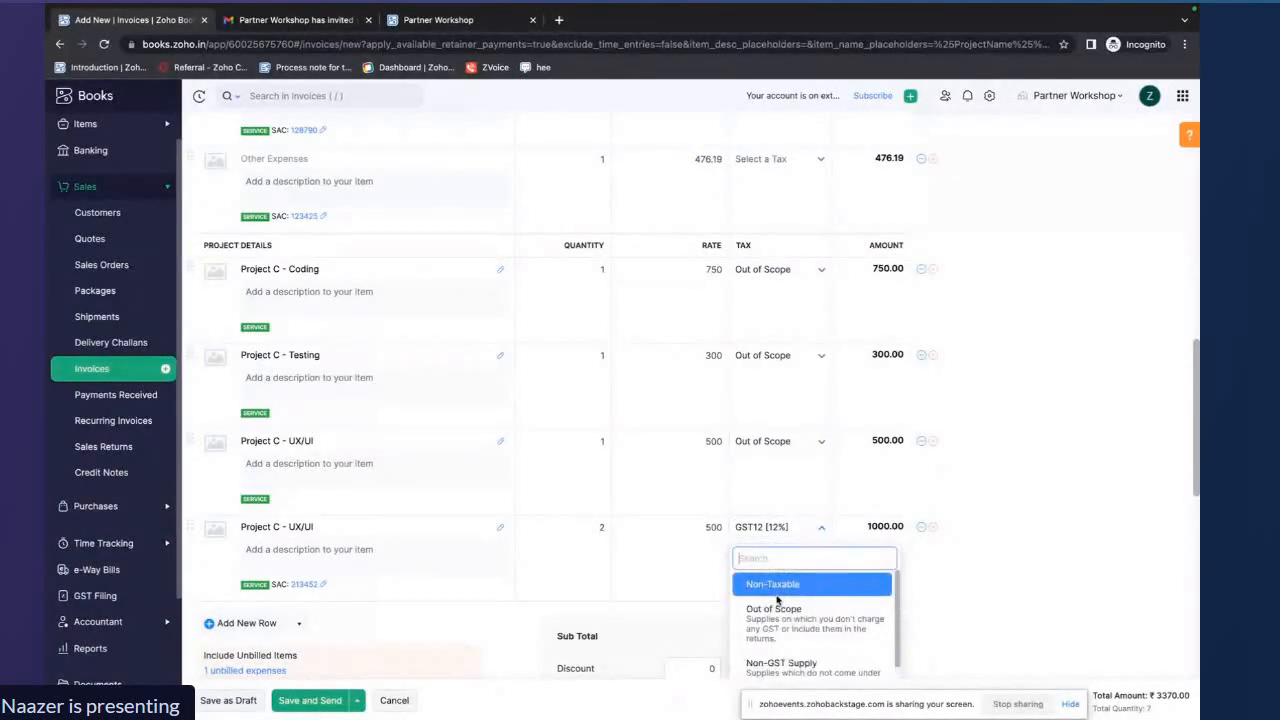
click(777, 604)
click(231, 702)
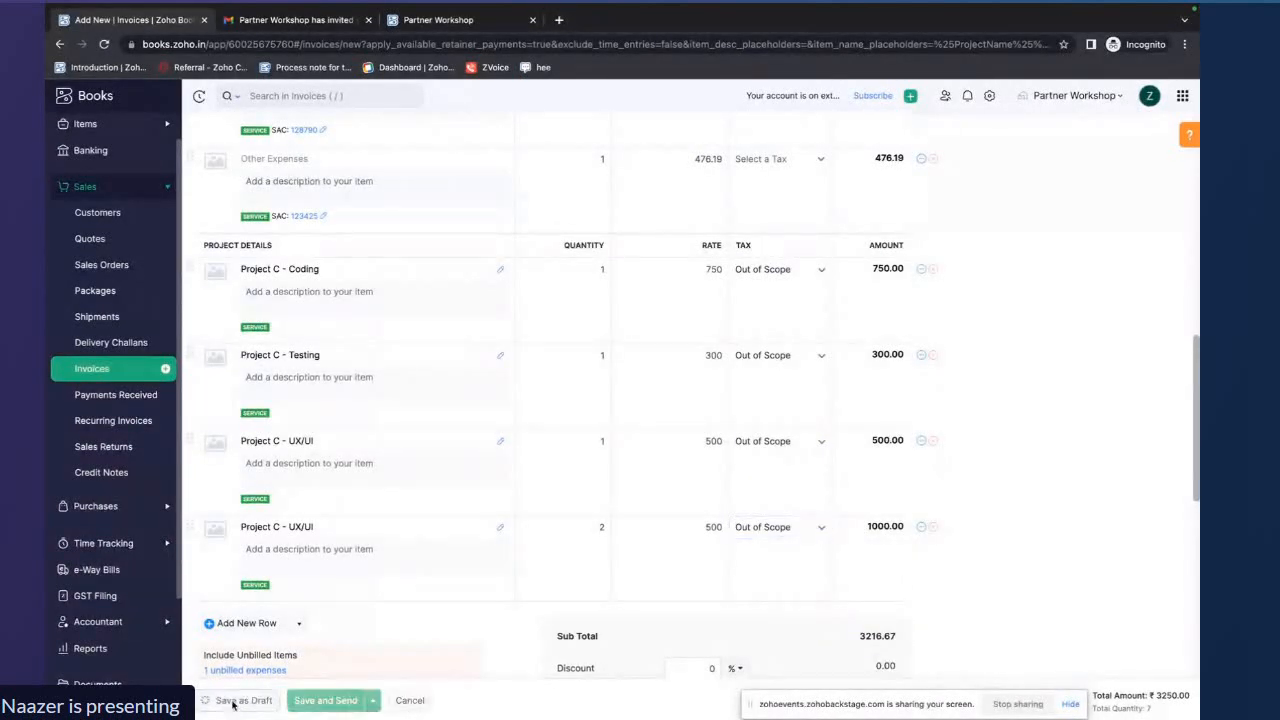
scroll(380, 498, down, 8)
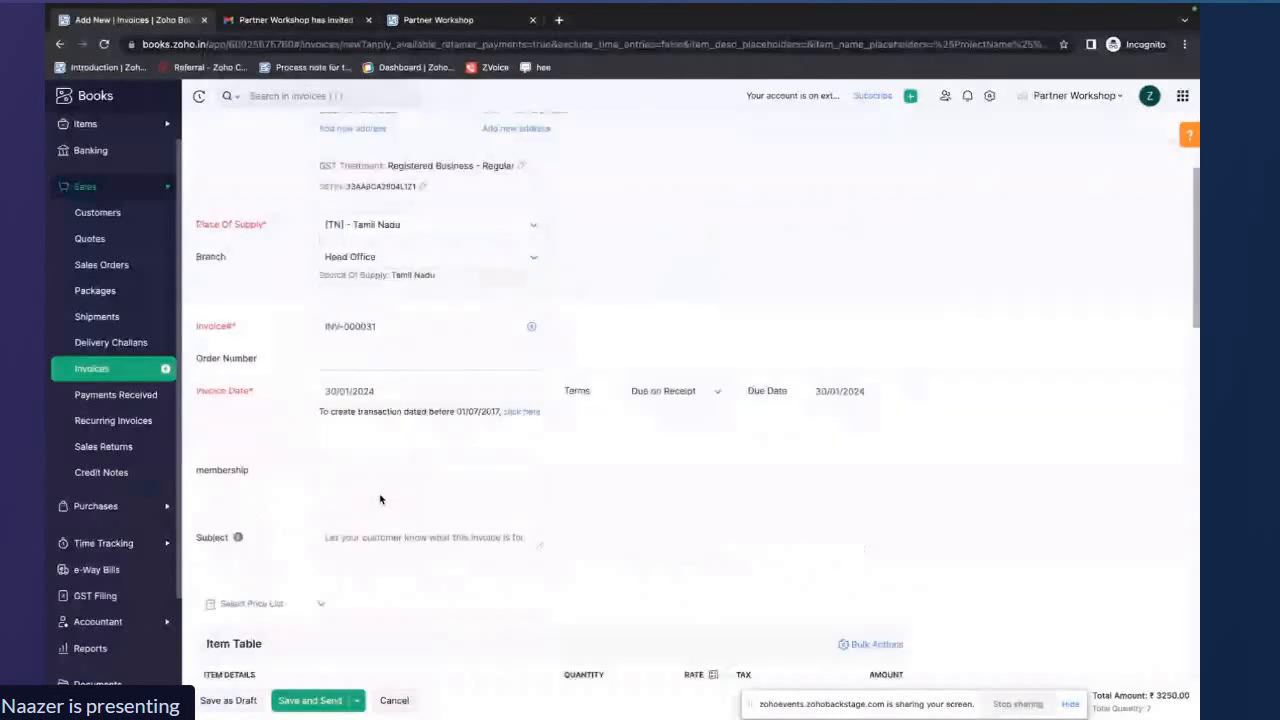
Change the tax of all four project lines to Non-GST Supply and try saving the invoice as a draft
click(812, 297)
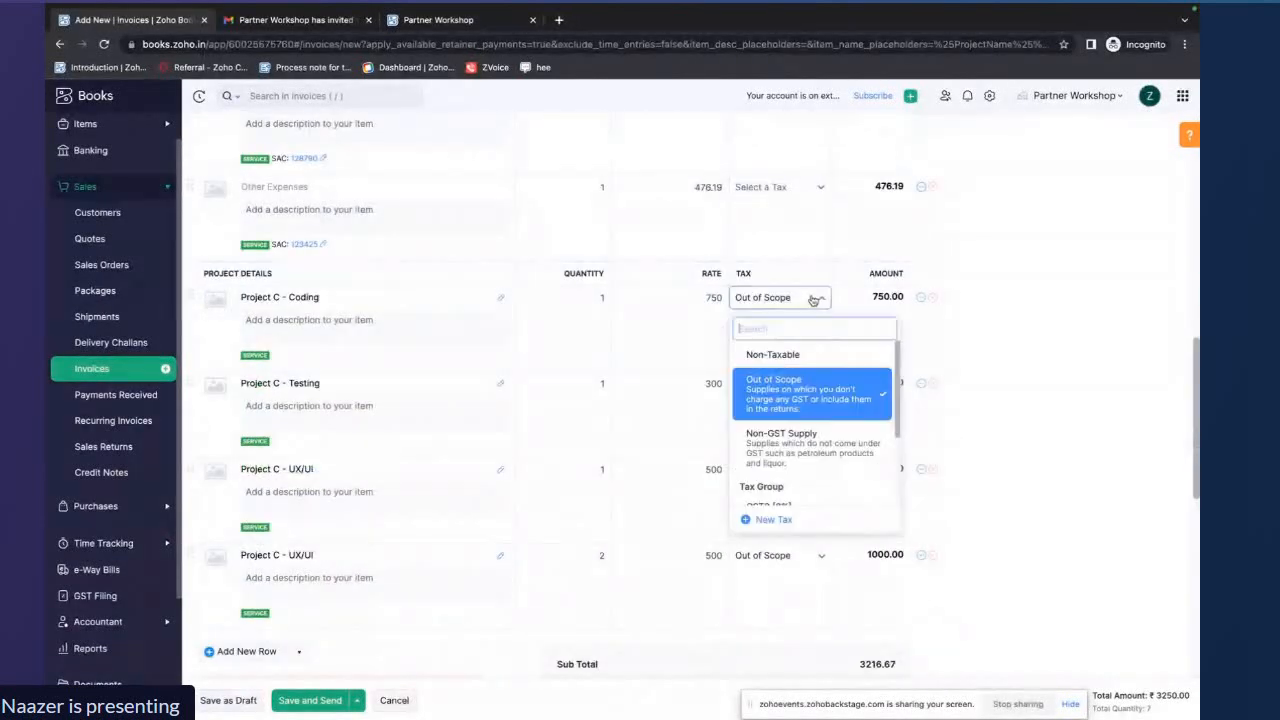
scroll(808, 380, down, 3)
scroll(802, 397, up, 3)
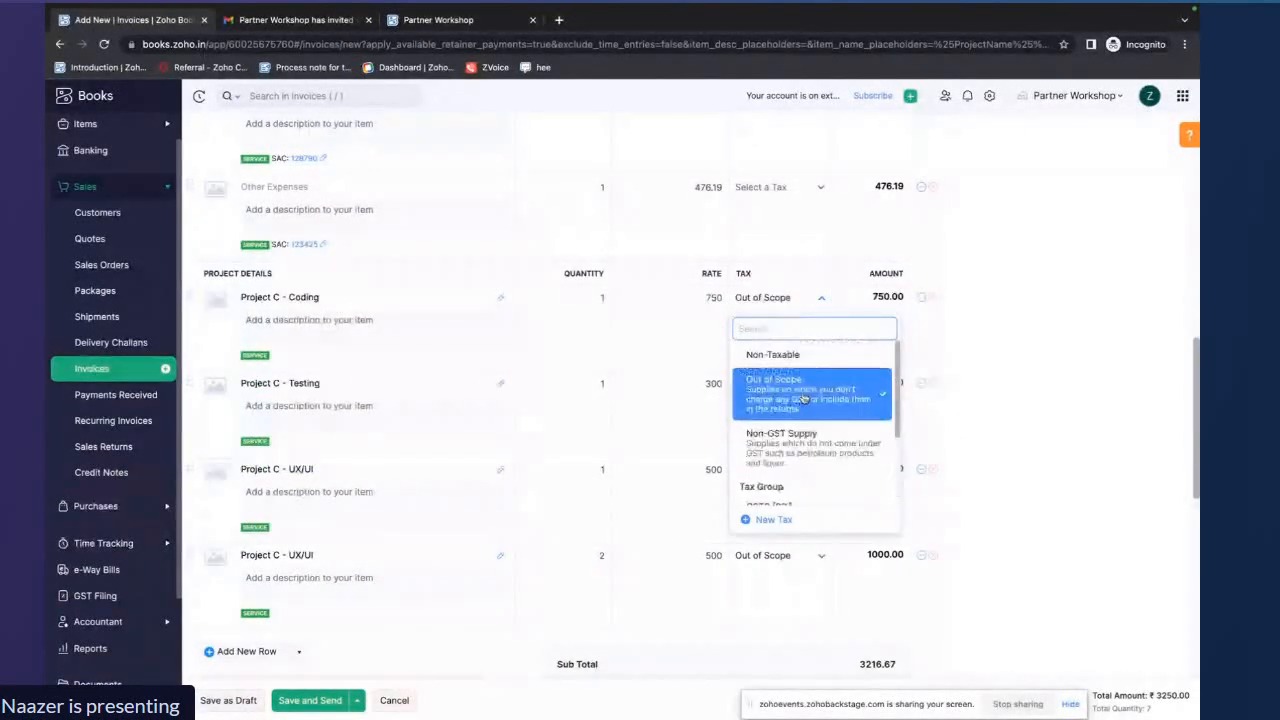
click(800, 432)
click(802, 385)
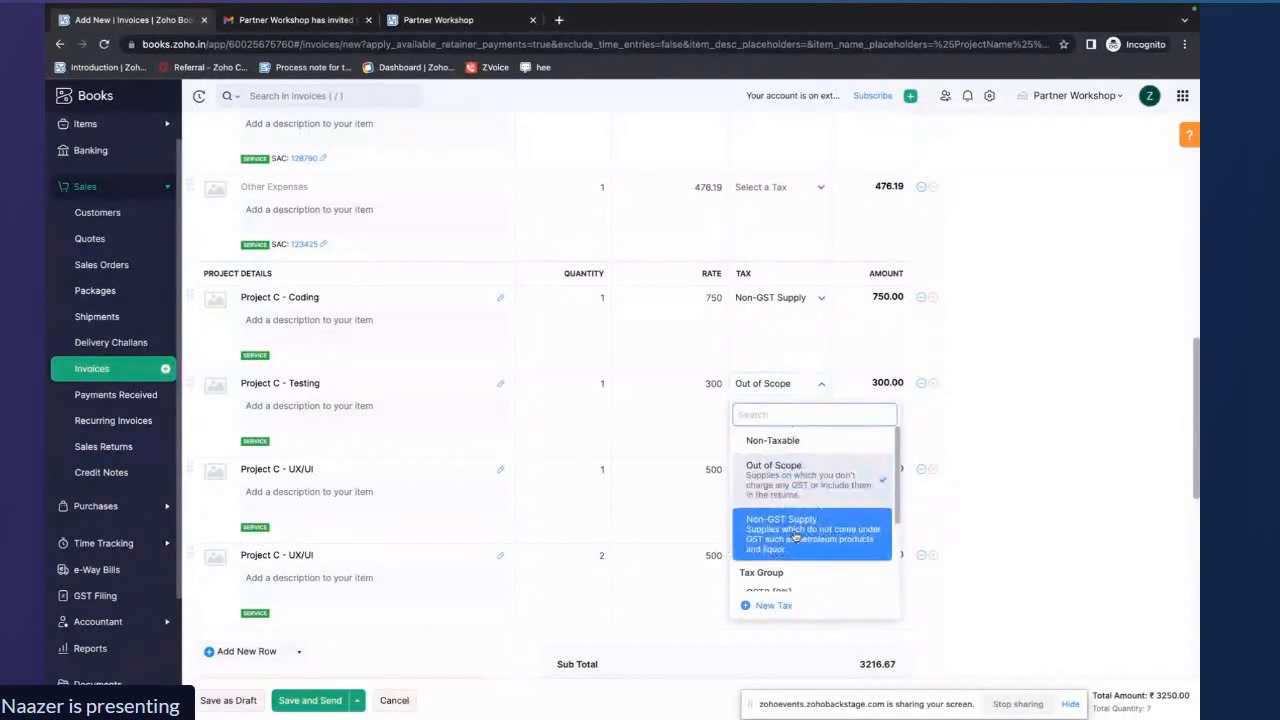
click(795, 530)
click(773, 470)
click(781, 612)
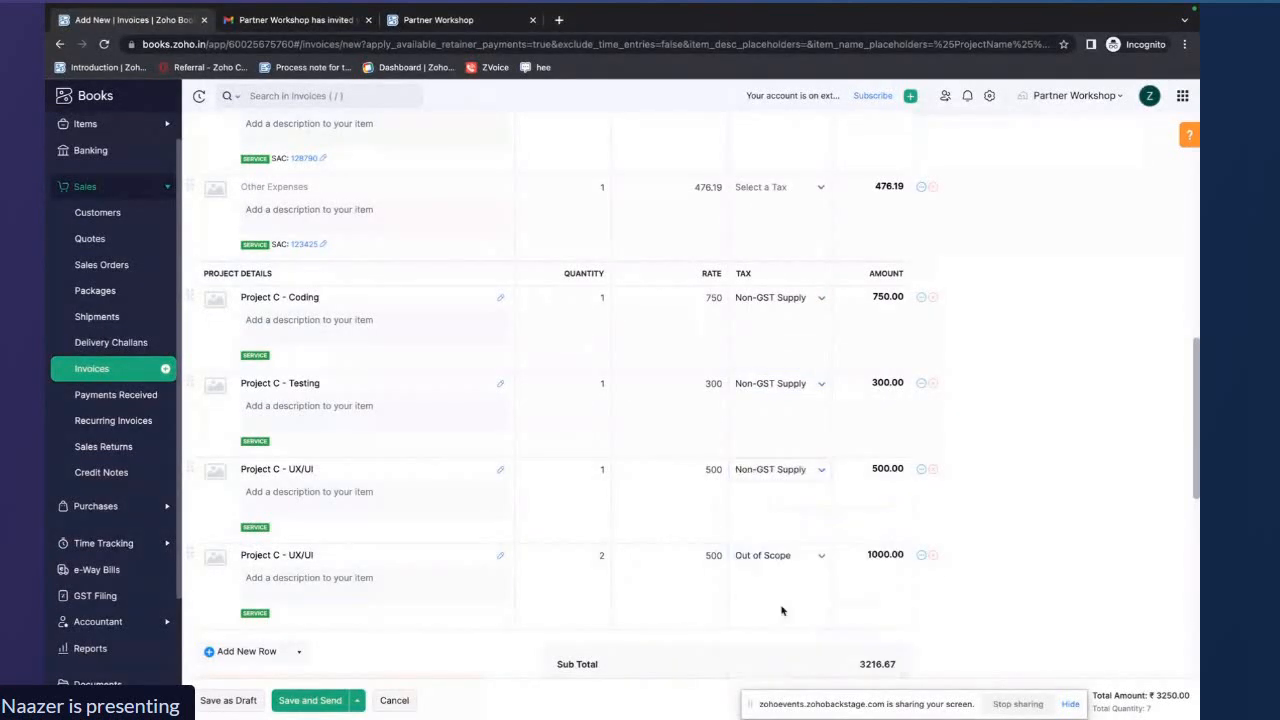
click(770, 555)
scroll(776, 635, down, 1)
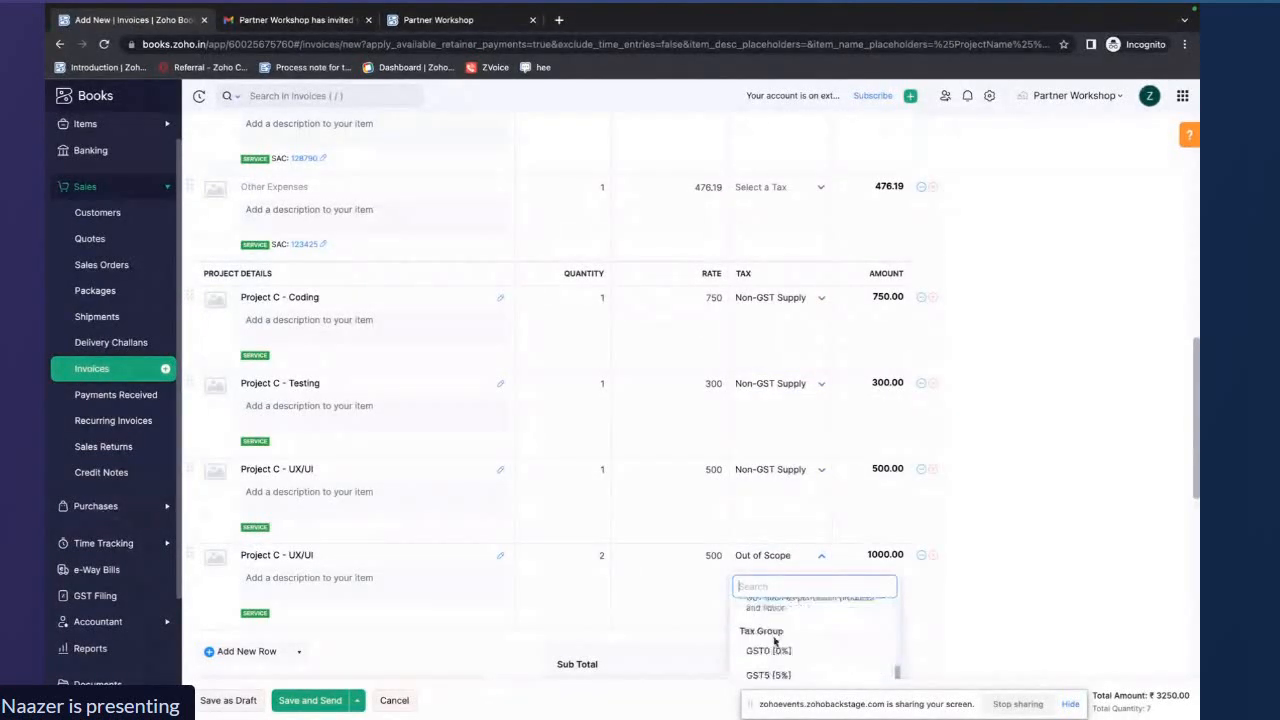
click(775, 640)
click(232, 700)
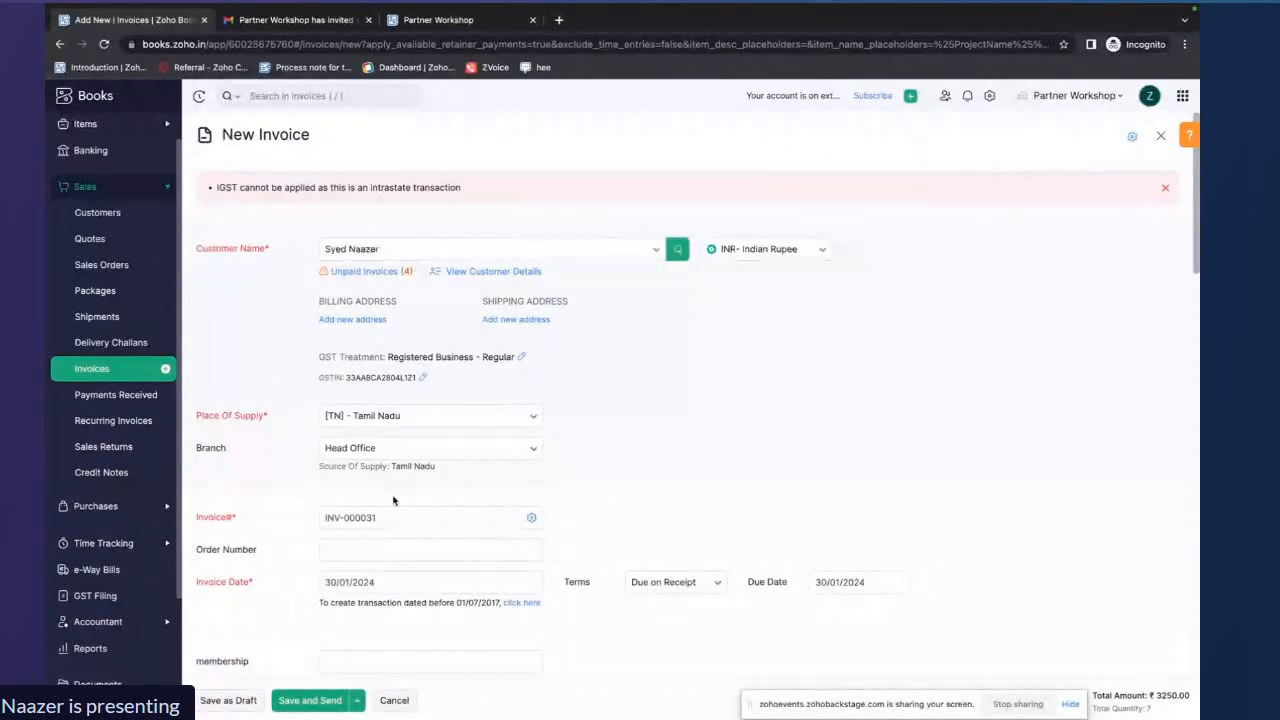
Make the Coding and Testing lines Non-Taxable, with exemption reasons w and 2
scroll(393, 500, down, 1)
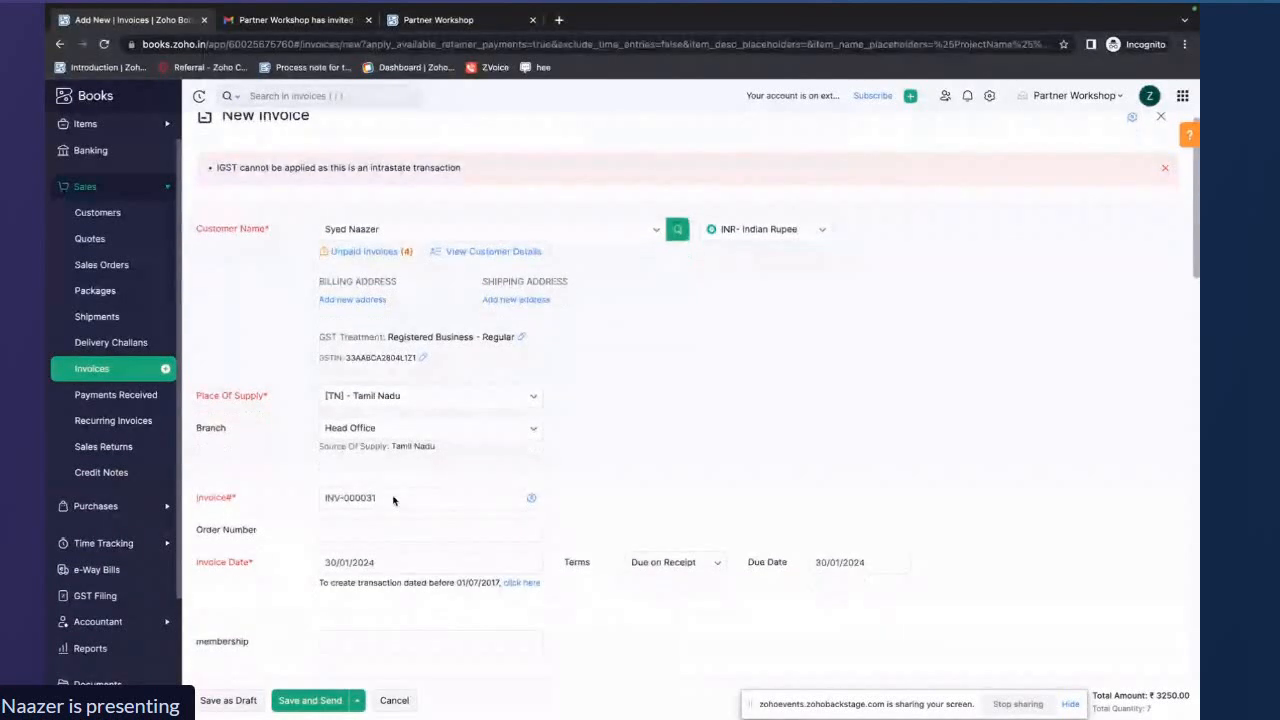
scroll(393, 500, down, 5)
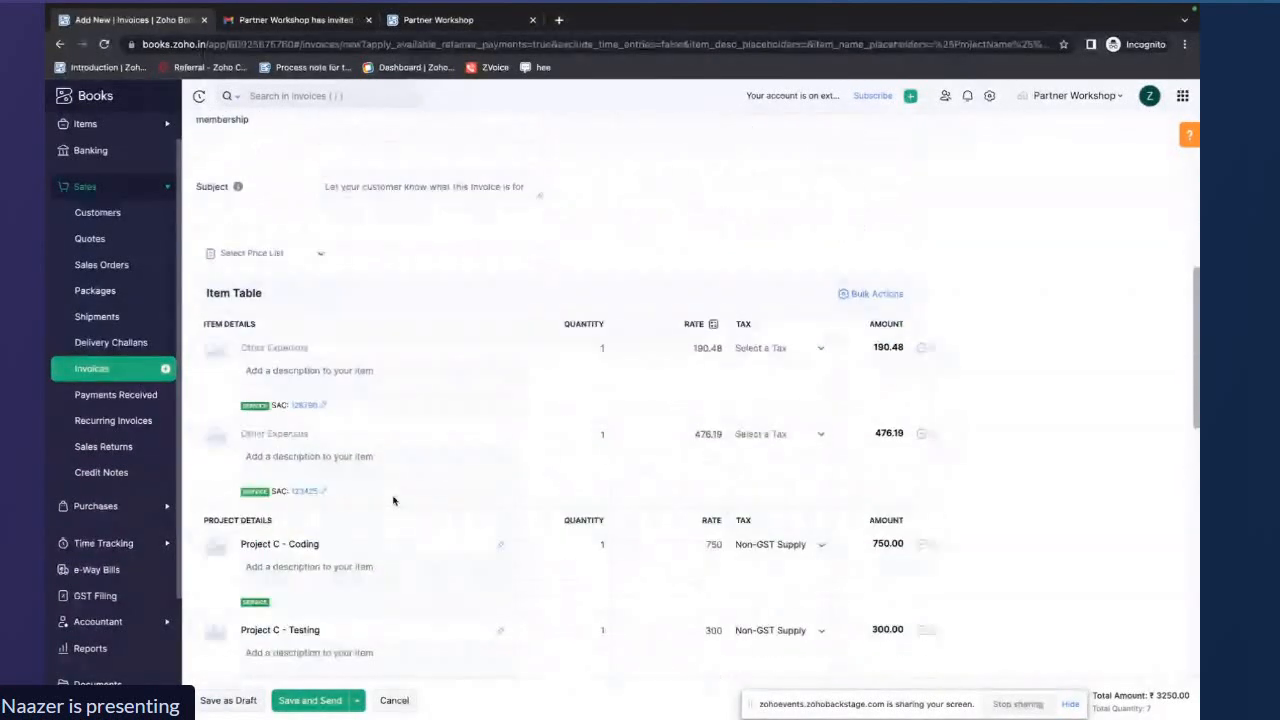
scroll(781, 351, down, 2)
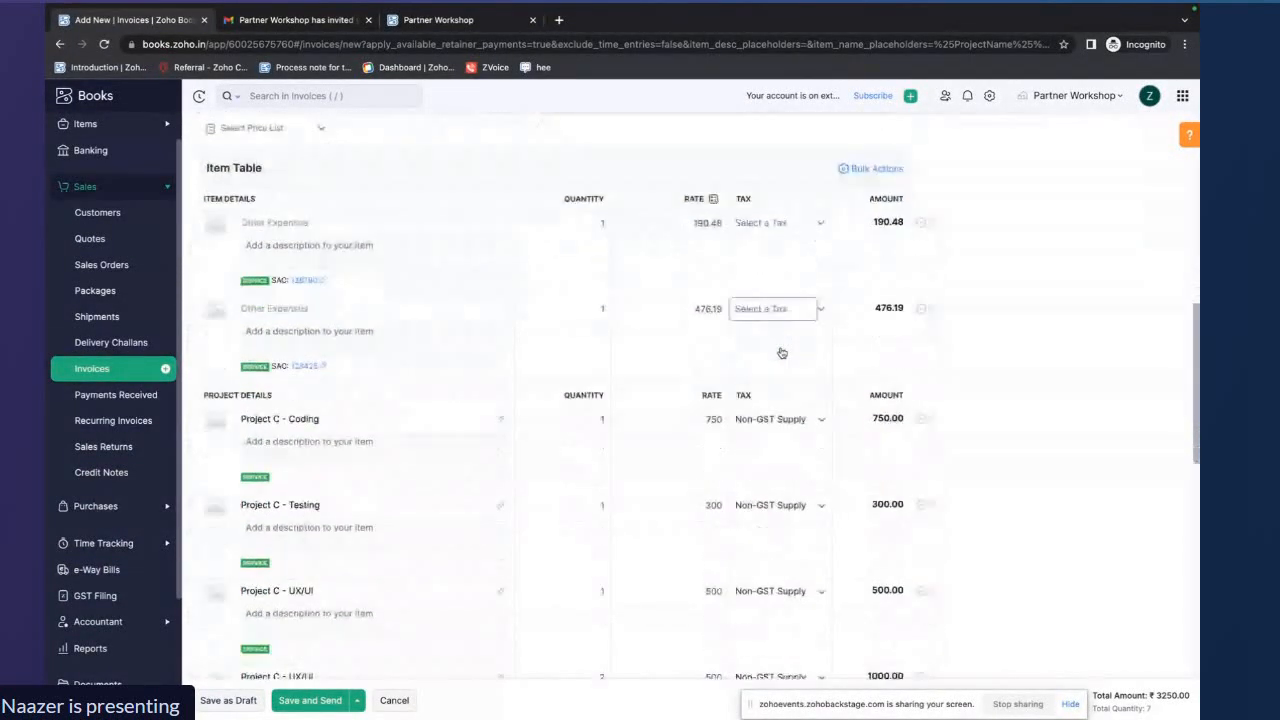
click(812, 372)
click(795, 432)
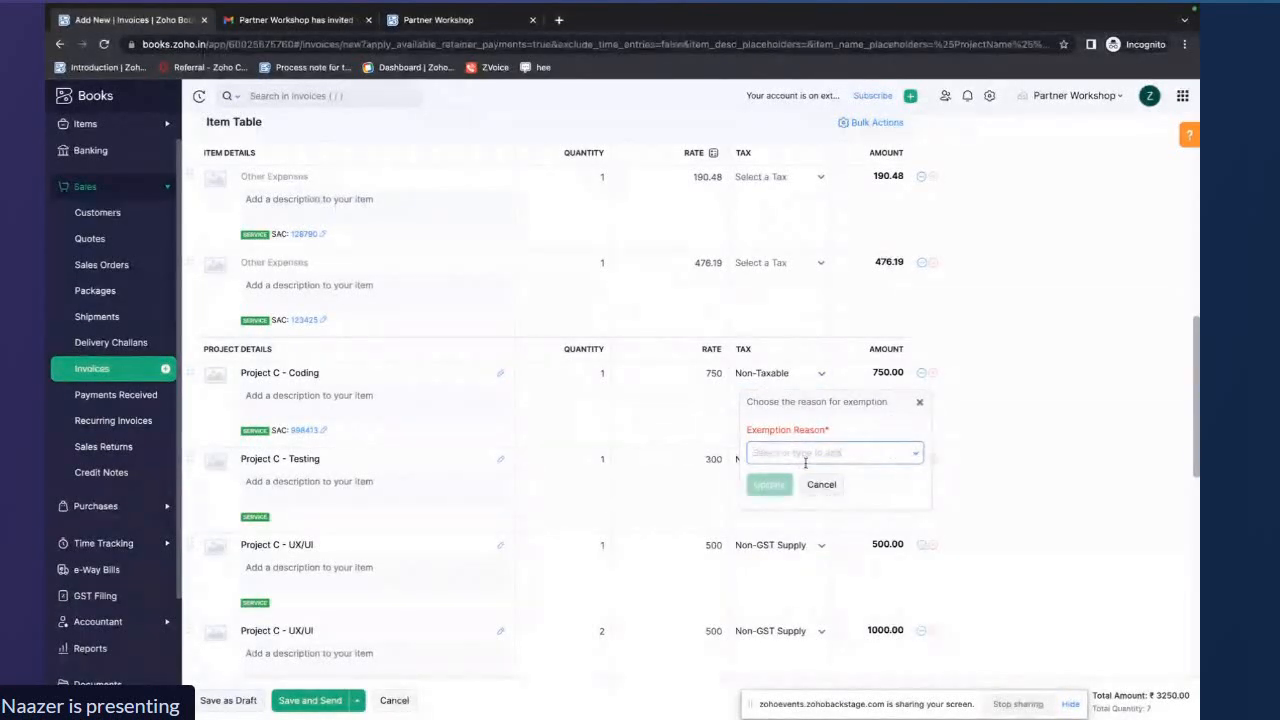
text(w)
key(Return)
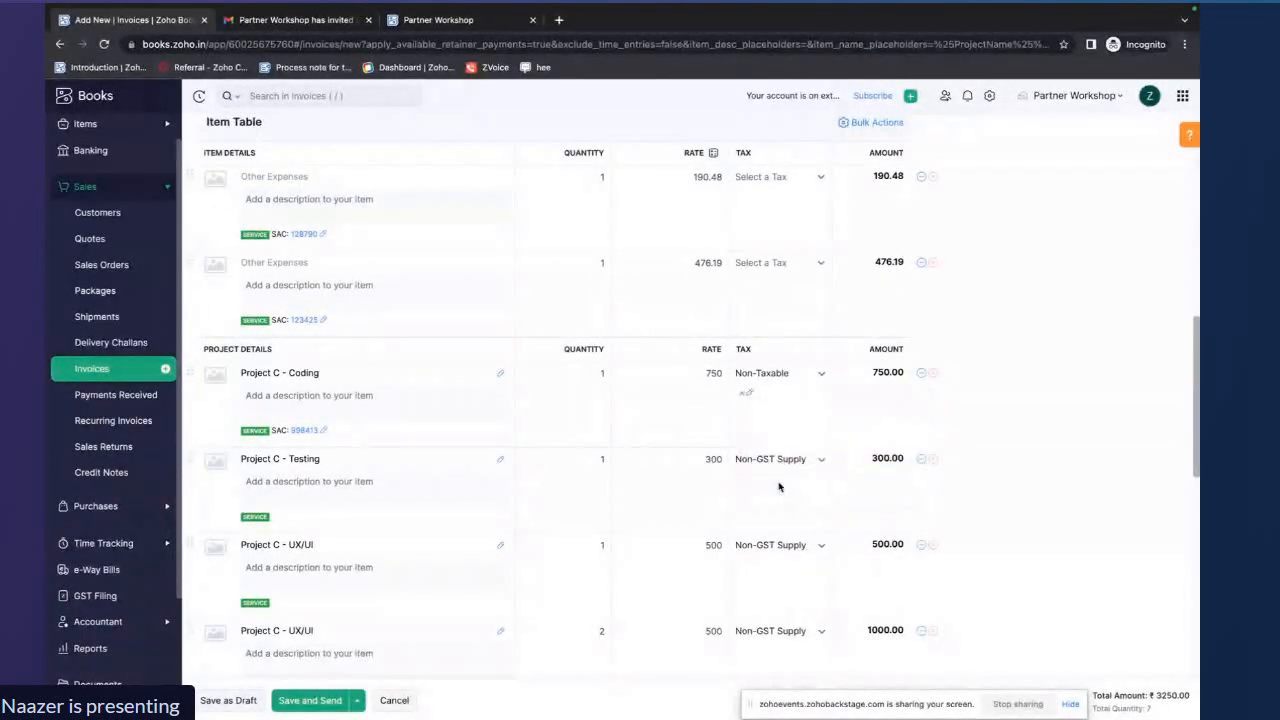
click(786, 459)
click(784, 514)
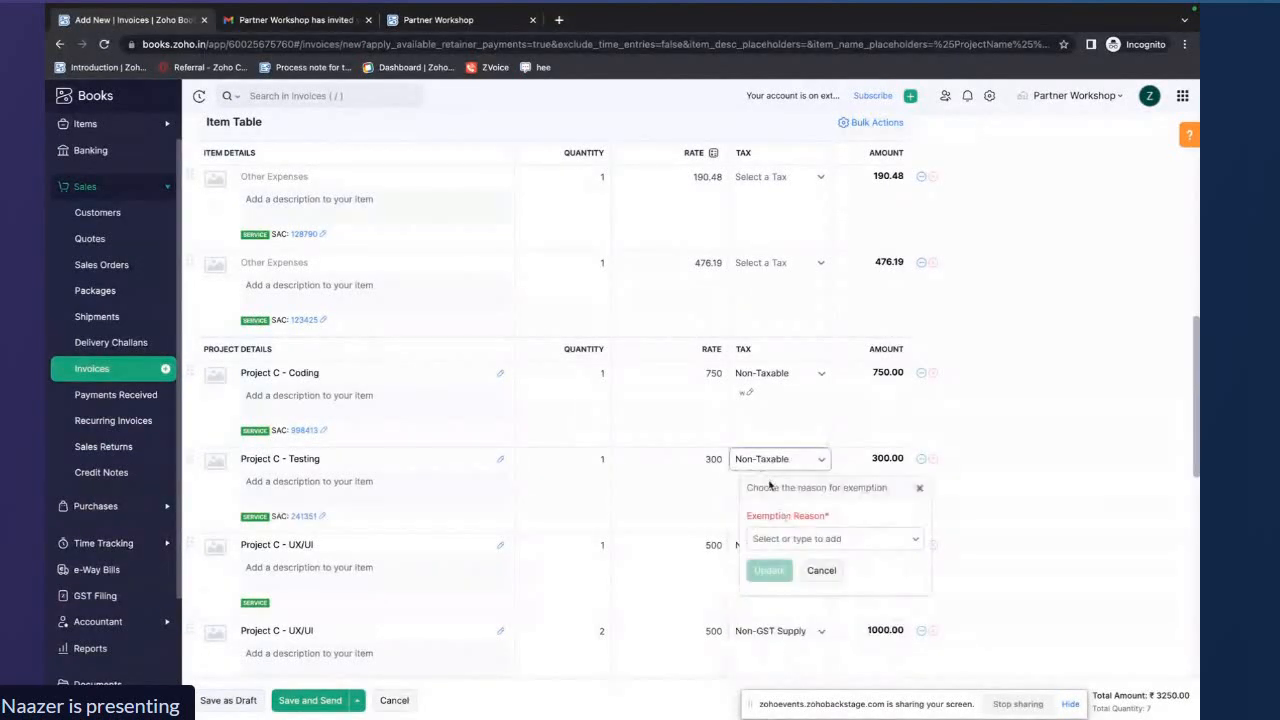
text(2)
key(Return)
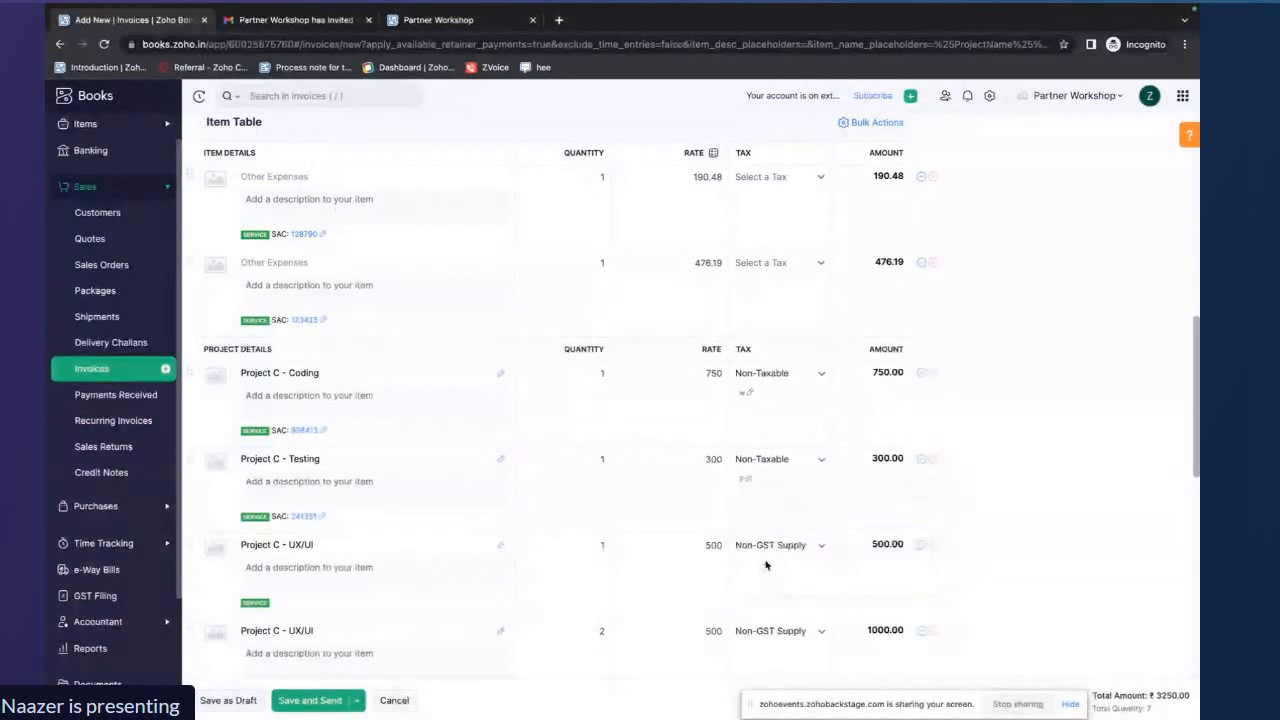
Make both UX/UI lines Non-Taxable with exemption reason w, and try saving the invoice as a draft
click(770, 545)
click(768, 601)
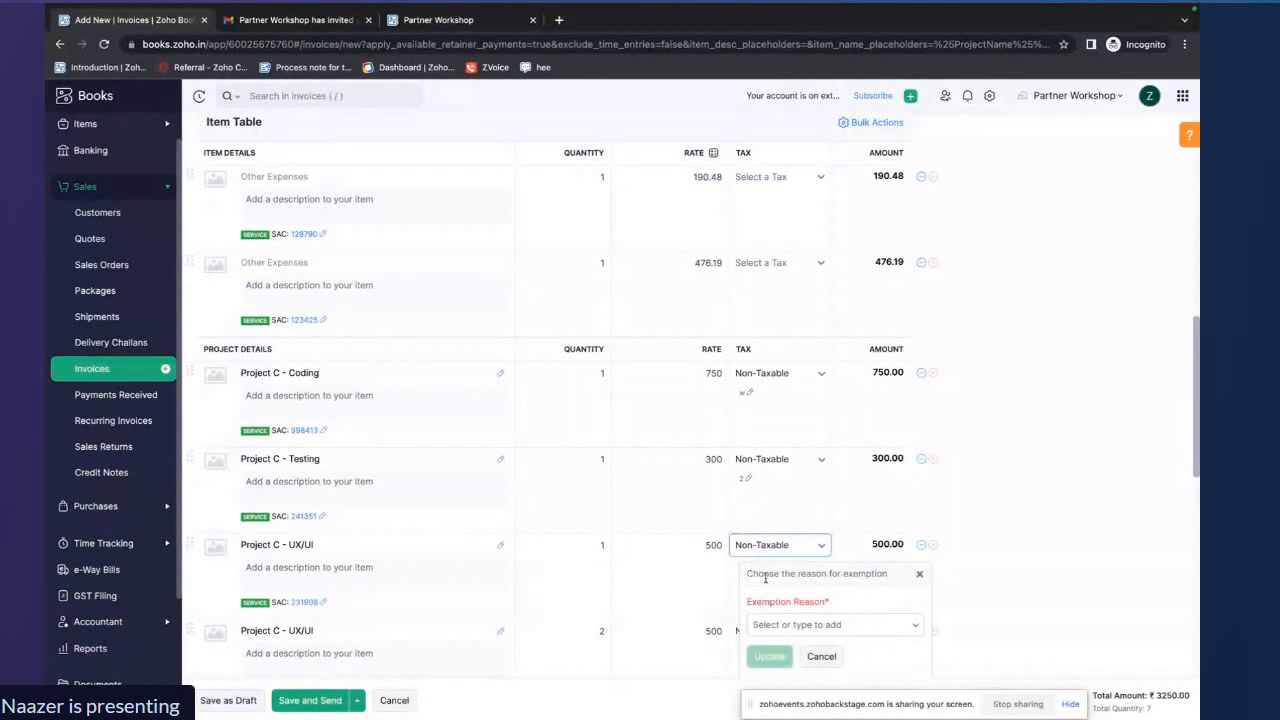
scroll(767, 610, down, 1)
click(766, 533)
text(w)
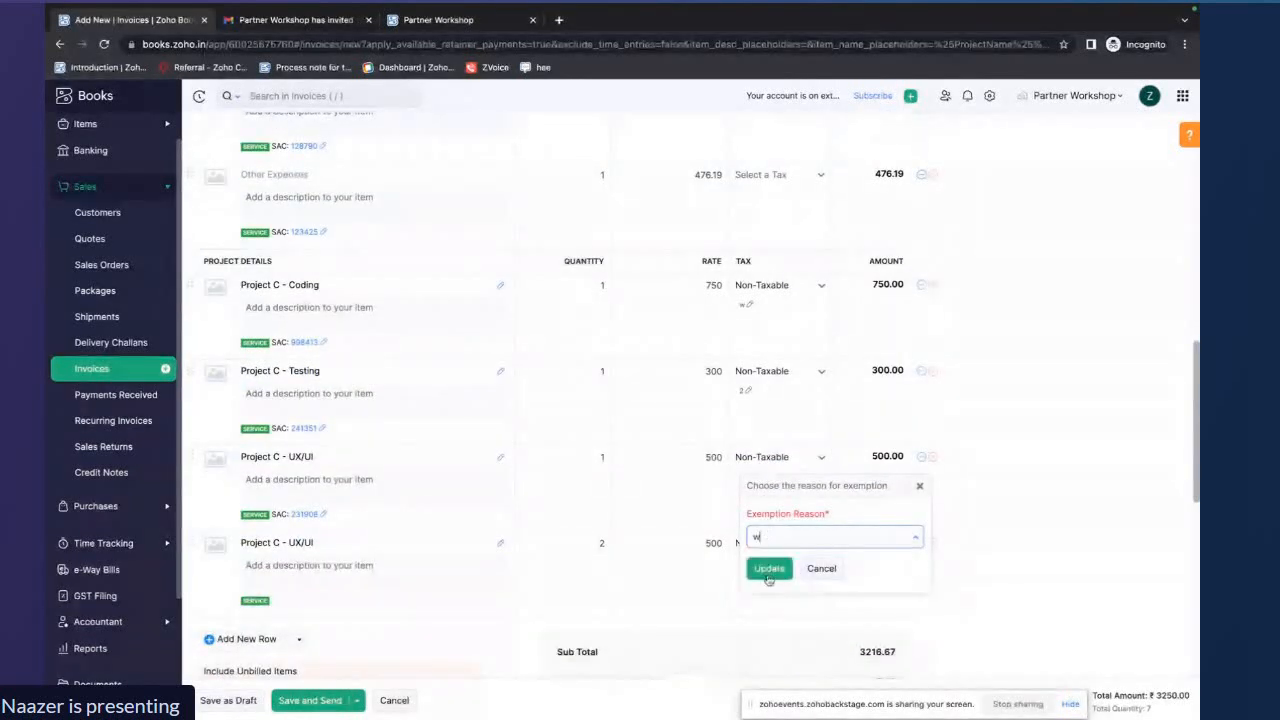
click(769, 572)
click(770, 543)
click(768, 601)
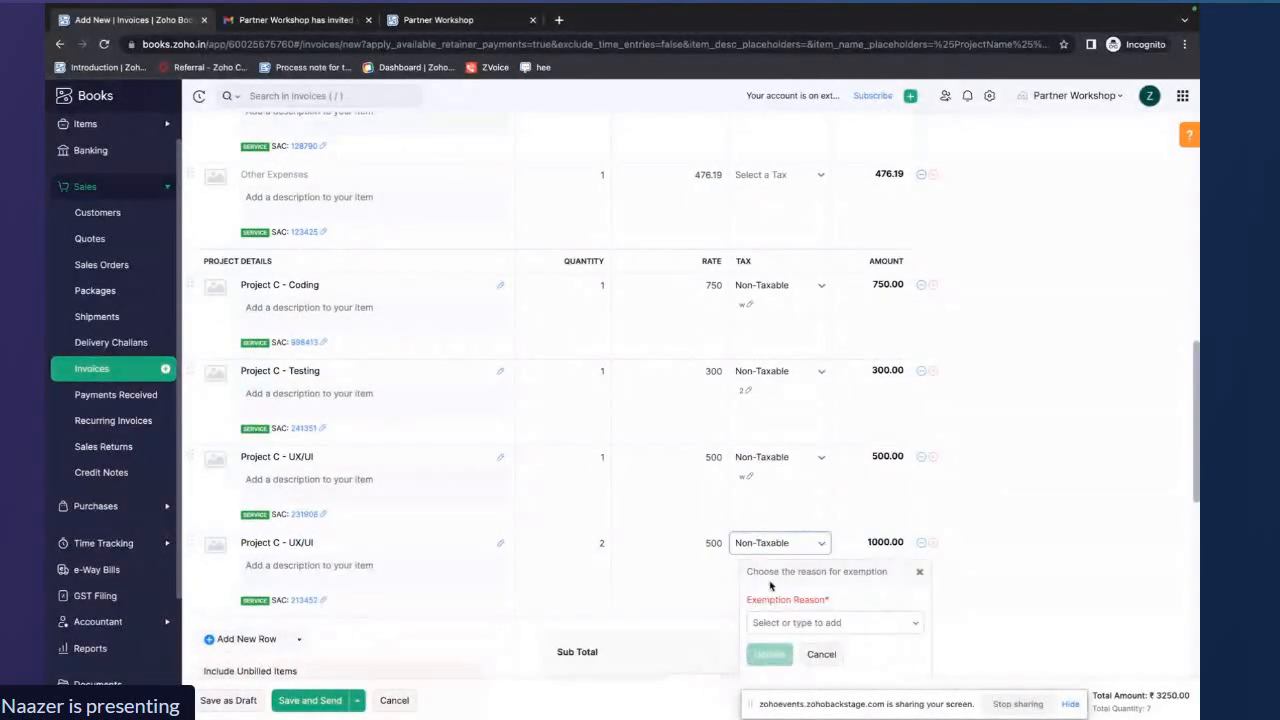
text(w)
scroll(766, 612, down, 1)
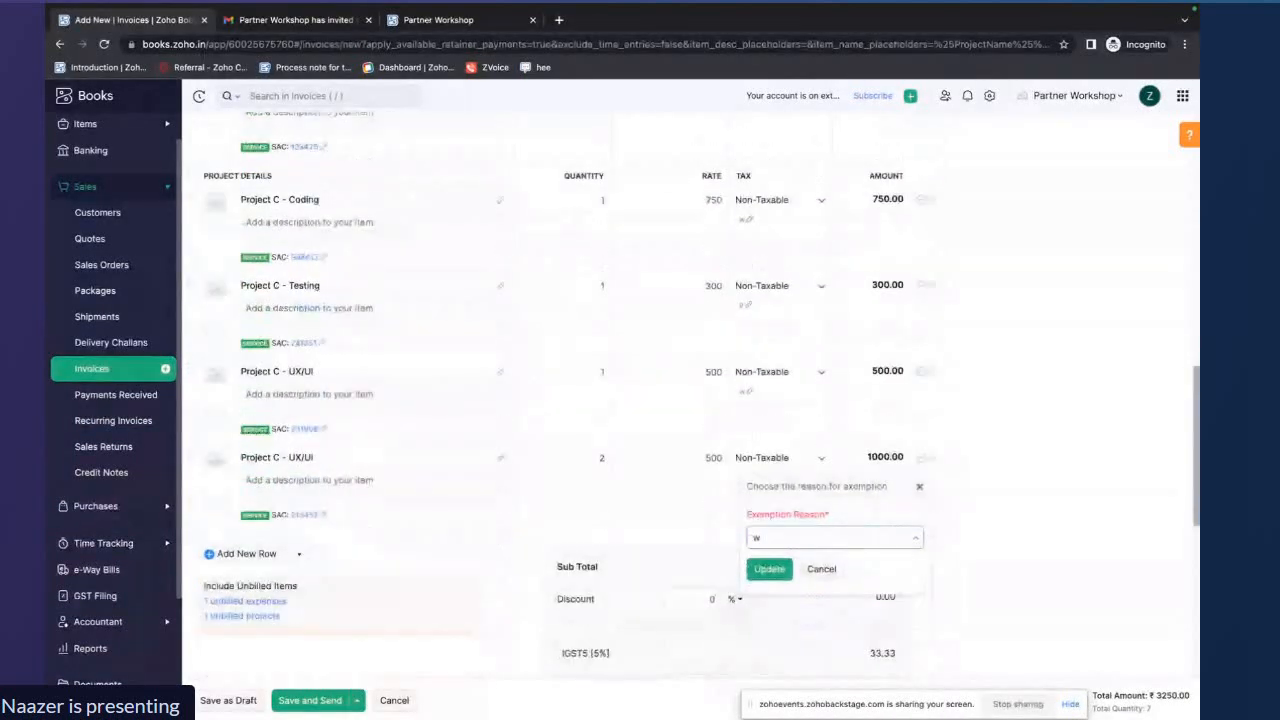
click(767, 569)
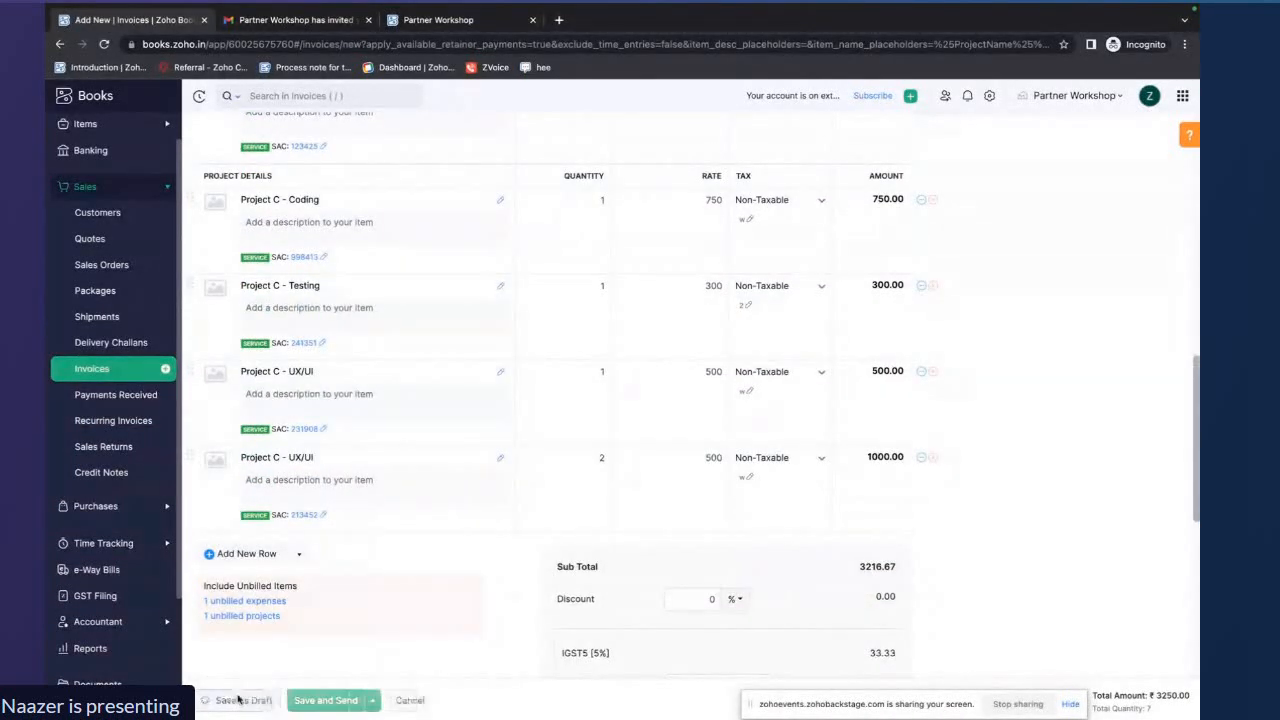
click(246, 700)
scroll(411, 478, down, 3)
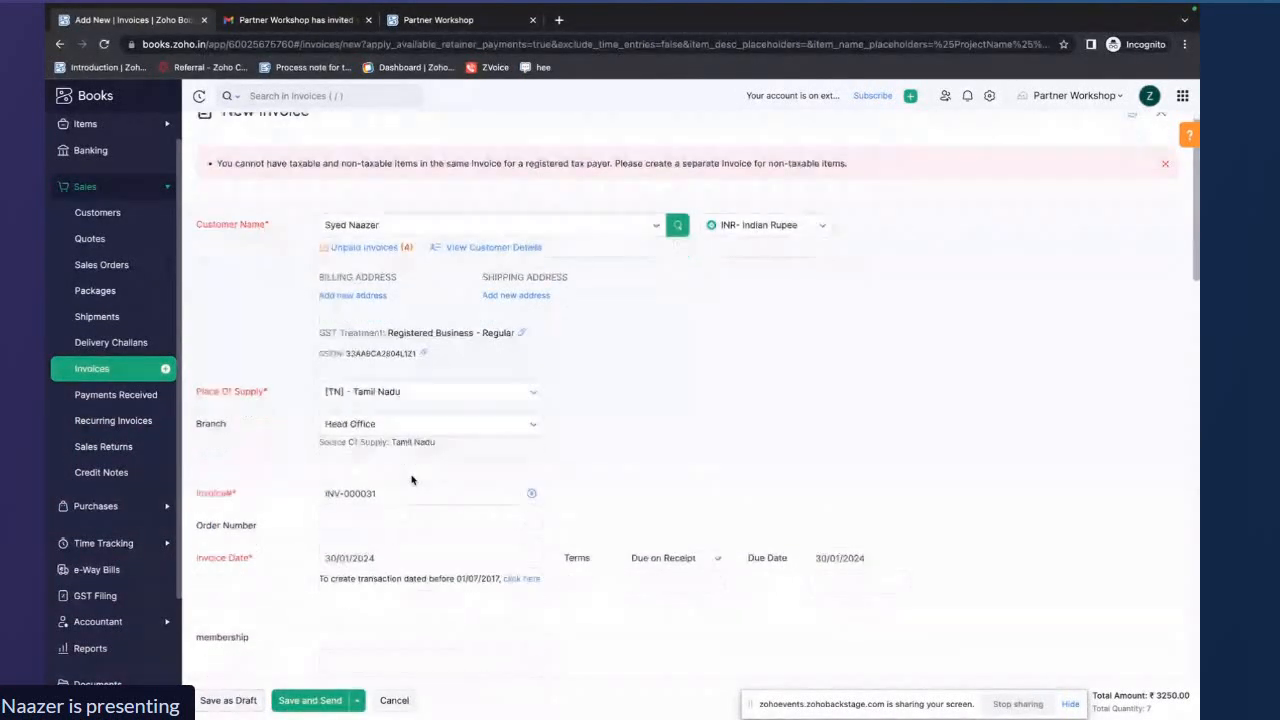
Cancel the invoice, discard its changes, and return to the Project C overview
click(394, 700)
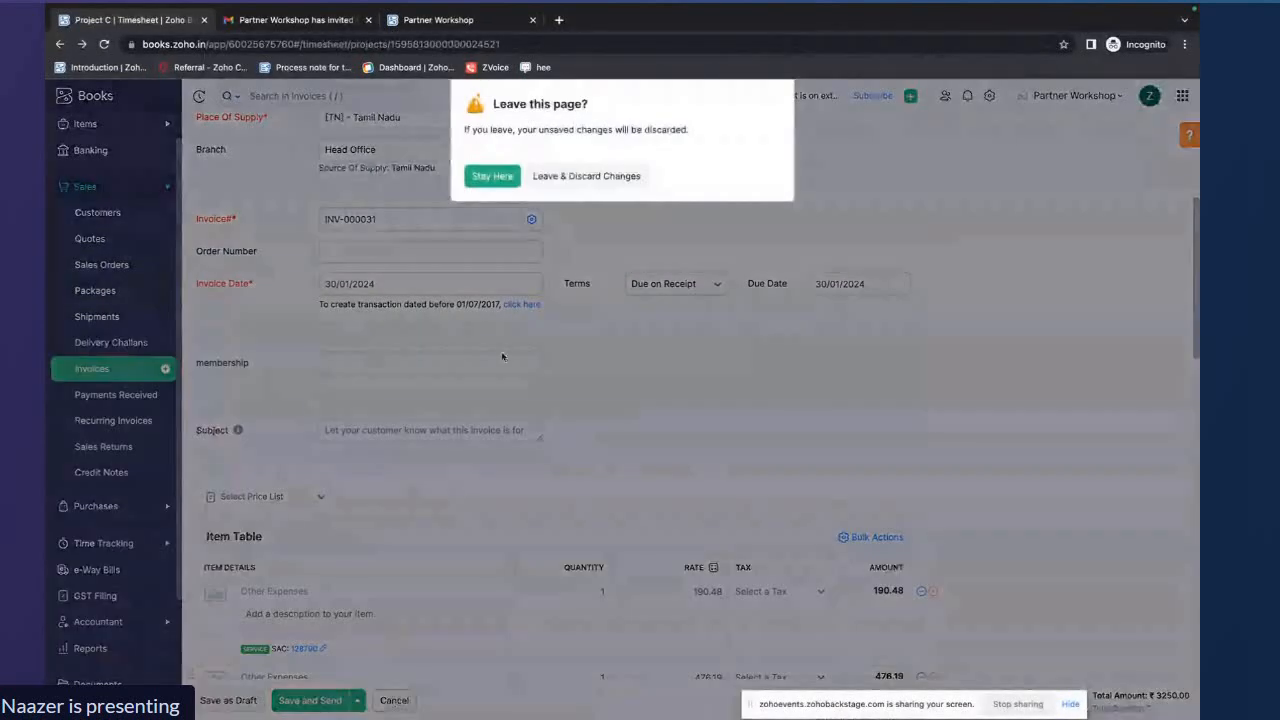
click(556, 175)
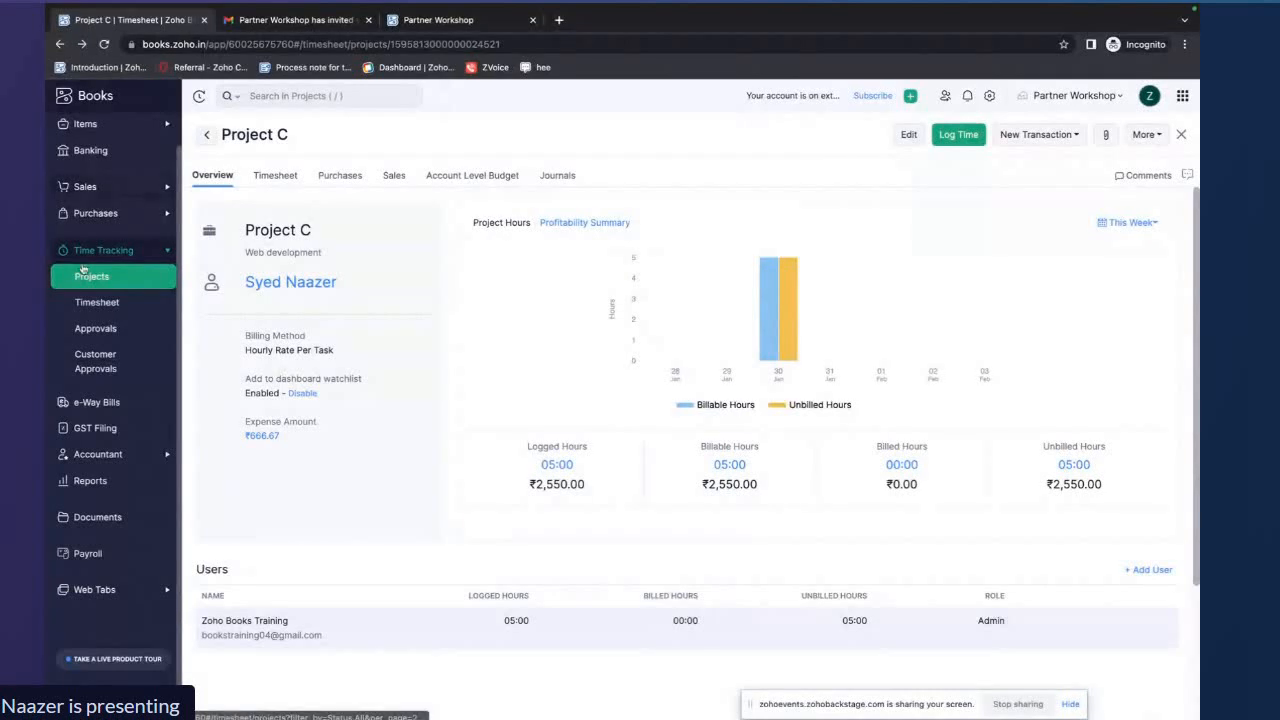
scroll(563, 266, down, 1)
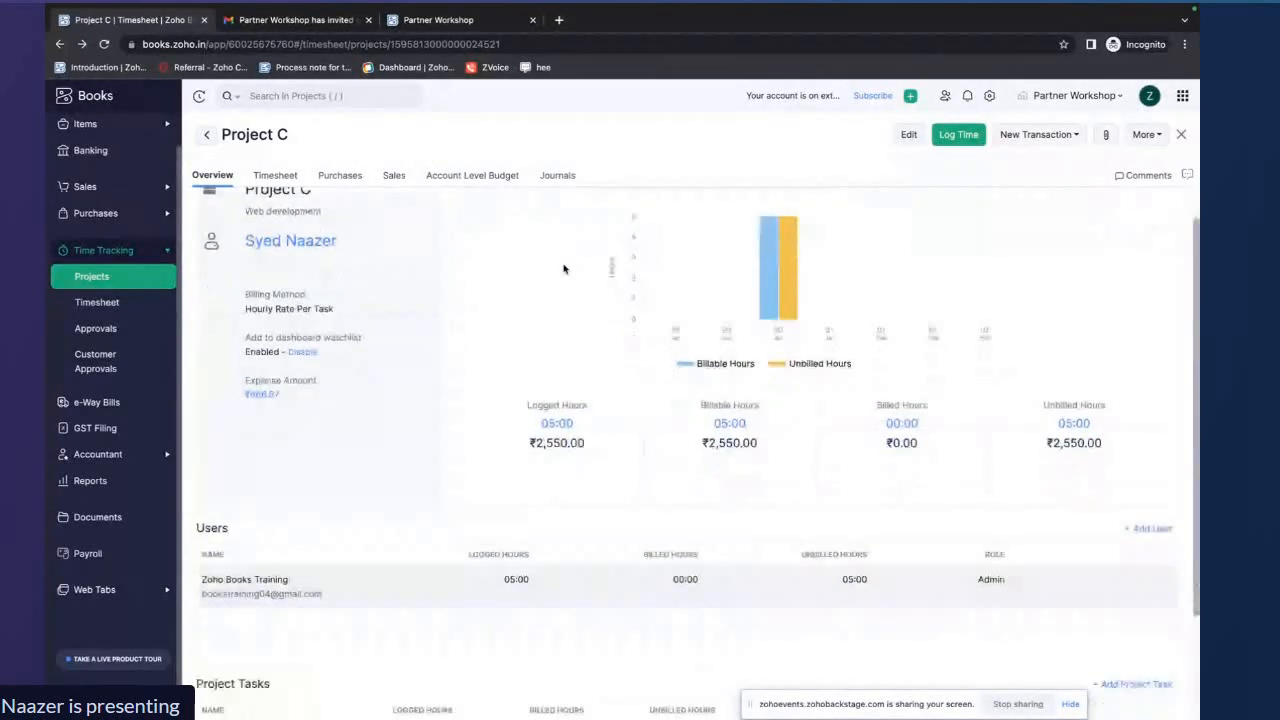
scroll(563, 266, up, 1)
scroll(1008, 160, down, 2)
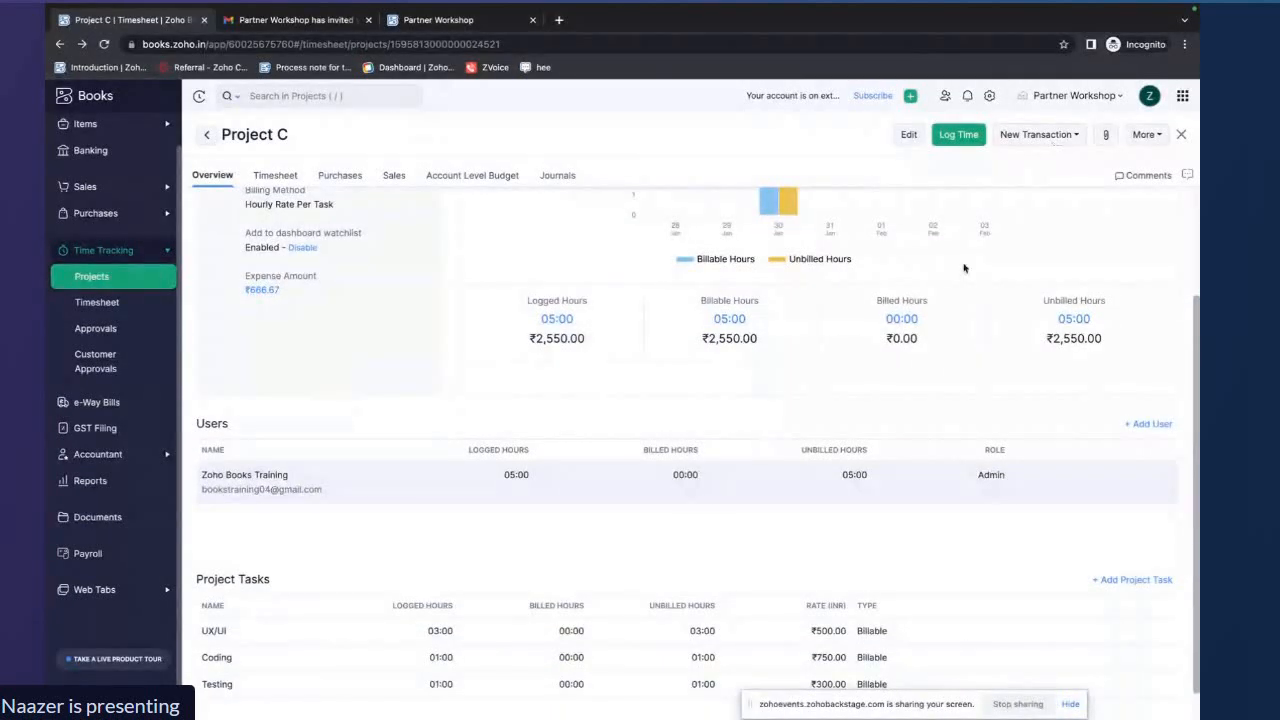
Review Project C's sales and purchase transactions and its overview of logged, billed and unbilled hours
click(392, 176)
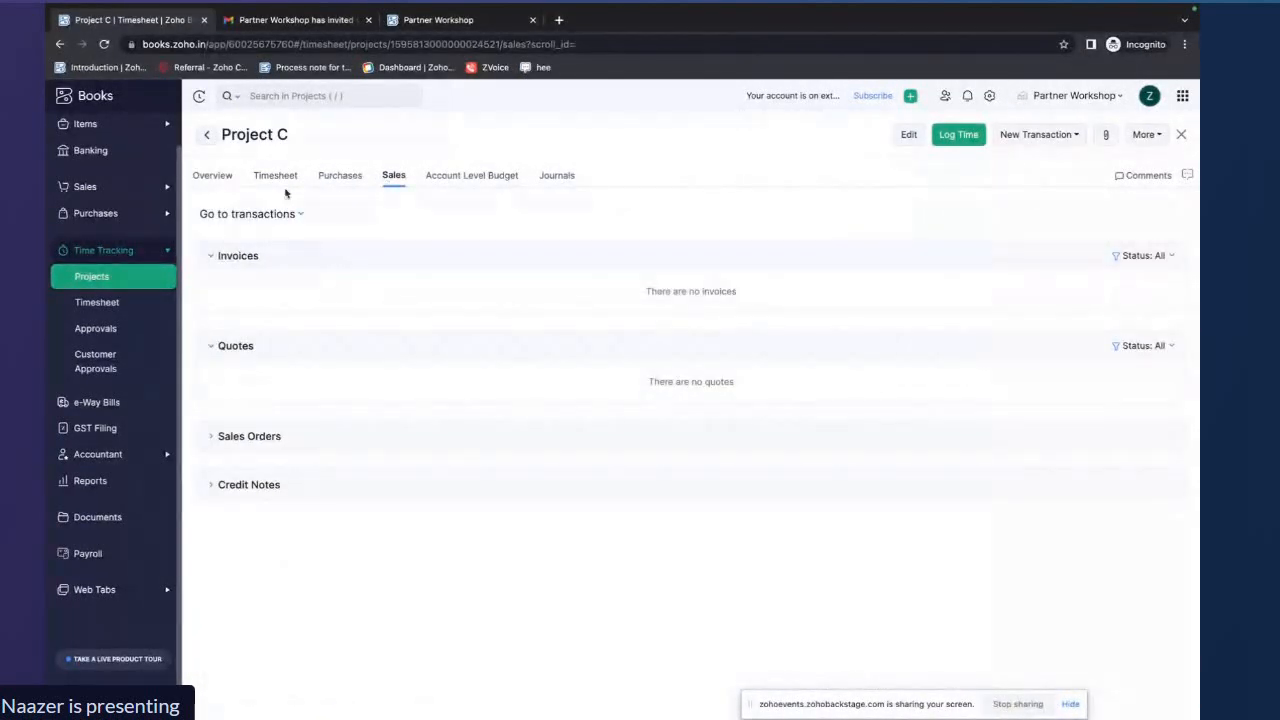
click(341, 176)
click(210, 176)
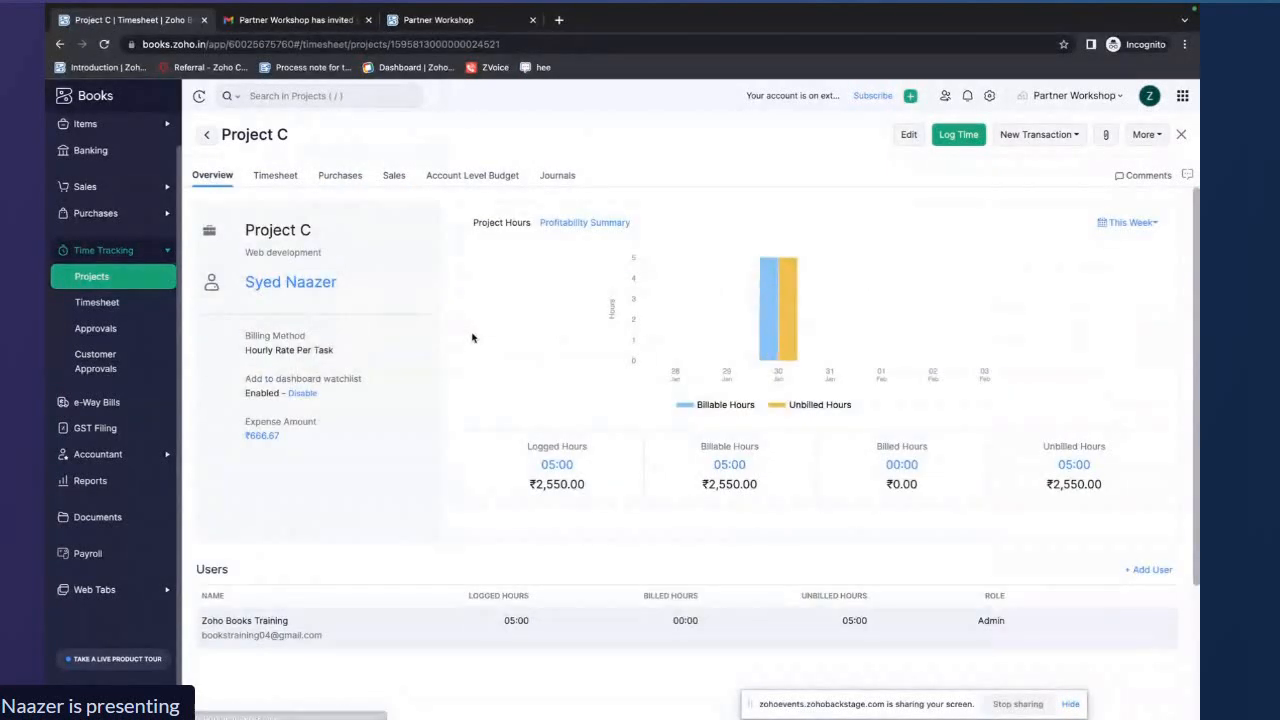
scroll(1020, 198, down, 3)
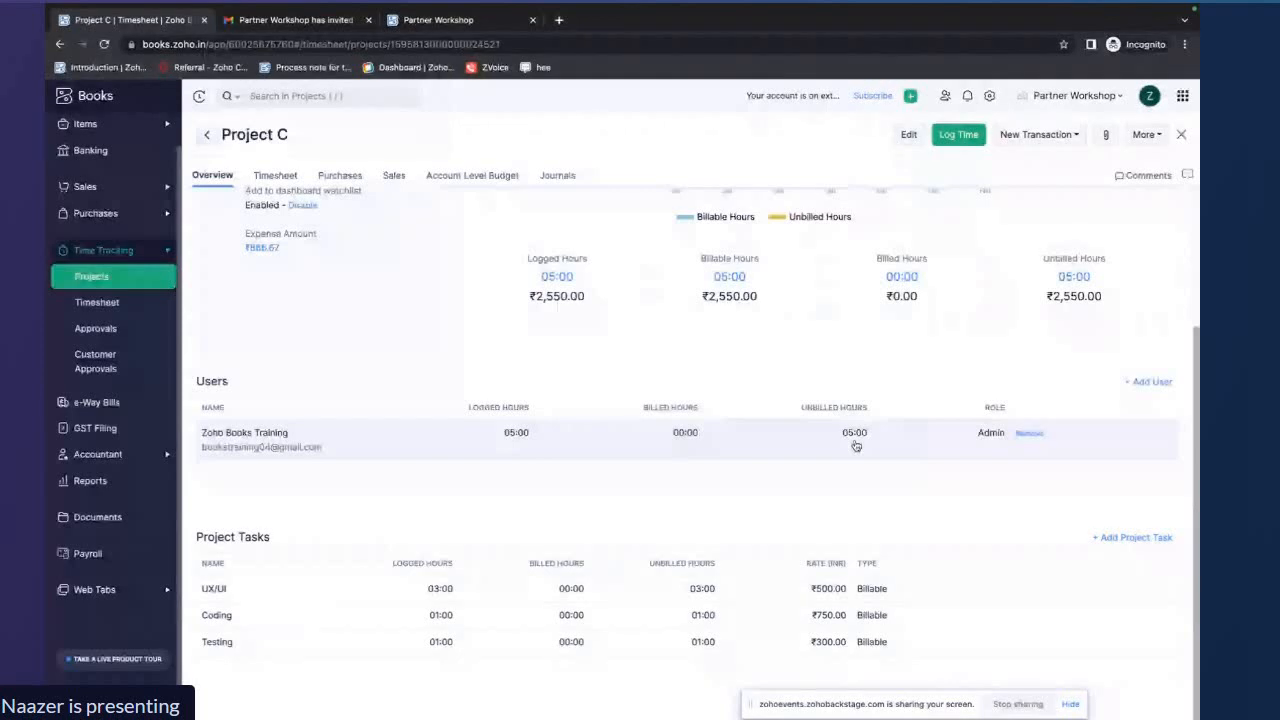
scroll(690, 477, up, 1)
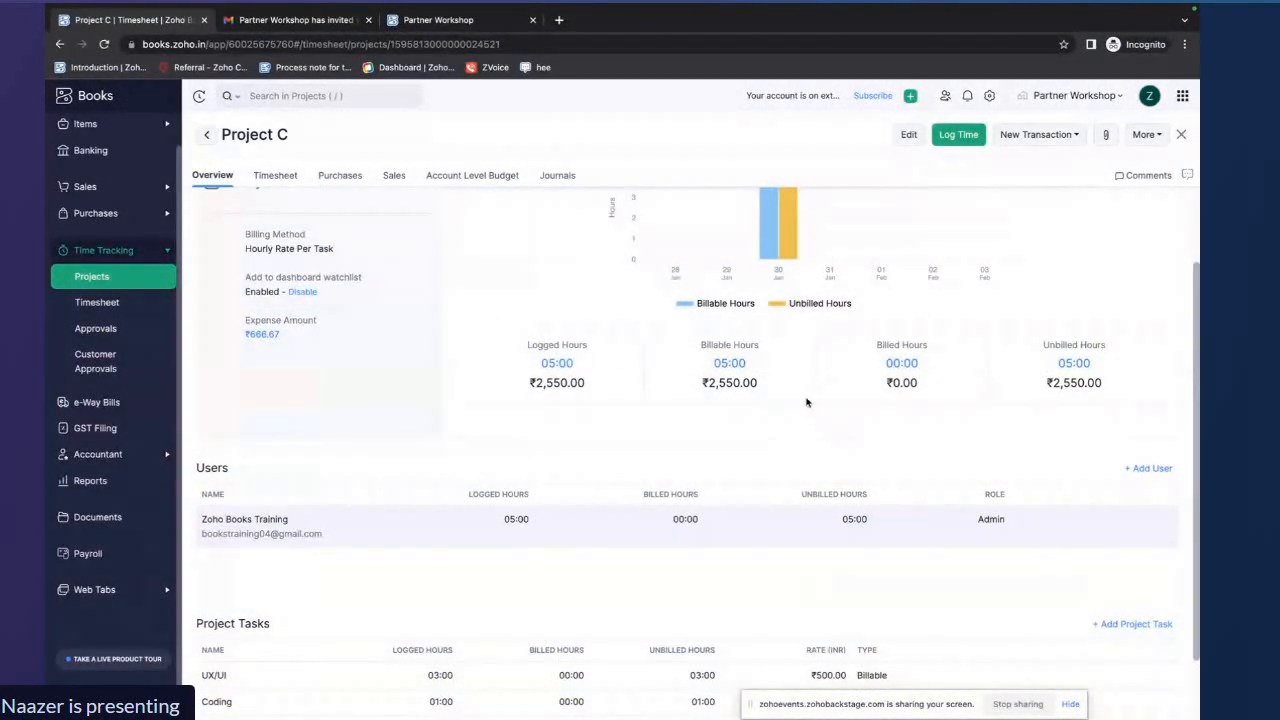
scroll(807, 402, up, 1)
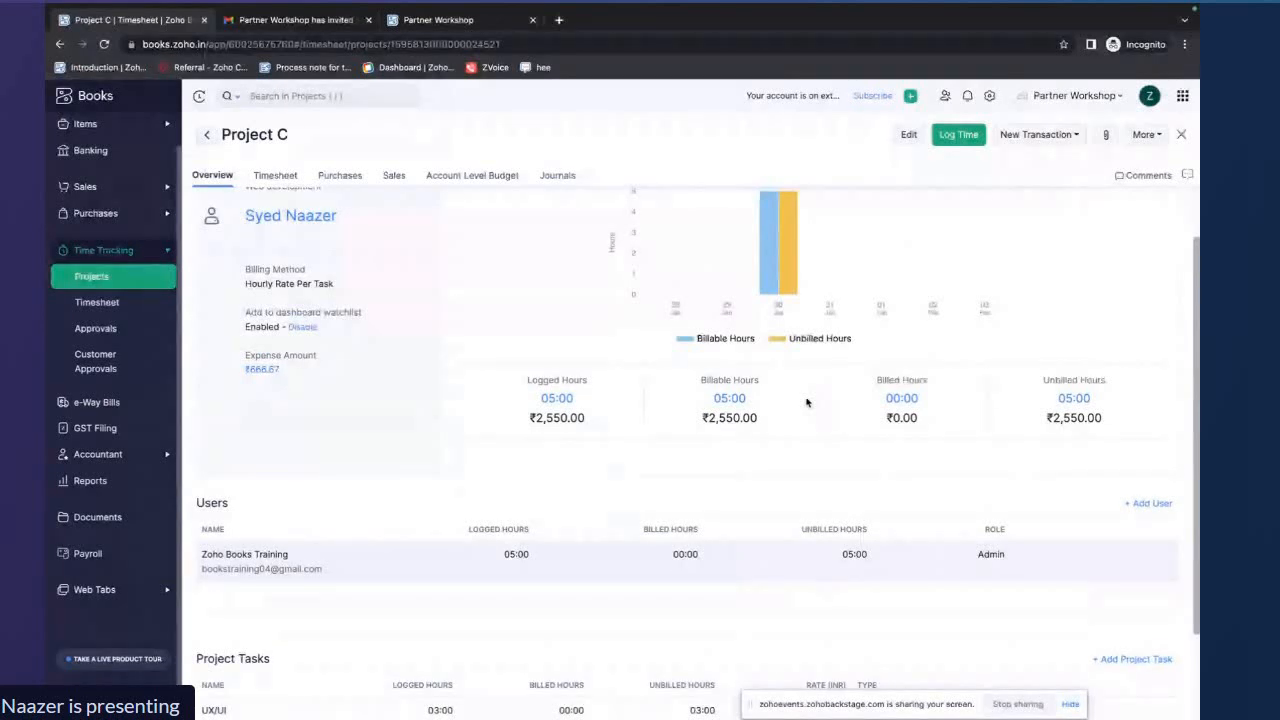
Compare the project's billed and unbilled hours against its sales invoices and unbilled purchase expenses
double_click(886, 402)
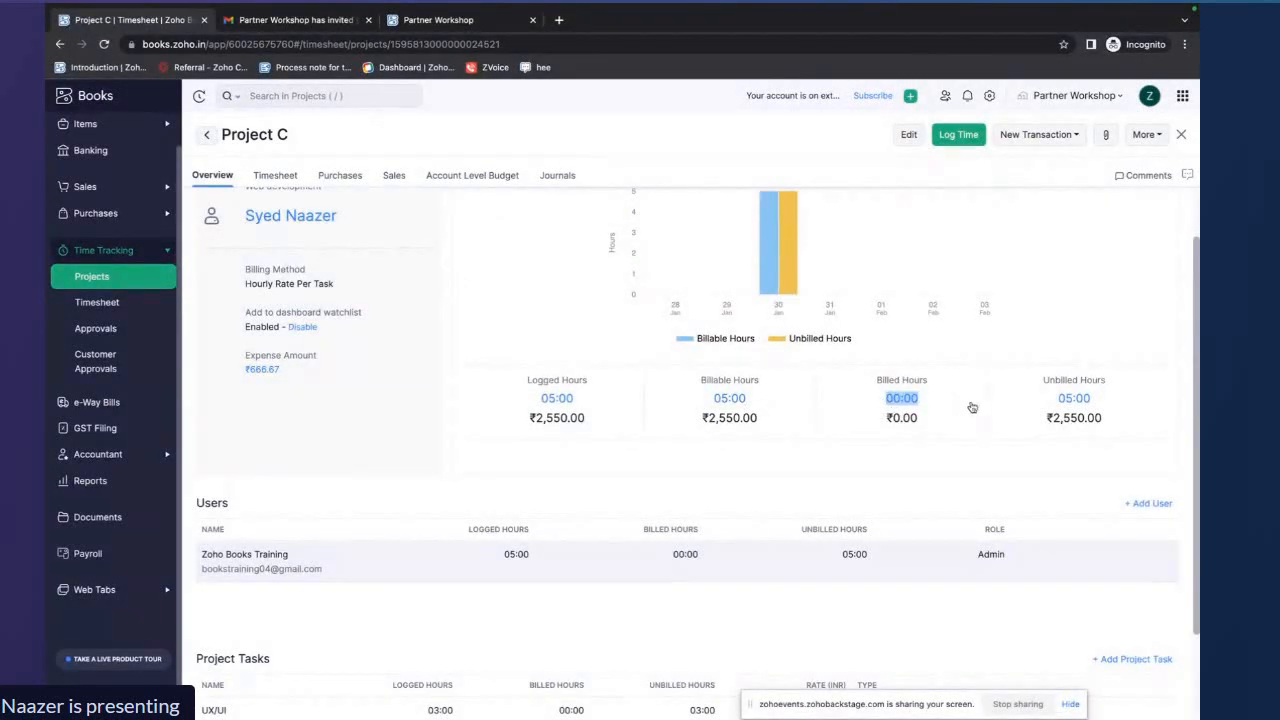
drag(1056, 399, 1095, 402)
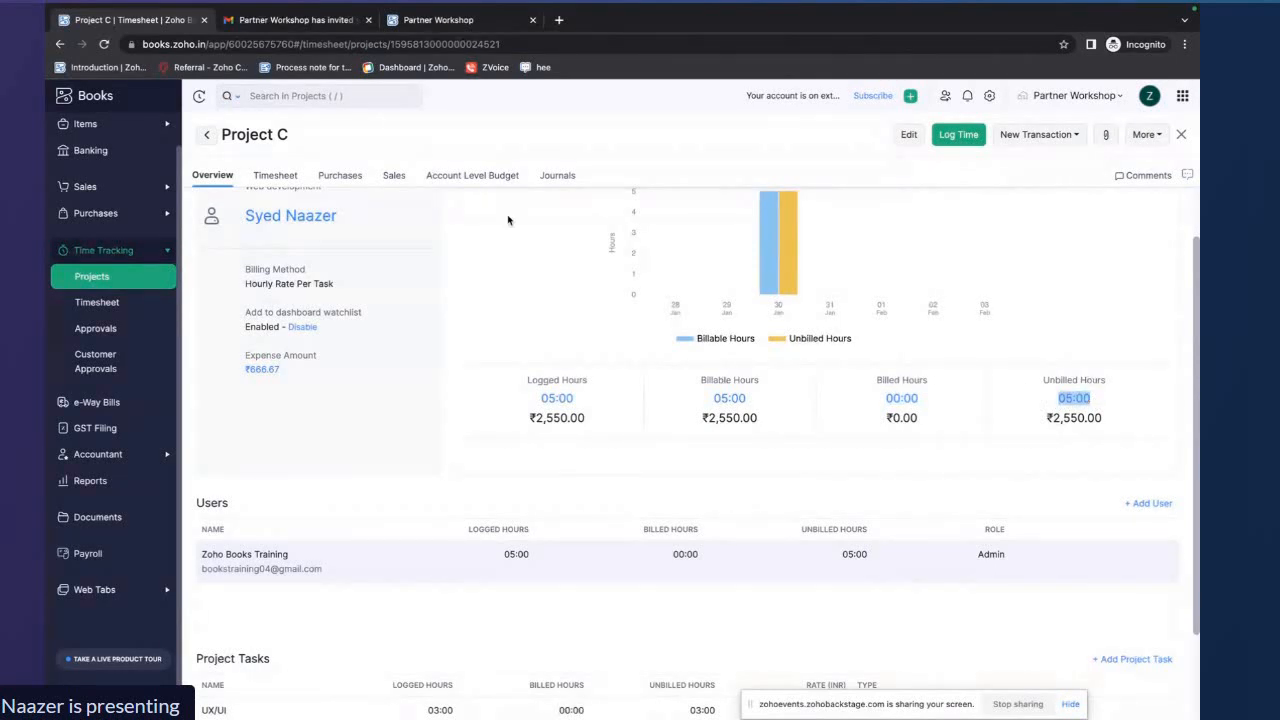
click(394, 177)
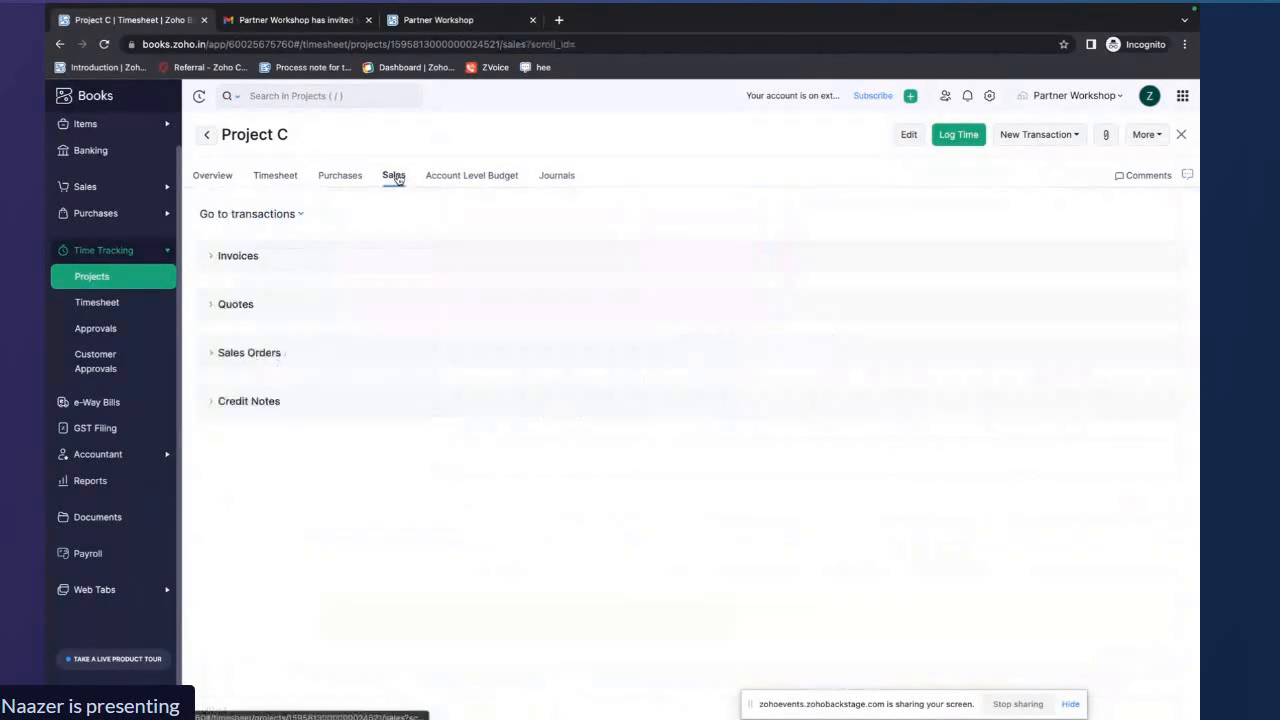
click(340, 176)
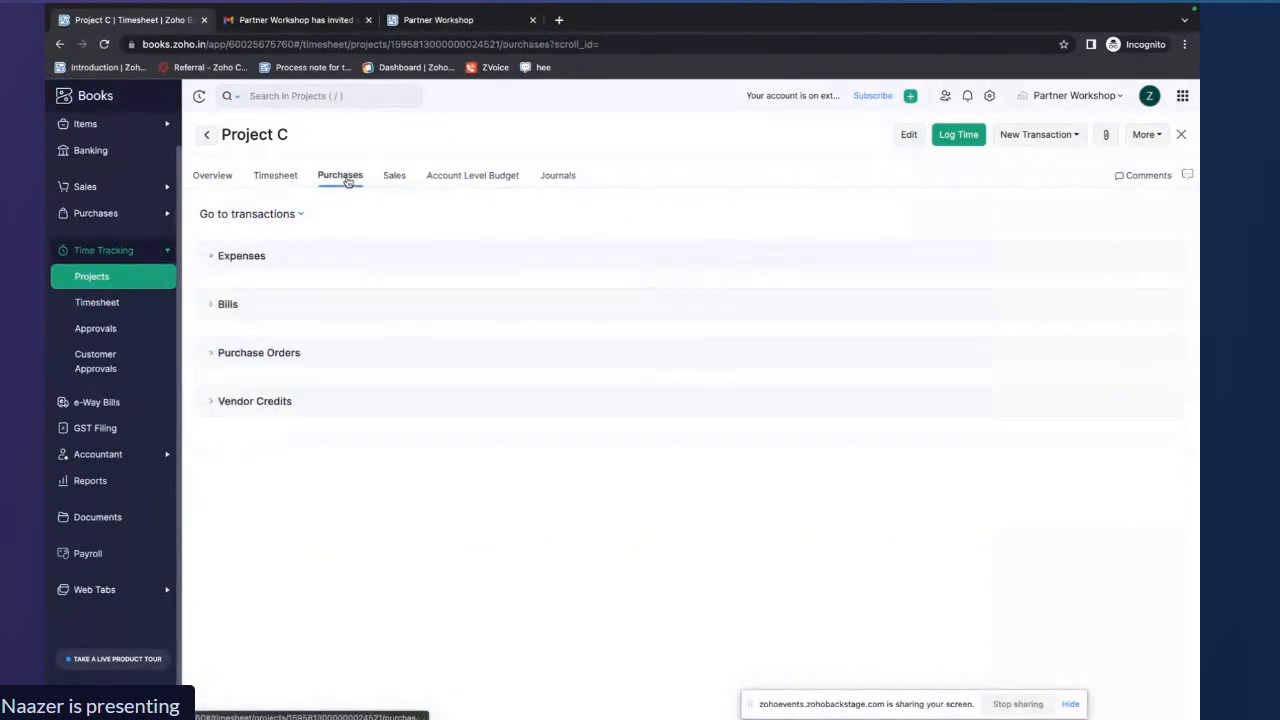
click(214, 176)
scroll(405, 445, down, 5)
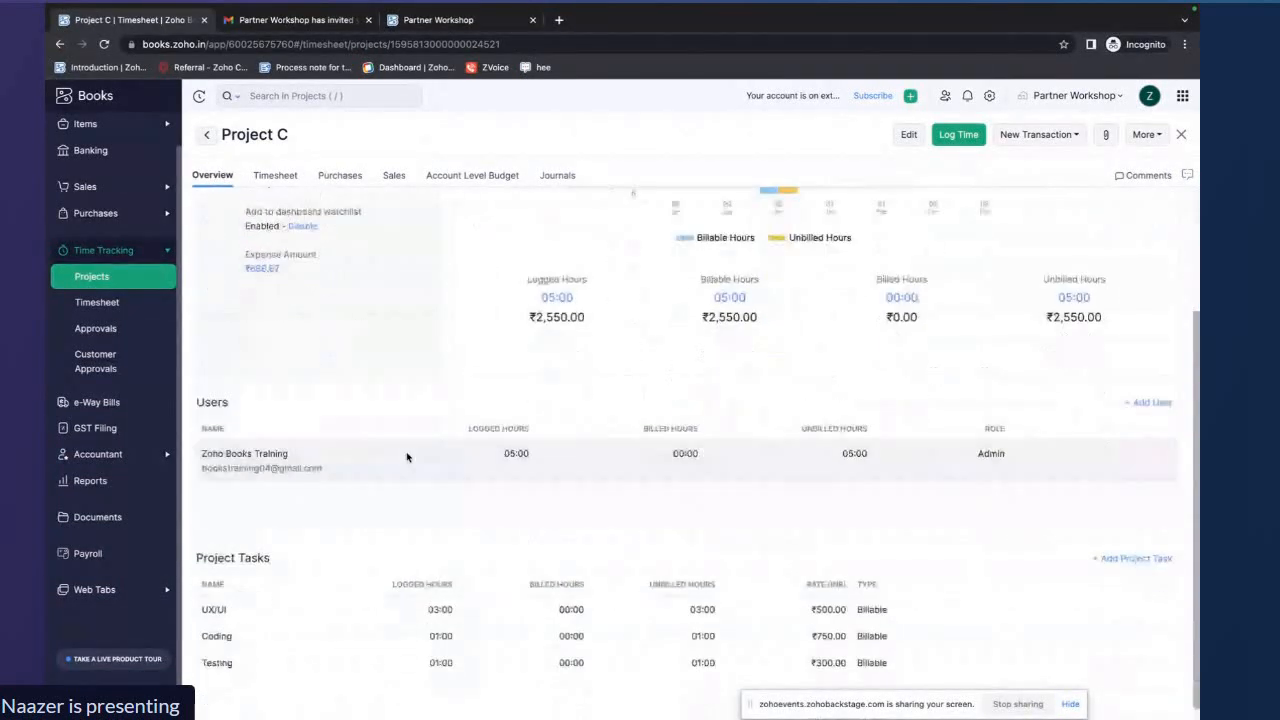
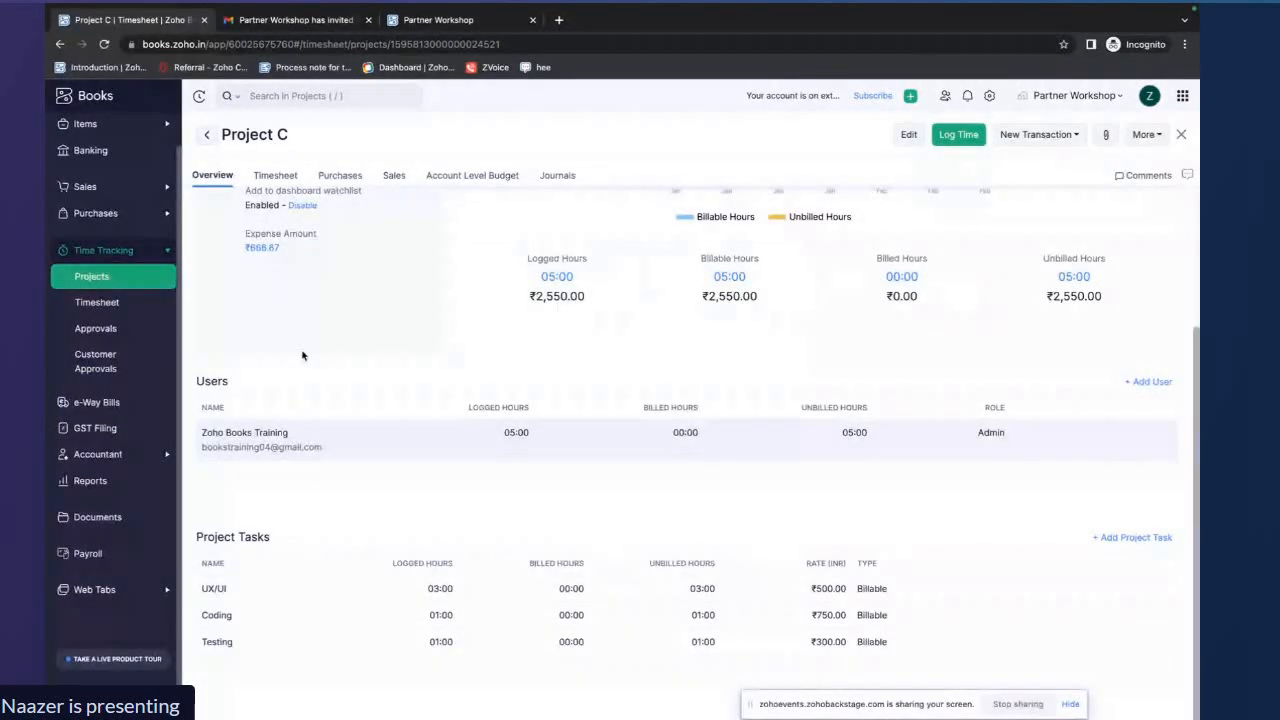
Return to the projects list and open Project D
scroll(303, 355, up, 5)
click(128, 281)
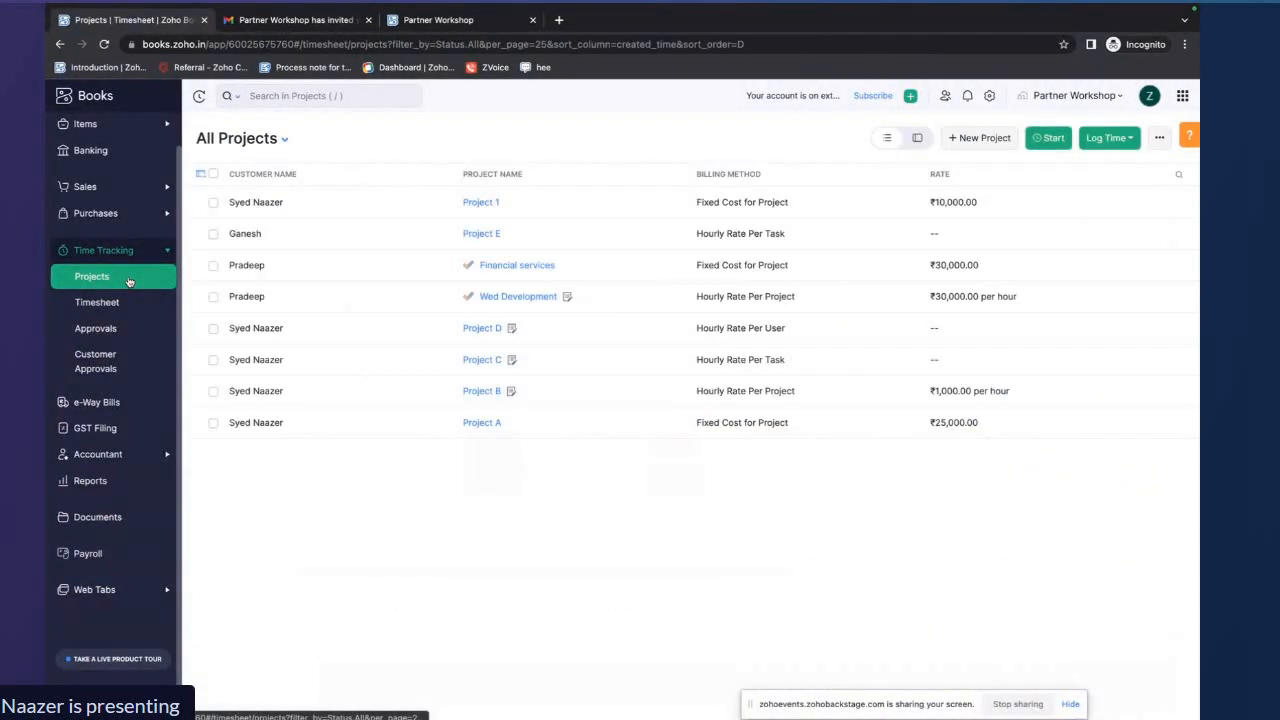
click(474, 331)
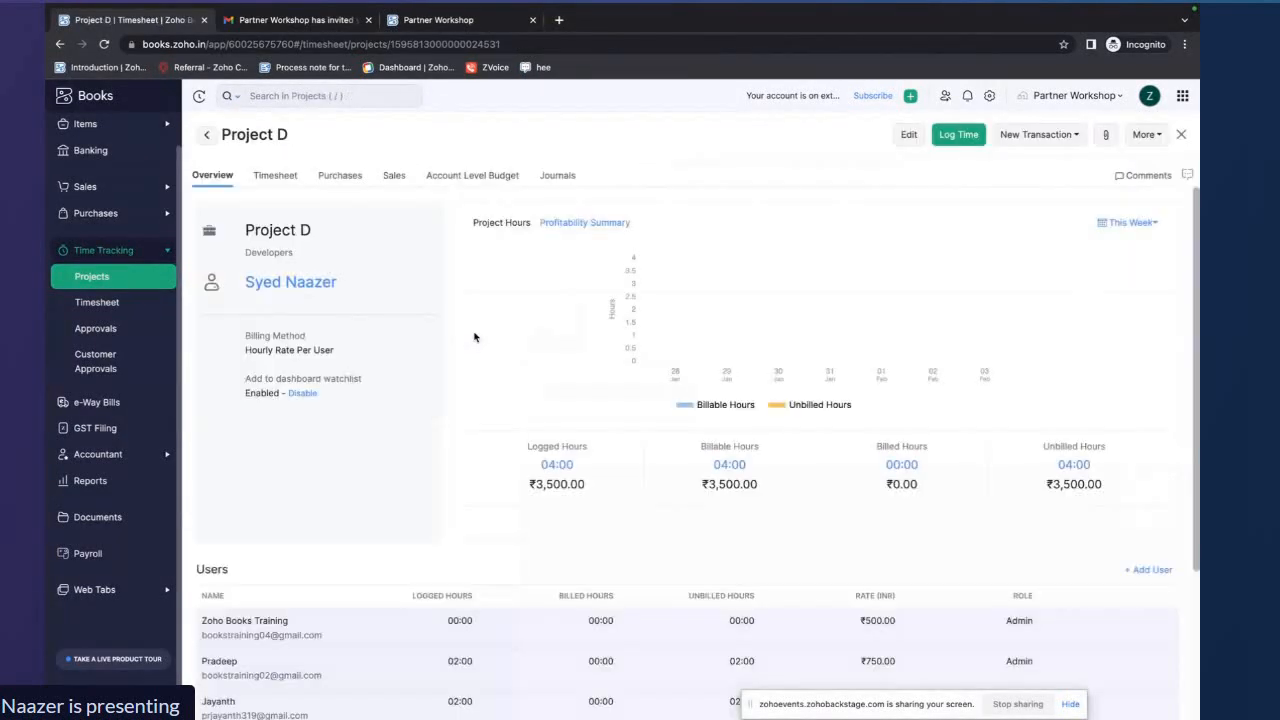
Open Project D for editing and review its name, description and billing method options, keeping Based on Staff Hours
click(906, 134)
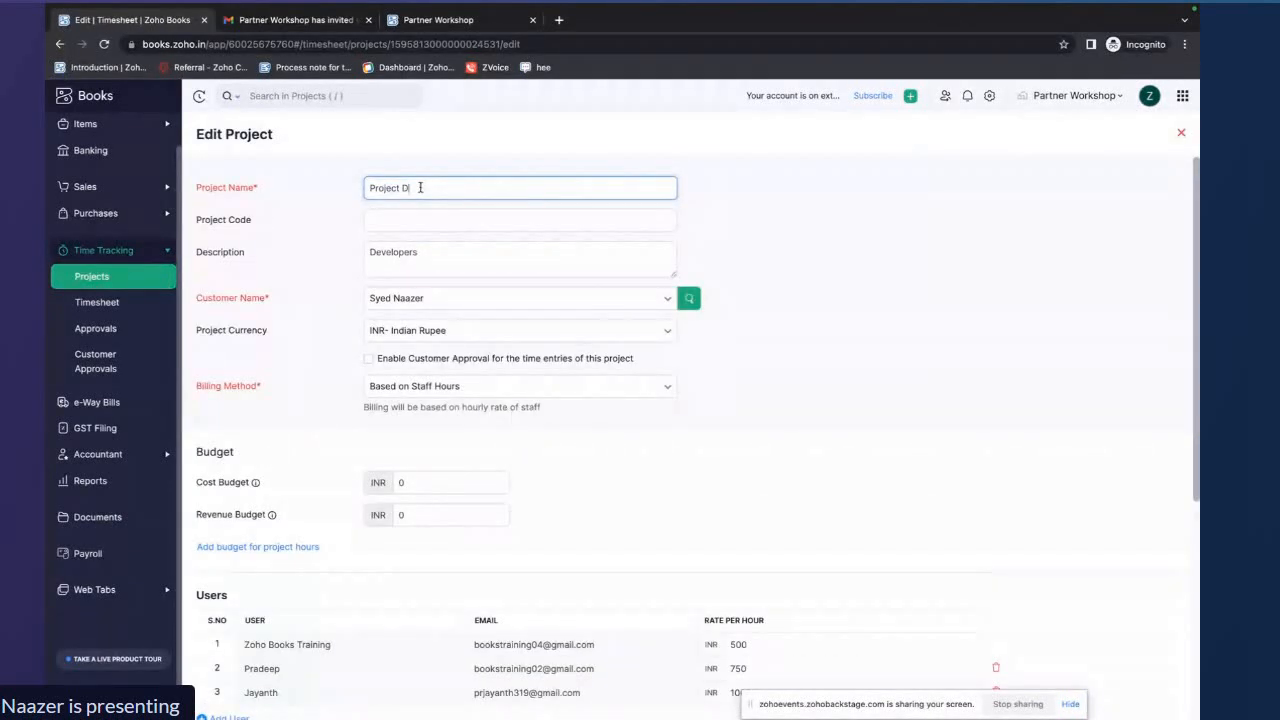
drag(421, 188, 354, 191)
drag(423, 252, 365, 251)
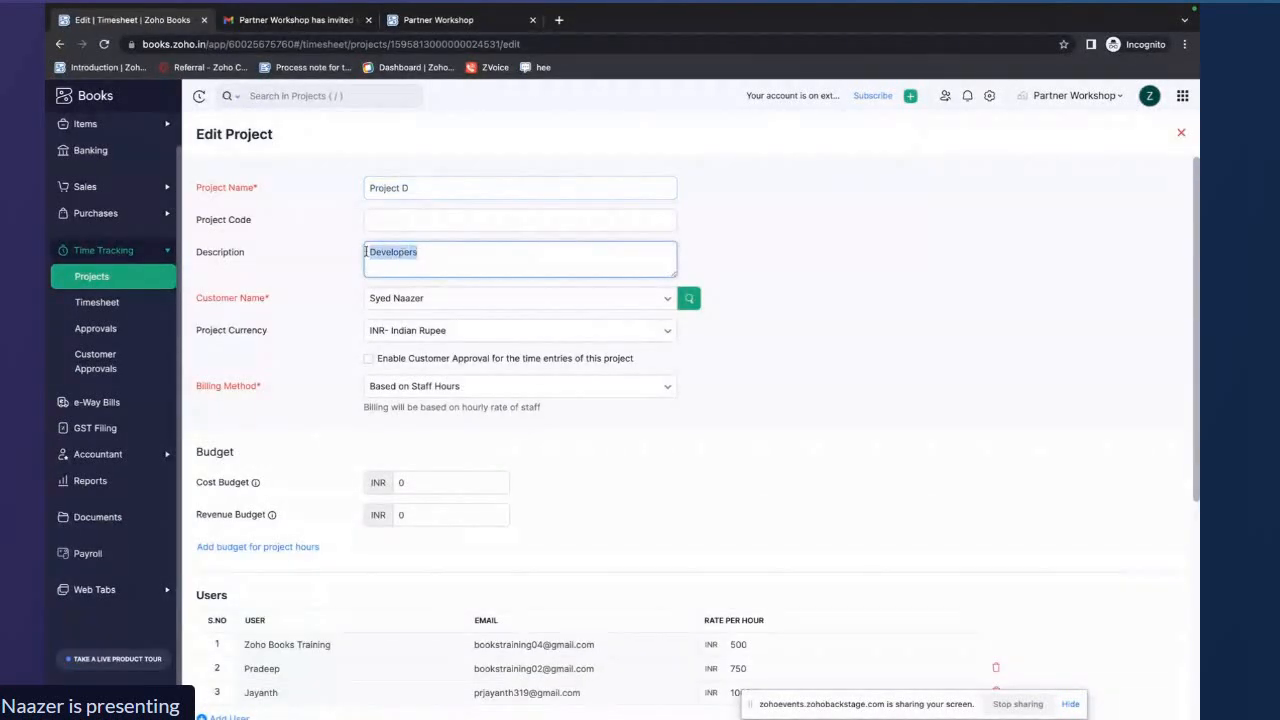
scroll(480, 280, down, 2)
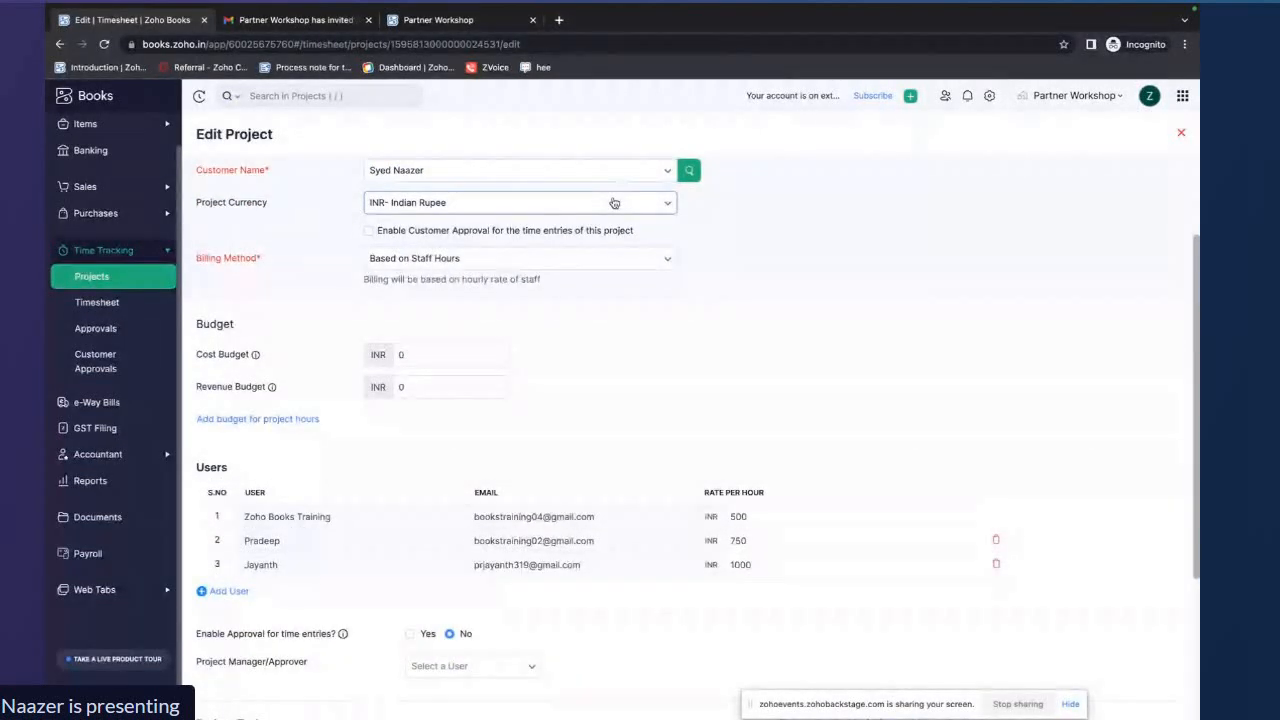
click(628, 260)
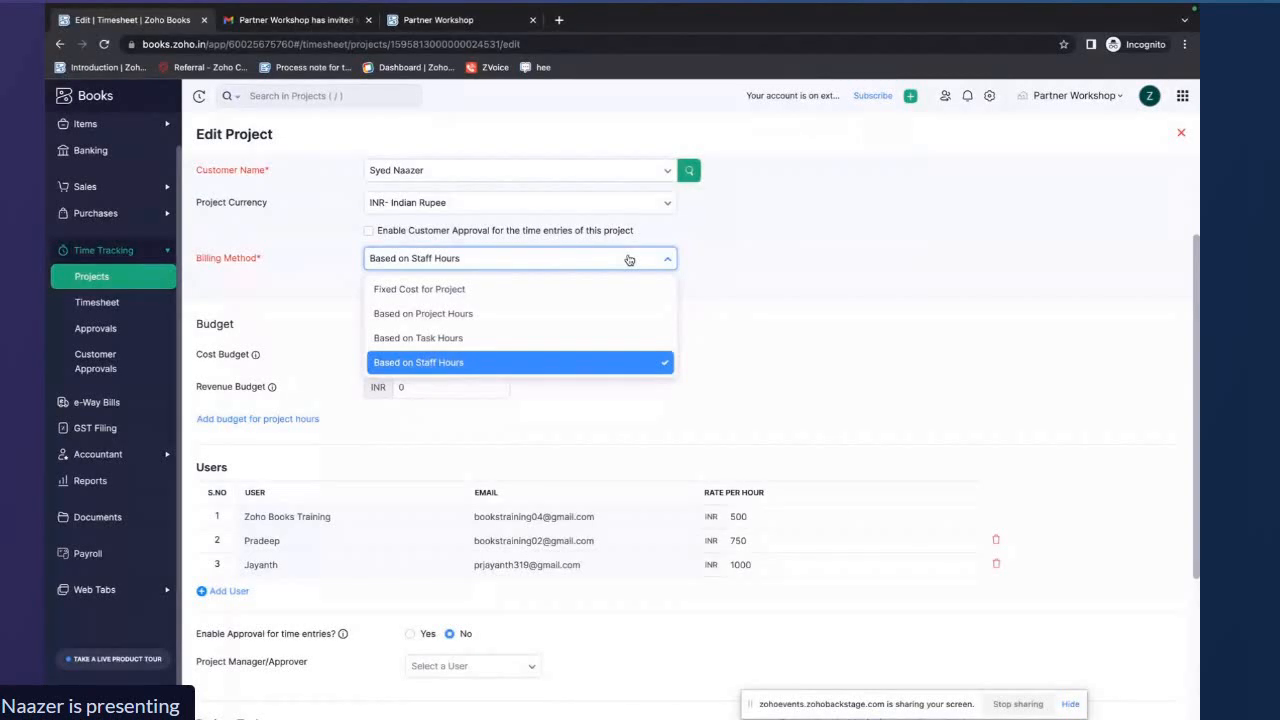
click(709, 297)
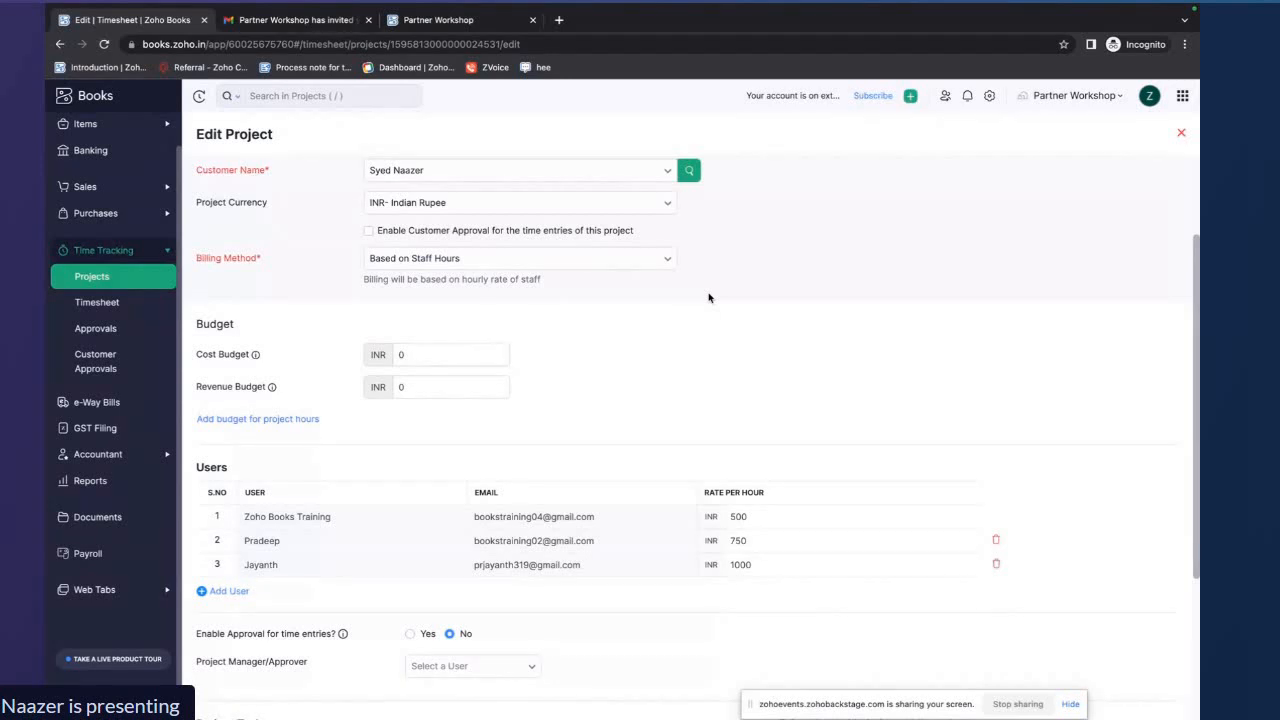
Review each user's hourly rate and the Coding task in the project form, then save the project unchanged
scroll(709, 297, down, 3)
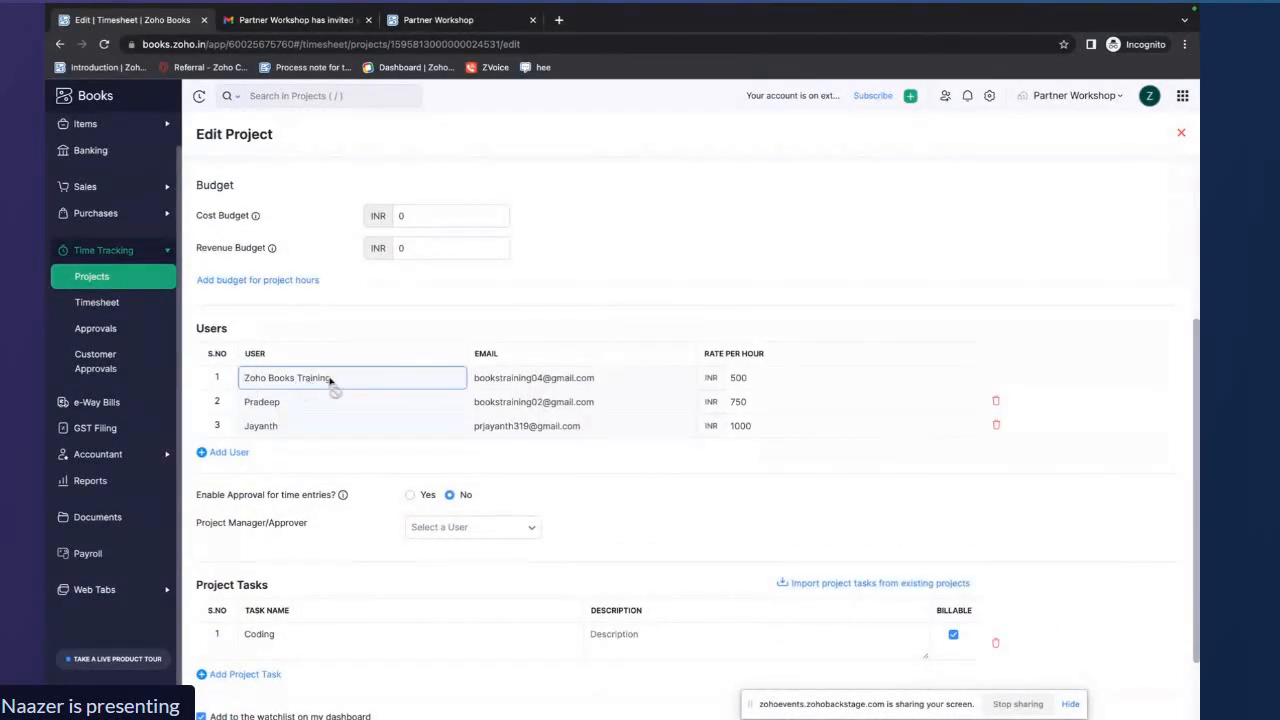
click(729, 377)
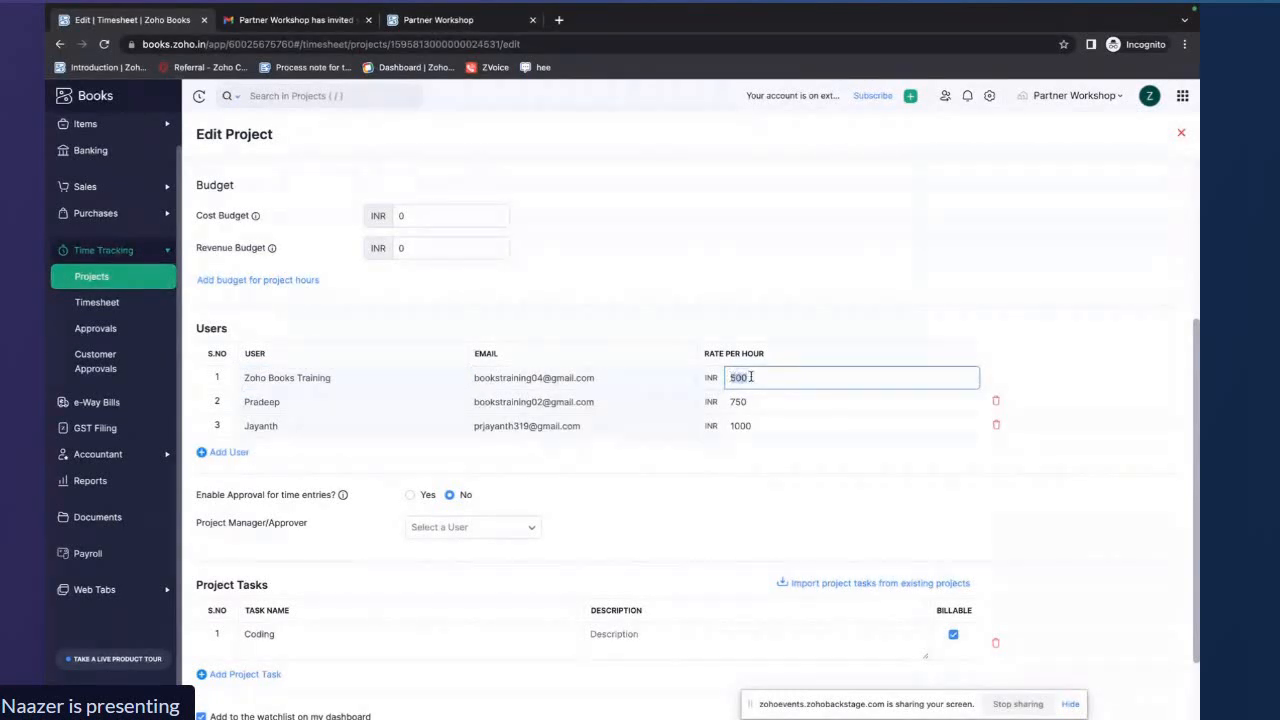
click(729, 401)
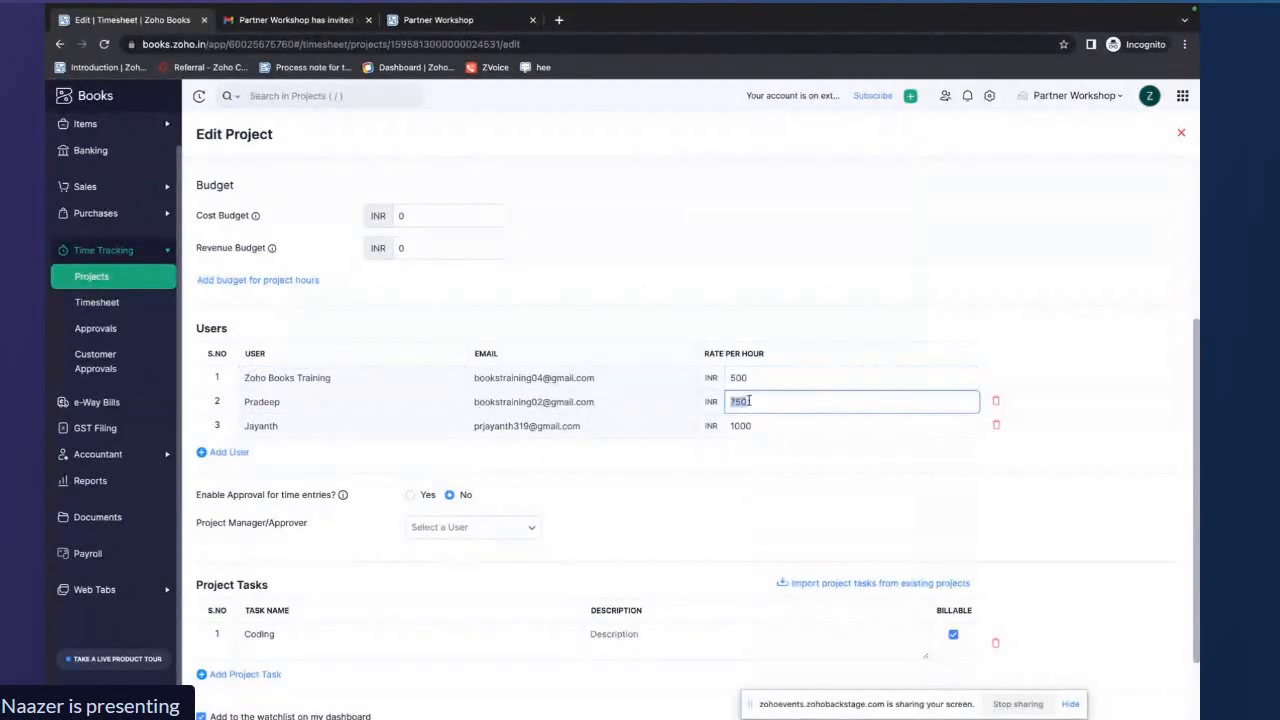
click(734, 426)
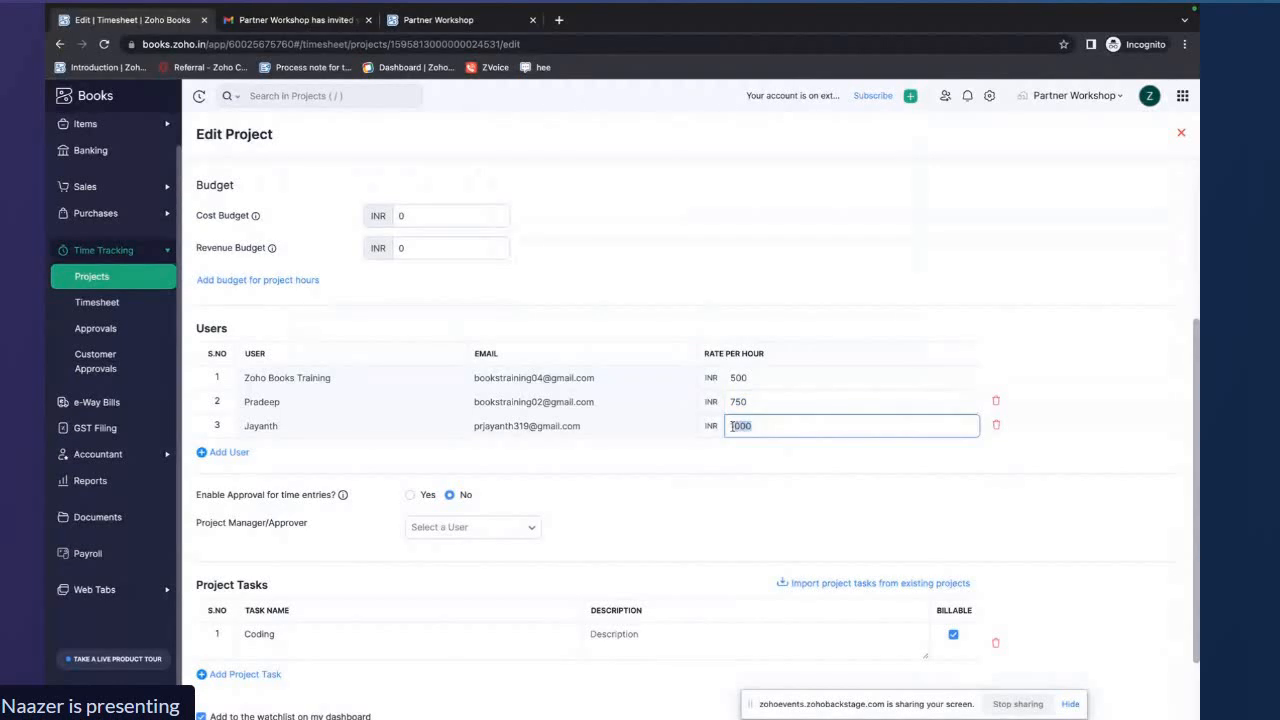
click(719, 453)
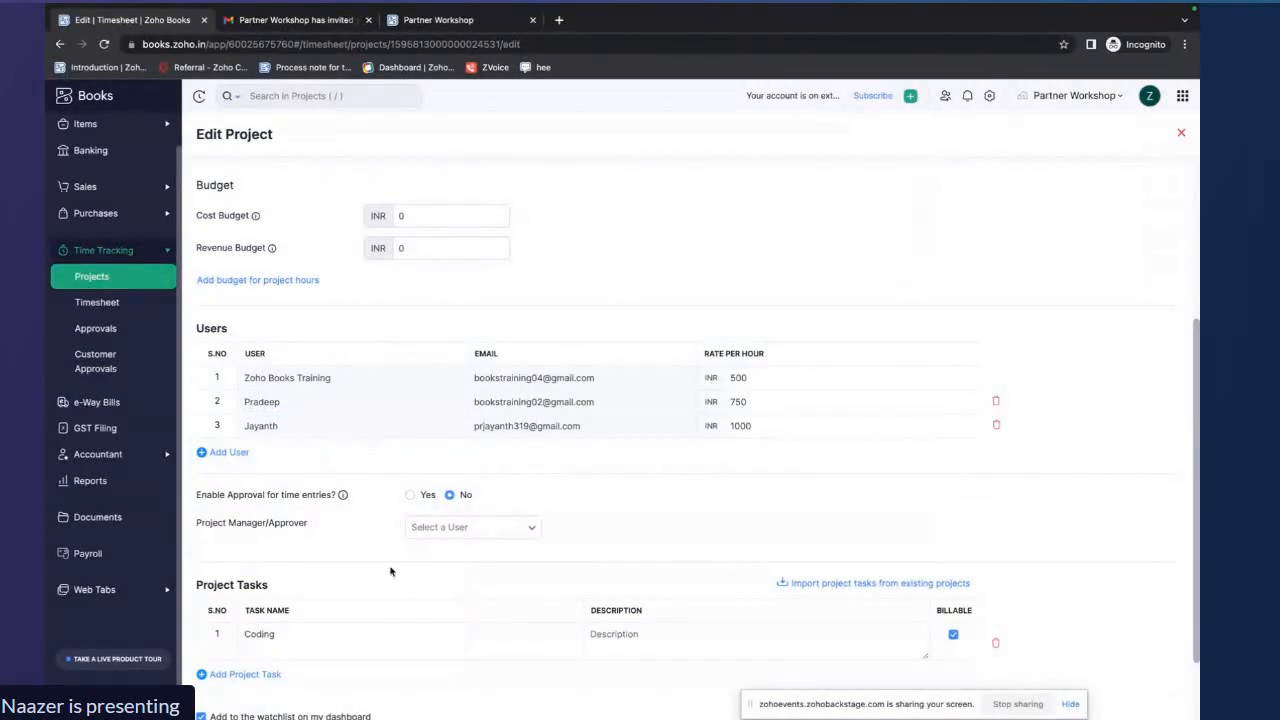
scroll(390, 571, down, 1)
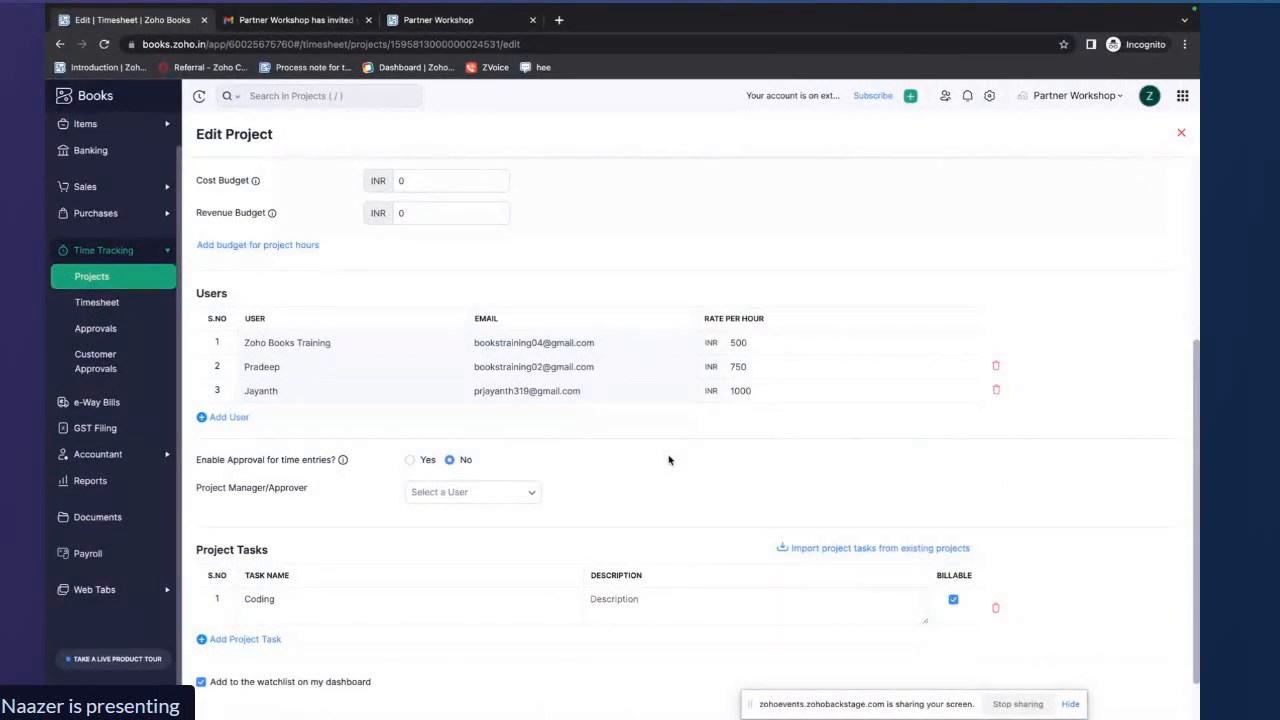
scroll(669, 460, down, 1)
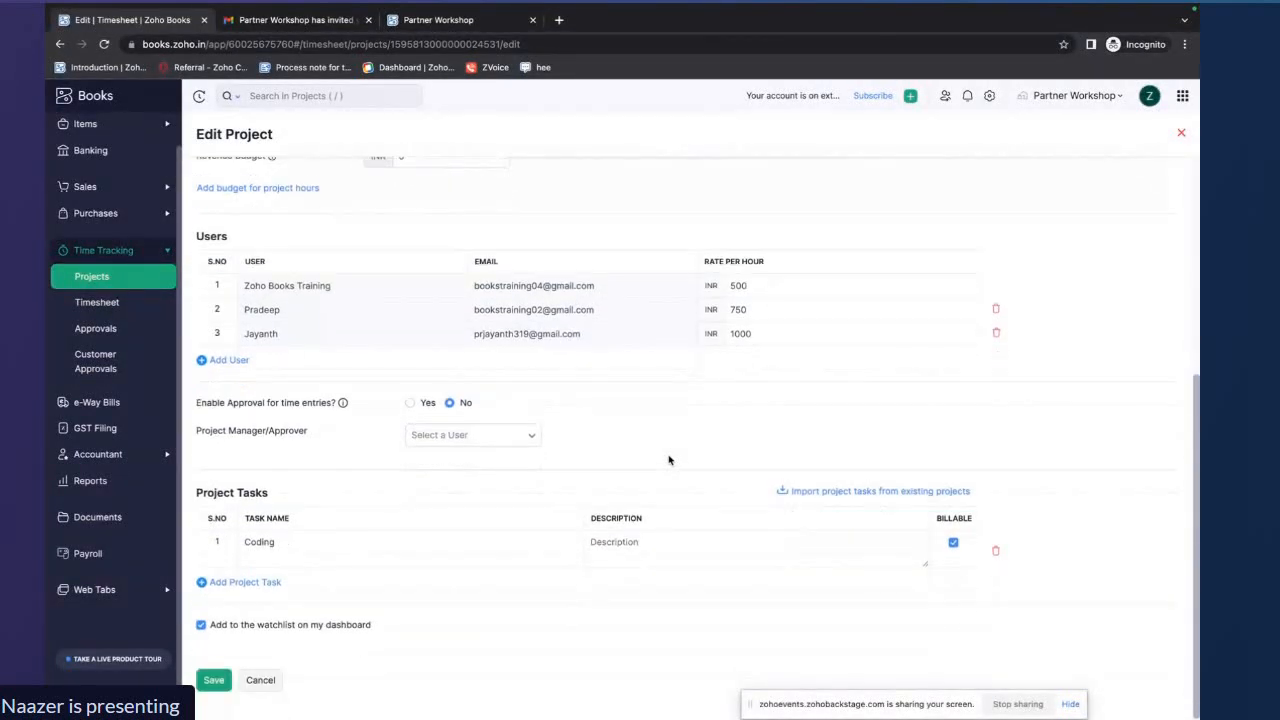
click(222, 670)
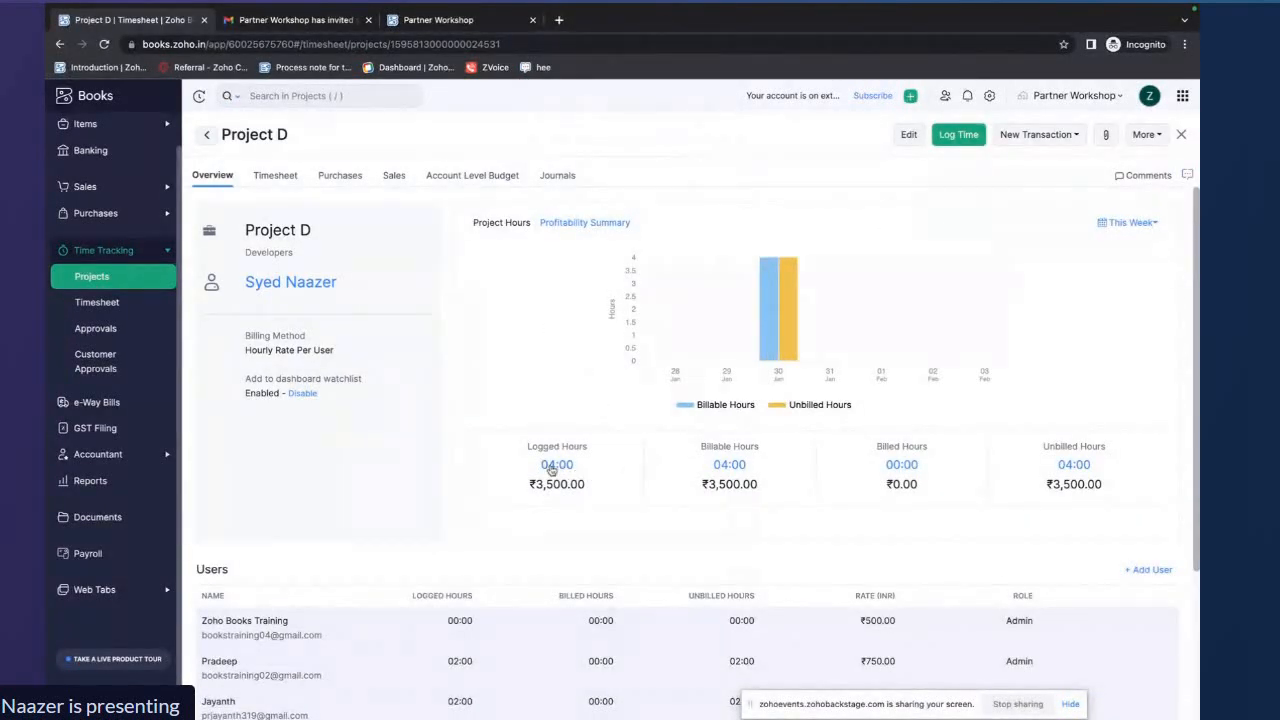
Create an invoice from Project D billing all its time entries up to 30/01/2024
scroll(685, 480, down, 2)
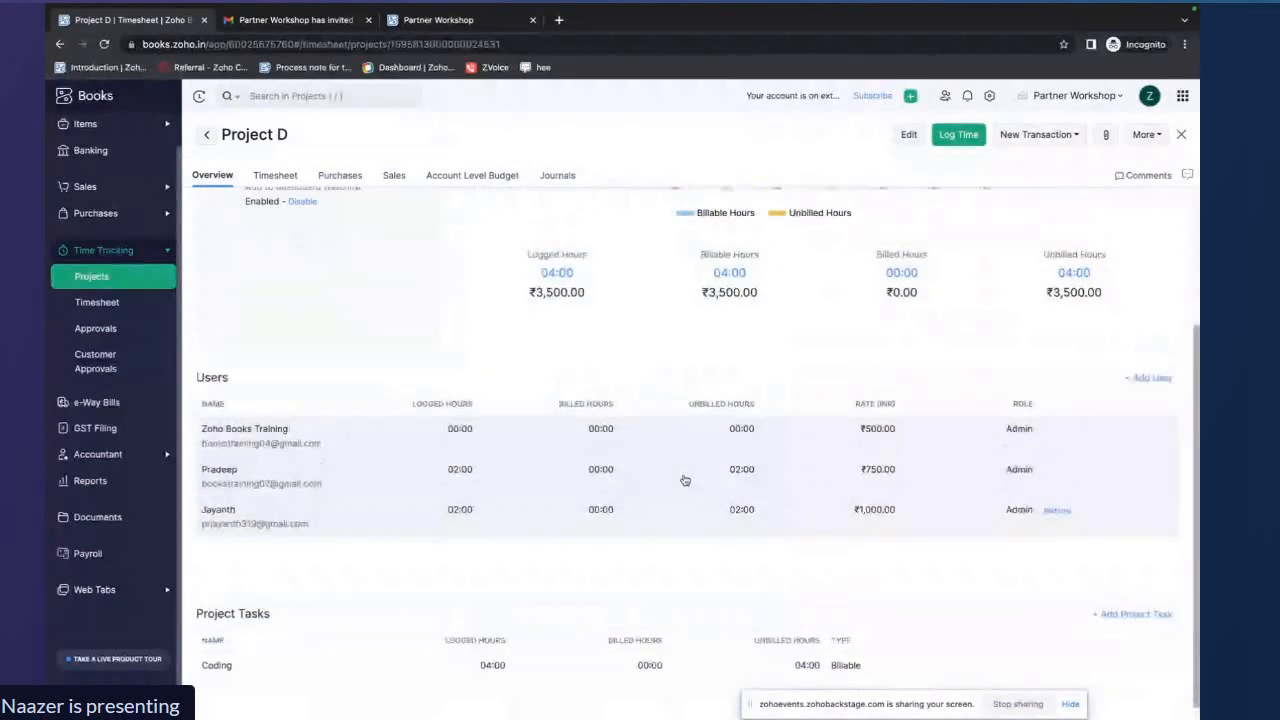
scroll(685, 480, up, 2)
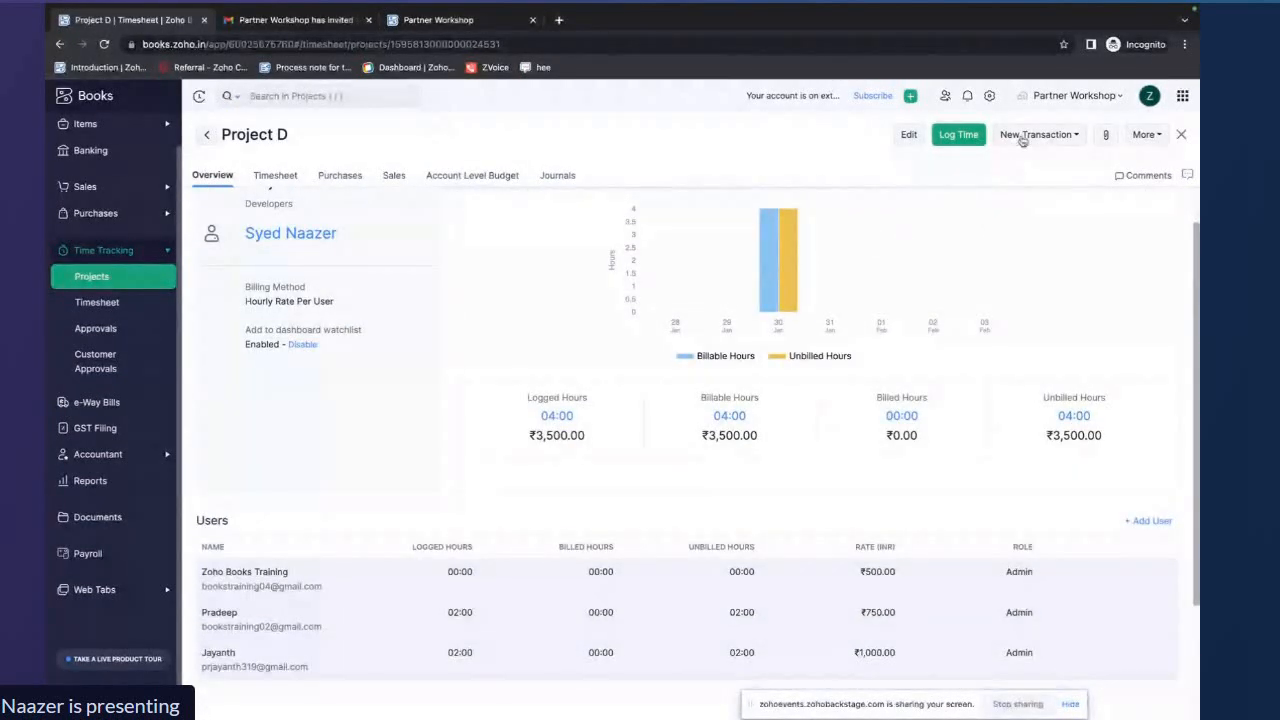
click(1022, 136)
click(1008, 208)
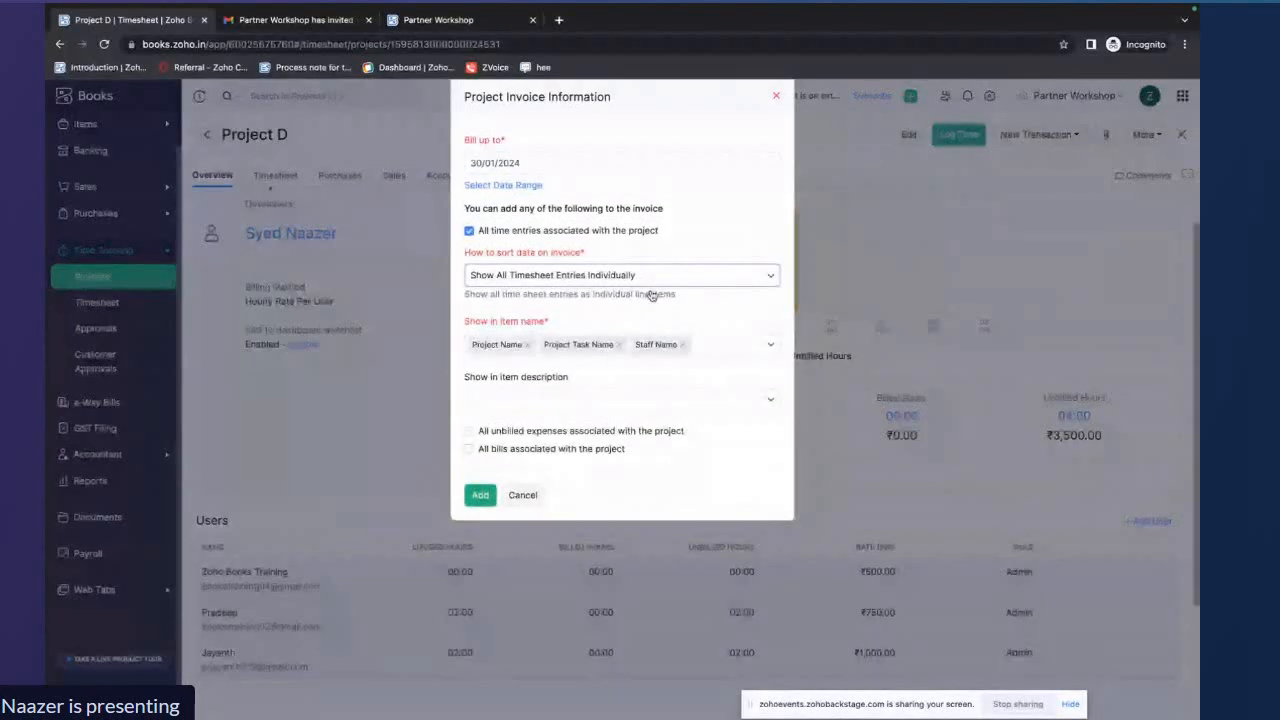
click(480, 496)
Set the SAC code of the first invoice line (Project D - Coding) to 234152
scroll(479, 492, down, 2)
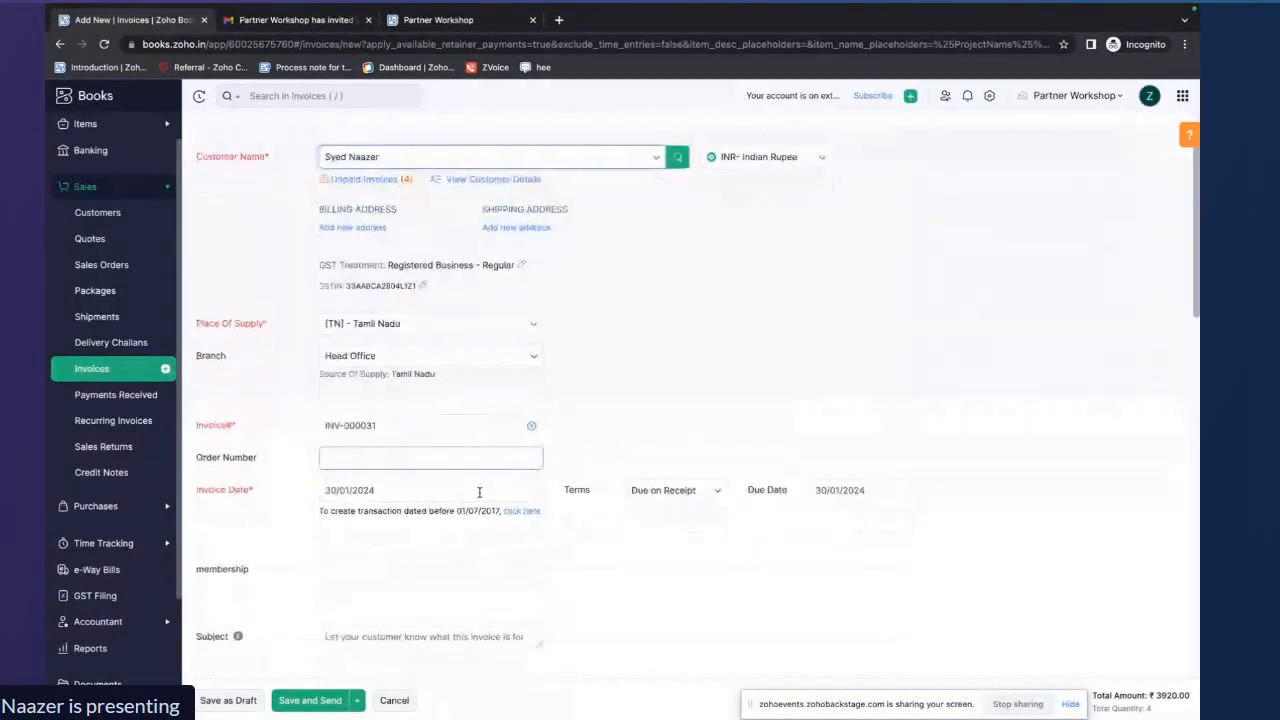
scroll(480, 494, down, 4)
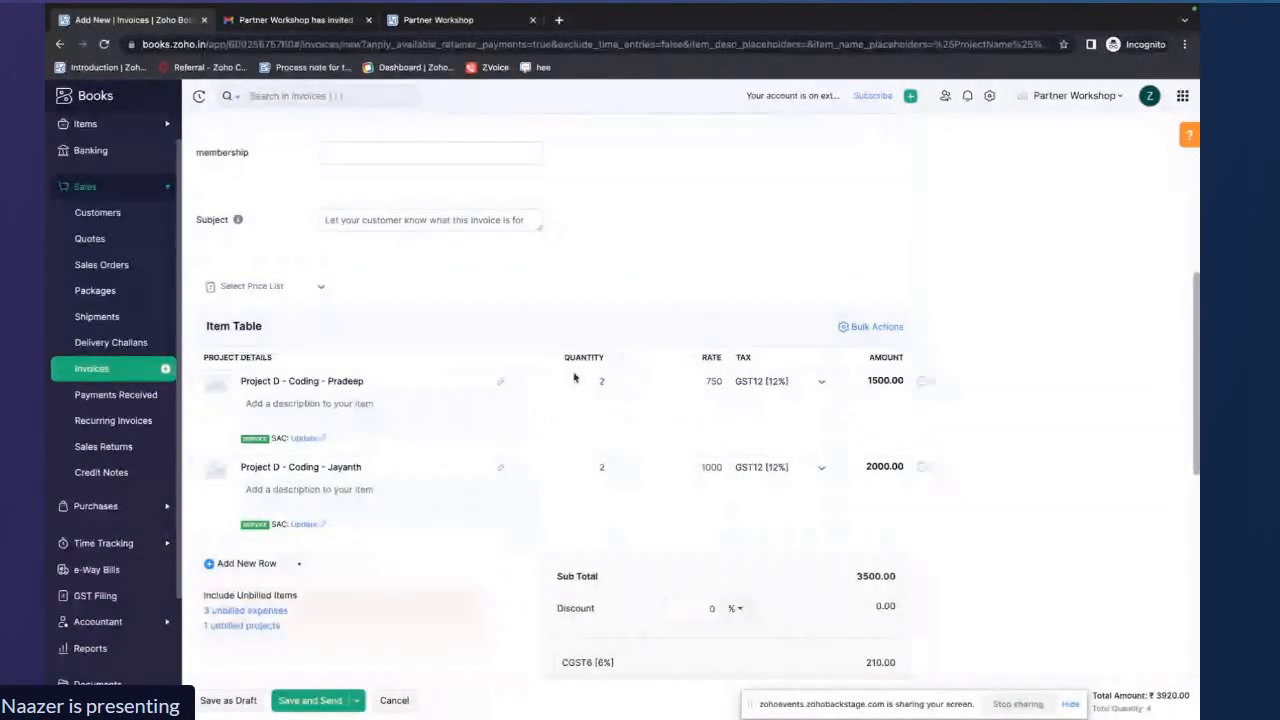
click(364, 399)
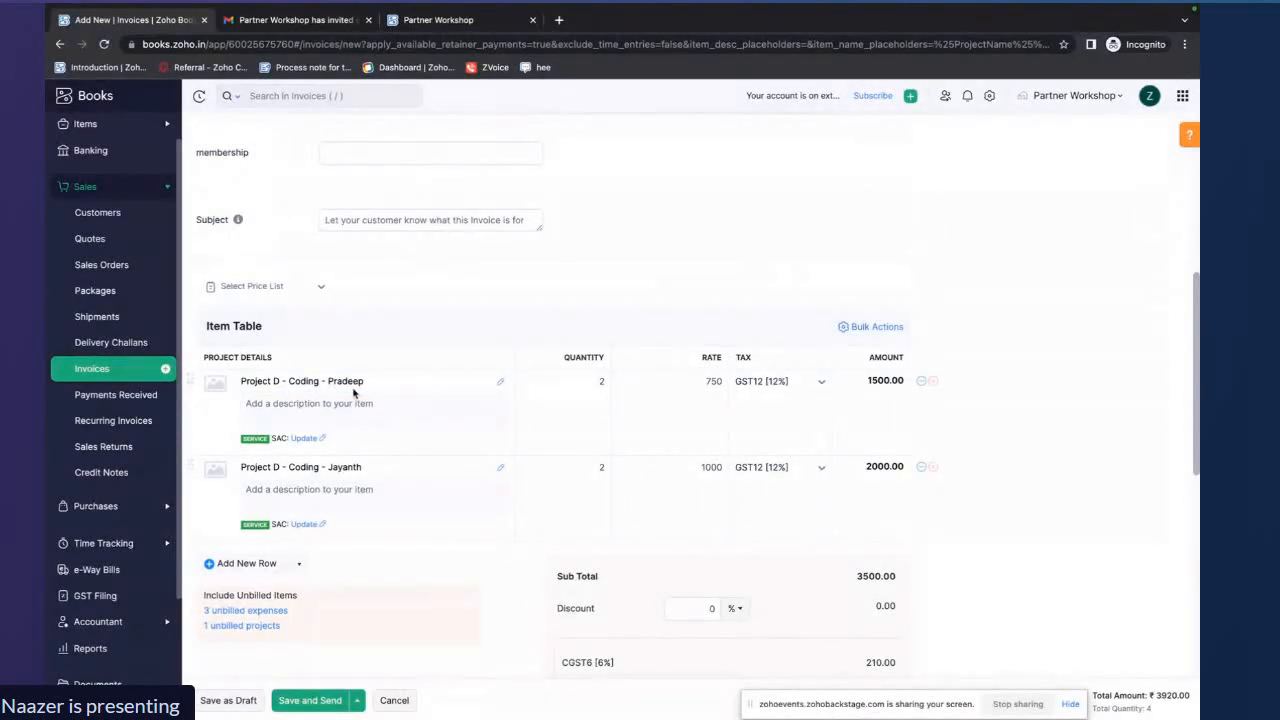
click(305, 438)
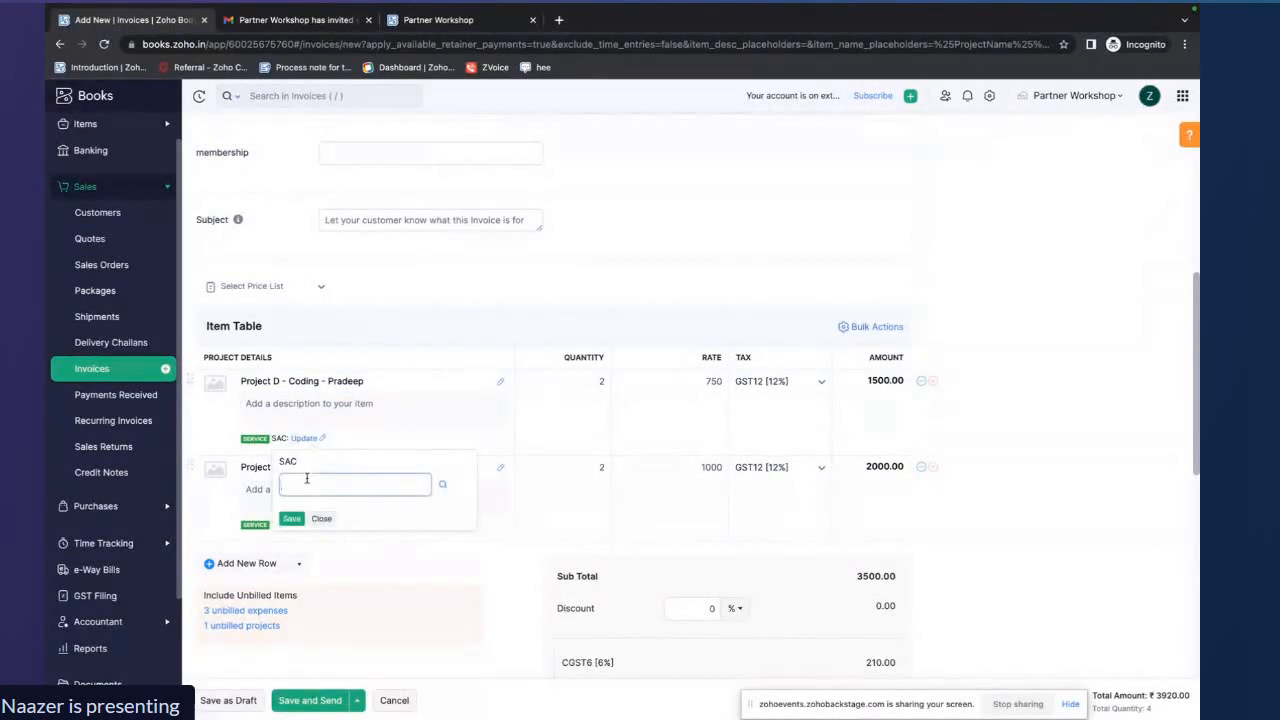
text(234152)
click(291, 518)
Set the second line's SAC code to 231422 and save the invoice as a draft
scroll(375, 481, down, 1)
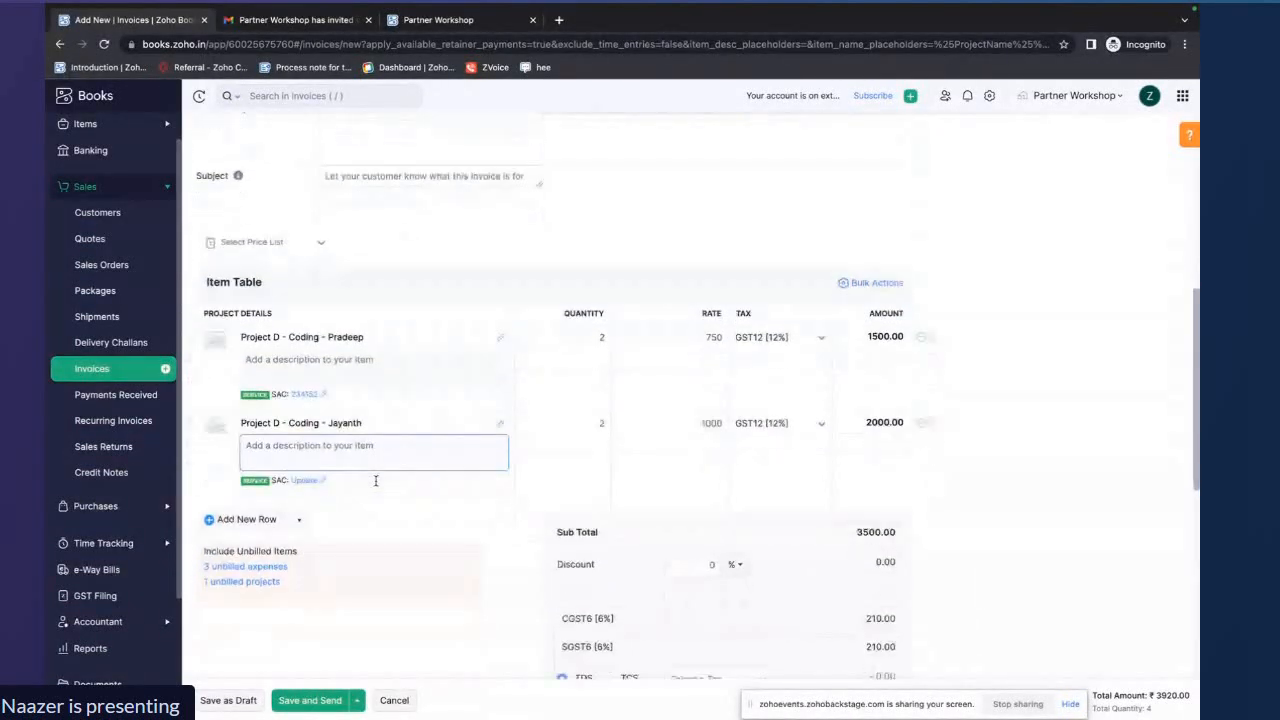
click(304, 476)
text(23142)
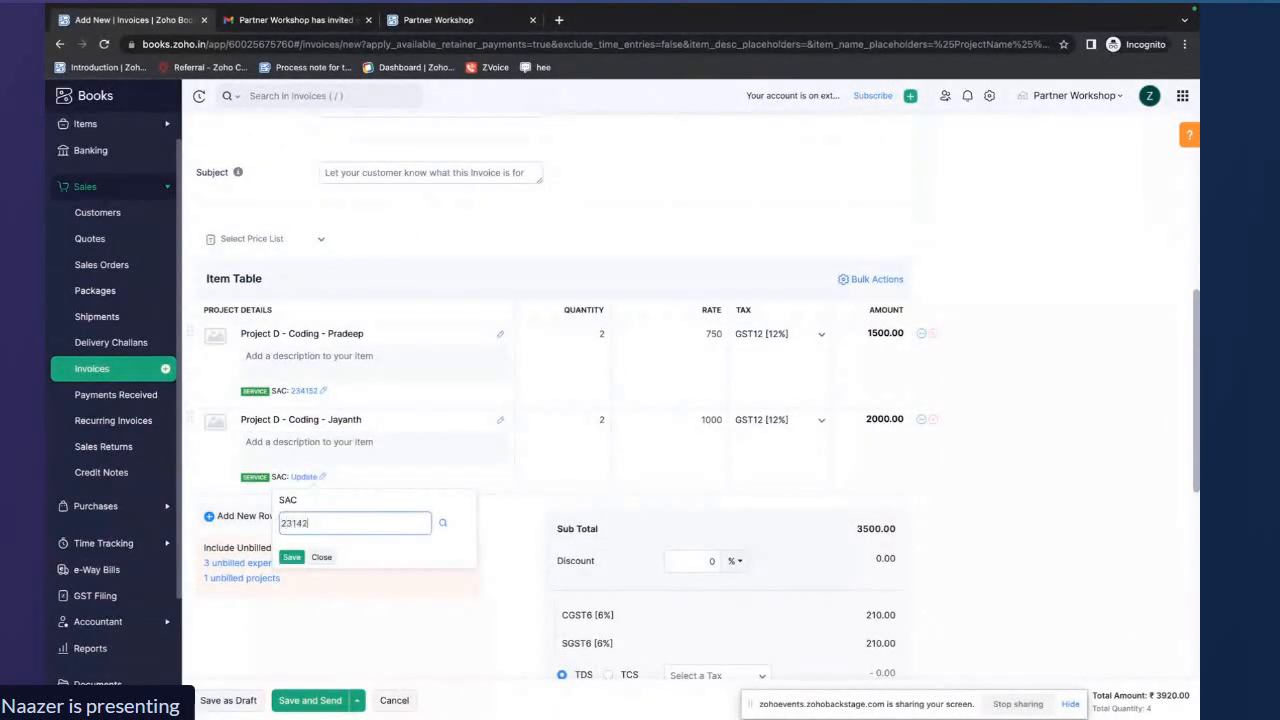
text(2)
click(291, 557)
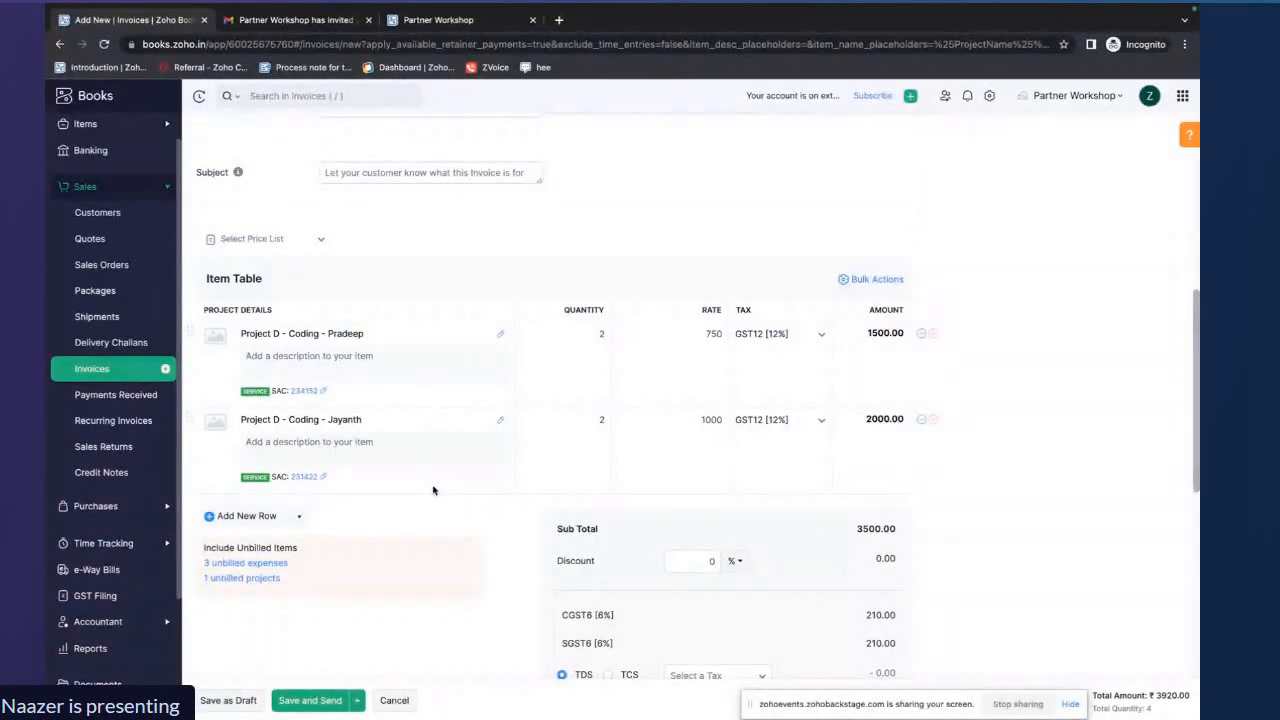
click(232, 704)
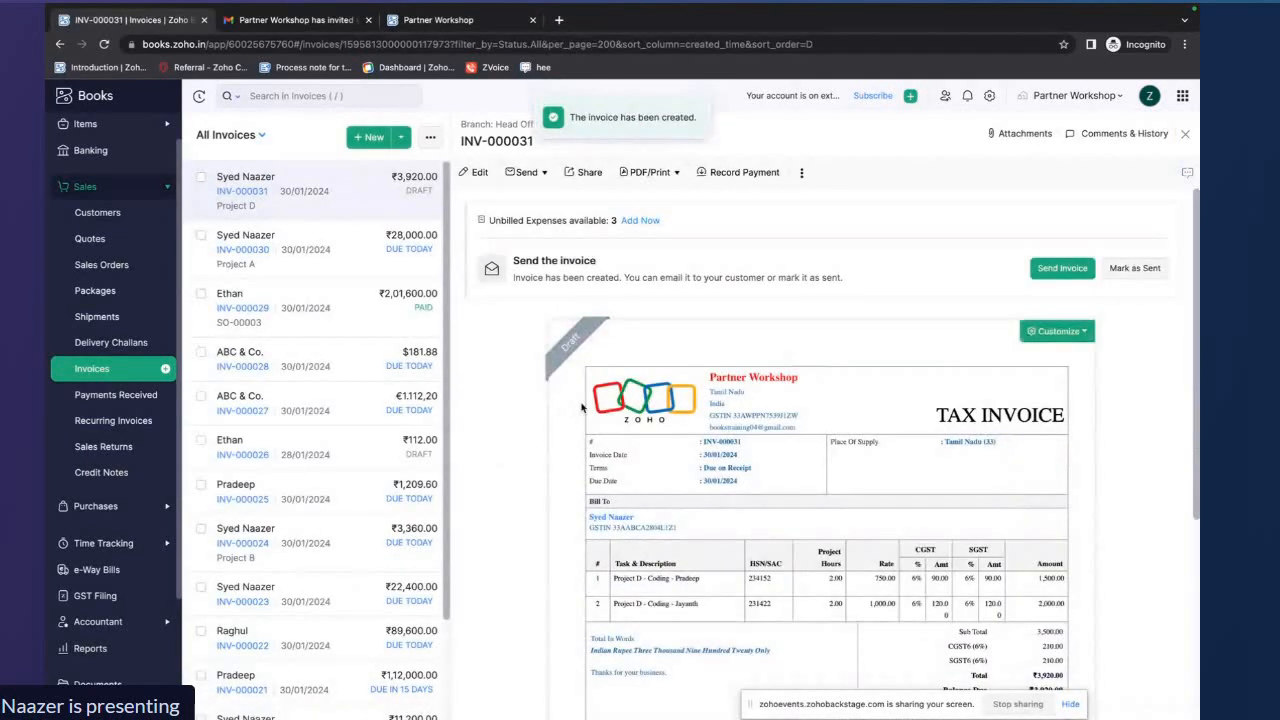
Examine the draft invoice preview's task descriptions, SAC codes, hours and tax amounts
scroll(860, 400, down, 2)
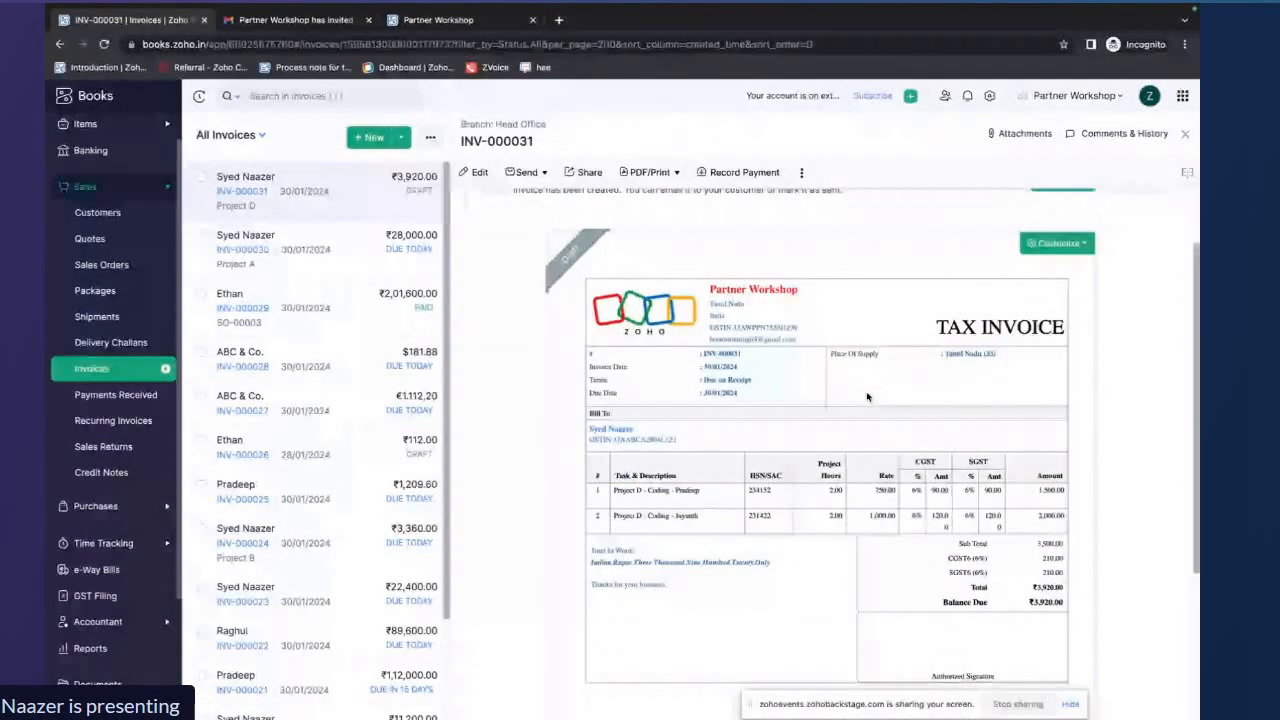
scroll(867, 397, up, 1)
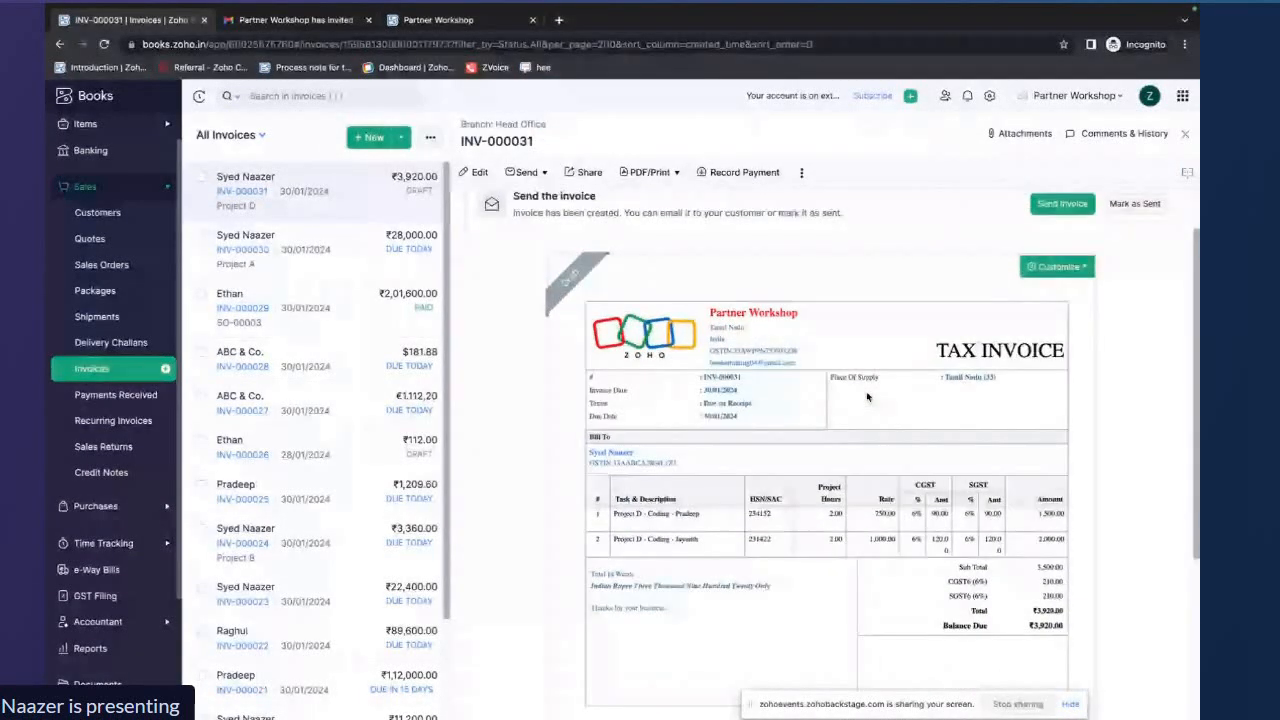
scroll(860, 410, down, 2)
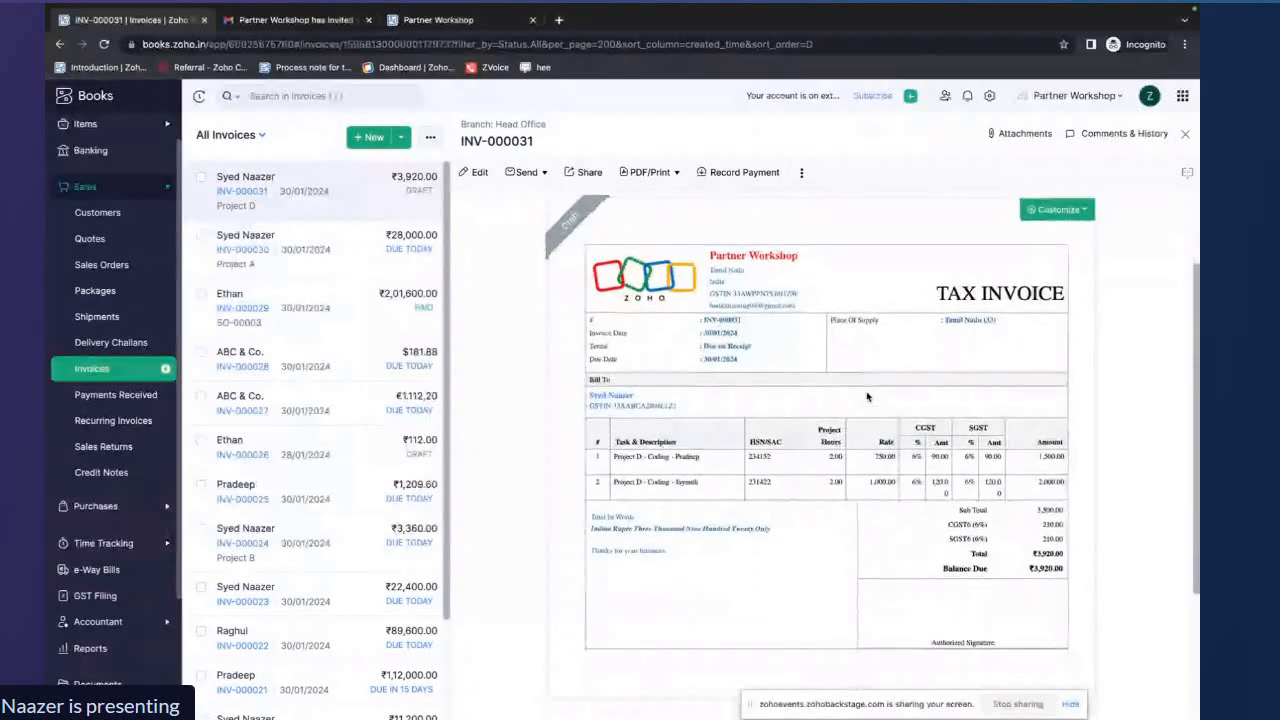
drag(700, 456, 612, 457)
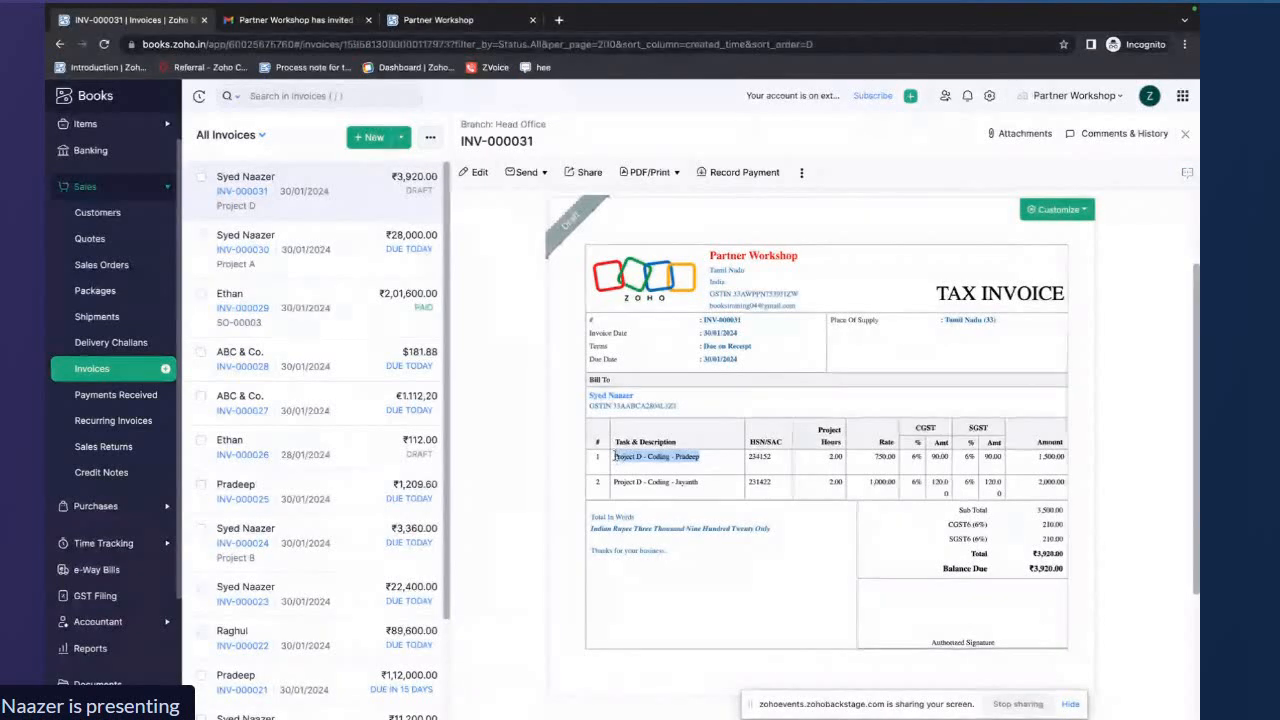
click(650, 467)
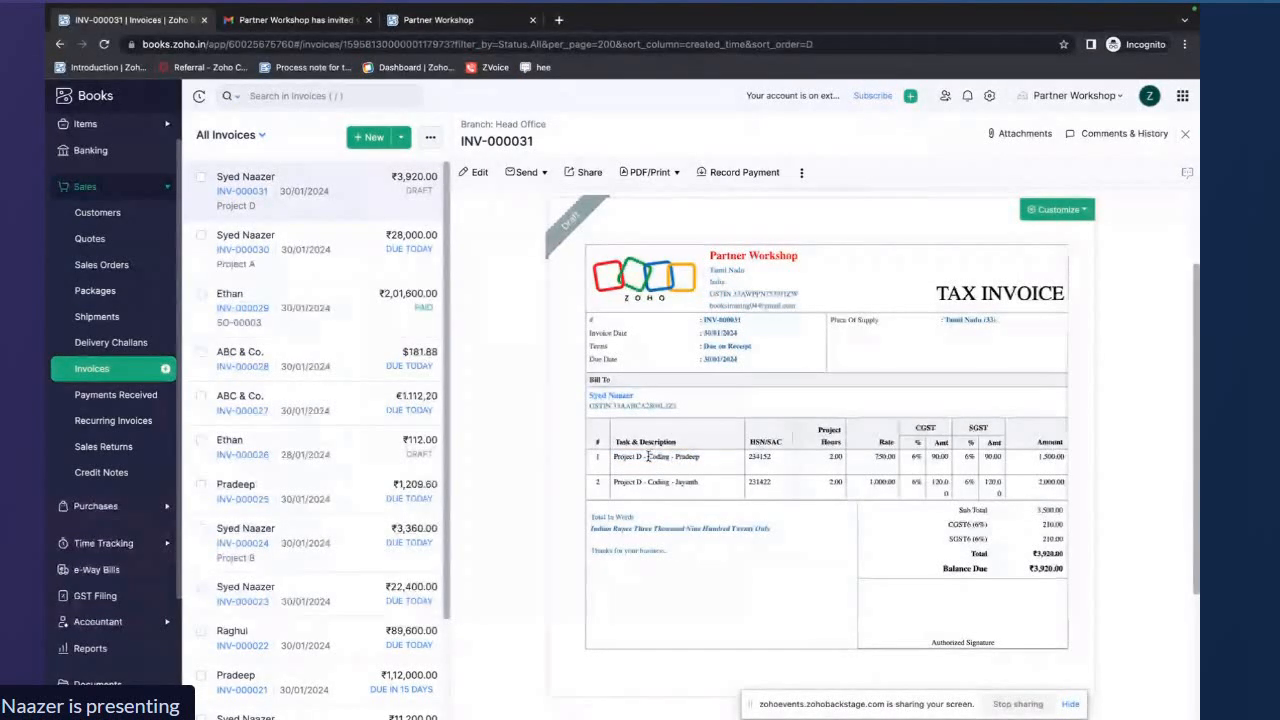
drag(647, 456, 668, 457)
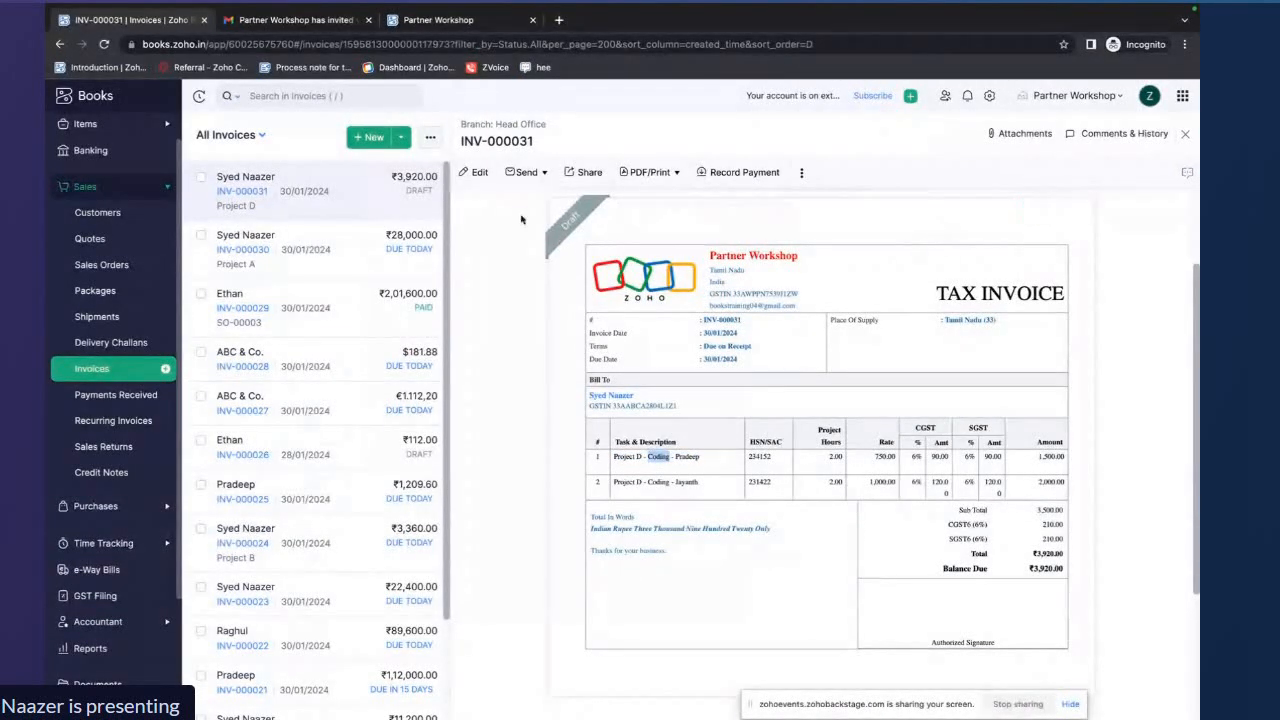
Open the draft invoice for editing, review its item lines' descriptions and SAC codes, and save it
click(478, 174)
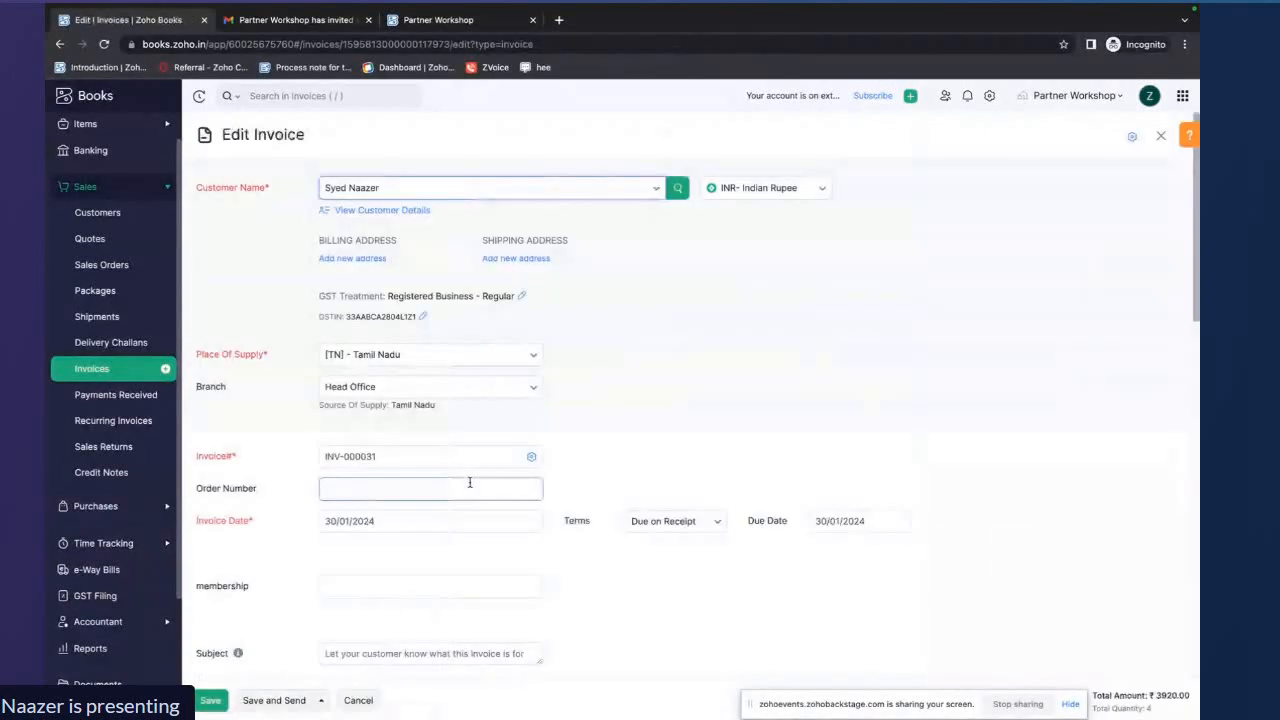
scroll(500, 265, down, 4)
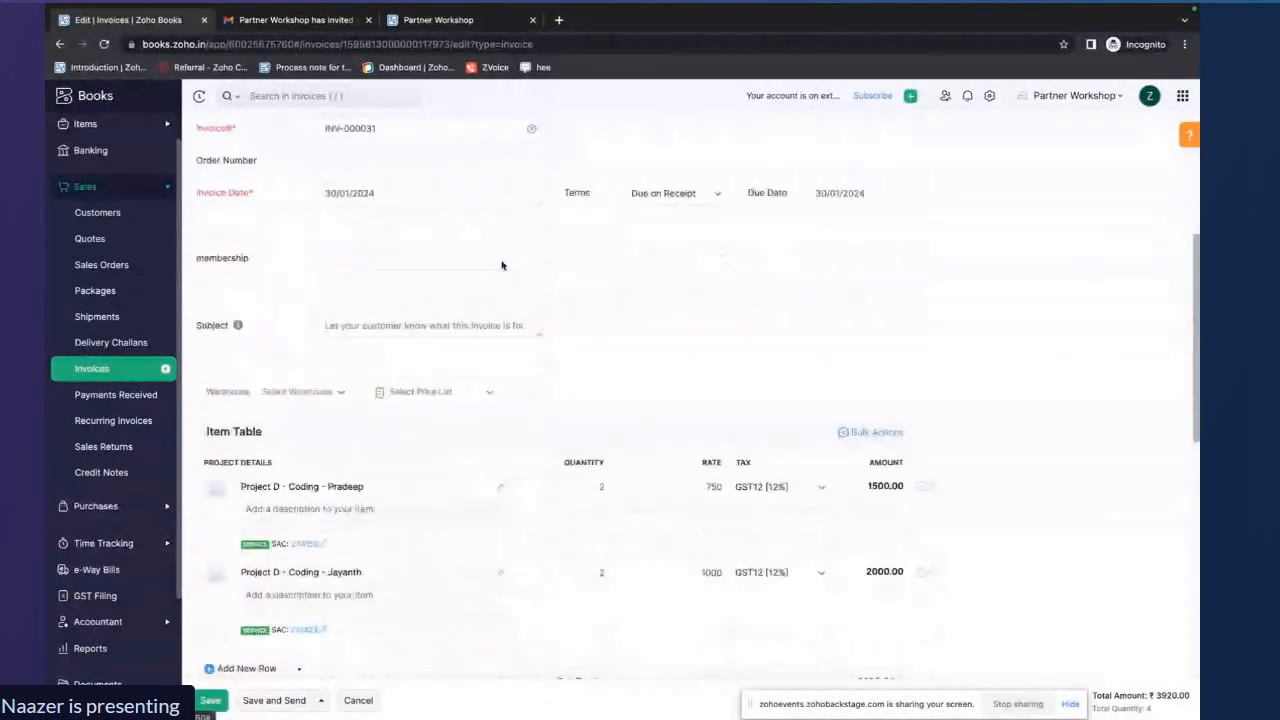
scroll(371, 421, down, 2)
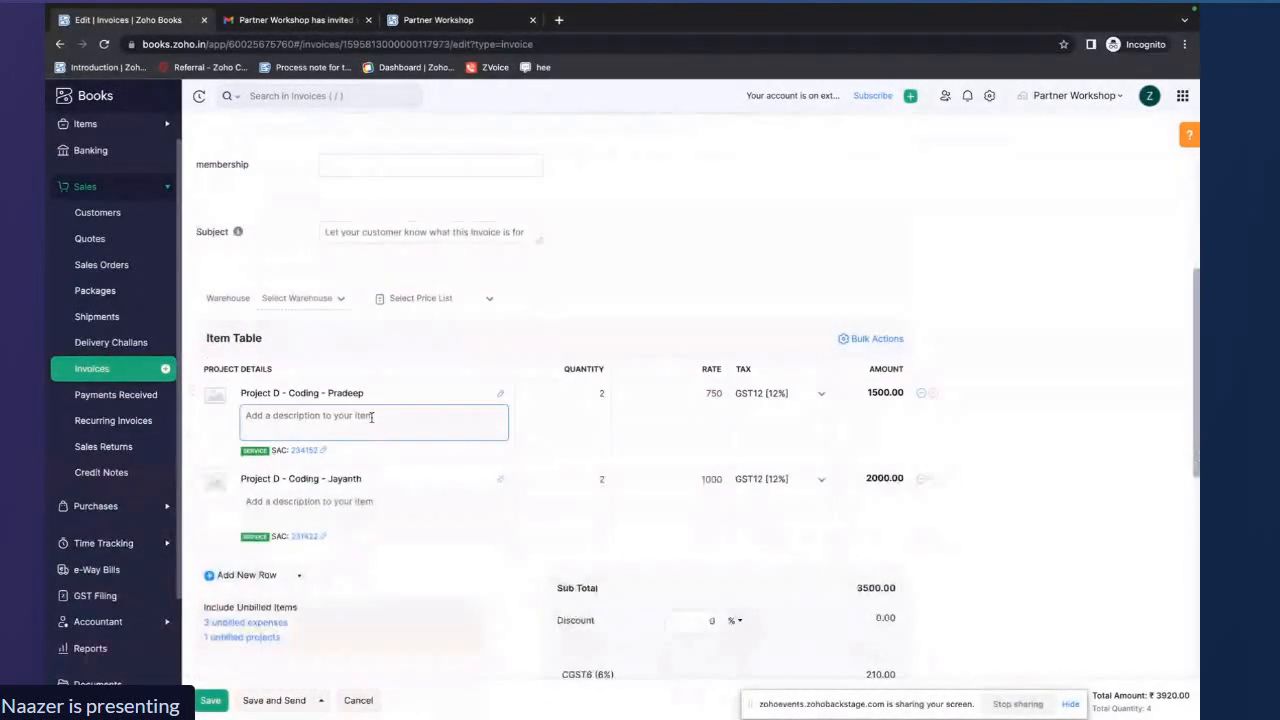
scroll(372, 422, up, 1)
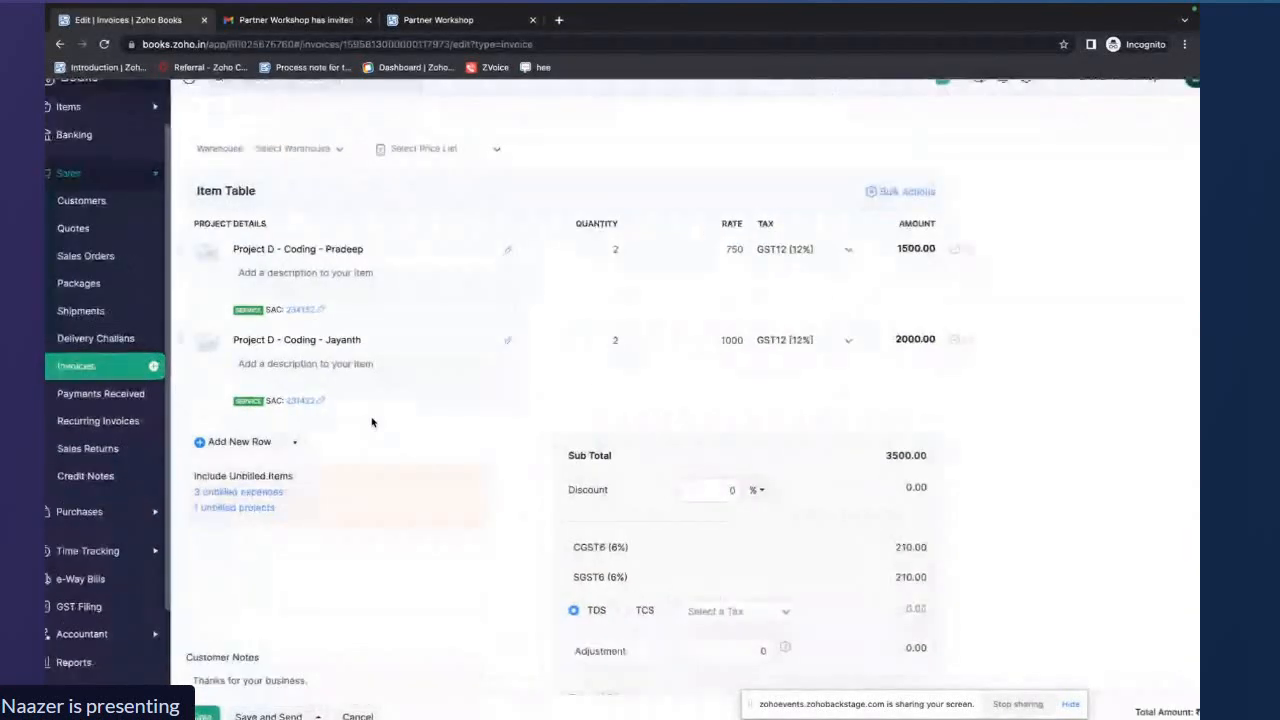
scroll(371, 421, up, 3)
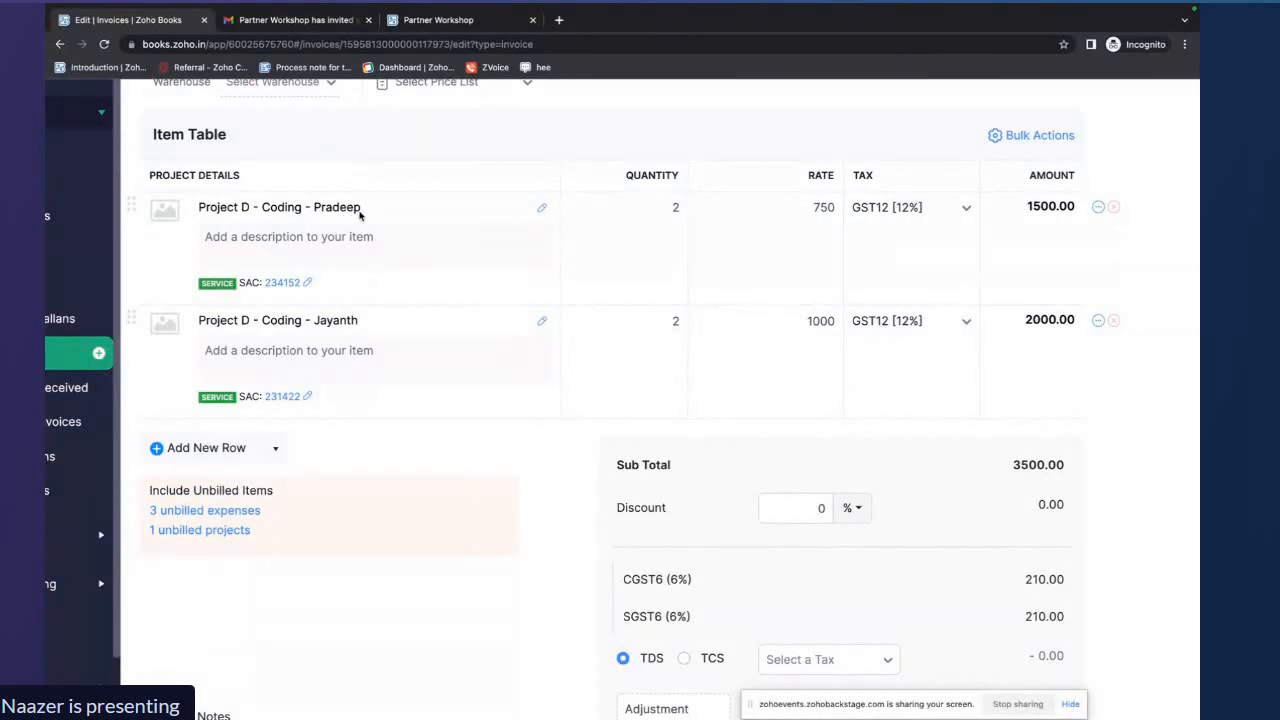
click(301, 243)
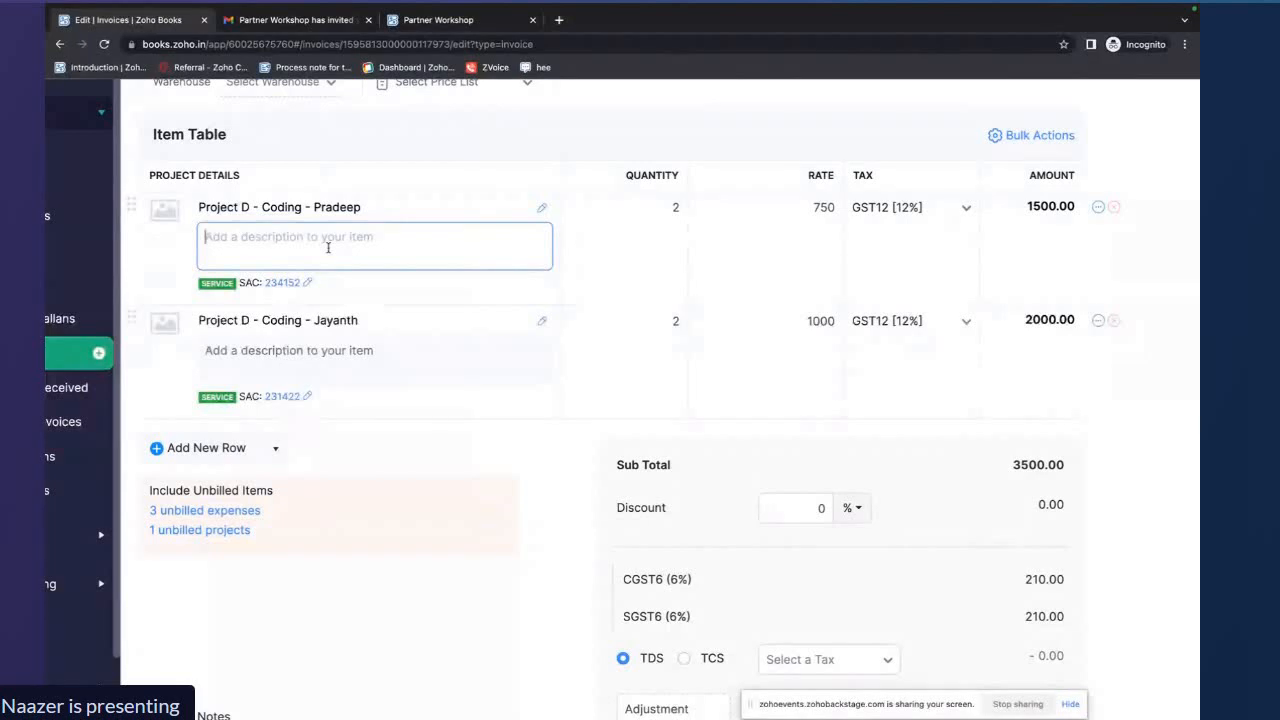
scroll(420, 466, down, 5)
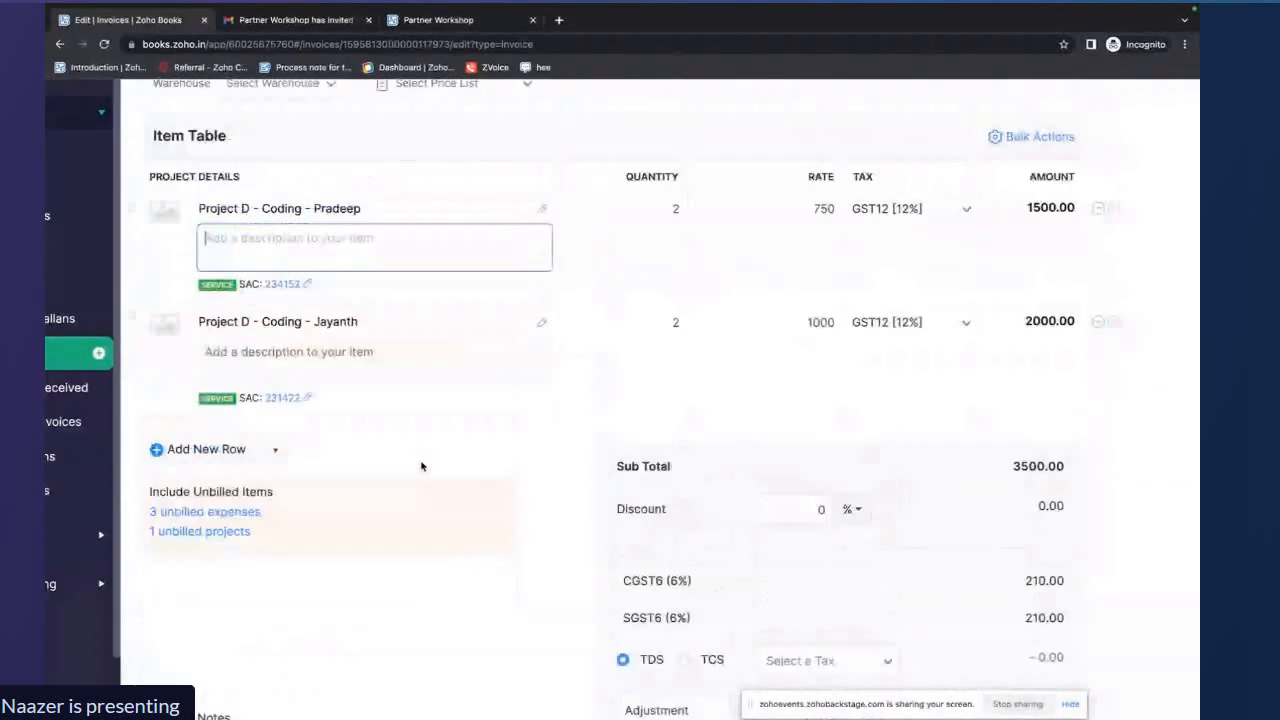
scroll(421, 466, up, 1)
scroll(421, 467, down, 3)
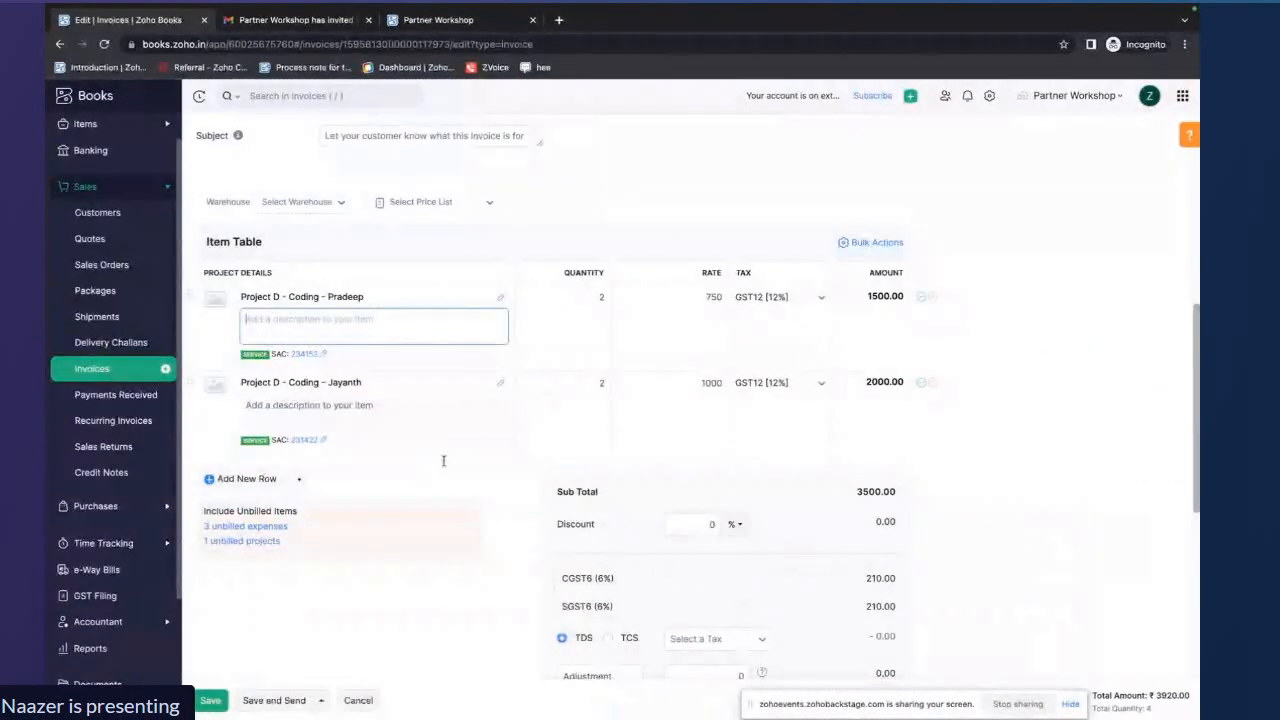
click(209, 701)
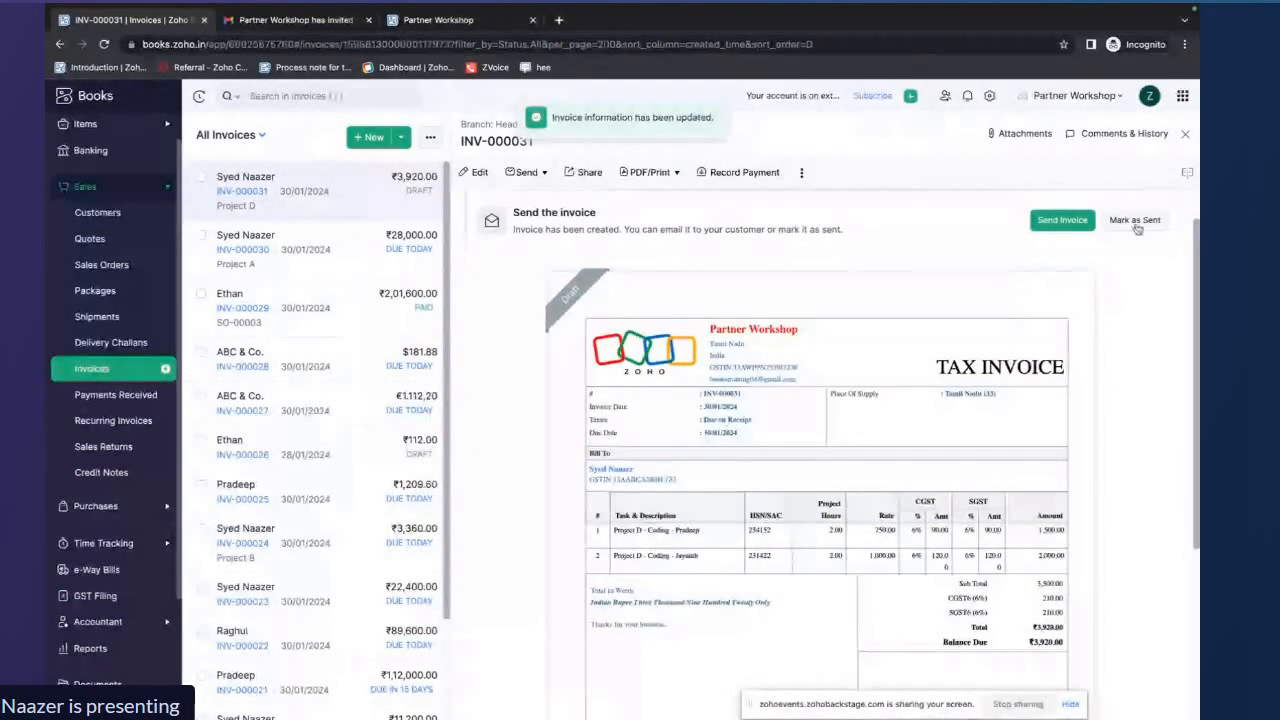
Mark invoice INV-000031 as sent
click(1136, 268)
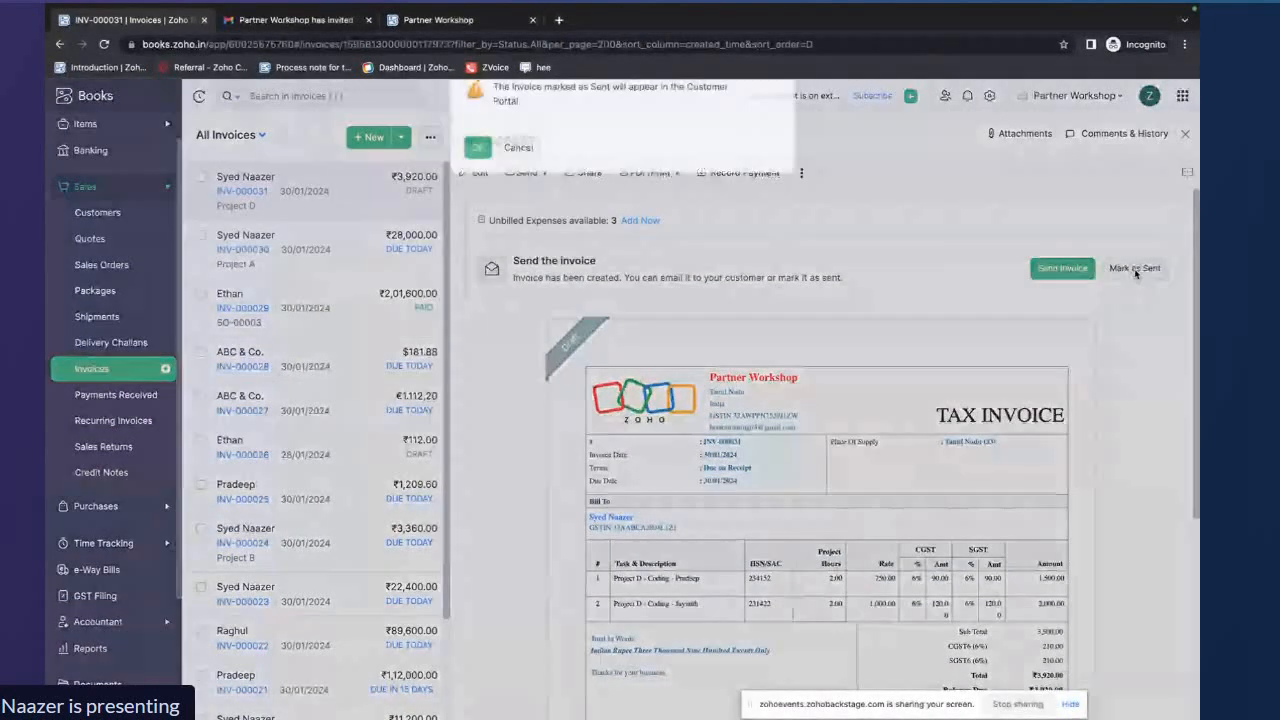
click(480, 167)
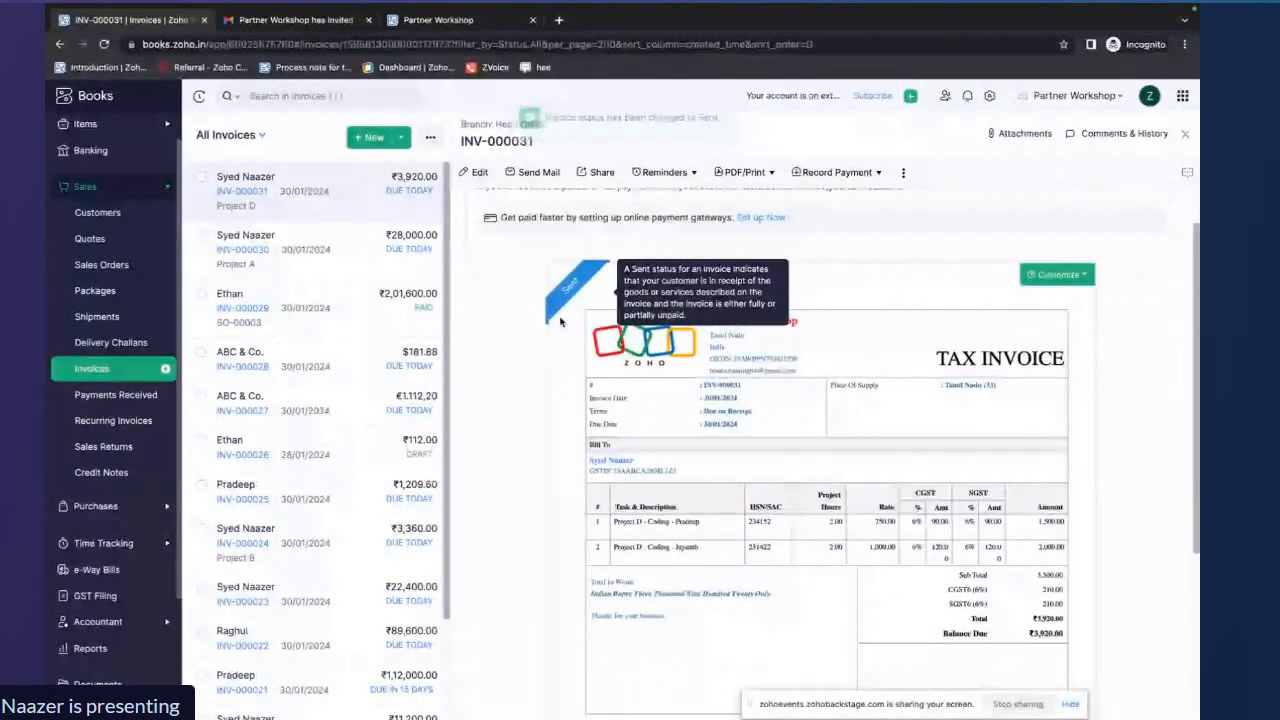
Open Project D and examine its logged, billable, billed and unbilled hours and its sales invoices
scroll(561, 322, down, 3)
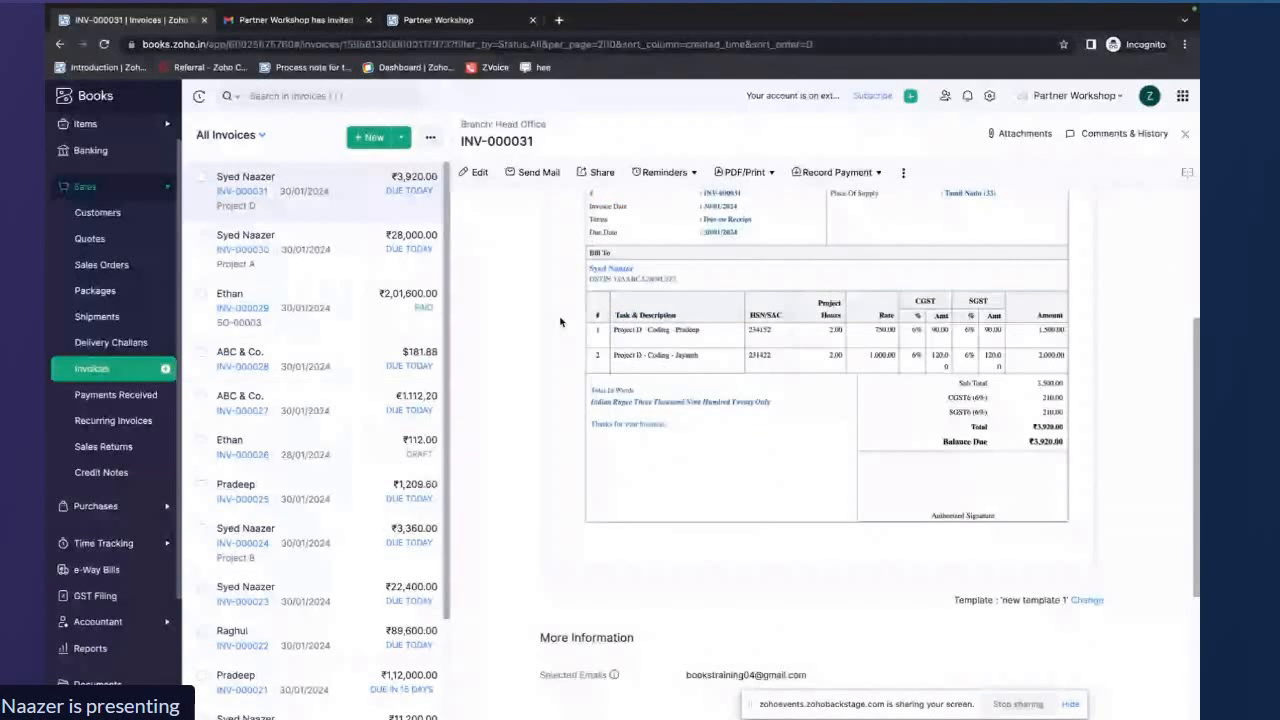
scroll(561, 322, down, 1)
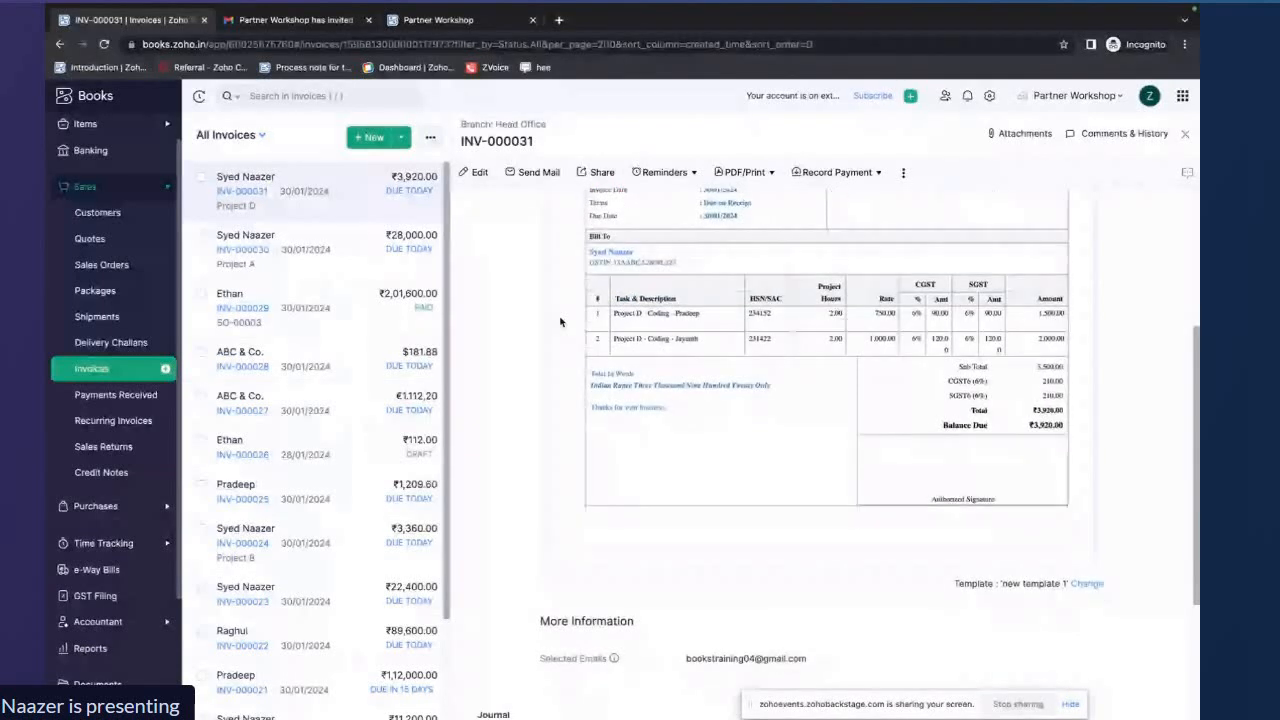
click(103, 543)
click(91, 276)
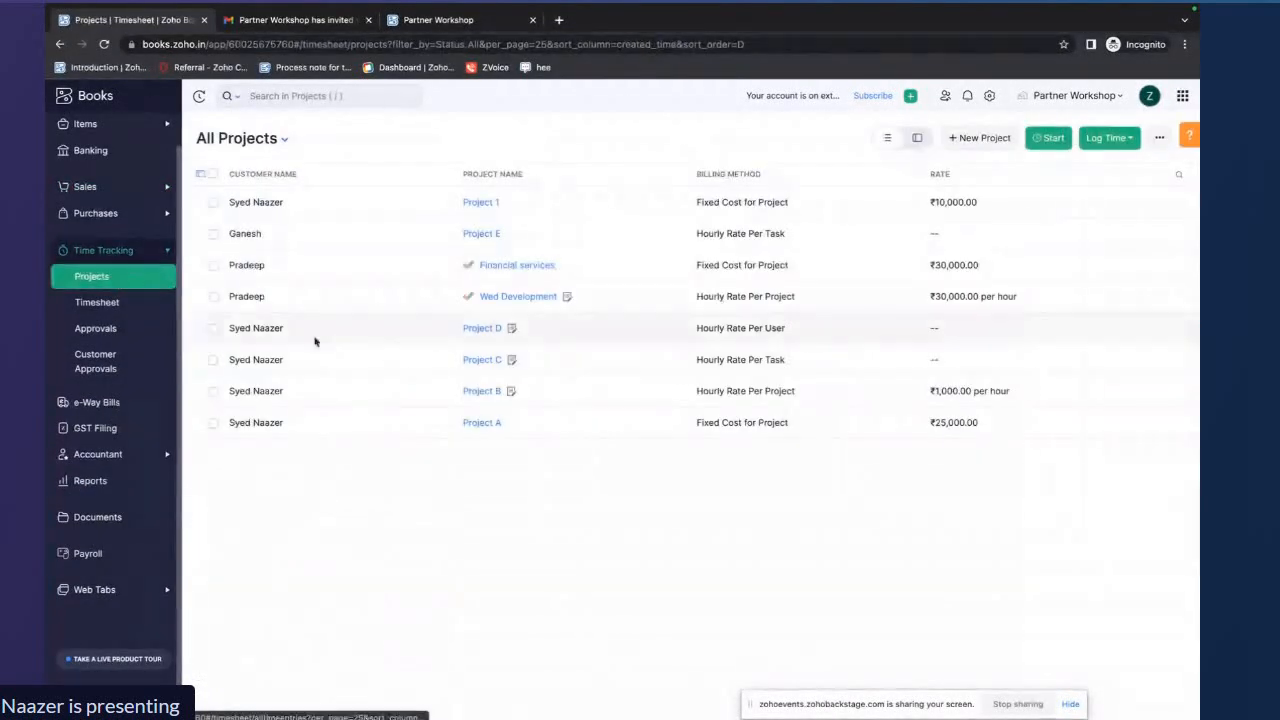
click(481, 328)
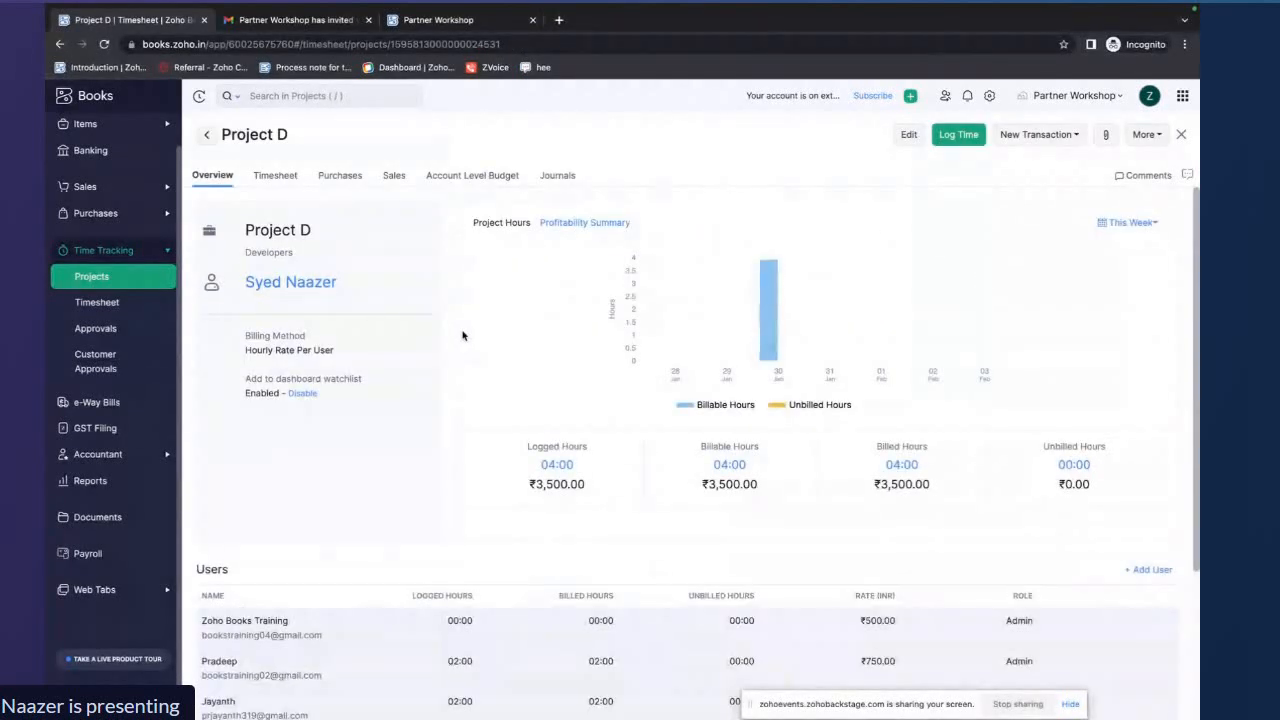
scroll(660, 390, down, 1)
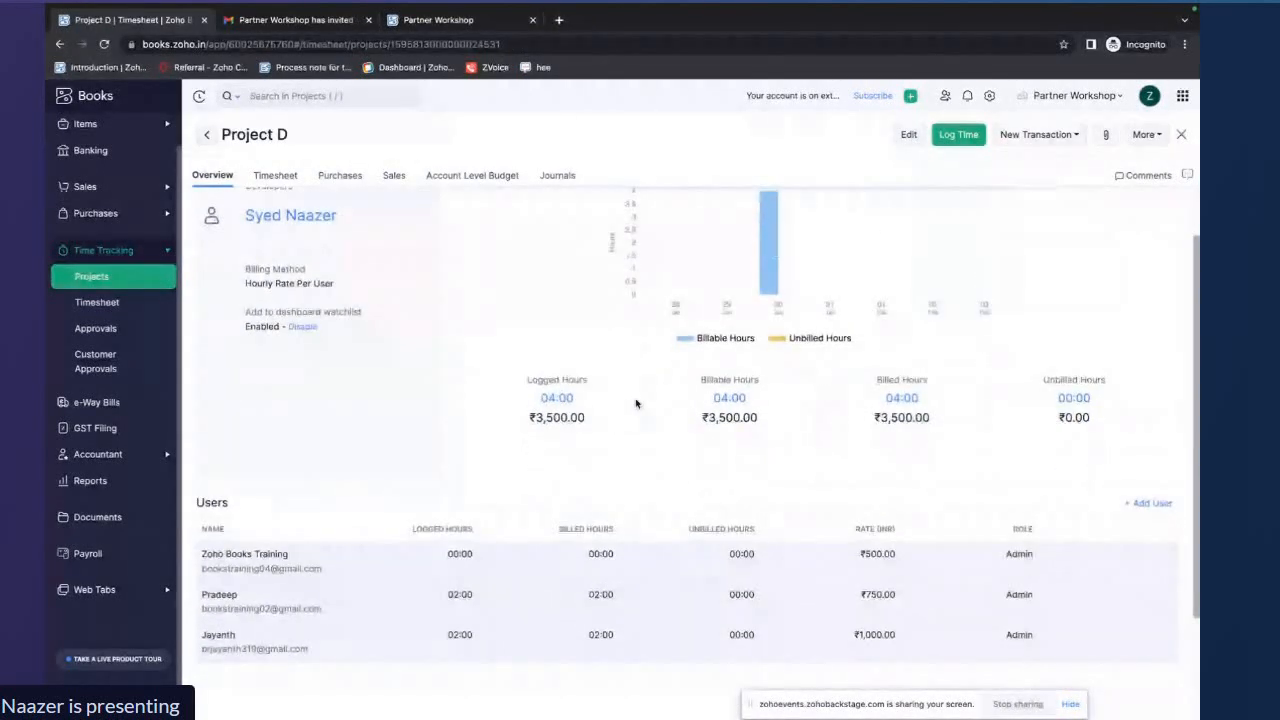
drag(590, 406, 534, 405)
drag(785, 404, 710, 403)
drag(1097, 401, 1056, 400)
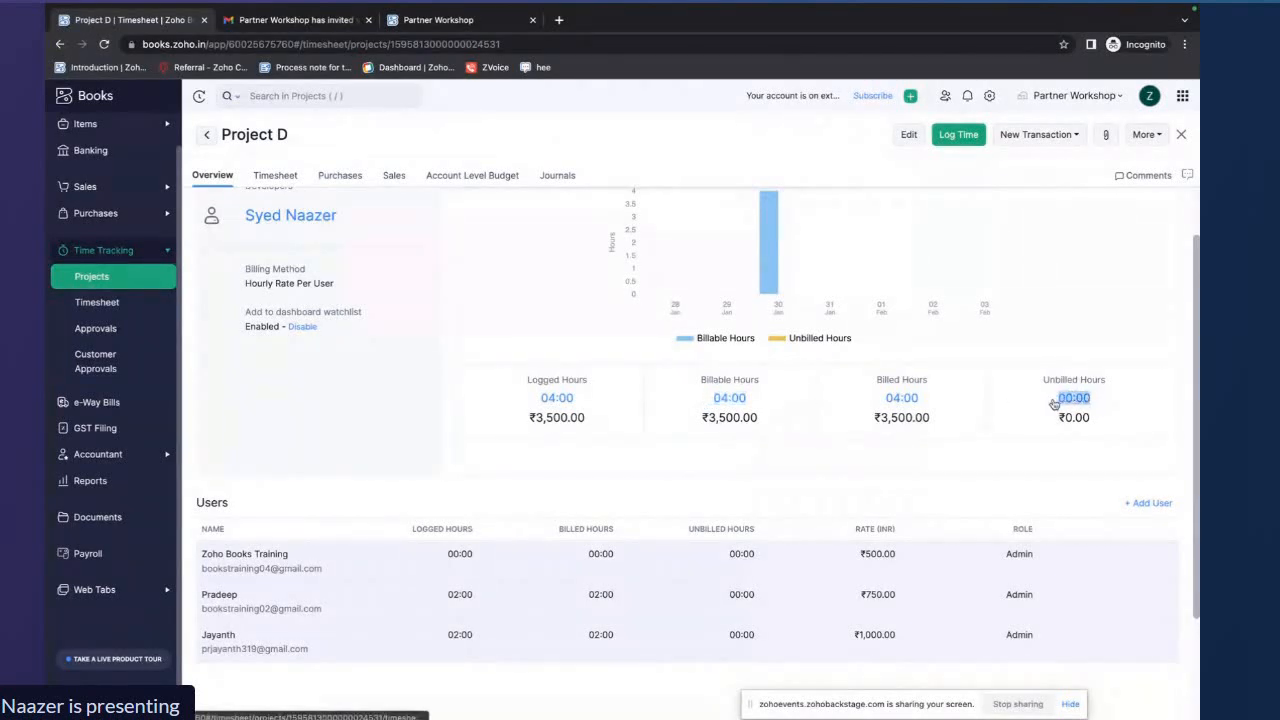
drag(910, 397, 884, 398)
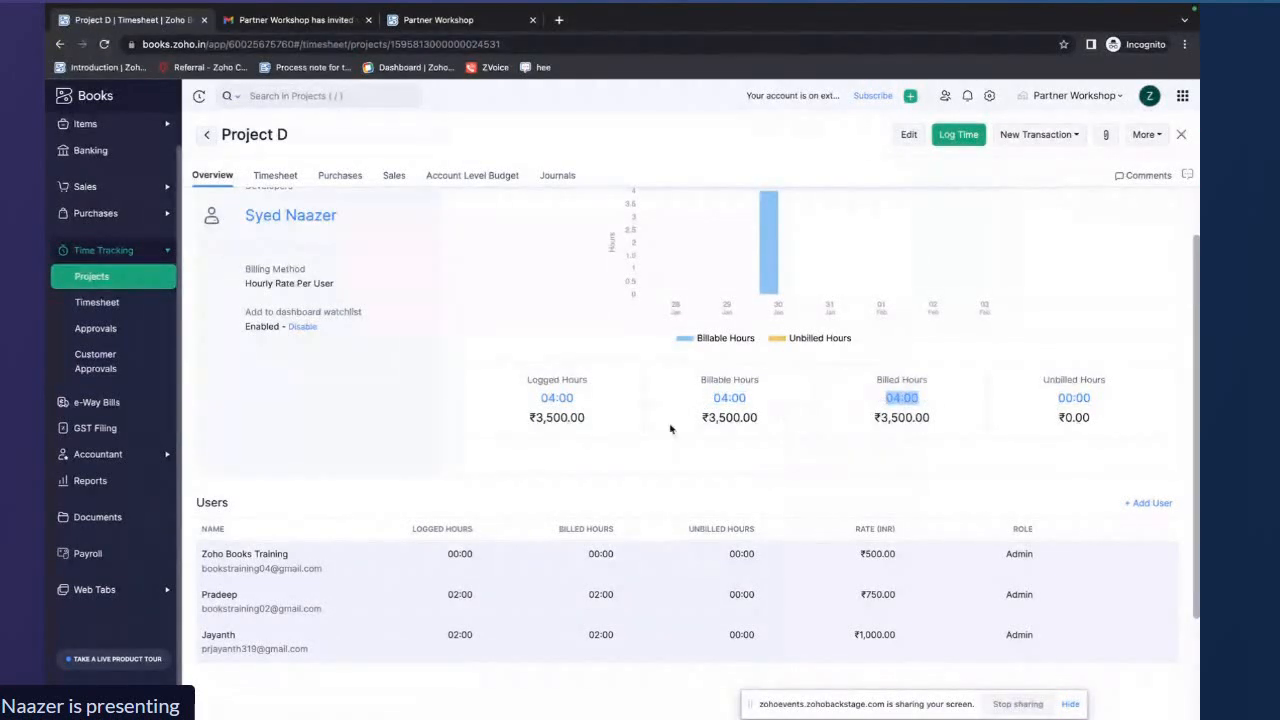
click(394, 175)
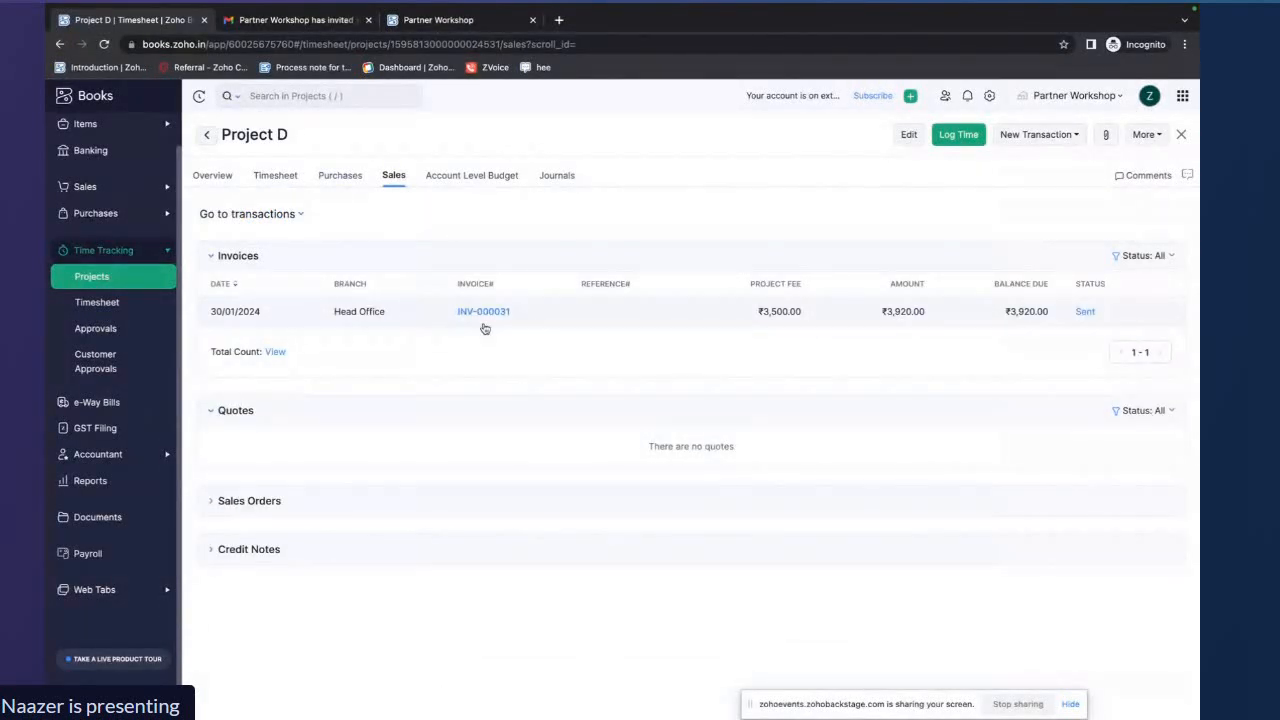
click(1068, 140)
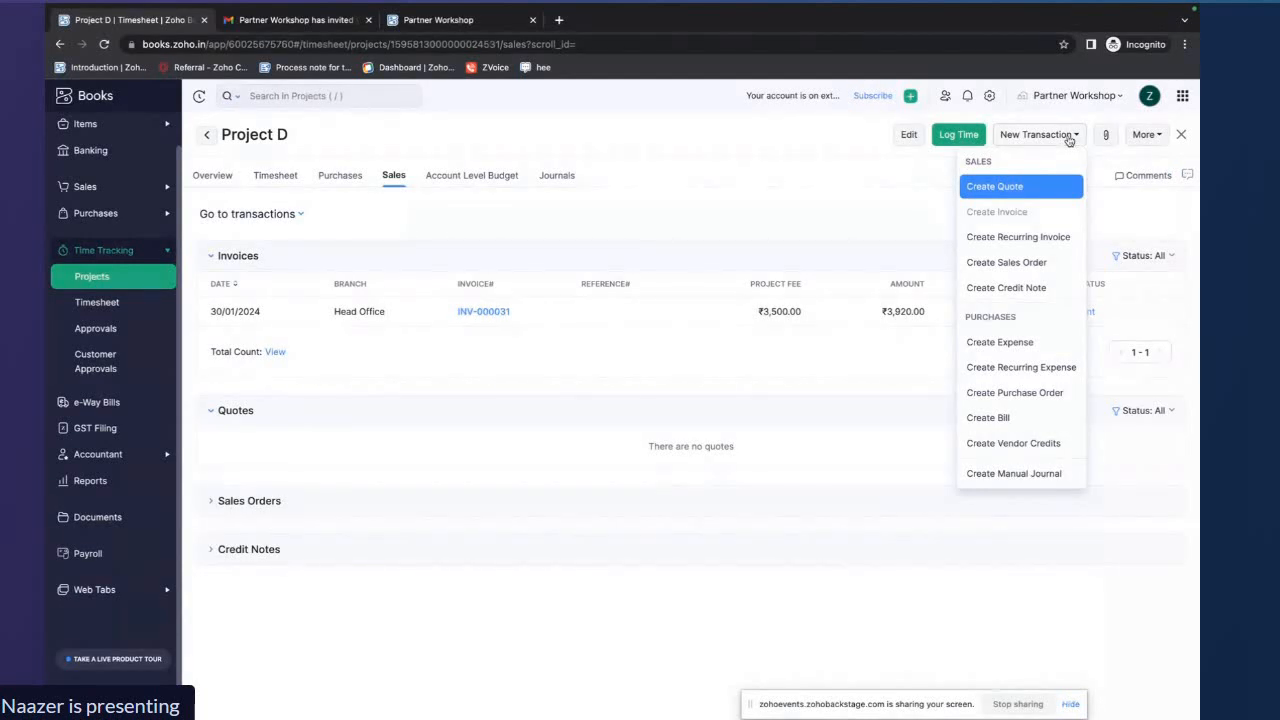
click(1068, 138)
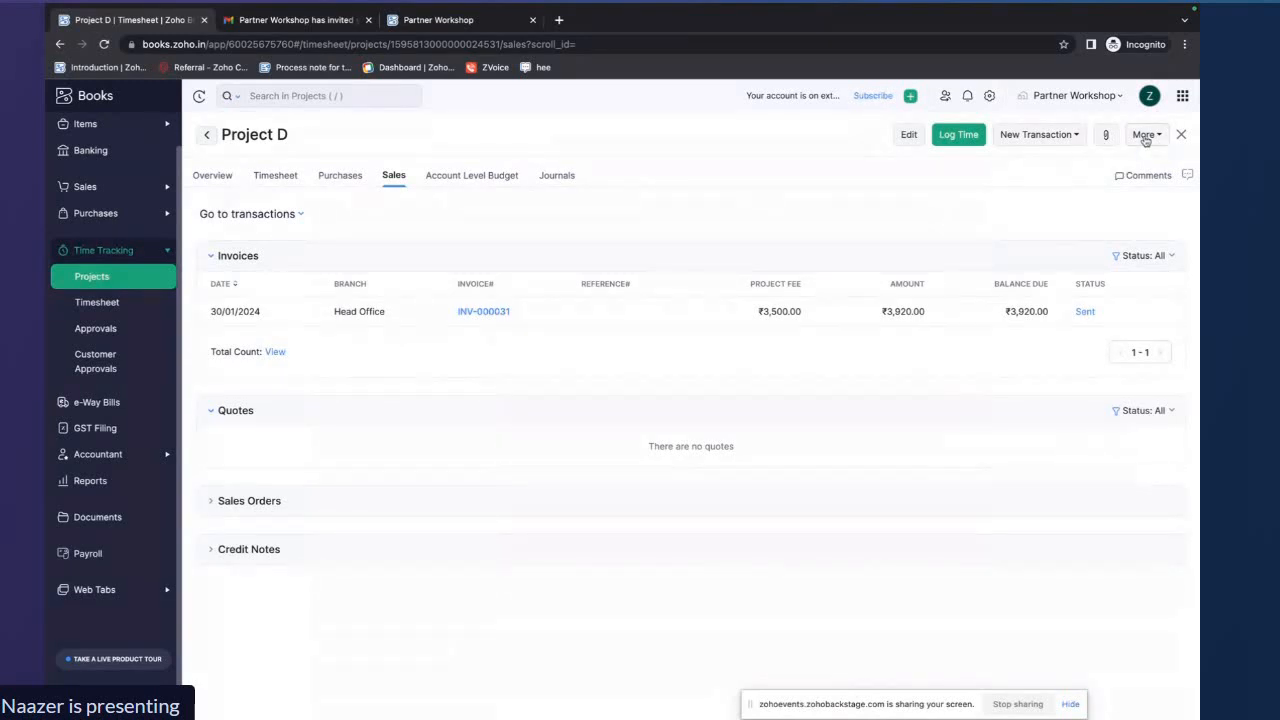
click(1149, 141)
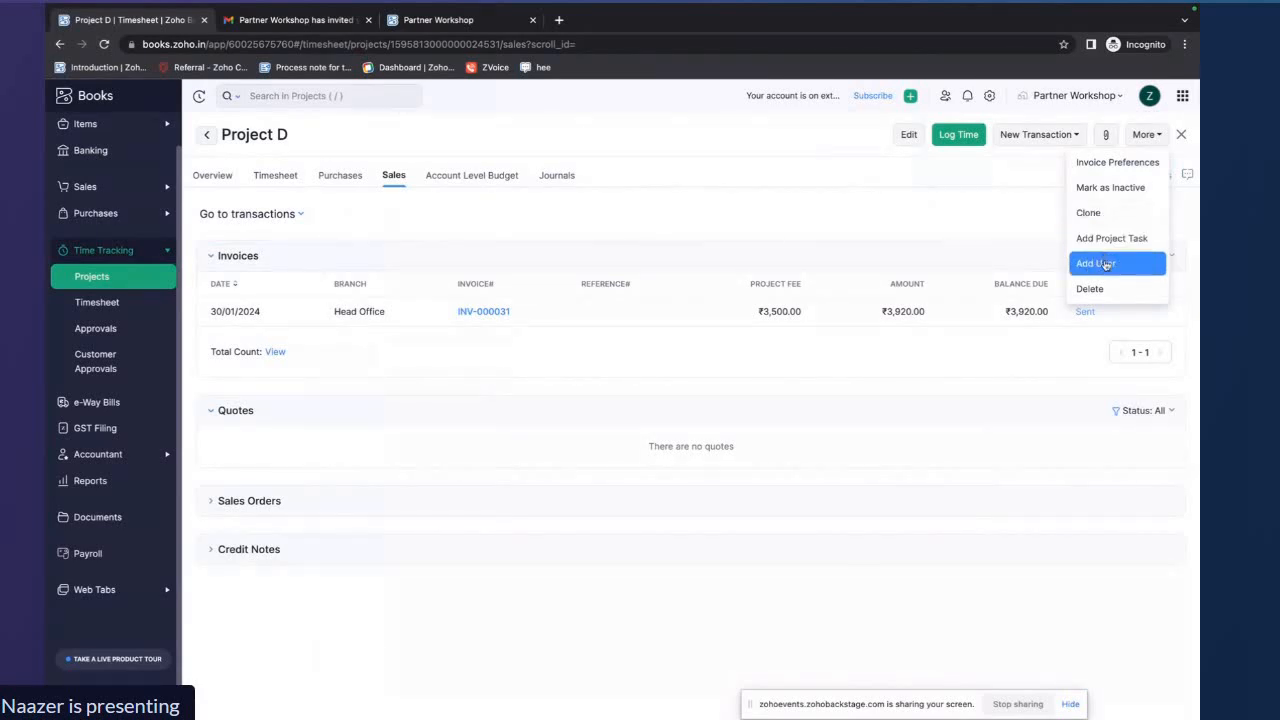
click(1031, 239)
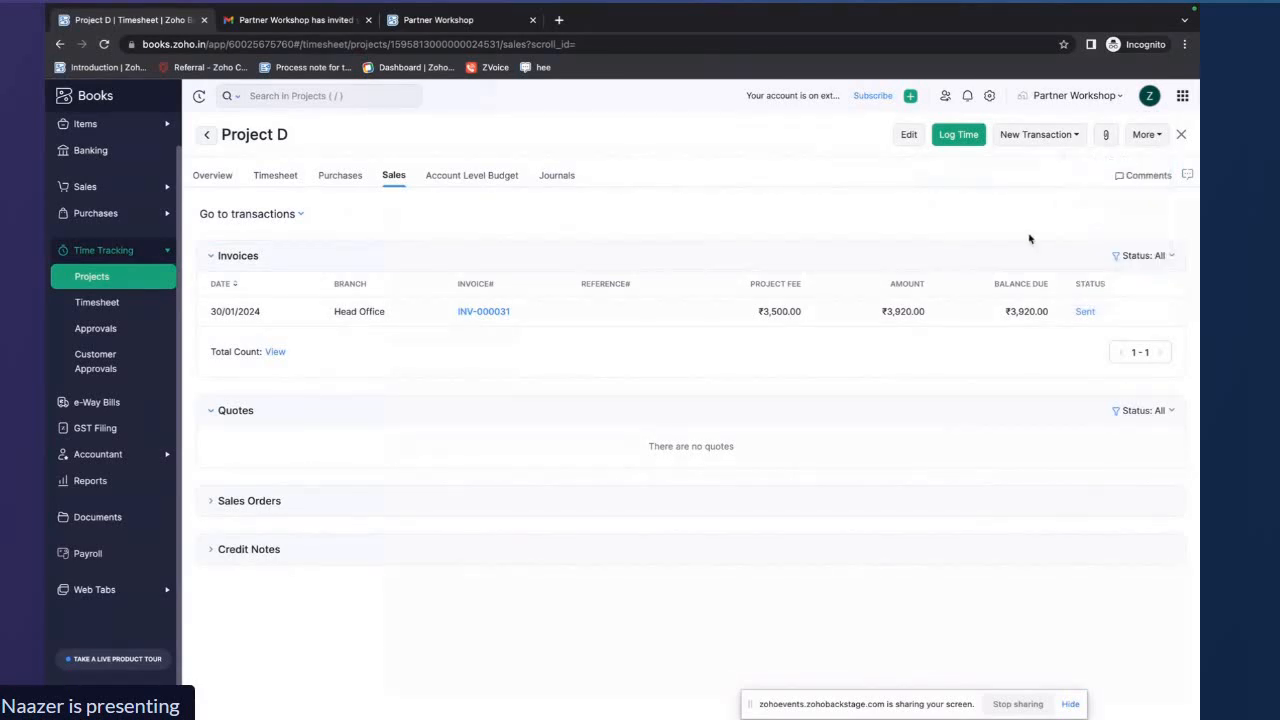
click(1181, 134)
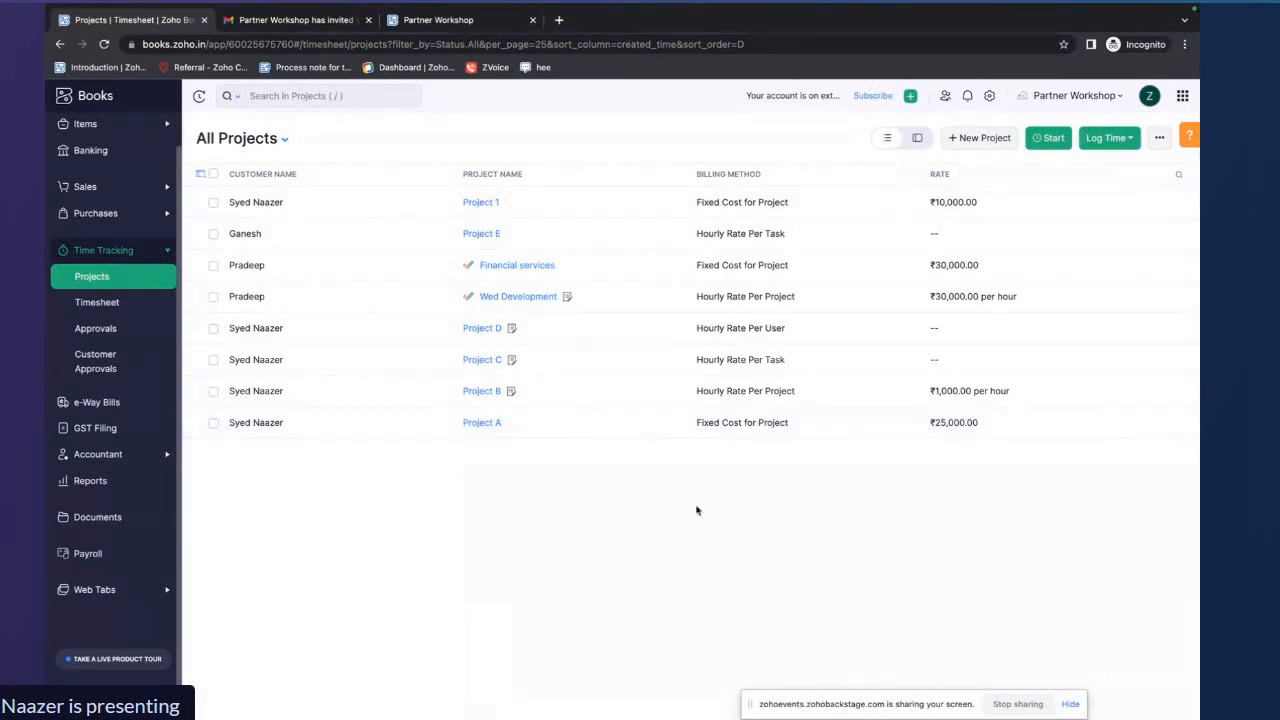
key(ctrl+Right)
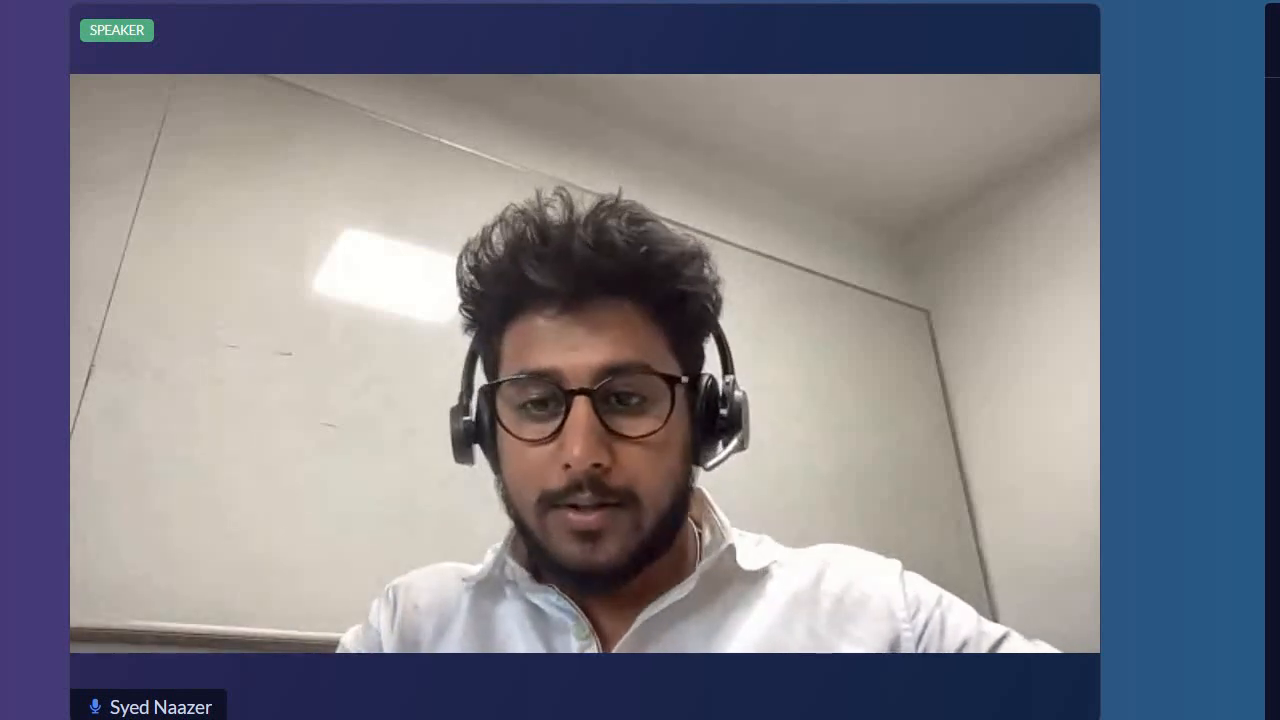
click(401, 716)
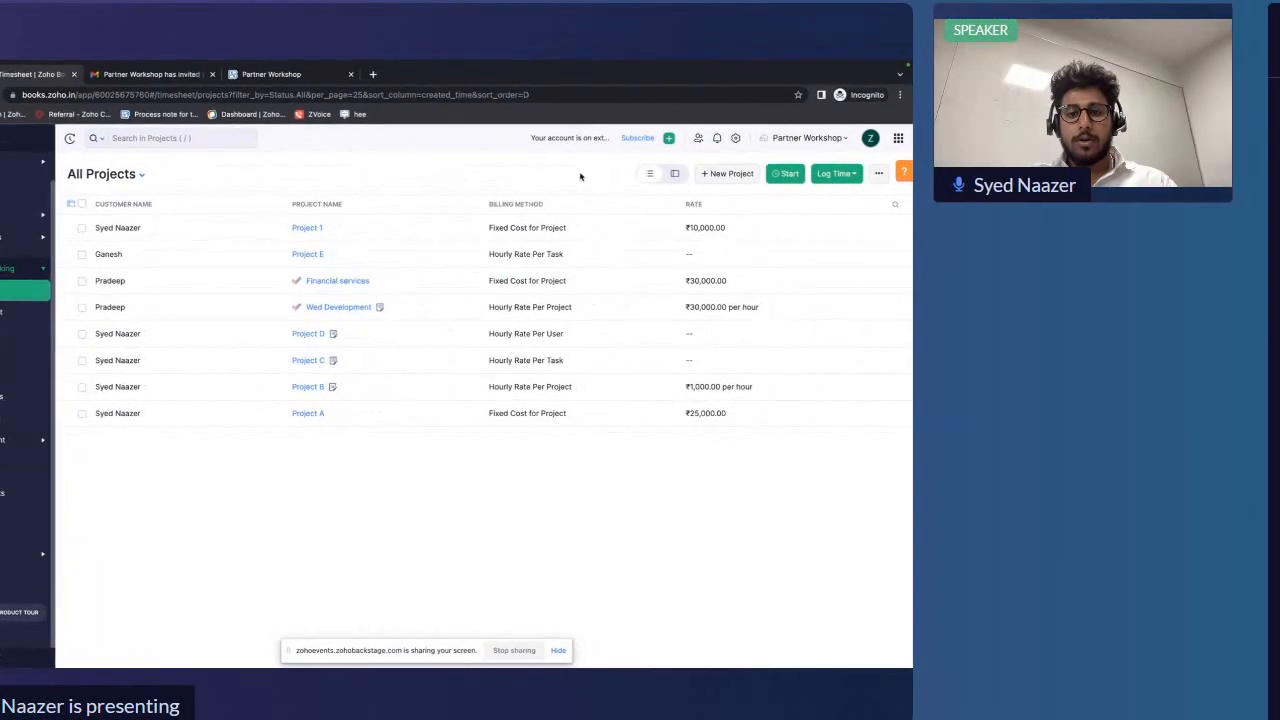
drag(414, 652, 628, 627)
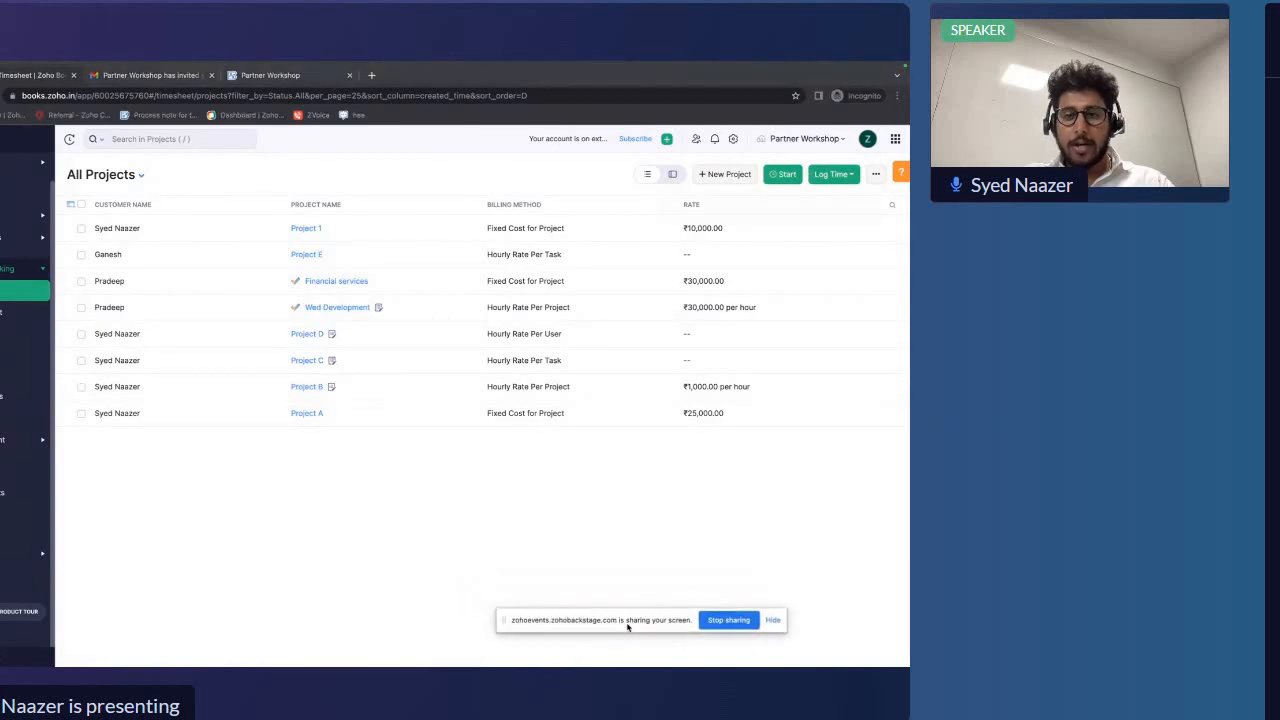
Enable sales approval in the organization's Approvals settings and show the list of approvers
click(733, 138)
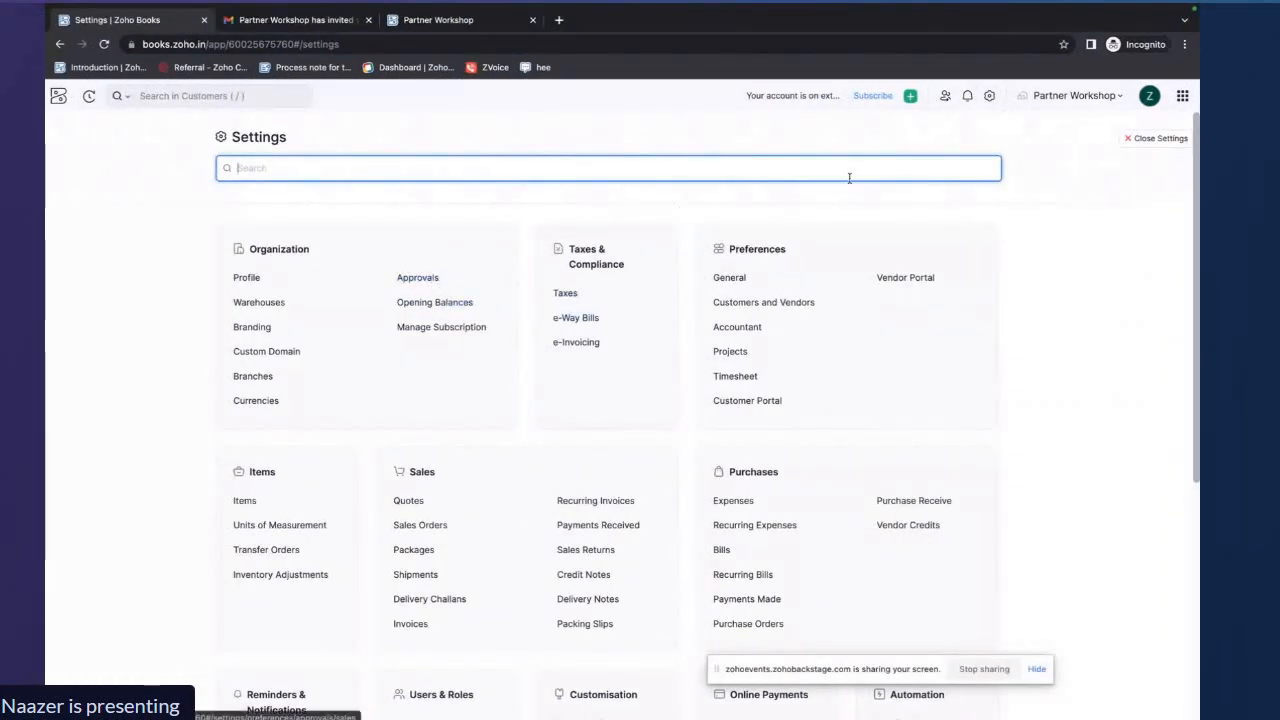
click(420, 278)
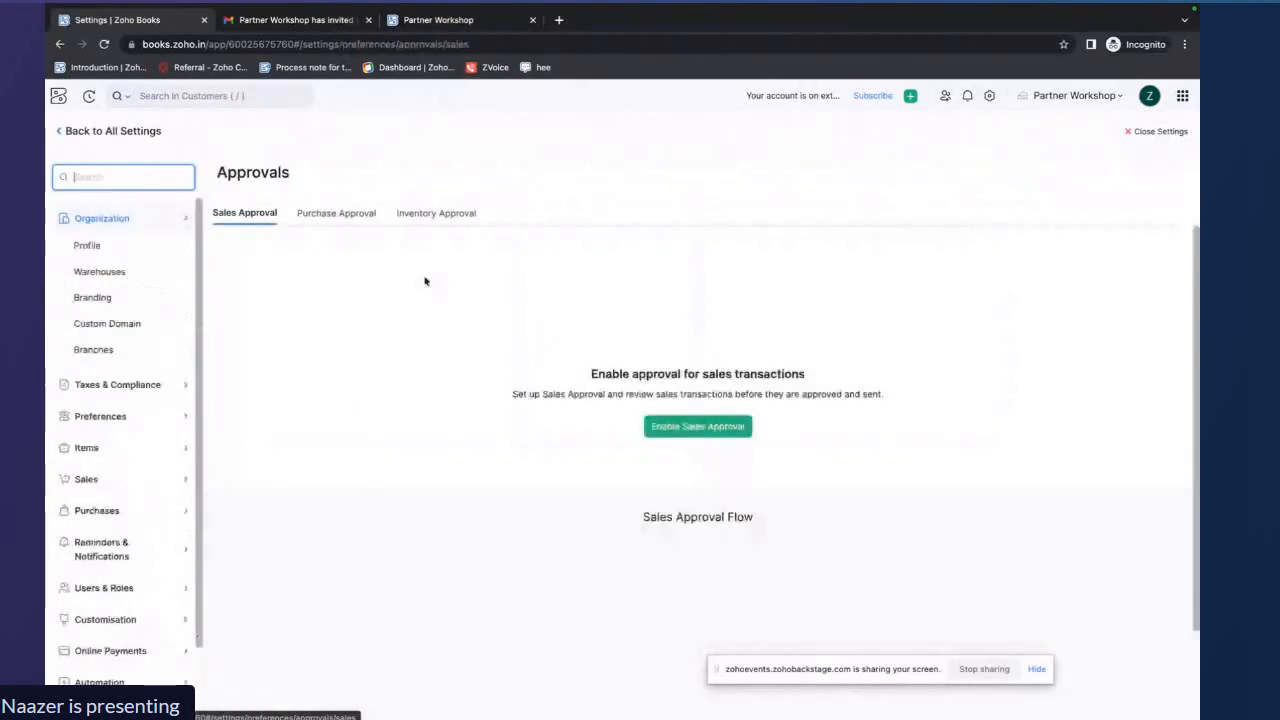
click(700, 428)
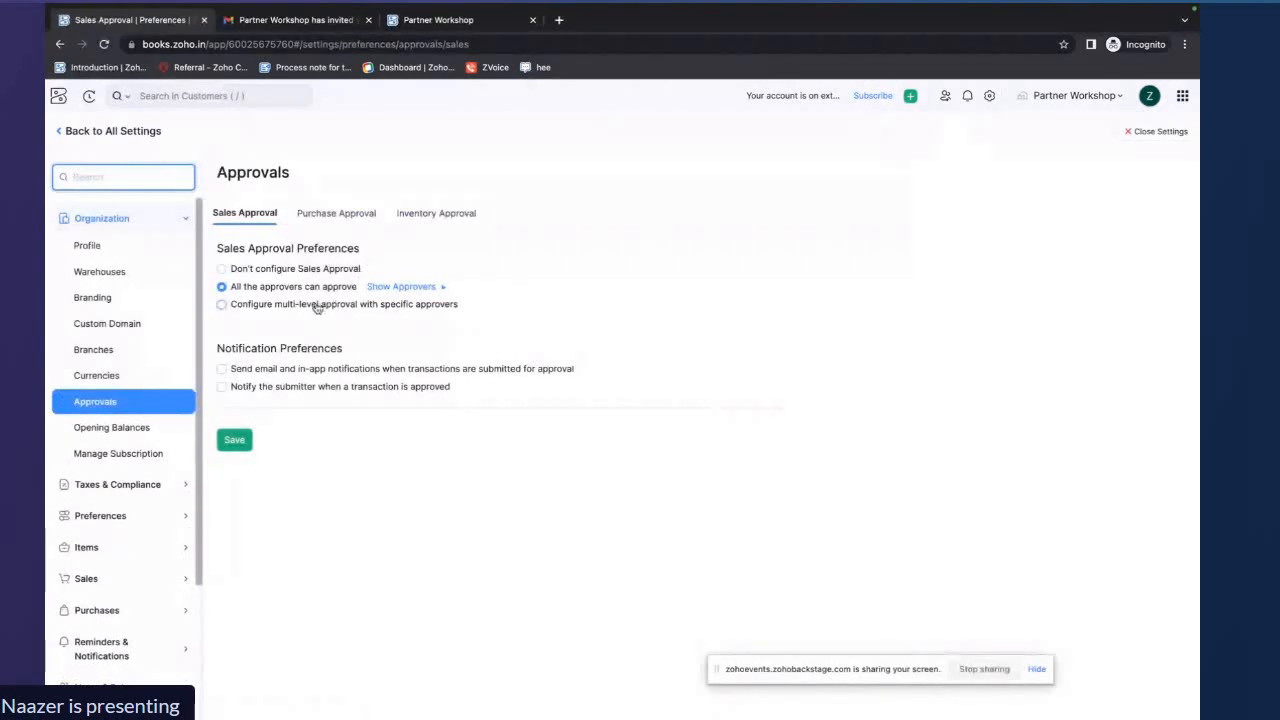
click(401, 287)
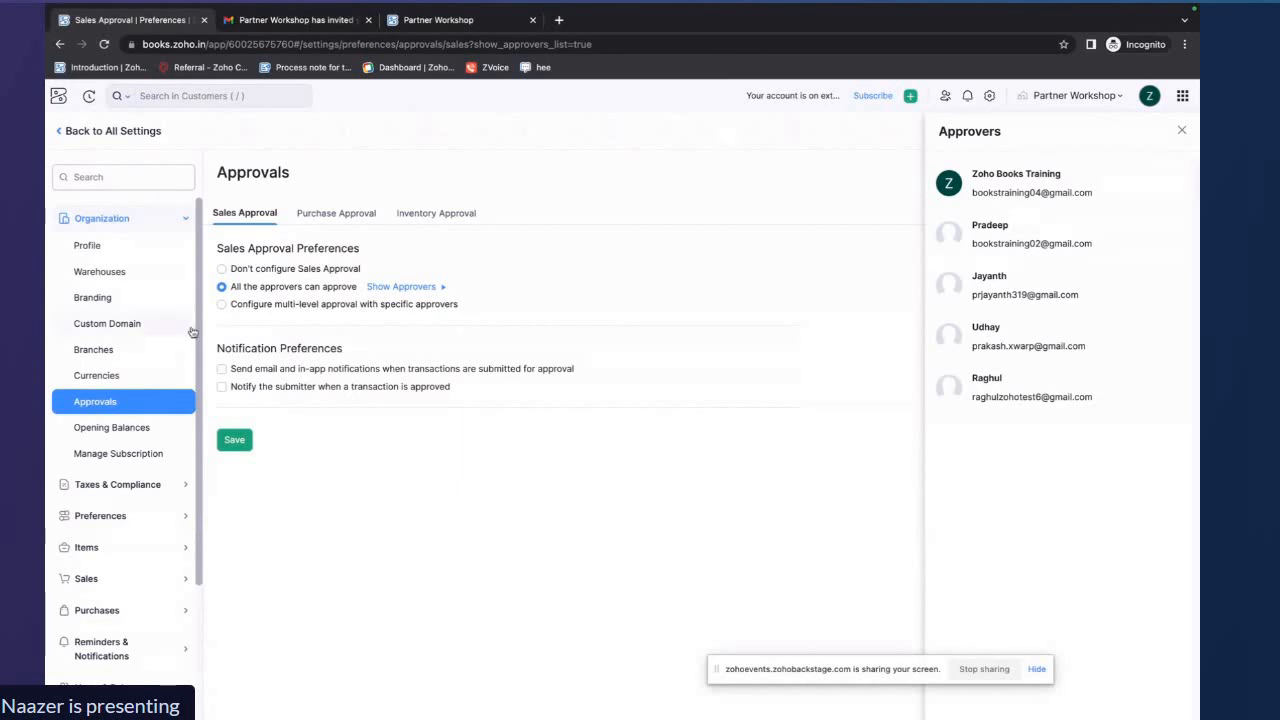
Configure multi-level sales approval with the Zoho Books Training user as the Level 1 approver
click(223, 305)
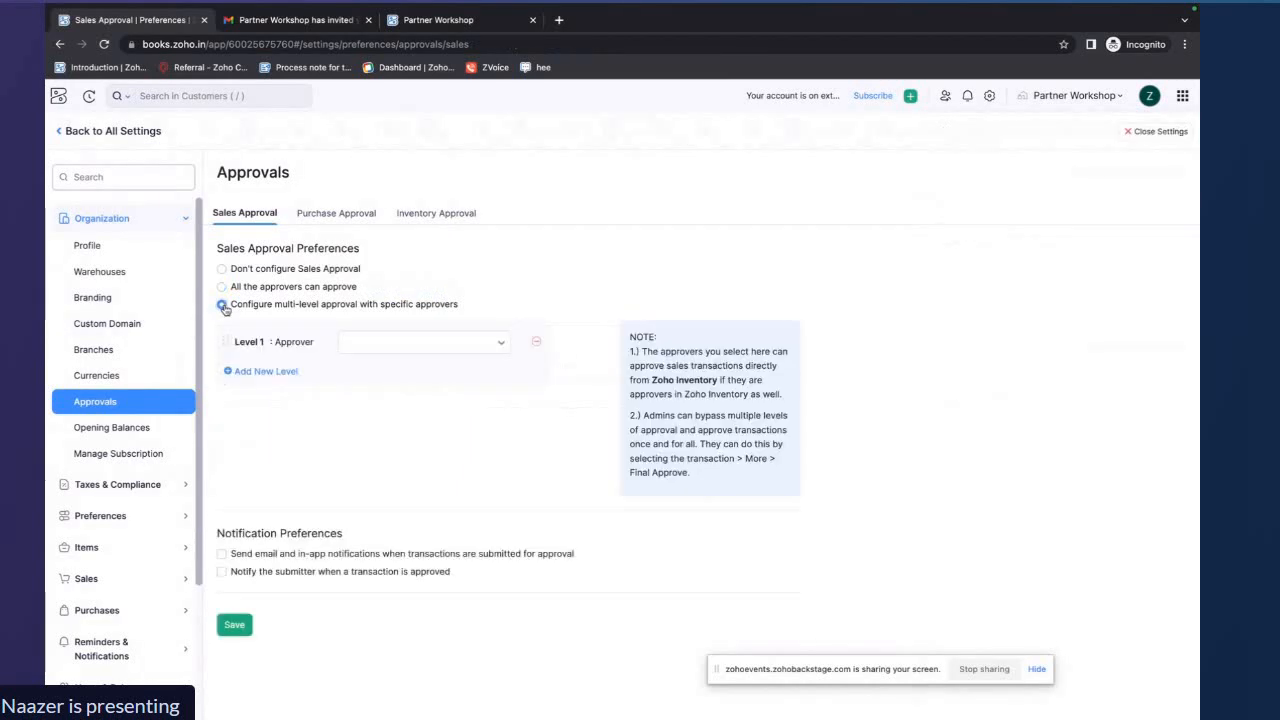
click(455, 345)
click(446, 402)
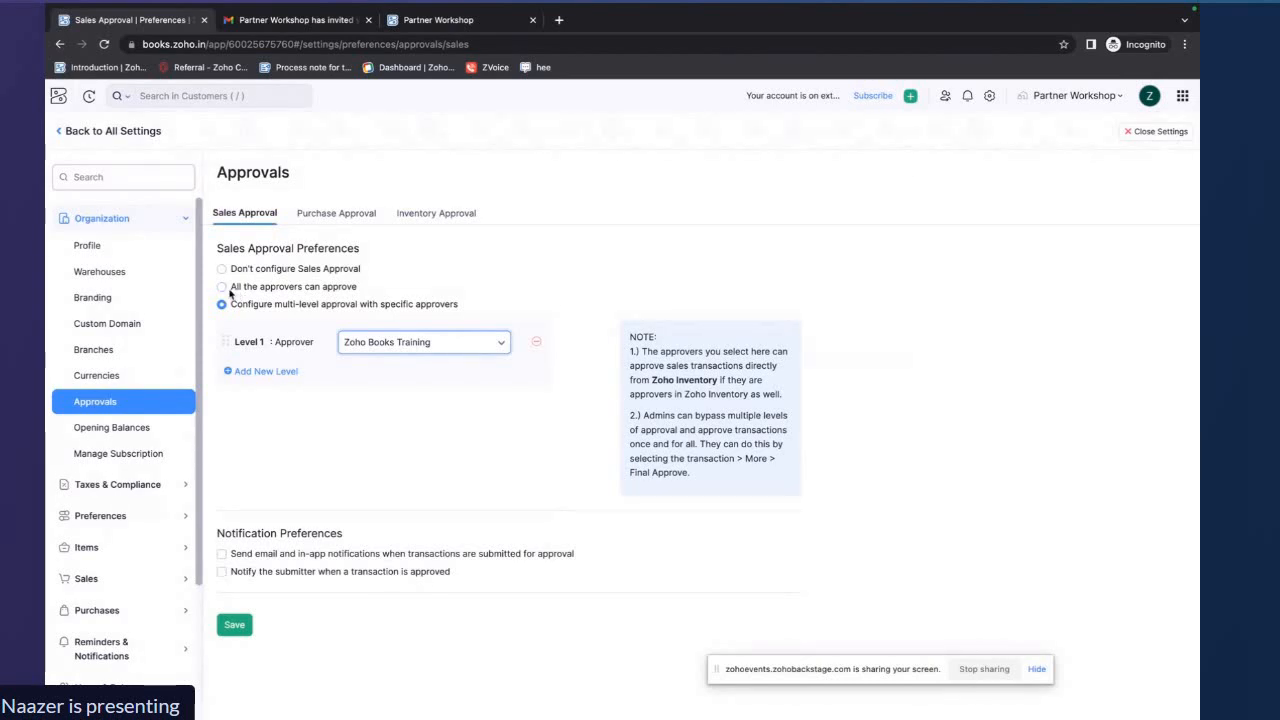
Set sales approval so all the approvers can approve, and save the preferences
click(223, 287)
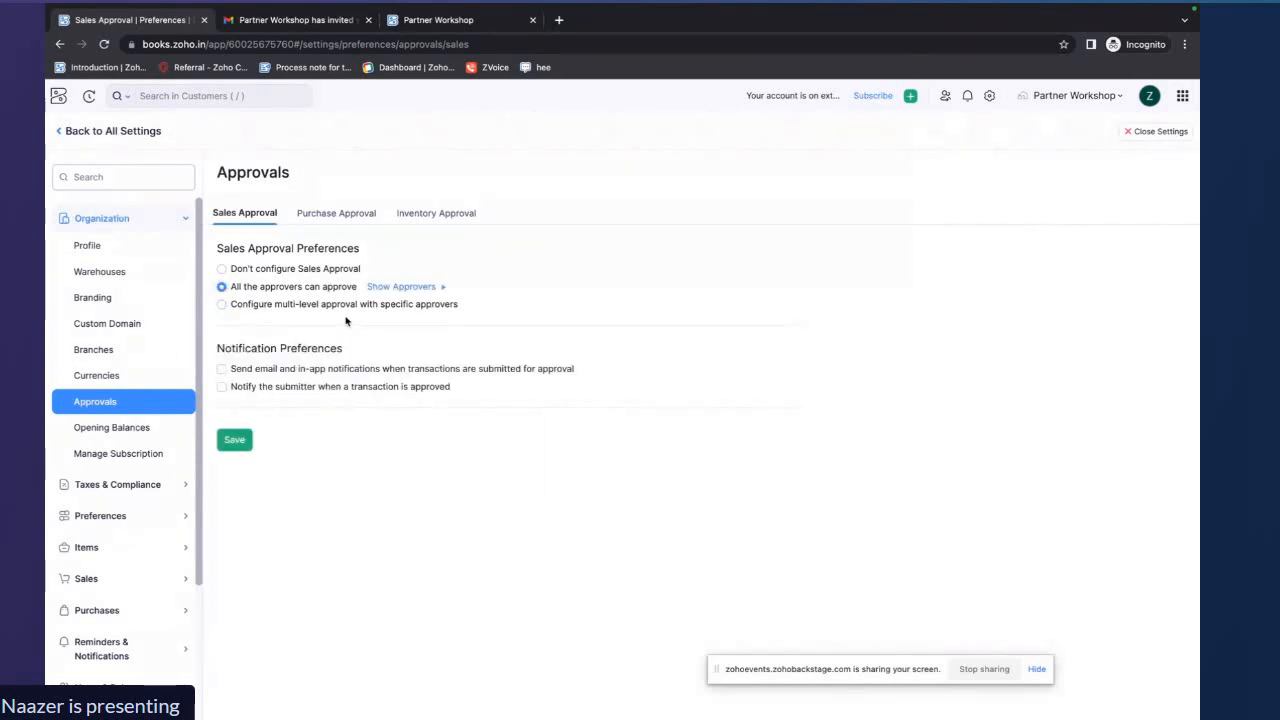
click(234, 441)
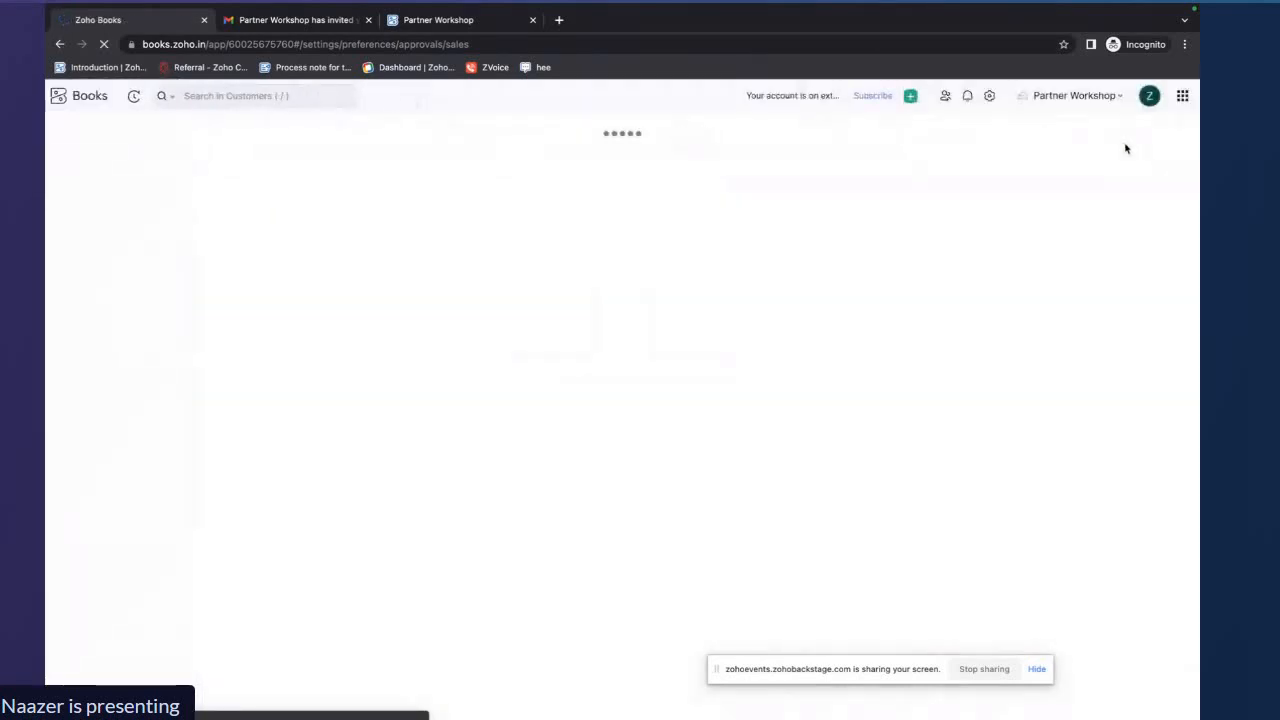
Start a new invoice and select Pradeep as the customer
click(1156, 131)
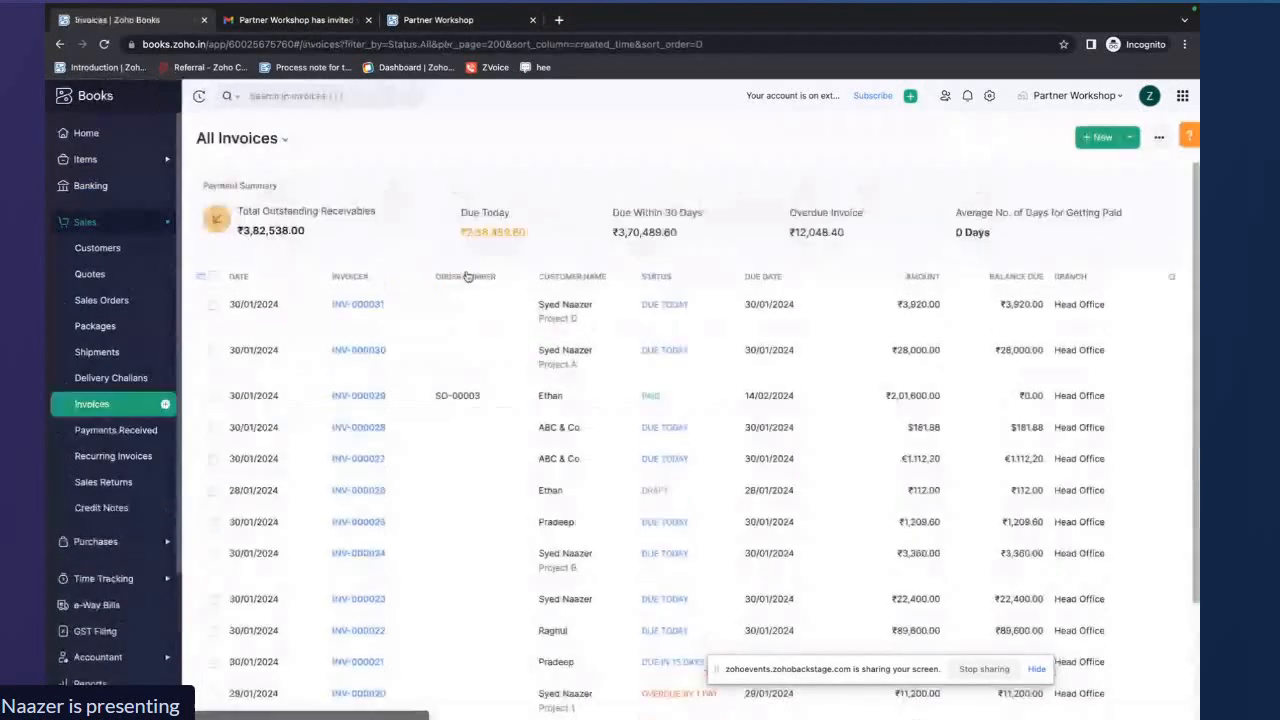
click(1098, 137)
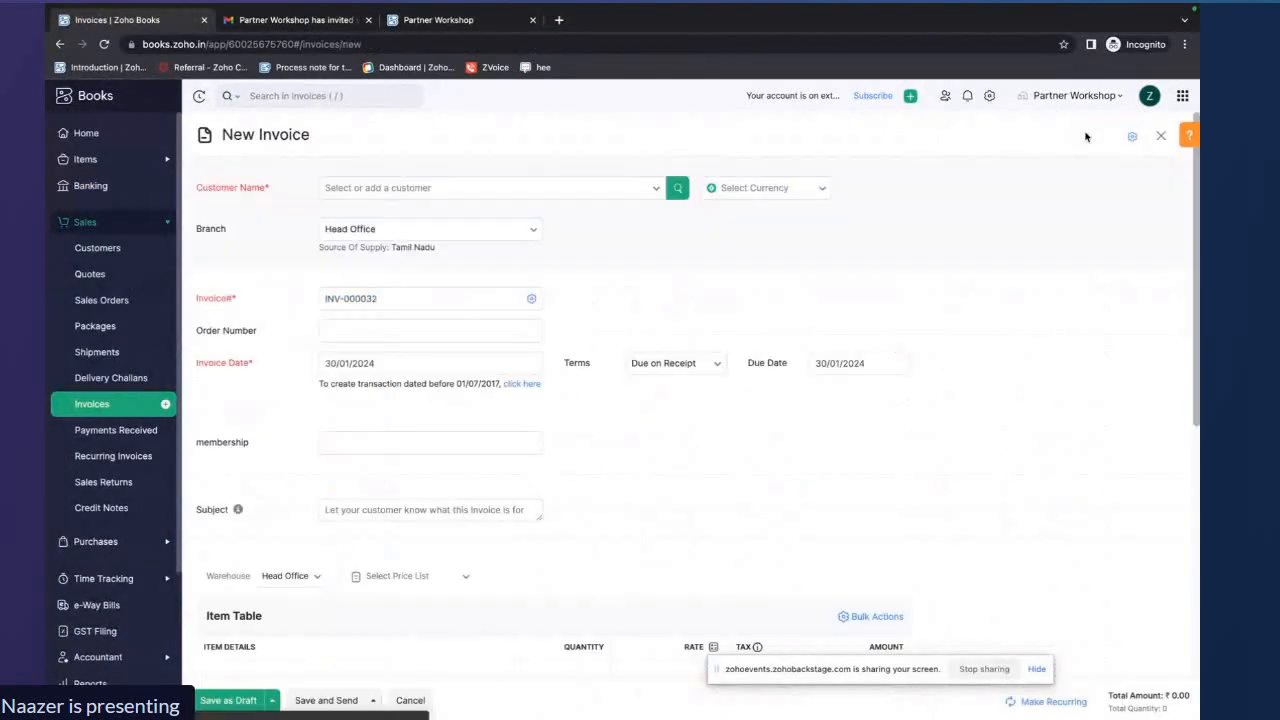
click(651, 192)
scroll(467, 305, down, 2)
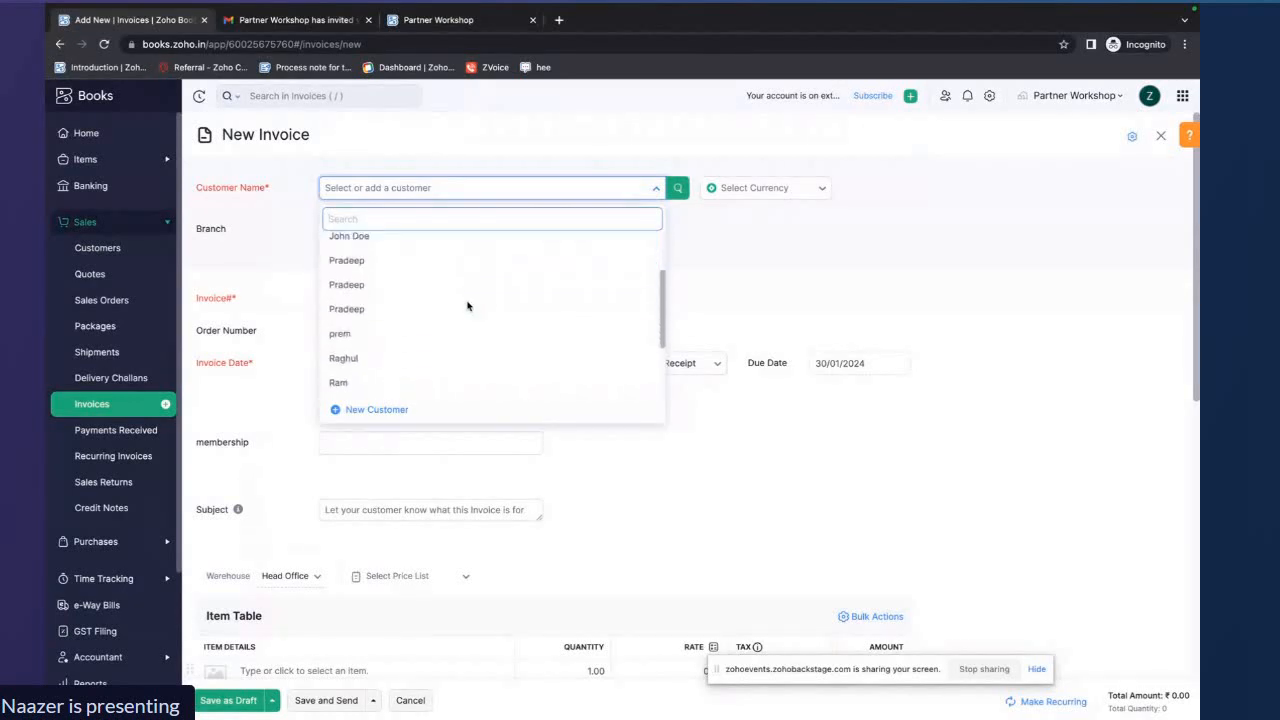
click(459, 288)
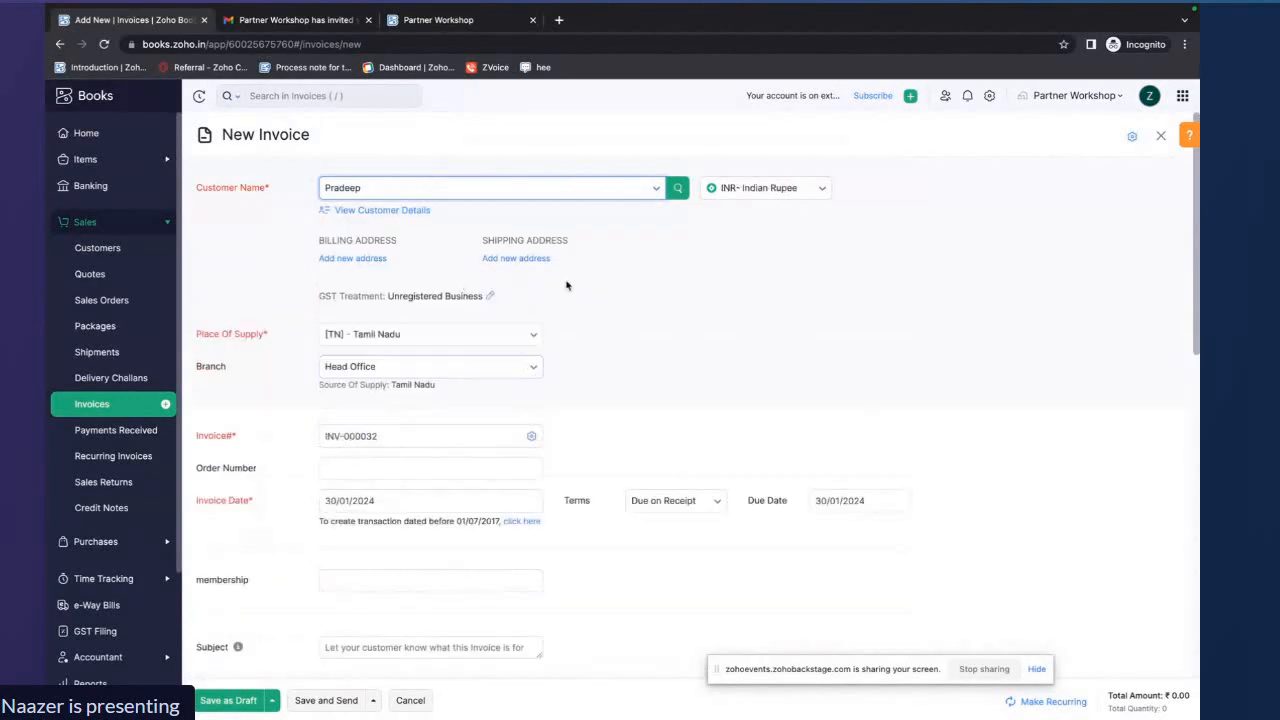
Add Apple Macbook as the invoice item and save the invoice as a draft
scroll(671, 308, down, 3)
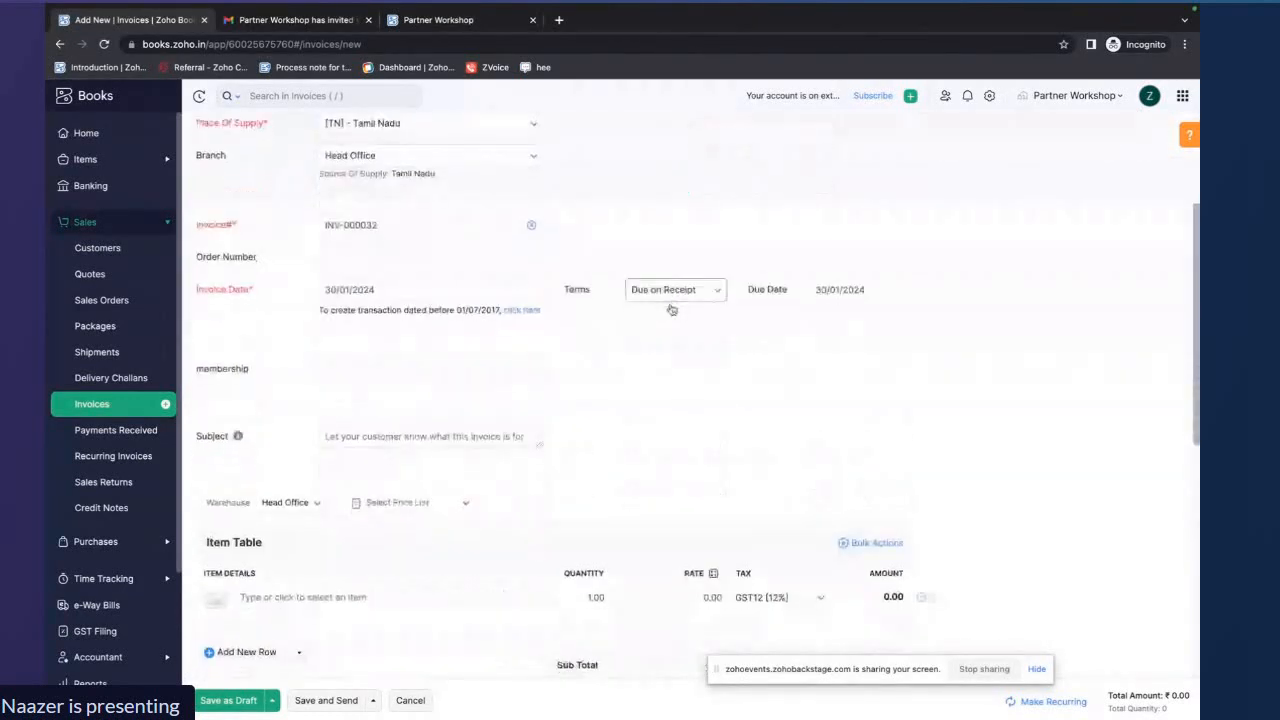
click(377, 471)
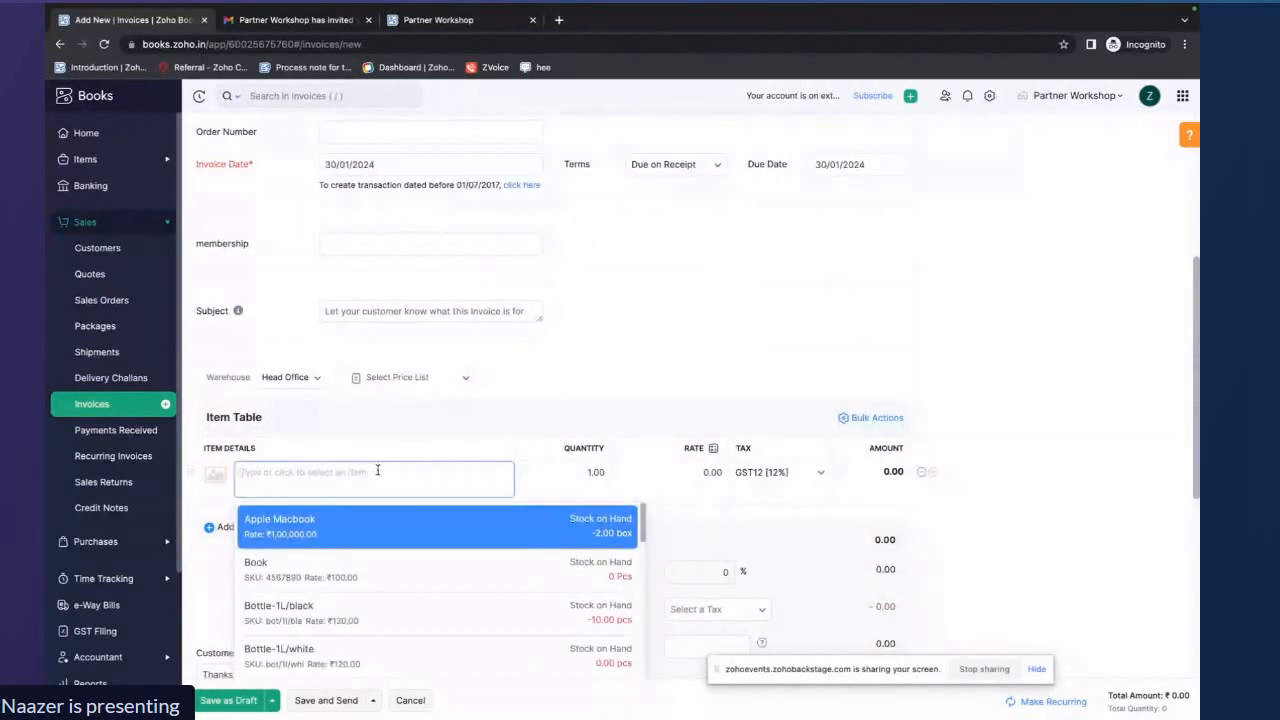
click(372, 521)
scroll(556, 513, down, 5)
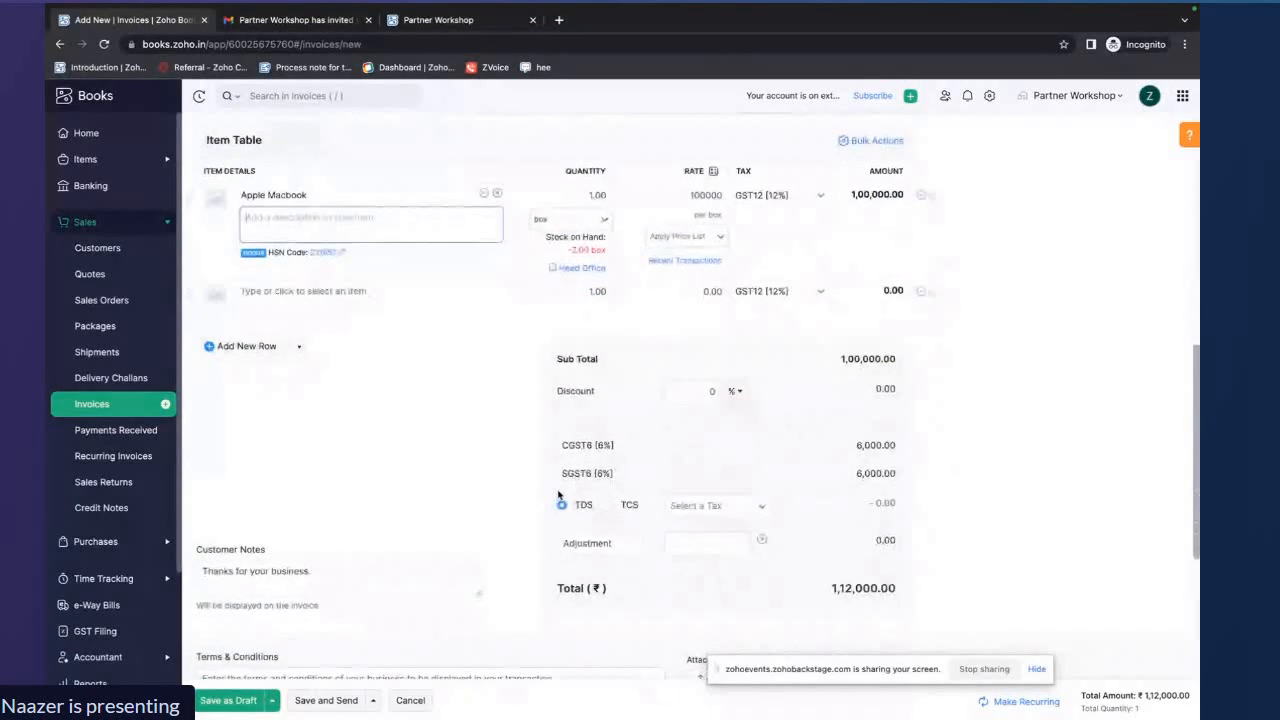
scroll(411, 360, down, 2)
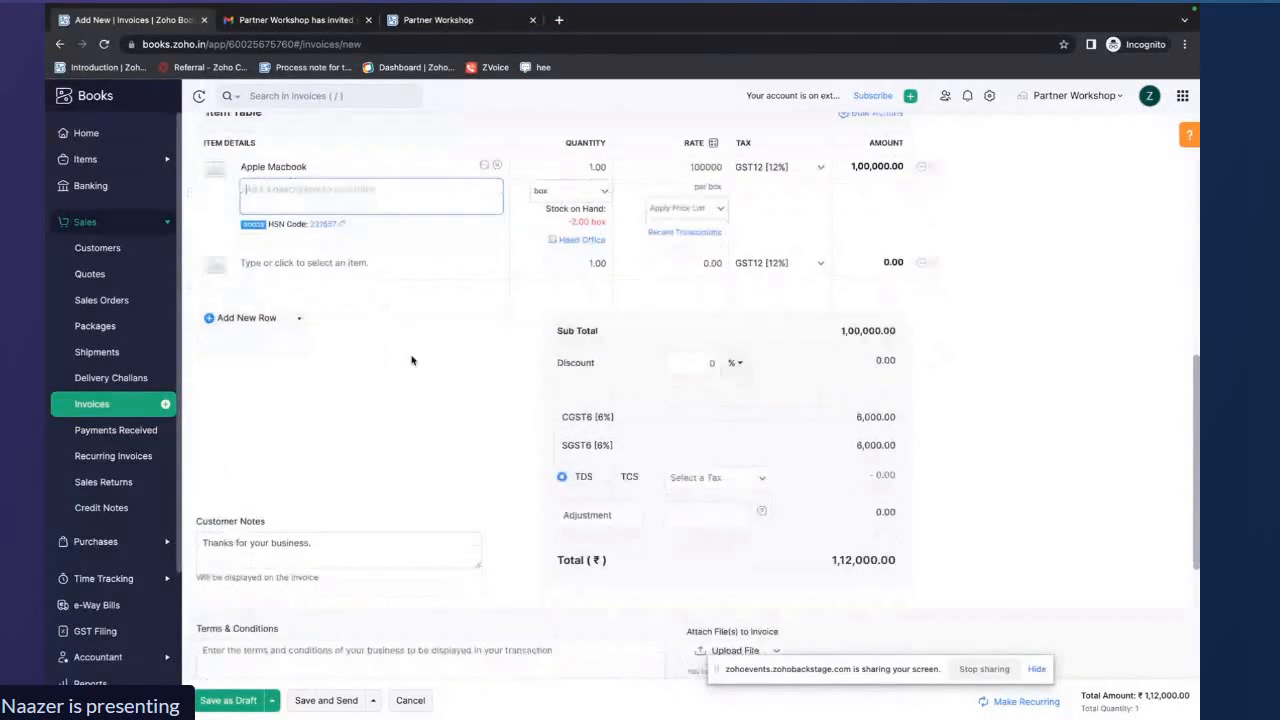
click(228, 700)
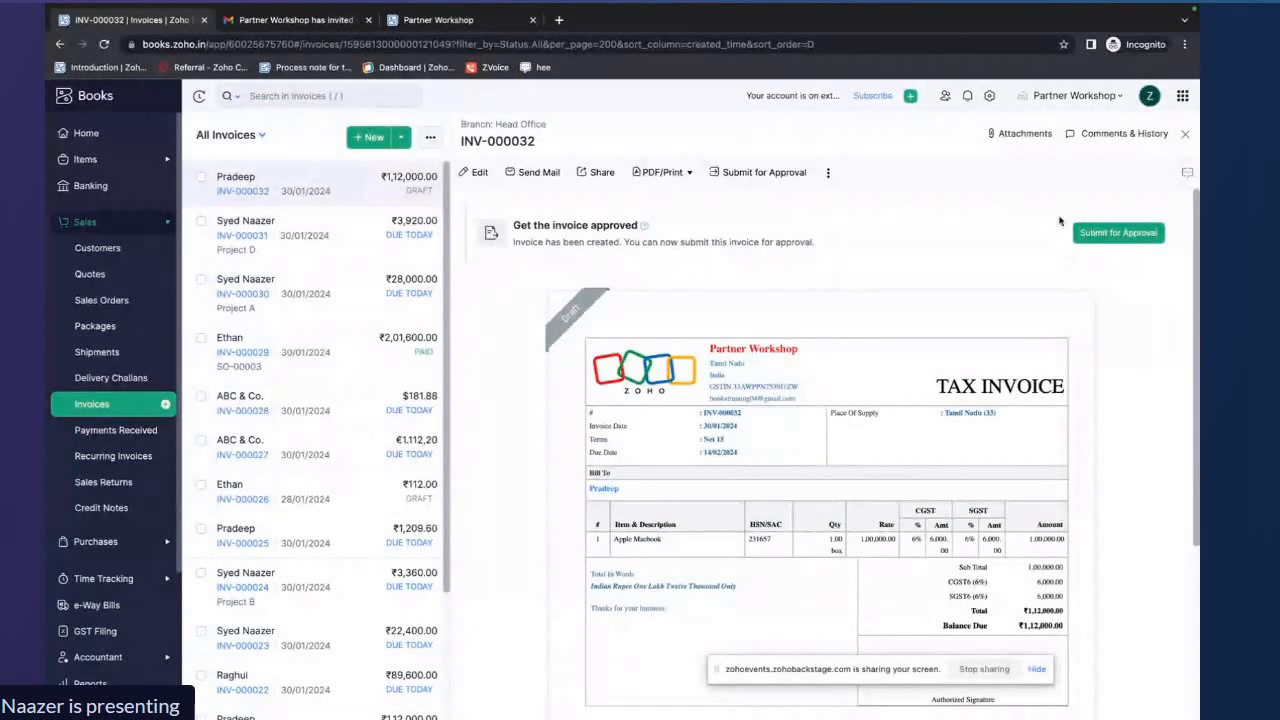
Submit the draft invoice for approval and confirm the submission
click(1114, 233)
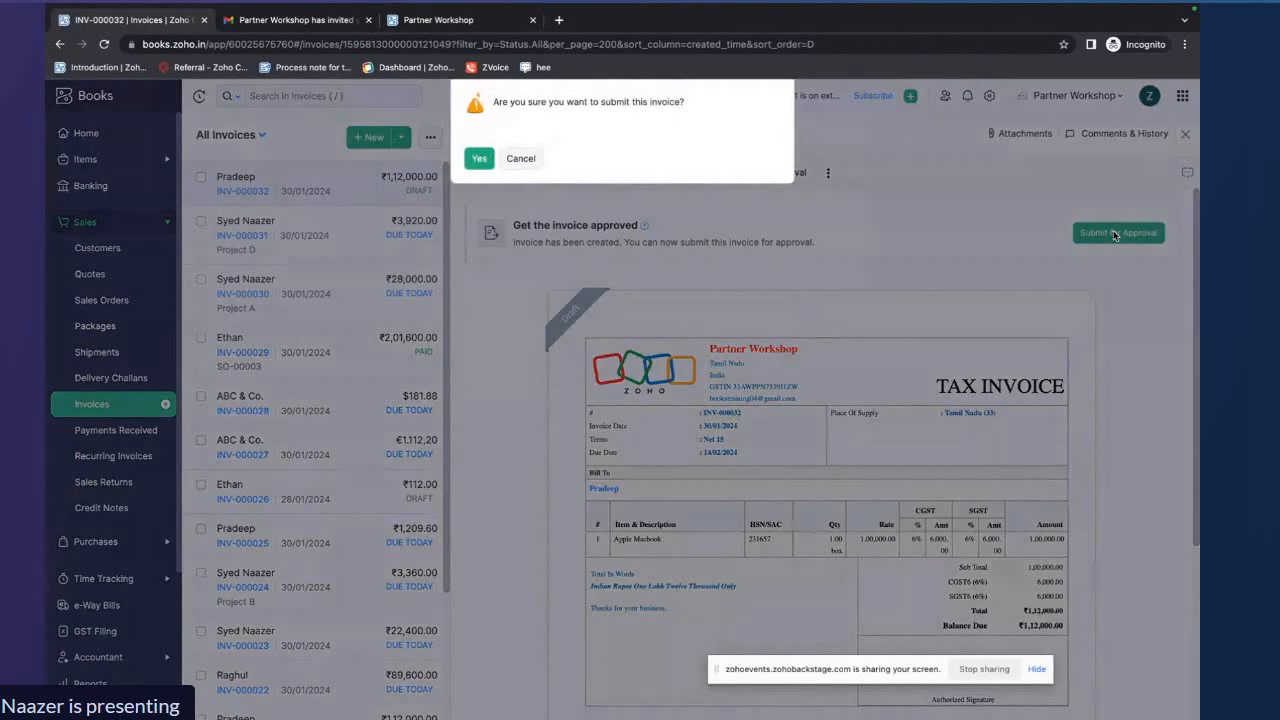
click(480, 159)
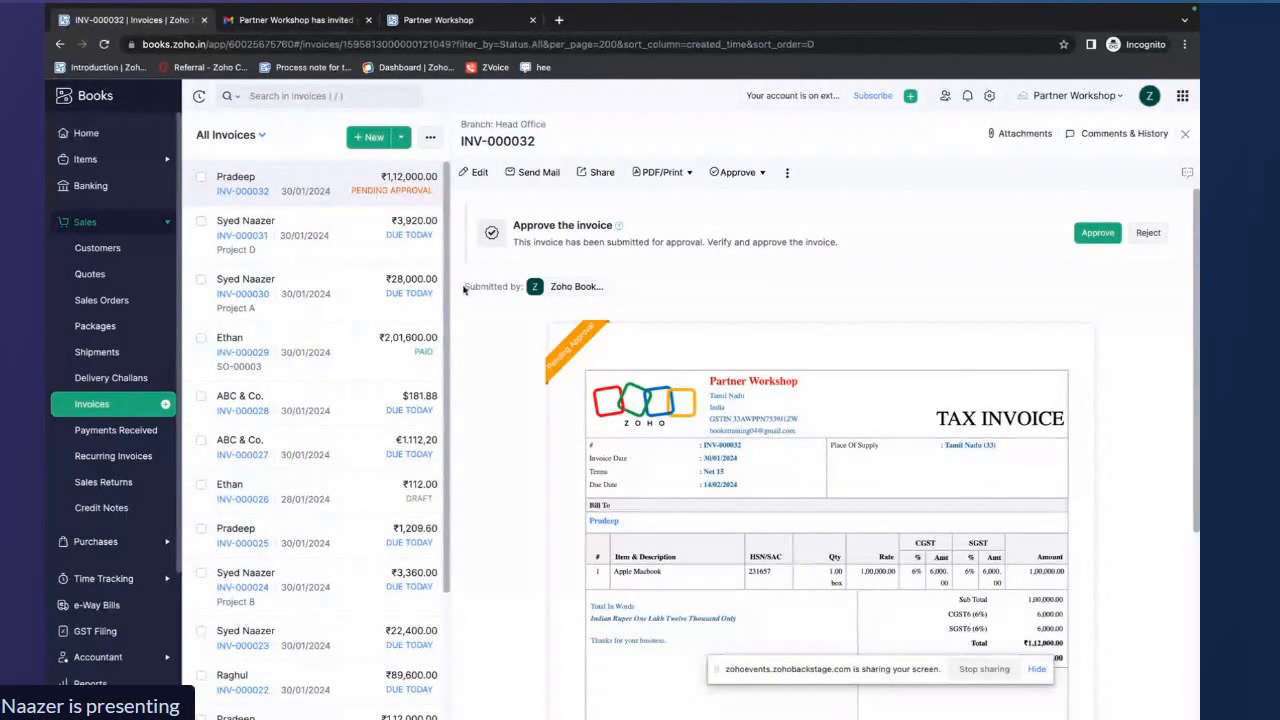
drag(463, 287, 615, 287)
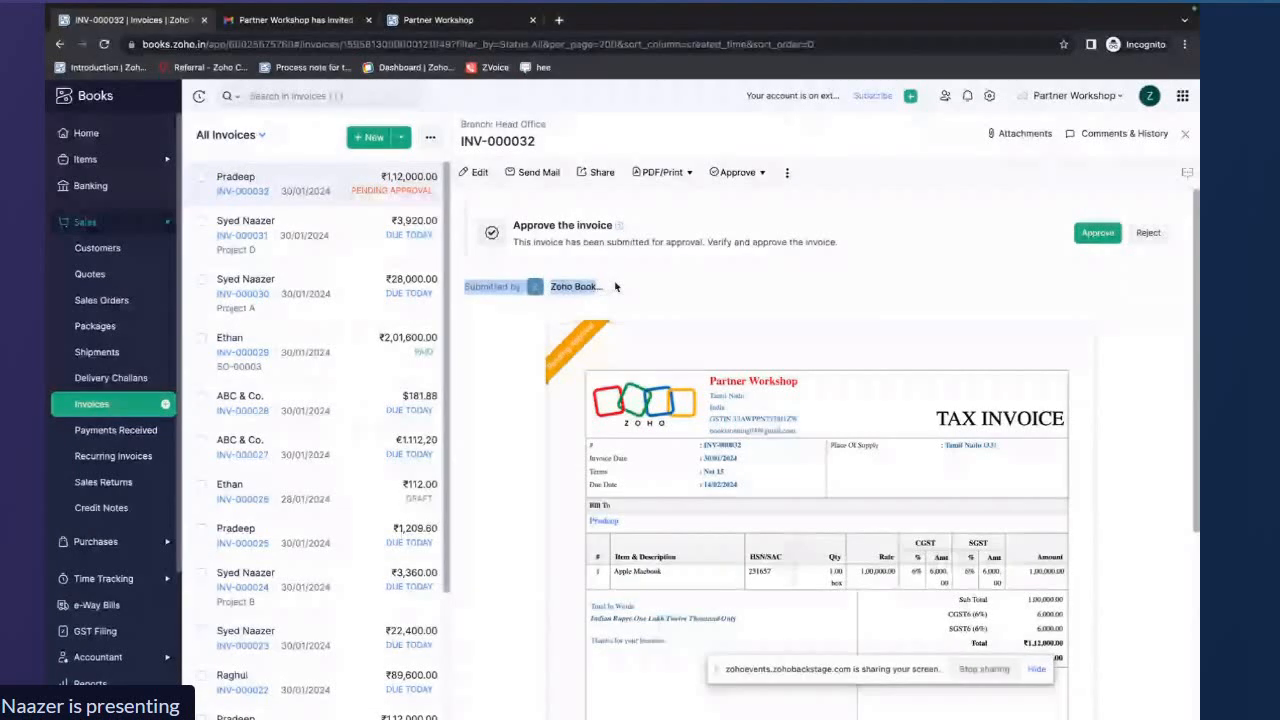
click(910, 297)
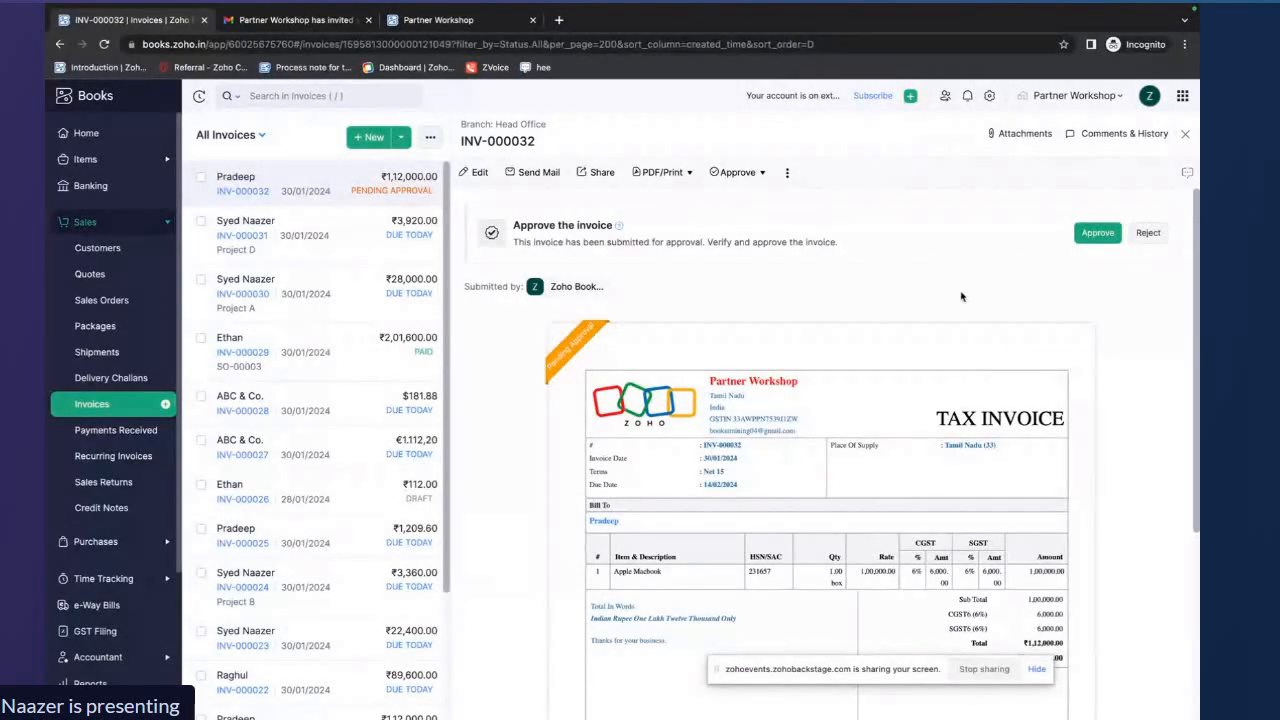
Approve the pending invoice and confirm the approval
mouse_move(602, 328)
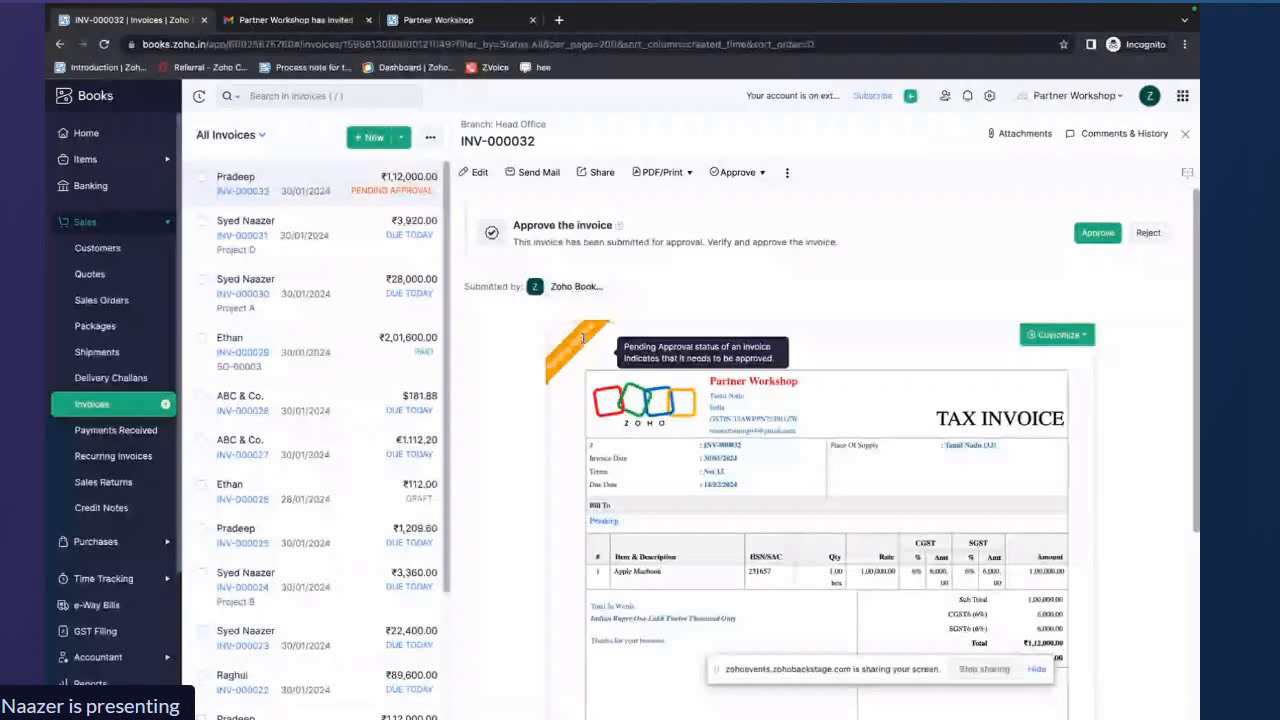
click(1097, 233)
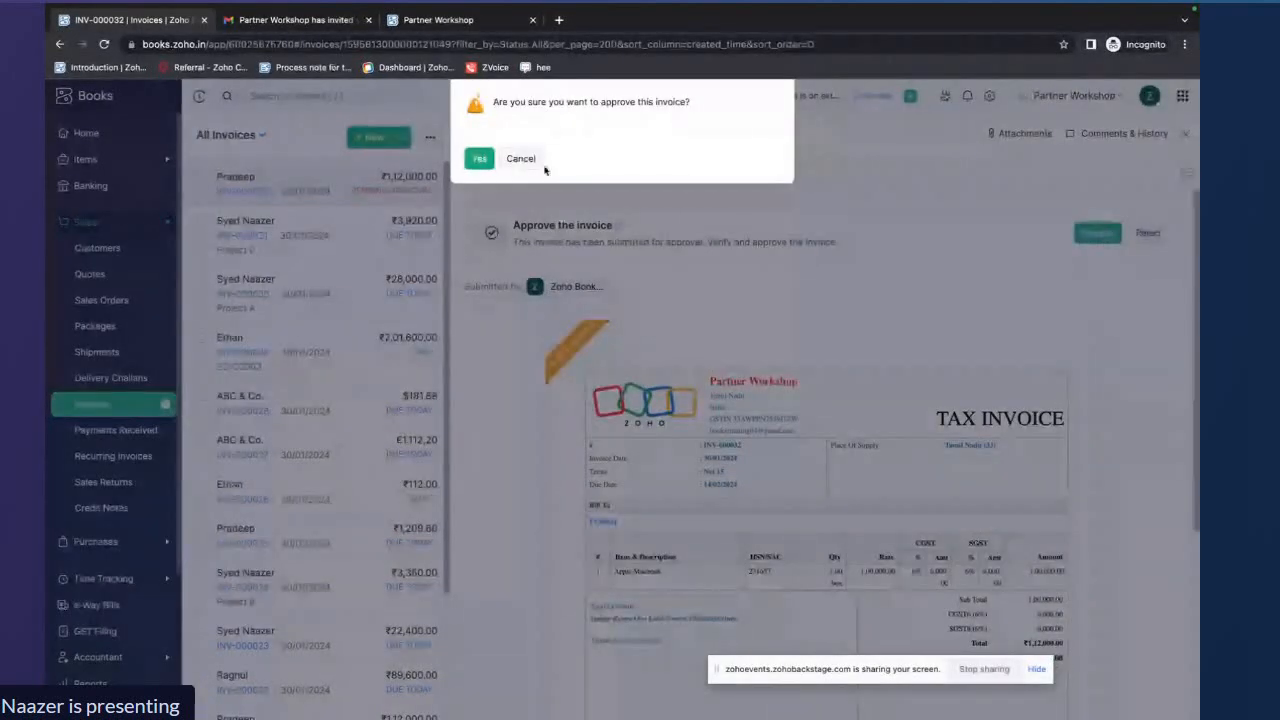
click(480, 159)
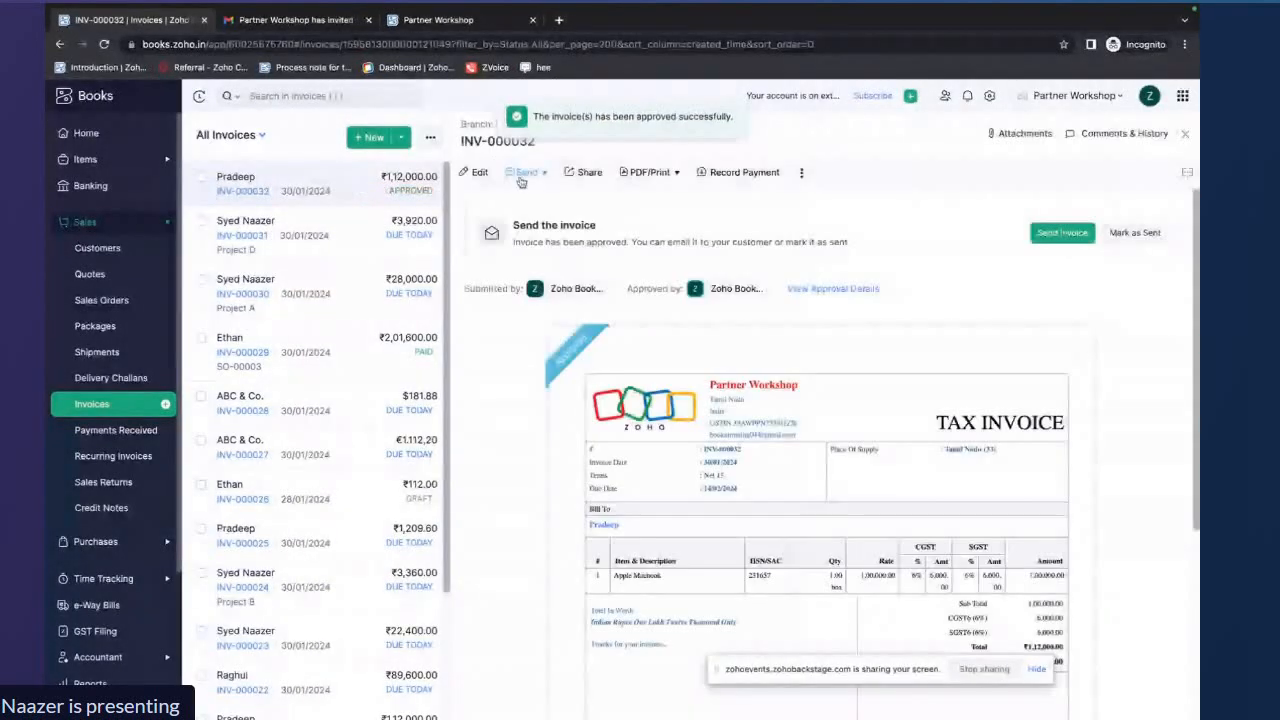
Open the invoice's approval details to examine who submitted and approved it, then close the panel
mouse_move(586, 349)
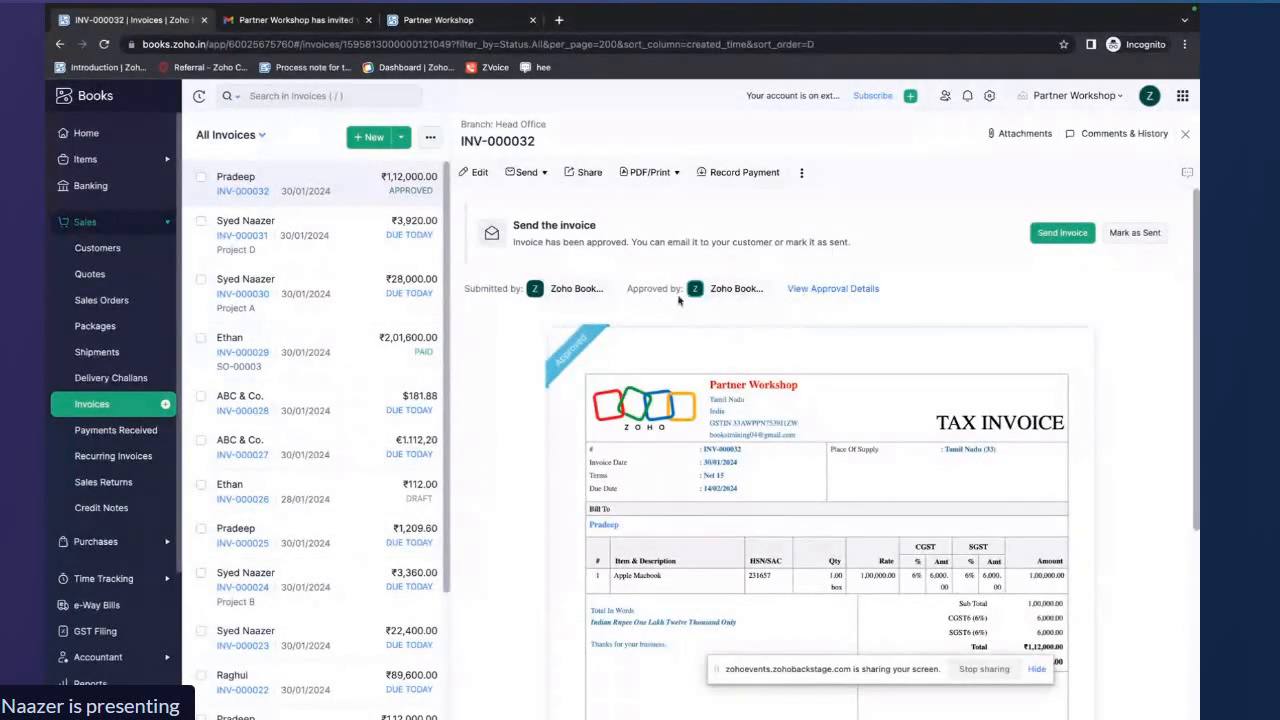
drag(627, 288, 772, 294)
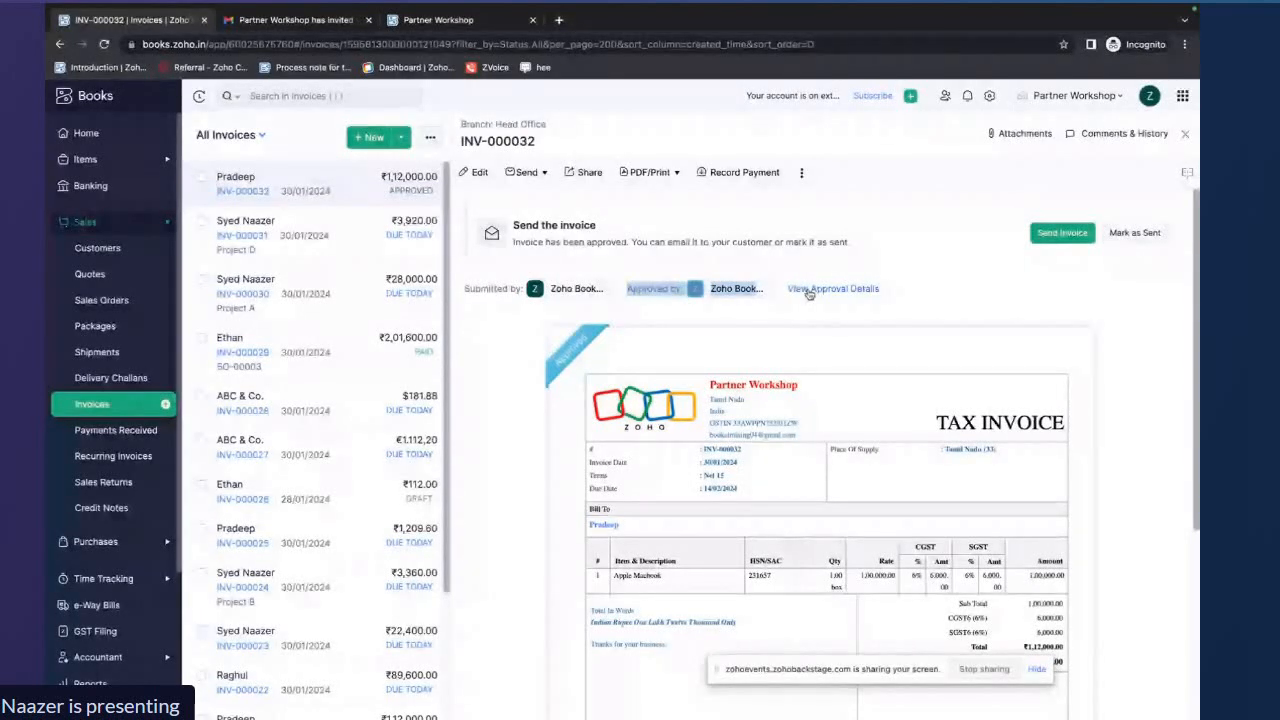
click(809, 290)
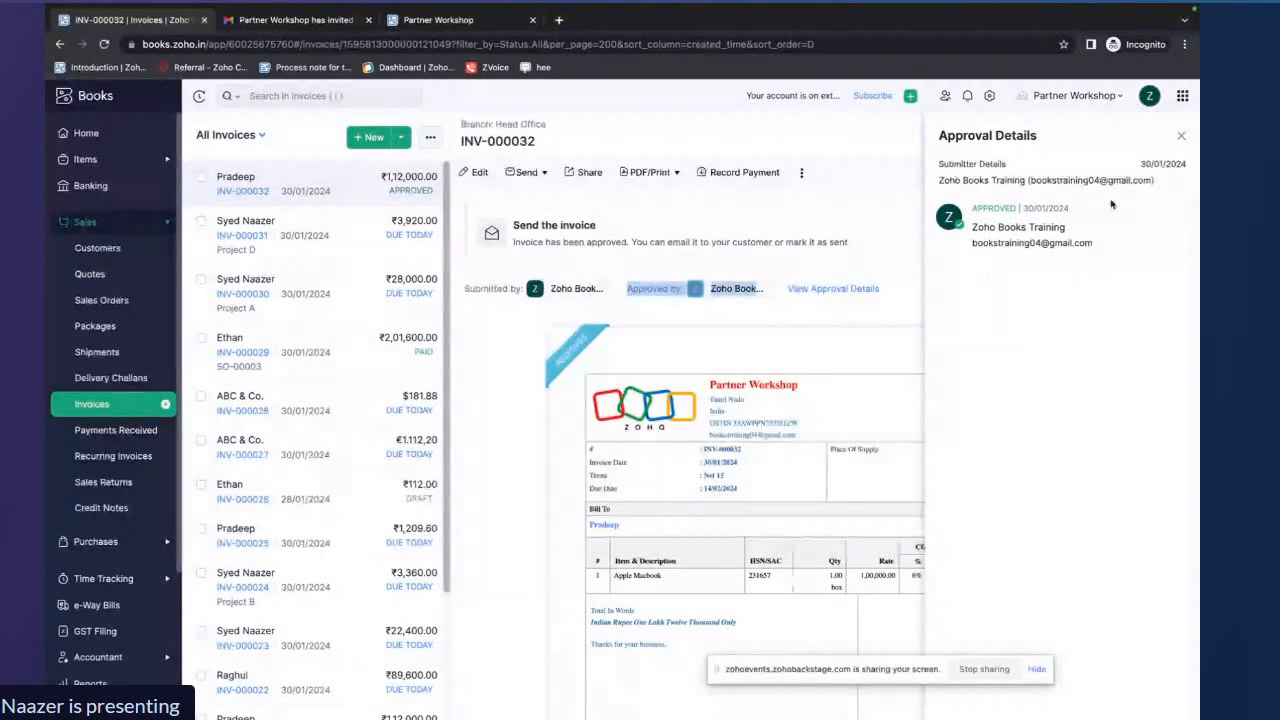
click(1182, 140)
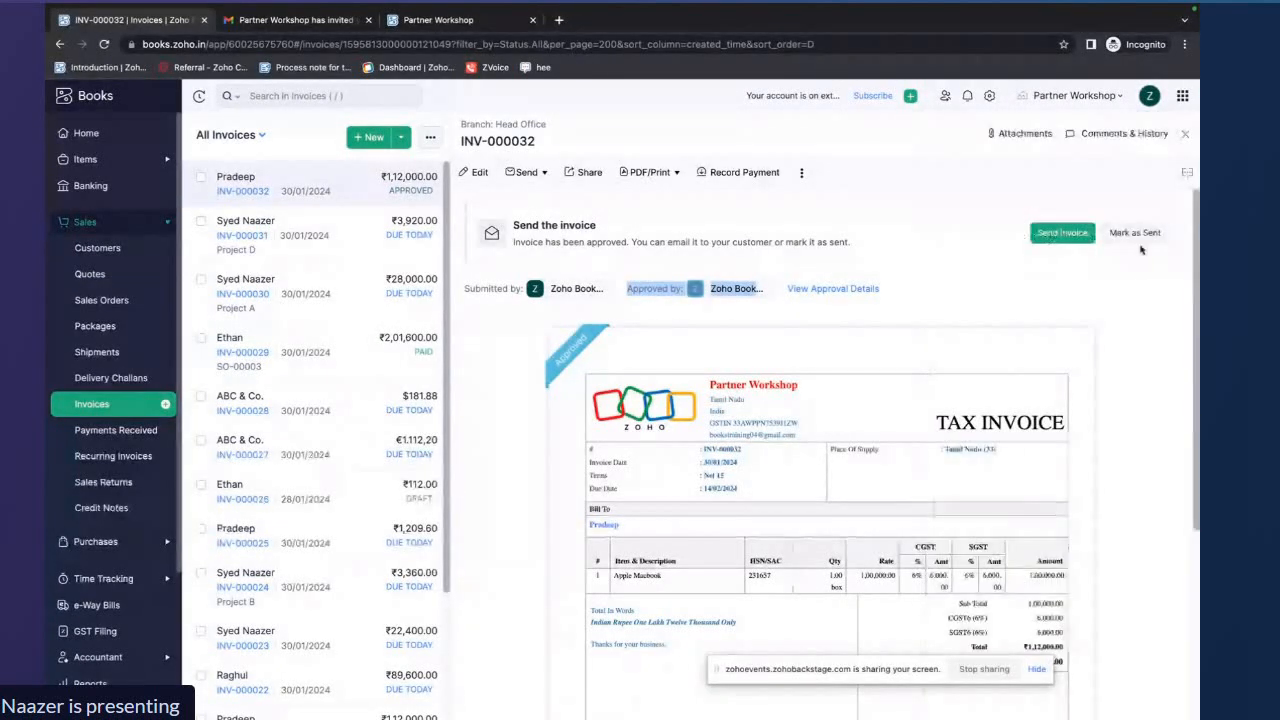
Mark the approved invoice as sent and close the invoice view
click(1140, 236)
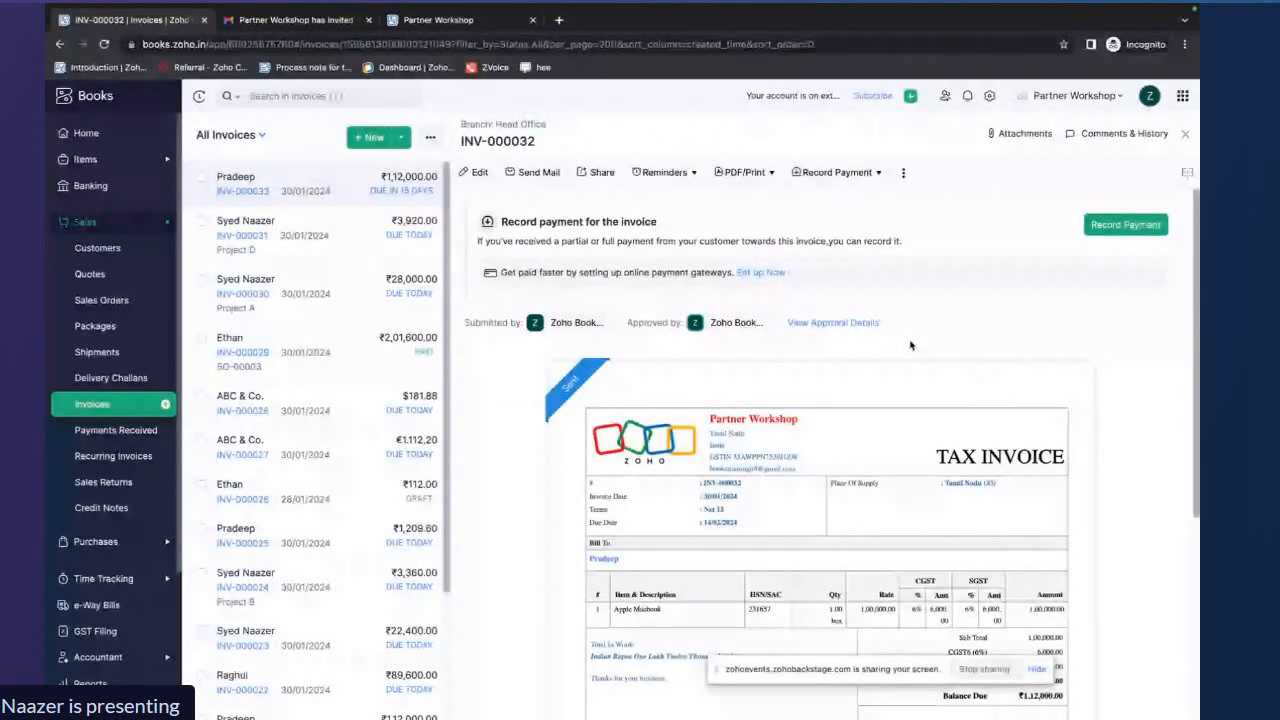
scroll(910, 345, down, 3)
scroll(910, 345, down, 2)
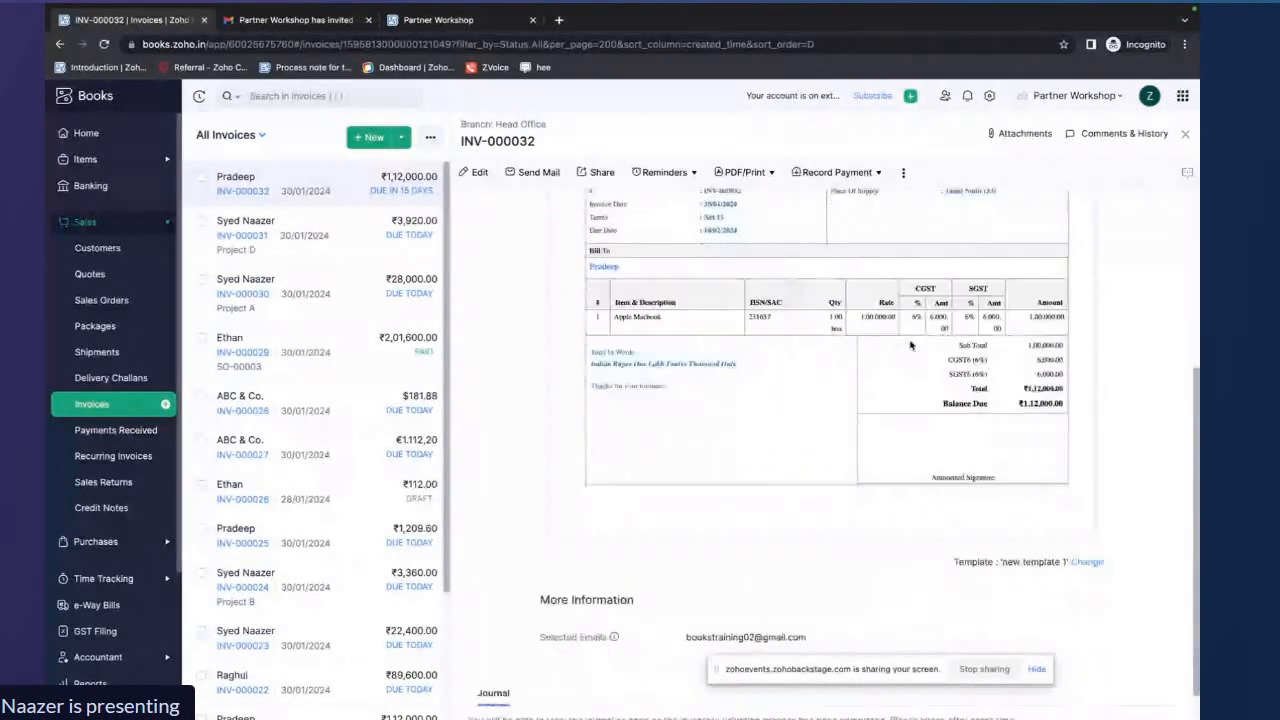
scroll(910, 345, up, 5)
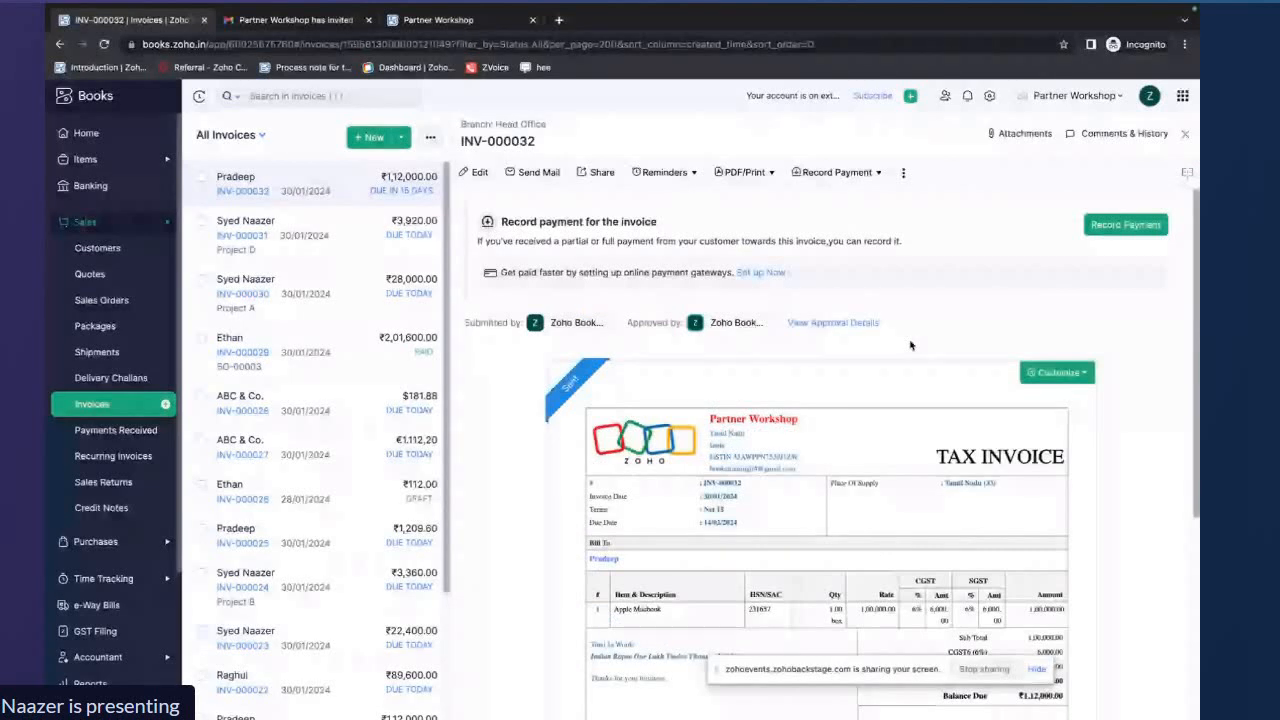
click(1185, 134)
Enable purchase approval in the organization's Approvals settings and close settings
click(989, 95)
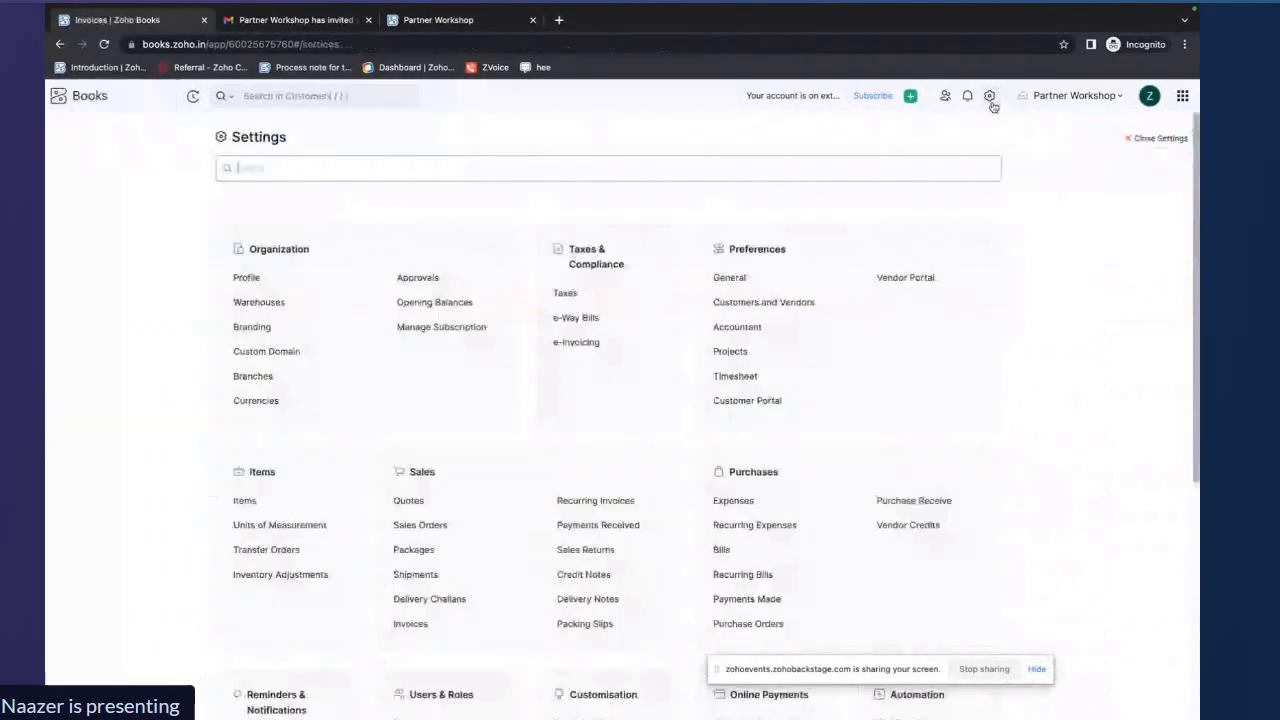
click(410, 278)
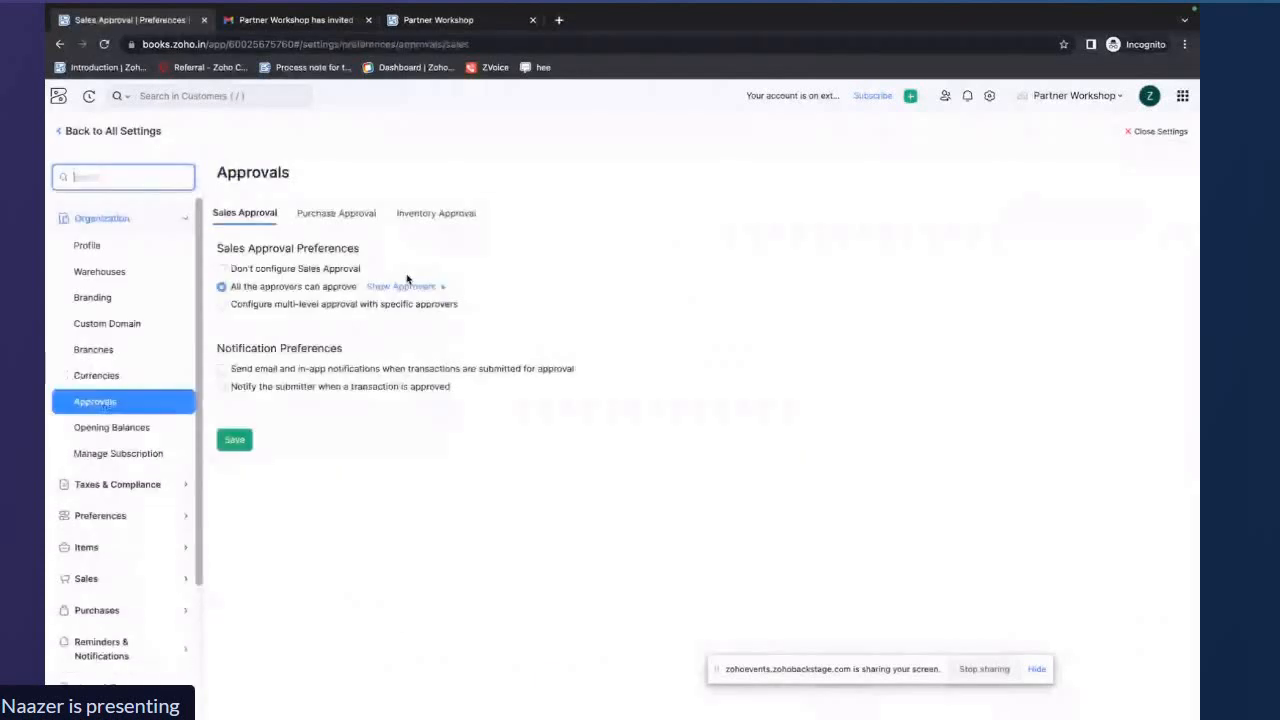
click(359, 216)
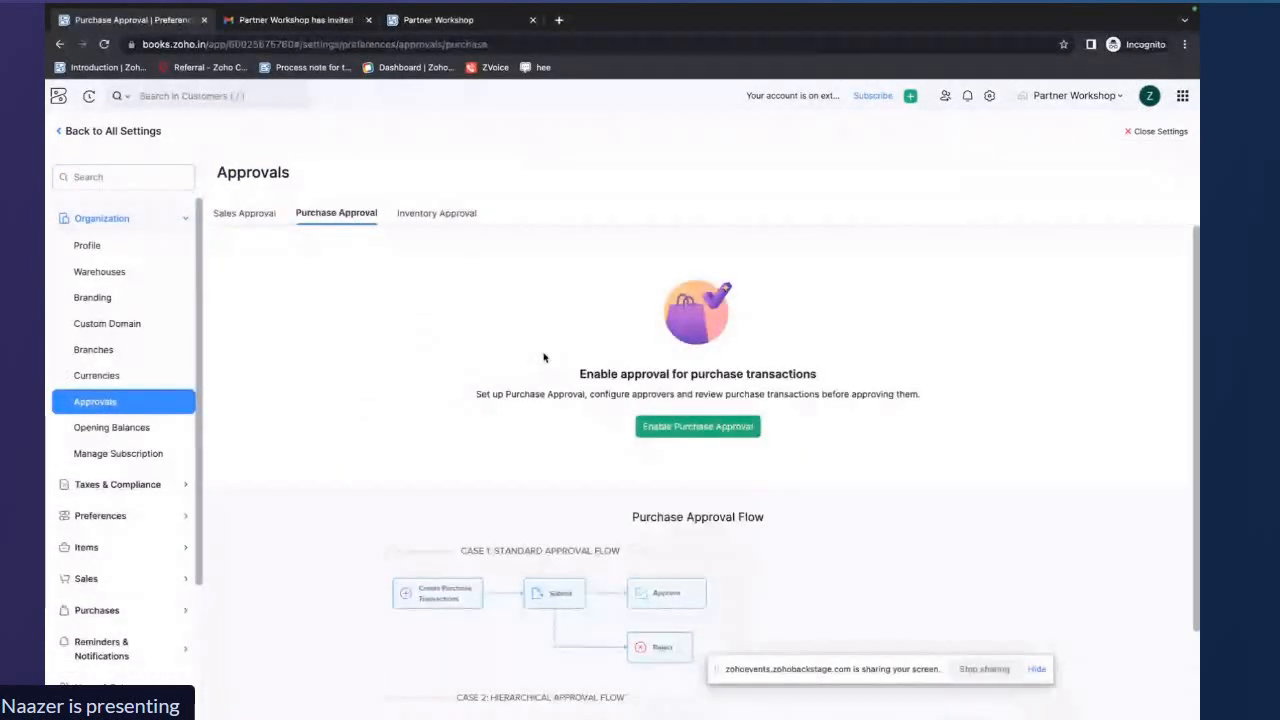
click(687, 427)
scroll(687, 431, down, 1)
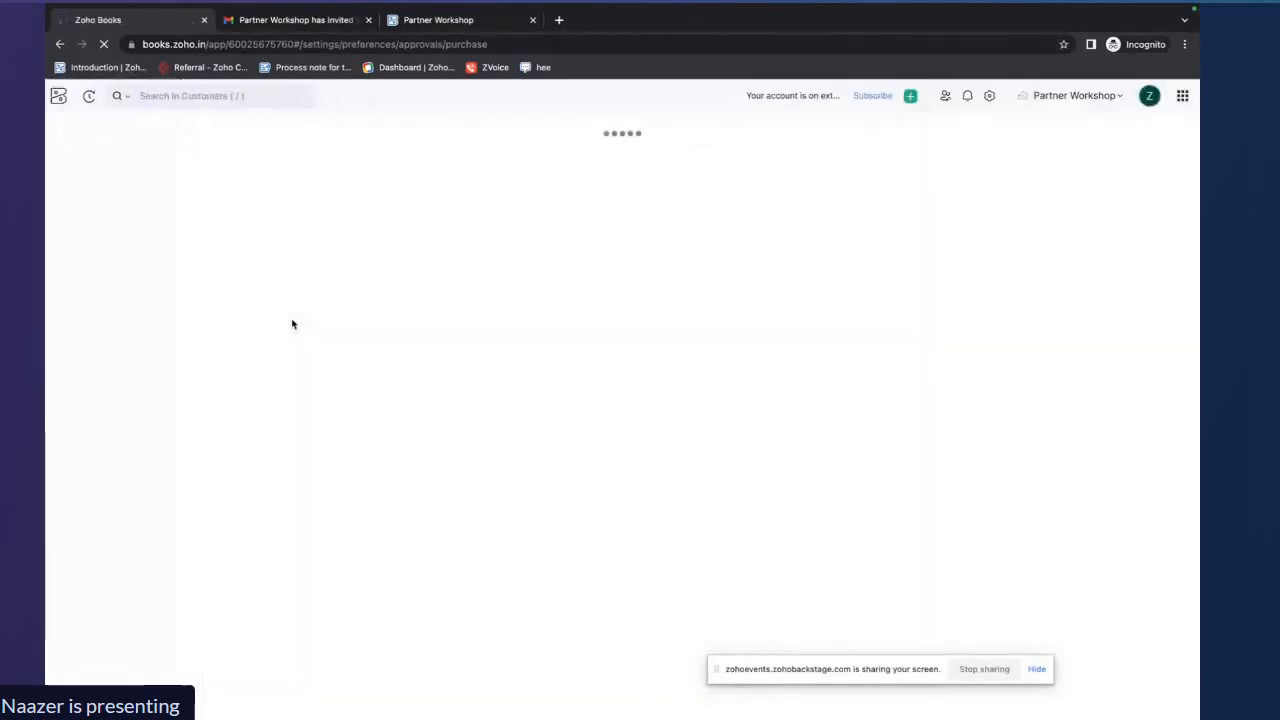
click(247, 440)
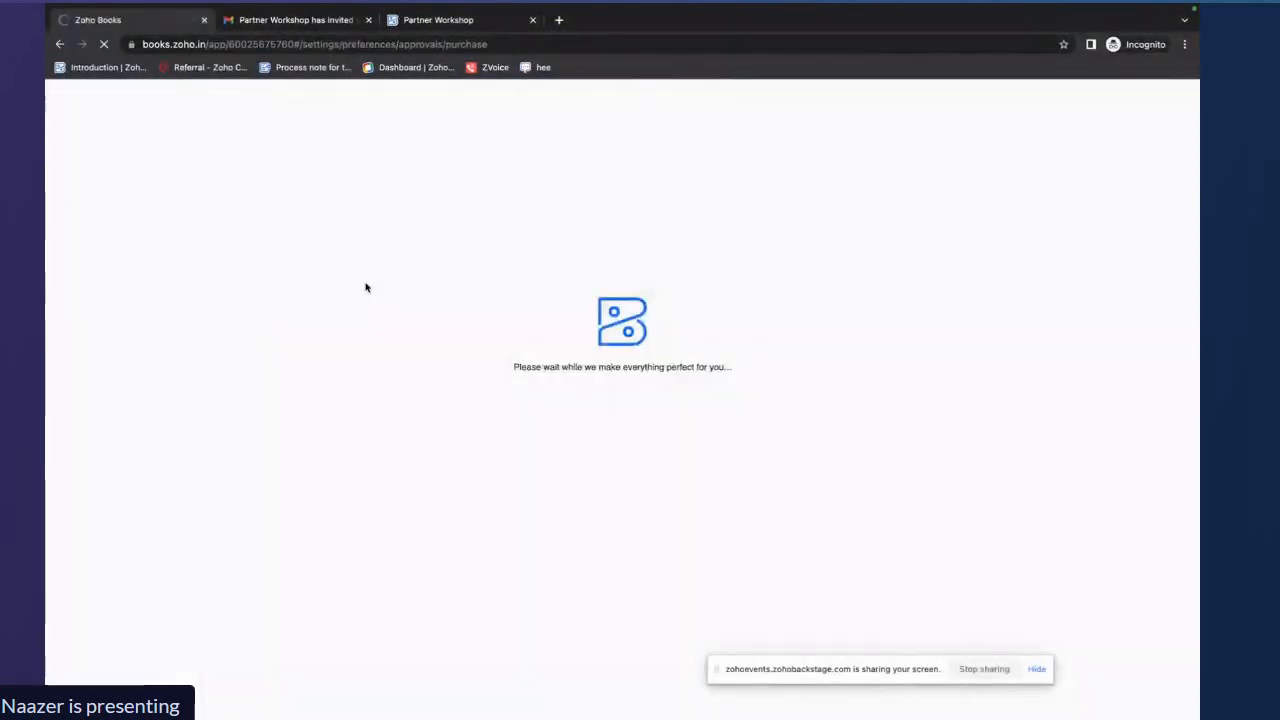
click(1166, 136)
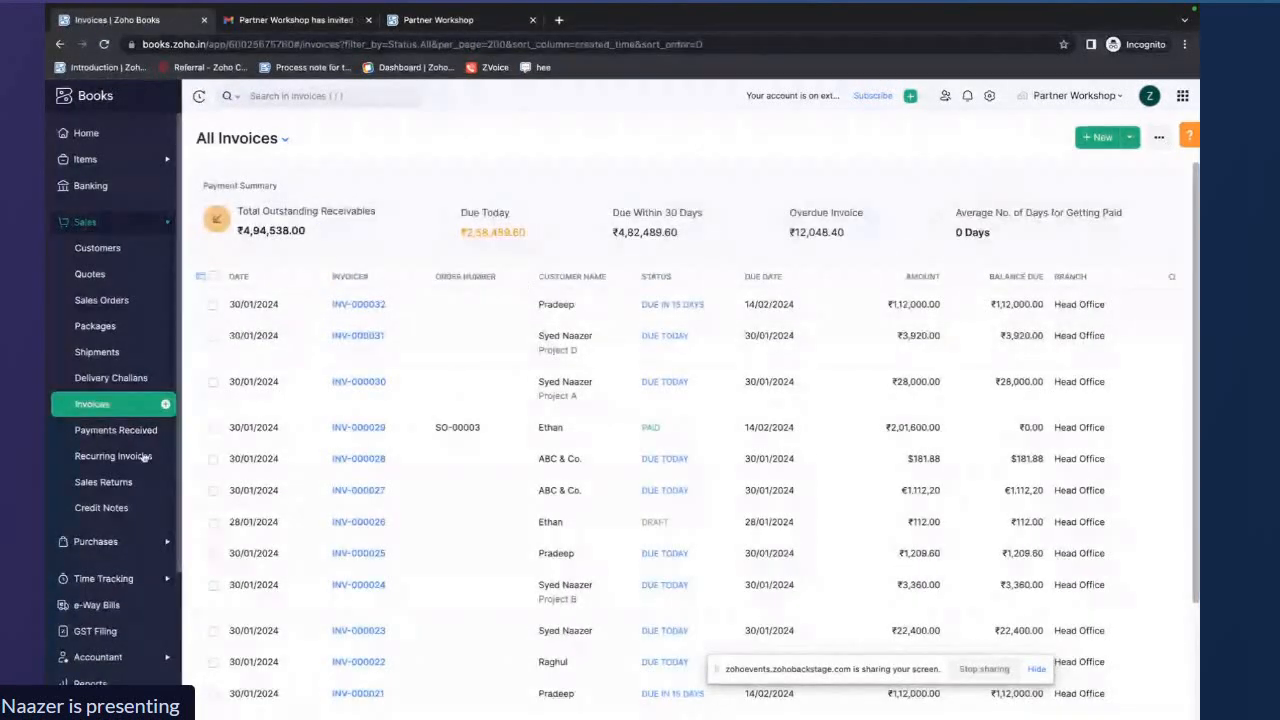
Start a new purchase bill and select Hari as the vendor
click(95, 541)
click(84, 404)
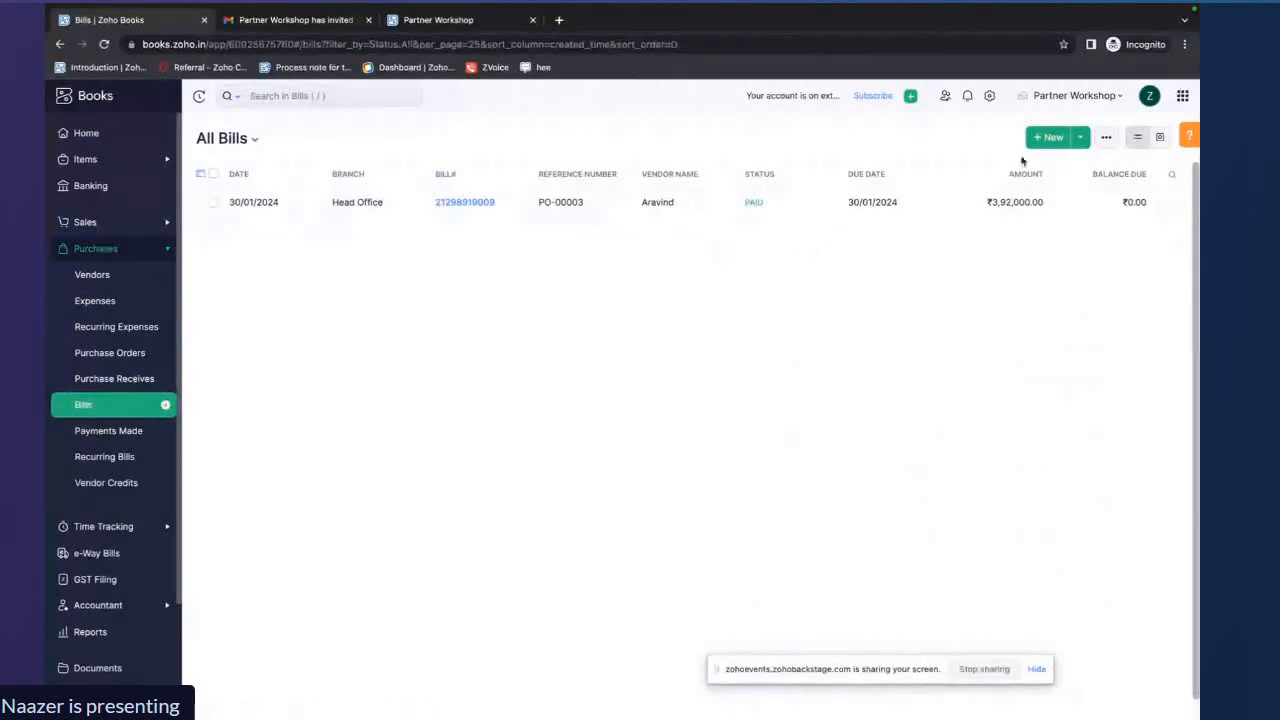
click(1046, 137)
click(621, 192)
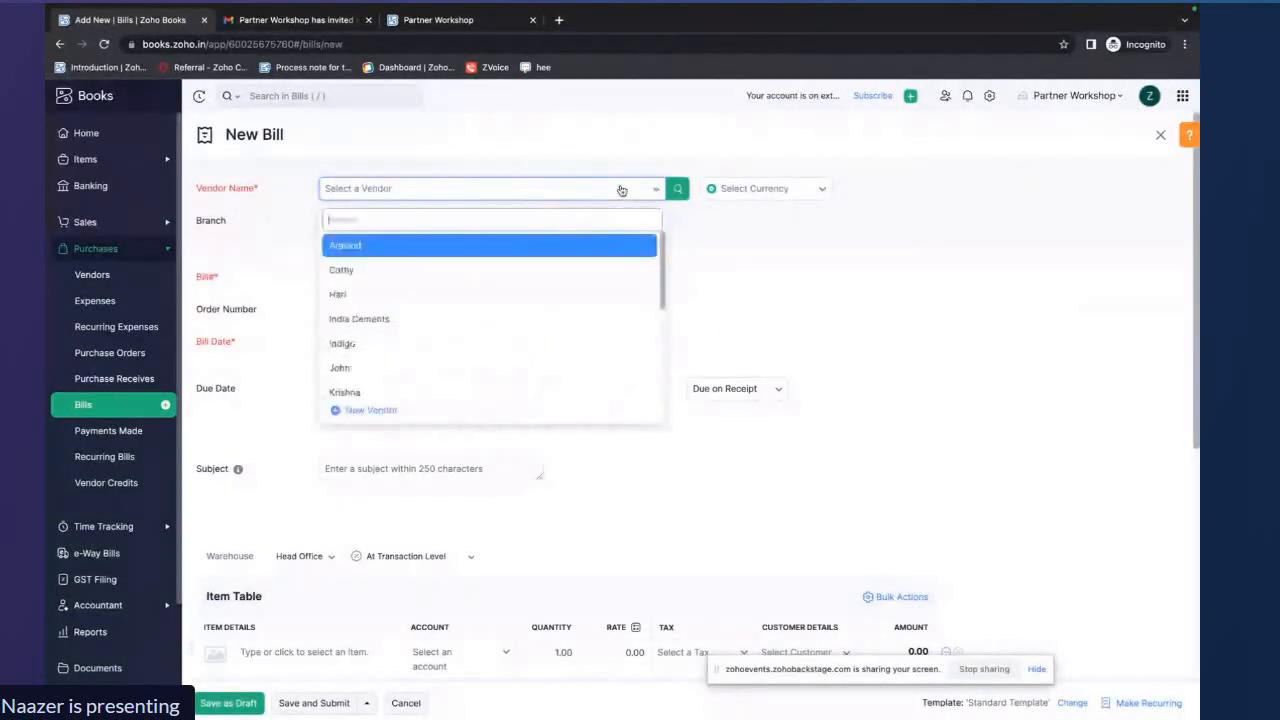
click(437, 296)
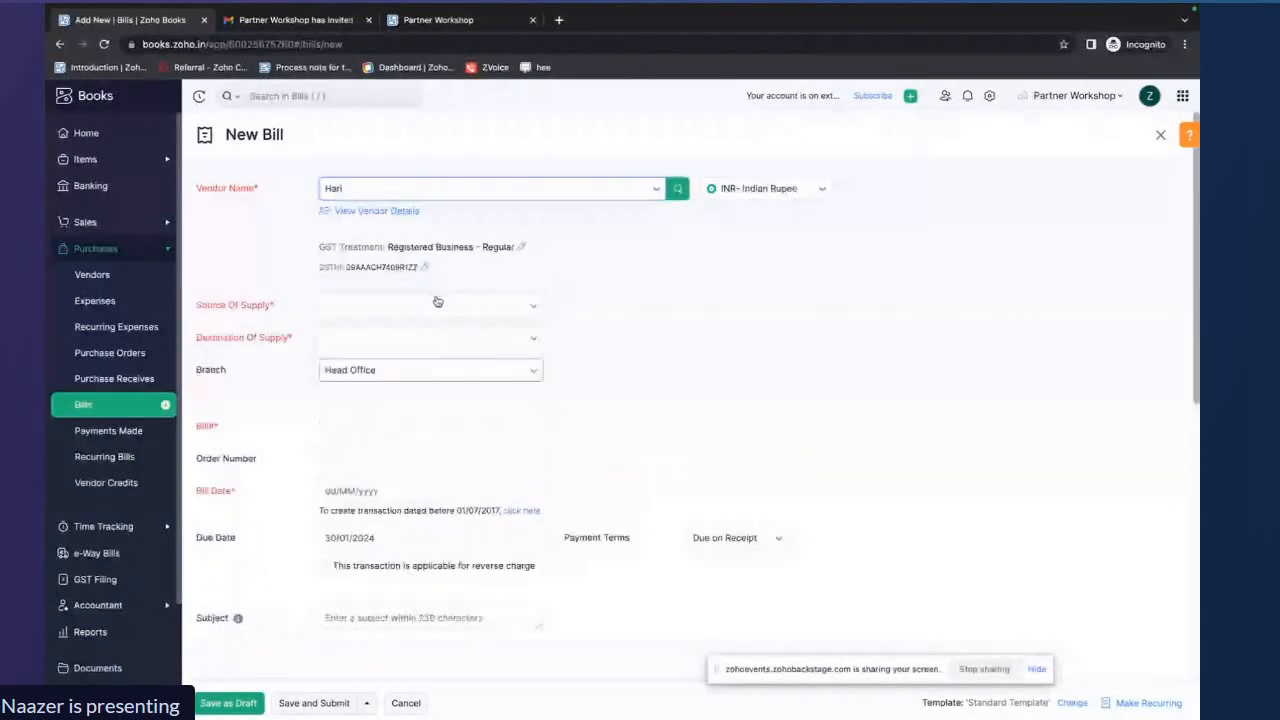
Set the bill number to 21 and the bill date to 30/01/2024
click(378, 426)
text(01)
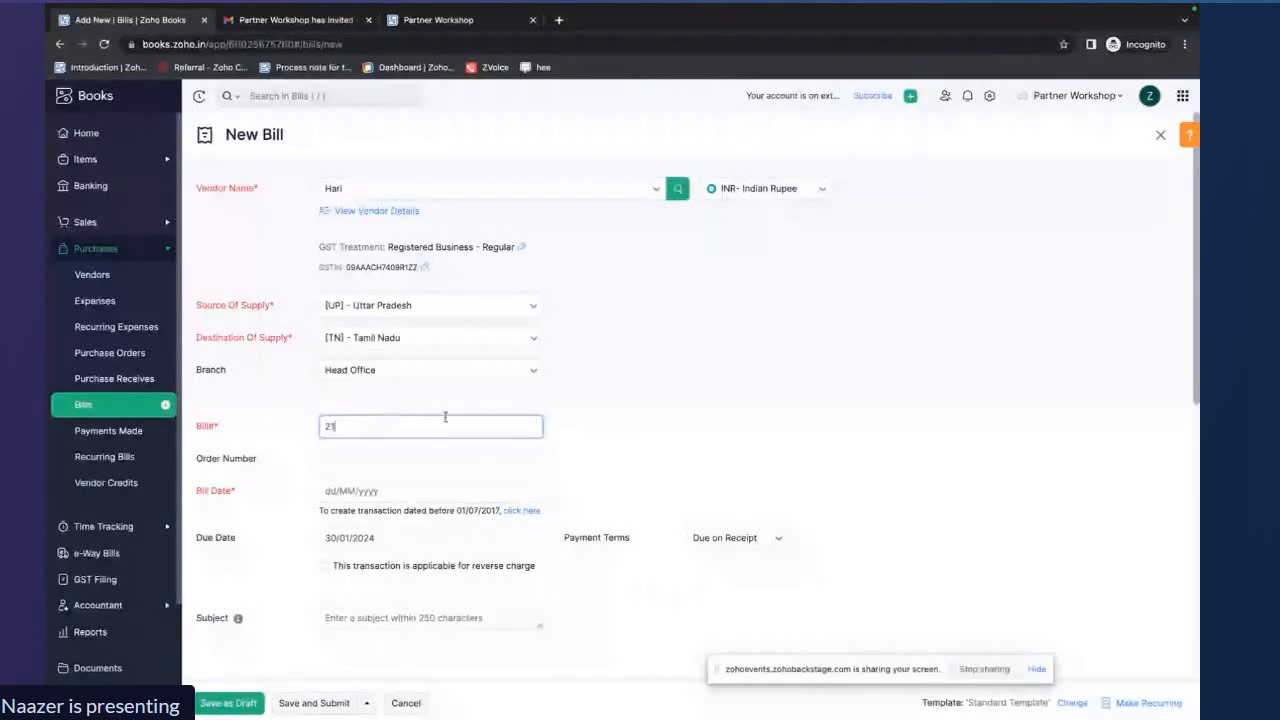
scroll(420, 410, down, 1)
click(333, 416)
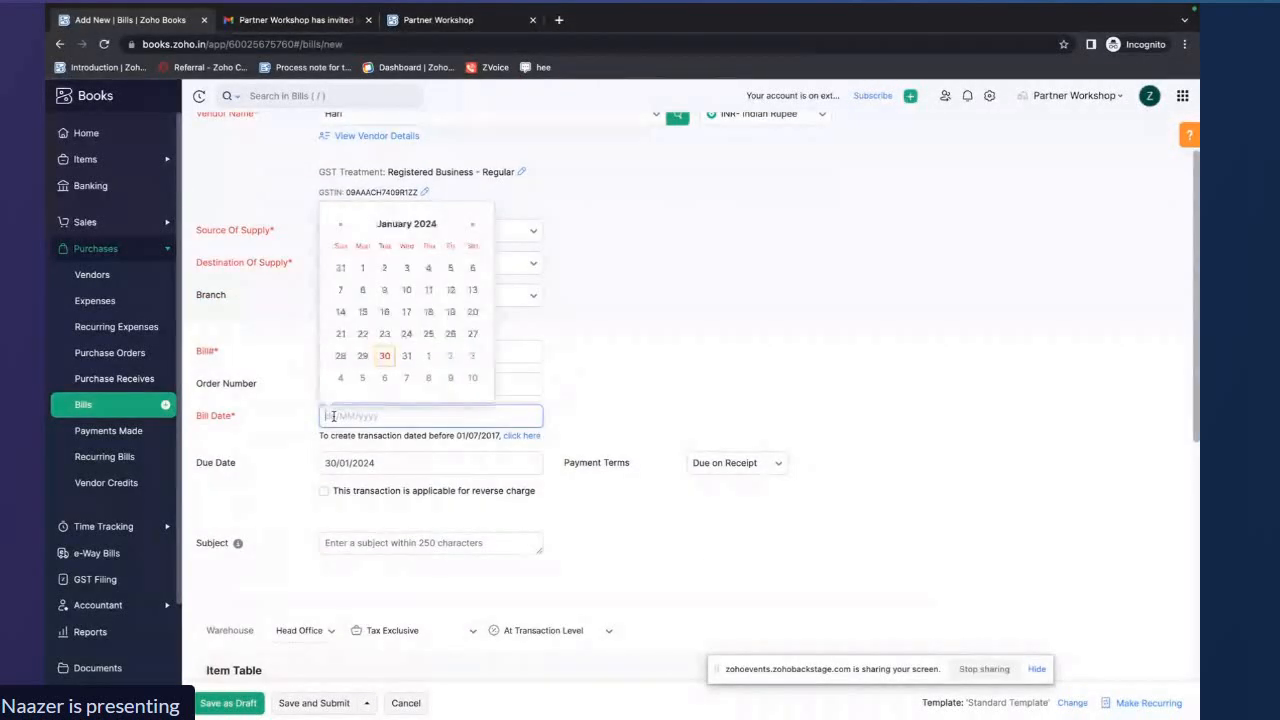
click(386, 358)
Enter Apple Macbook with a quantity of 10 in the bill's item table and save the bill as a draft
scroll(380, 491, down, 3)
click(337, 534)
click(328, 543)
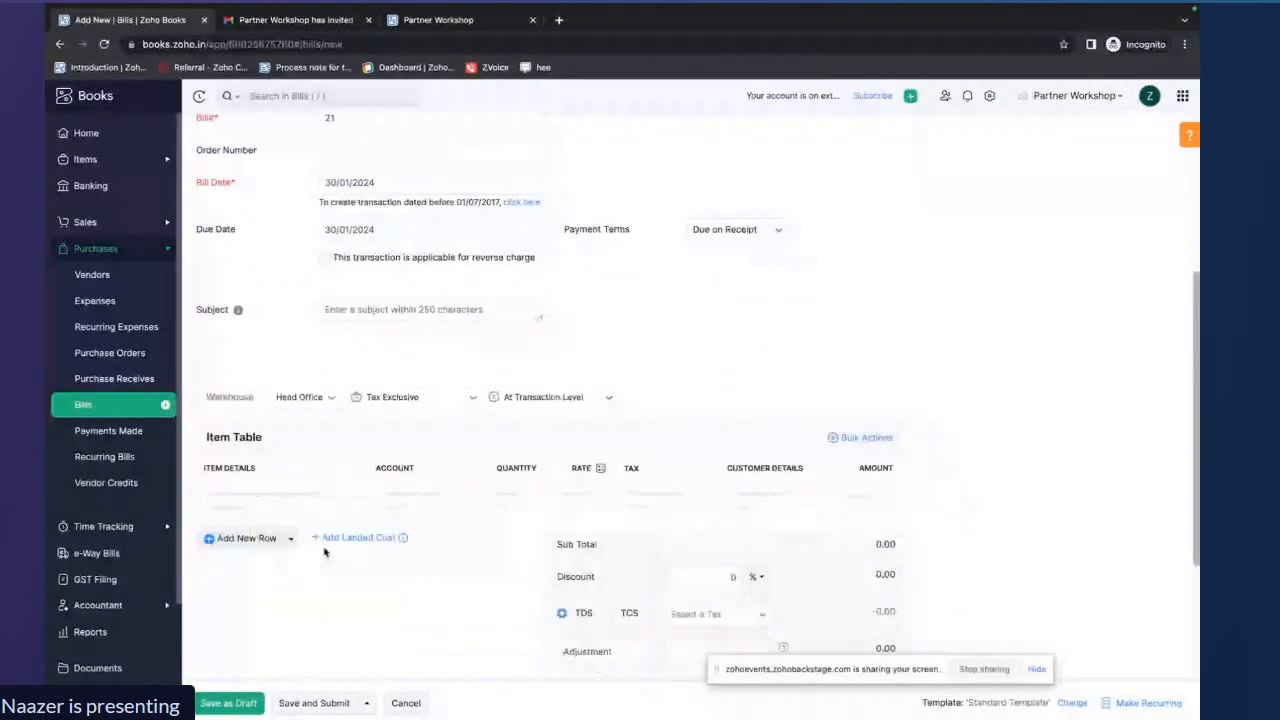
click(579, 491)
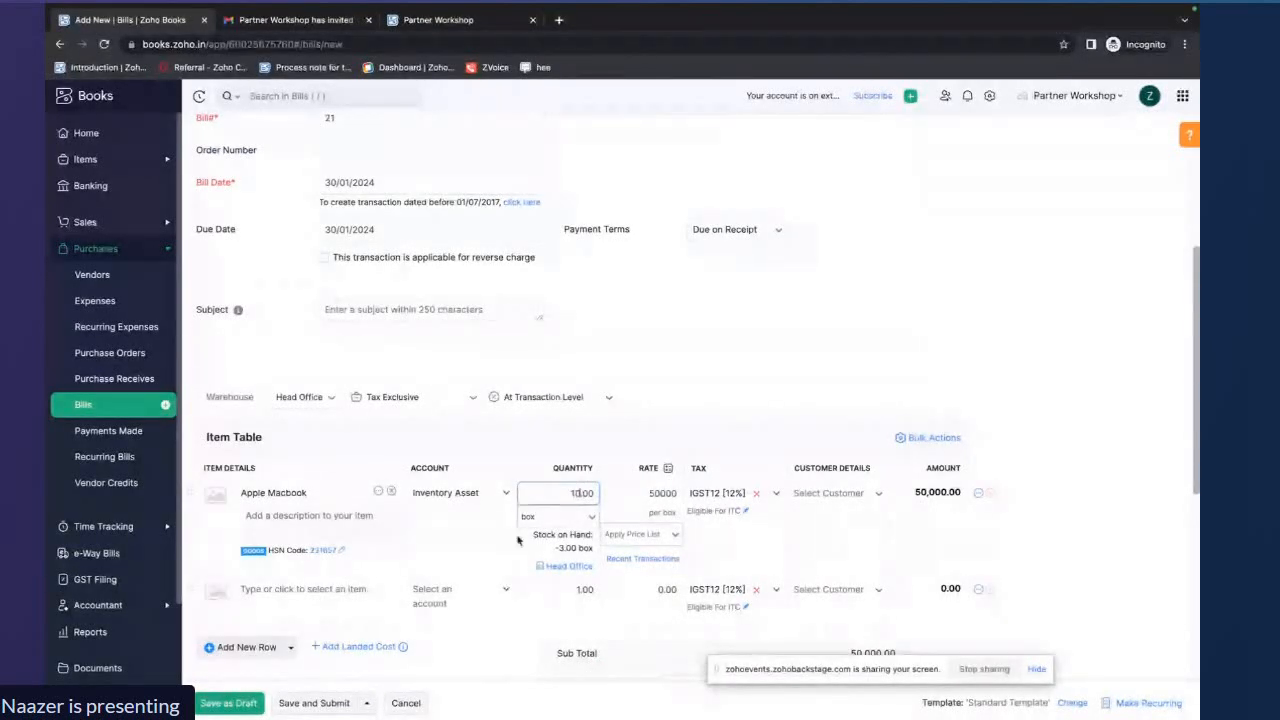
text(0)
click(228, 703)
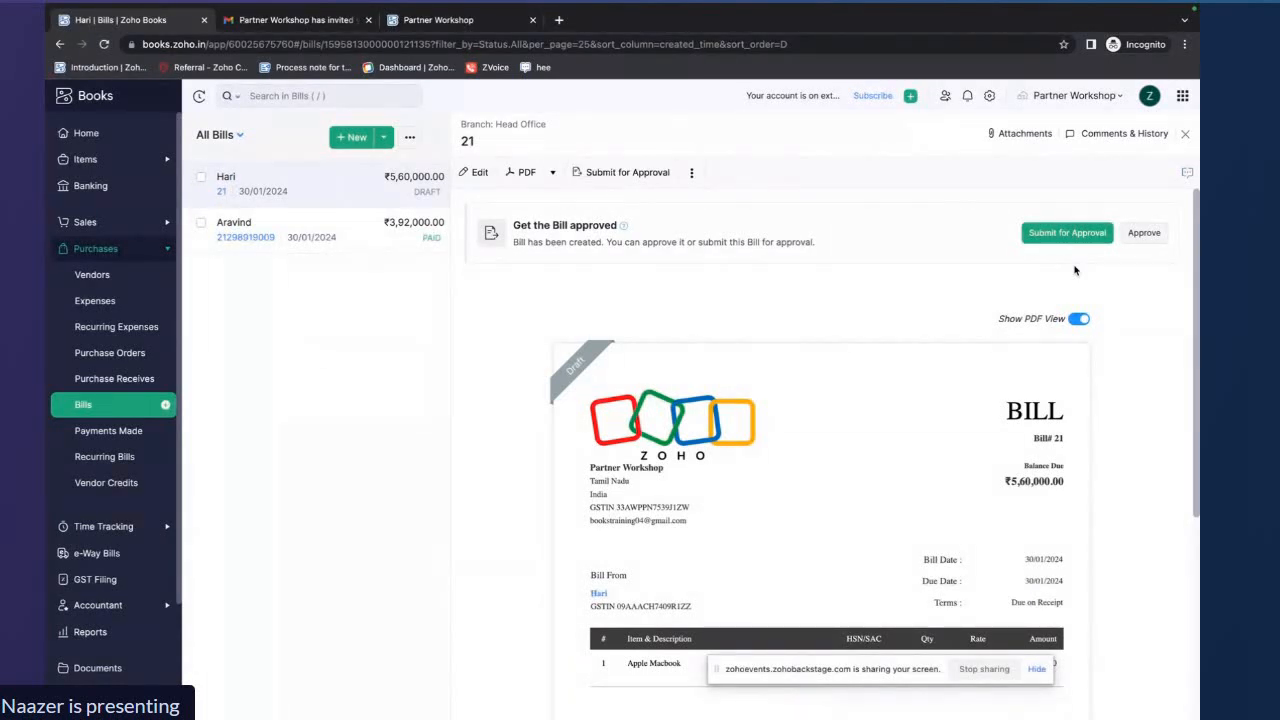
Submit bill 21 for approval and then approve it
click(1057, 236)
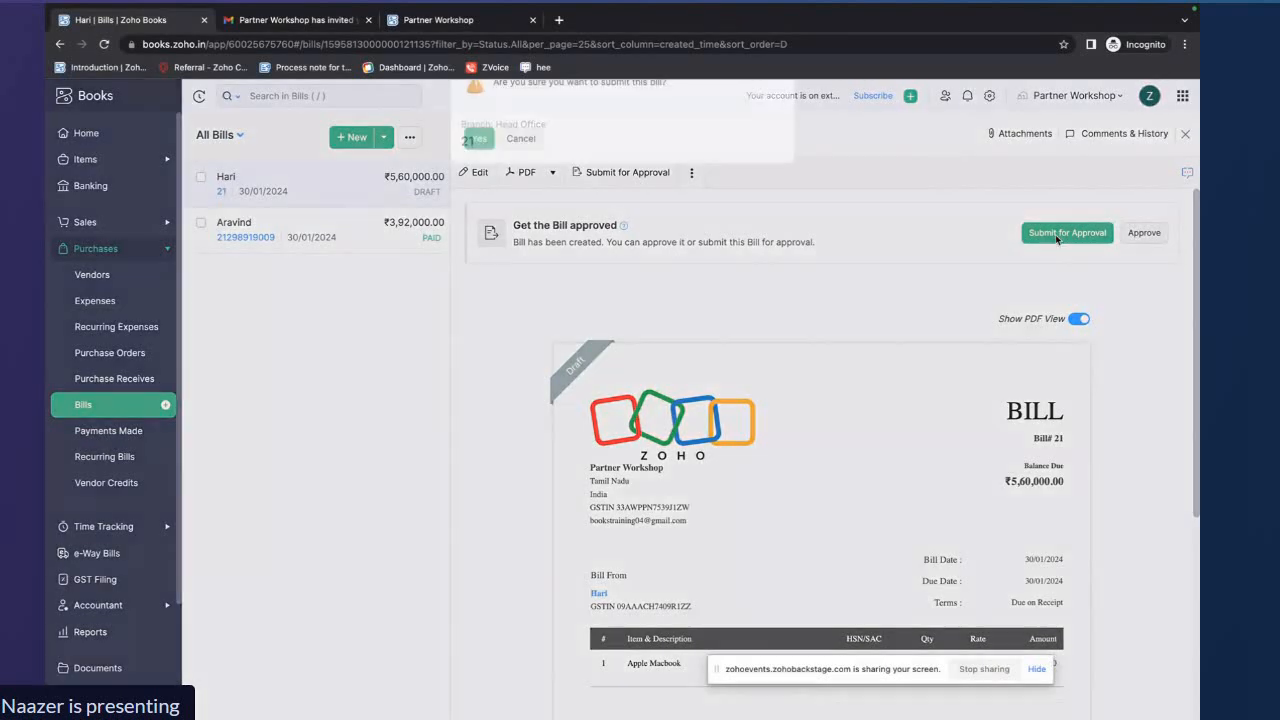
click(479, 159)
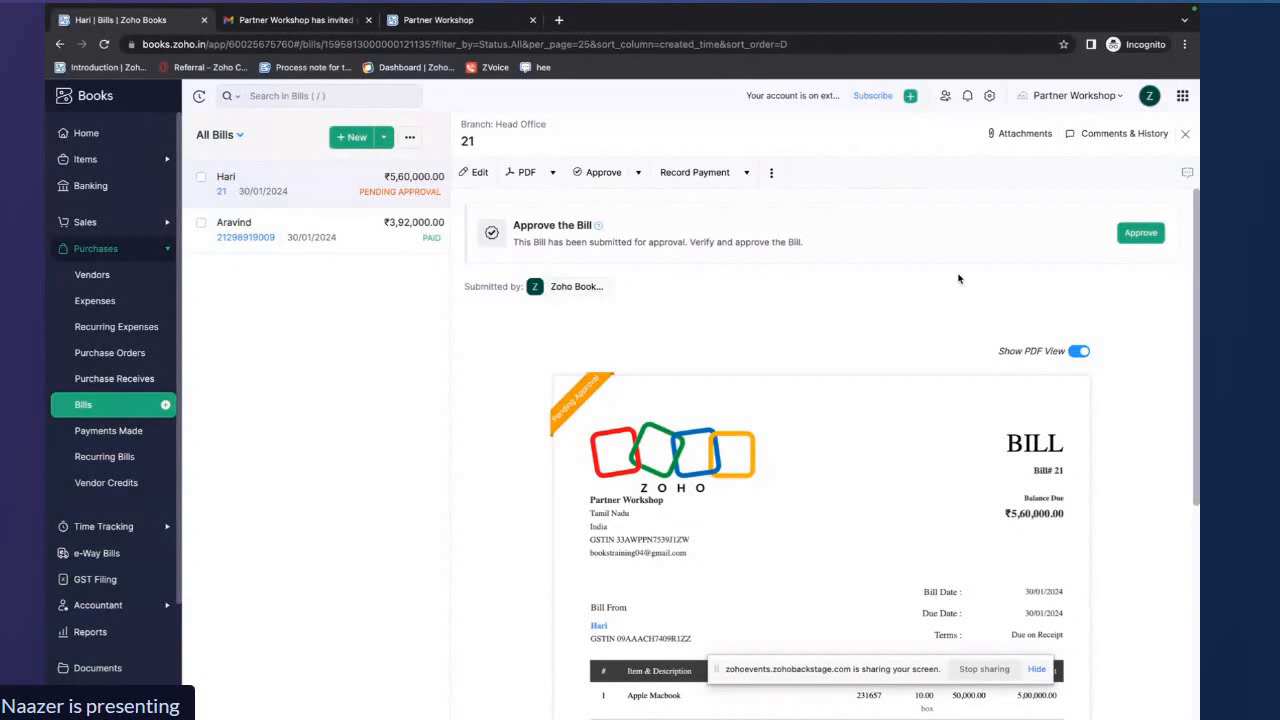
click(1141, 232)
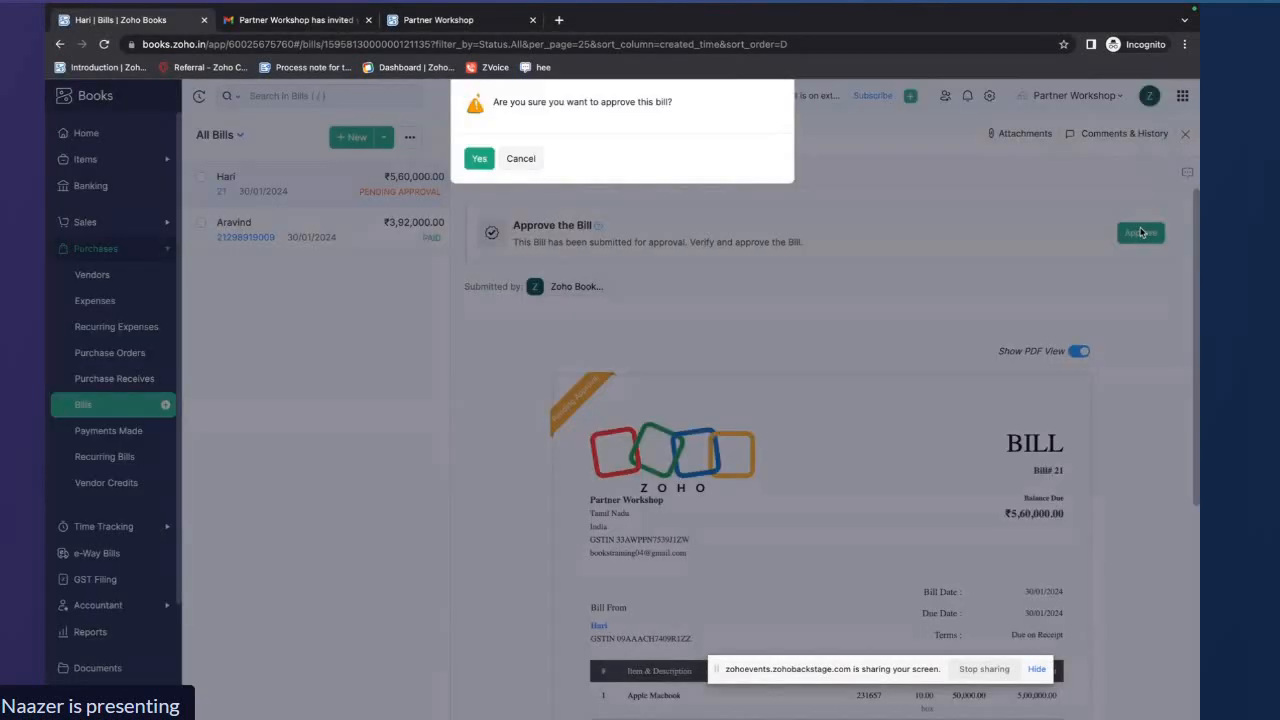
click(481, 160)
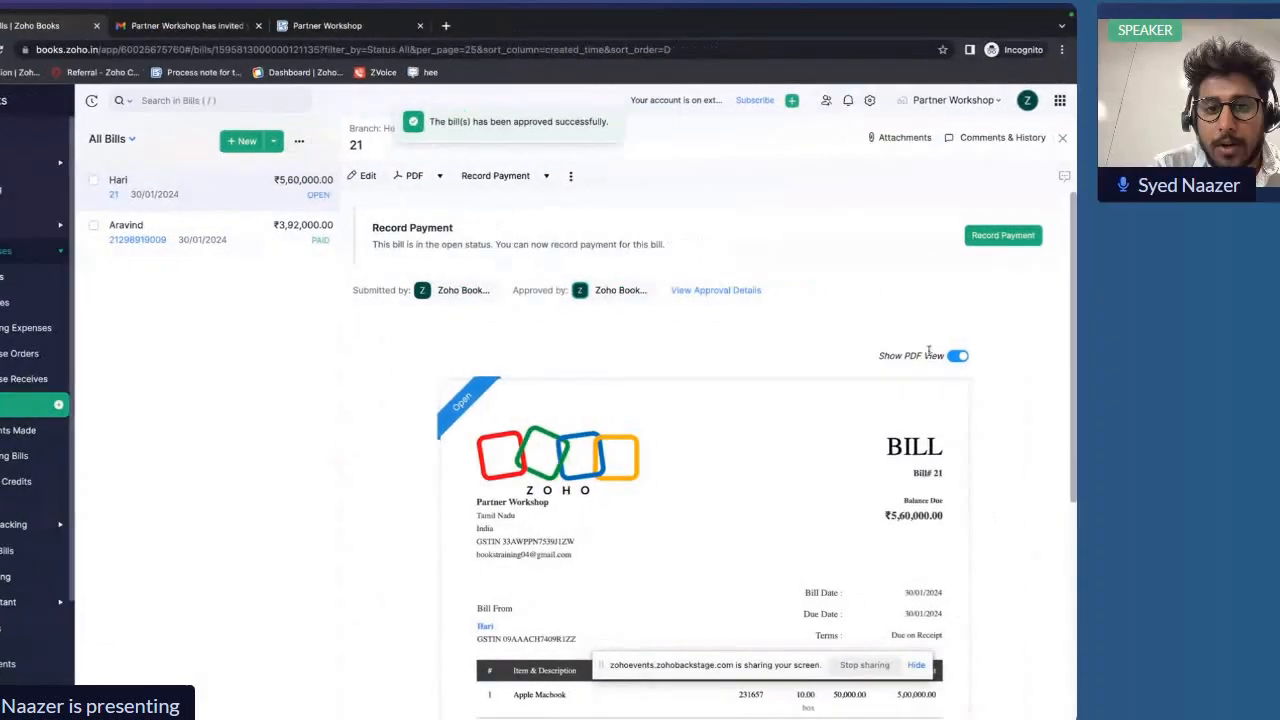
Record a partial cash payment of 300000 against bill 21
scroll(469, 420, down, 5)
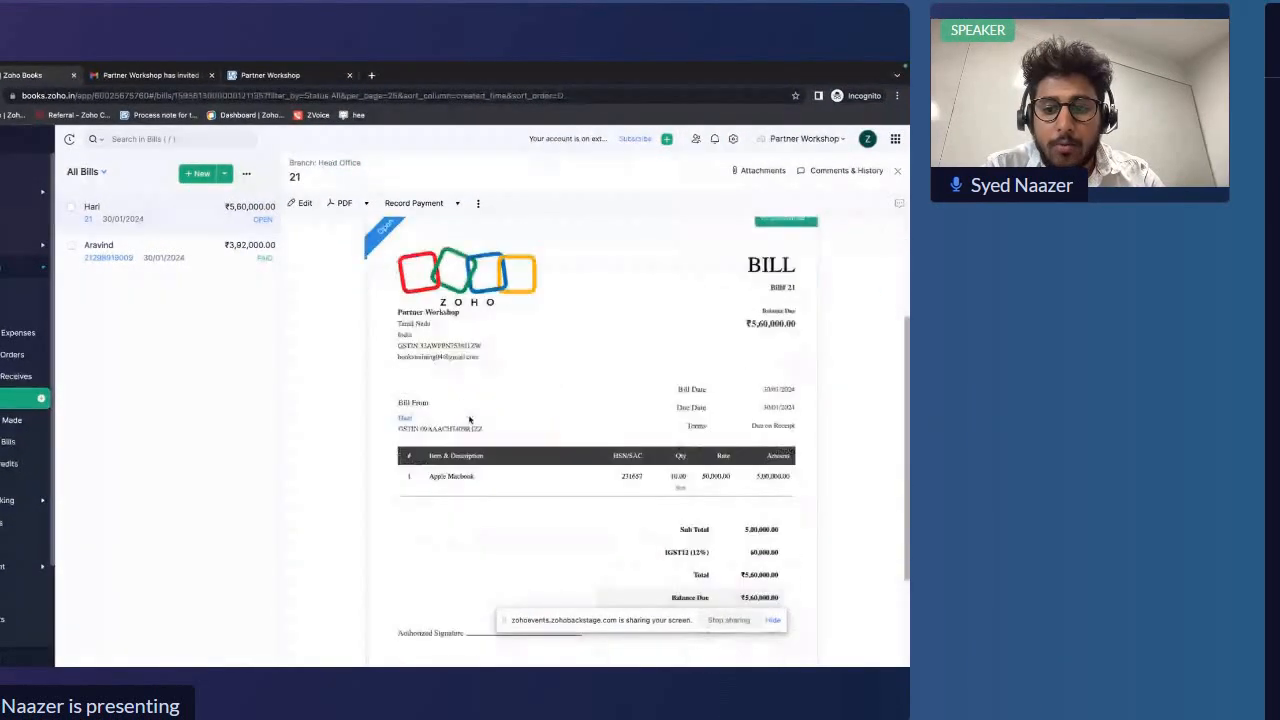
scroll(469, 420, up, 5)
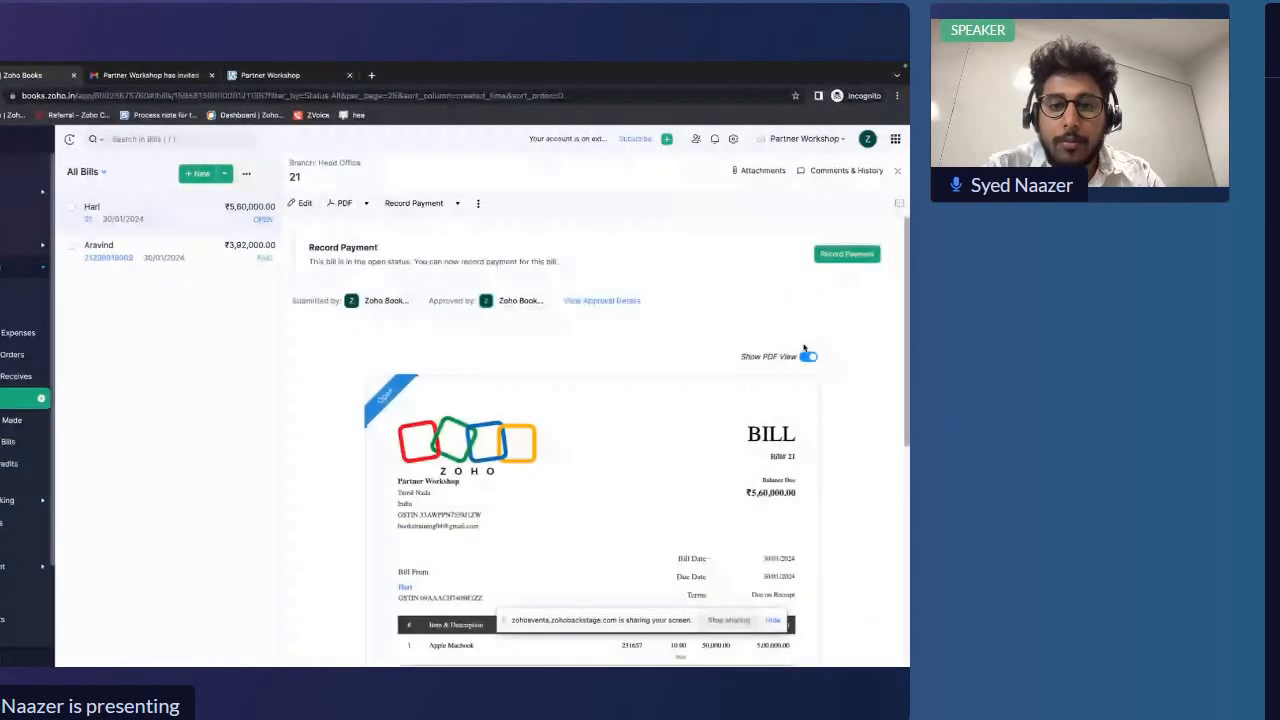
click(846, 254)
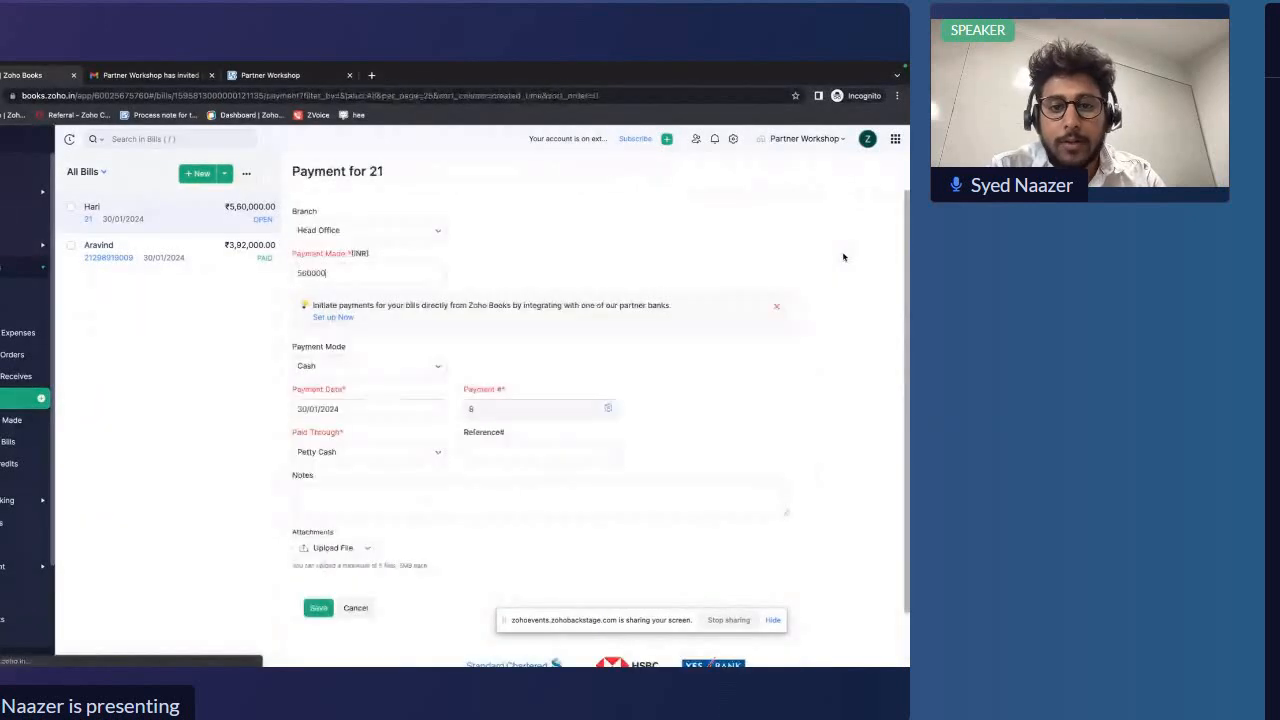
scroll(596, 400, down, 1)
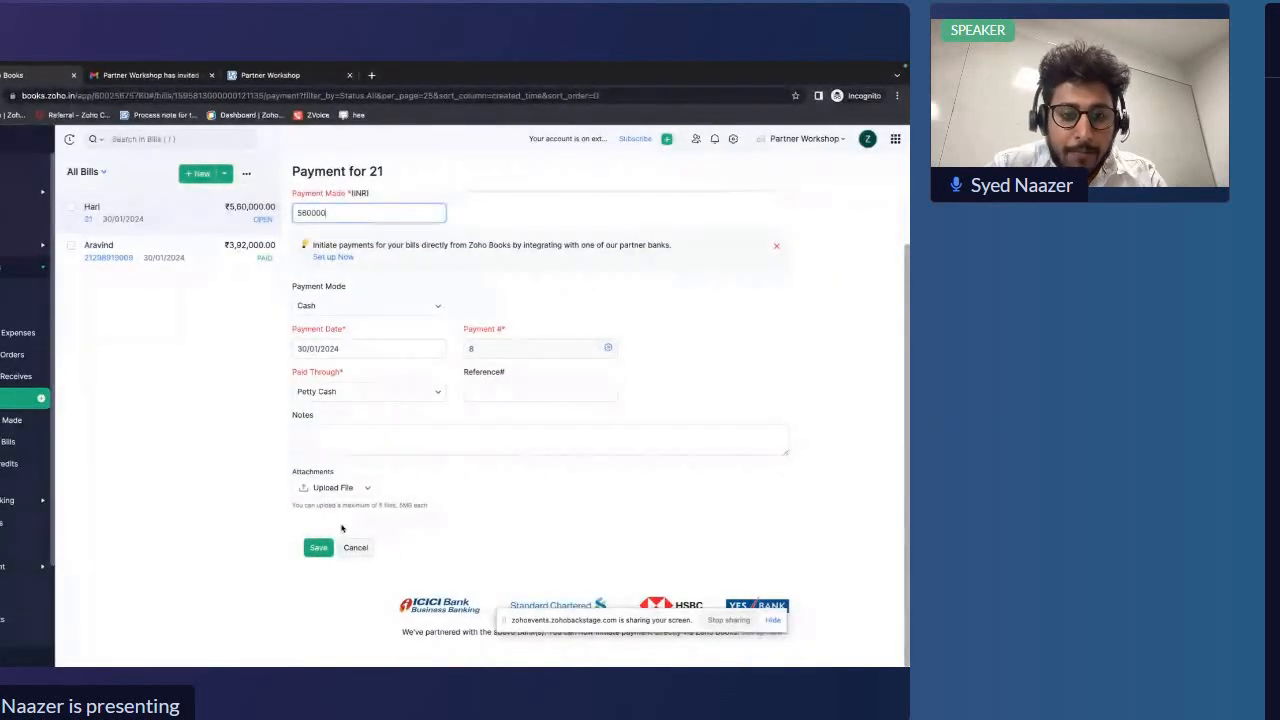
scroll(389, 460, up, 1)
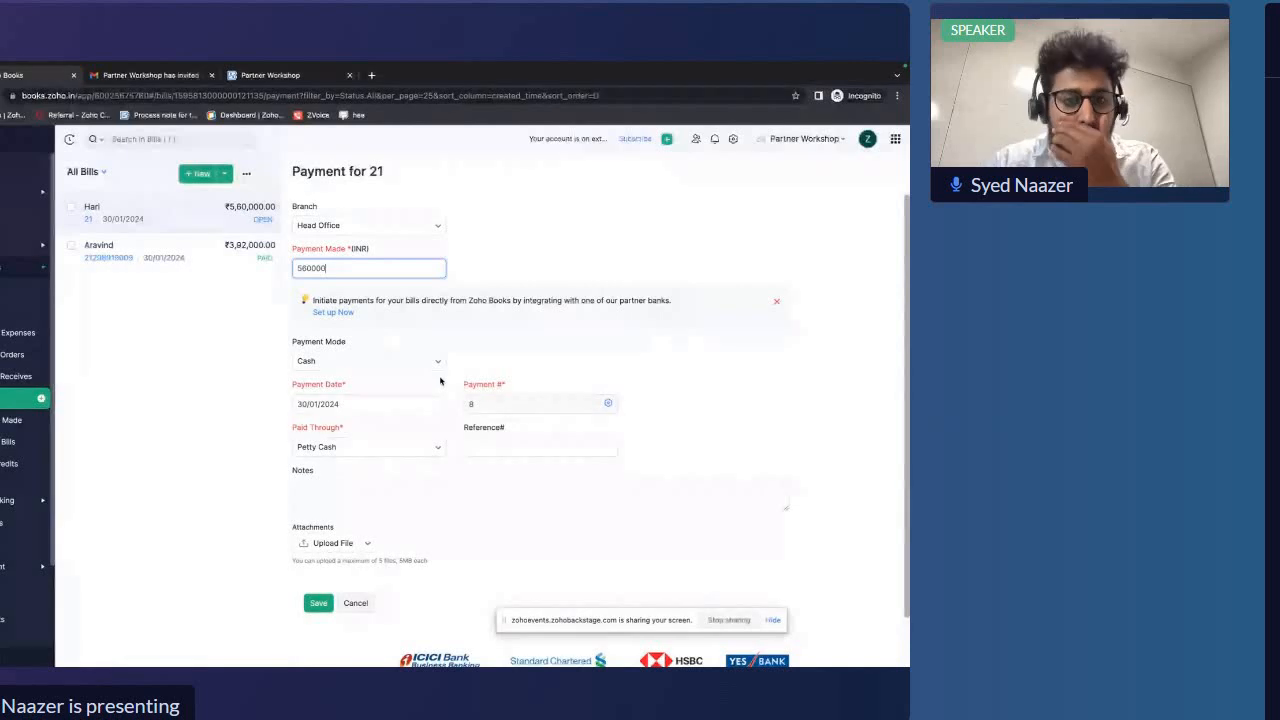
scroll(458, 361, up, 1)
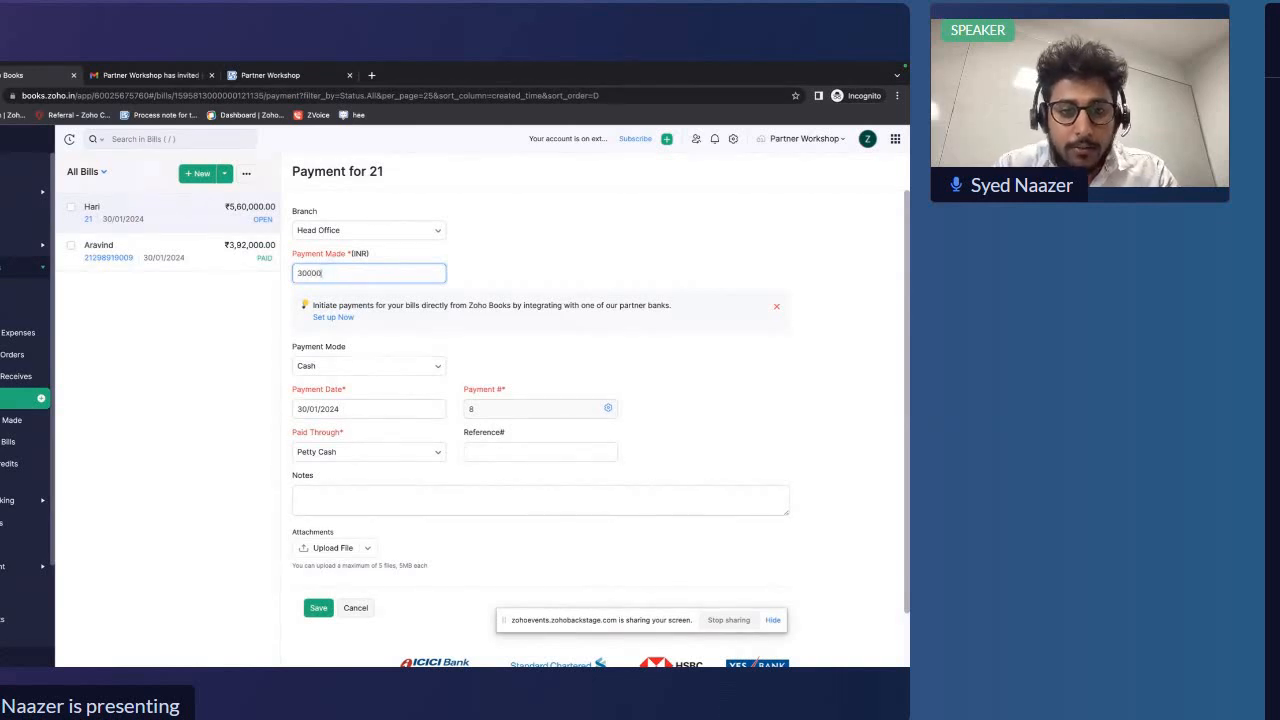
text(0)
click(535, 343)
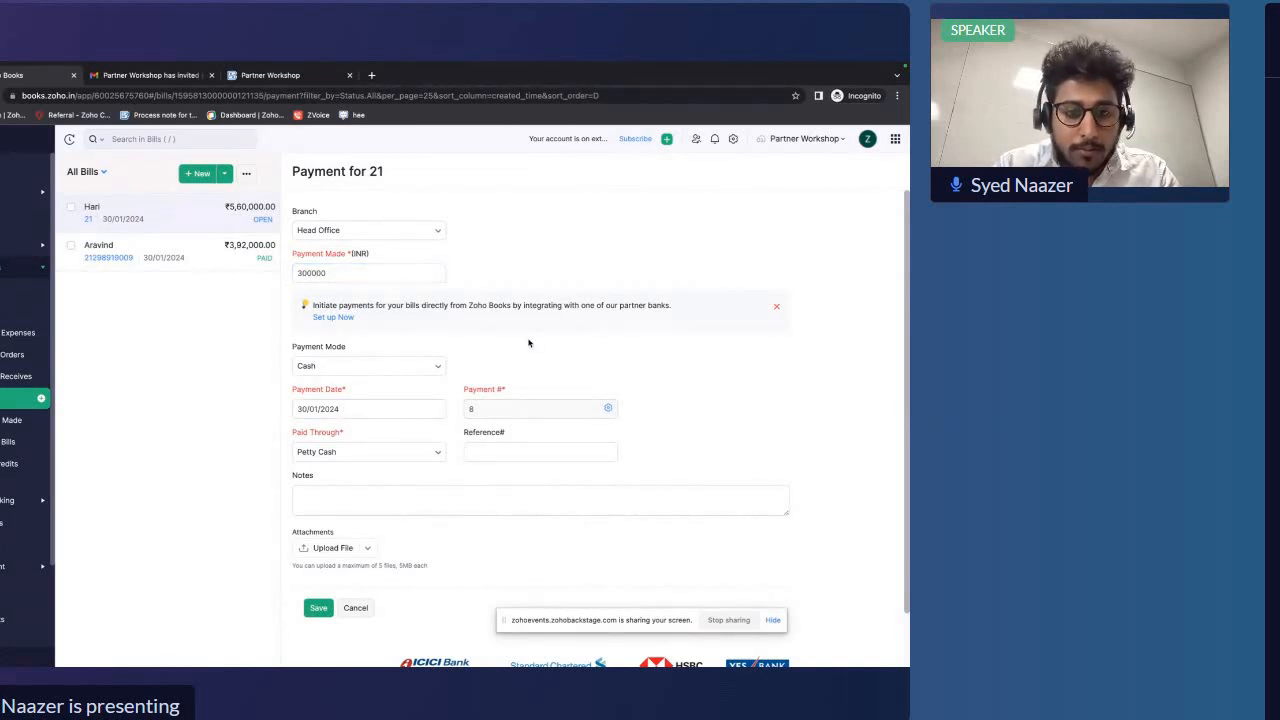
click(314, 608)
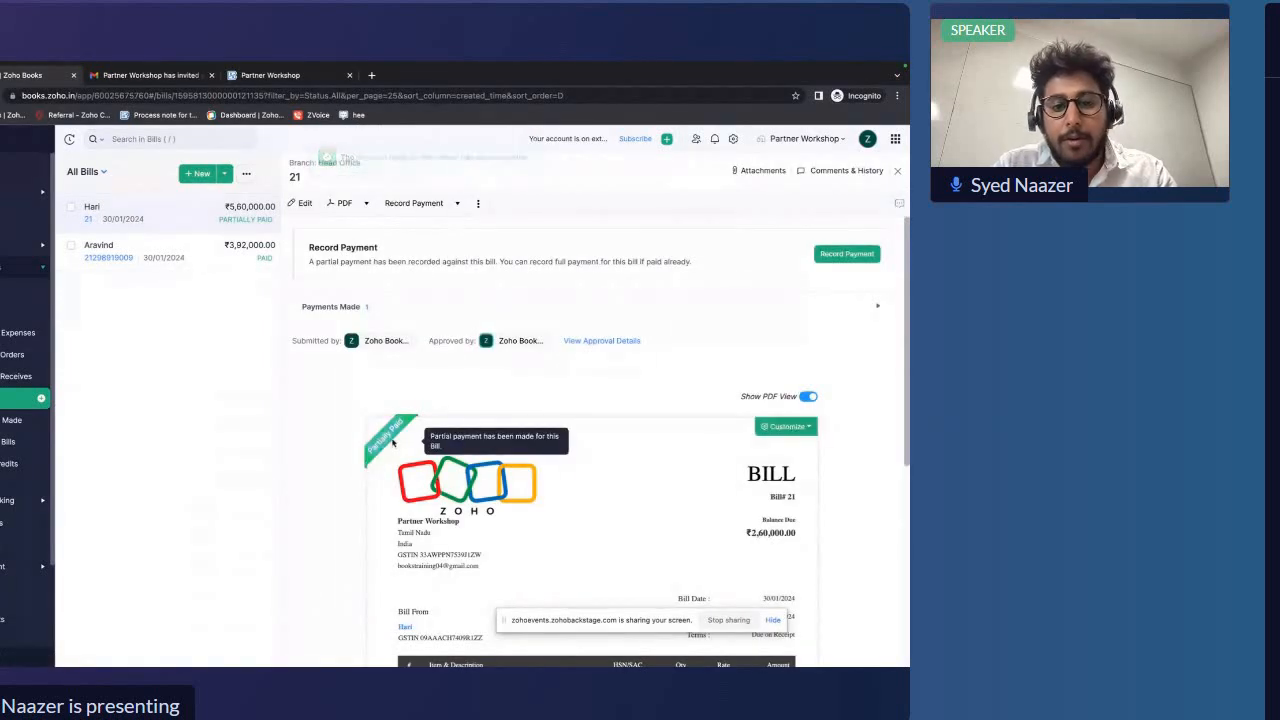
Record a second payment of 260000 to settle the bill's remaining balance
scroll(449, 385, down, 3)
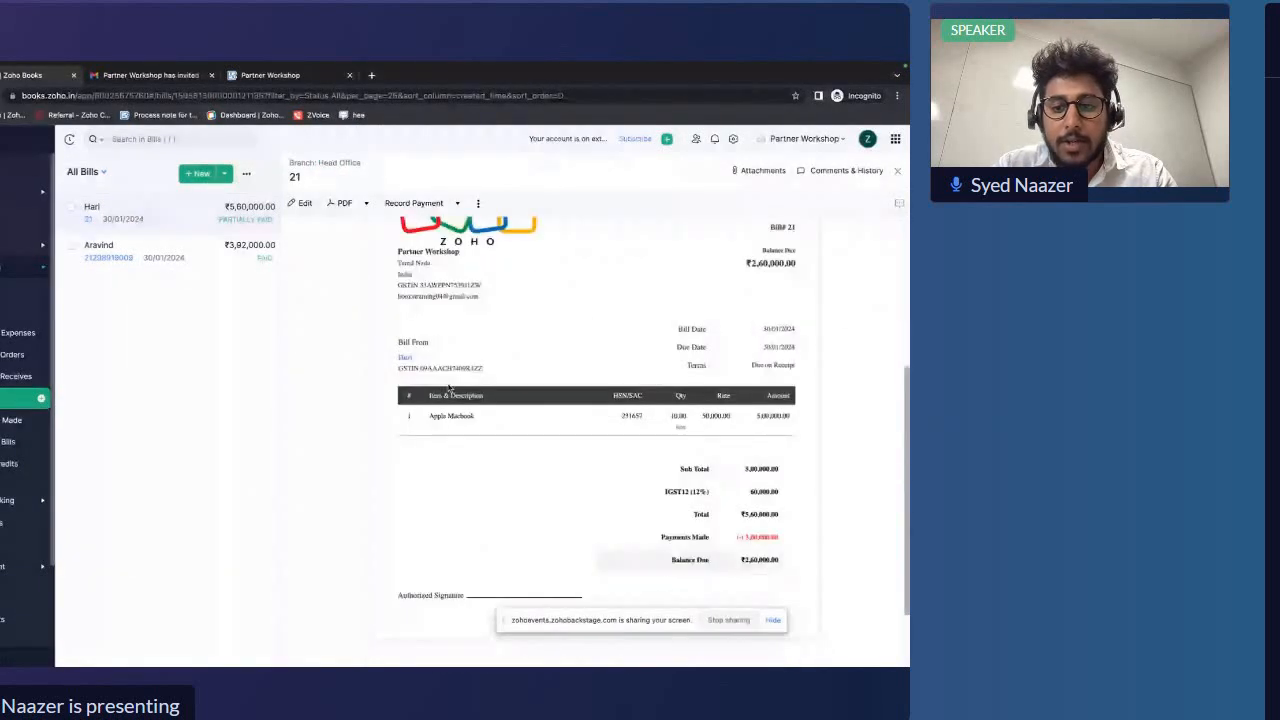
scroll(449, 389, down, 2)
scroll(580, 500, down, 2)
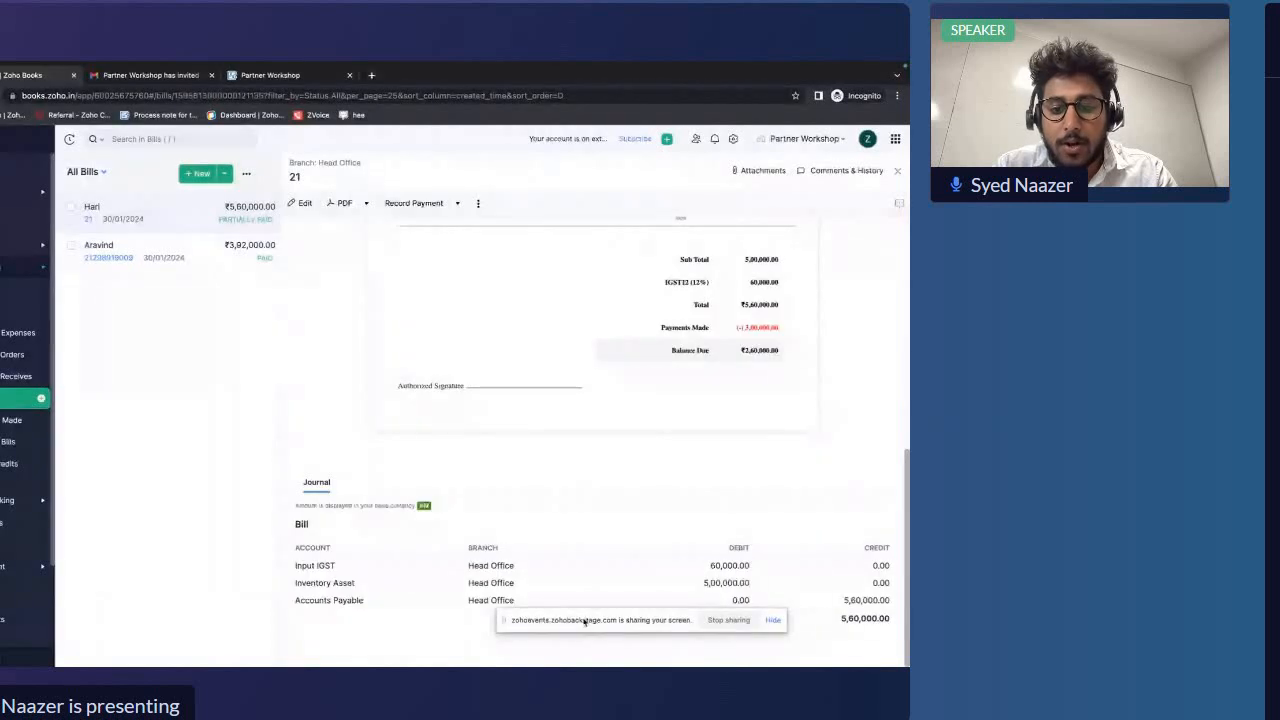
scroll(617, 430, up, 2)
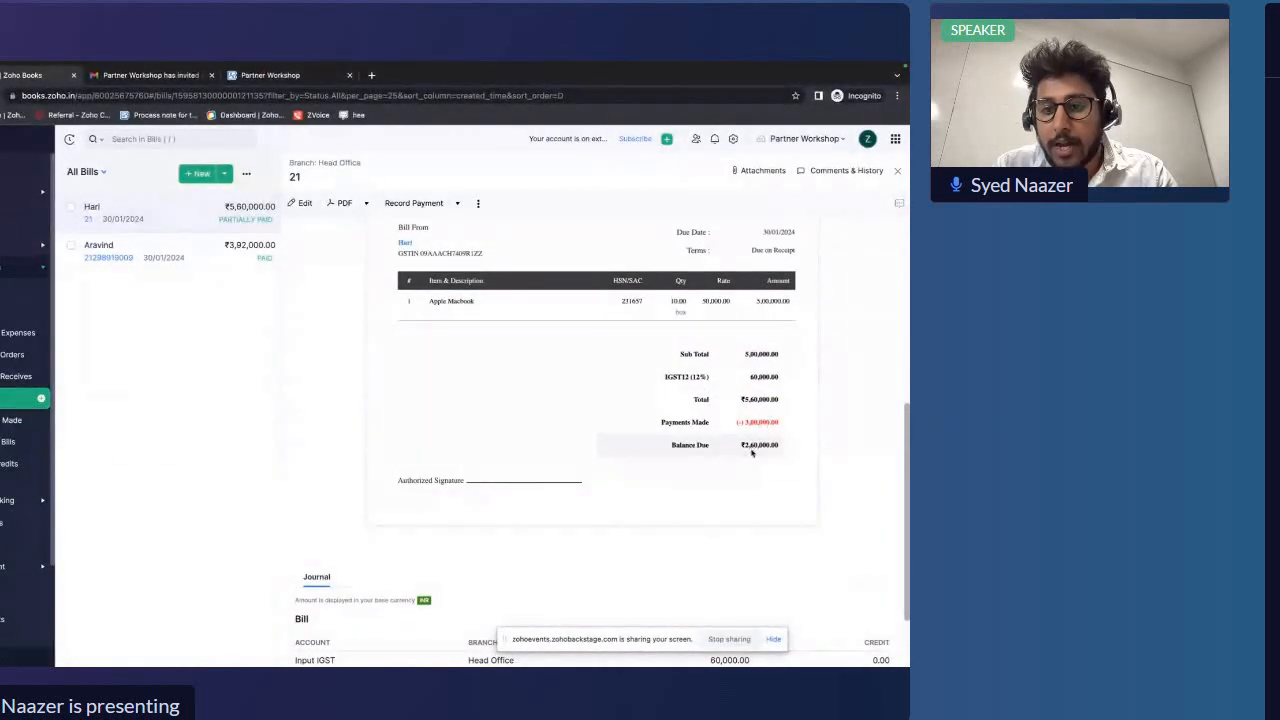
drag(740, 444, 785, 448)
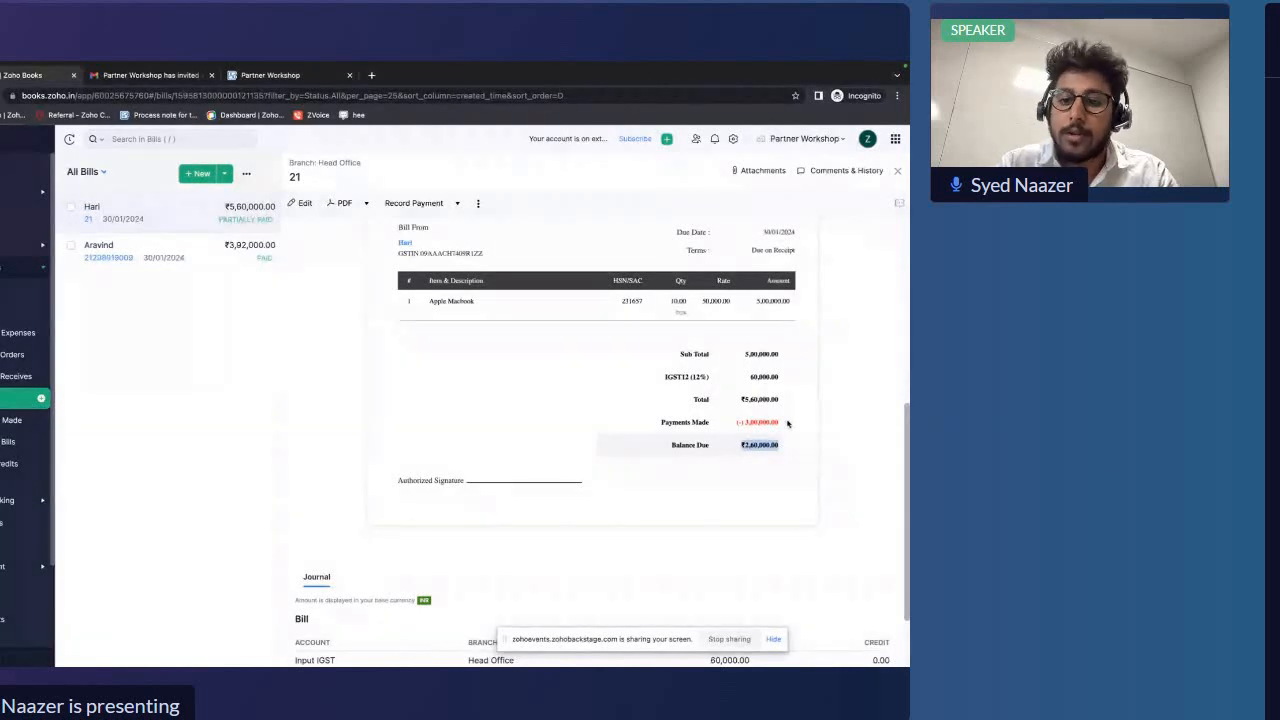
scroll(788, 422, up, 4)
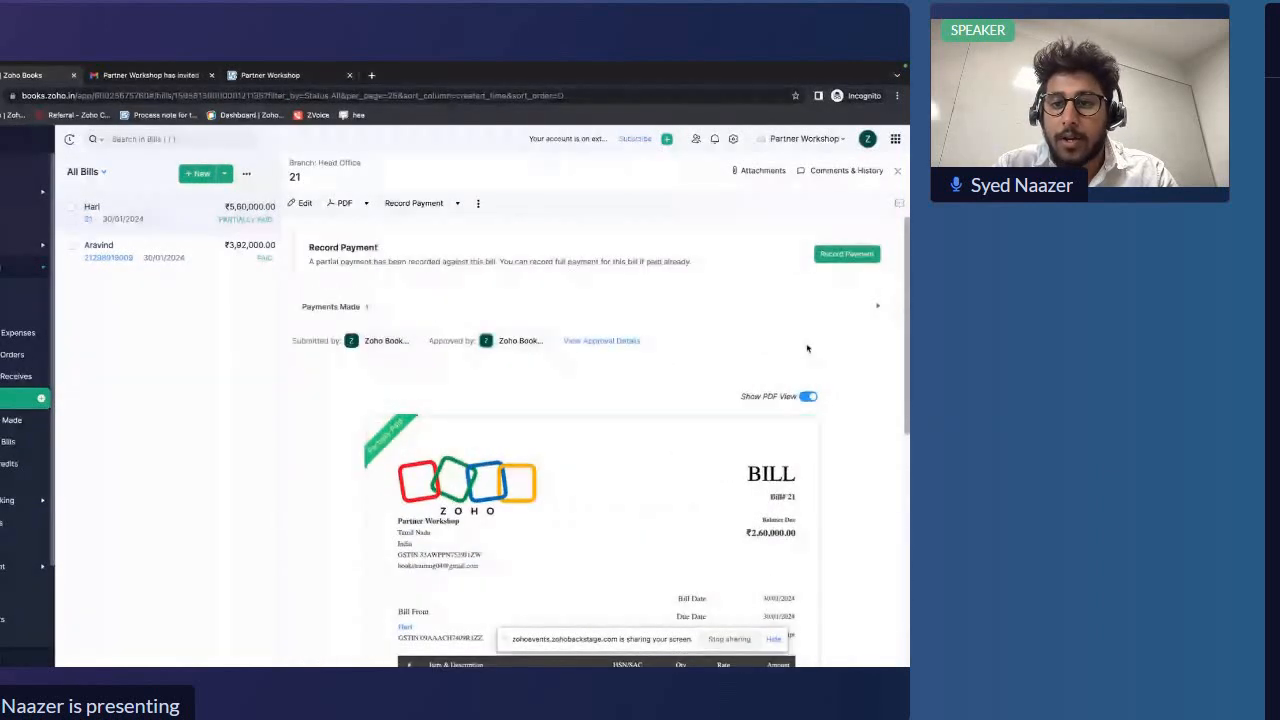
click(838, 256)
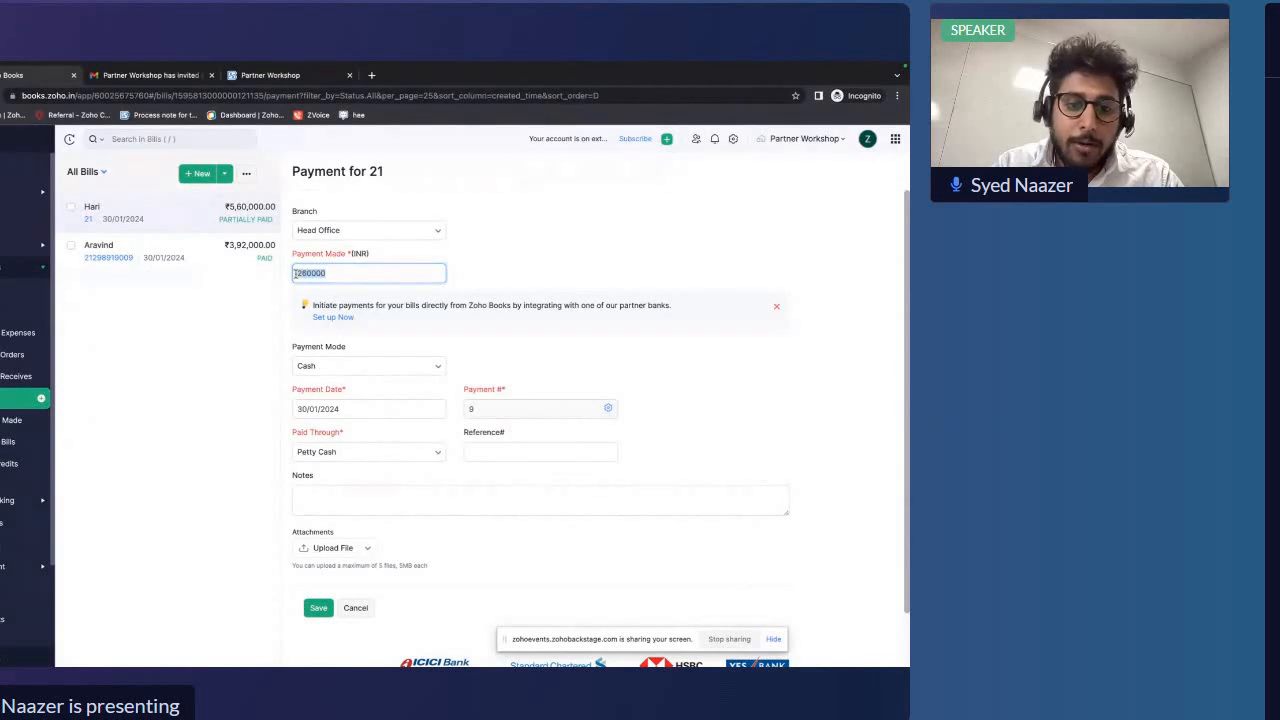
scroll(347, 413, down, 2)
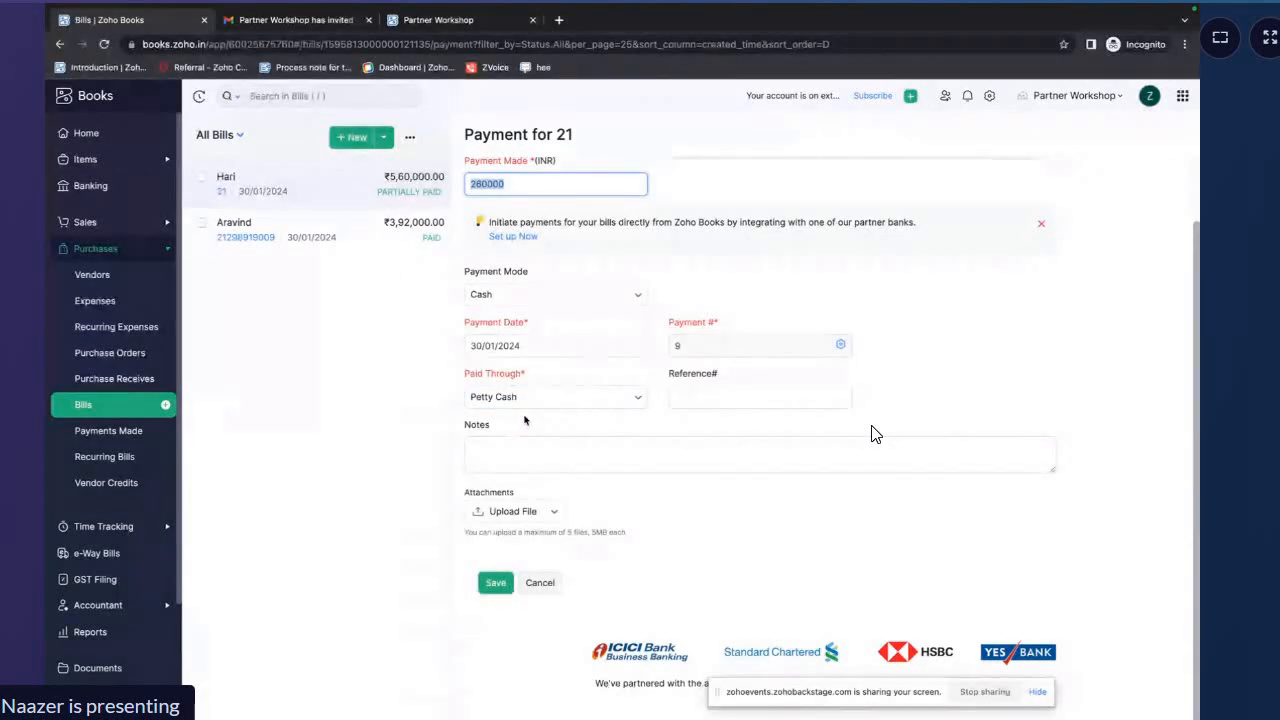
click(496, 585)
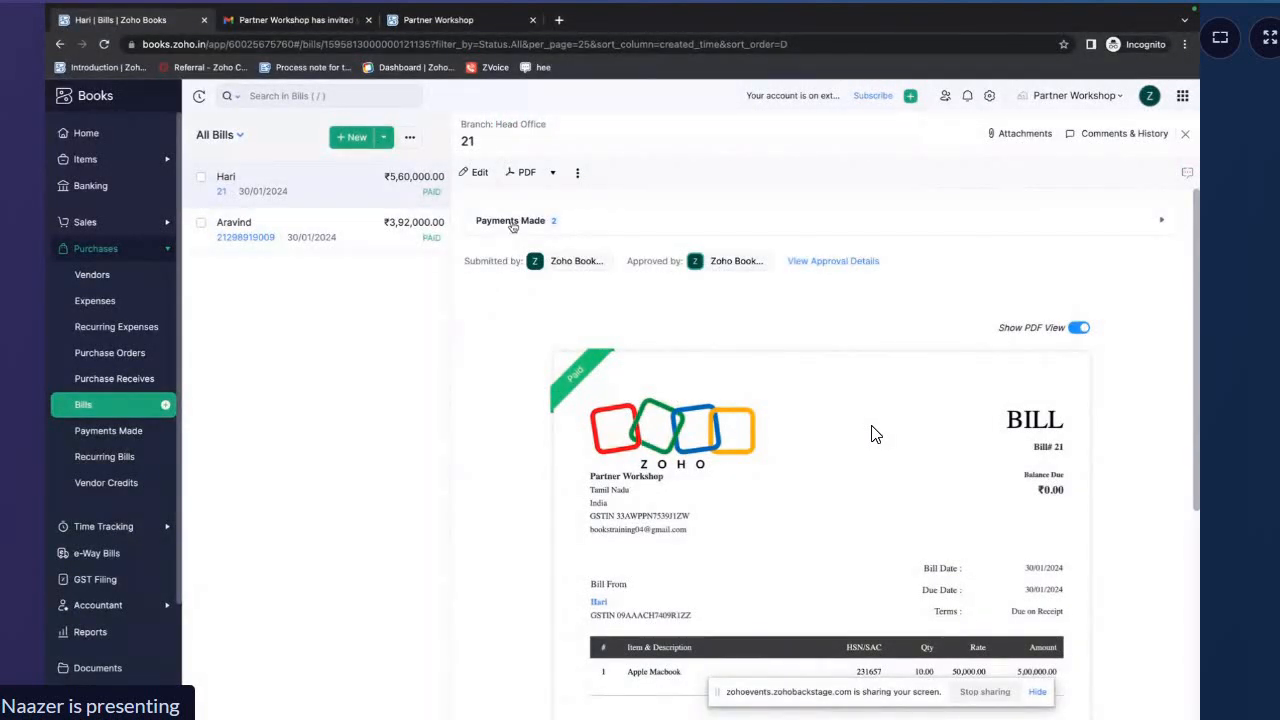
Review the payments made on the bill and the Payments Made list
click(512, 226)
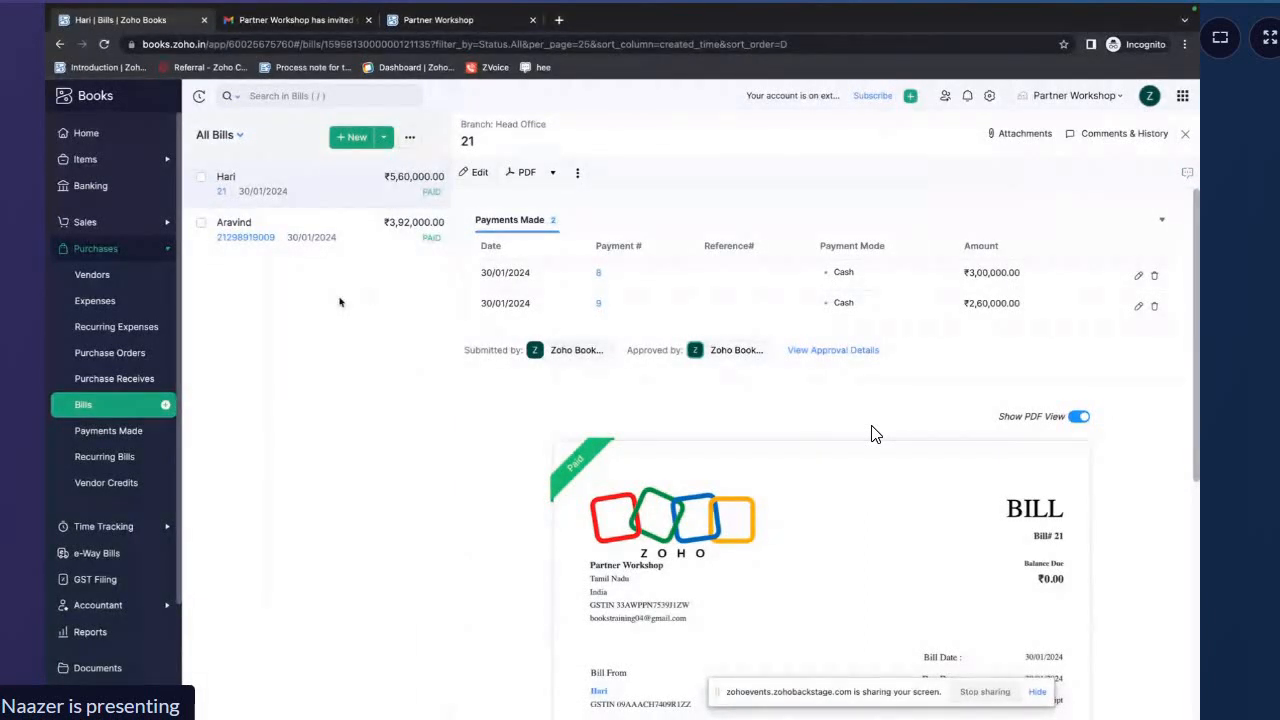
click(108, 430)
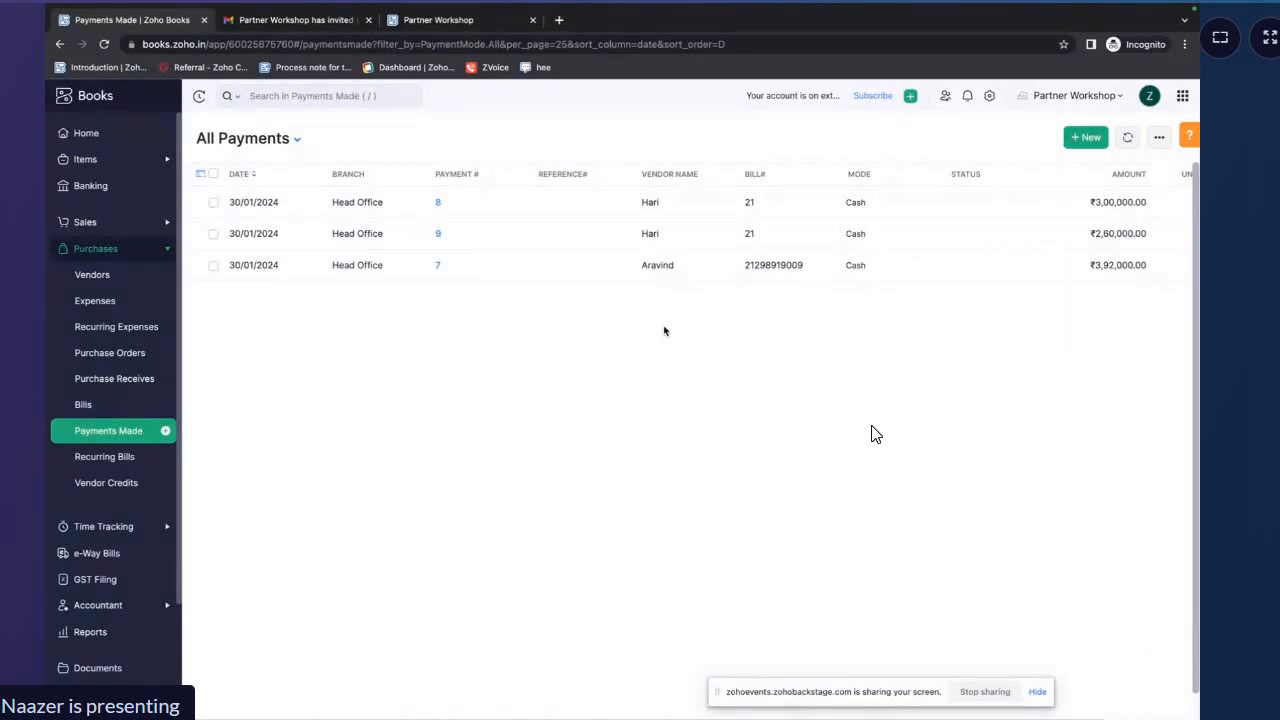
key(ctrl+Right)
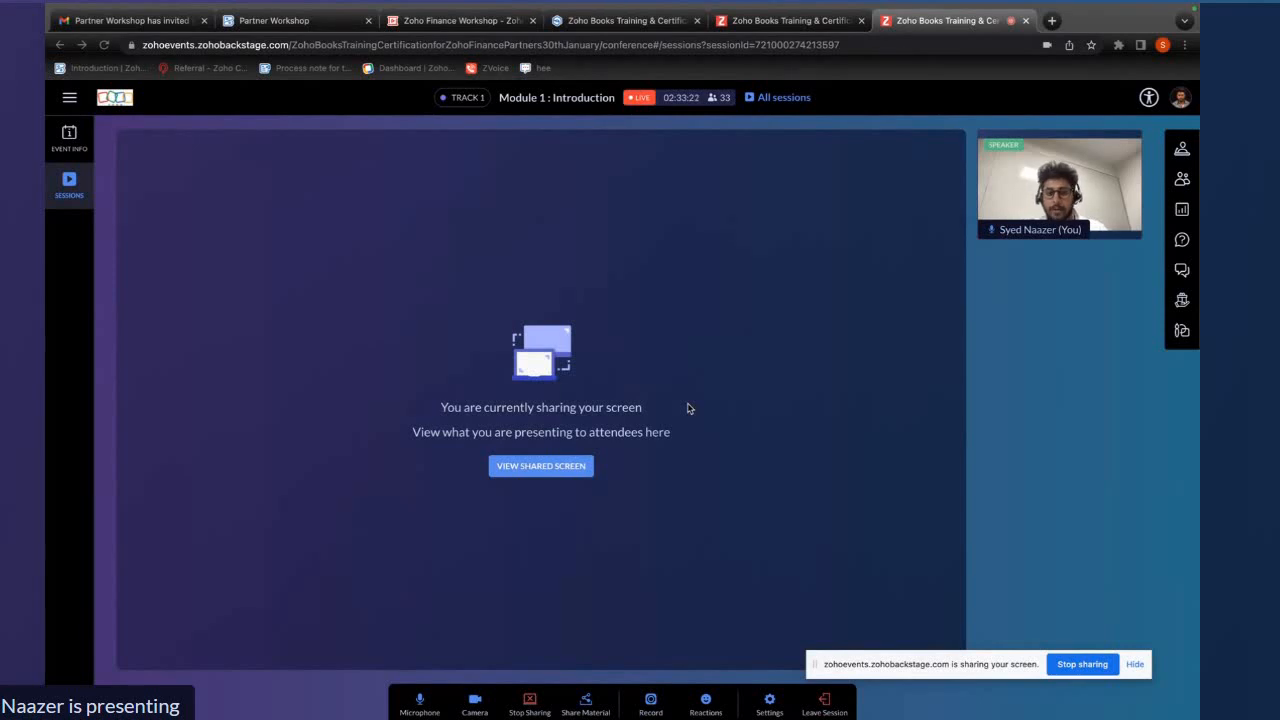
key(ctrl+Left)
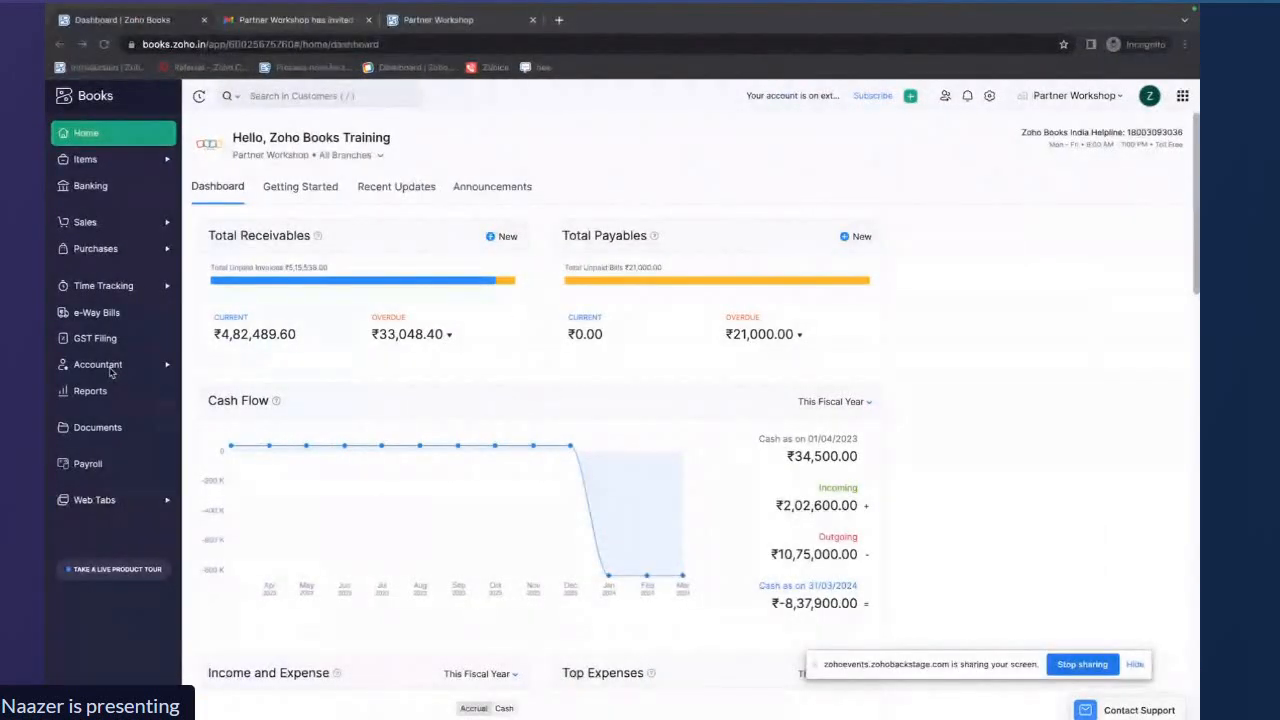
Open a new timesheet approval under Time Tracking and select Project E as its project
click(121, 286)
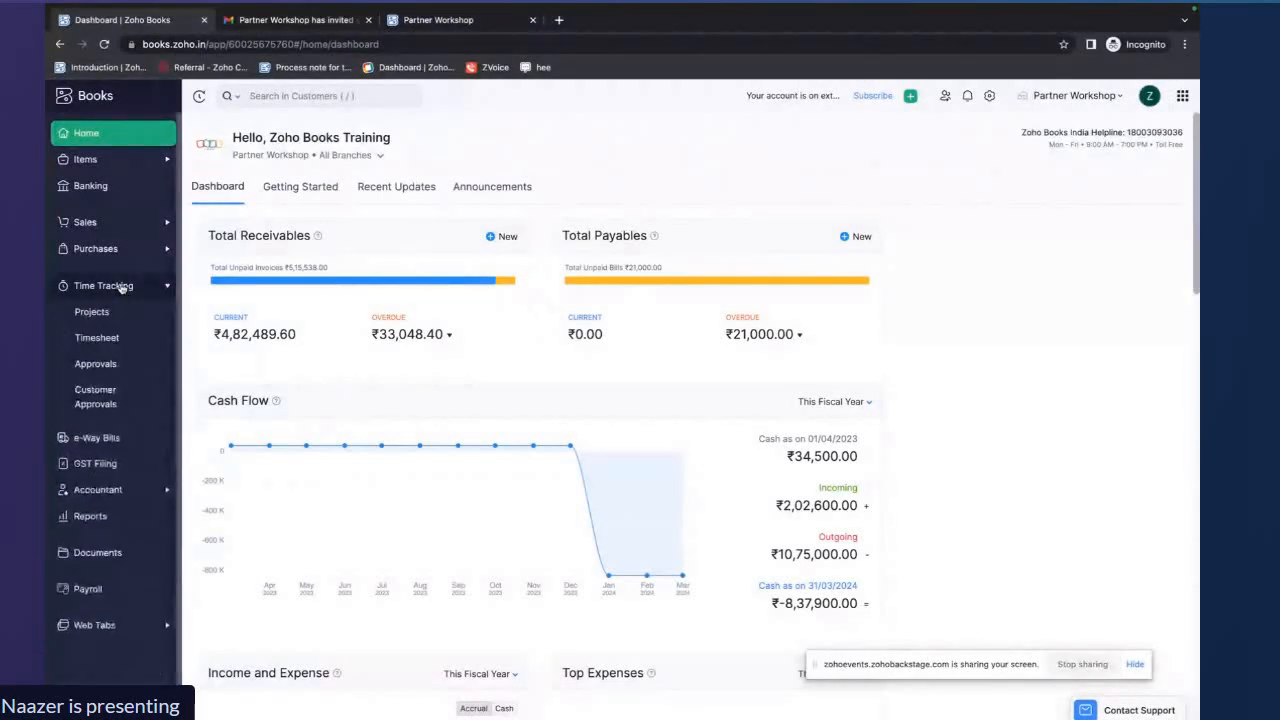
click(119, 363)
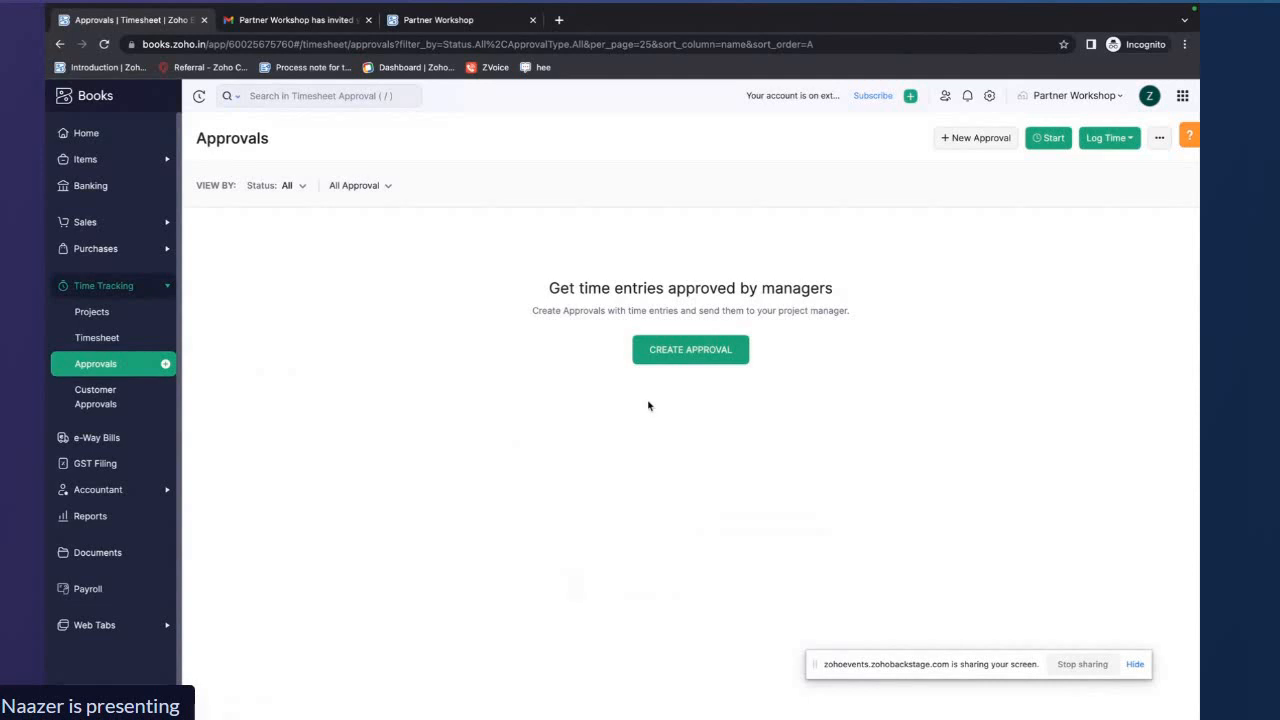
click(697, 355)
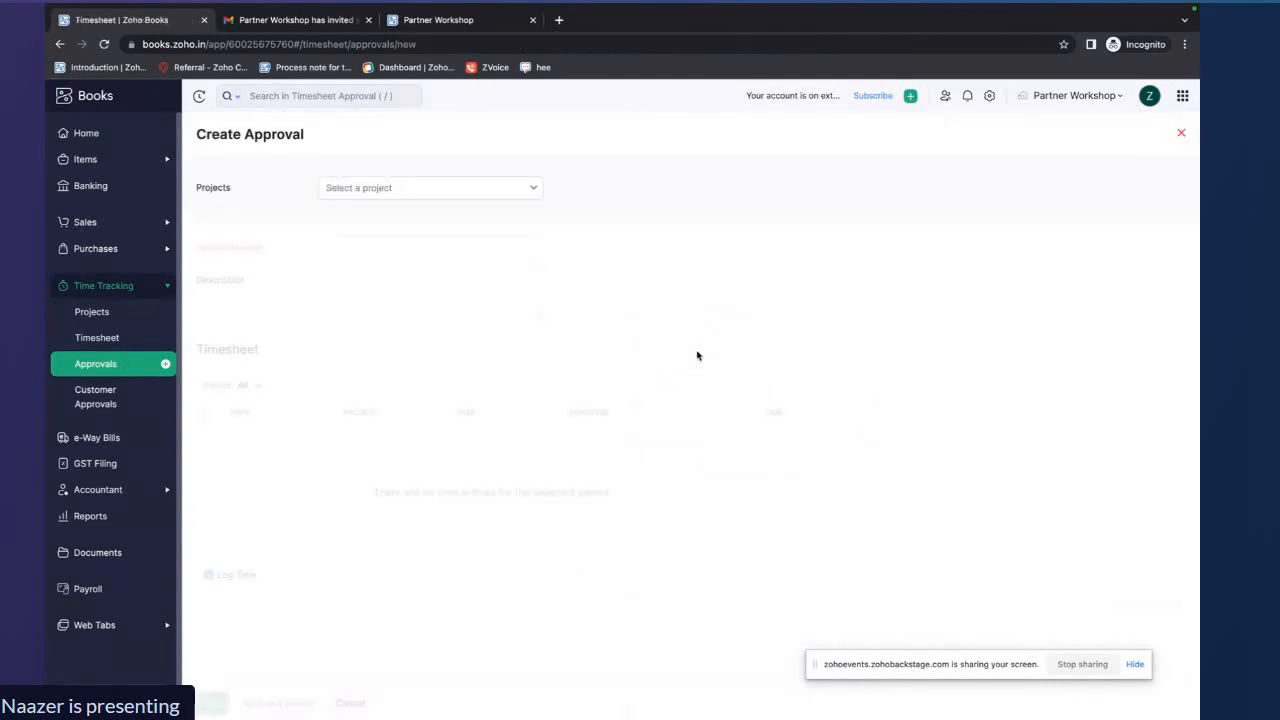
click(494, 197)
click(458, 245)
click(447, 250)
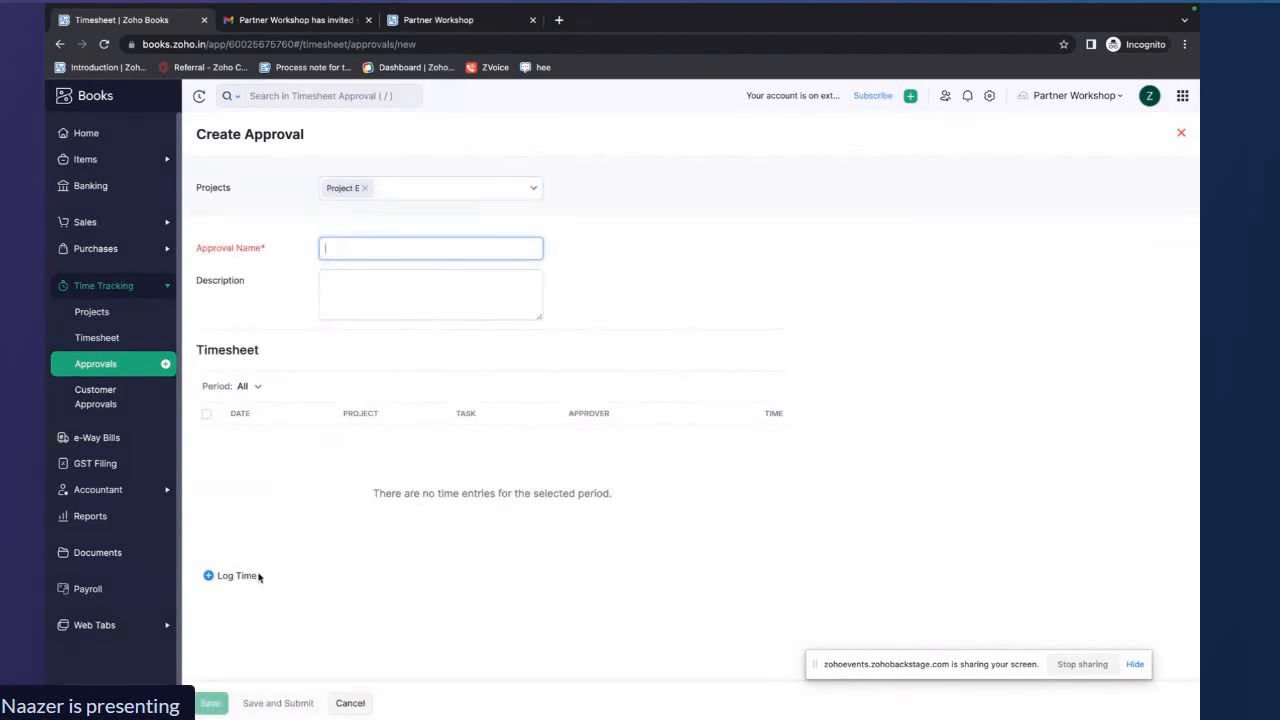
Start a new customer approval for a customer and enter SS as its approval name
click(110, 396)
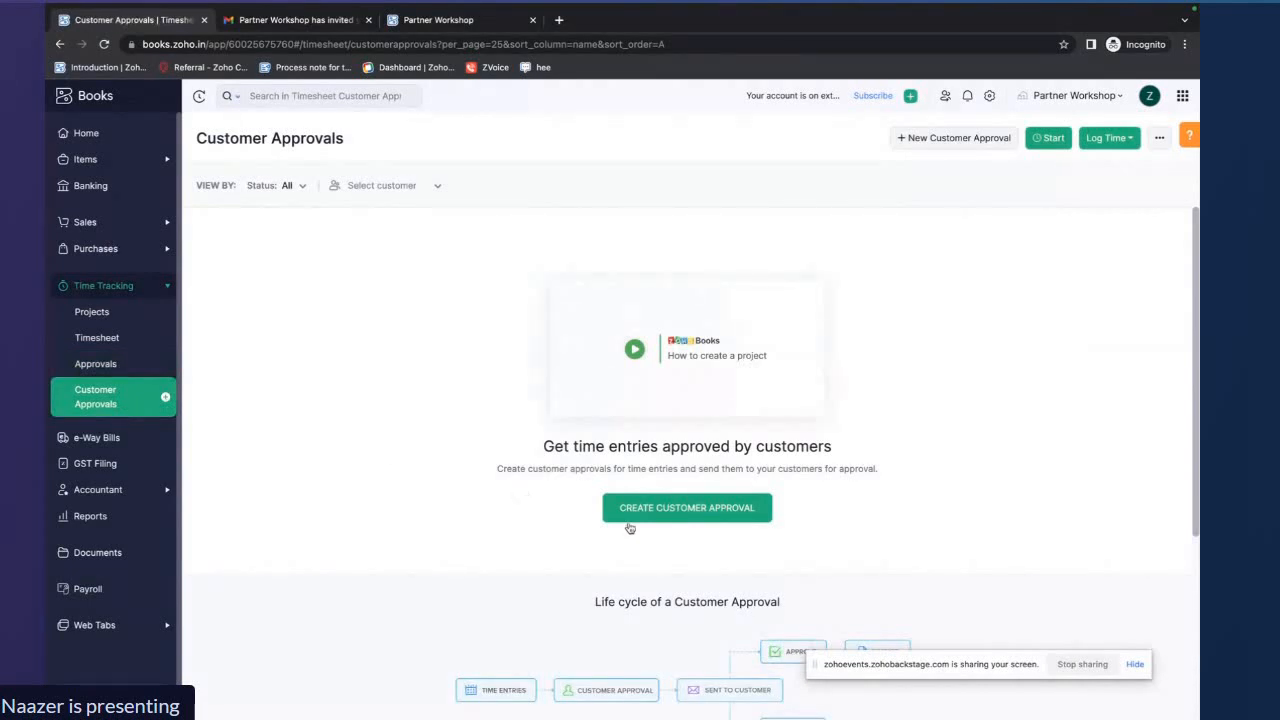
click(676, 518)
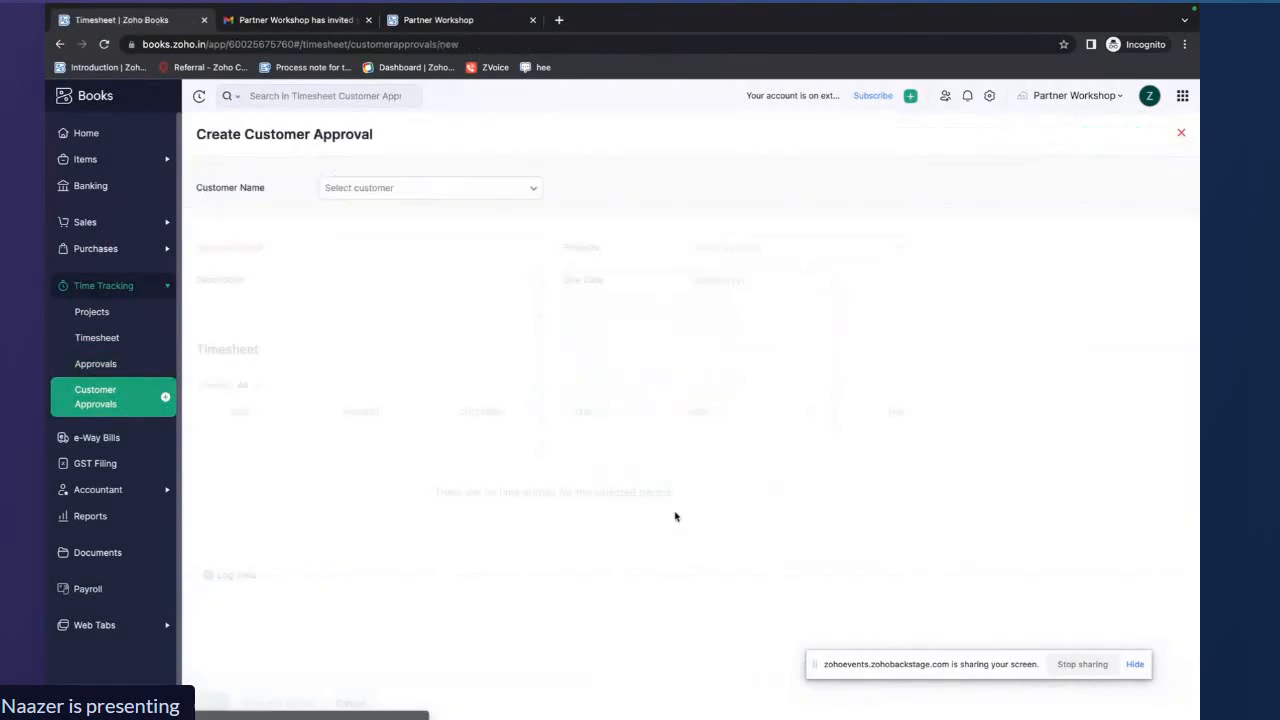
click(476, 192)
click(407, 316)
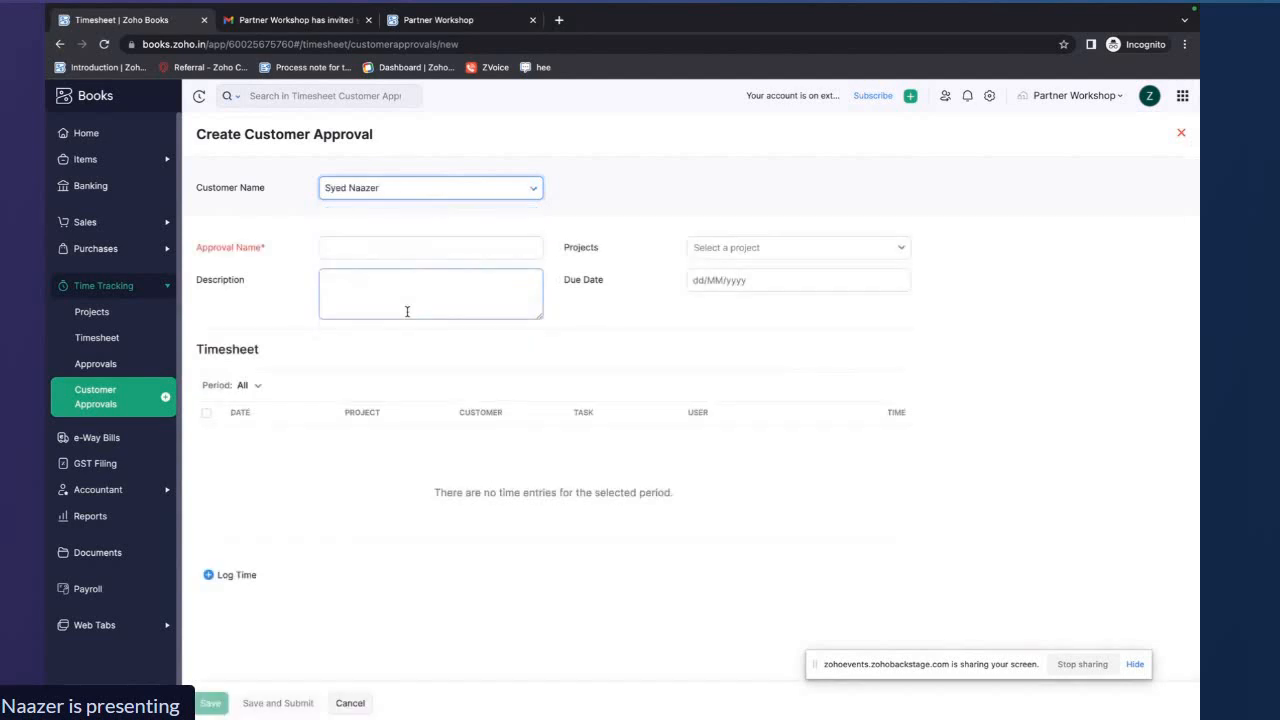
click(438, 249)
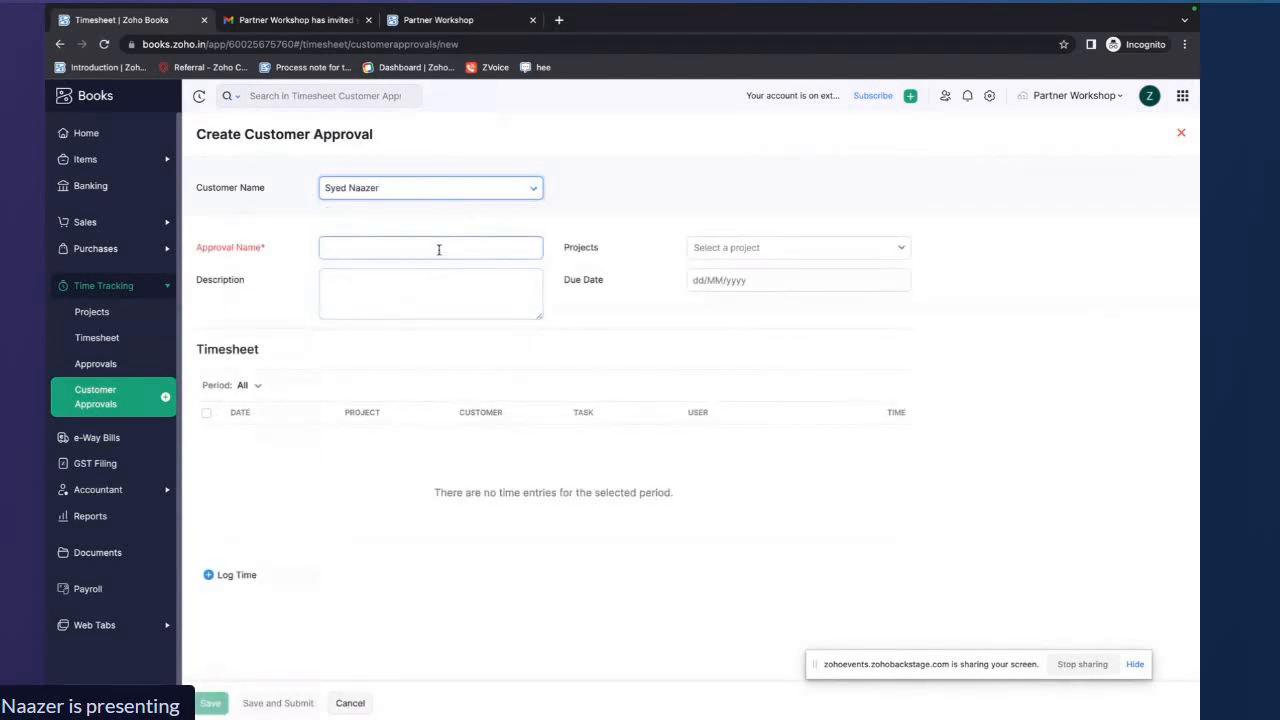
text(SS)
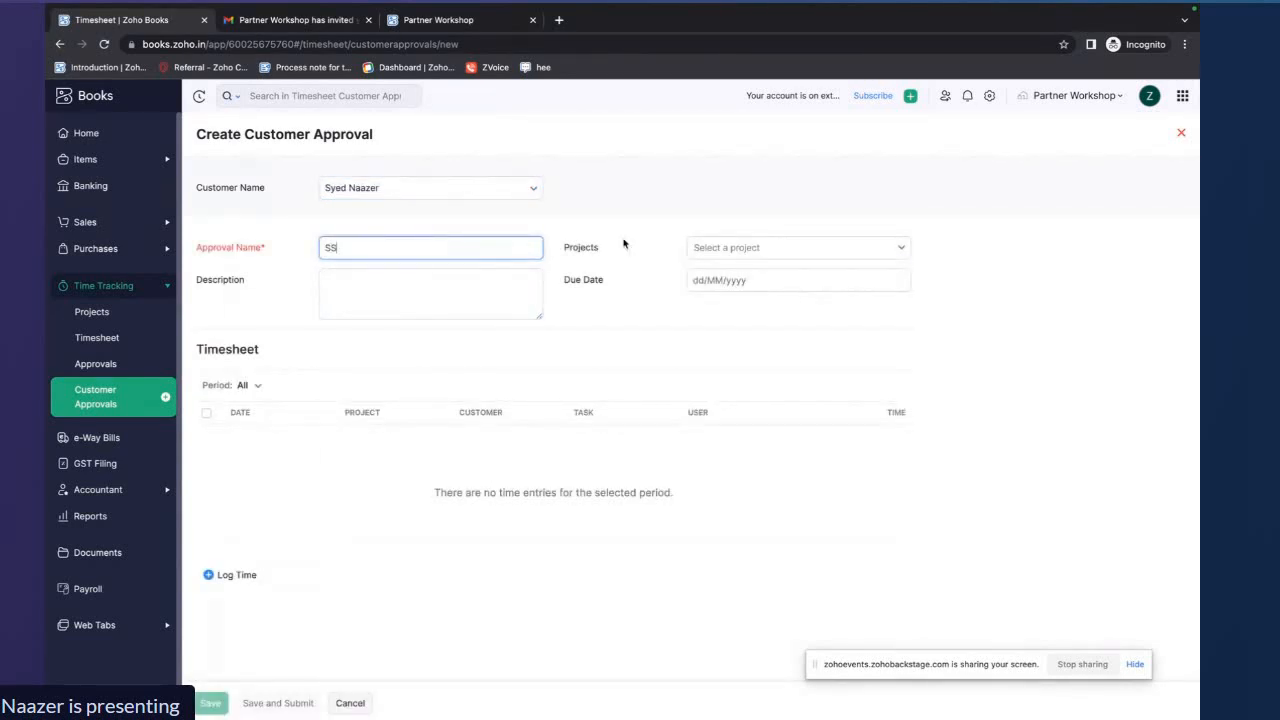
Open the project list of the customer approval, then leave it for the timesheet Approvals list
click(739, 245)
click(760, 256)
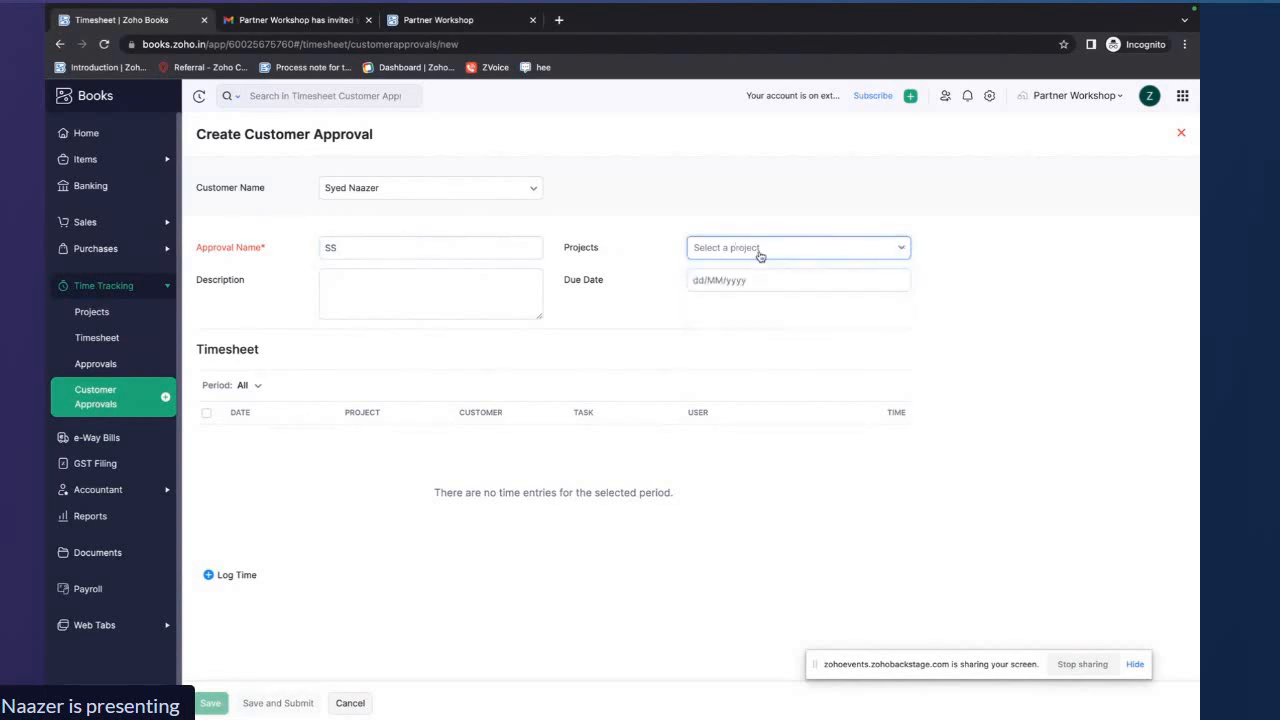
click(746, 301)
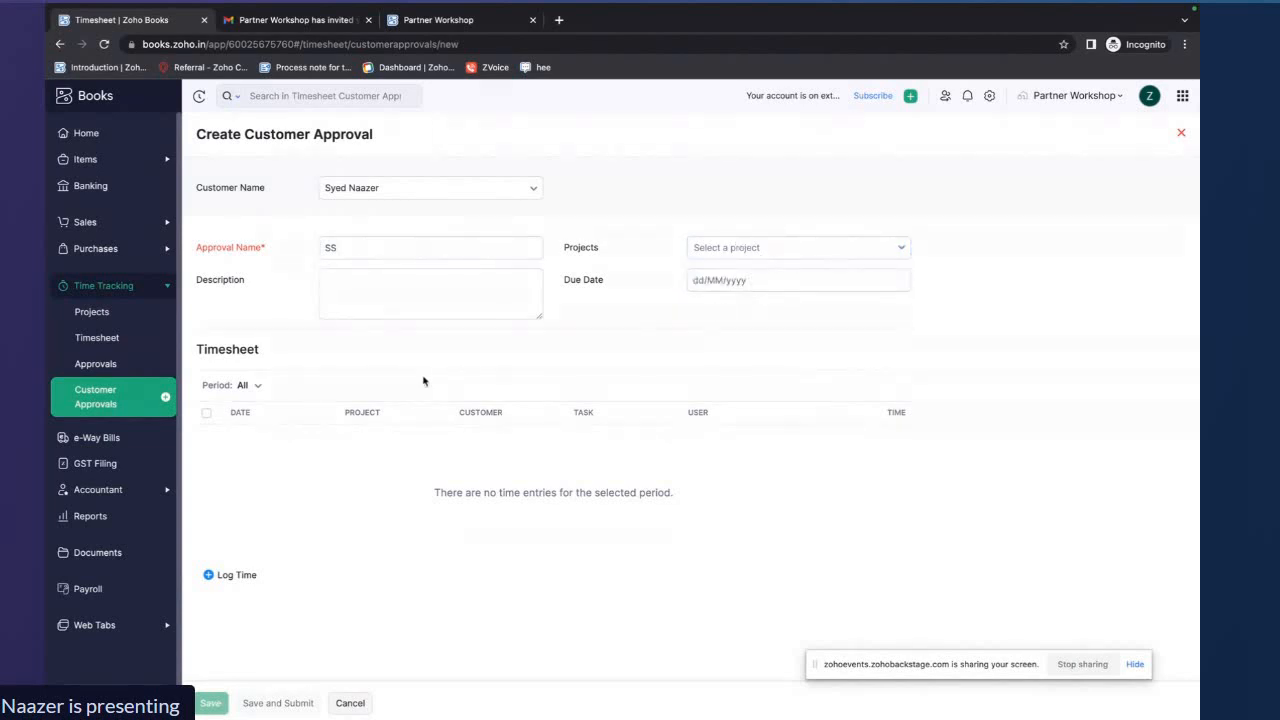
click(122, 368)
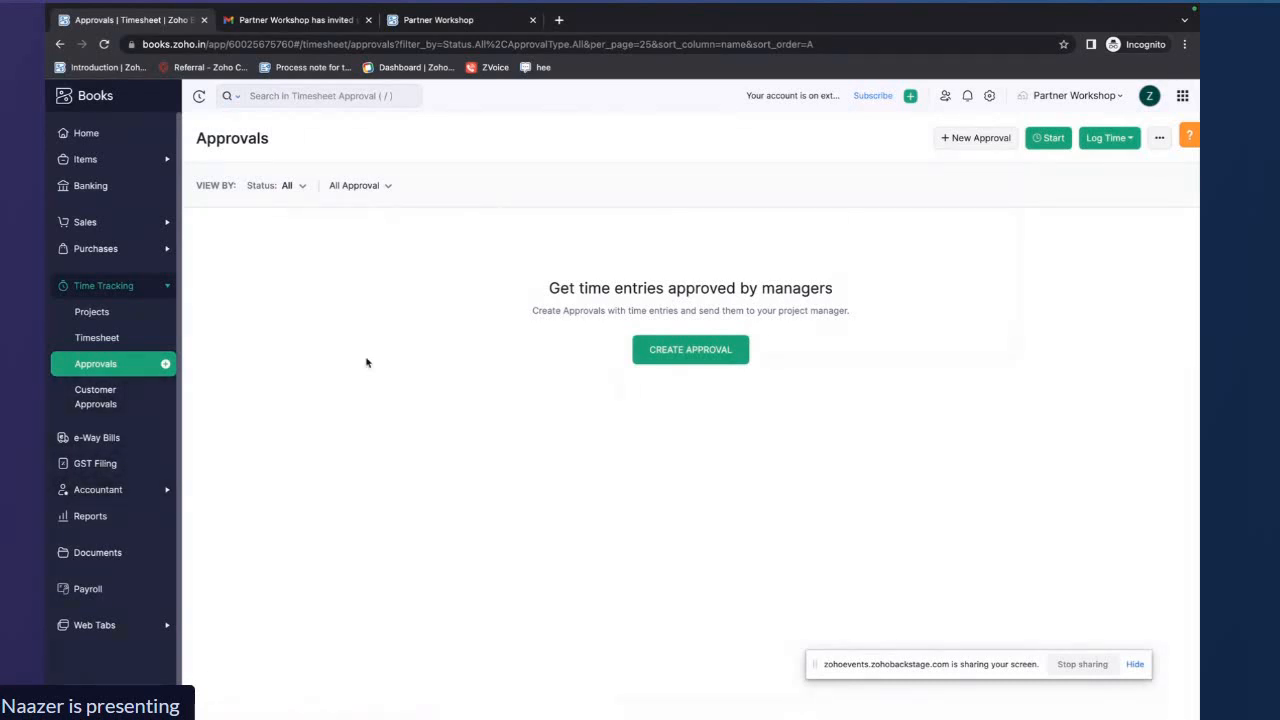
Switch to the presentation and show the Advanced Operations slide as a slideshow before returning to the browser
key(ctrl+Right)
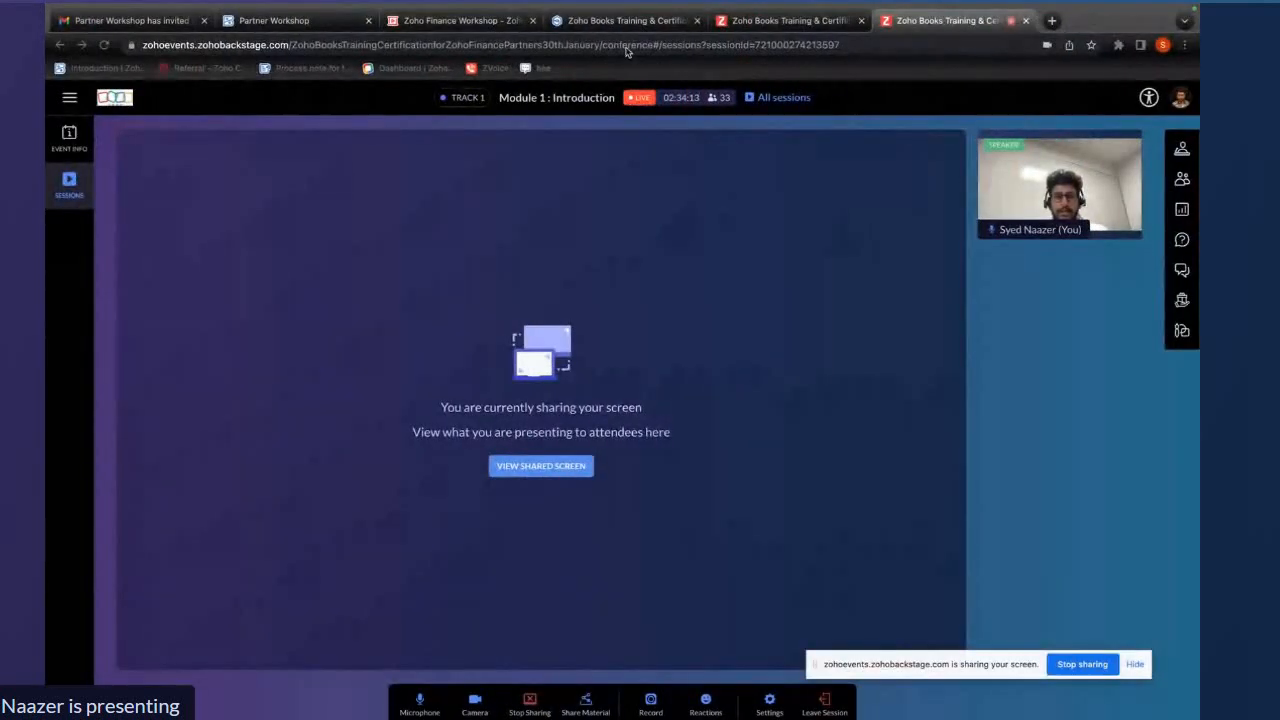
click(460, 20)
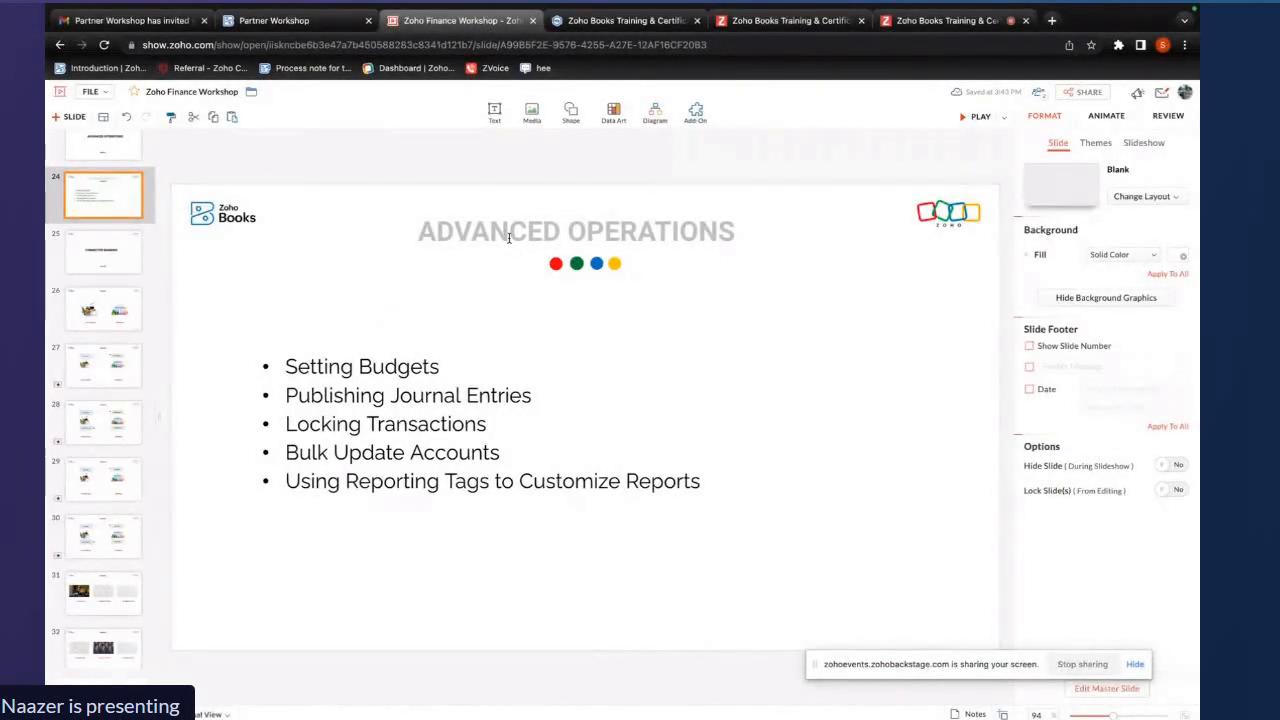
click(974, 117)
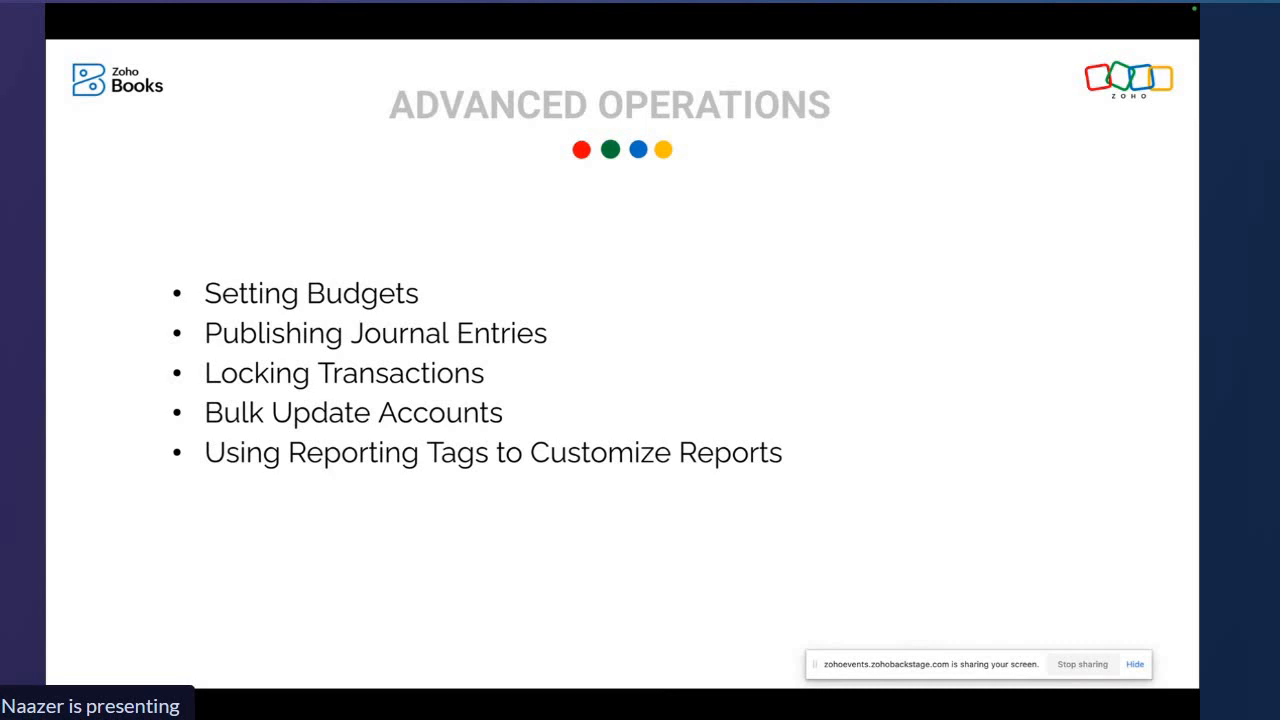
key(ctrl+Left)
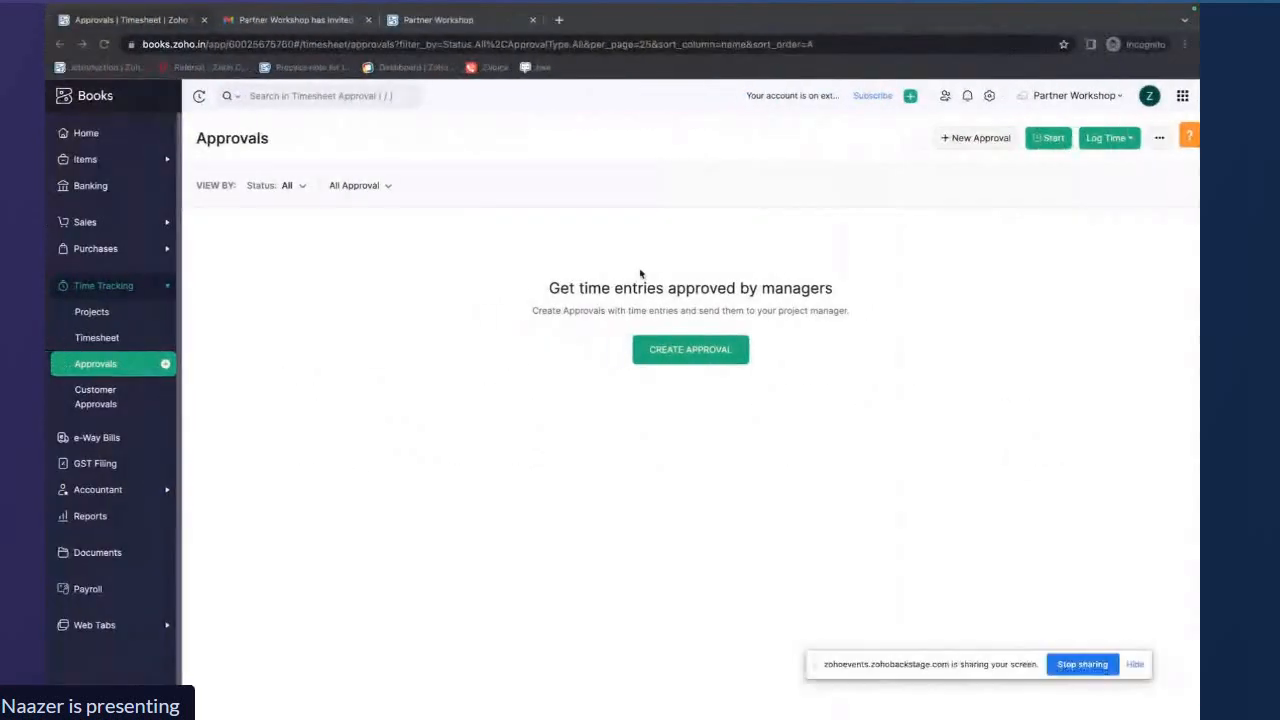
Open Budgets under Accountant and start a new budget named Forecasting
click(123, 142)
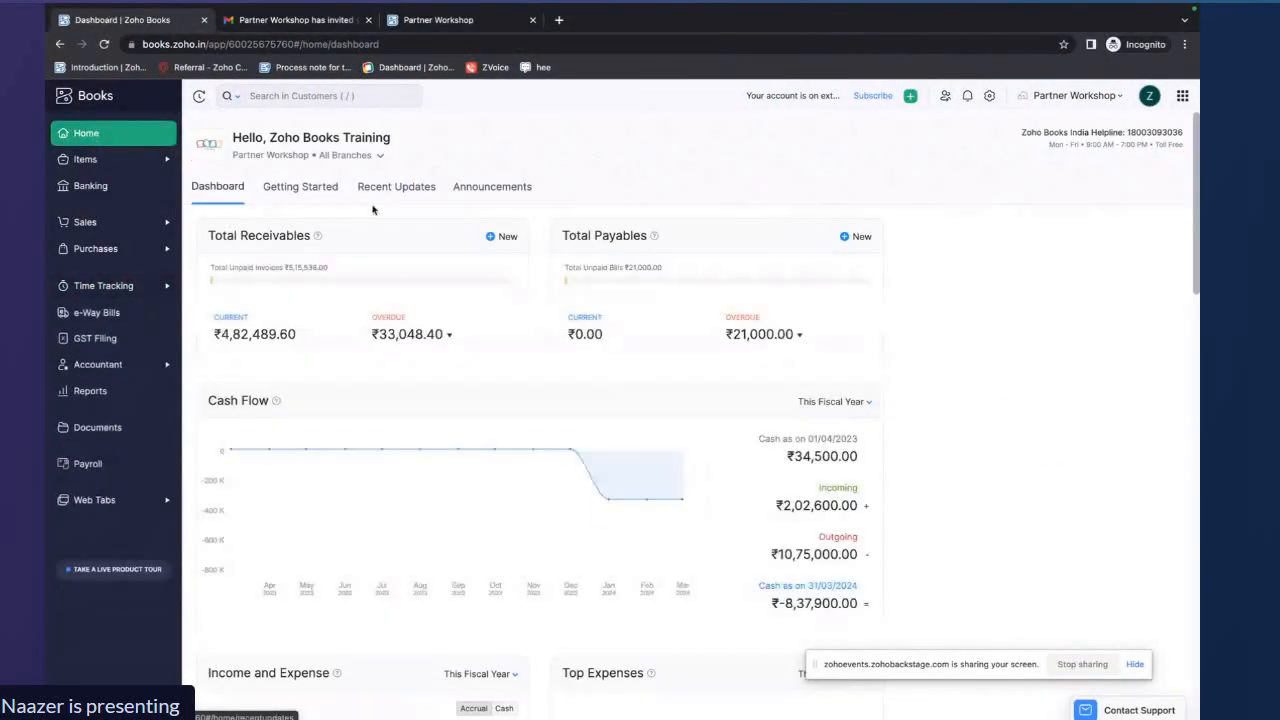
click(125, 364)
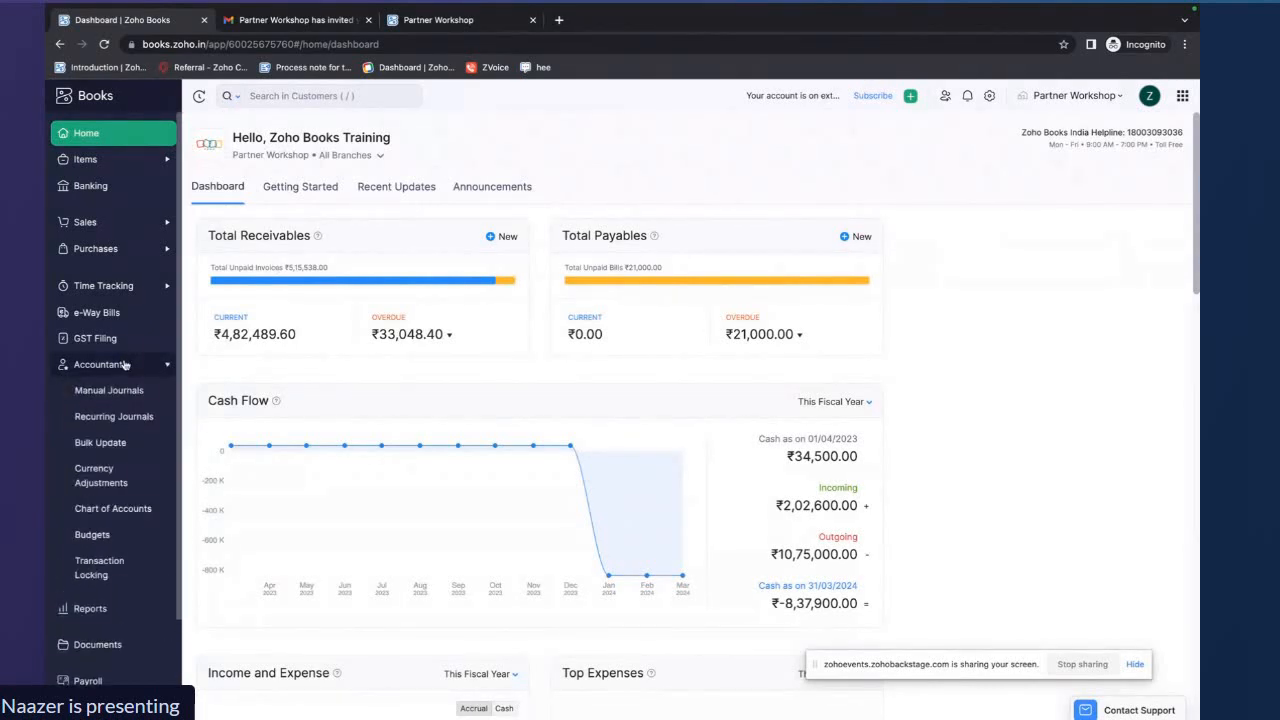
click(106, 541)
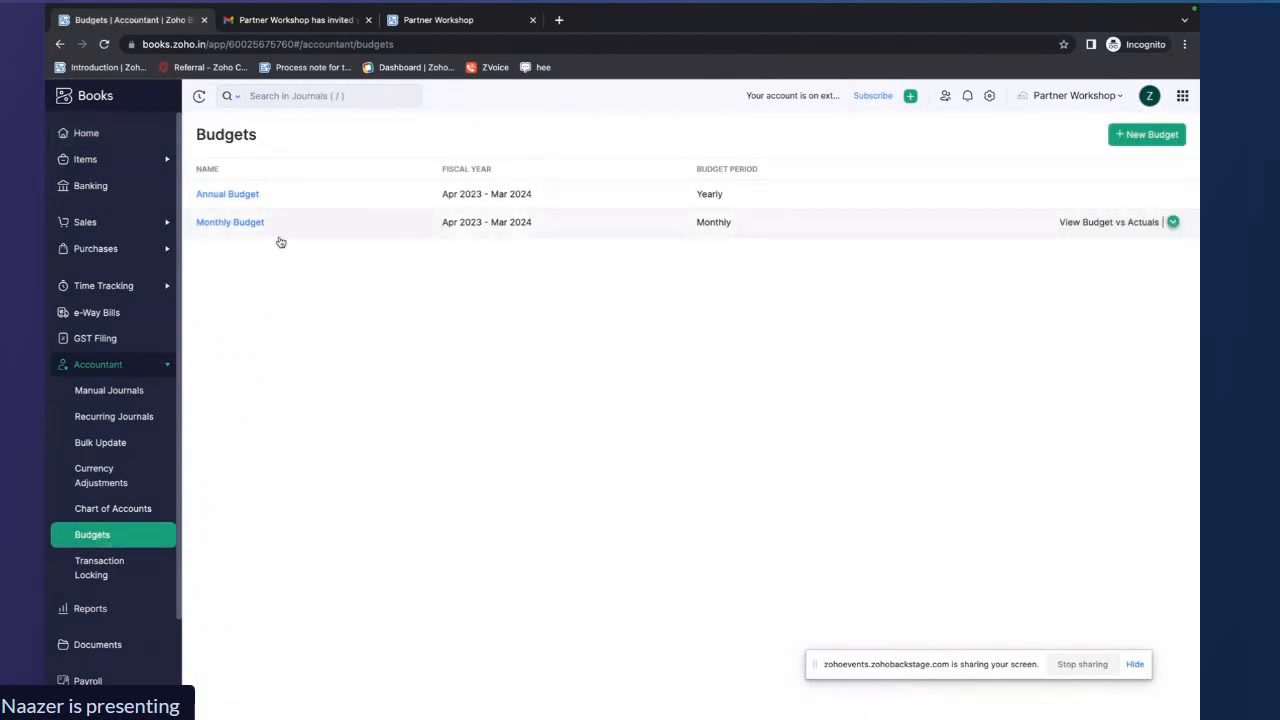
click(1128, 143)
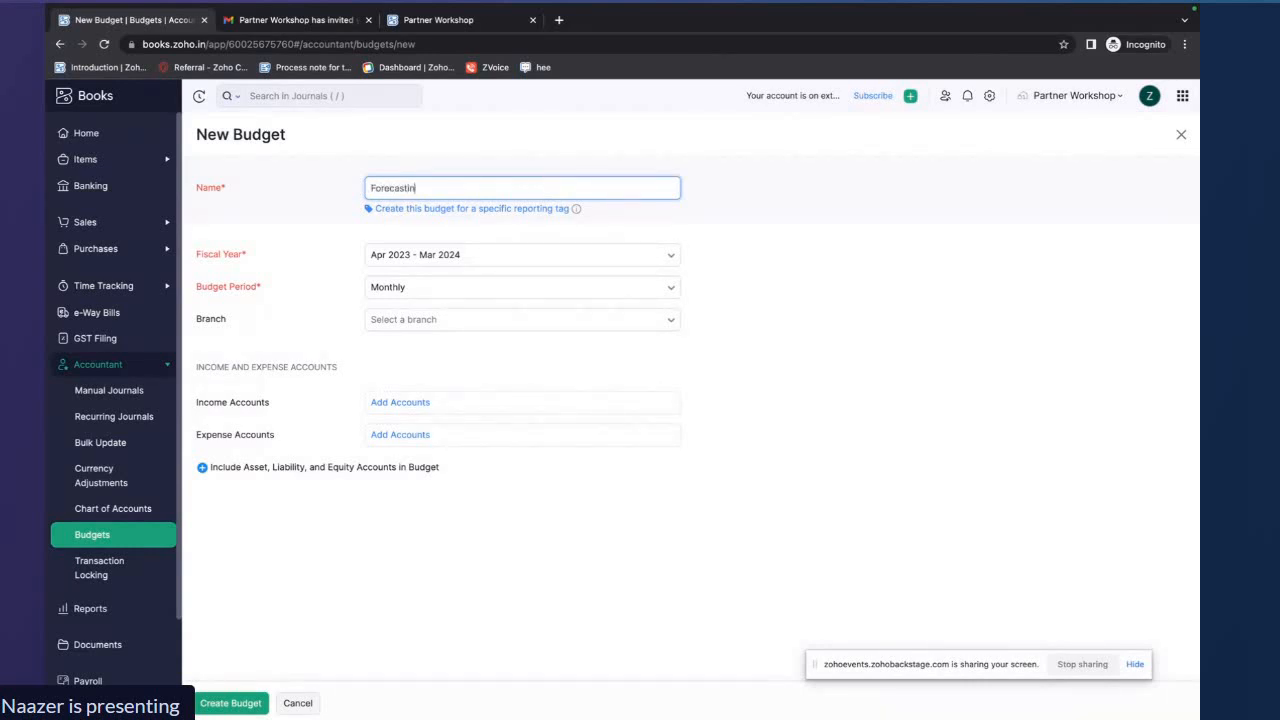
text(g)
Set the budget period to Yearly and the branch to Head Office
click(813, 221)
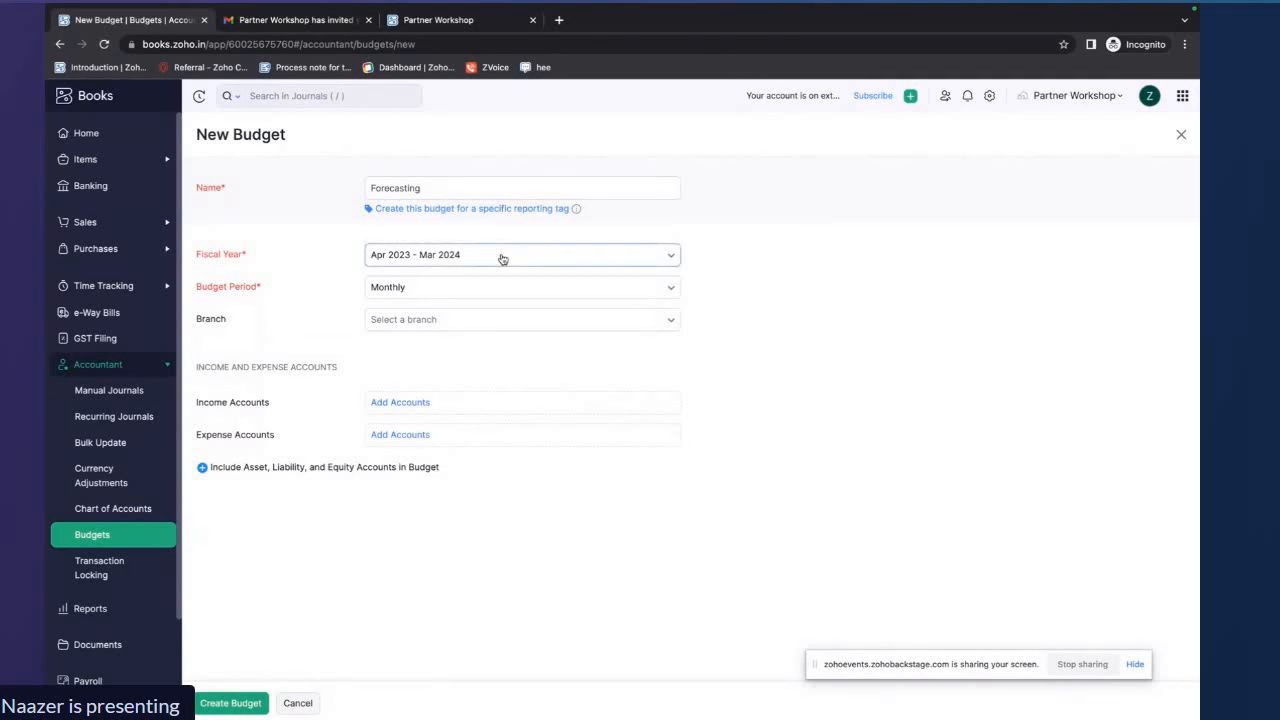
click(480, 288)
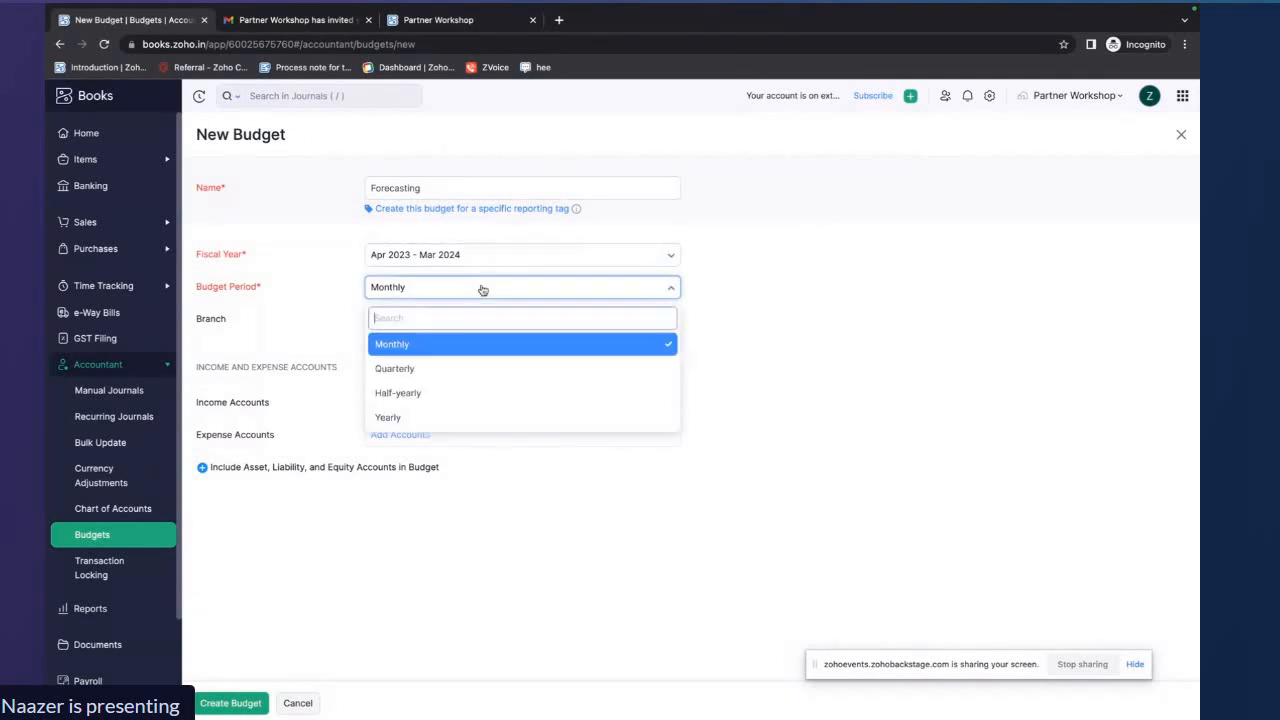
click(432, 416)
click(527, 322)
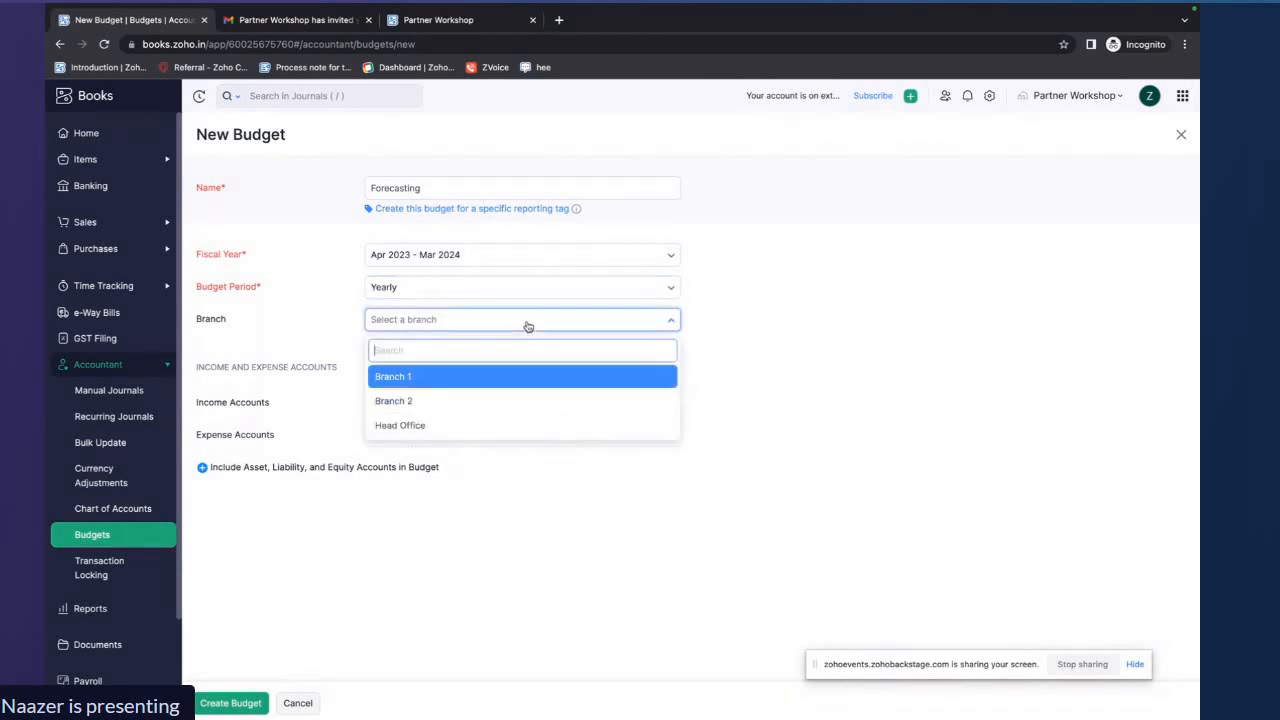
click(468, 428)
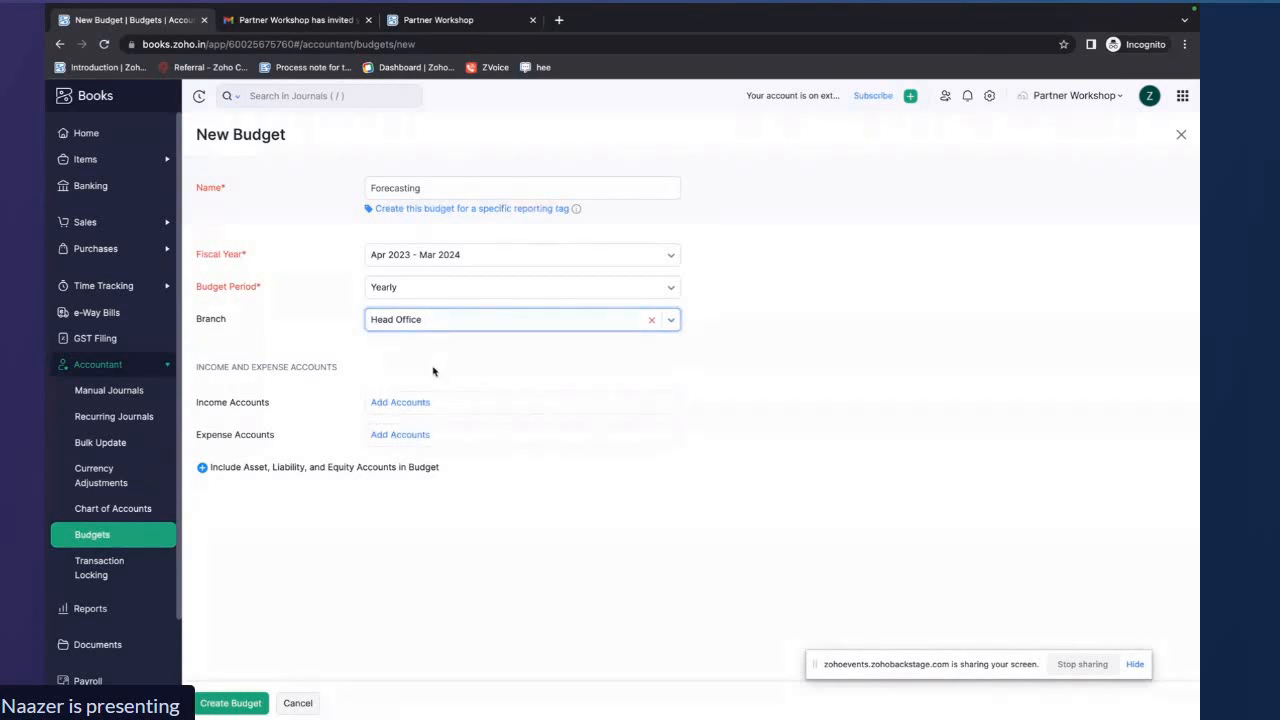
Add General Income, Sales and Interest Income as the budget's income accounts
click(396, 403)
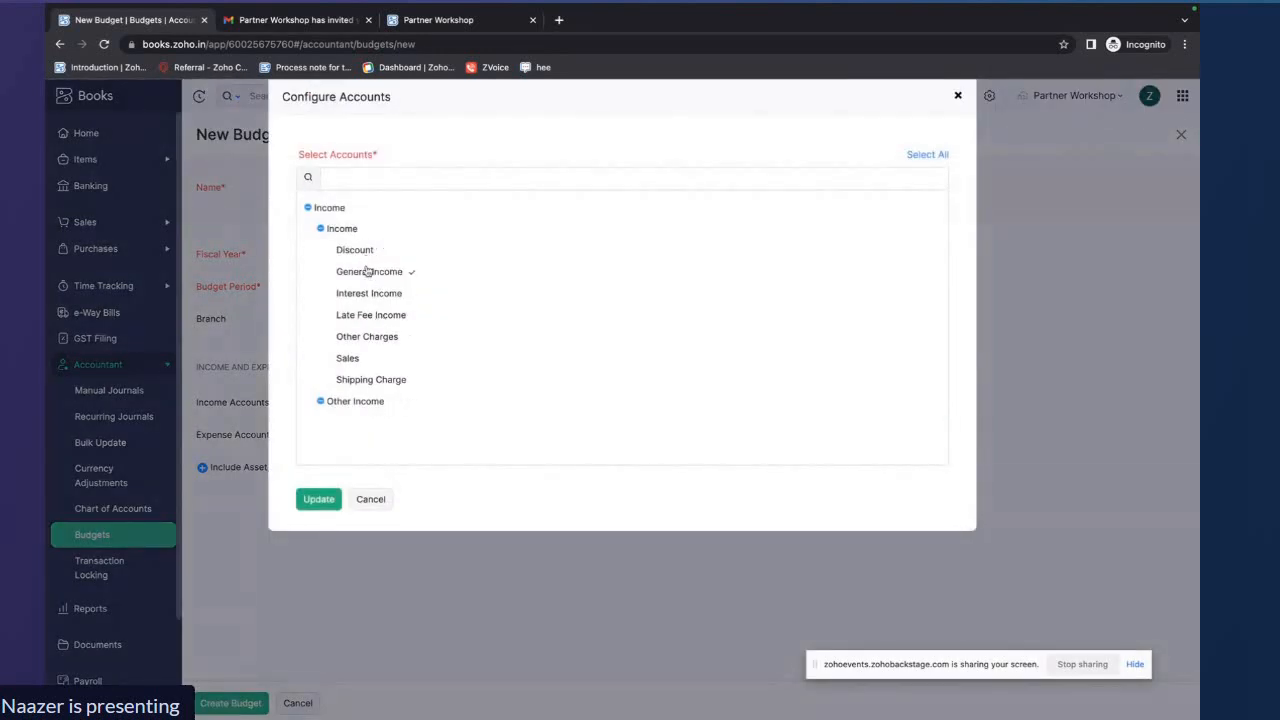
click(368, 272)
click(363, 359)
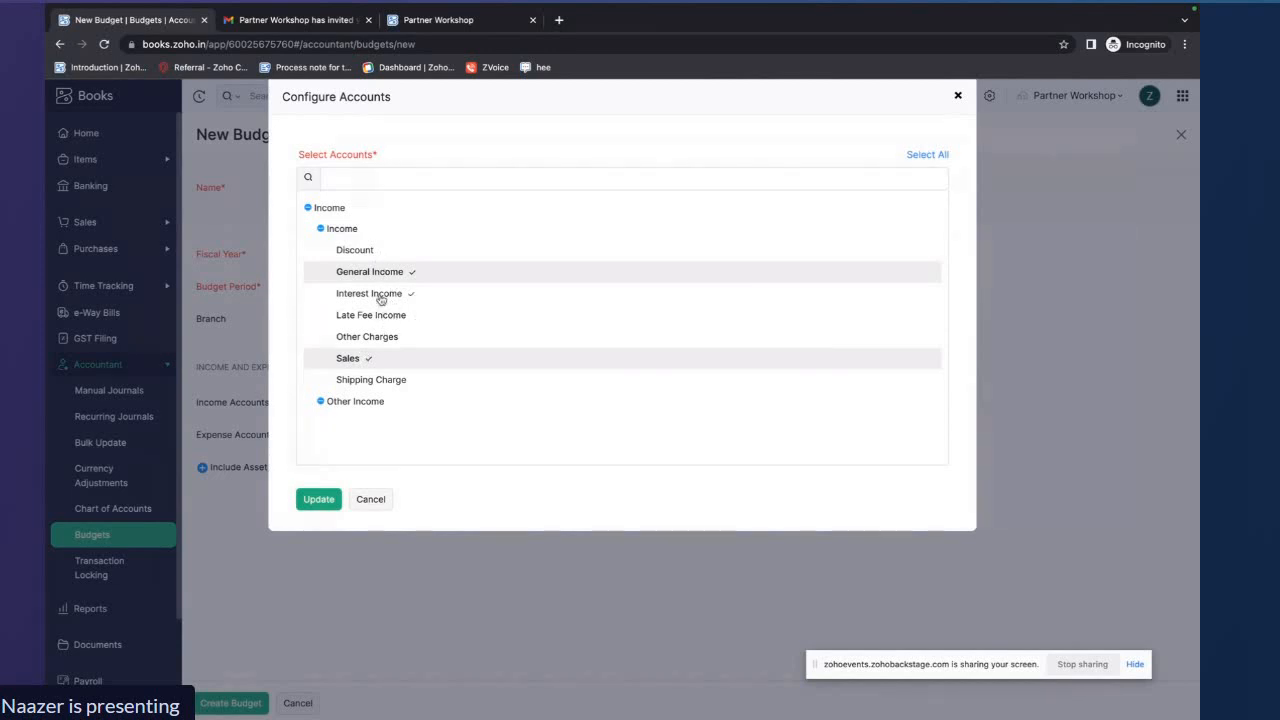
click(380, 297)
click(318, 500)
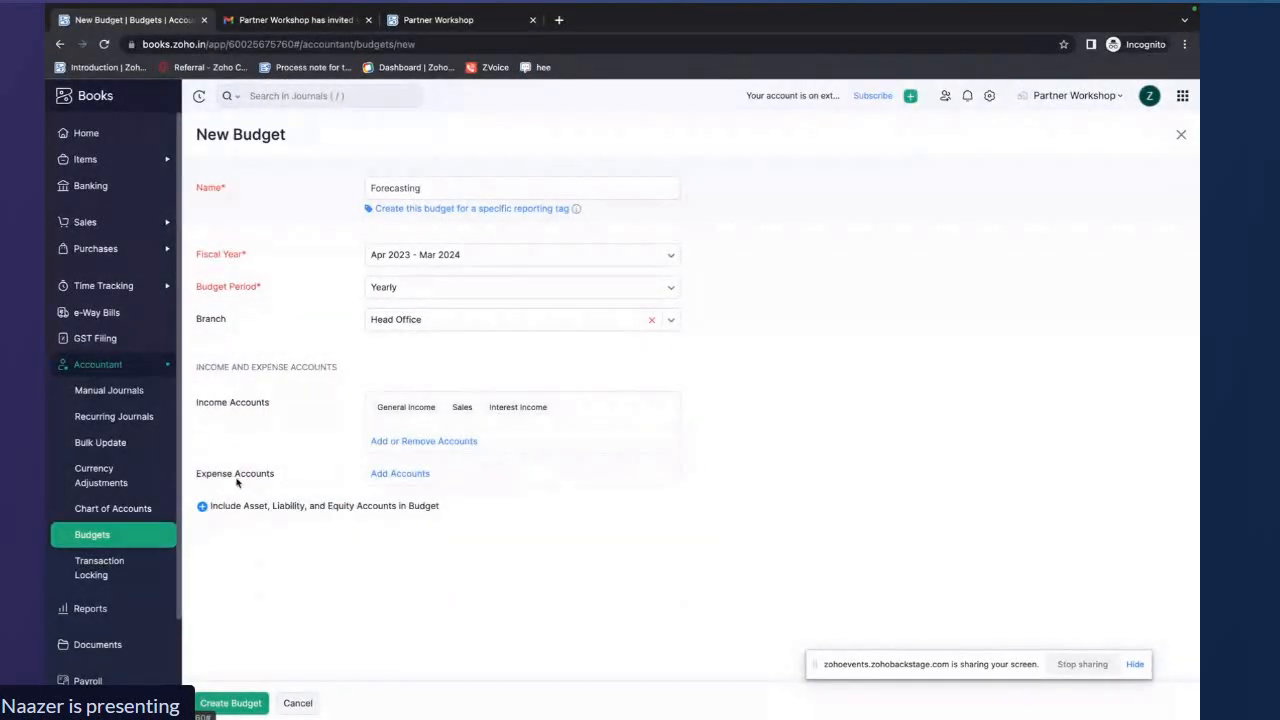
Add expense accounts including Cost of Goods Sold, Petrol allowance, Fuel/Mileage Expenses, Meals and Entertainment, Printing and Stationery and Rent Expense
click(401, 476)
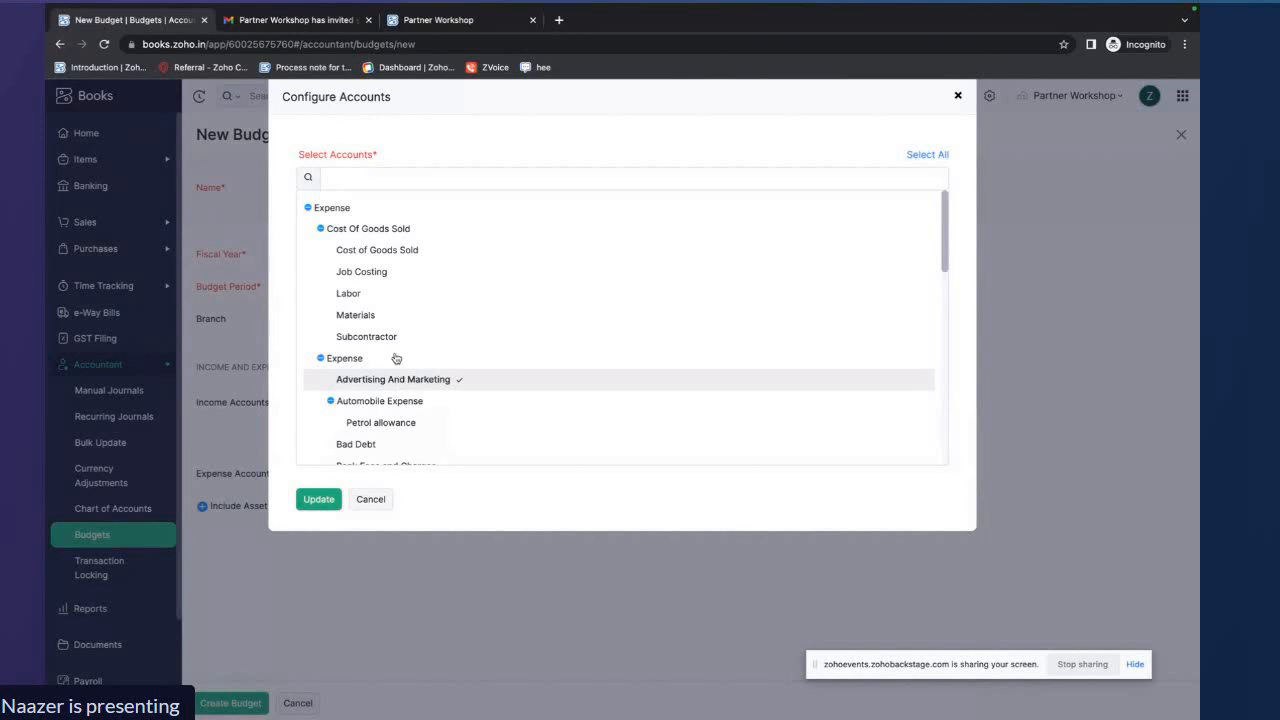
scroll(396, 358, down, 1)
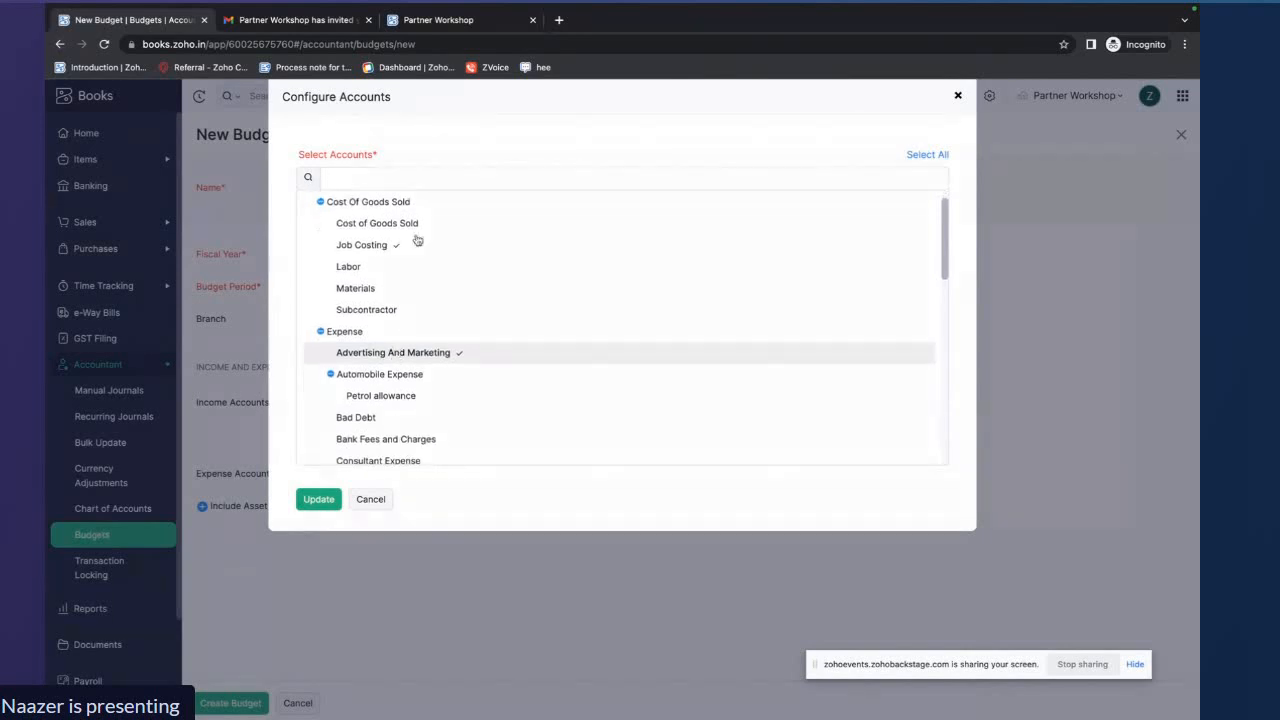
scroll(438, 334, down, 2)
click(413, 323)
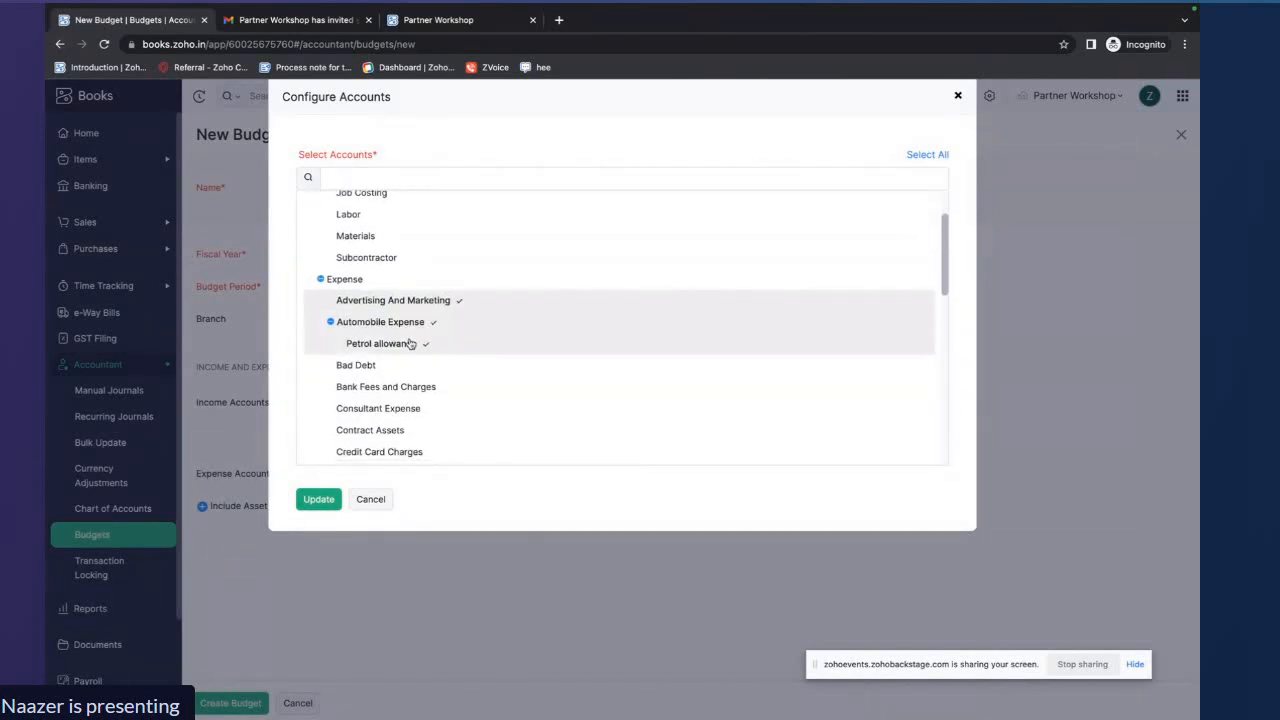
scroll(409, 344, down, 3)
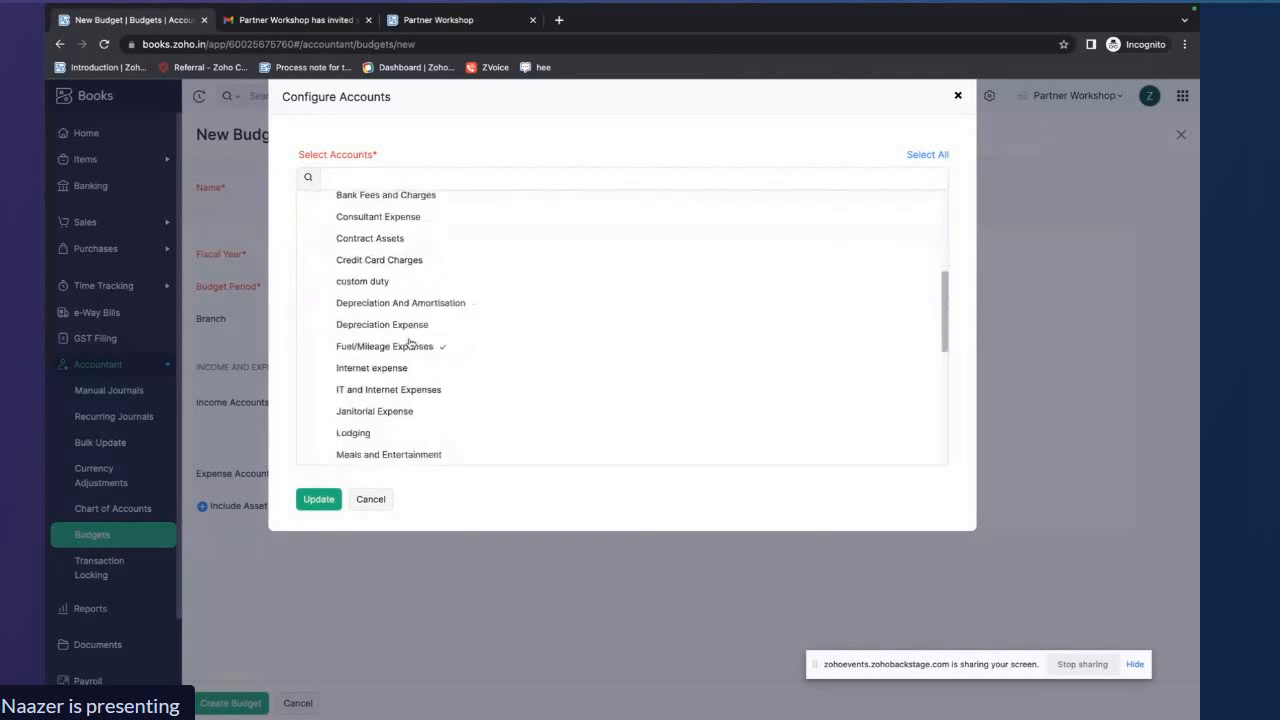
click(409, 344)
scroll(445, 376, down, 3)
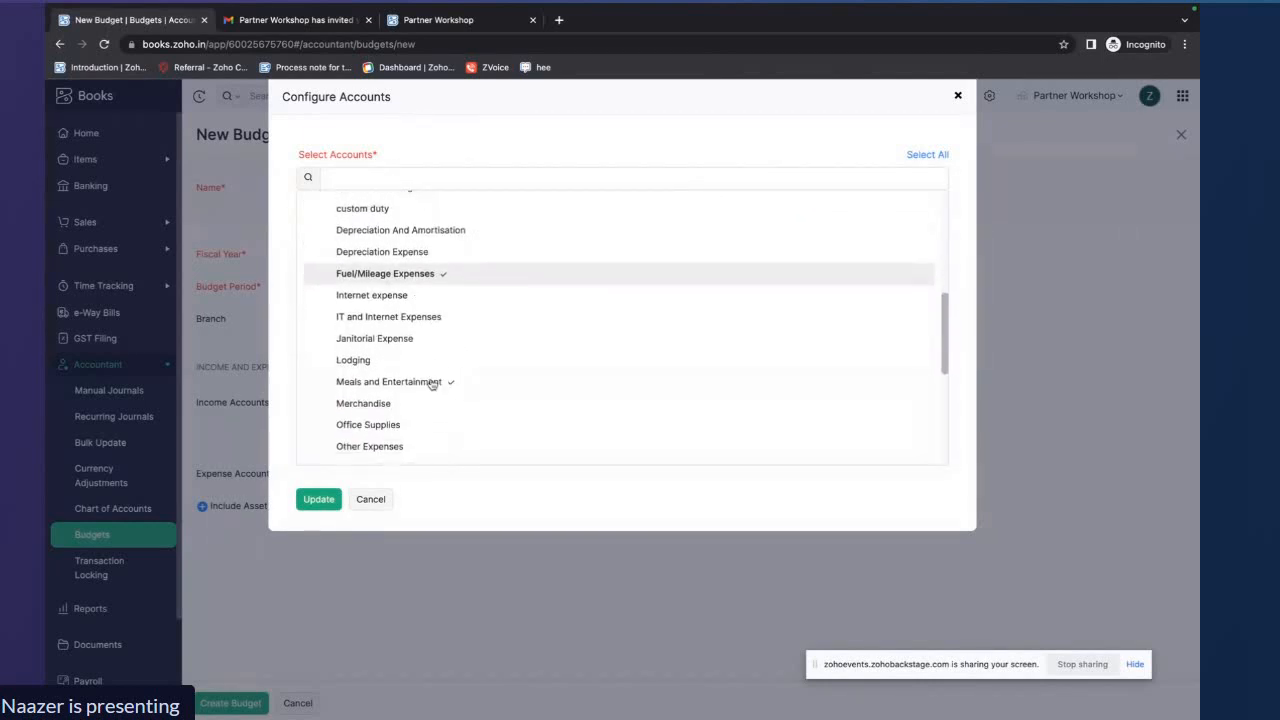
click(418, 384)
scroll(420, 383, down, 5)
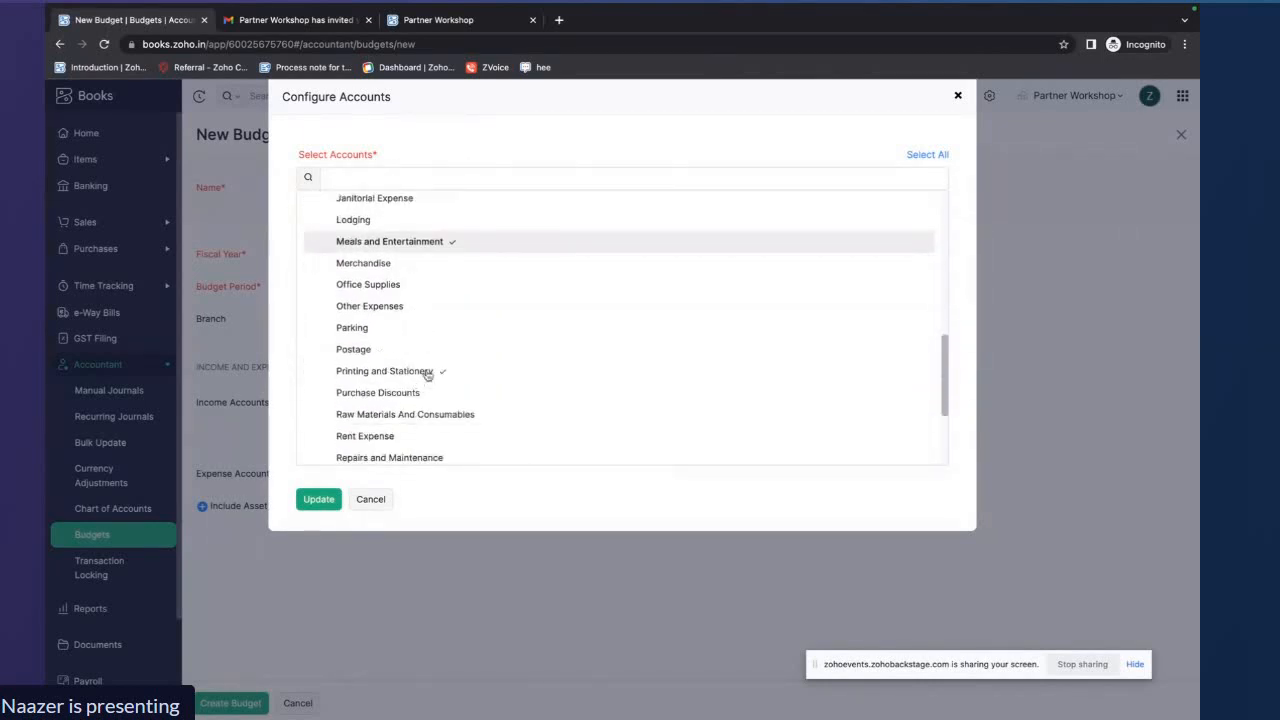
click(443, 378)
scroll(447, 428, down, 1)
click(445, 425)
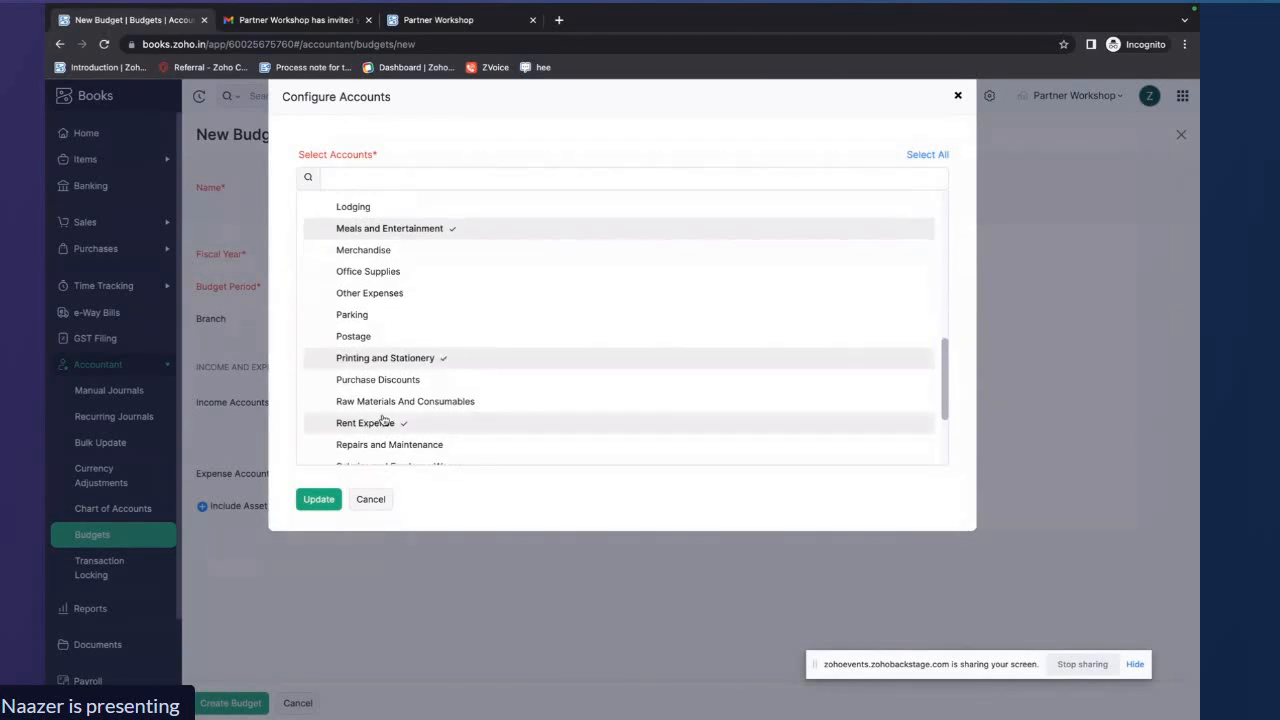
scroll(373, 434, down, 3)
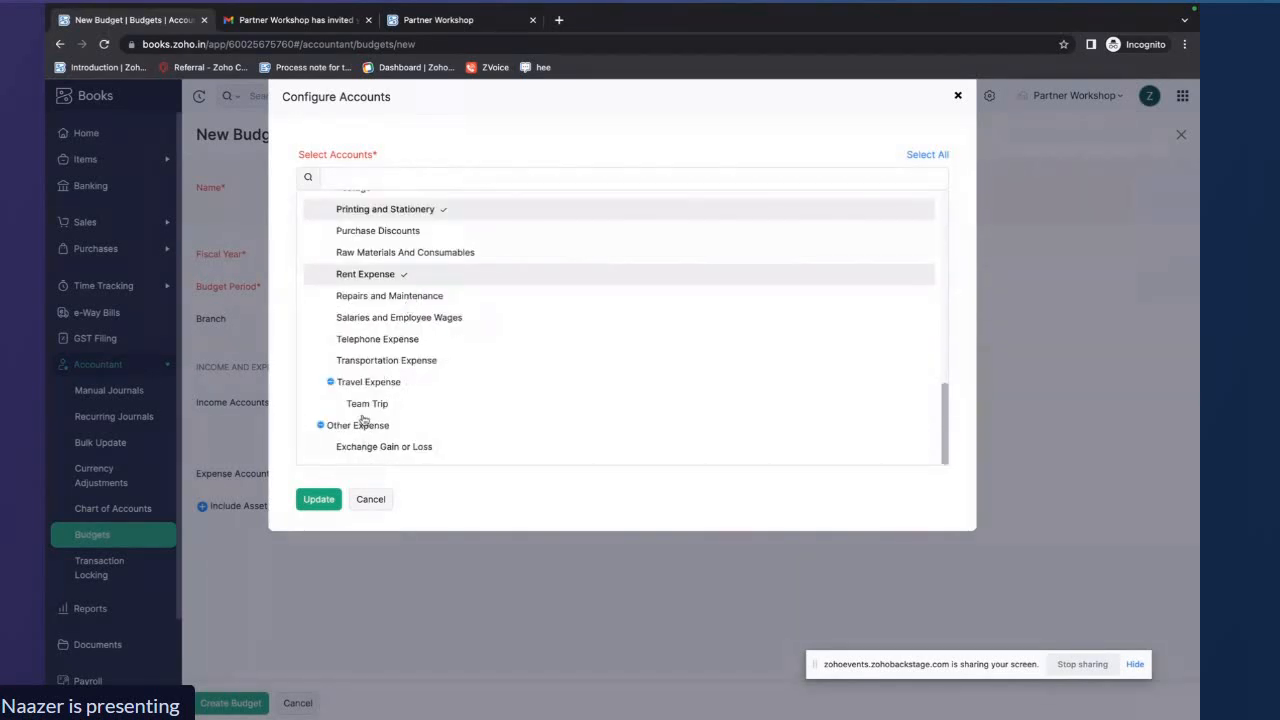
click(319, 499)
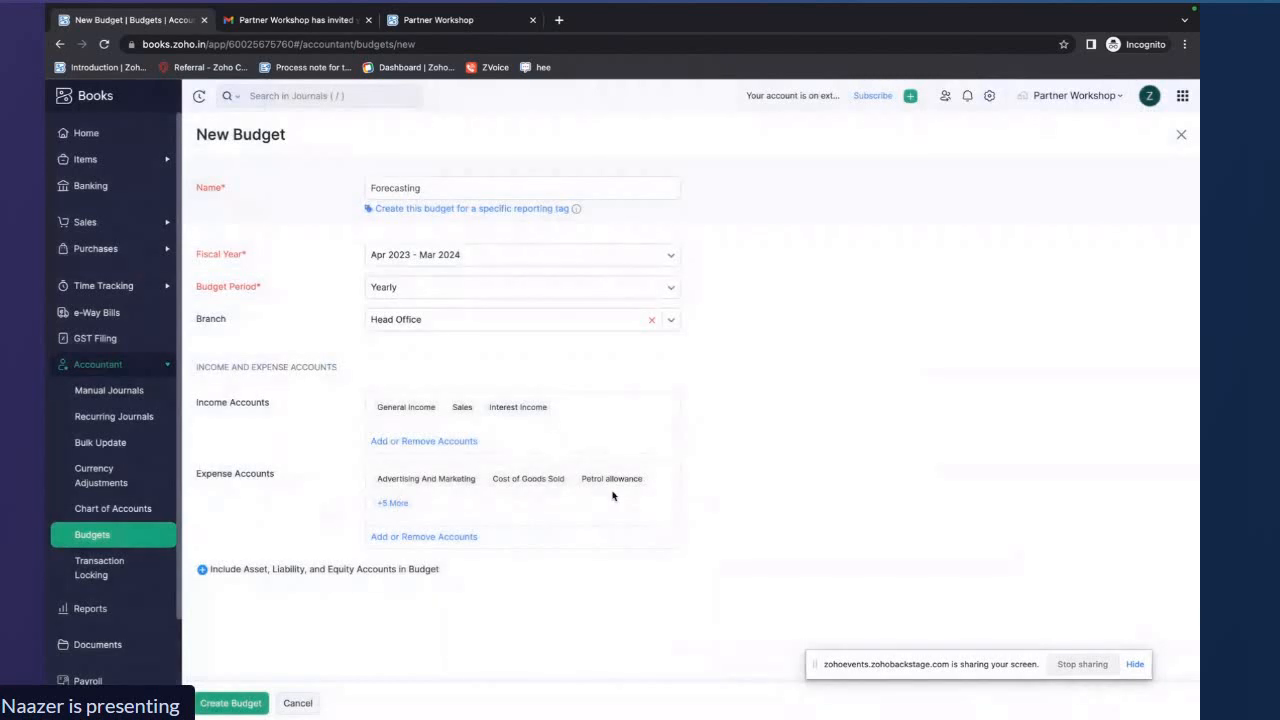
Include asset, liability and equity accounts in the budget and add Petty Cash and Business Bank Account as asset accounts
click(204, 570)
scroll(377, 510, down, 1)
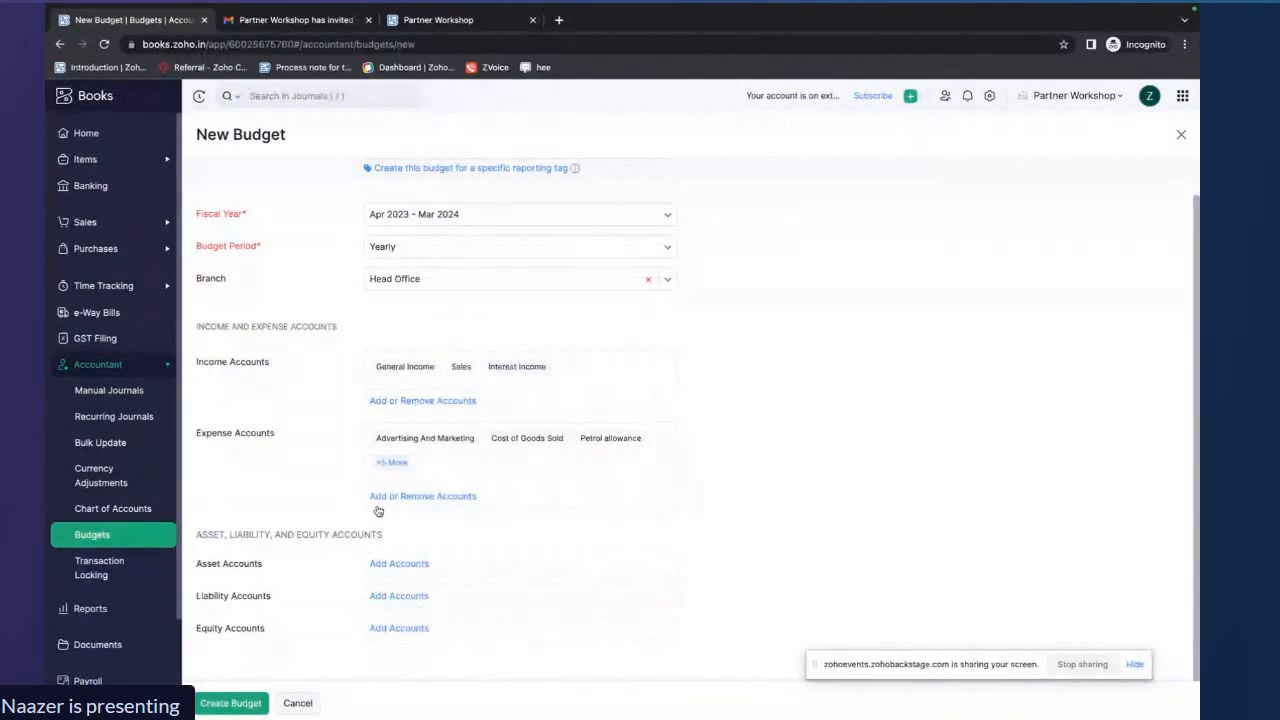
click(398, 564)
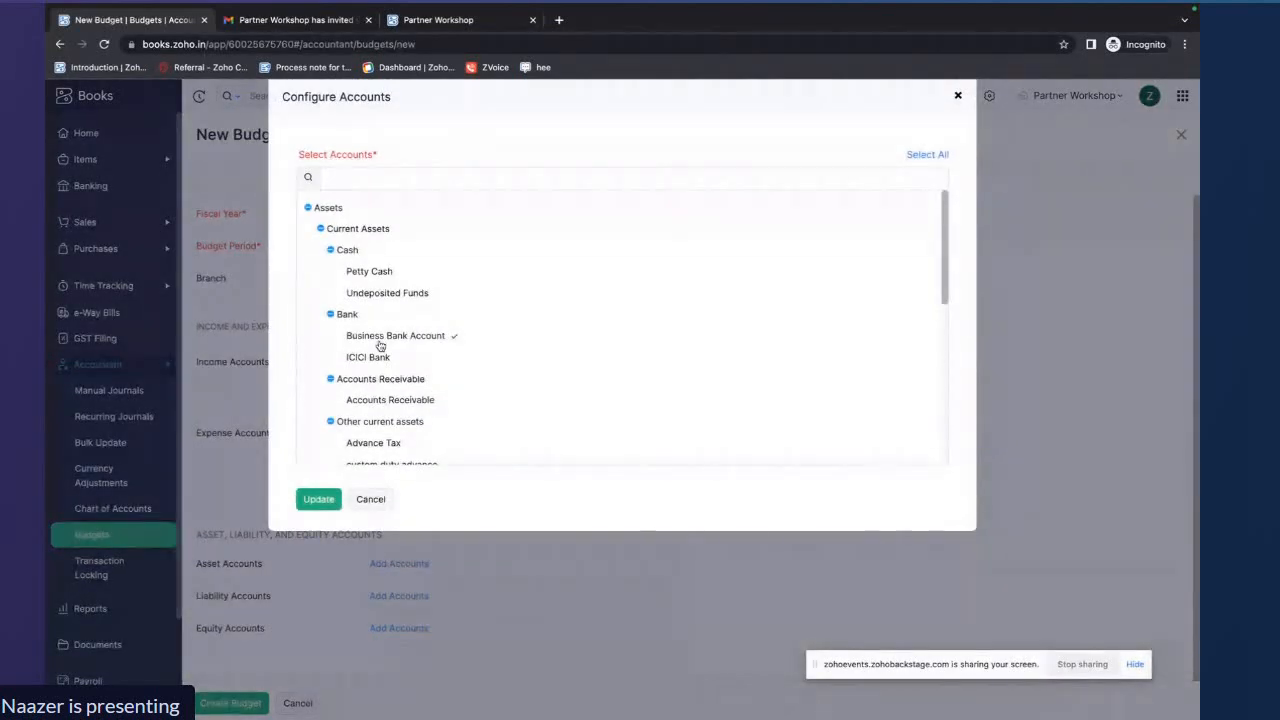
click(370, 273)
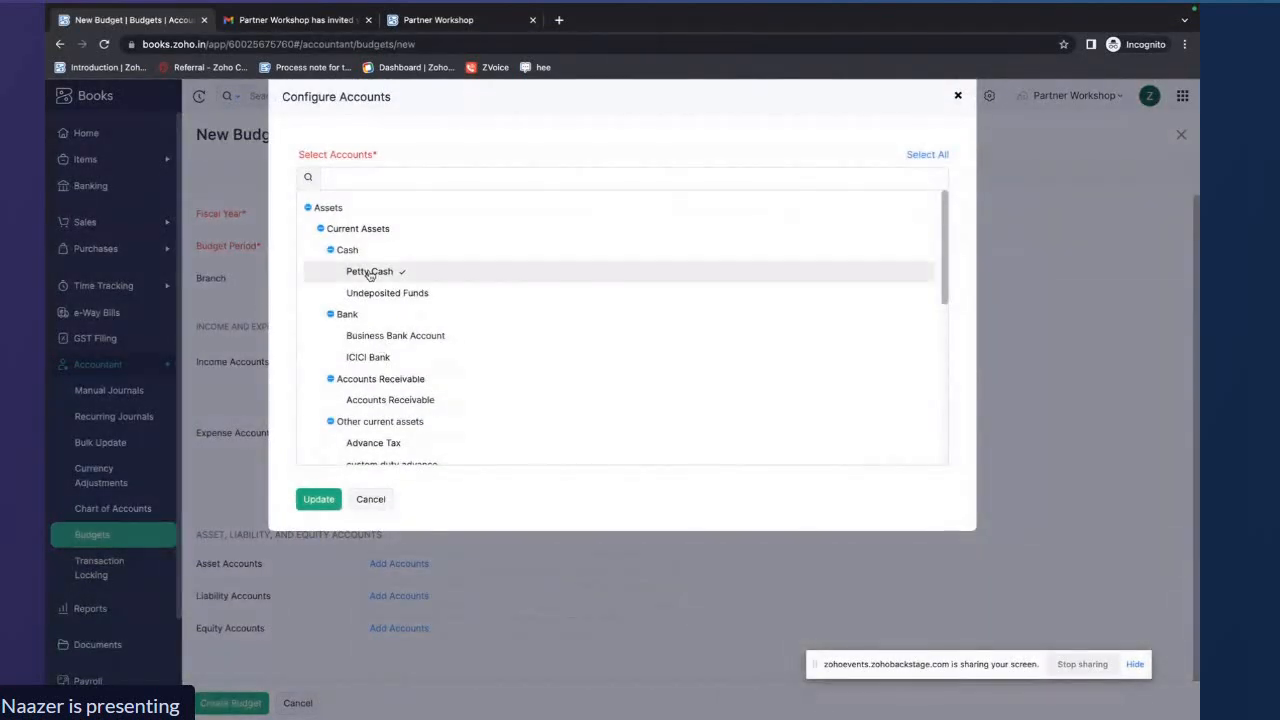
click(400, 338)
scroll(412, 414, down, 2)
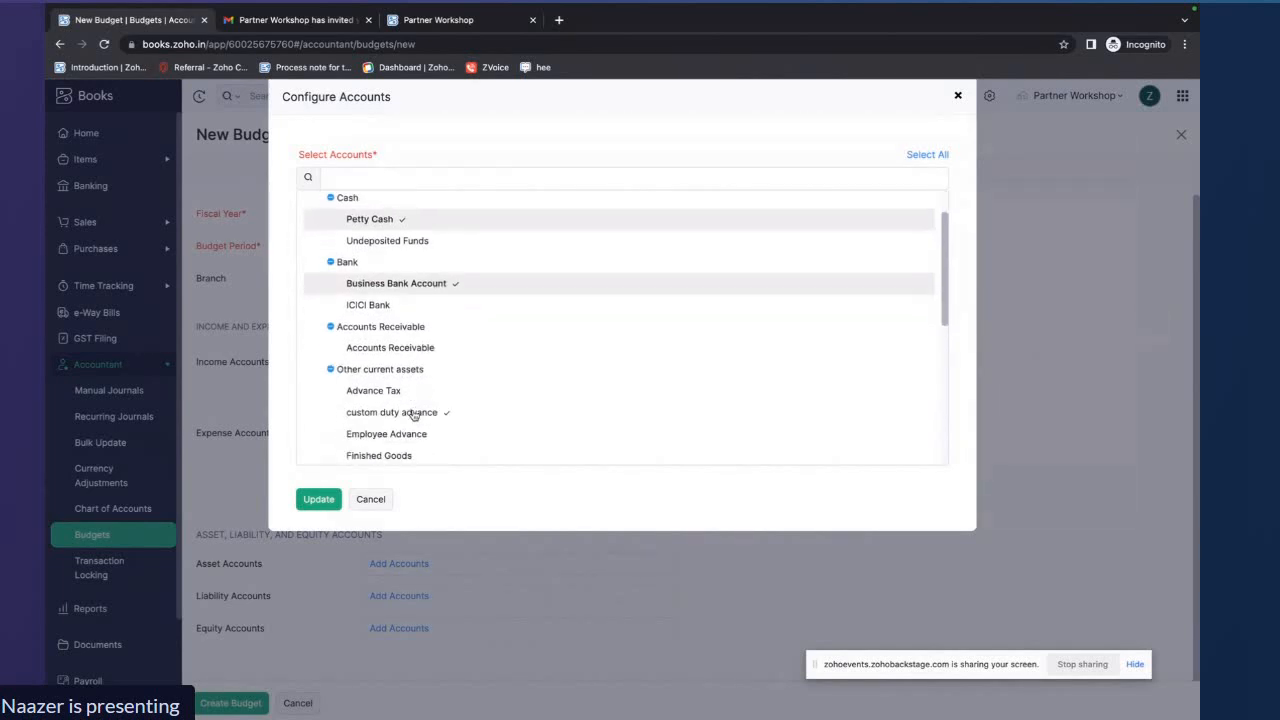
scroll(415, 400, down, 2)
scroll(427, 335, down, 6)
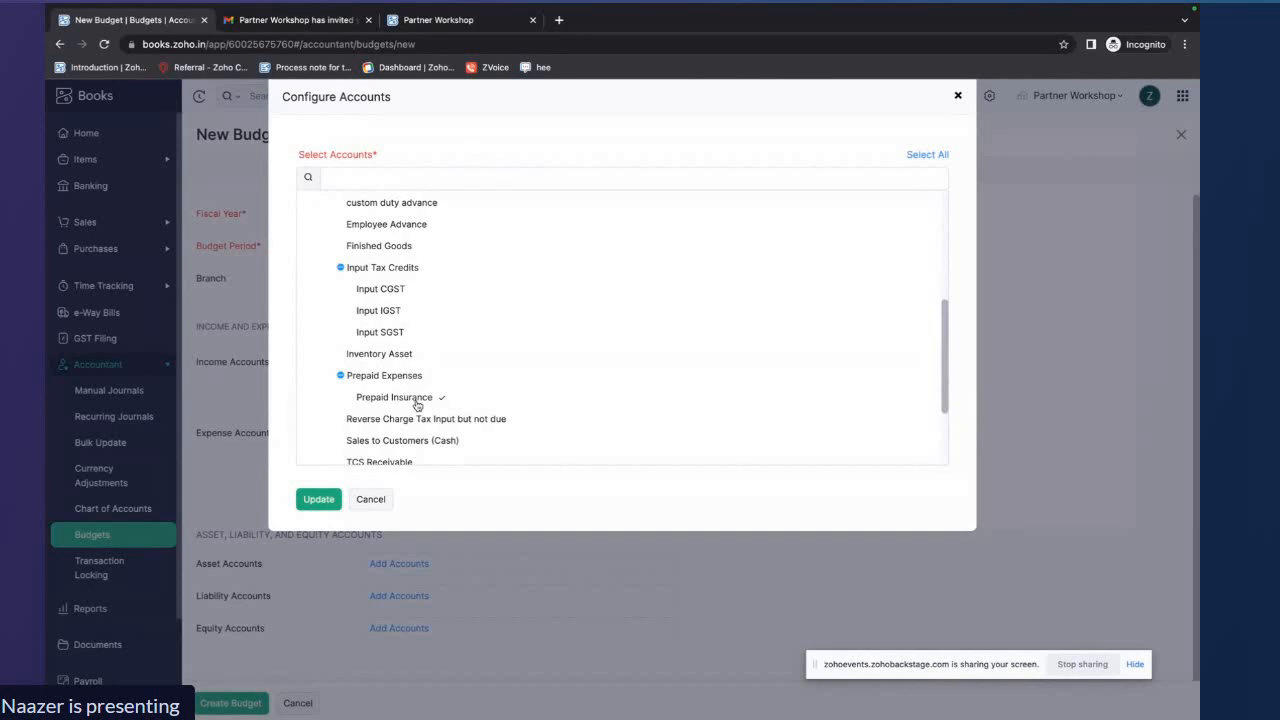
scroll(417, 404, down, 5)
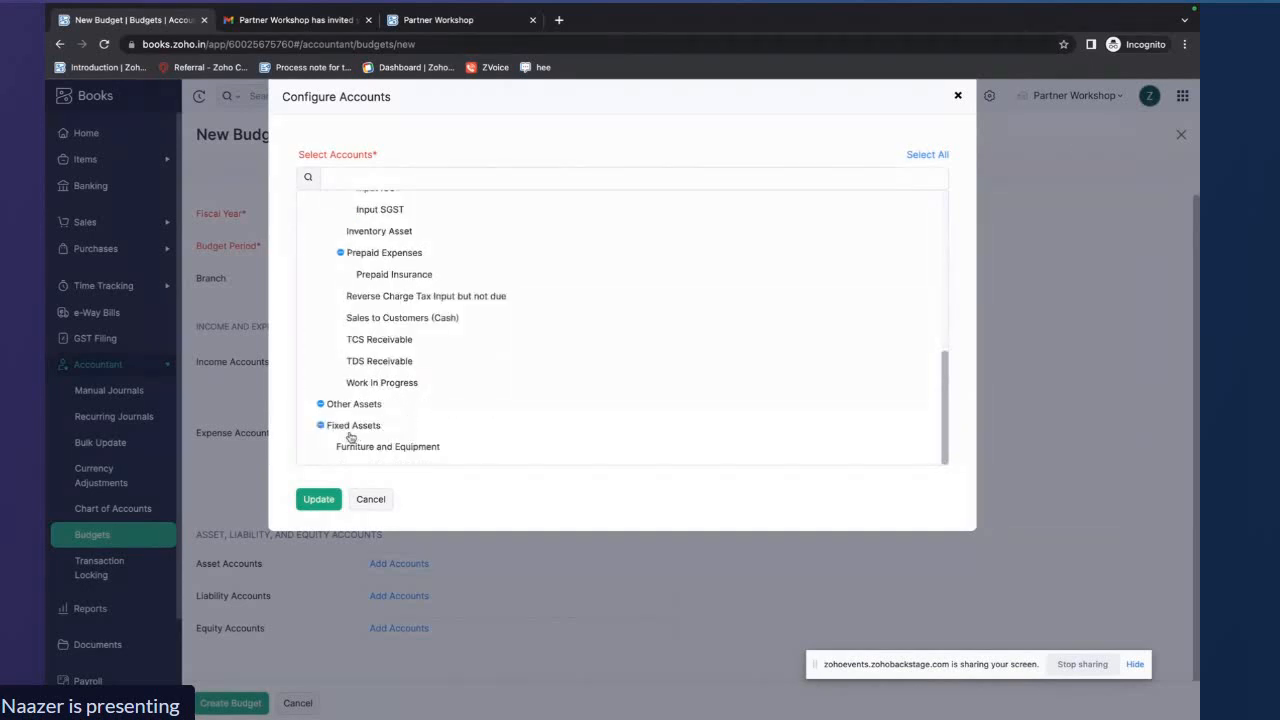
click(318, 499)
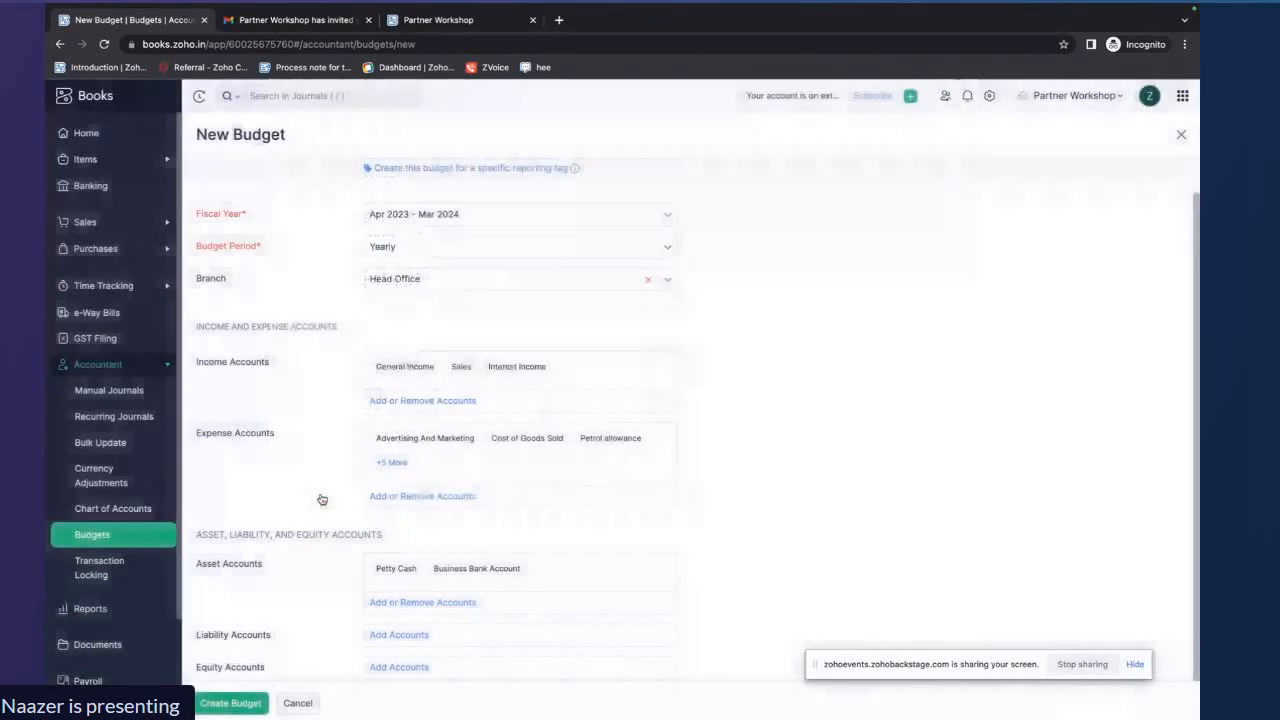
Add Employee Reimbursements and Wages Payable as the budget's liability accounts
scroll(400, 610, down, 1)
click(396, 598)
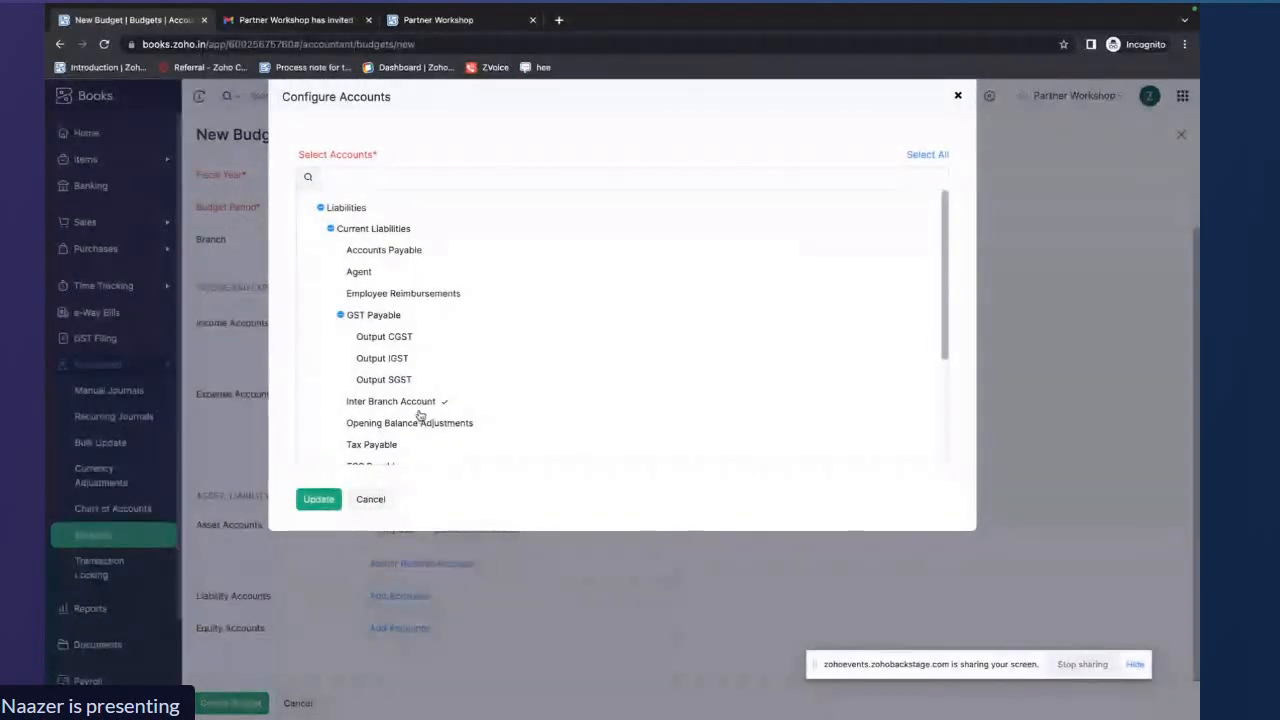
click(394, 293)
scroll(493, 313, down, 1)
scroll(493, 313, down, 4)
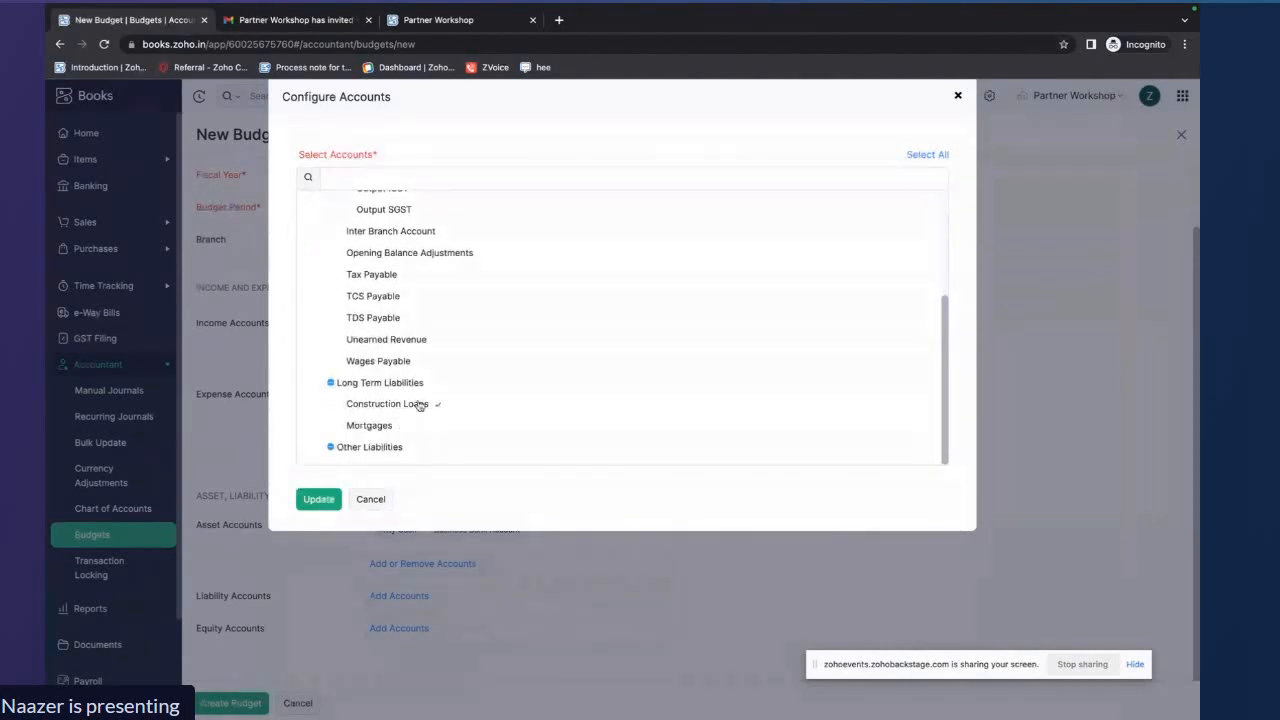
click(412, 366)
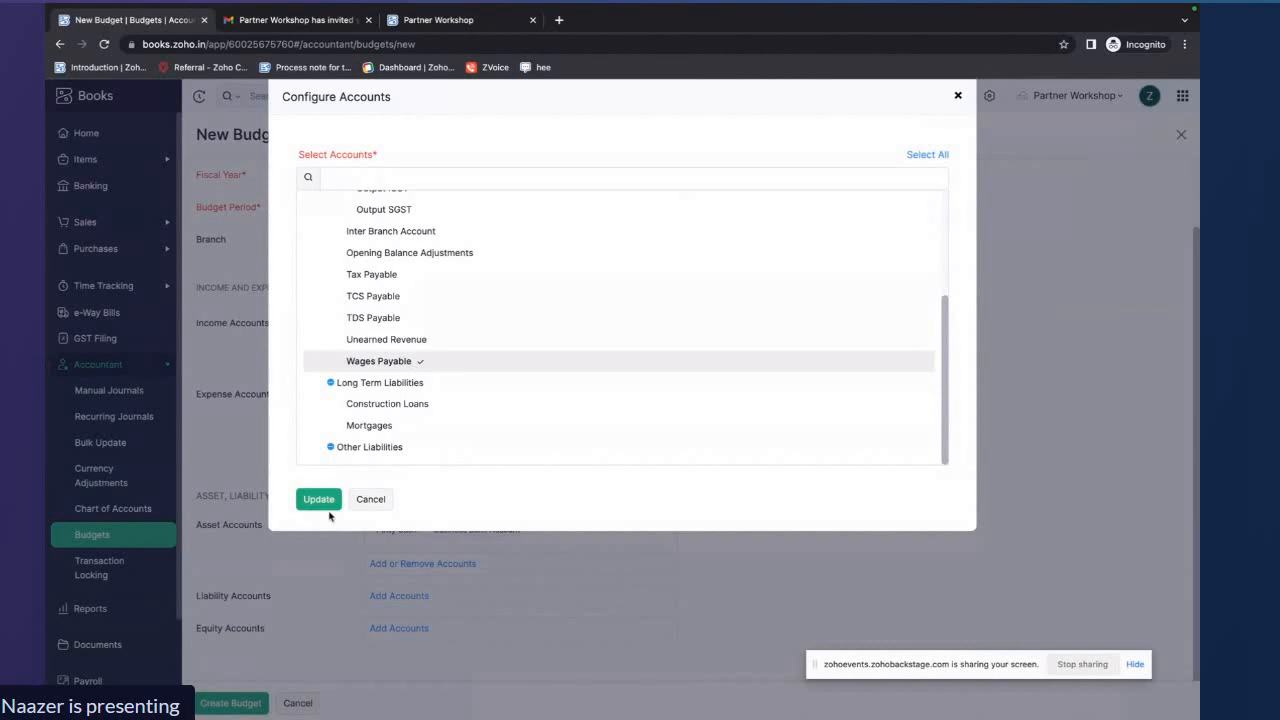
click(320, 500)
scroll(445, 598, down, 1)
click(403, 629)
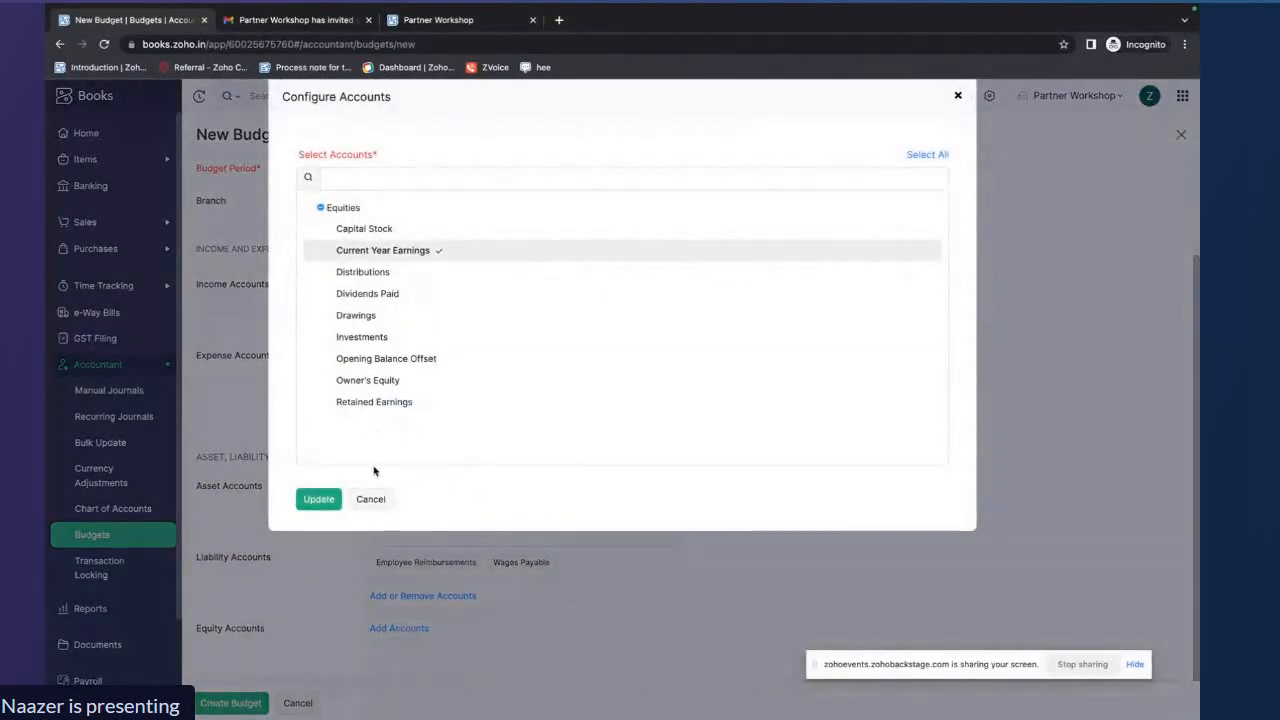
click(370, 499)
Create the Forecasting budget
scroll(509, 358, up, 2)
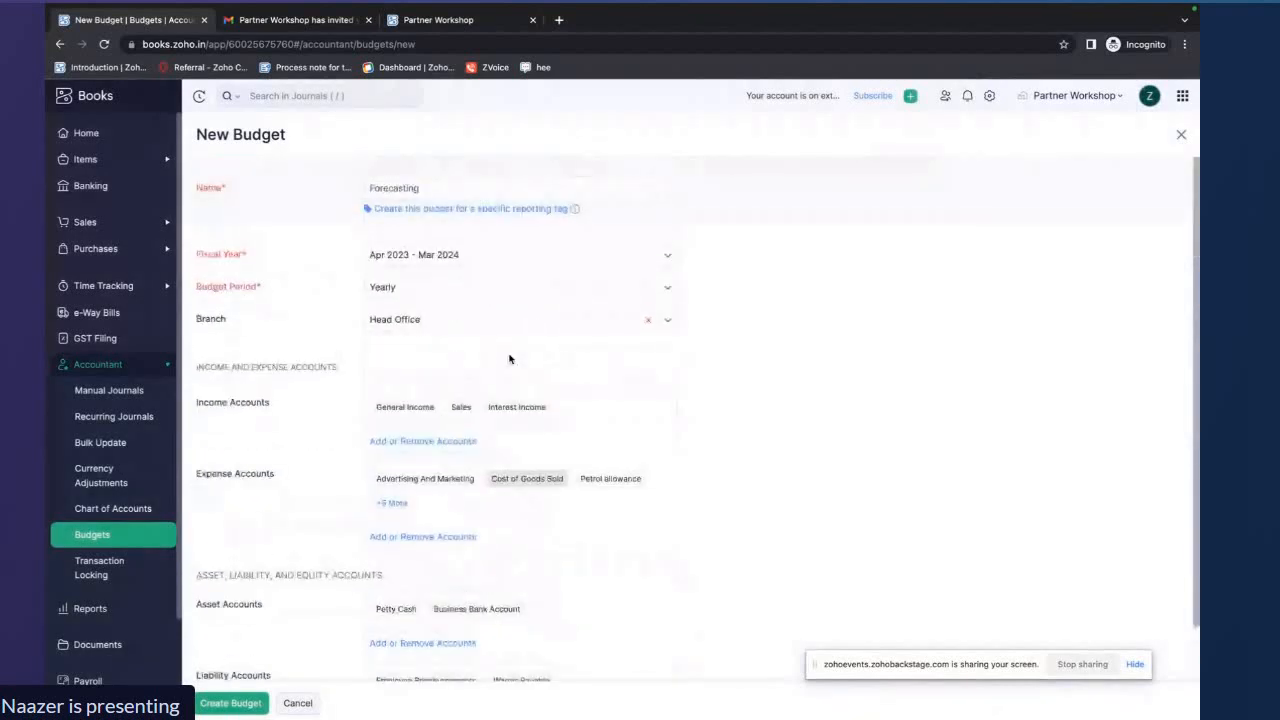
scroll(354, 626, down, 1)
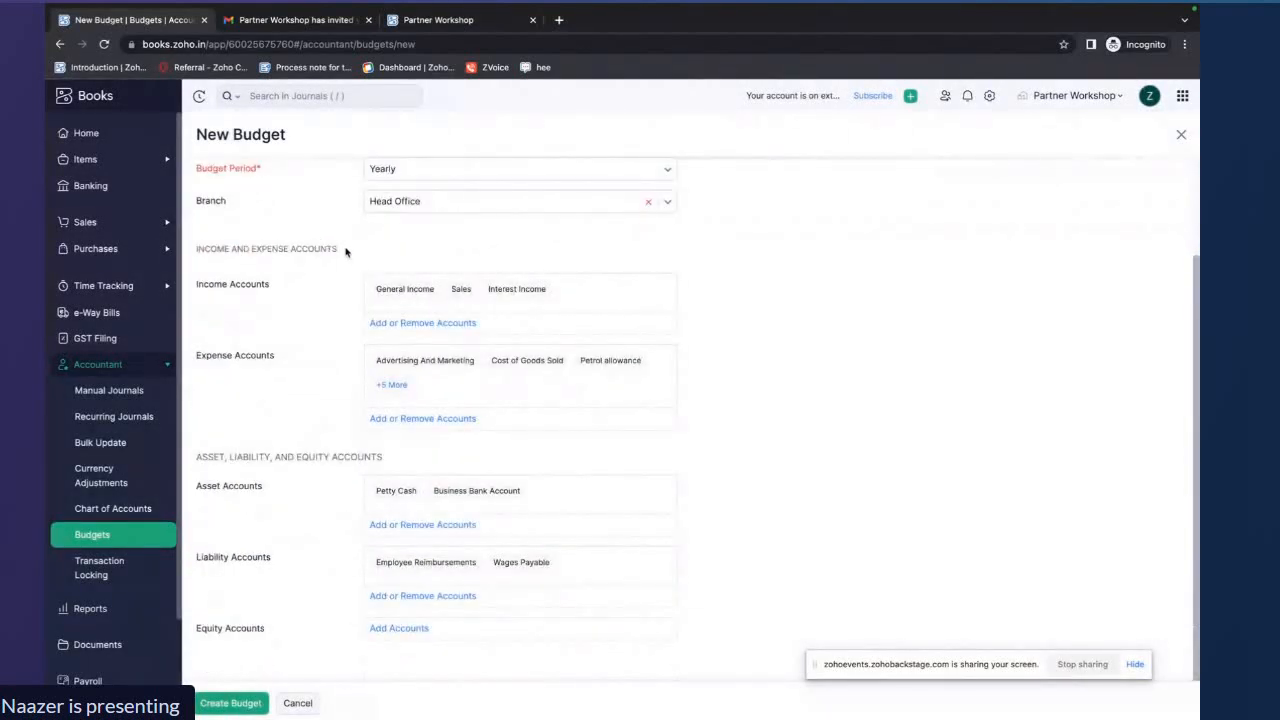
drag(345, 252, 196, 250)
click(386, 458)
drag(386, 460, 197, 468)
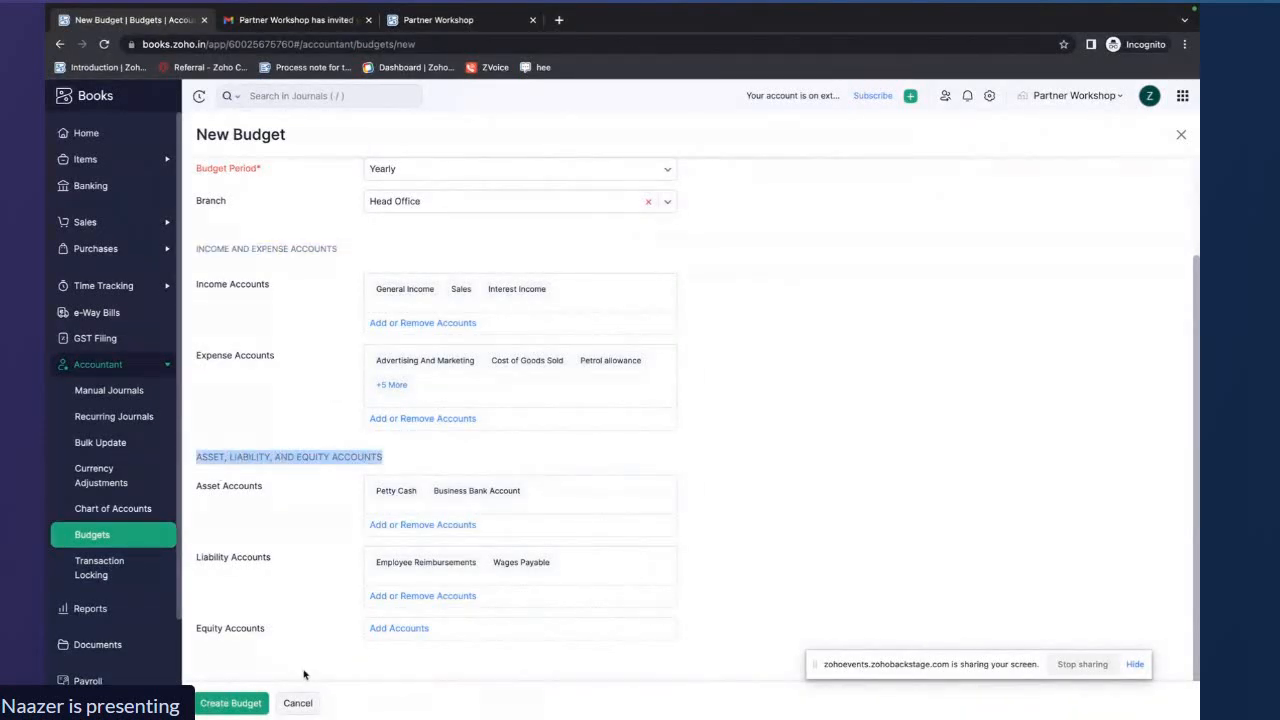
click(231, 703)
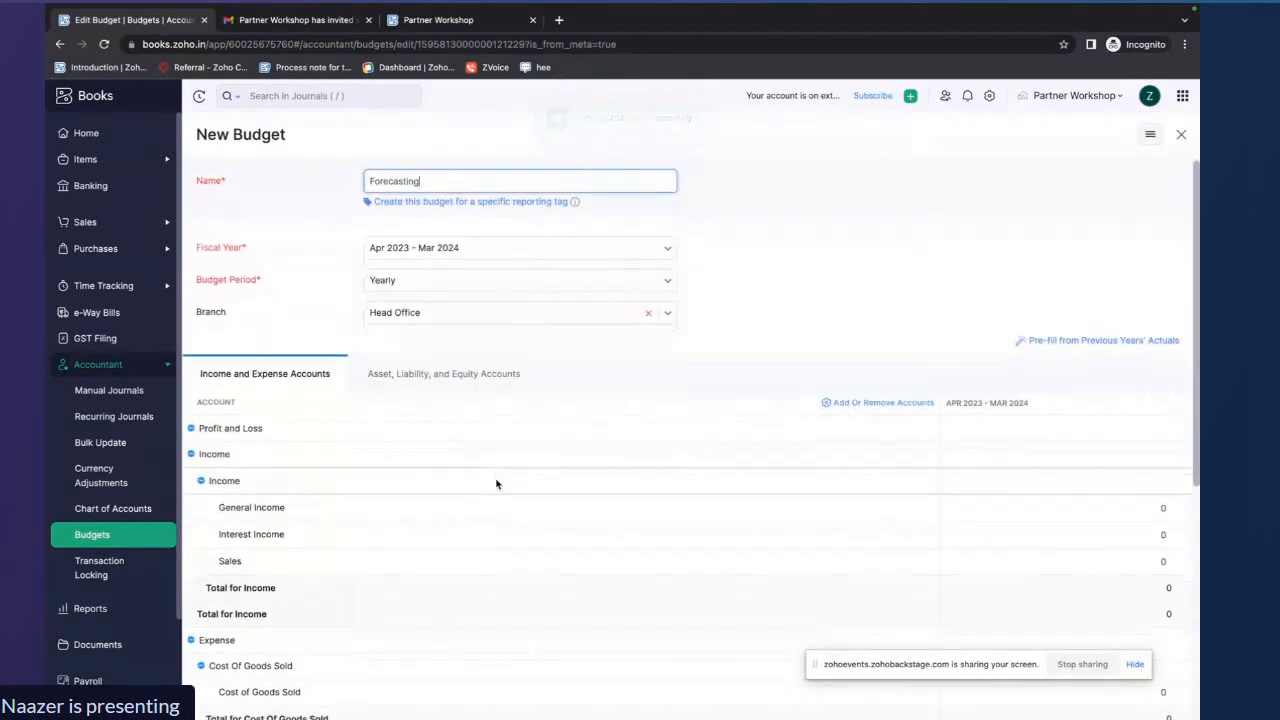
Review the Forecasting budget's income and expense account rows, then close it
scroll(500, 484, down, 2)
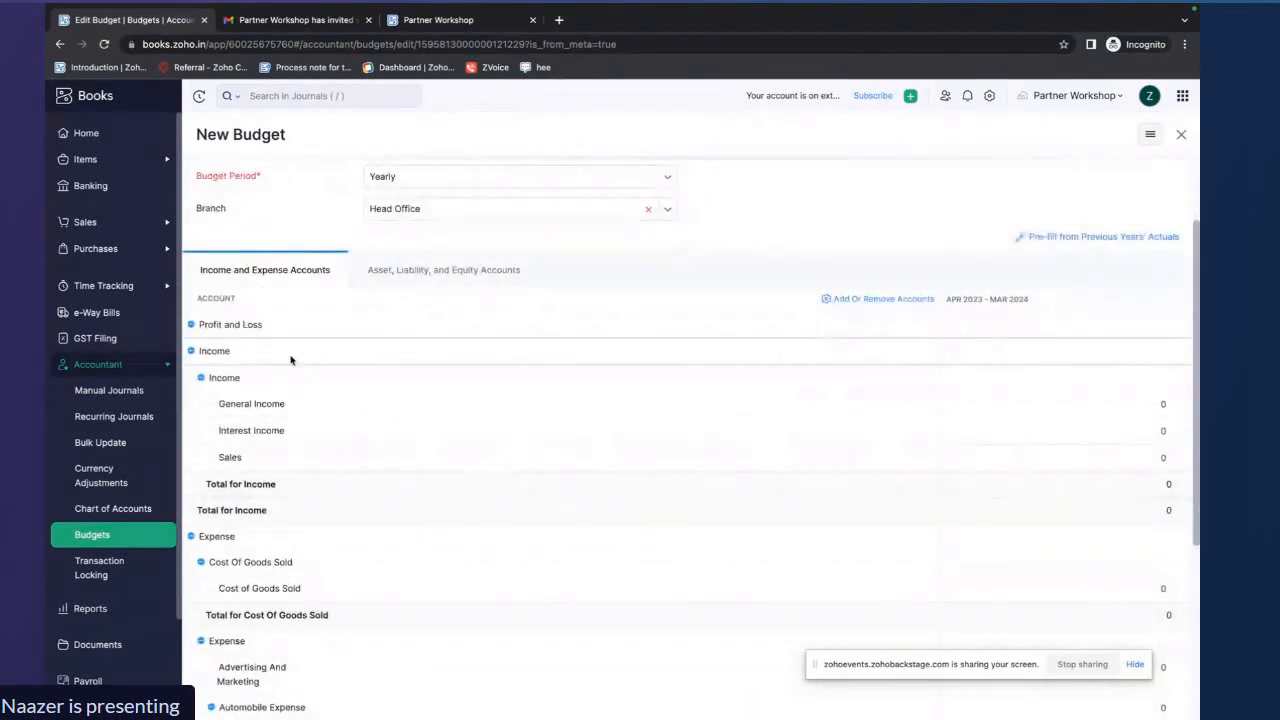
scroll(291, 360, down, 1)
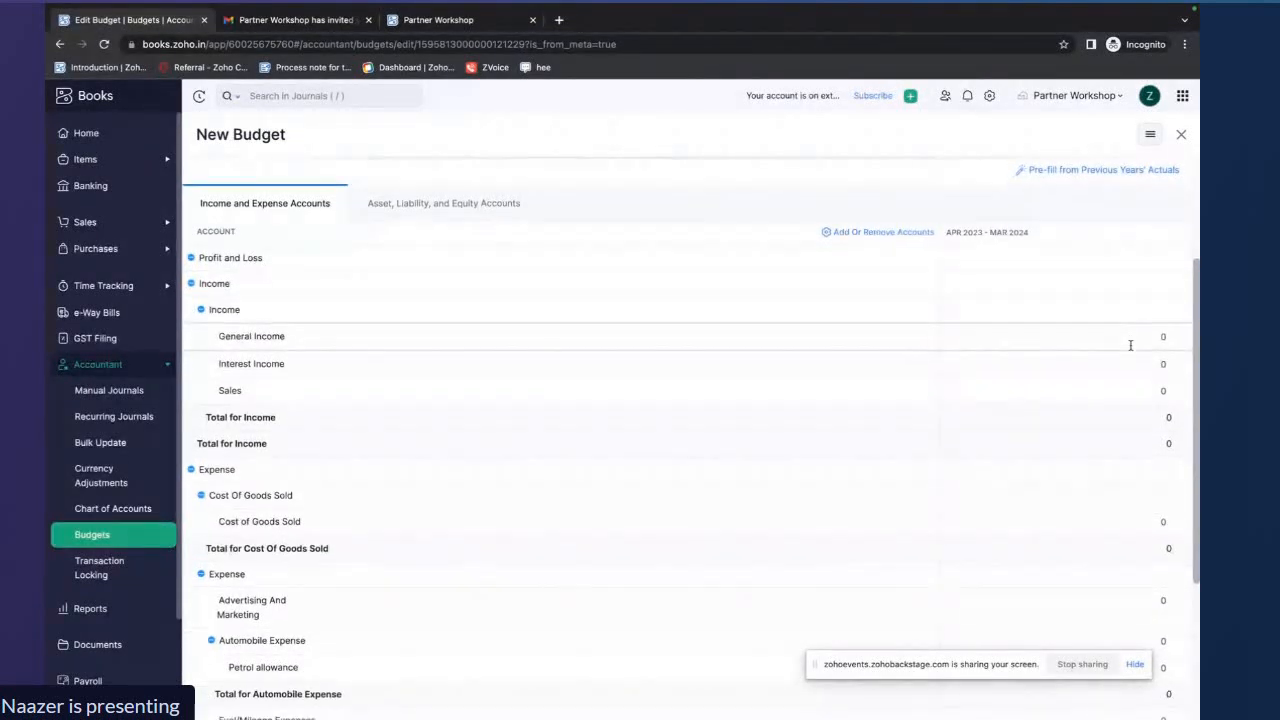
scroll(1130, 345, down, 1)
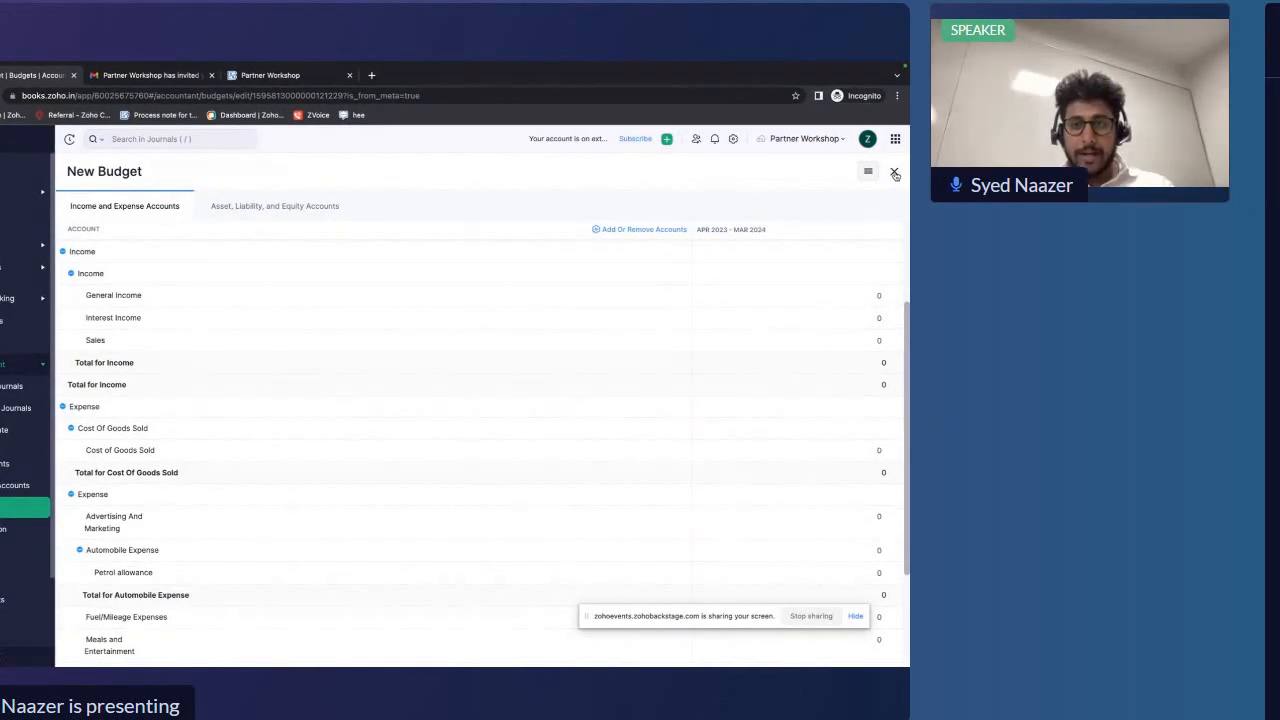
click(895, 174)
click(895, 173)
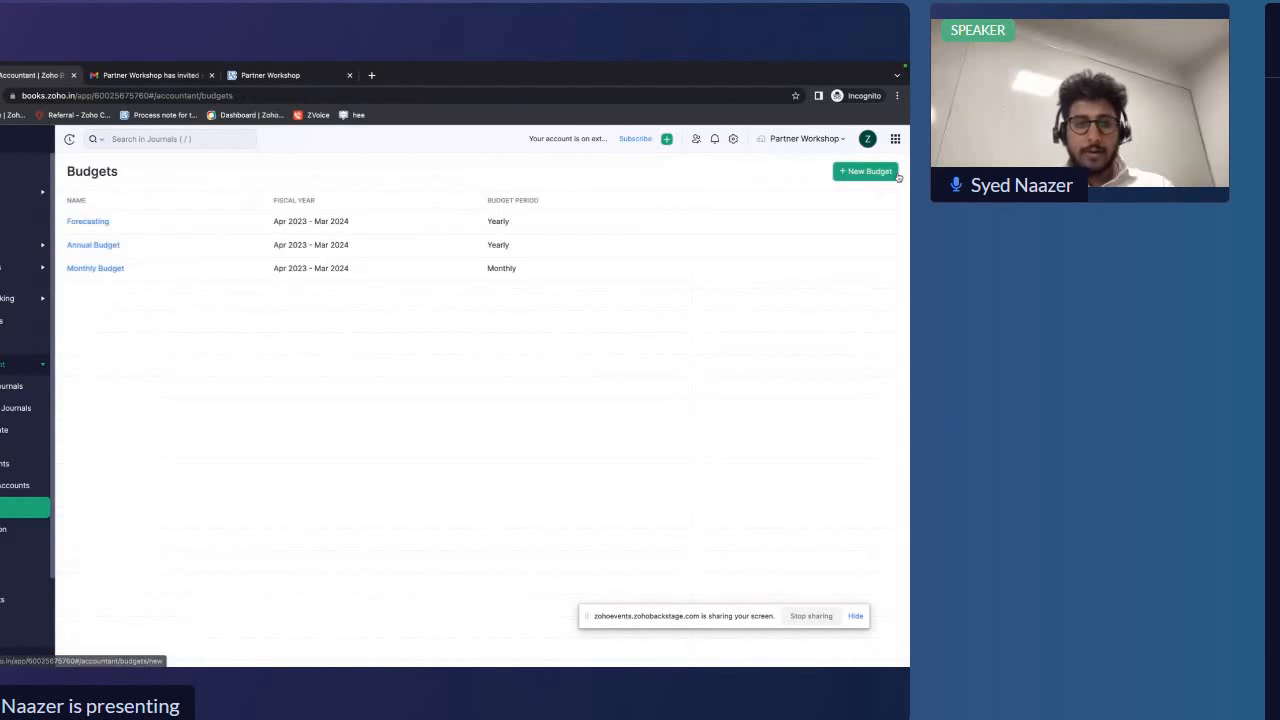
Open the Annual Budget and review its profit and loss accounts
click(97, 252)
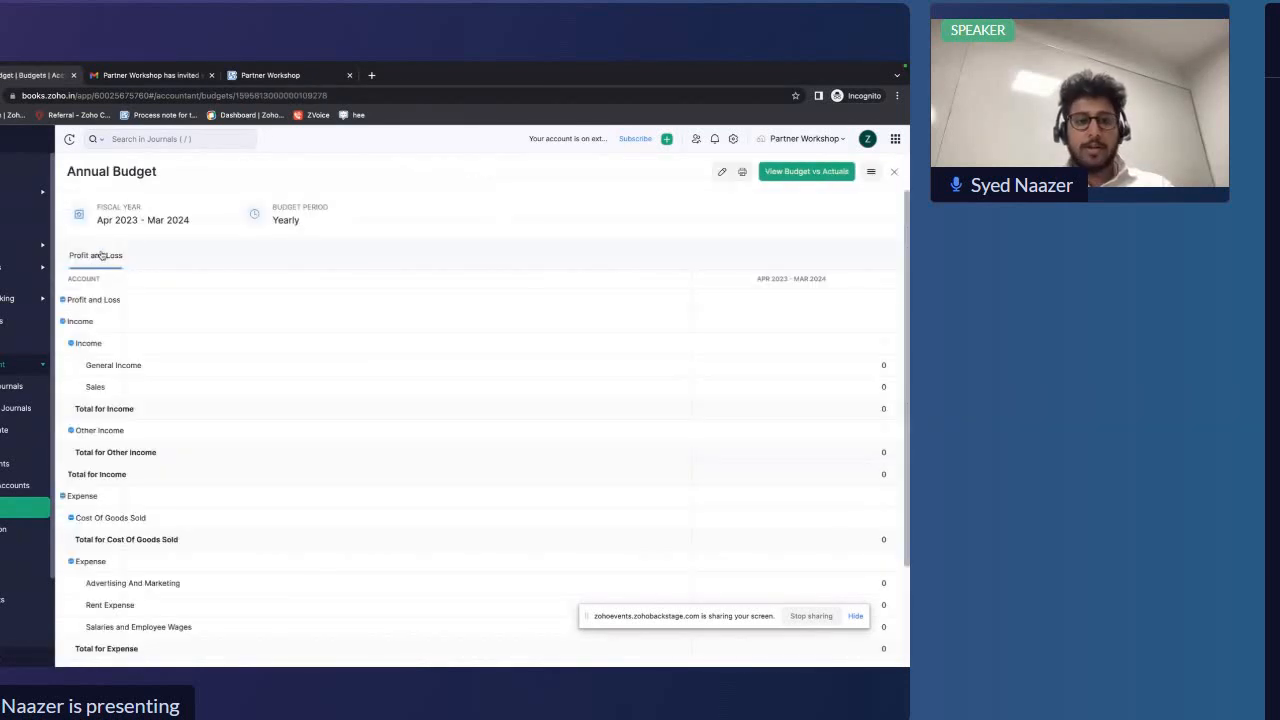
scroll(334, 343, down, 3)
scroll(334, 343, up, 3)
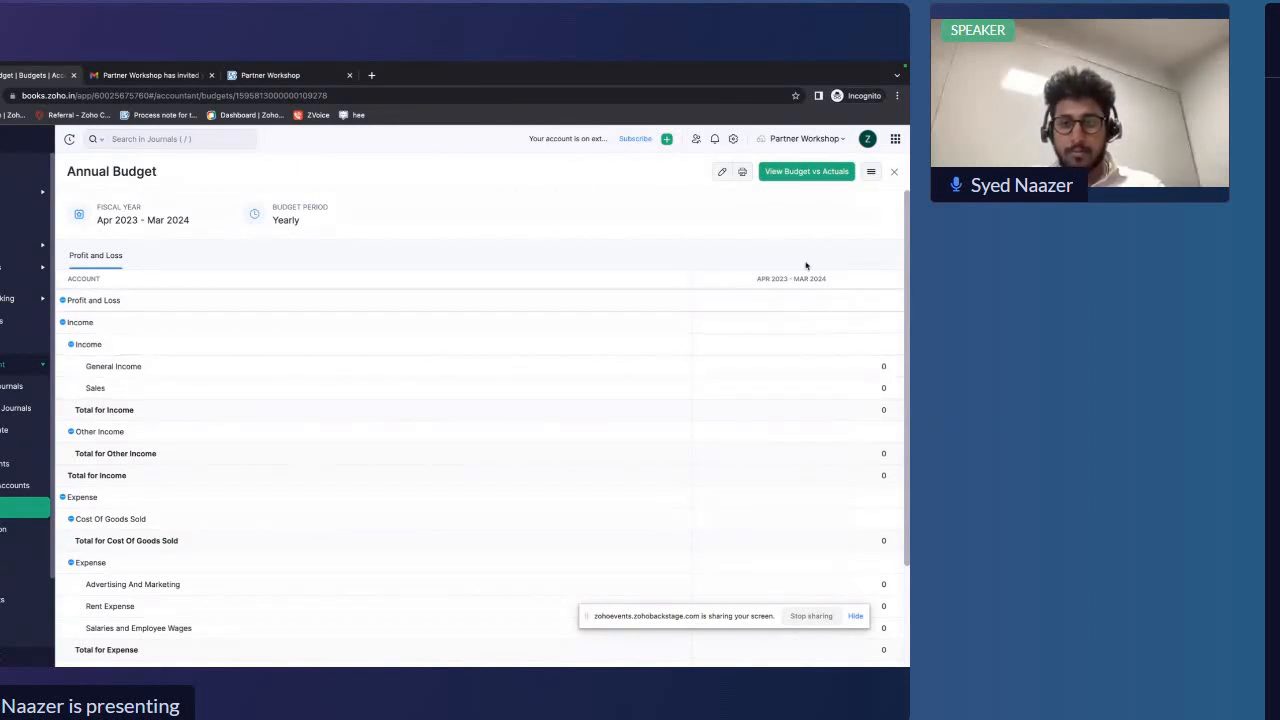
Edit the Annual Budget, setting General Income to 5000 and Sales to 1200000
click(721, 171)
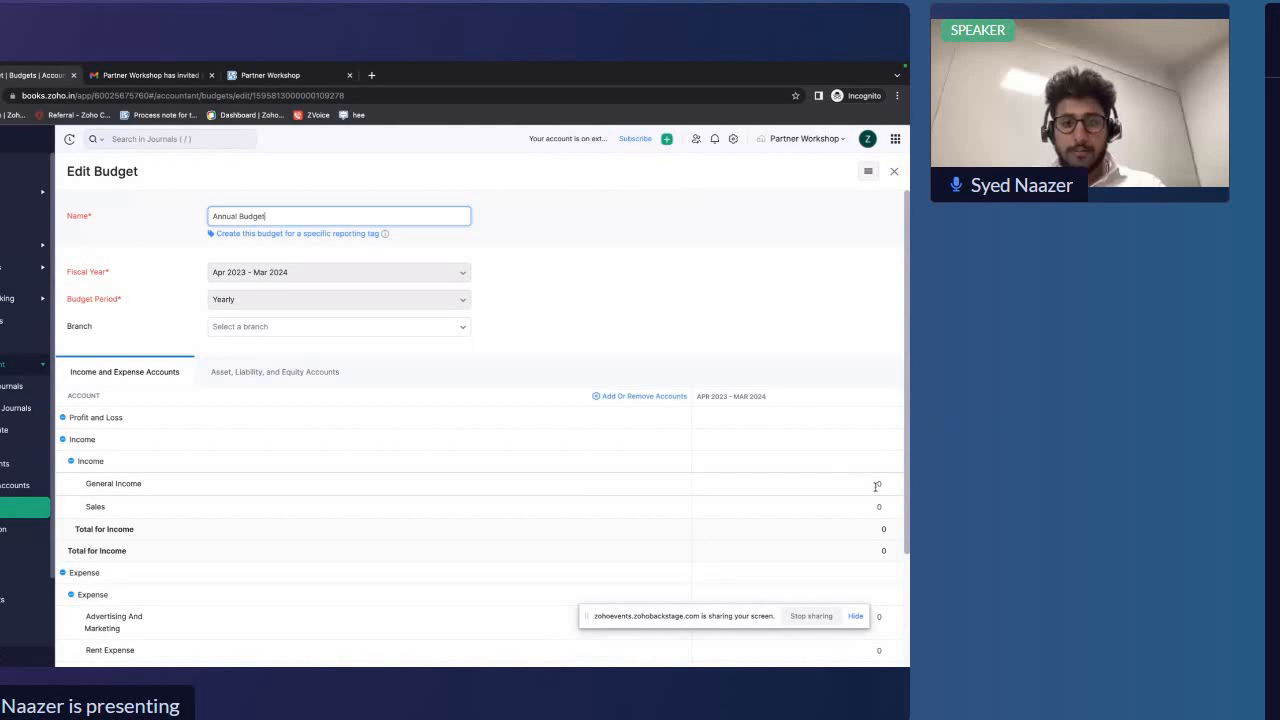
scroll(876, 486, down, 2)
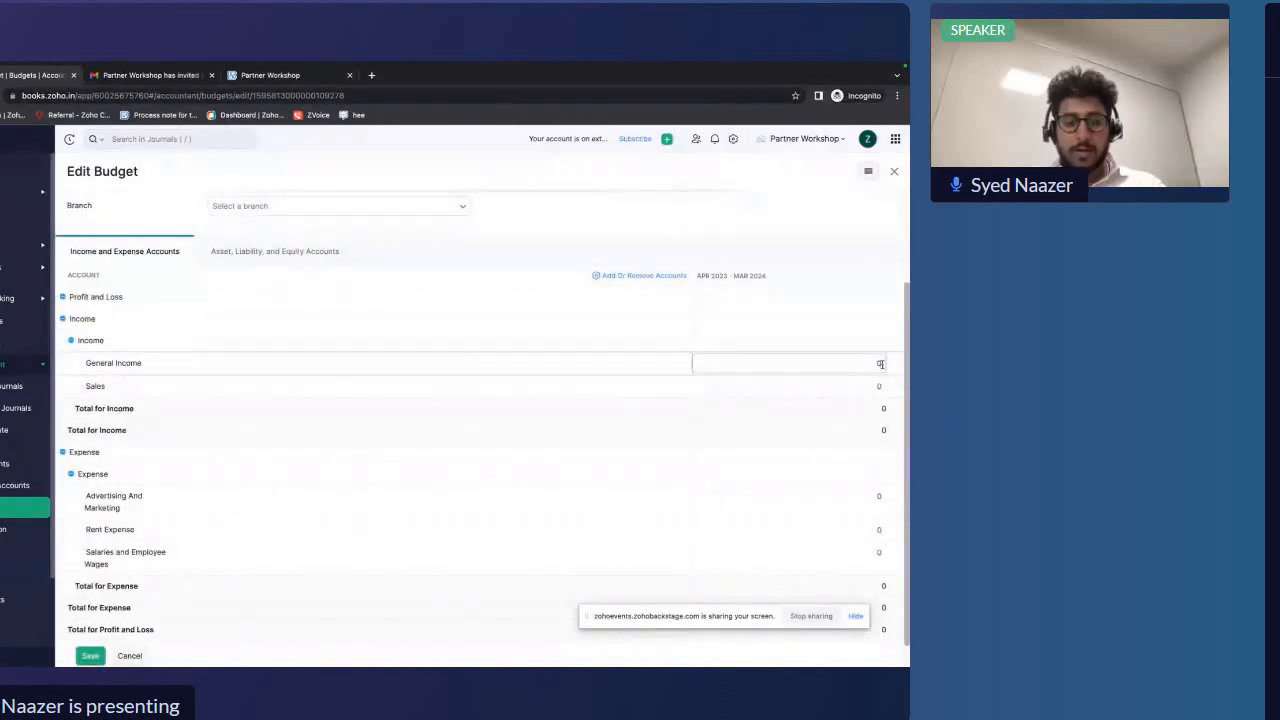
text(100)
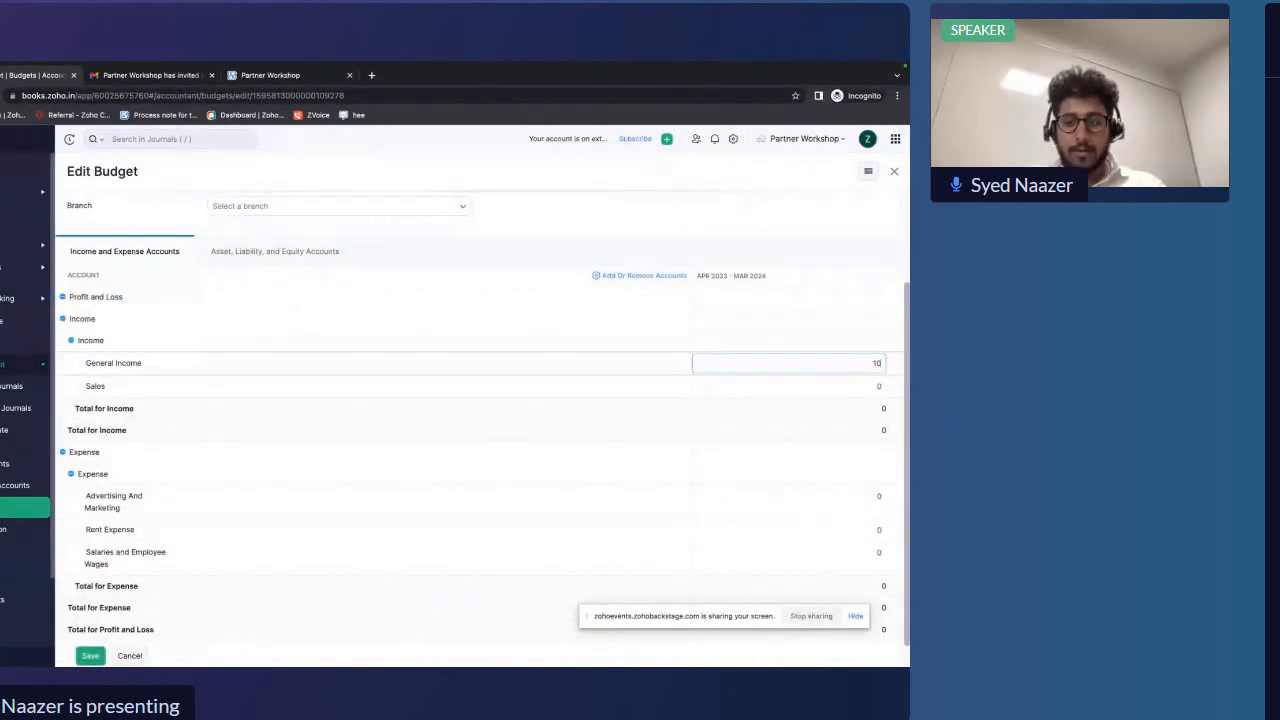
click(880, 386)
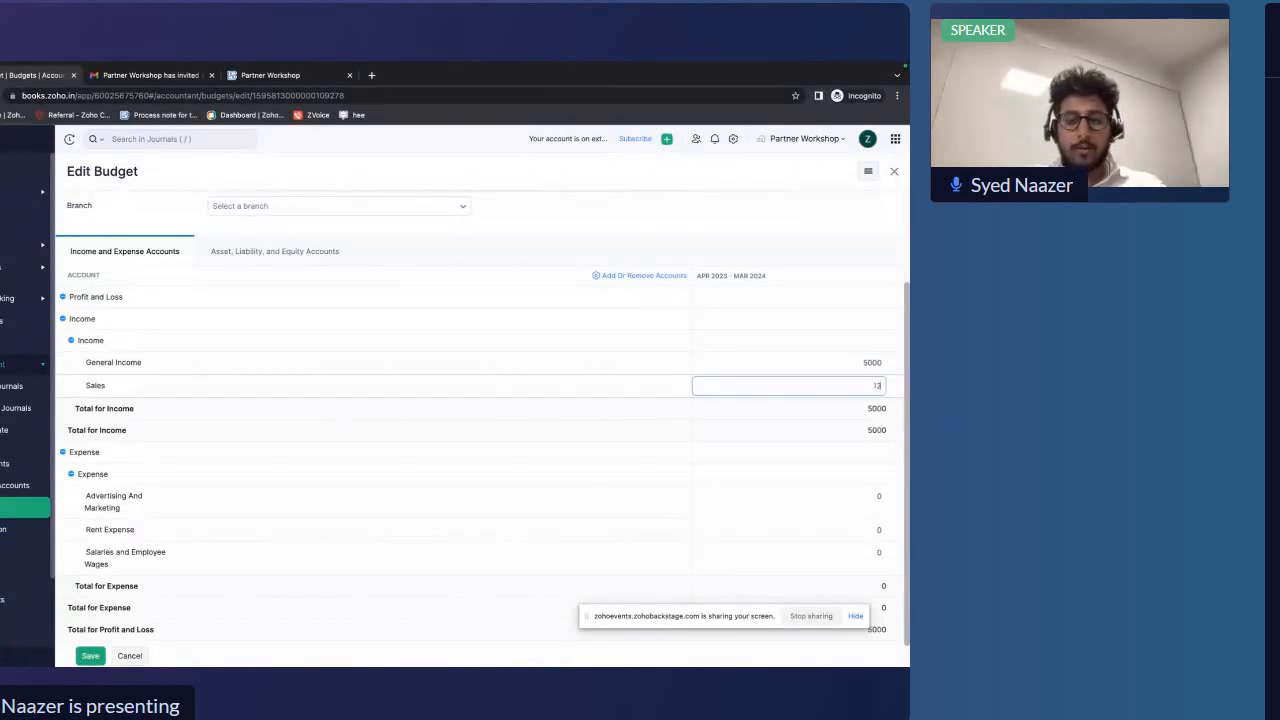
text(1200000)
Set the Advertising And Marketing and Rent Expense budget amounts to 250000 each
click(880, 410)
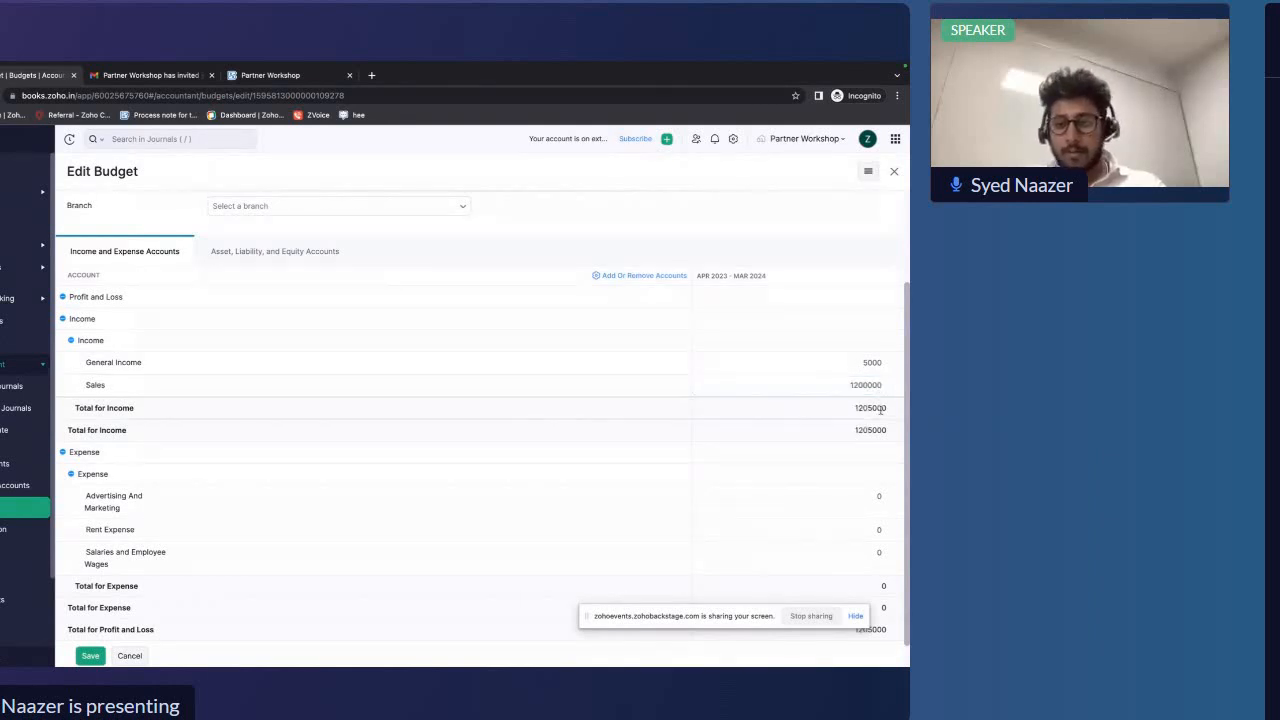
scroll(840, 459, down, 1)
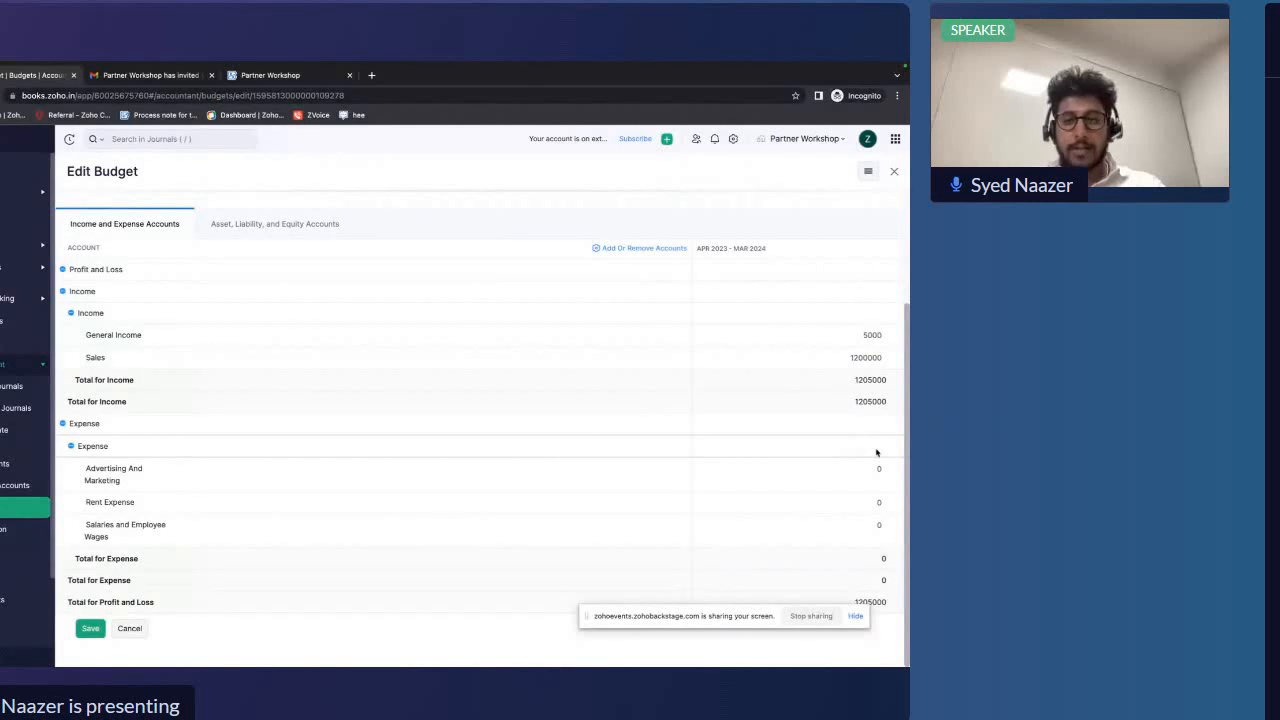
click(880, 468)
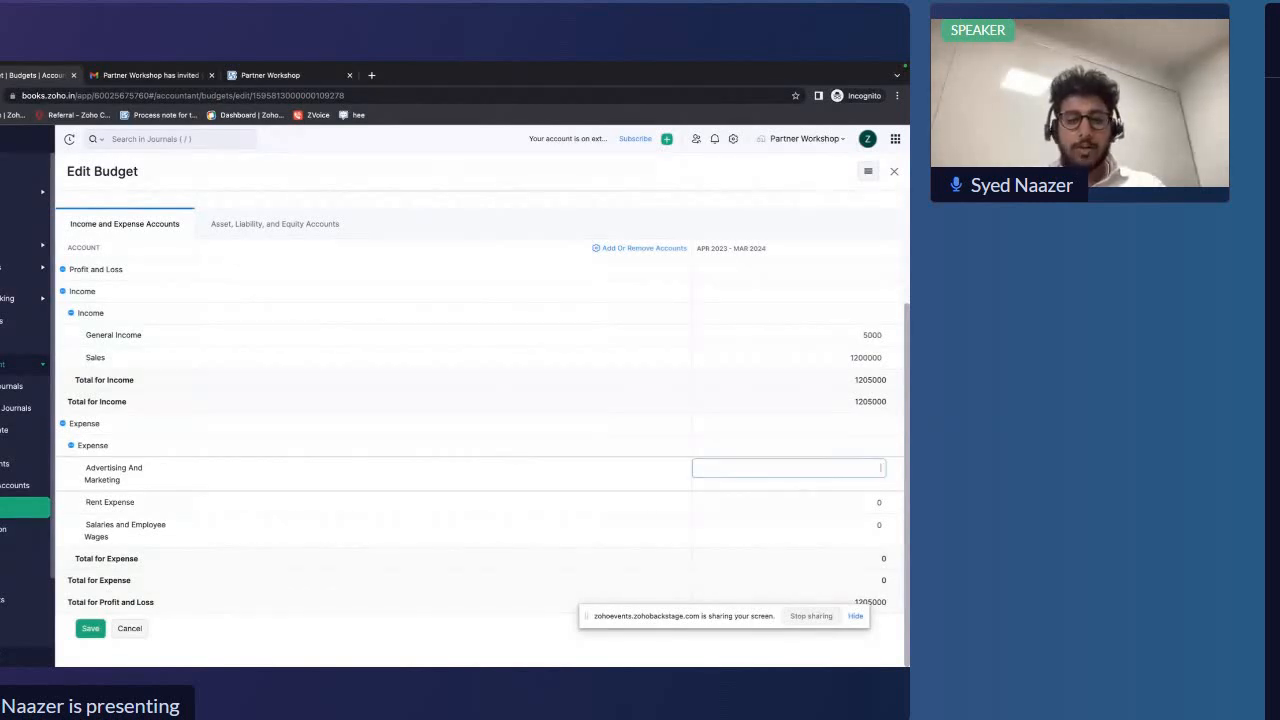
text(2)
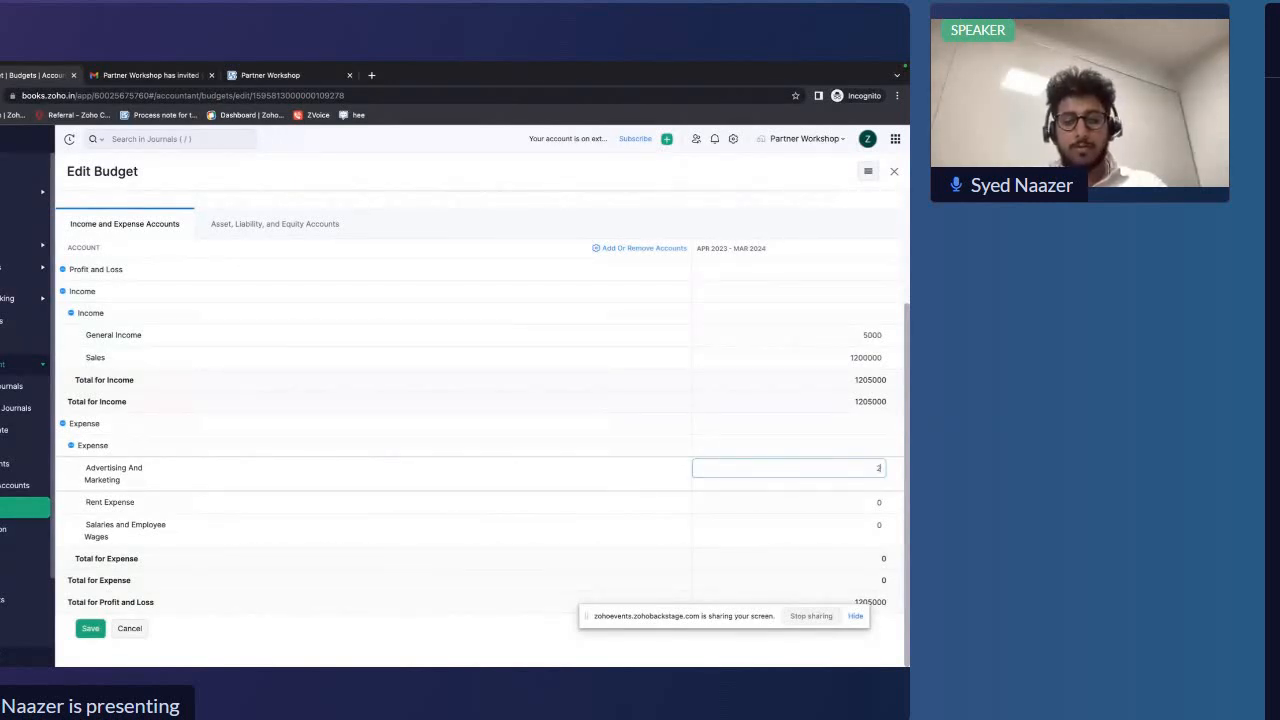
text(50000)
click(875, 500)
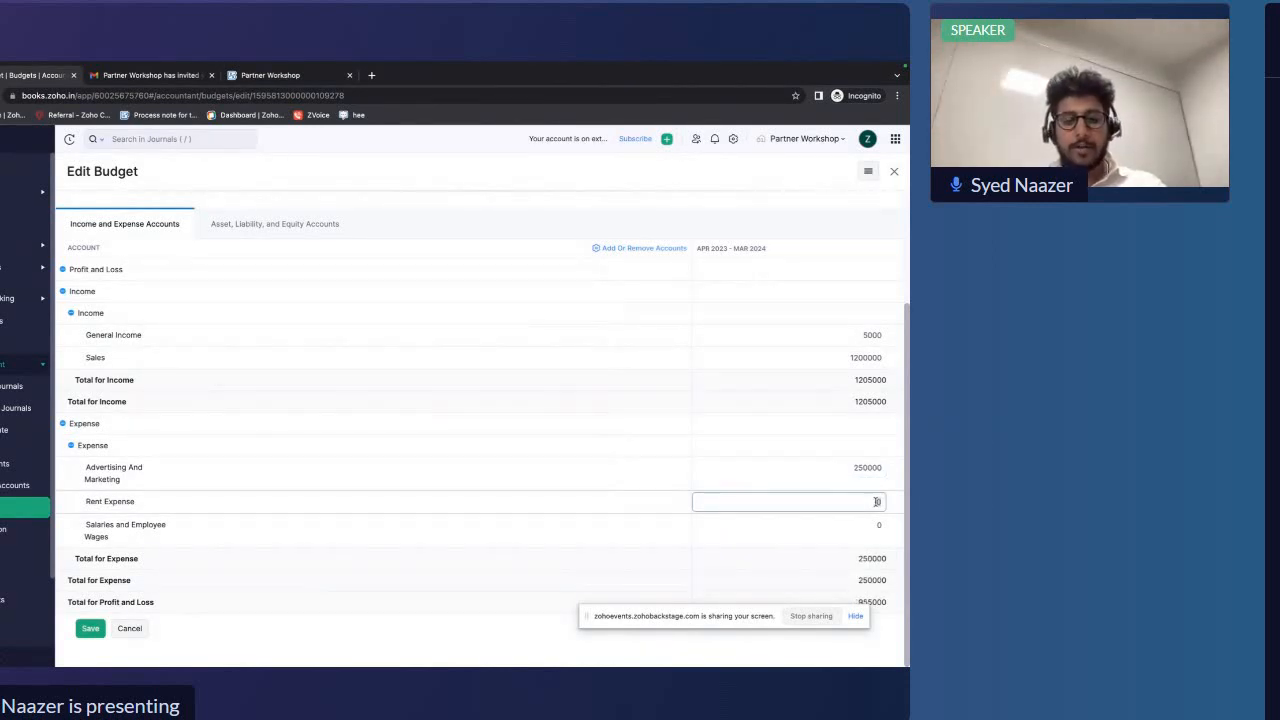
text(250000)
Set the Salaries and Employee Wages budget amount to 250000
click(842, 528)
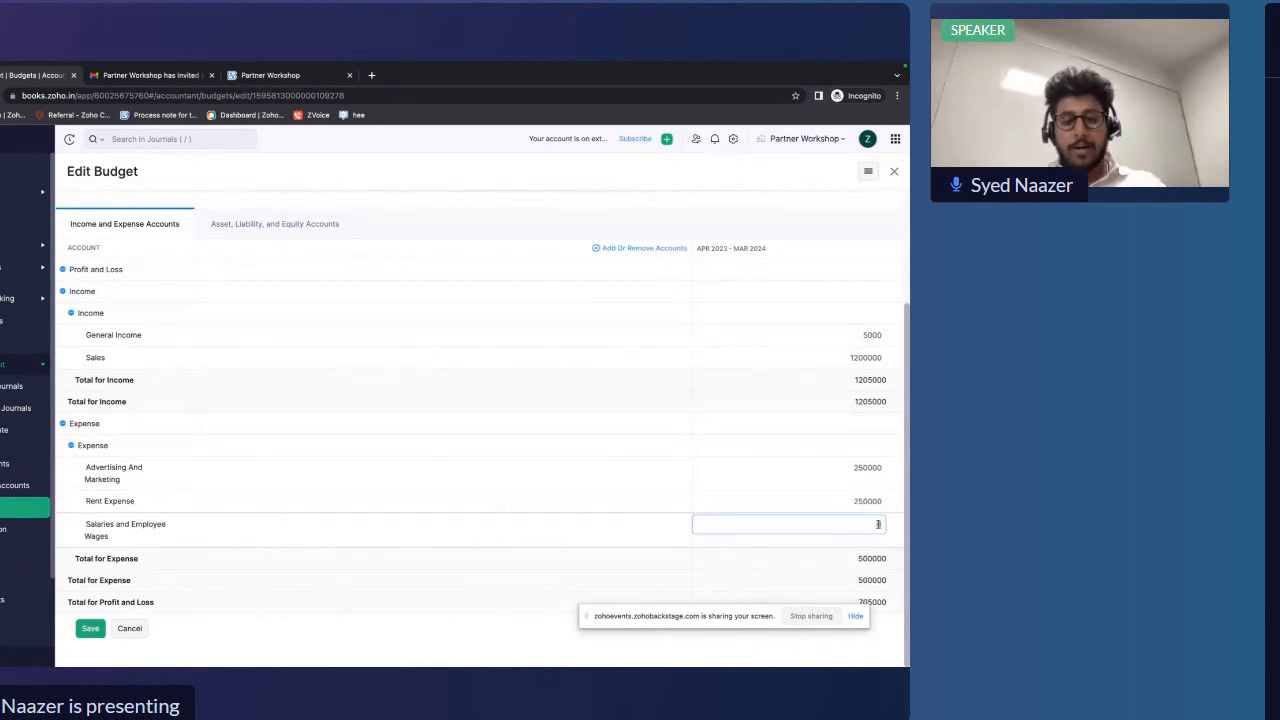
text(250000)
click(829, 551)
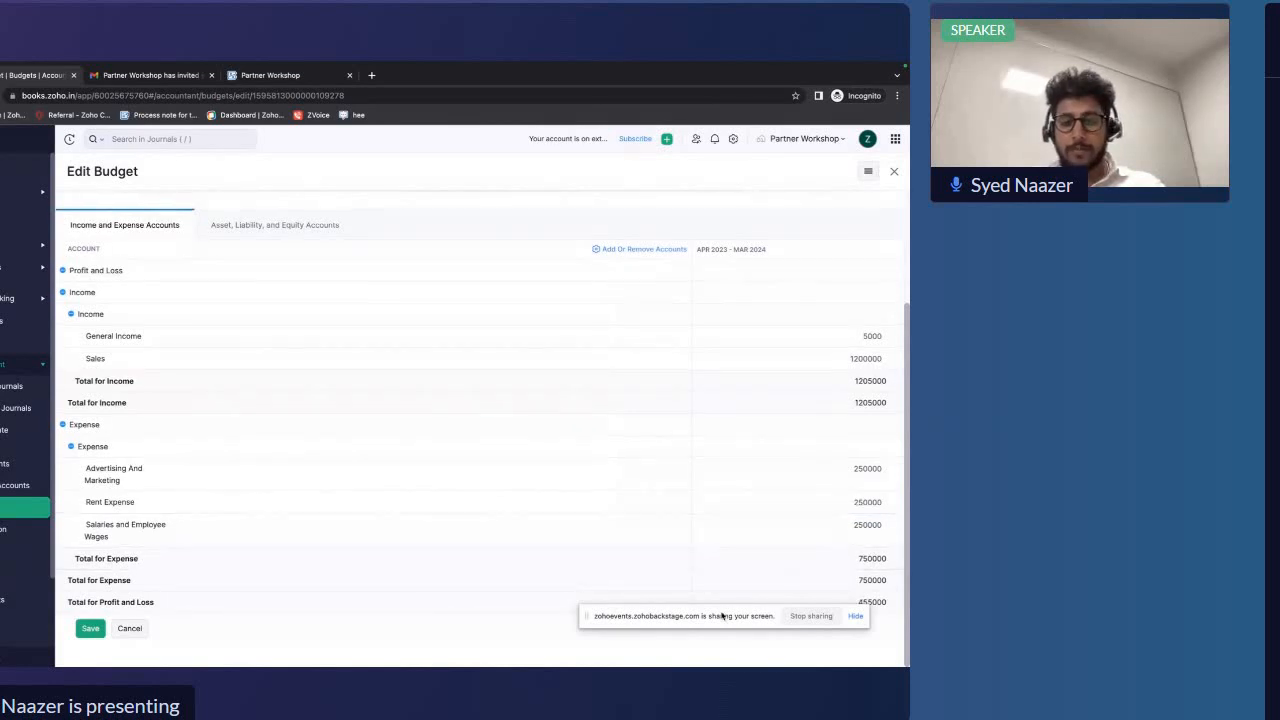
drag(715, 618, 716, 537)
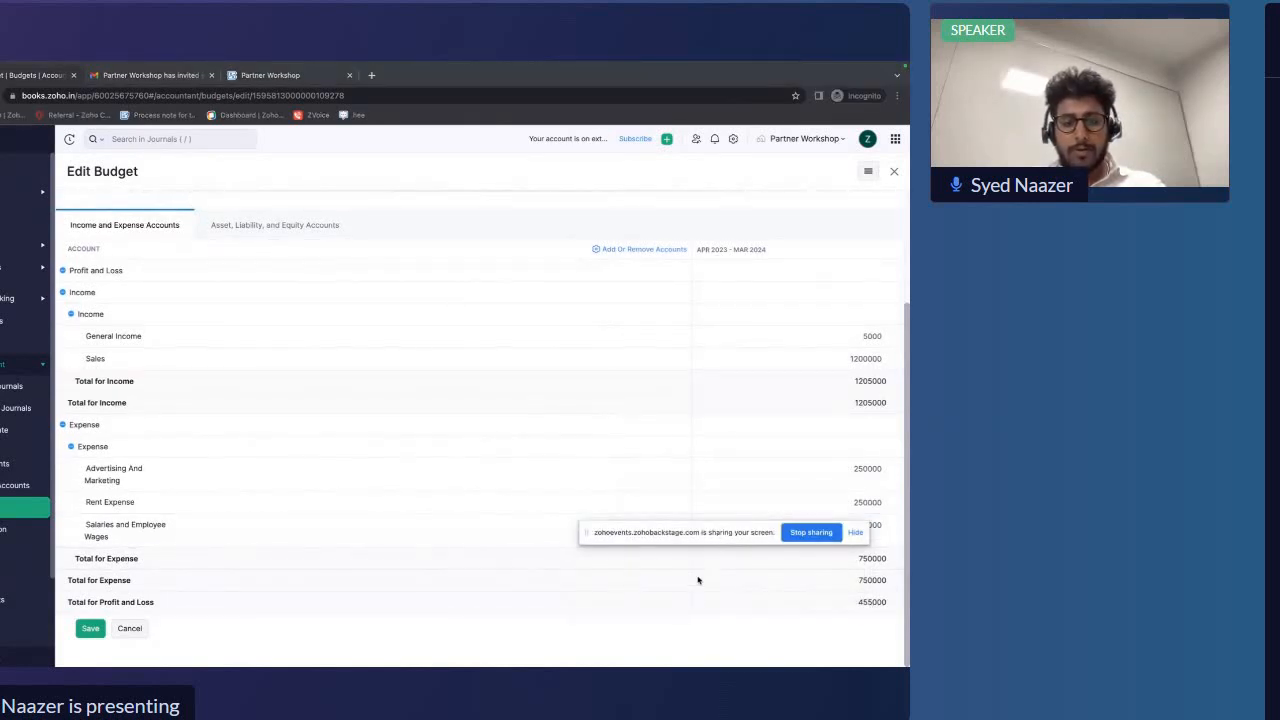
drag(637, 539, 638, 651)
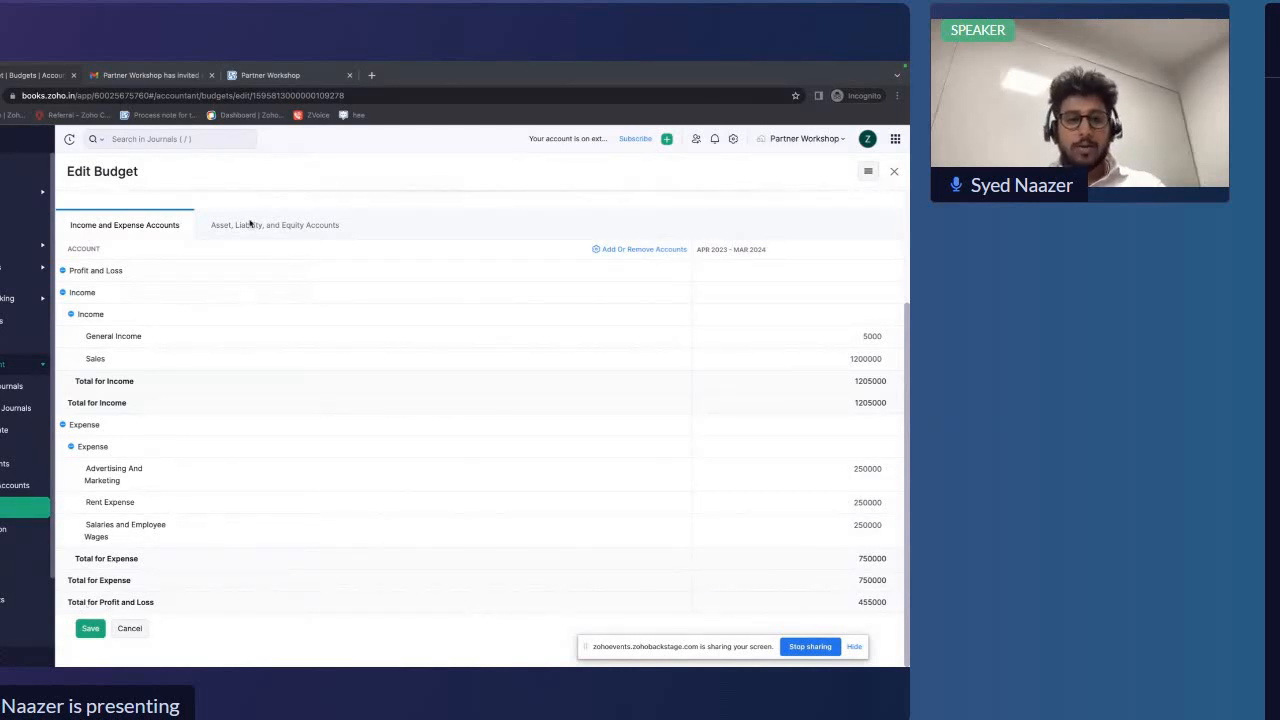
scroll(249, 254, up, 3)
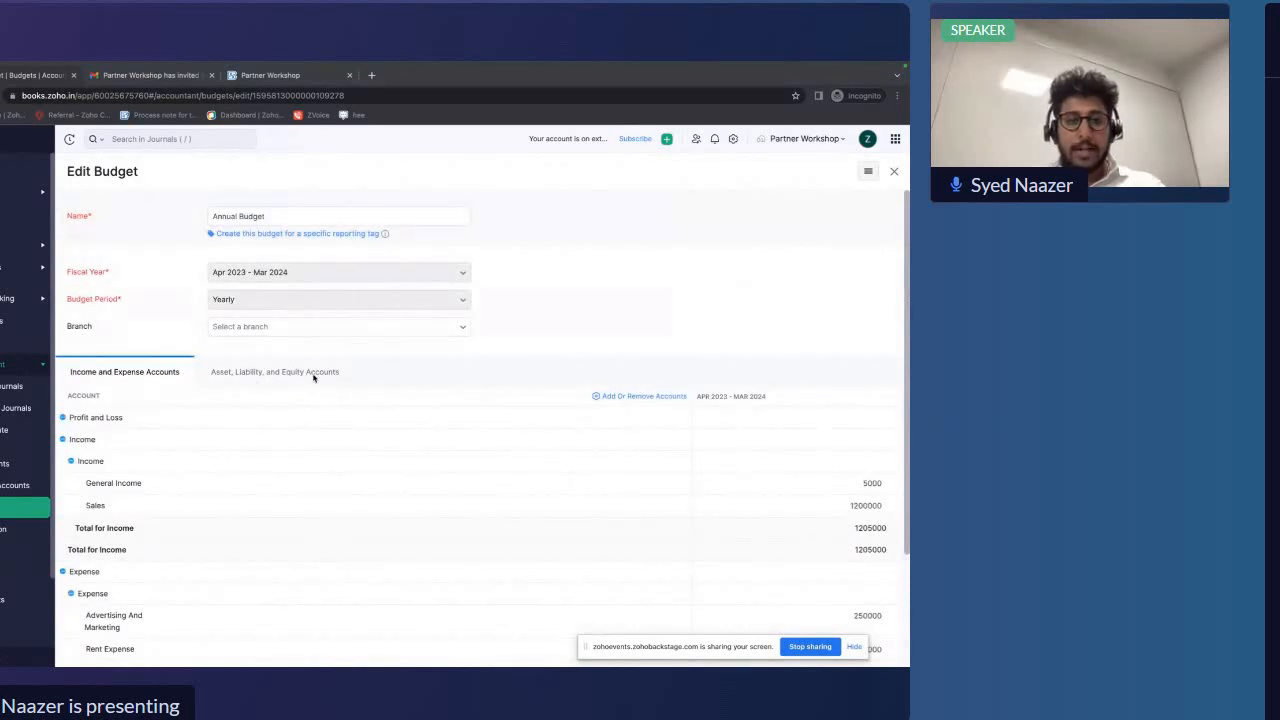
Save the edited Annual Budget
scroll(240, 370, down, 2)
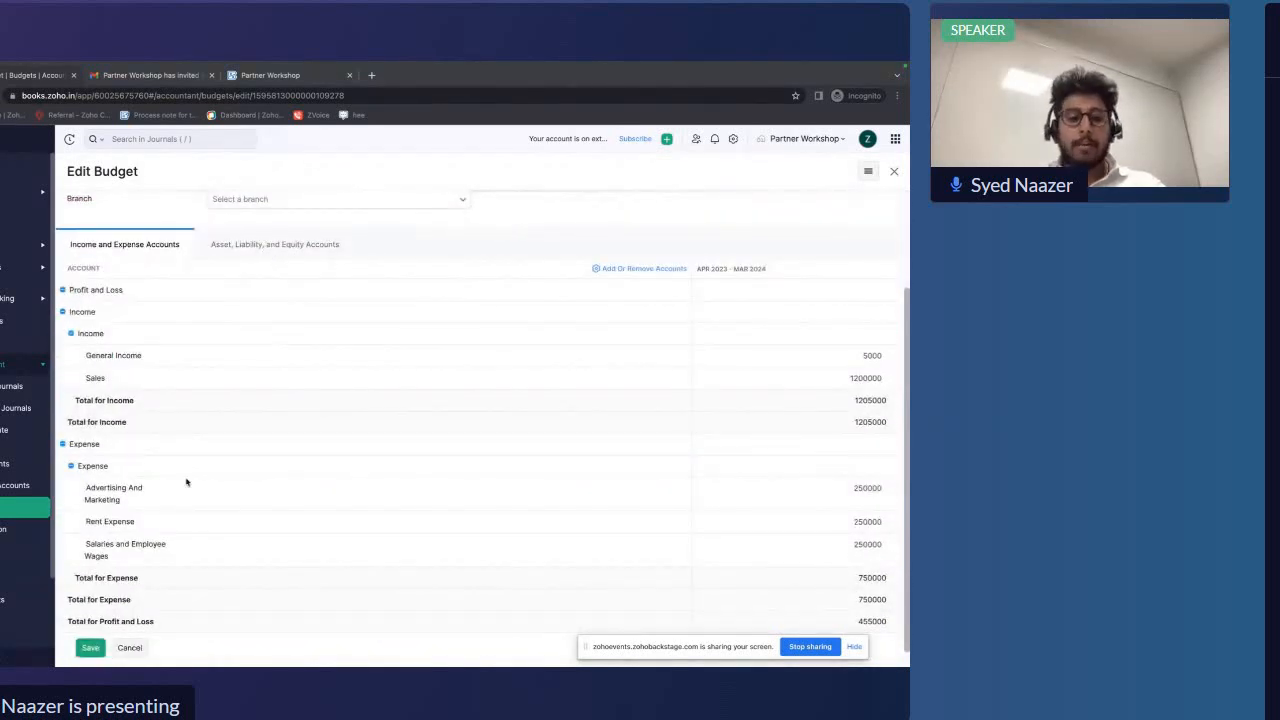
click(88, 649)
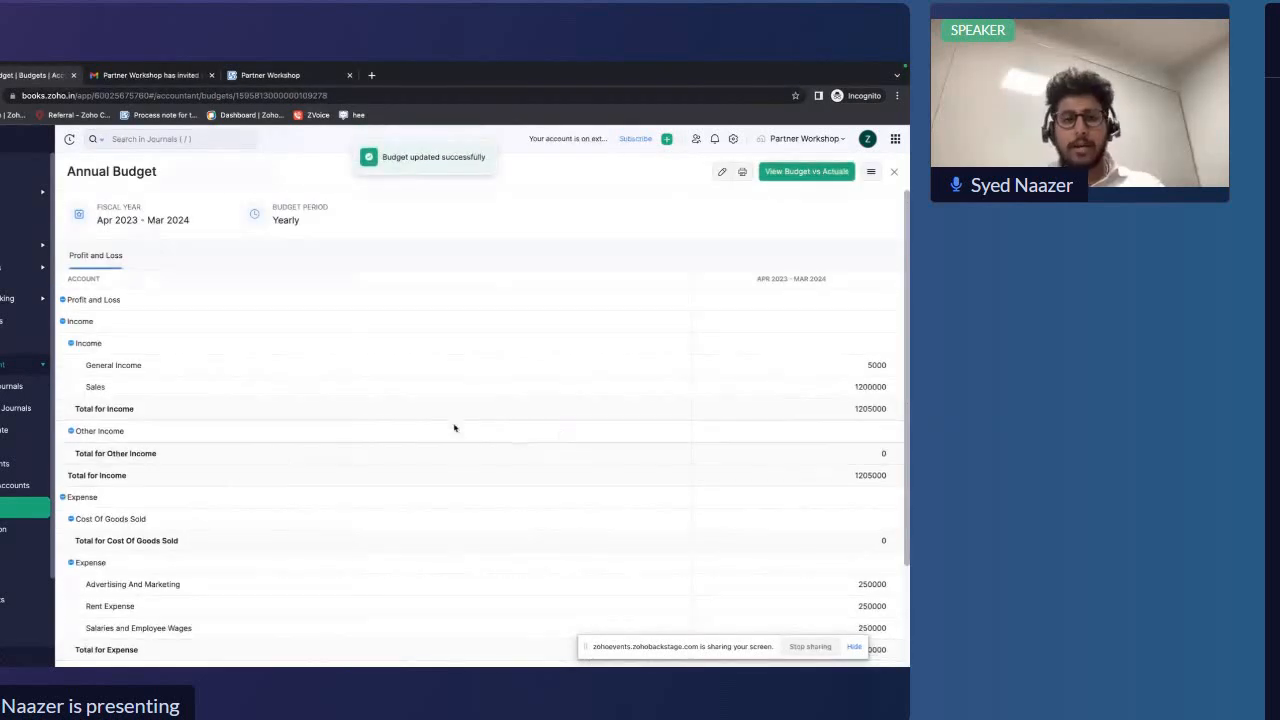
scroll(393, 583, down, 3)
scroll(394, 583, up, 3)
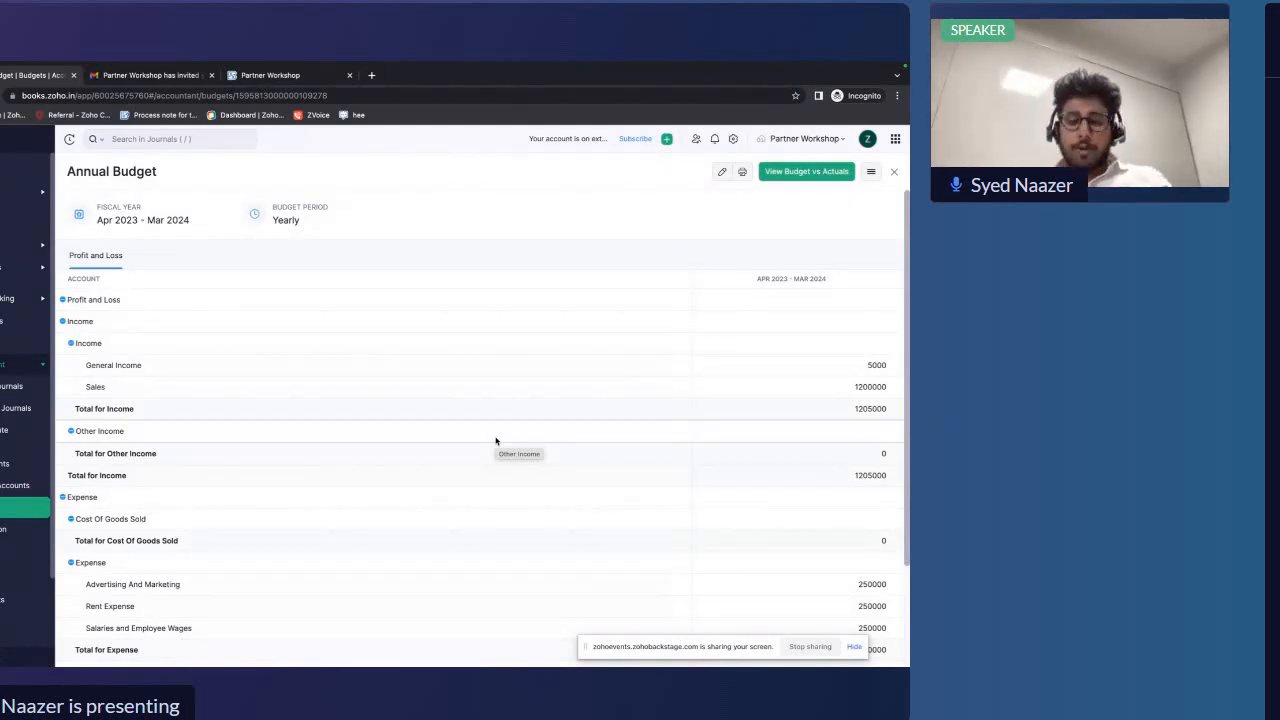
Open the Budget vs Actuals report for the Annual Budget and compare the Sales budget, actual and over-budget figures
click(785, 172)
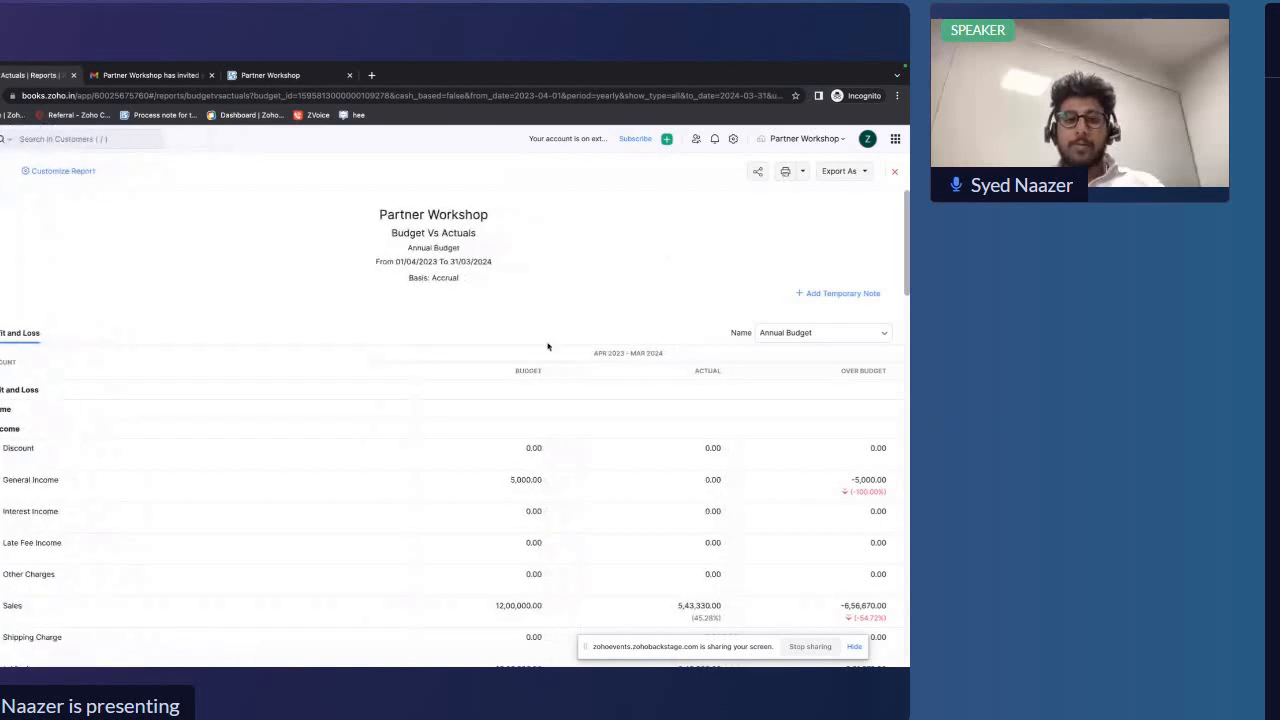
scroll(547, 346, down, 1)
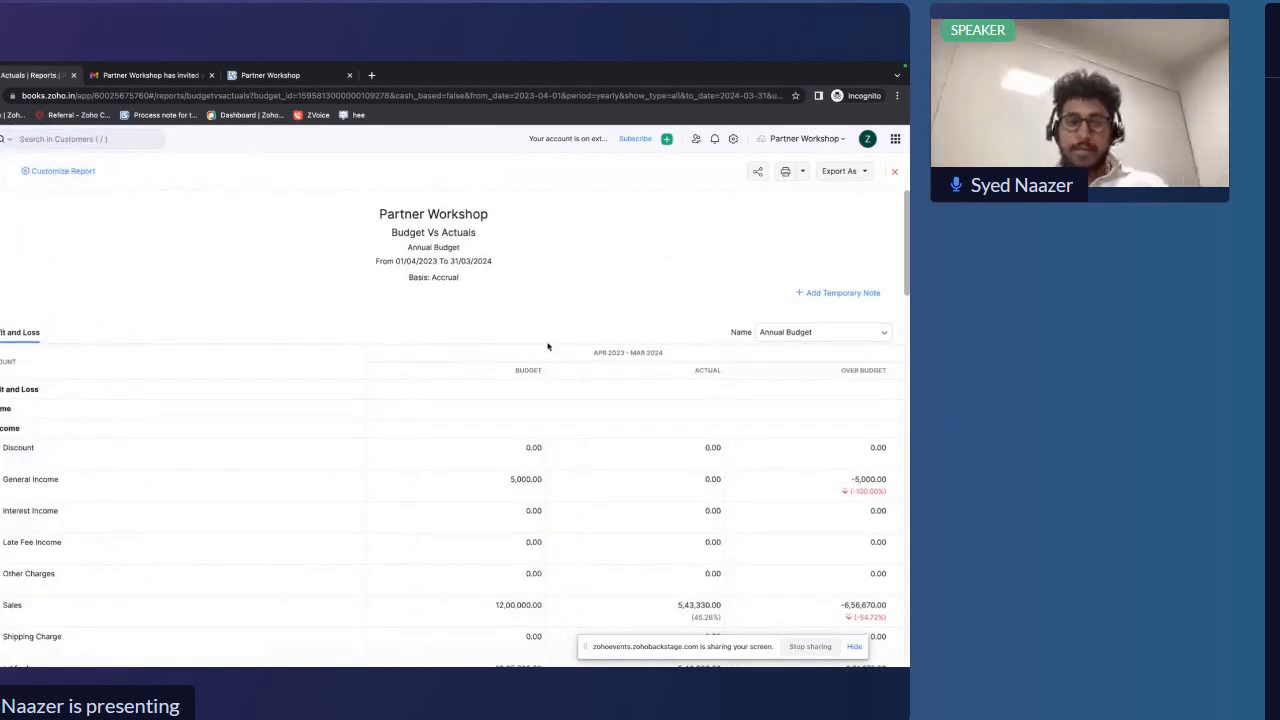
scroll(547, 346, down, 3)
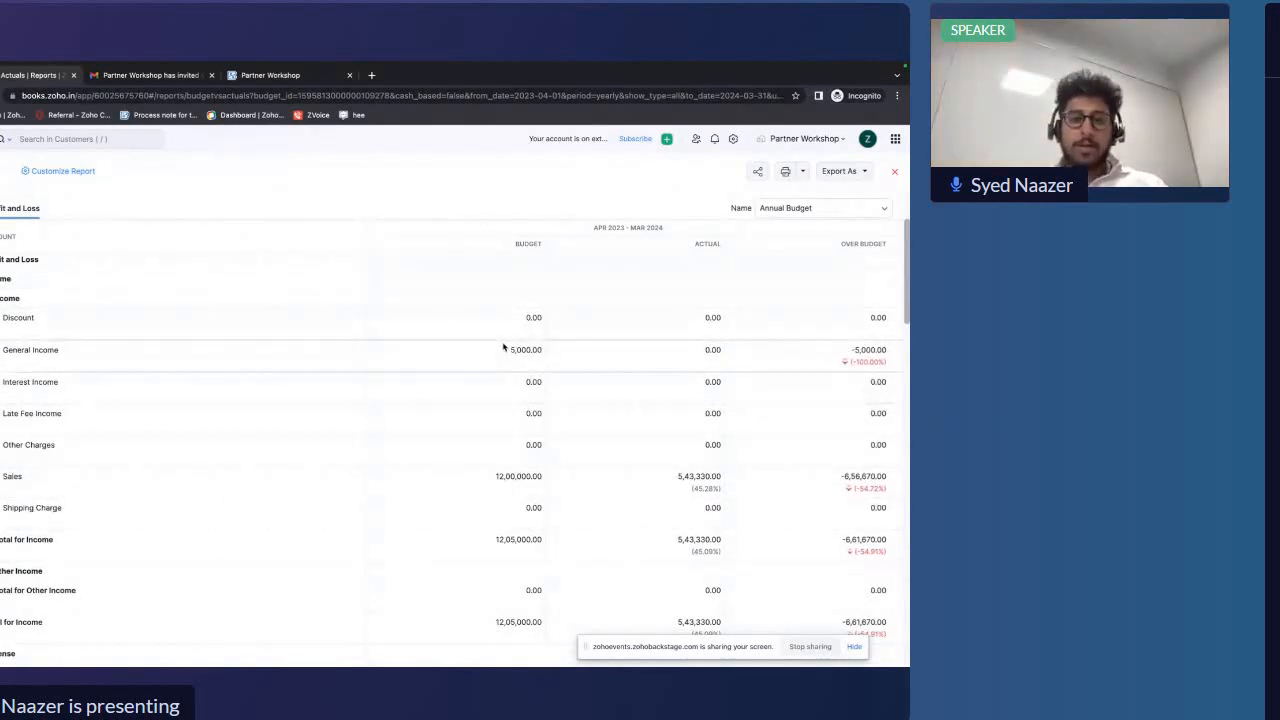
scroll(503, 346, down, 1)
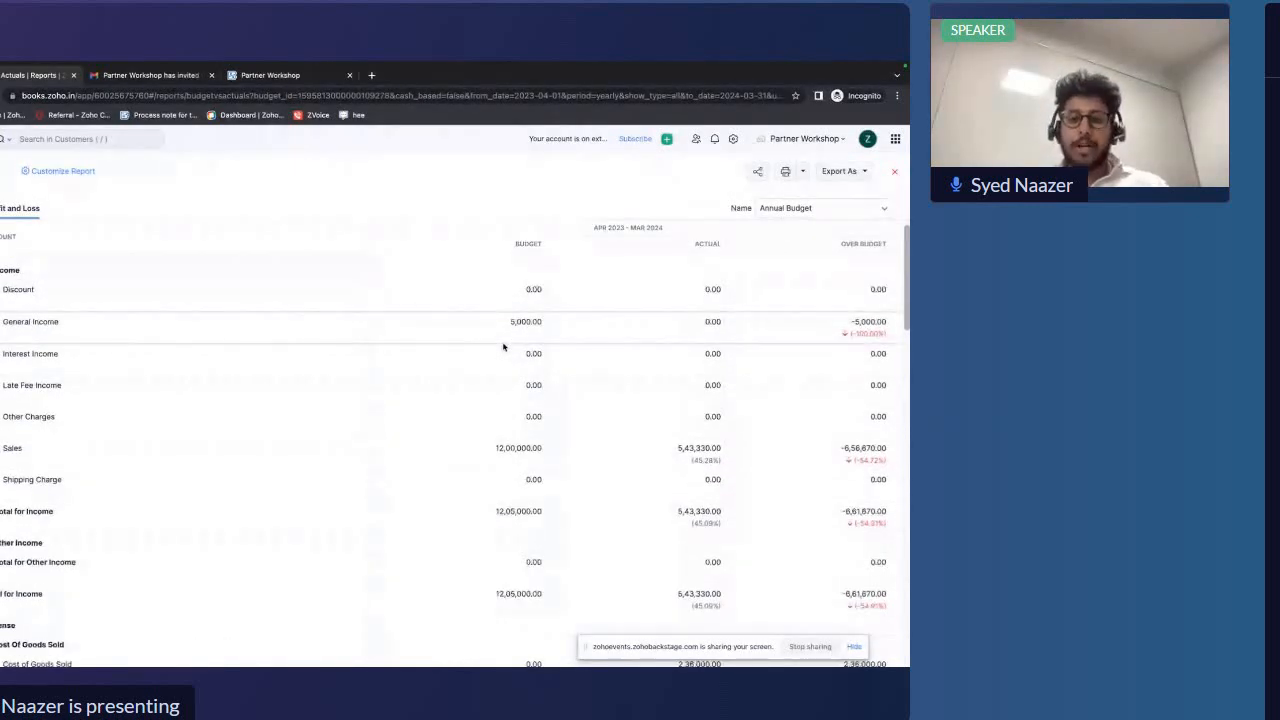
scroll(703, 327, down, 1)
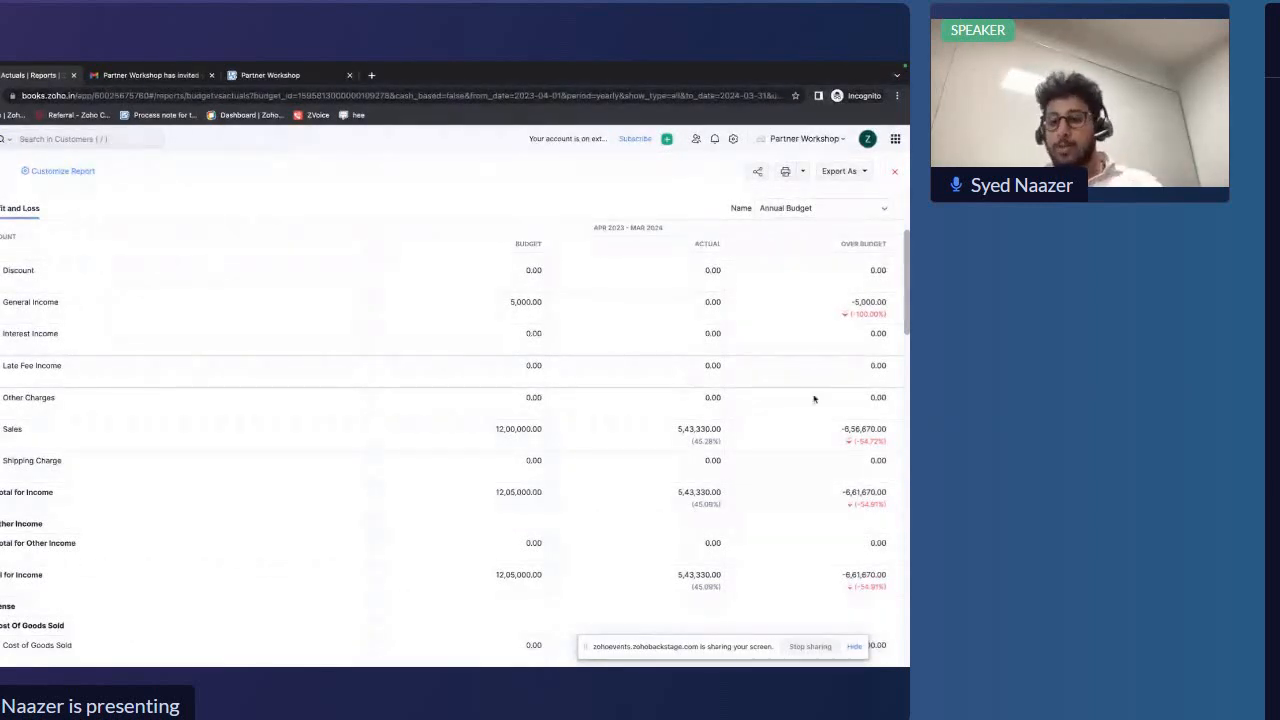
scroll(855, 420, down, 1)
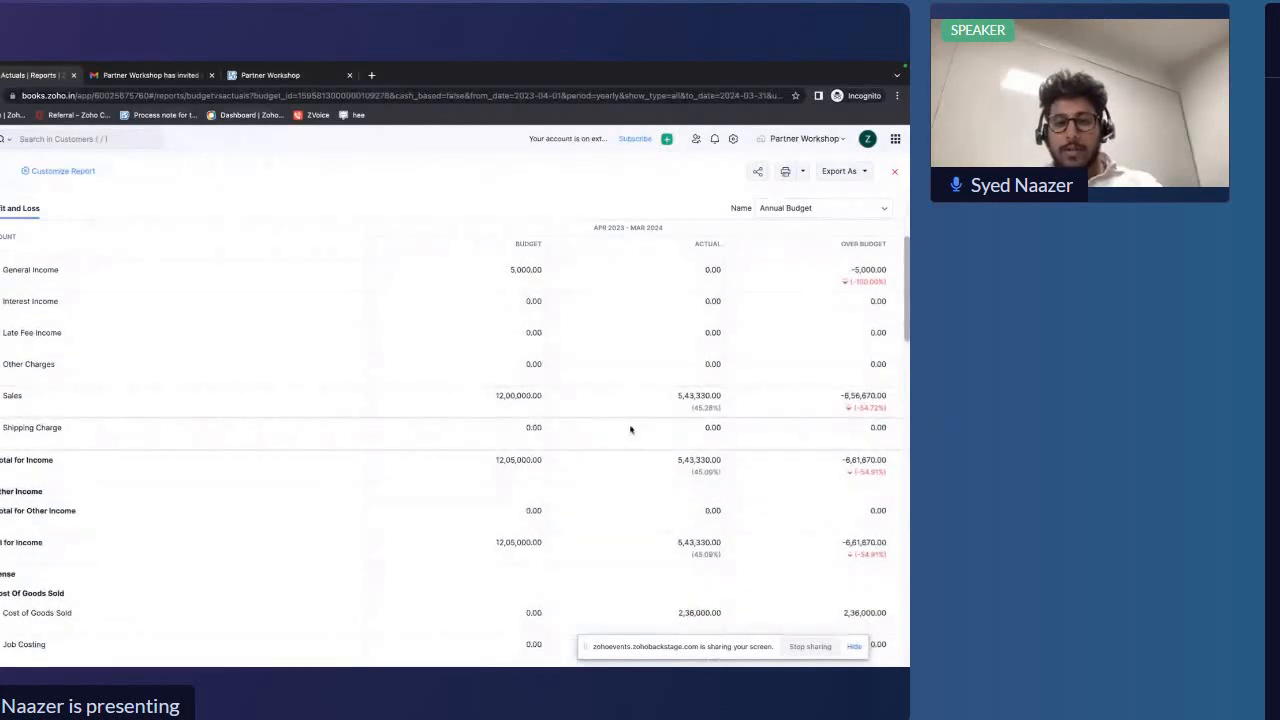
drag(494, 400, 546, 399)
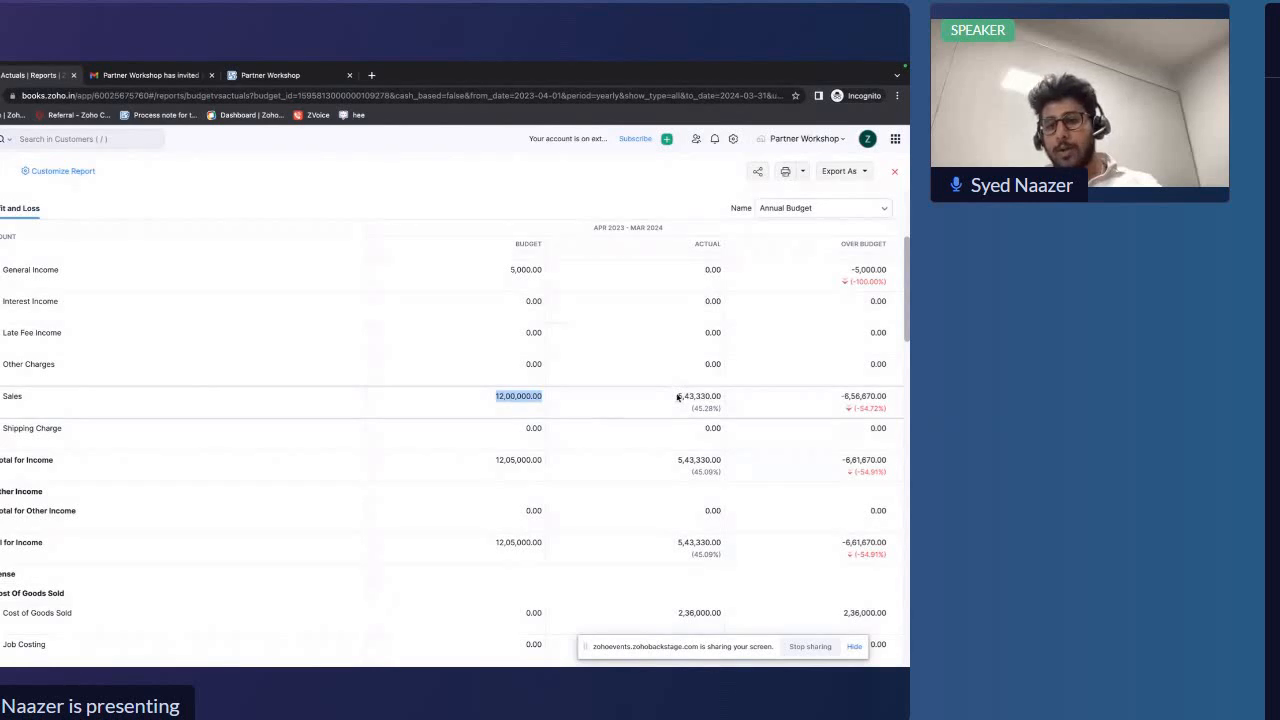
drag(677, 397, 736, 397)
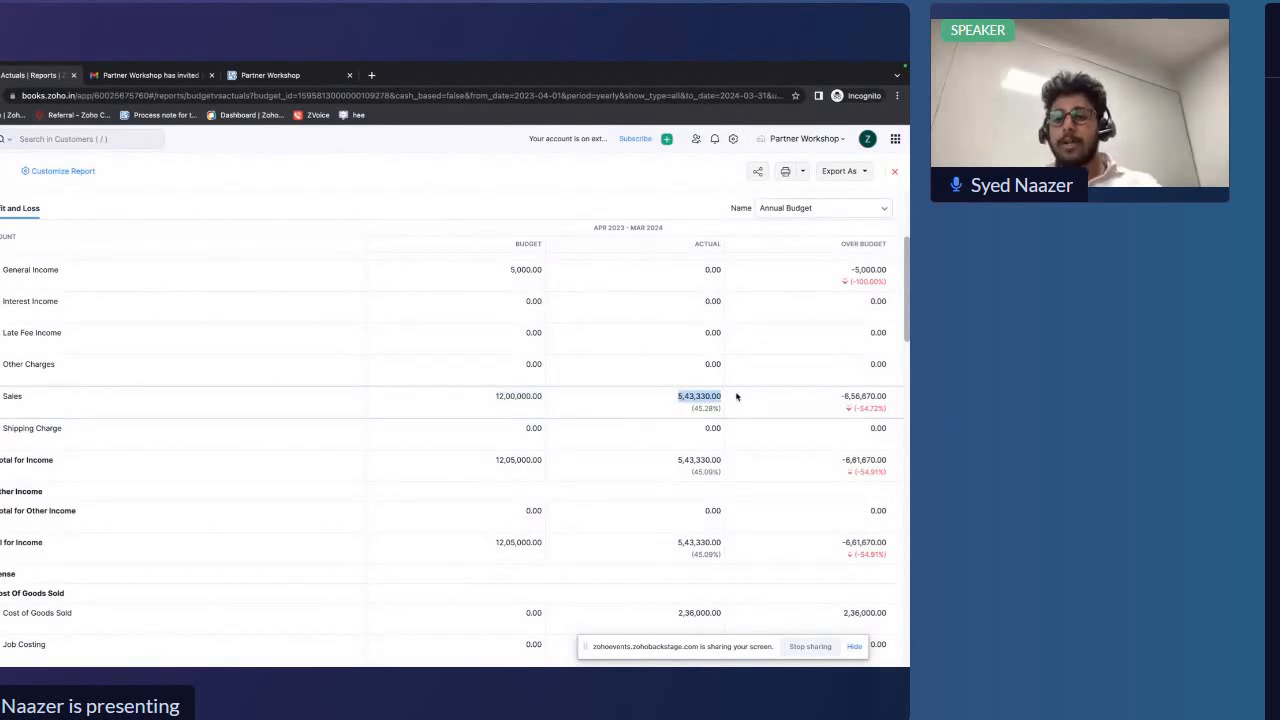
drag(841, 398, 887, 413)
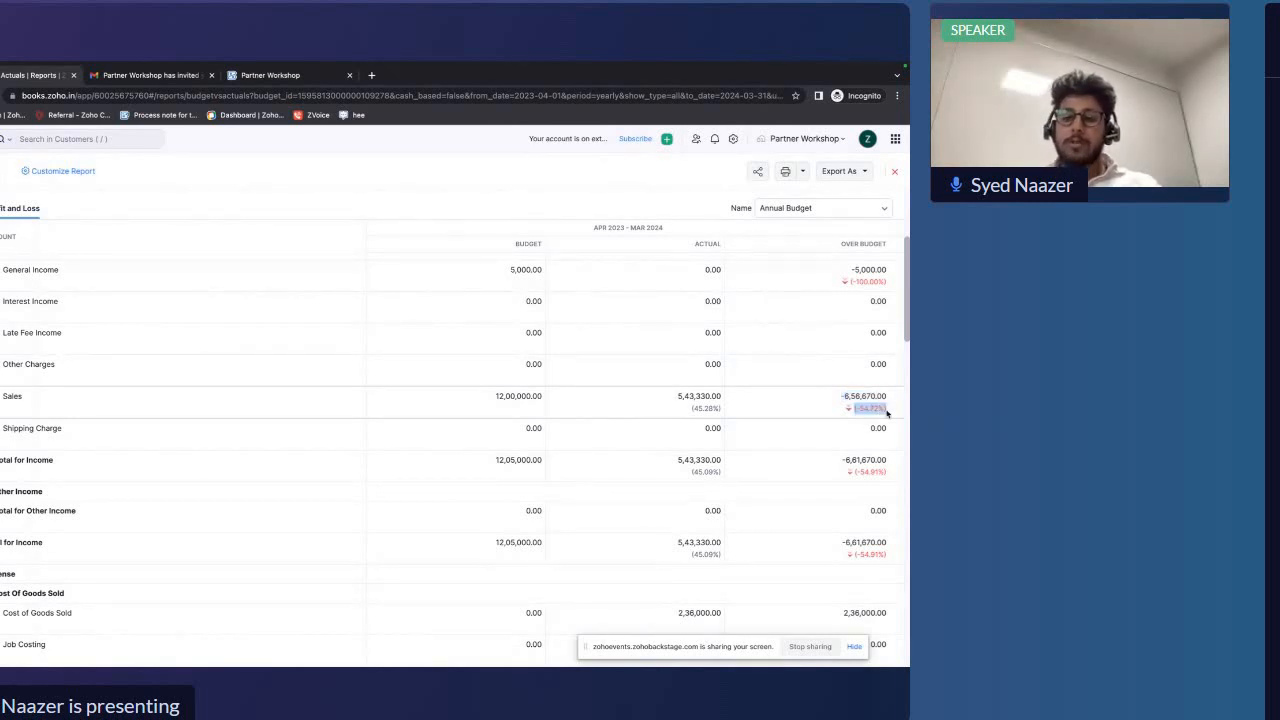
Examine the Advertising And Marketing budget, actual and over-budget figures in the report
scroll(887, 413, down, 3)
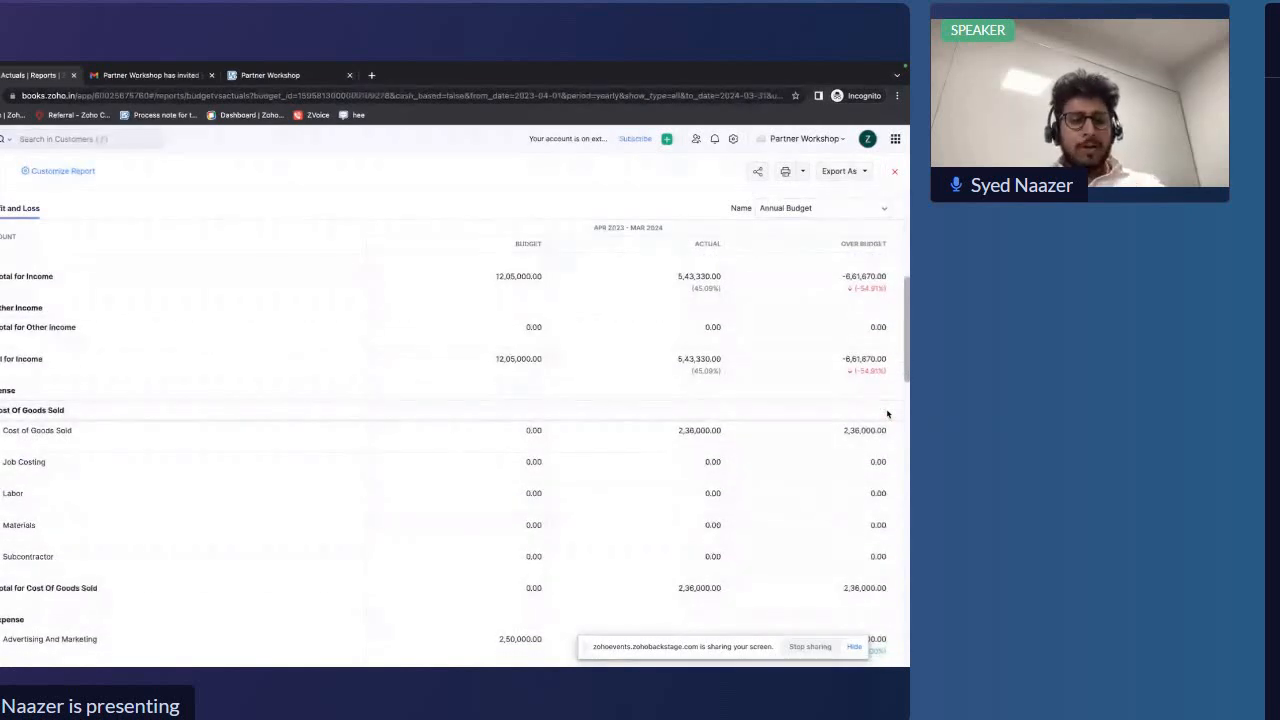
scroll(887, 413, down, 2)
scroll(887, 413, down, 2)
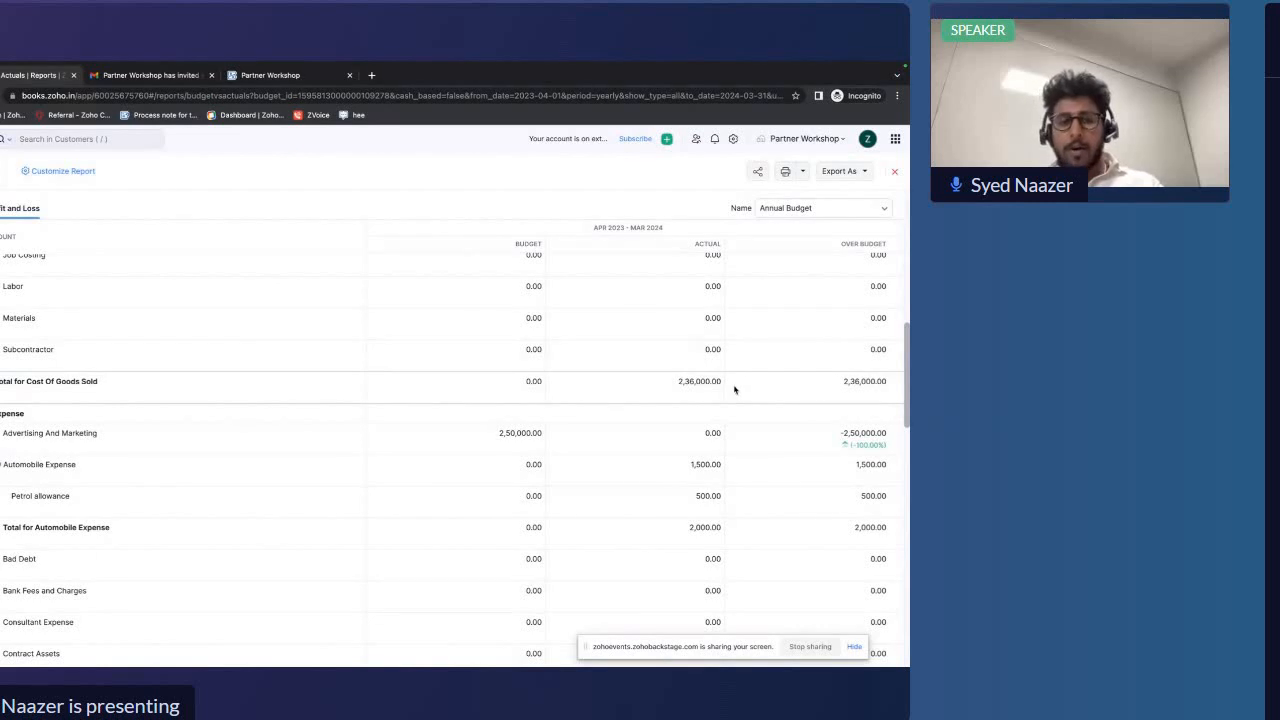
scroll(723, 393, down, 2)
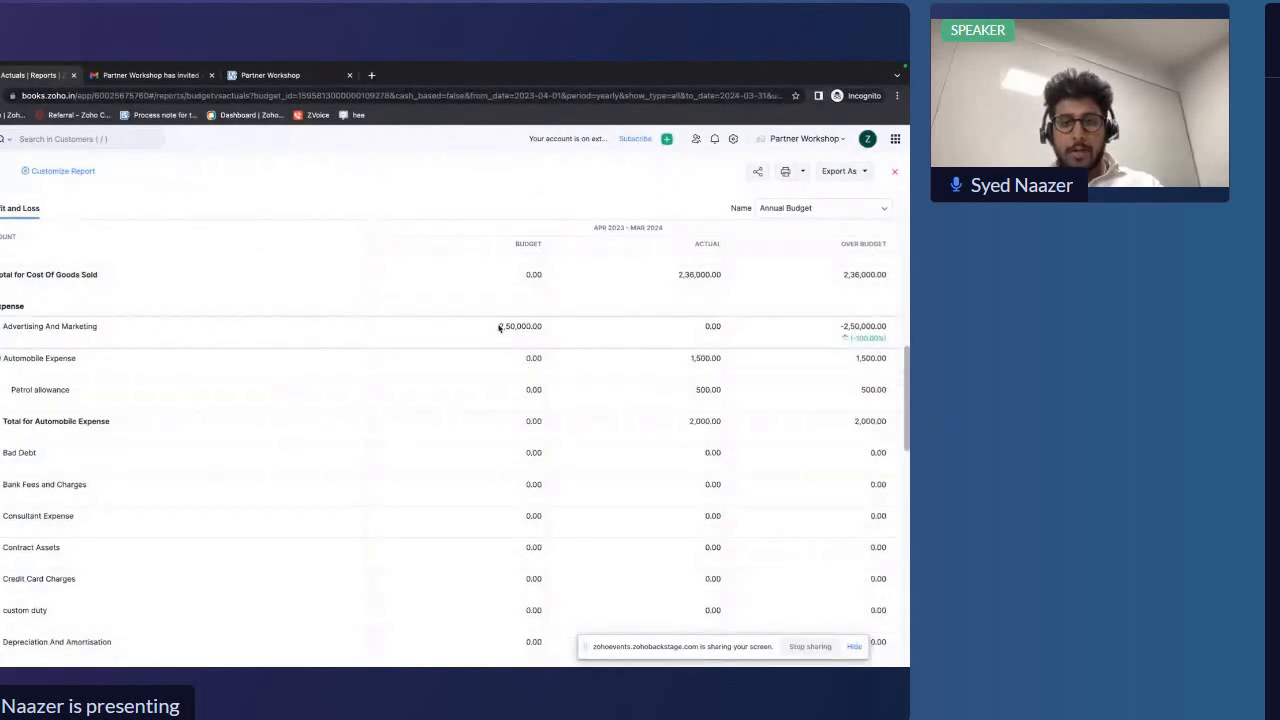
drag(500, 328, 546, 328)
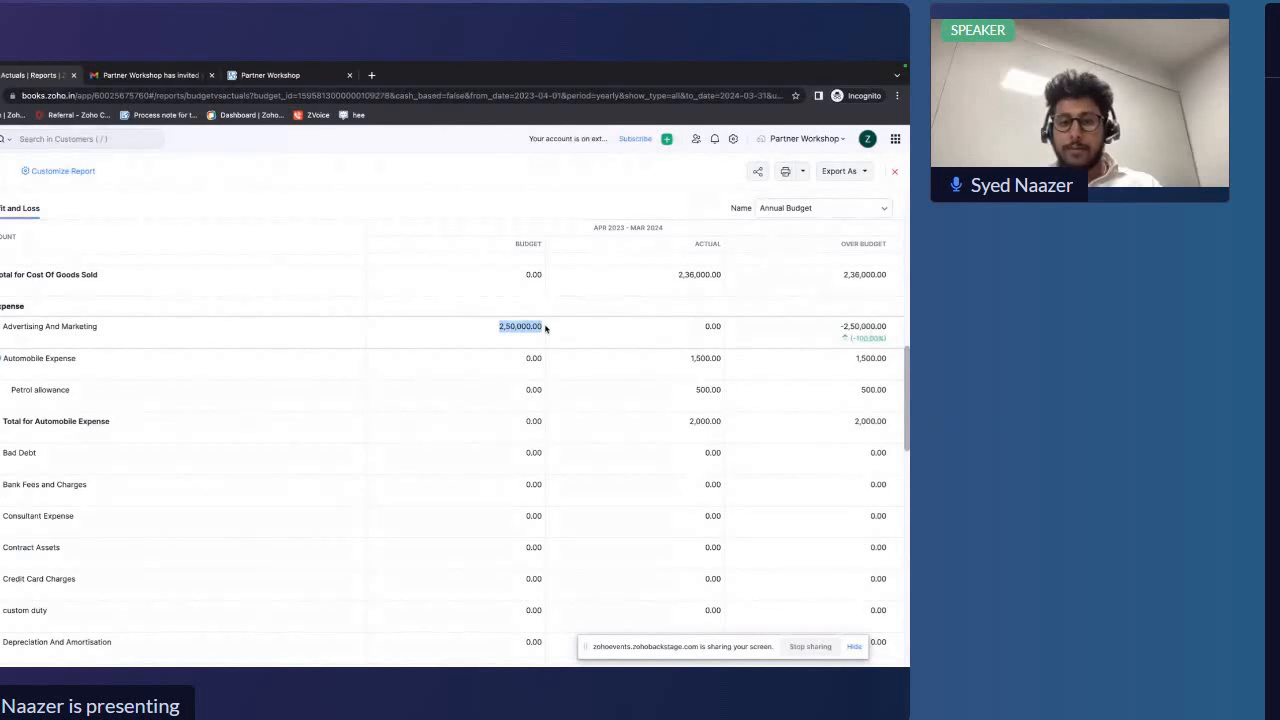
click(690, 326)
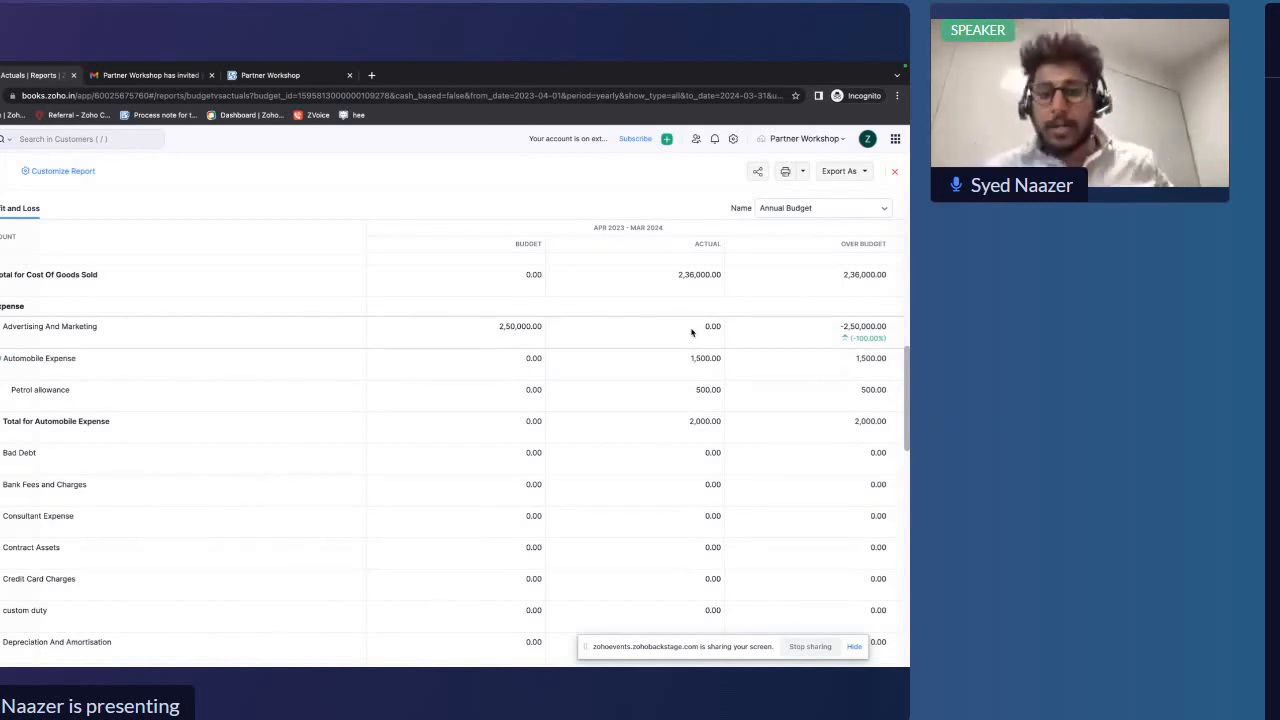
drag(845, 326, 889, 331)
Review the expense rows and the Total for Profit and Loss budget, actual and over-budget figures
scroll(889, 331, down, 5)
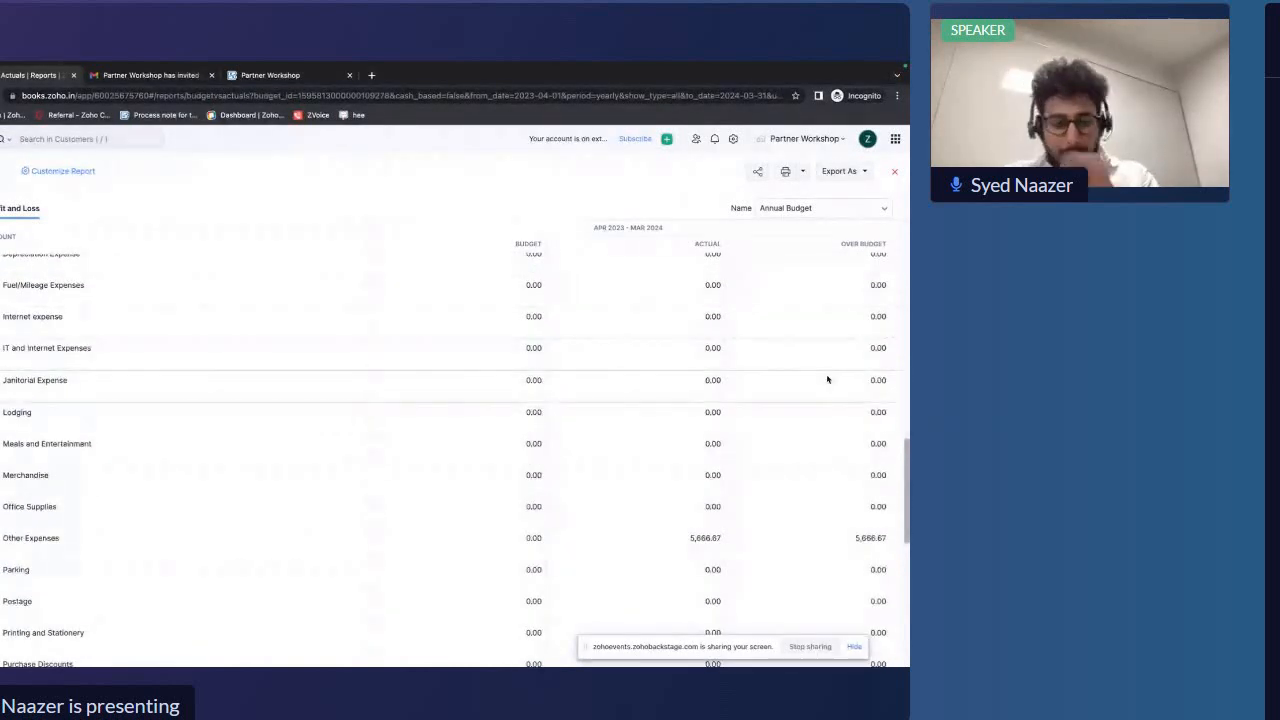
scroll(828, 379, down, 1)
drag(711, 646, 710, 467)
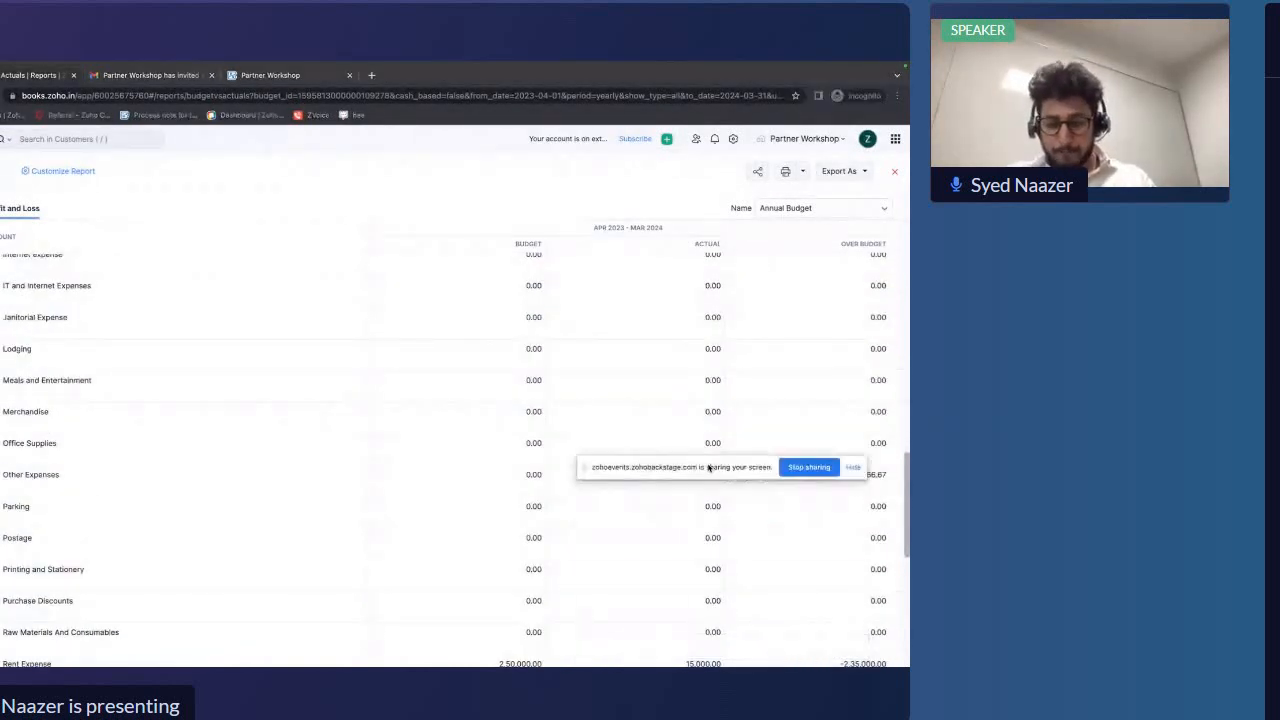
scroll(810, 601, down, 5)
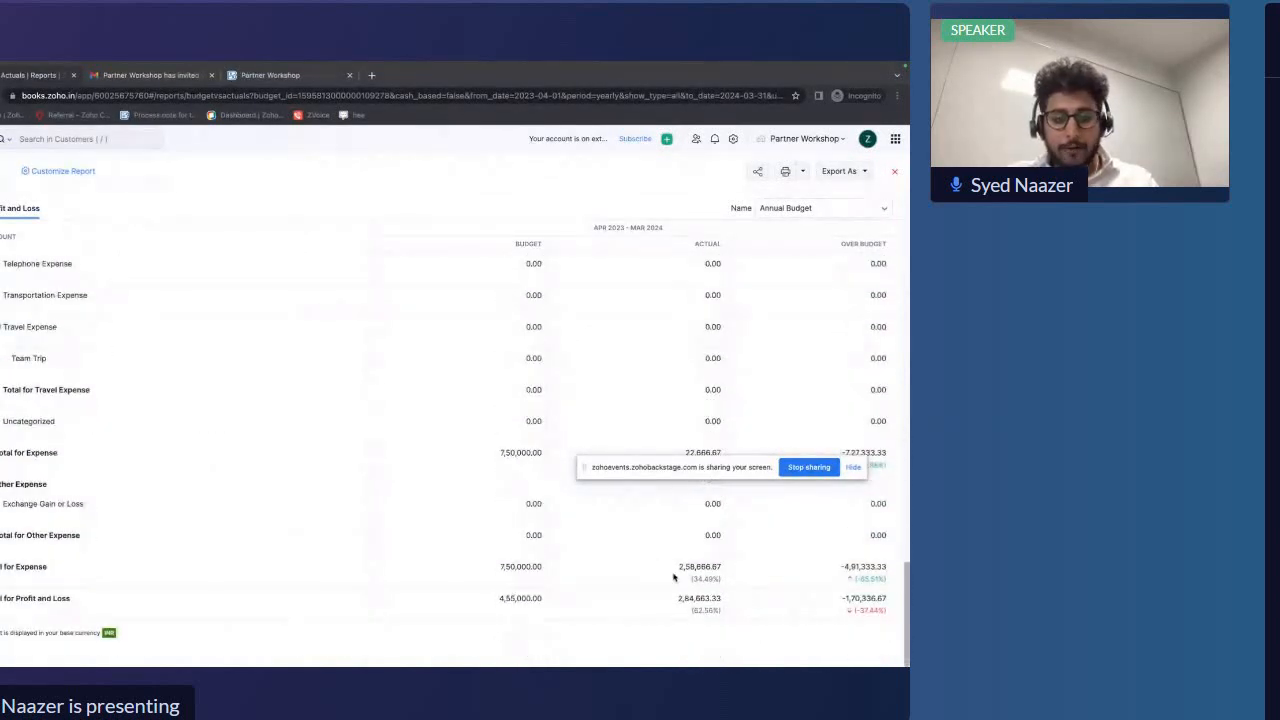
click(498, 600)
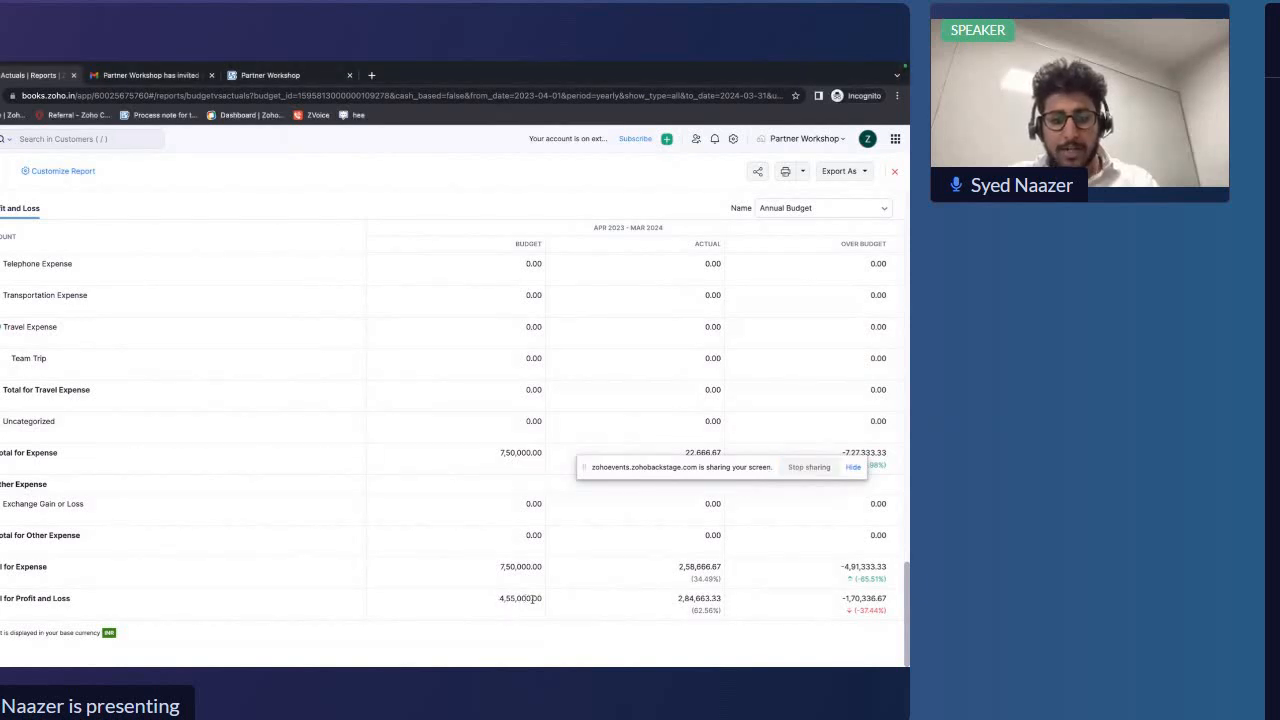
drag(542, 600, 500, 600)
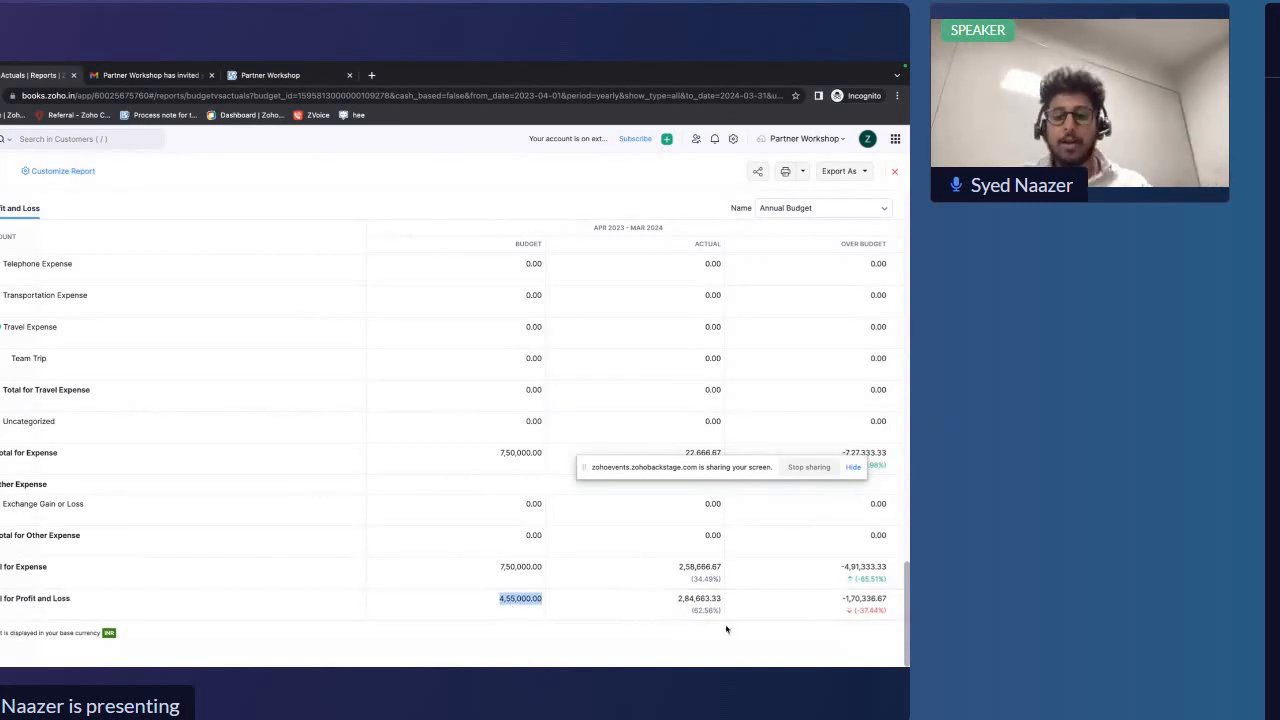
click(678, 599)
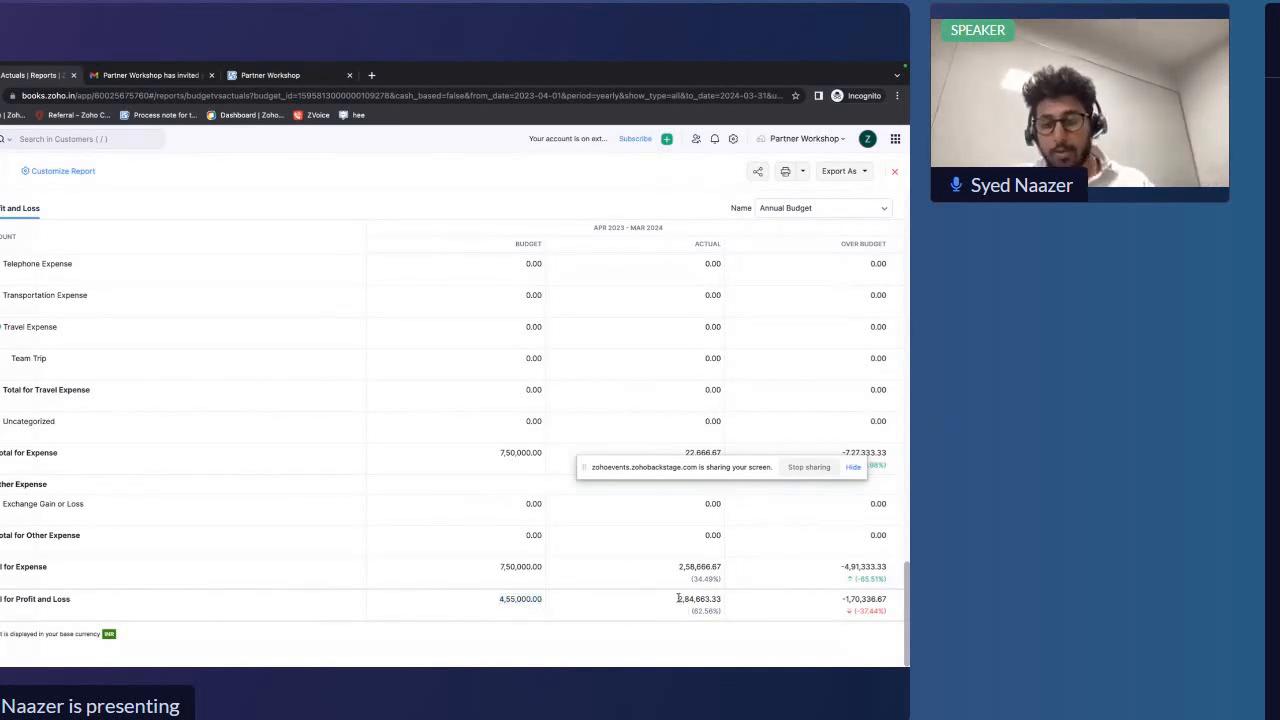
drag(678, 598, 724, 601)
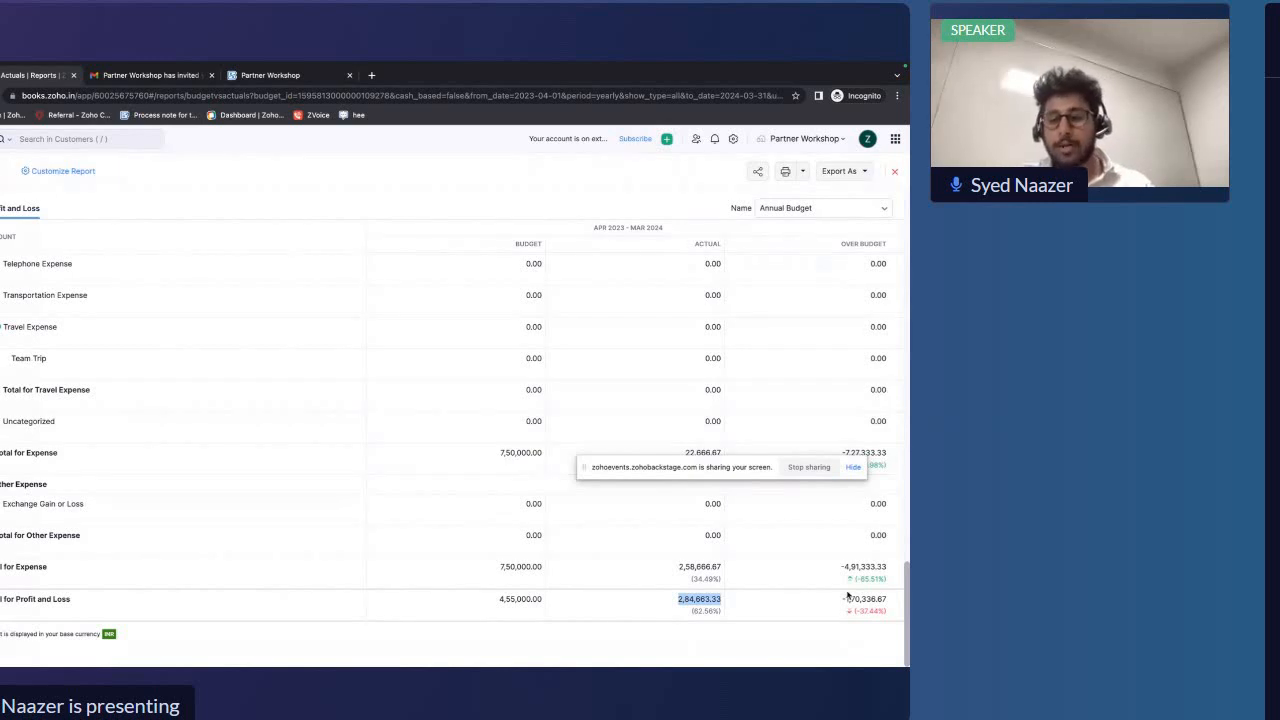
drag(842, 598, 896, 602)
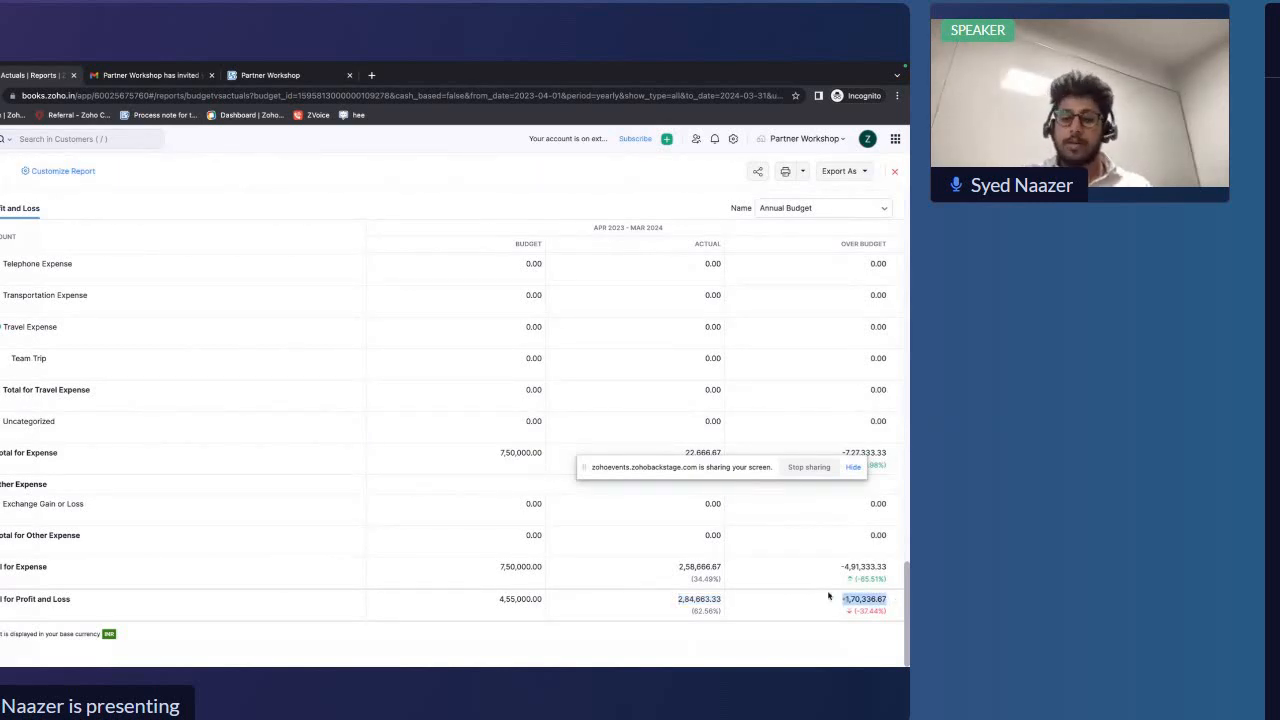
scroll(715, 578, up, 5)
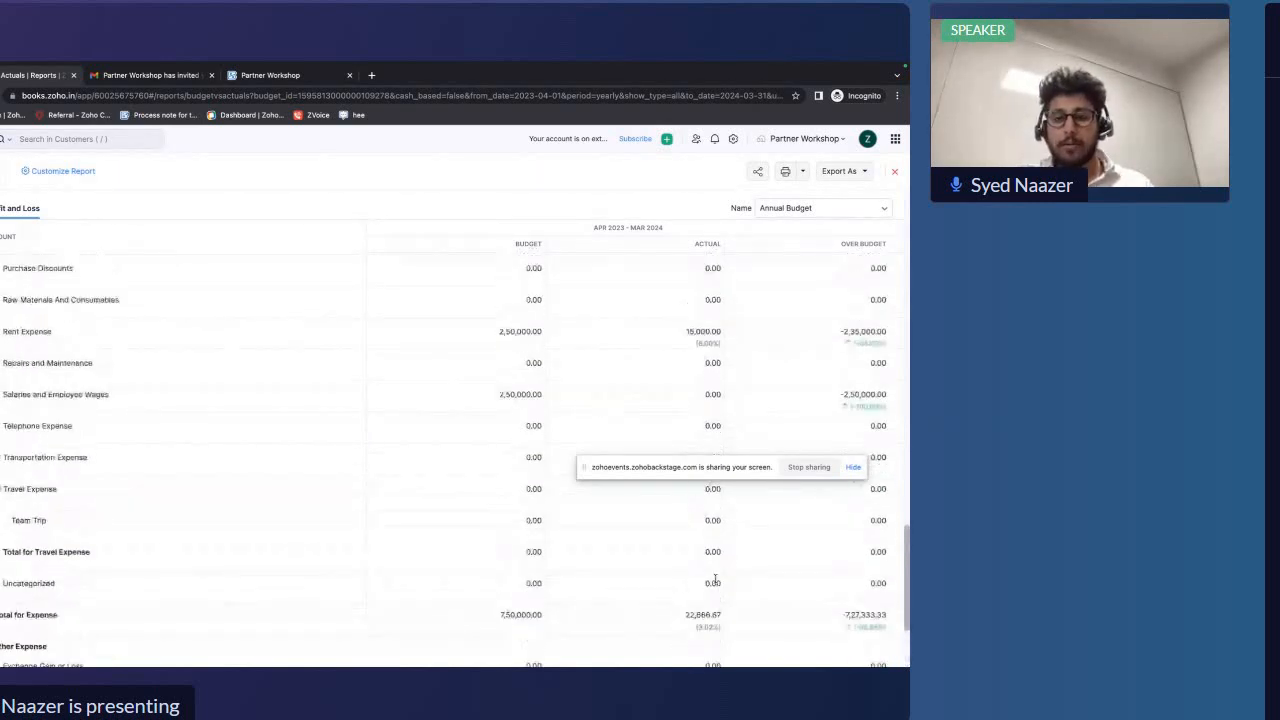
Close the Budget vs Actuals report
scroll(715, 582, up, 3)
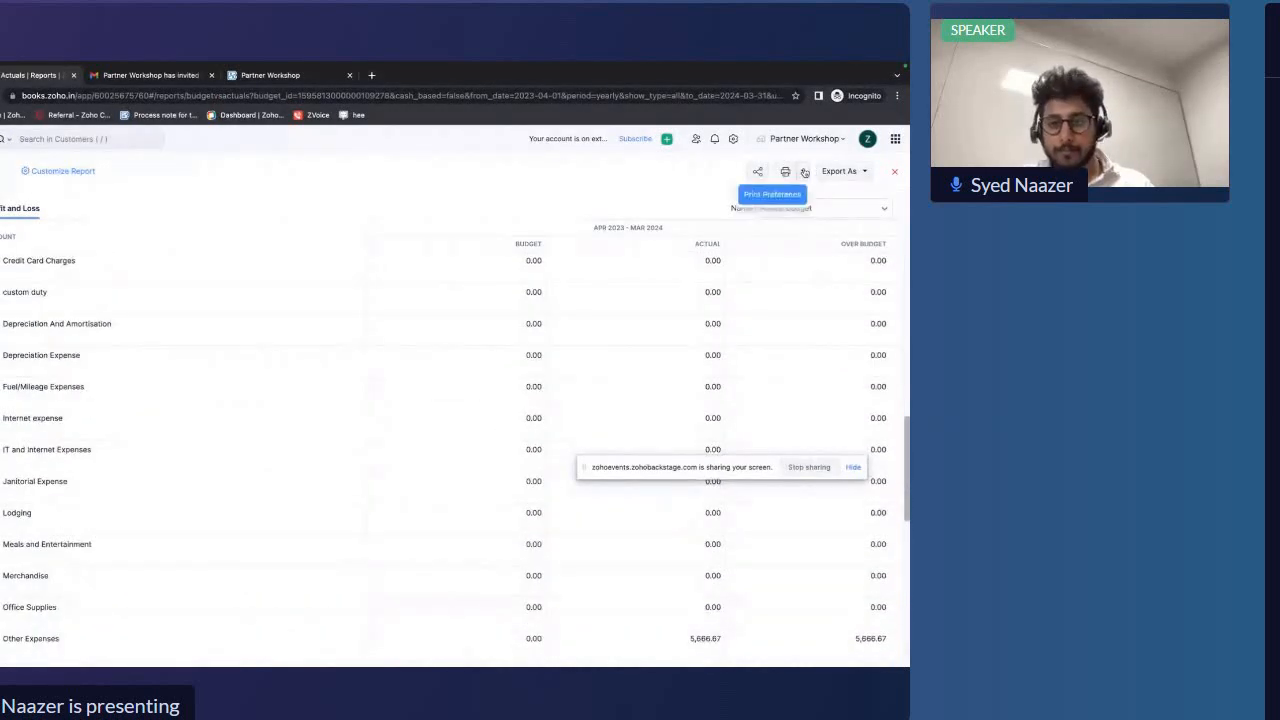
scroll(740, 295, up, 3)
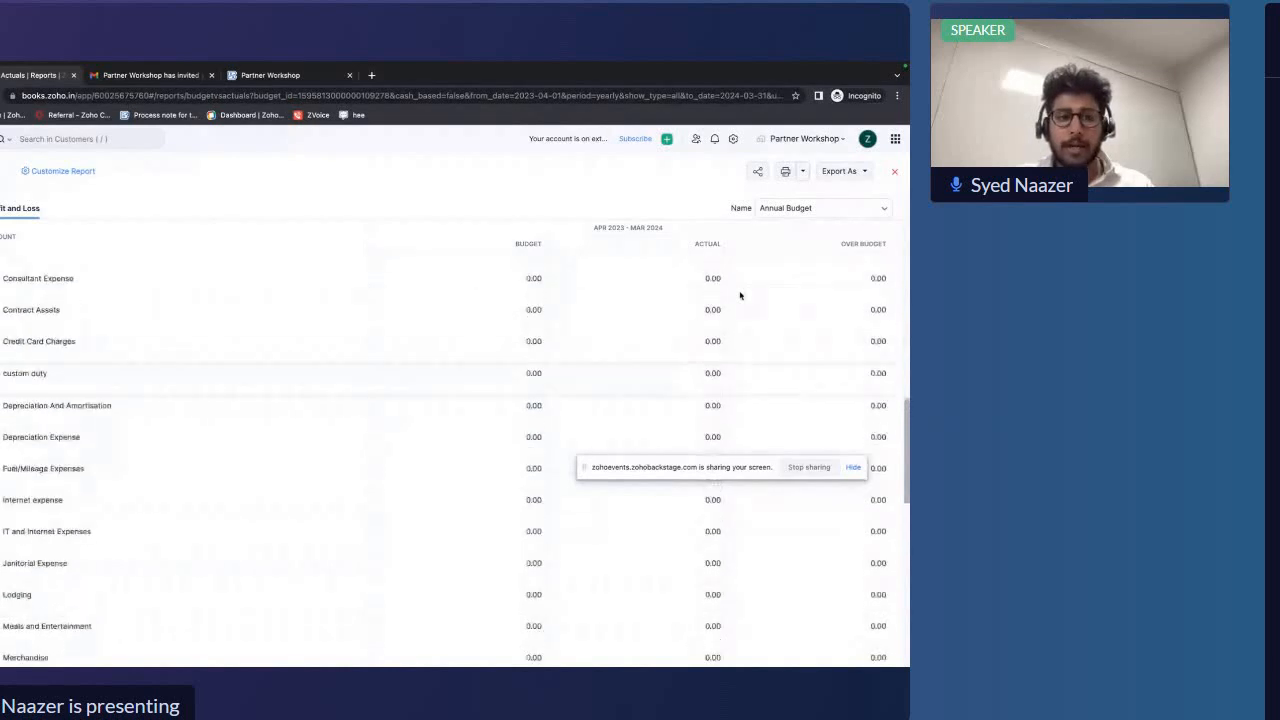
scroll(740, 295, up, 3)
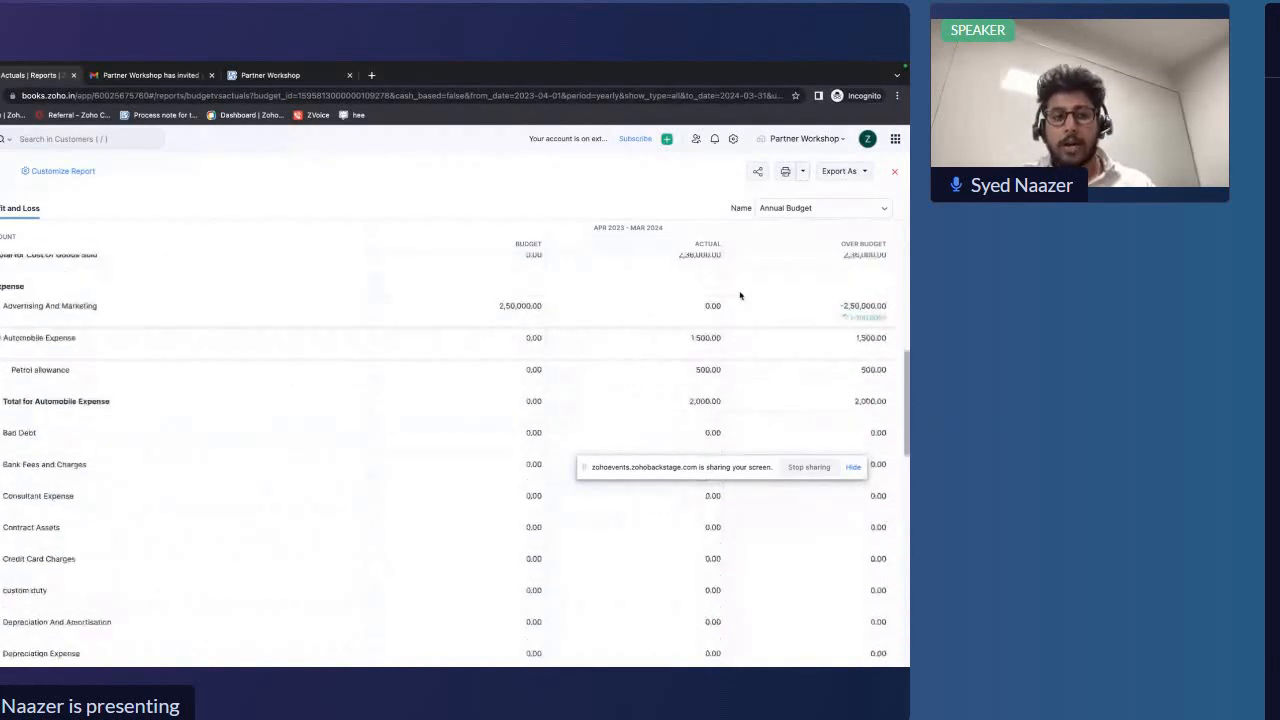
click(894, 171)
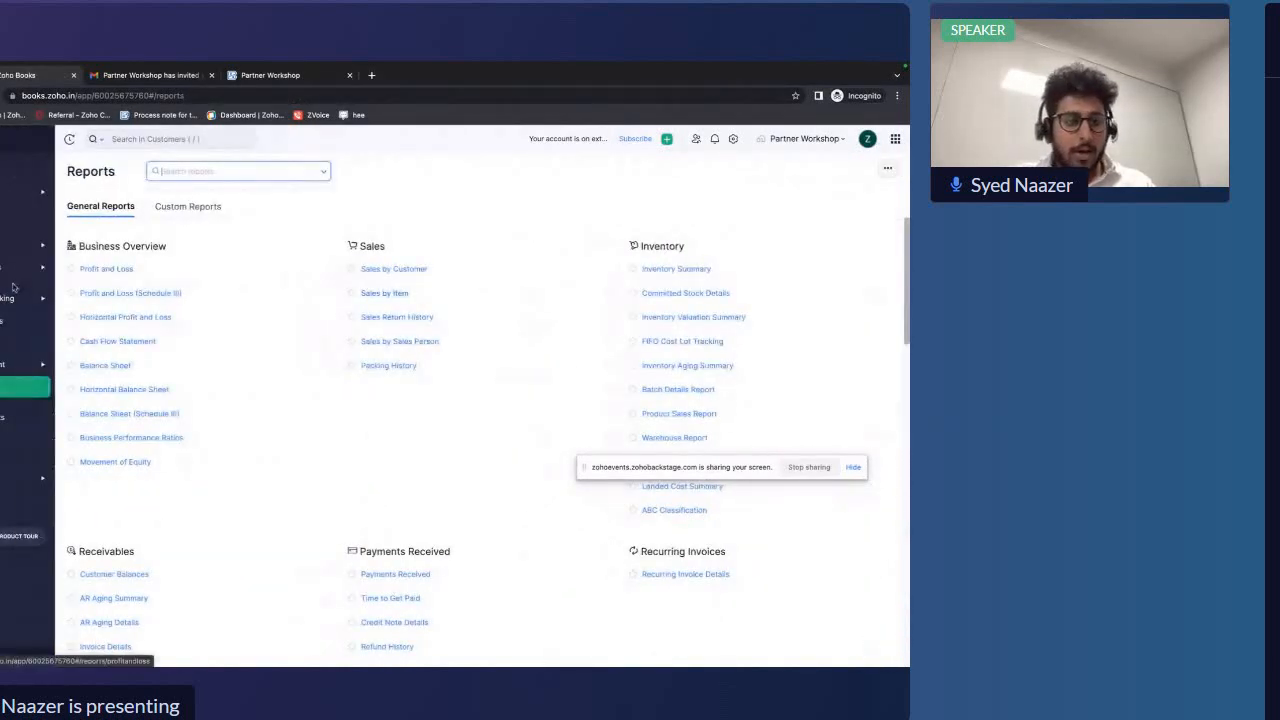
Return to the budgets list and open the Monthly Budget
click(18, 365)
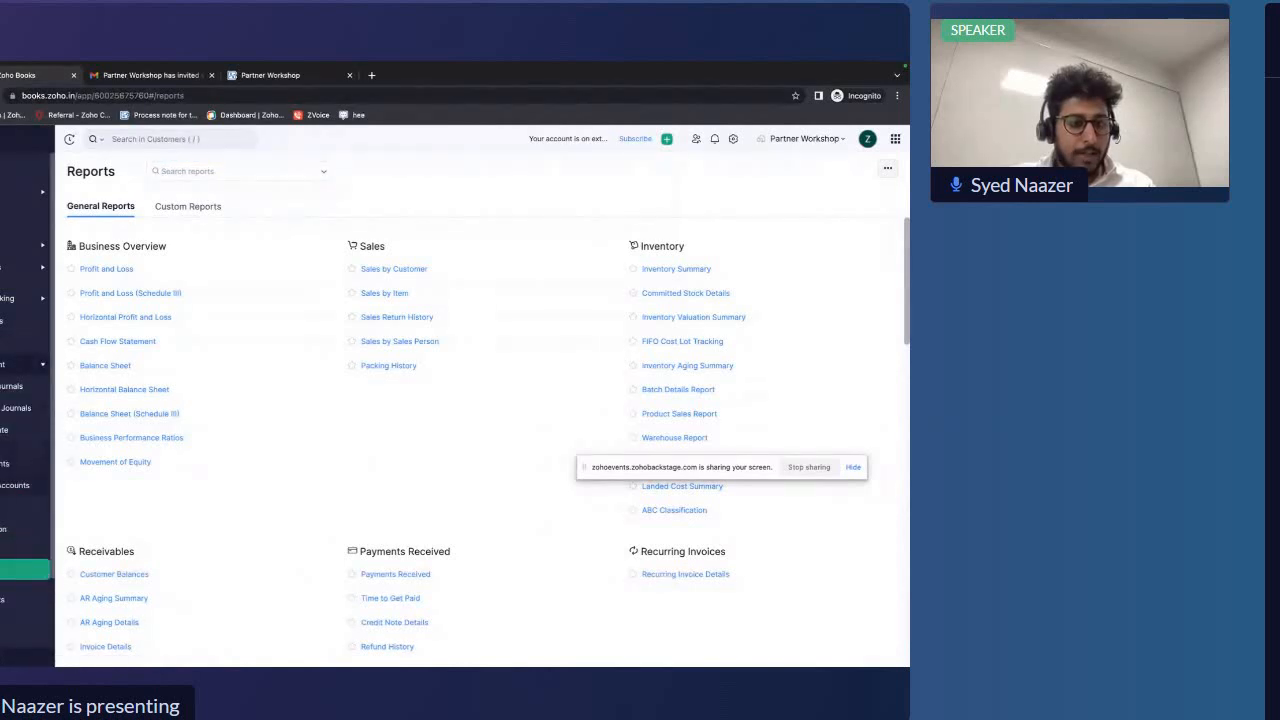
click(12, 507)
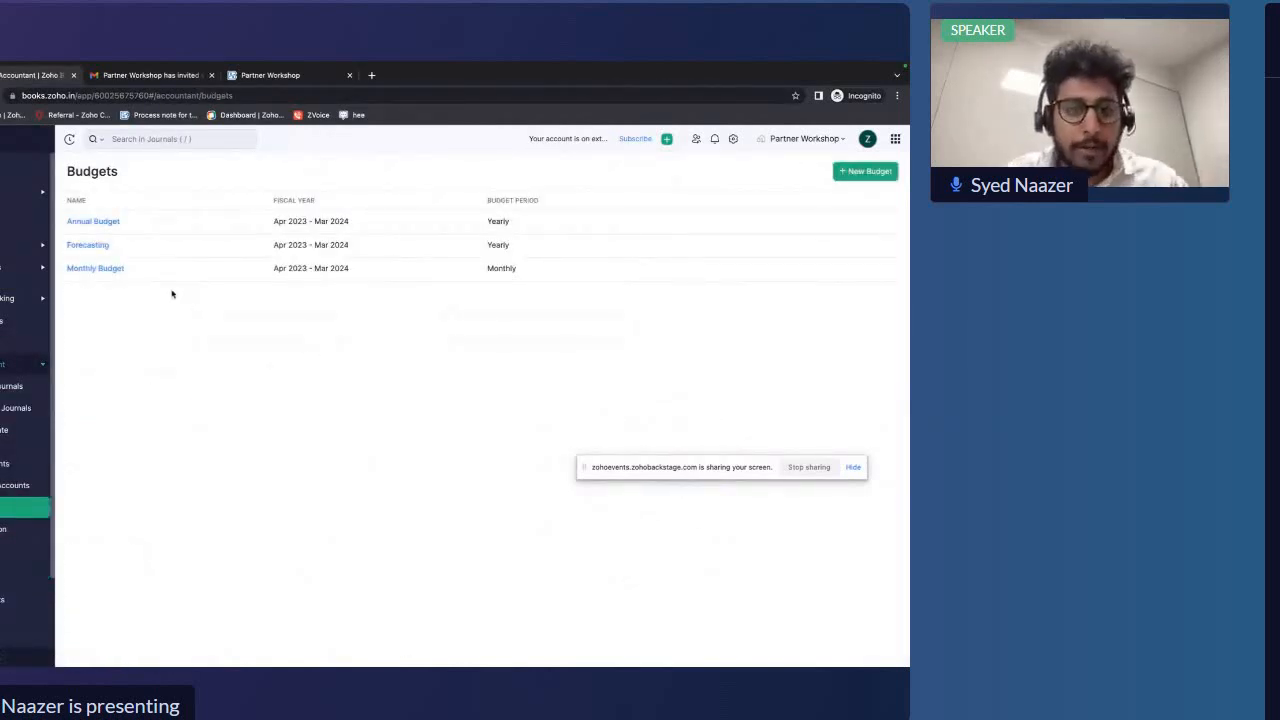
click(117, 270)
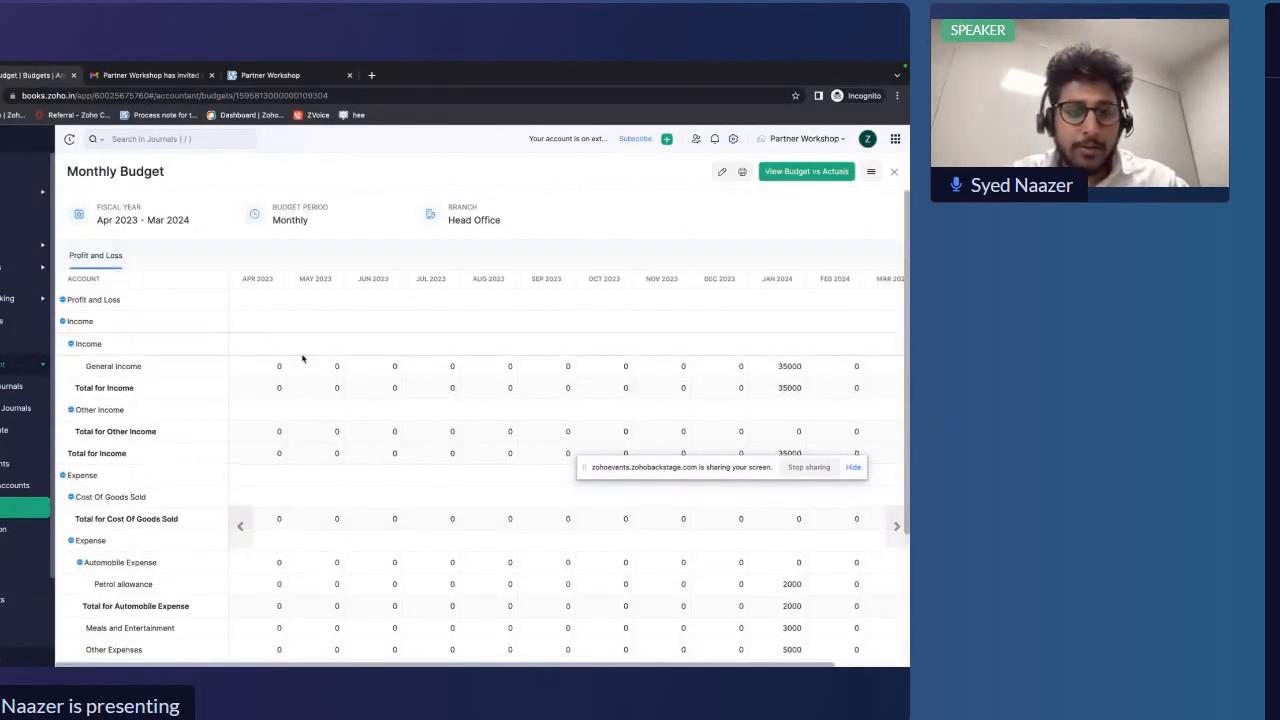
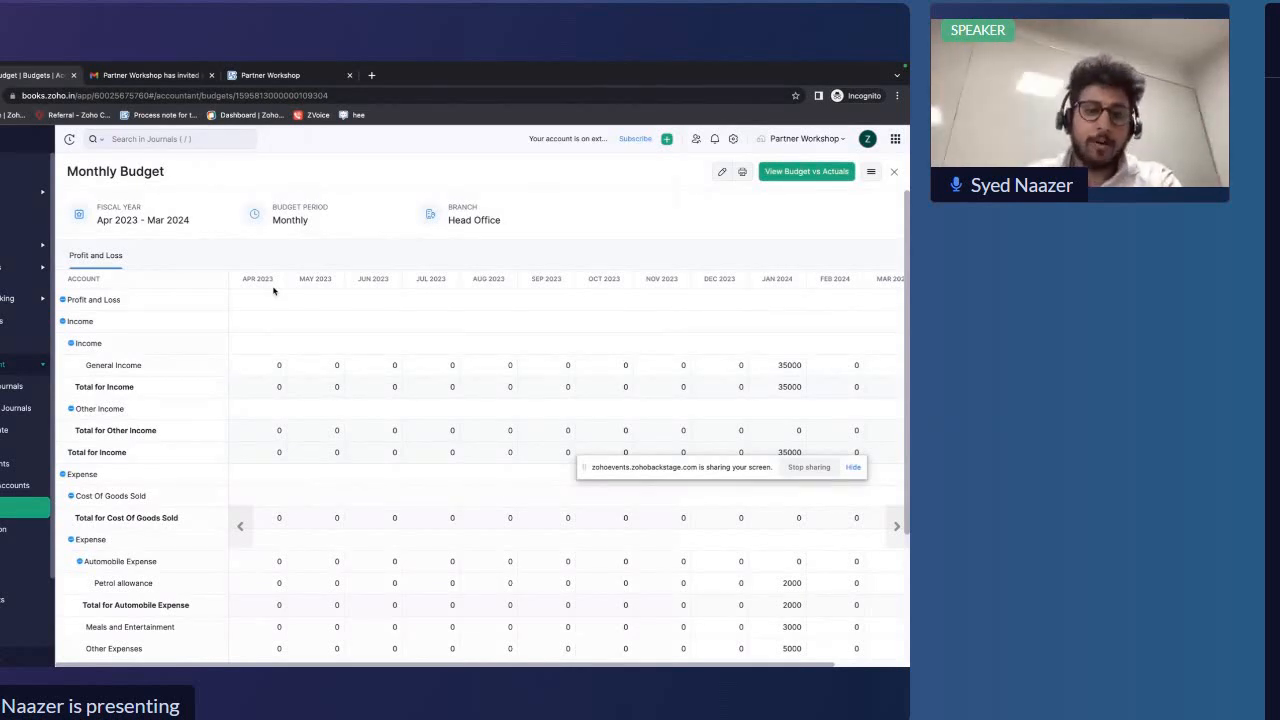
Open the Monthly Budget for editing and set General Income for Apr 2023 to 5000
click(721, 173)
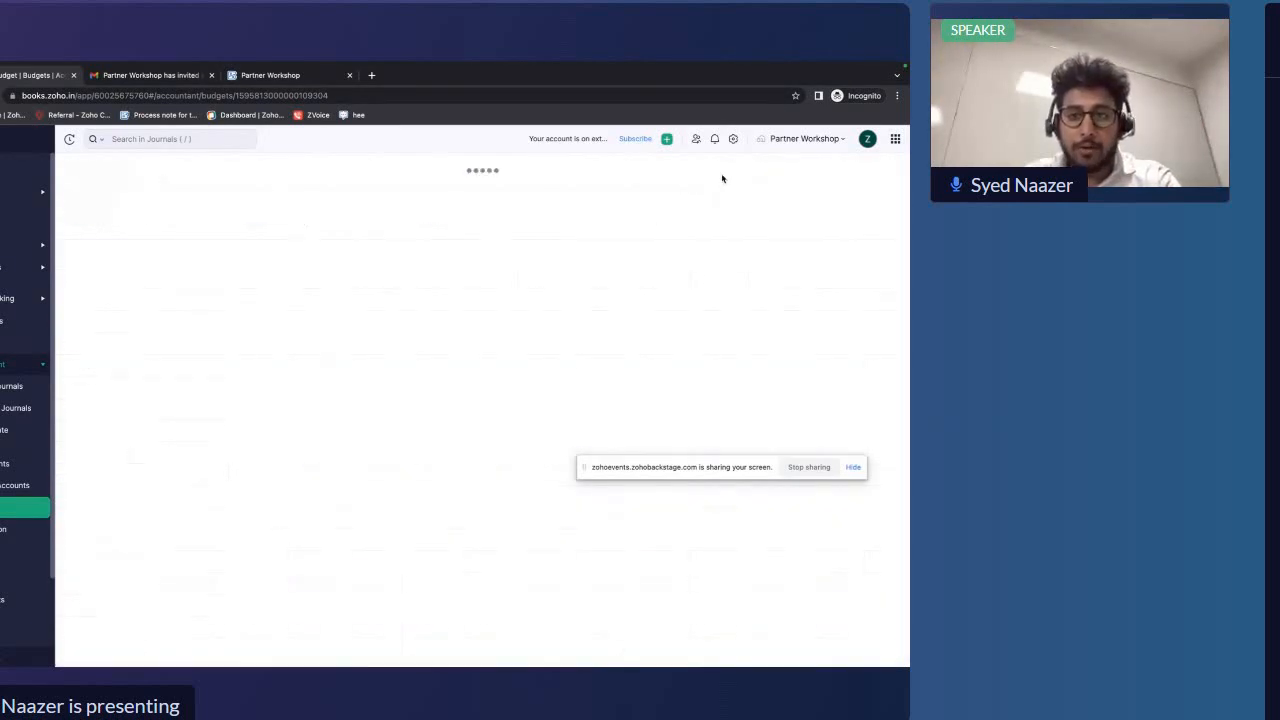
scroll(292, 418, down, 1)
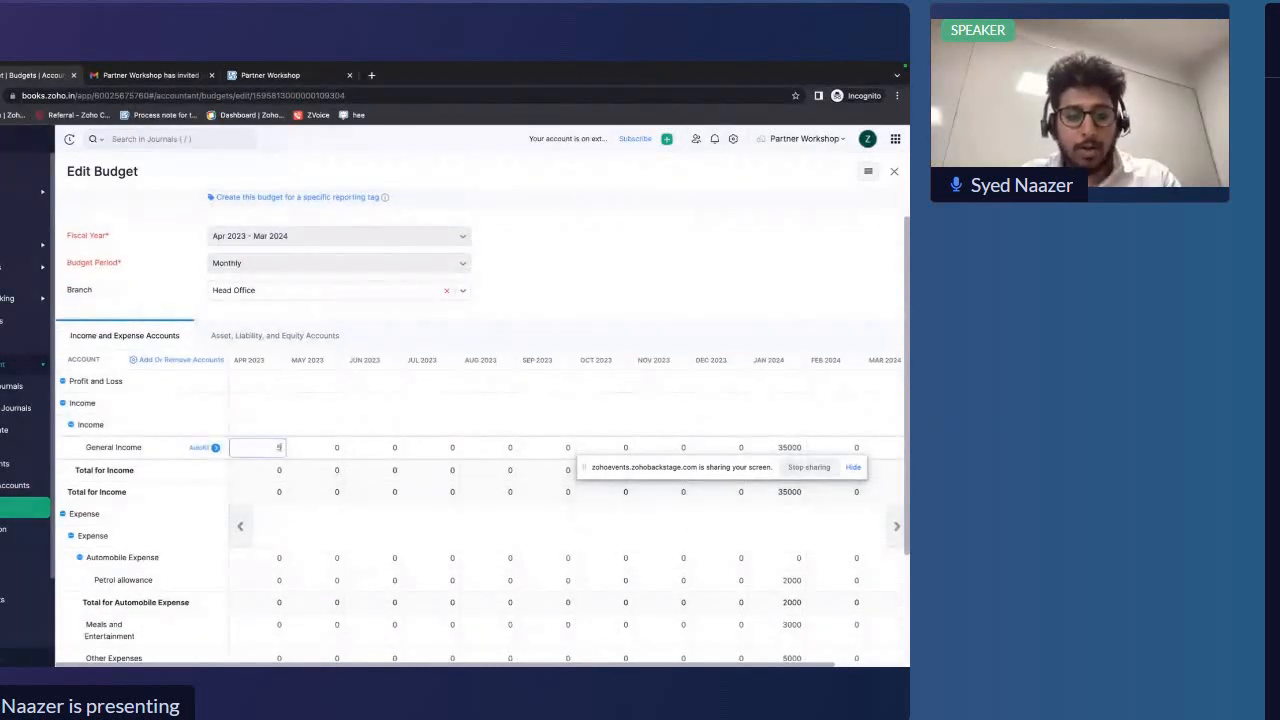
click(279, 450)
text(500)
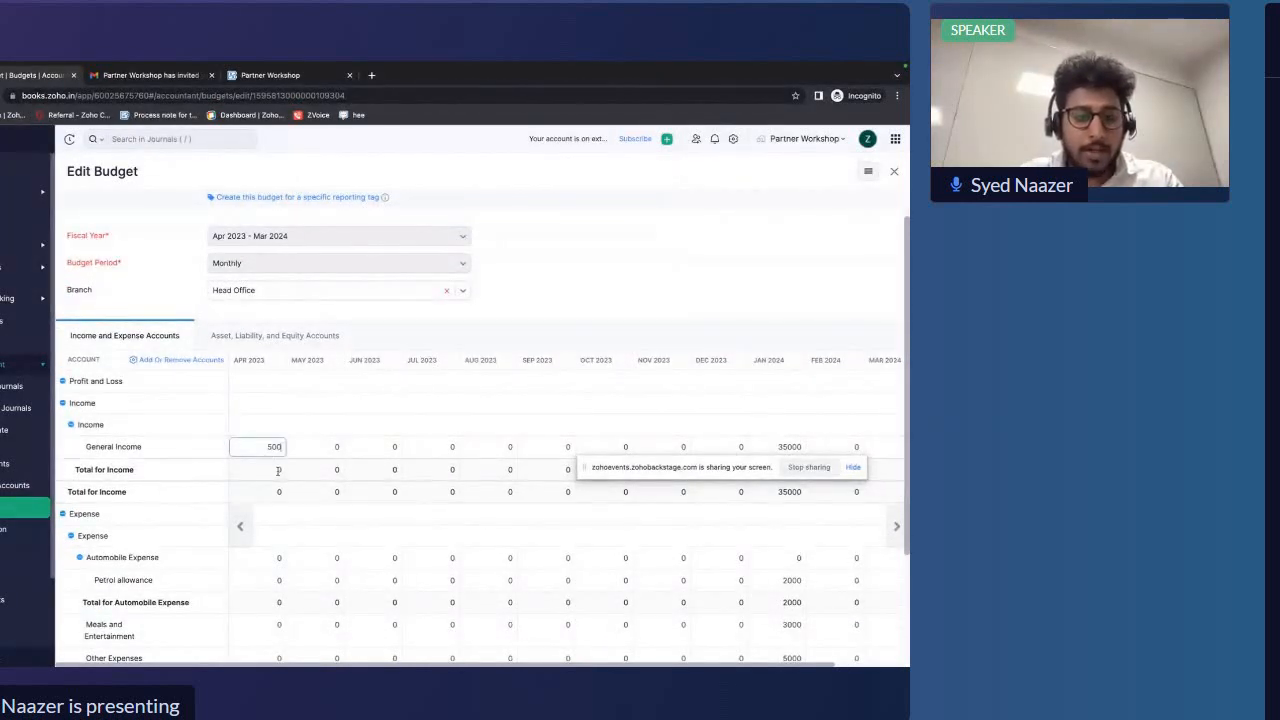
text(0)
click(271, 517)
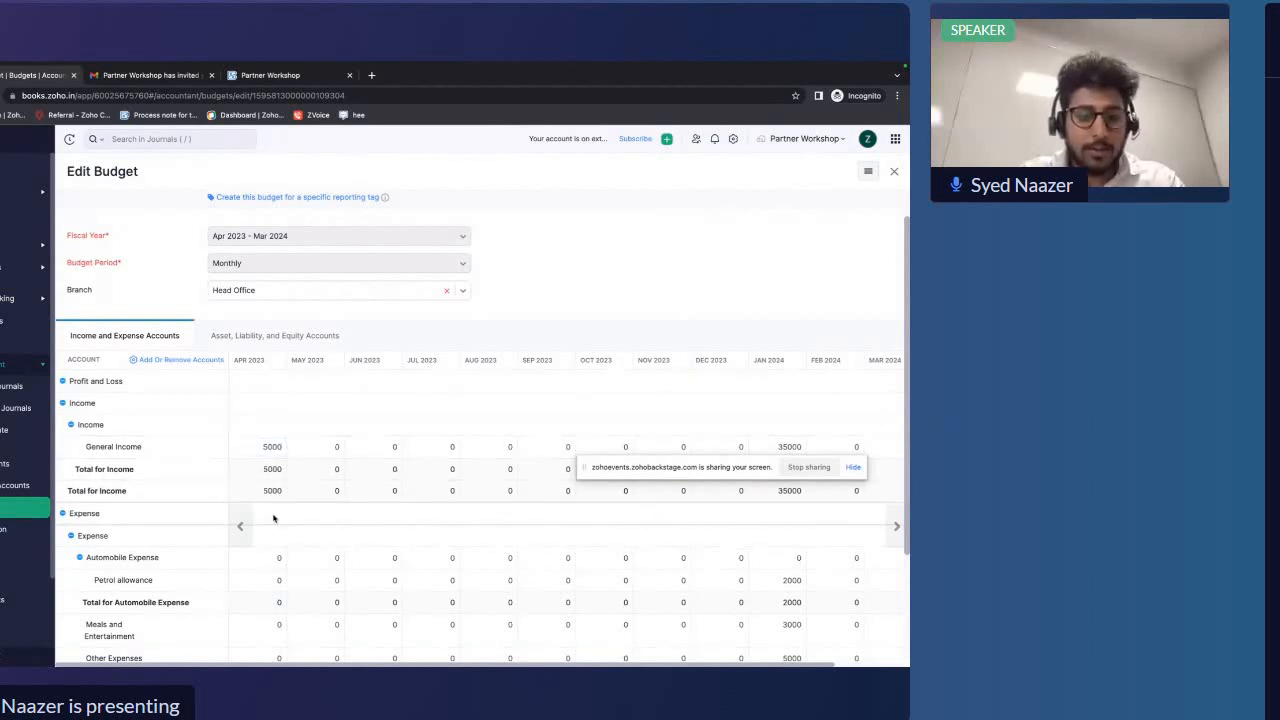
Enter Apr 2023 expense budgets: Petrol allowance 1000, Meals and Entertainment 2000, Other Expenses 2000, Rent Expense 5000
scroll(271, 517, down, 2)
click(282, 473)
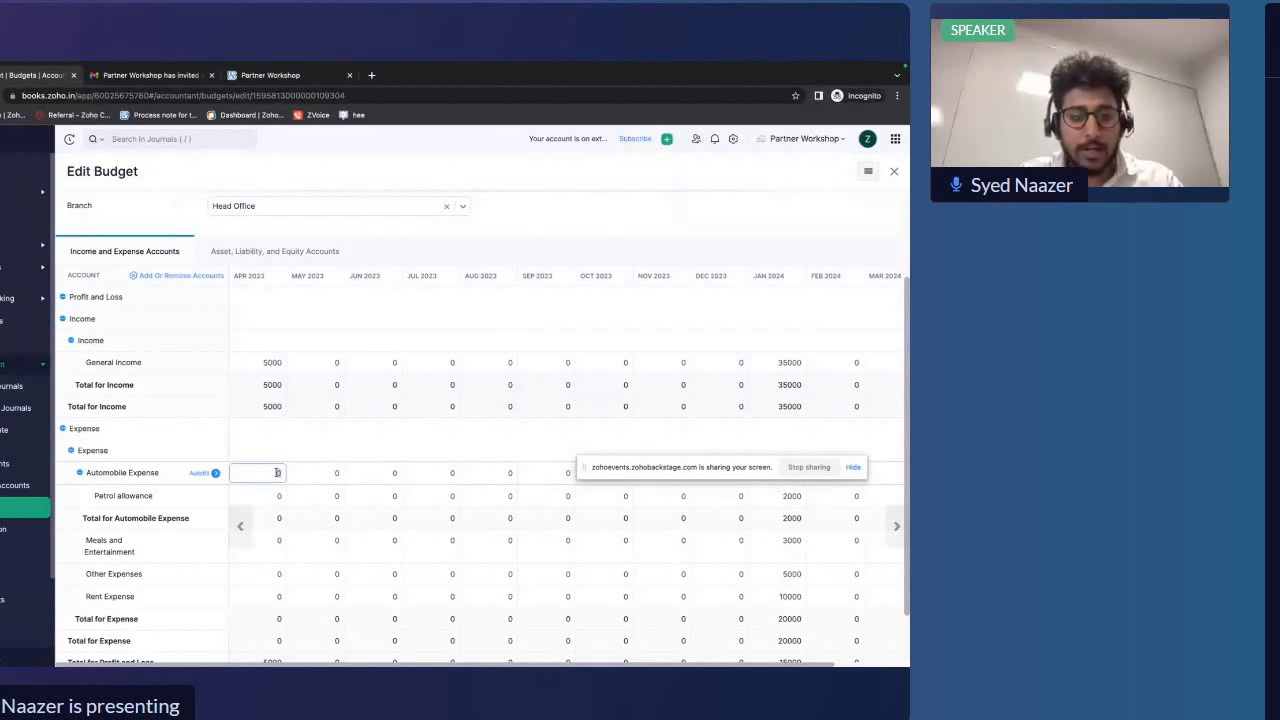
click(281, 495)
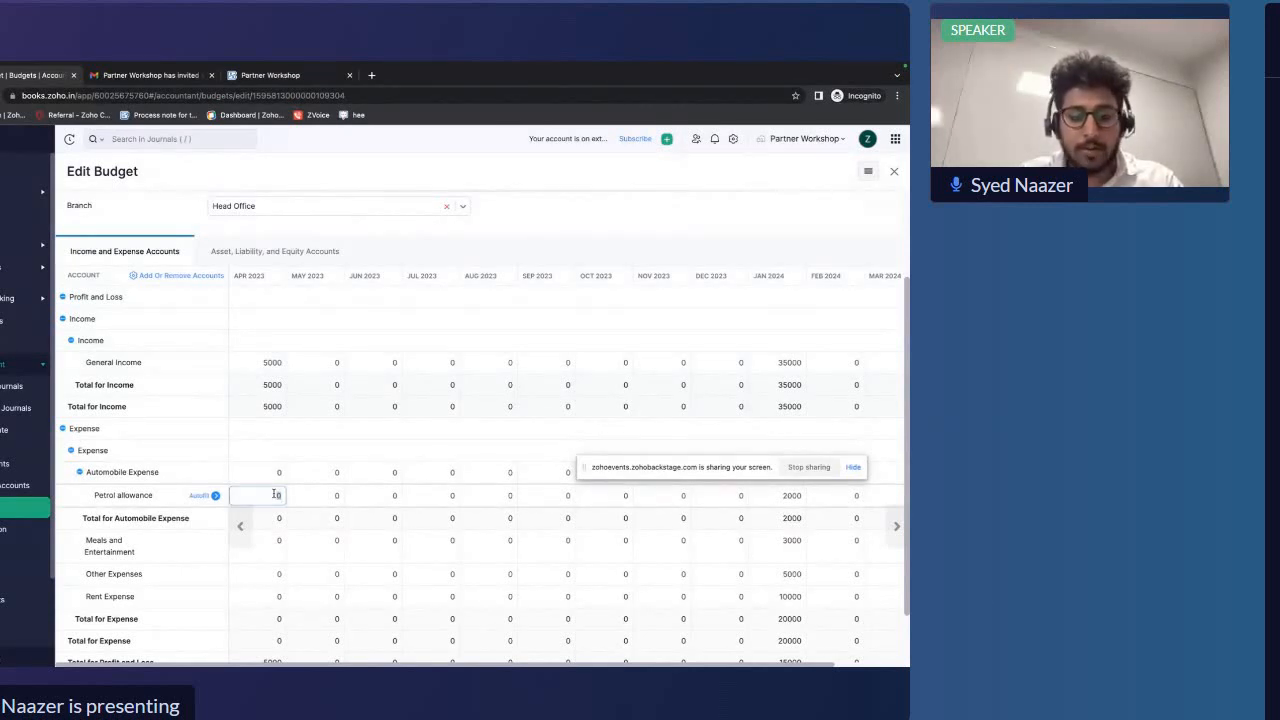
click(314, 517)
scroll(300, 510, down, 1)
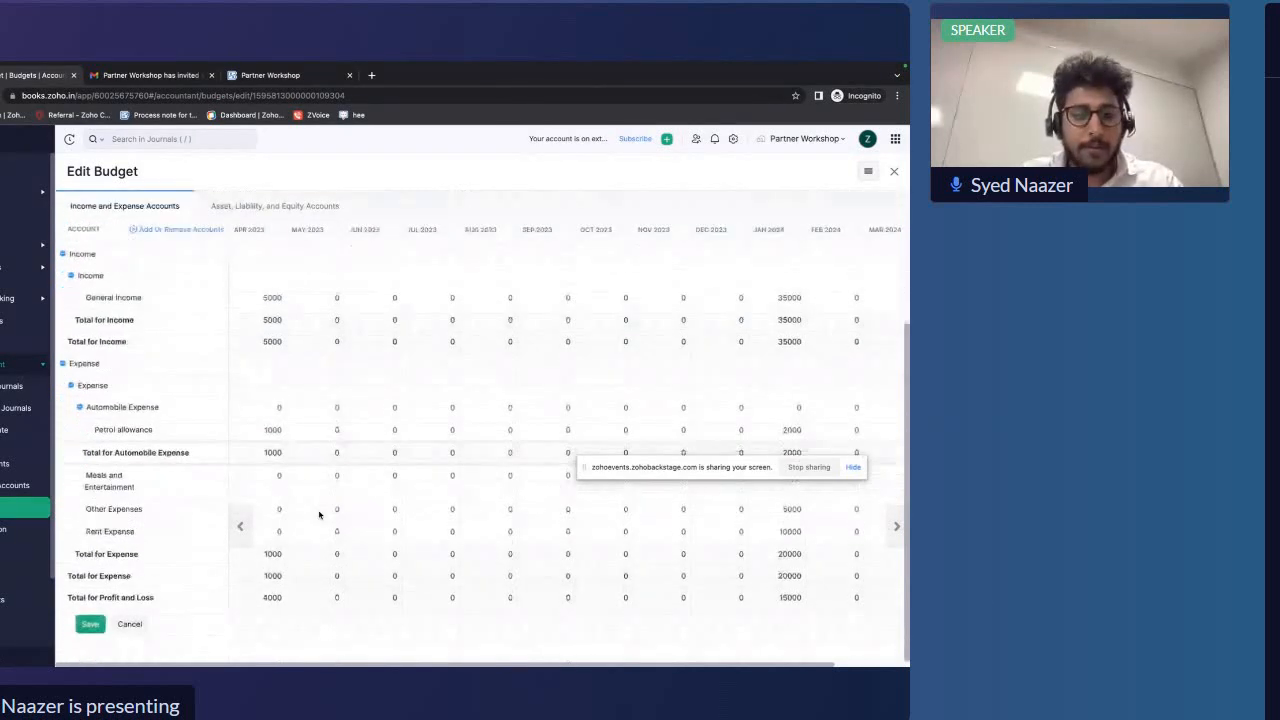
click(278, 476)
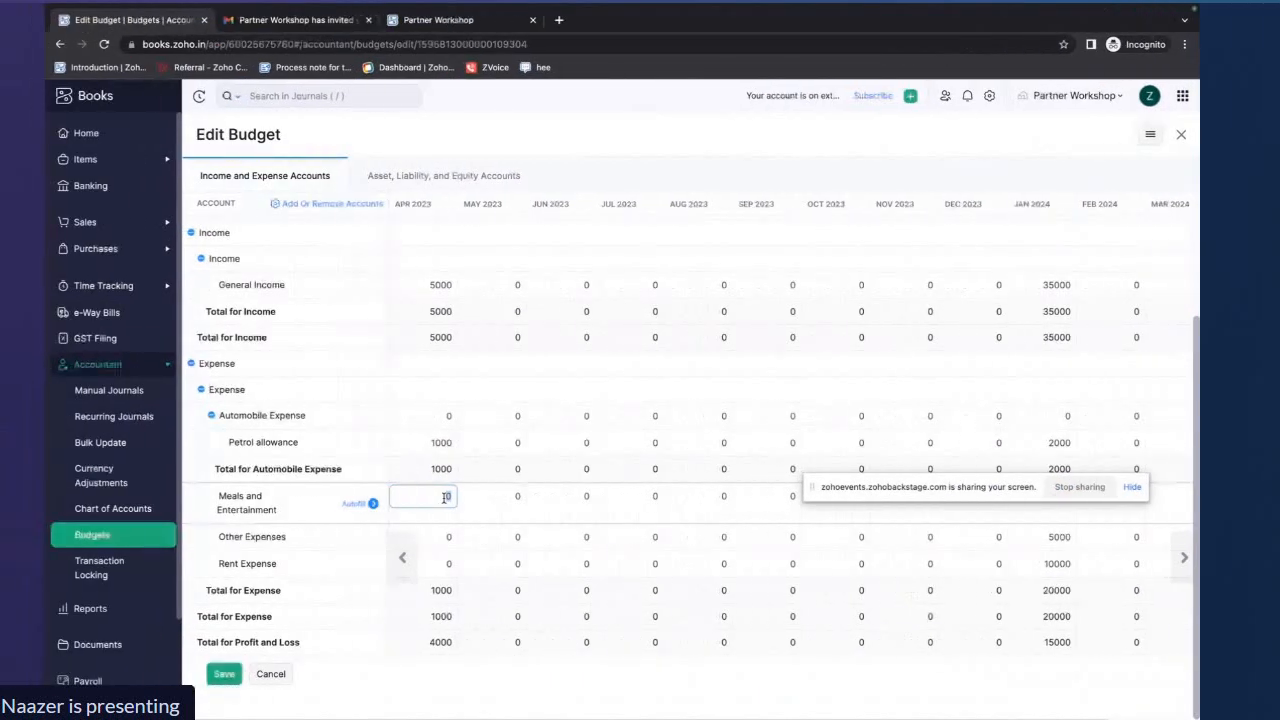
text(2000)
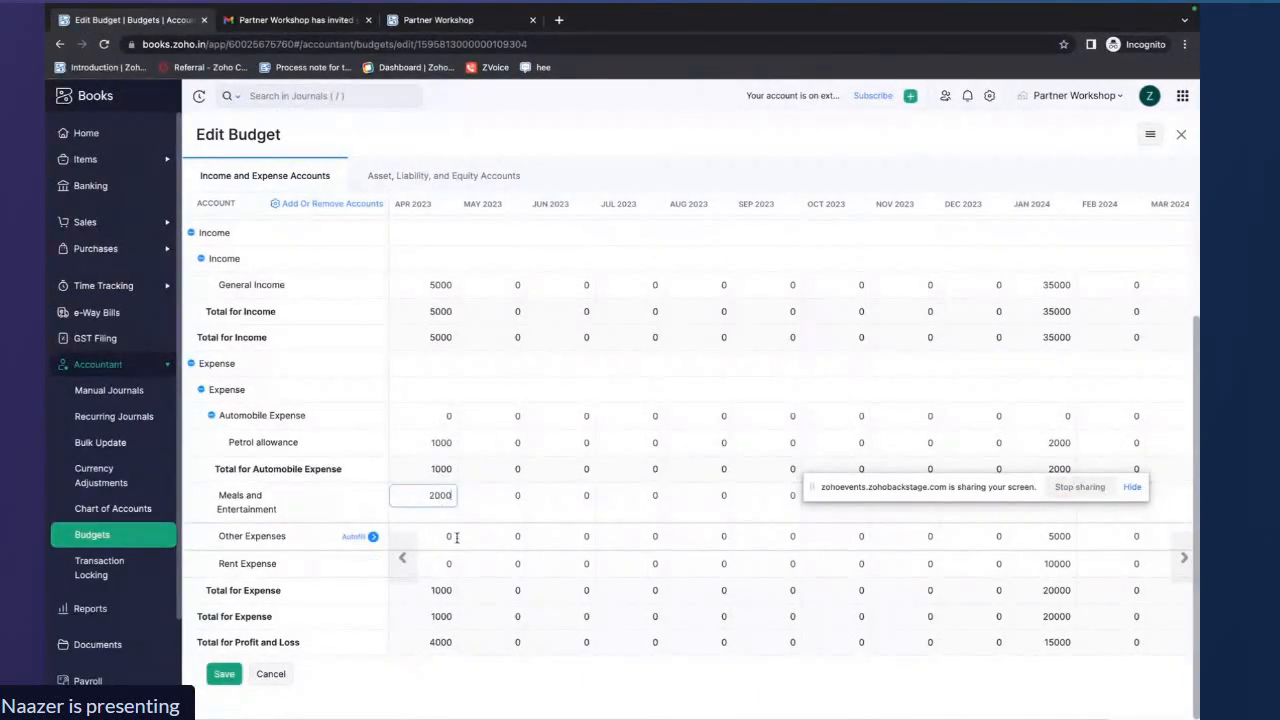
click(446, 535)
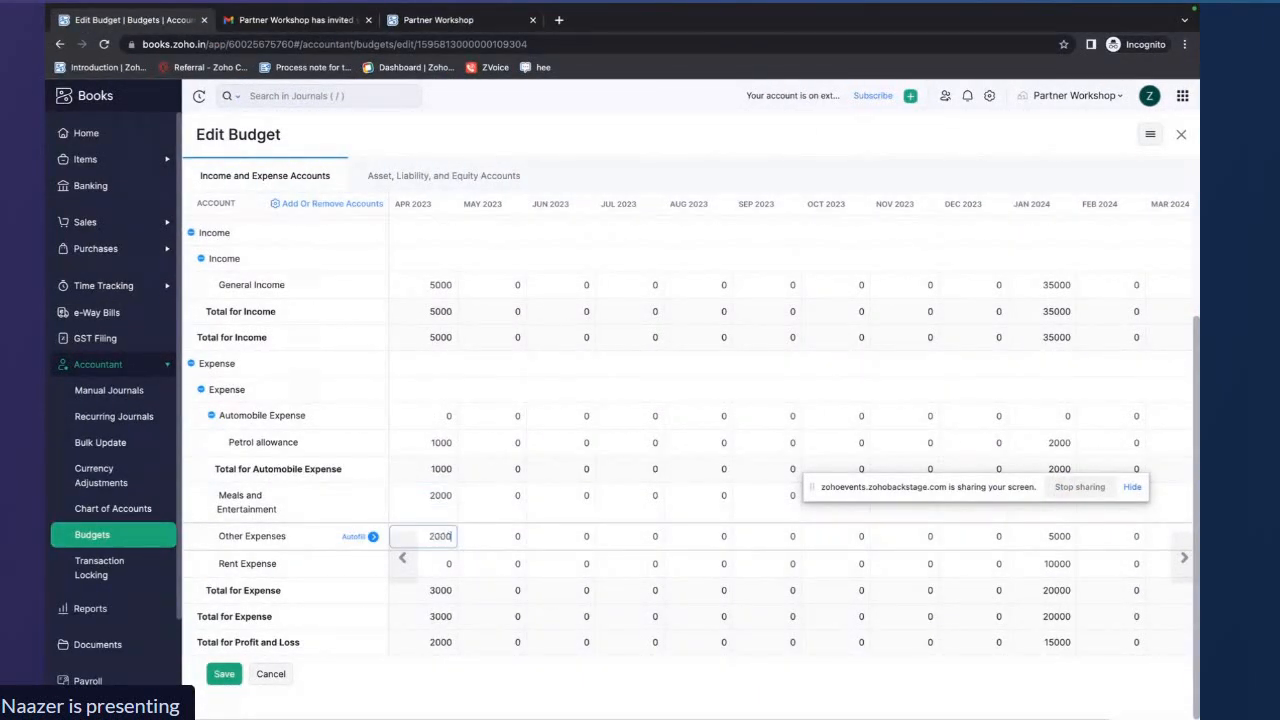
click(445, 562)
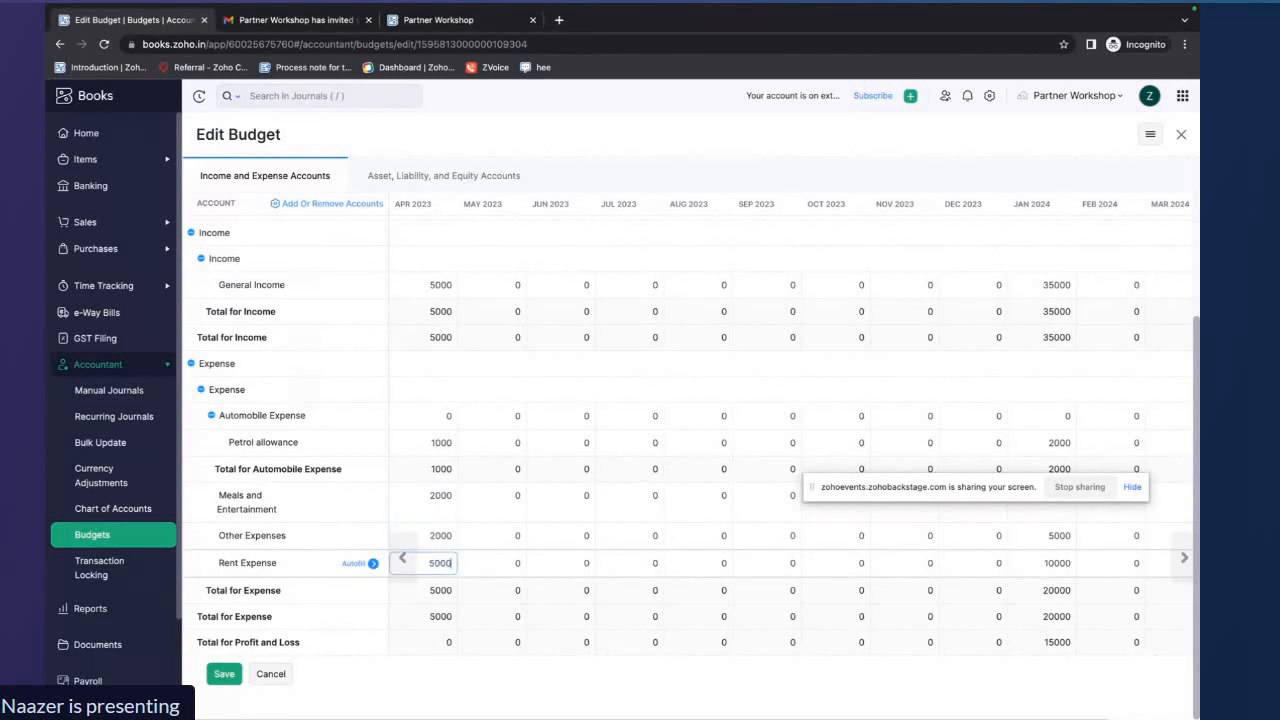
click(466, 618)
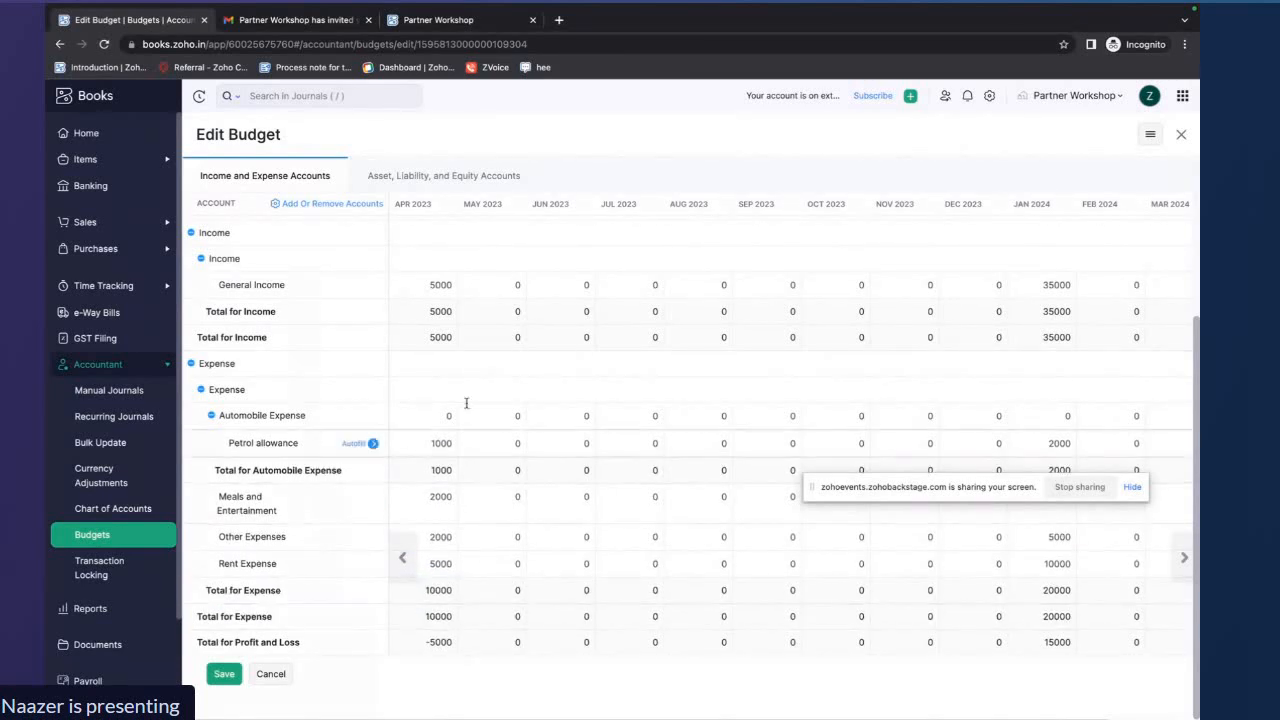
Change General Income for Apr 2023 to 50000
click(434, 285)
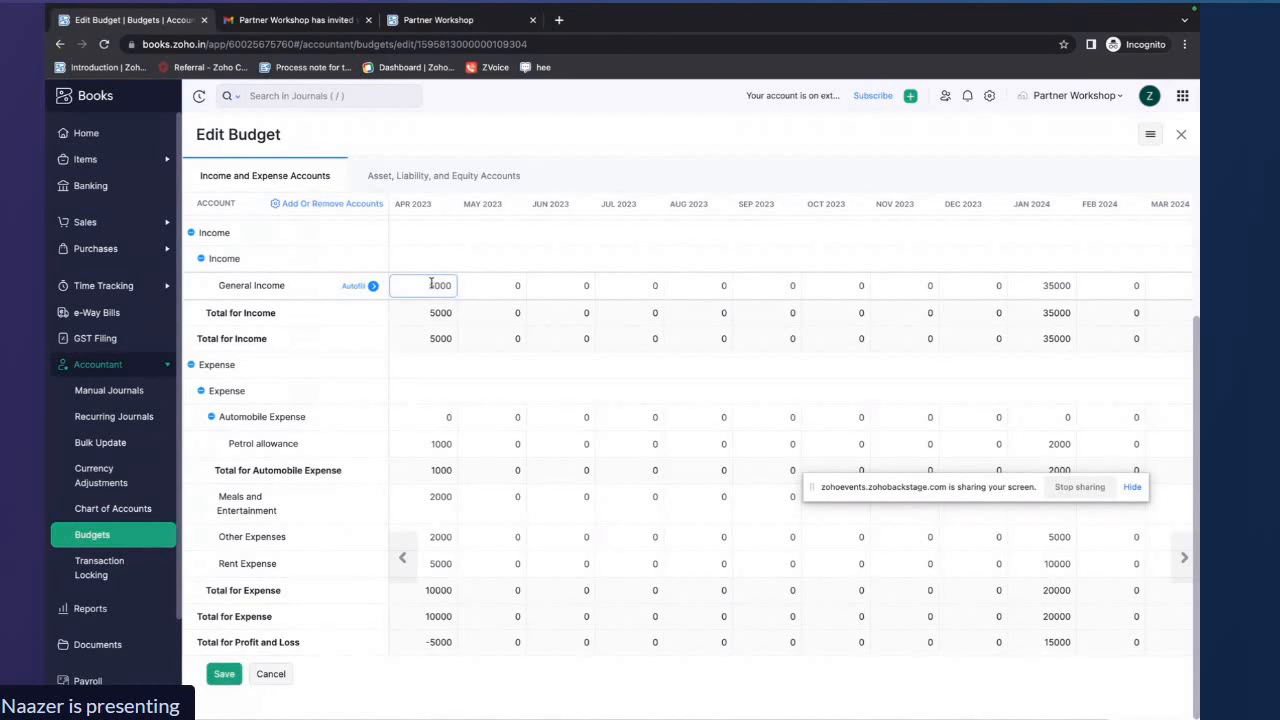
text(0)
click(443, 386)
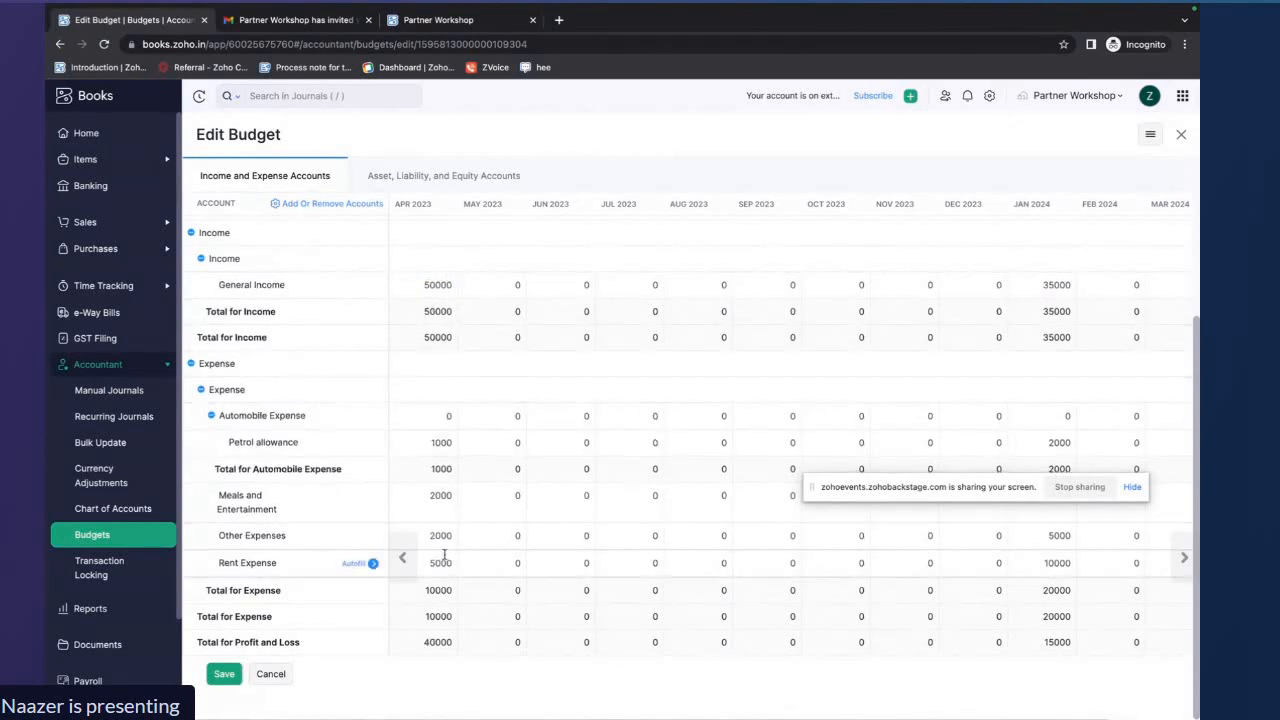
Autofill General Income with a fixed amount of 50000 for each period
scroll(445, 500, up, 3)
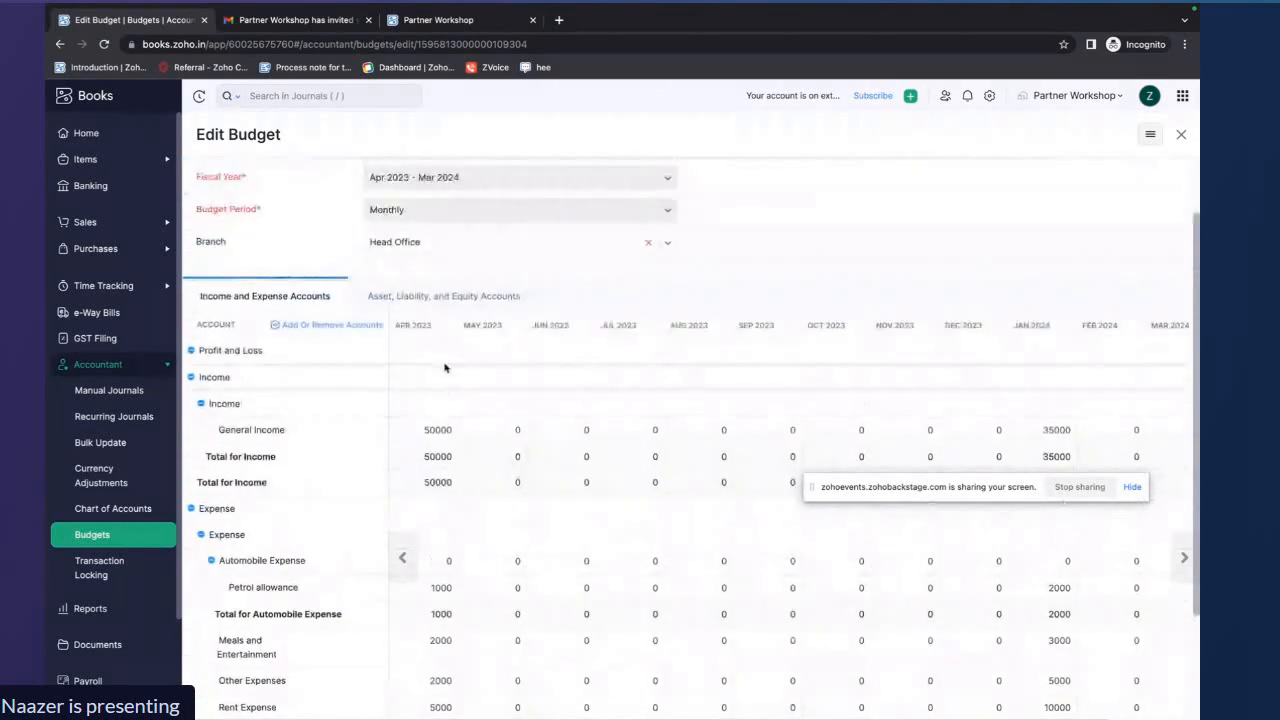
scroll(447, 490, down, 1)
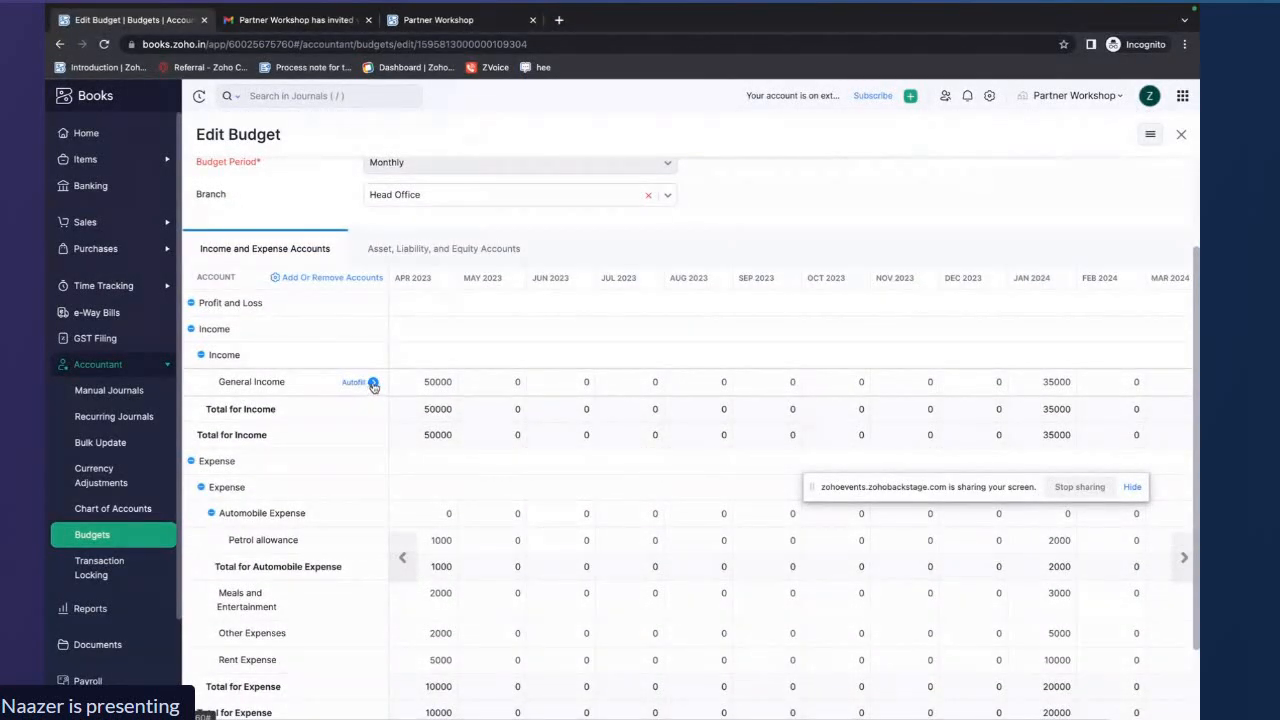
click(372, 384)
click(643, 172)
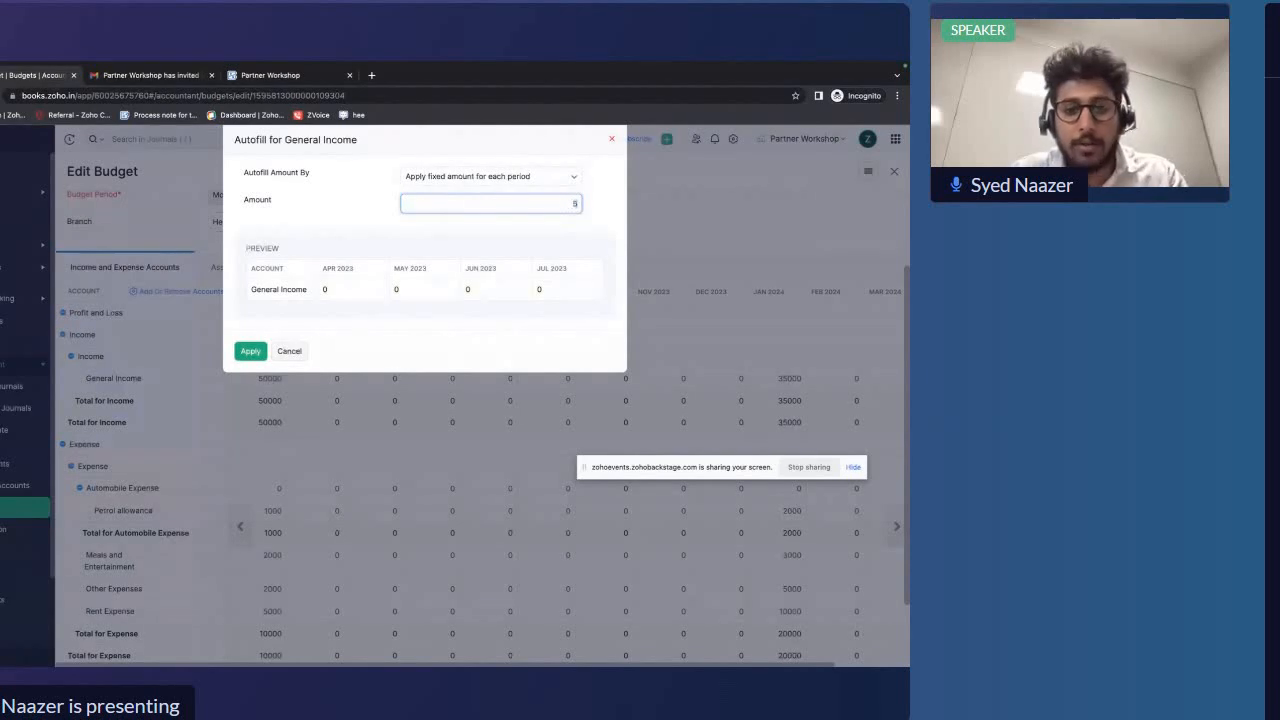
click(320, 267)
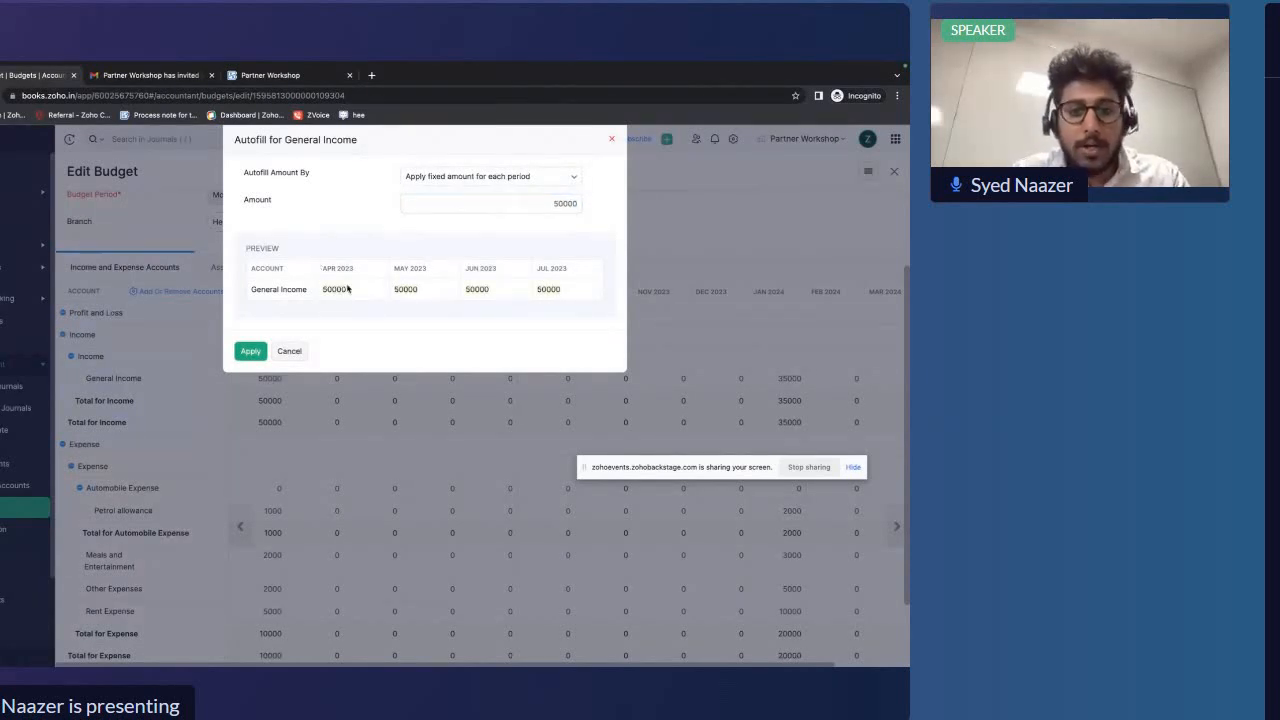
click(250, 350)
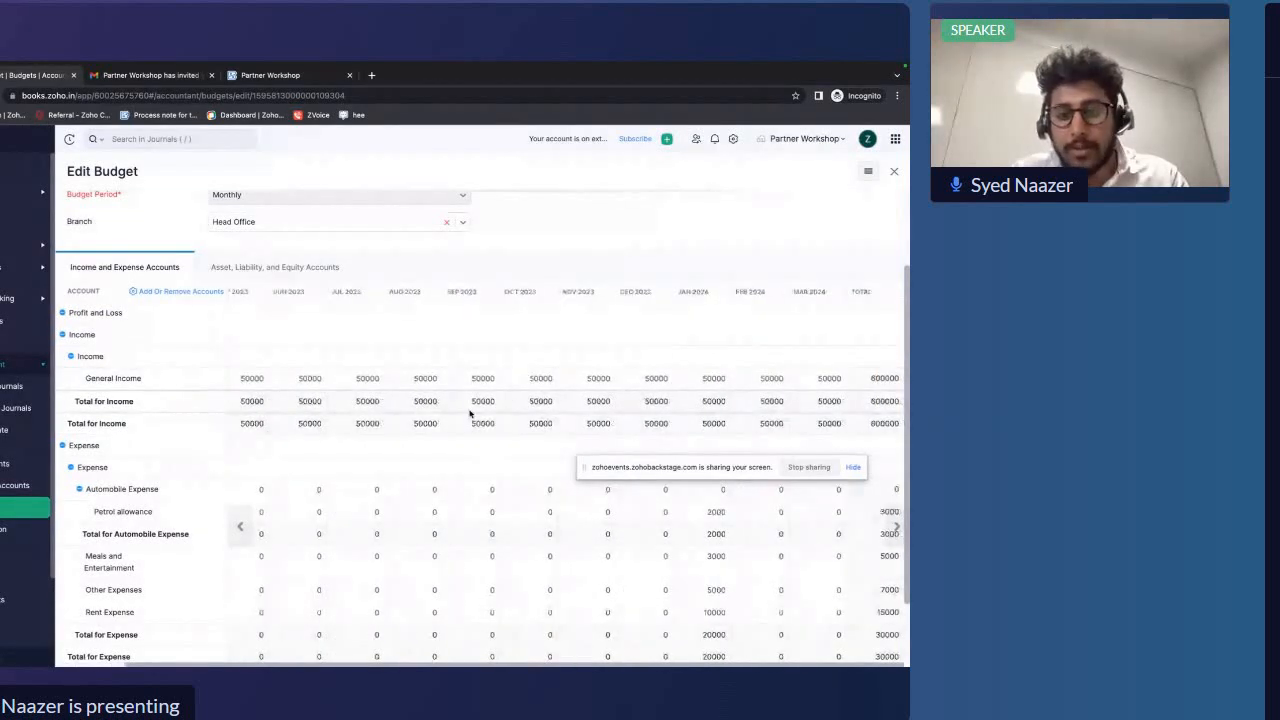
Autofill Petrol allowance with its fixed amount of 1000 for each period
scroll(289, 482, down, 1)
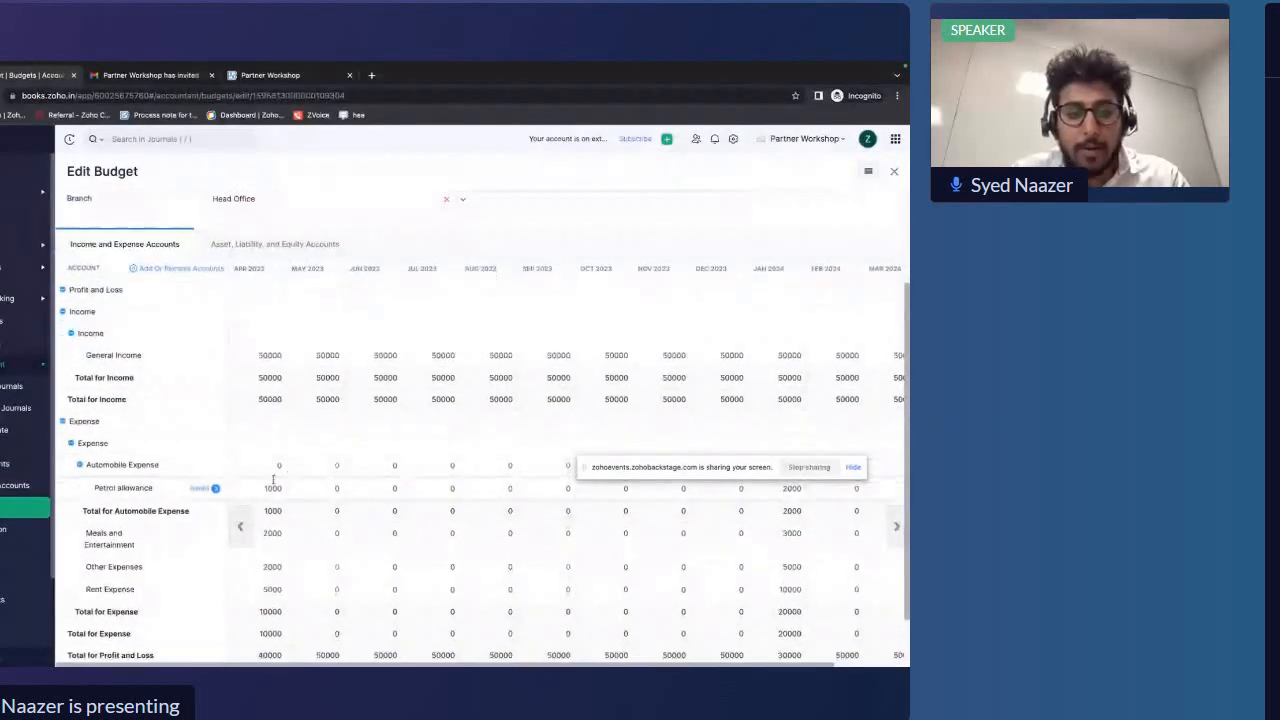
click(212, 487)
double_click(552, 203)
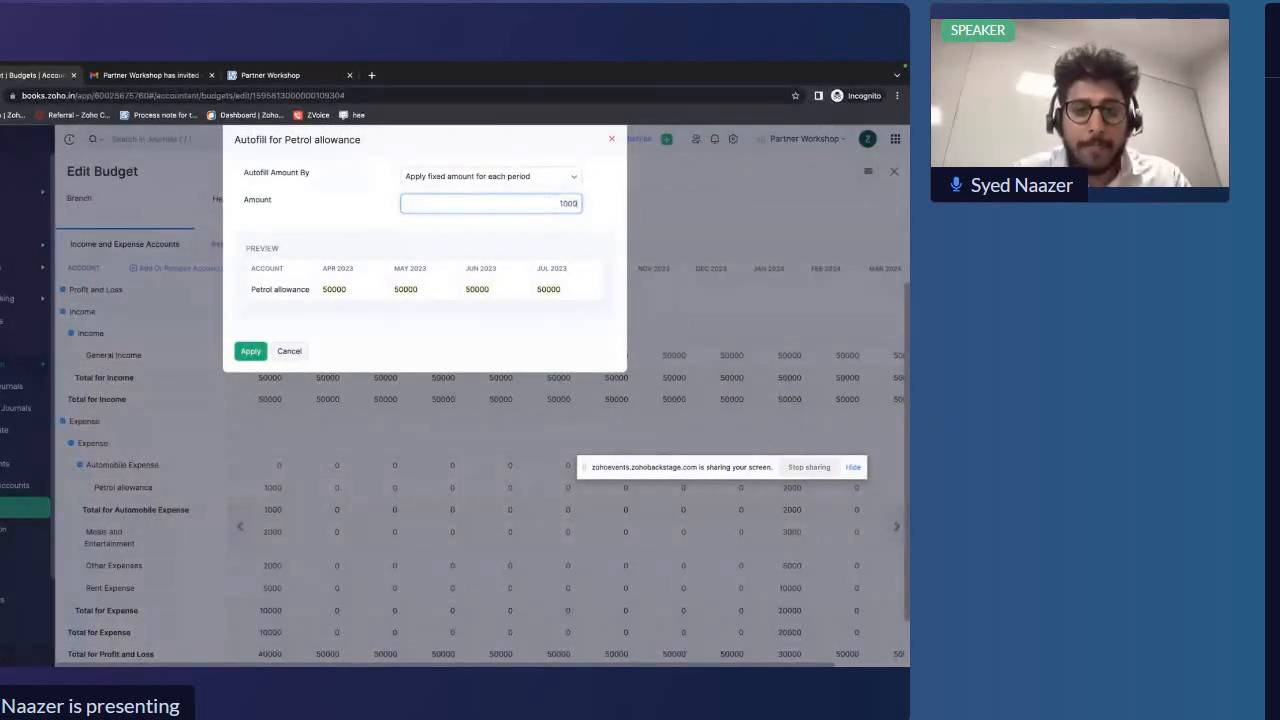
click(250, 351)
Autofill Meals and Entertainment with a fixed amount of 2000 for each period
scroll(265, 474, down, 3)
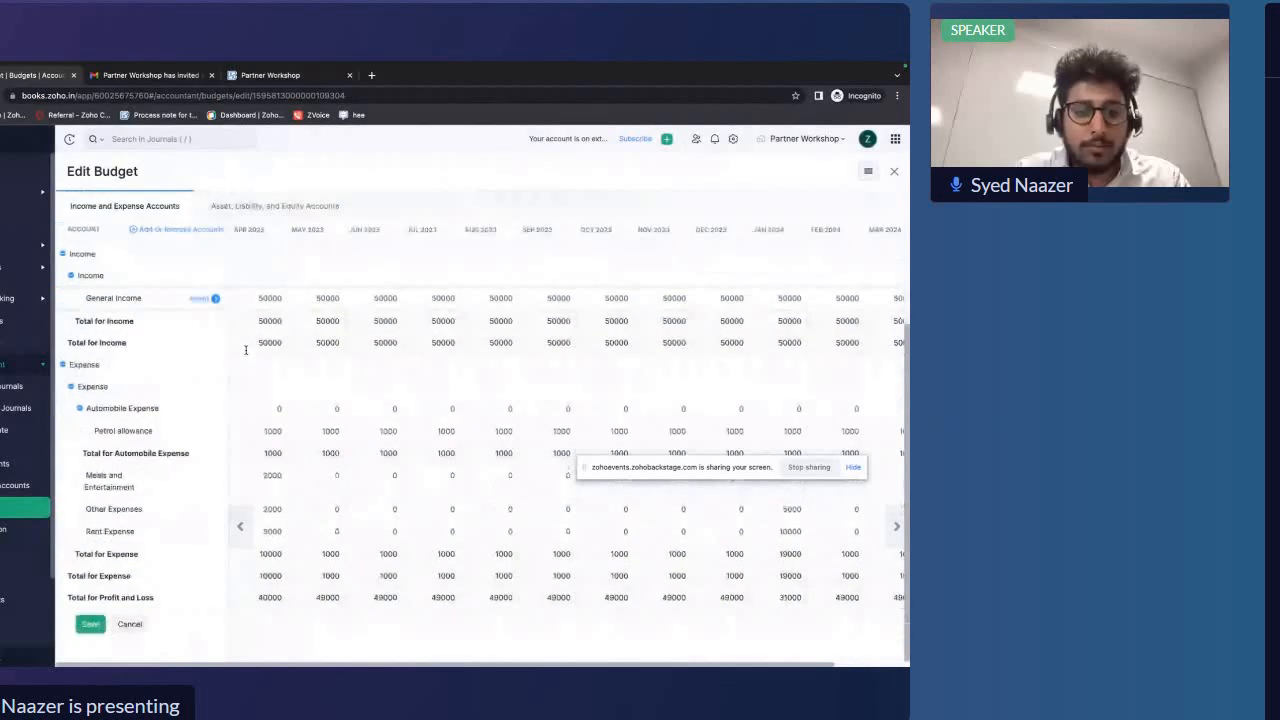
click(213, 481)
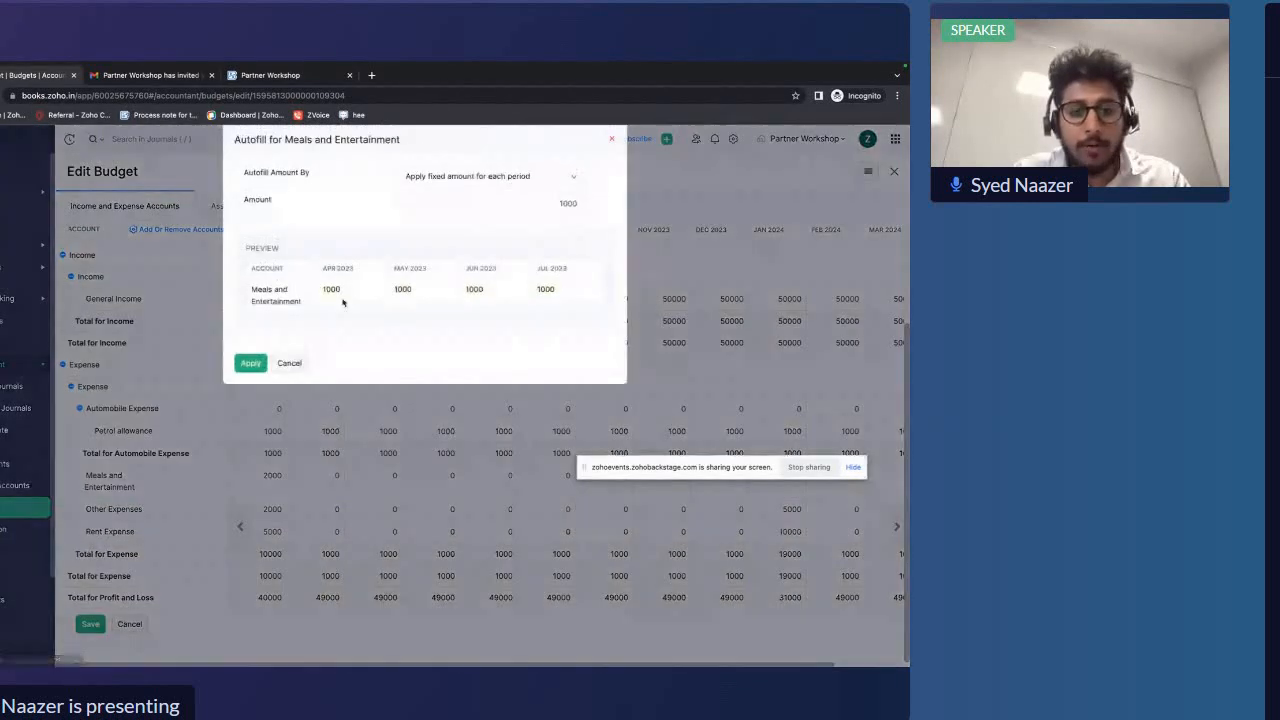
click(577, 204)
drag(577, 204, 561, 204)
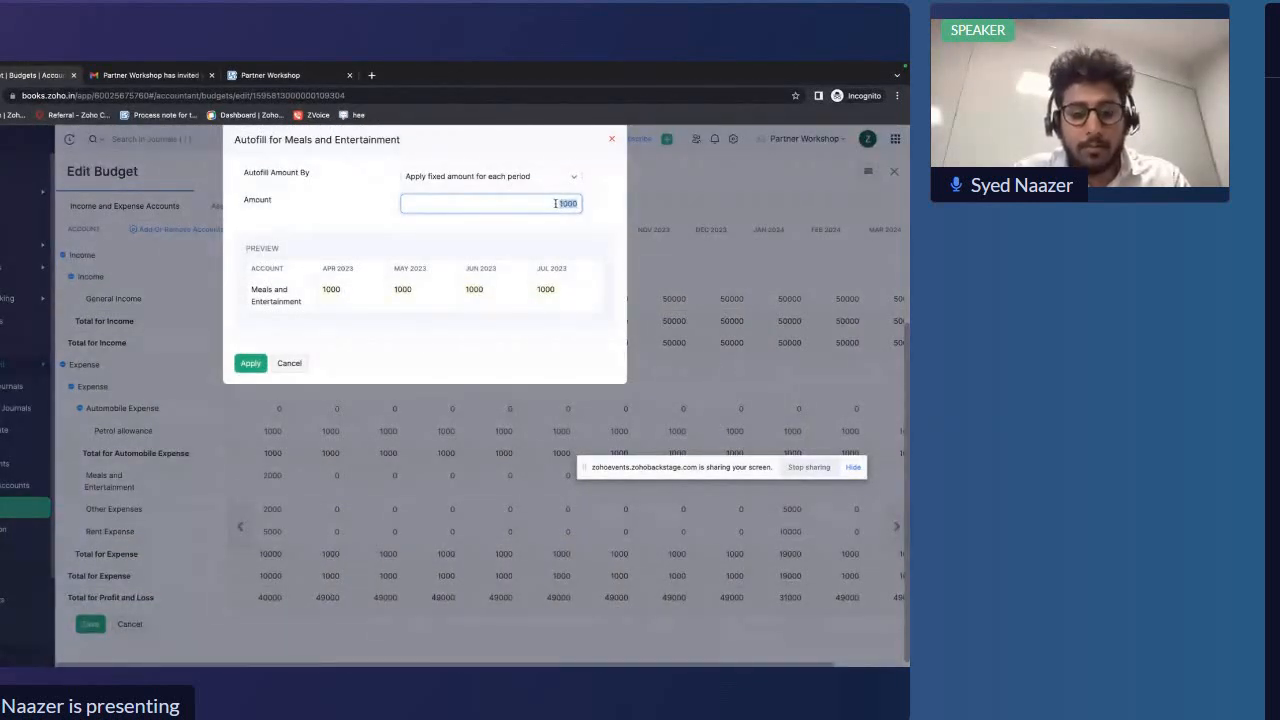
text(2000)
click(251, 363)
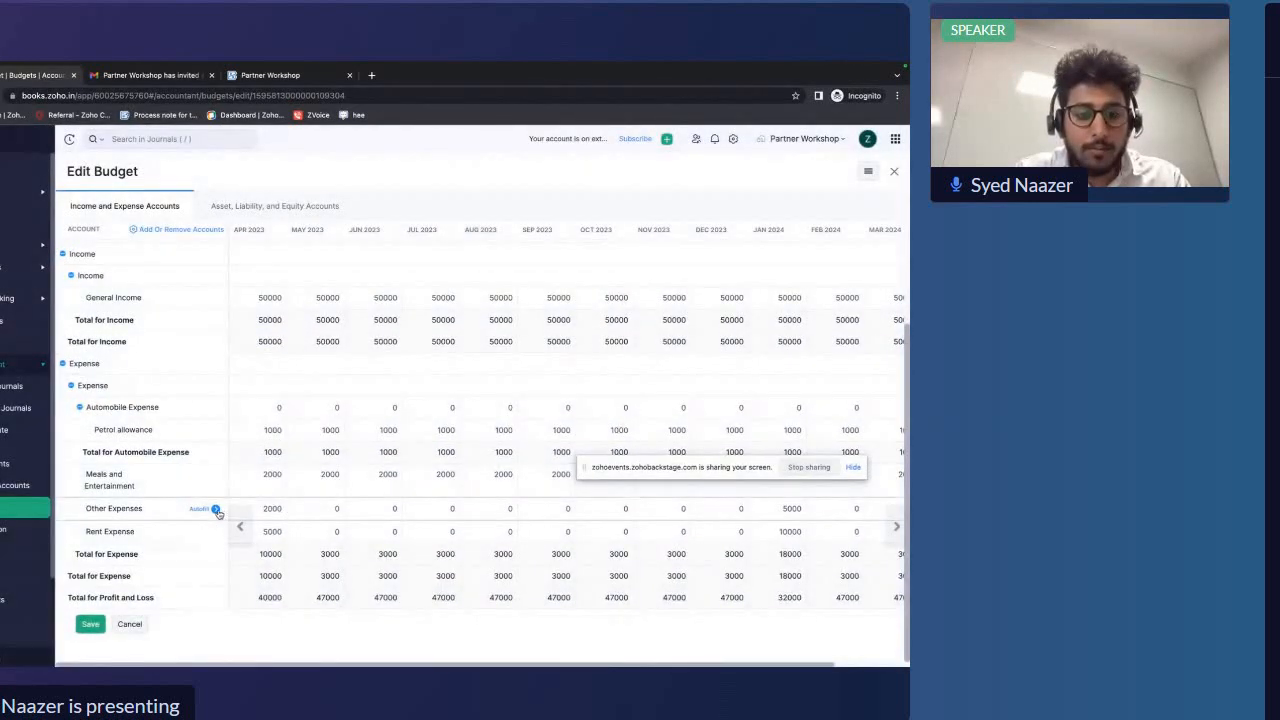
Autofill Other Expenses with 2000 and Rent Expense with 5000 as fixed amounts for each period
click(215, 510)
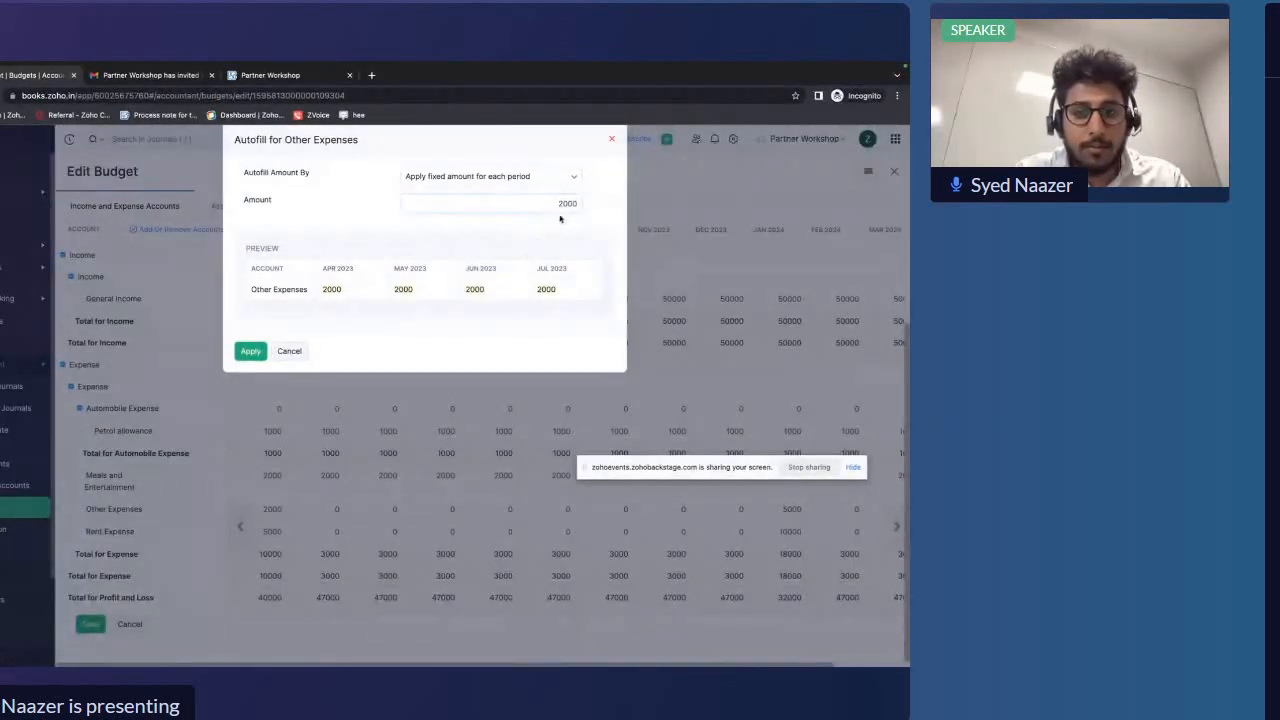
click(251, 351)
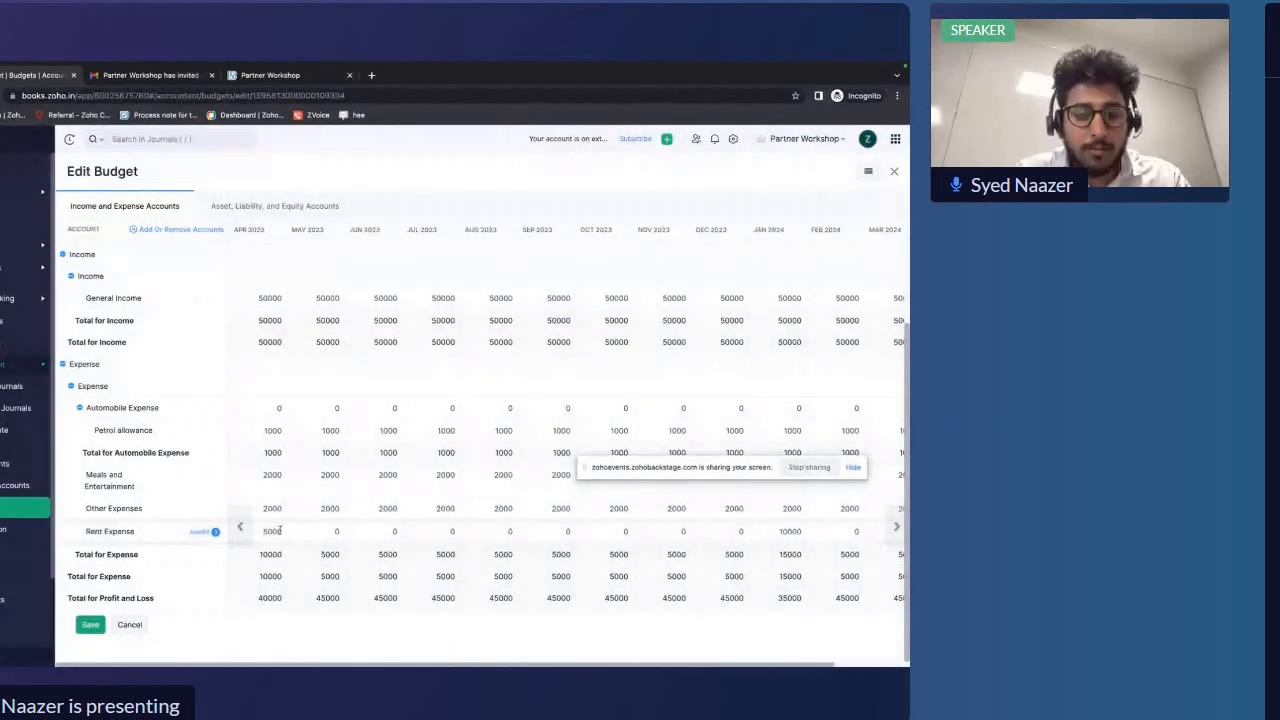
click(215, 532)
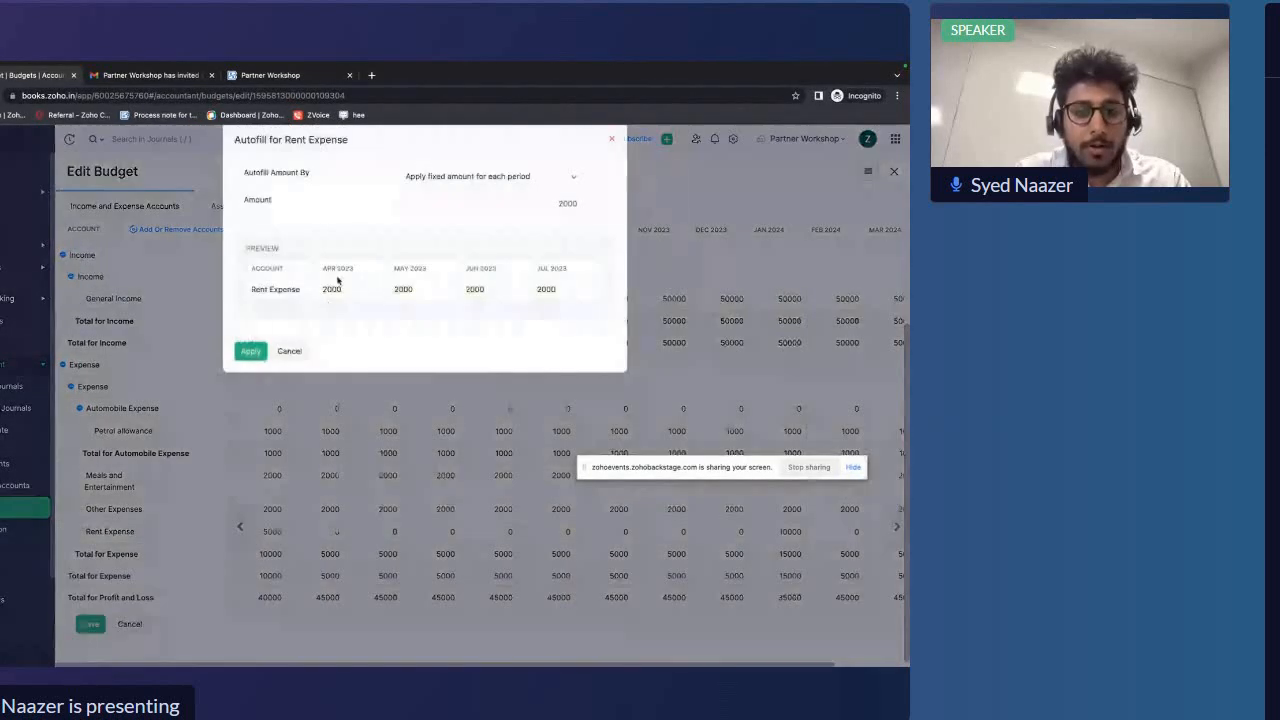
click(565, 201)
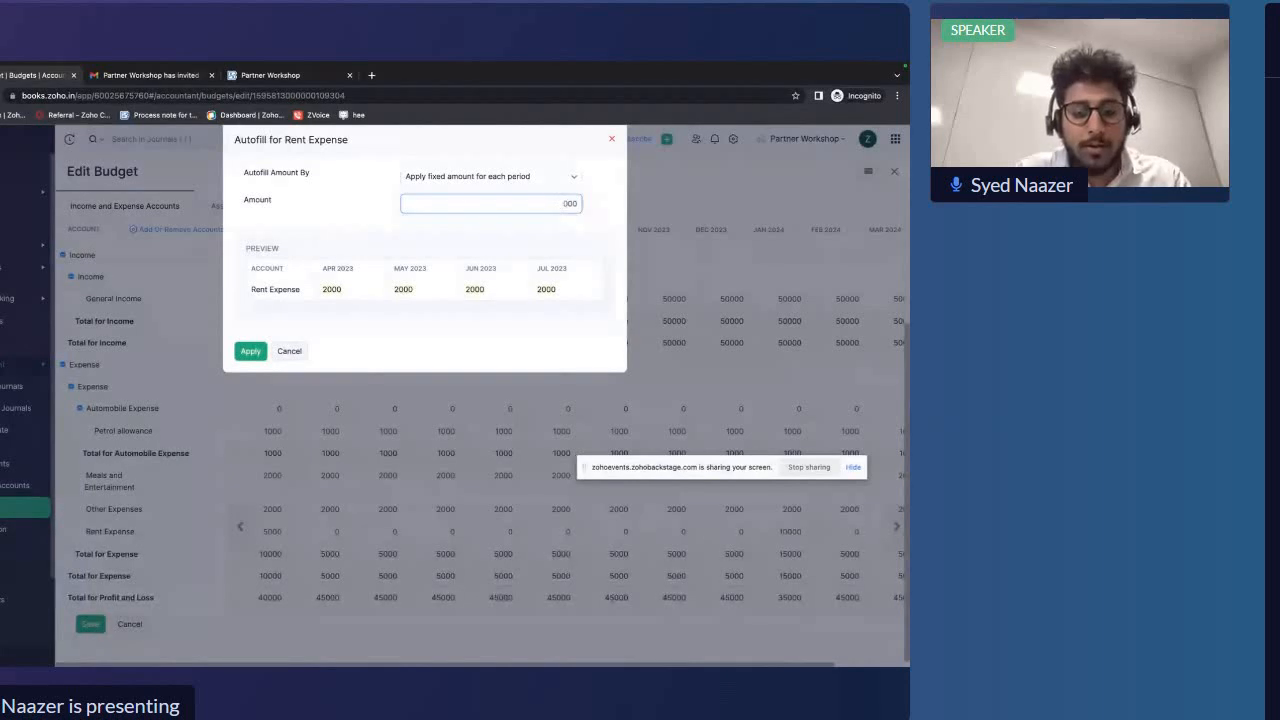
text(5)
click(248, 356)
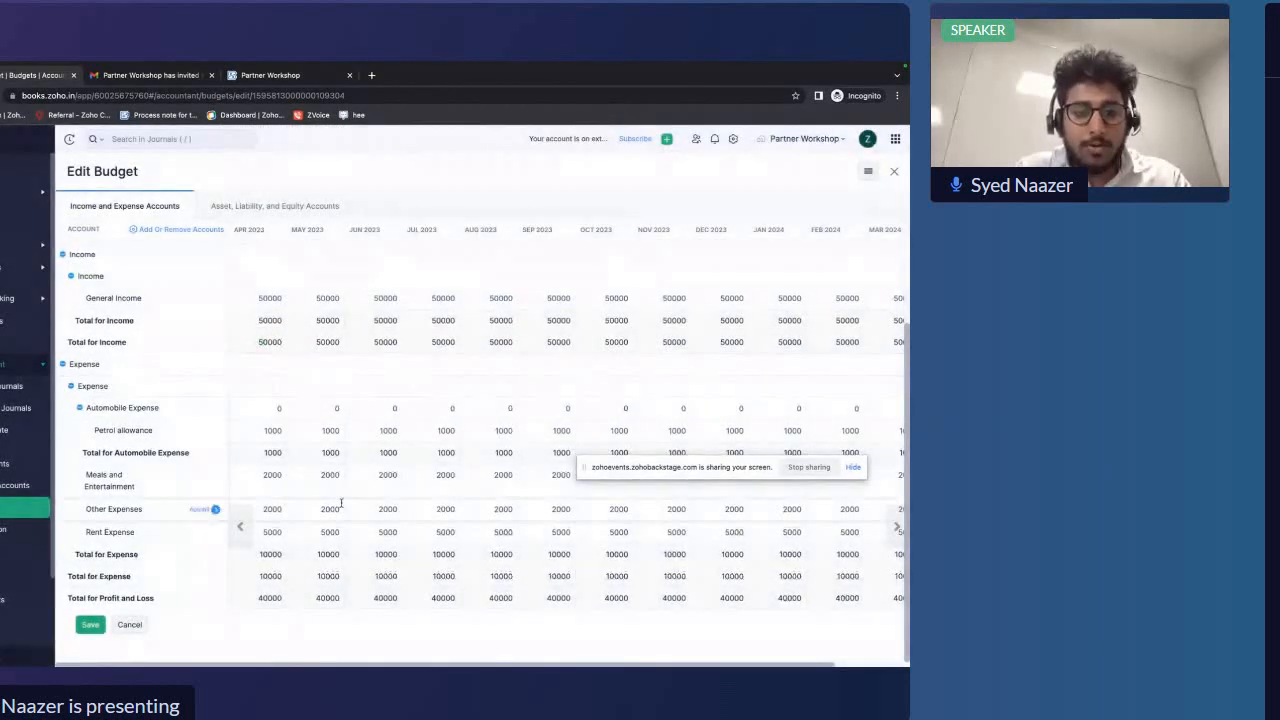
Review the filled budget grid and save the Monthly Budget
scroll(341, 504, up, 3)
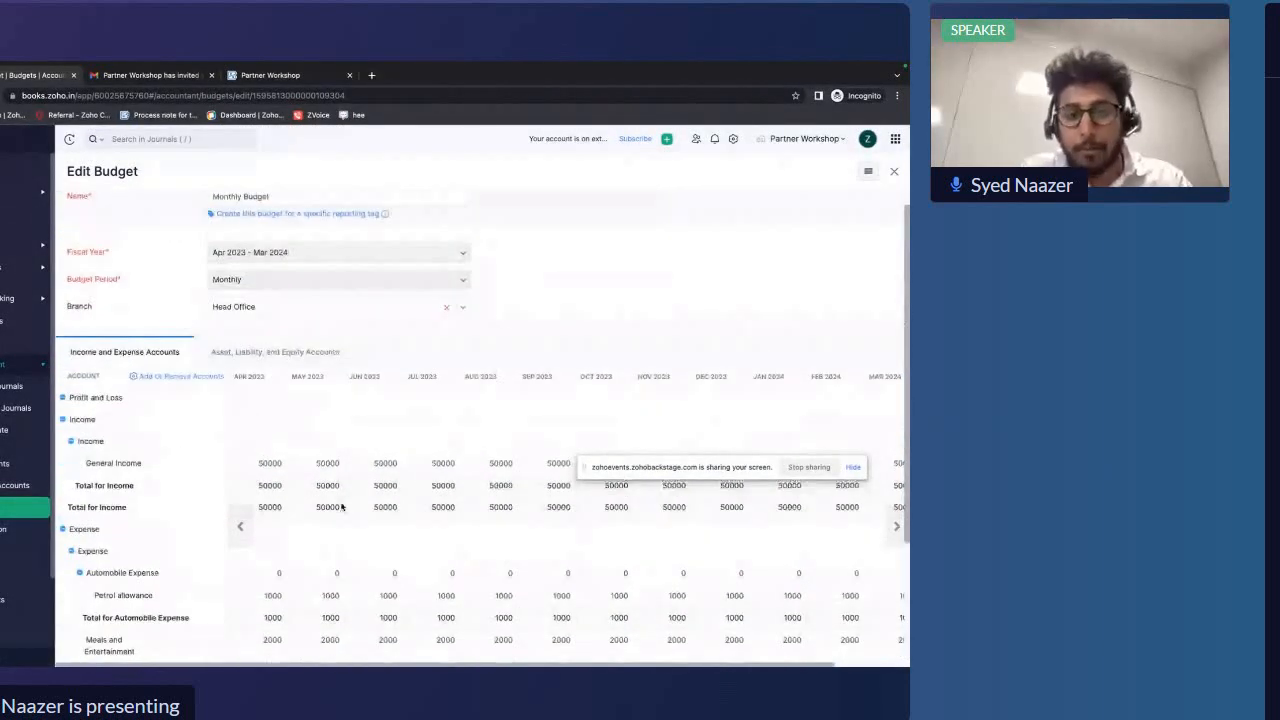
scroll(342, 507, down, 2)
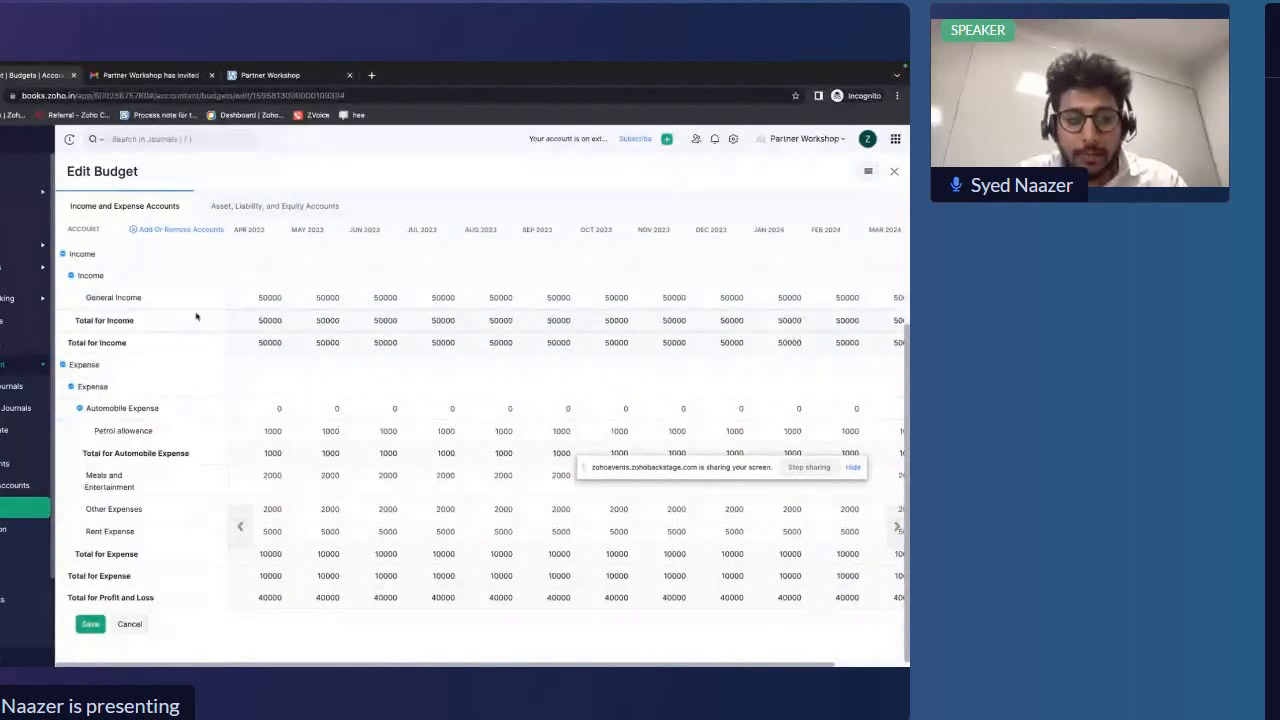
scroll(443, 471, up, 3)
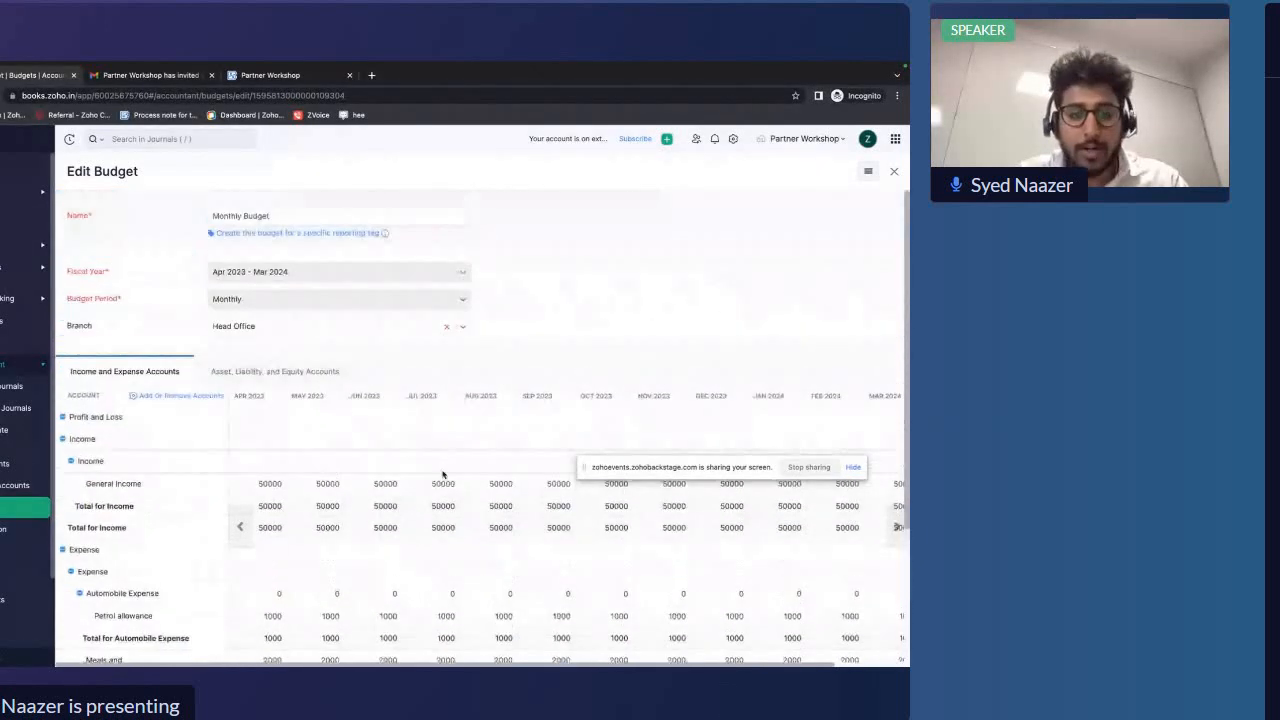
scroll(443, 471, down, 3)
click(98, 625)
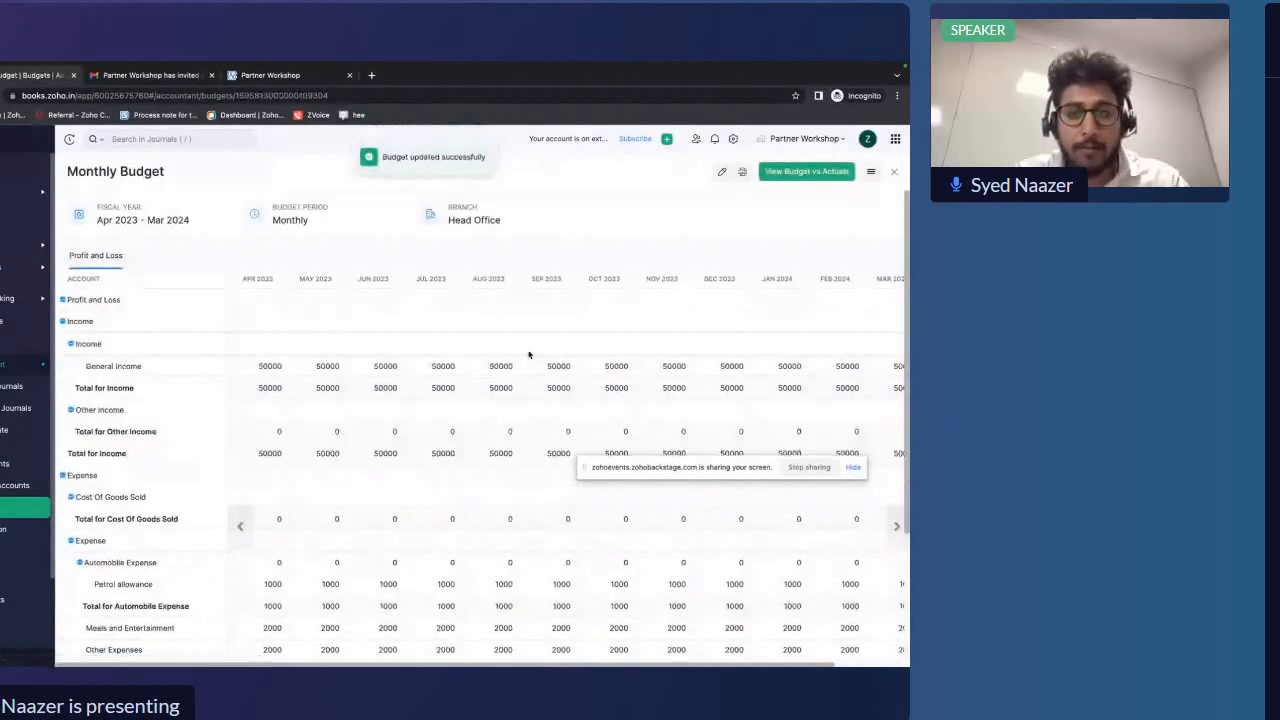
scroll(529, 354, down, 3)
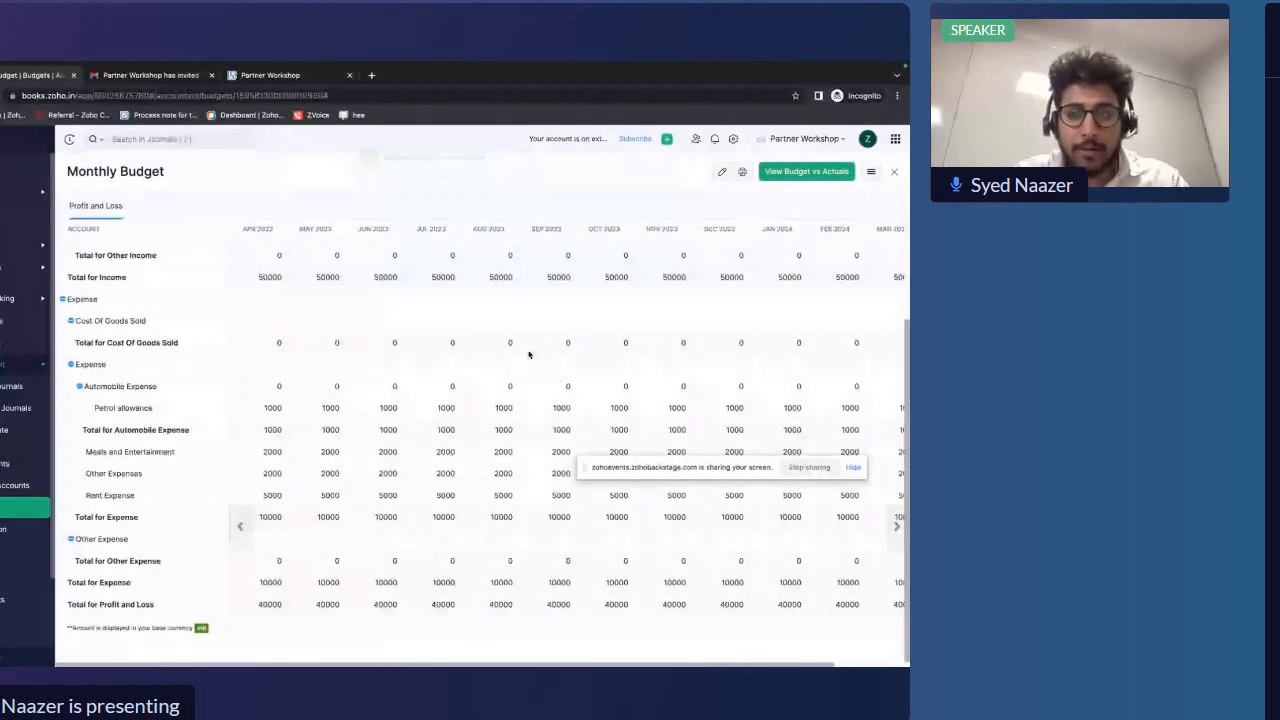
Open the Monthly Budget's Budget vs Actuals report and review budgeted against actual amounts across months and accounts, then close it
scroll(529, 354, up, 3)
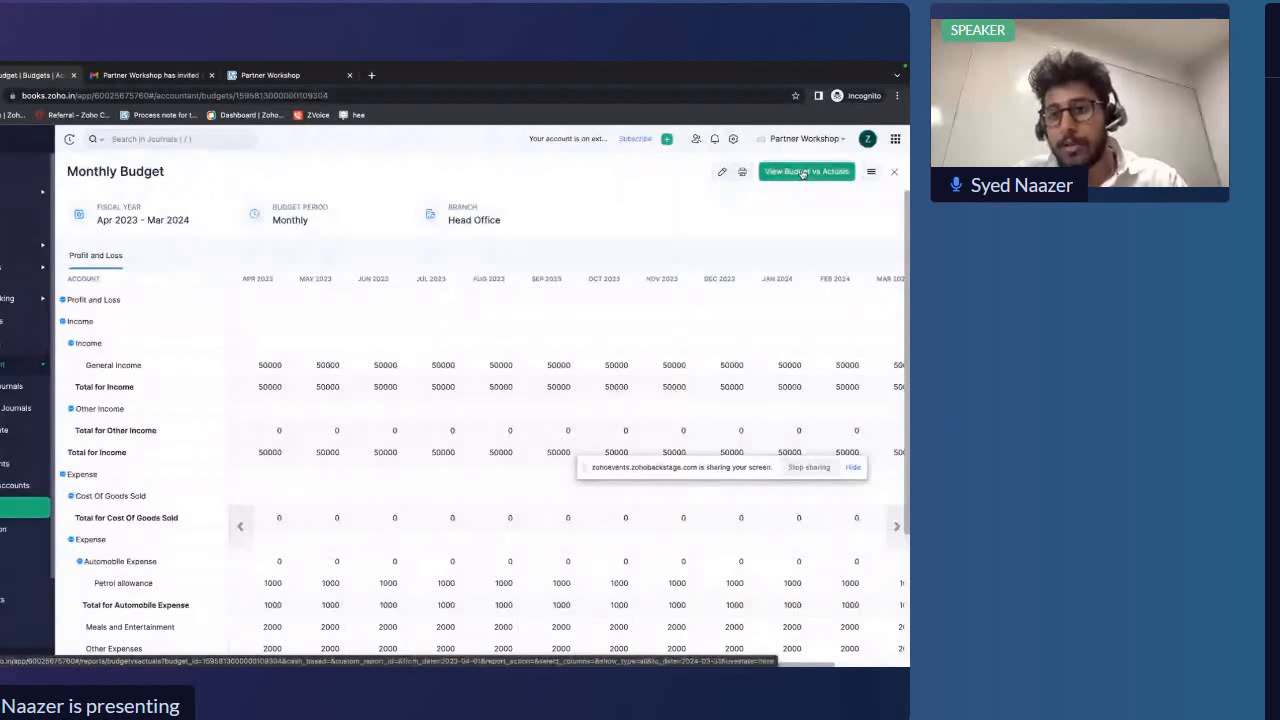
click(802, 172)
scroll(559, 363, down, 2)
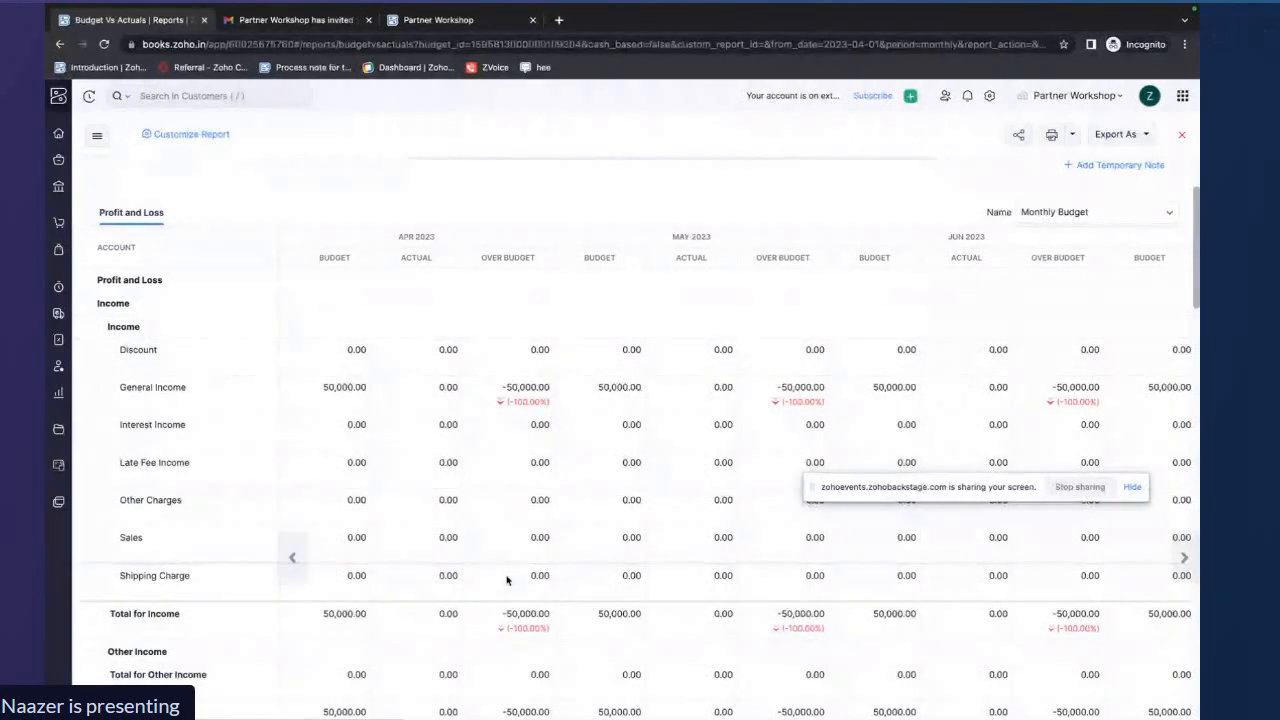
scroll(506, 580, right, 4)
scroll(506, 580, right, 2)
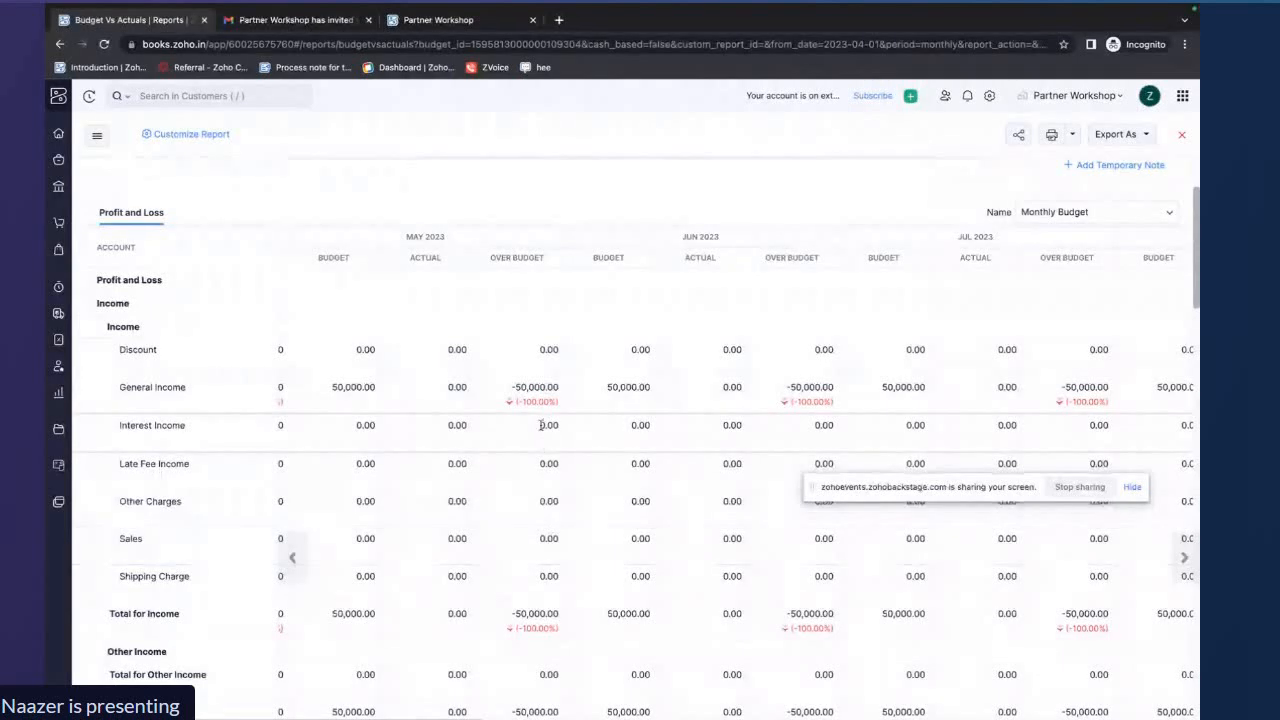
scroll(540, 420, down, 5)
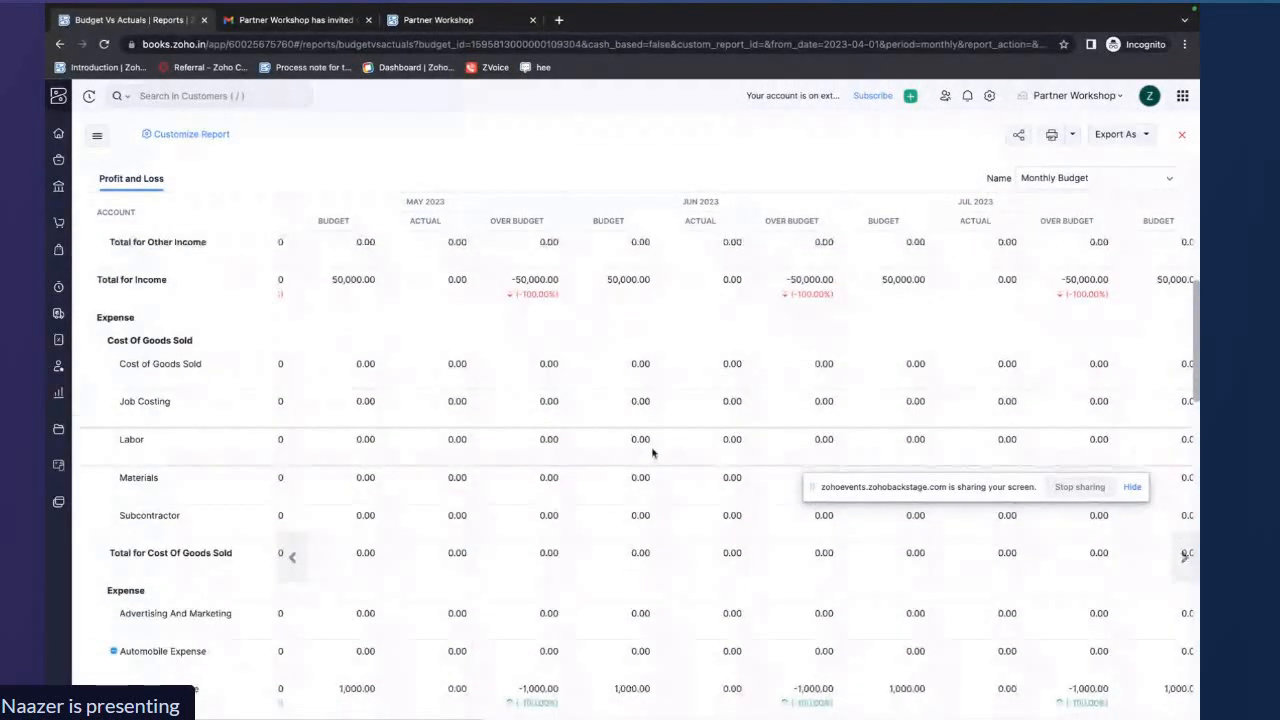
scroll(650, 450, right, 5)
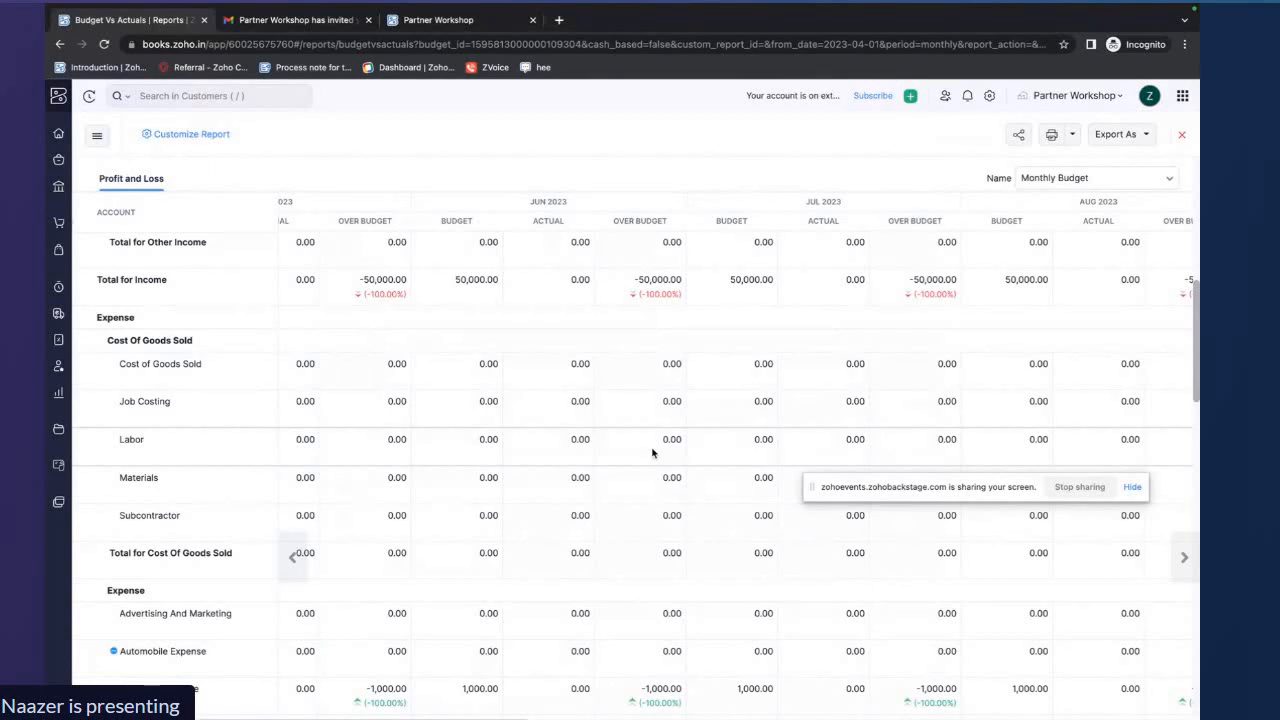
scroll(652, 453, down, 2)
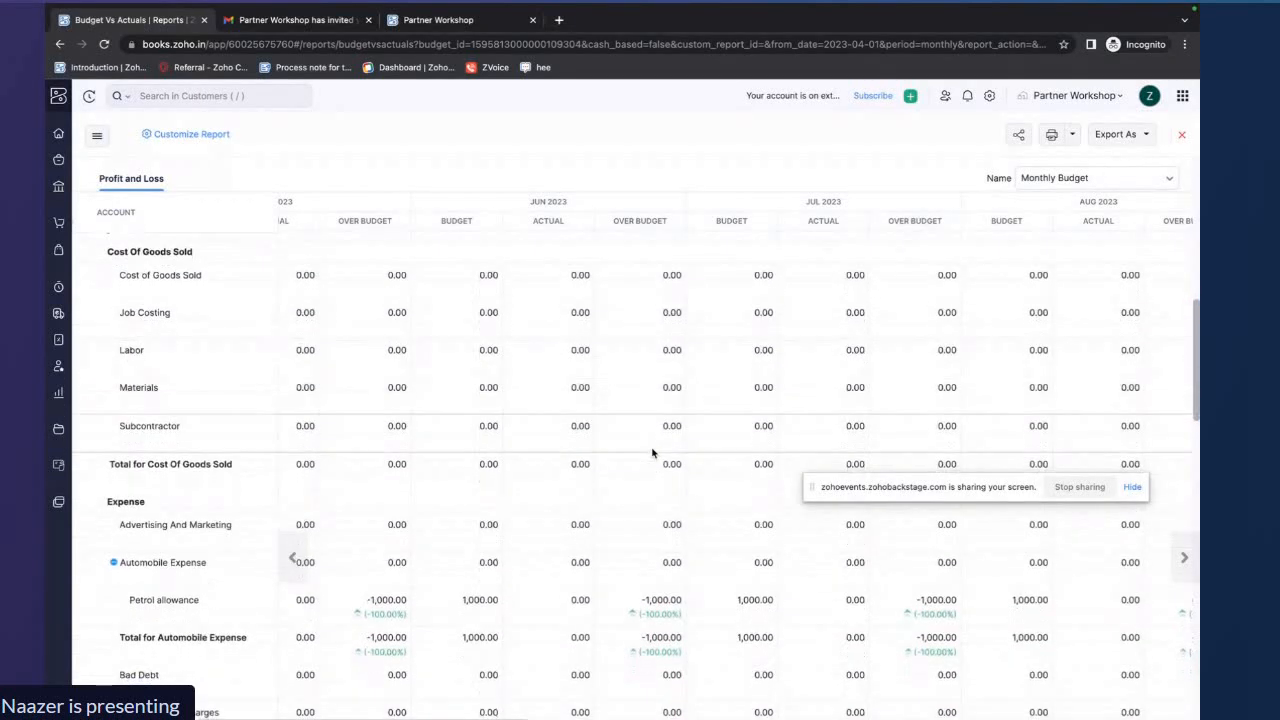
scroll(652, 453, down, 8)
scroll(652, 453, right, 3)
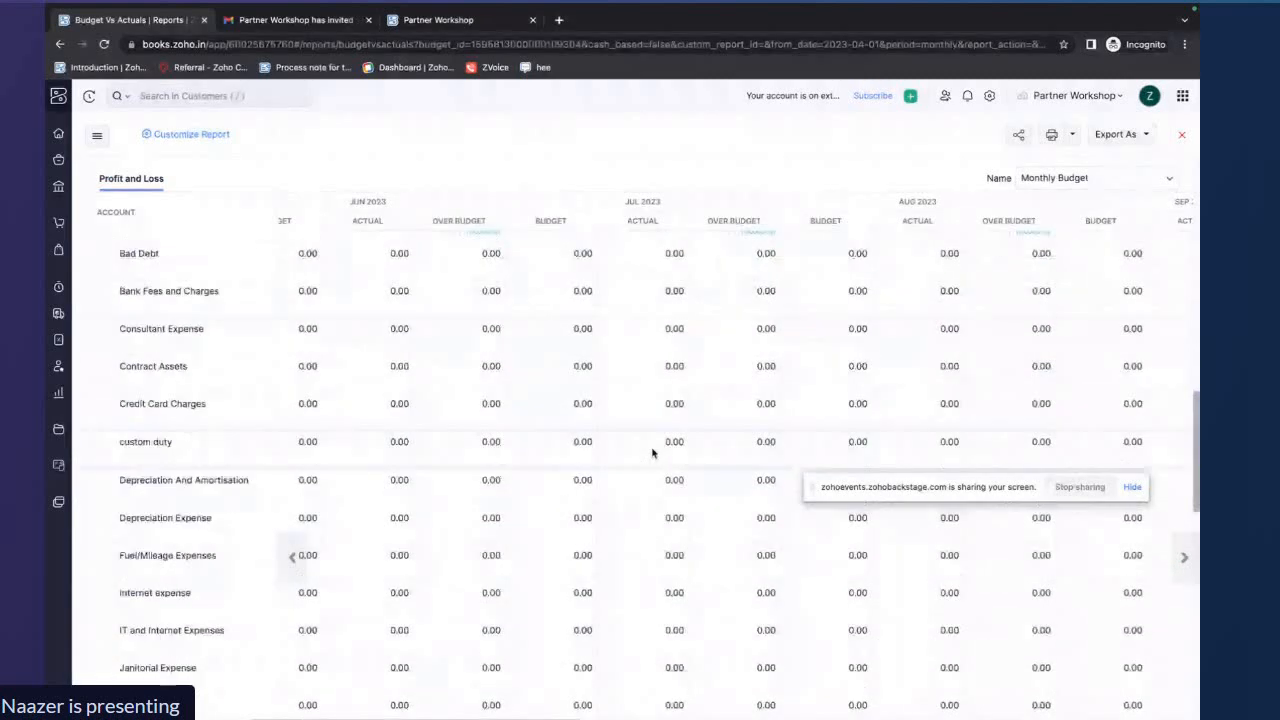
scroll(652, 453, down, 11)
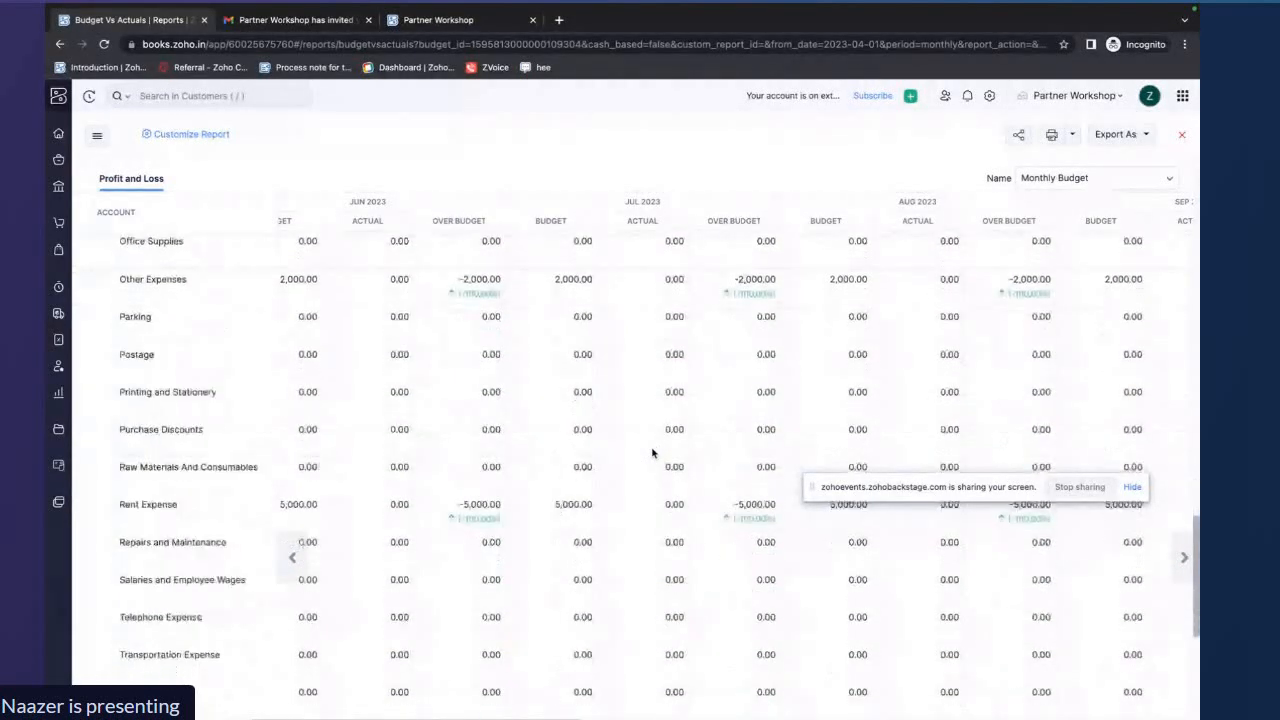
scroll(652, 453, down, 7)
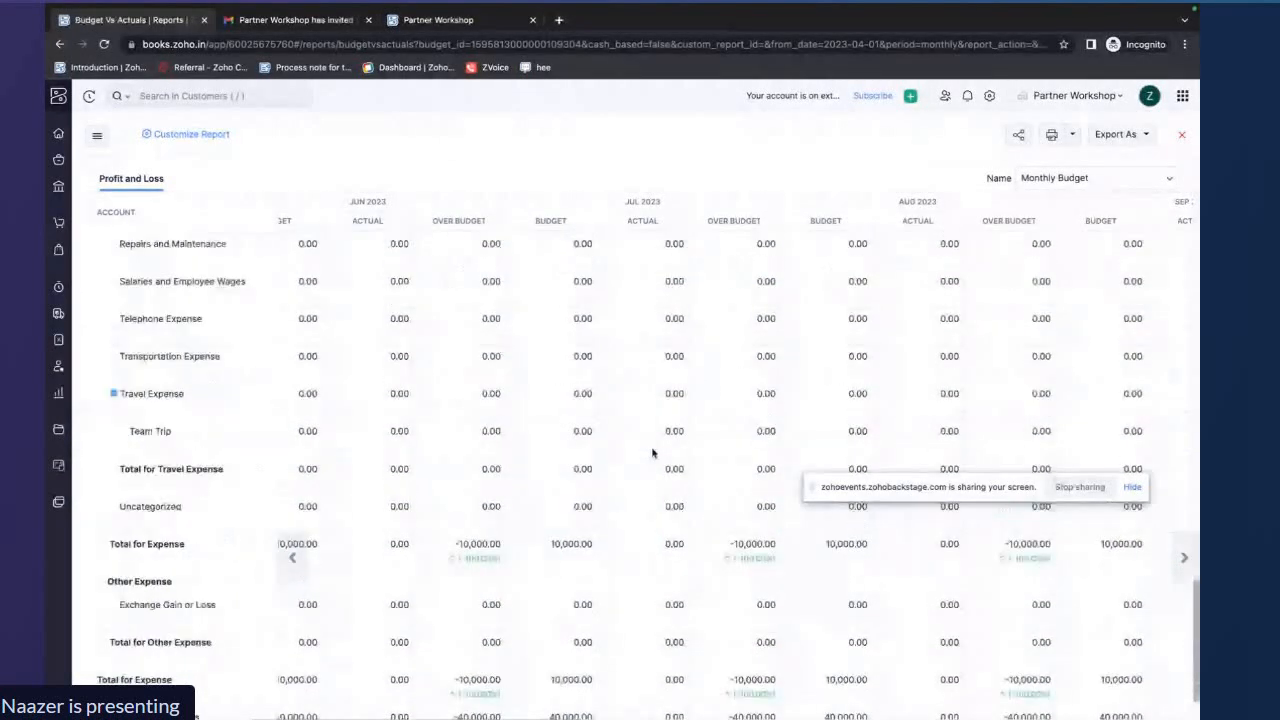
scroll(652, 453, up, 5)
scroll(652, 453, up, 20)
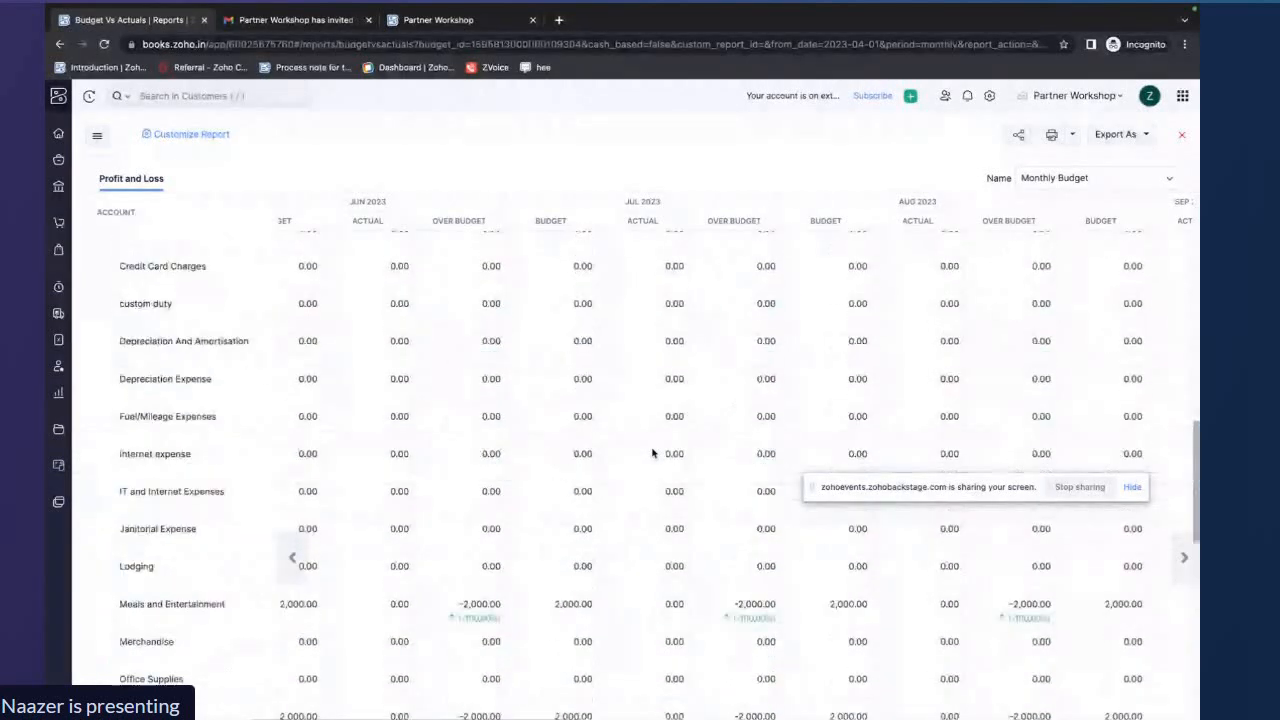
scroll(652, 453, up, 3)
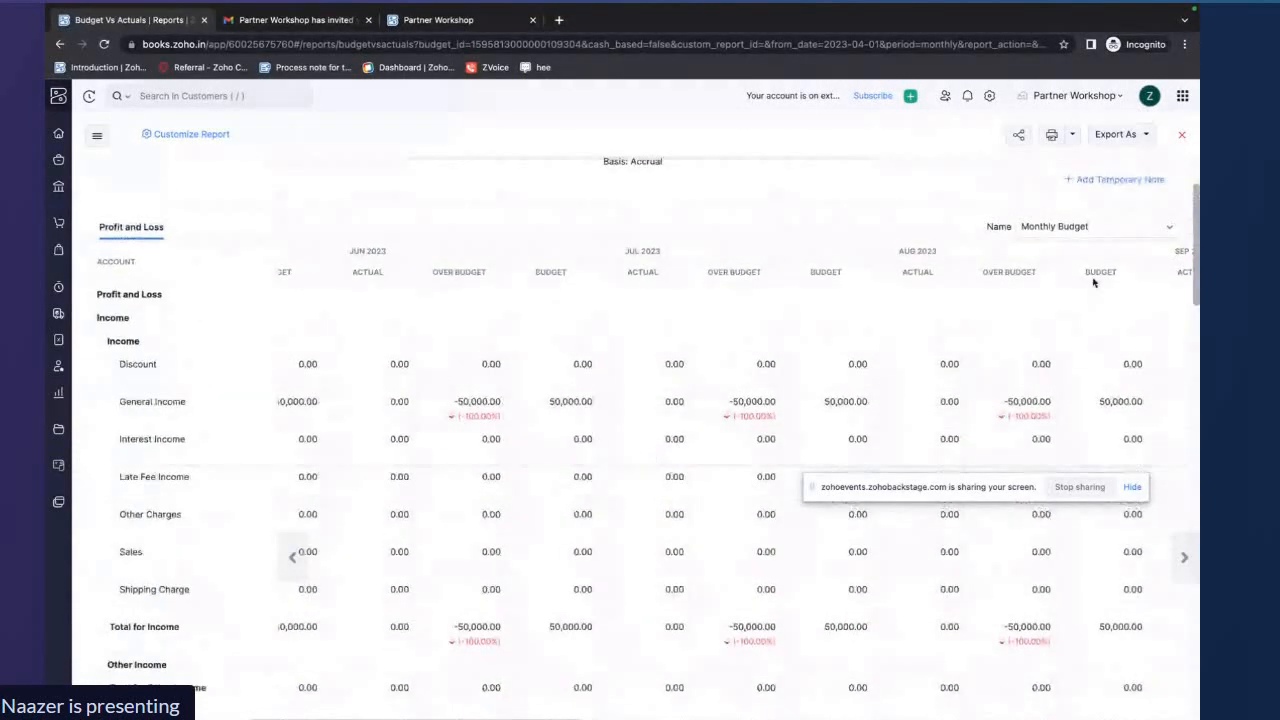
click(1183, 139)
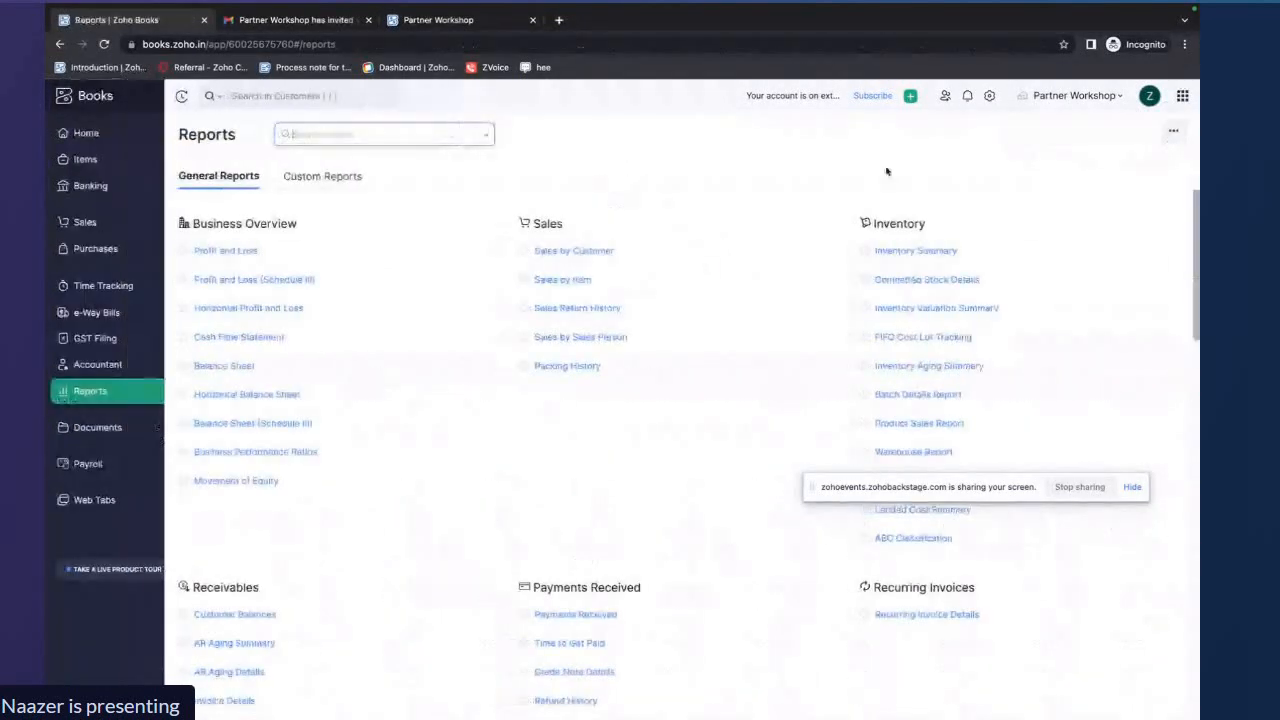
click(119, 366)
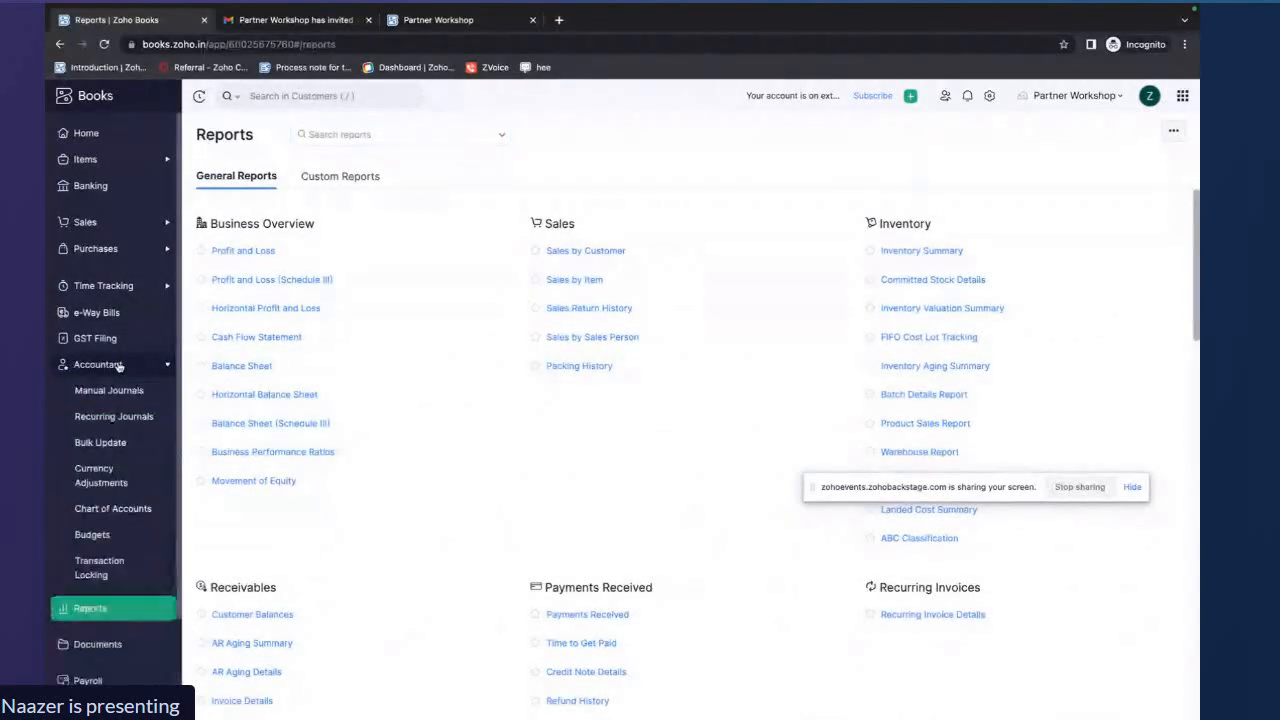
key(ctrl+Right)
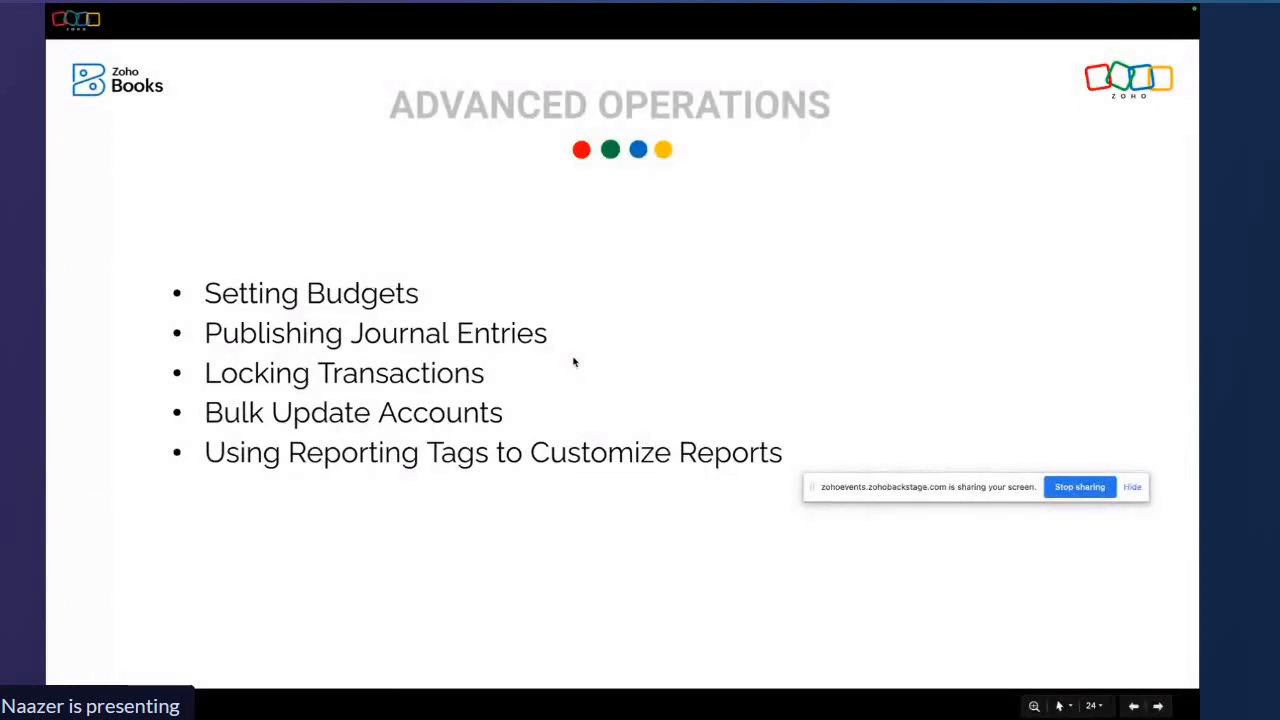
key(ctrl+Left)
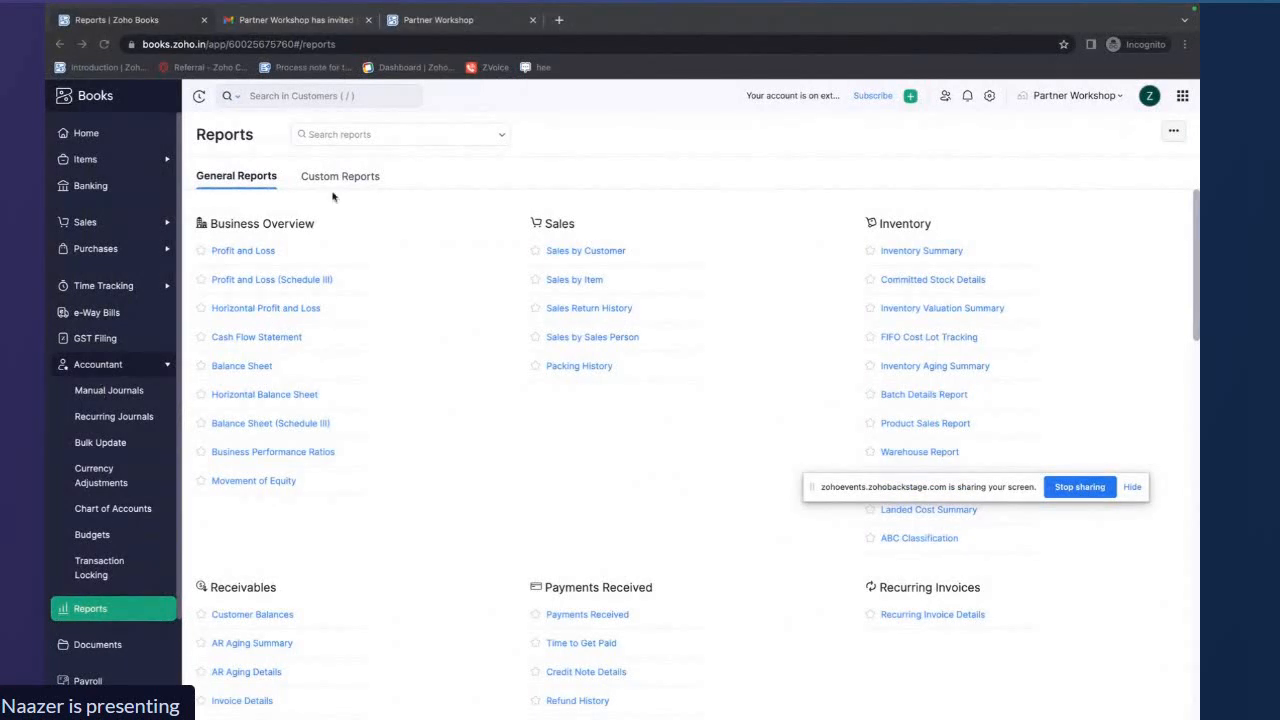
click(104, 134)
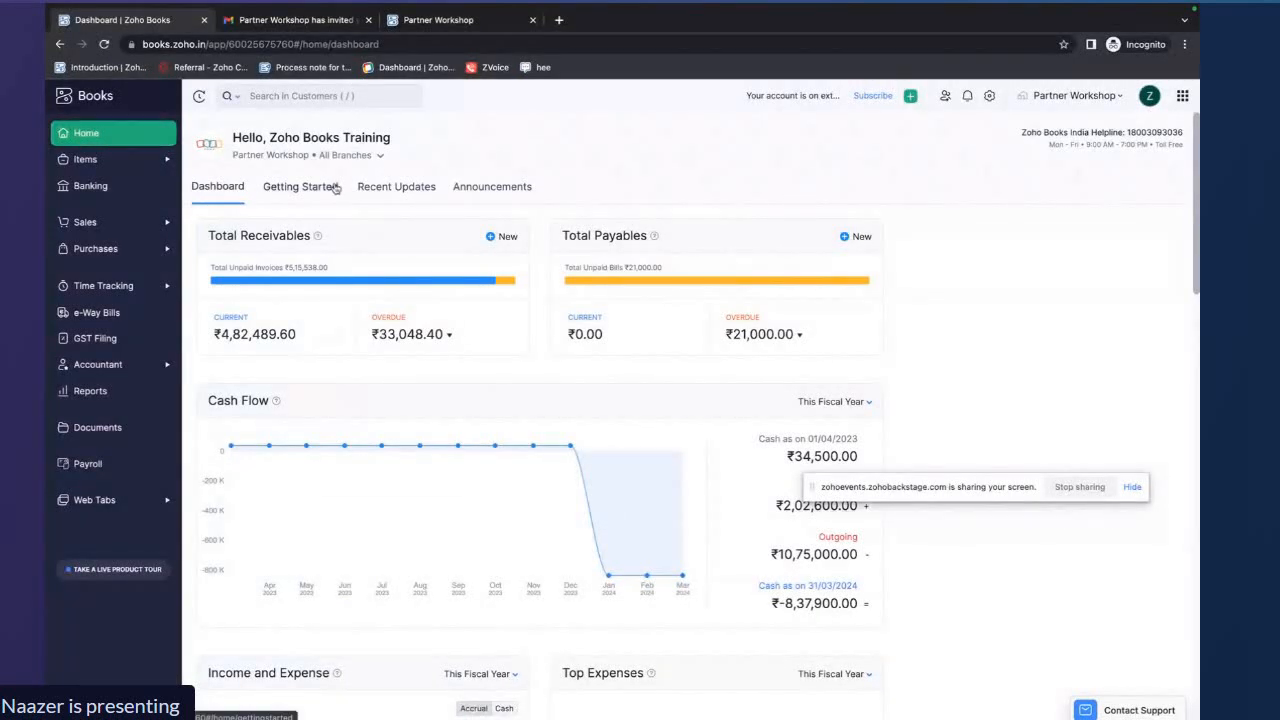
Open invoice INV-000032 and examine the journal entries it posted
click(110, 227)
click(97, 403)
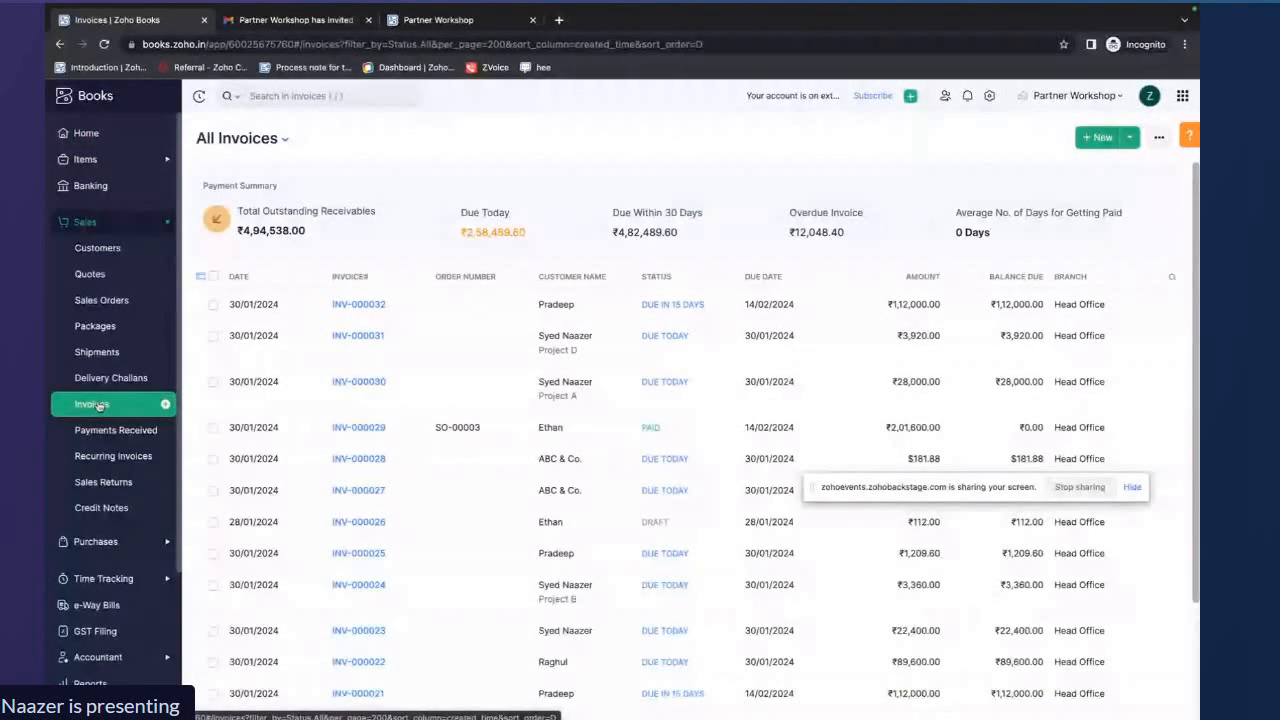
click(468, 303)
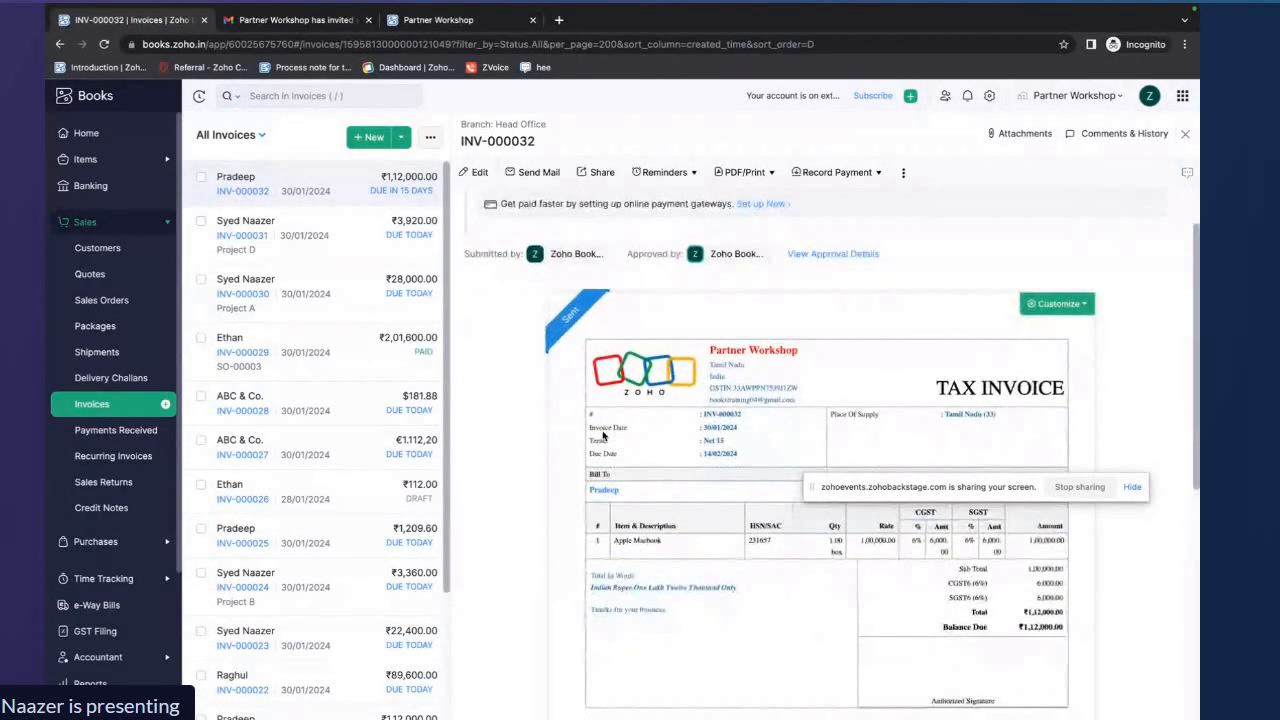
scroll(603, 435, down, 5)
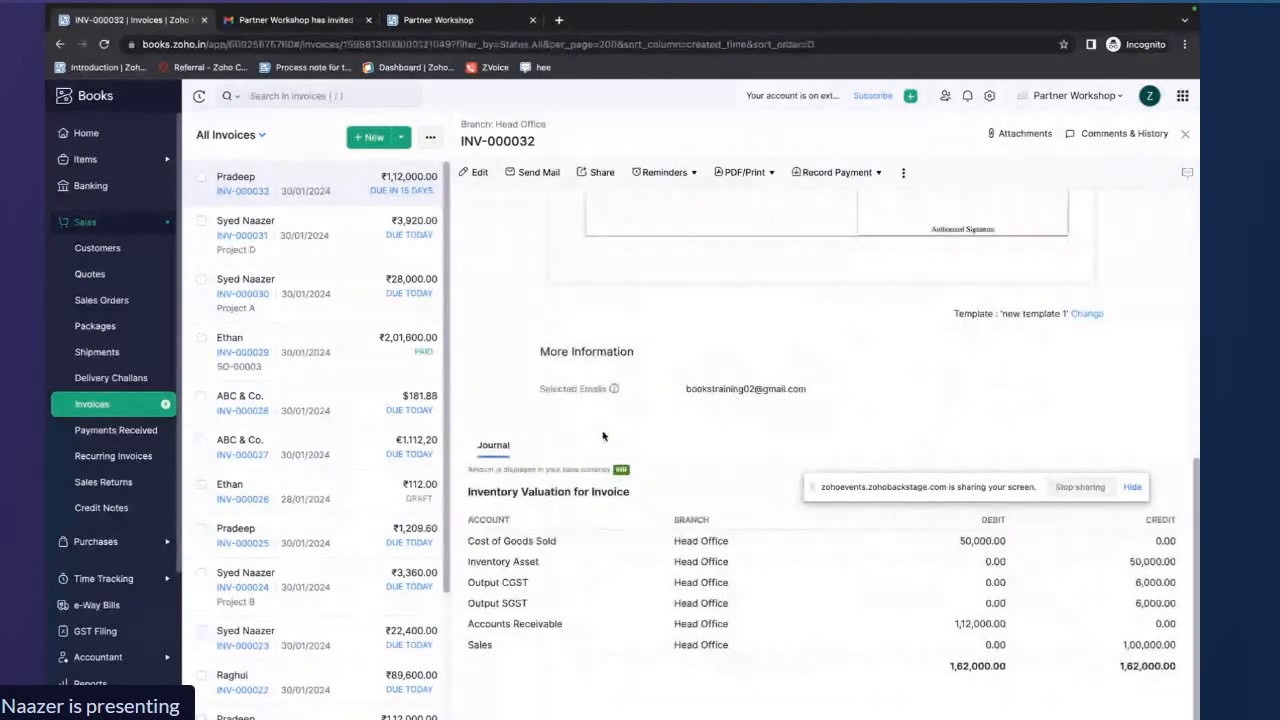
drag(466, 538, 1094, 667)
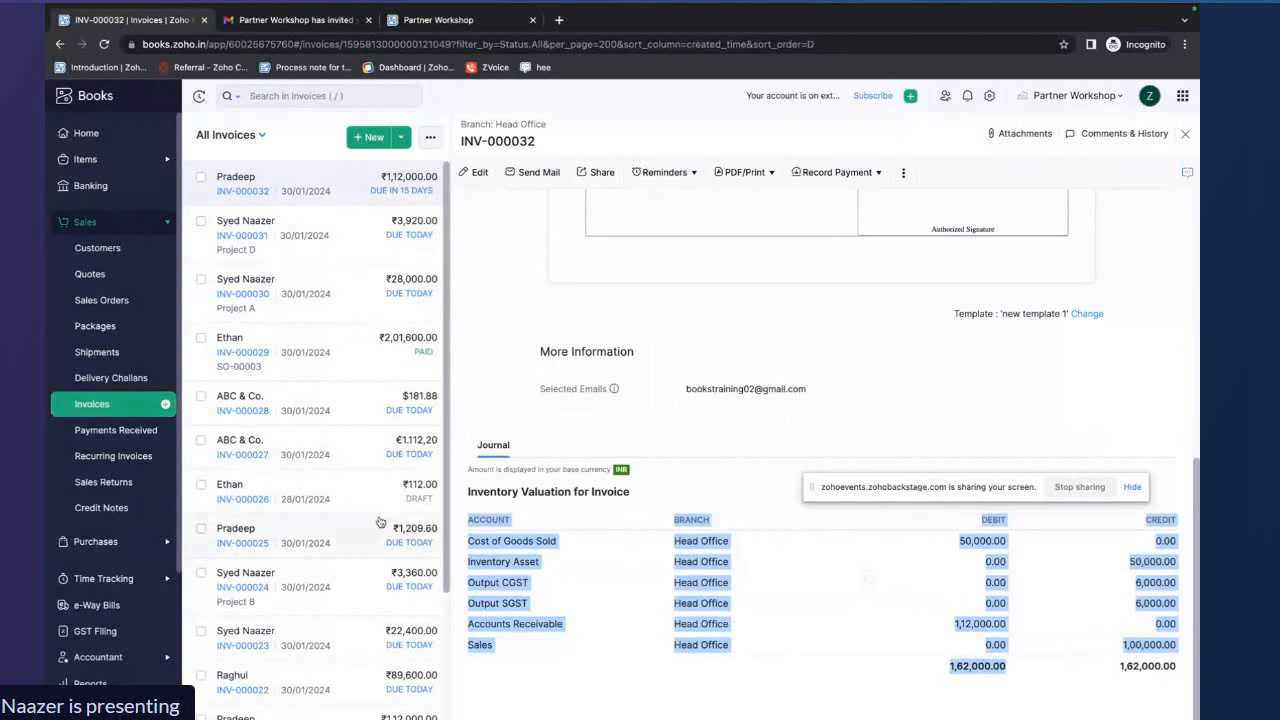
click(95, 541)
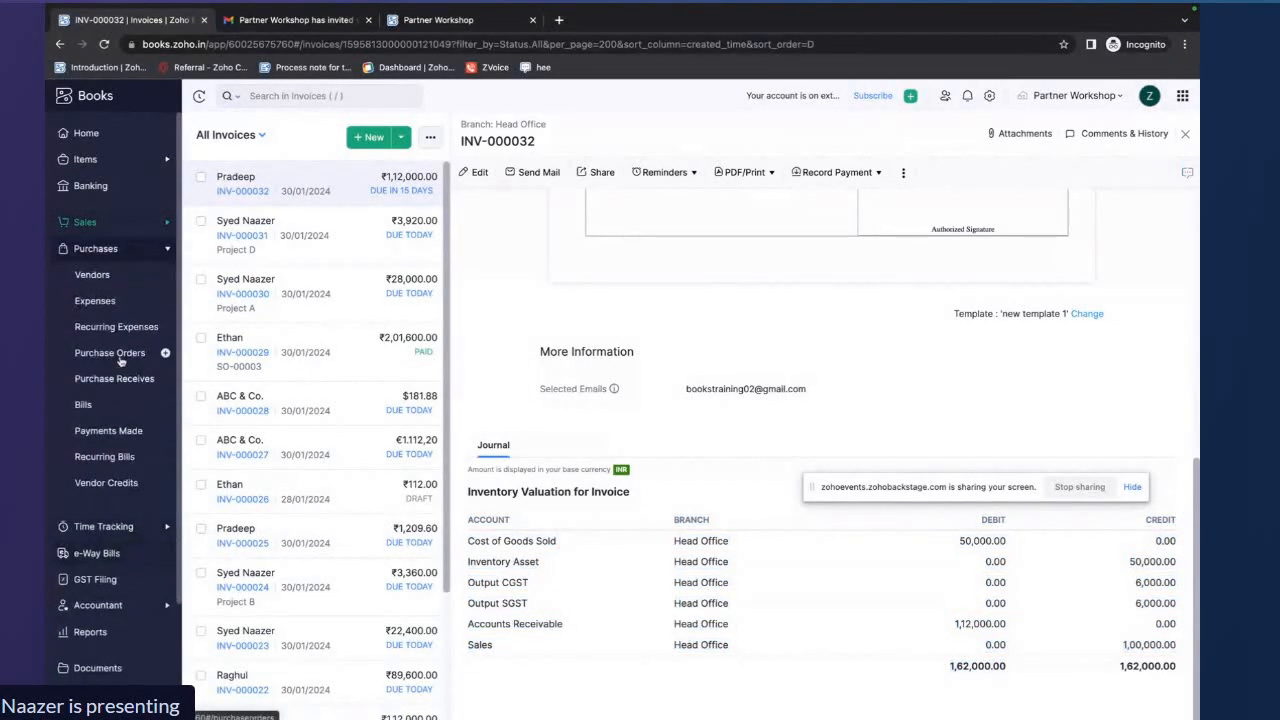
click(85, 404)
click(474, 238)
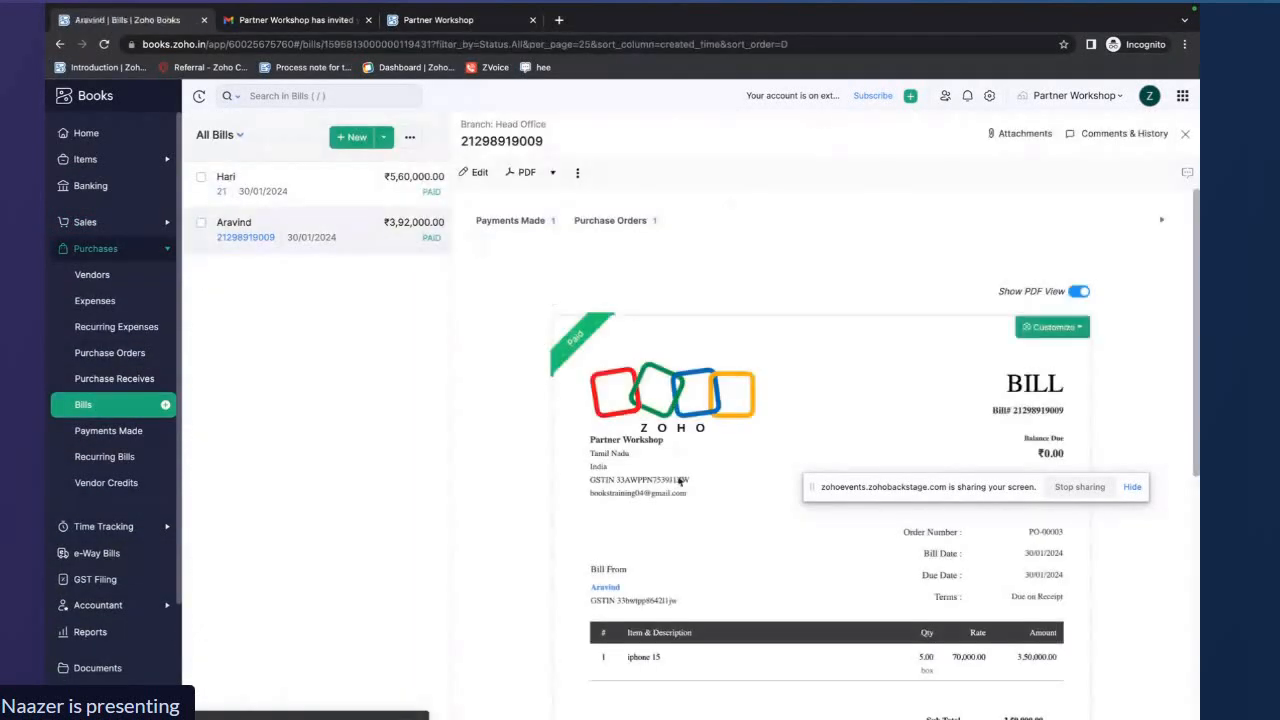
scroll(680, 480, down, 10)
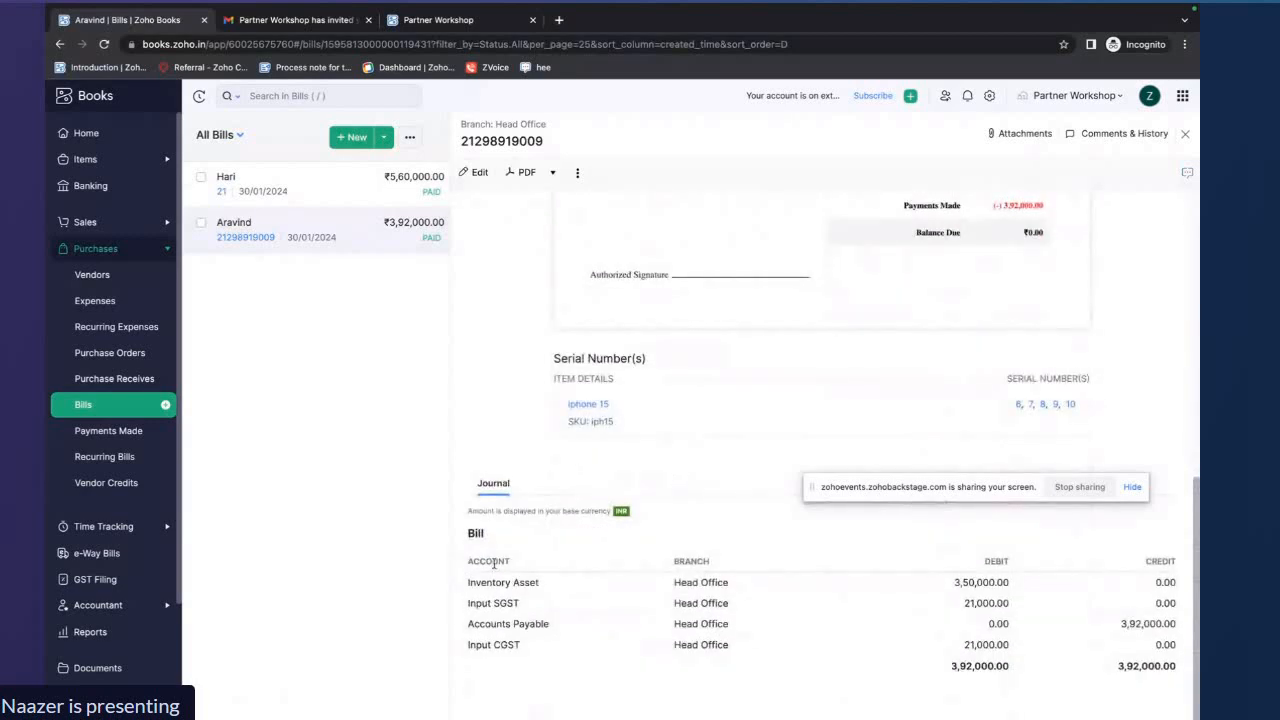
drag(467, 581, 1183, 676)
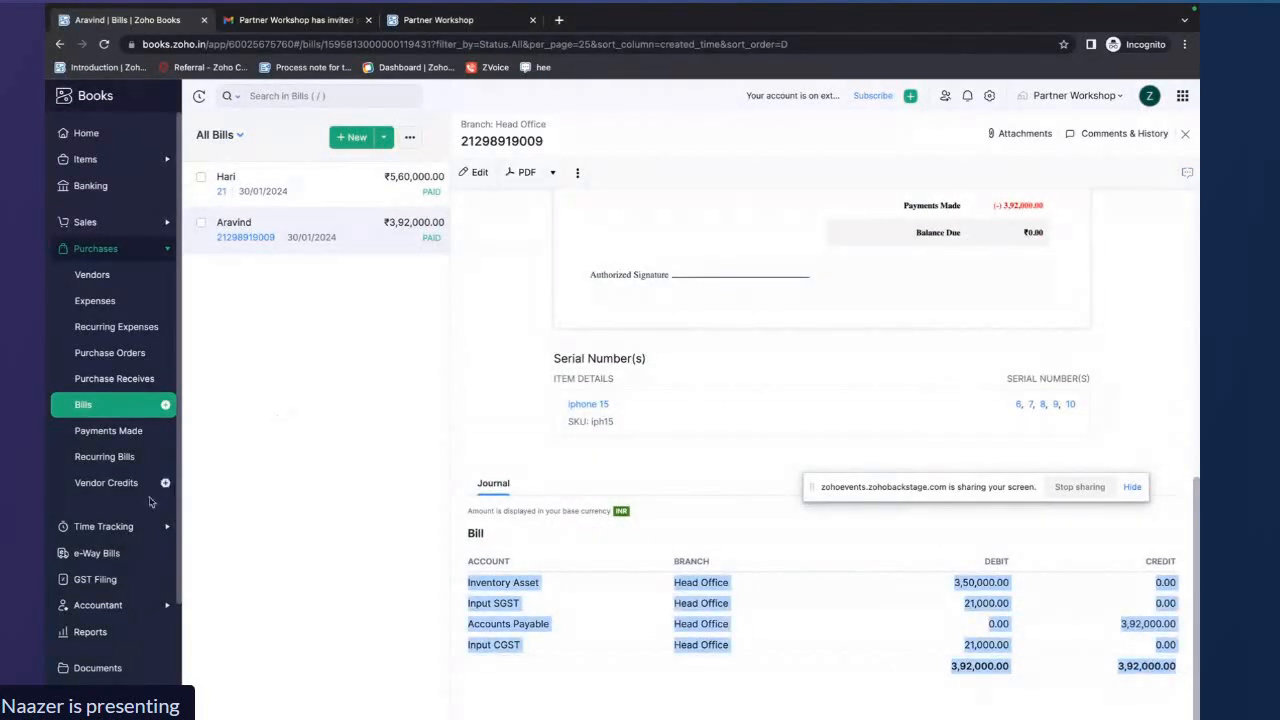
click(1185, 133)
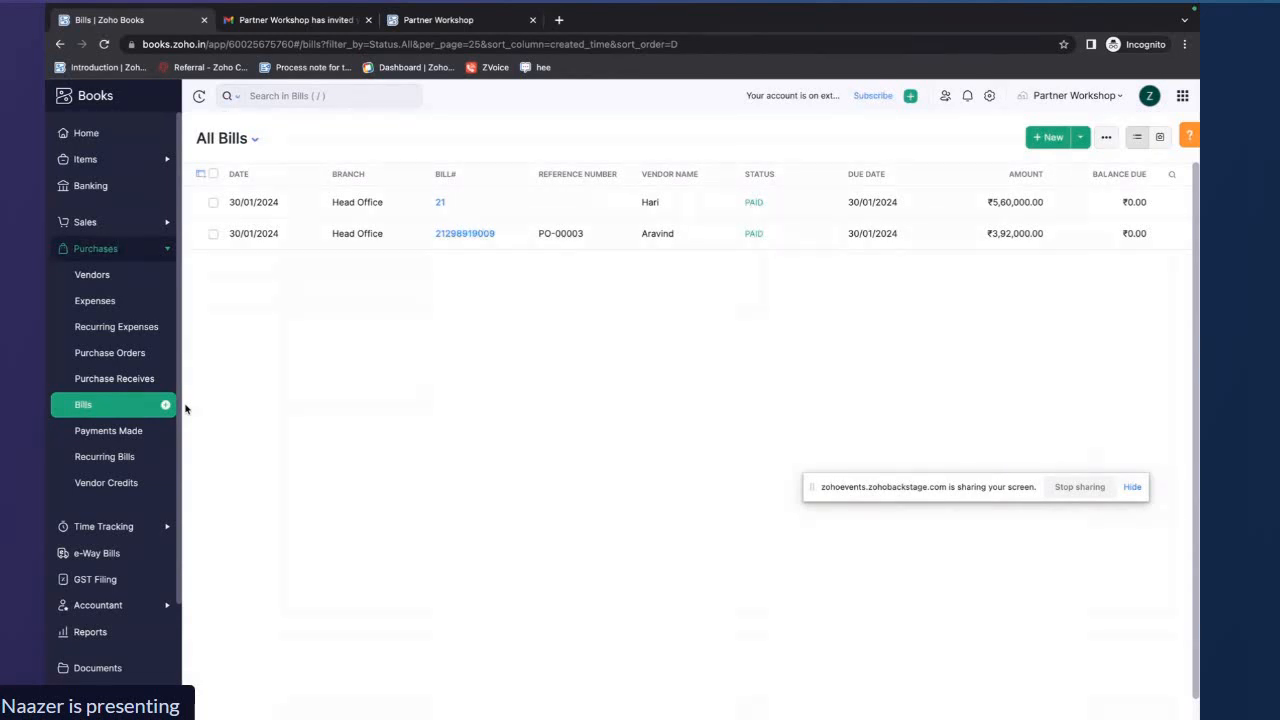
Open manual journal 5 in edit mode and examine its date, notes and debit and credit lines
scroll(105, 555, down, 2)
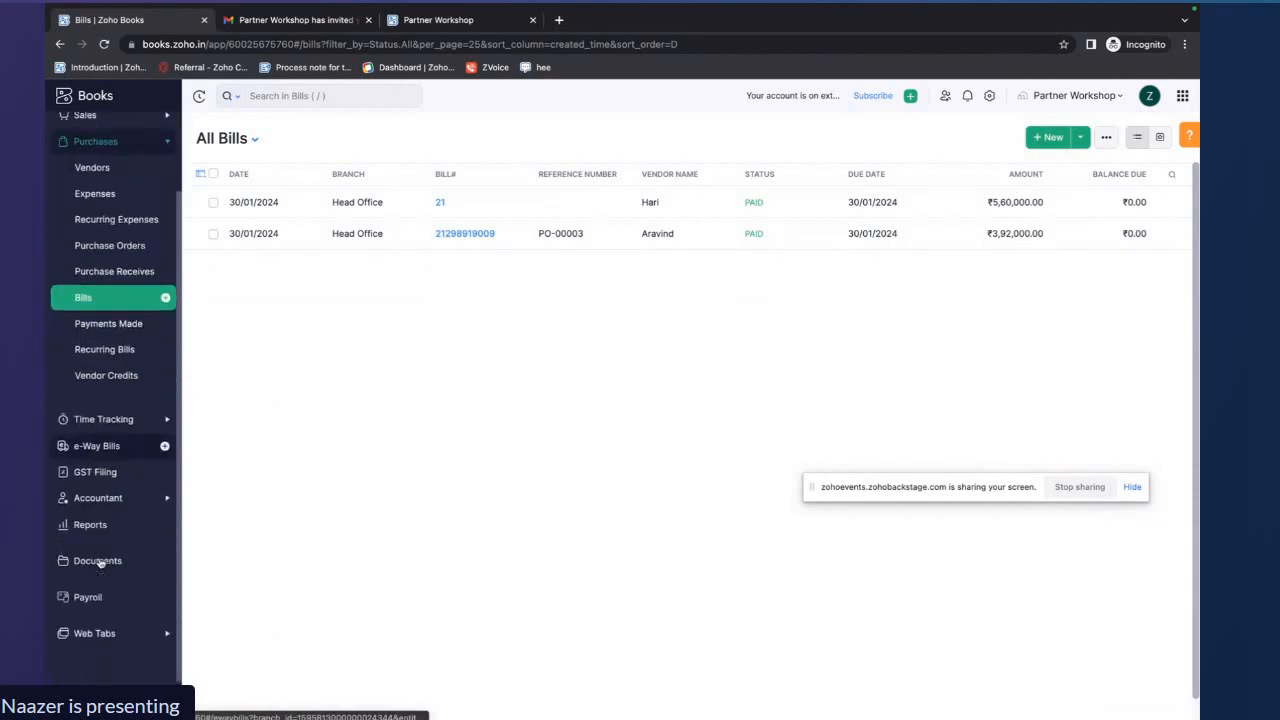
click(110, 491)
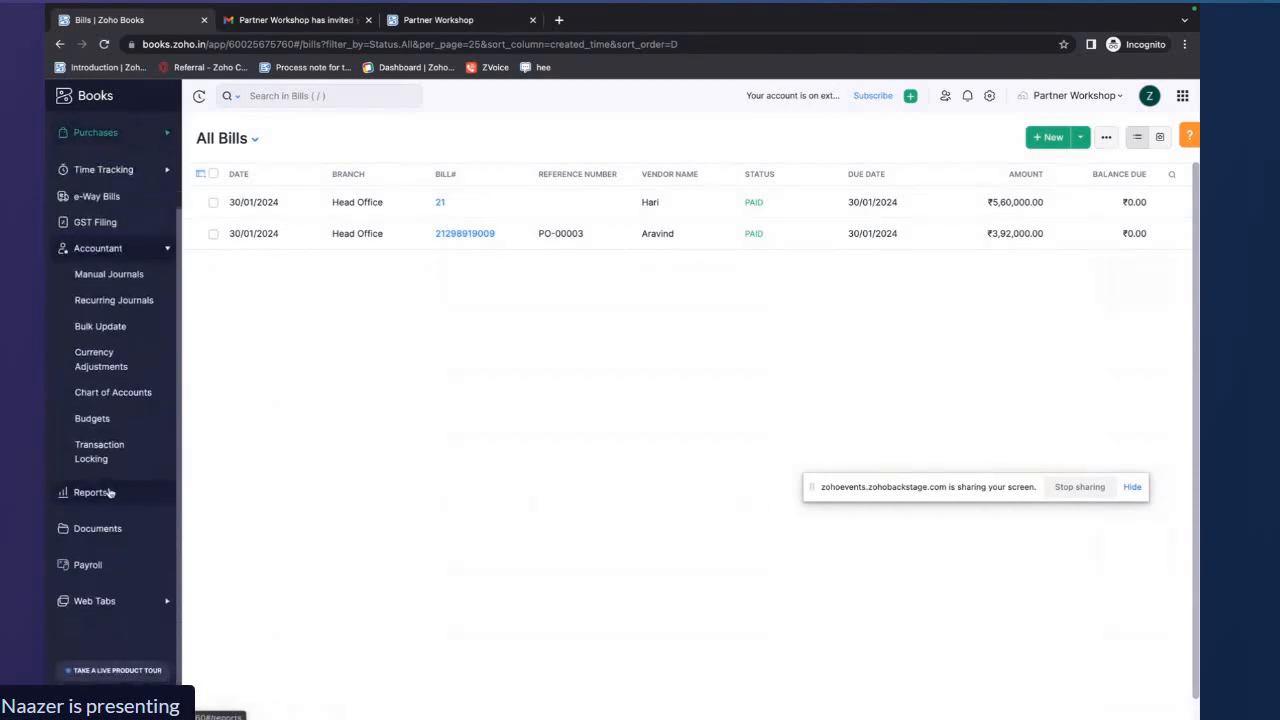
click(135, 279)
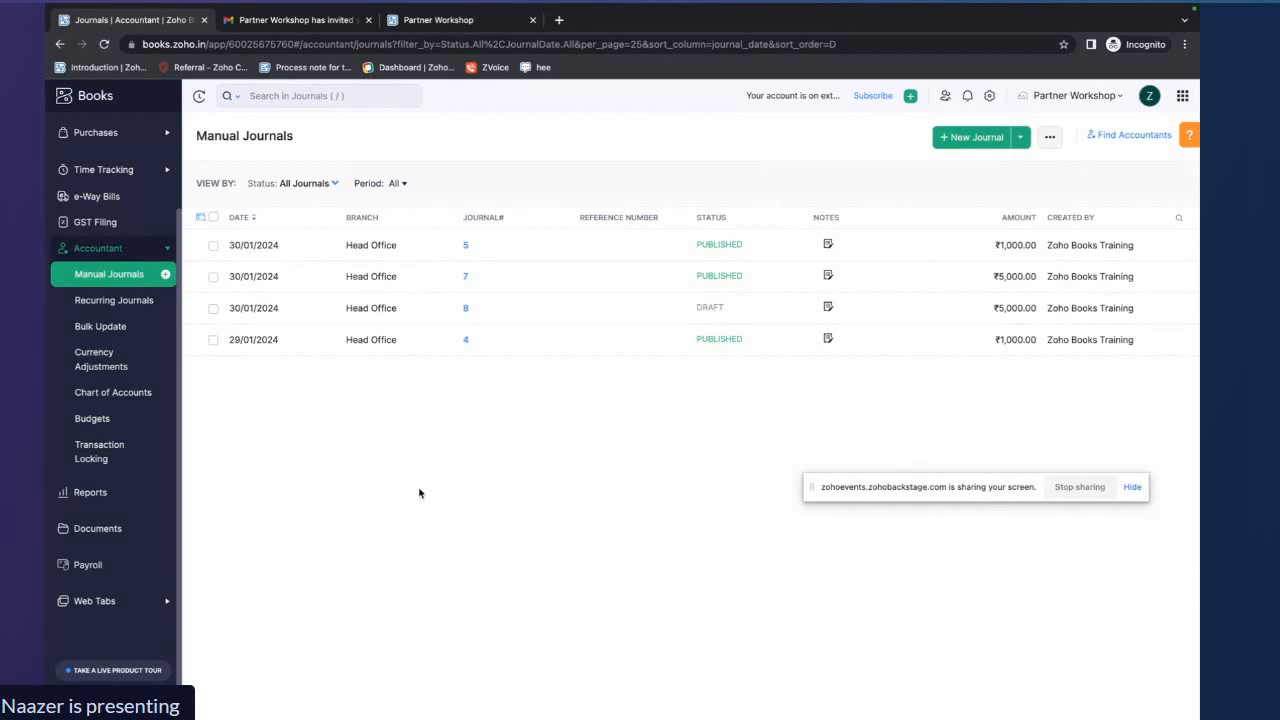
click(404, 251)
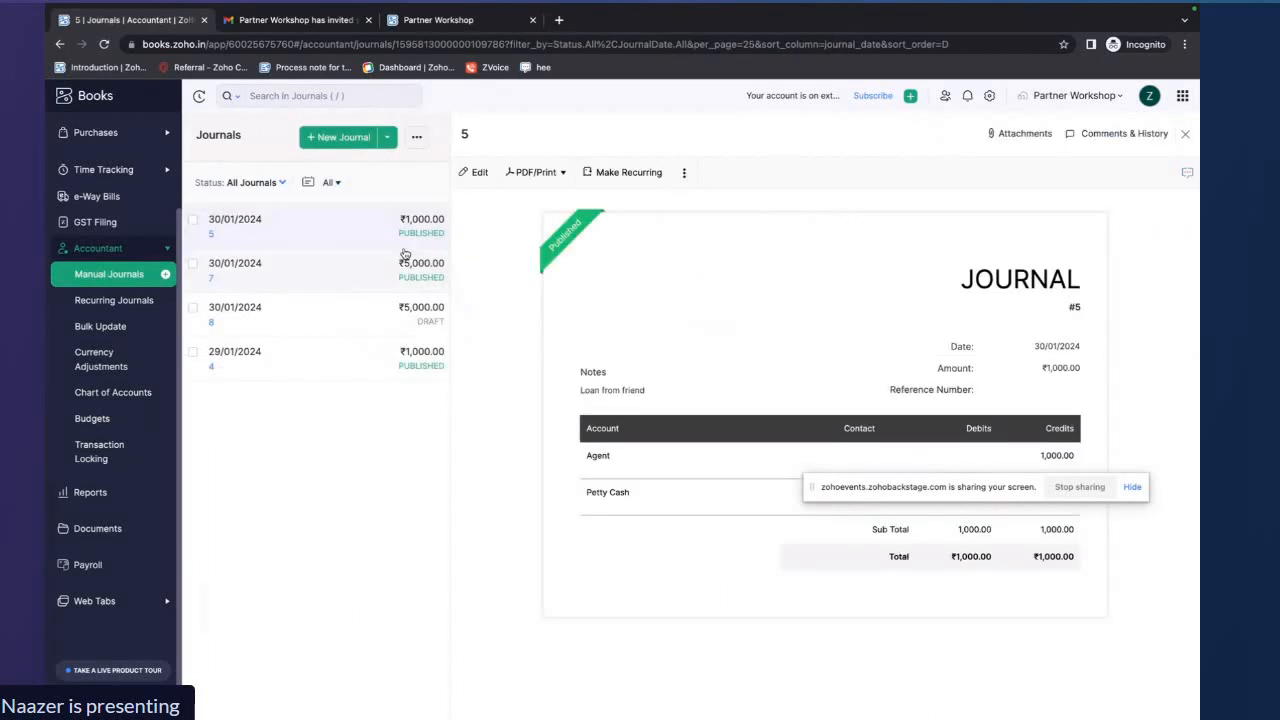
click(478, 173)
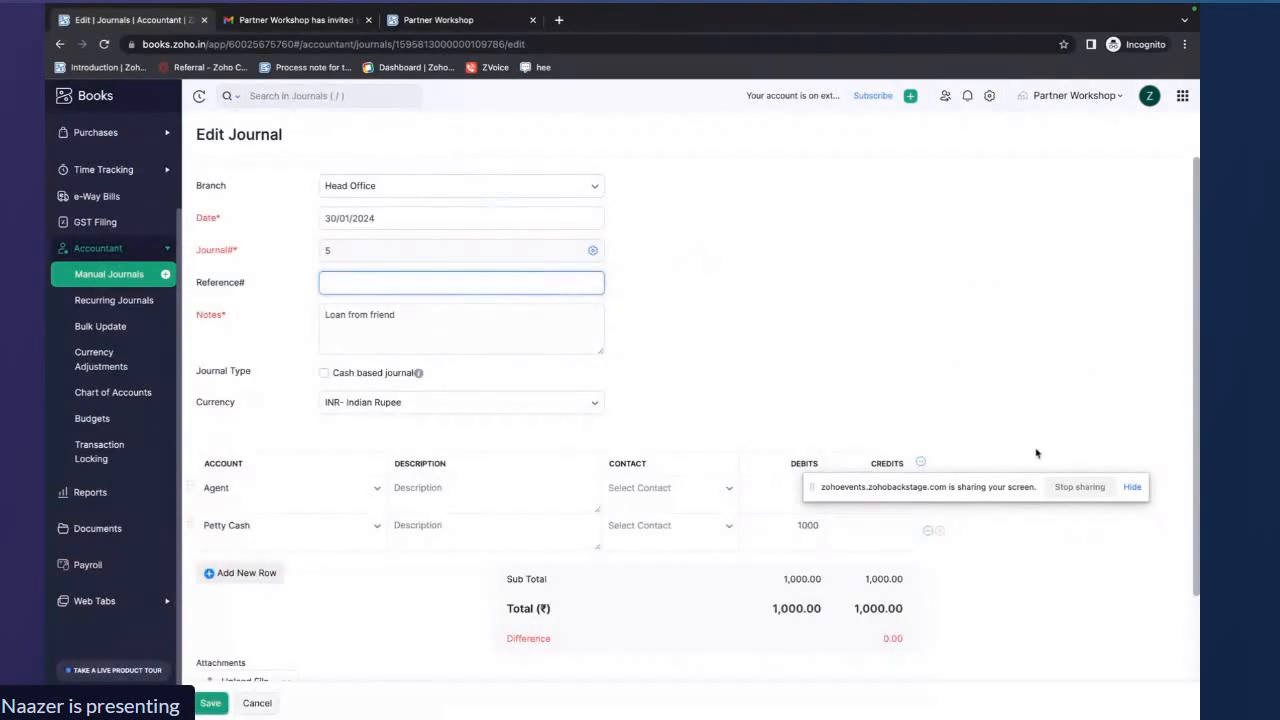
drag(996, 495, 1010, 676)
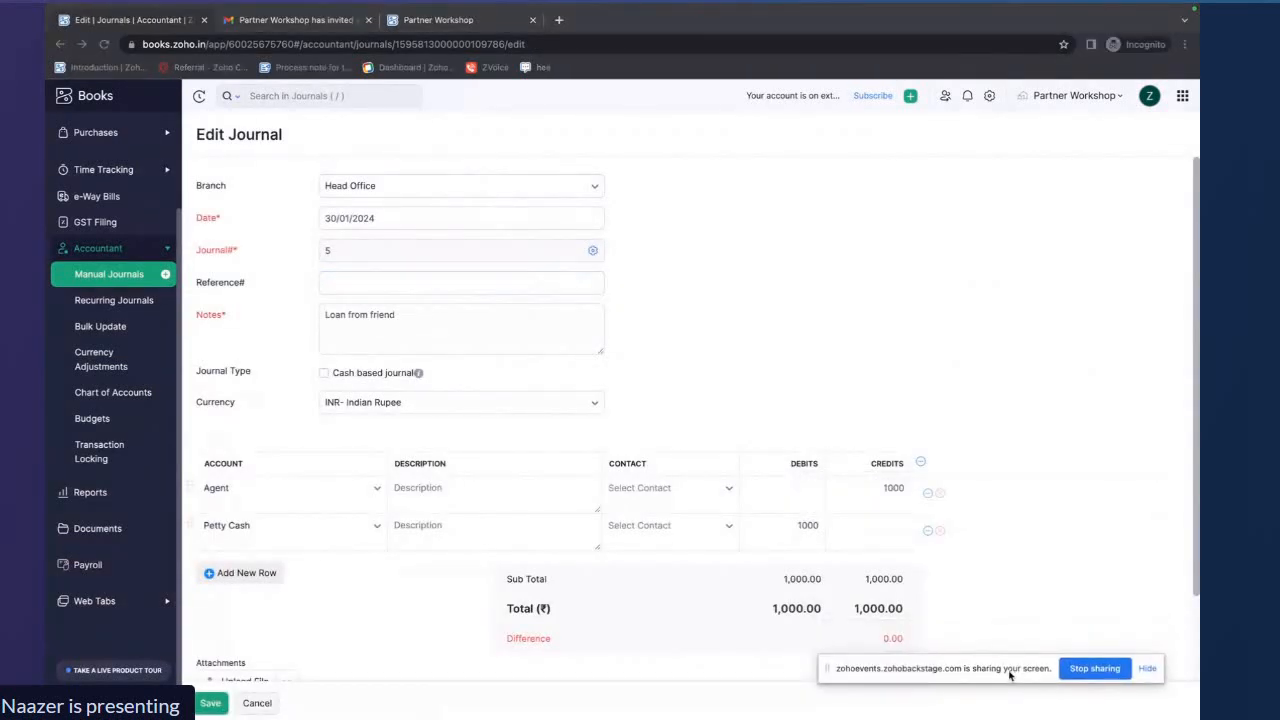
scroll(415, 245, down, 1)
click(413, 247)
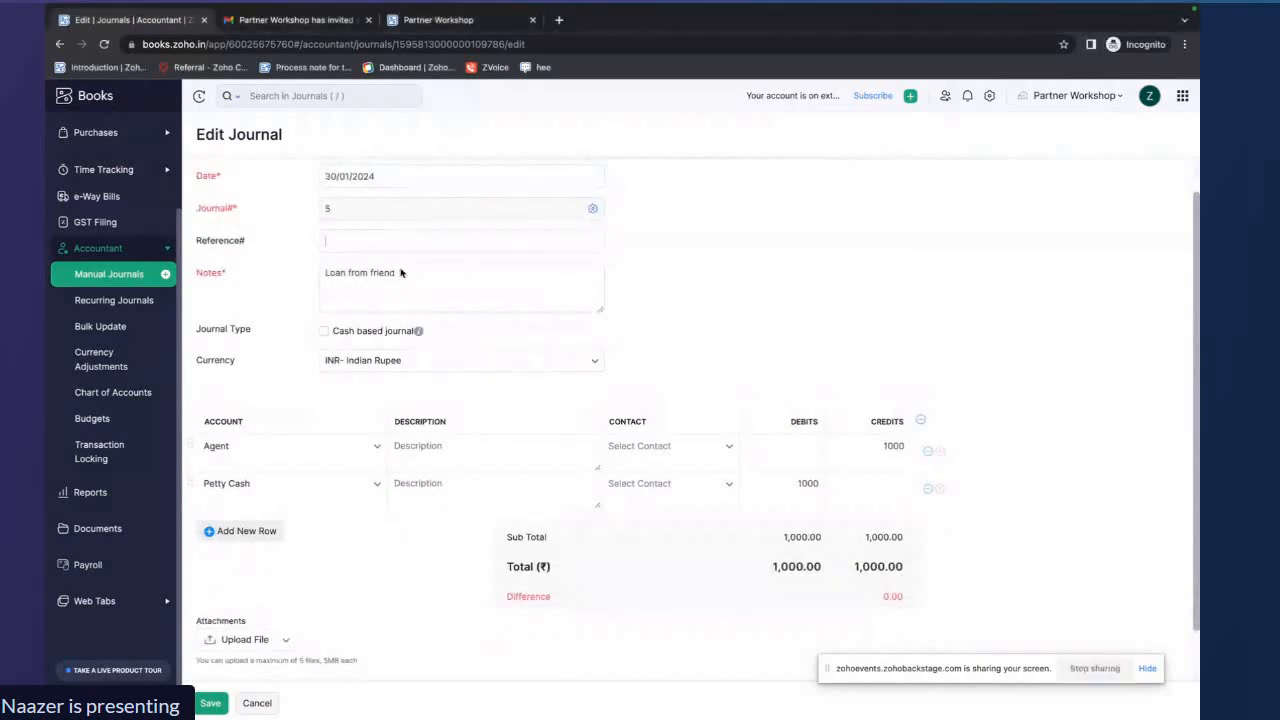
scroll(443, 290, up, 1)
scroll(443, 290, up, 1)
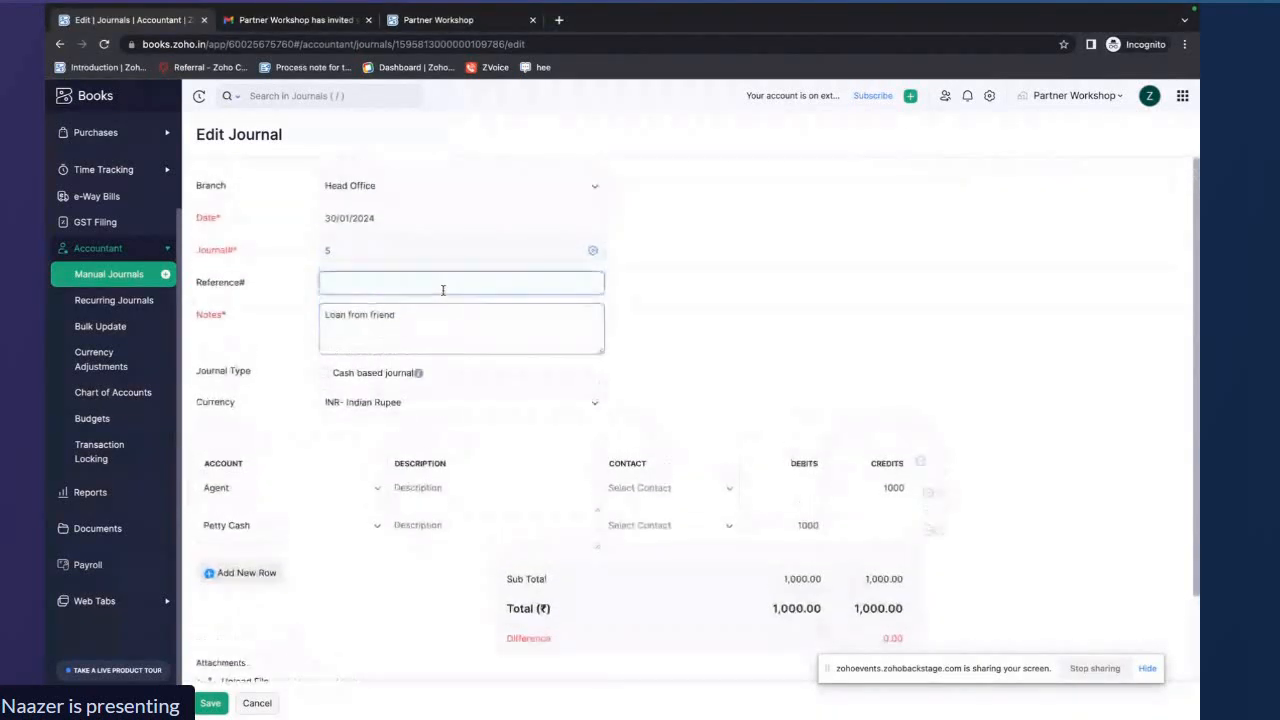
drag(414, 314, 321, 316)
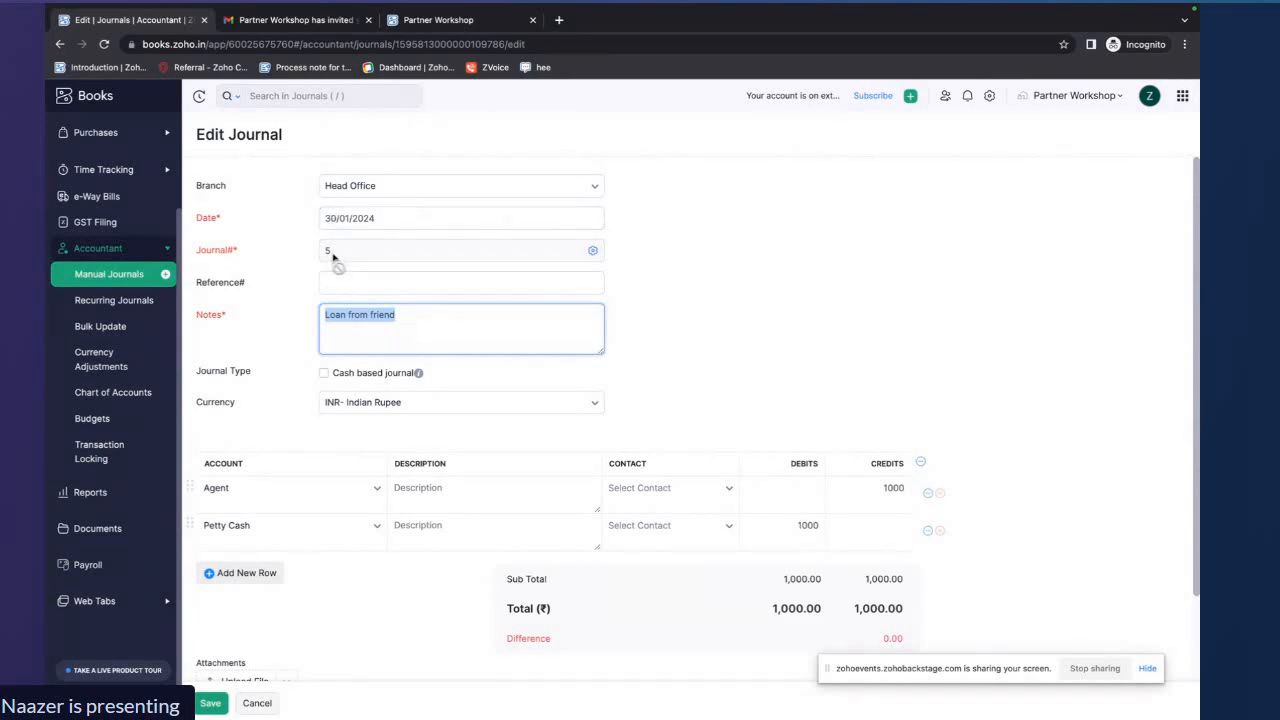
click(636, 262)
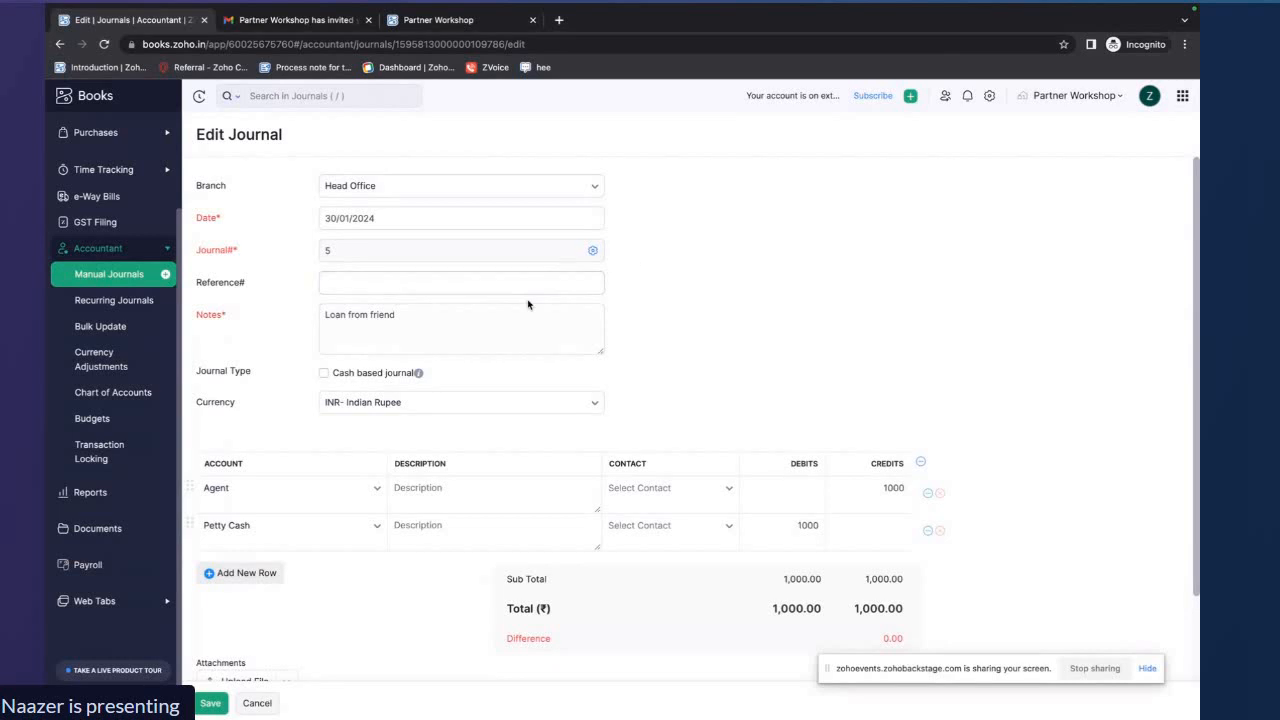
Save manual journal 5 after reviewing its notes and debit and credit lines
scroll(446, 296, down, 1)
drag(398, 211, 324, 211)
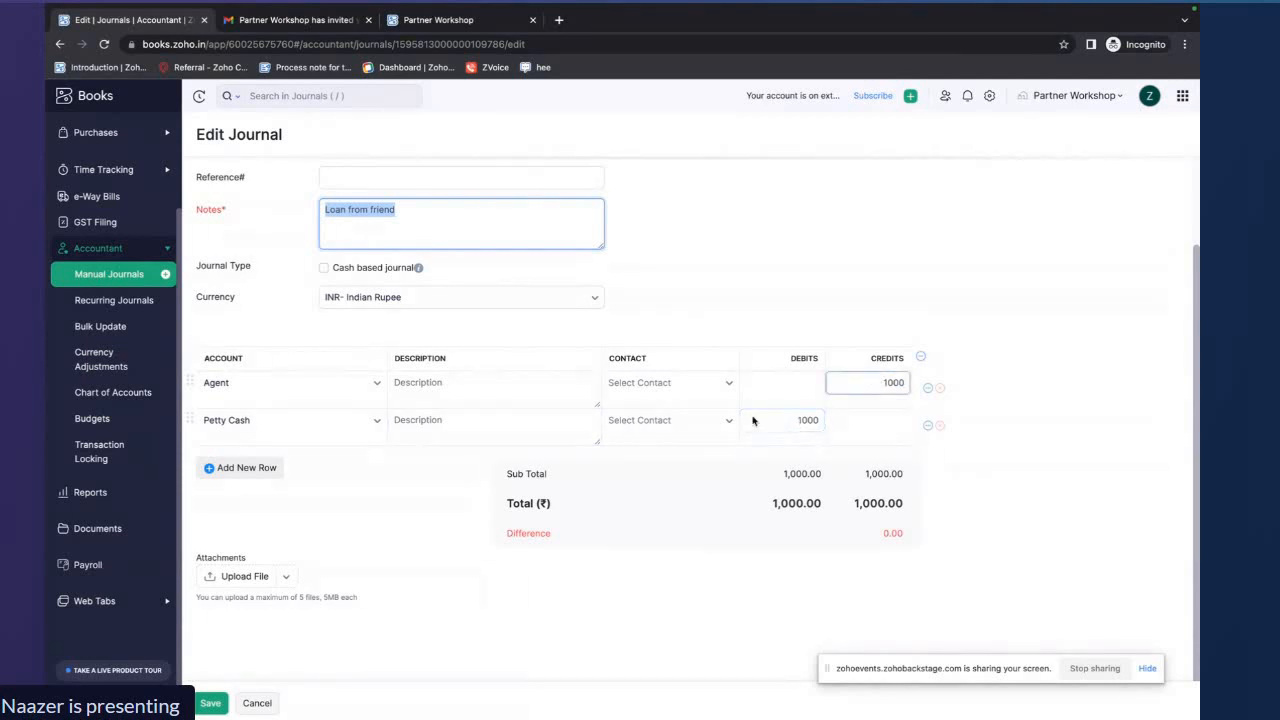
click(213, 706)
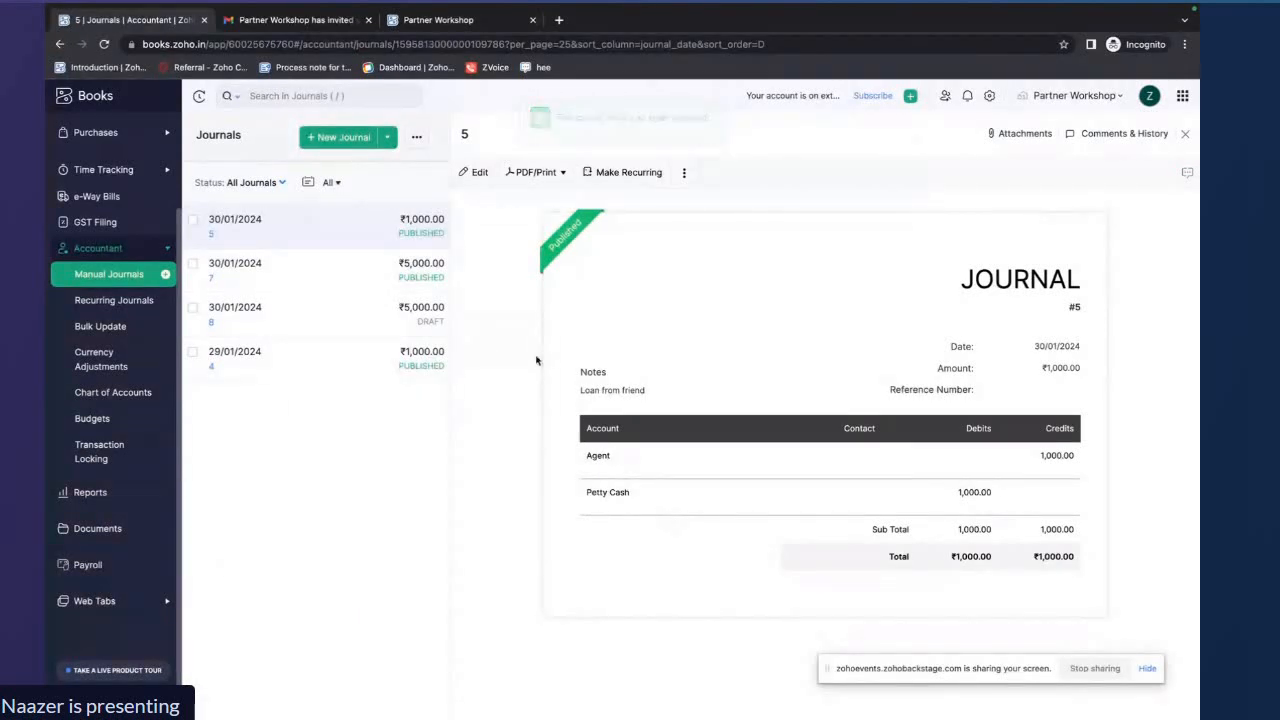
Open manual journal 7 in edit mode, review its account, description and debit amount, and save it
click(316, 289)
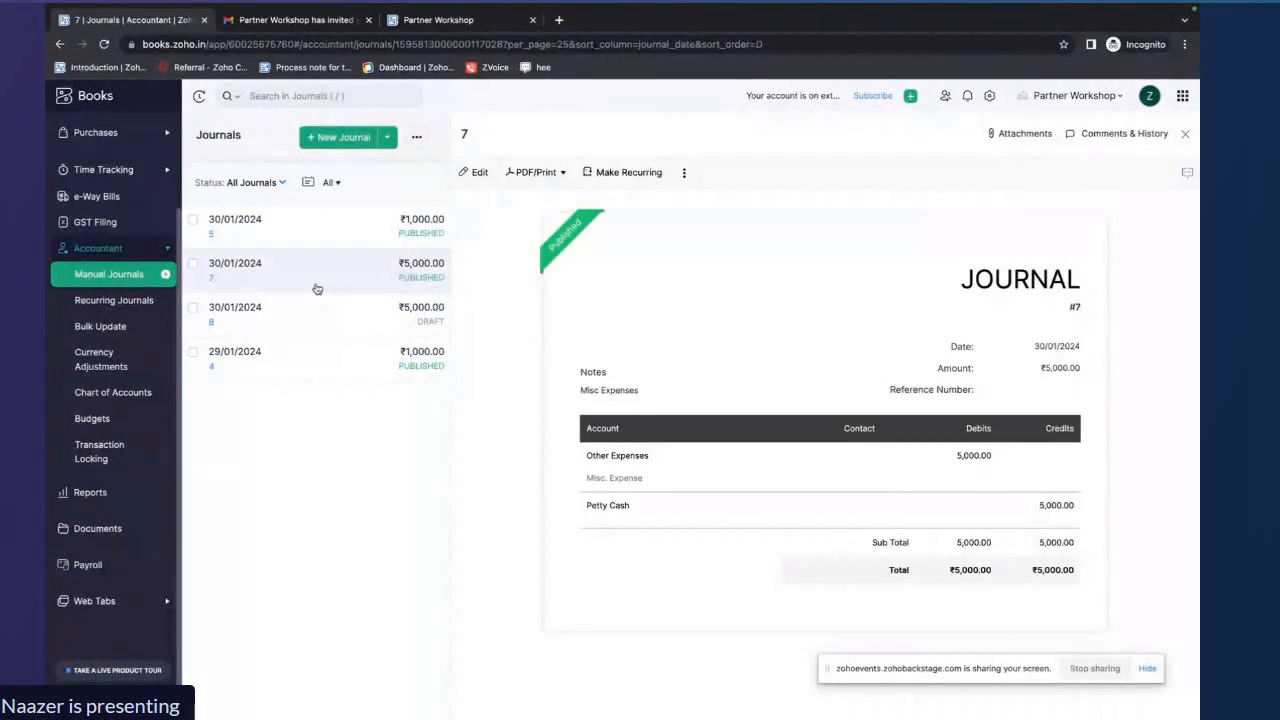
click(474, 174)
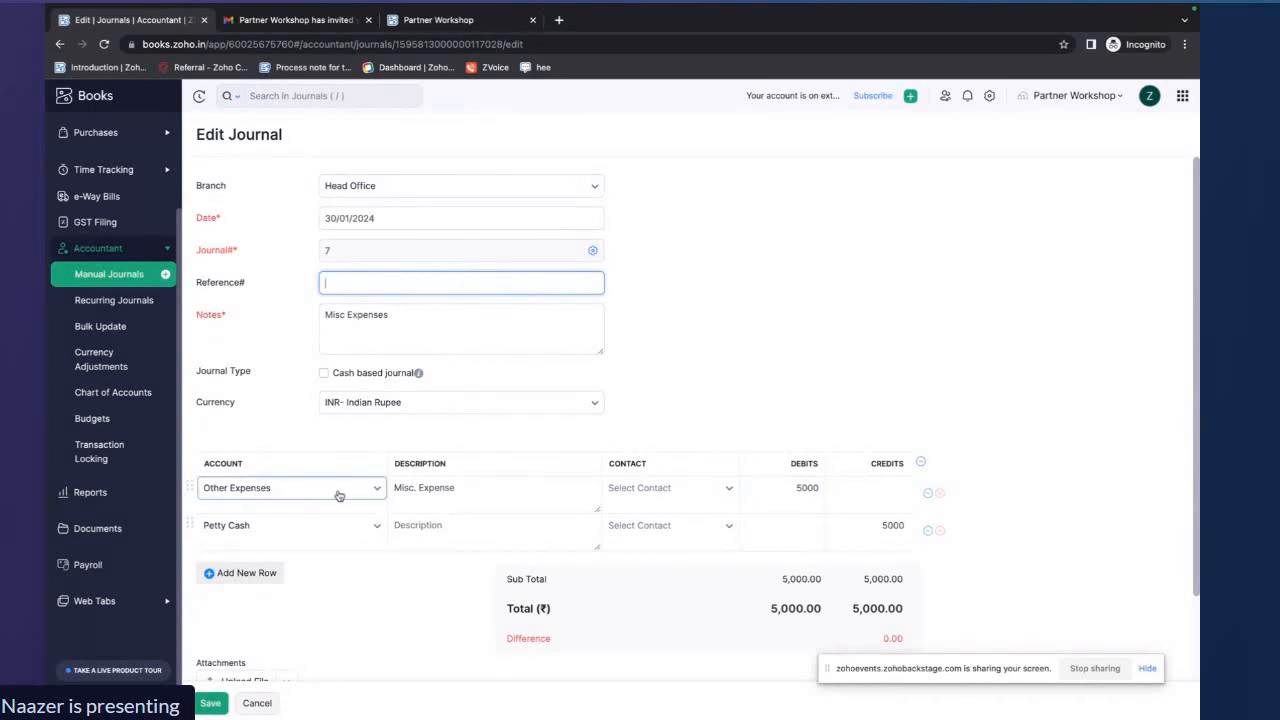
click(376, 487)
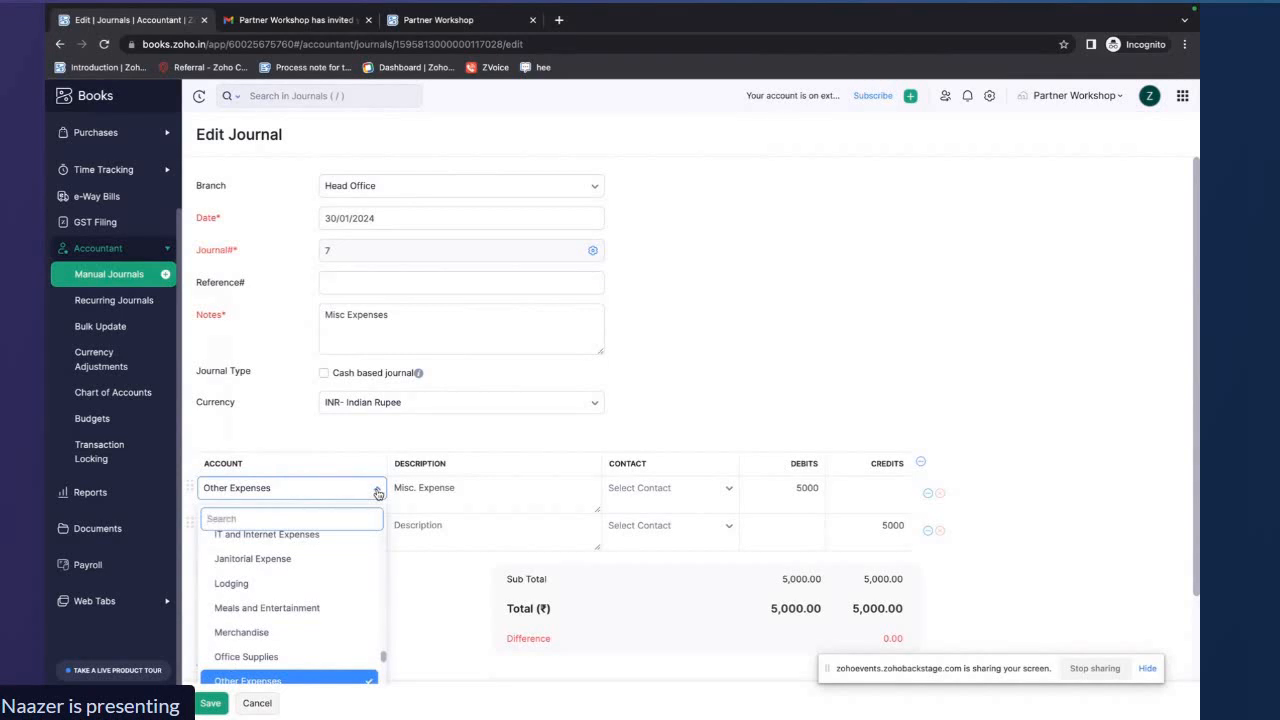
click(376, 487)
drag(468, 487, 391, 487)
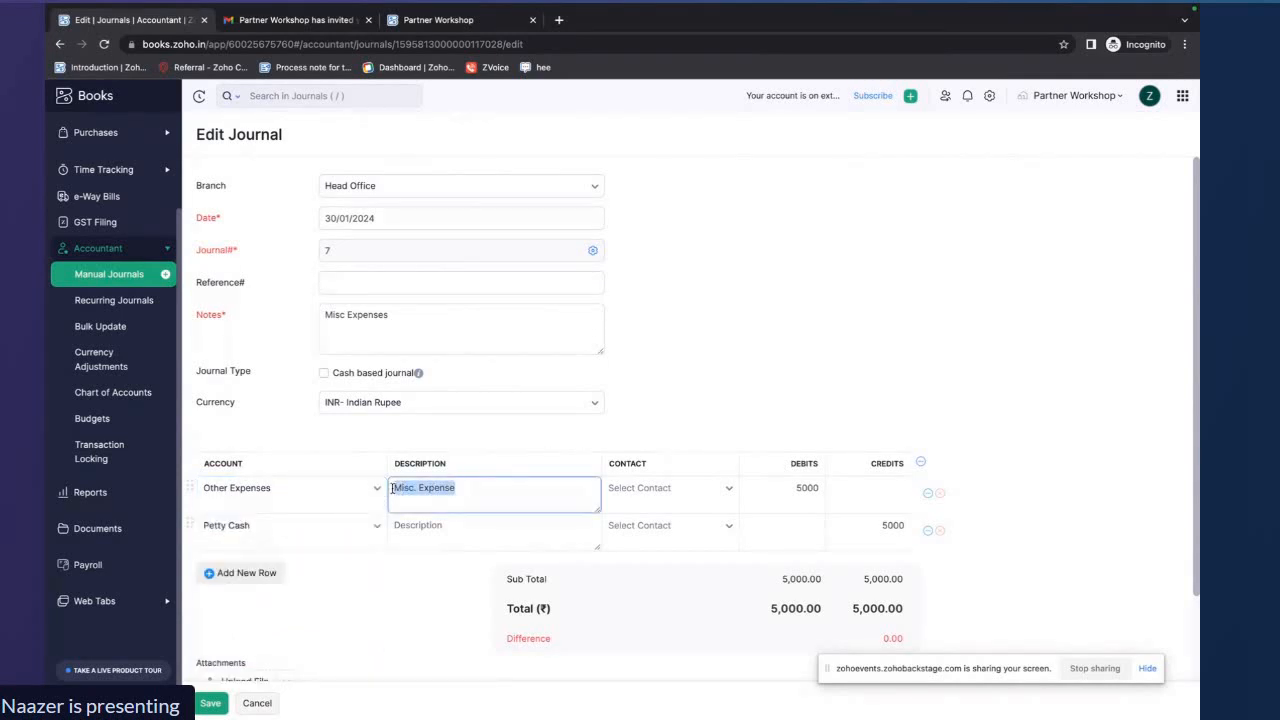
drag(791, 488, 822, 488)
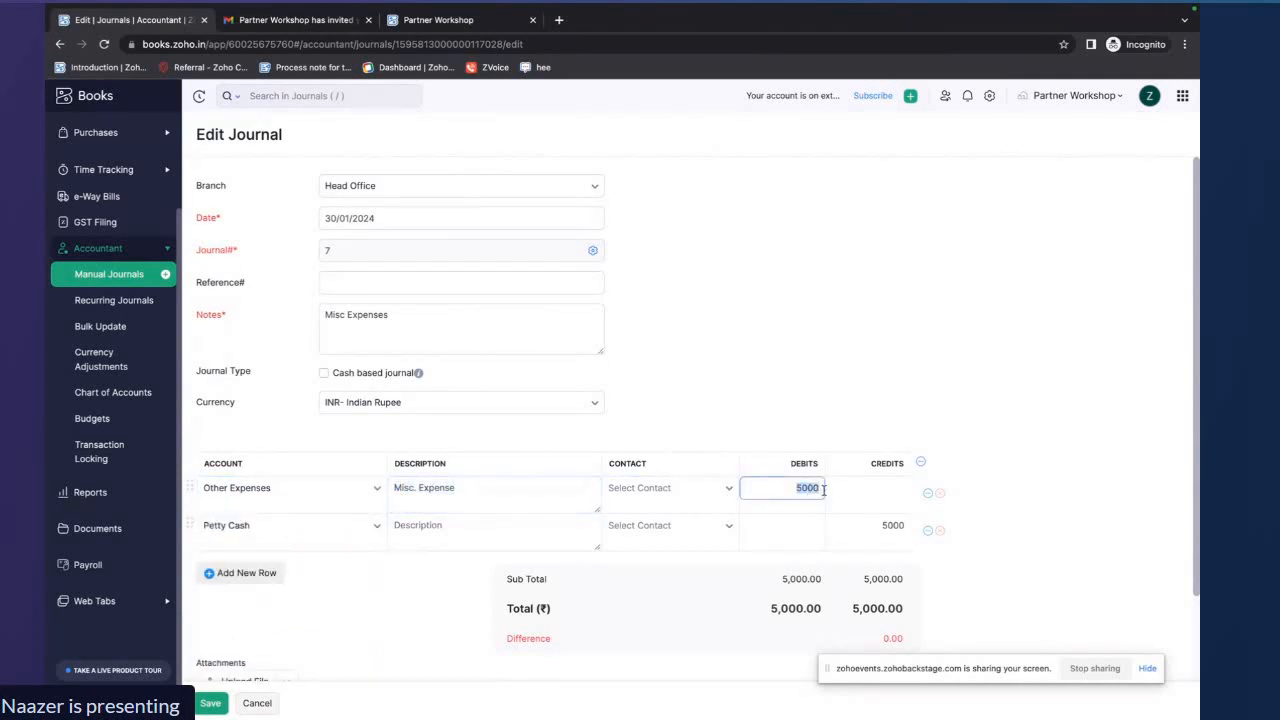
scroll(505, 555, down, 2)
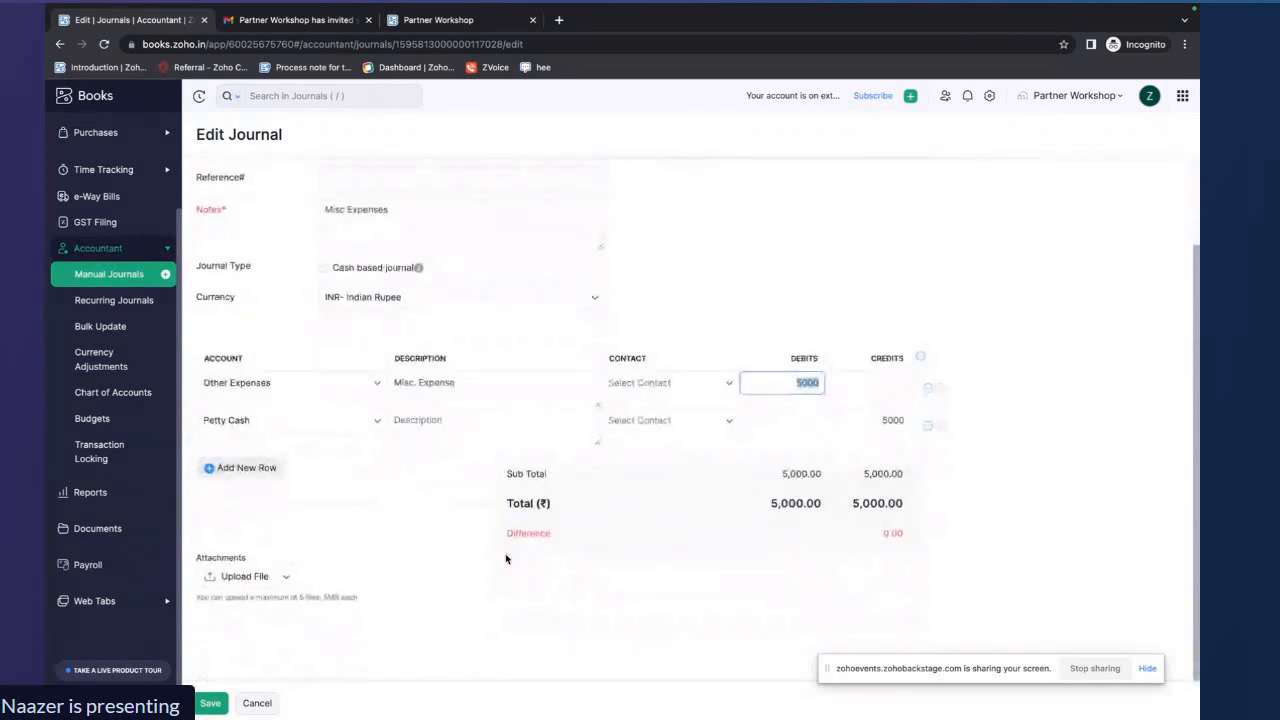
click(210, 703)
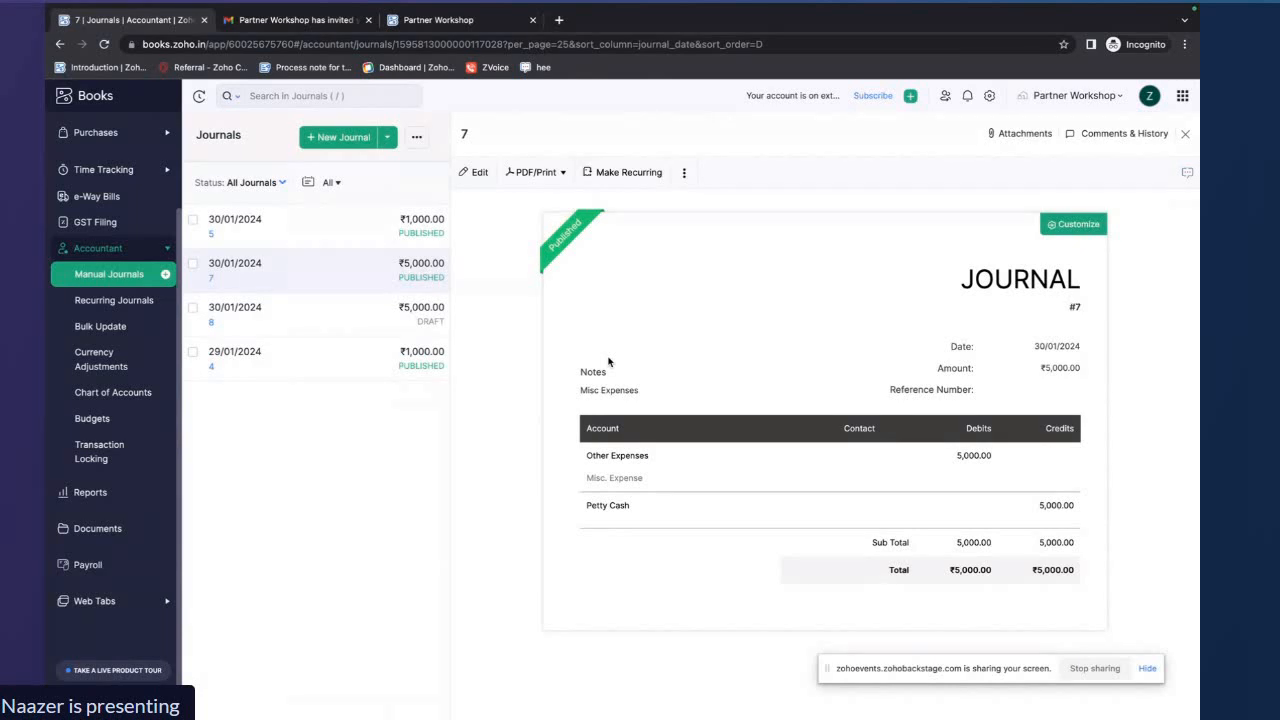
Make journal 7 recurring with profile name Misc. Exp, repeating every Month
click(628, 174)
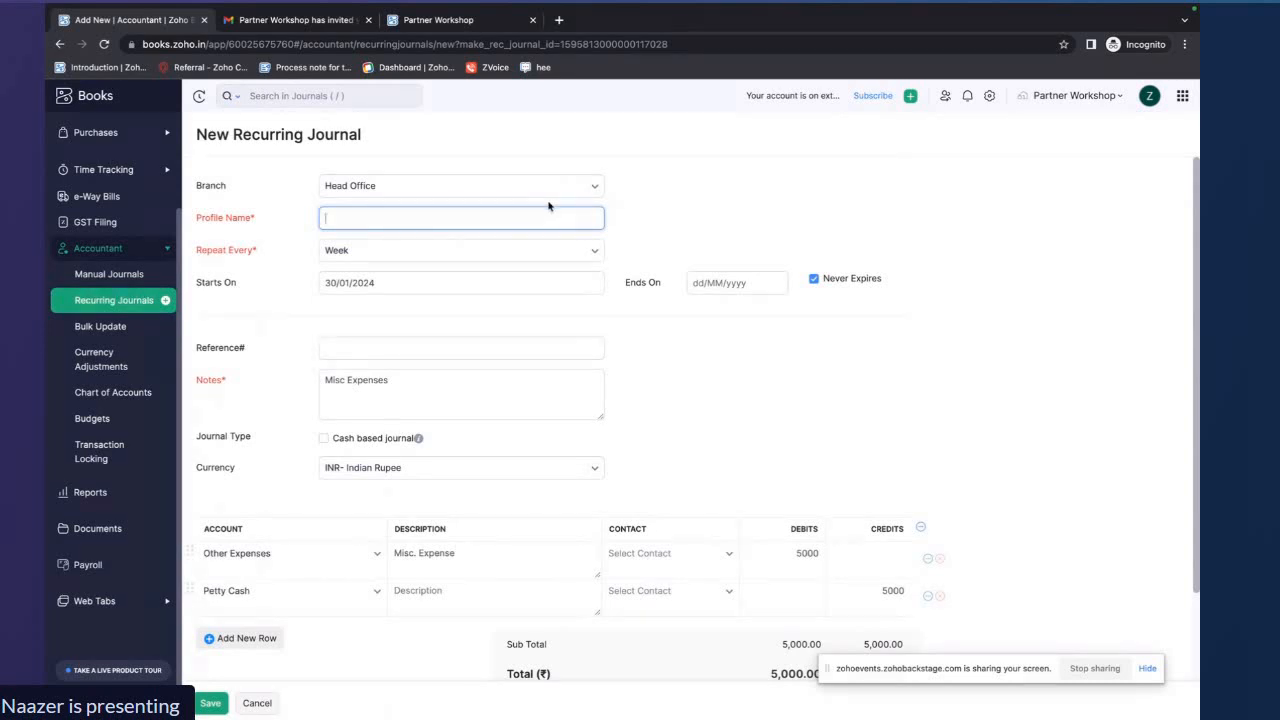
text(Misc. Exo)
key(BackSpace)
text(p)
click(533, 255)
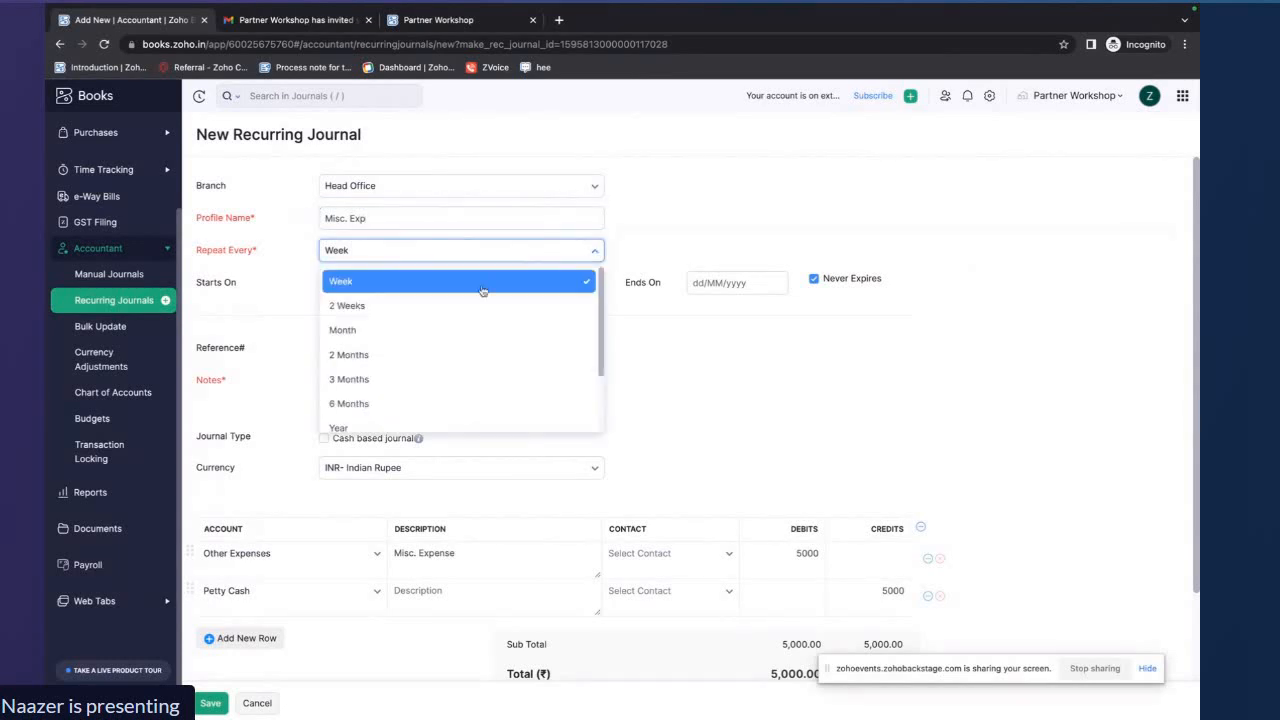
click(442, 332)
Set the recurring journal's start date to 30/01/2024, review its notes and save it
scroll(440, 335, down, 1)
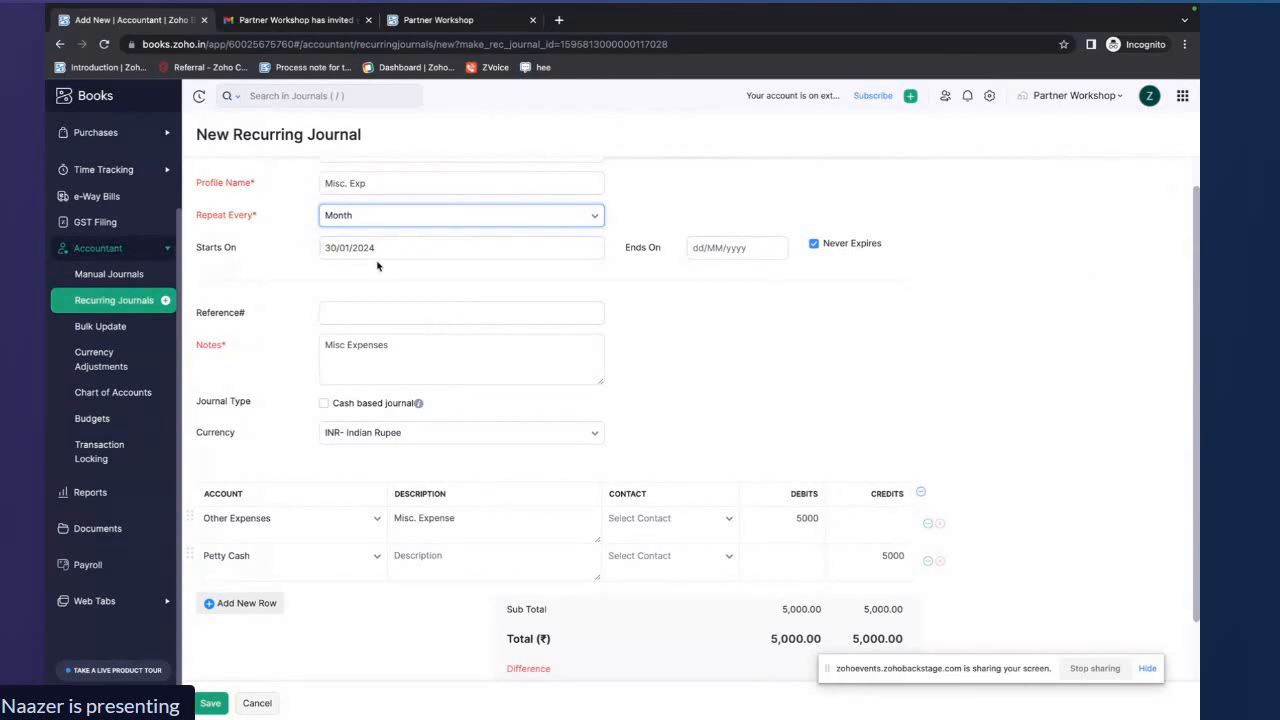
drag(388, 248, 323, 247)
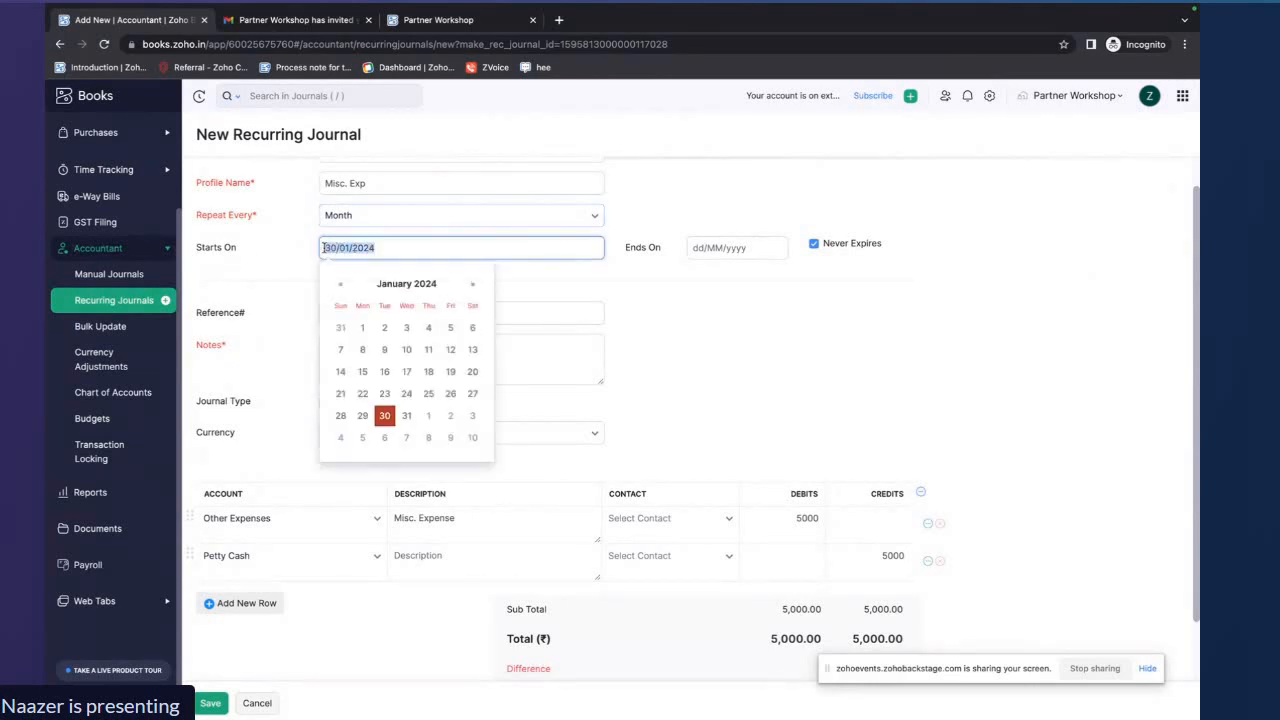
click(384, 415)
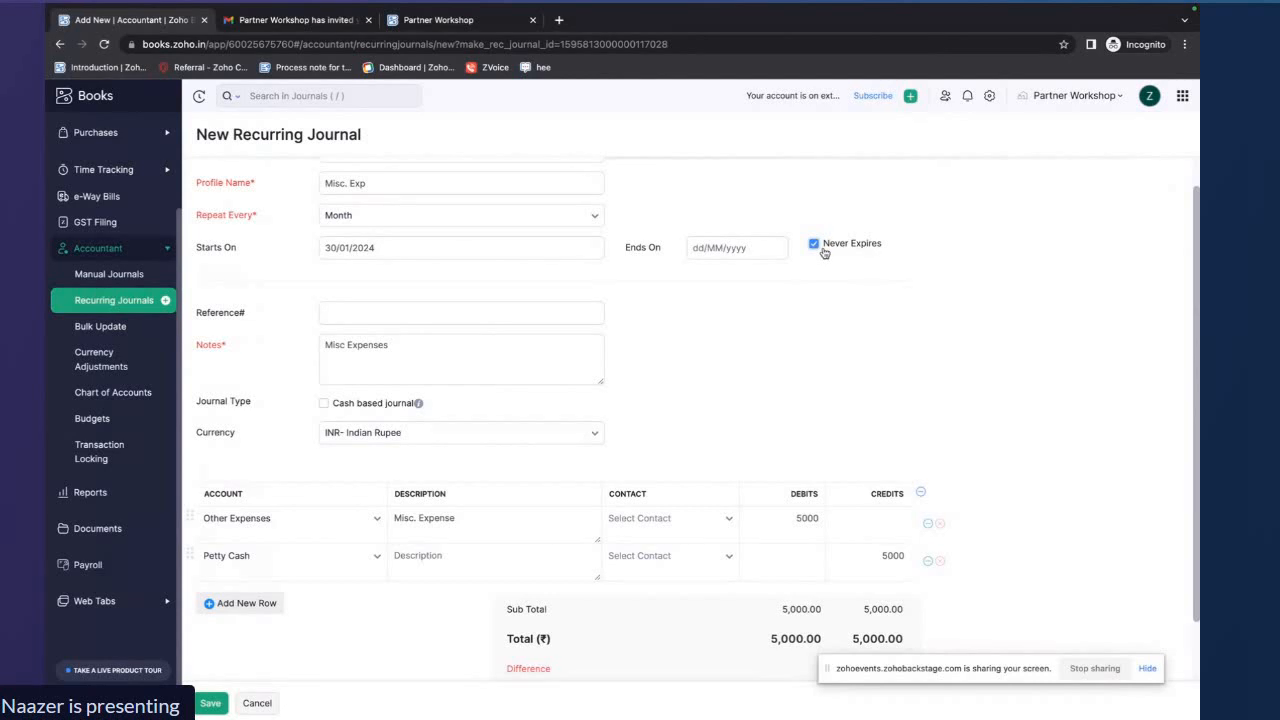
scroll(737, 340, down, 1)
click(434, 302)
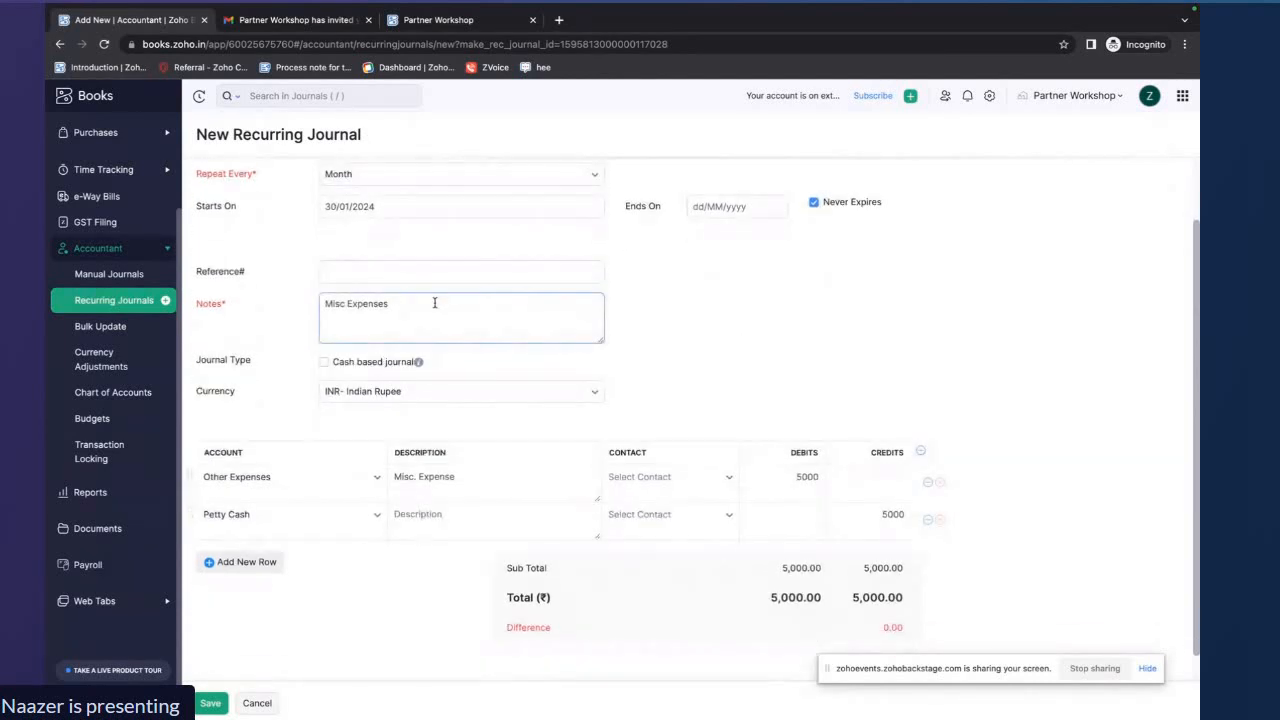
drag(434, 302, 320, 303)
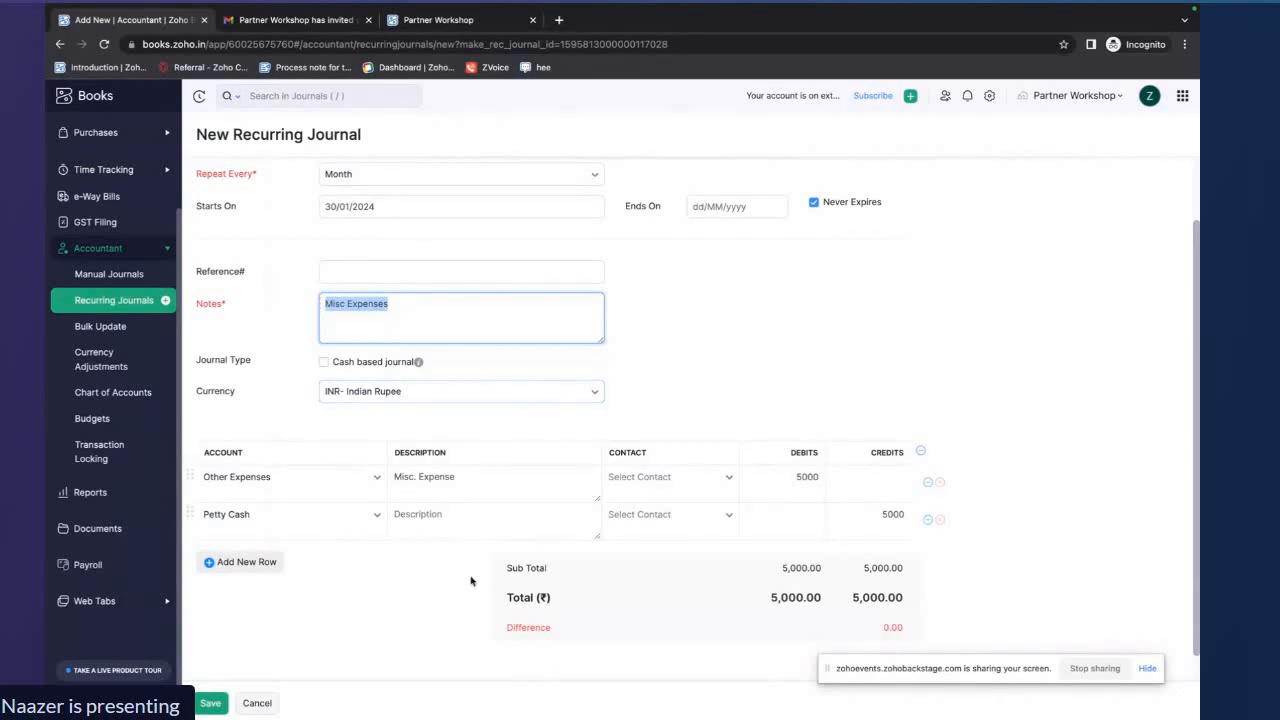
scroll(471, 510, down, 1)
scroll(471, 581, down, 1)
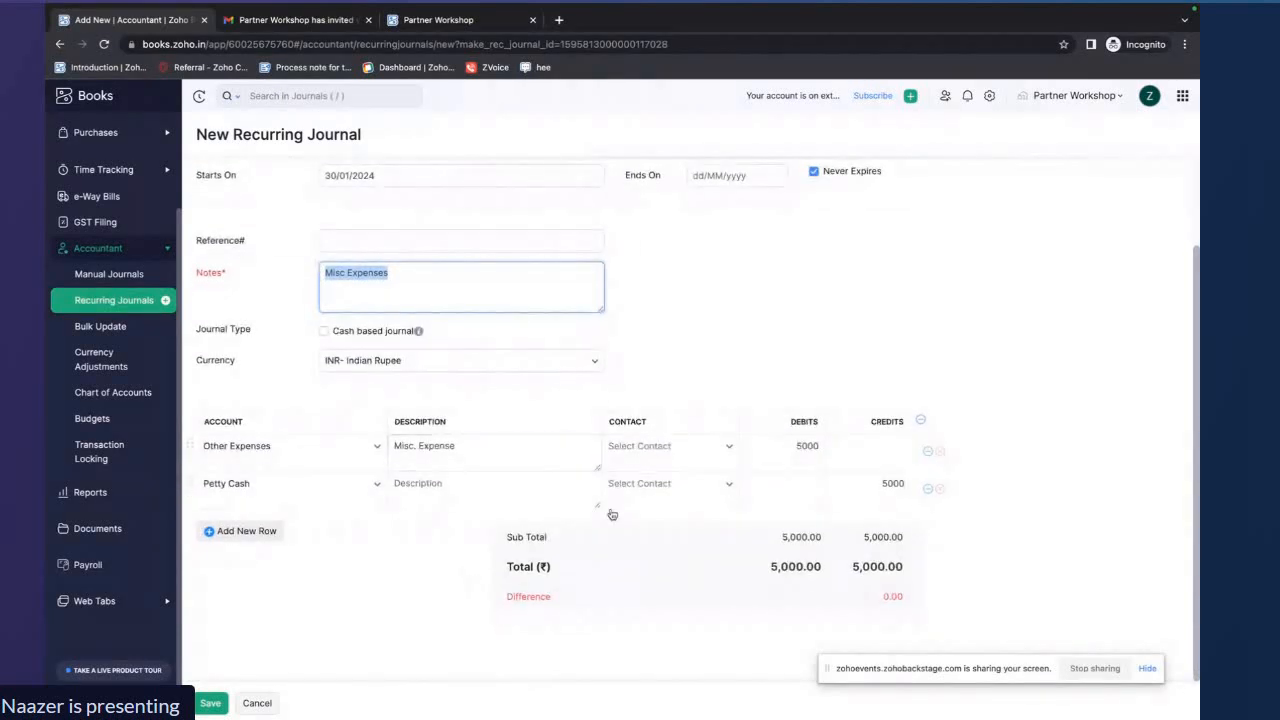
click(211, 703)
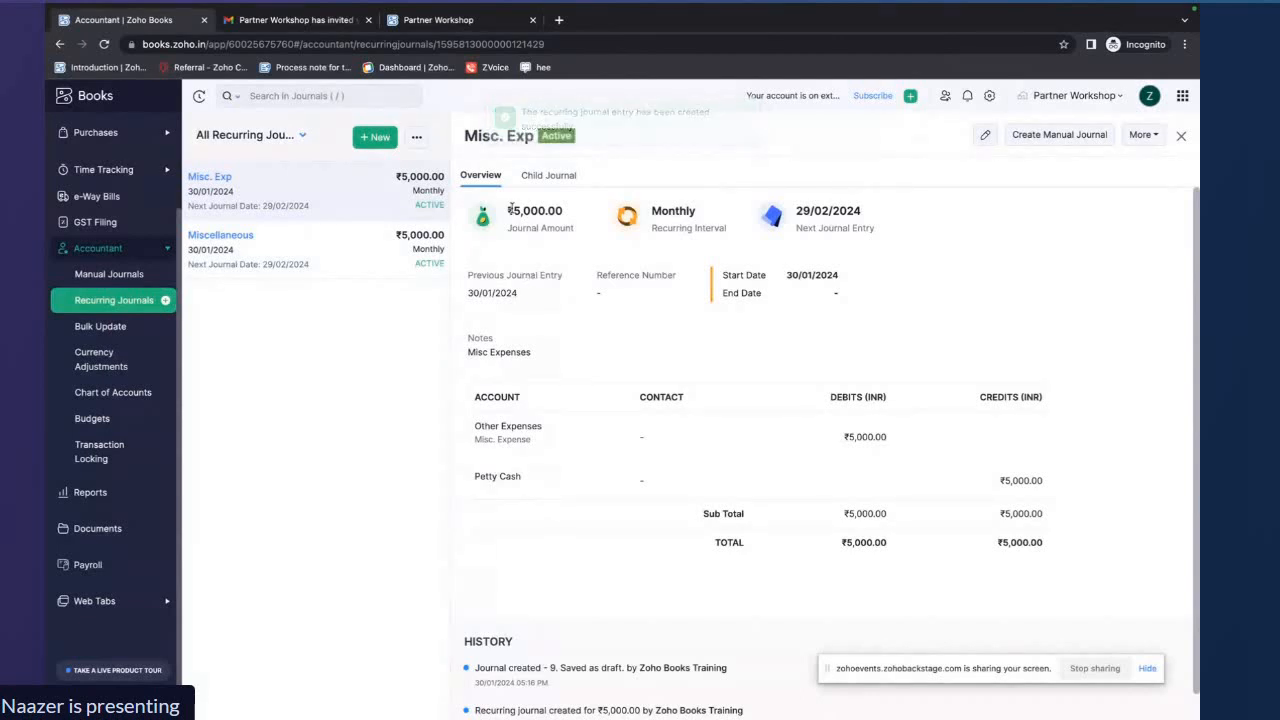
Review the Misc. Exp recurring journal's interval, next journal entry date and account lines, then close it
drag(509, 209, 712, 215)
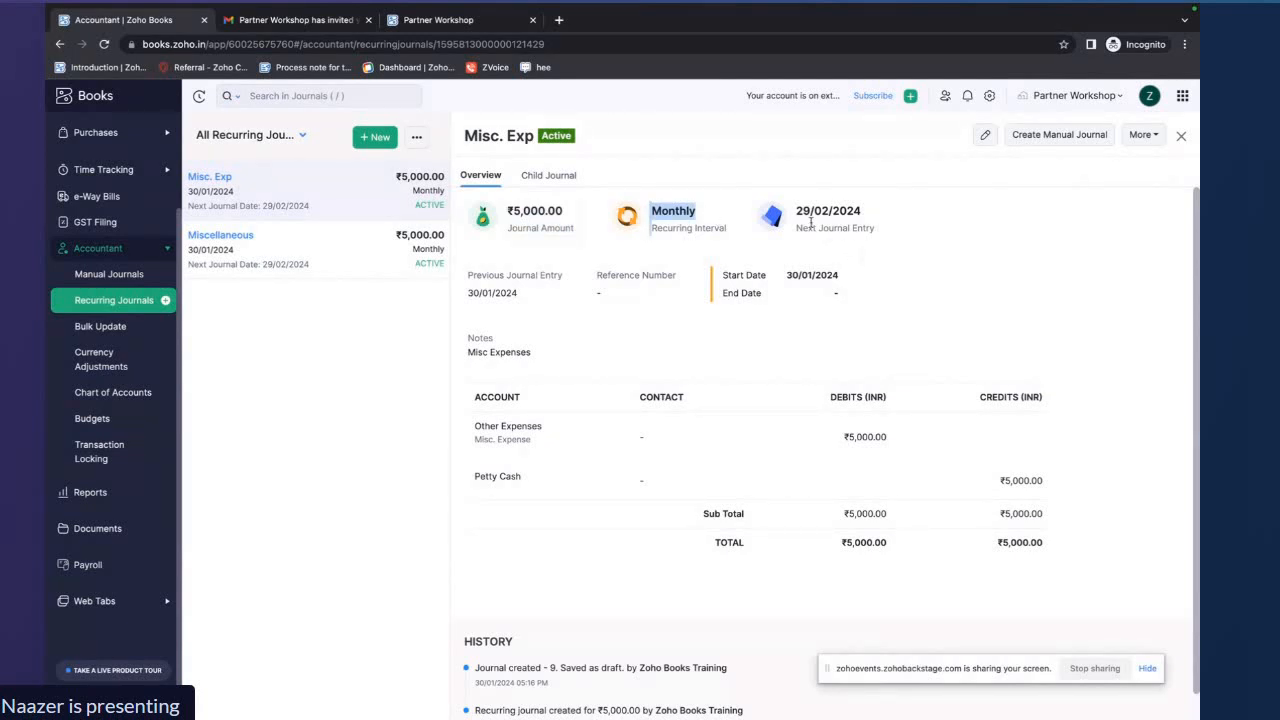
drag(797, 211, 865, 215)
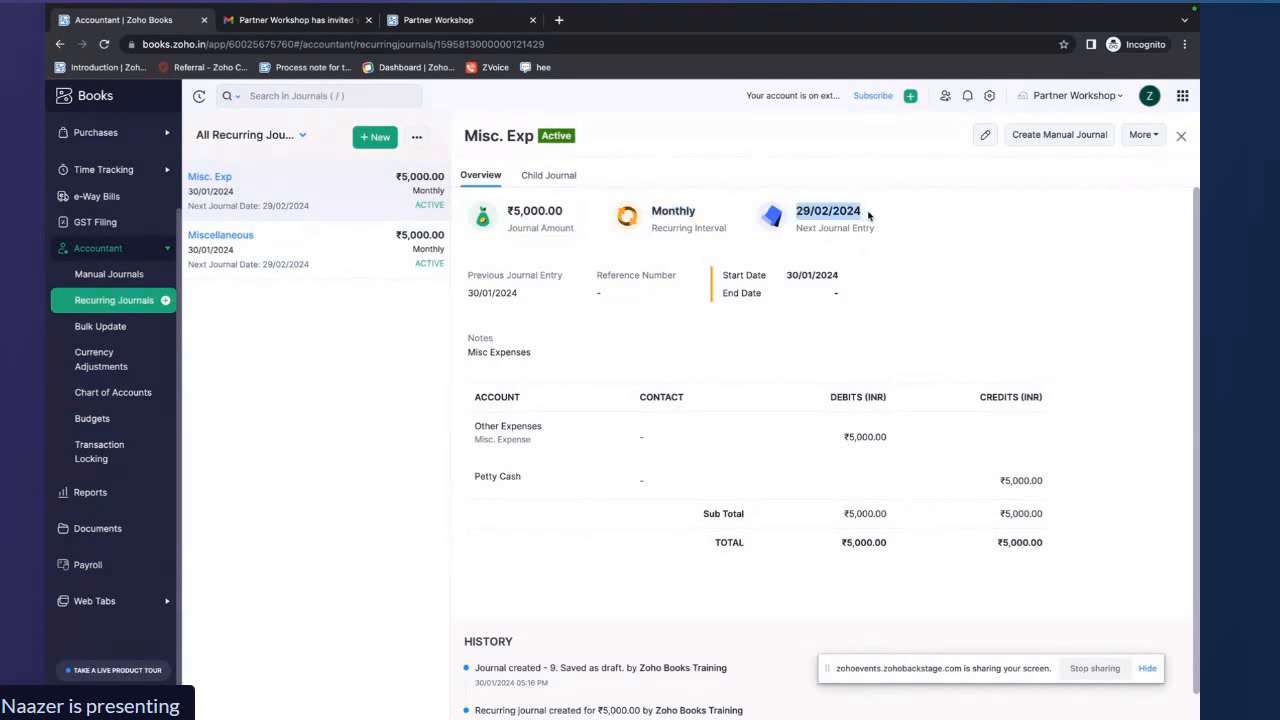
scroll(757, 366, down, 1)
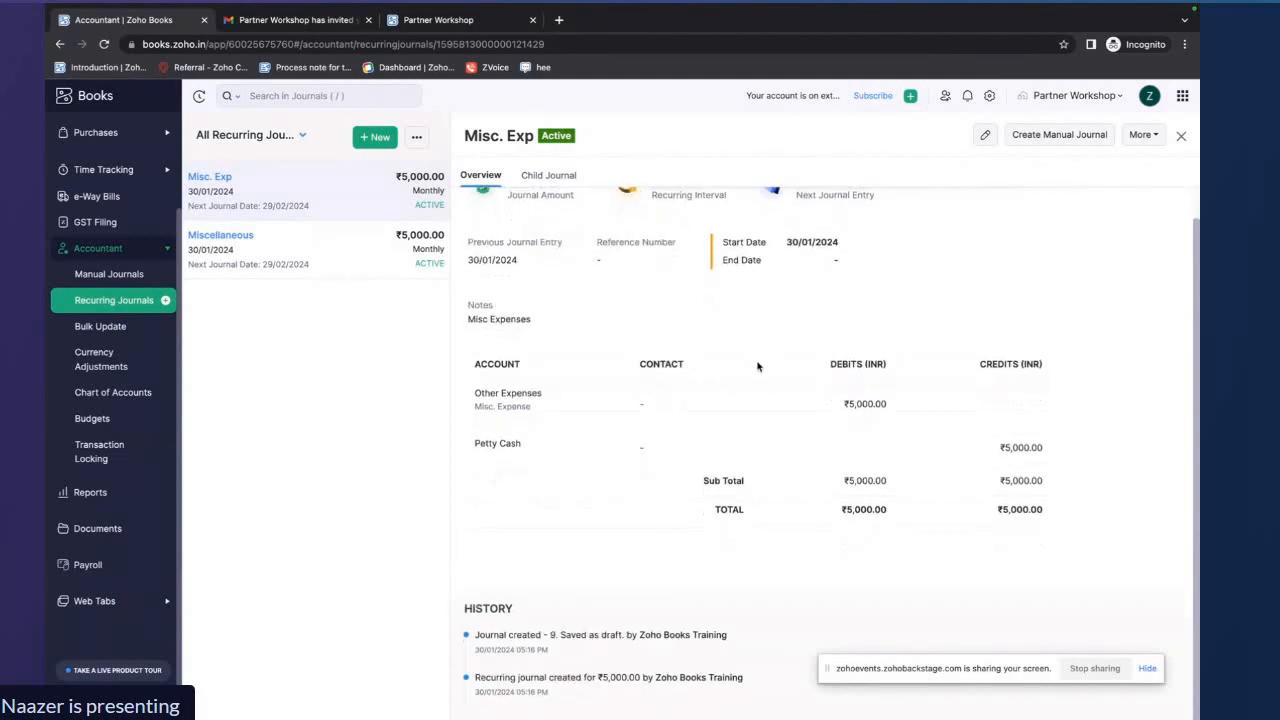
drag(475, 390, 806, 530)
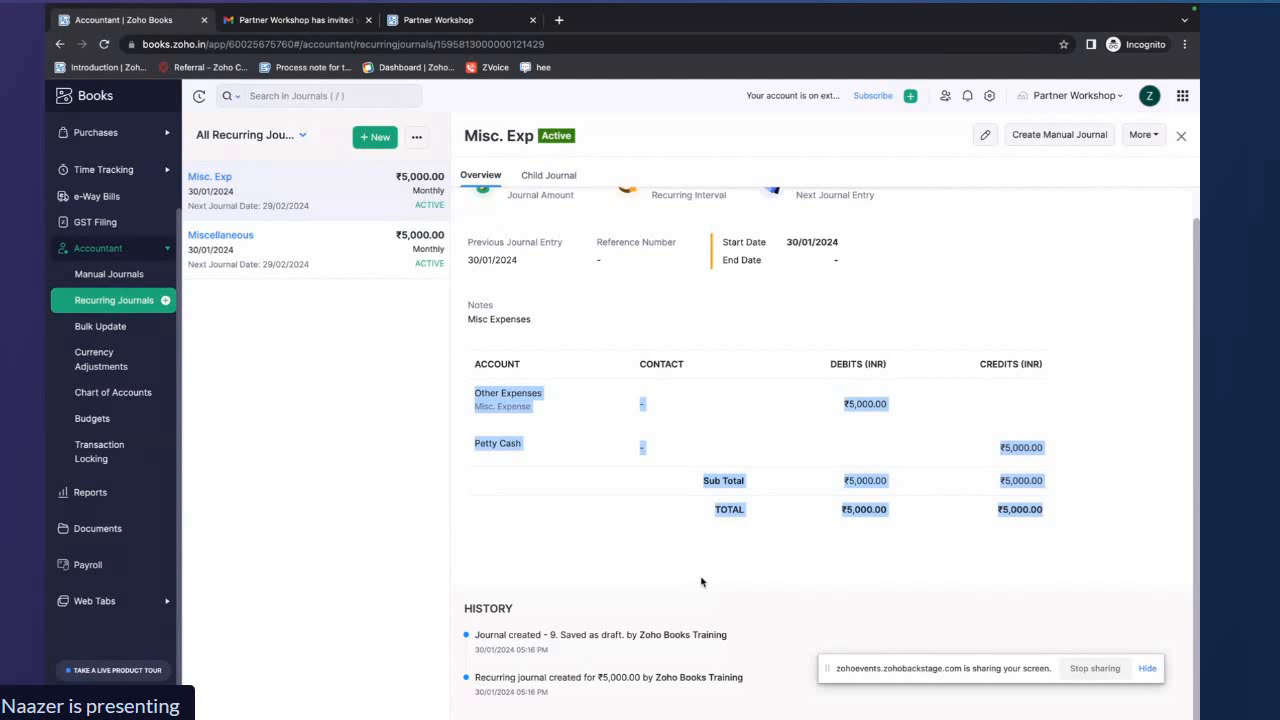
key(ctrl+Right)
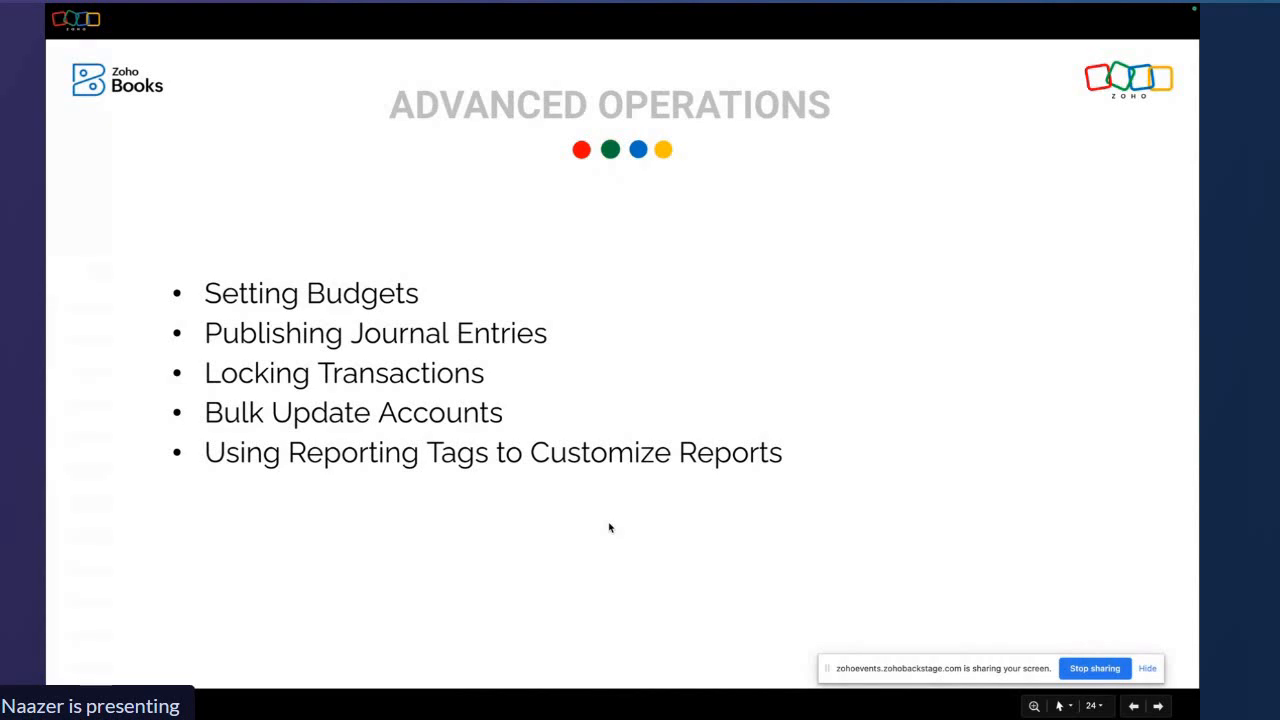
key(ctrl+Left)
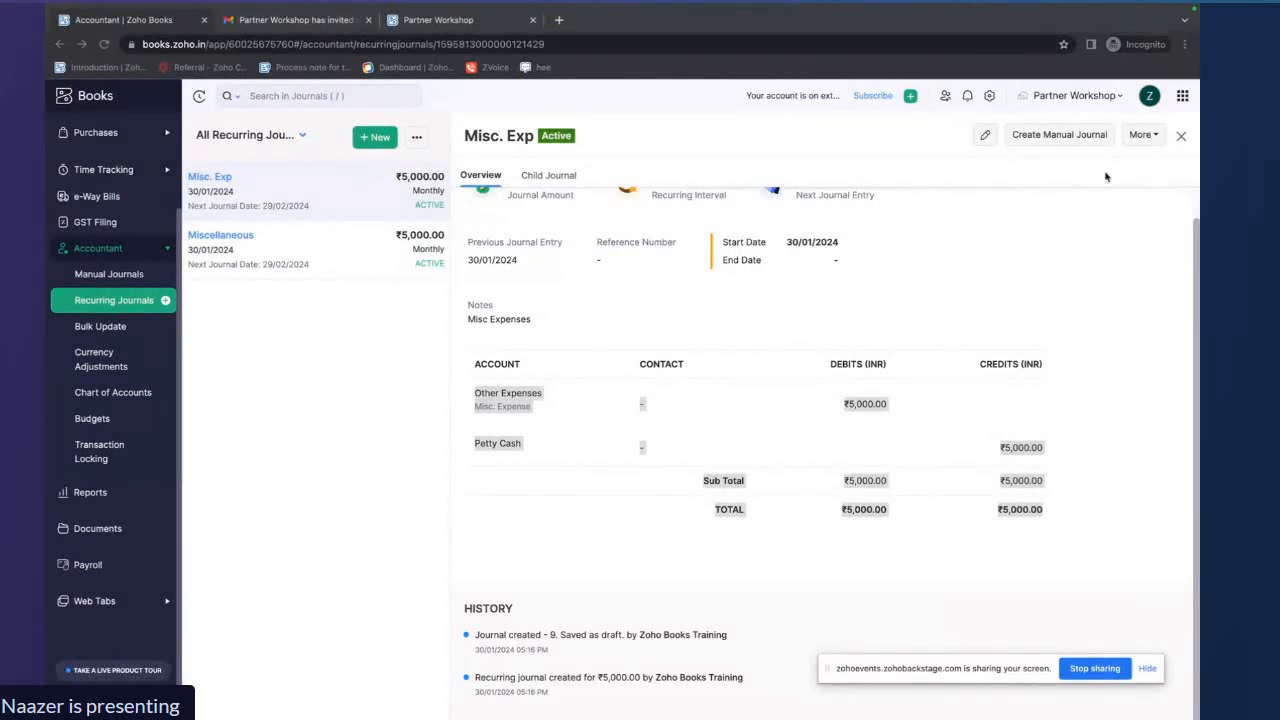
click(1183, 136)
click(1174, 141)
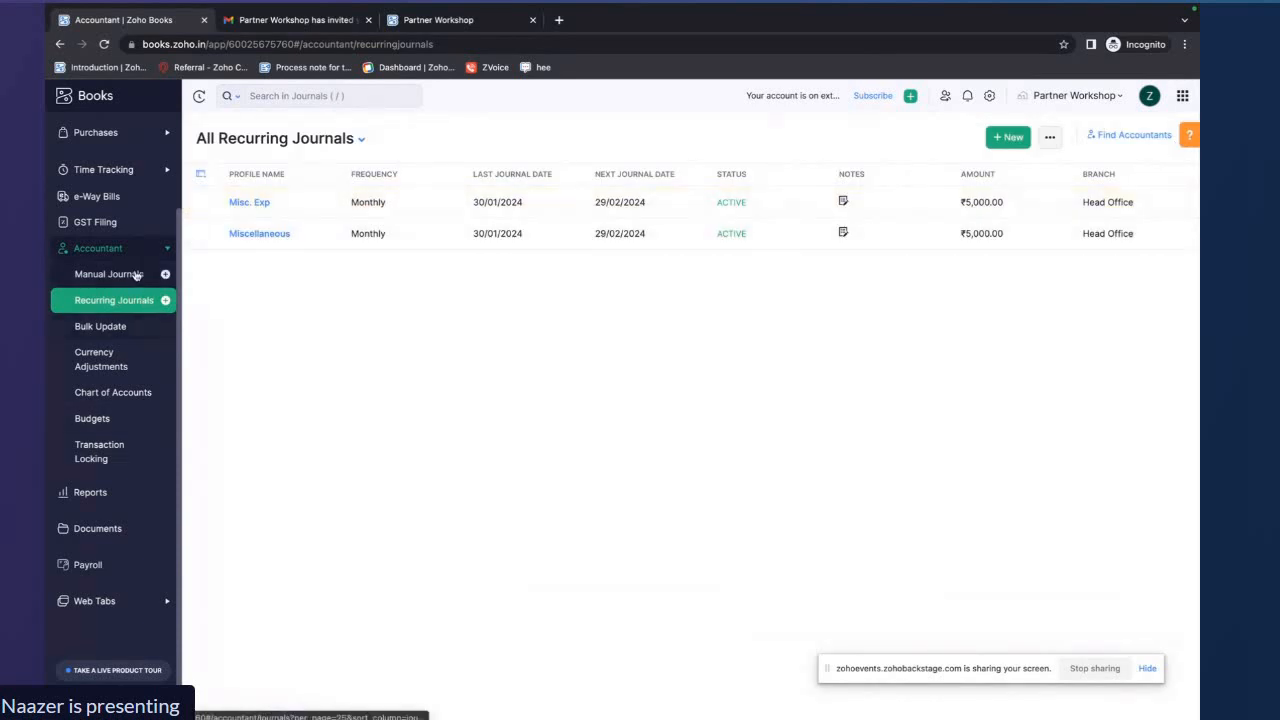
Lock Sales transactions before 30/01/2024 in Transaction Locking with the reason Sales Audit
click(100, 455)
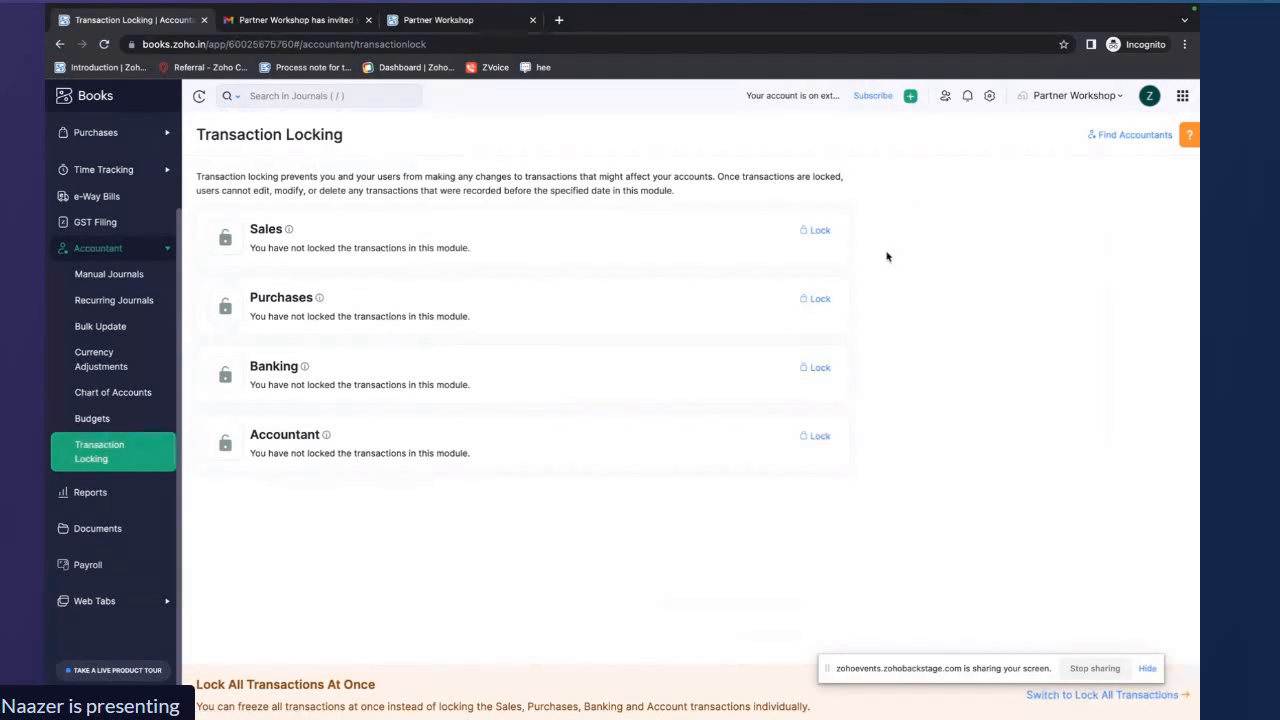
click(819, 231)
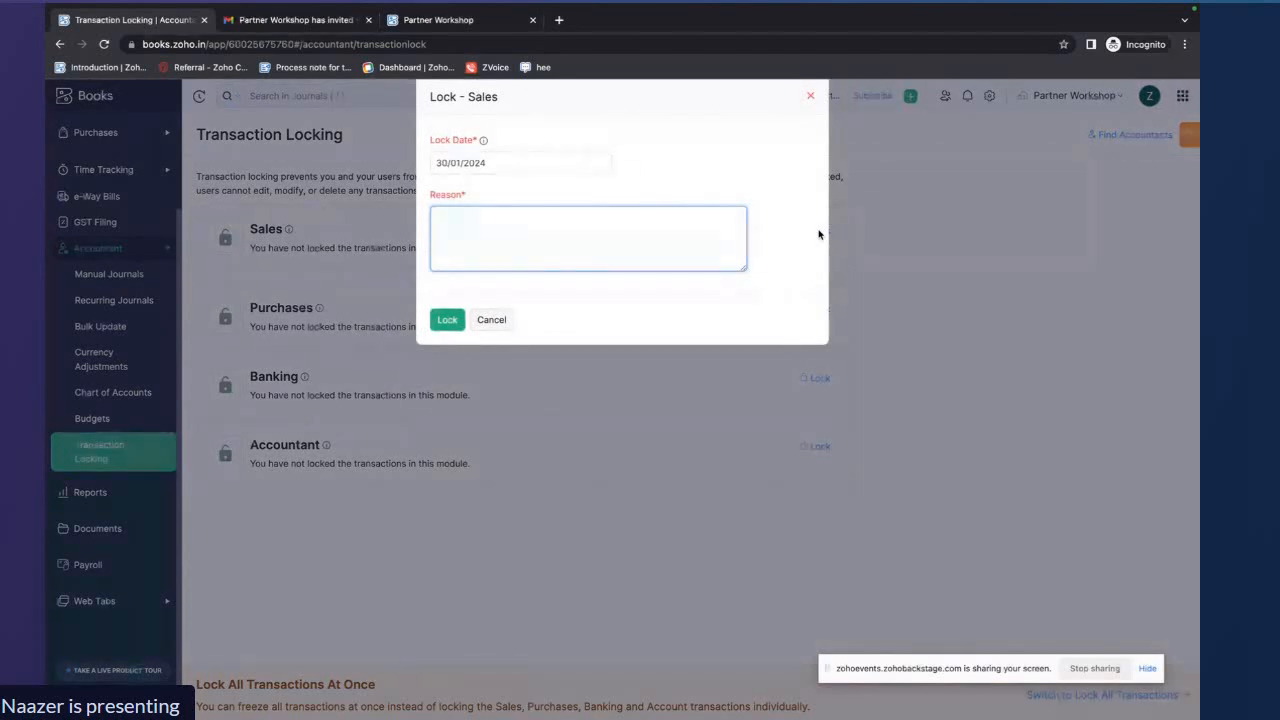
text(Sales Audit)
click(447, 319)
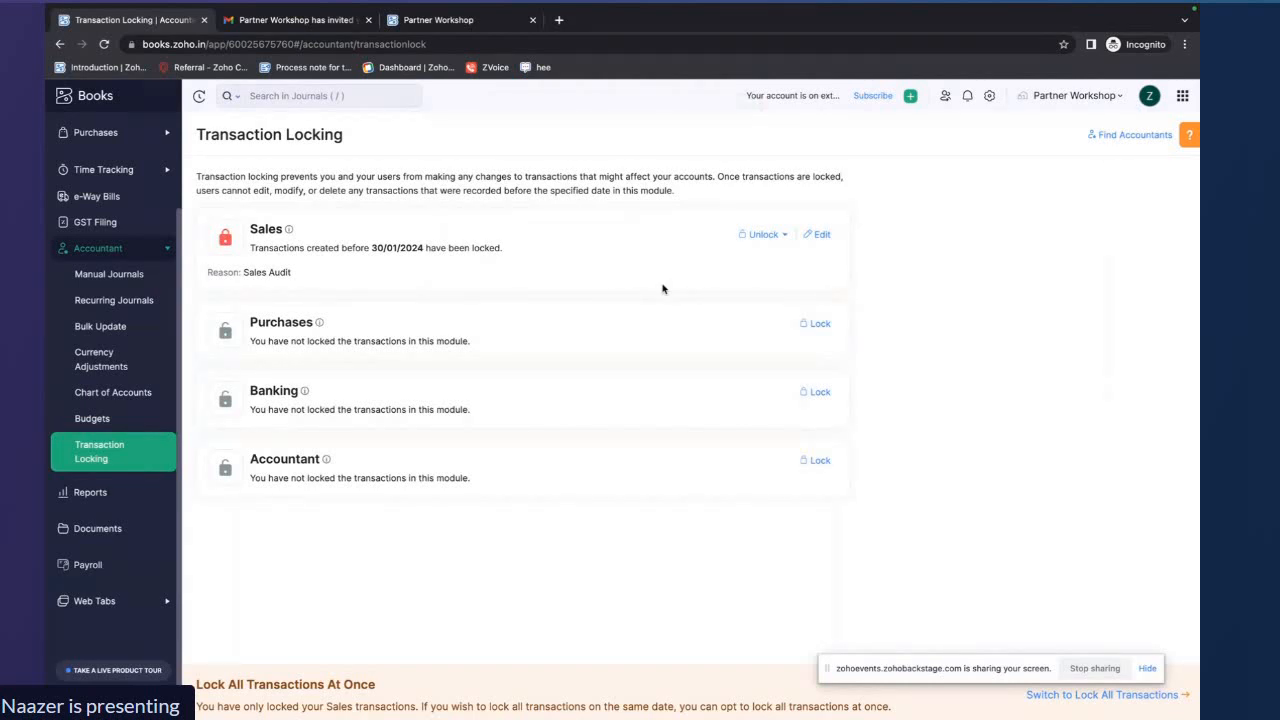
drag(502, 248, 251, 250)
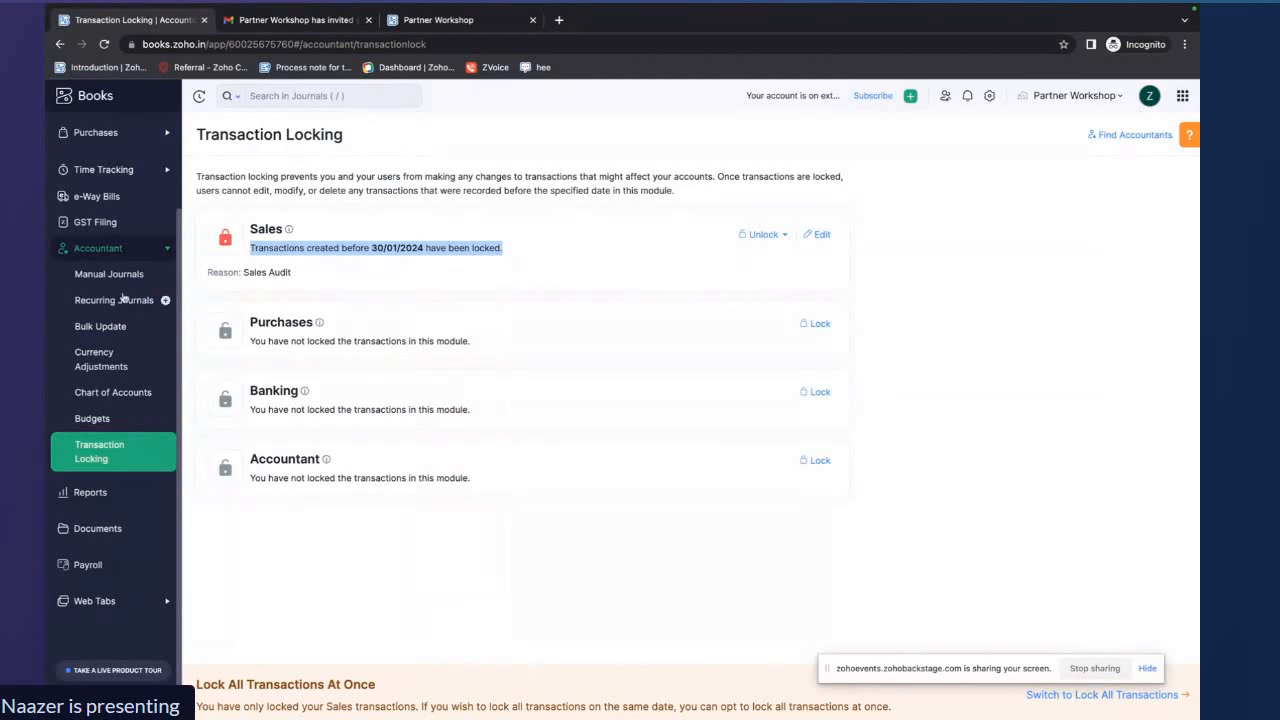
Start a new invoice, choose a customer, and add Apple Macbook as the line item
scroll(120, 190, up, 2)
click(105, 191)
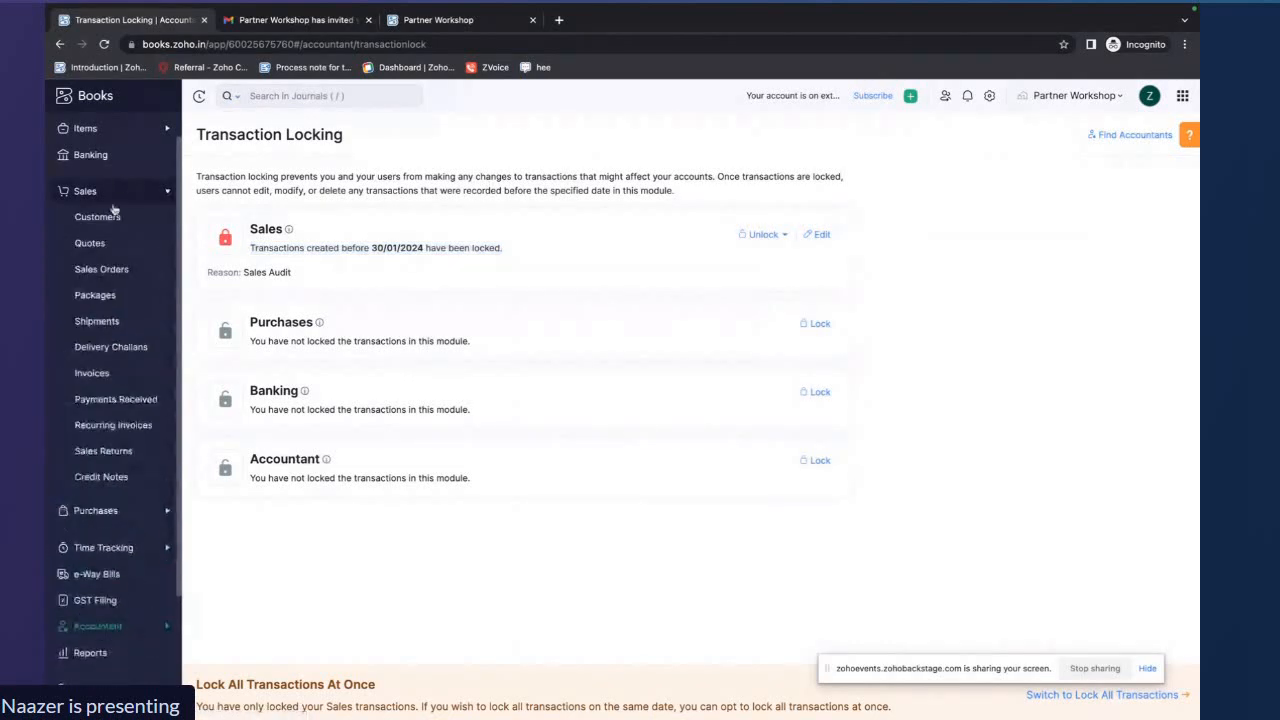
click(95, 375)
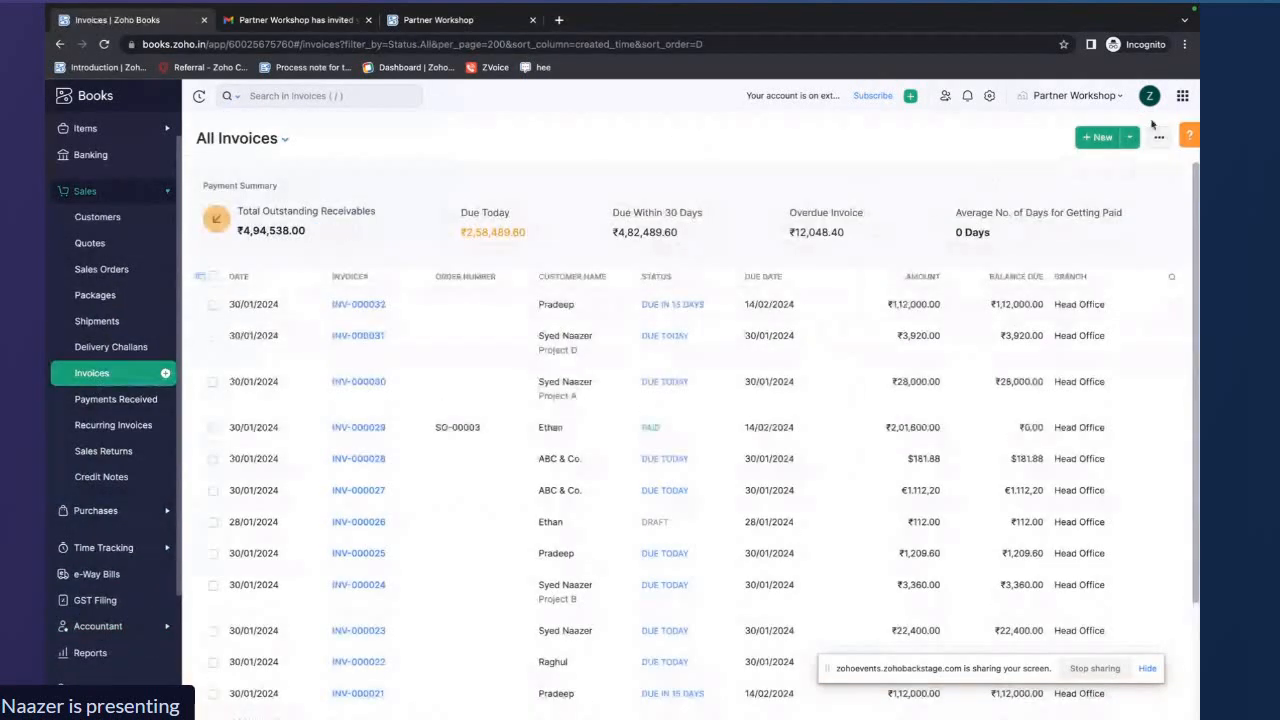
click(1098, 137)
click(651, 196)
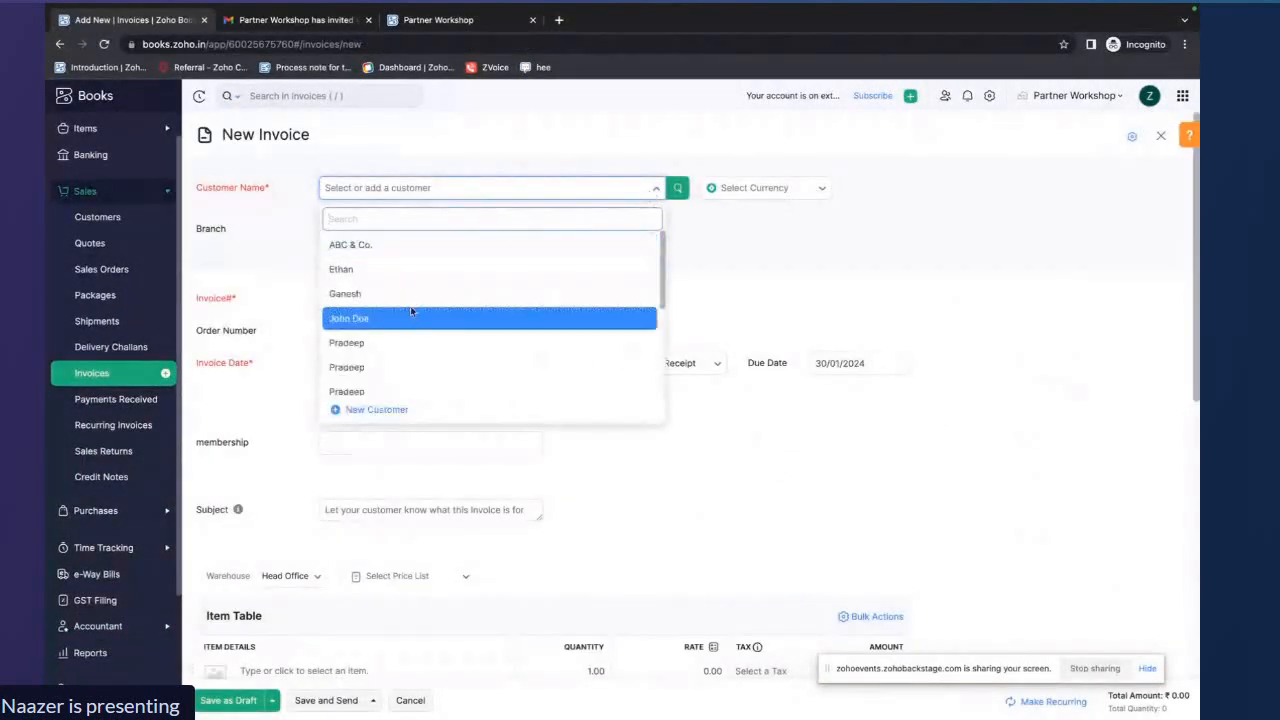
click(410, 315)
scroll(412, 300, down, 5)
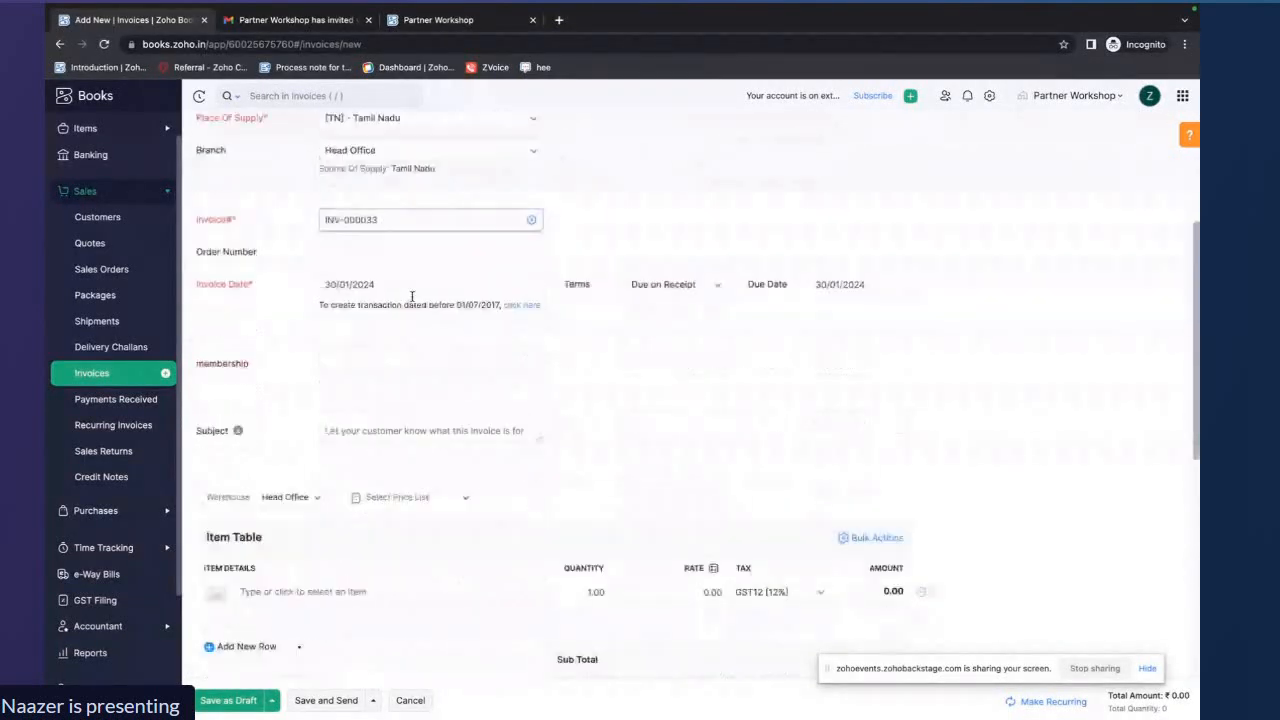
click(337, 408)
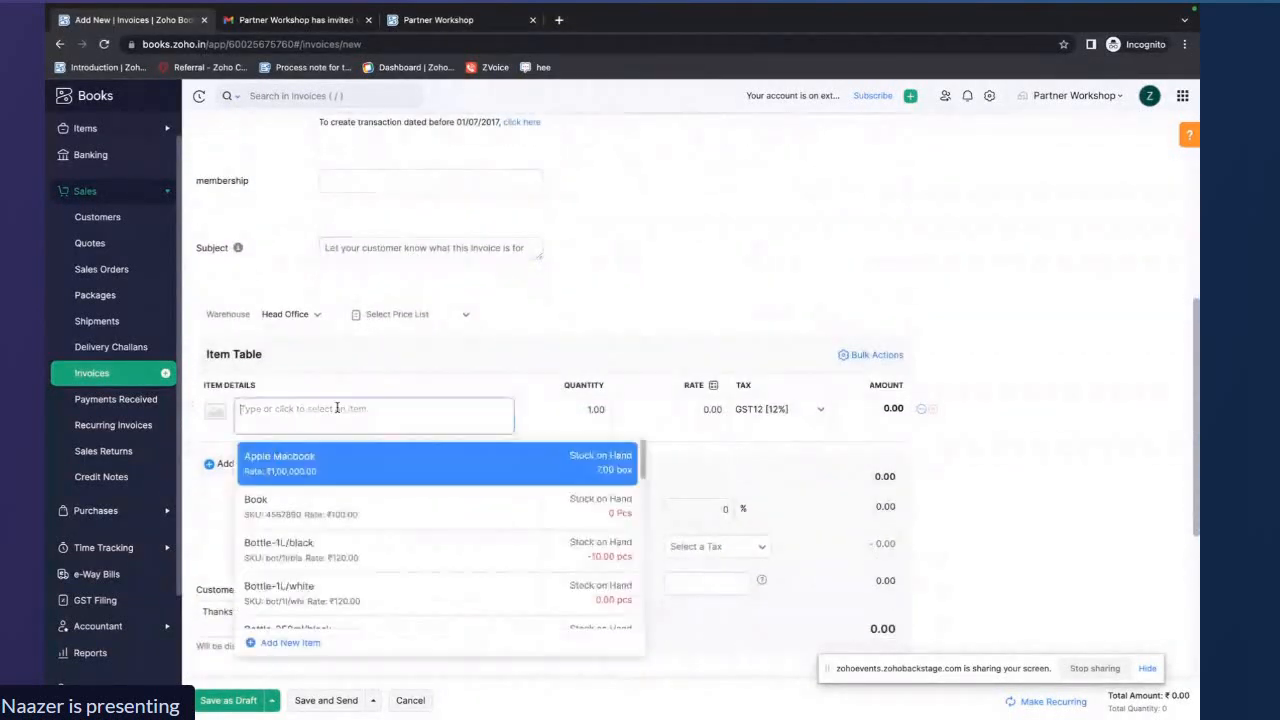
click(330, 470)
Set the invoice date to 28/01/2024 and save the invoice as a draft
scroll(254, 614, up, 4)
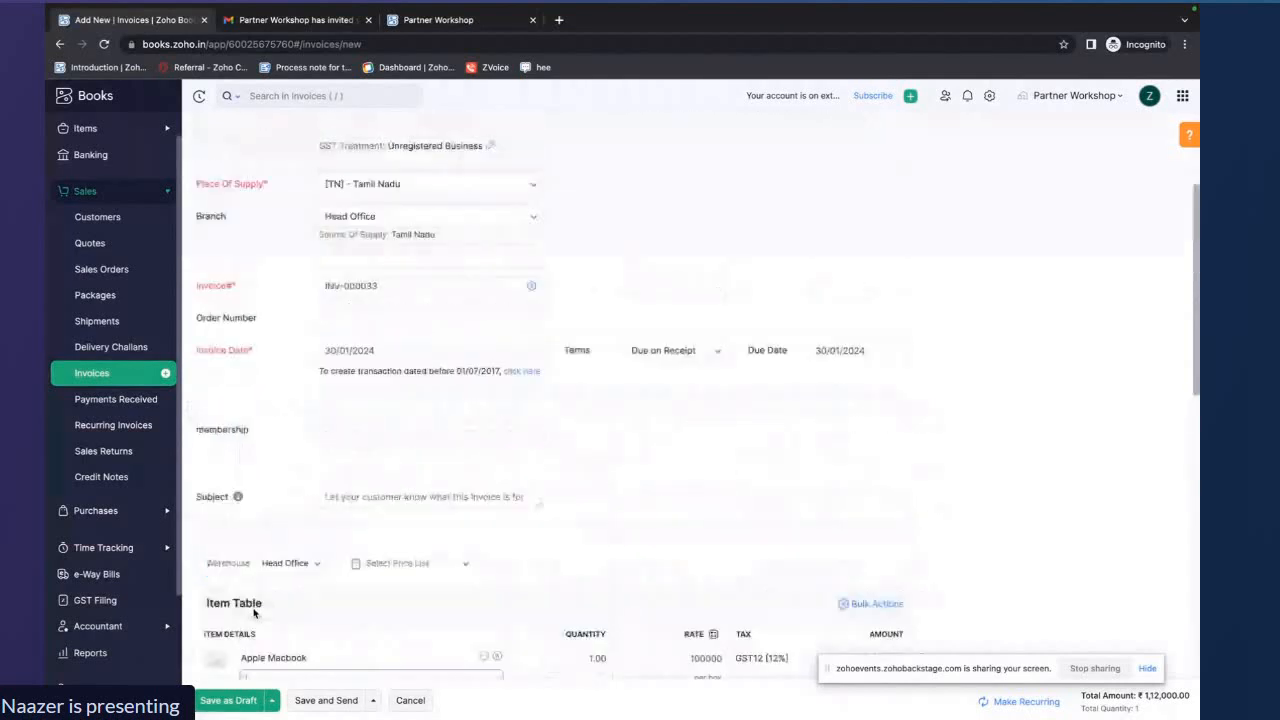
click(327, 462)
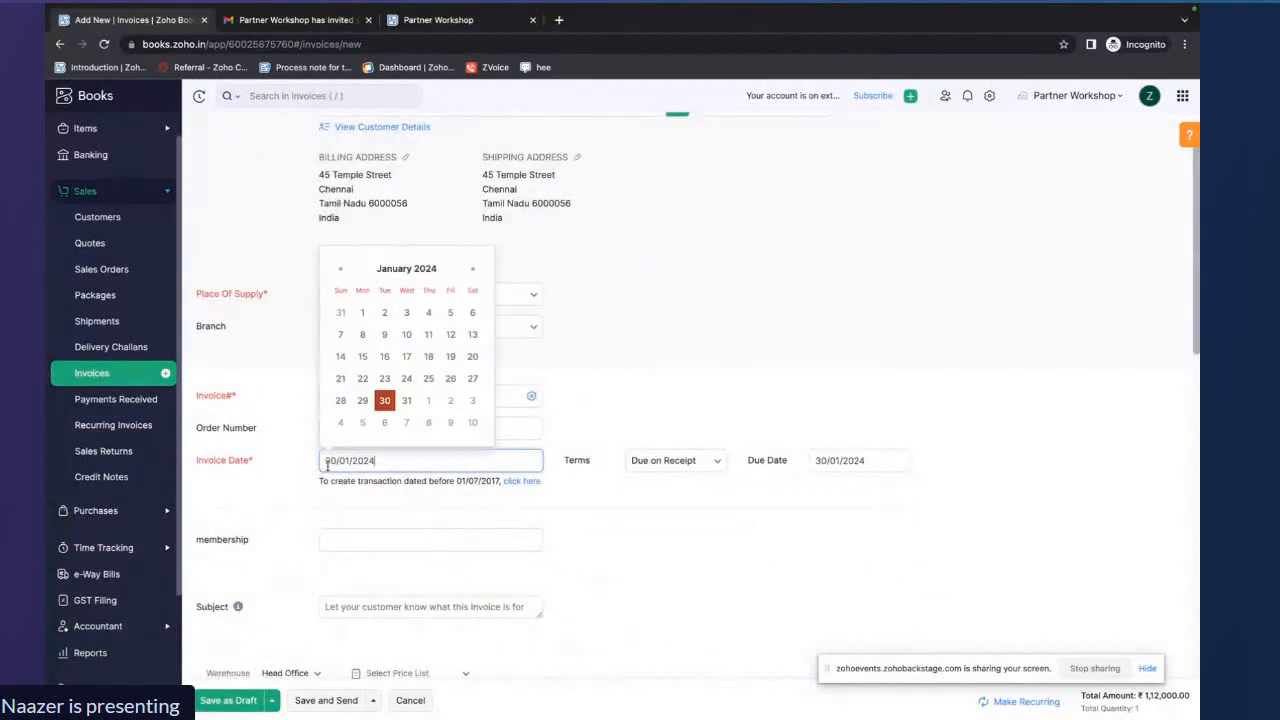
click(340, 400)
scroll(423, 545, down, 3)
scroll(423, 548, down, 2)
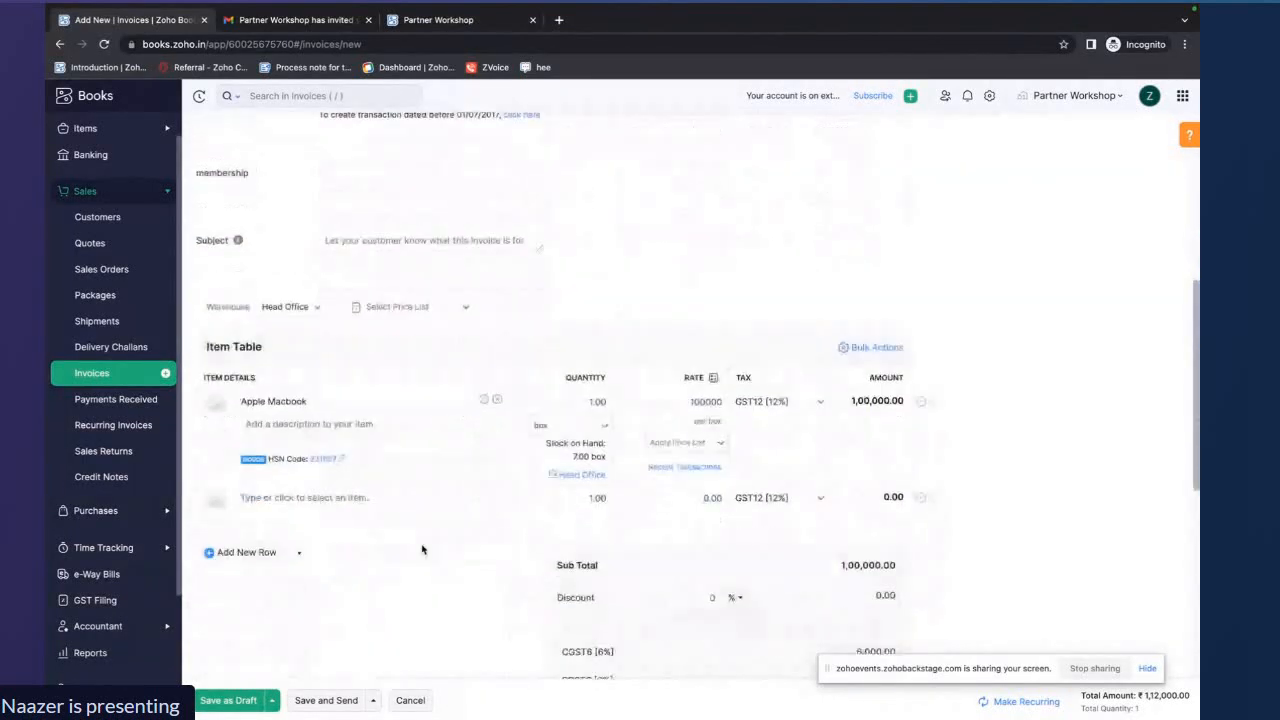
click(229, 700)
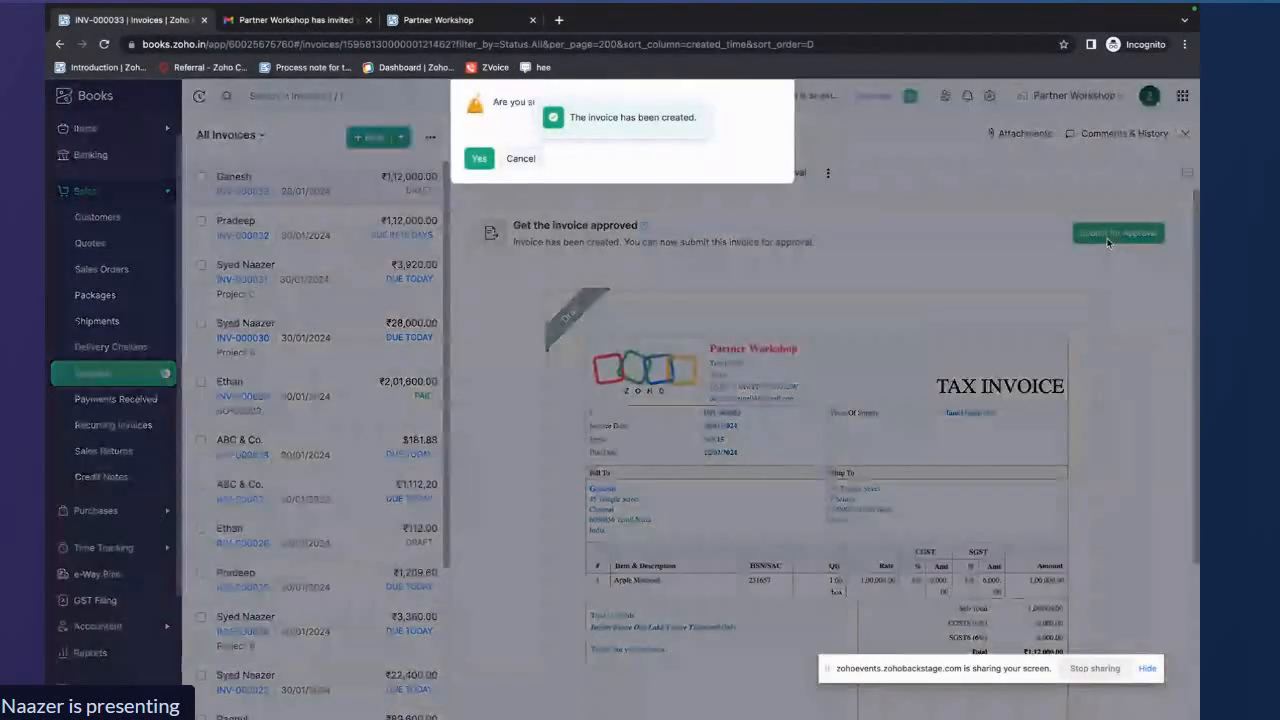
Submit invoice INV-000033 for approval, then approve it and confirm
click(1112, 236)
click(478, 159)
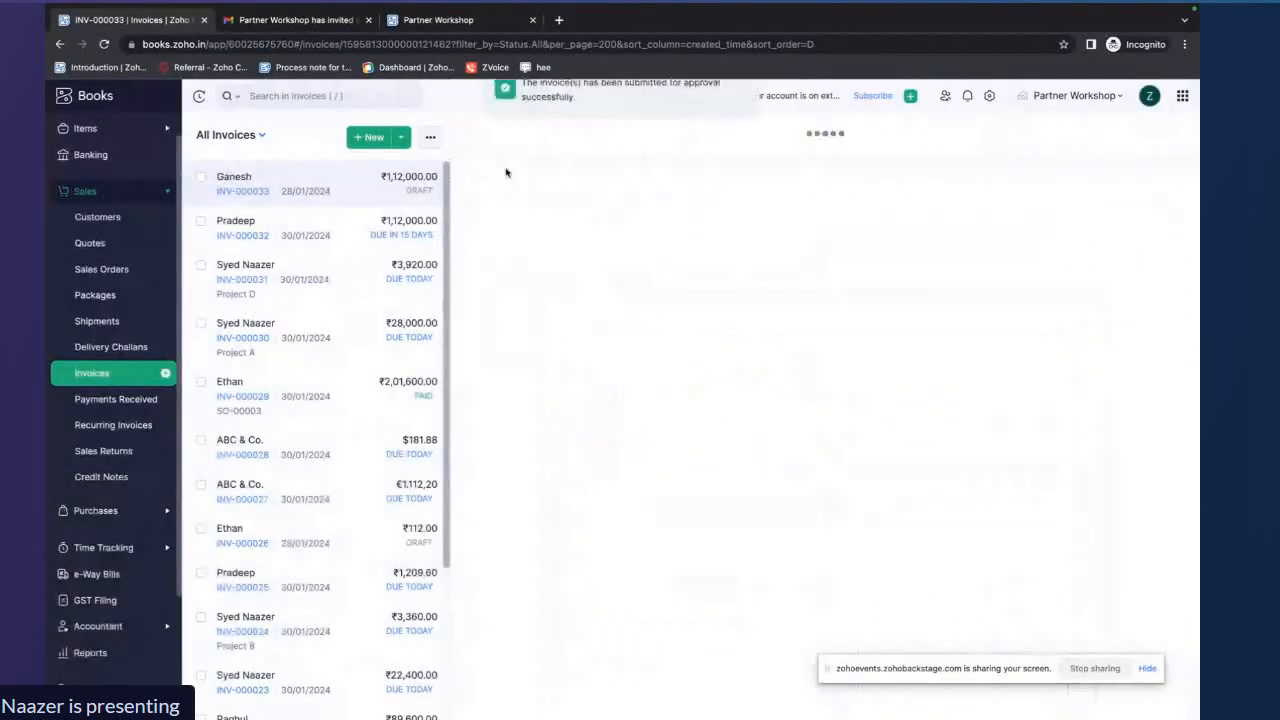
click(1104, 238)
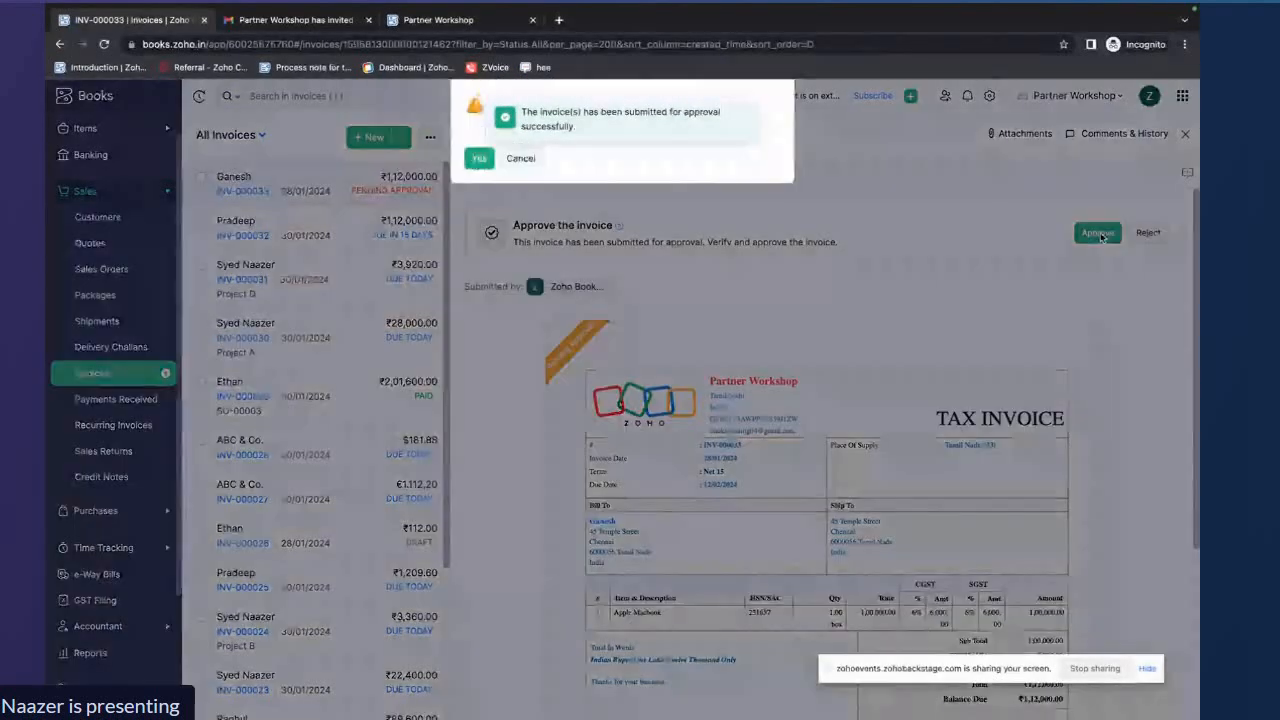
click(478, 158)
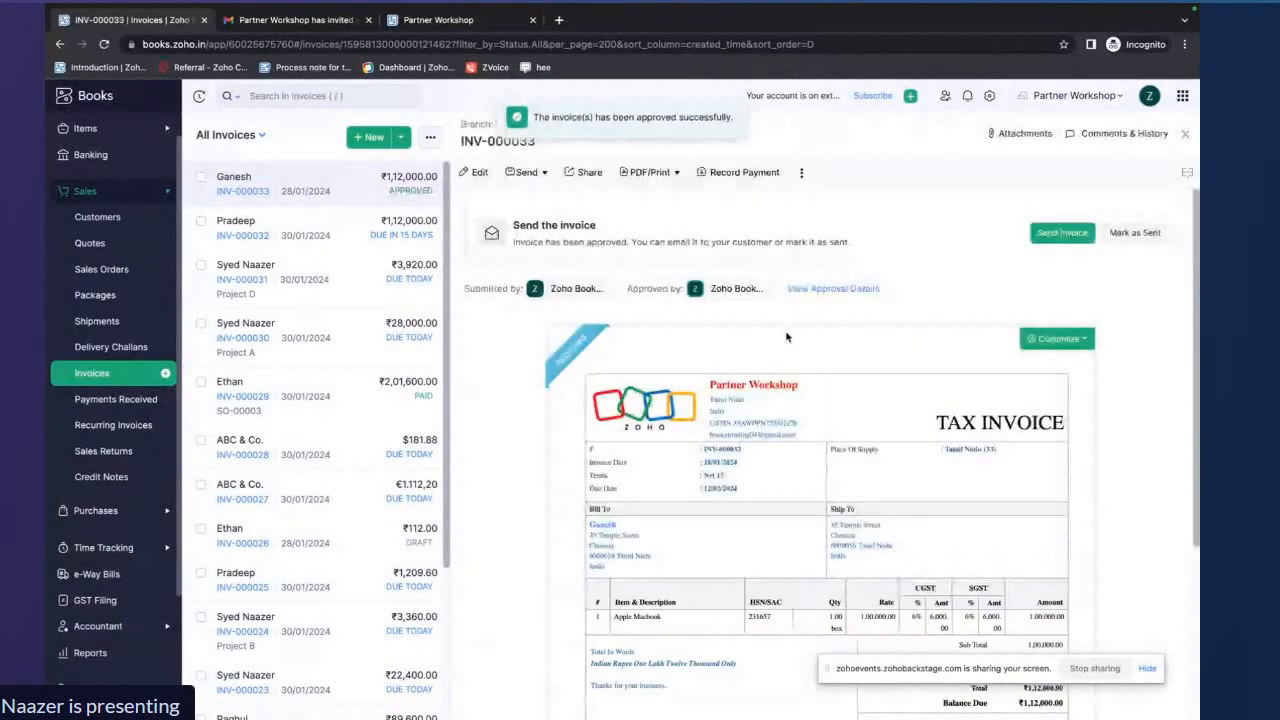
Try to mark the approved invoice as sent, then close the invoice view
click(1140, 244)
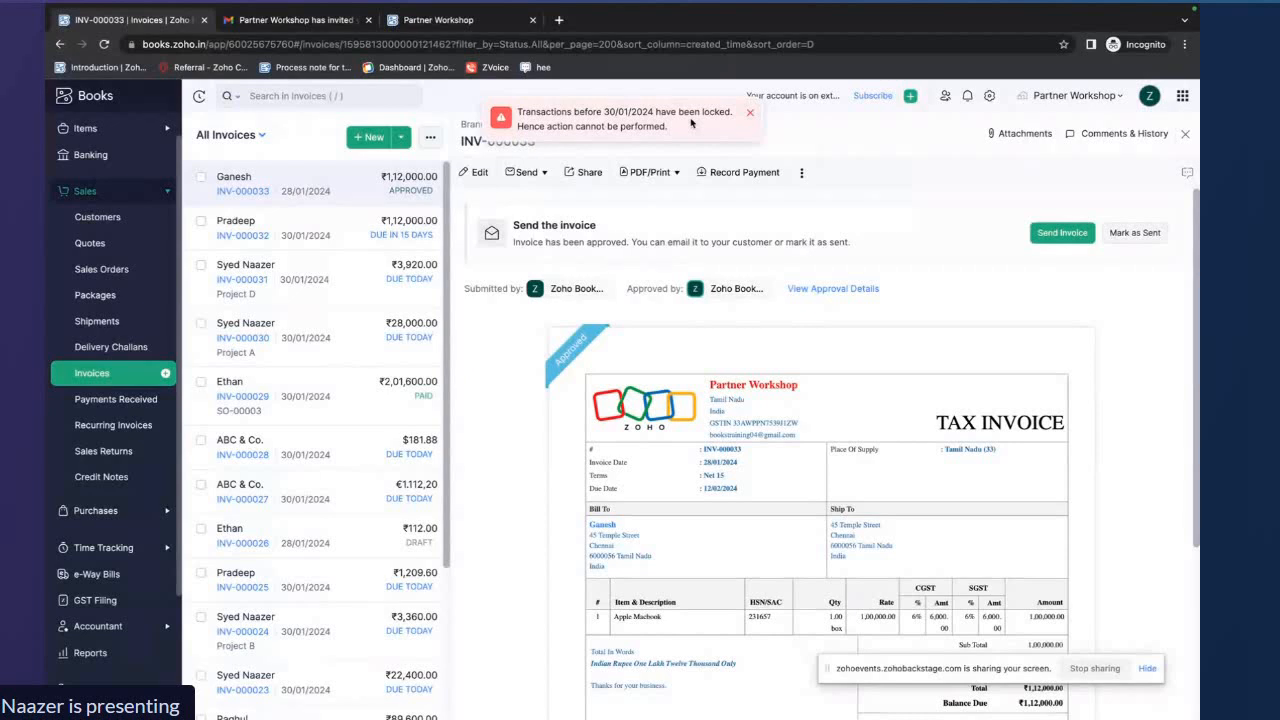
drag(519, 109, 681, 127)
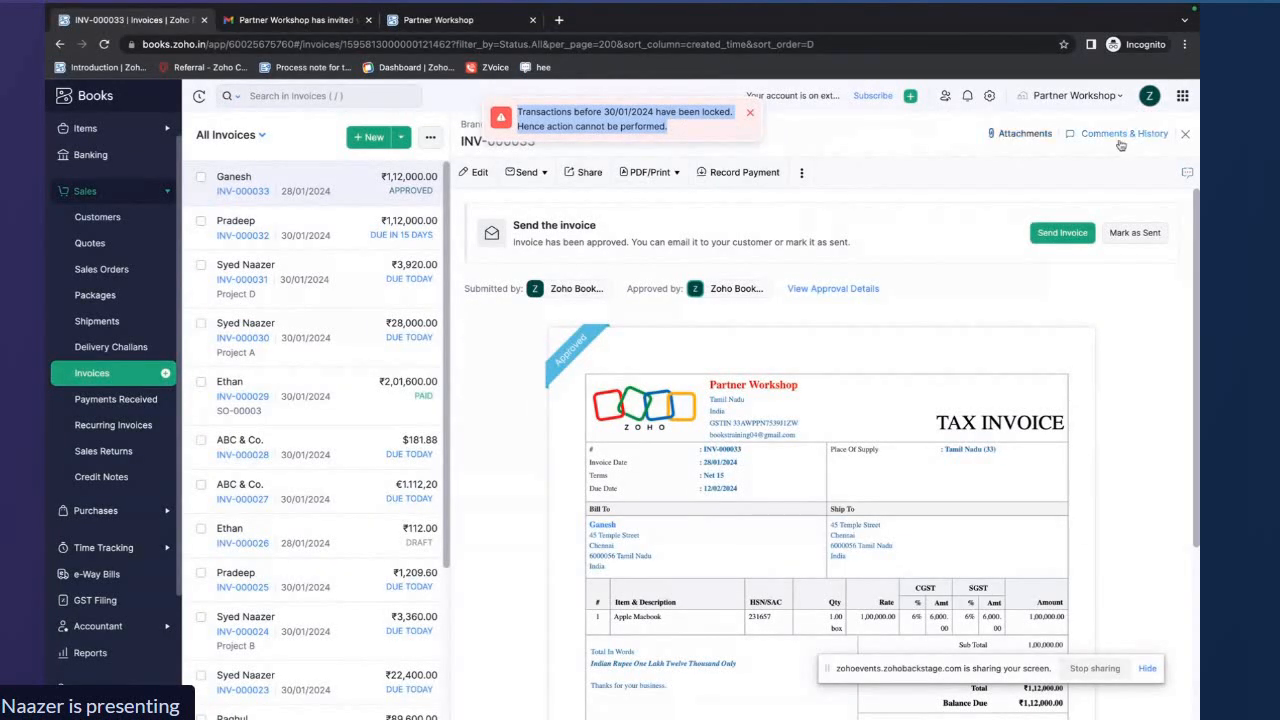
click(1184, 133)
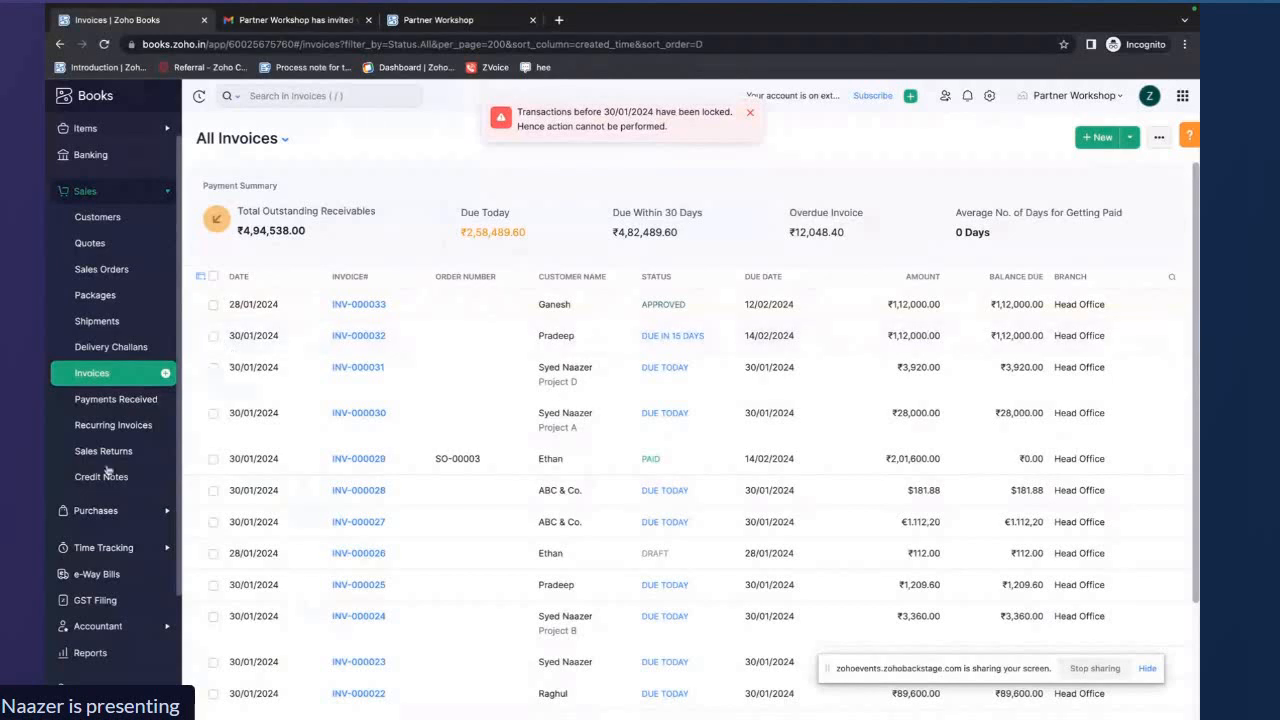
Unlock Sales transactions completely in Transaction Locking with the reason Sales audit completed
scroll(110, 450, down, 3)
click(106, 522)
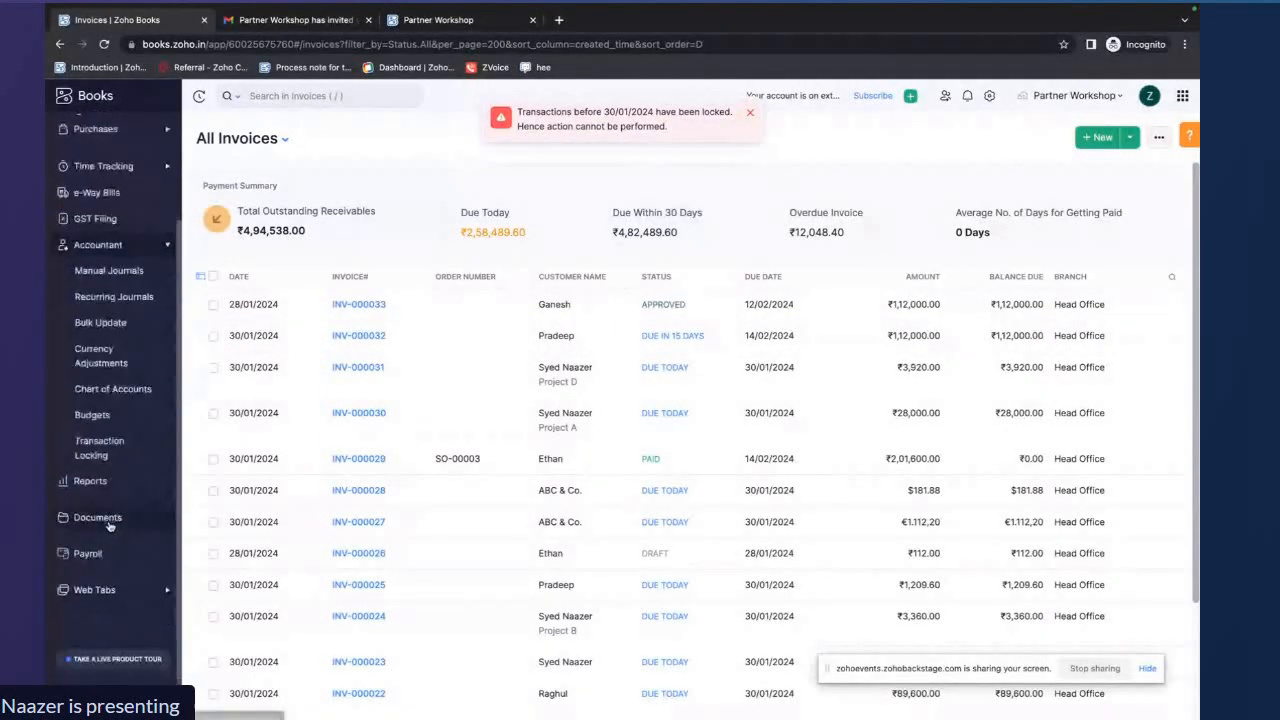
click(112, 432)
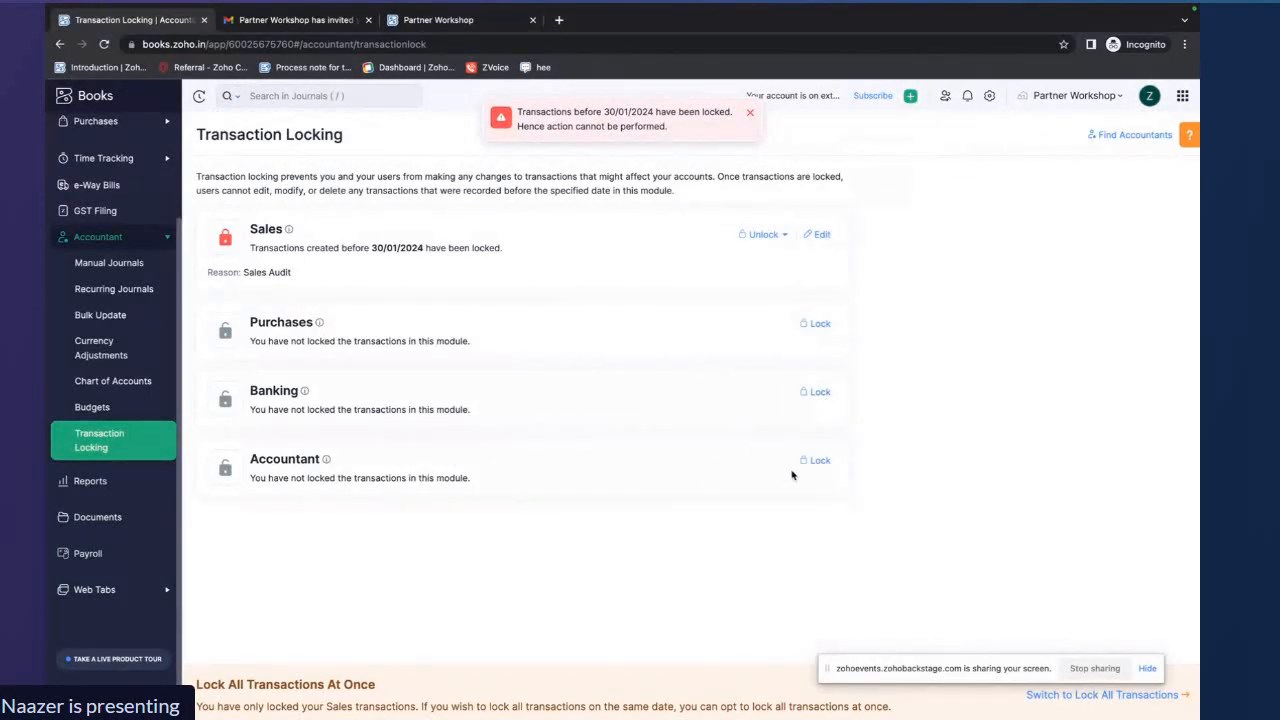
click(764, 235)
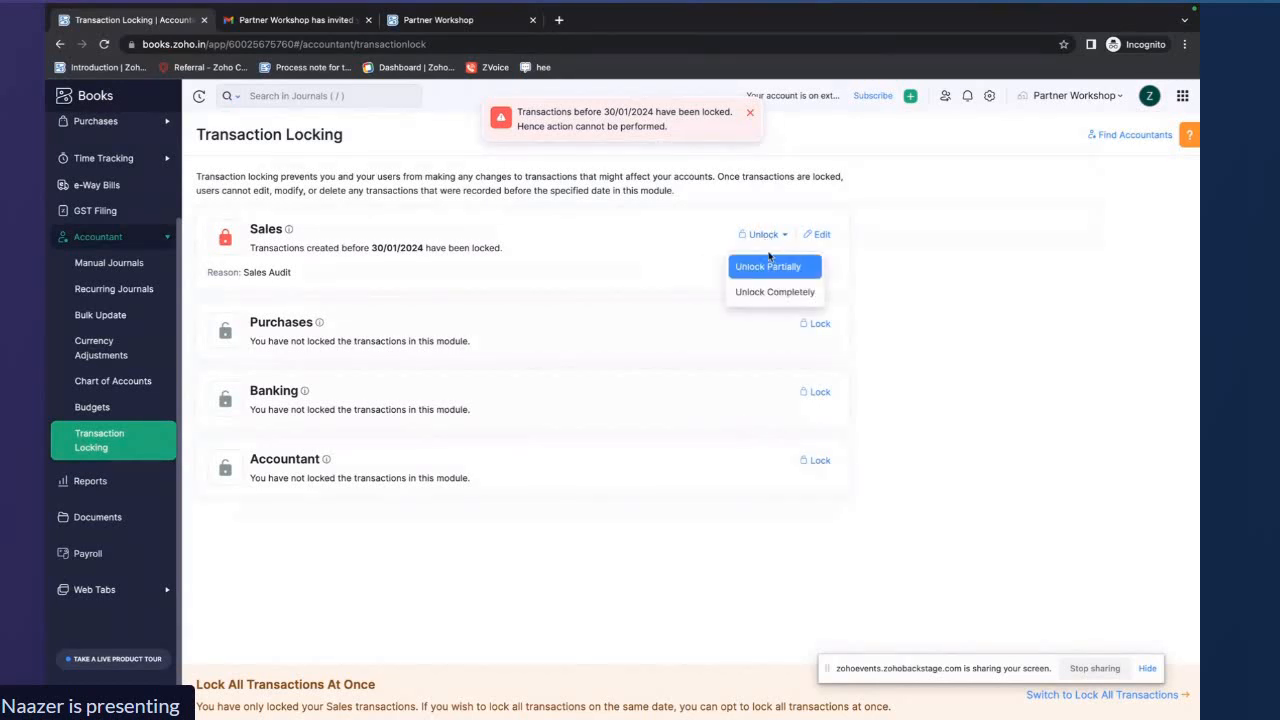
click(776, 290)
click(810, 96)
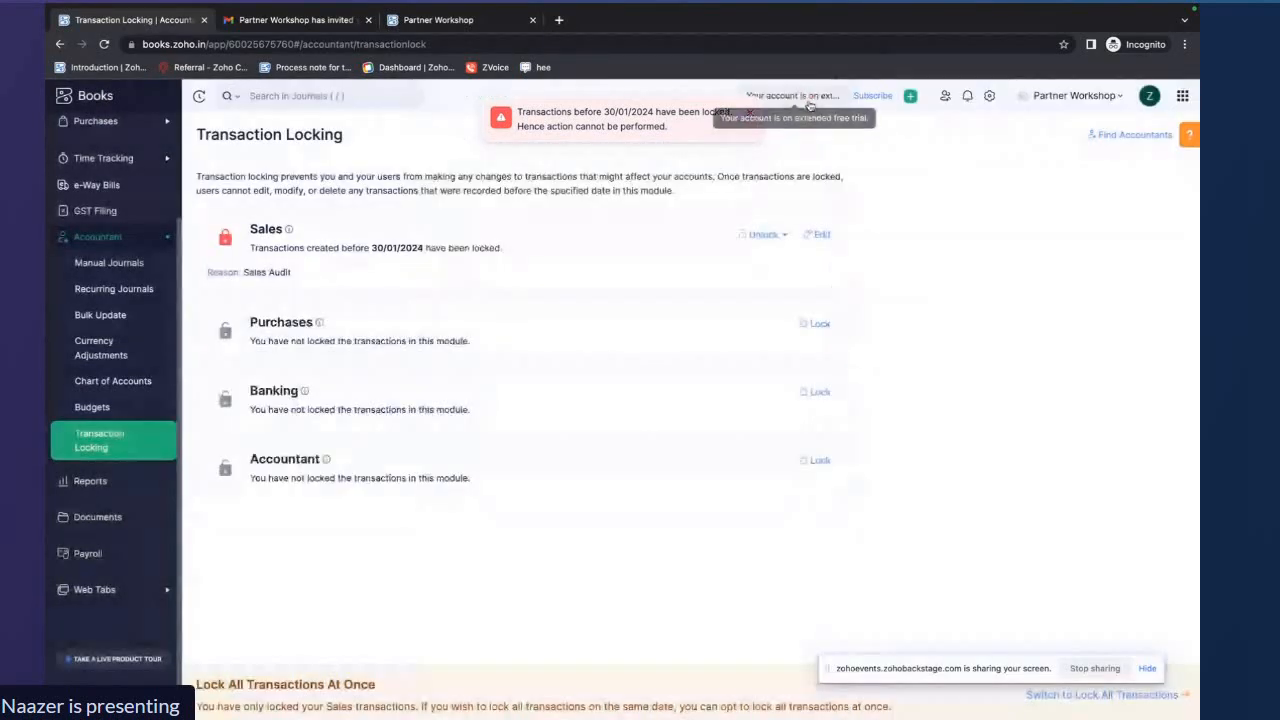
click(780, 236)
click(793, 293)
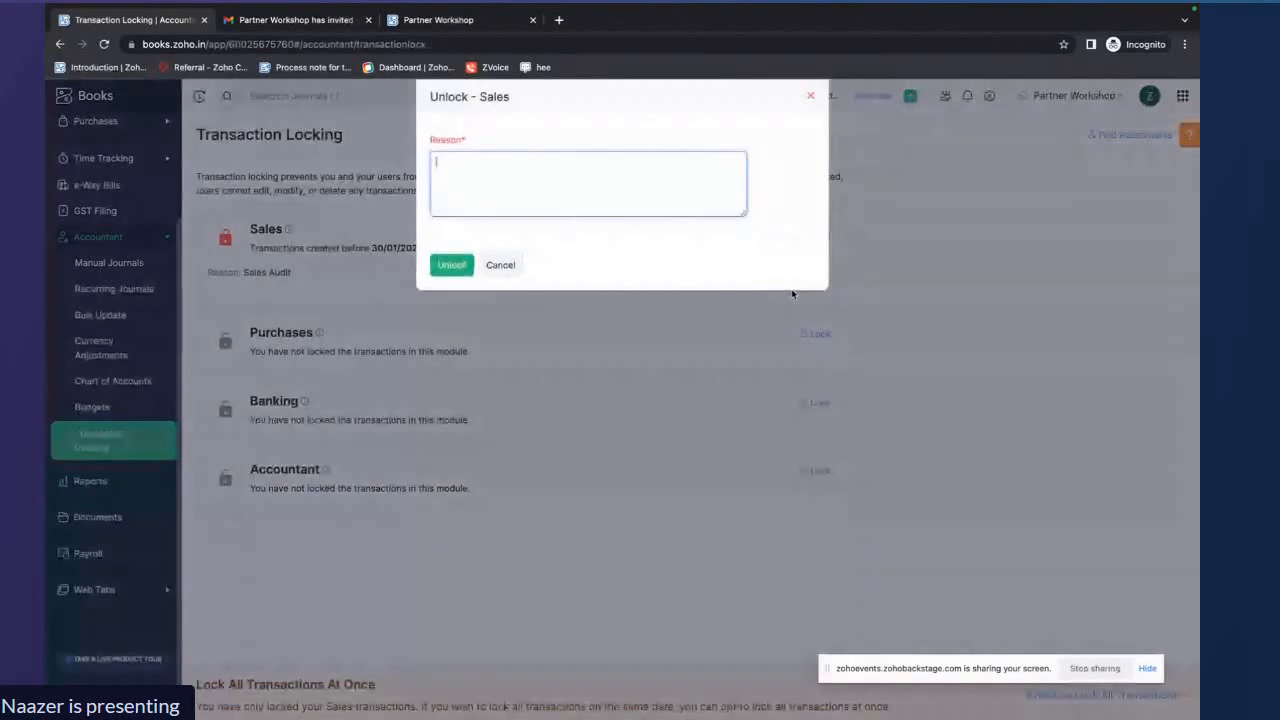
click(488, 190)
text(Sales audit comp)
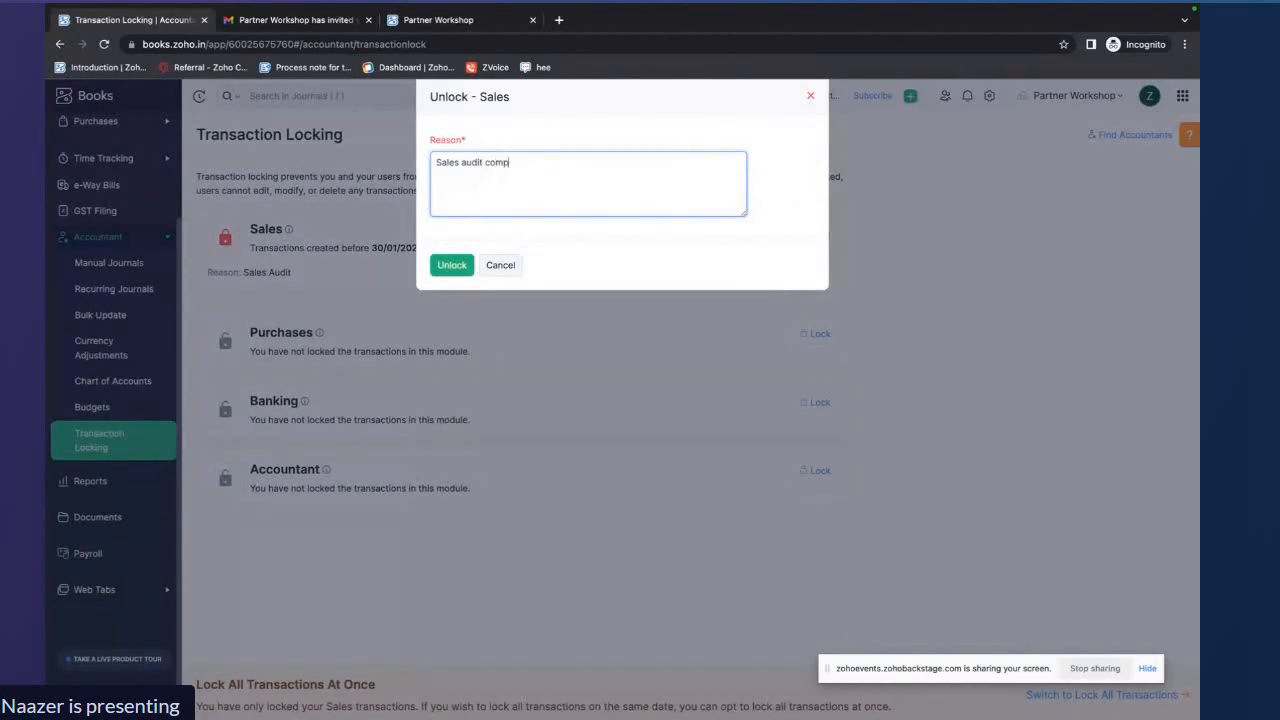
text(leted)
click(448, 262)
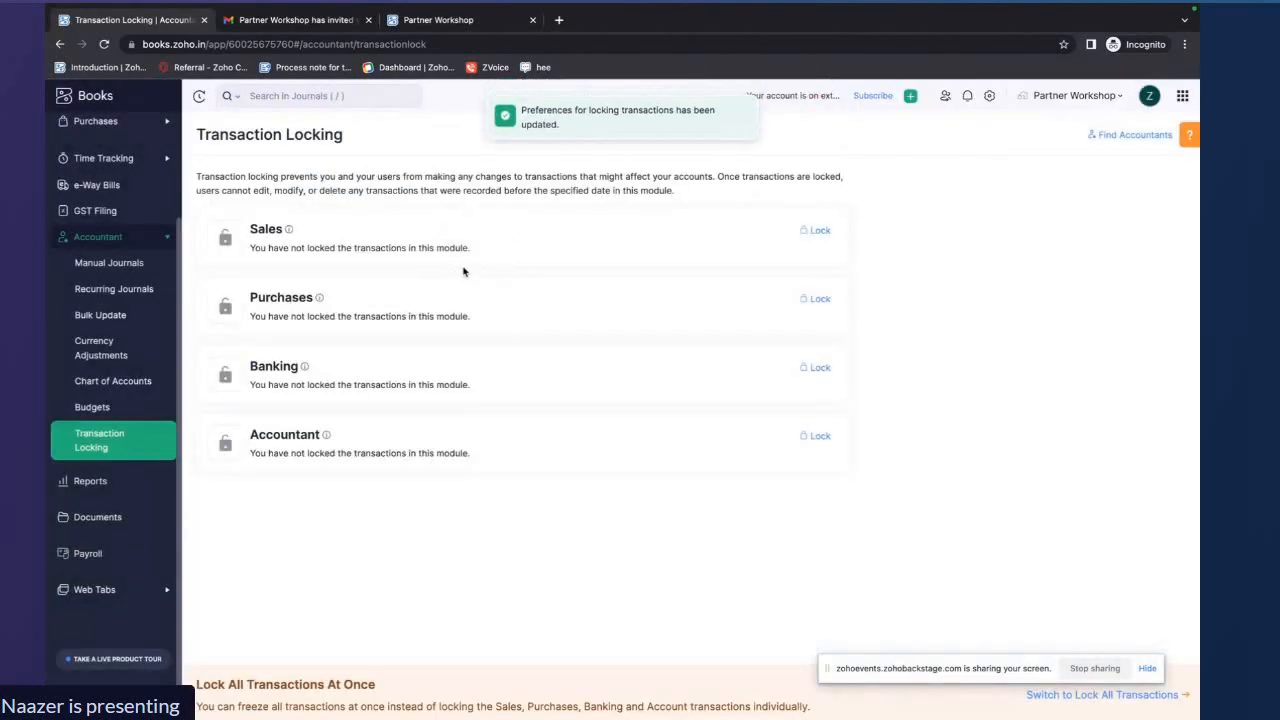
drag(905, 675, 910, 648)
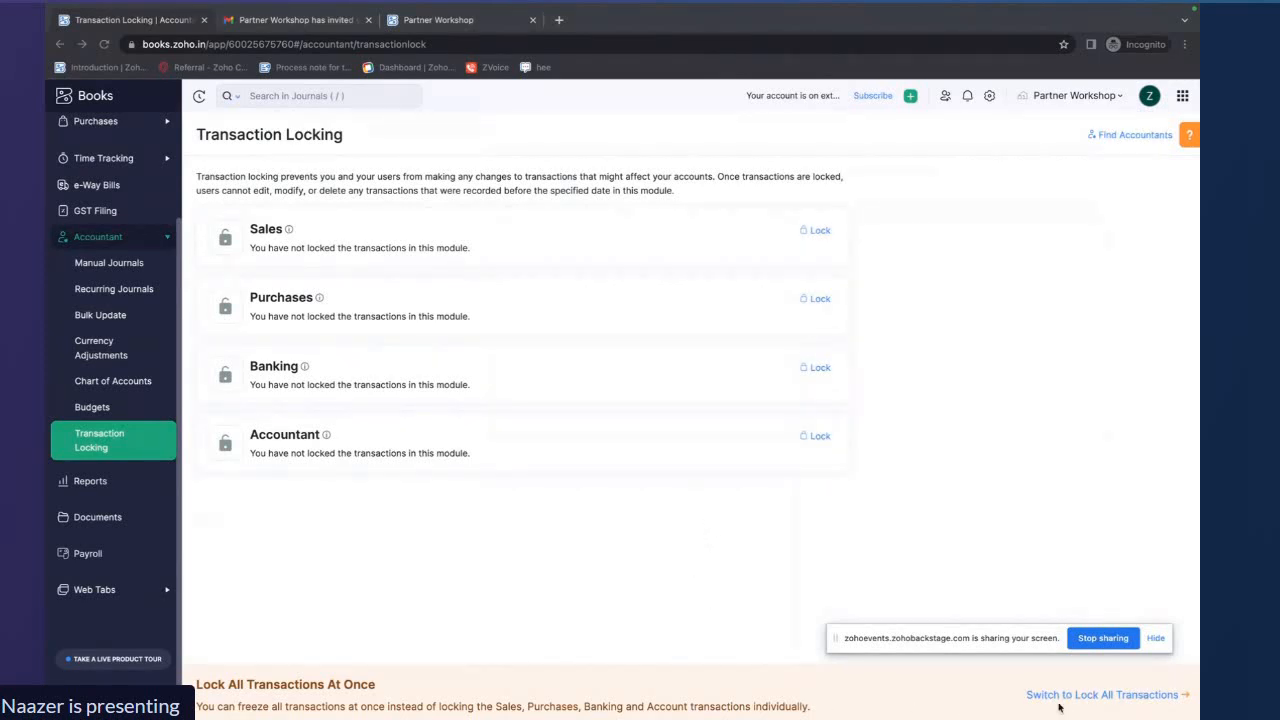
click(820, 611)
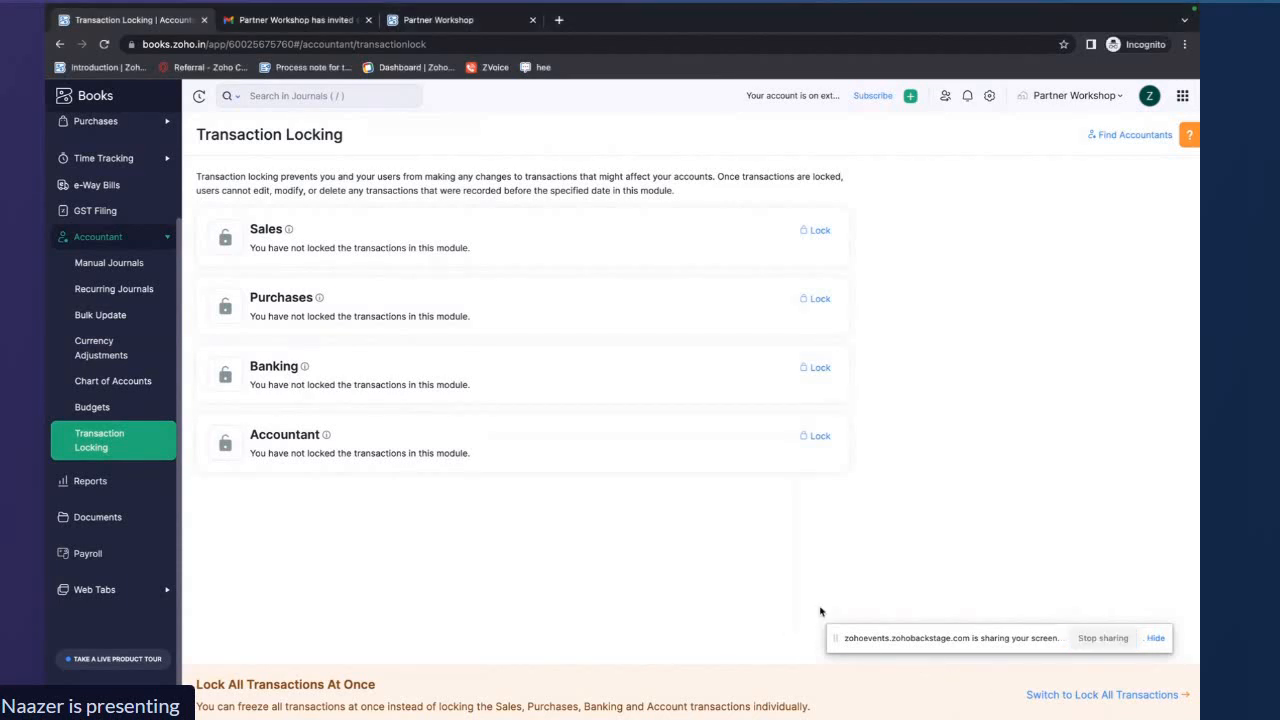
Switch to locking all transactions at once and lock them before 30/01/2024 with the reason Financial year end
click(1104, 696)
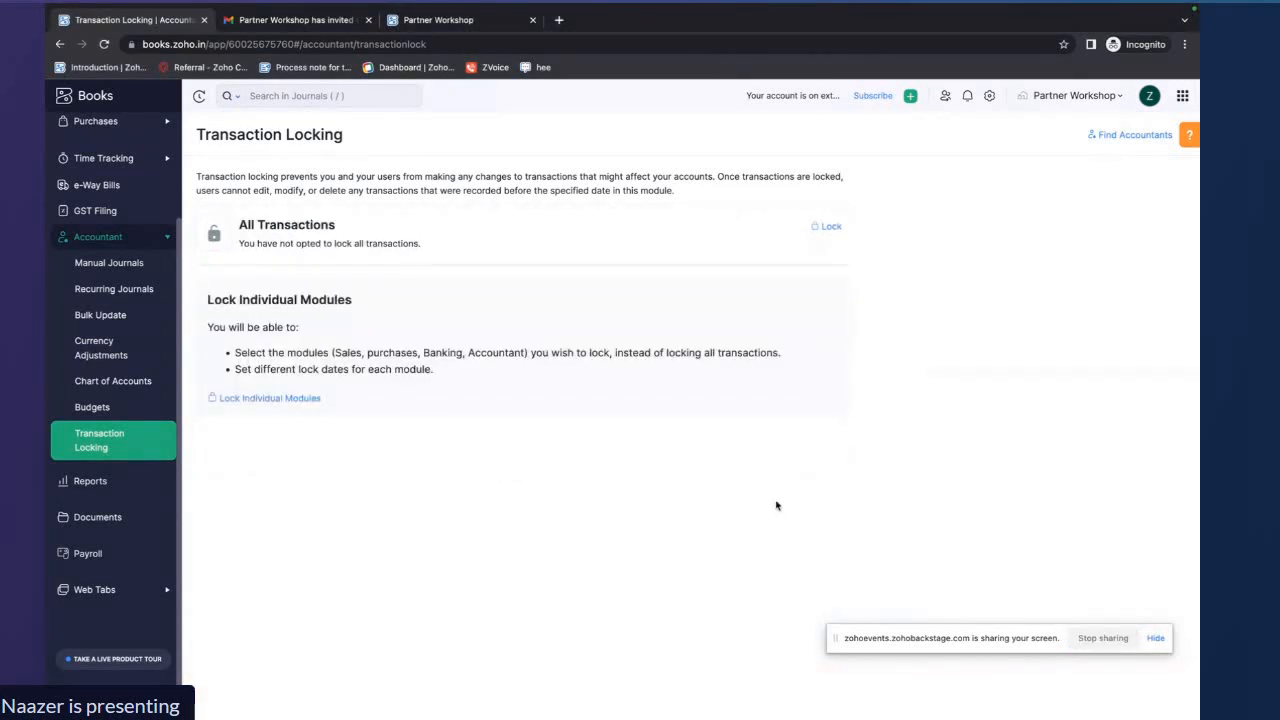
click(829, 232)
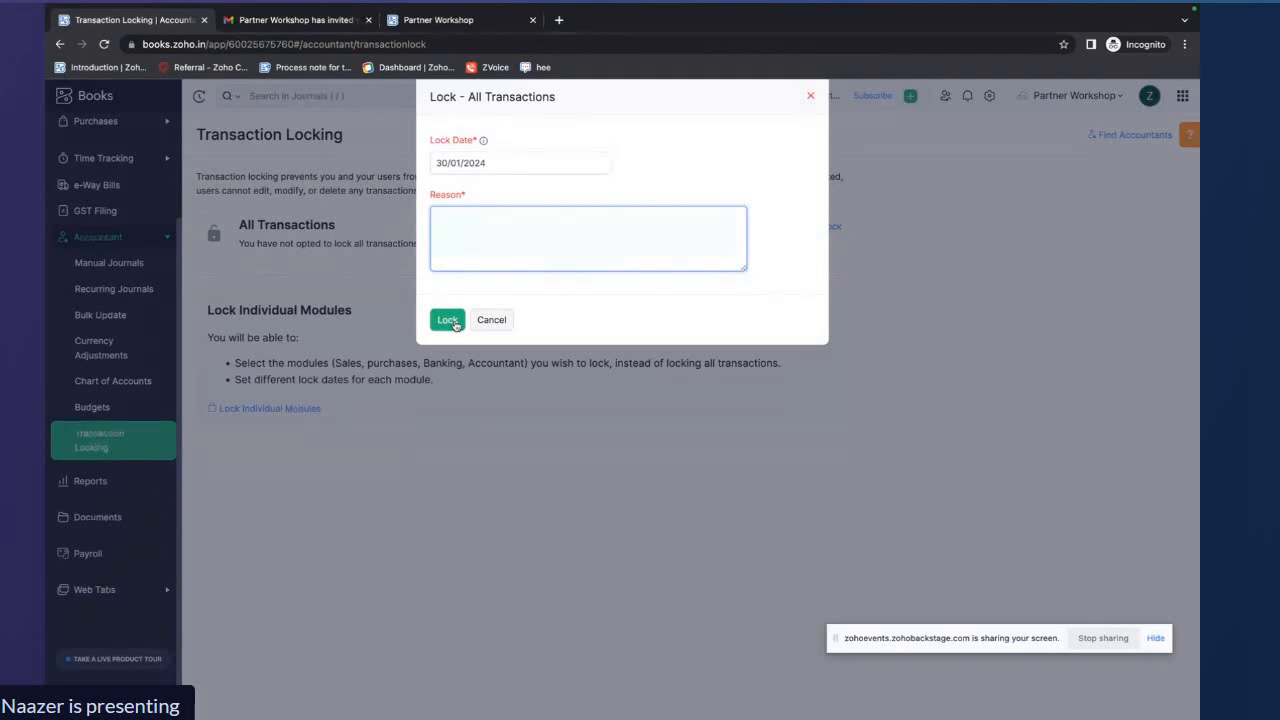
text(Financial)
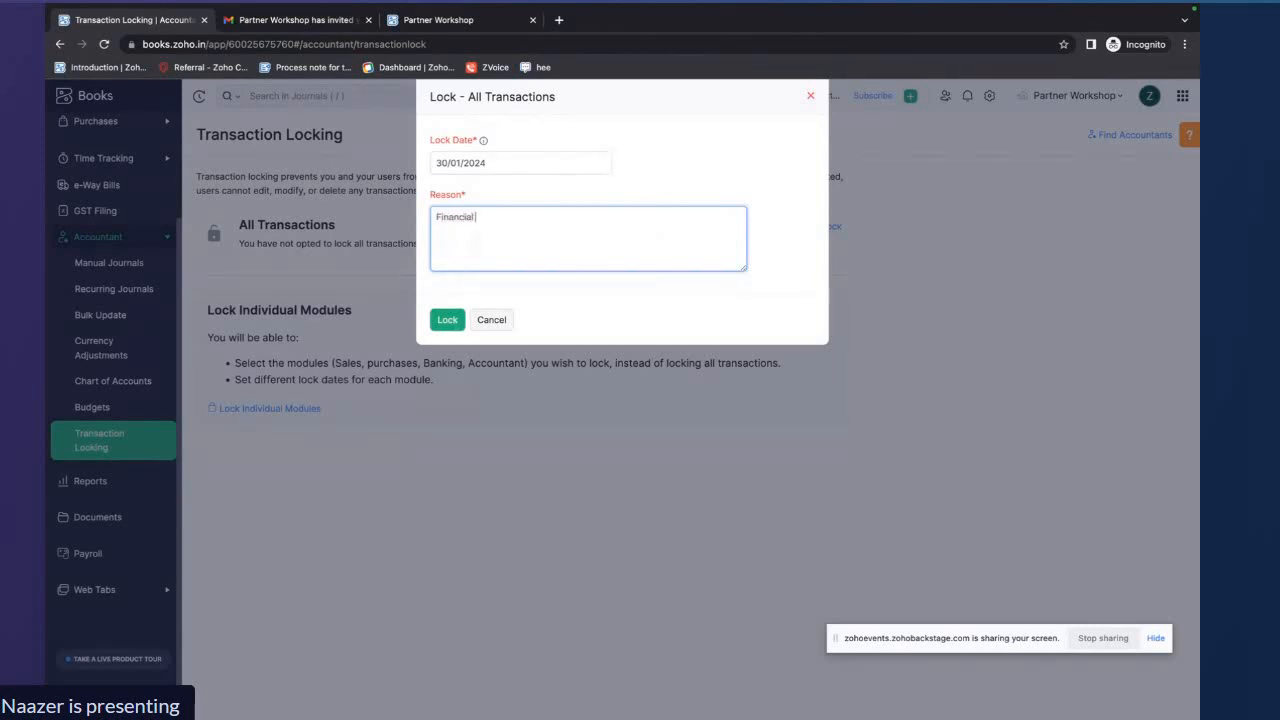
text( year end)
click(440, 327)
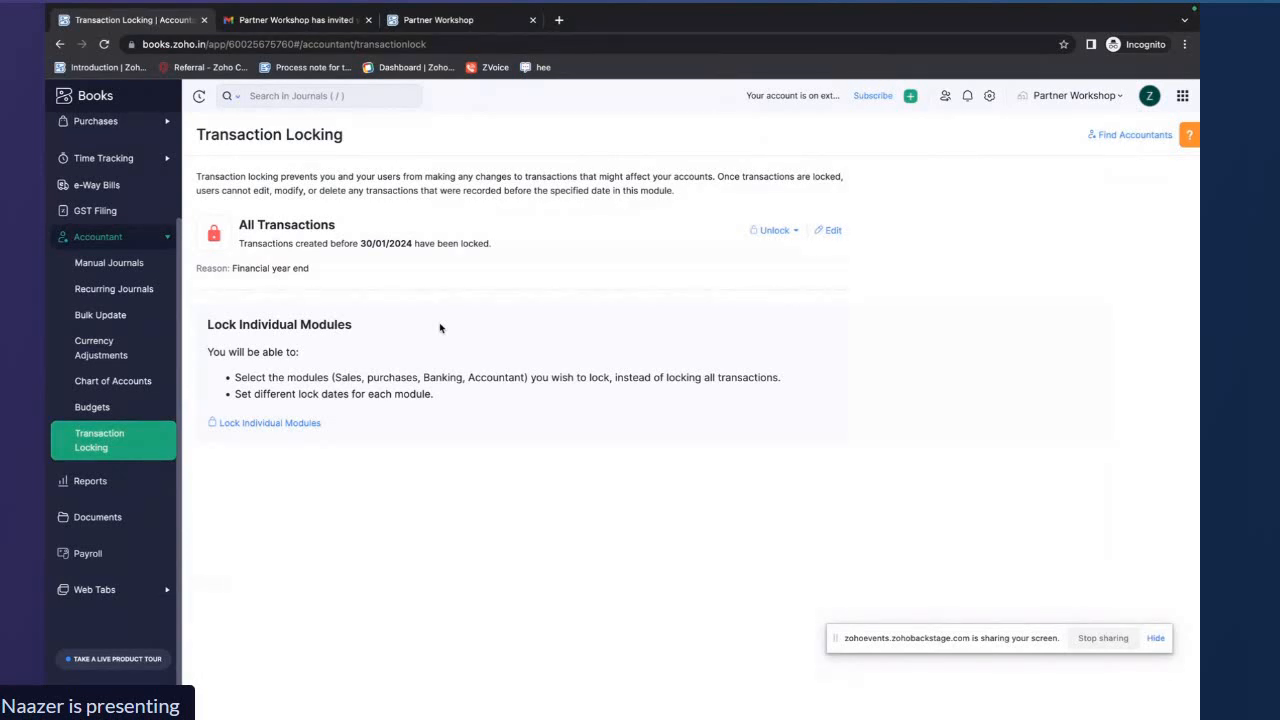
Unlock all transactions completely, entering an unlock reason
click(772, 230)
click(786, 288)
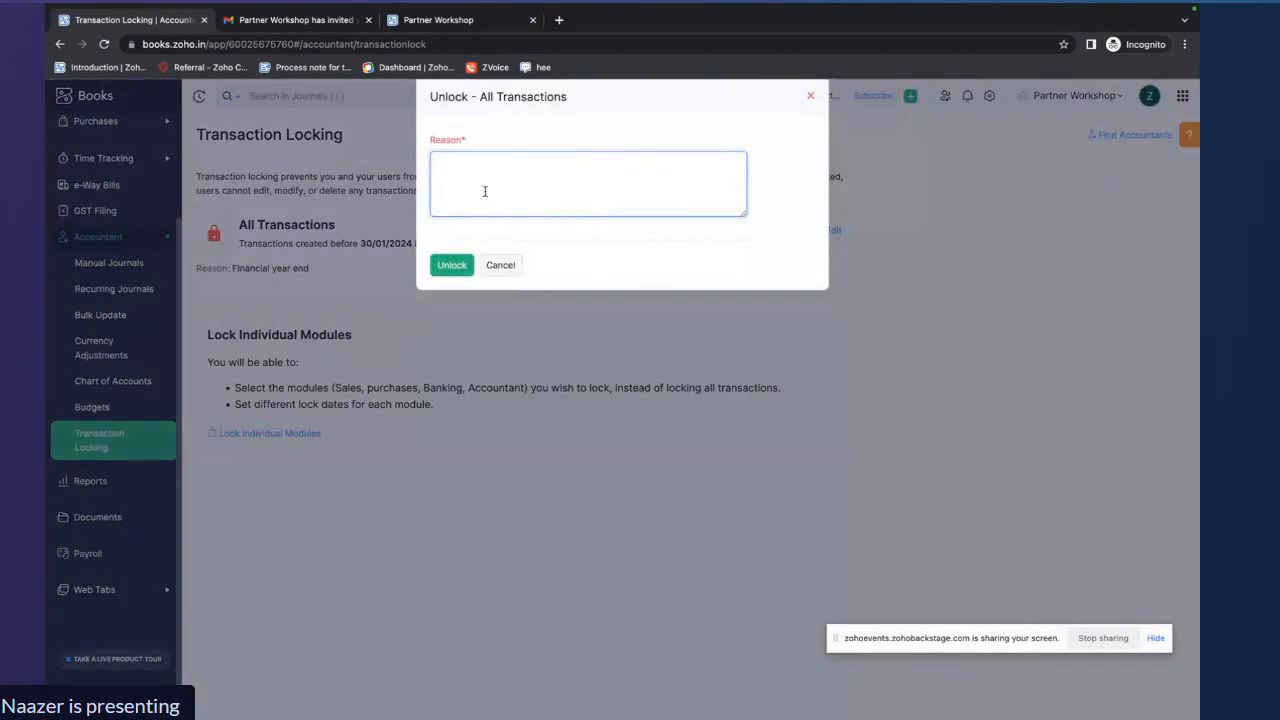
text(Sale)
text(it over)
click(452, 265)
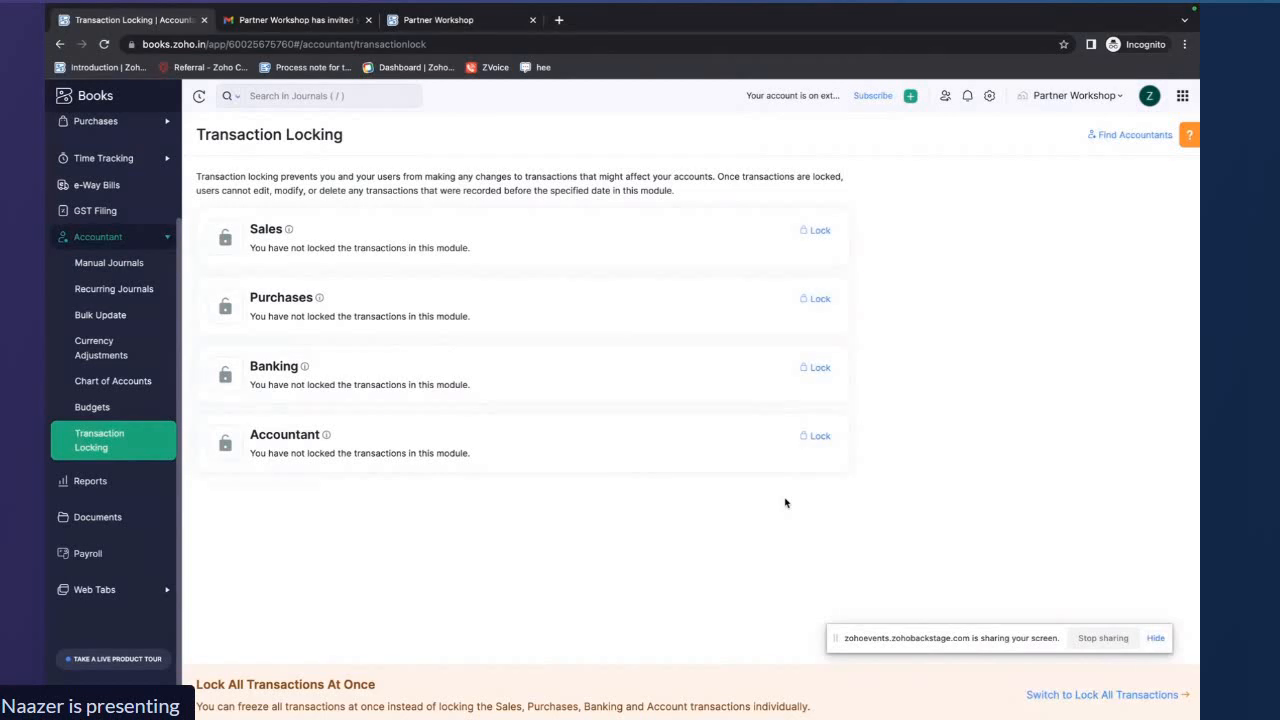
key(ctrl+Right)
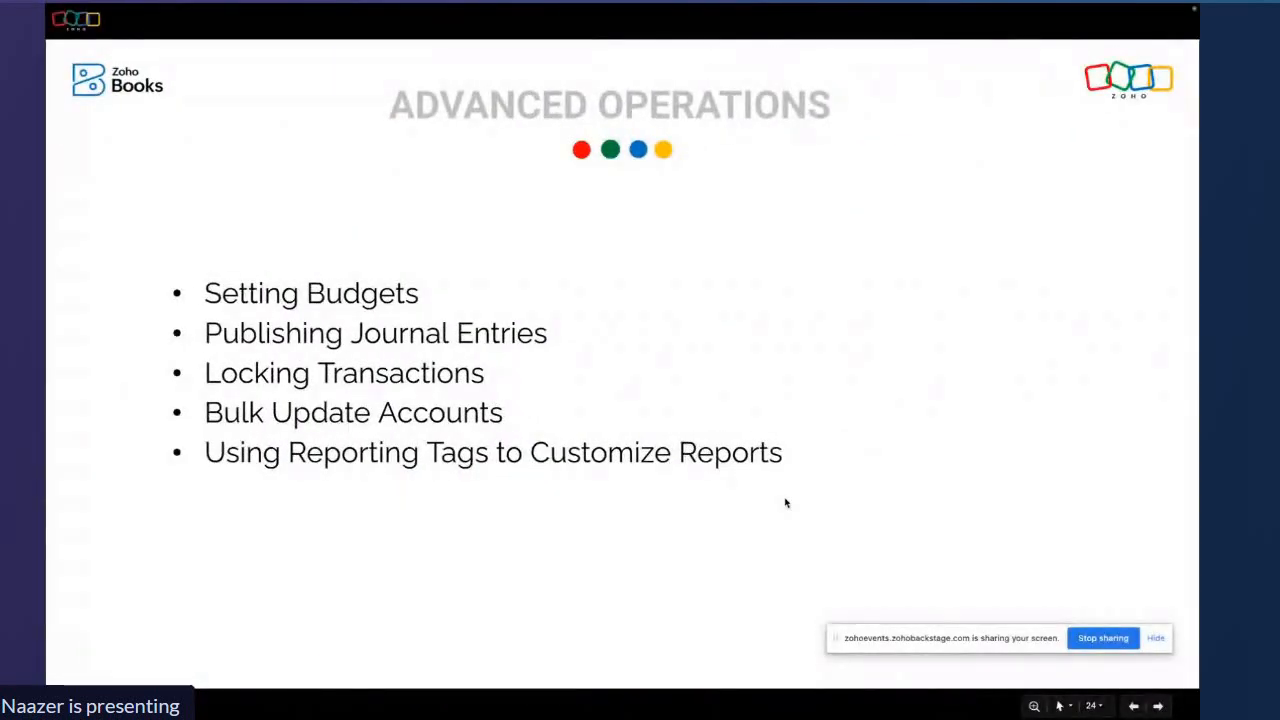
key(ctrl+Left)
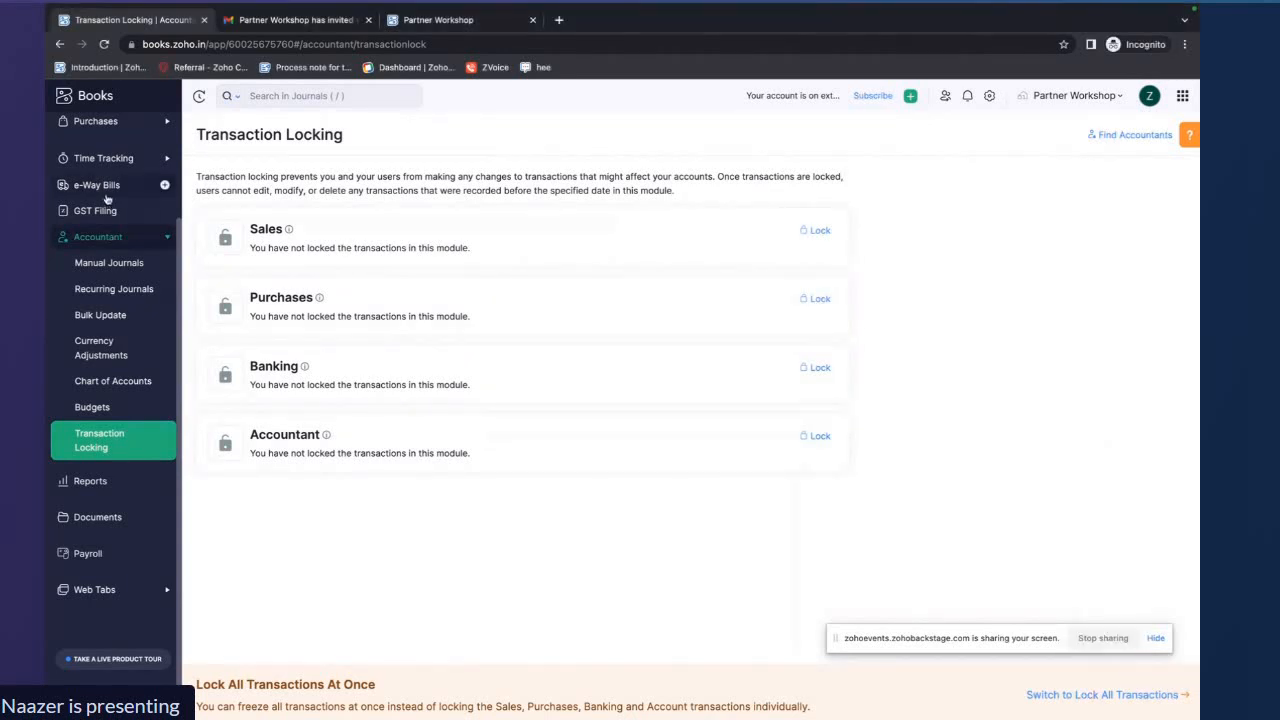
Open the Expenses list to review the recorded expenses and their accounts
scroll(104, 172, up, 2)
click(102, 232)
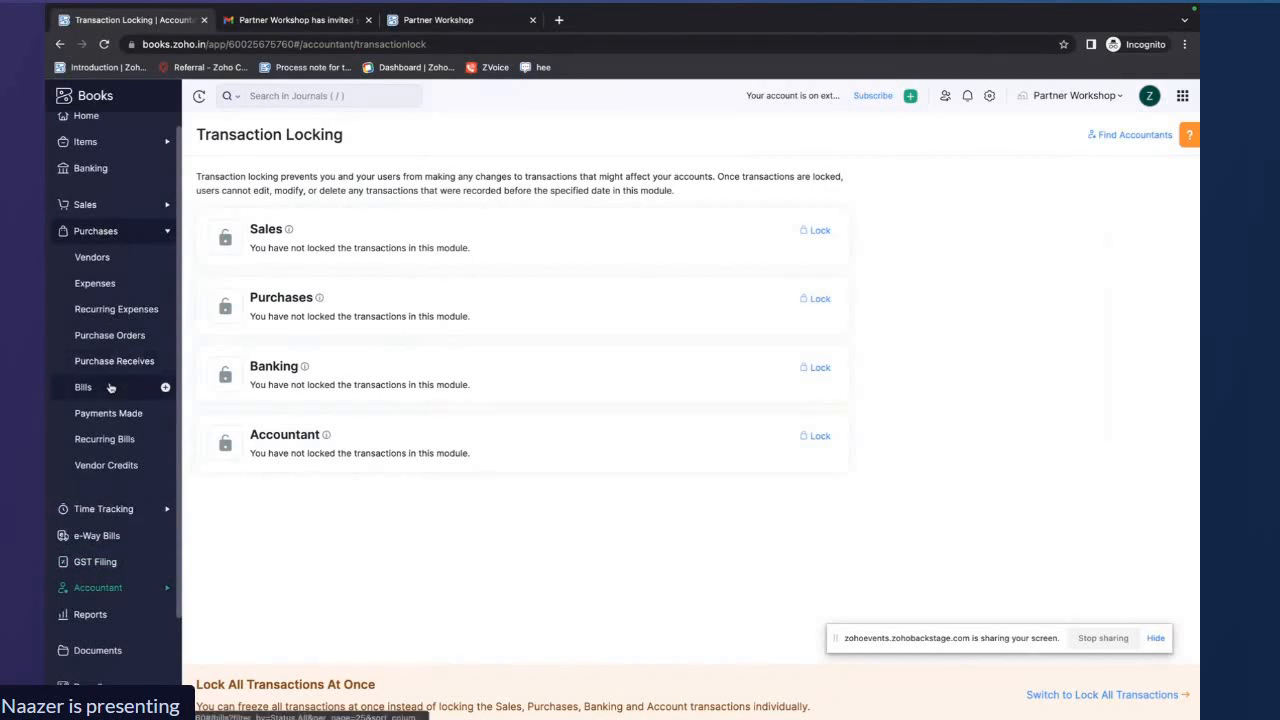
click(112, 283)
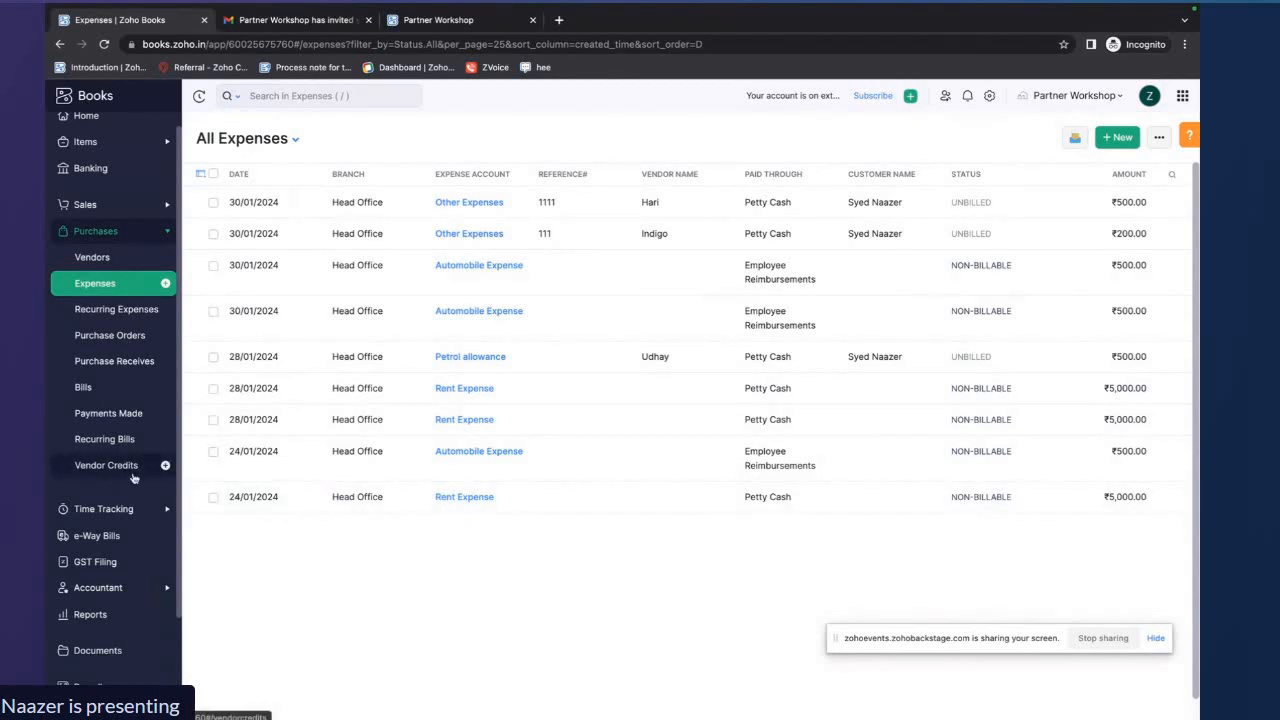
Open Bulk Update under Accountant and filter transactions by the Rent Expense account
scroll(133, 478, down, 3)
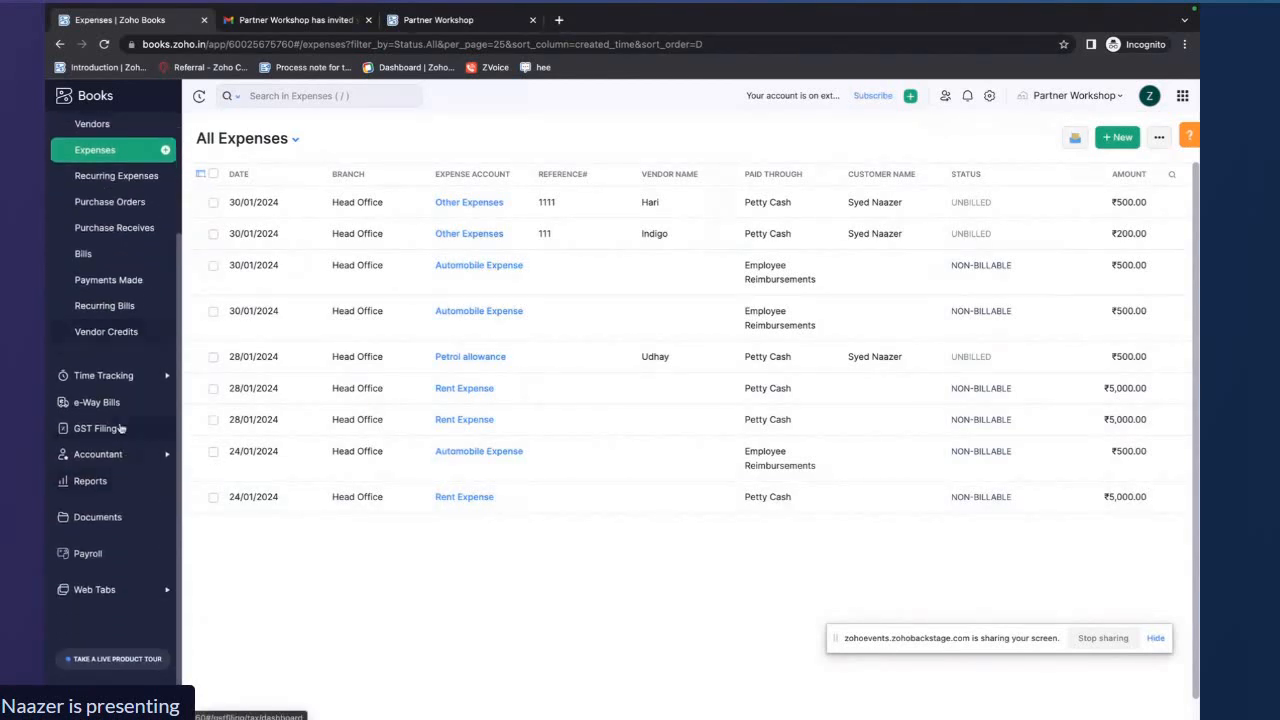
click(98, 455)
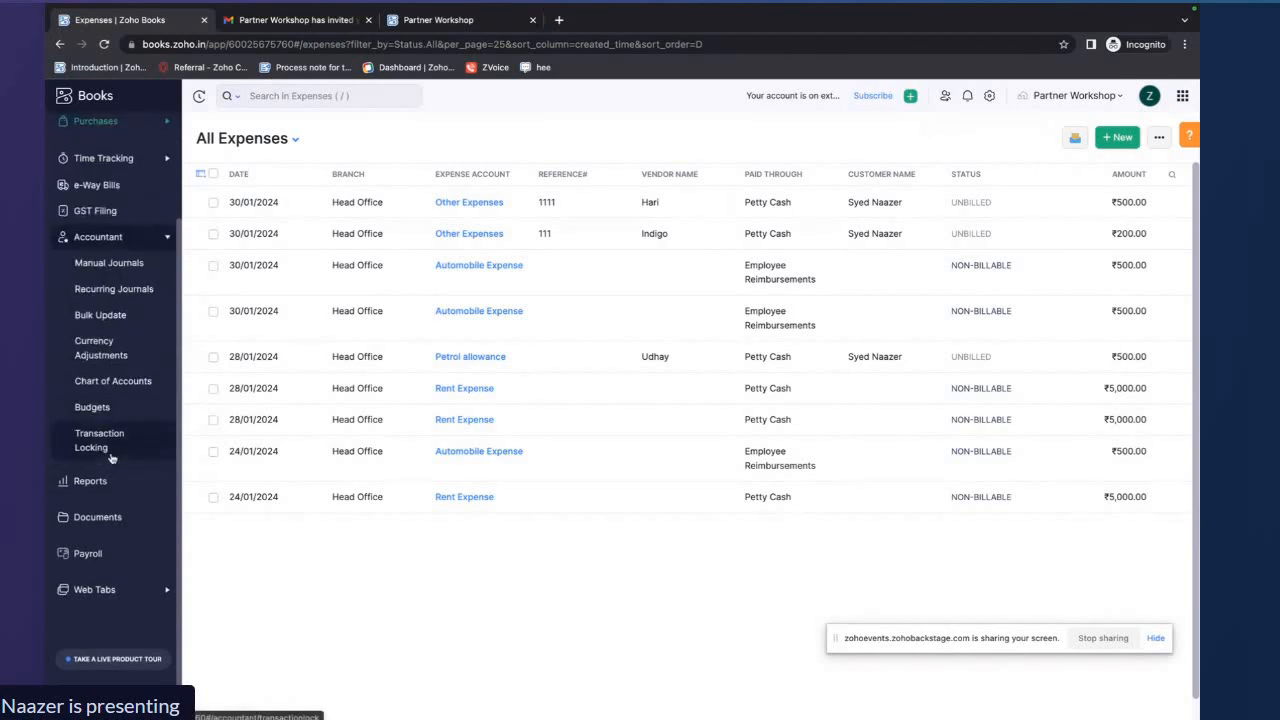
click(125, 318)
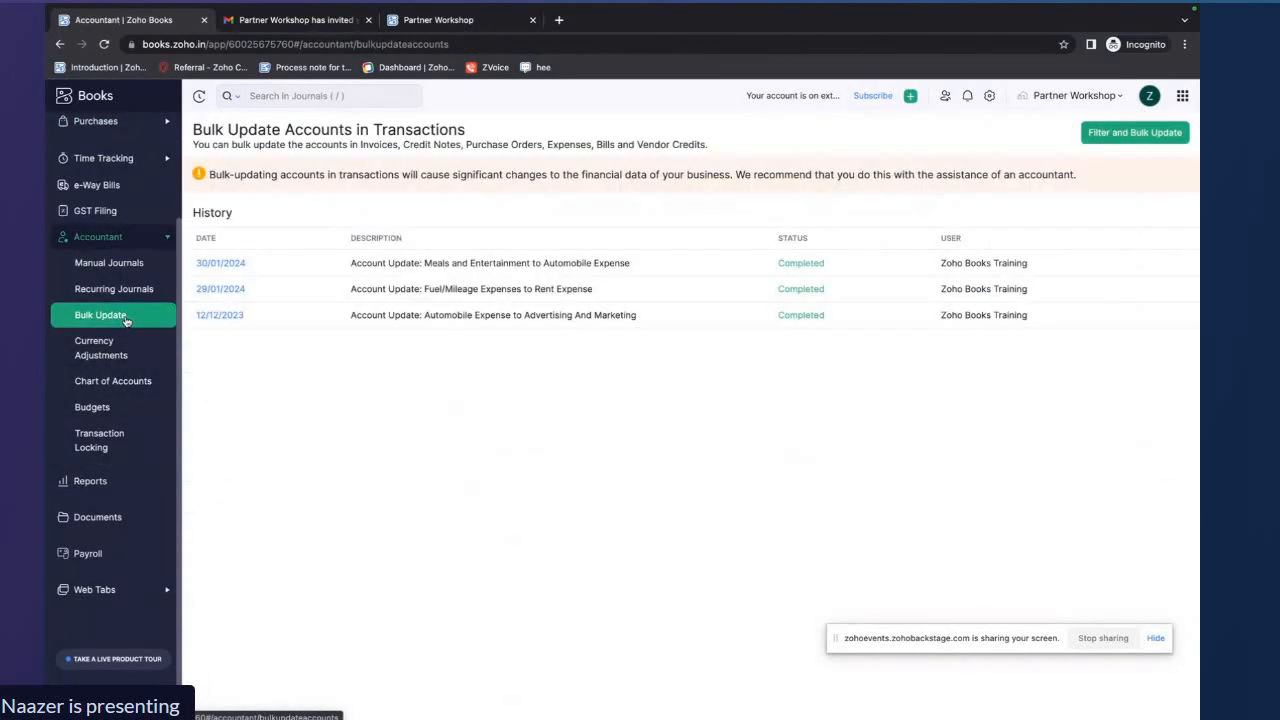
click(1109, 136)
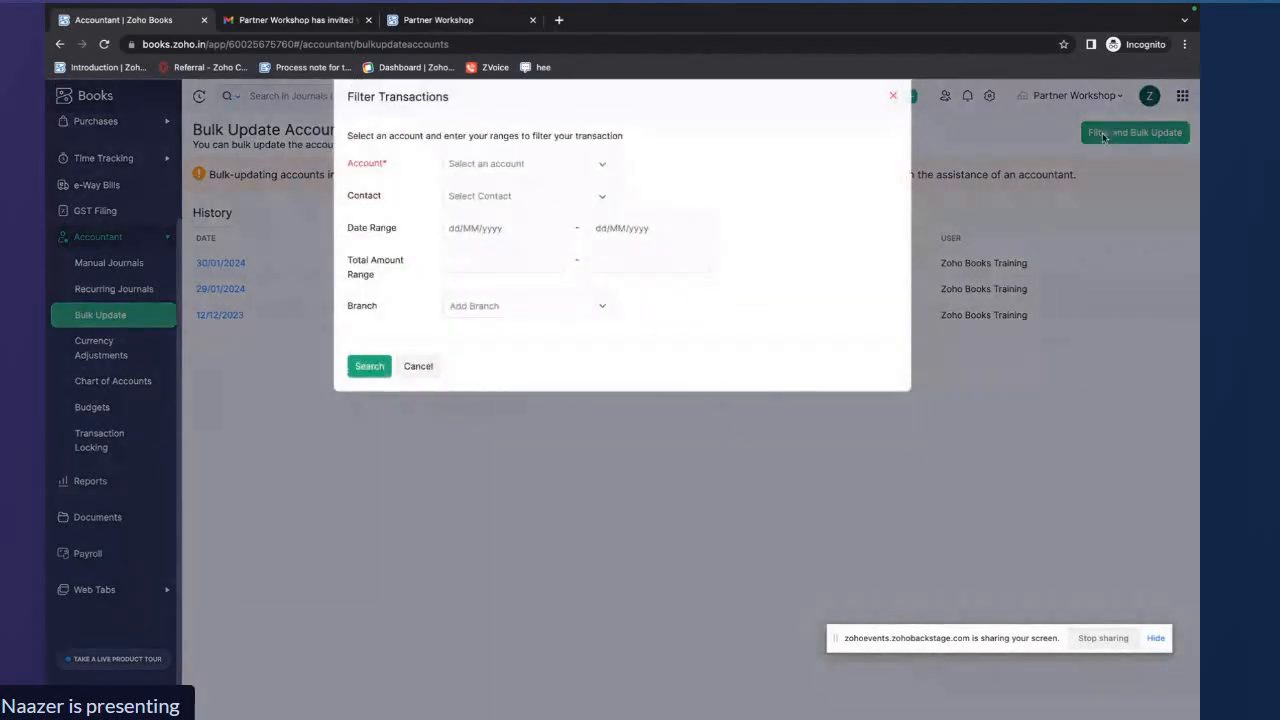
click(605, 167)
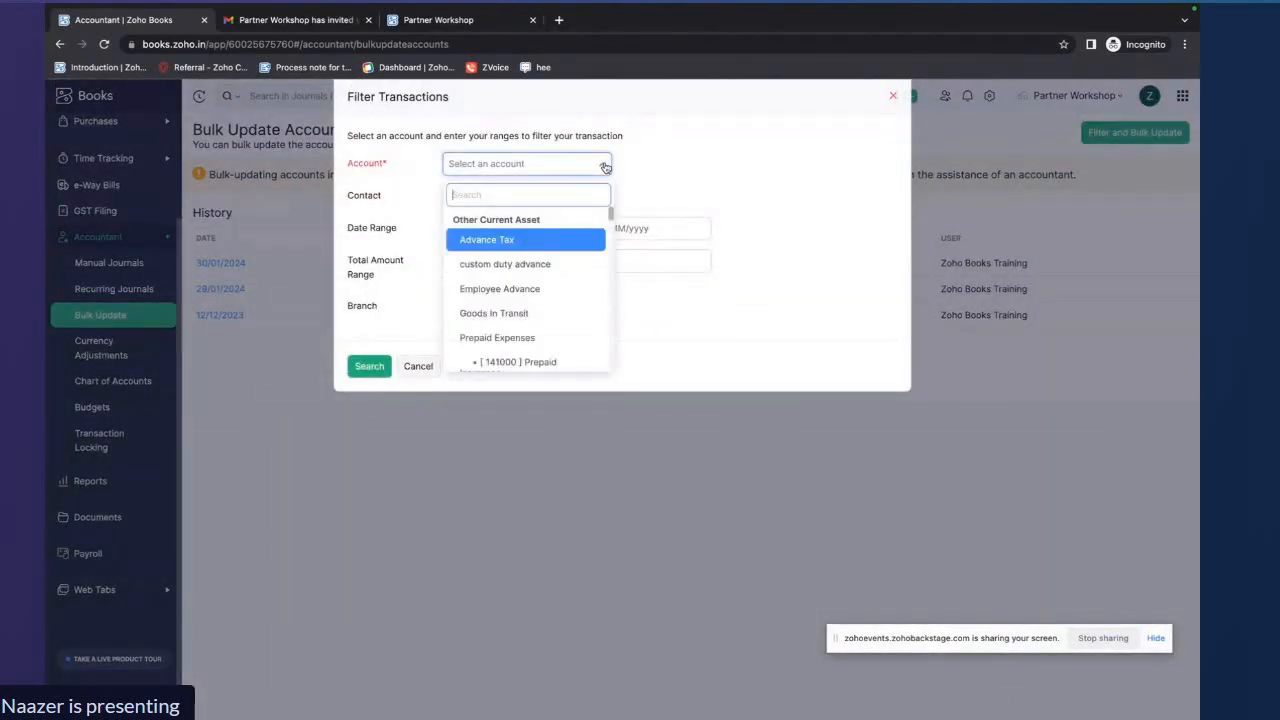
text(rent)
scroll(552, 277, down, 4)
scroll(551, 277, up, 4)
key(BackSpace)
key(BackSpace)
text(Rent)
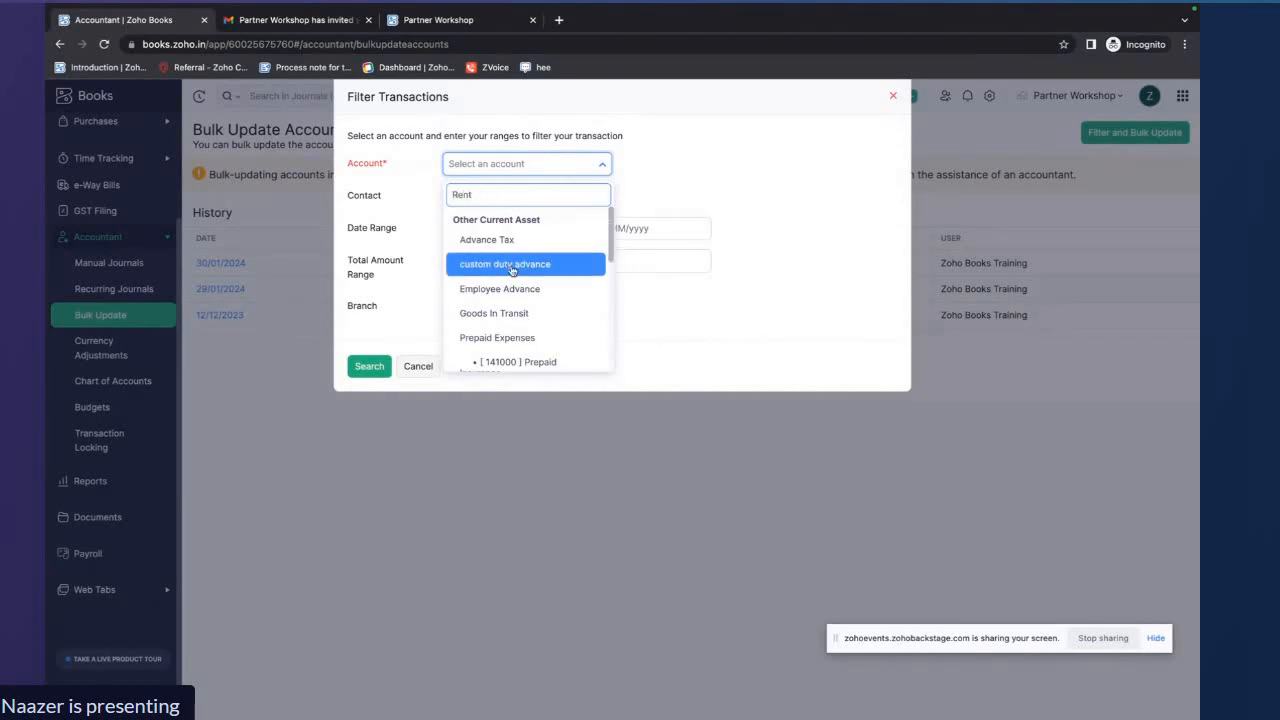
scroll(512, 270, down, 4)
scroll(512, 270, down, 1)
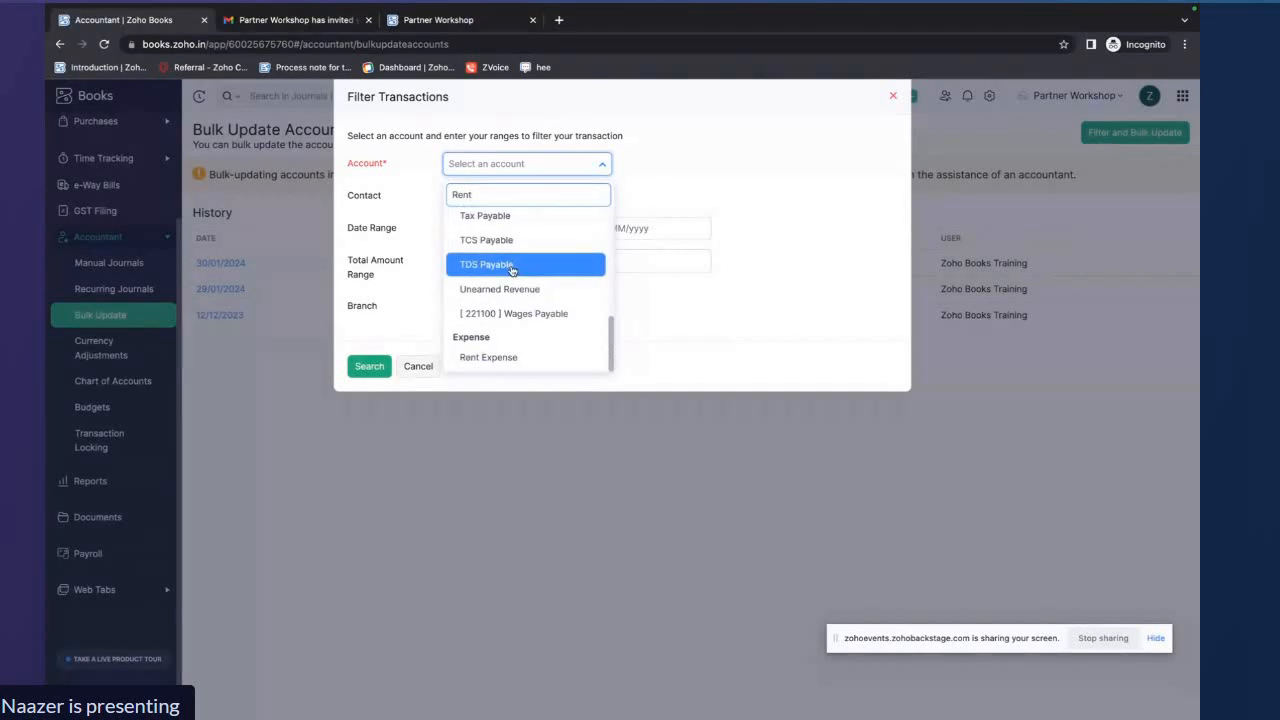
click(498, 357)
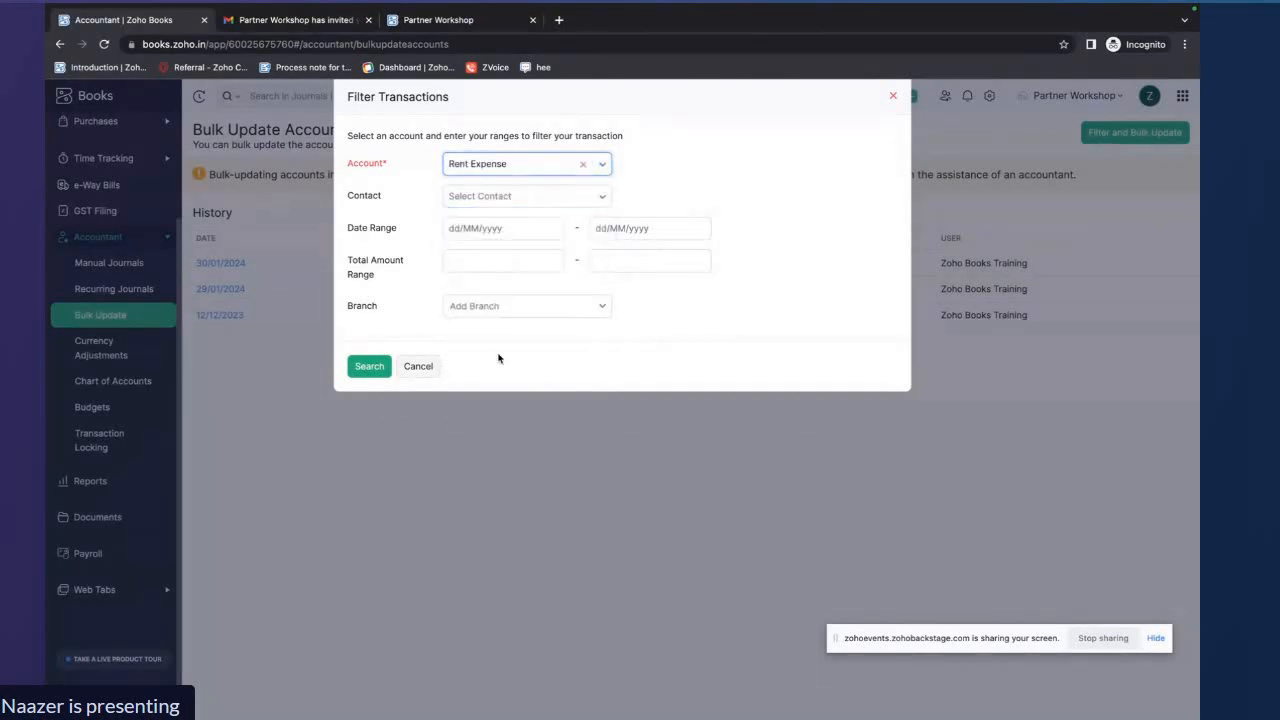
click(369, 366)
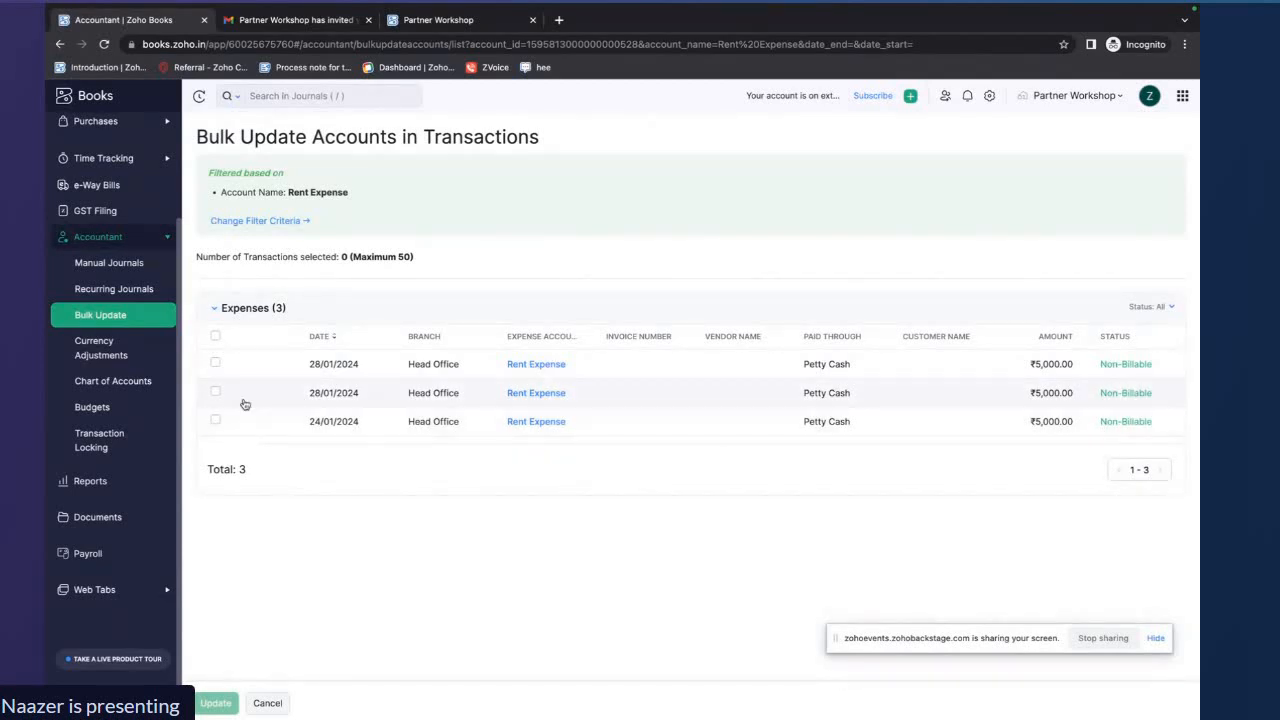
Select all filtered expenses and replace their account with Advertising And Marketing
click(216, 337)
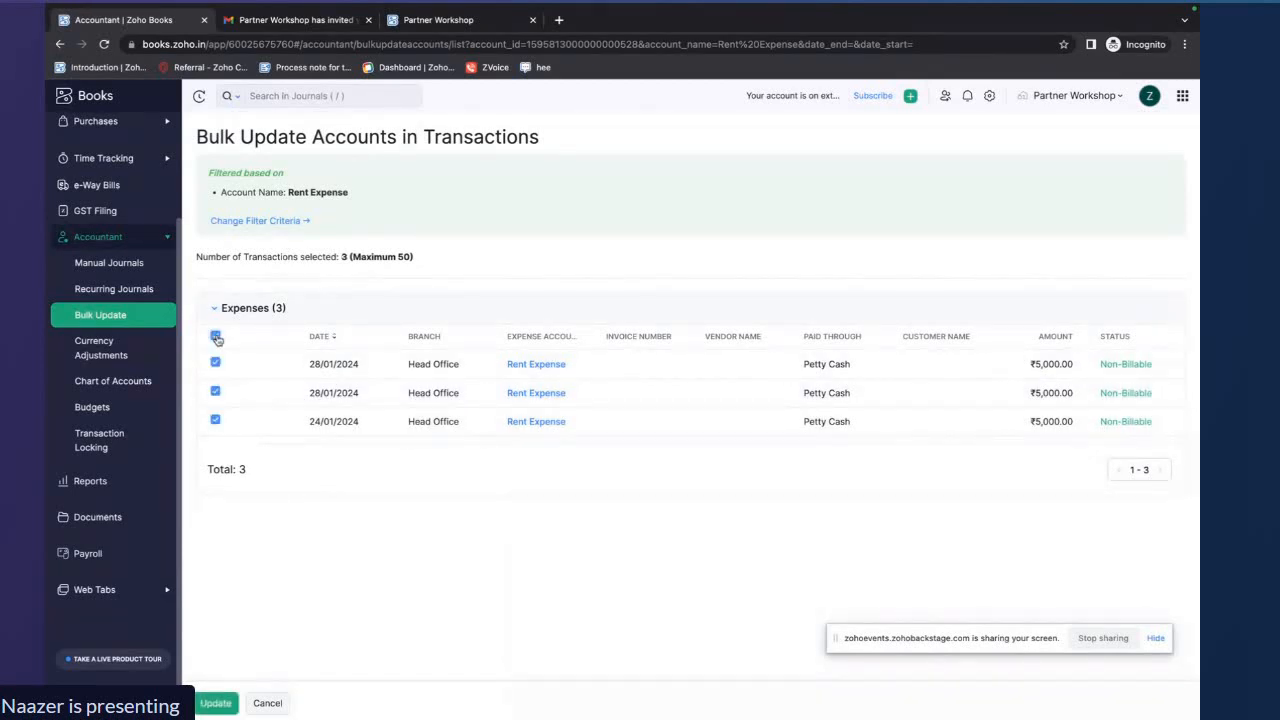
click(216, 703)
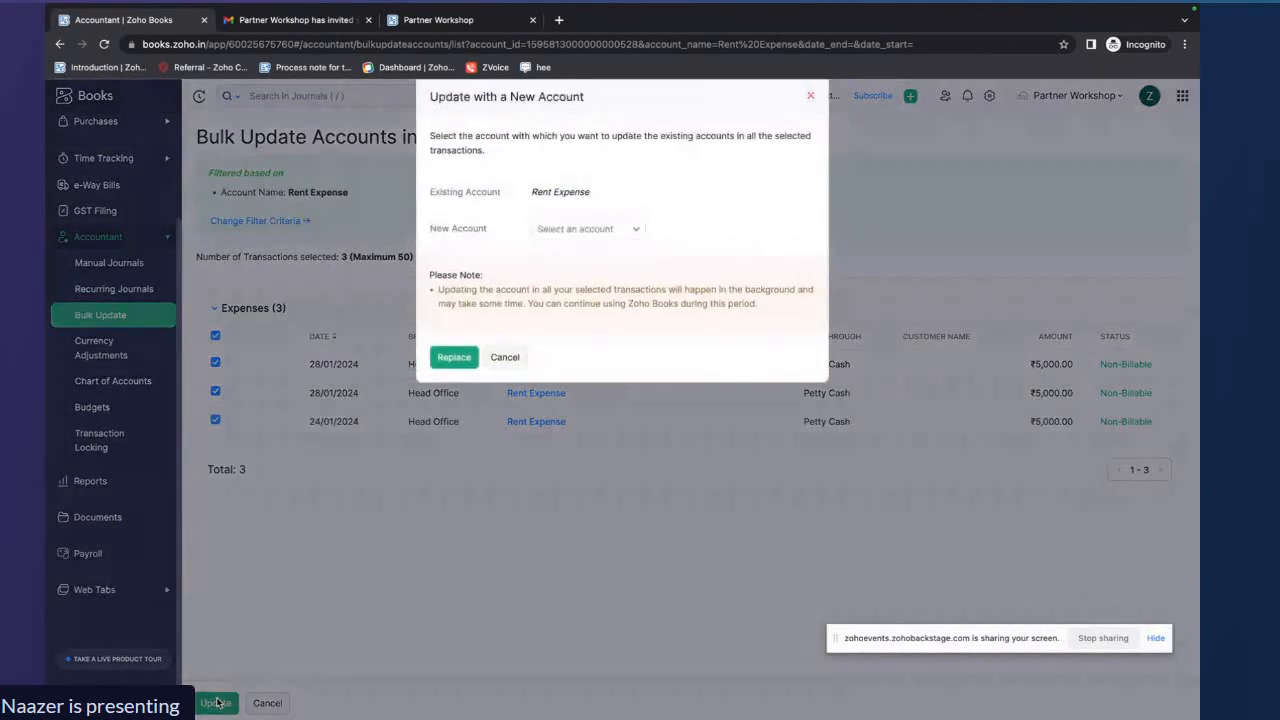
click(636, 234)
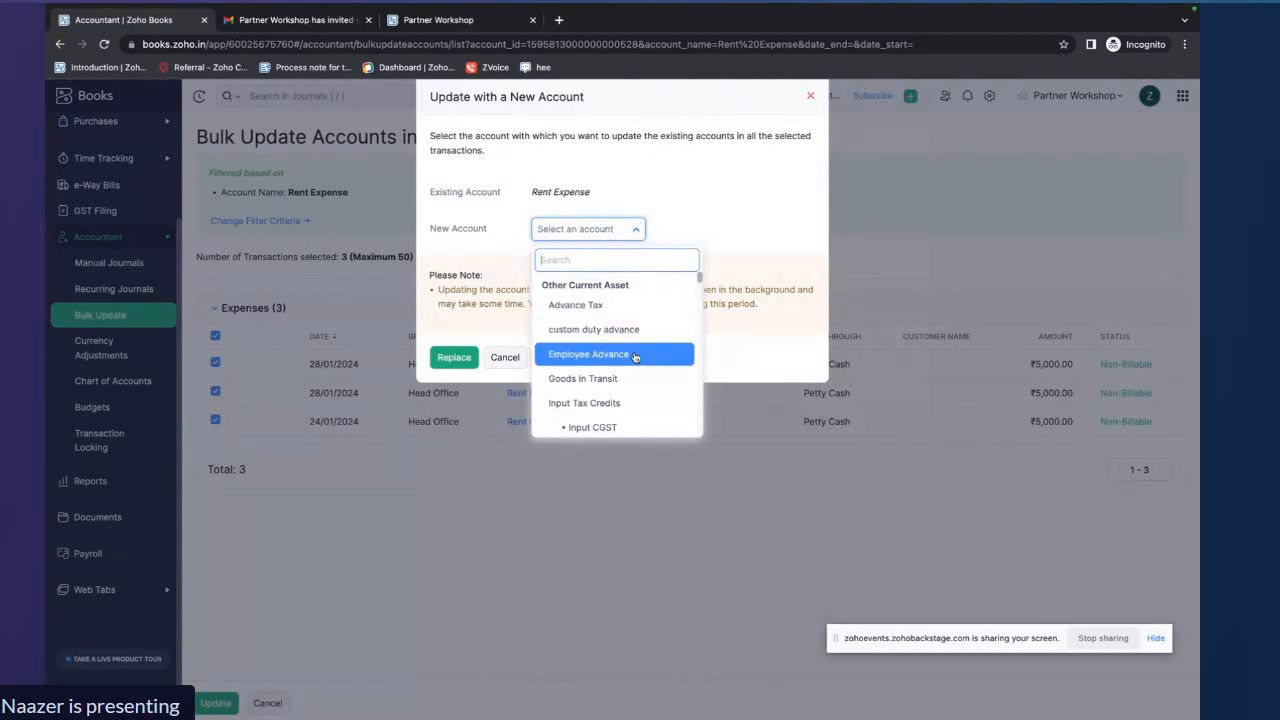
text(ma)
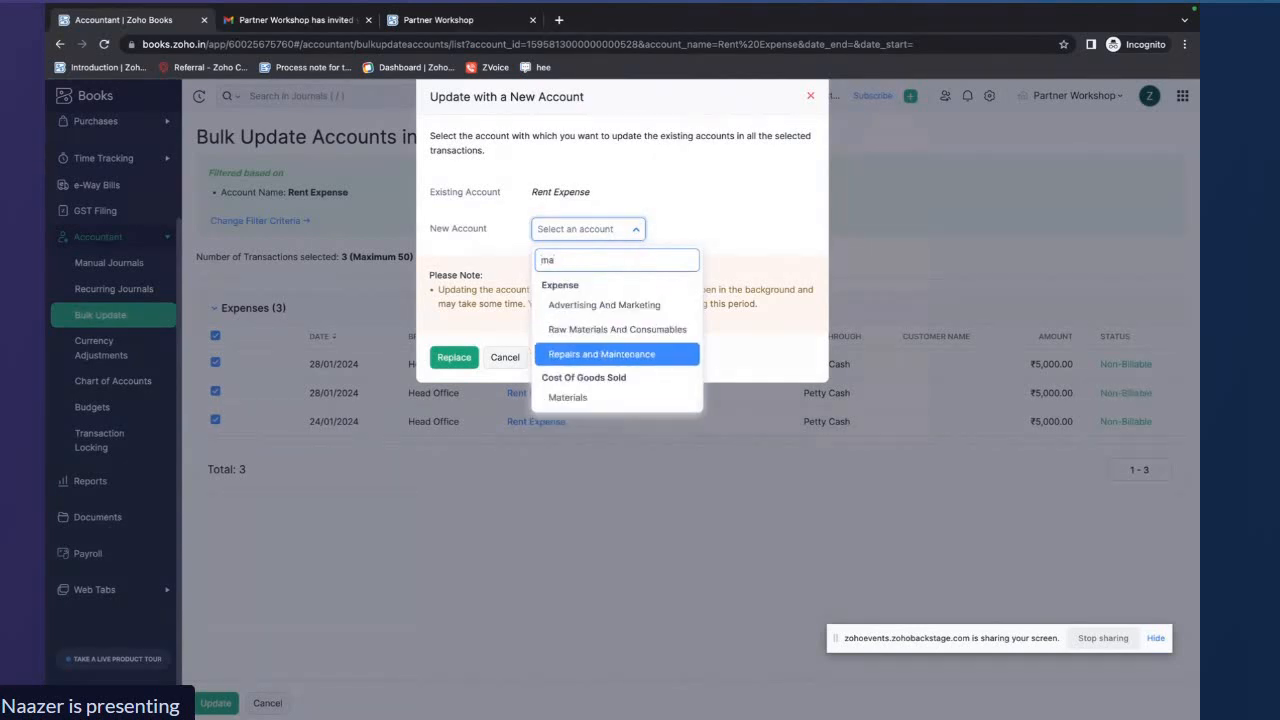
click(620, 305)
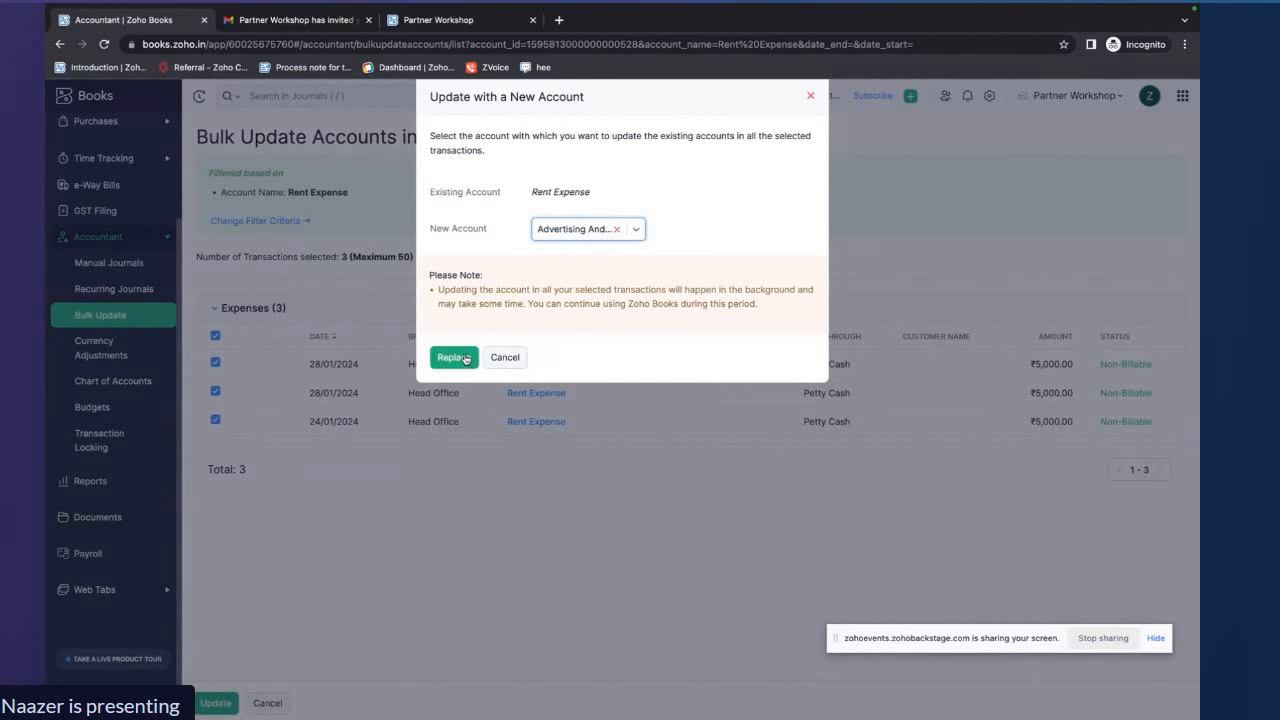
click(465, 358)
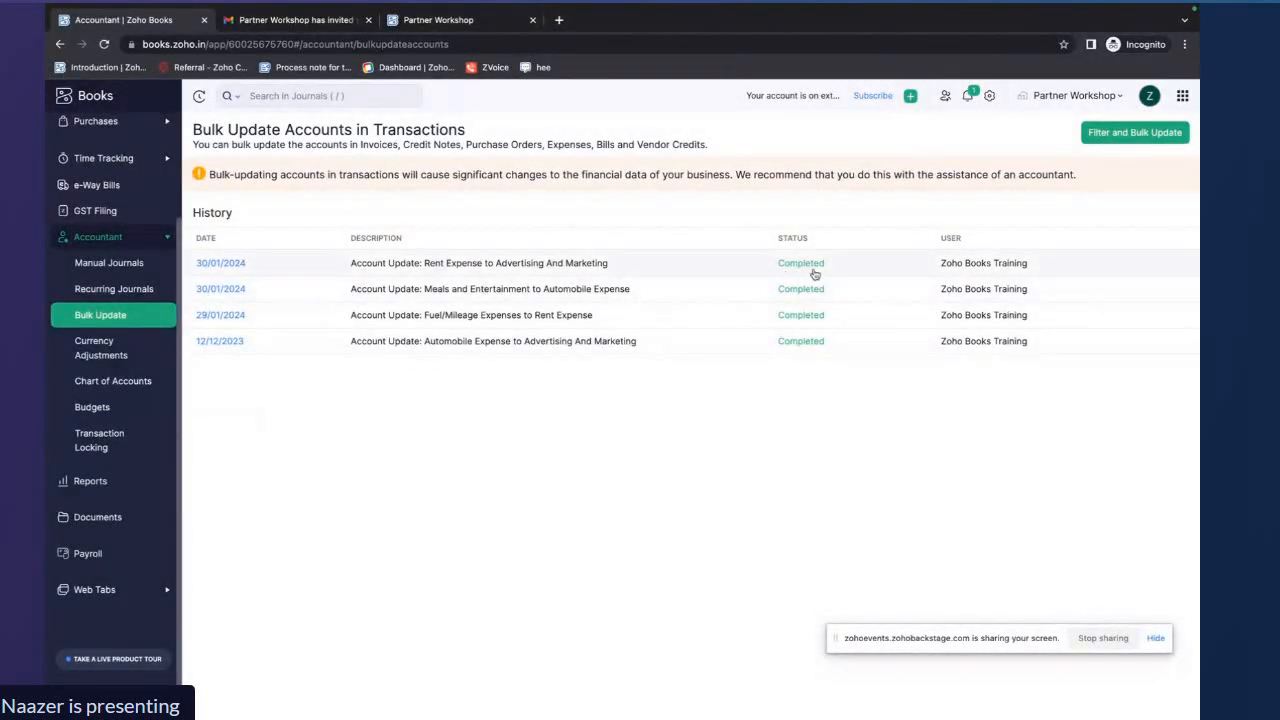
In Expenses, select the 28/01/2024 expenses and bulk update their date to 29/01/2024
scroll(156, 305, up, 3)
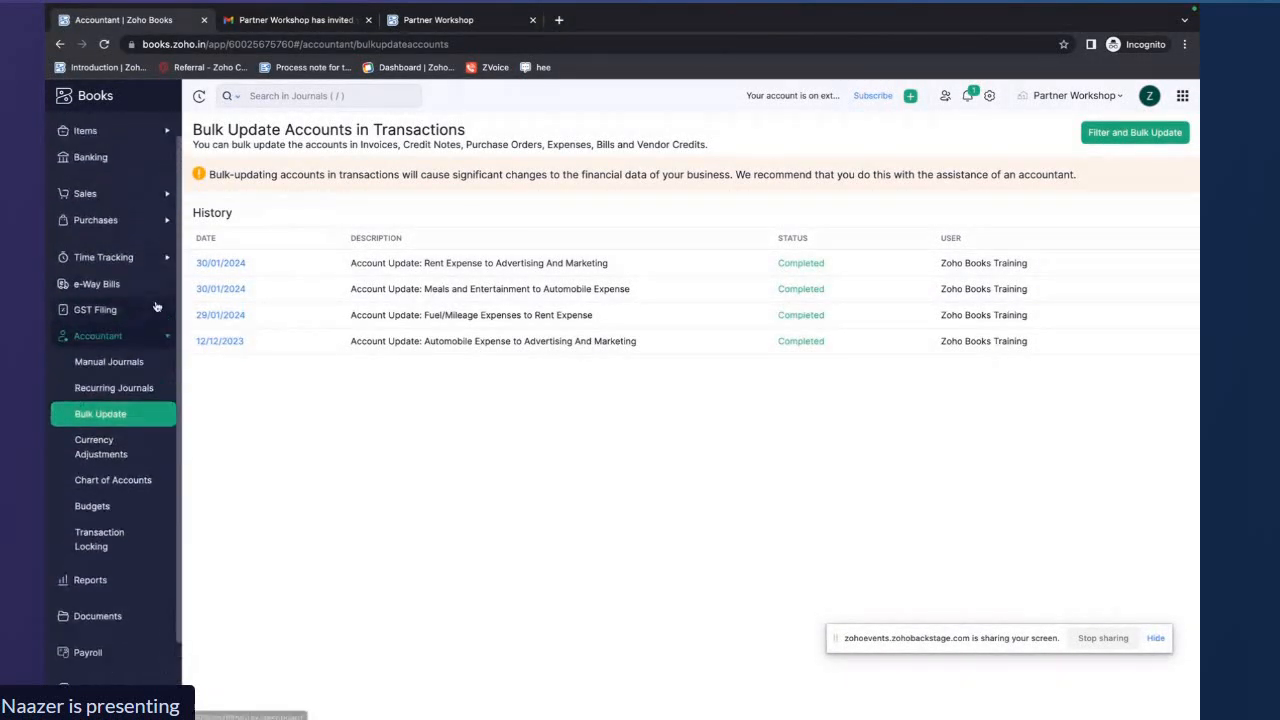
click(119, 249)
click(95, 298)
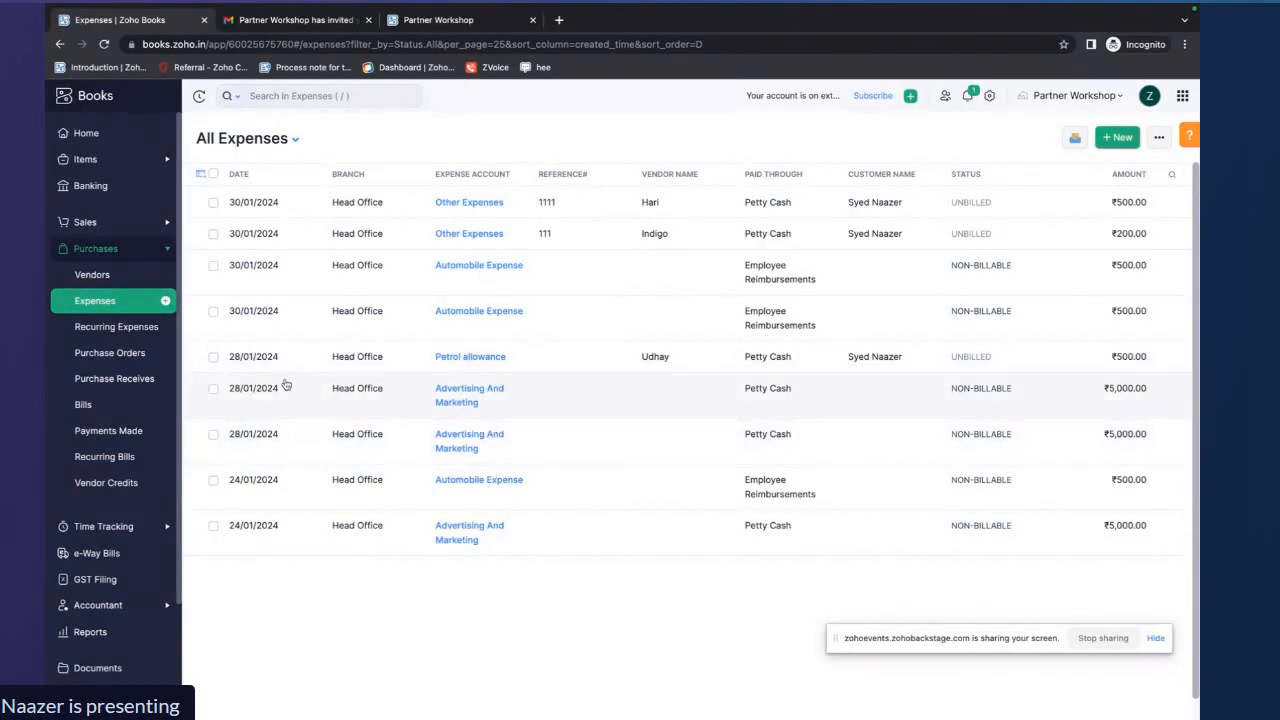
click(214, 359)
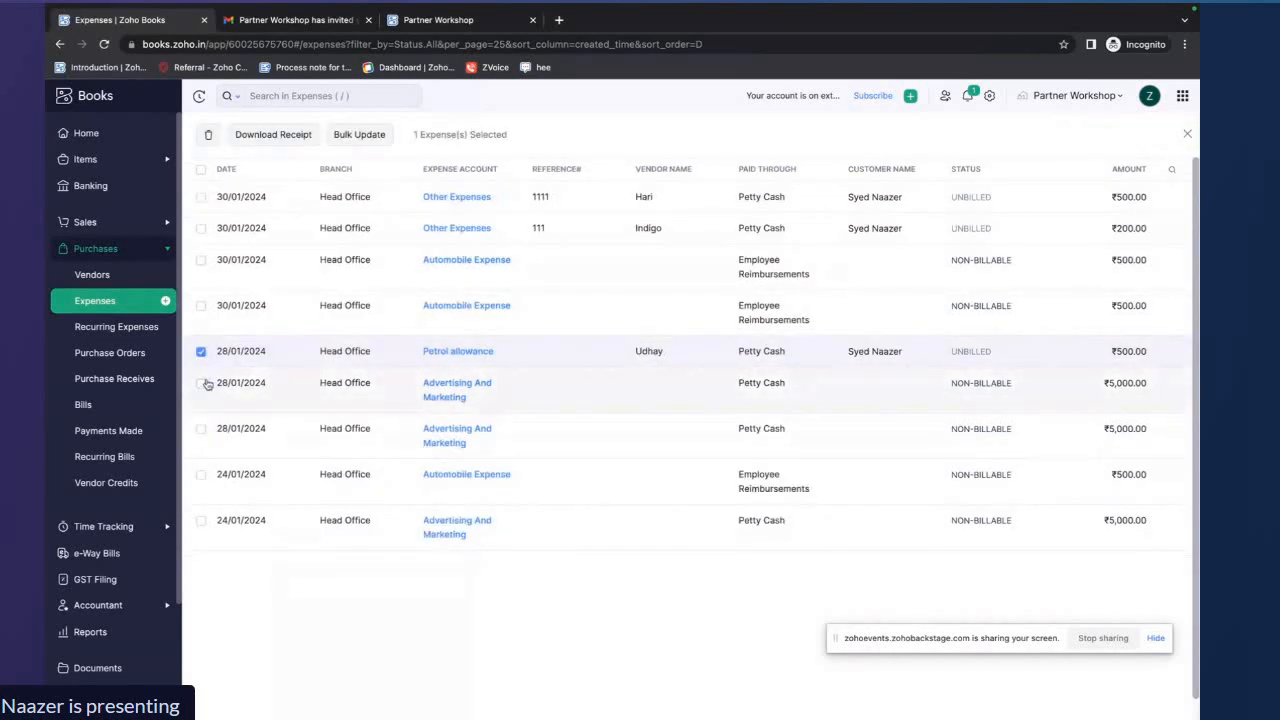
click(201, 383)
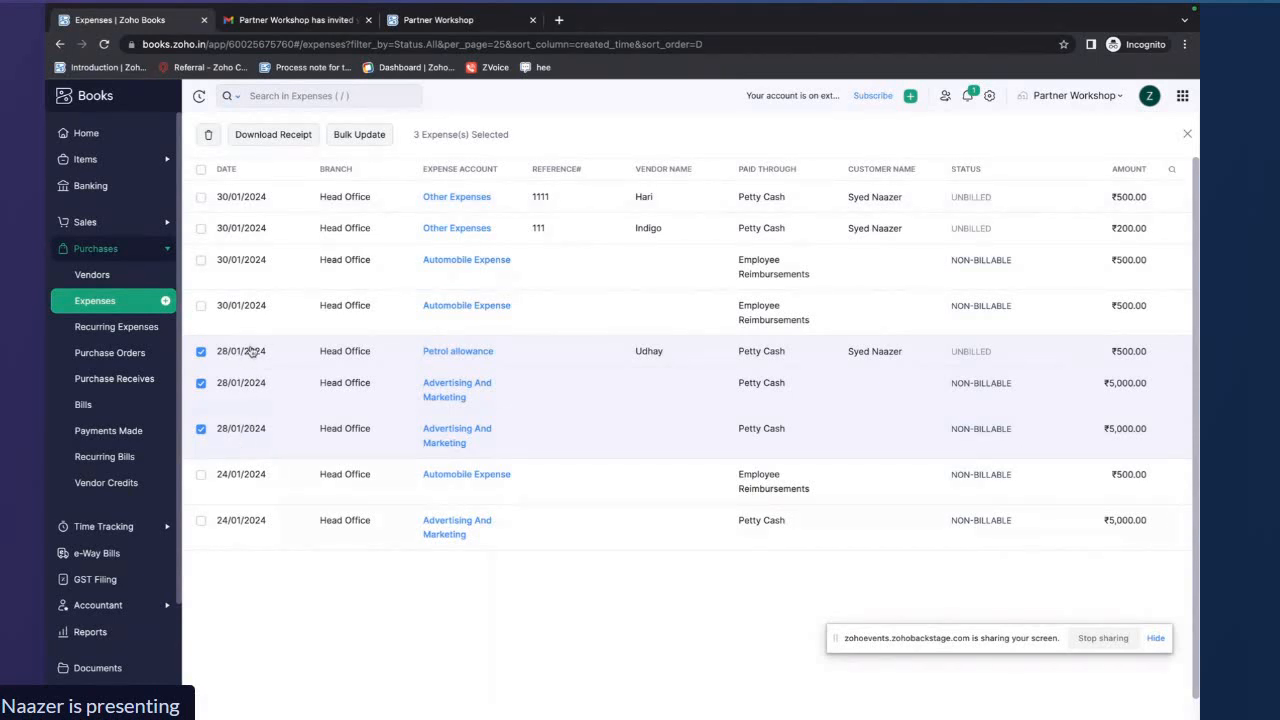
click(360, 134)
click(594, 161)
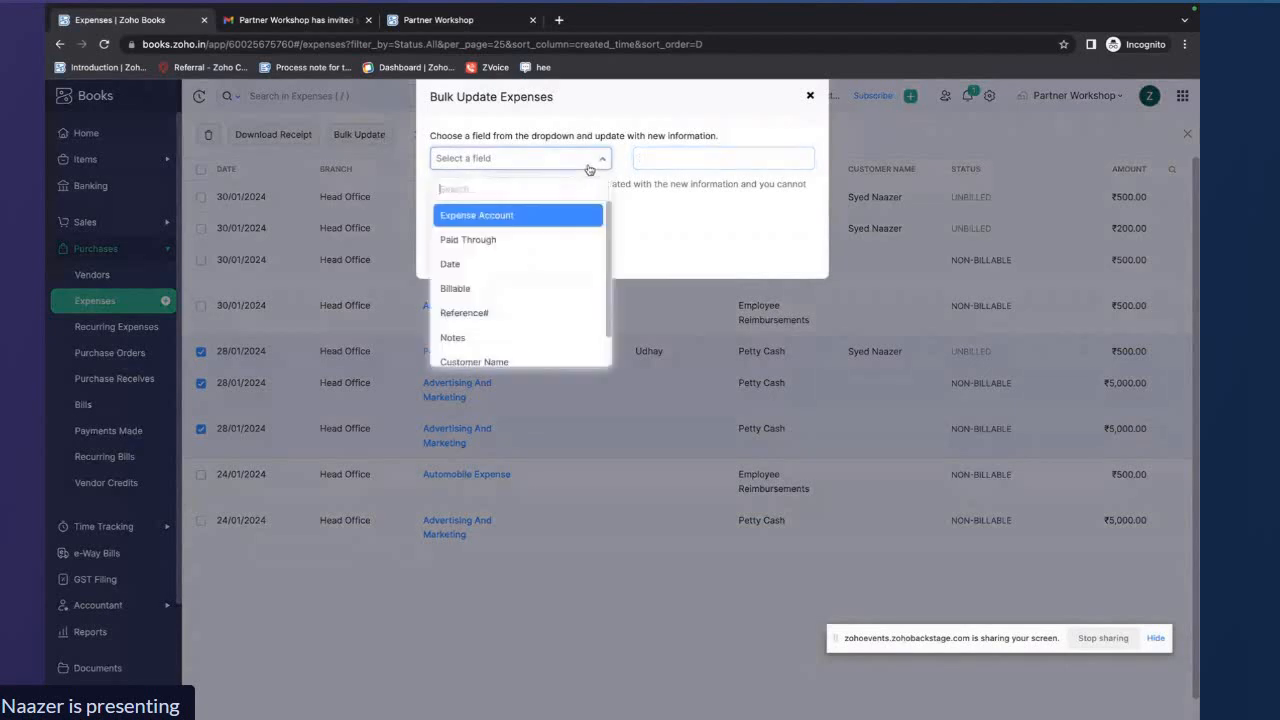
click(489, 265)
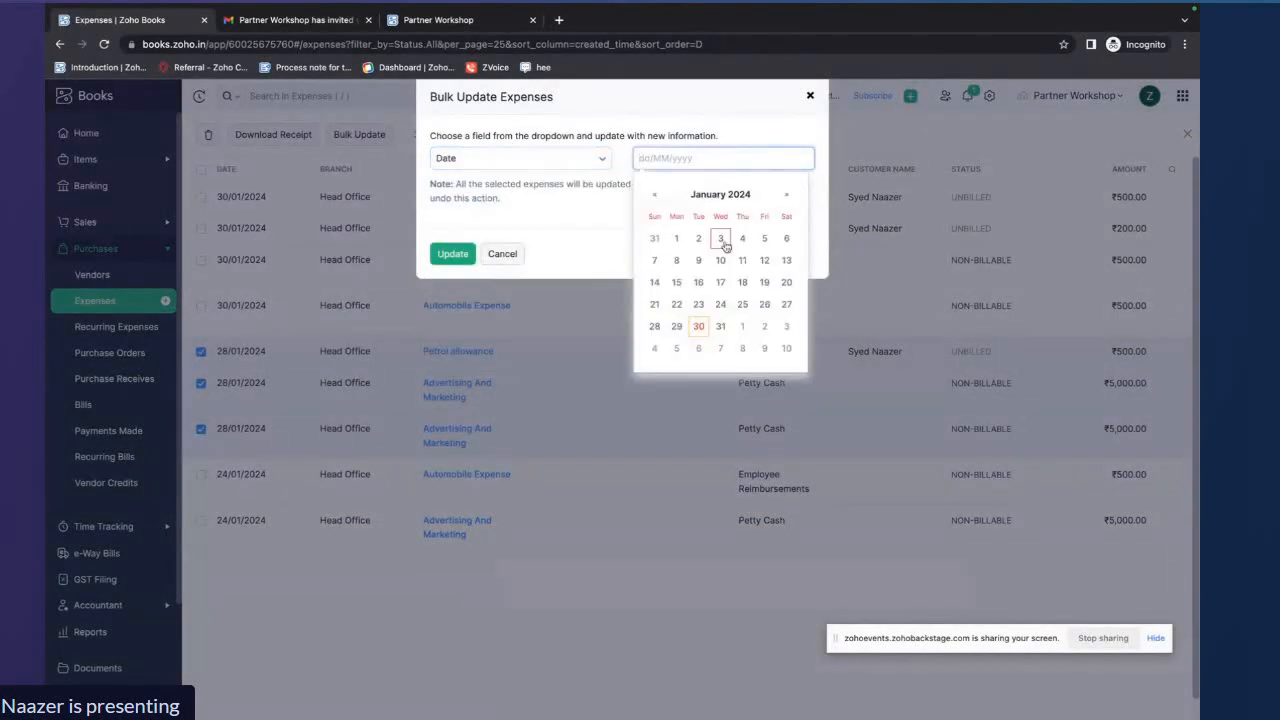
click(677, 327)
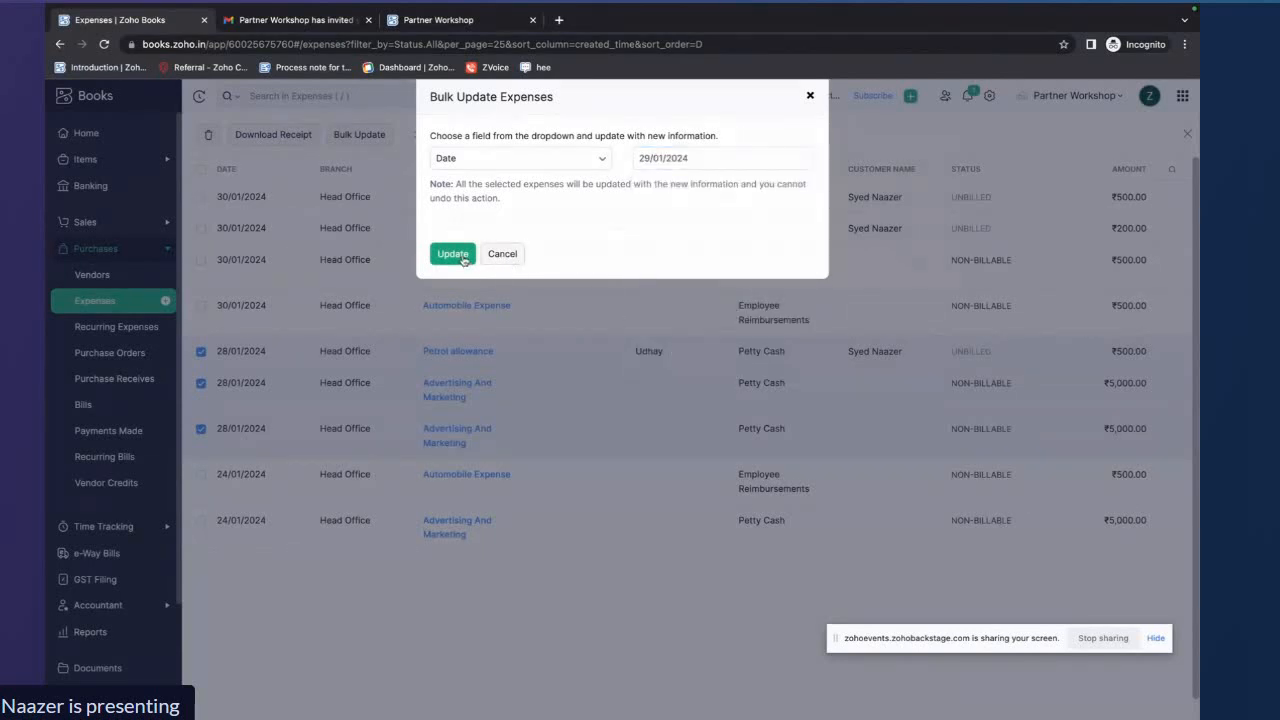
click(453, 254)
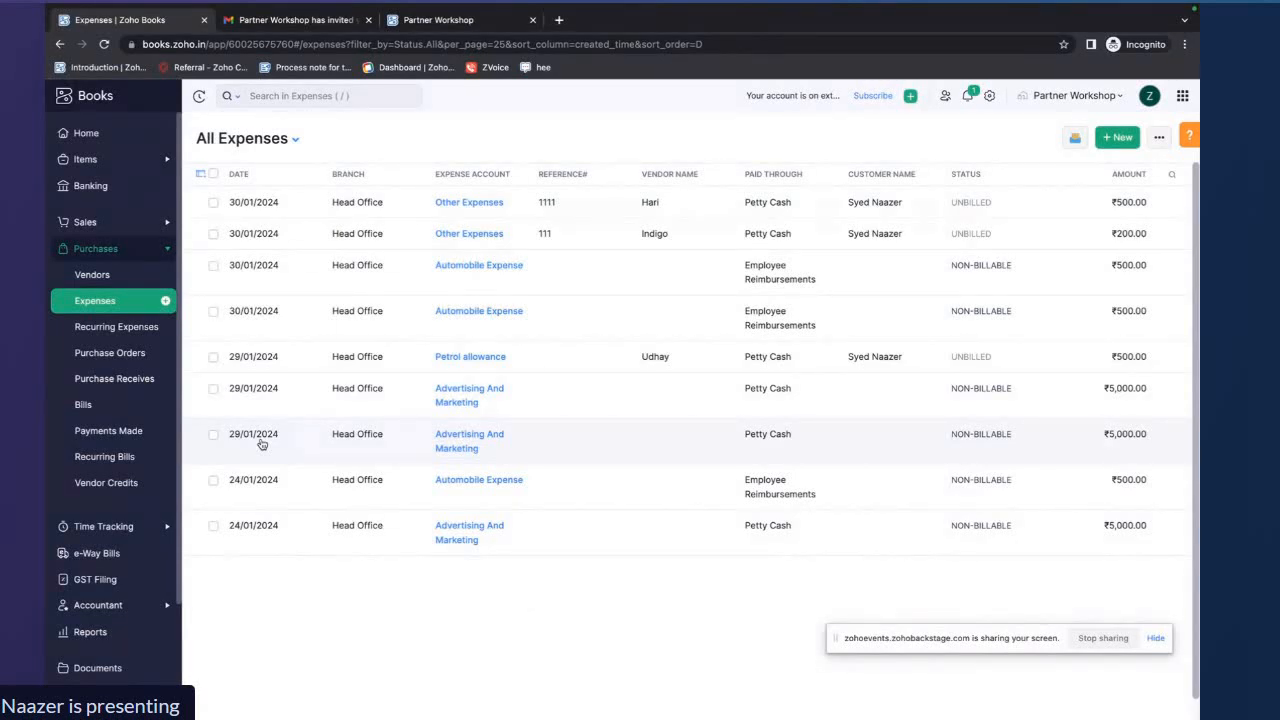
key(ctrl+Right)
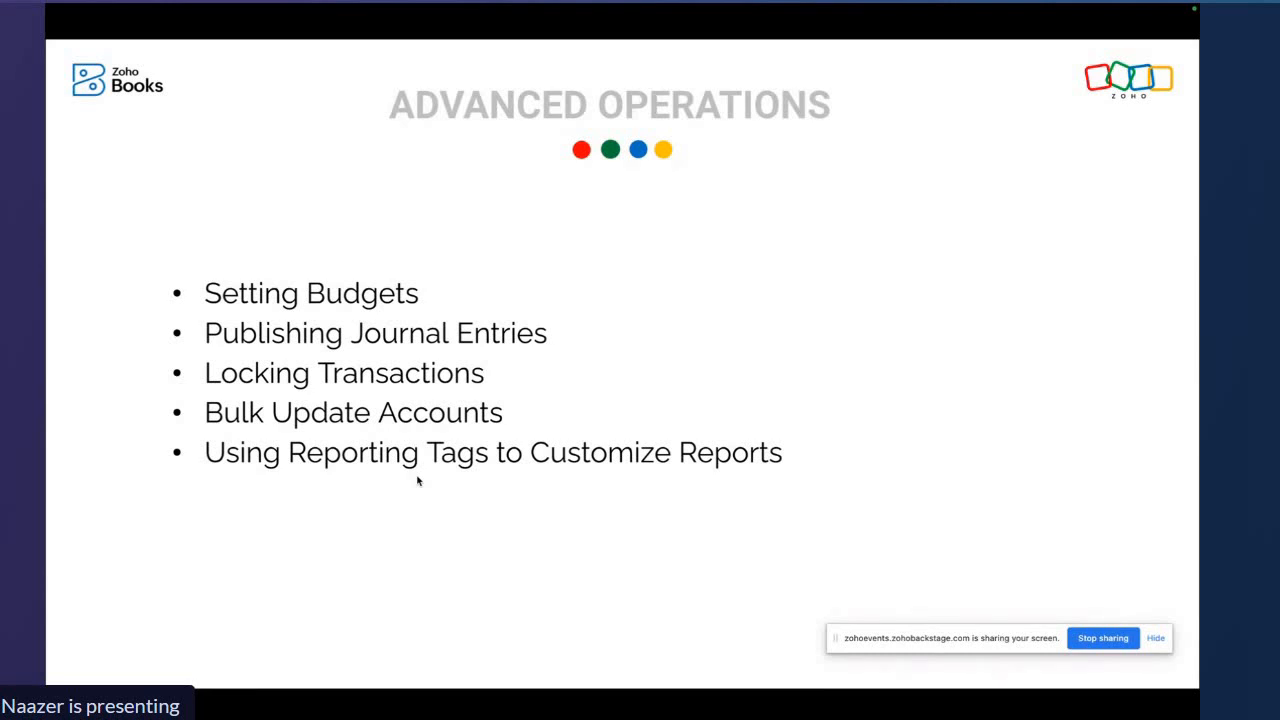
key(ctrl+Left)
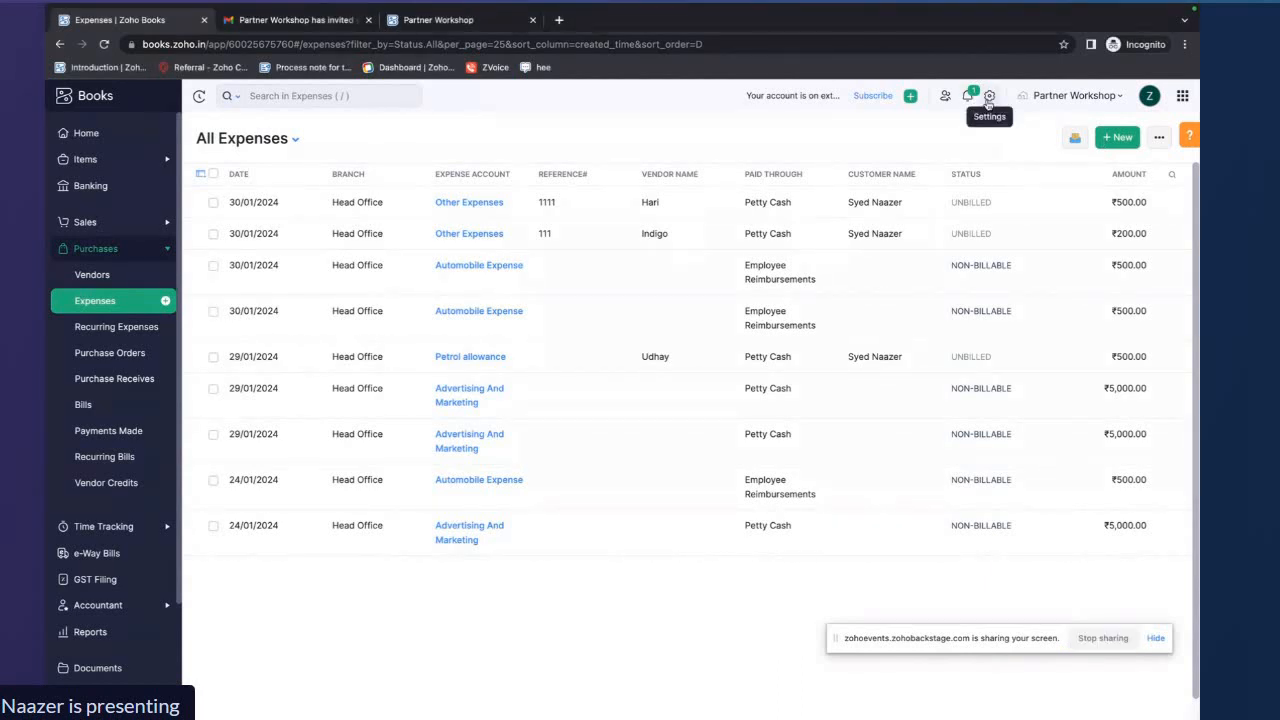
Open Reporting Tags in Settings, review the Sales Department tag's options, and save it
click(989, 97)
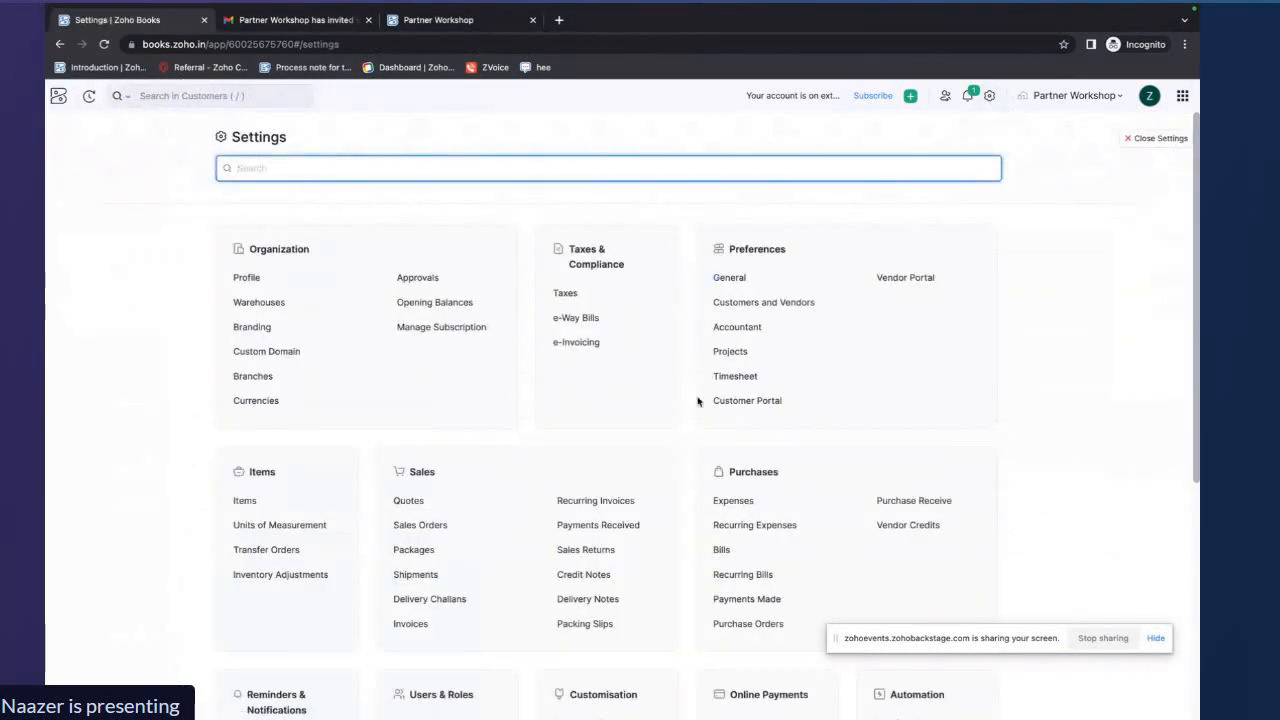
scroll(700, 400, down, 2)
scroll(698, 401, down, 1)
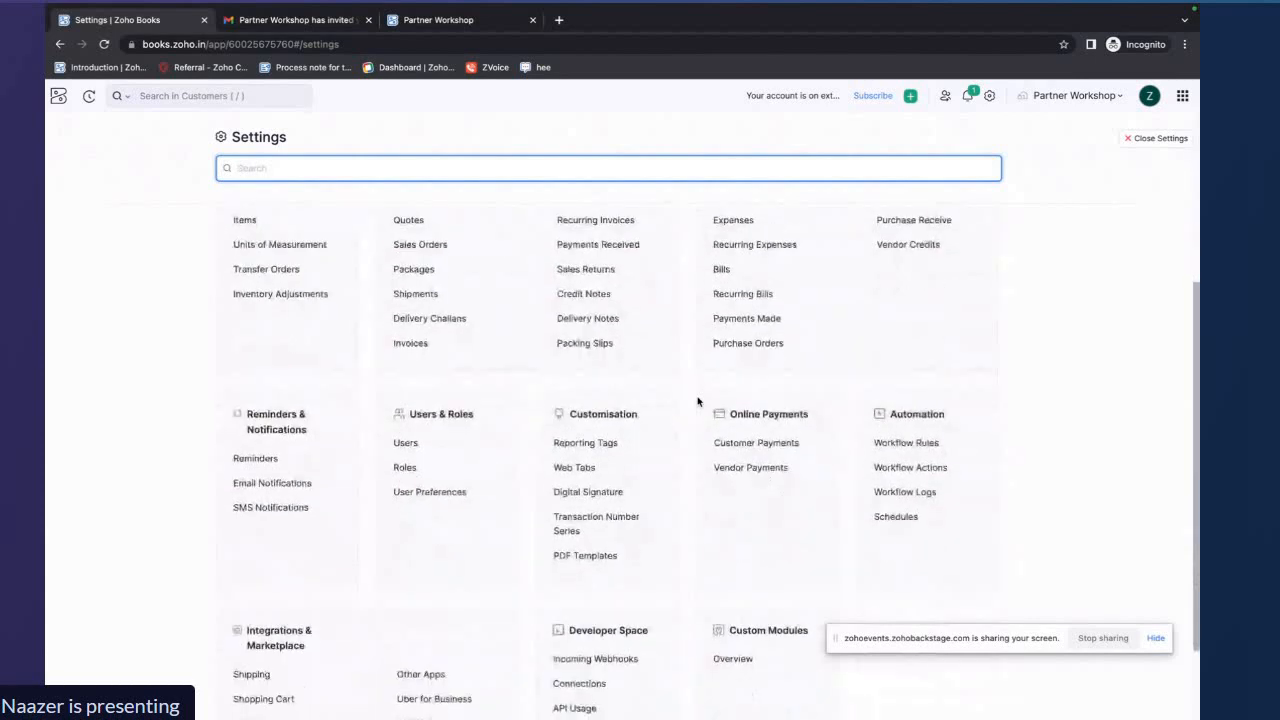
click(588, 442)
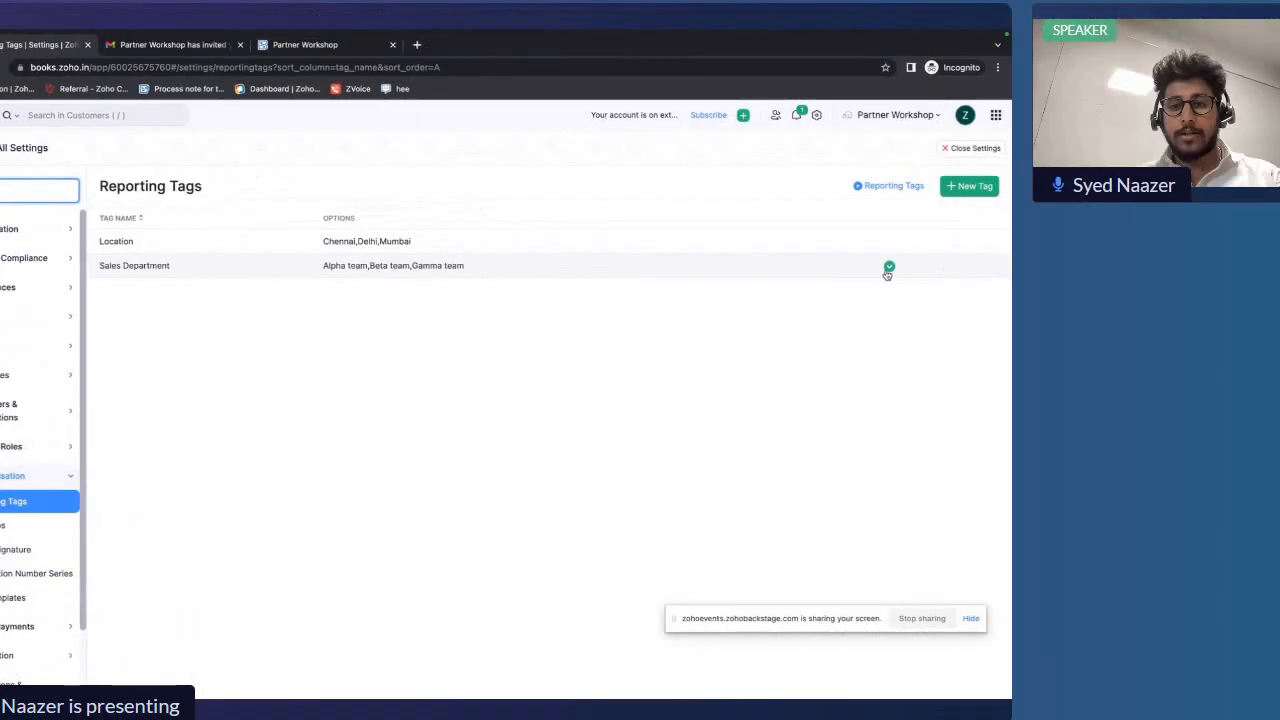
click(1067, 258)
click(1000, 283)
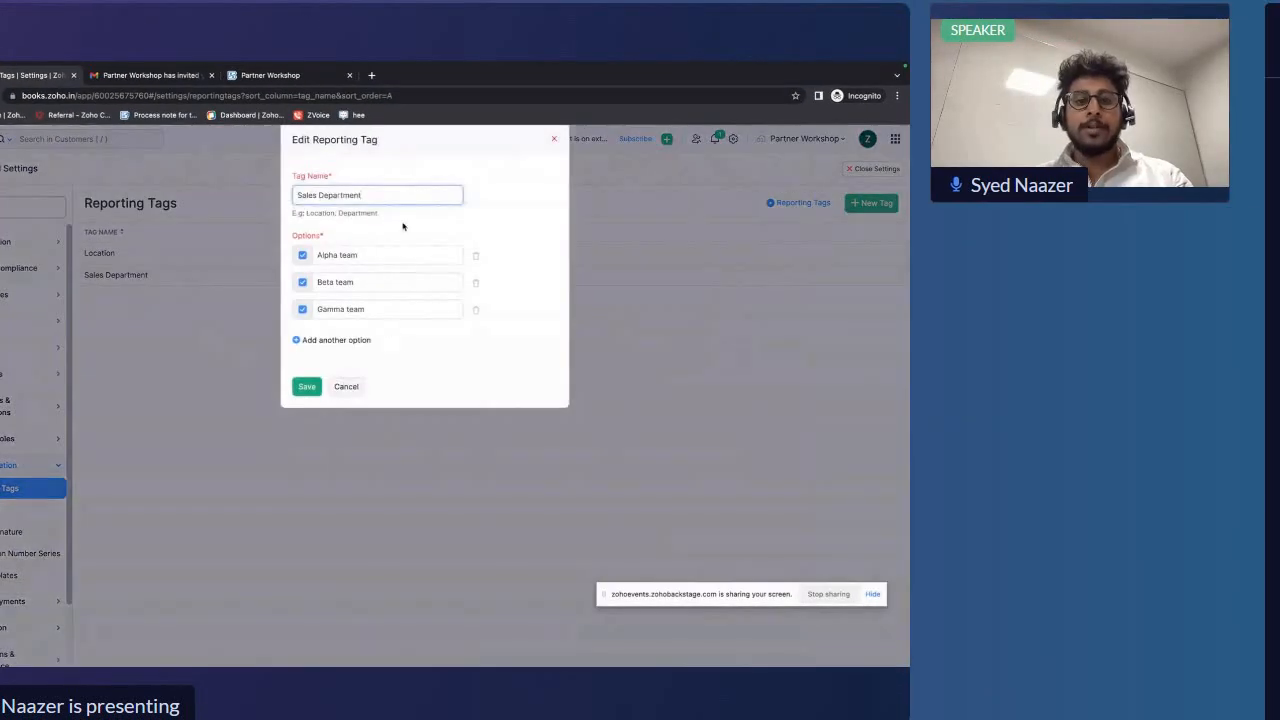
triple_click(376, 199)
click(517, 226)
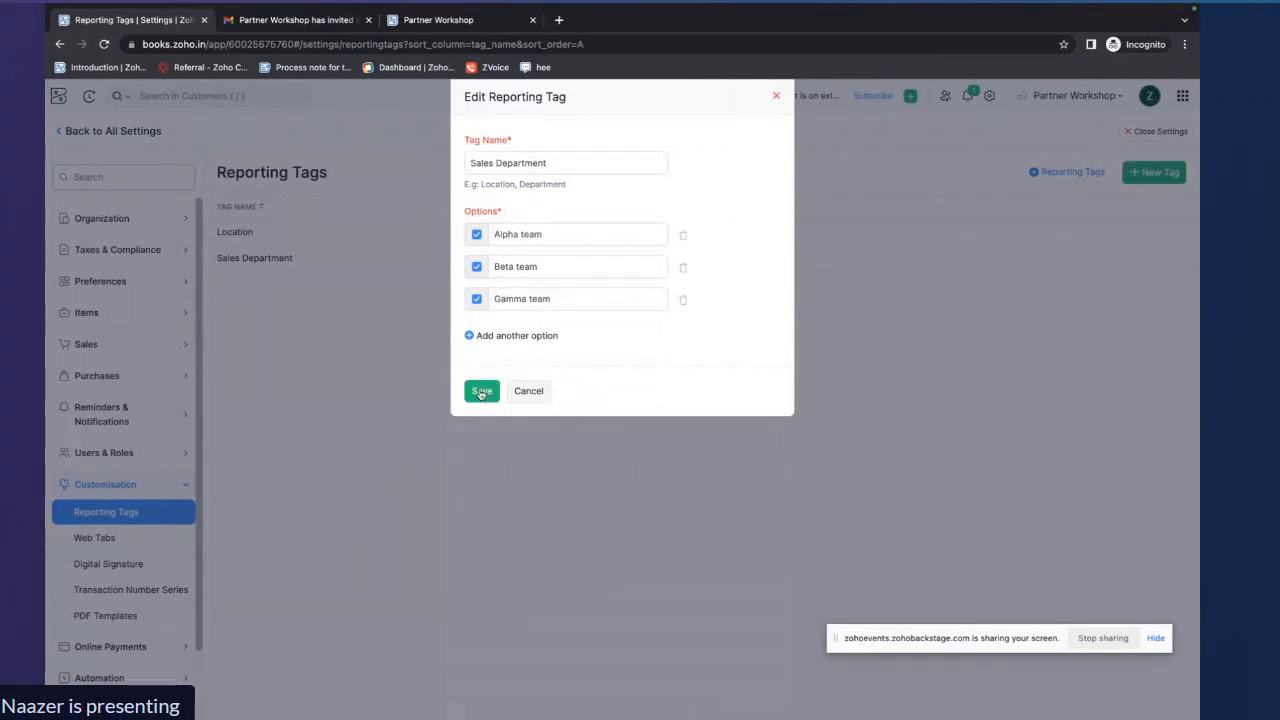
click(481, 391)
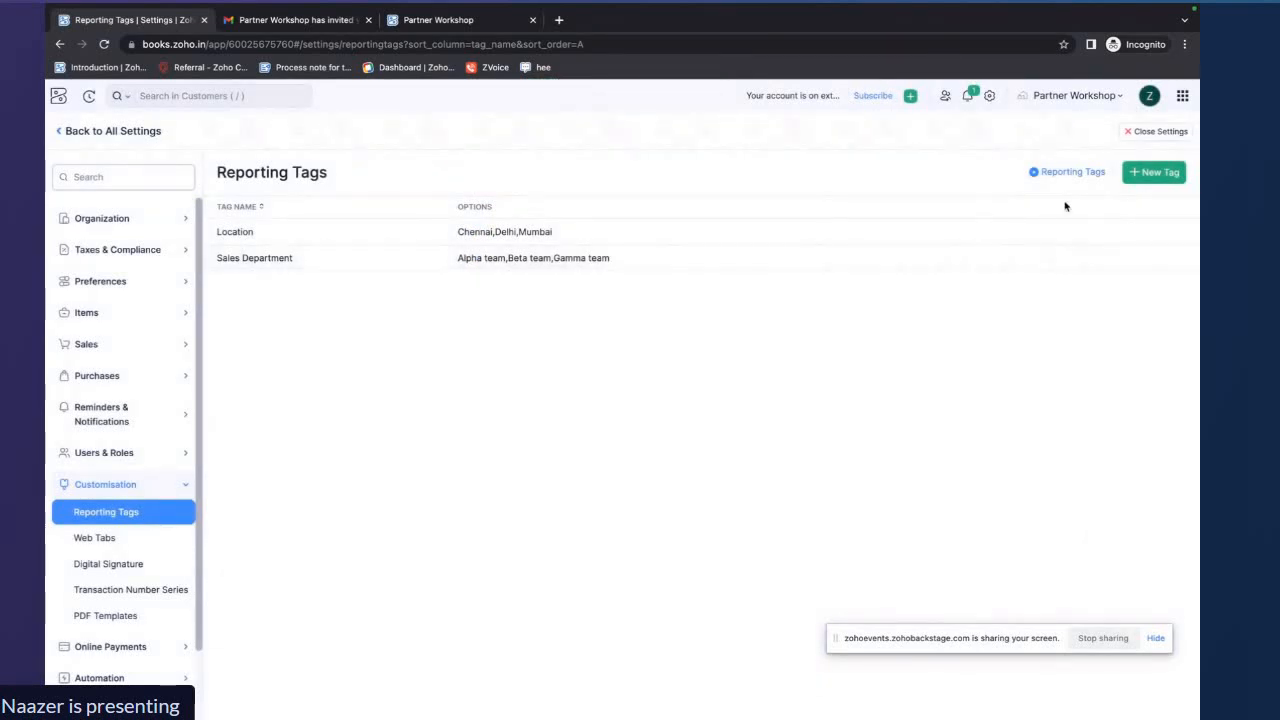
Close Settings and open the Invoices list under Sales
click(1153, 131)
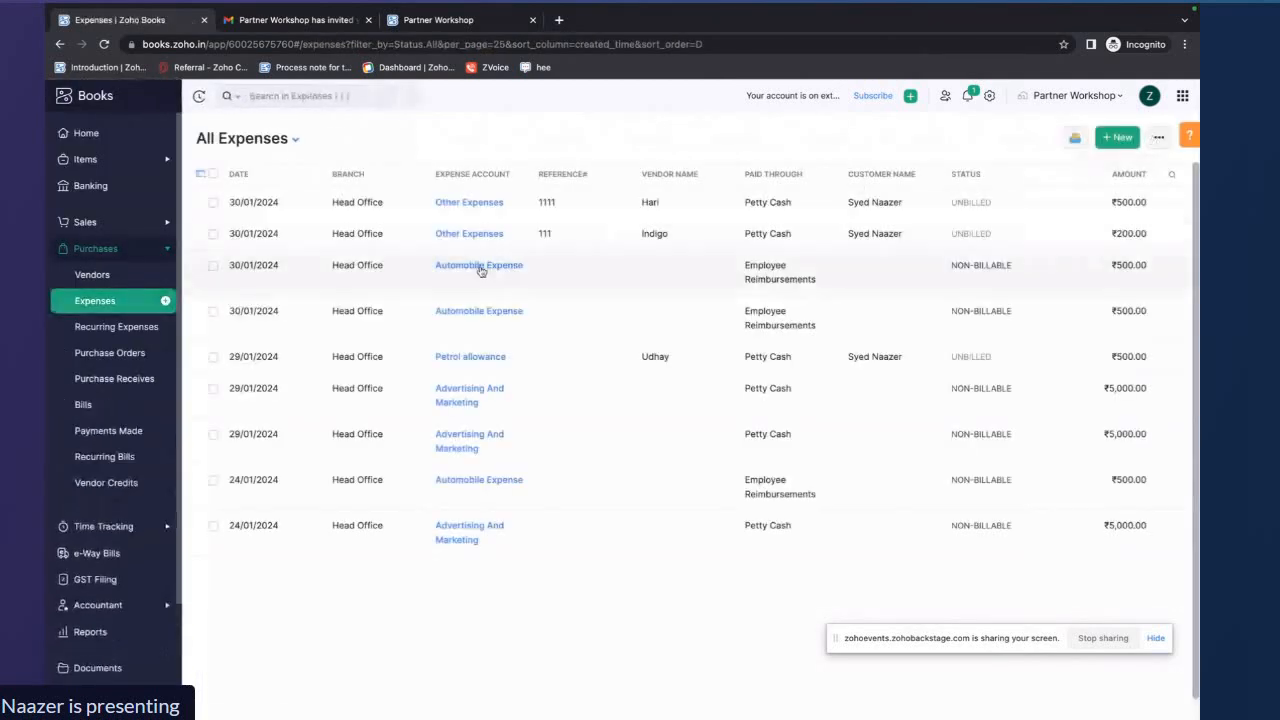
click(100, 222)
click(100, 404)
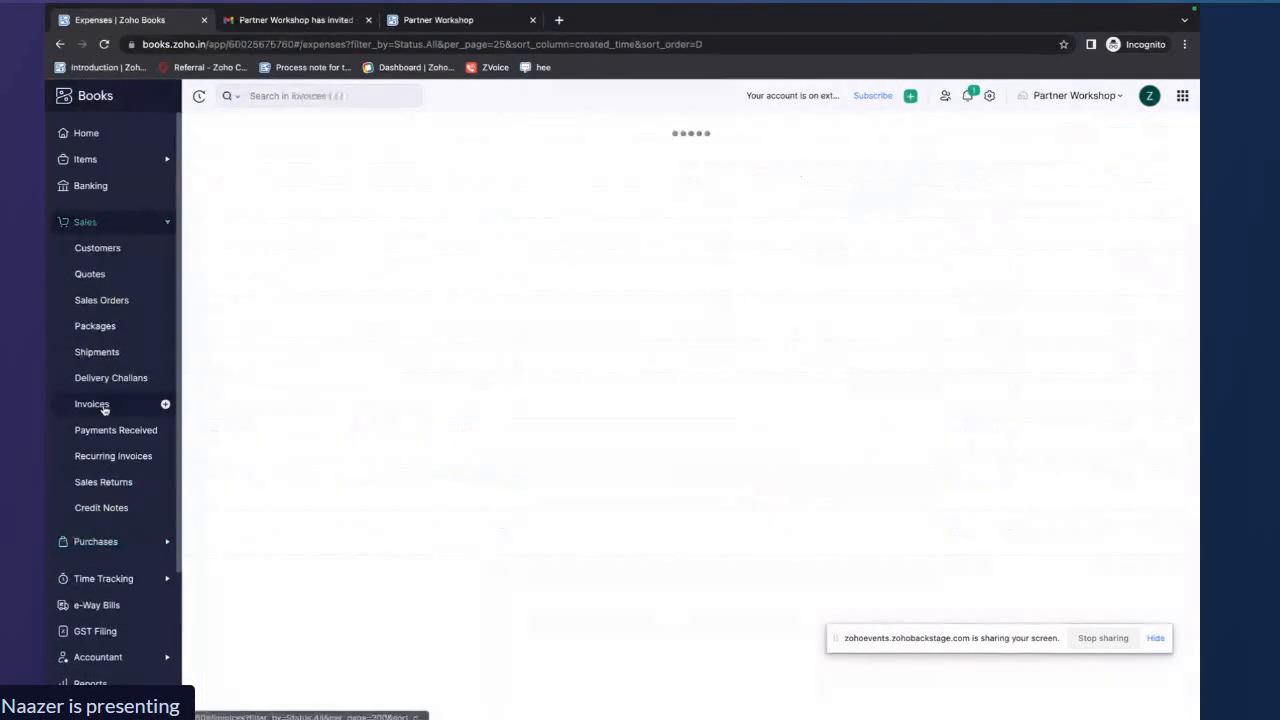
Start a new invoice, choose a customer, and add the Apple Macbook item as the first line
click(1098, 137)
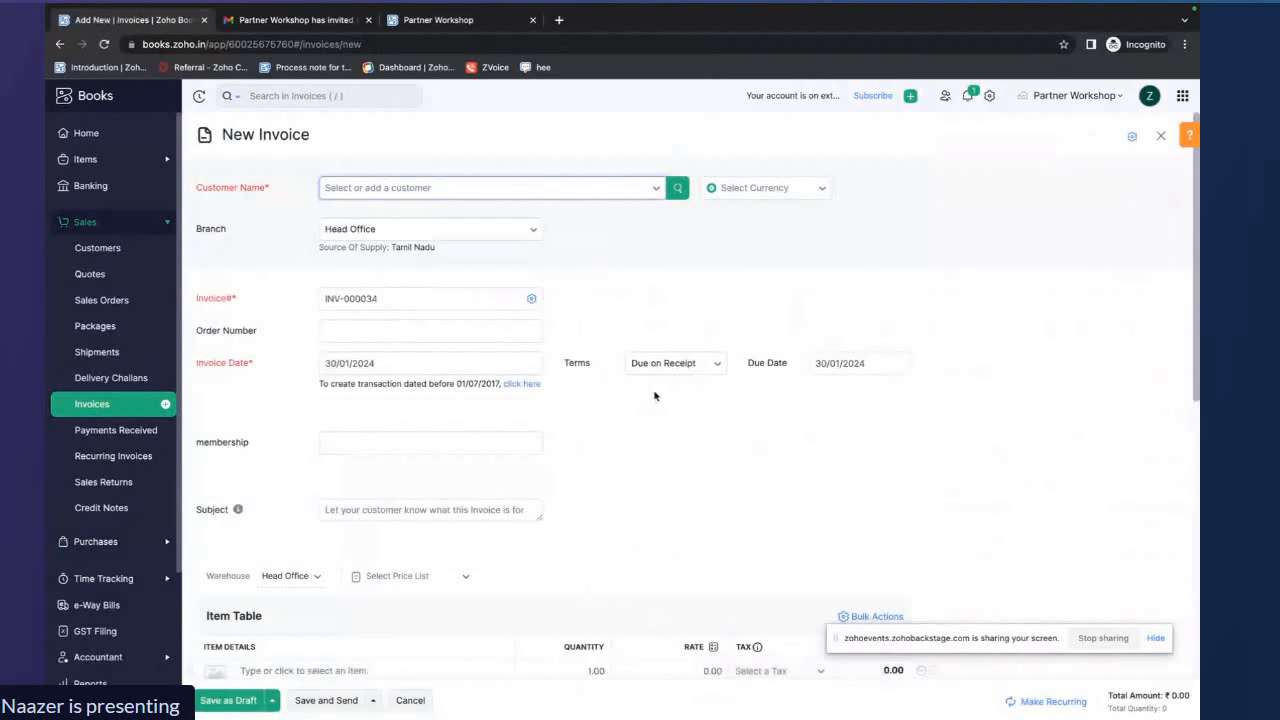
click(652, 190)
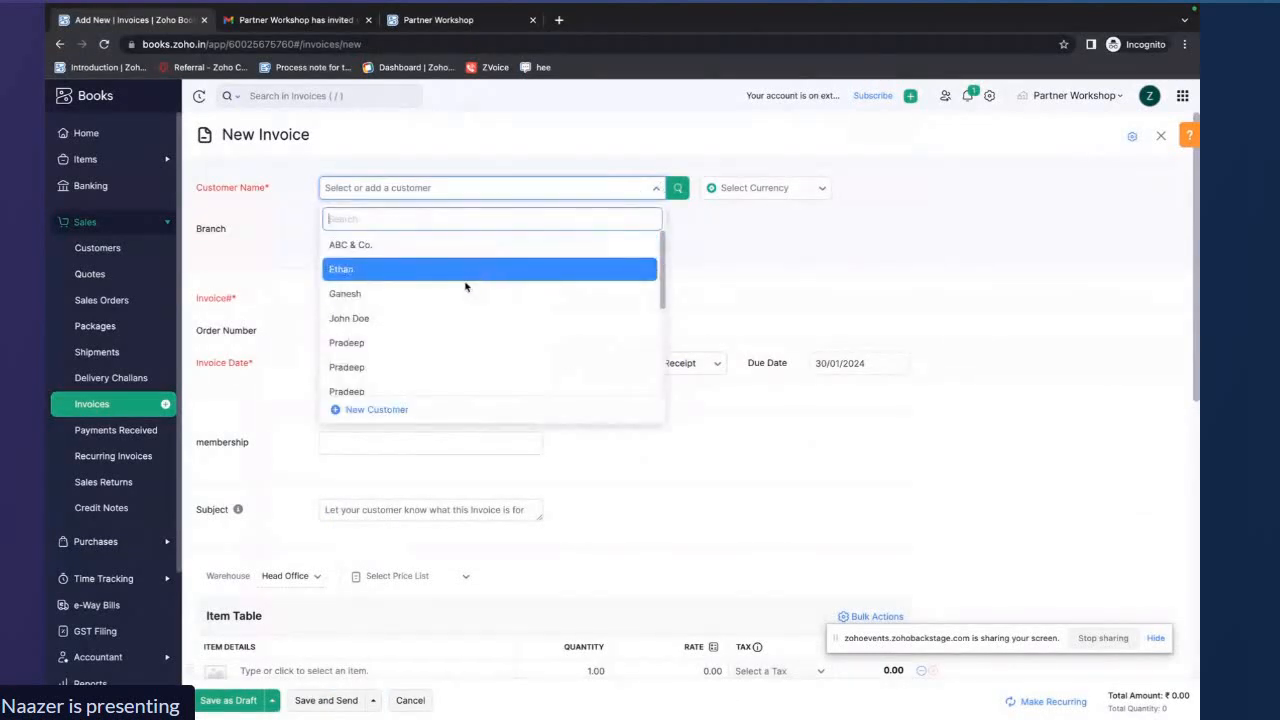
click(466, 270)
scroll(461, 296, down, 5)
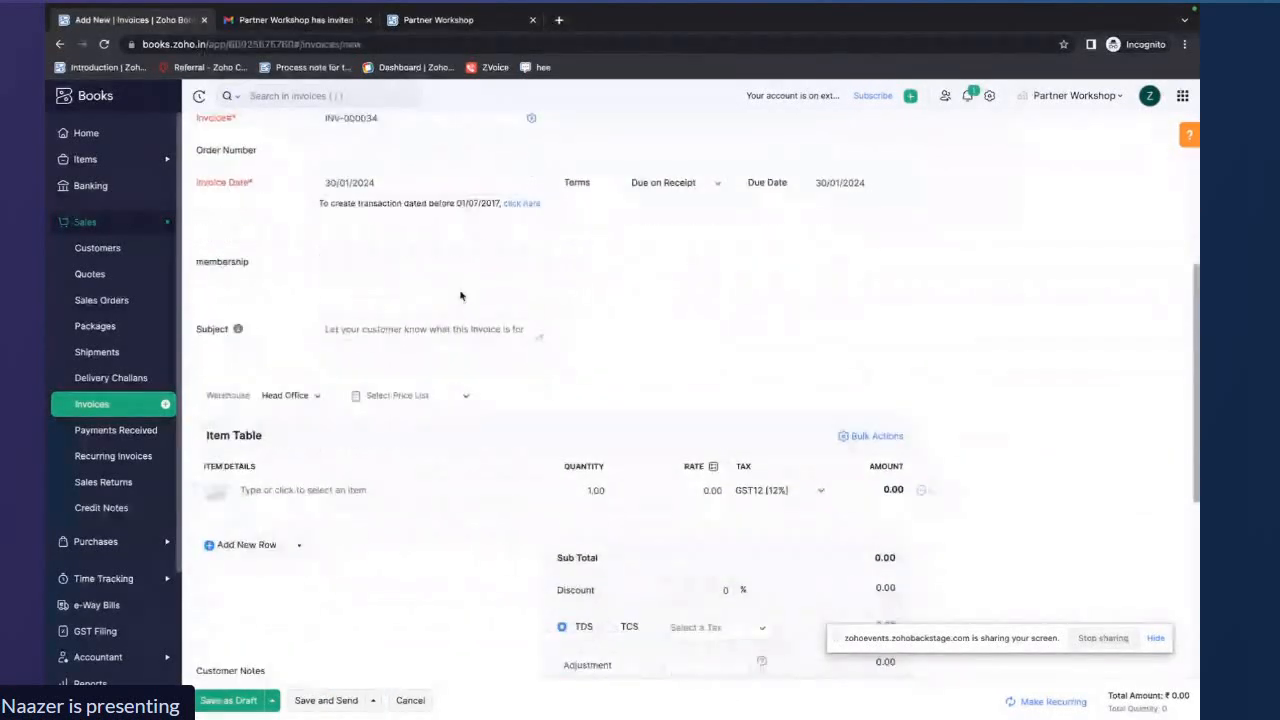
click(303, 419)
click(318, 459)
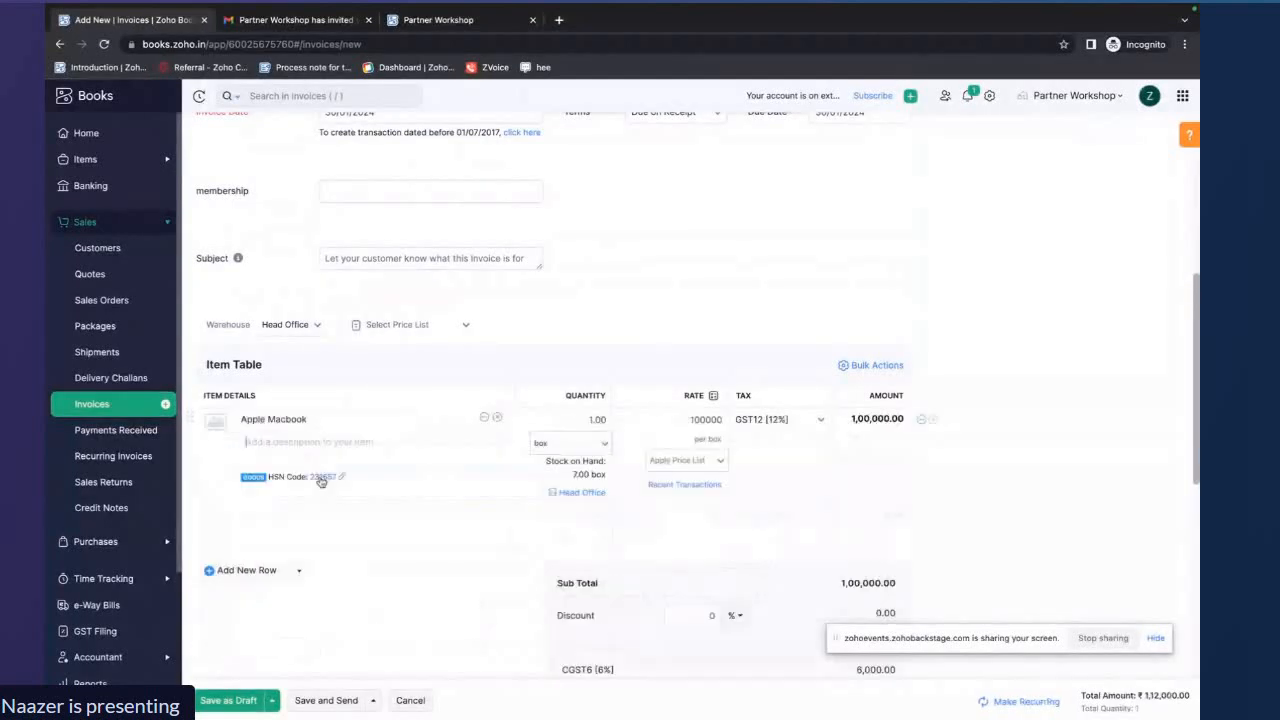
scroll(470, 514, down, 1)
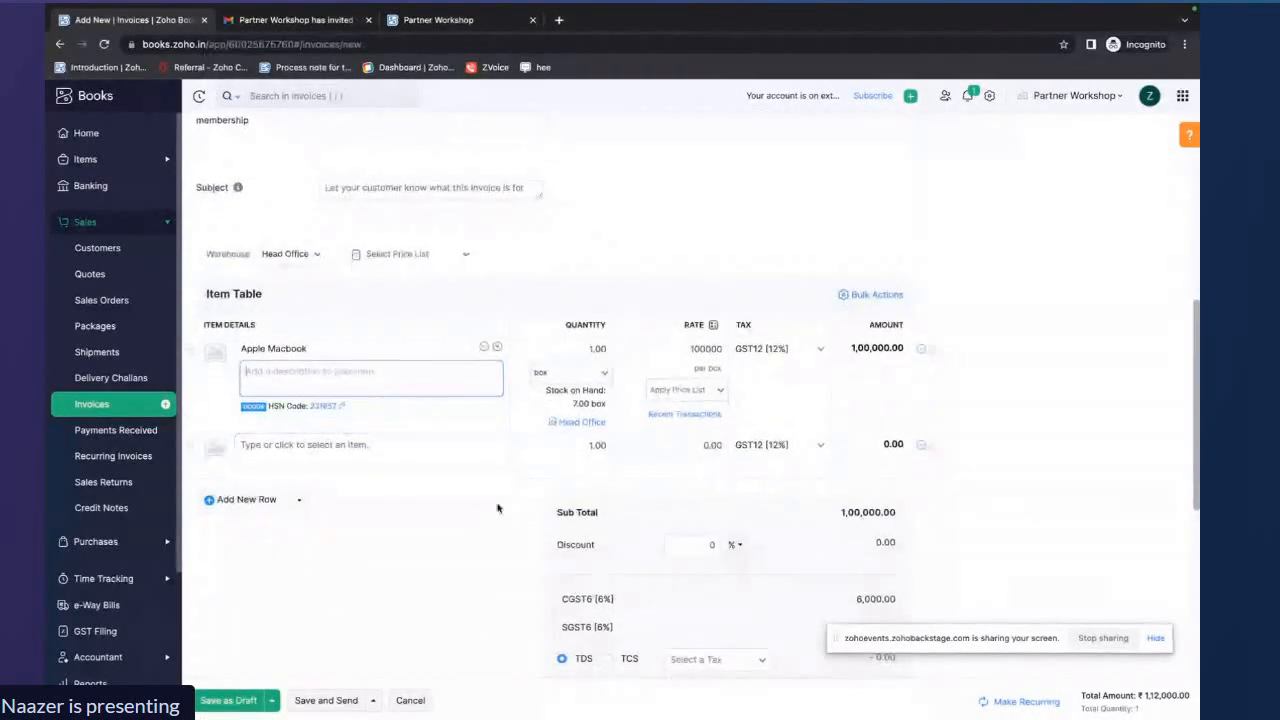
Tag the Apple Macbook line with Sales Department Alpha team and save the invoice as a draft
click(922, 352)
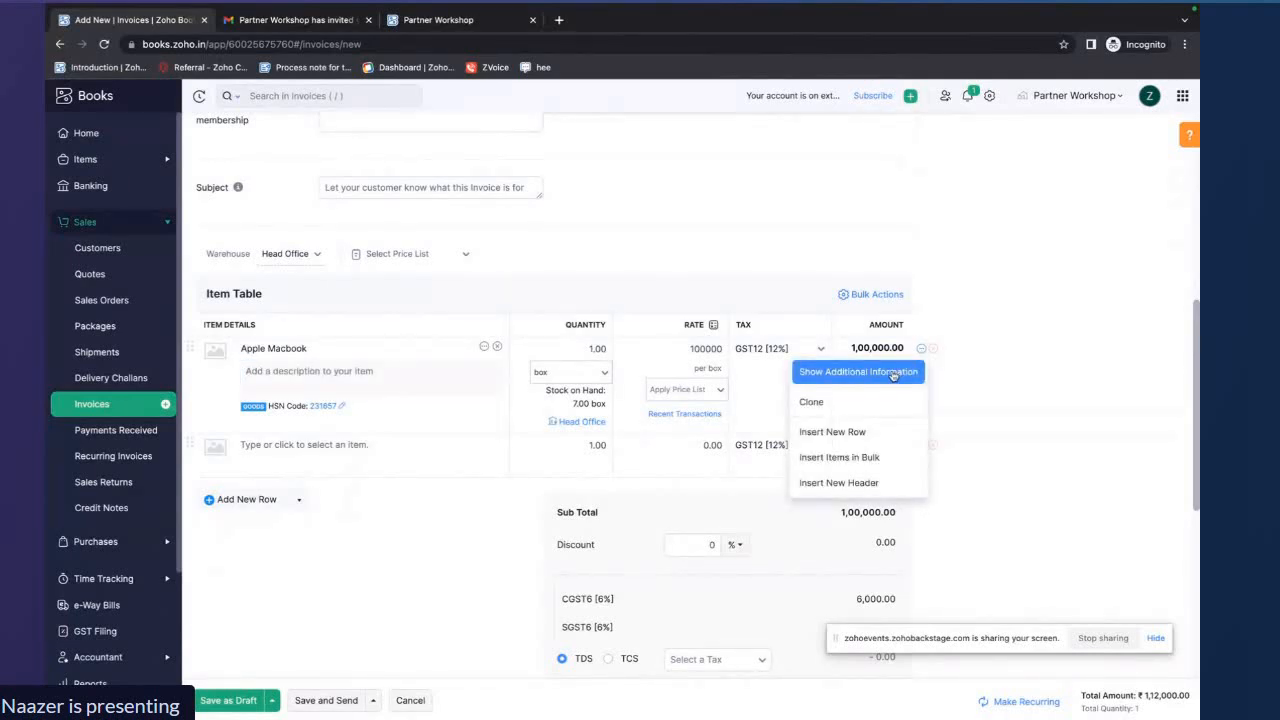
click(893, 372)
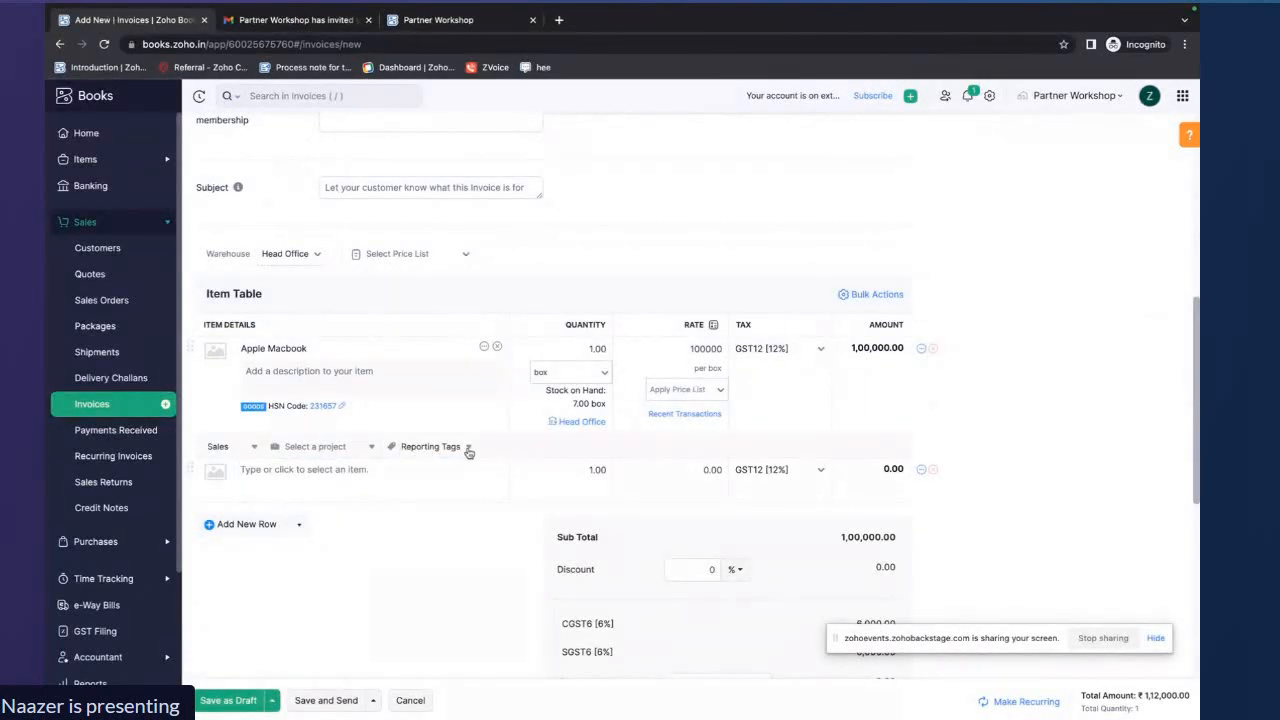
click(468, 450)
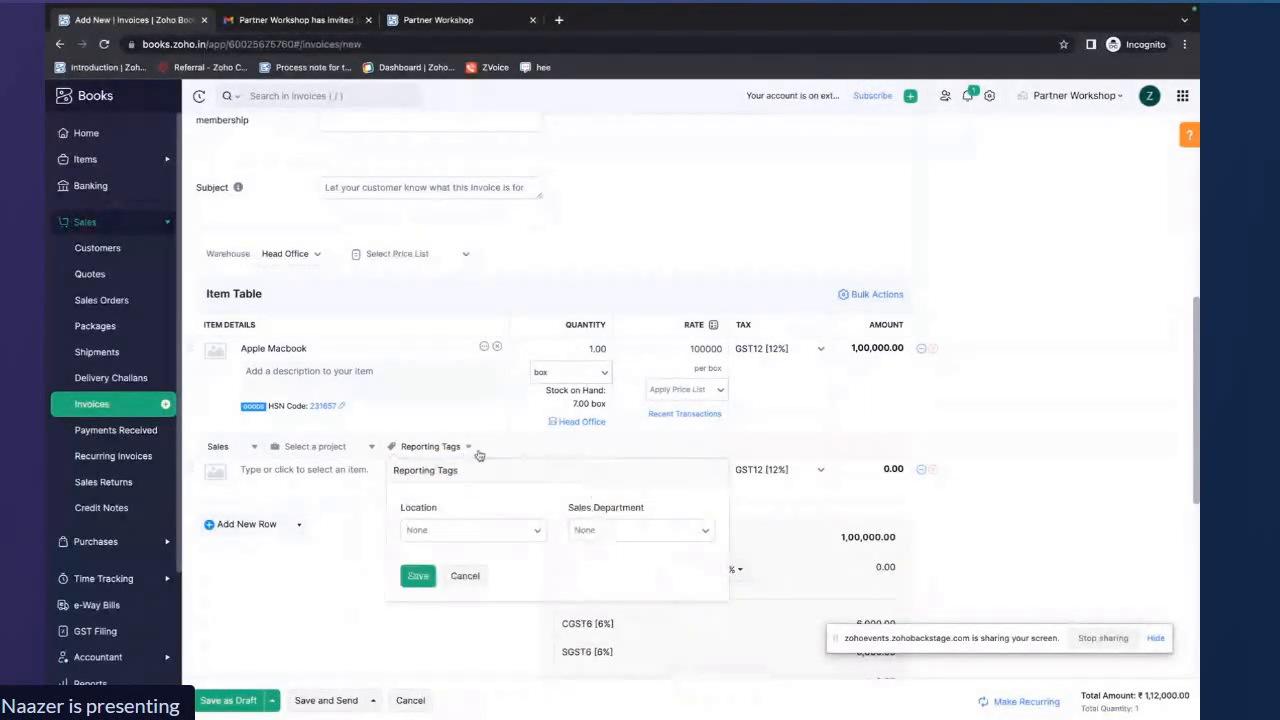
click(628, 534)
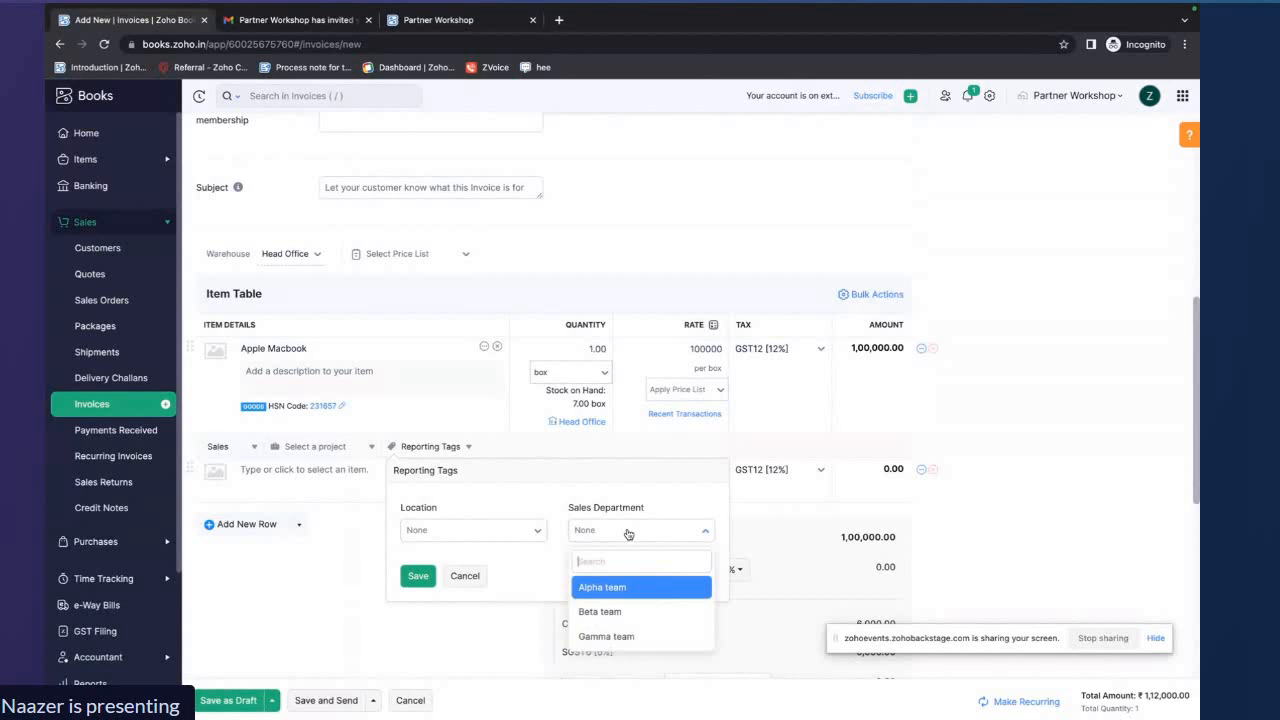
click(625, 590)
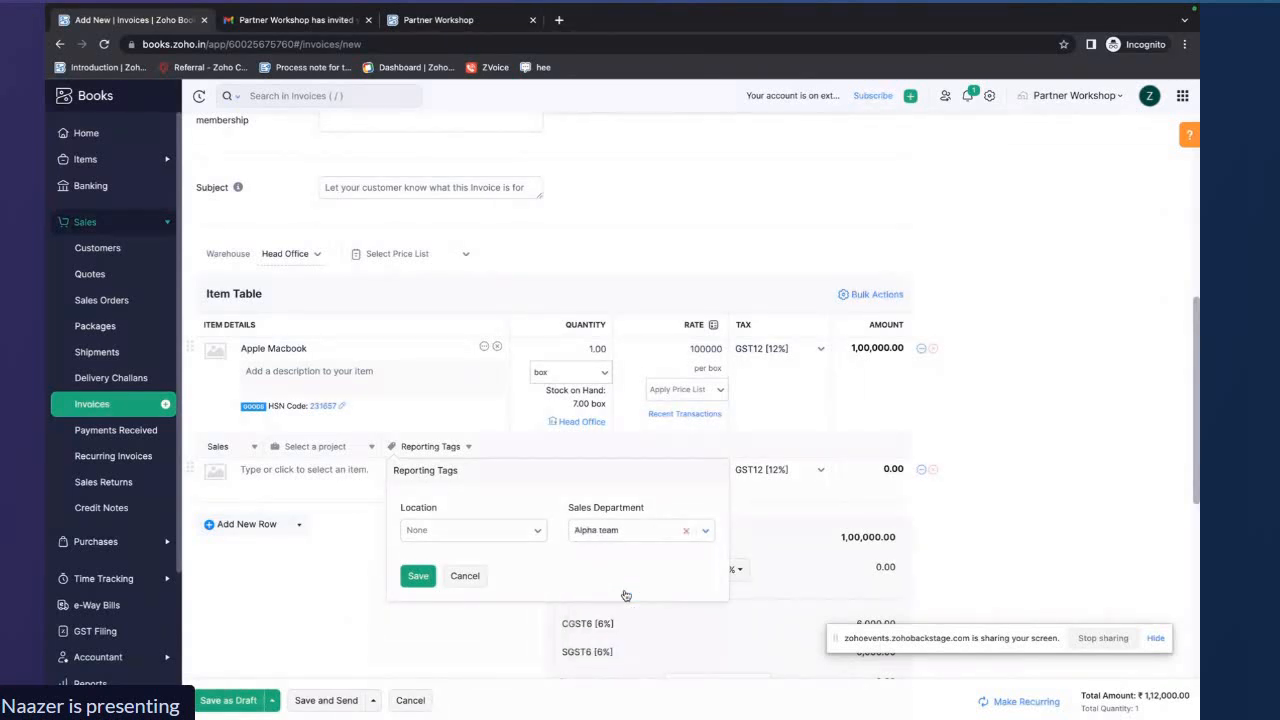
click(418, 575)
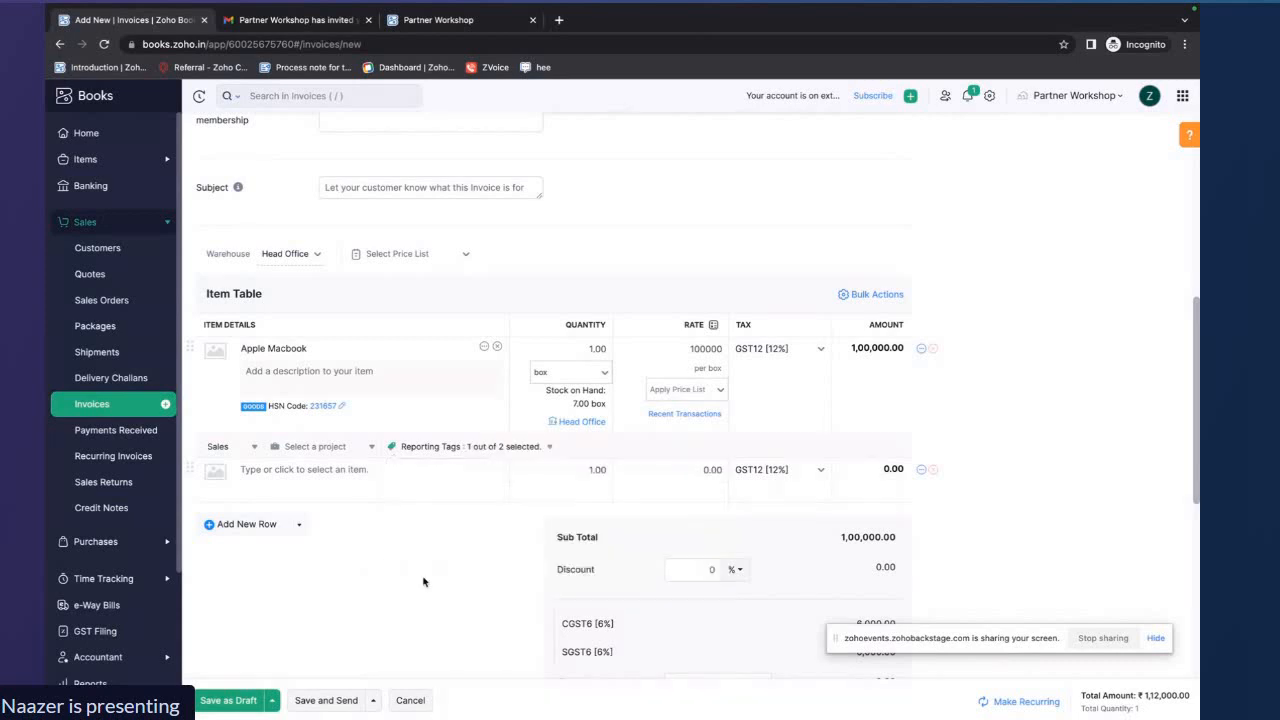
click(234, 702)
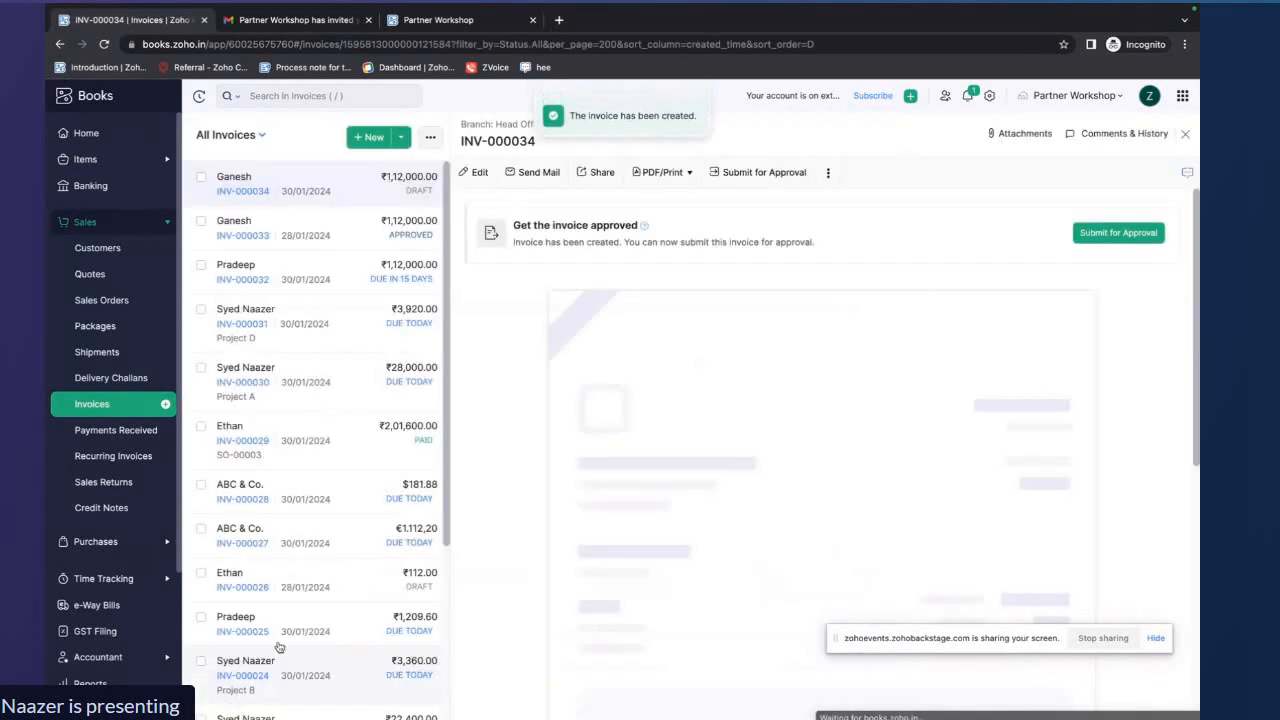
Submit the new invoice for approval and approve it
click(1130, 233)
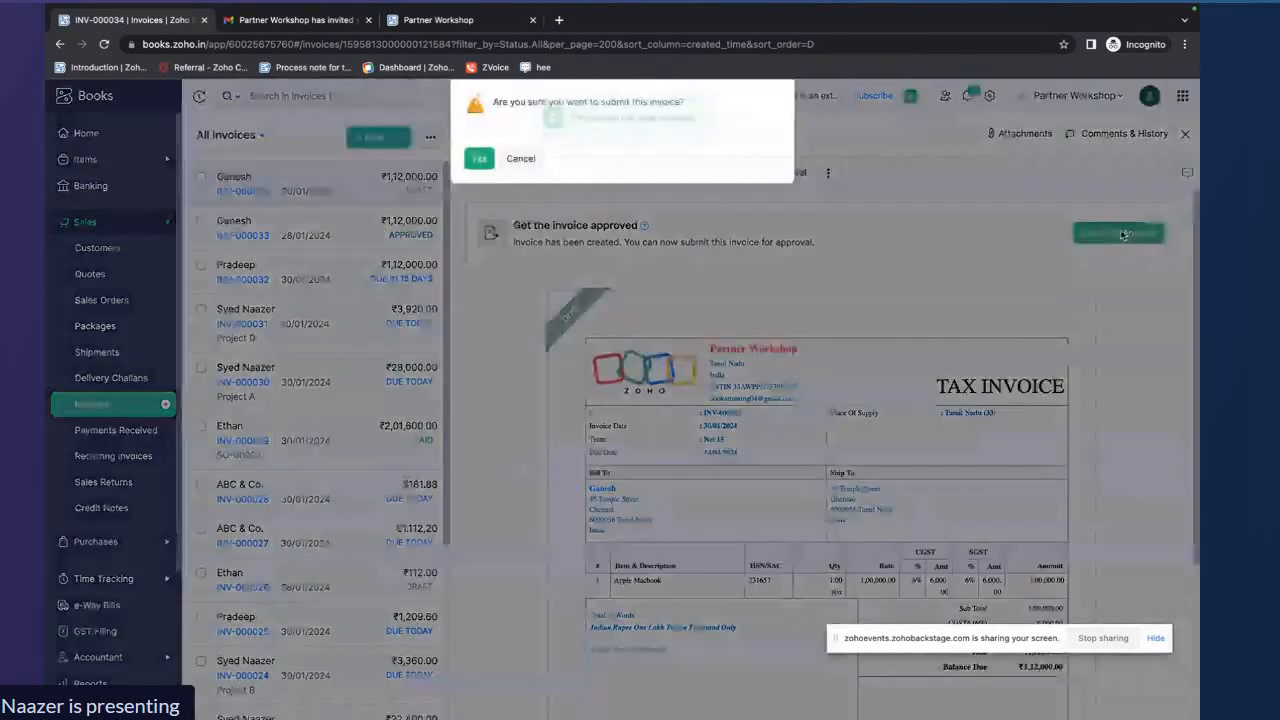
key(Return)
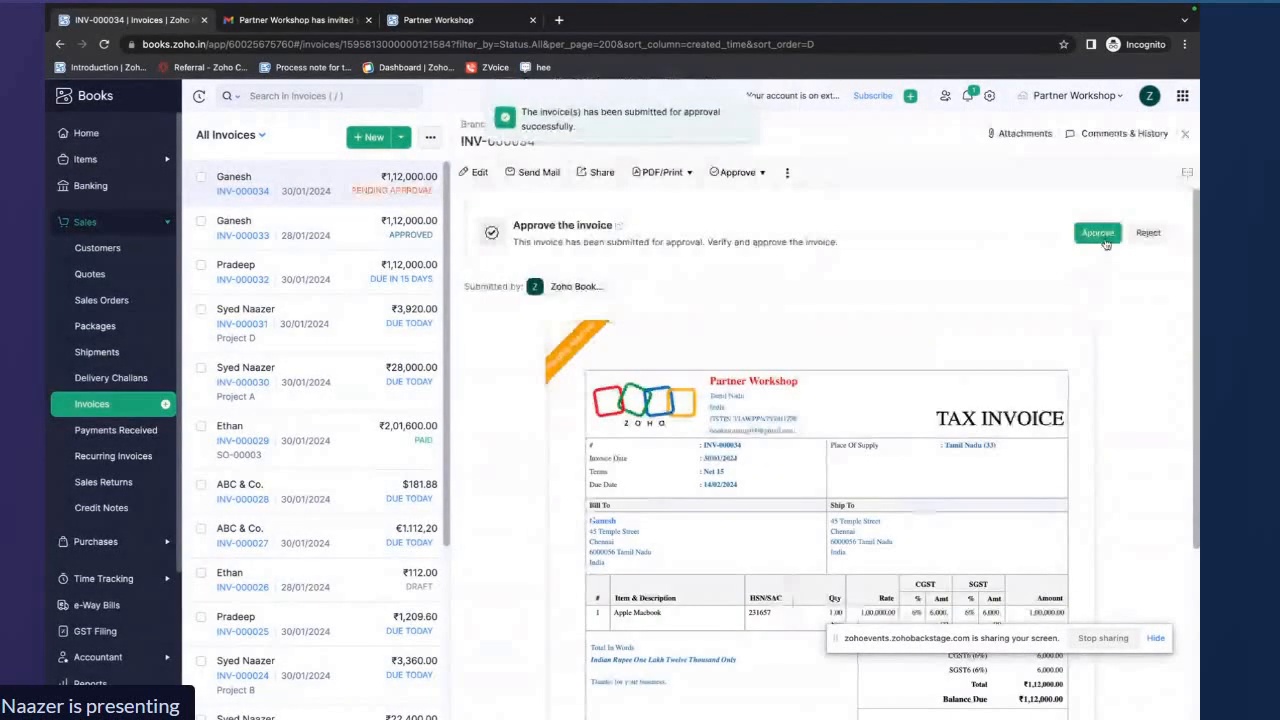
click(1098, 233)
key(Return)
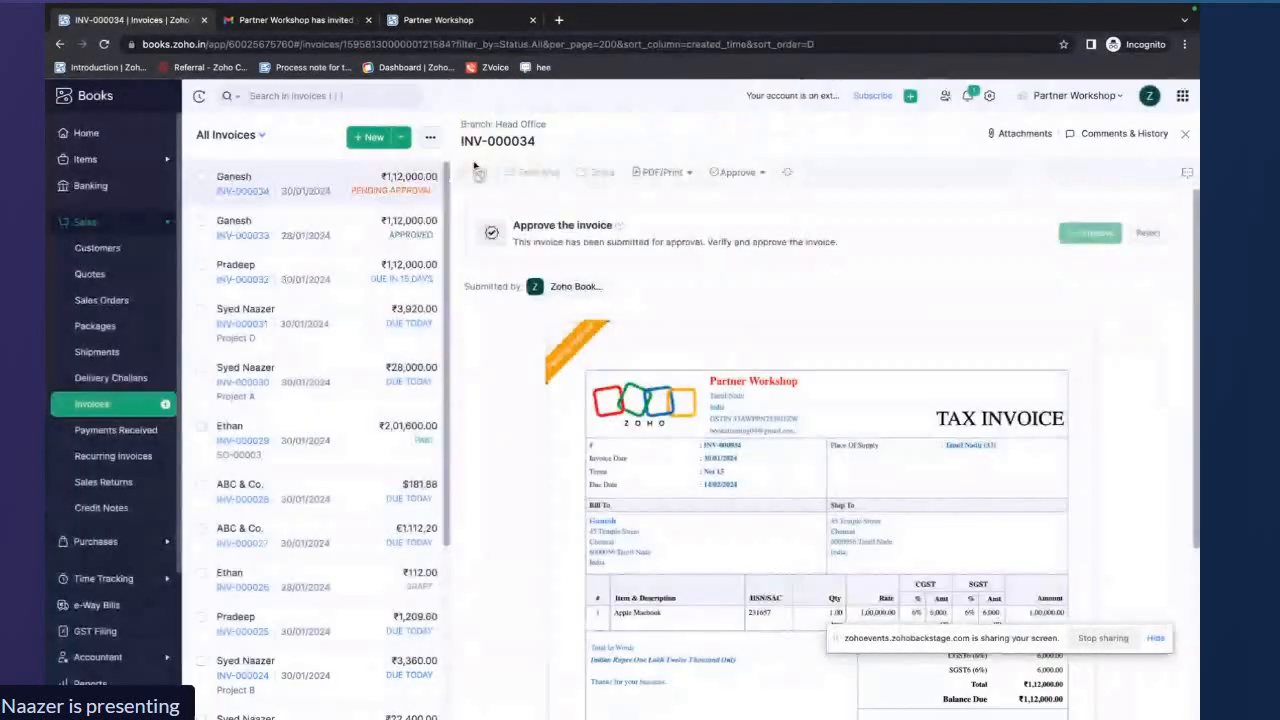
Open a new expense form and view its Associate Tags dialog for reporting tags, then close it
click(121, 542)
click(117, 302)
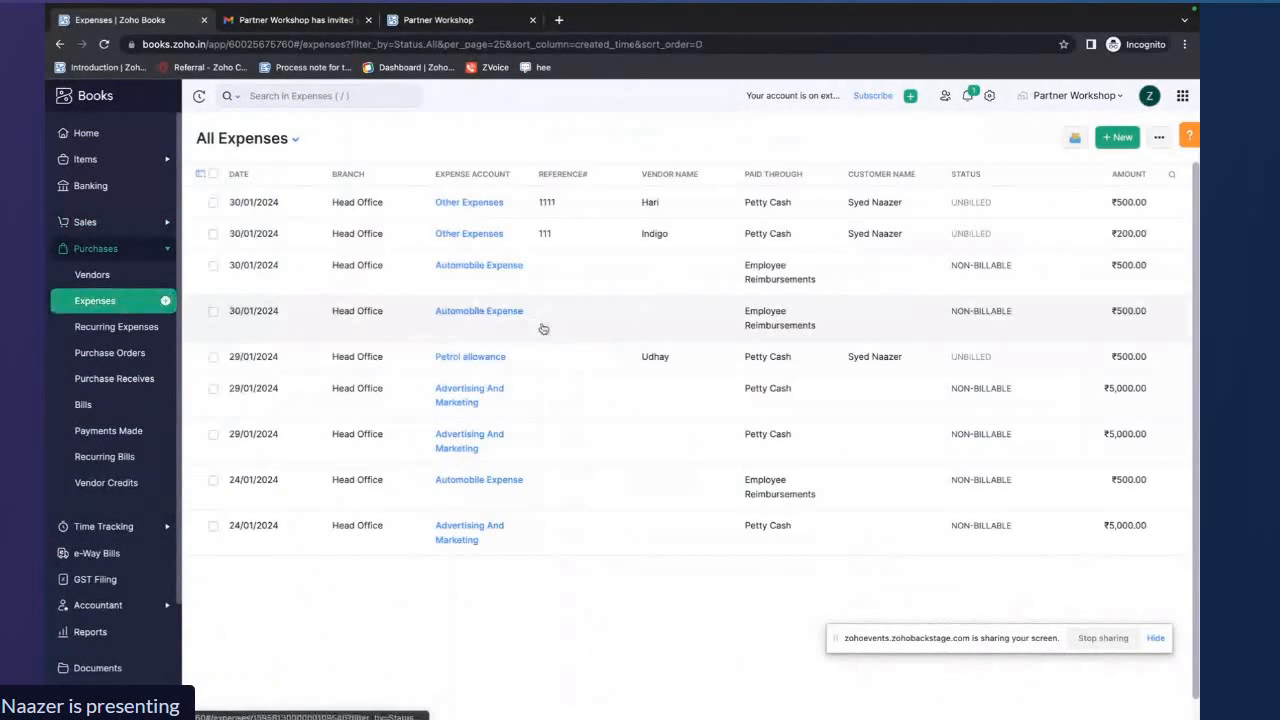
click(1106, 138)
scroll(670, 341, down, 2)
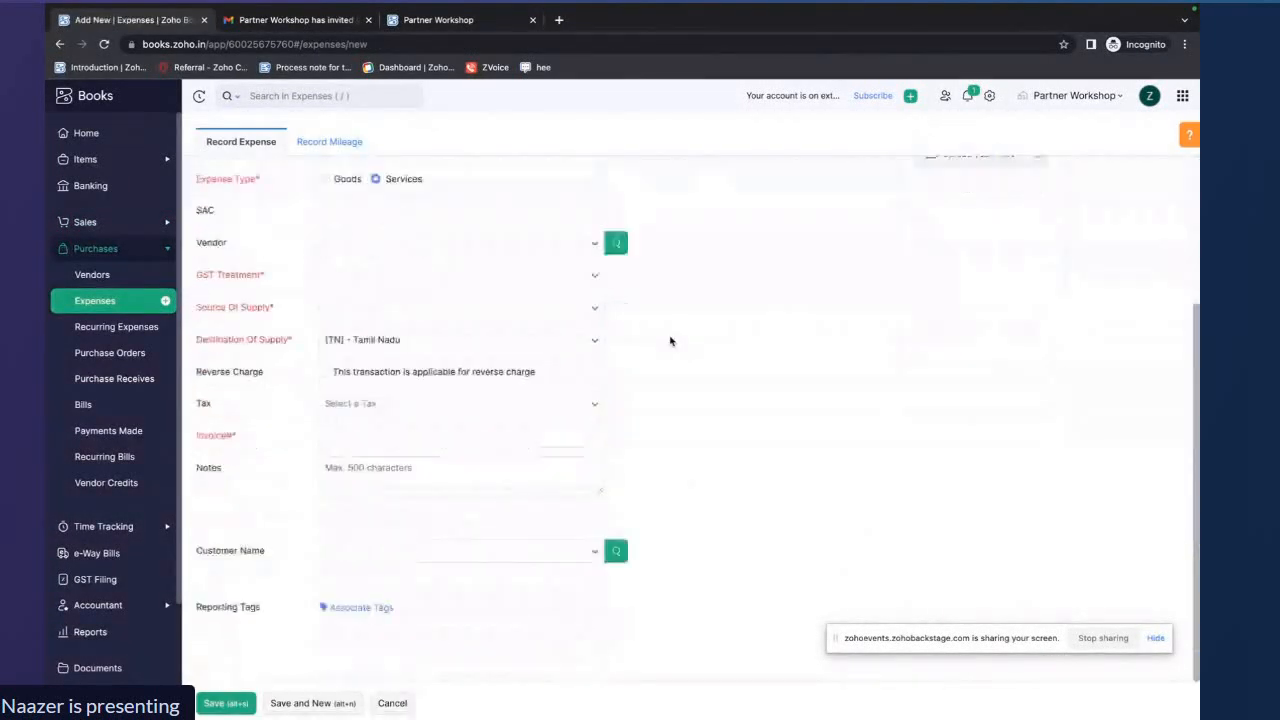
click(366, 608)
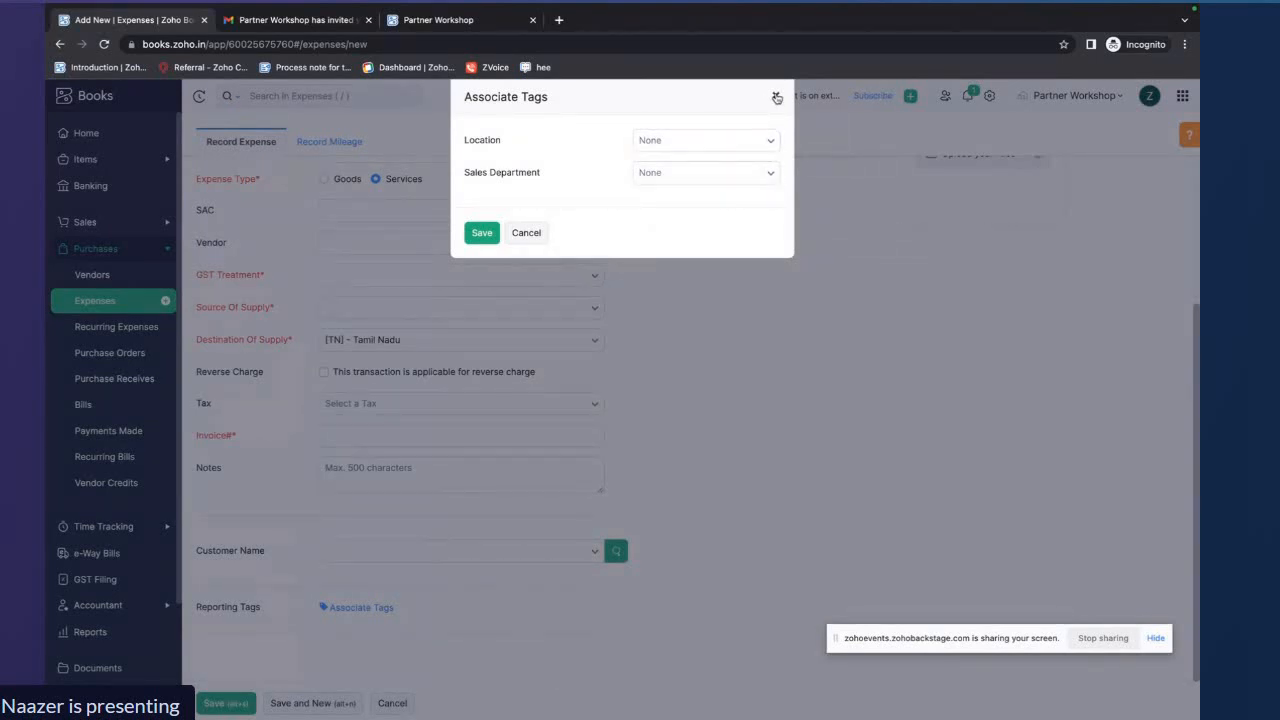
click(776, 97)
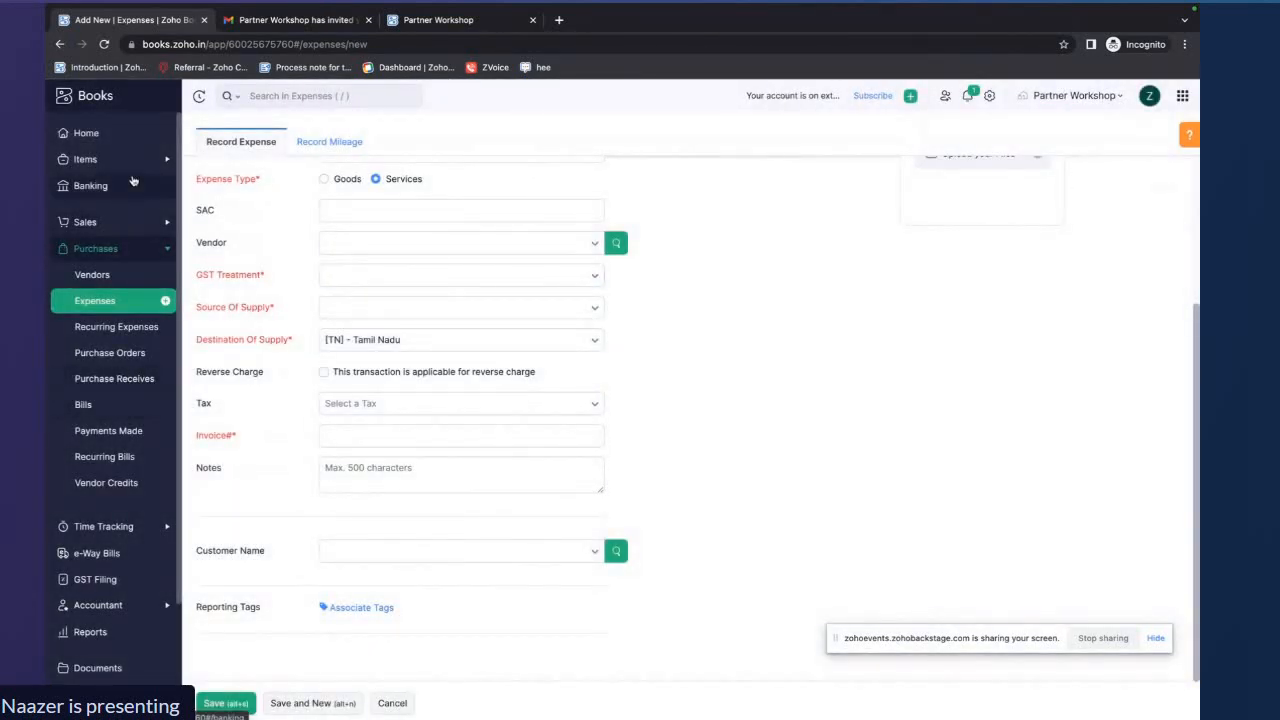
Open a new item form and examine its Location and Sales Department tag fields, then close it
click(112, 166)
click(105, 185)
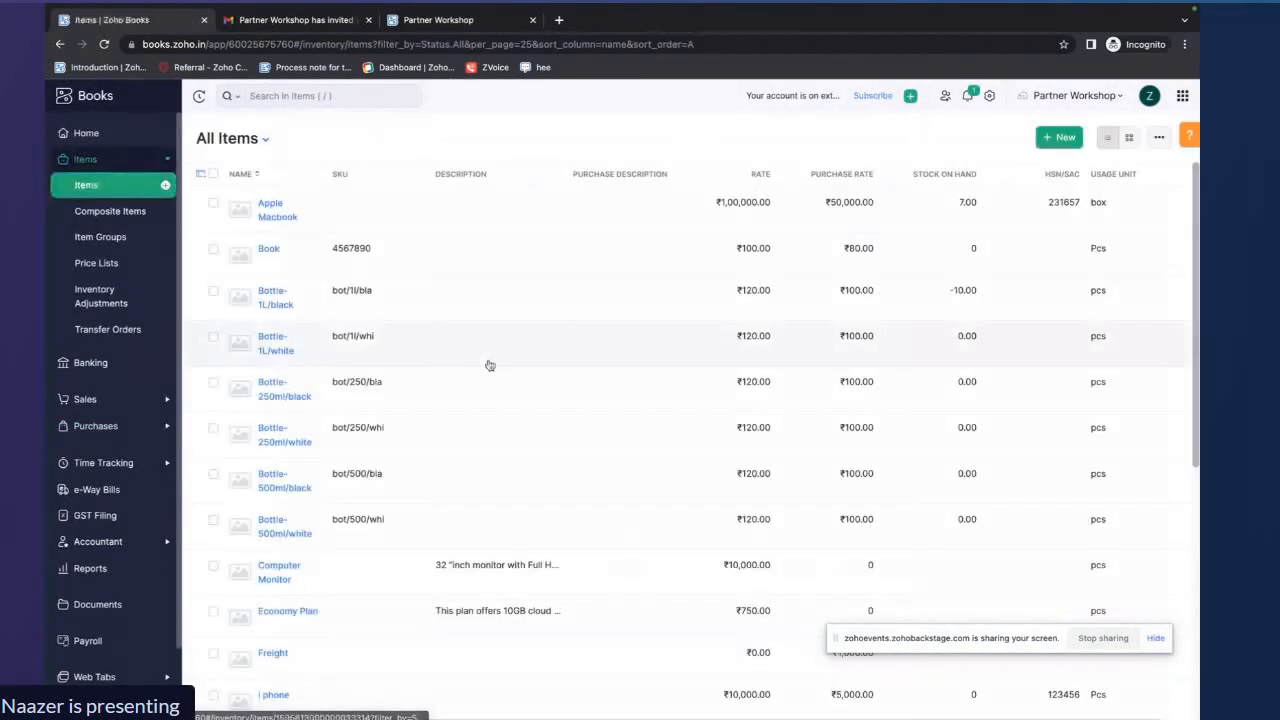
click(1046, 141)
scroll(562, 450, down, 10)
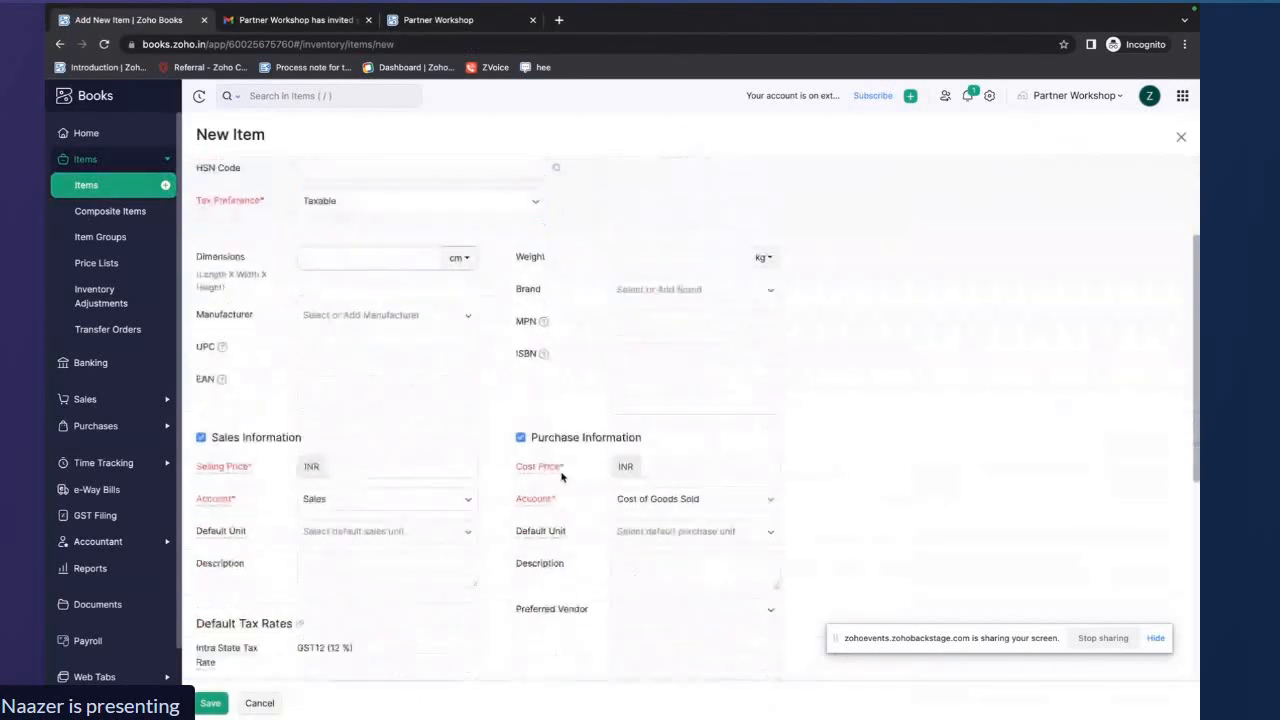
scroll(562, 477, down, 2)
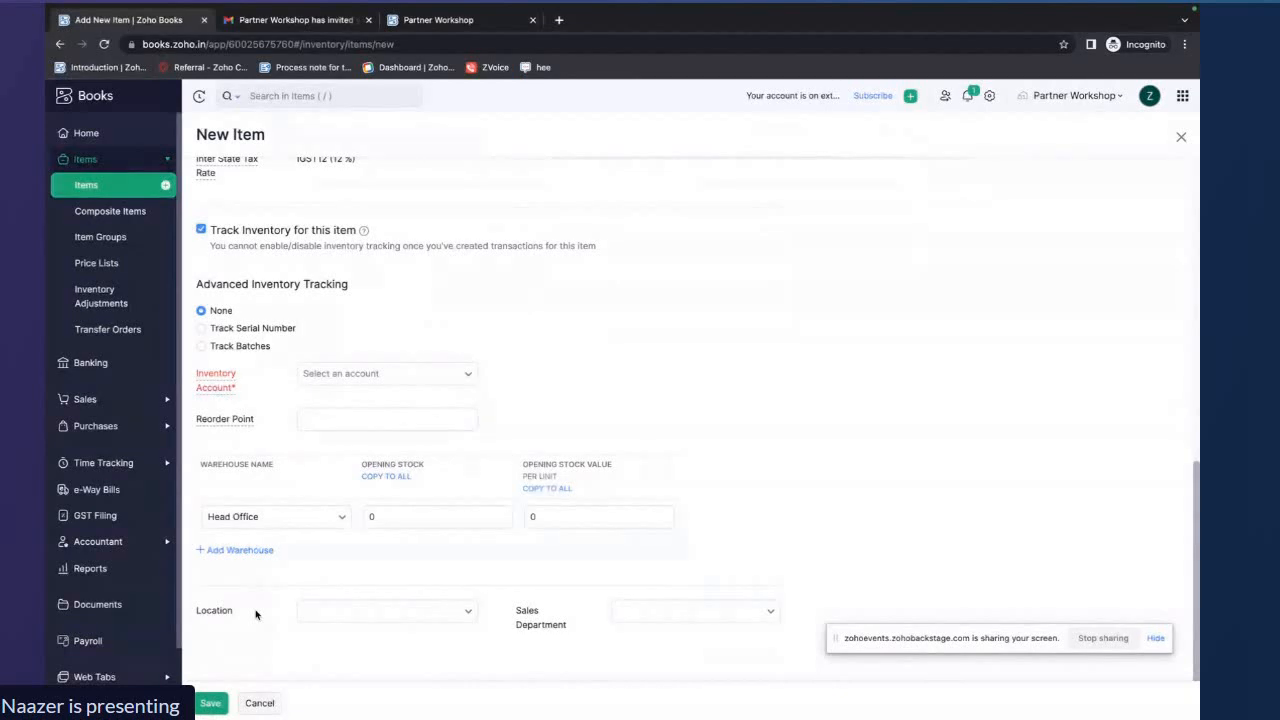
scroll(257, 610, down, 1)
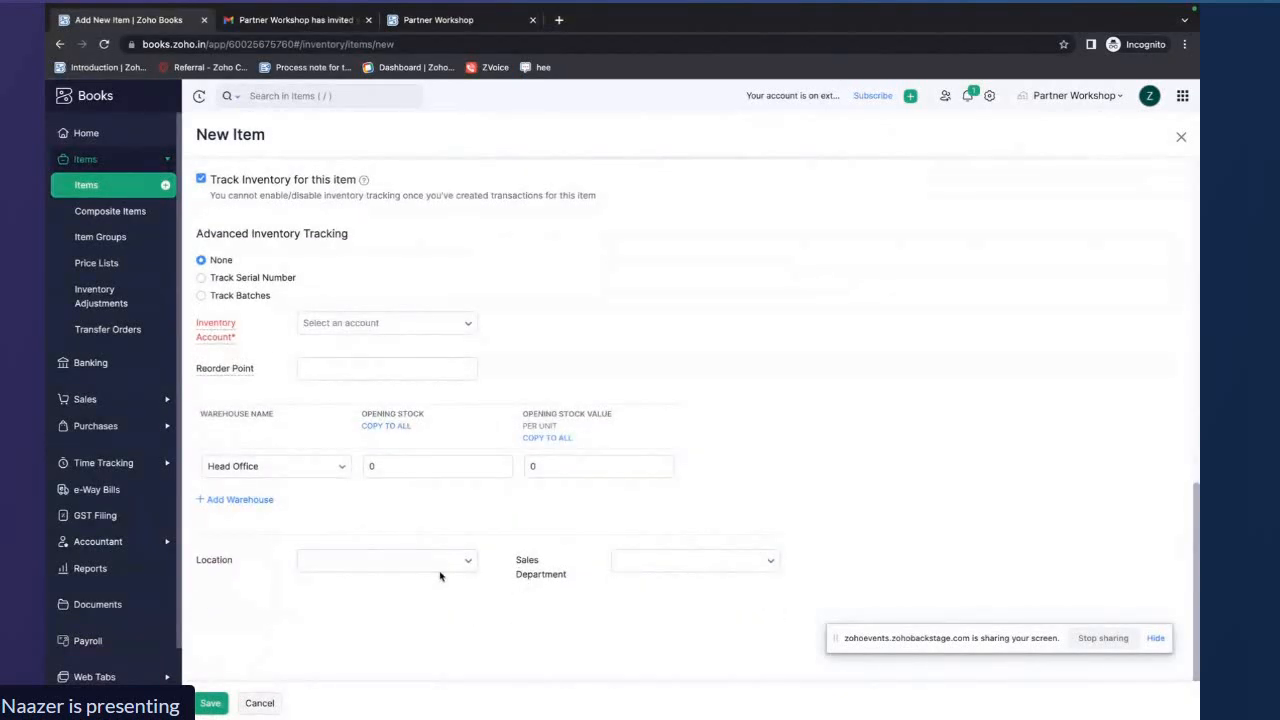
click(1181, 139)
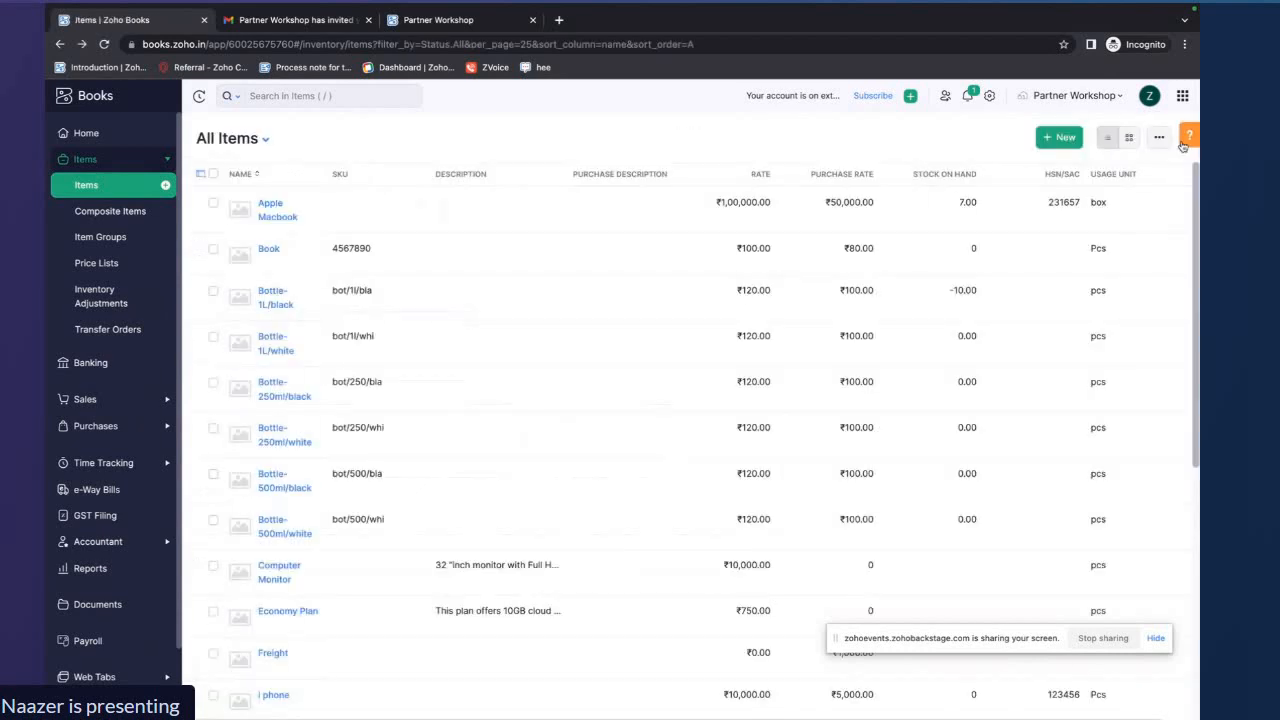
Open a new customer form, view the Sales Department options under Reporting Tags, and cancel
click(86, 401)
click(126, 251)
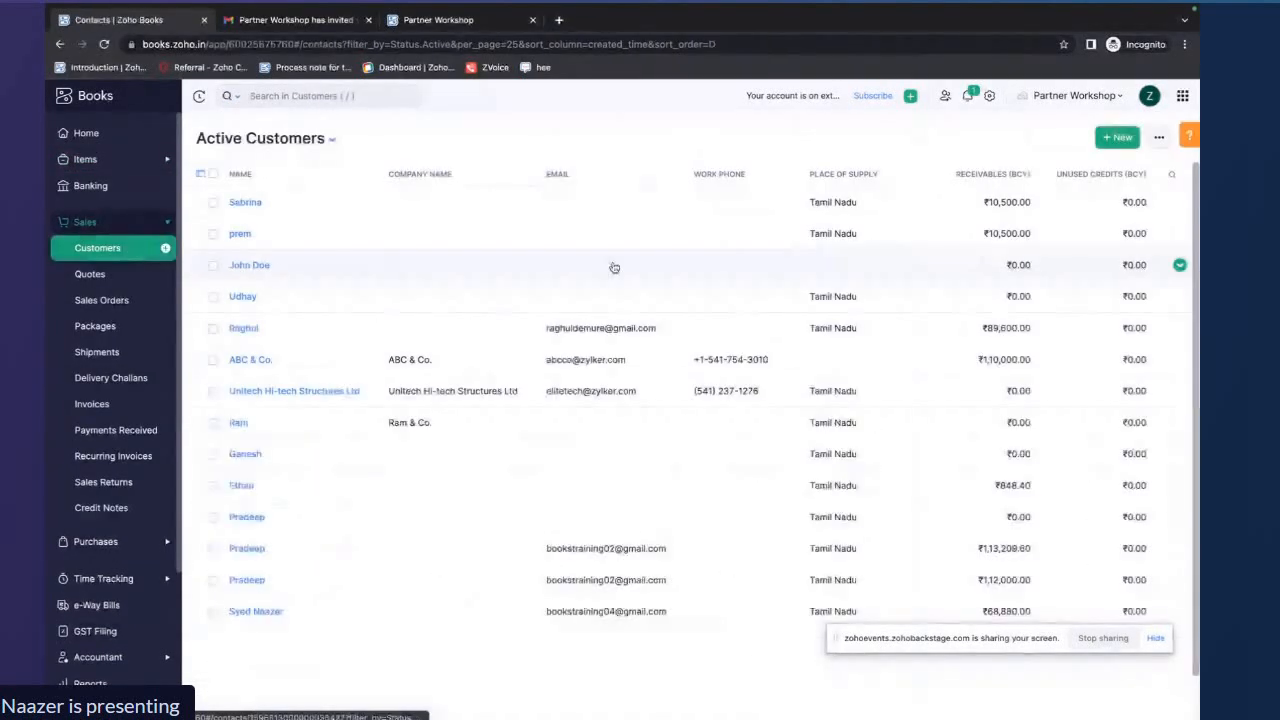
click(1117, 137)
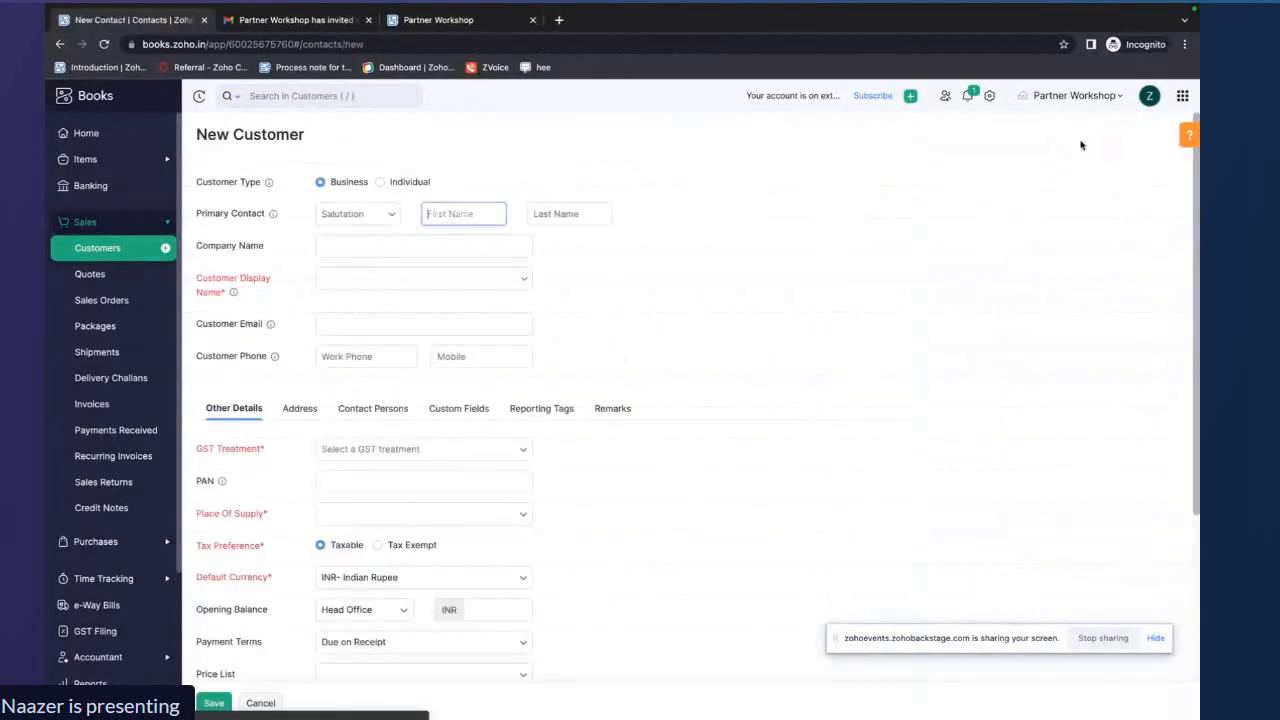
scroll(650, 330, down, 2)
click(544, 278)
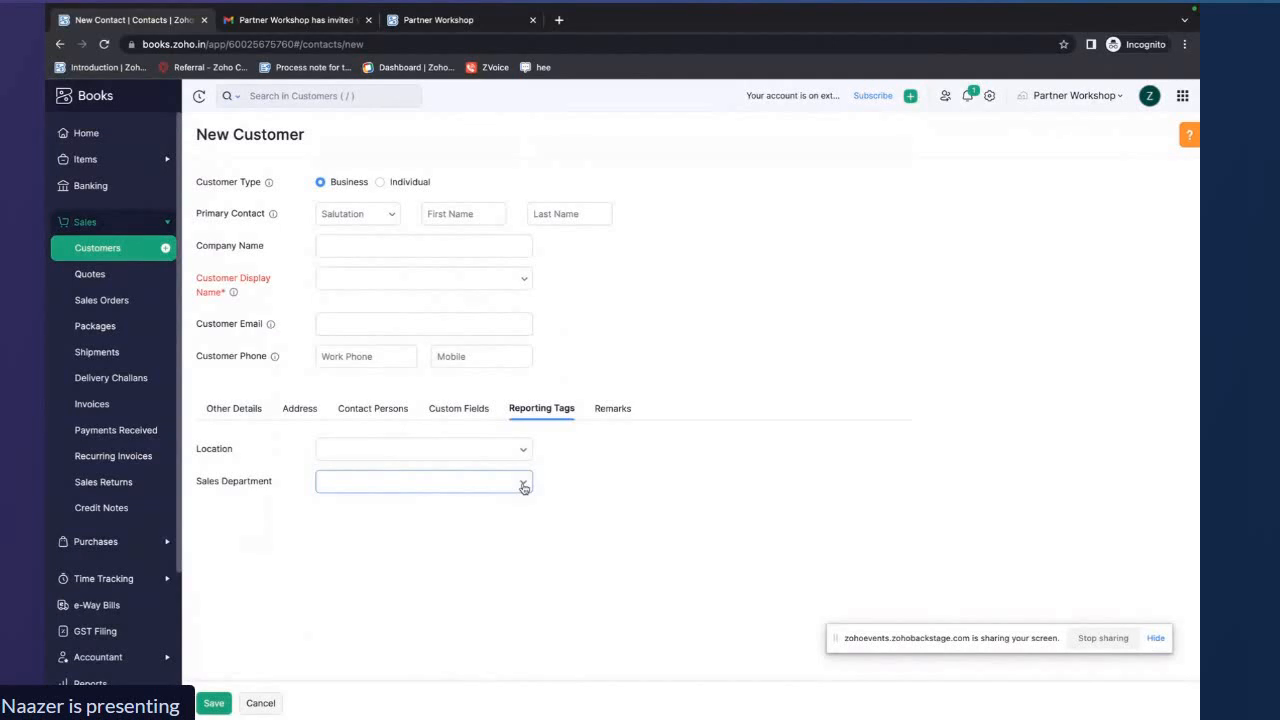
click(524, 487)
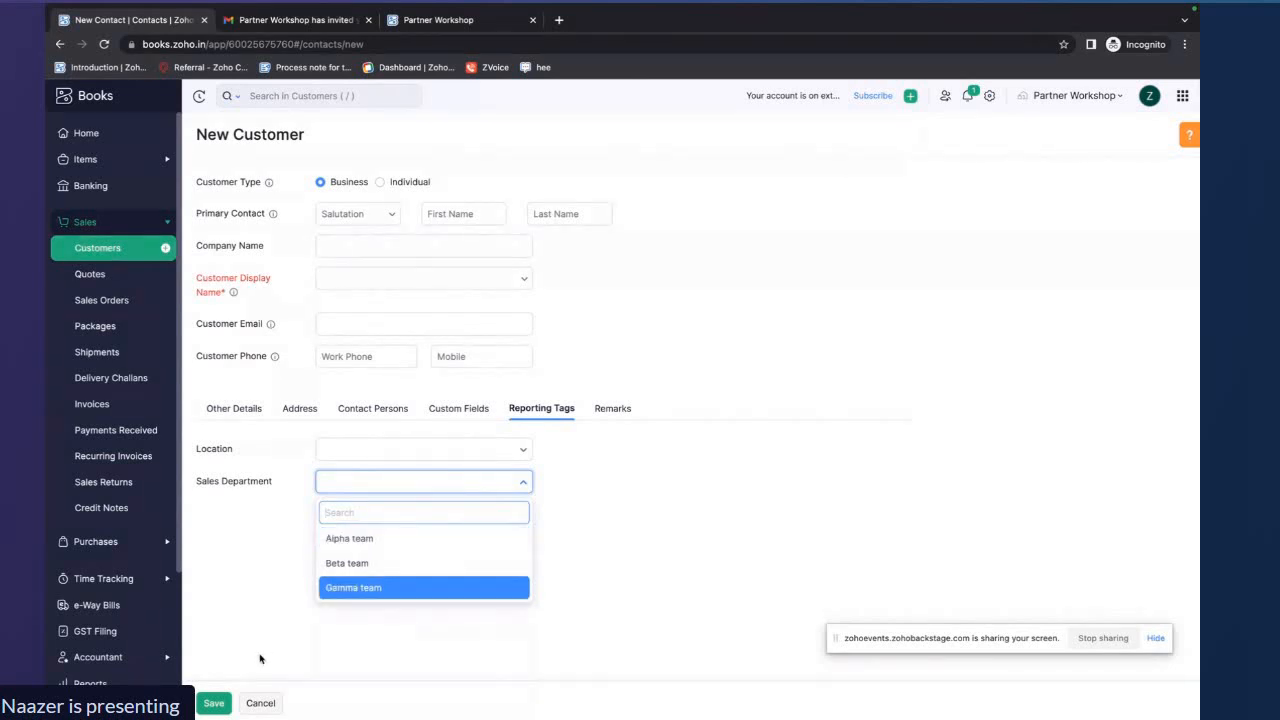
click(261, 703)
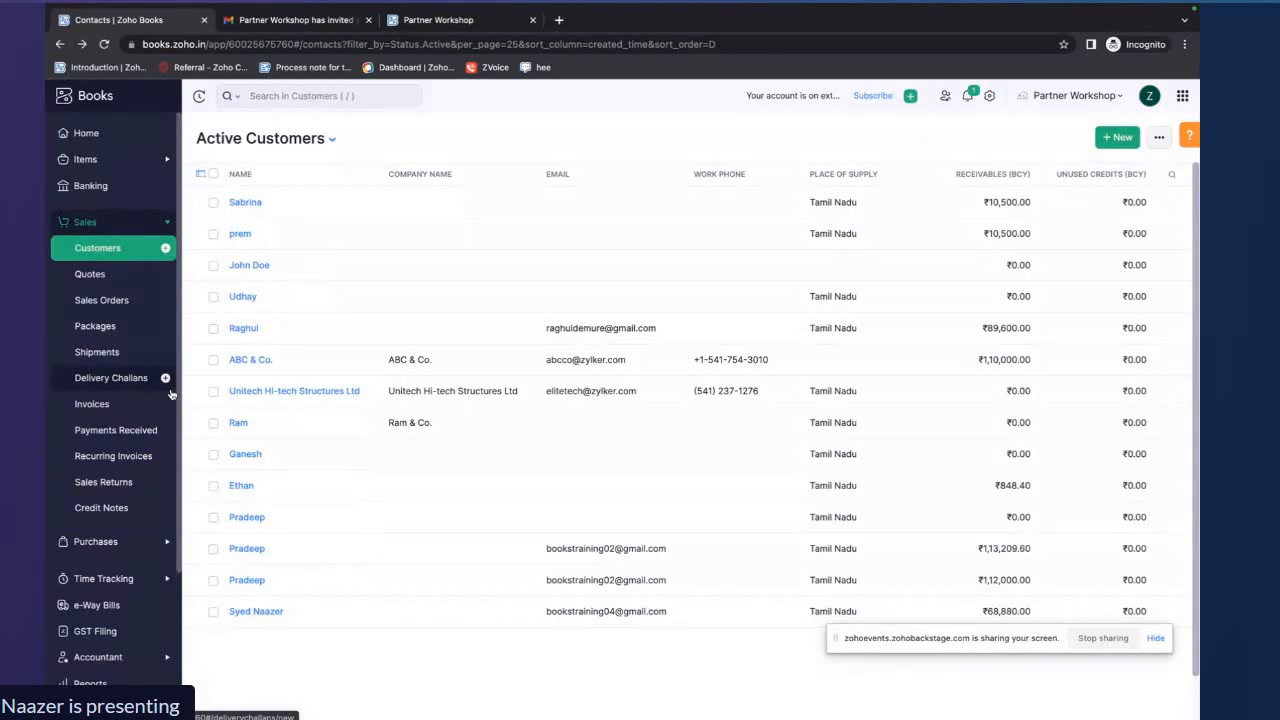
Open the Profit and Loss report and its Customize Report options
scroll(115, 420, down, 3)
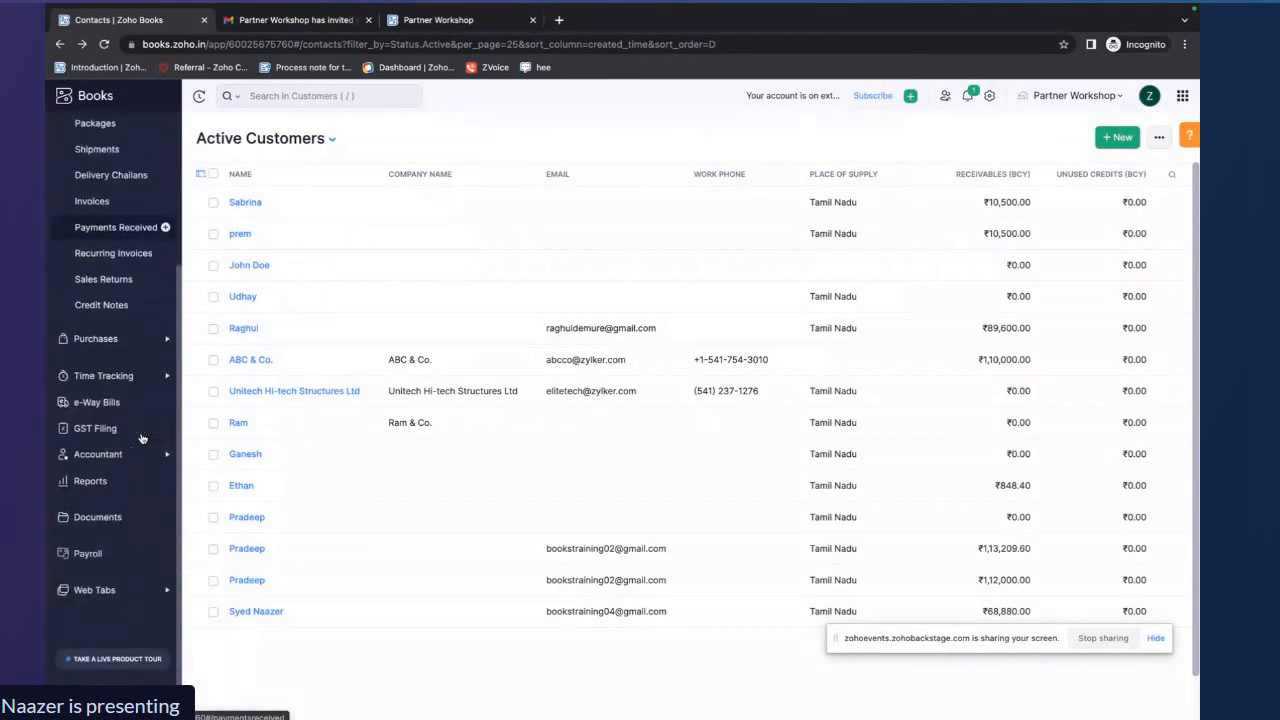
click(89, 481)
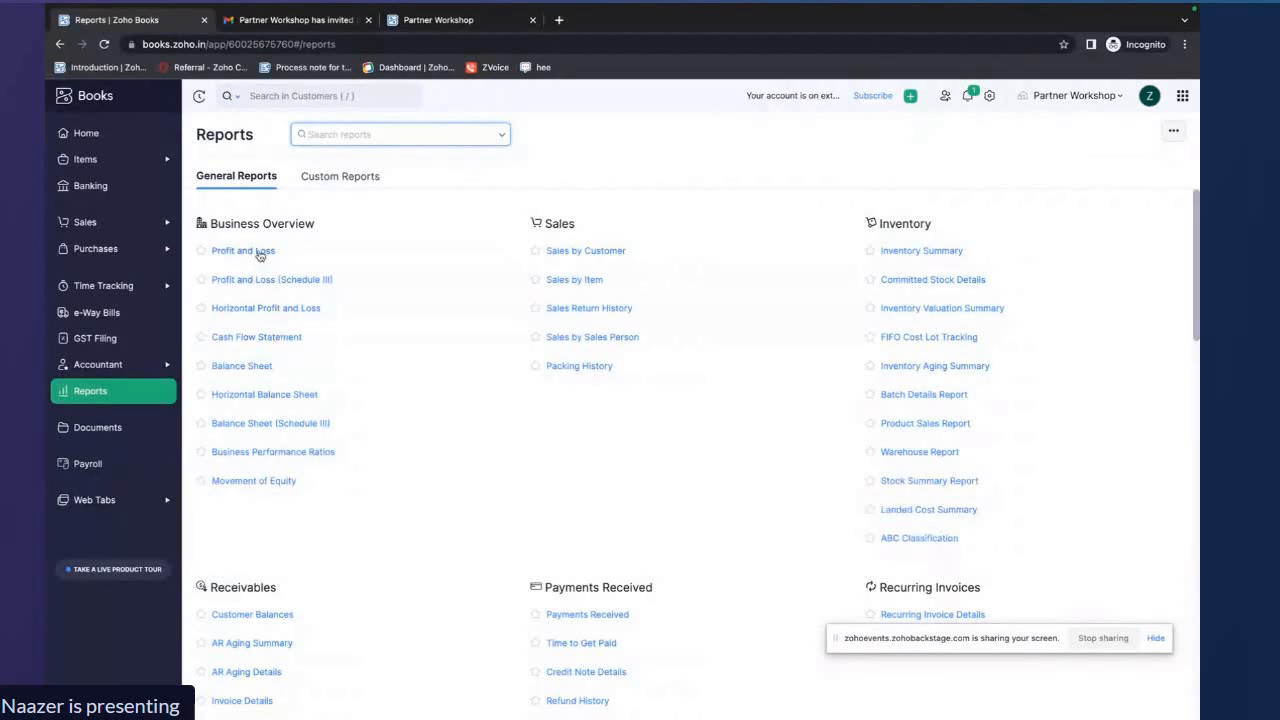
click(259, 255)
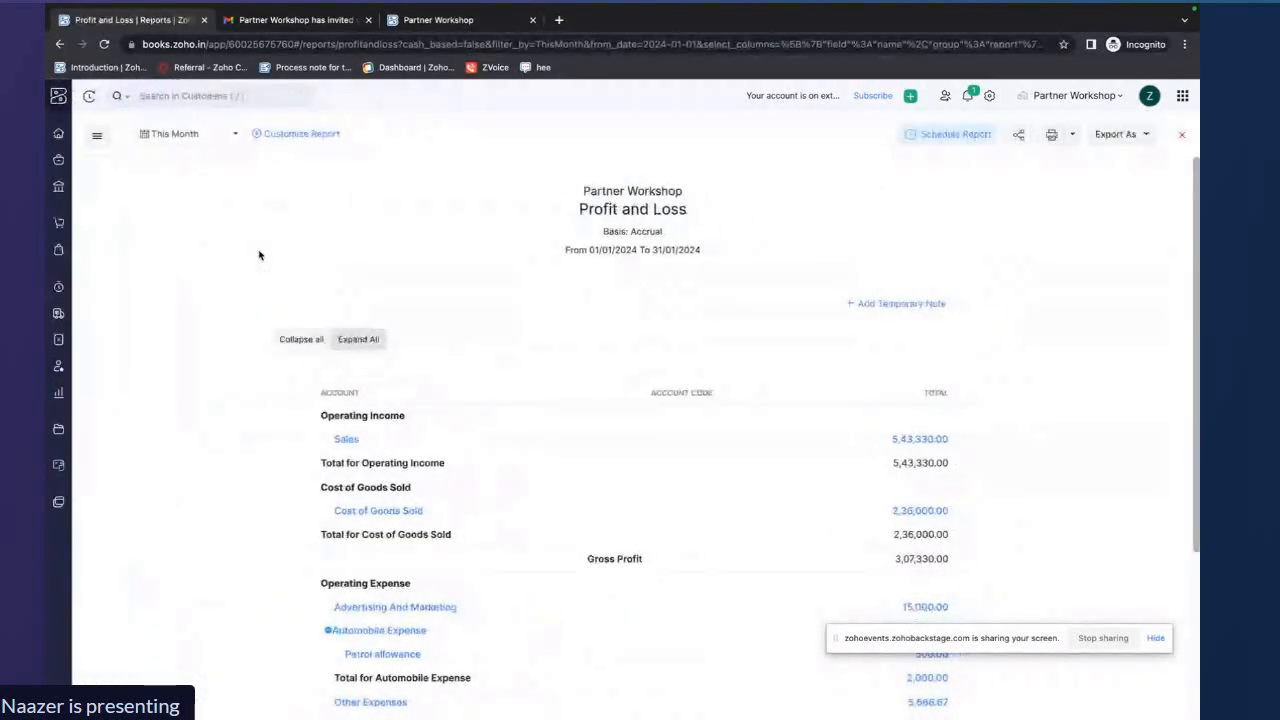
scroll(372, 340, down, 3)
scroll(372, 340, up, 1)
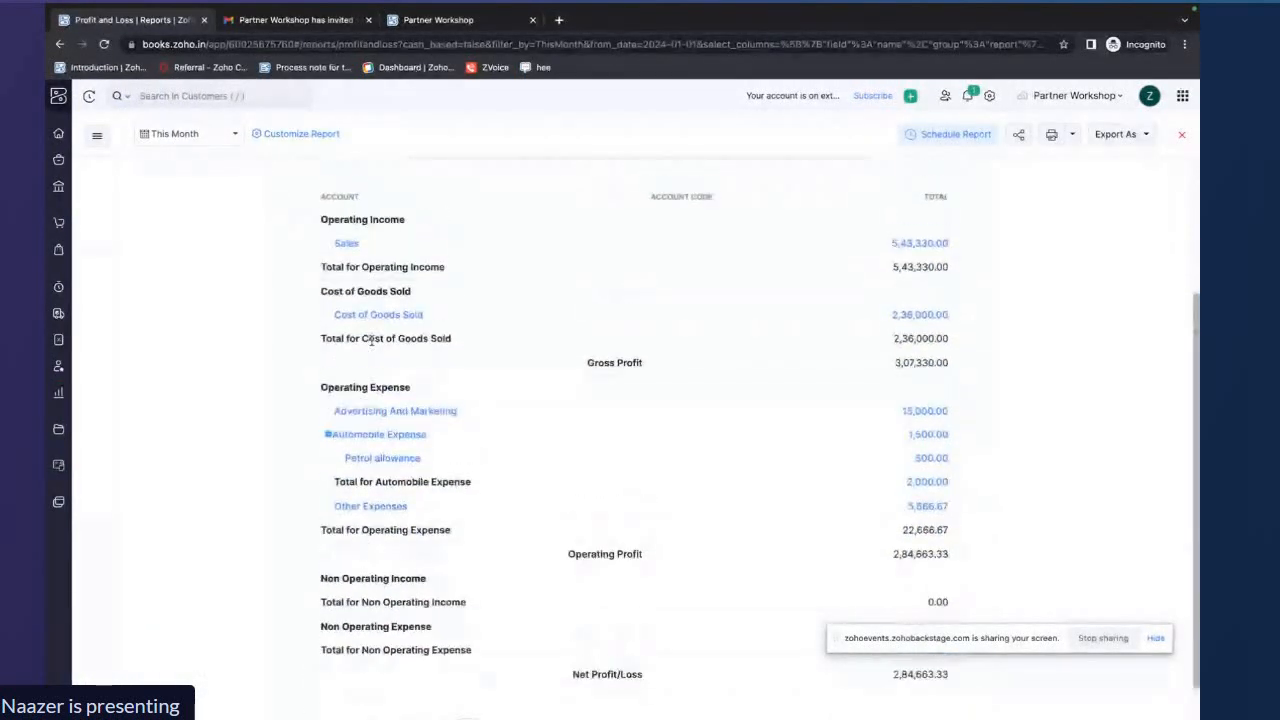
scroll(372, 340, up, 5)
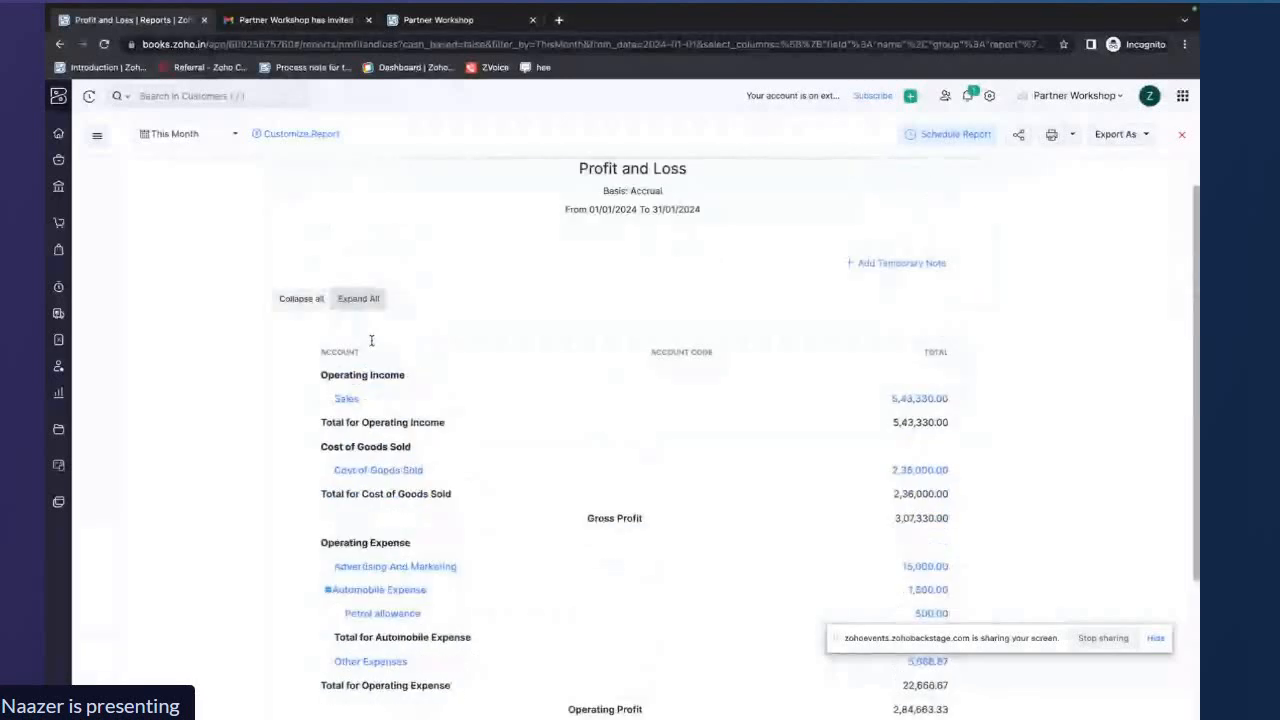
click(309, 134)
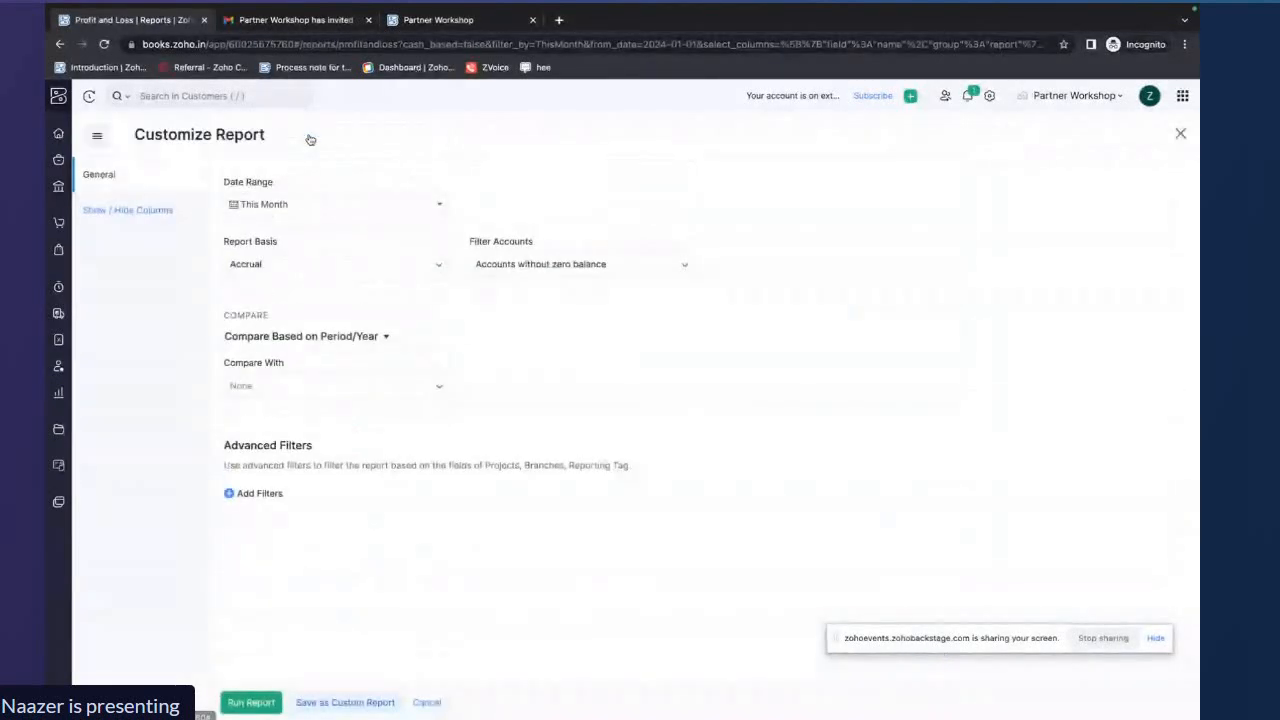
Add an advanced filter where Sales Department is in Alpha team and run the Profit and Loss report
click(246, 495)
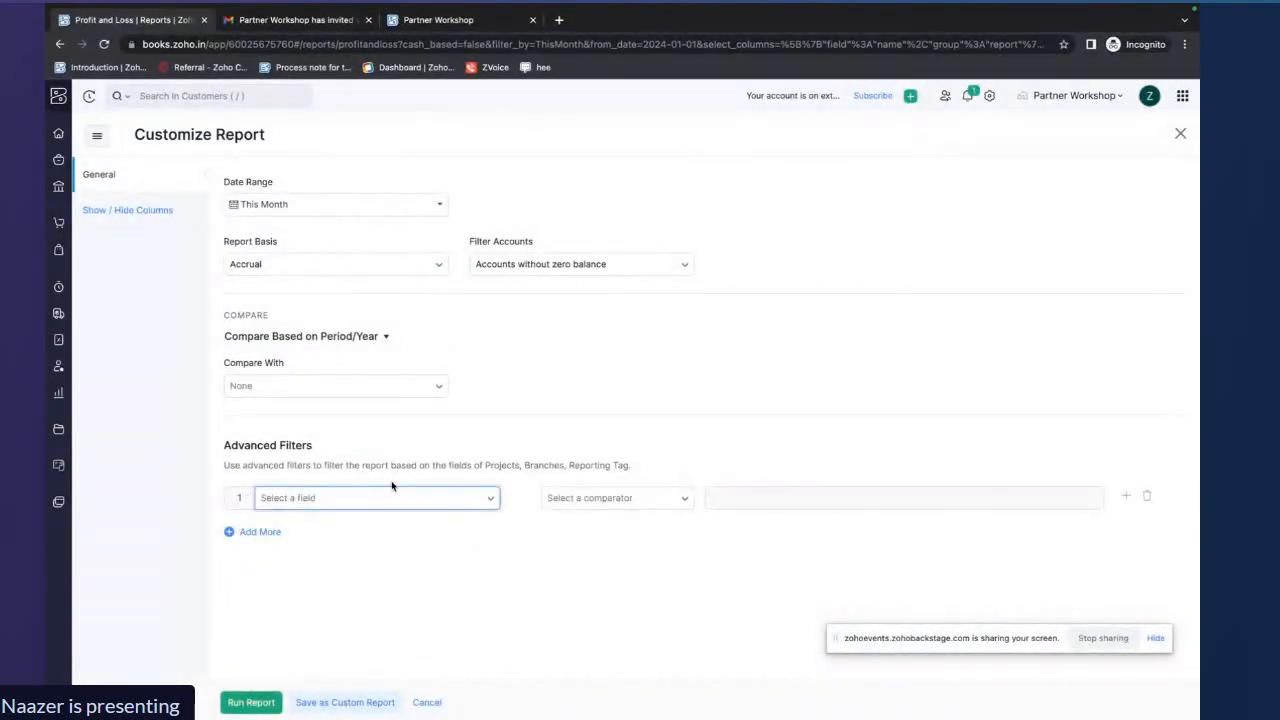
click(490, 498)
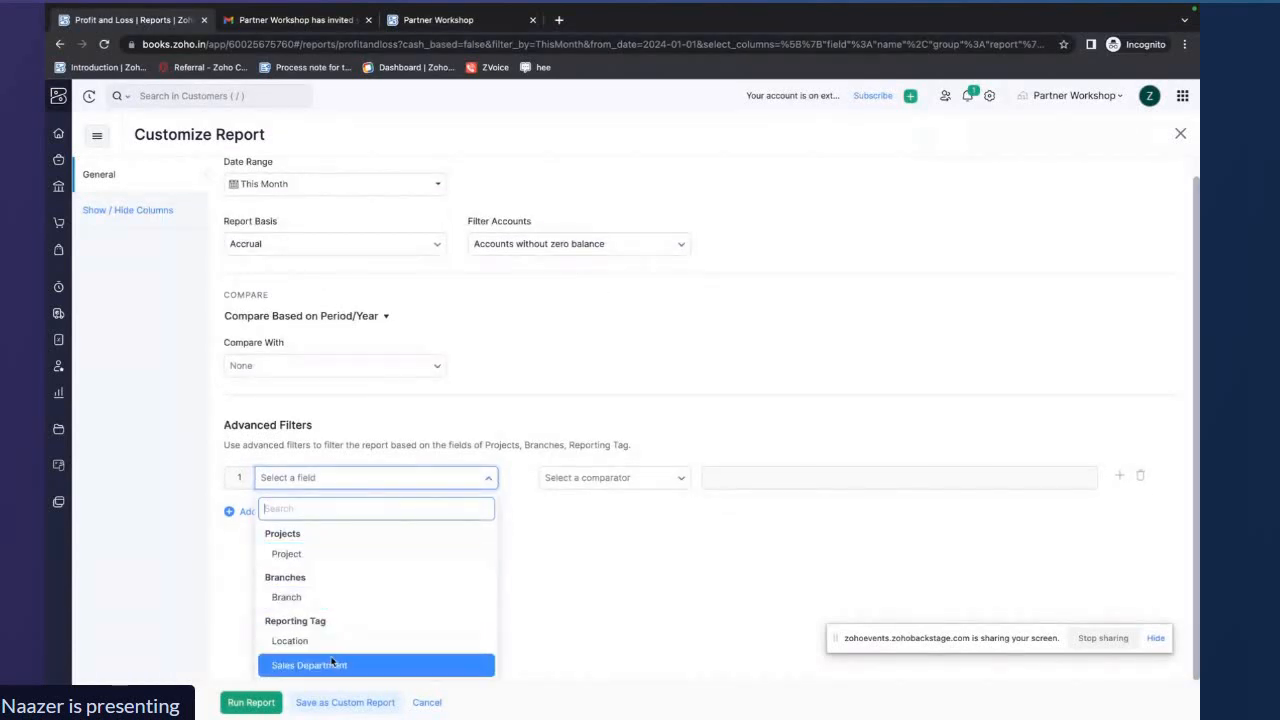
click(331, 666)
click(615, 498)
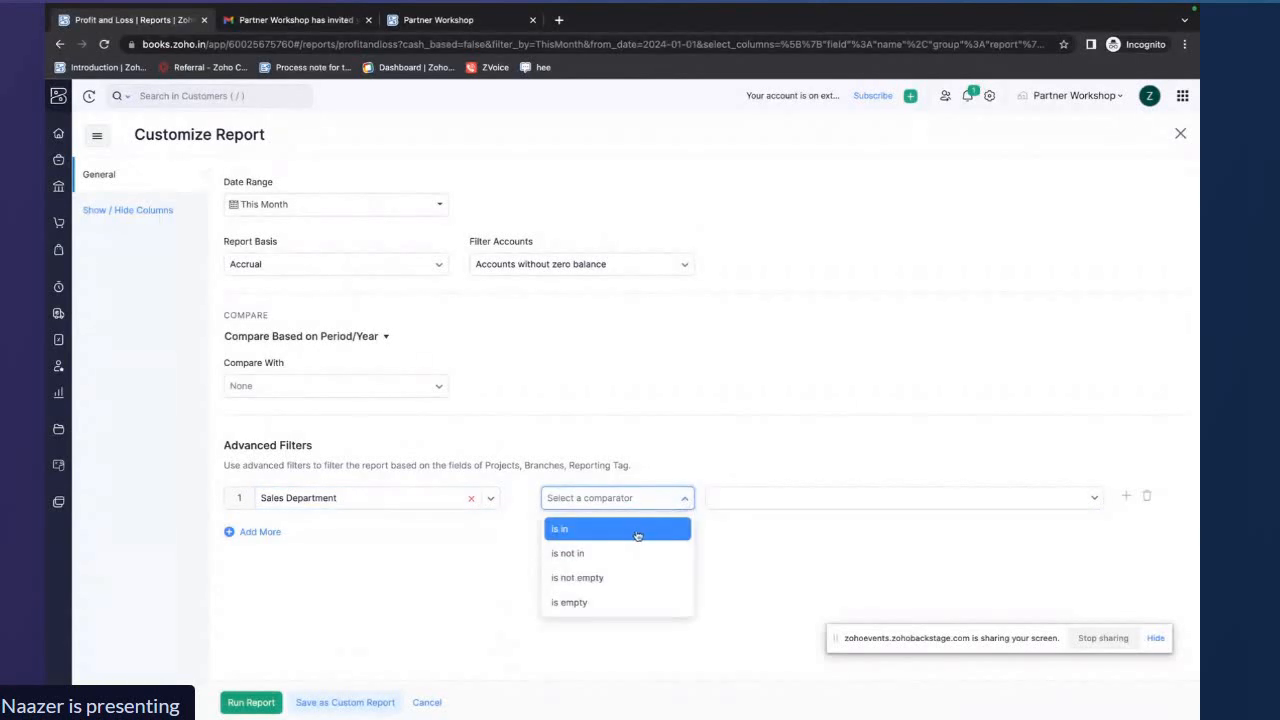
click(636, 528)
click(756, 505)
click(756, 551)
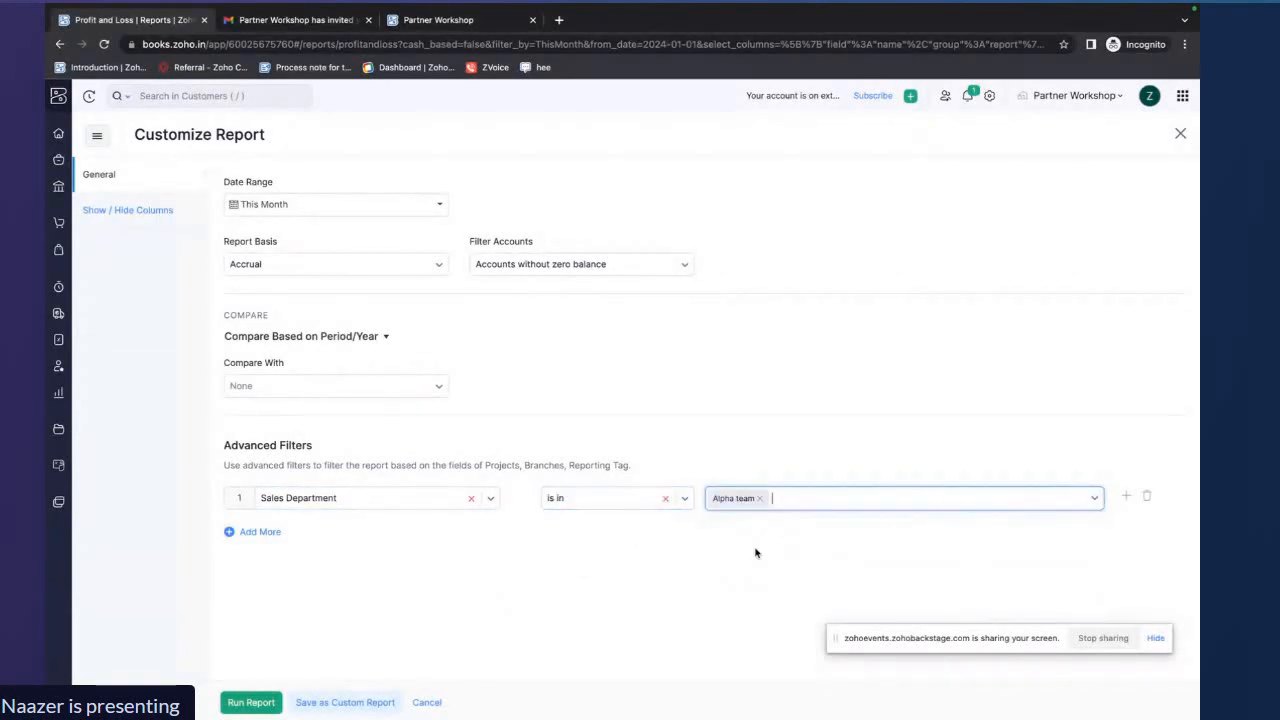
click(251, 702)
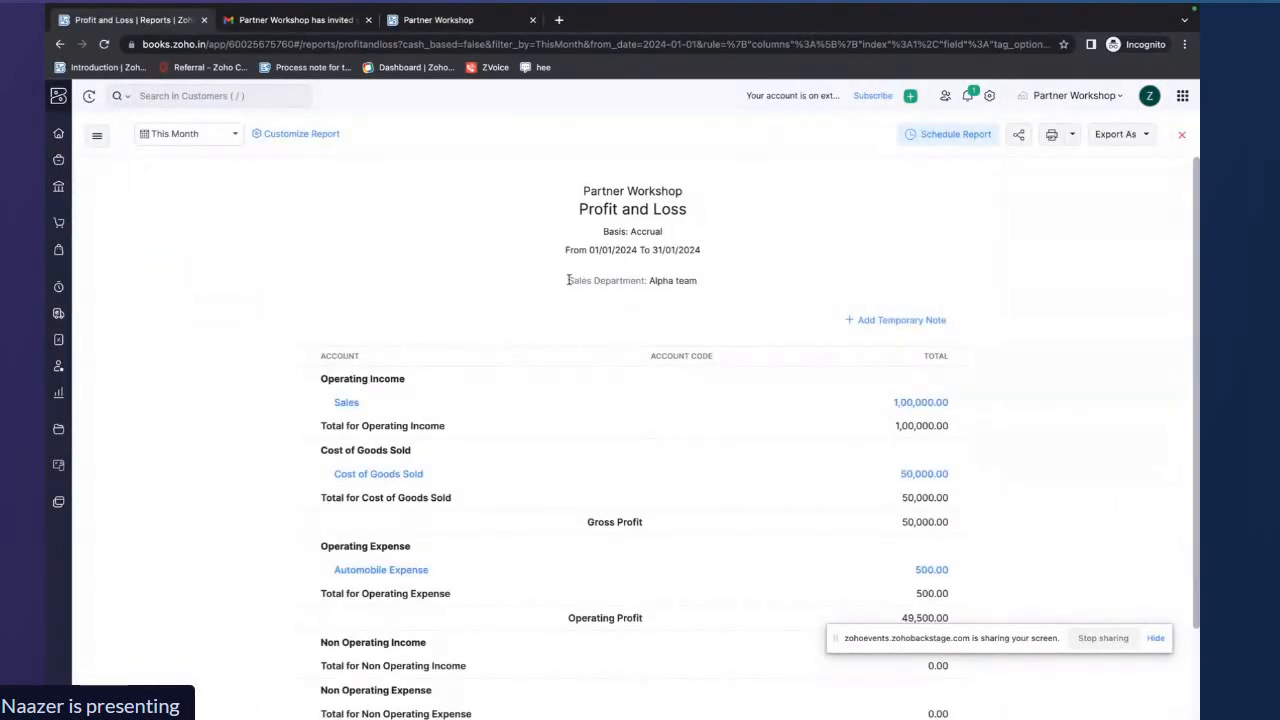
Review the filtered Profit and Loss report's tag filter line and account totals
drag(567, 280, 697, 280)
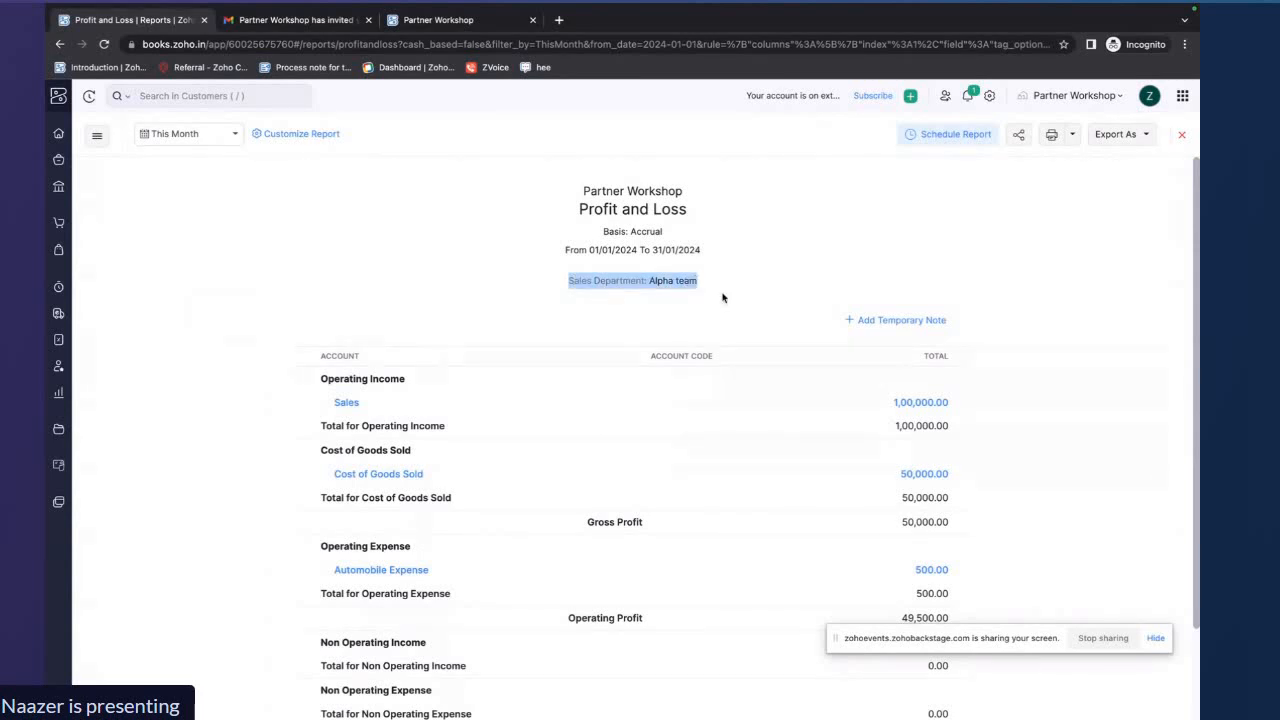
scroll(722, 295, down, 3)
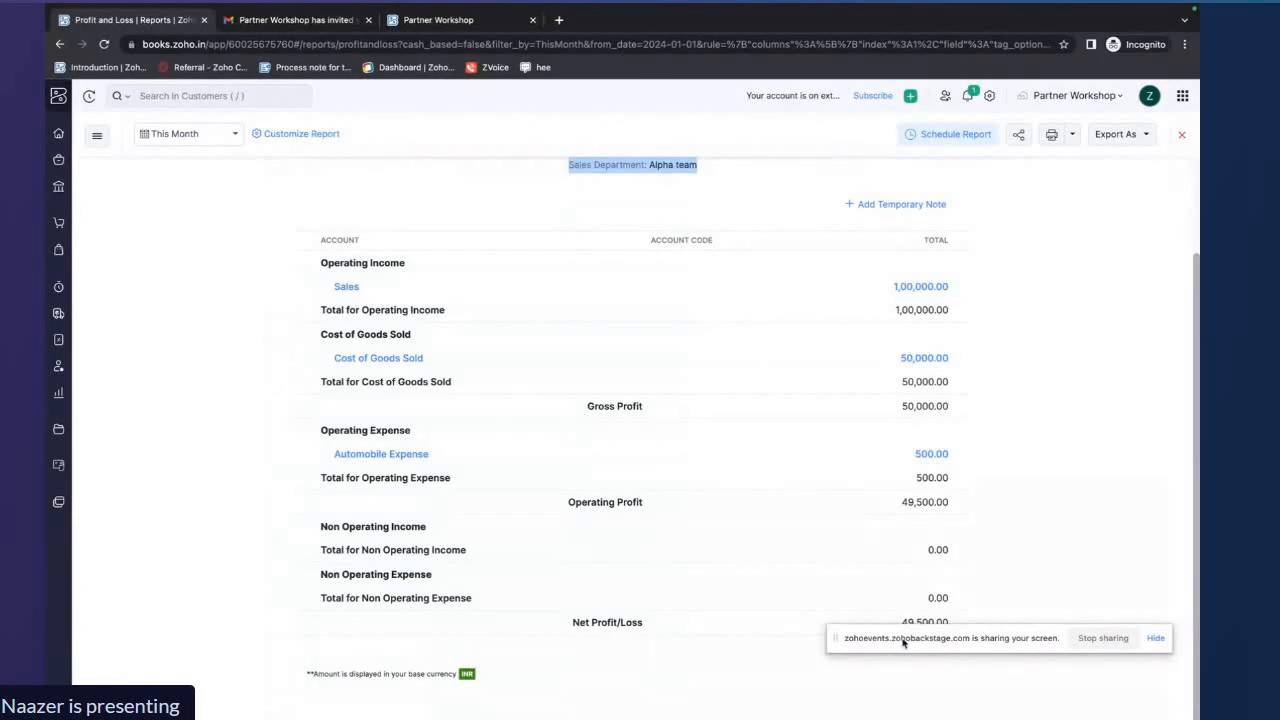
drag(903, 642, 905, 689)
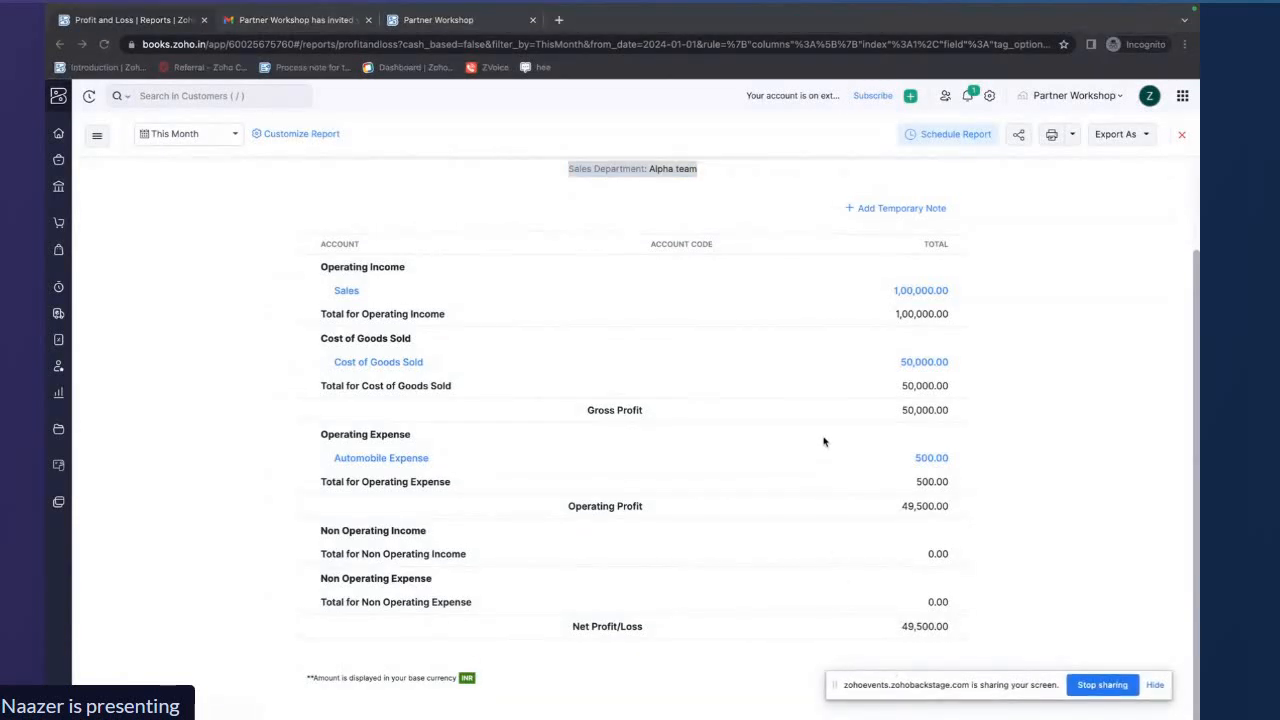
scroll(825, 441, up, 1)
scroll(824, 441, down, 1)
scroll(824, 441, up, 3)
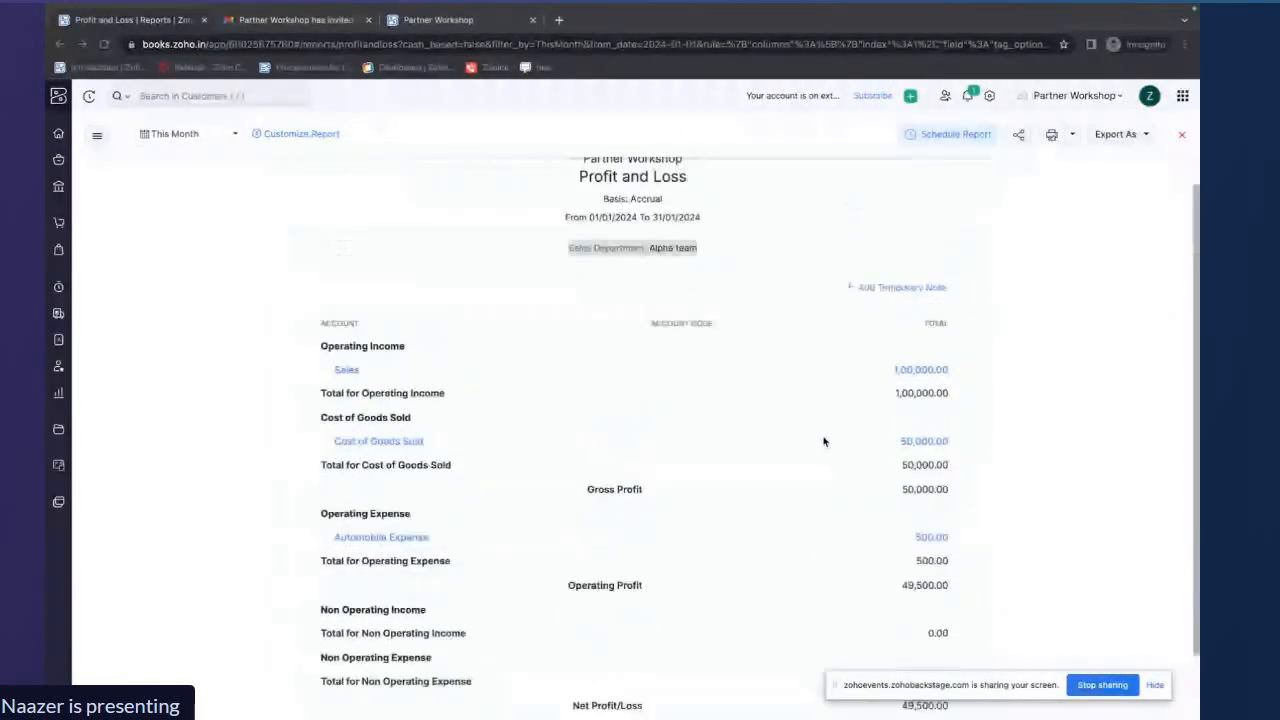
Reopen Customize Report, view the Compare With options without choosing one, and rerun the report
click(313, 133)
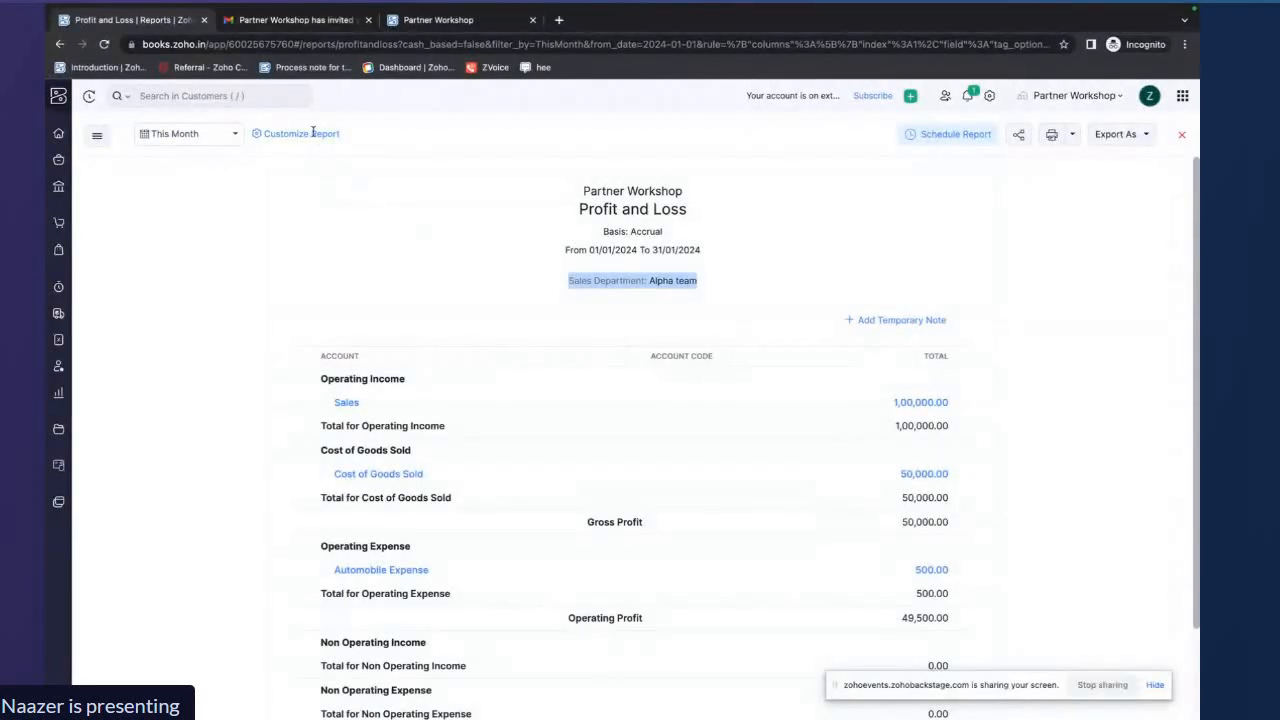
click(280, 138)
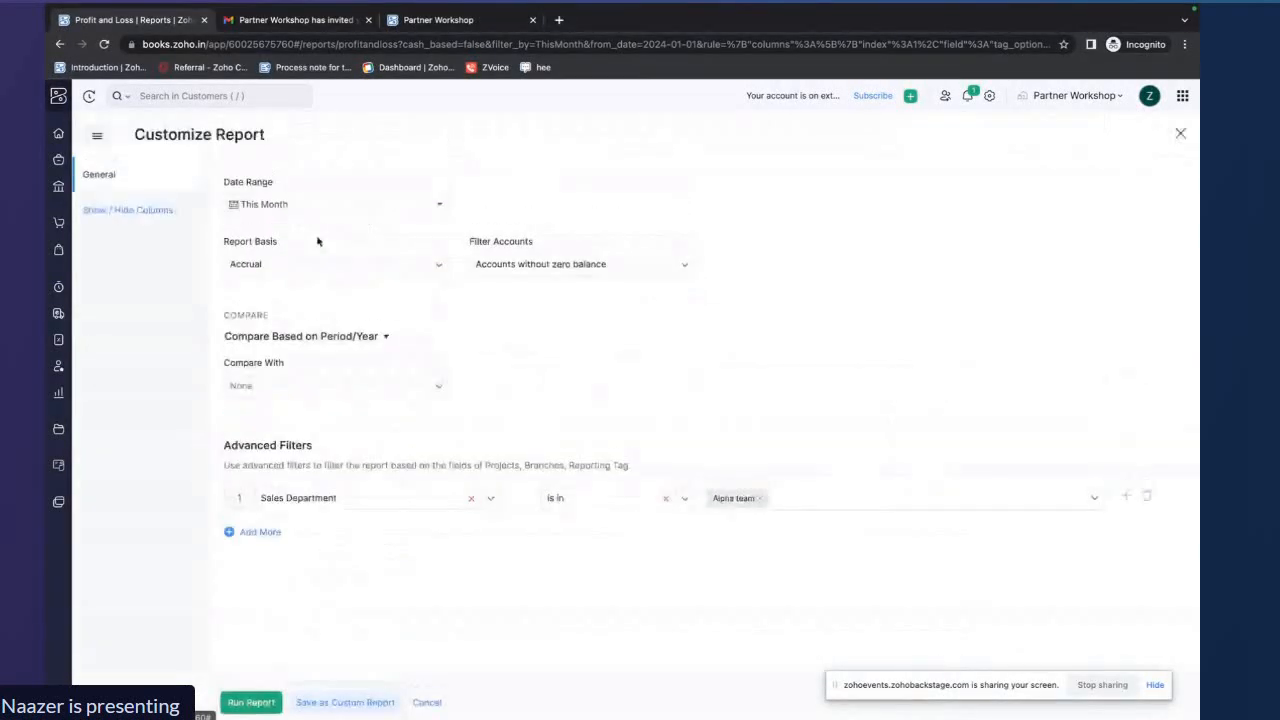
click(396, 395)
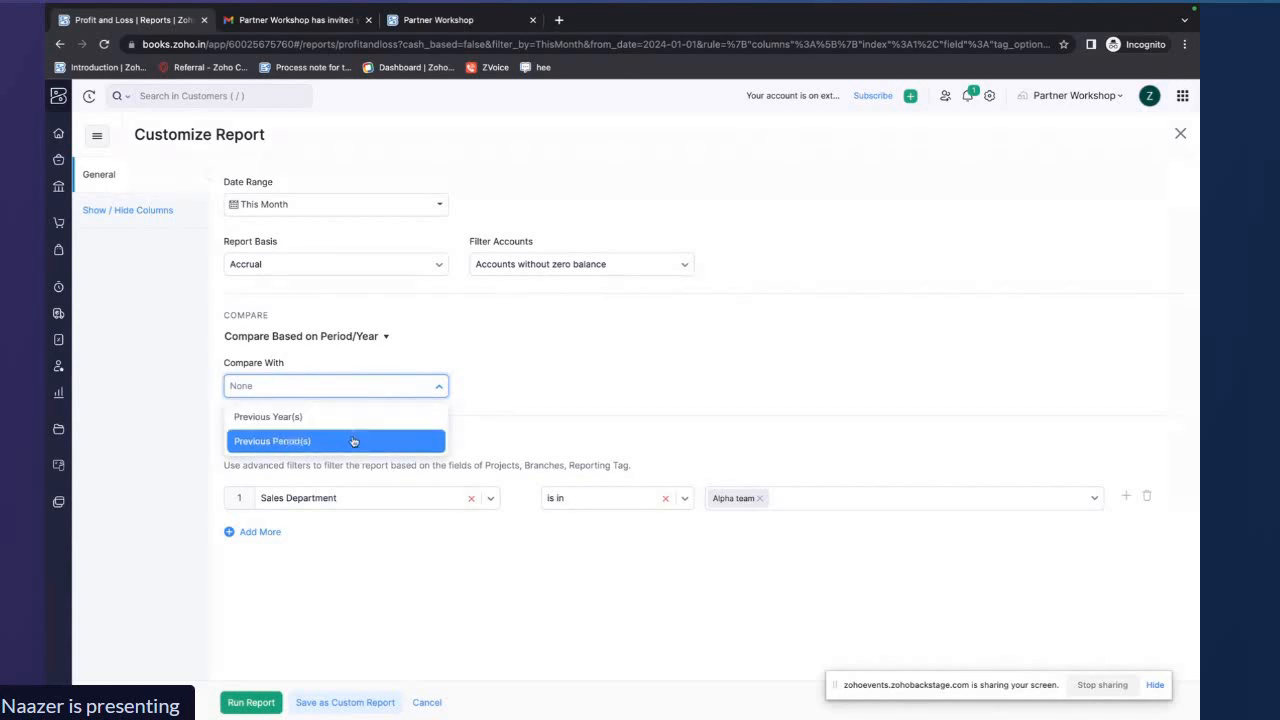
click(417, 391)
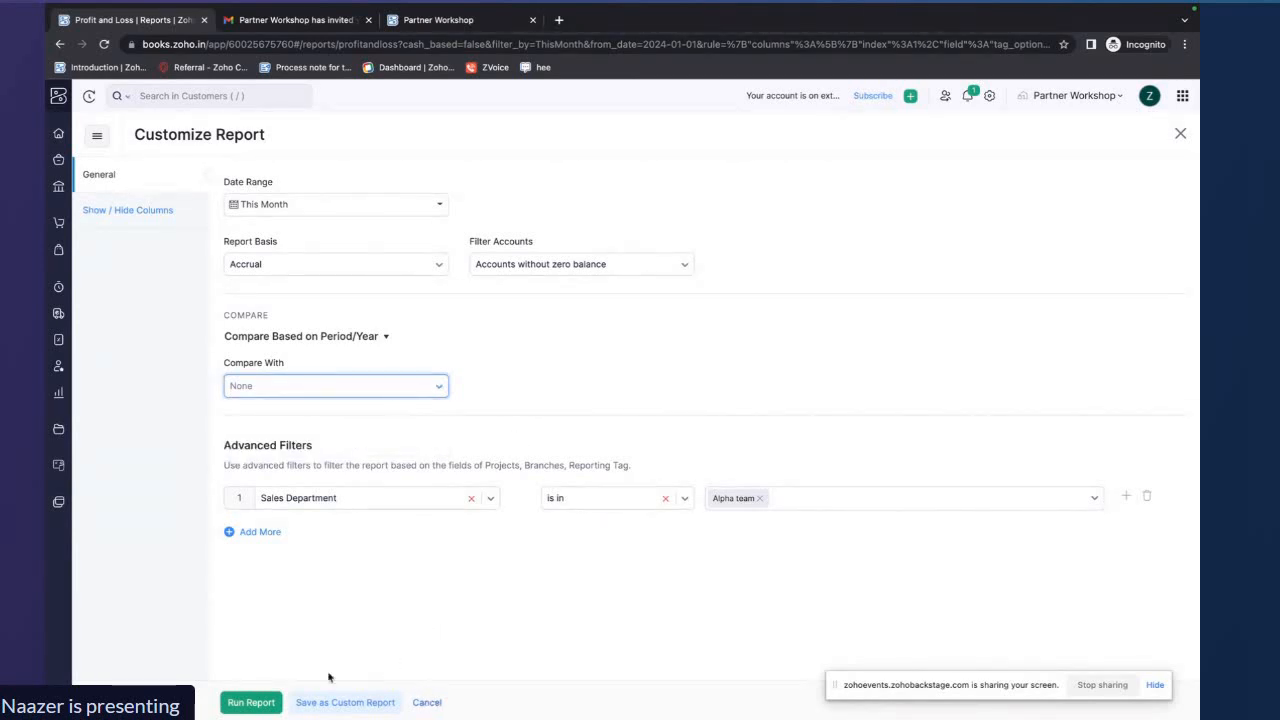
click(250, 703)
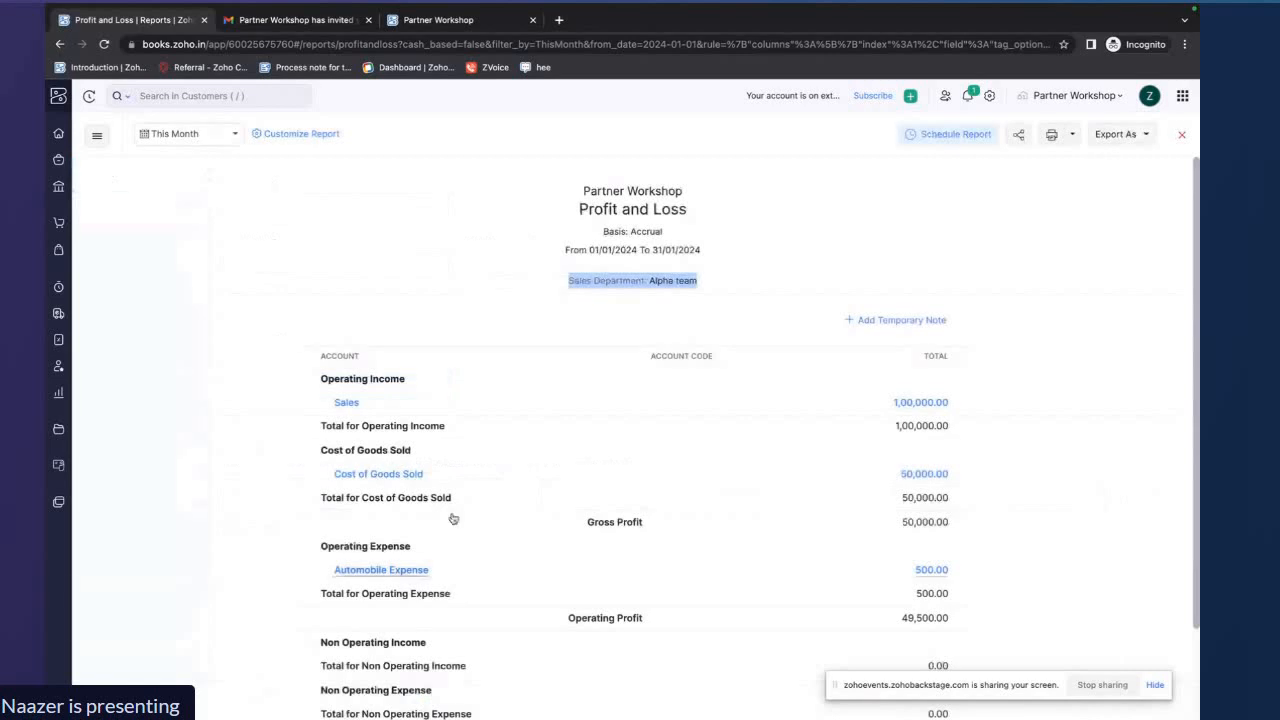
Close the Profit and Loss report and return to the Advanced Operations slide of the presentation
click(1181, 134)
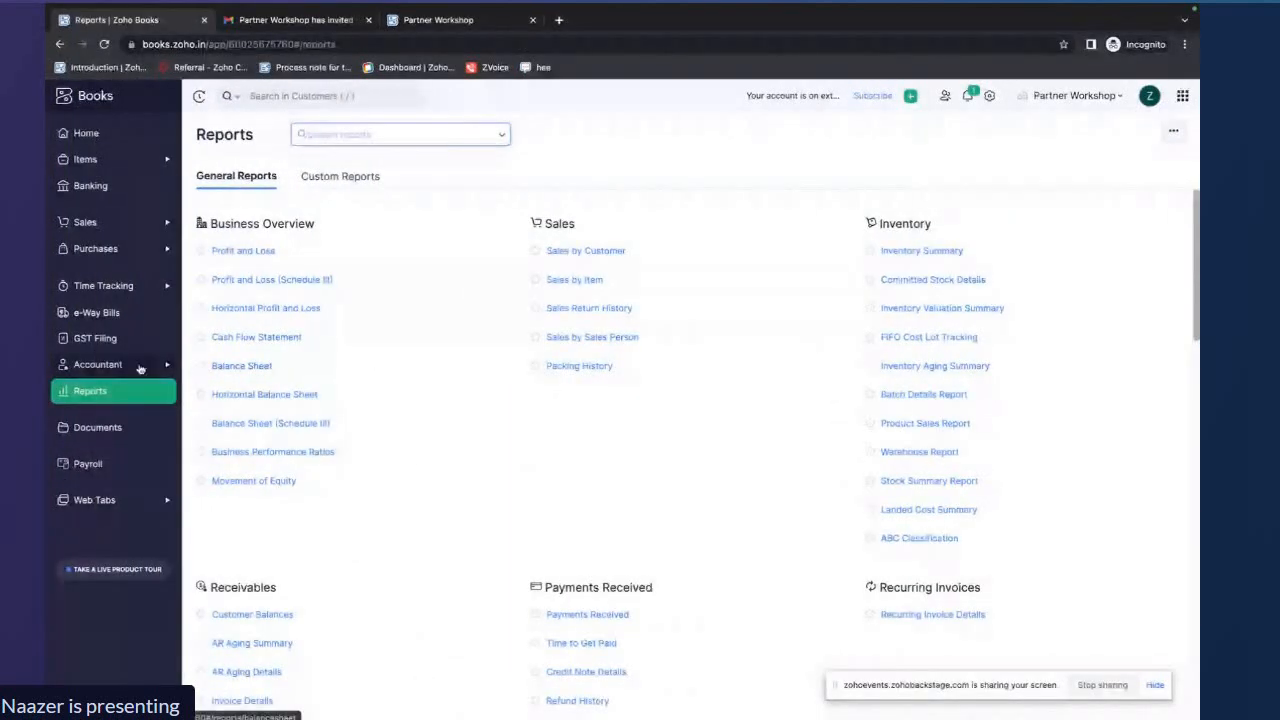
key(ctrl+Right)
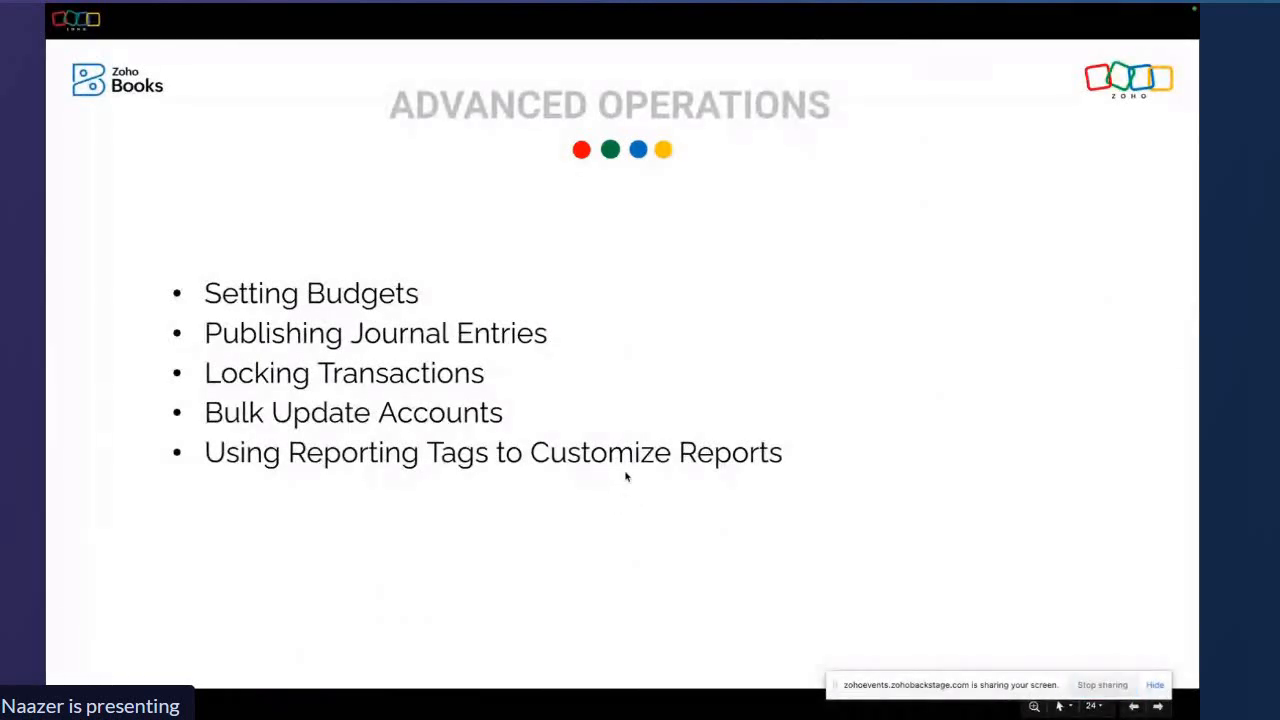
key(Right)
key(Left)
key(Escape)
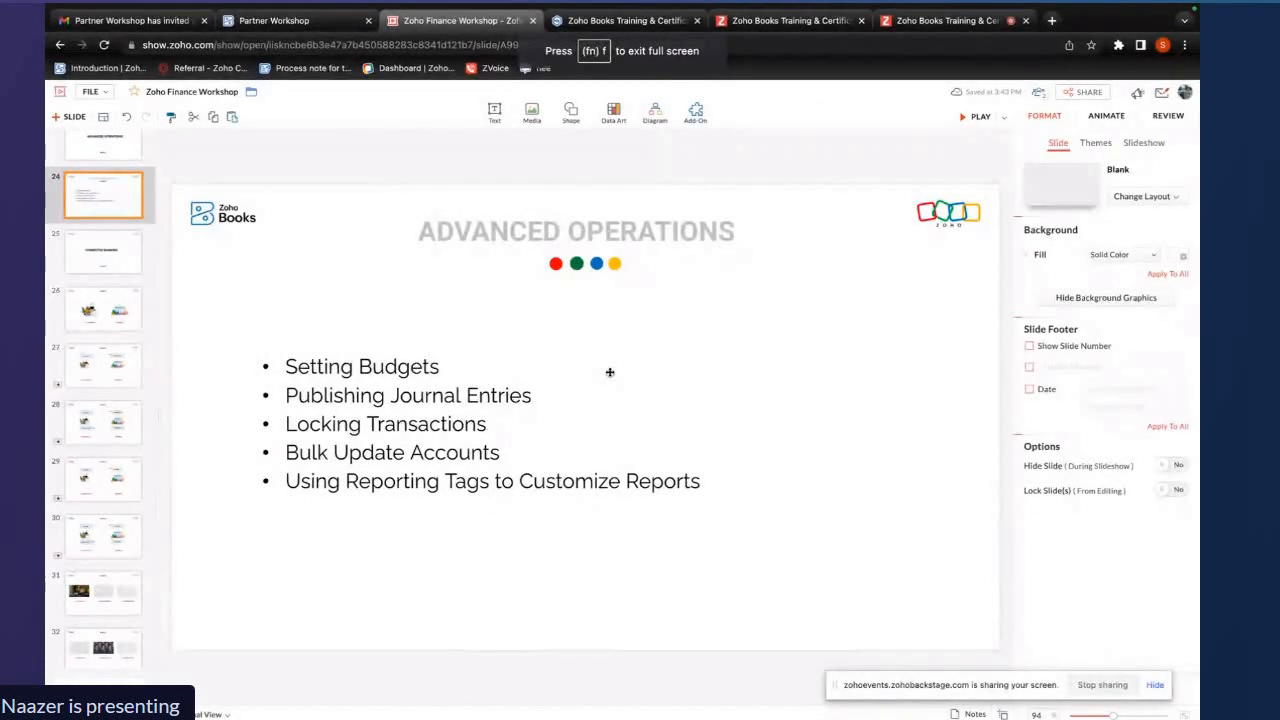
Switch to the live event session tab and open the attendee Questions panel, then close it
click(945, 20)
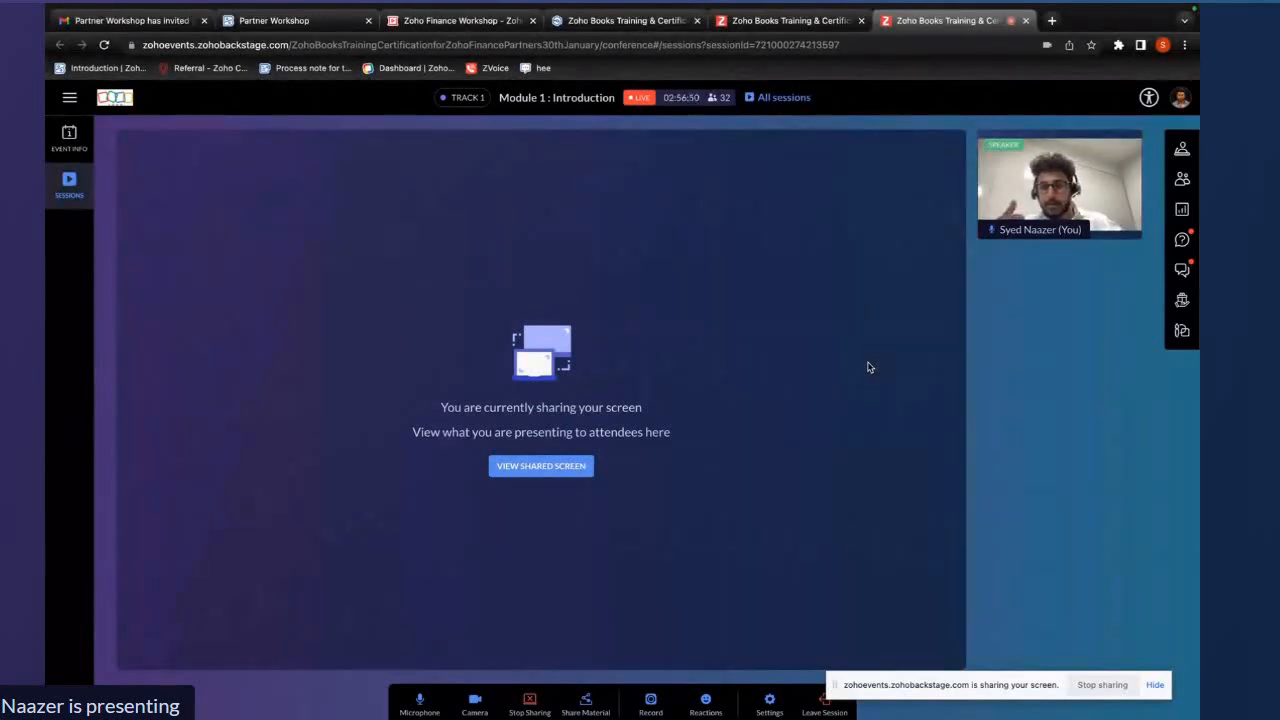
click(1181, 240)
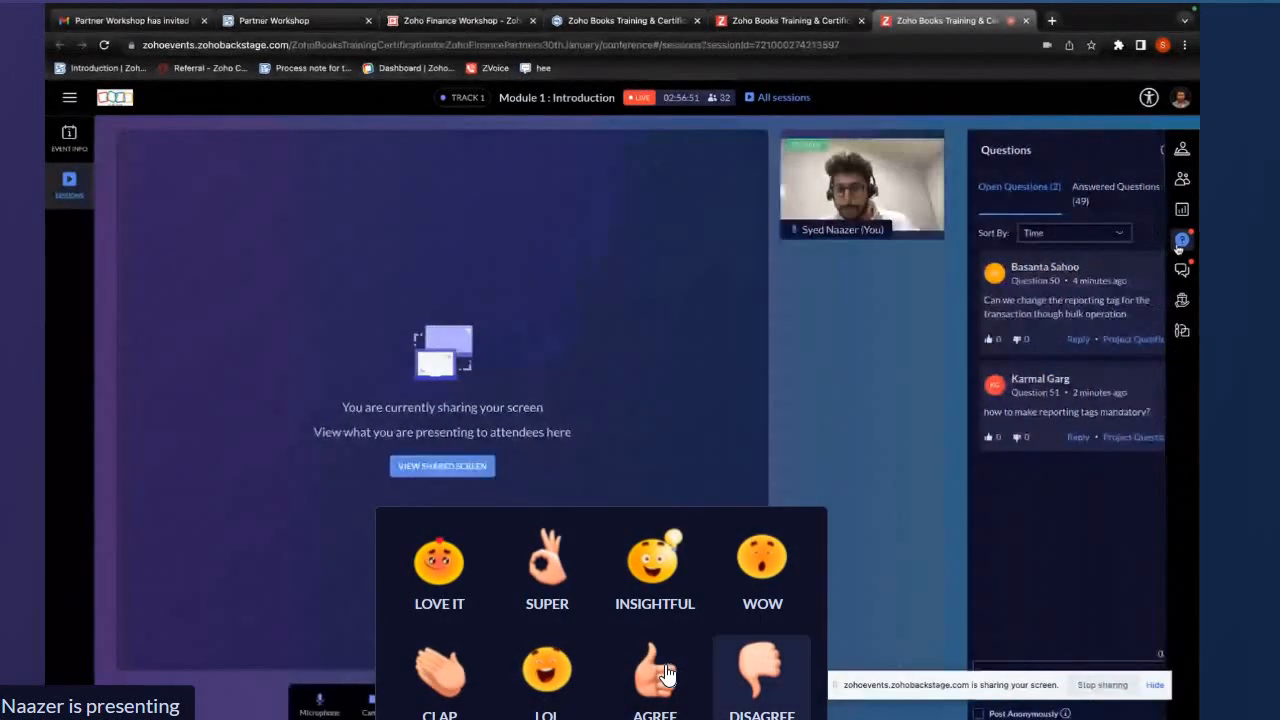
click(1145, 152)
click(660, 673)
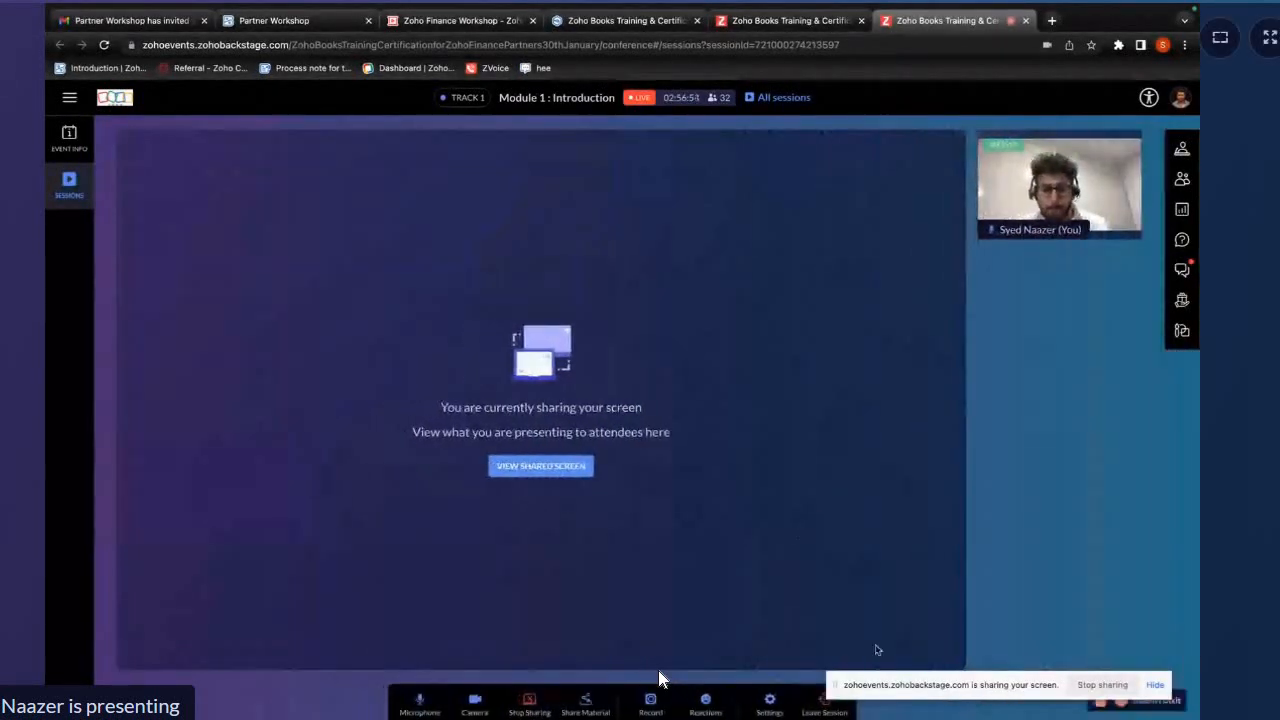